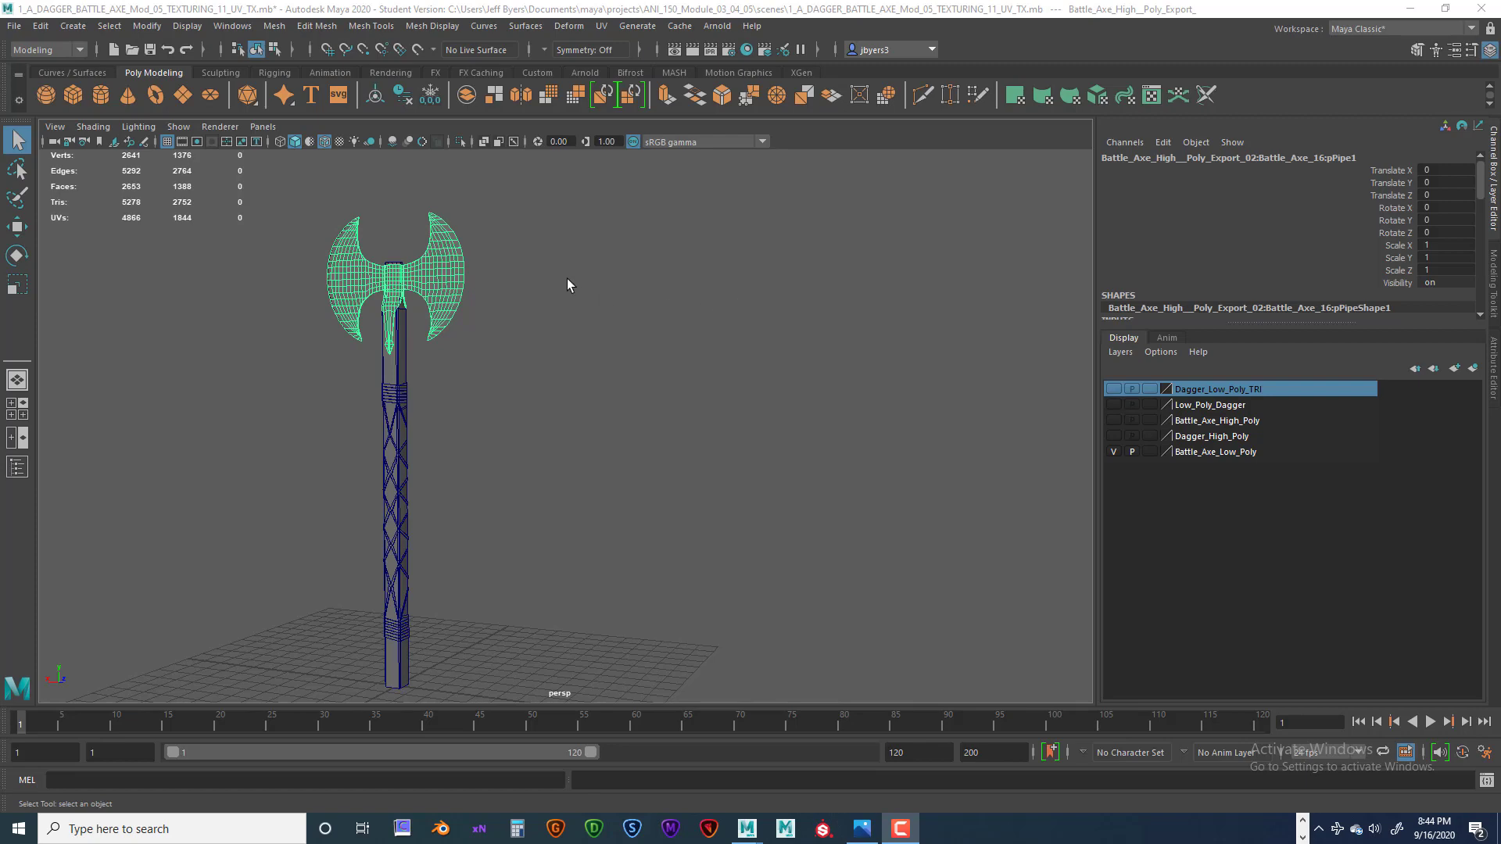
- Examine the battle axe's double-bladed head and upper handle wireframe from several angles
mouse_move(633, 286)
left_mouse_down("alt")
mouse_move(635, 316)
mouse_move(635, 296)
left_mouse_up("alt")
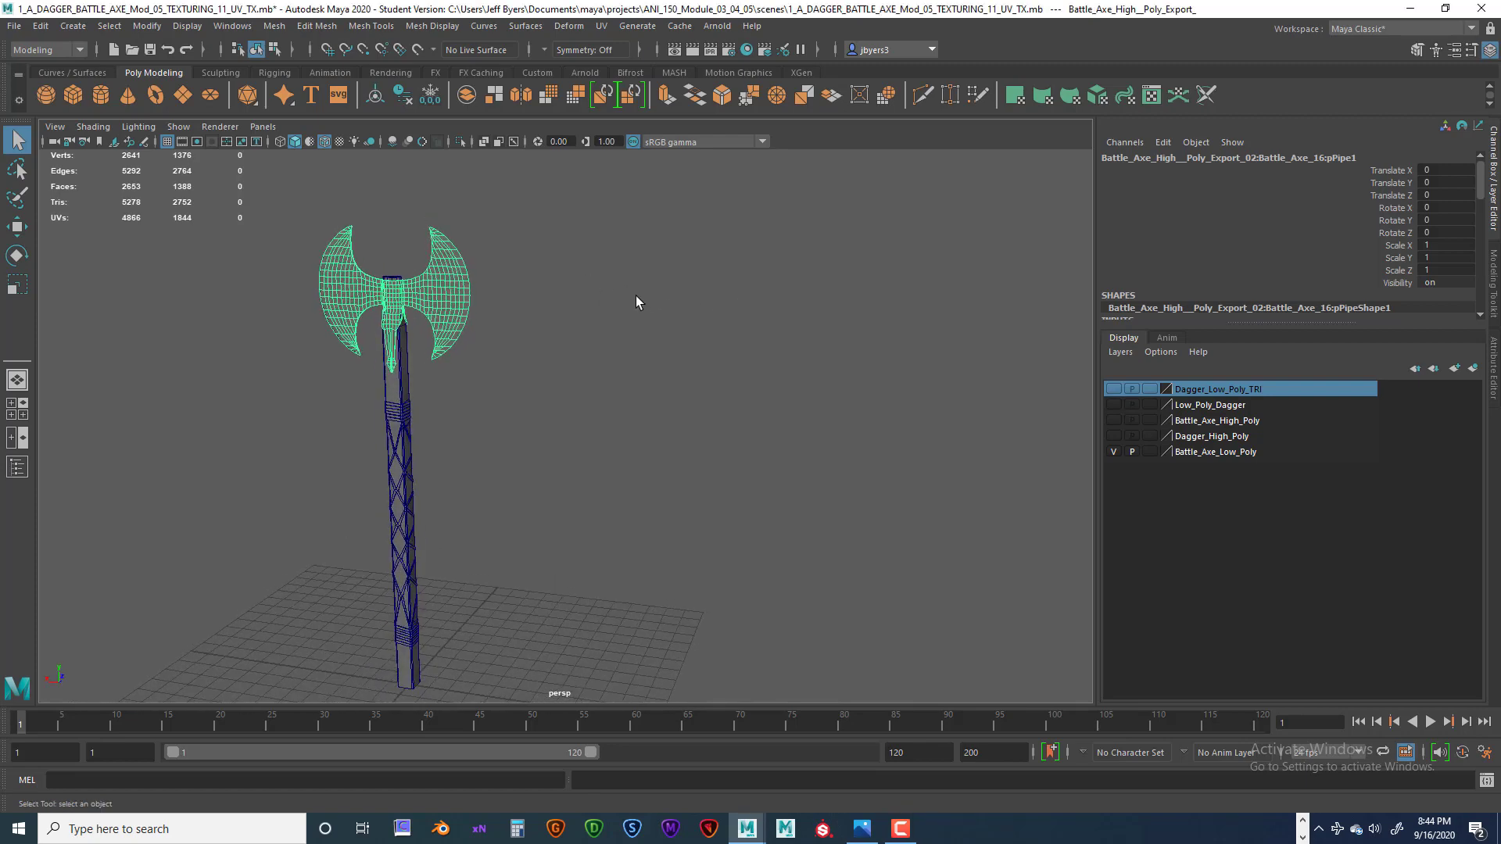
middle_click_drag(636, 296, 739, 287, "alt")
left_click_drag(739, 294, 714, 386, "alt")
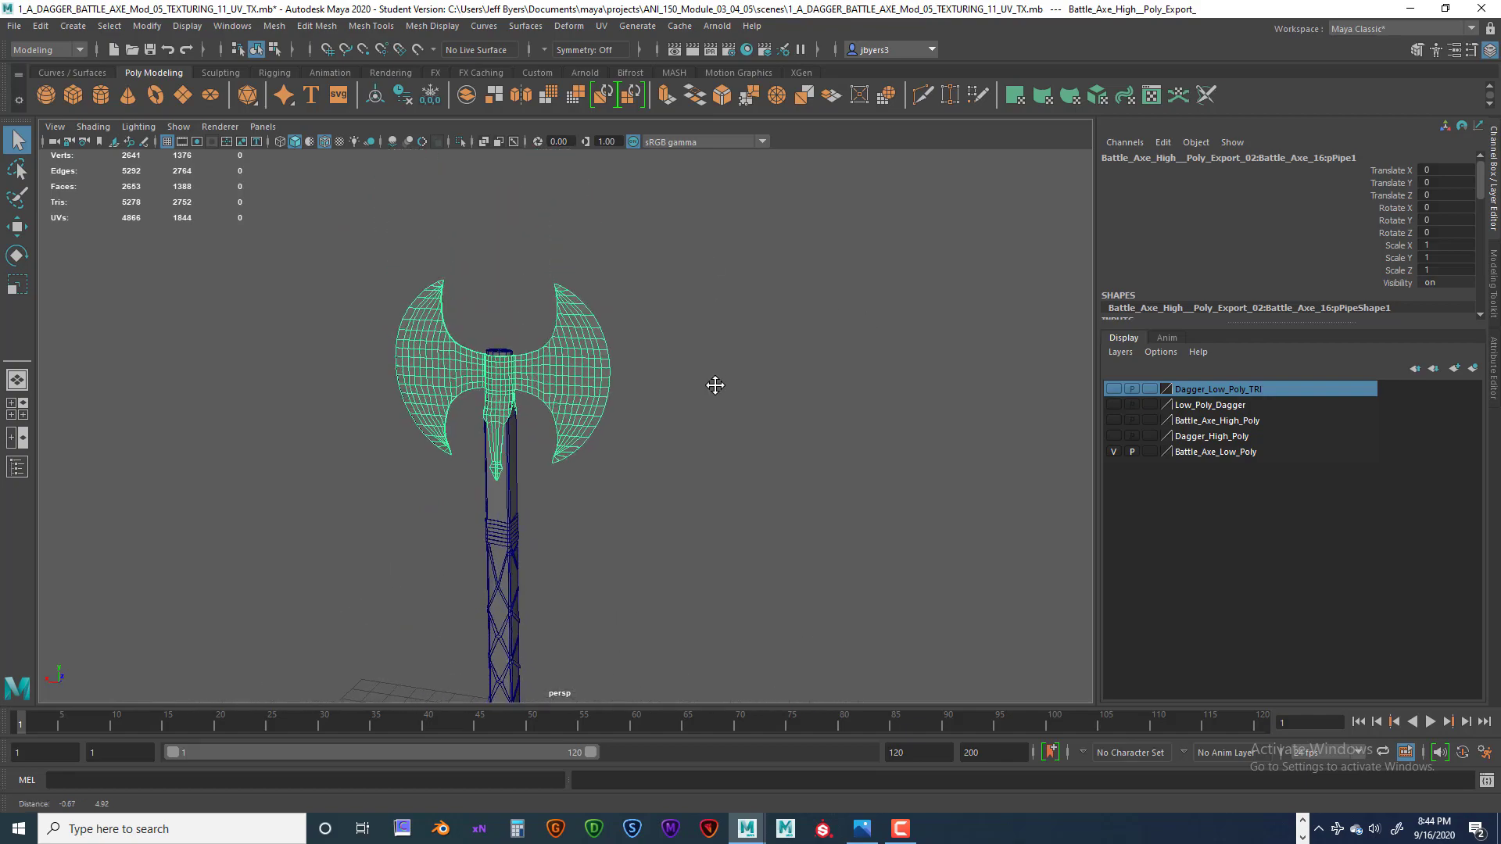
right_click_drag(714, 385, 993, 416, "alt")
left_click_drag(865, 338, 771, 333, "alt")
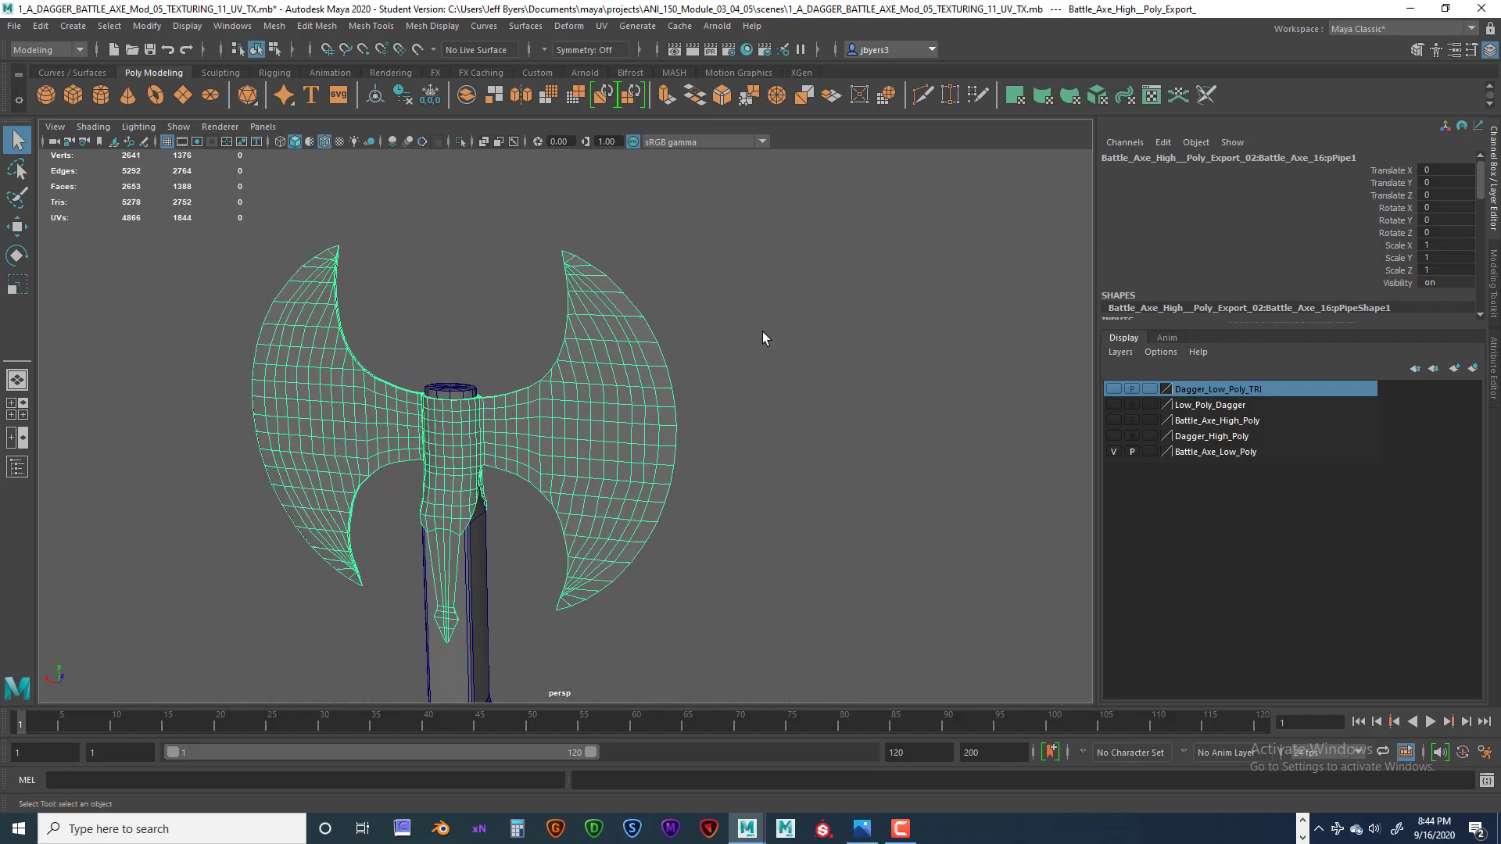
right_click_drag(763, 335, 858, 348, "alt")
left_click_drag(858, 348, 848, 329, "alt")
right_click_drag(842, 361, 650, 355, "alt")
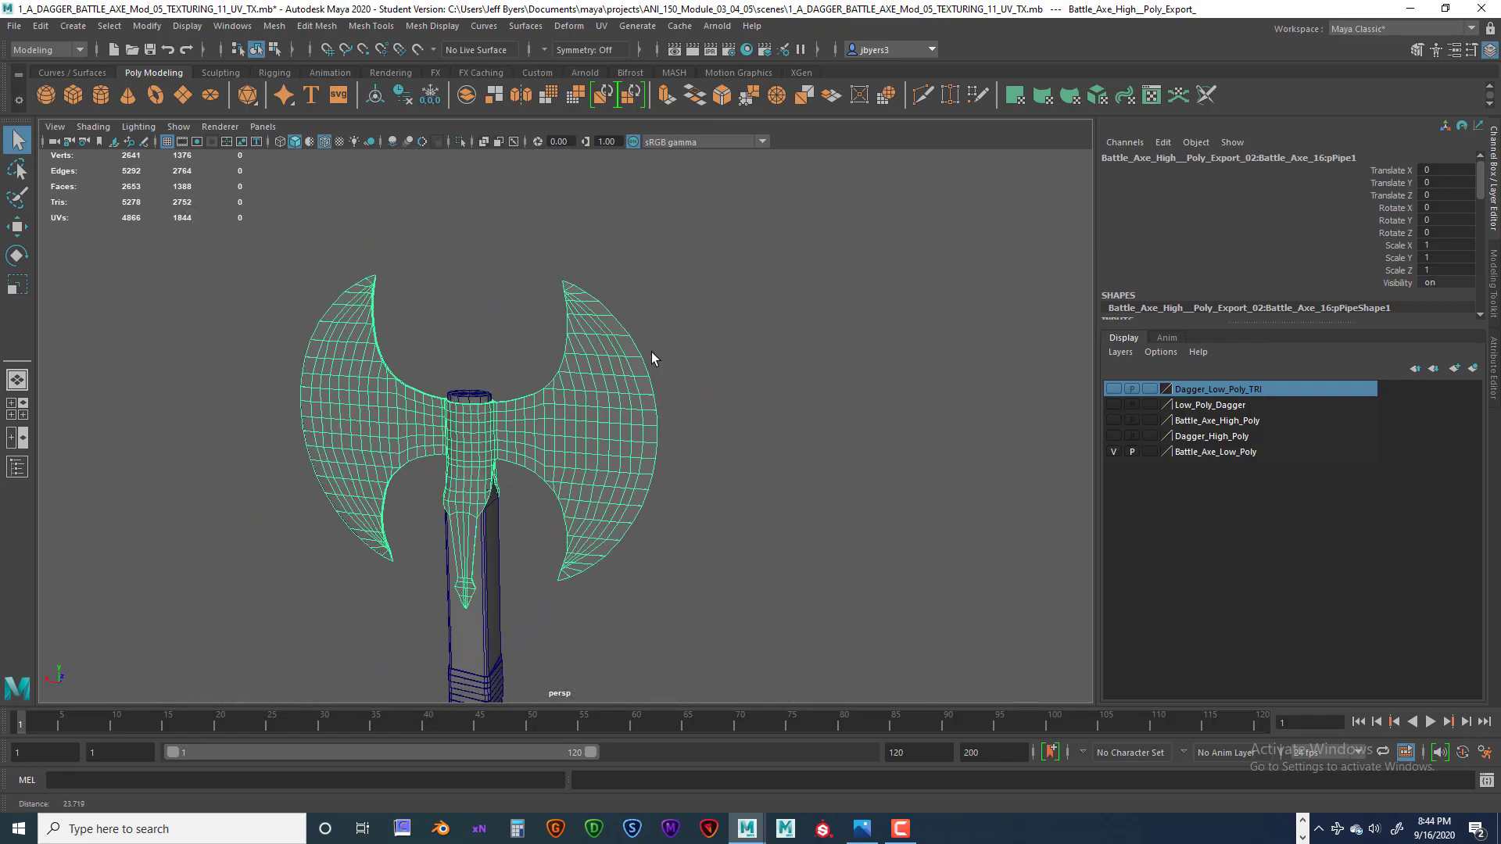
middle_click_drag(650, 355, 617, 264, "alt")
left_click_drag(617, 265, 764, 359, "alt")
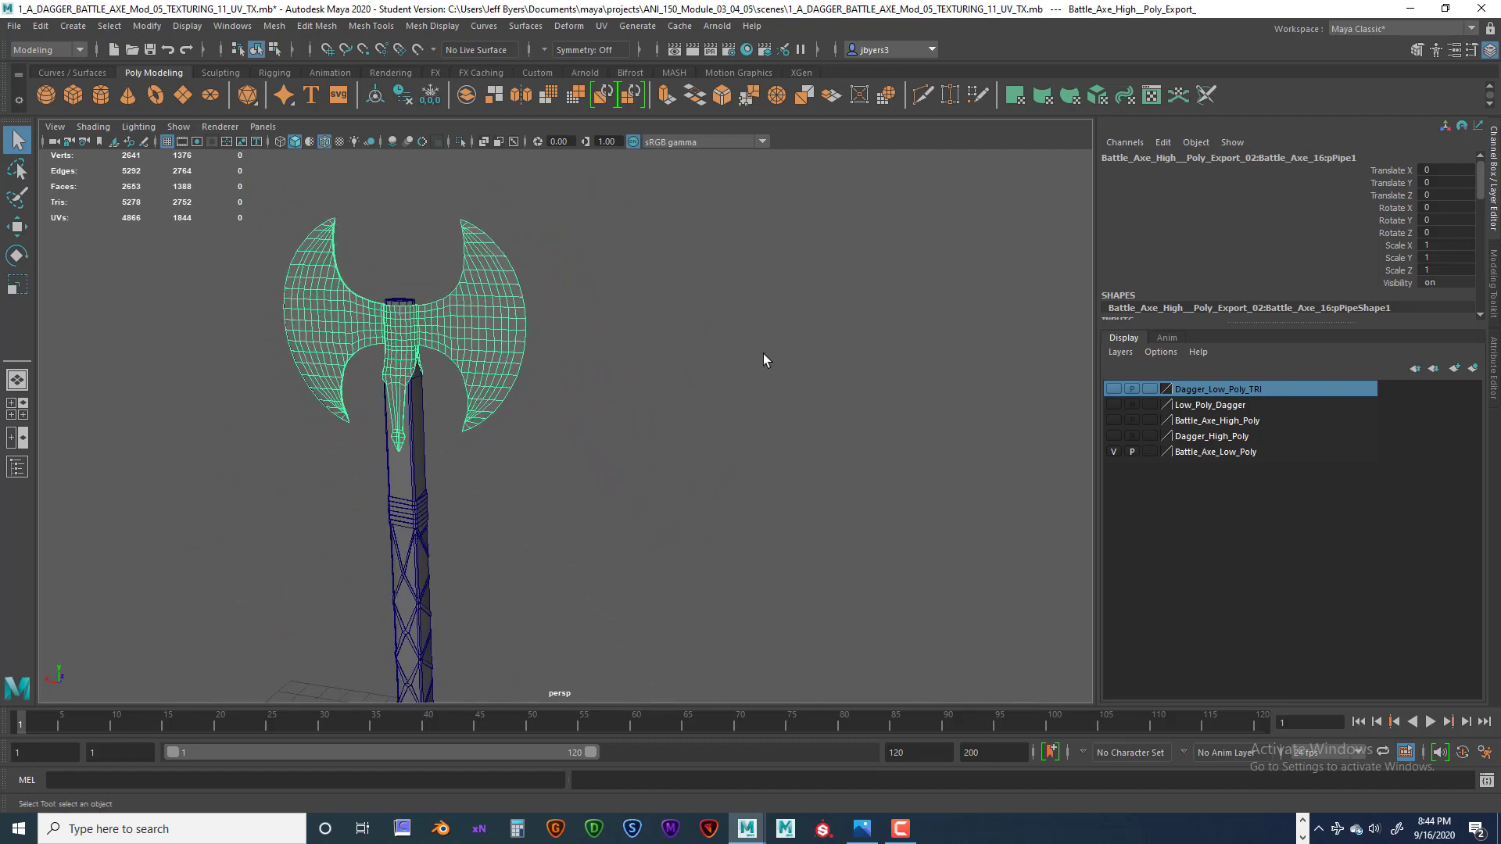
- Restore the Maya window to a smaller size and arrange it beside the Battle_Axe_Model Reference.jpg photo
double_click(1366, 12)
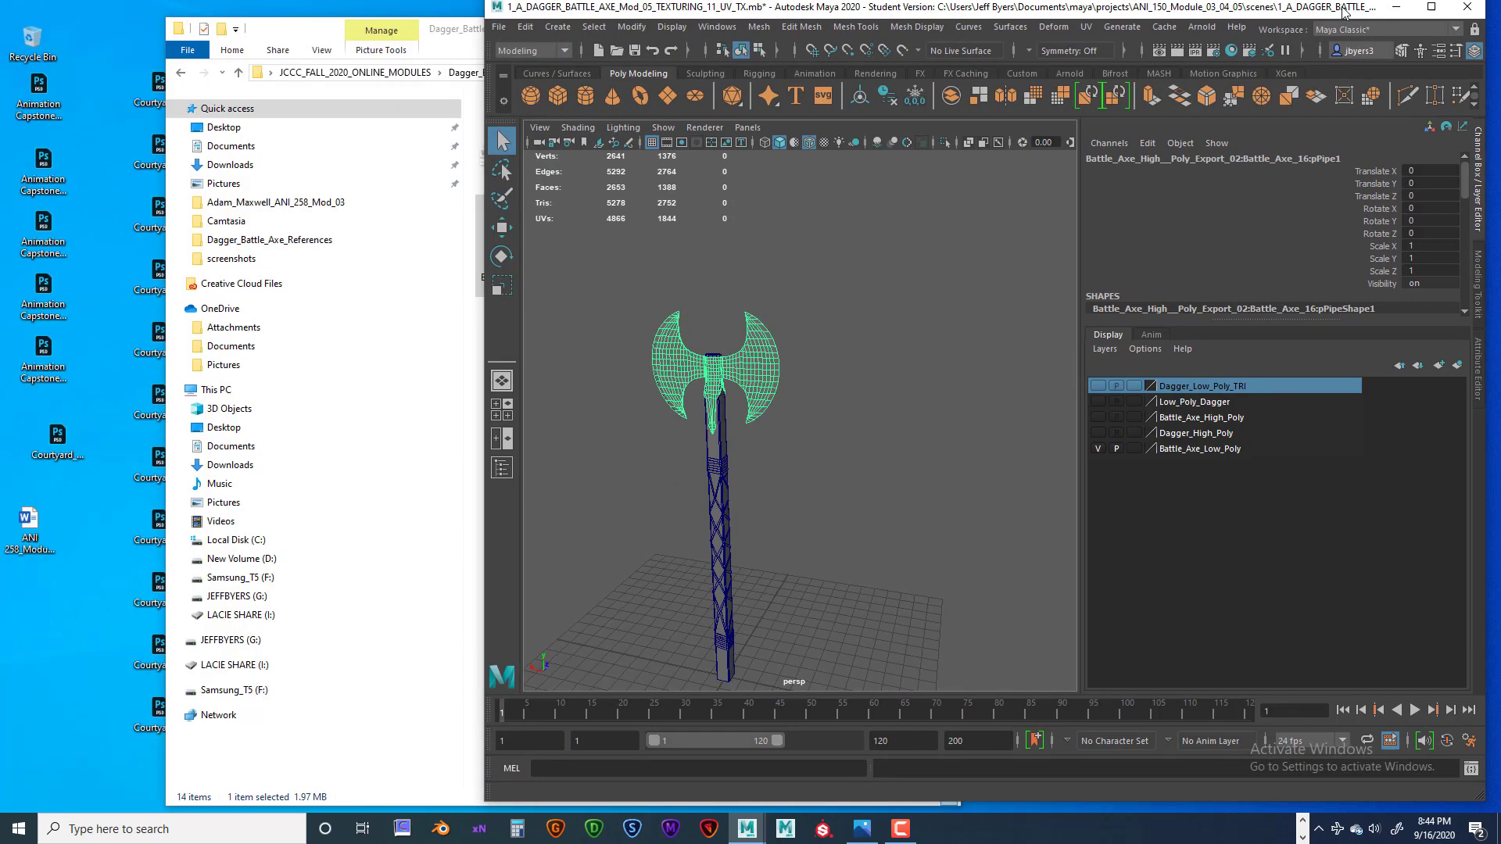
left_click_drag(1337, 16, 864, 29)
left_click_drag(1148, 80, 1053, 87)
- Examine the blades, sharpened edges and riveted metal strap of the axe head in the reference photo
scroll(1013, 250, "up", 2)
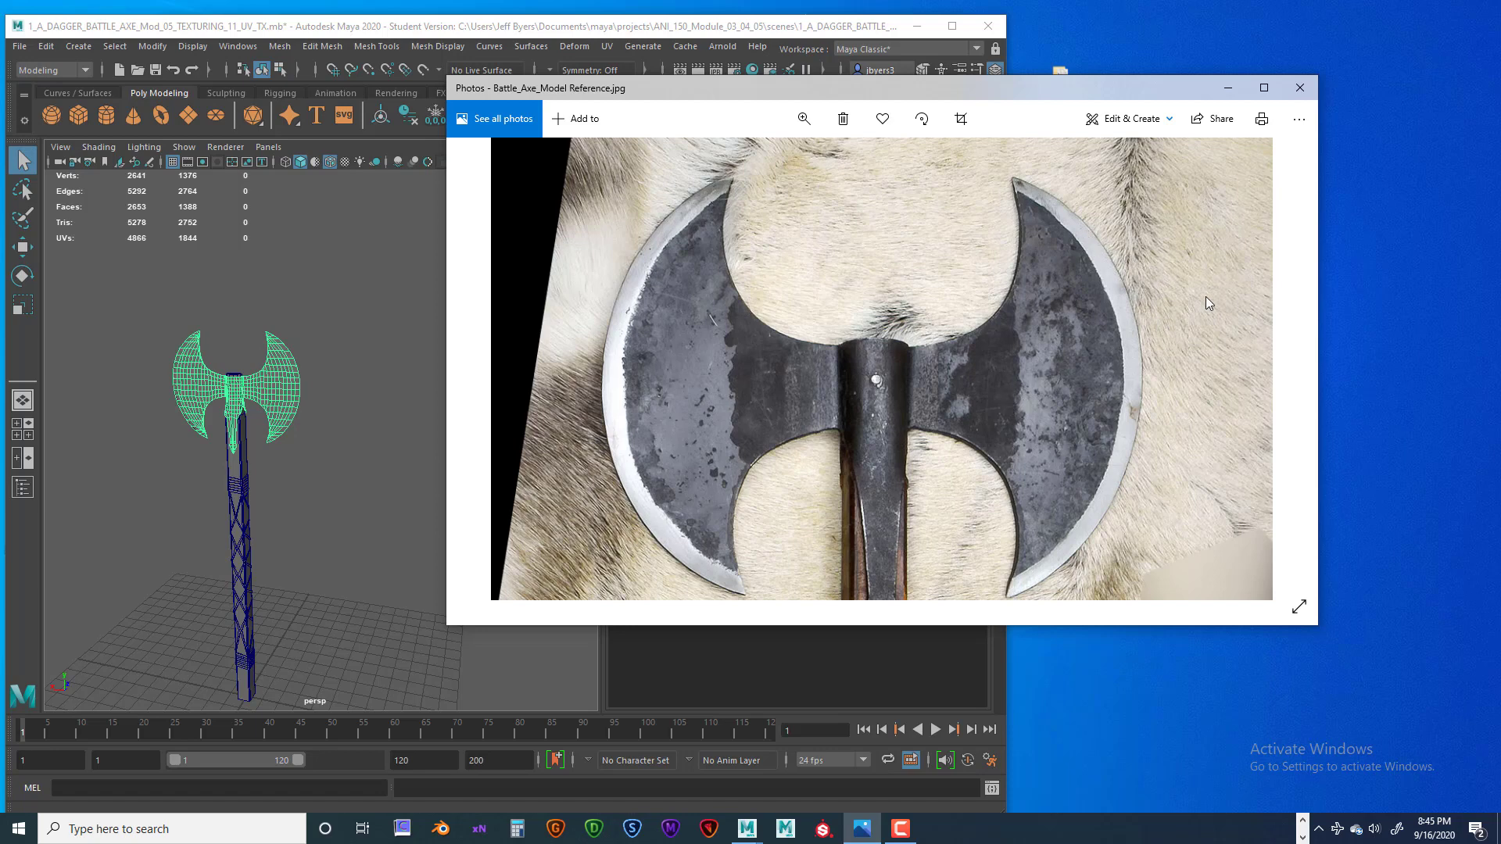
scroll(1179, 316, "down", 5)
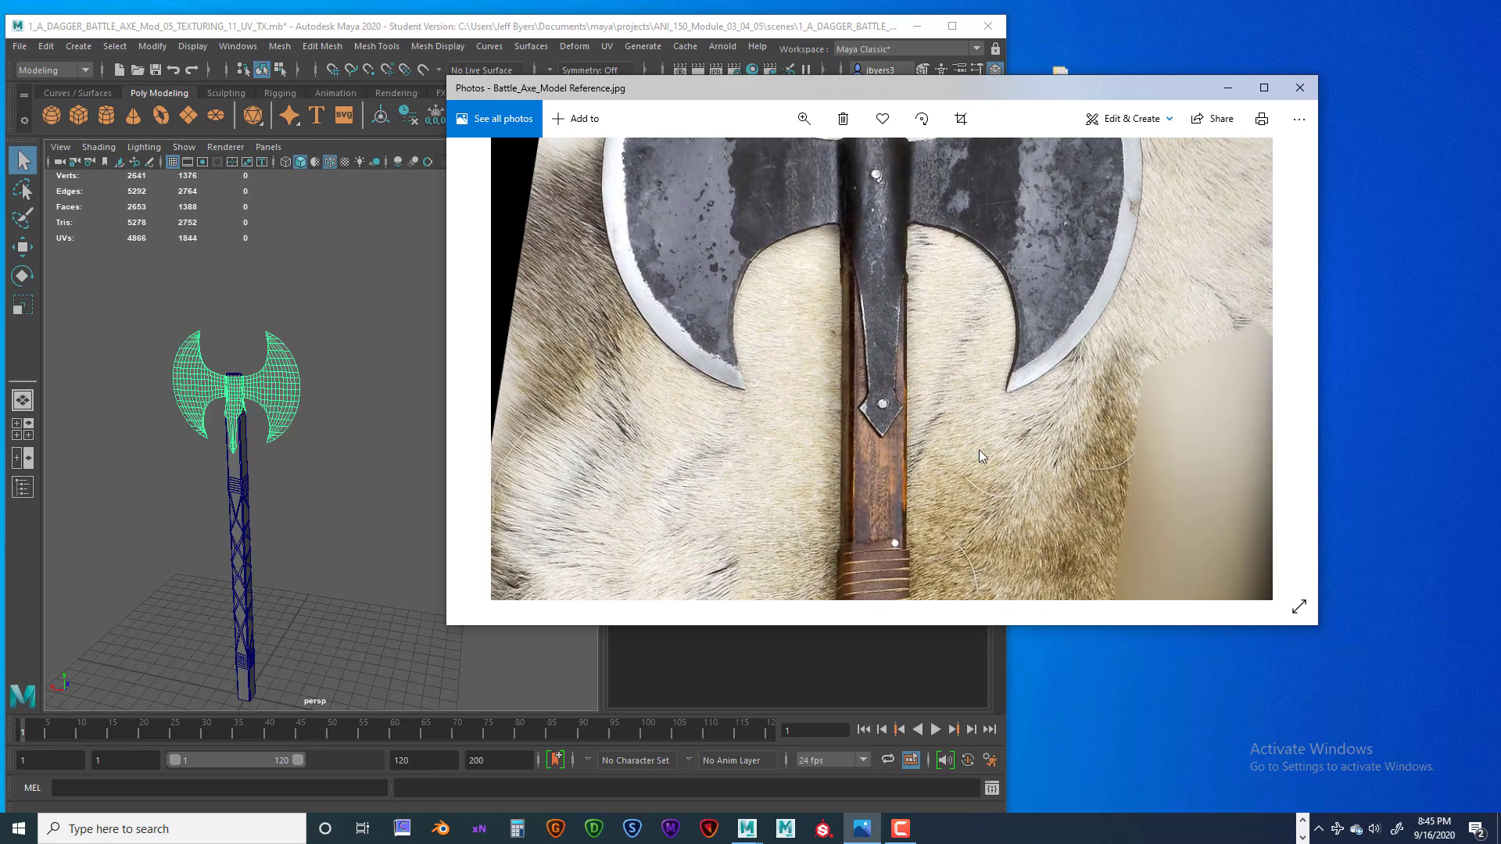
scroll(993, 452, "down", 3)
scroll(1004, 478, "up", 4)
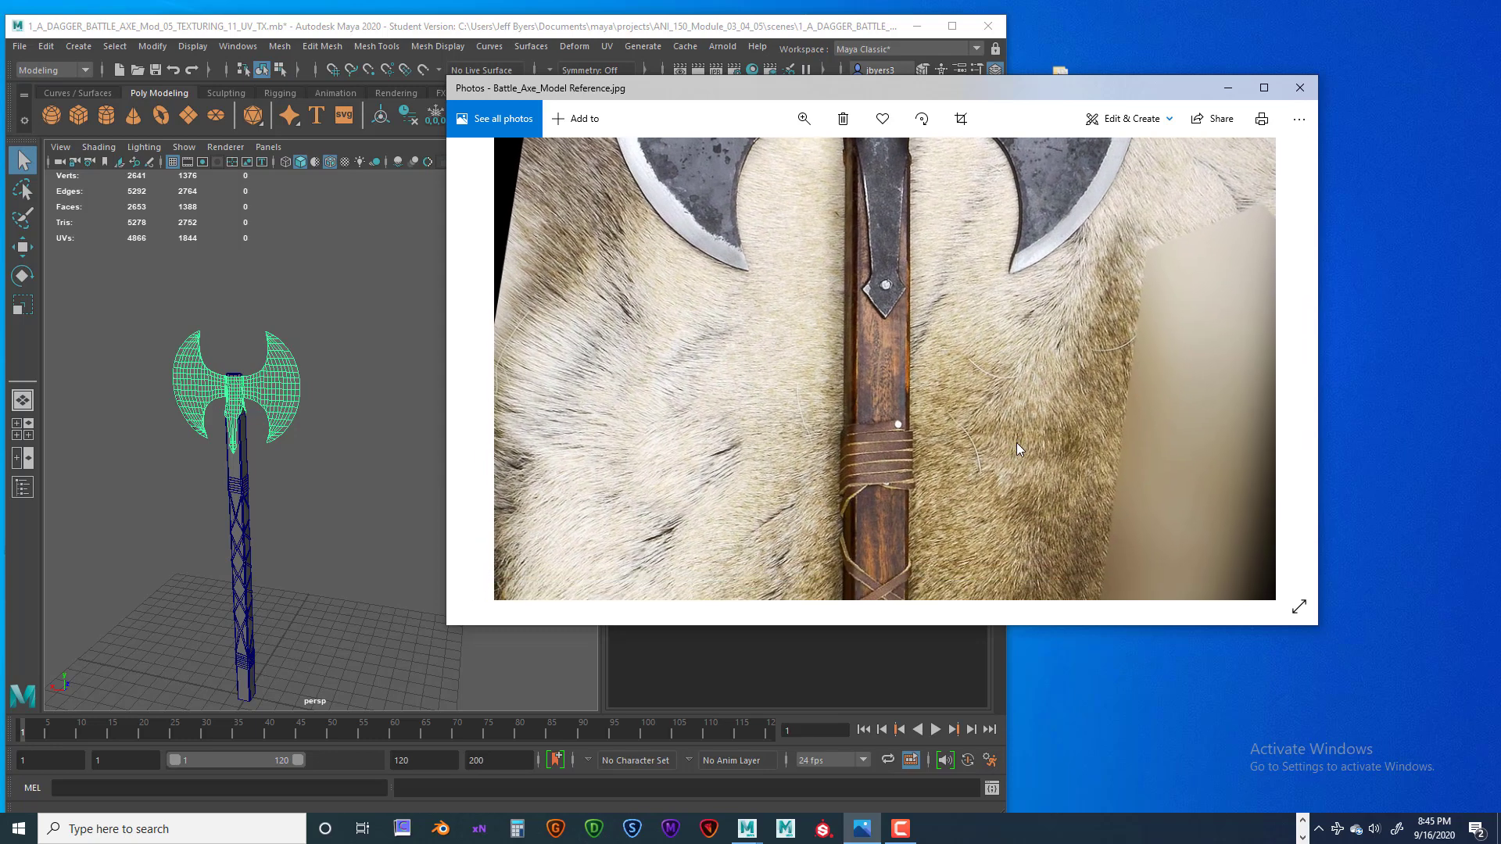
scroll(959, 452, "up", 1)
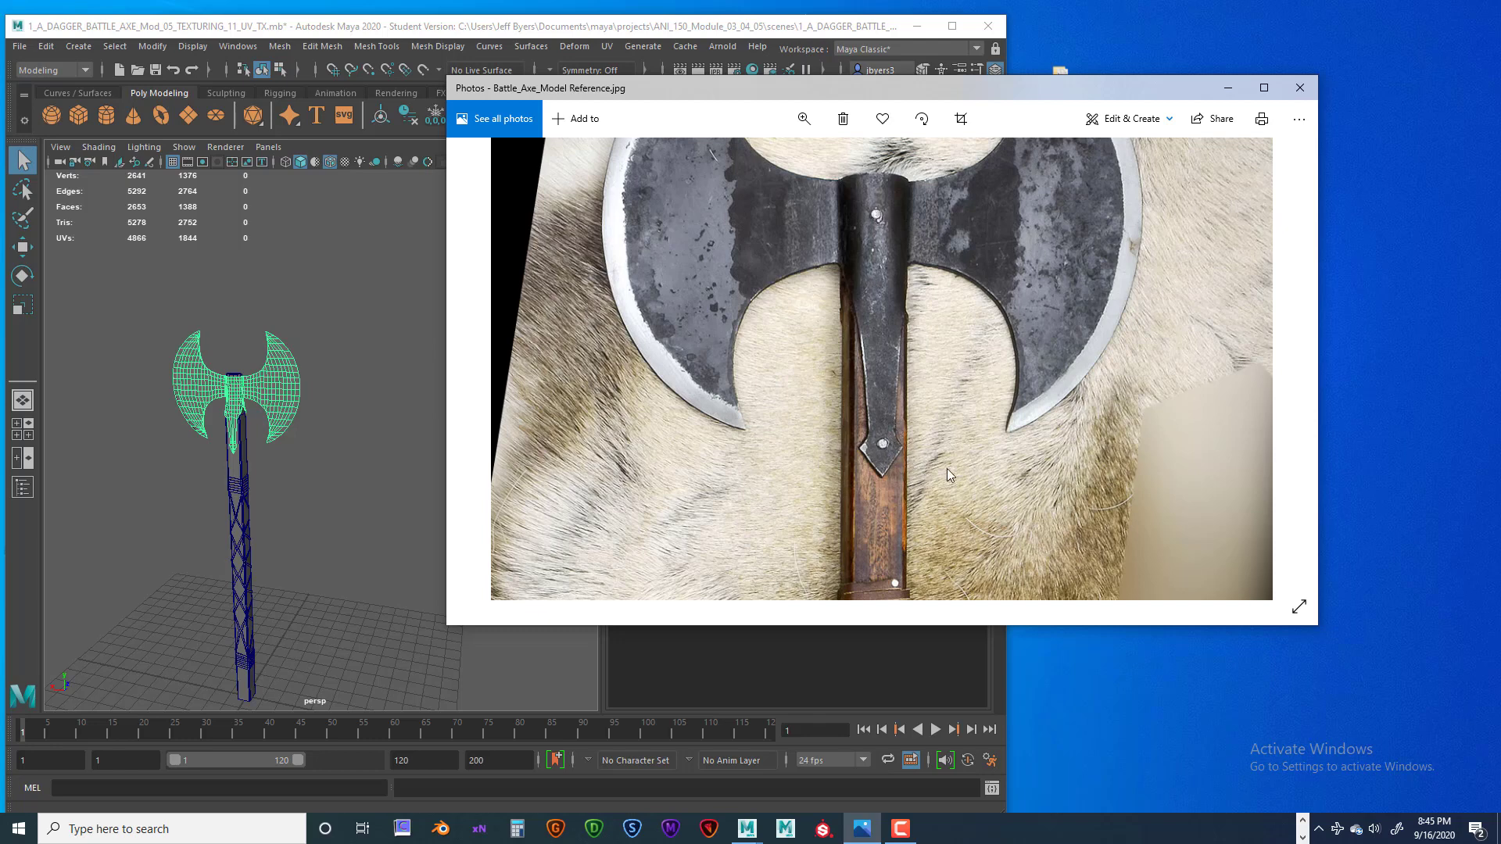
left_click_drag(946, 468, 917, 434)
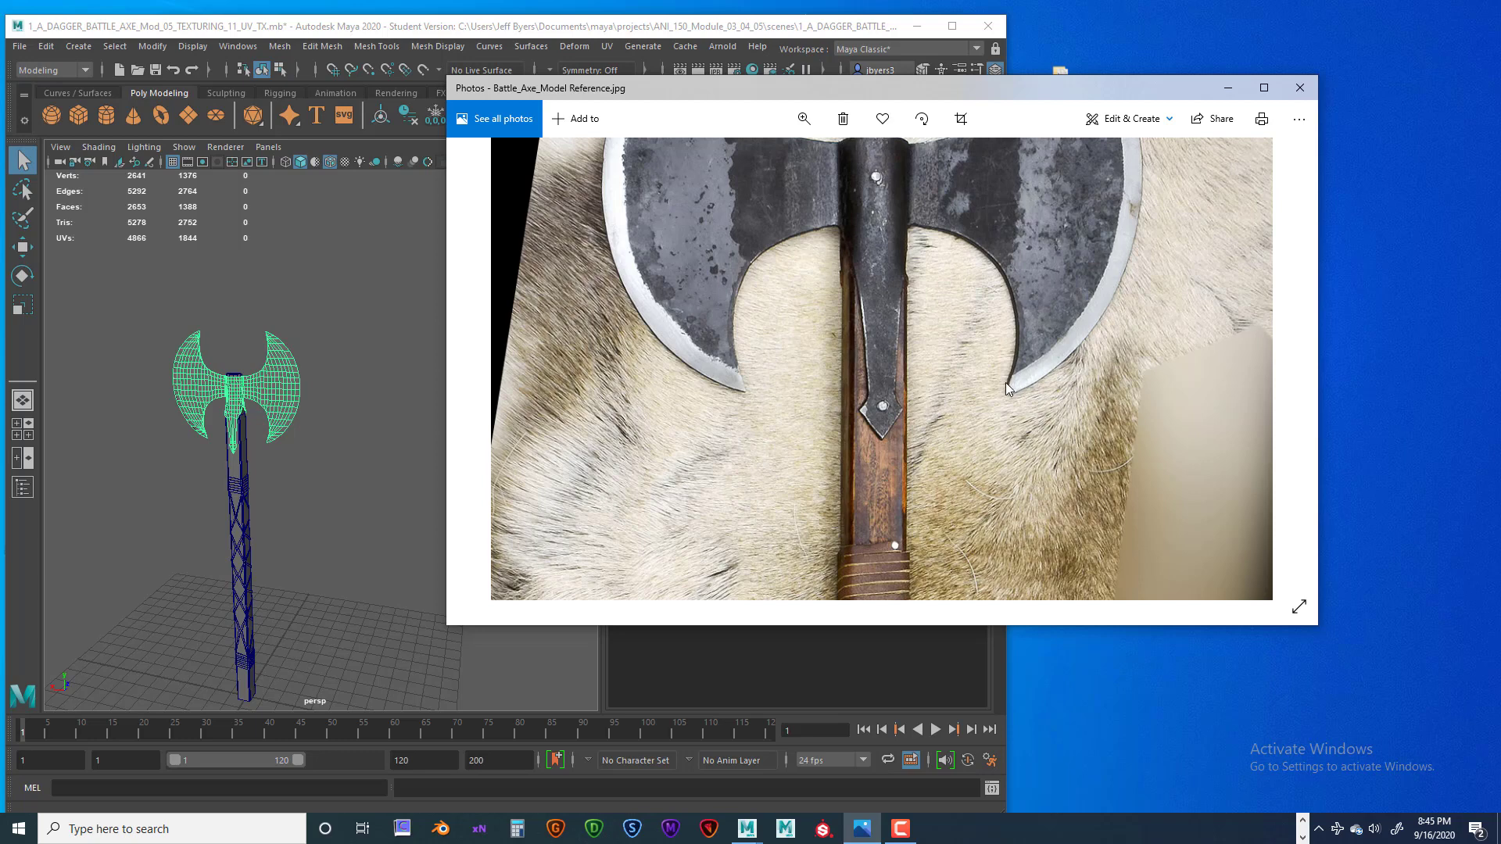
left_click_drag(946, 419, 936, 340)
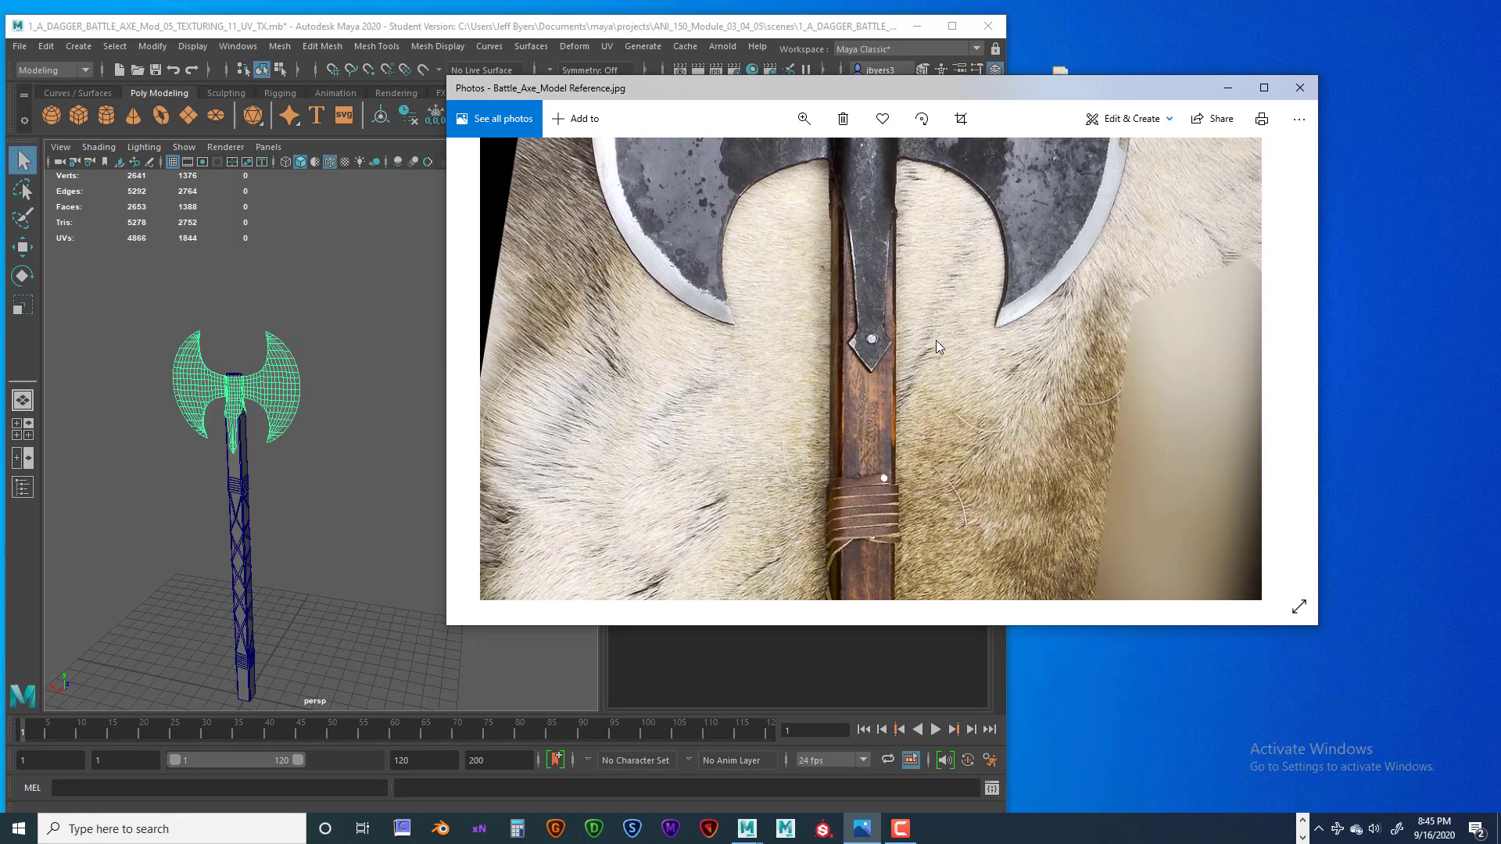
- Examine the wooden handle, leather wraps and crossed cord along the full length of the axe in the reference photo
left_click_drag(956, 416, 959, 369)
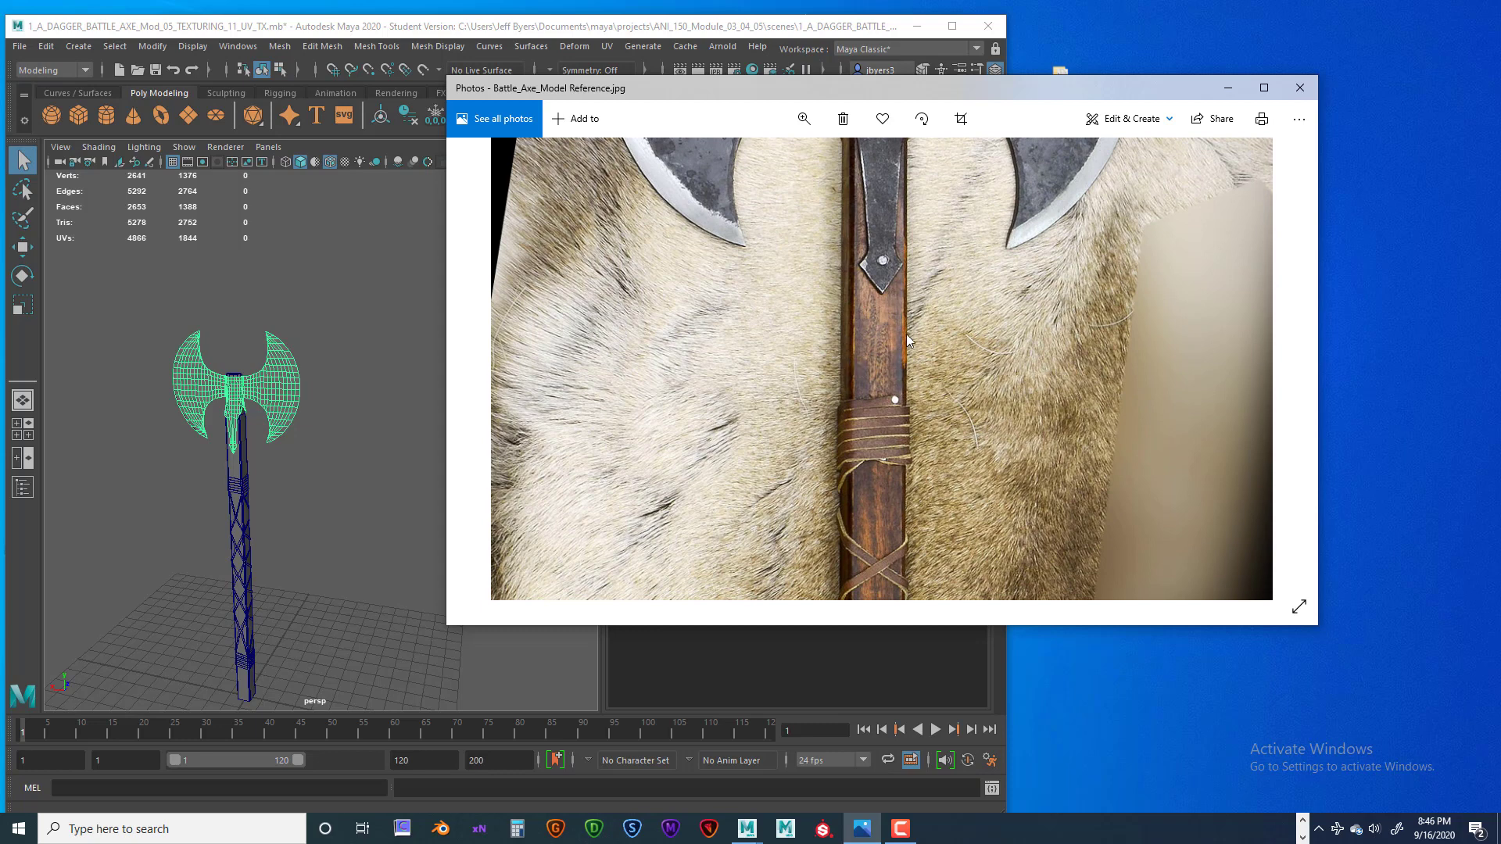
left_click_drag(934, 421, 938, 322)
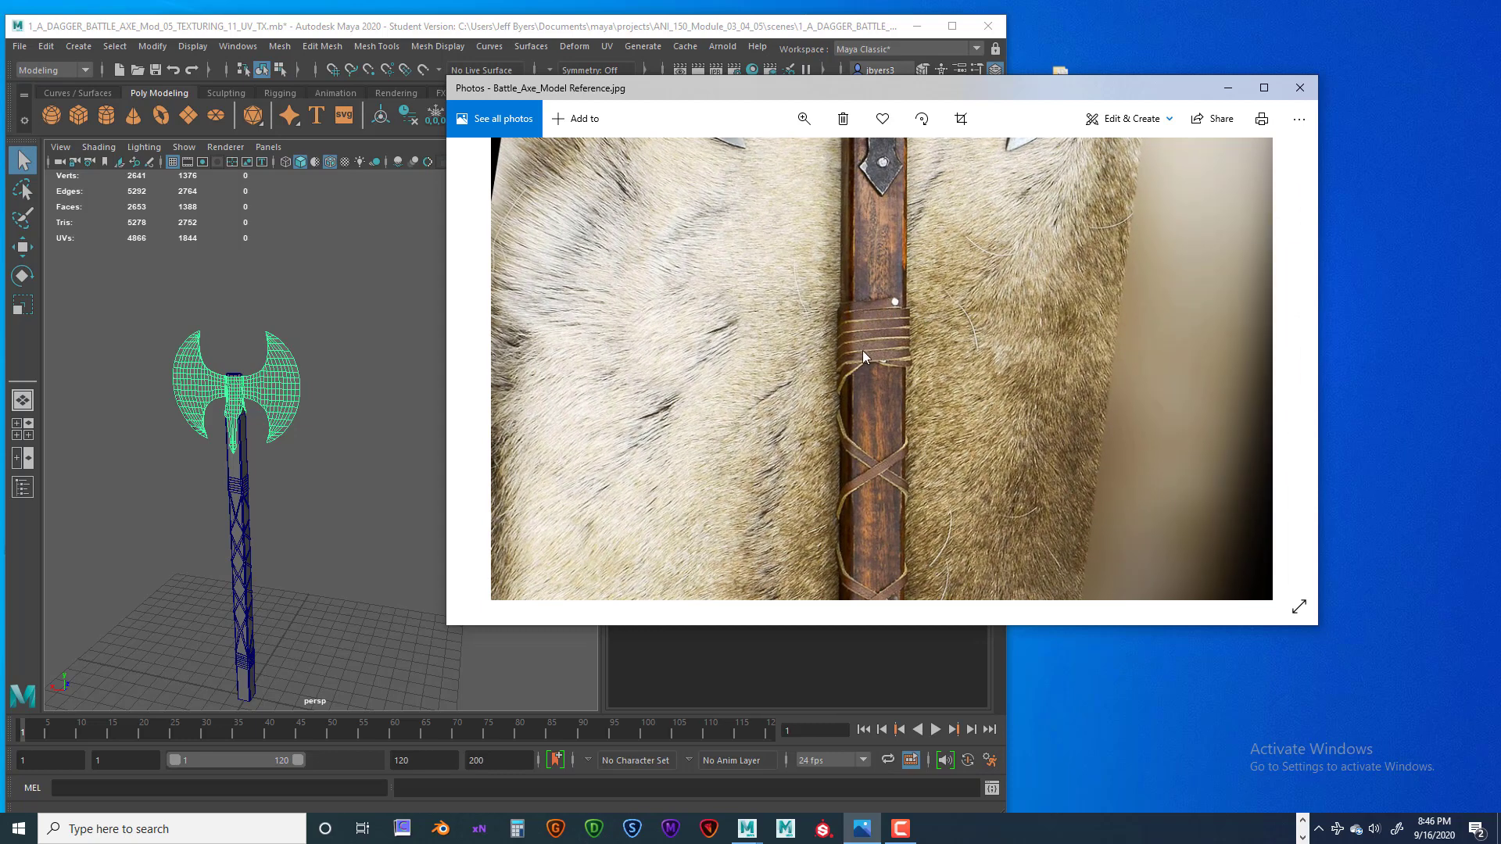
left_click_drag(975, 396, 965, 329)
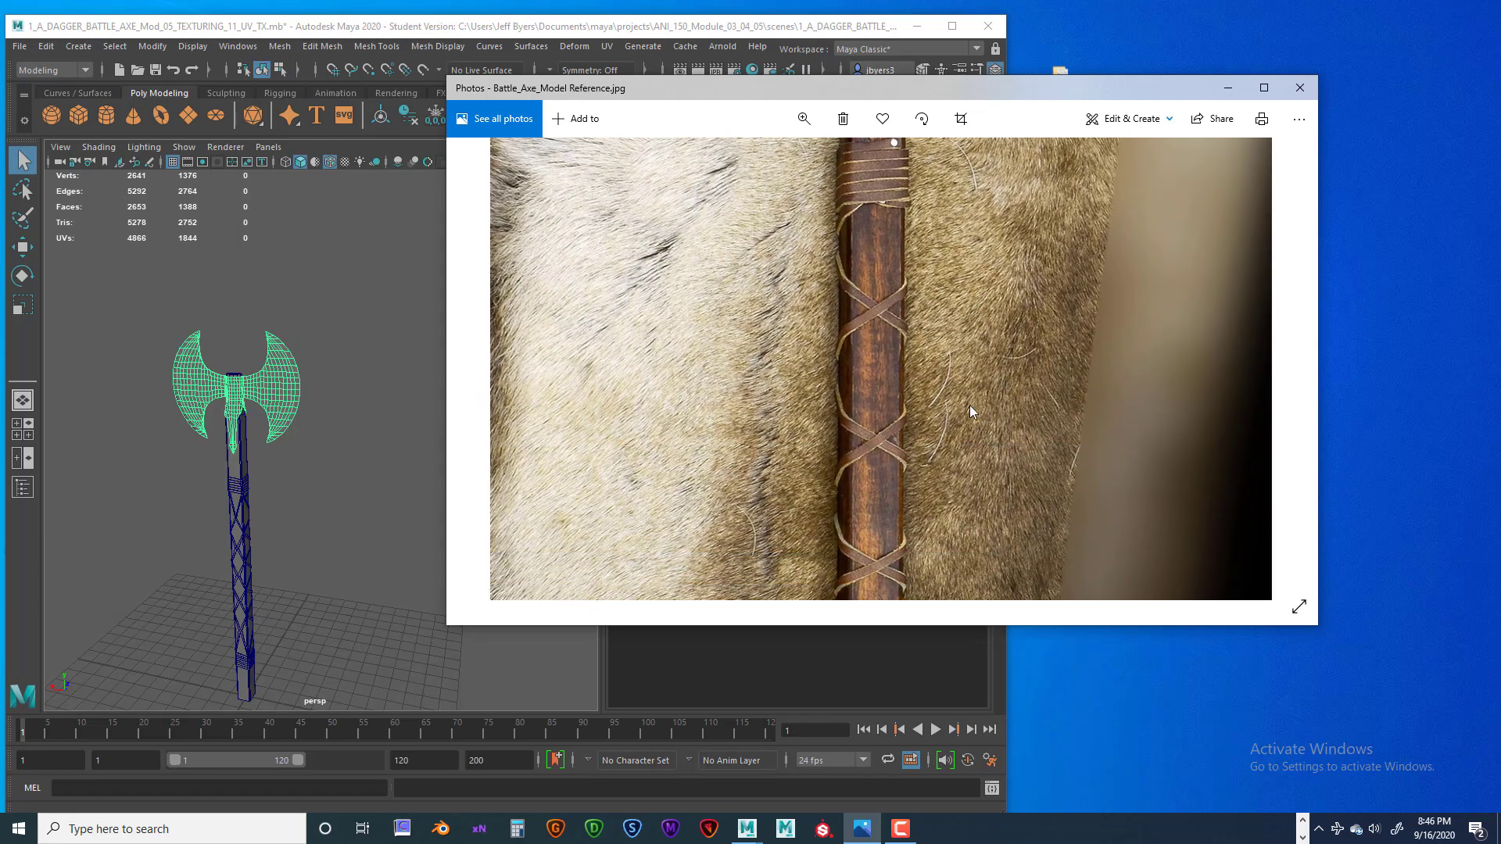
left_click_drag(968, 425, 948, 349)
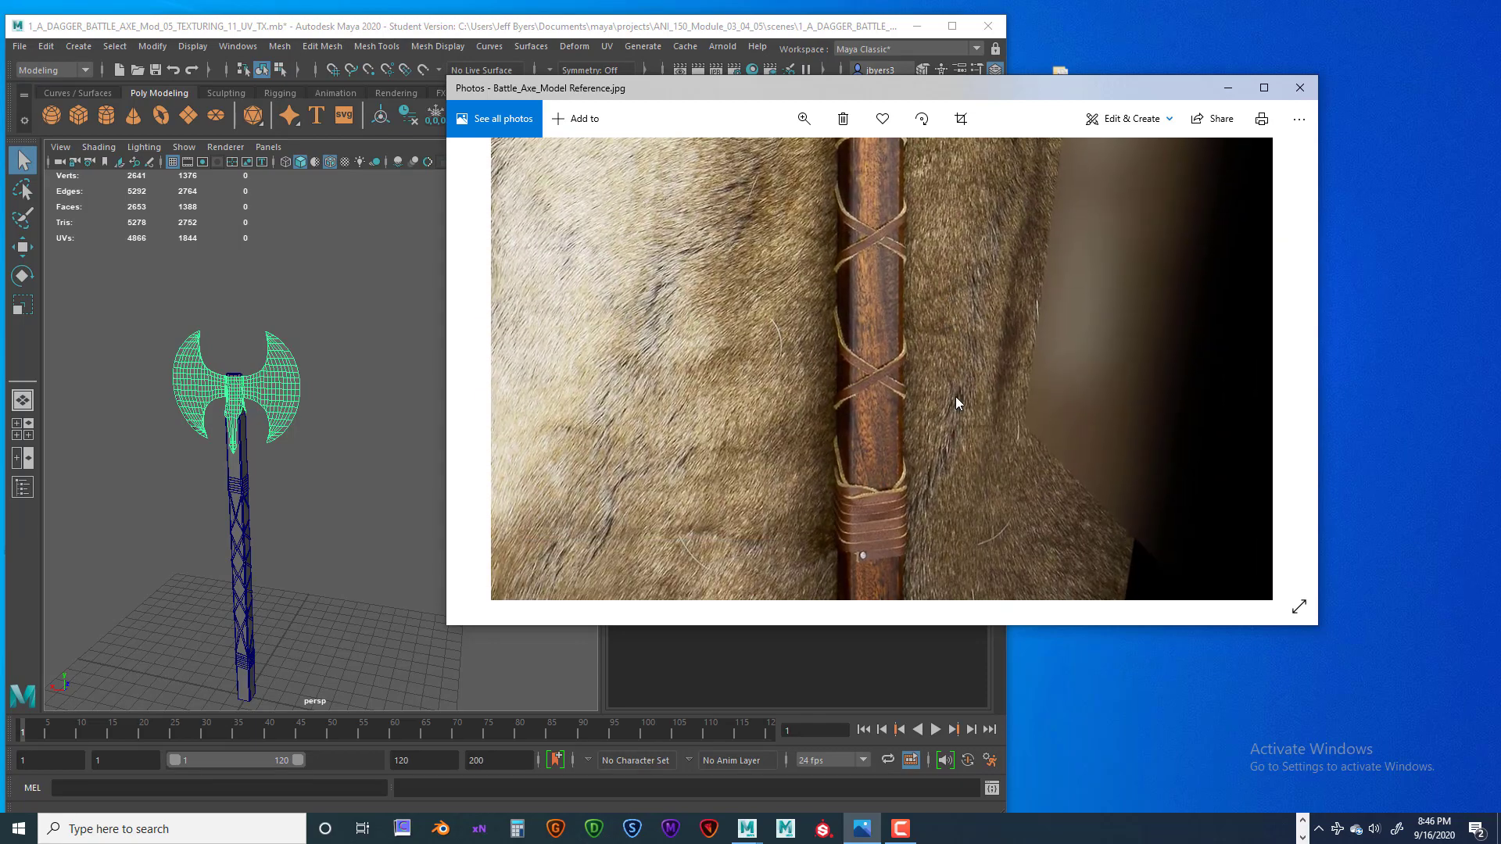
left_click_drag(957, 403, 925, 386)
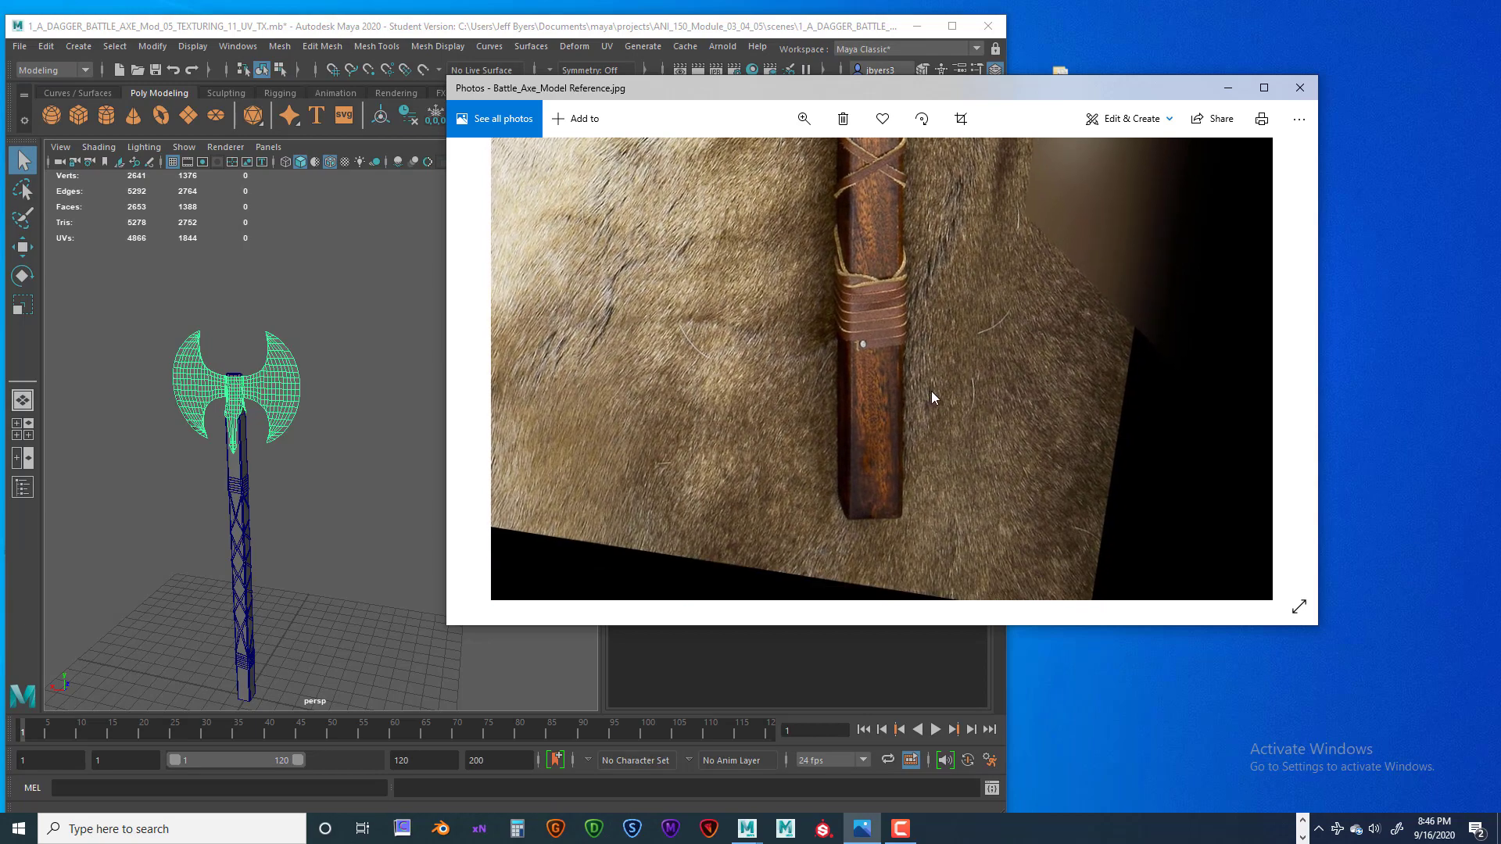
left_click_drag(971, 332, 991, 416)
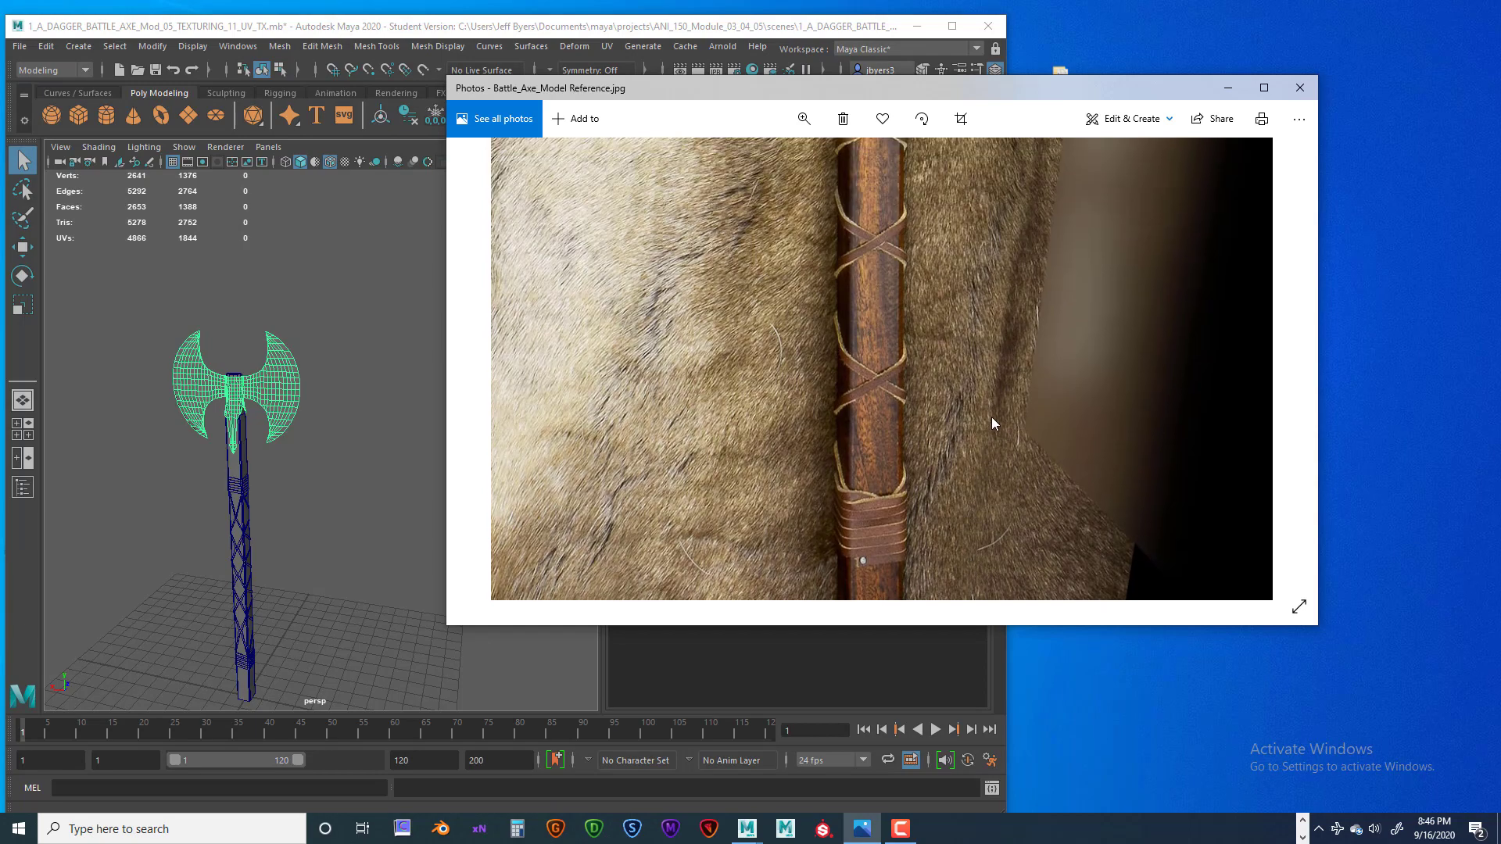
left_click_drag(984, 305, 983, 405)
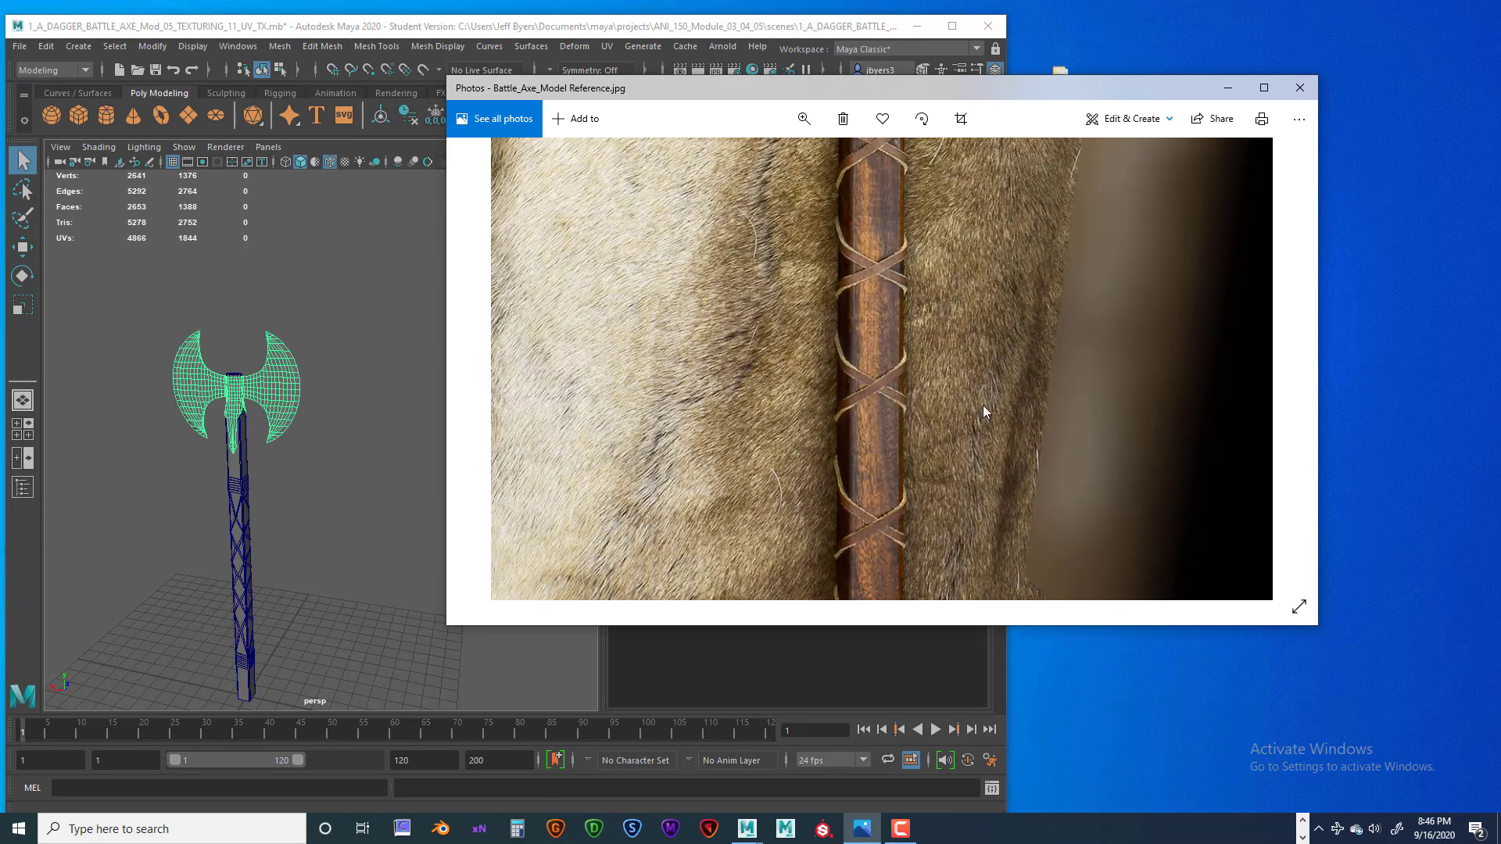
left_click_drag(963, 215, 977, 546)
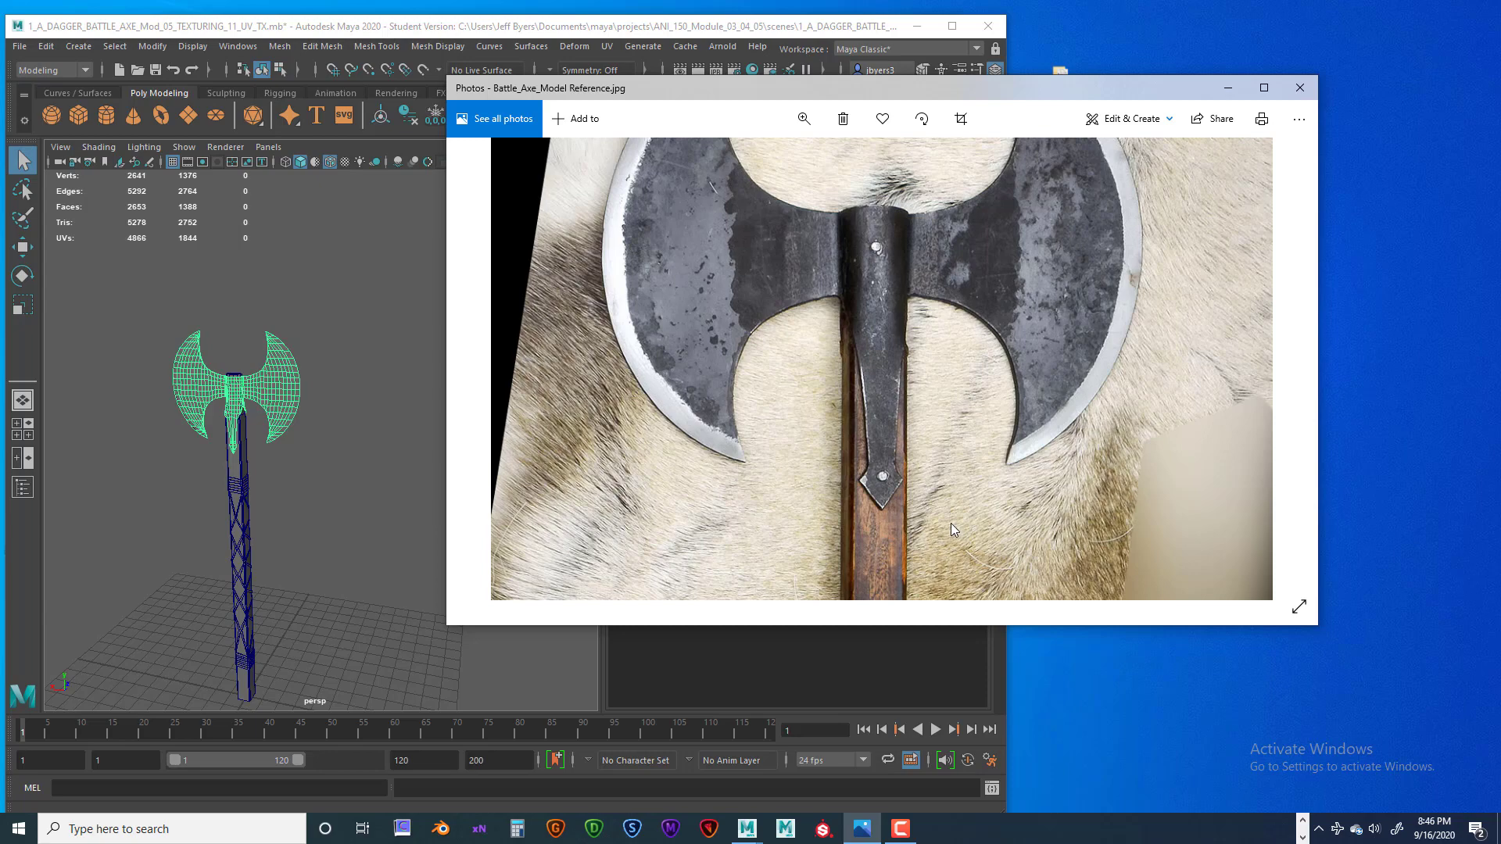
left_click_drag(902, 522, 901, 283)
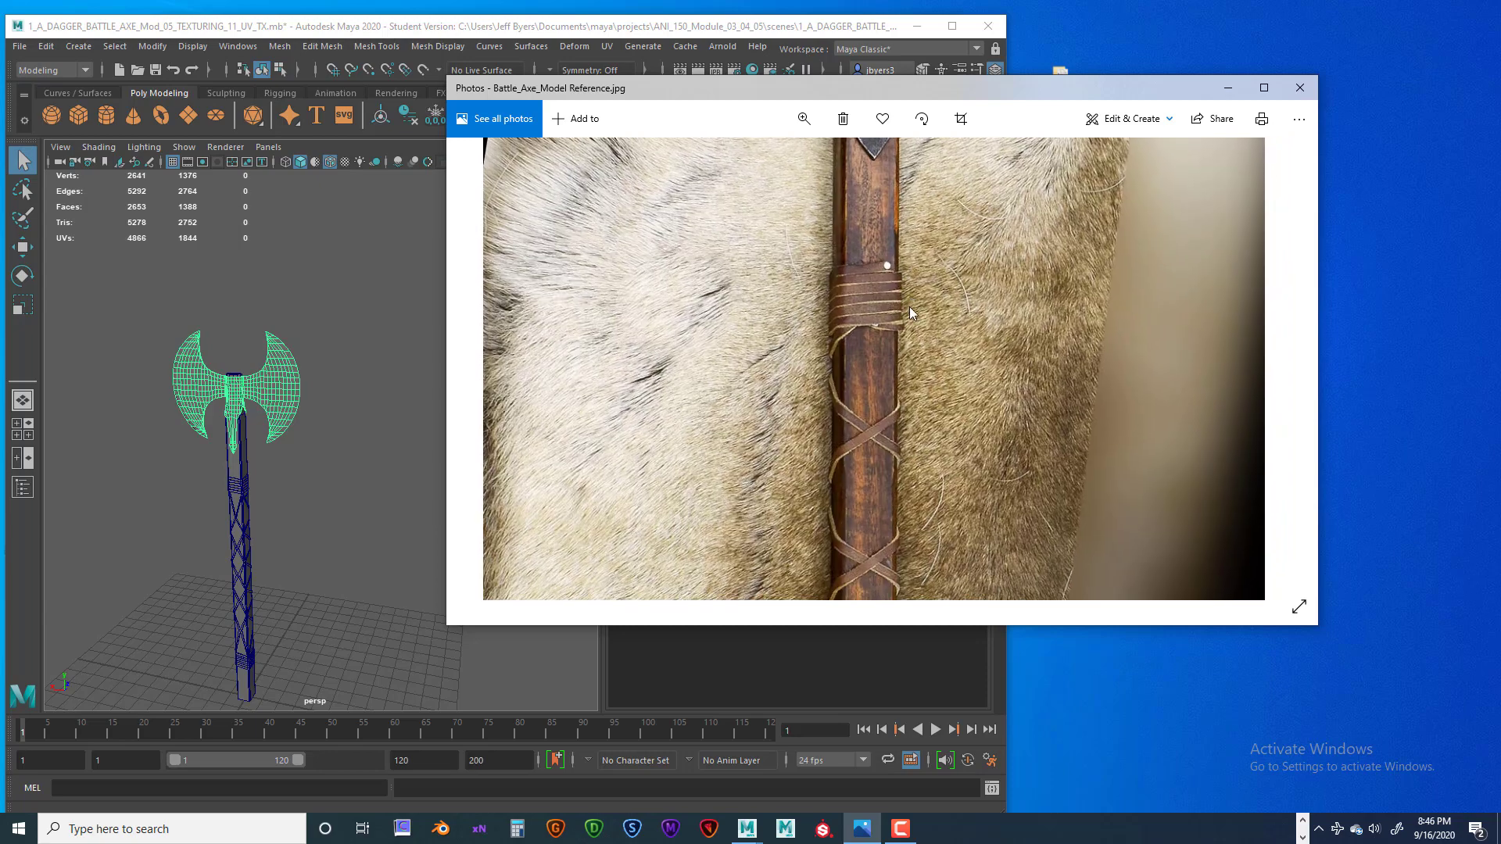
left_click_drag(935, 397, 925, 274)
mouse_move(945, 481)
left_mouse_down()
mouse_move(940, 328)
mouse_move(939, 377)
mouse_move(968, 429)
mouse_move(952, 349)
mouse_move(982, 403)
mouse_move(994, 486)
left_mouse_up()
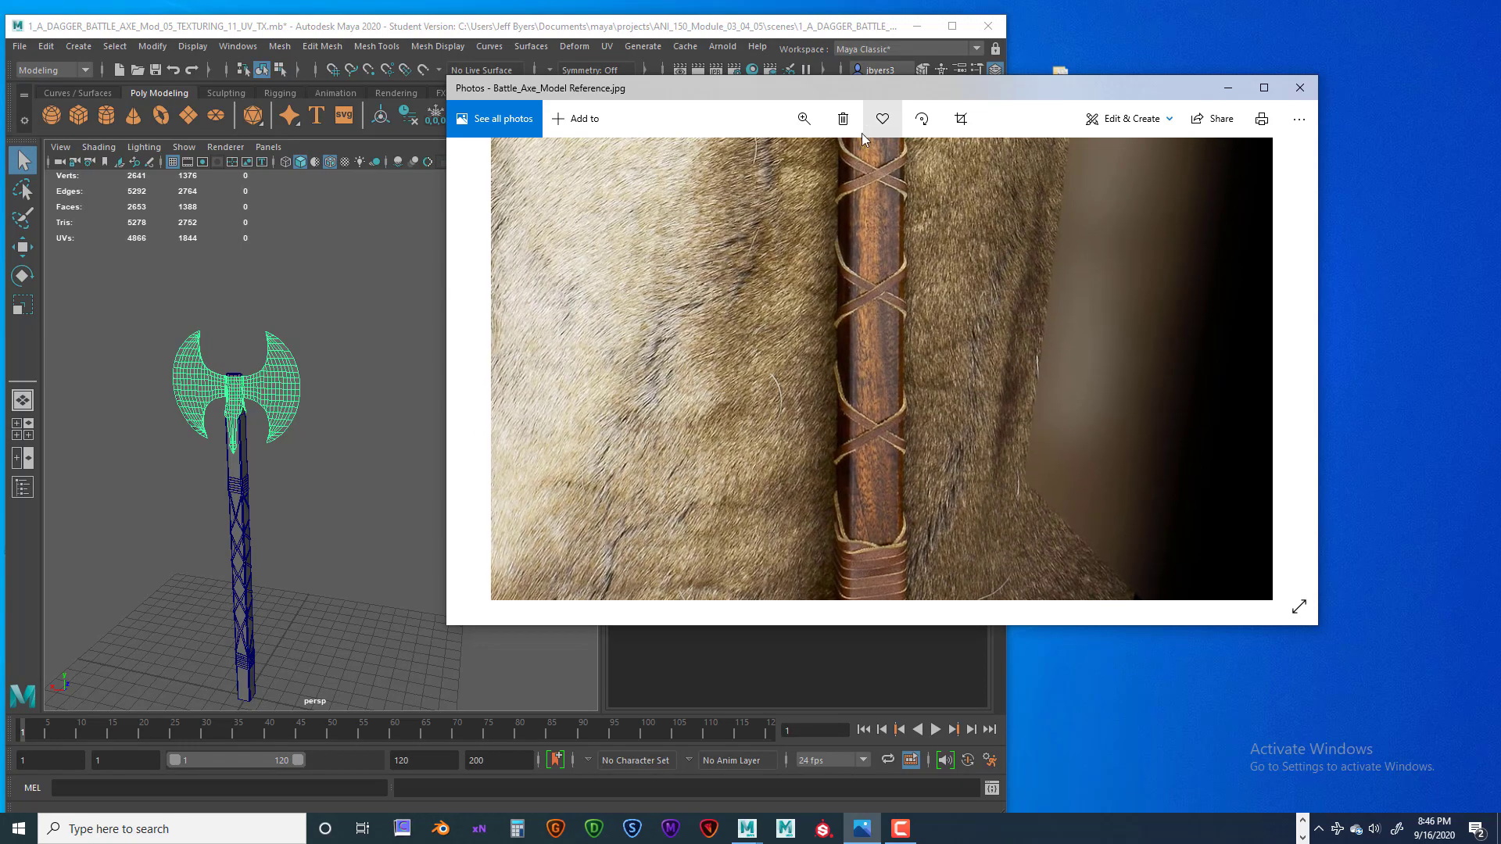
- Zoom the reference photo out to show the whole axe and enlarge its window beside the model
left_click(803, 119)
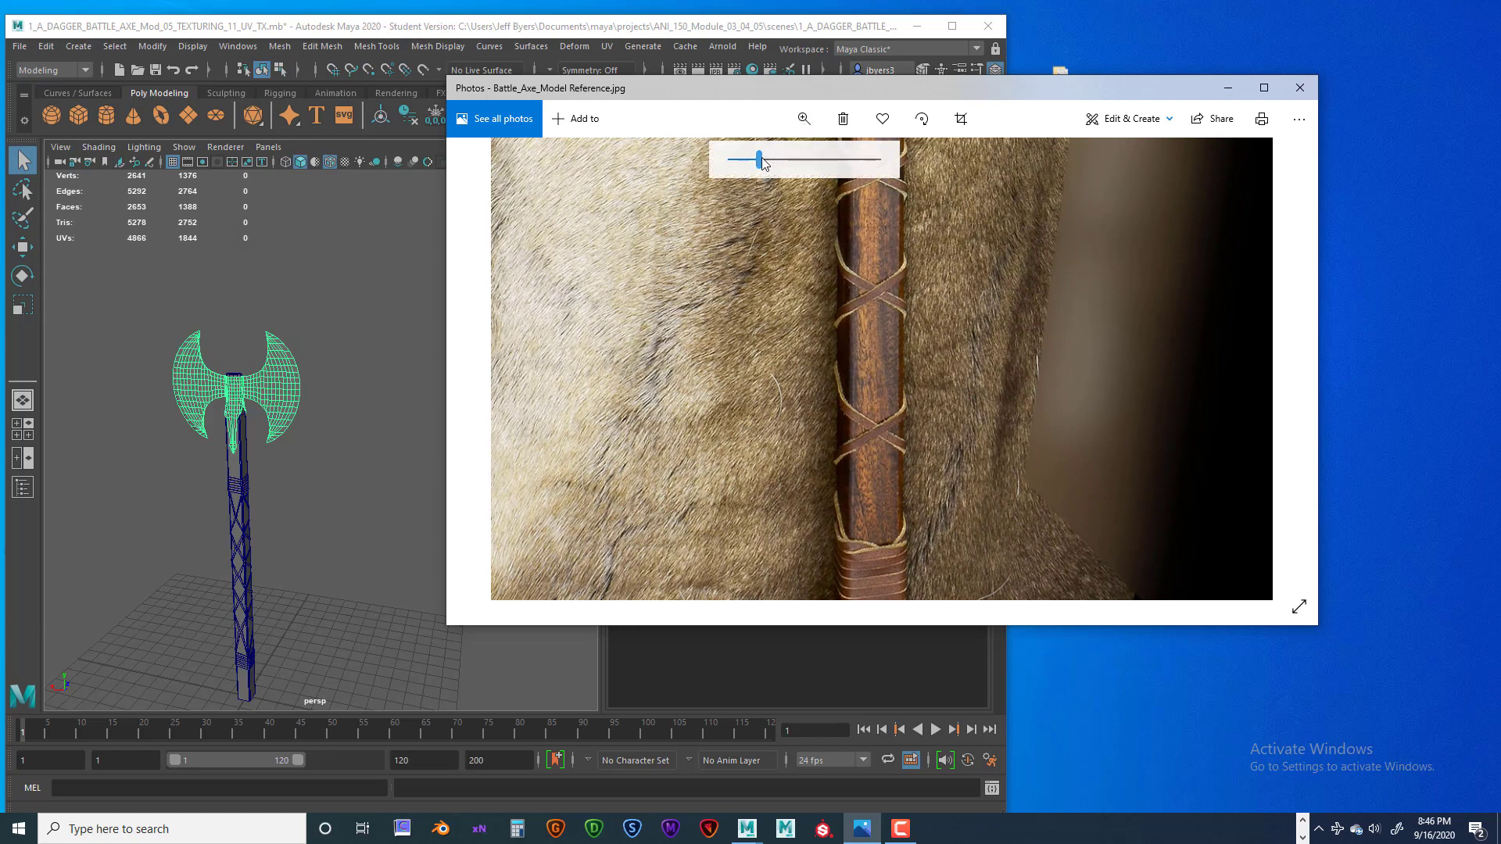
left_click_drag(763, 160, 731, 160)
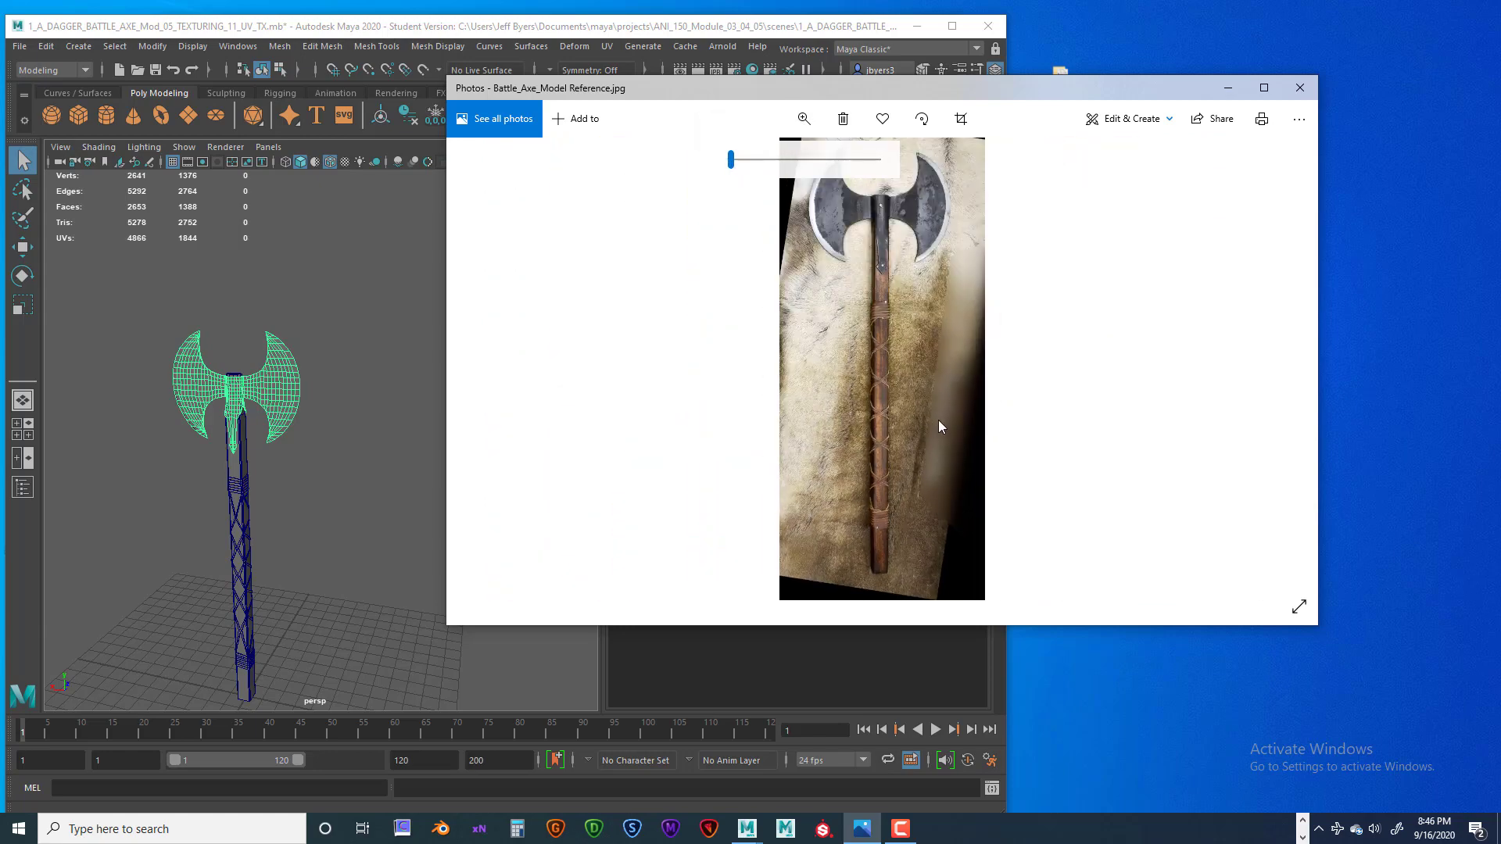
left_click_drag(1308, 628, 1309, 765)
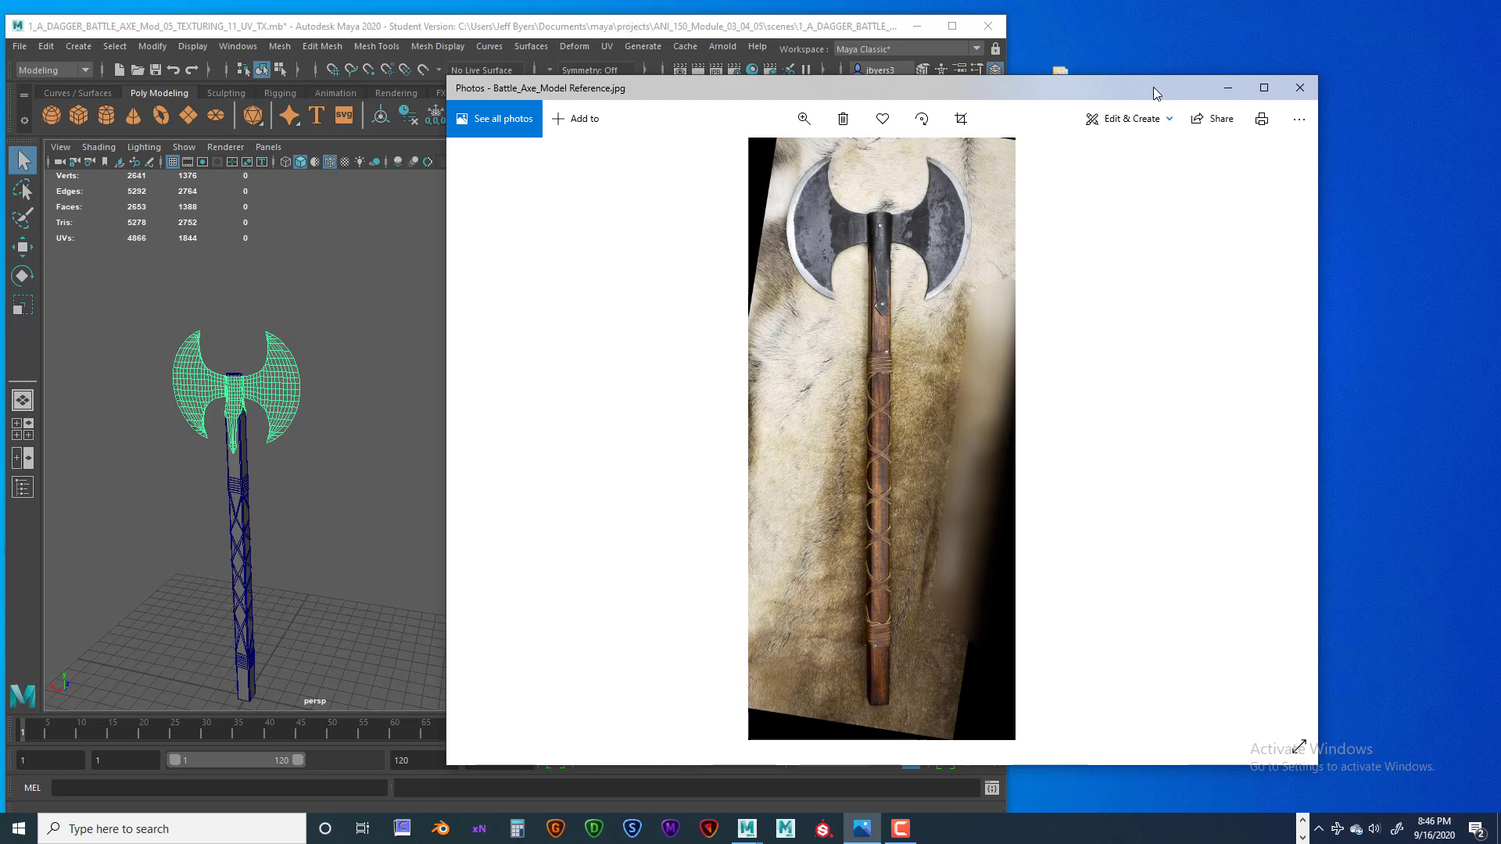
left_click_drag(1165, 94, 1237, 87)
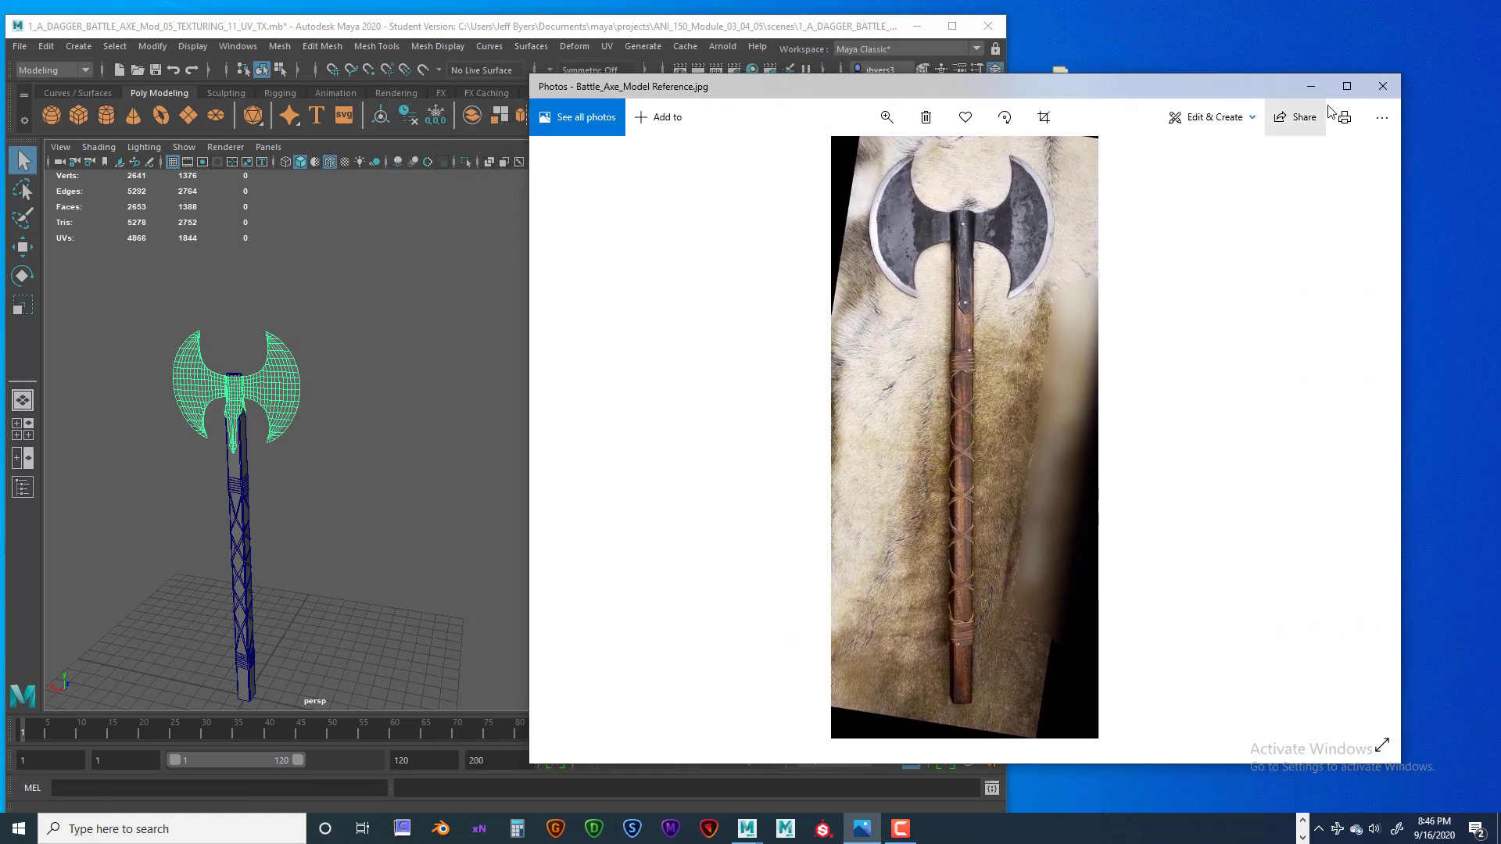
- Close the reference photo, then open the UV Editor beside the axe in the maximized Maya window
left_click(1383, 86)
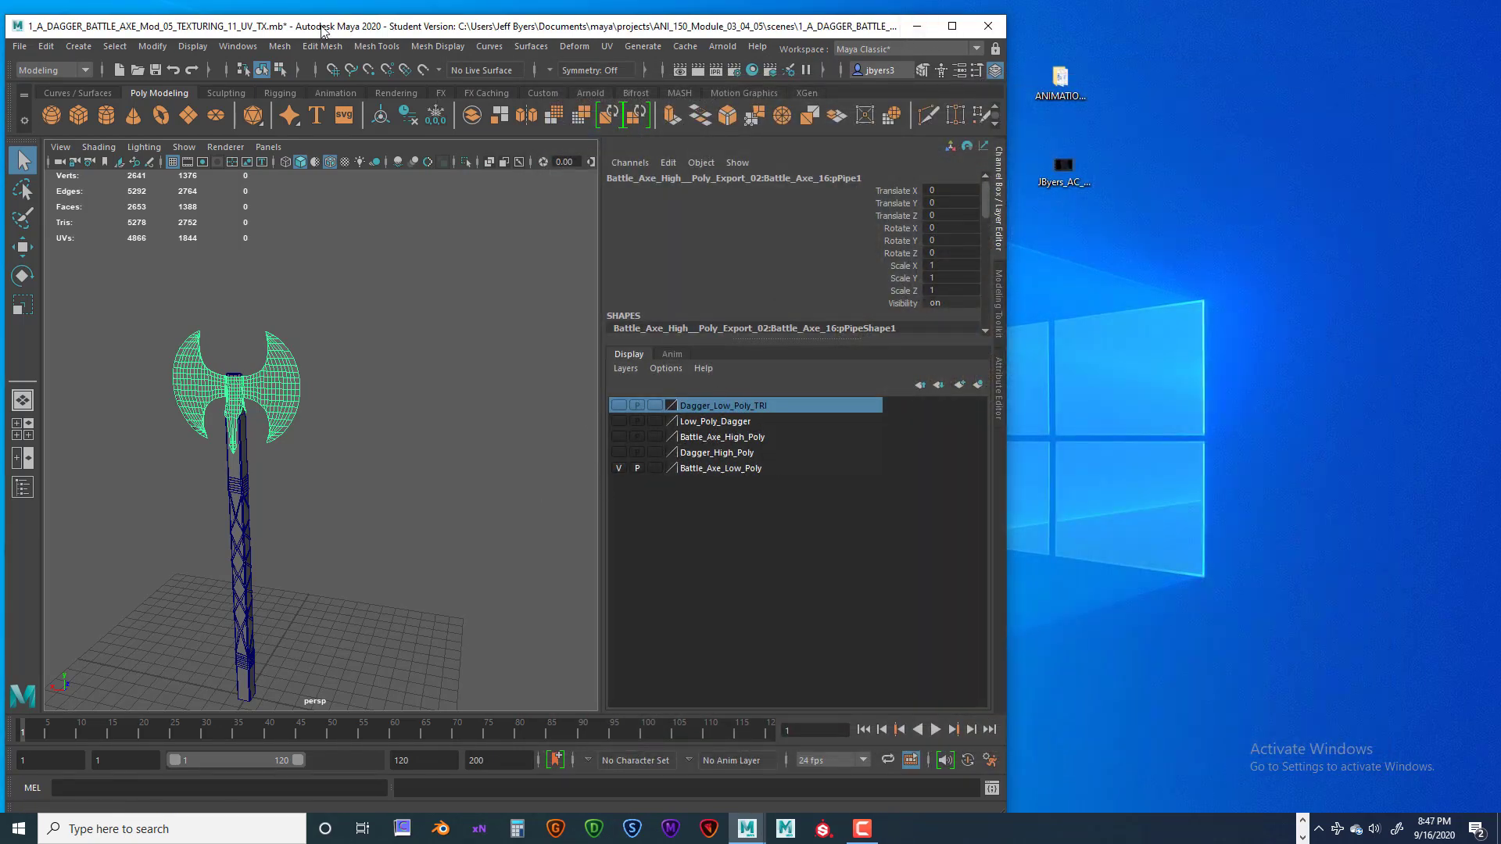
double_click(350, 28)
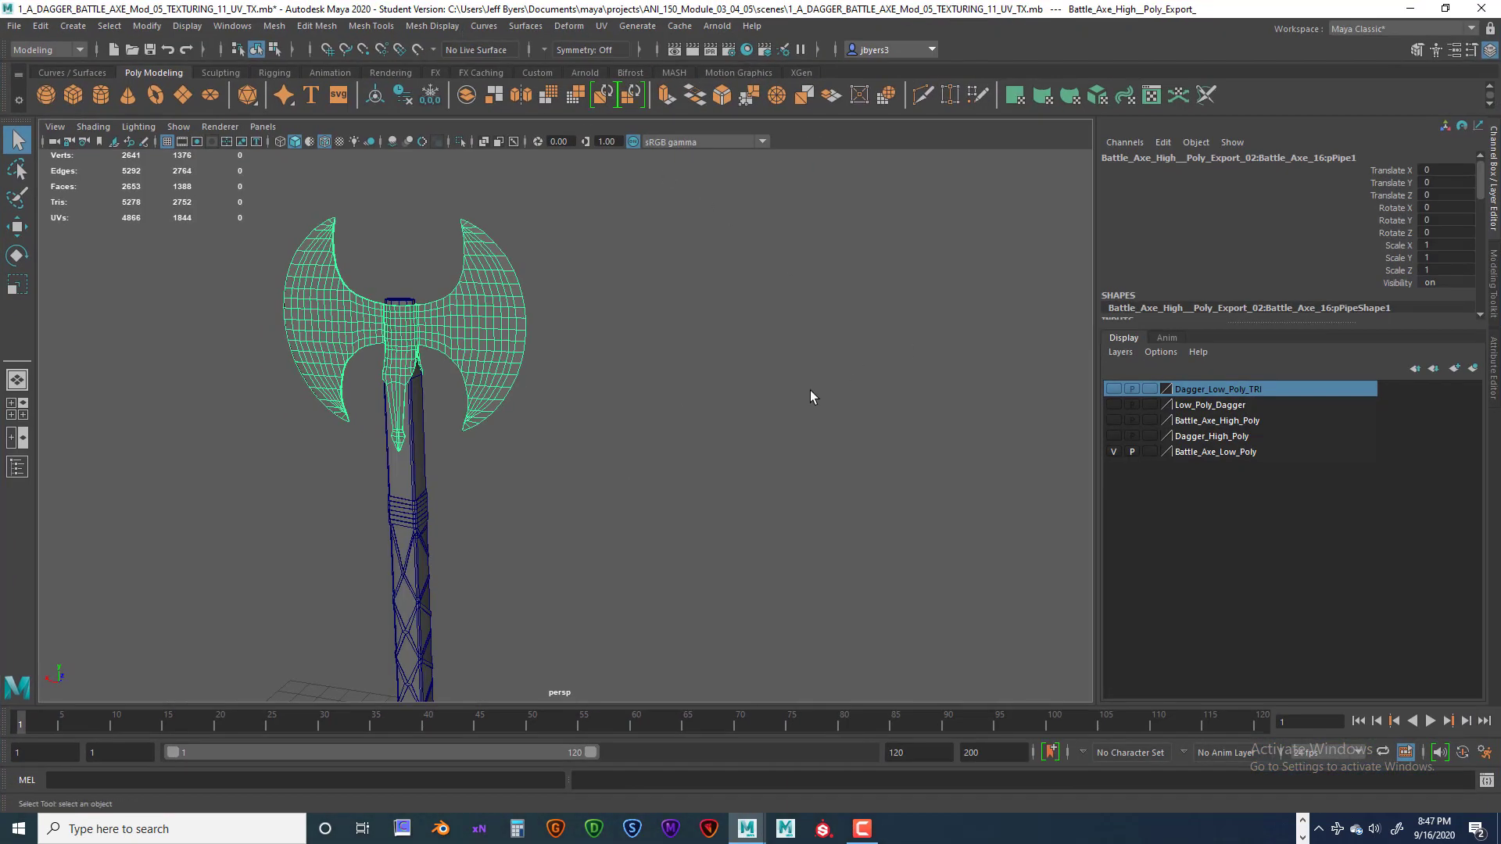
left_click(601, 25)
left_click(626, 54)
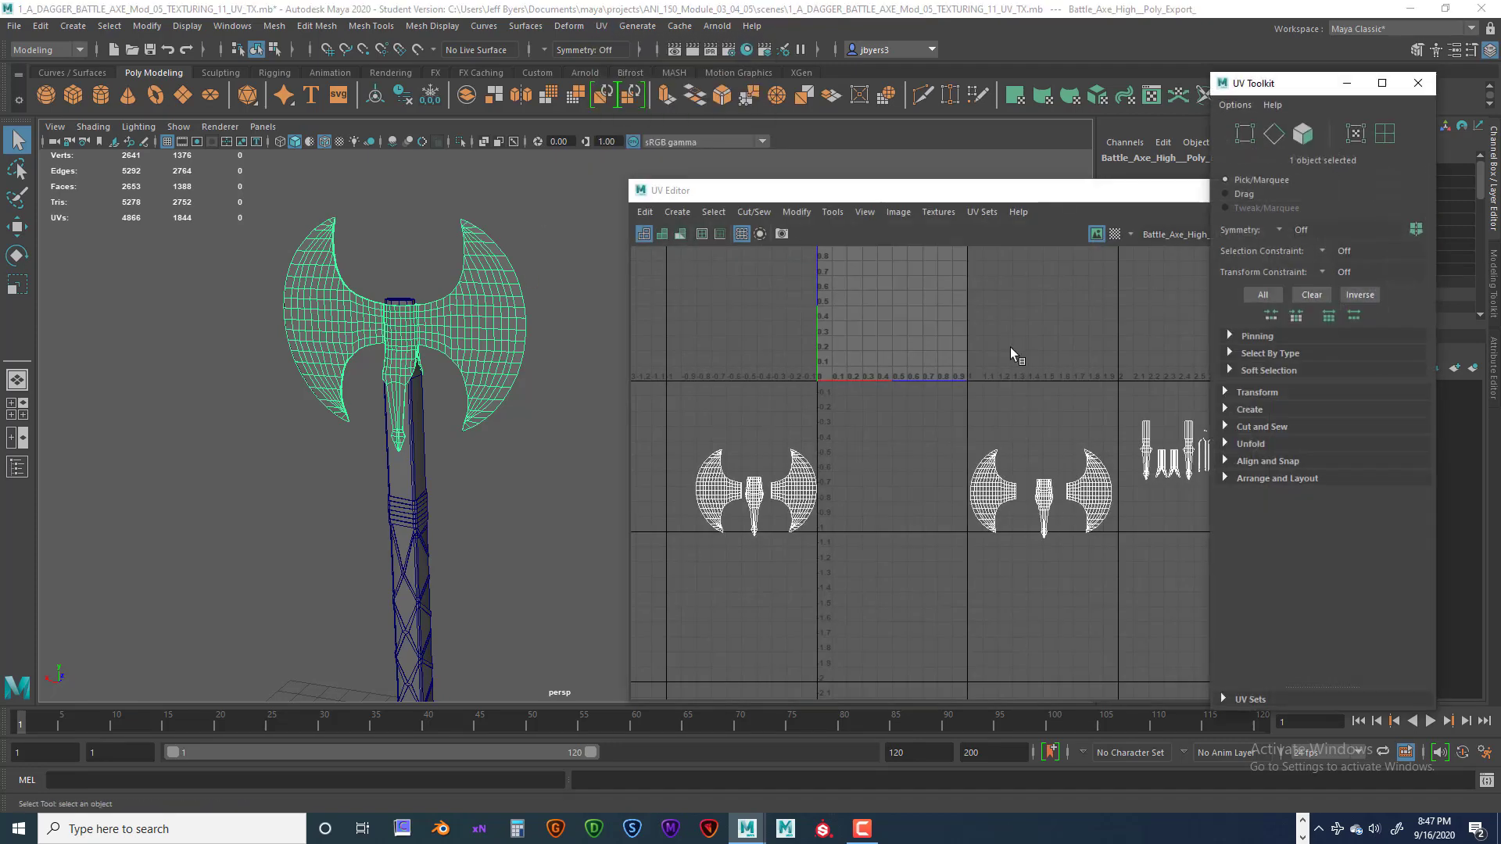
left_click_drag(1056, 190, 971, 102)
- Examine the UV shells of the axe blades and the central socket piece in the UV Editor
scroll(1026, 337, "down", 5)
scroll(1029, 367, "up", 8)
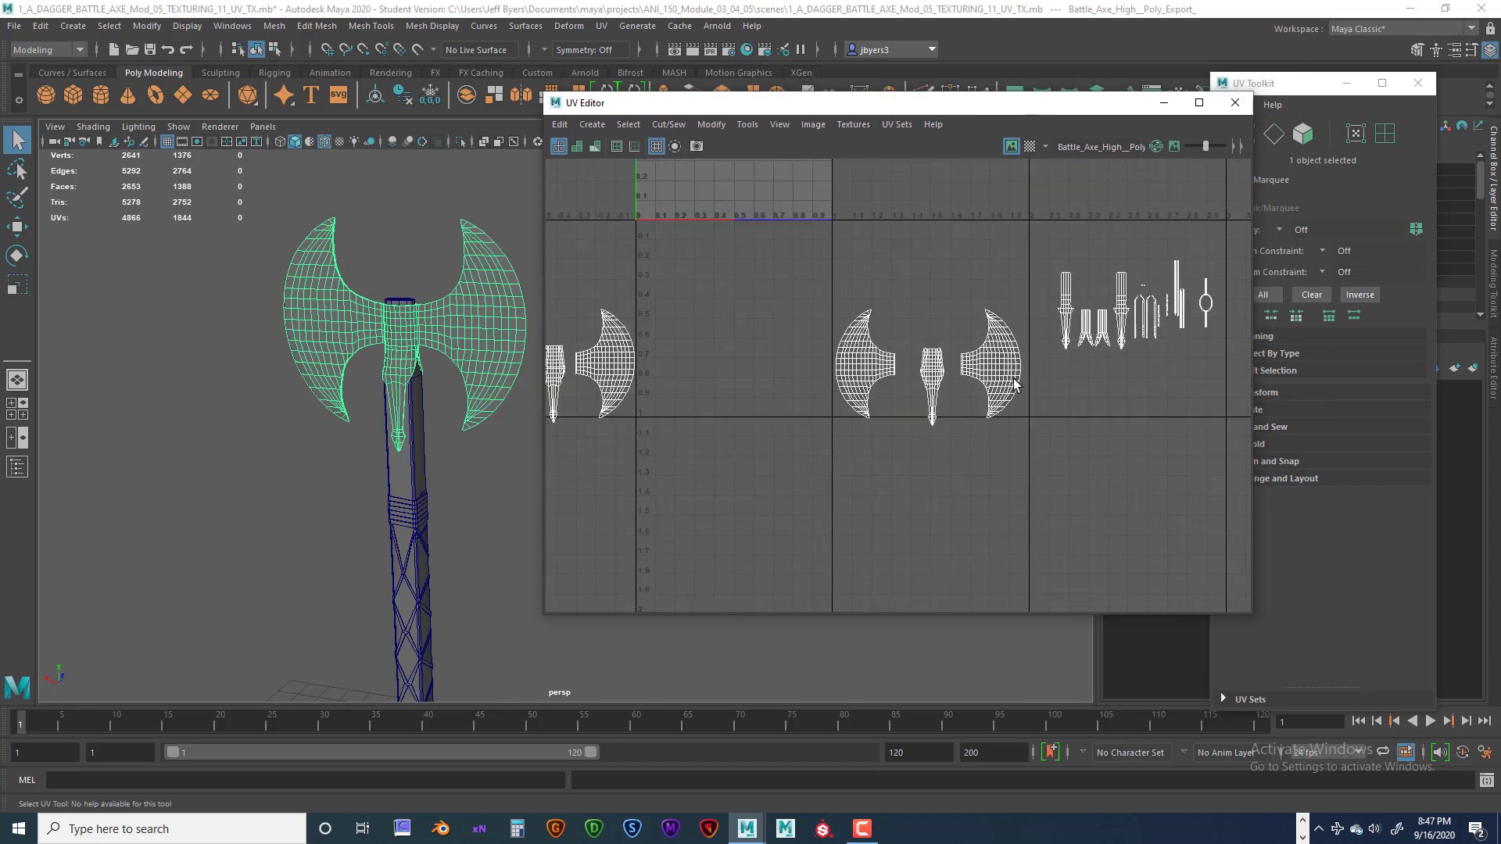
scroll(1013, 381, "down", 2)
middle_click_drag(781, 474, 894, 491, "alt")
scroll(888, 485, "up", 4)
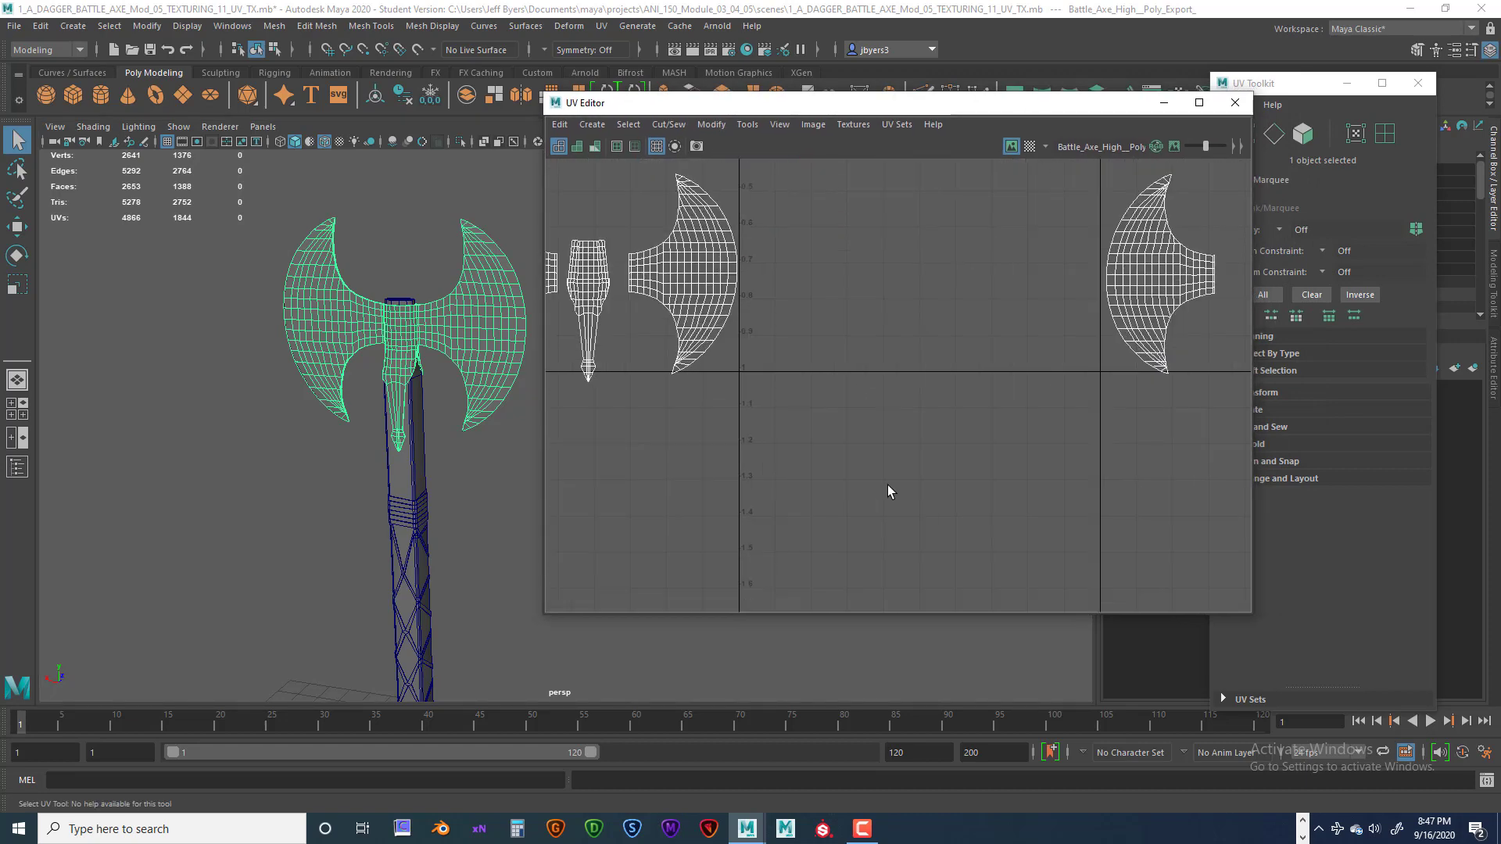
scroll(1013, 513, "down", 3)
scroll(997, 502, "up", 2)
scroll(997, 497, "up", 3)
middle_click_drag(813, 396, 926, 556, "alt")
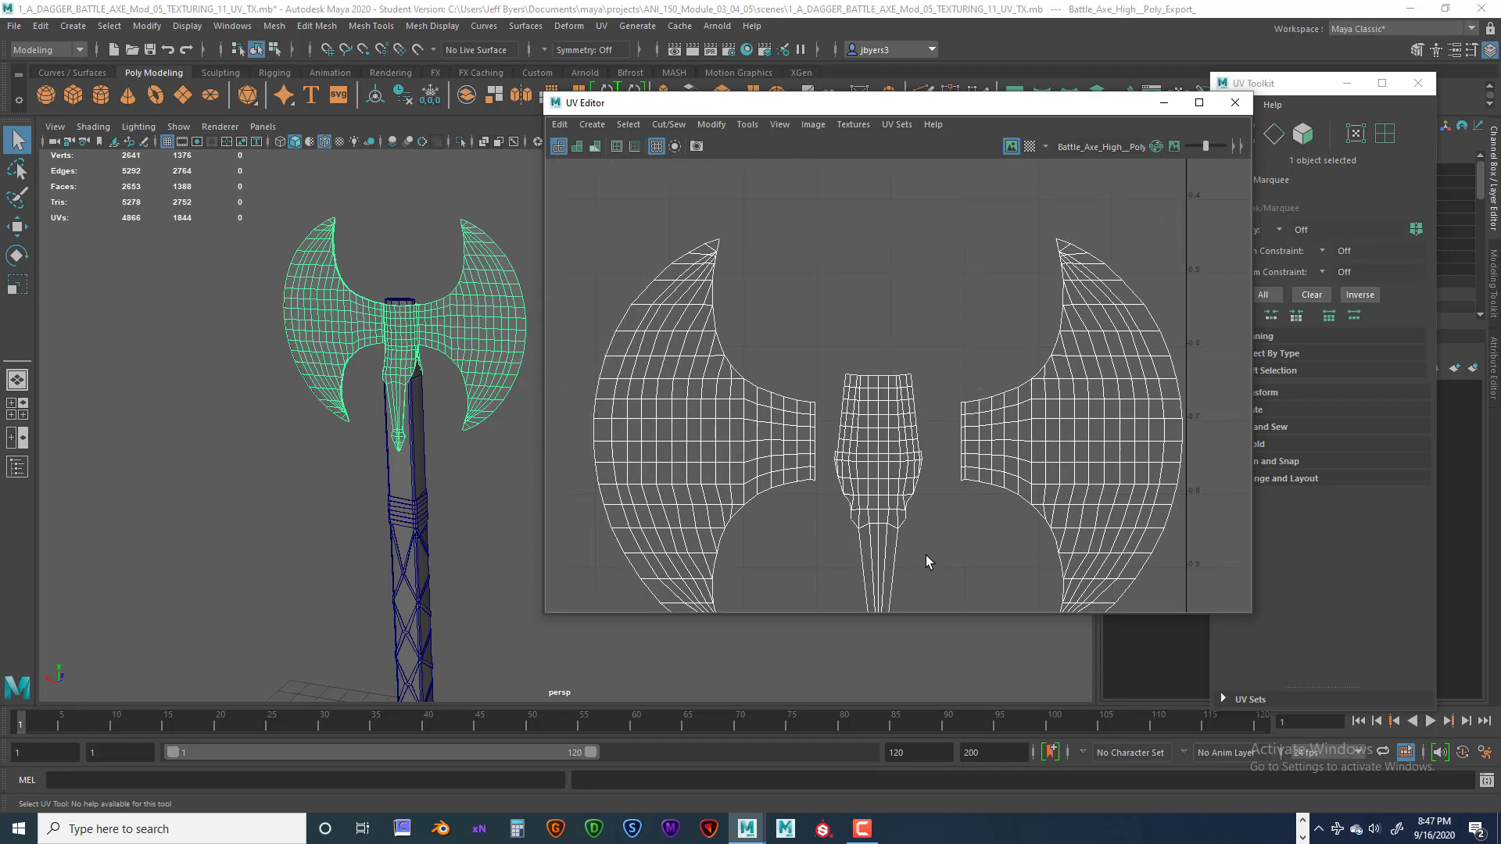
scroll(926, 556, "up", 4)
middle_click_drag(909, 491, 943, 565, "alt")
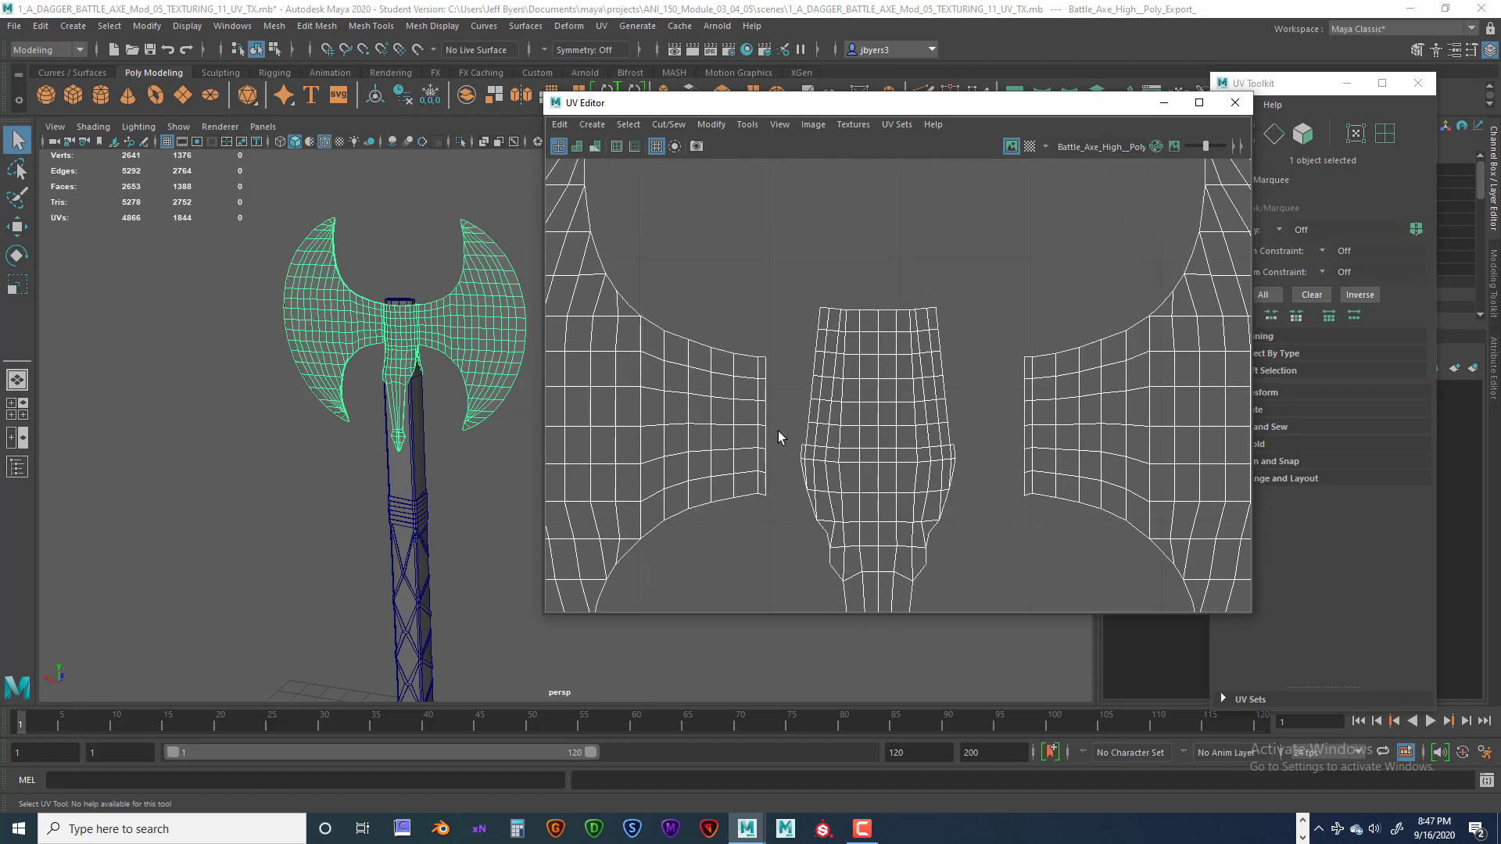
- Check which socket edges match the inner border edges of the left blade shell by selecting them in the UV Editor
right_click_drag(766, 377, 788, 331)
left_click(766, 369)
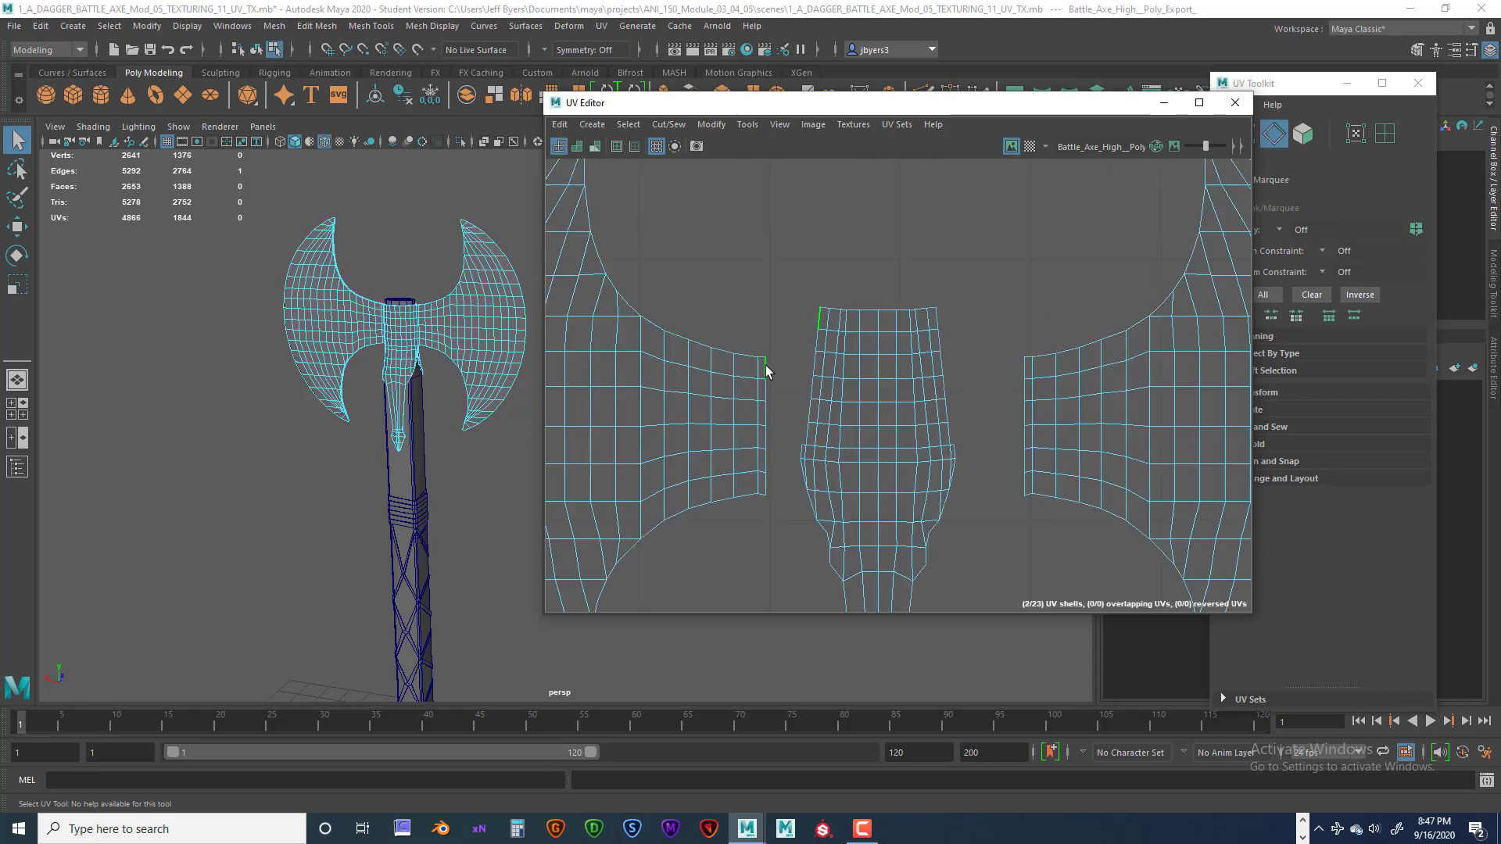
left_click(767, 415)
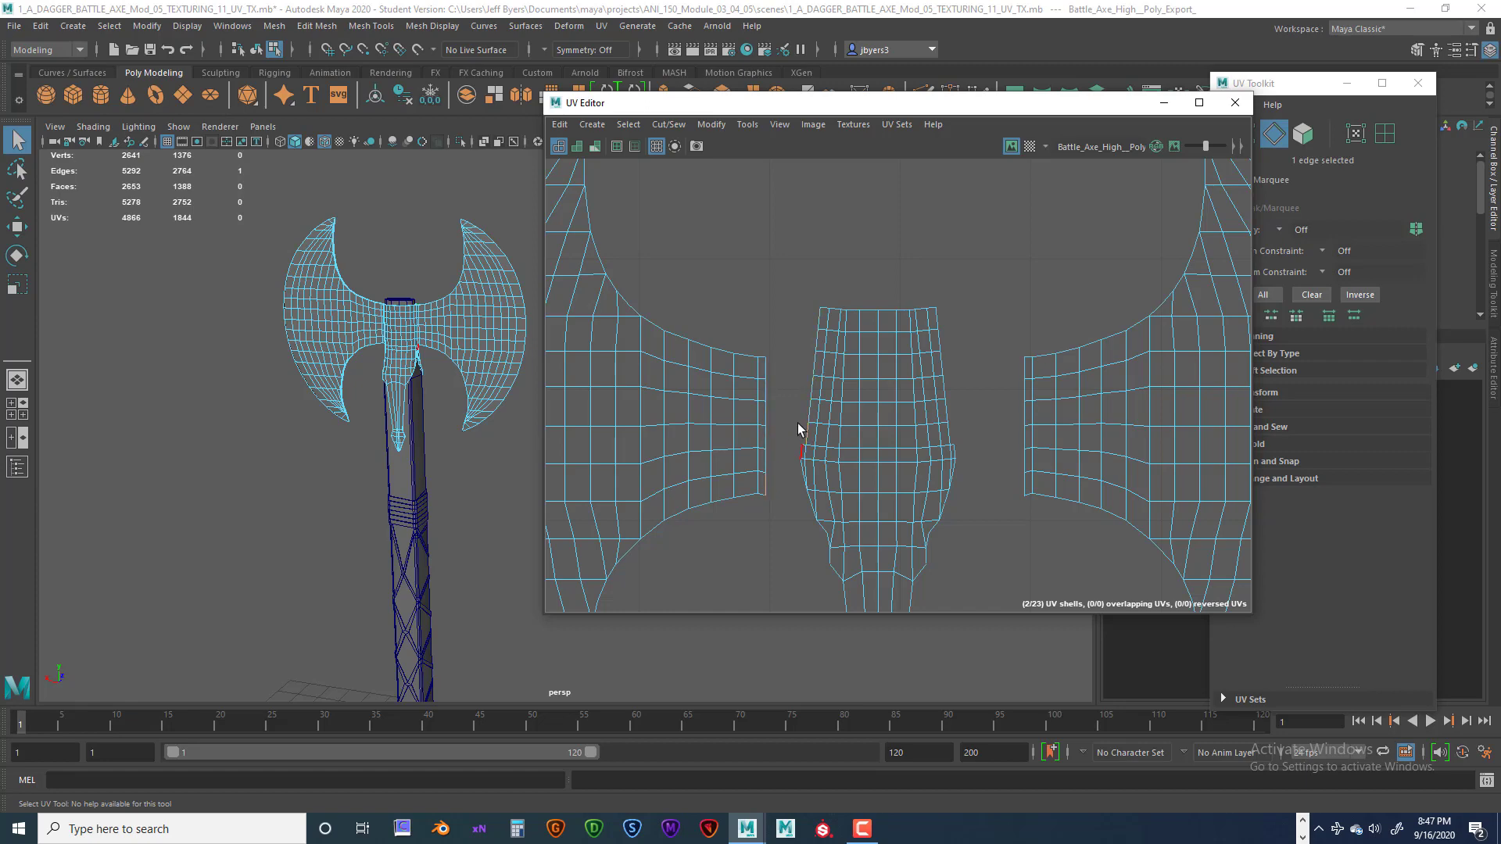
scroll(945, 363, "down", 5)
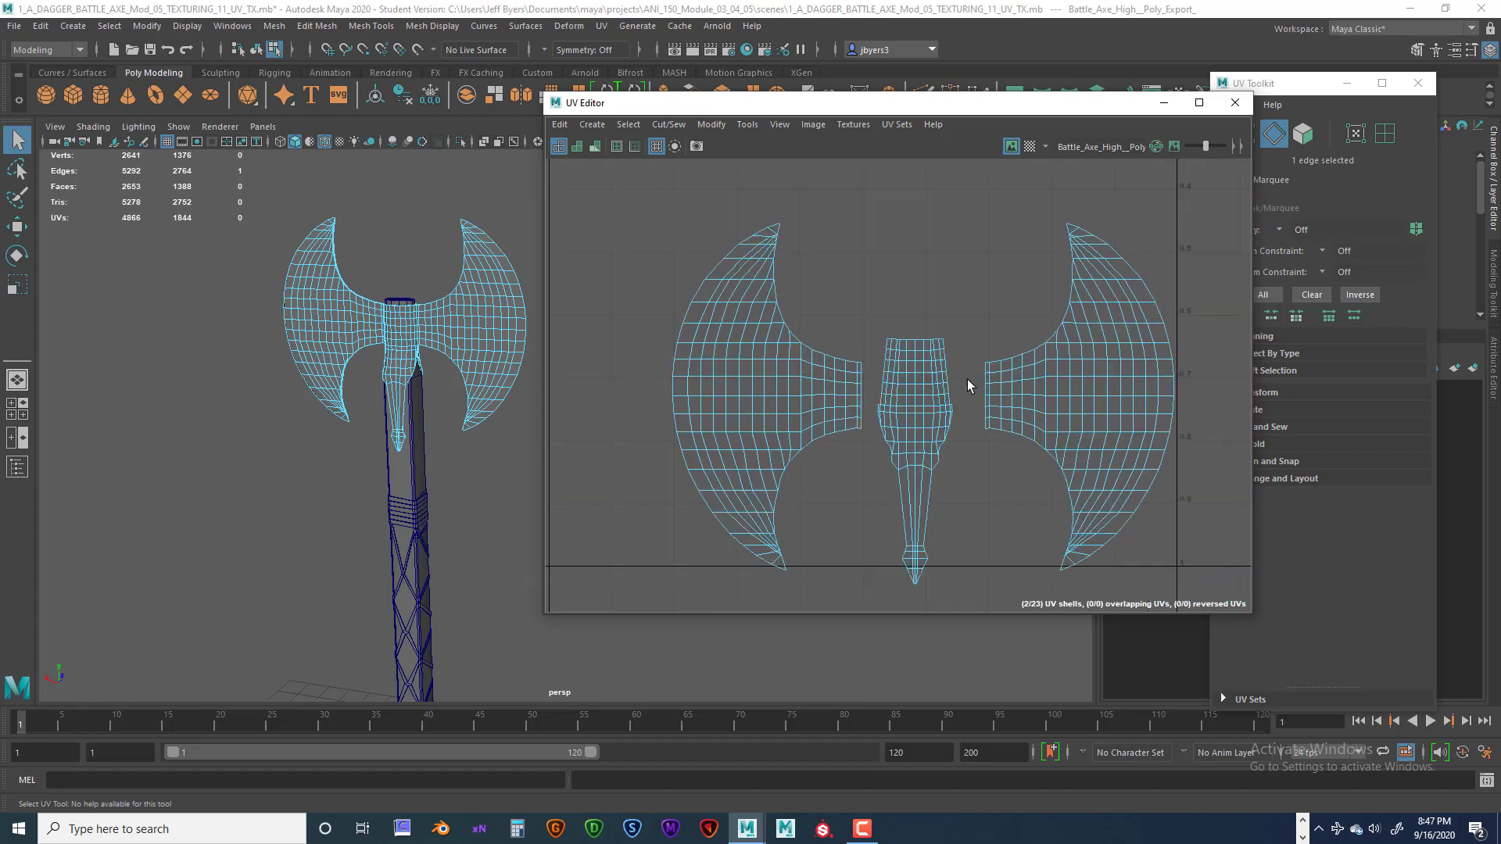
- Examine on the model where the blades join the central socket around the top of the handle
left_click_drag(413, 410, 336, 403, "alt")
scroll(332, 400, "up", 8)
middle_click_drag(329, 396, 556, 442, "alt")
middle_click_drag(458, 406, 469, 442, "alt")
scroll(479, 442, "up", 1)
right_click_drag(479, 442, 494, 441, "alt")
left_click_drag(410, 368, 411, 376, "alt")
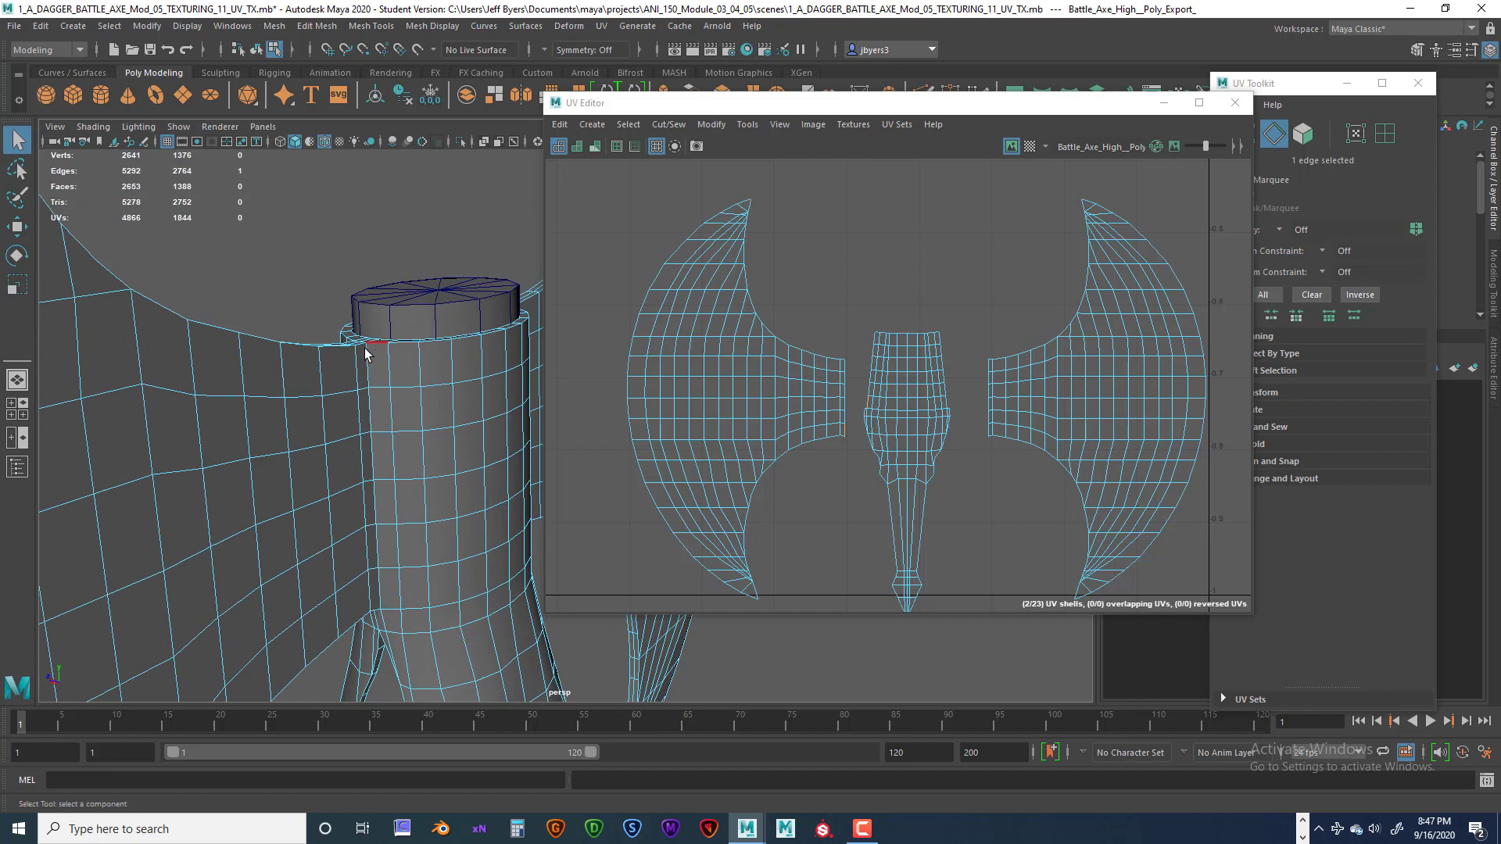
left_click(415, 414)
left_click_drag(444, 387, 429, 382, "alt")
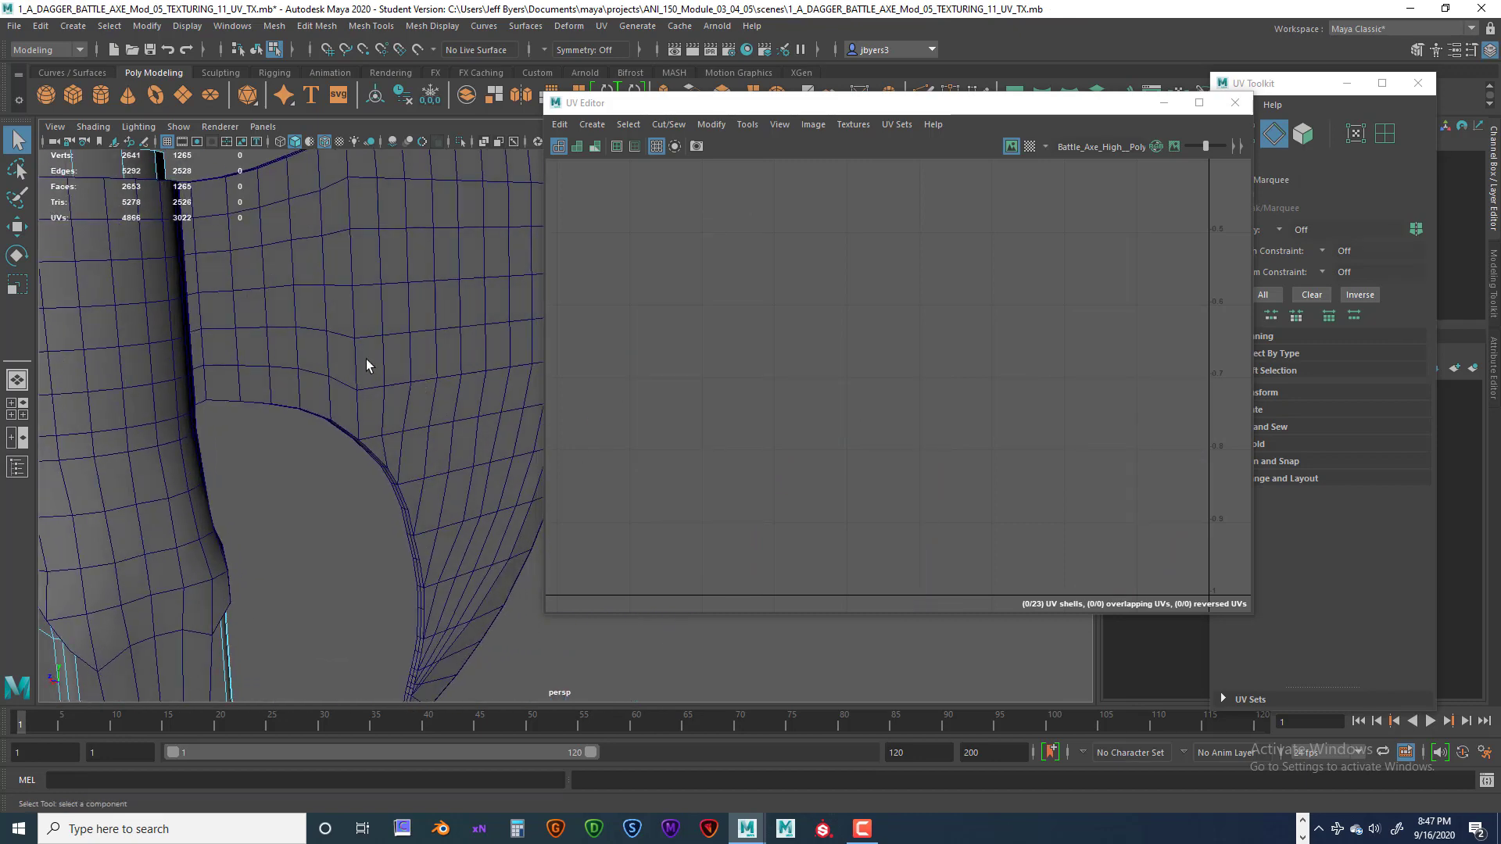
middle_click_drag(367, 359, 515, 392, "alt")
scroll(432, 498, "down", 5)
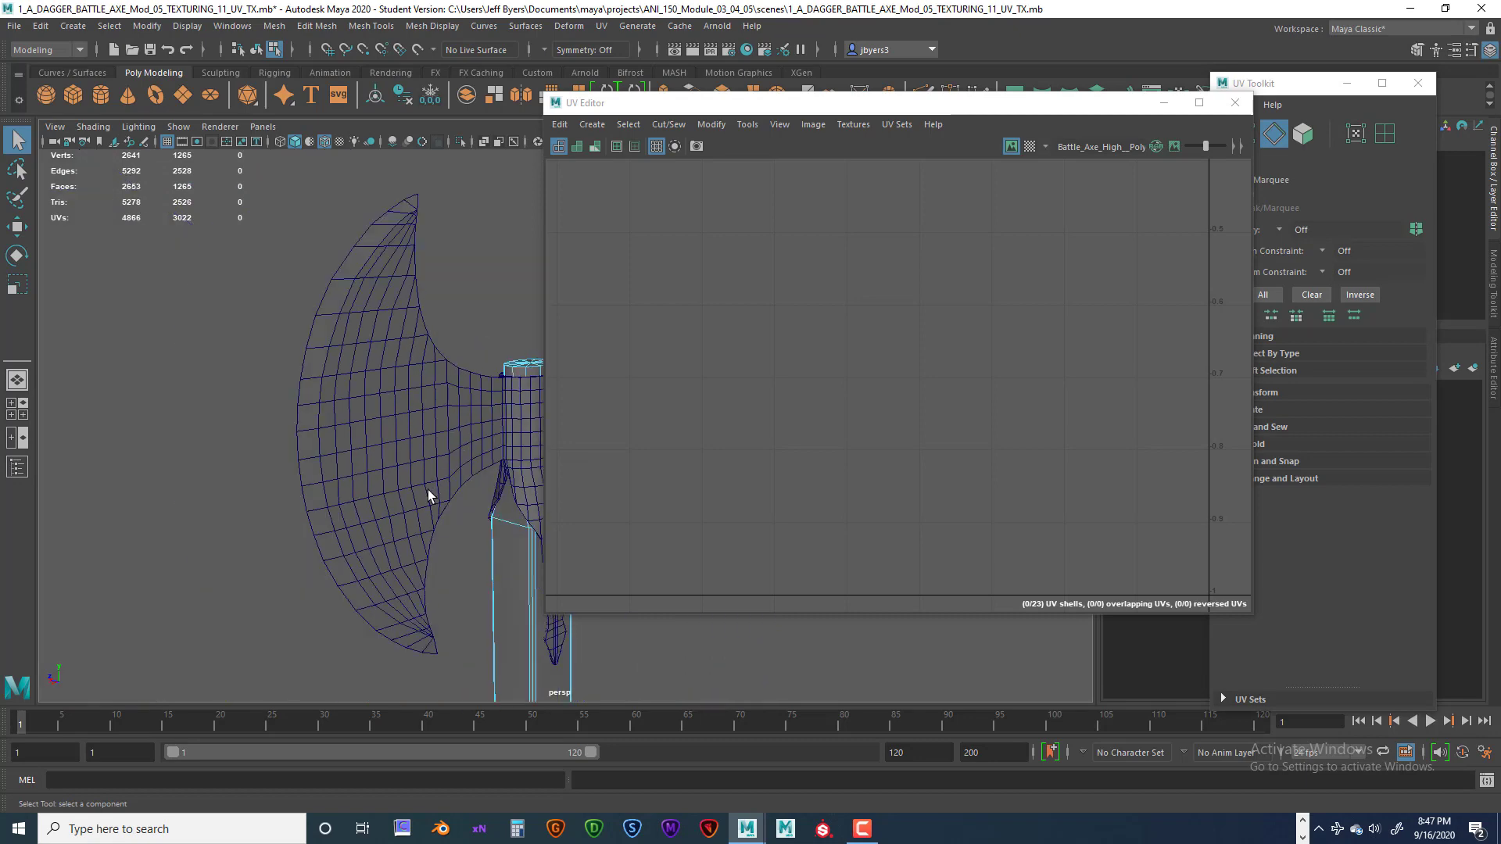
left_click_drag(429, 496, 391, 454, "alt")
scroll(865, 416, "down", 6)
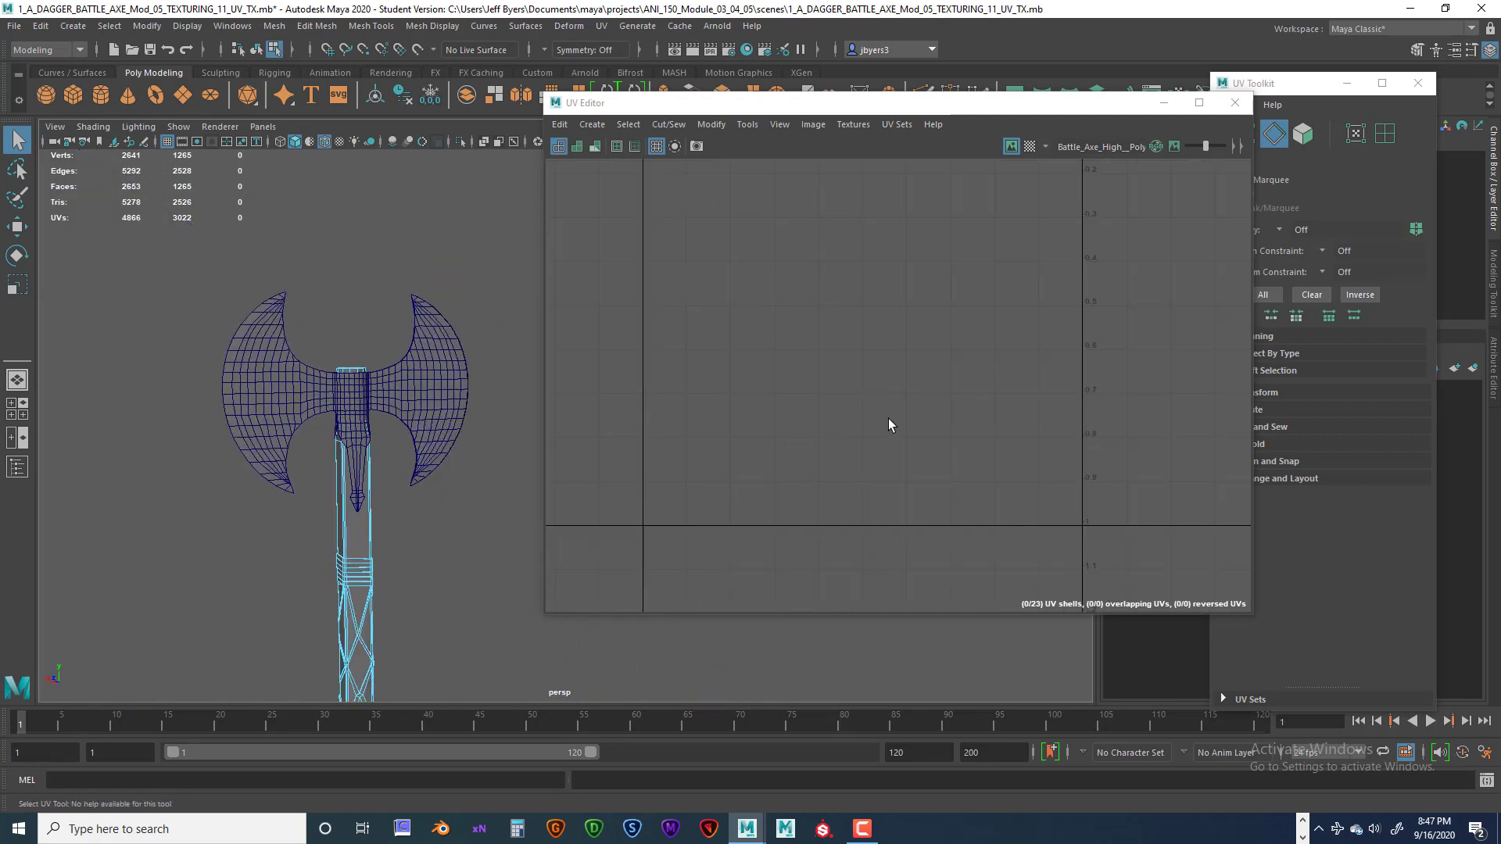
- Reselect the axe head and bring its two blade shells and socket shell into view in the UV Editor
middle_click_drag(866, 334, 703, 384, "alt")
left_click(432, 384)
scroll(806, 447, "up", 1)
scroll(771, 433, "up", 2)
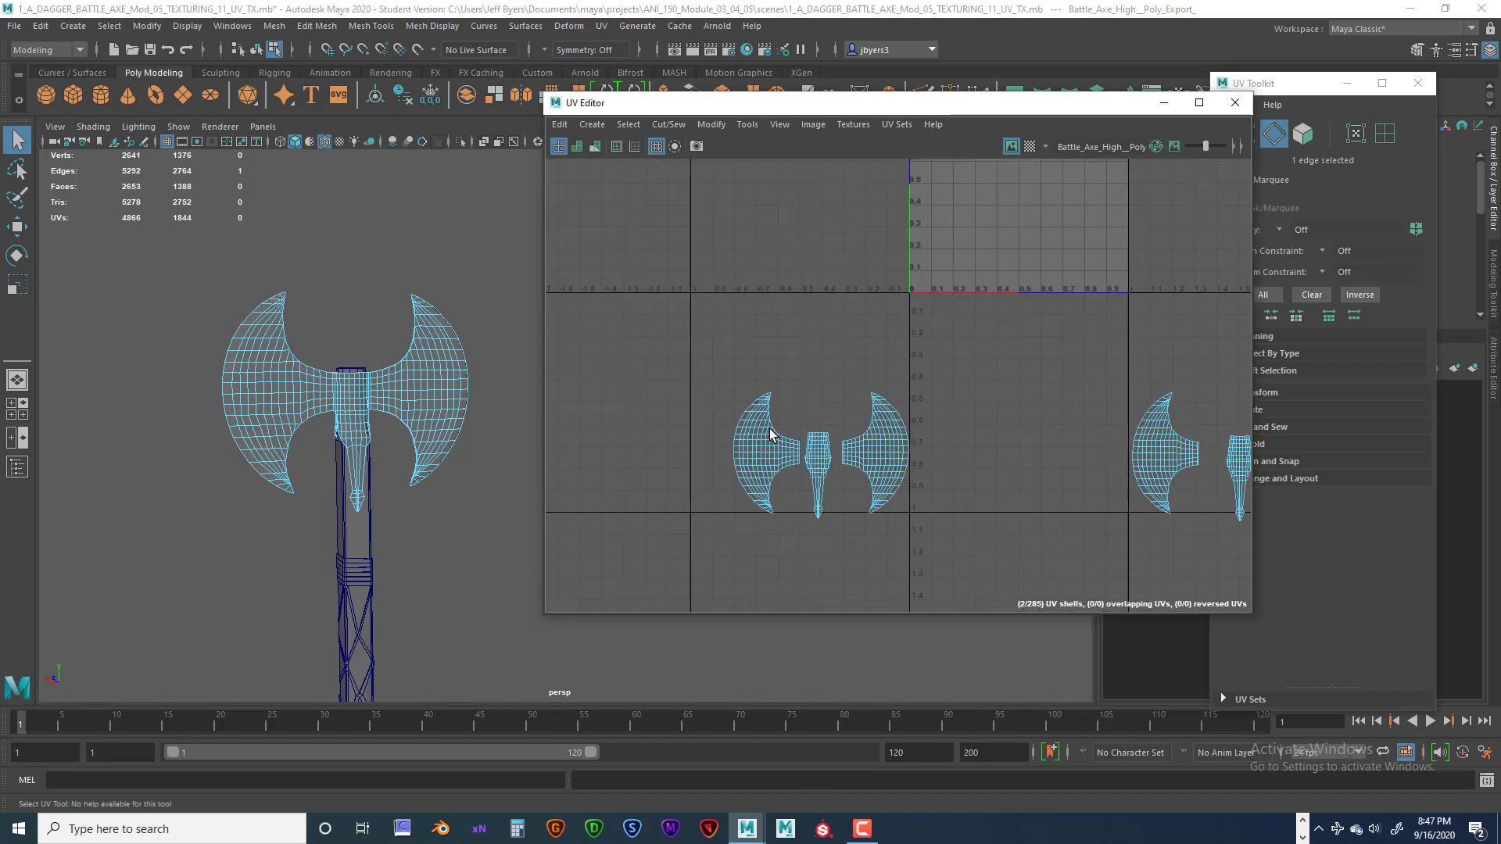
middle_click_drag(814, 421, 534, 338, "alt")
middle_click_drag(821, 403, 667, 541, "alt")
scroll(754, 436, "up", 6)
scroll(716, 487, "up", 3)
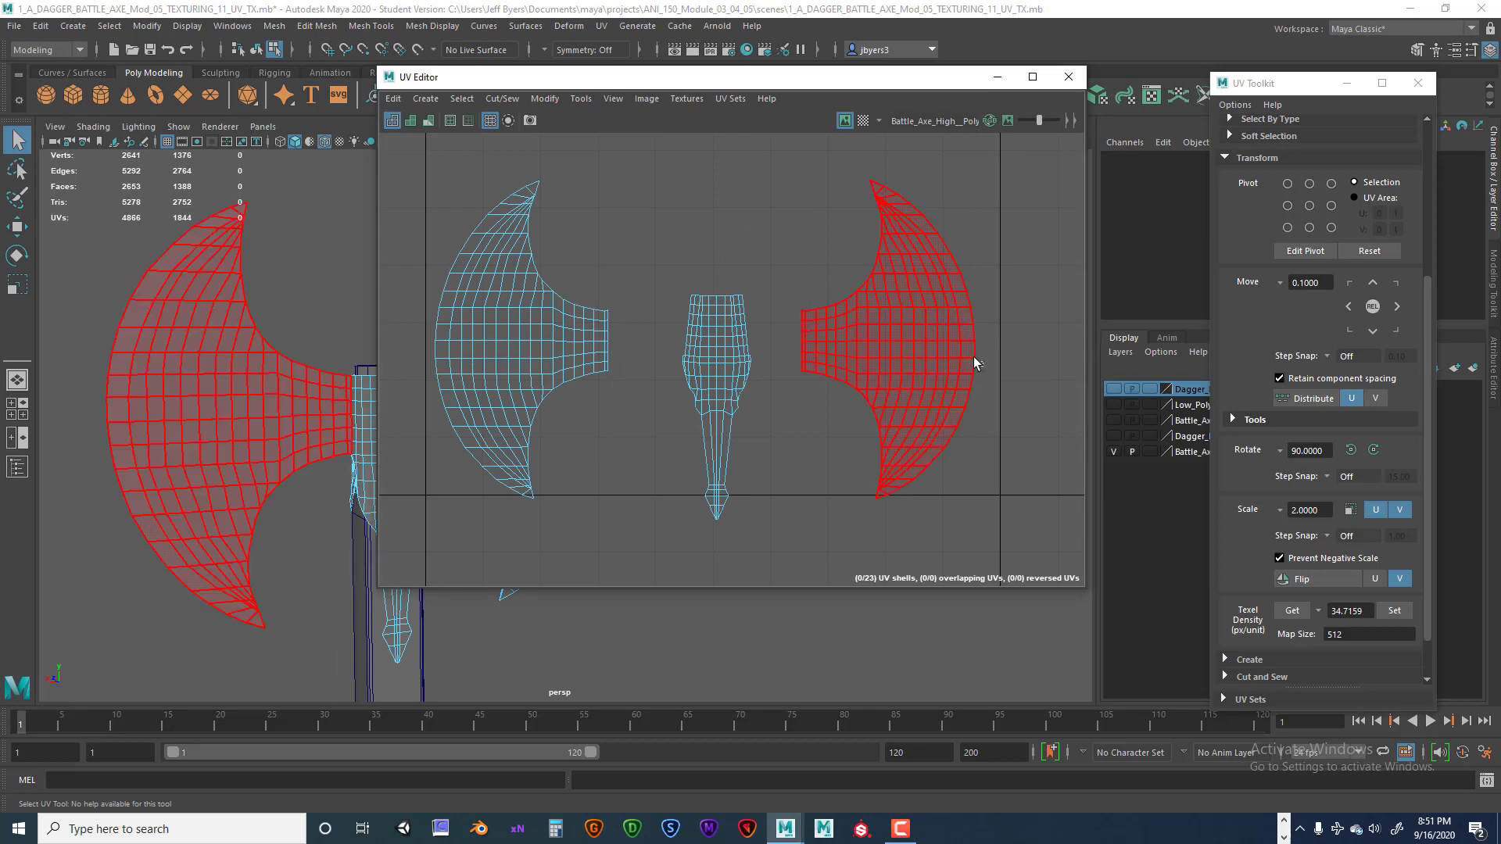
- Check which side of the socket shell matches the right blade shell by selecting an edge on its inner border
left_click(883, 338)
right_click_drag(813, 317, 812, 313)
scroll(832, 414, "up", 5)
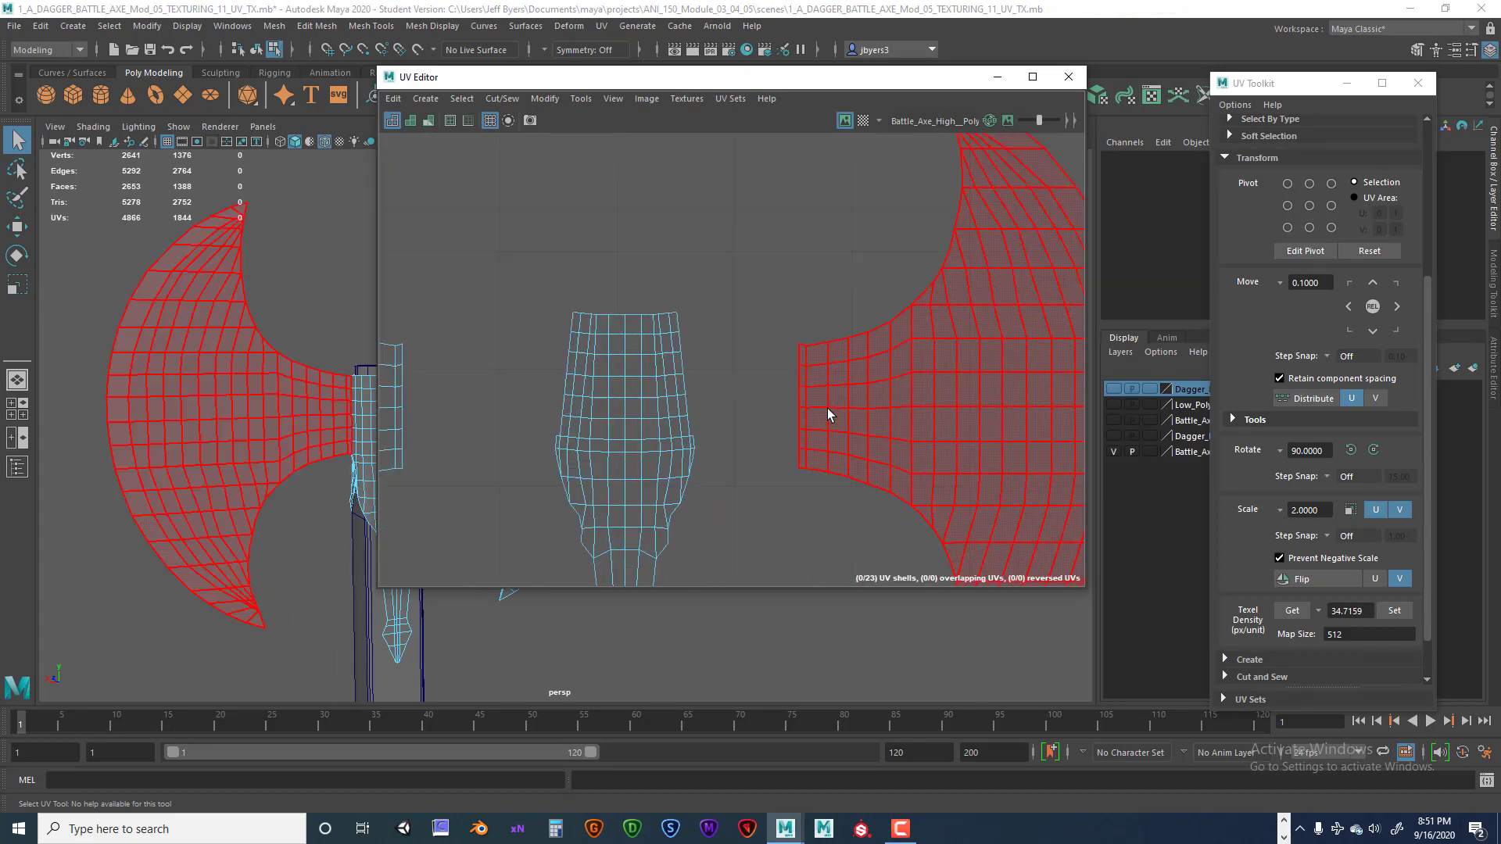
right_click_drag(803, 360, 803, 311)
left_click(795, 345)
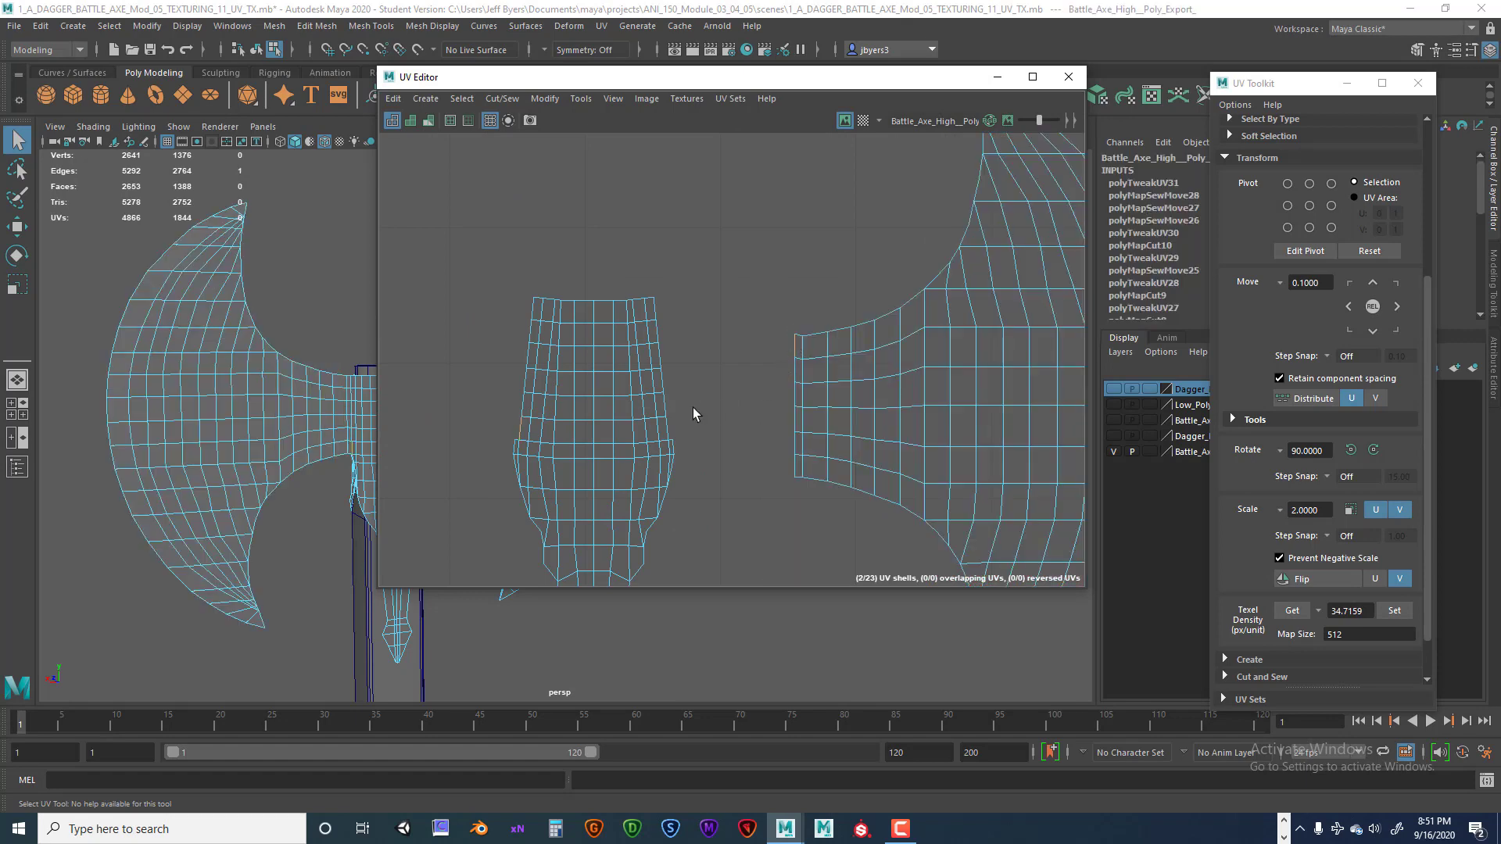
scroll(858, 380, "down", 4)
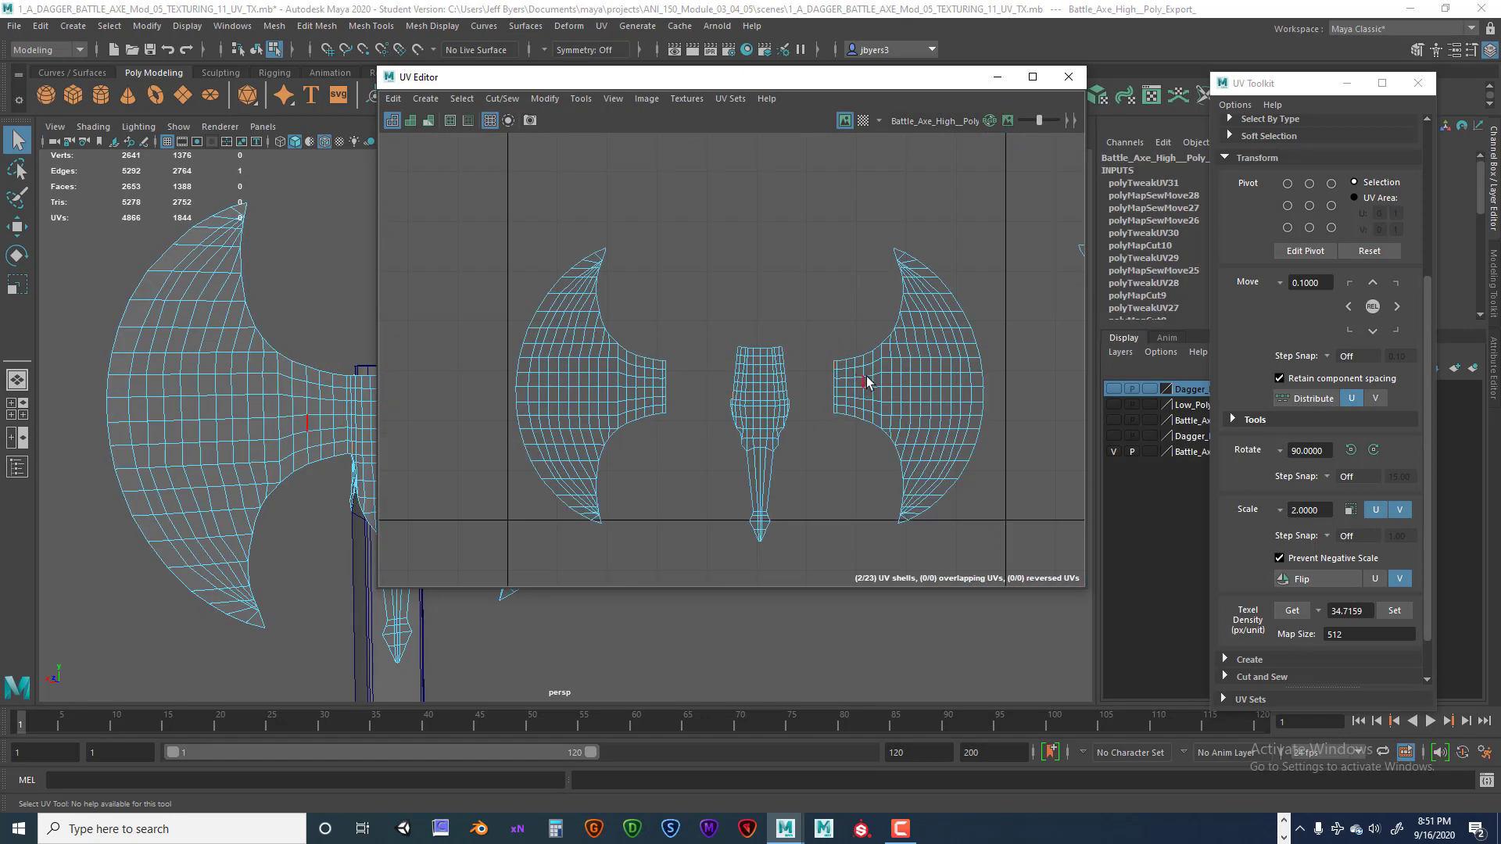
- Rotate both blade UV shells 180 degrees, the right one counterclockwise and the left one clockwise
right_click(868, 381)
right_click_drag(876, 382, 841, 376)
left_click(841, 376)
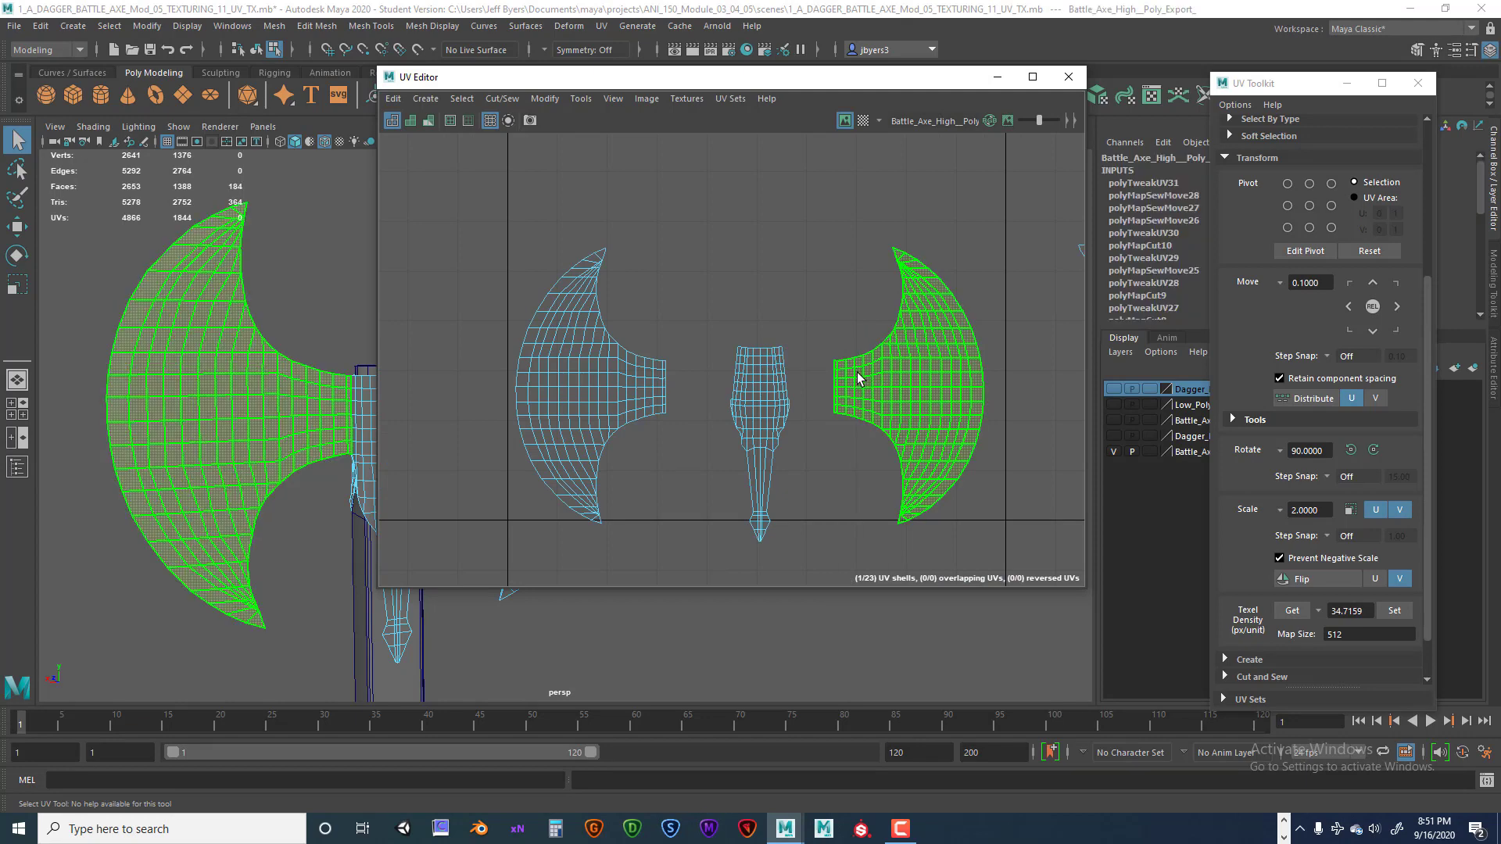
left_click(1351, 451)
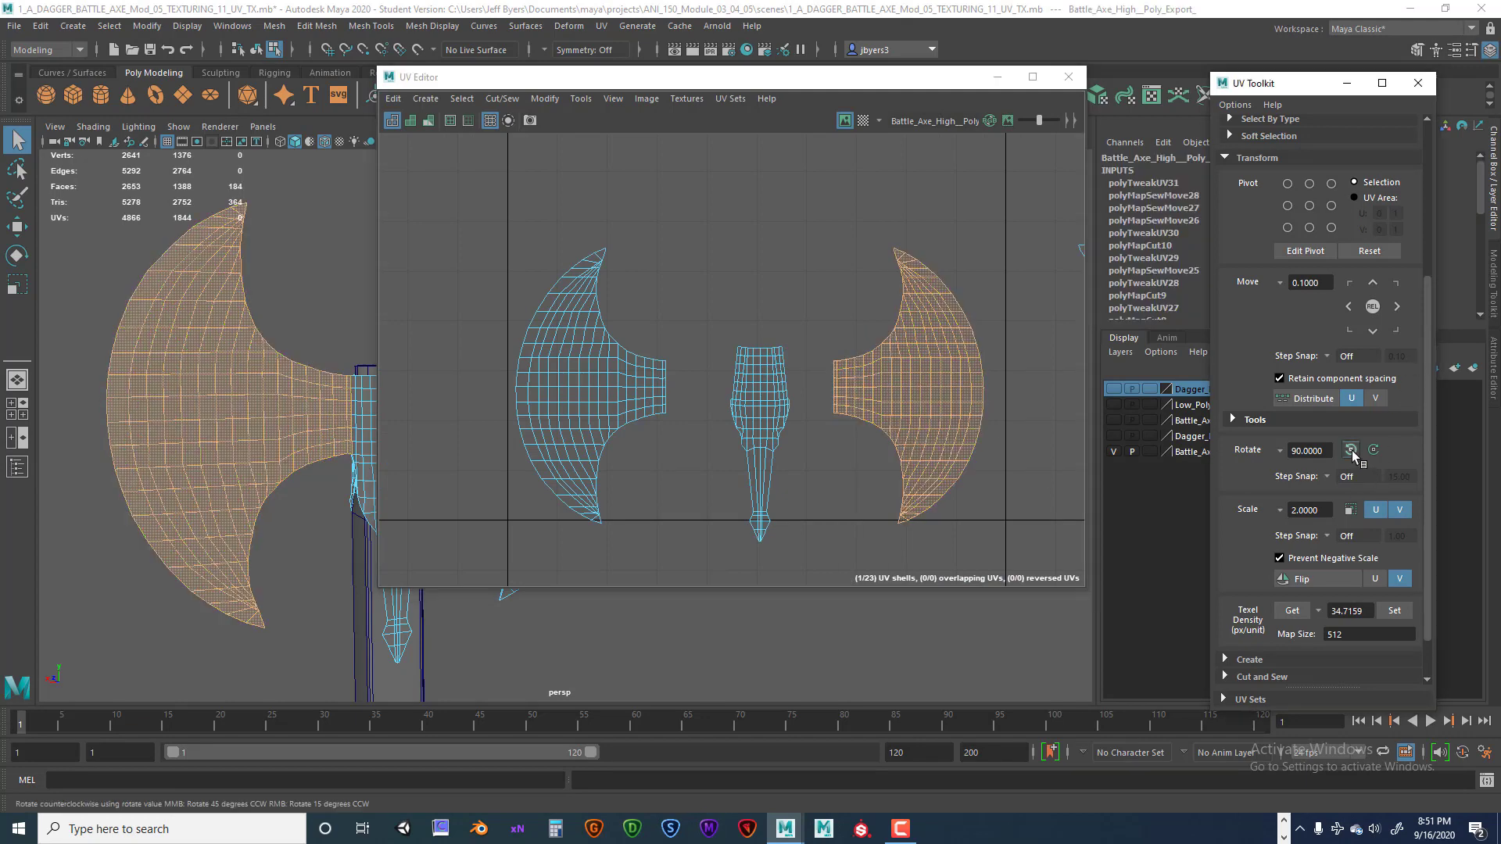
left_click(1351, 451)
left_click(614, 389)
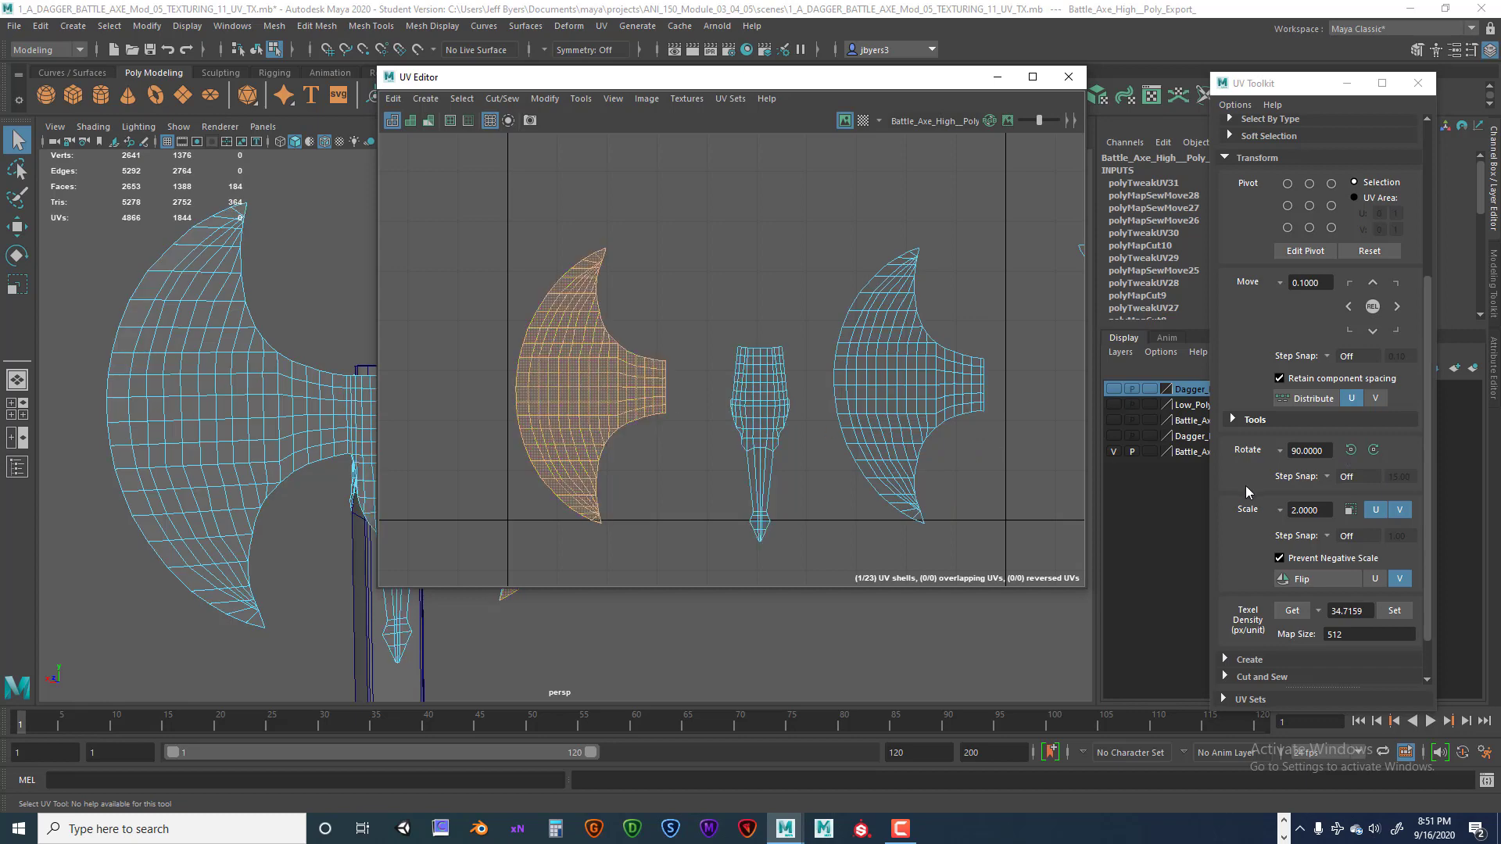
left_click(1373, 451)
left_click(1373, 451)
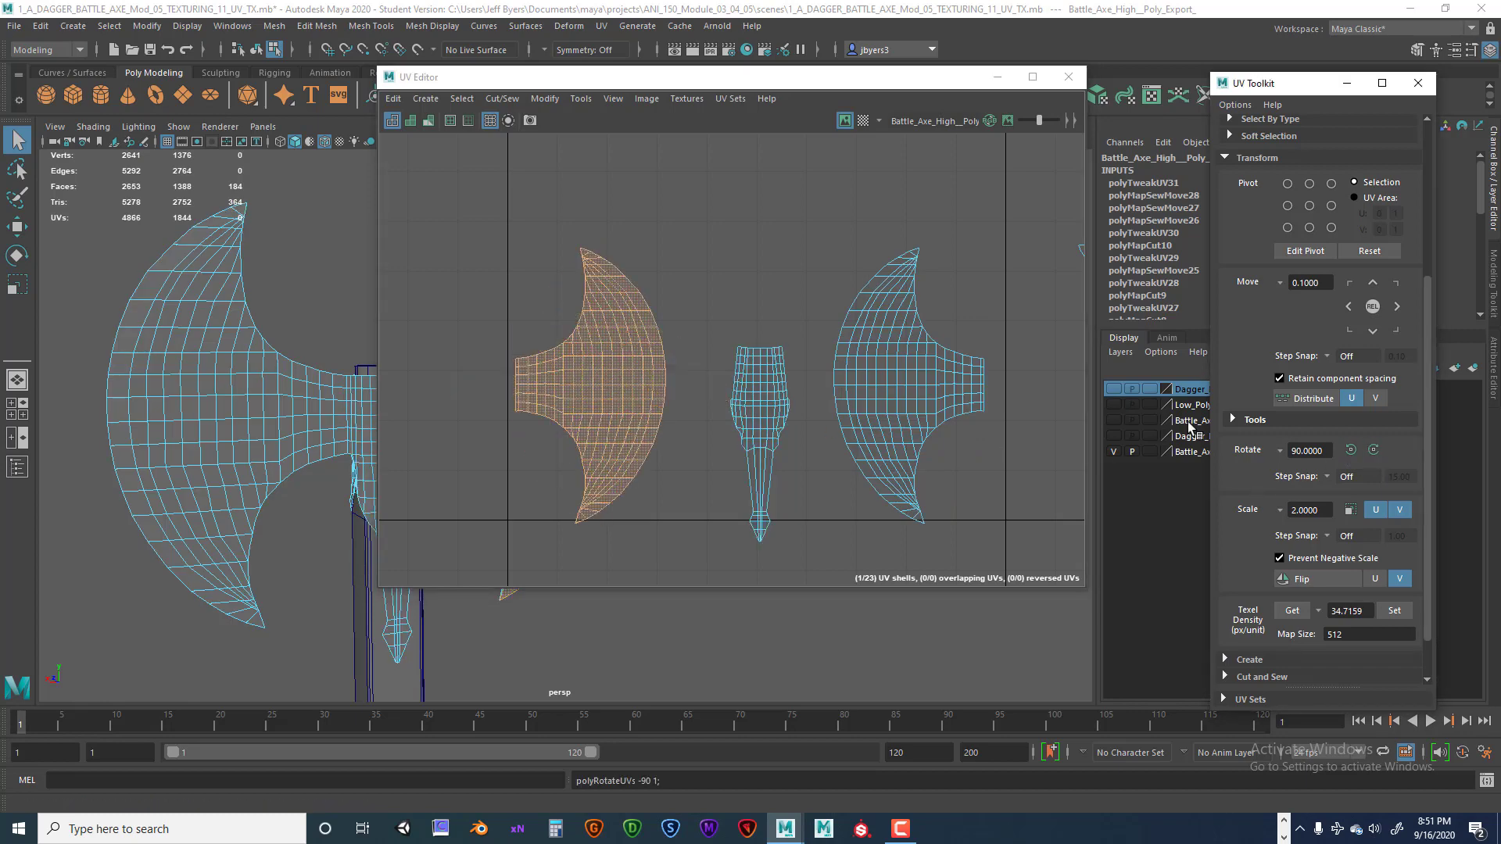
- Swap the two rotated blade shells to opposite sides of the socket shell, with their inner borders facing it
left_click(586, 395)
key("w")
left_click_drag(589, 391, 713, 386)
left_click(872, 386)
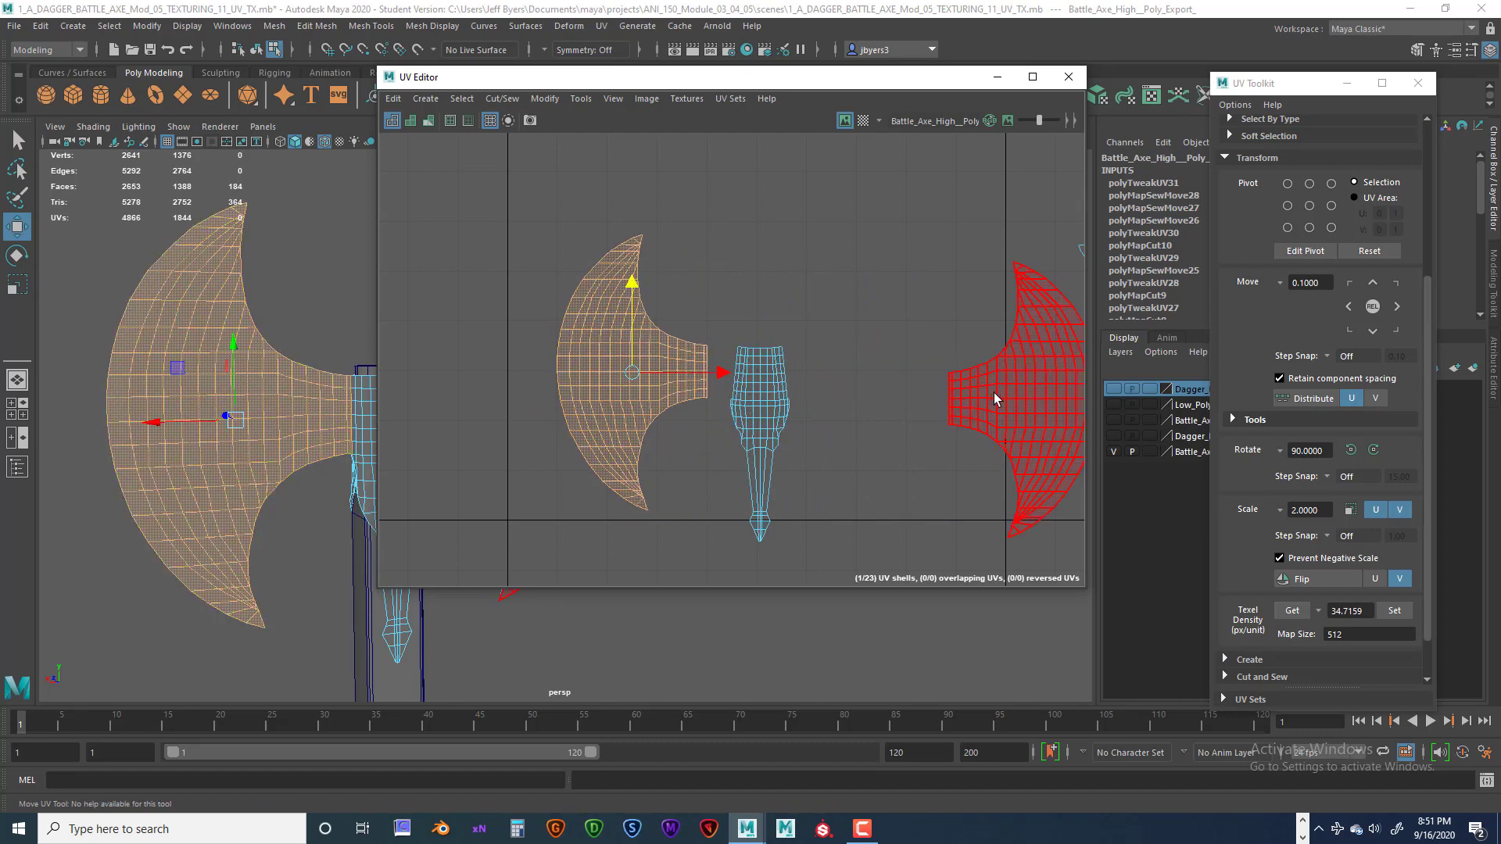
left_click(1020, 397)
left_click_drag(1034, 398, 885, 397)
left_click_drag(870, 345, 870, 313)
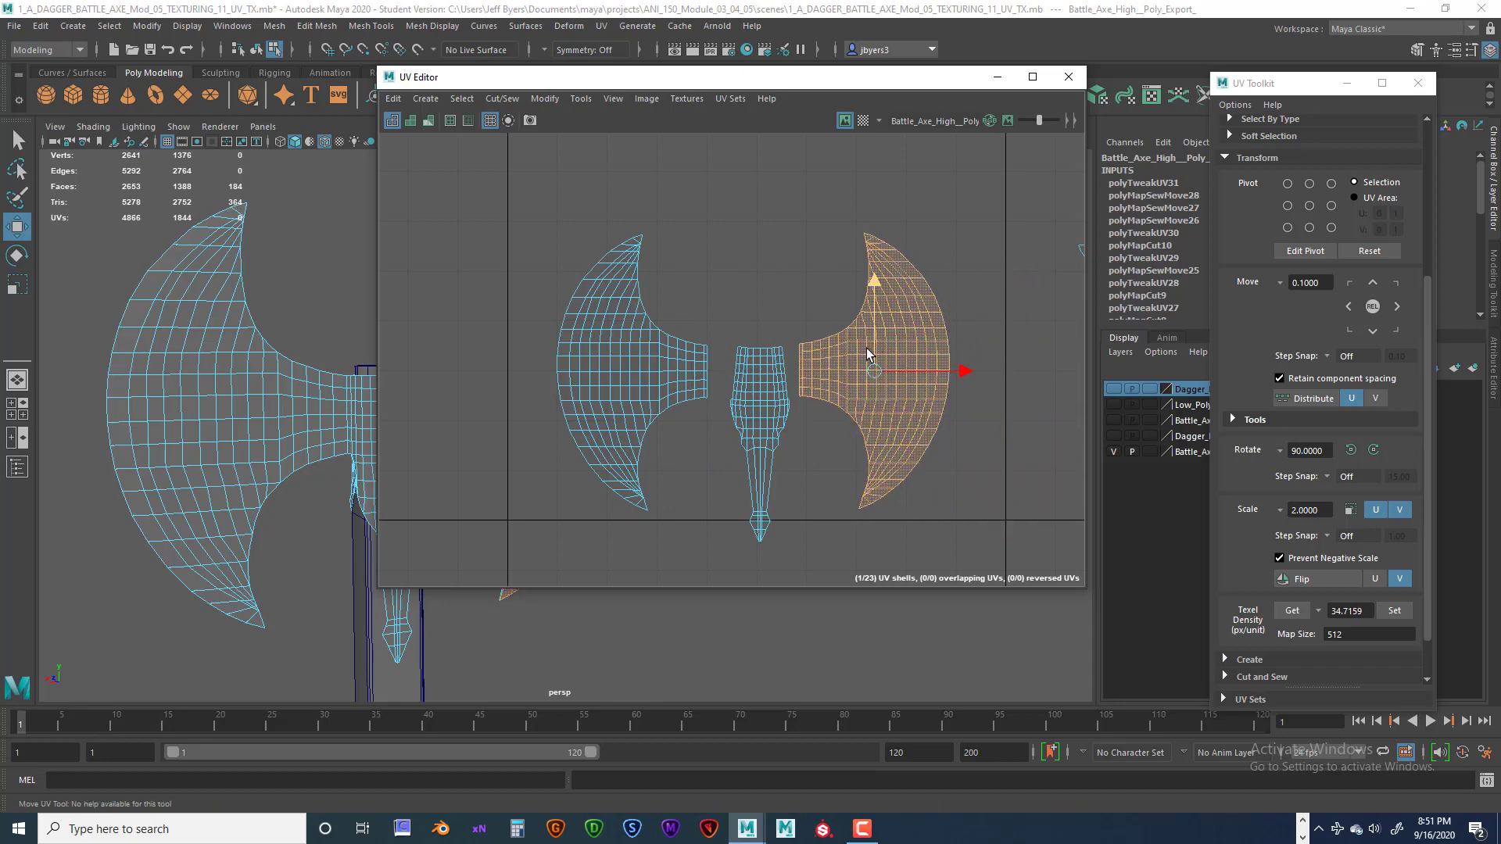
- Select the right blade shell's inner border edges and join them to the socket shell with Move and Sew
scroll(866, 355, "up", 5)
middle_click_drag(753, 427, 946, 373, "alt")
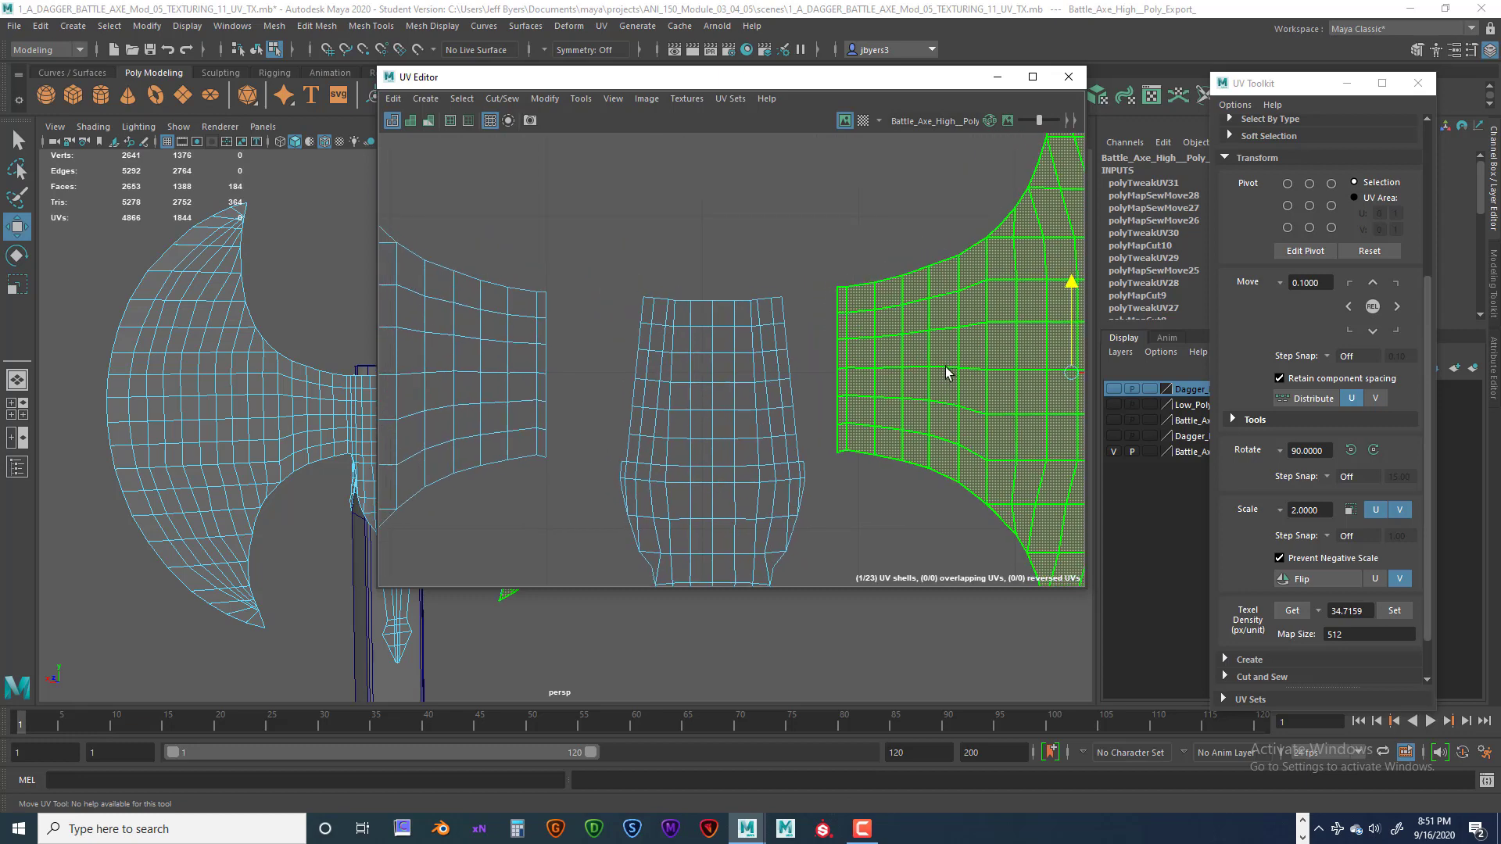
right_click_drag(863, 303, 872, 266)
left_click(838, 327)
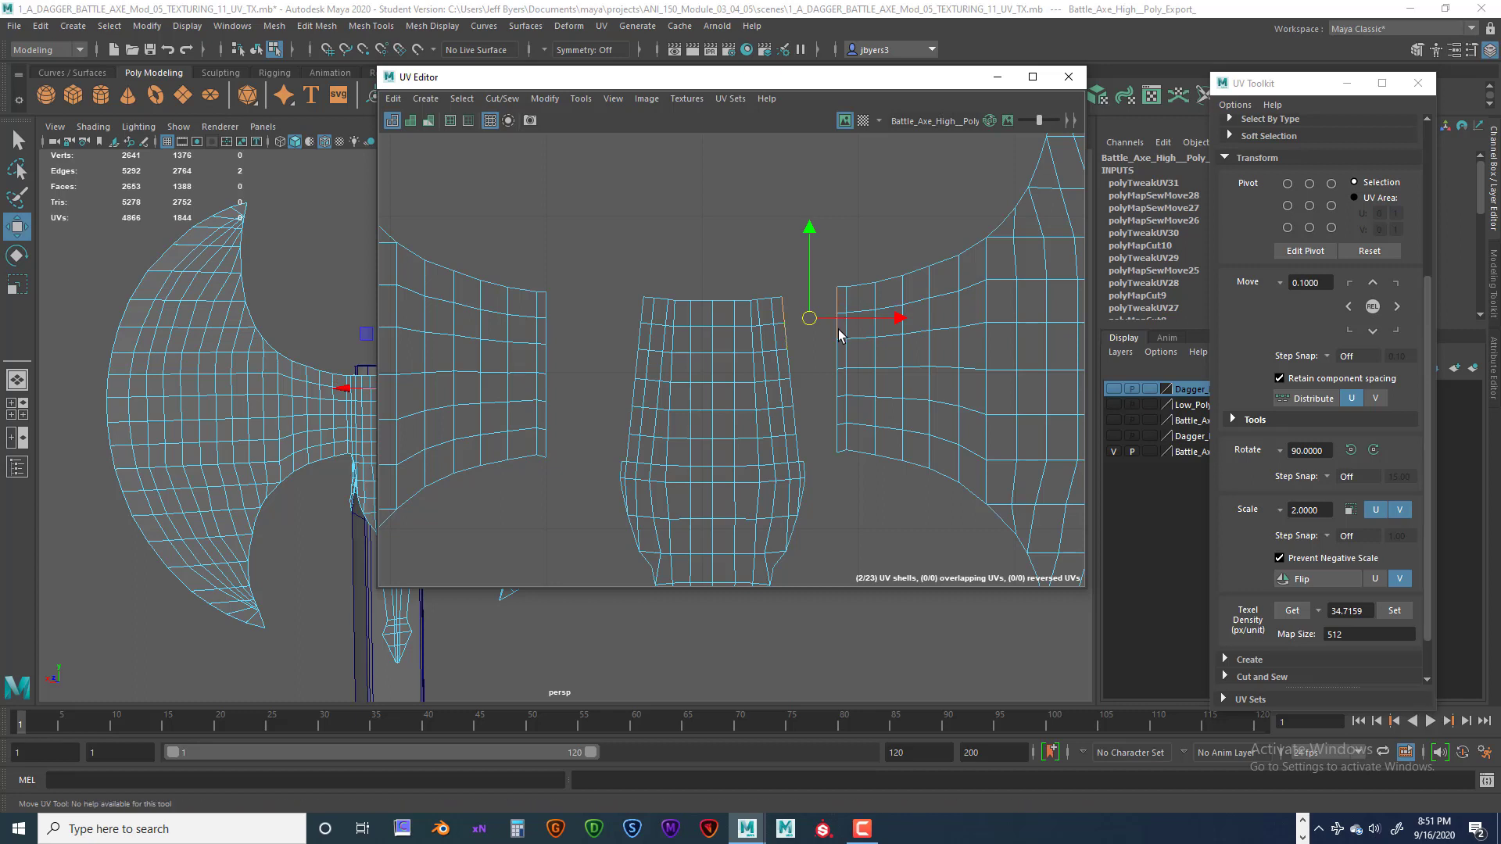
key("q")
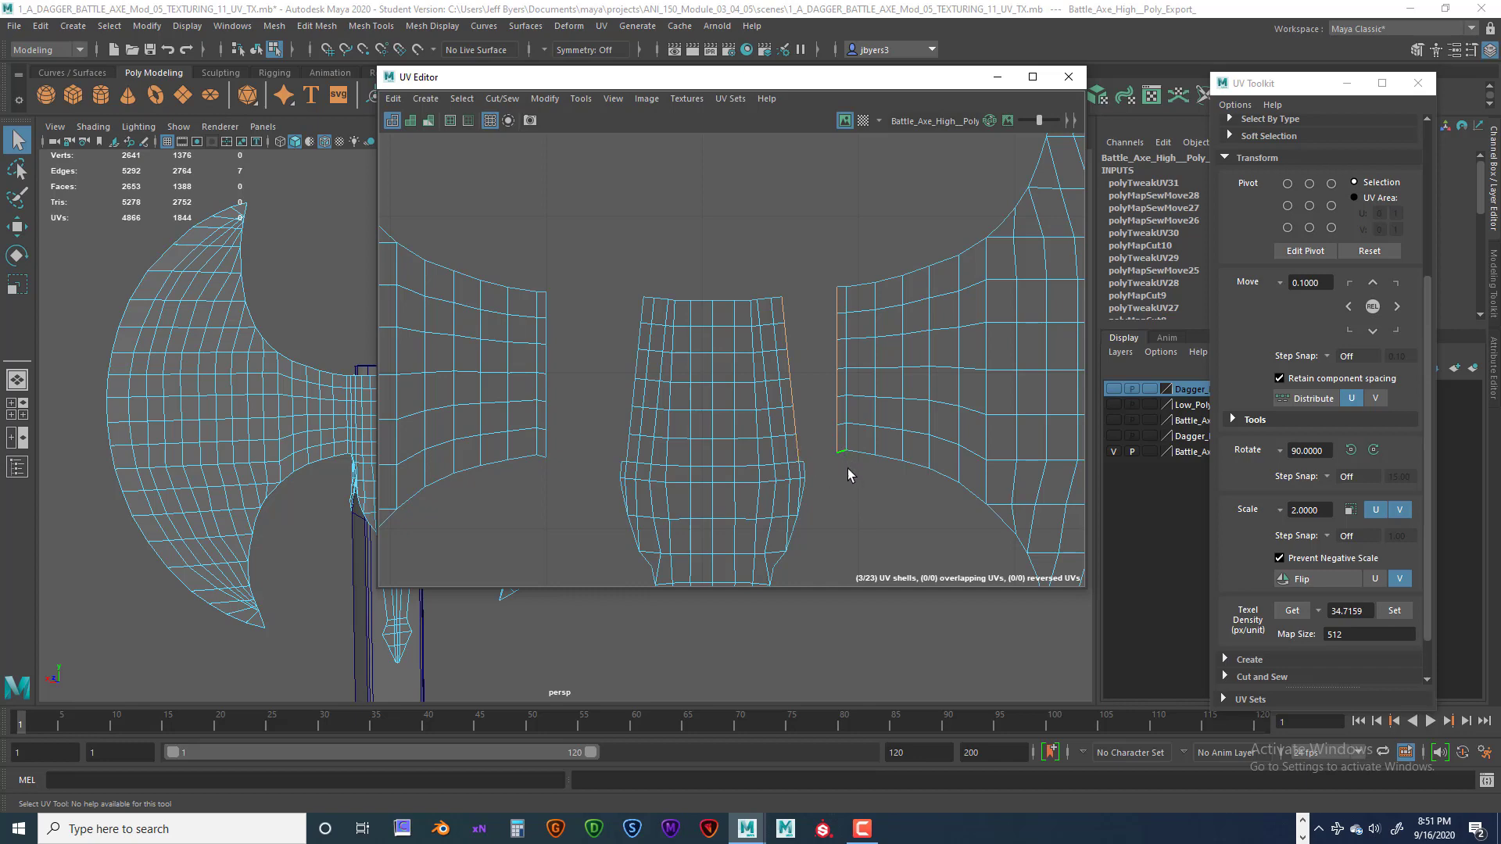
scroll(856, 481, "up", 2)
scroll(855, 481, "up", 2)
scroll(828, 418, "up", 1)
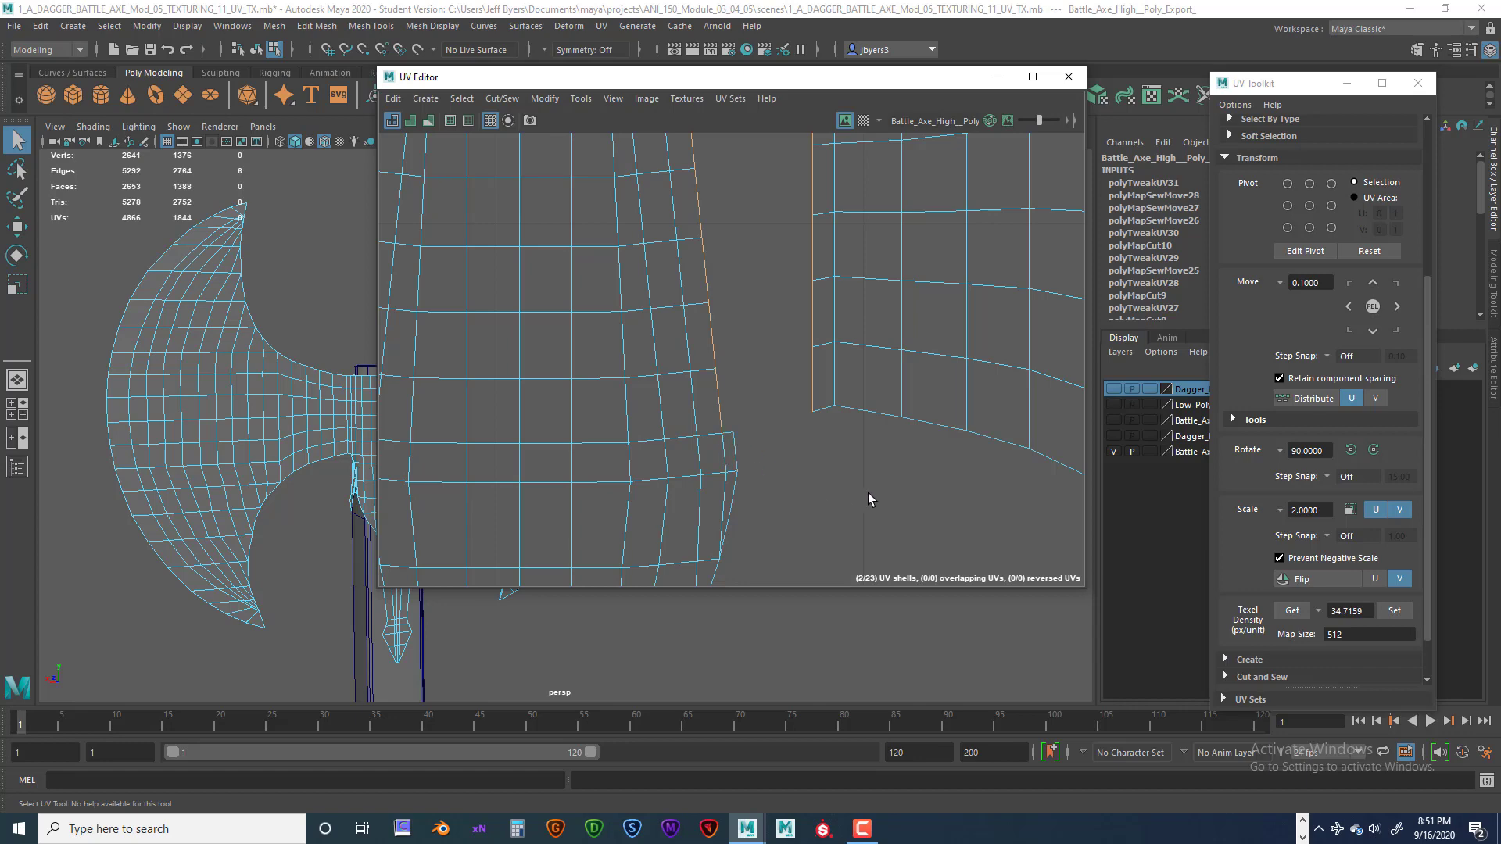
scroll(868, 498, "down", 2)
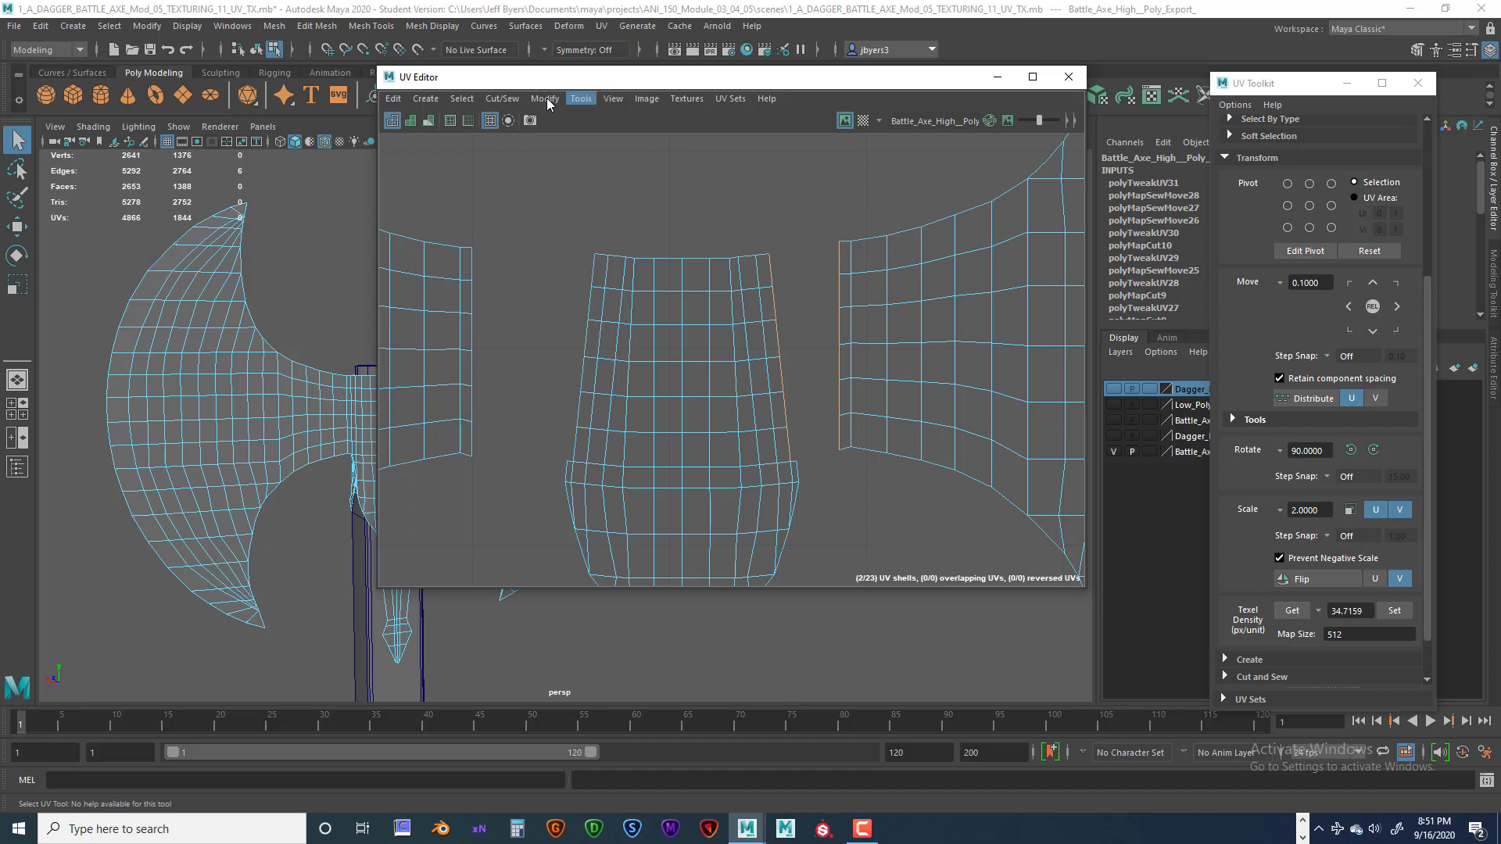
left_click(506, 100)
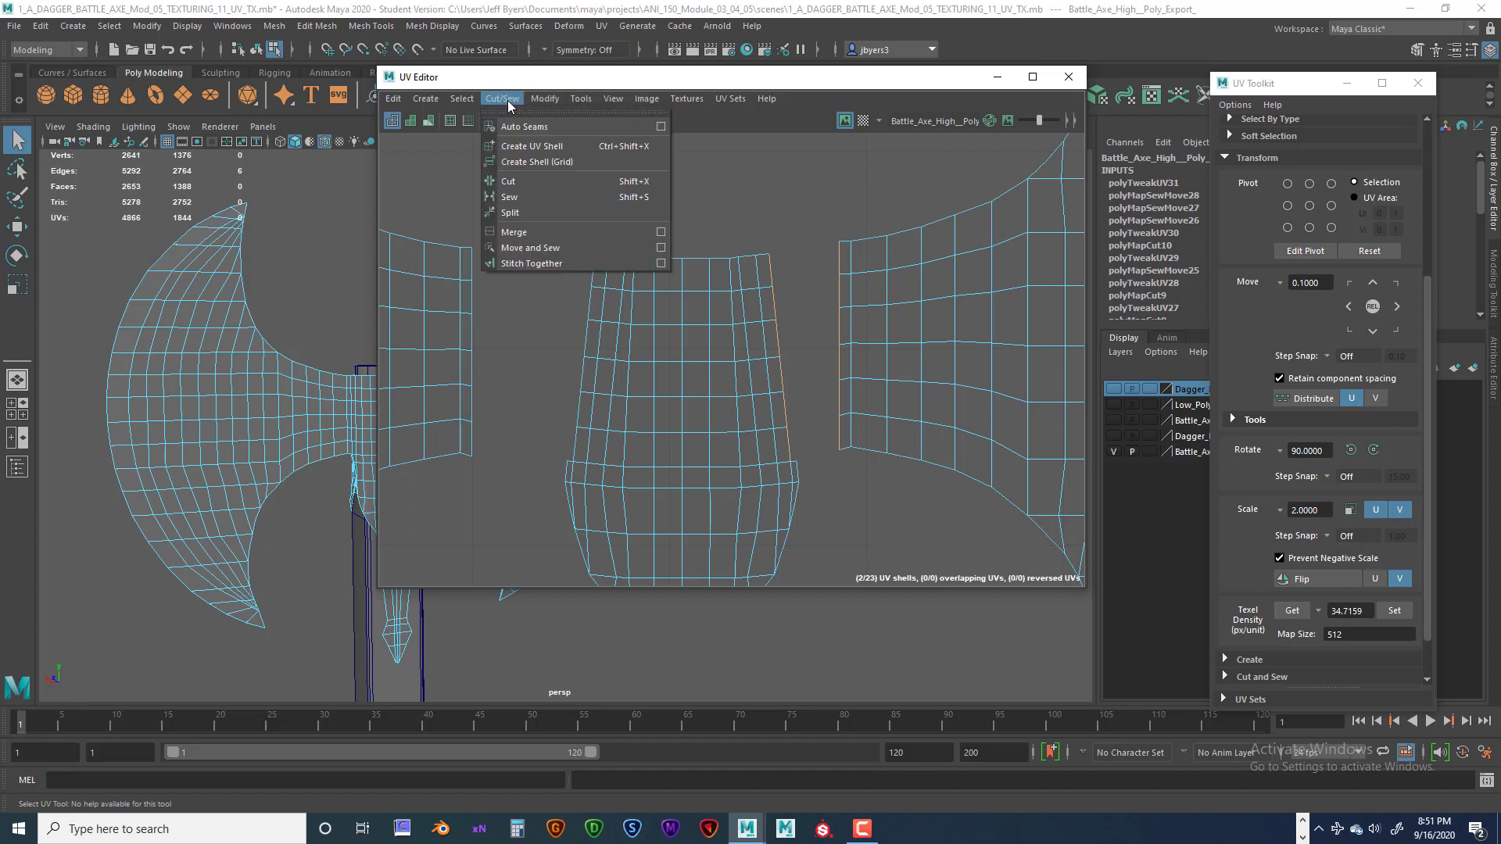
left_click(556, 248)
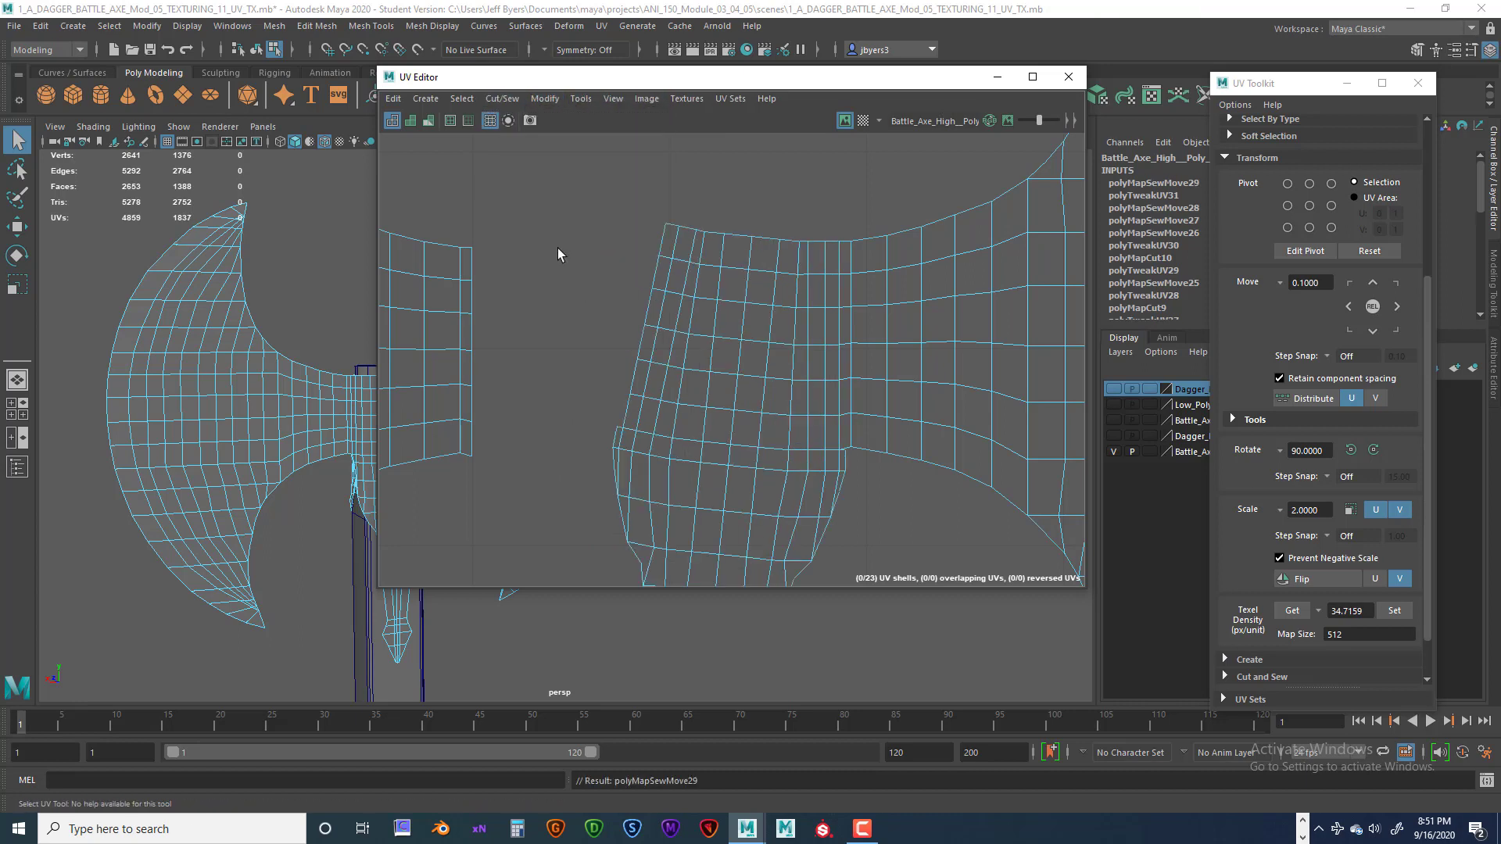
- Select the left blade shell's inner border edges and join them to the socket shell with Move and Sew
left_click(478, 264)
left_click(474, 302, "shift")
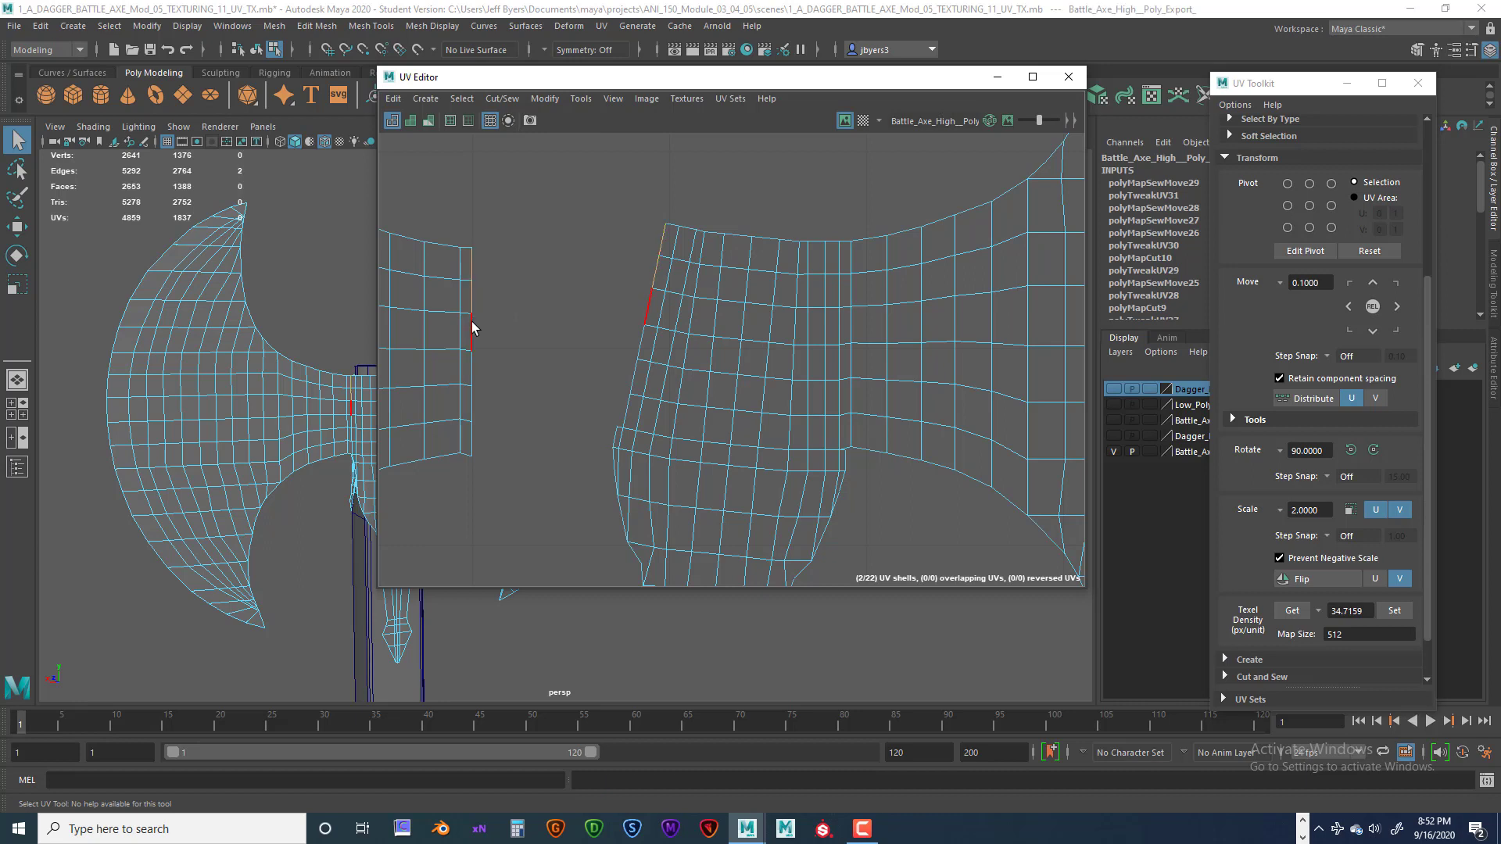
left_click(473, 366, "shift")
left_click(471, 403, "shift")
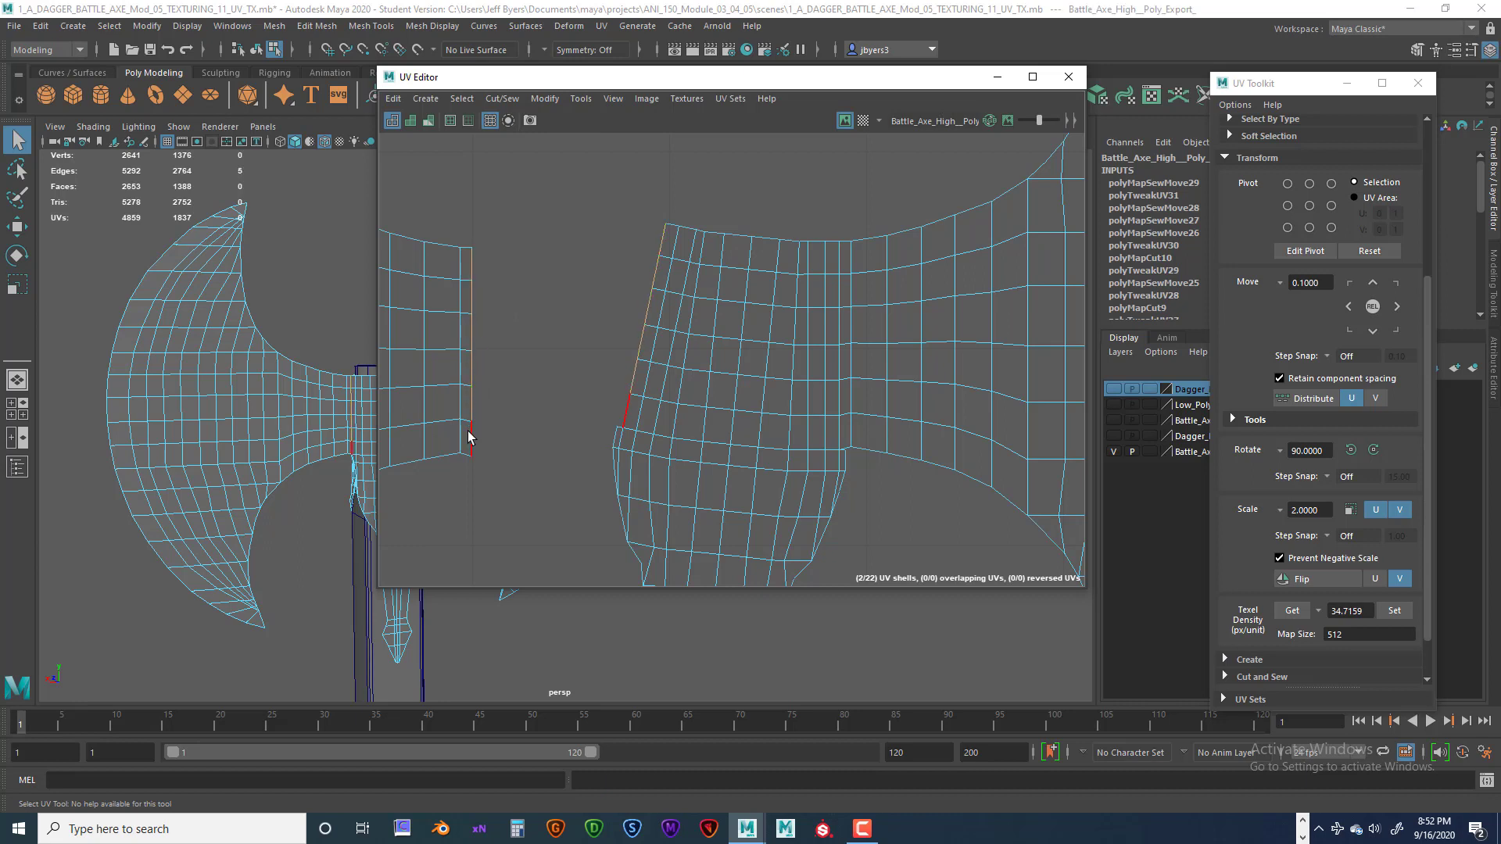
left_click(504, 100)
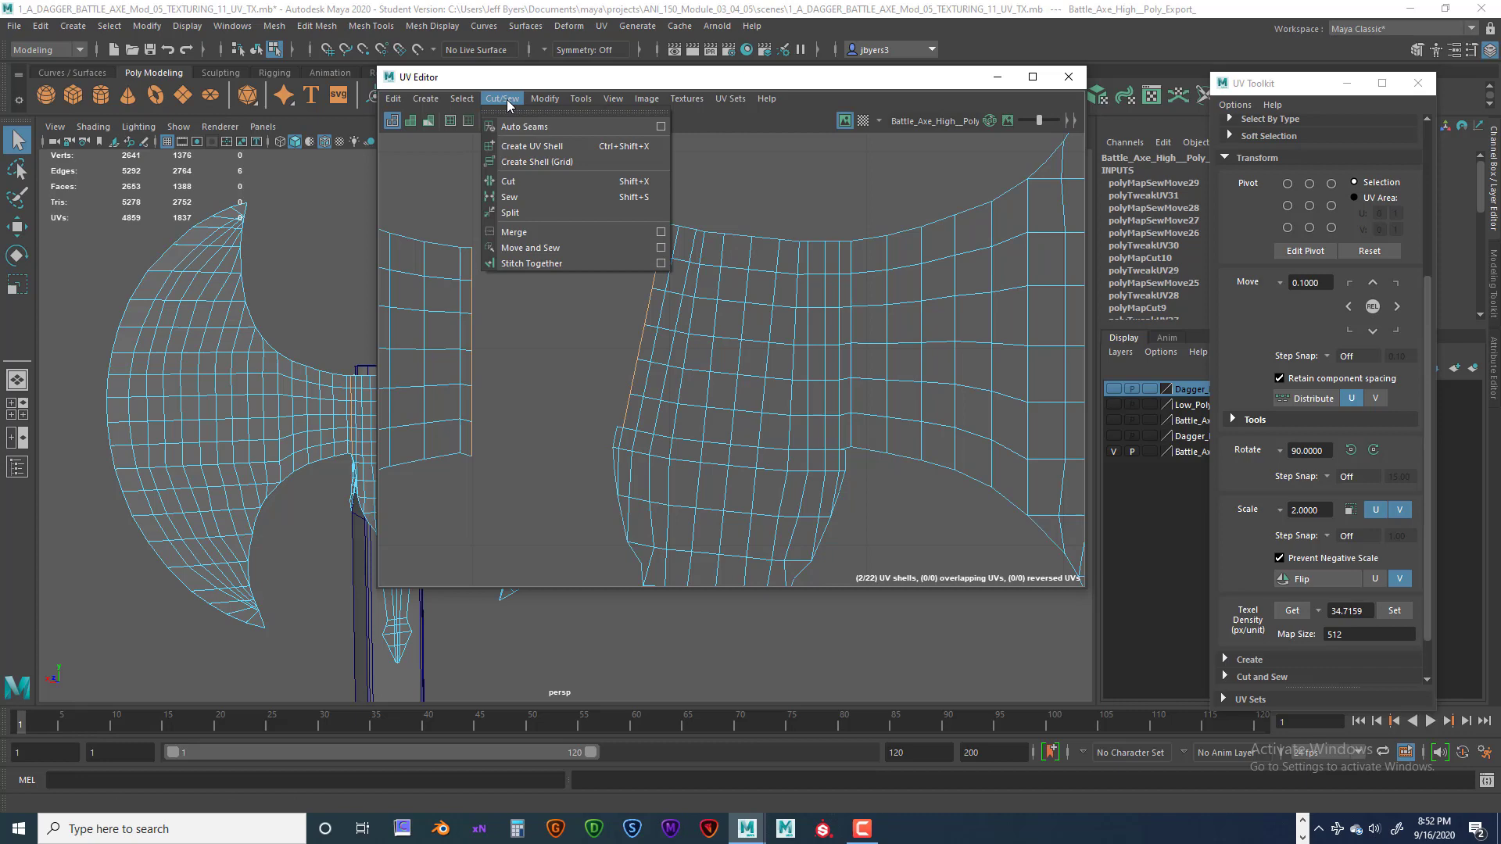
left_click(530, 248)
- Select the combined blade and socket UV shell, then Unfold and Optimize it
scroll(803, 290, "down", 5)
scroll(802, 288, "down", 3)
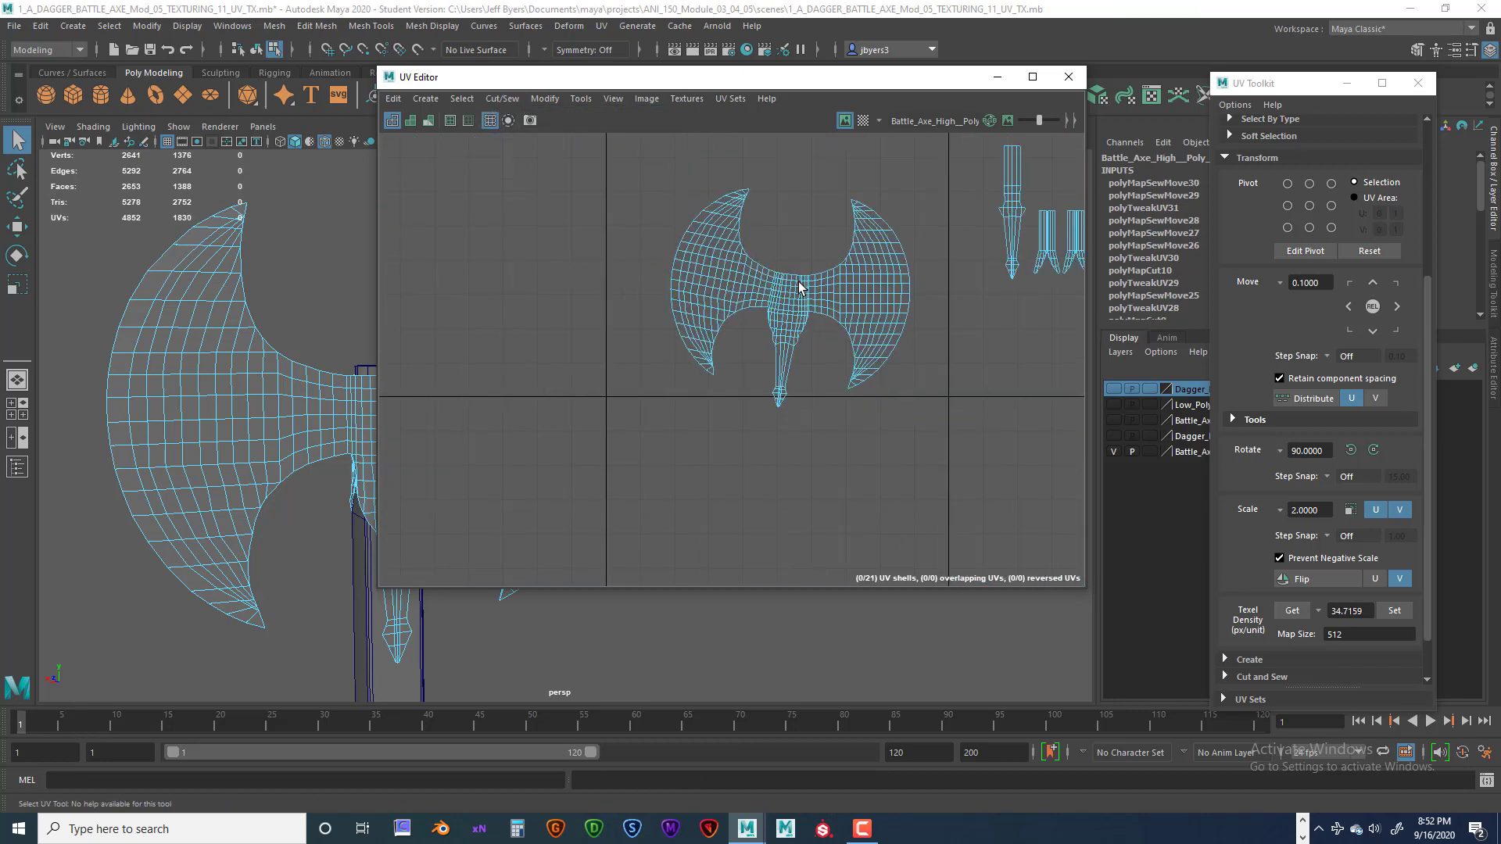
scroll(817, 310, "up", 3)
mouse_move(790, 286)
right_mouse_down()
mouse_move(837, 290)
mouse_move(778, 264)
mouse_move(791, 270)
right_mouse_up()
left_click(792, 277)
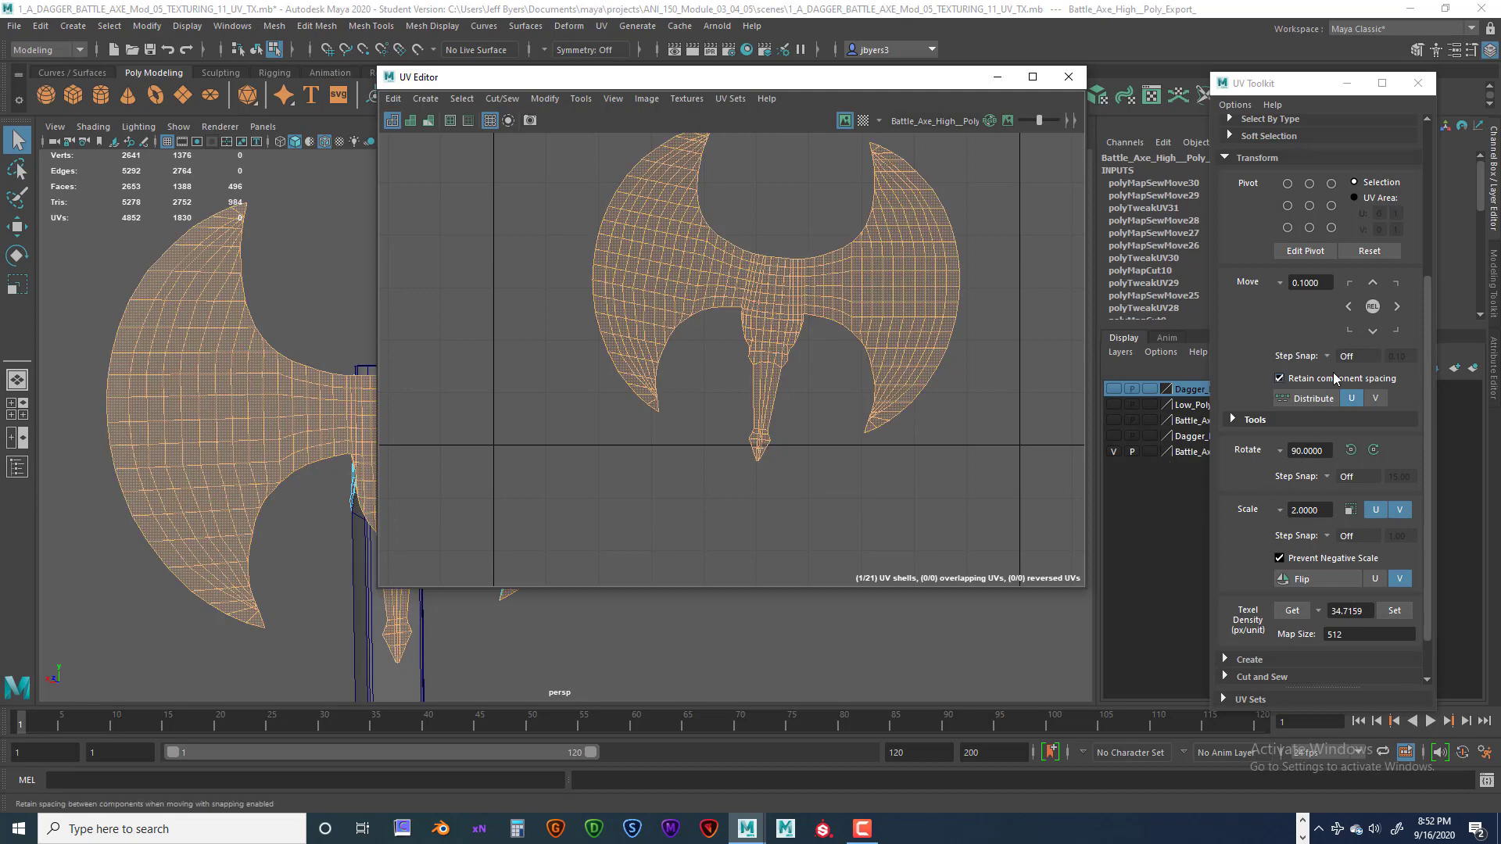
scroll(1336, 383, "down", 2)
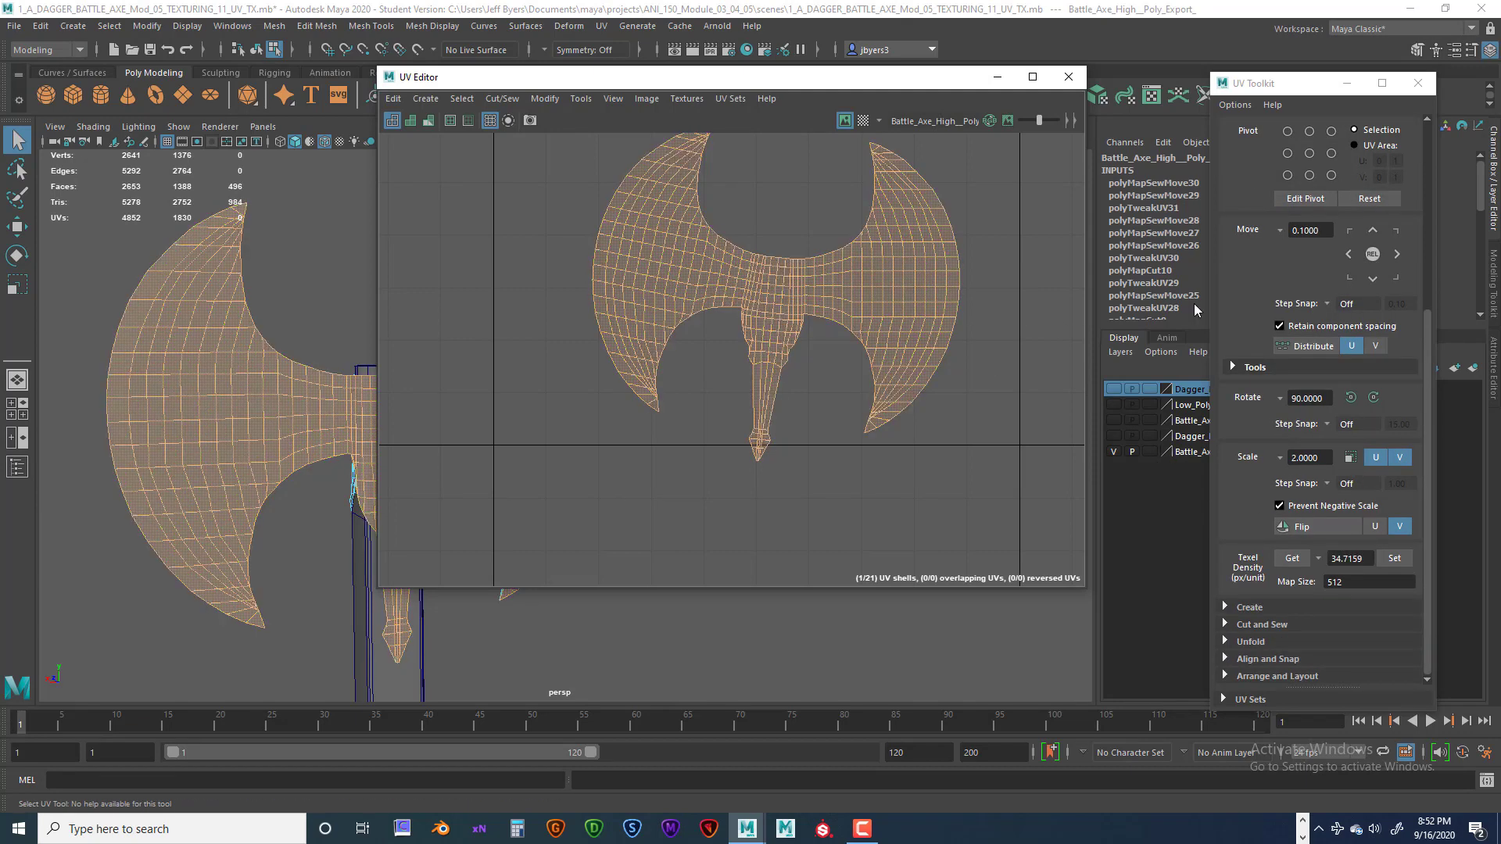
scroll(1336, 415, "up", 3)
scroll(1340, 415, "down", 3)
left_click(1222, 634)
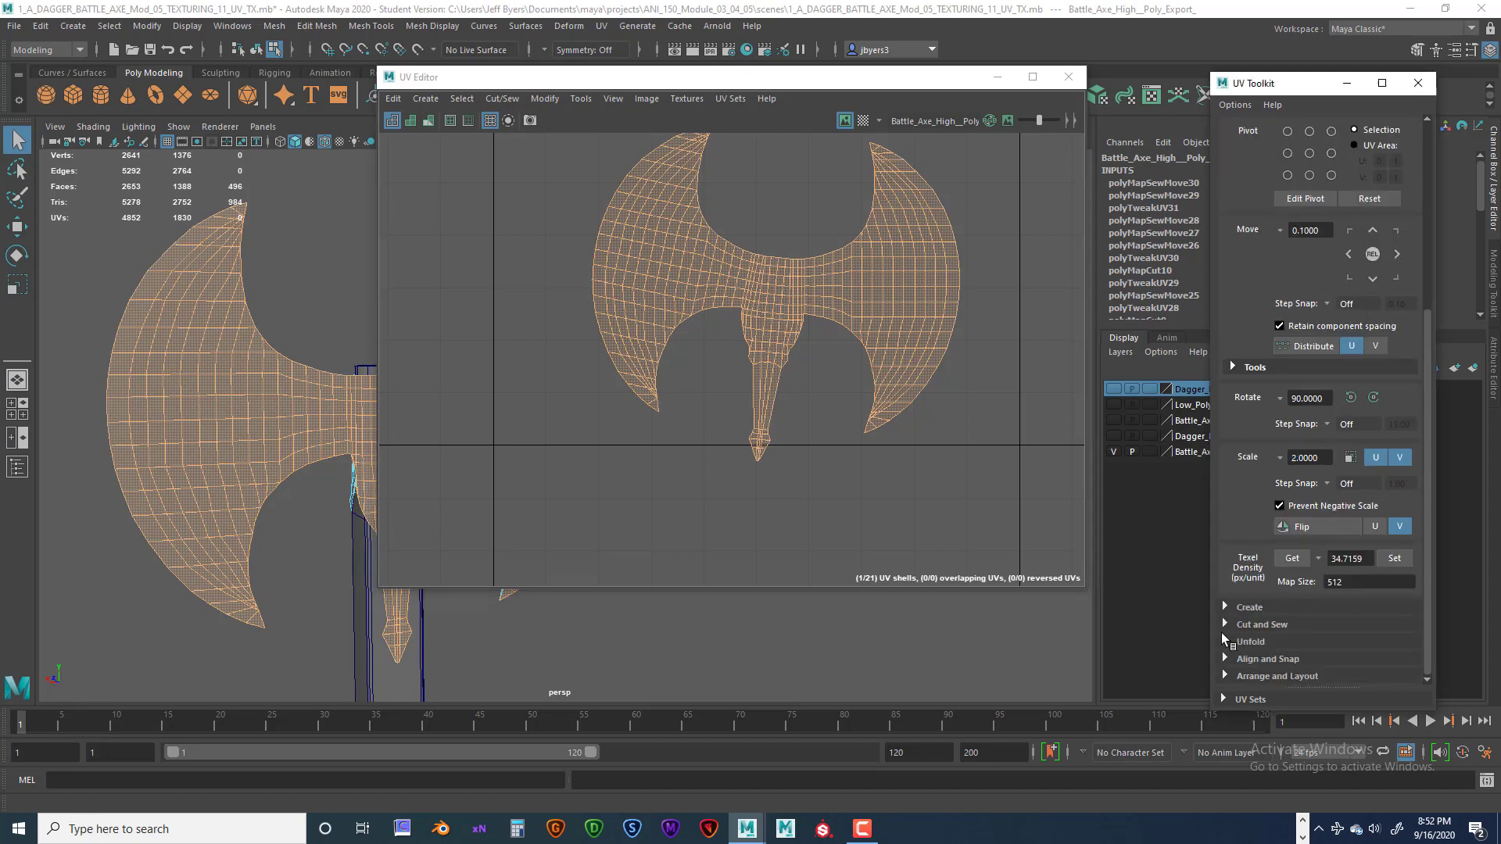
scroll(1314, 570, "down", 3)
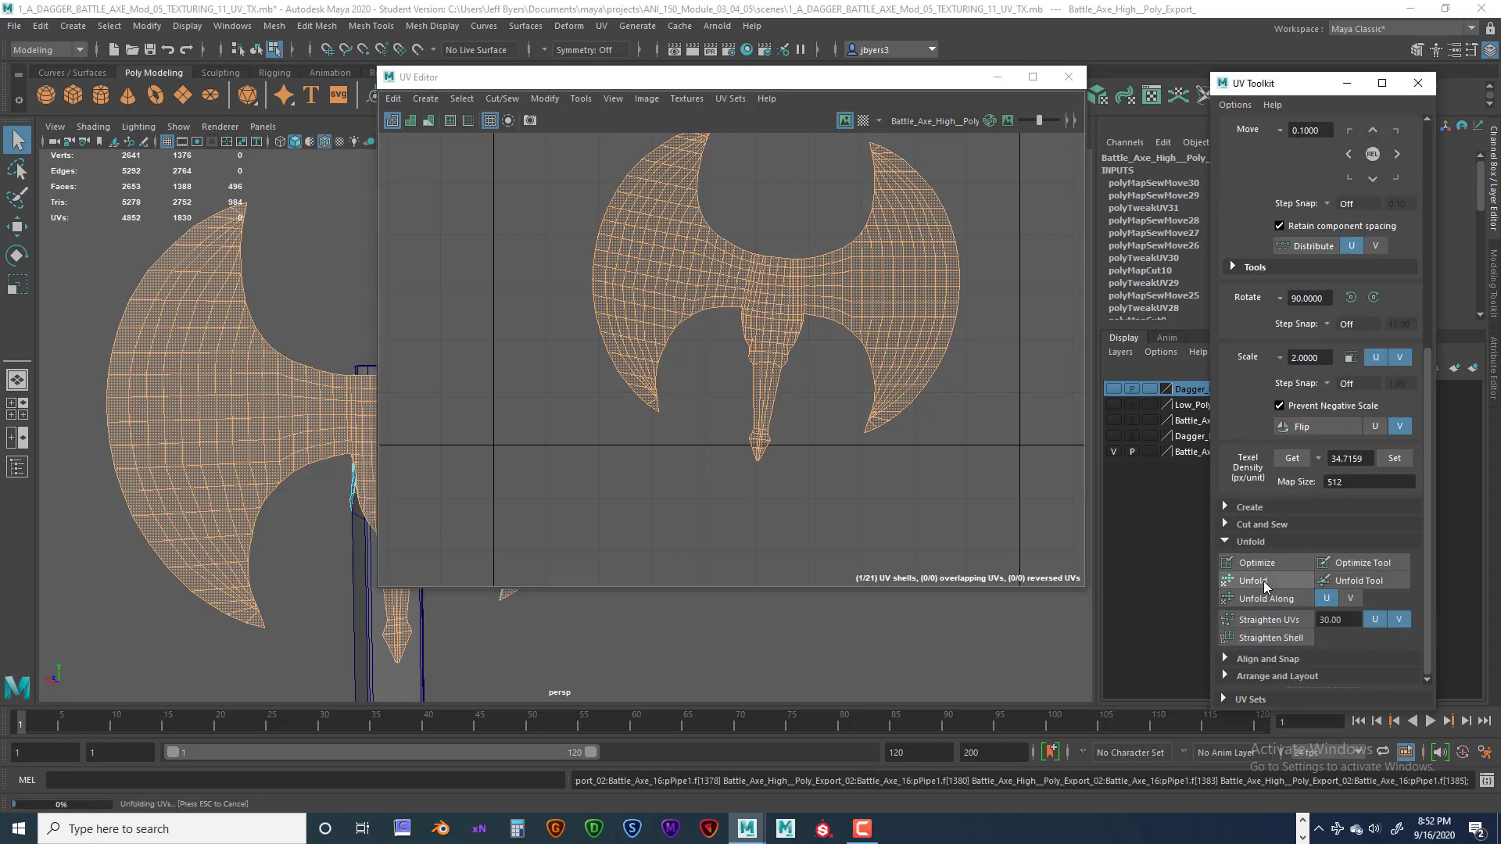
left_click(1264, 584)
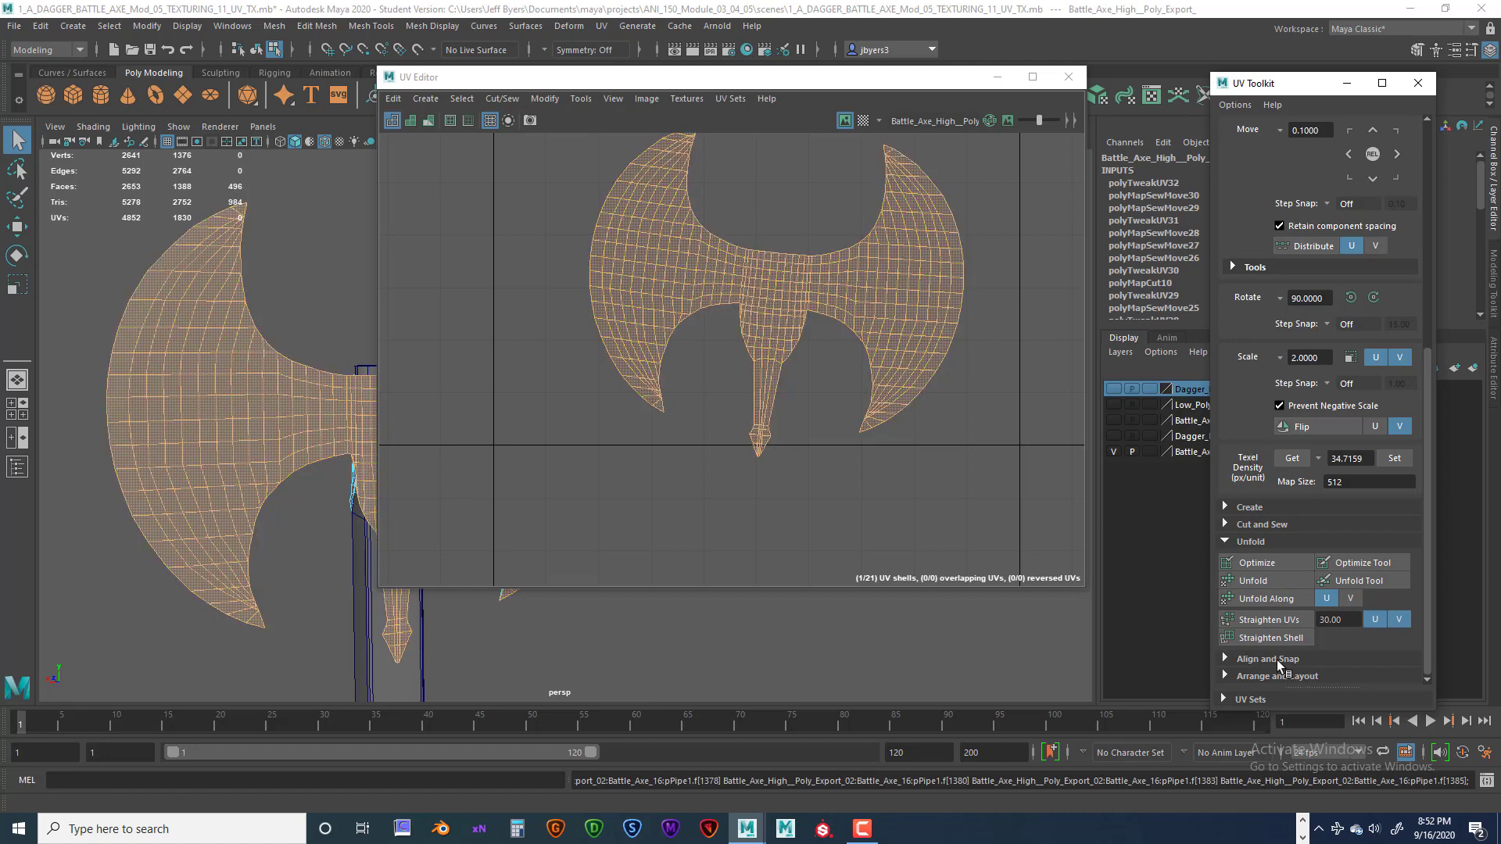
left_click(1250, 564)
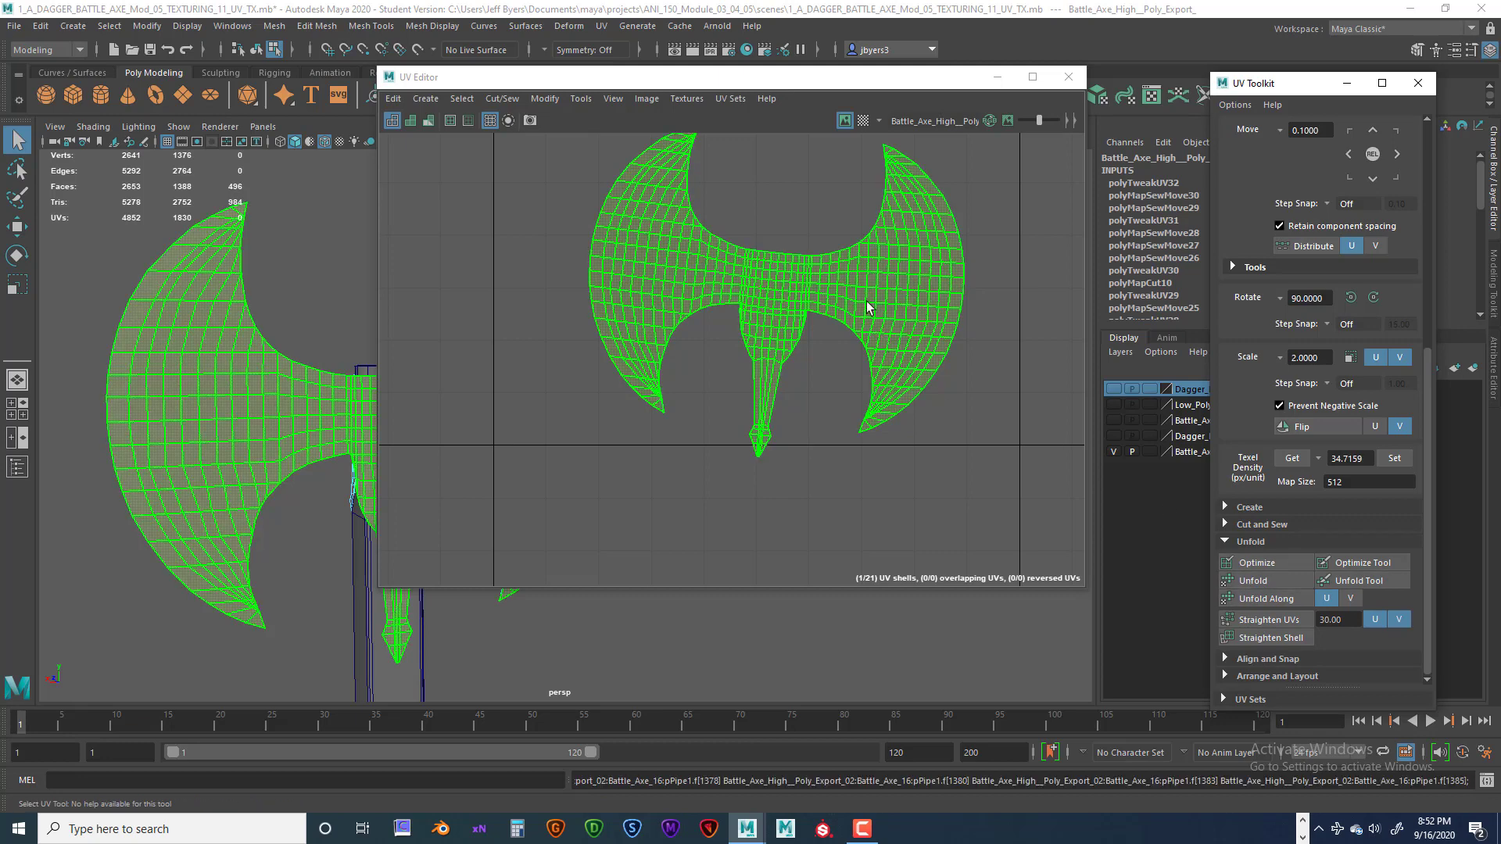
- Rotate the unfolded blade and socket shell until it stands upright, with the socket's spike pointing straight down
mouse_move(790, 279)
right_mouse_down()
mouse_move(785, 344)
mouse_move(795, 287)
right_mouse_up()
key("e")
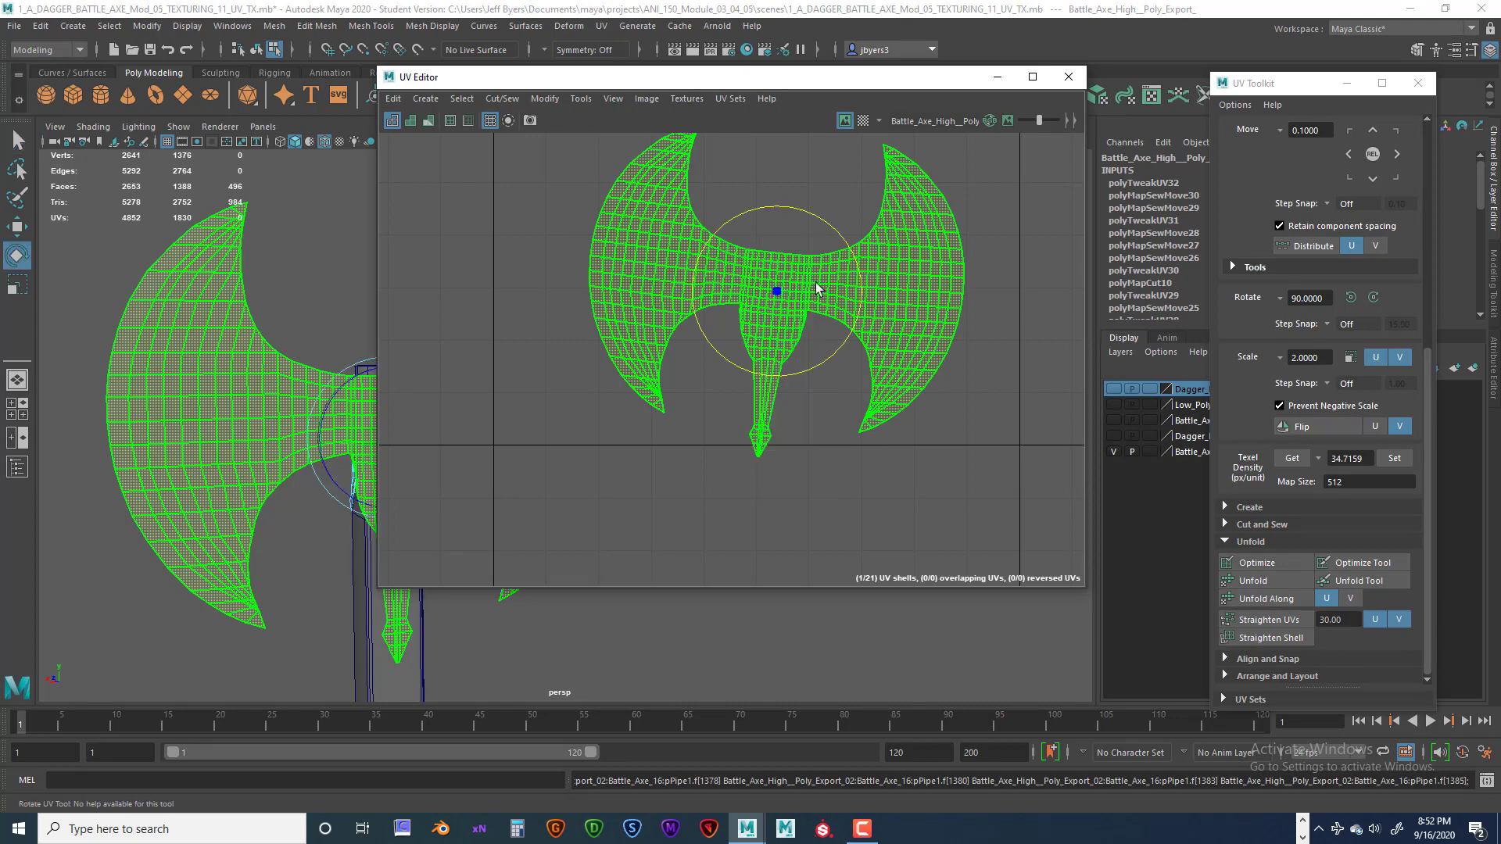
left_click_drag(849, 248, 838, 231)
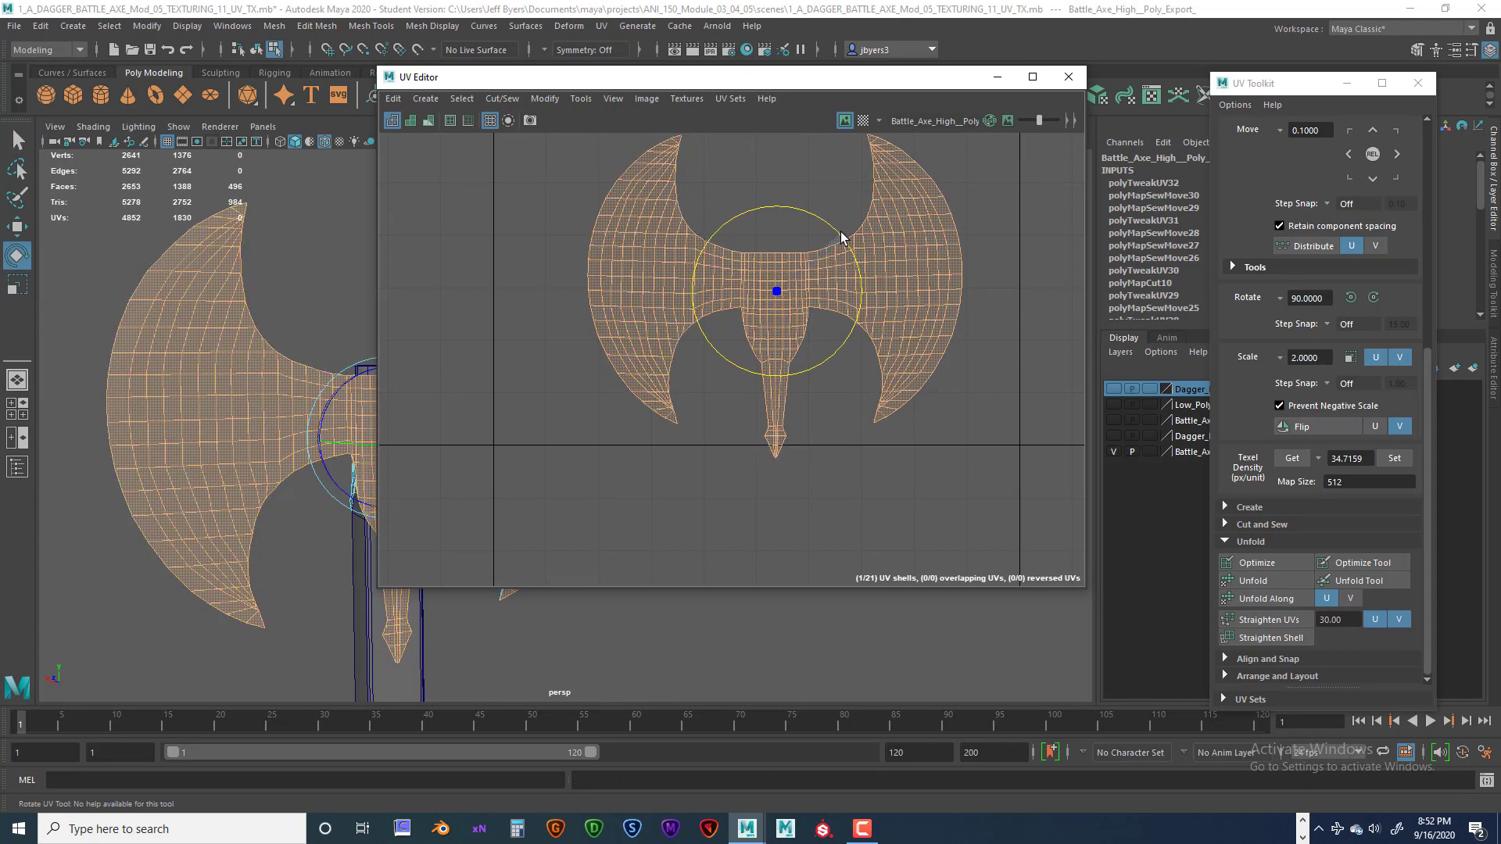
- Align the rotated blade and socket shell precisely to the UV axes with Orient Shells
scroll(1302, 565, "up", 5)
scroll(1282, 523, "up", 1)
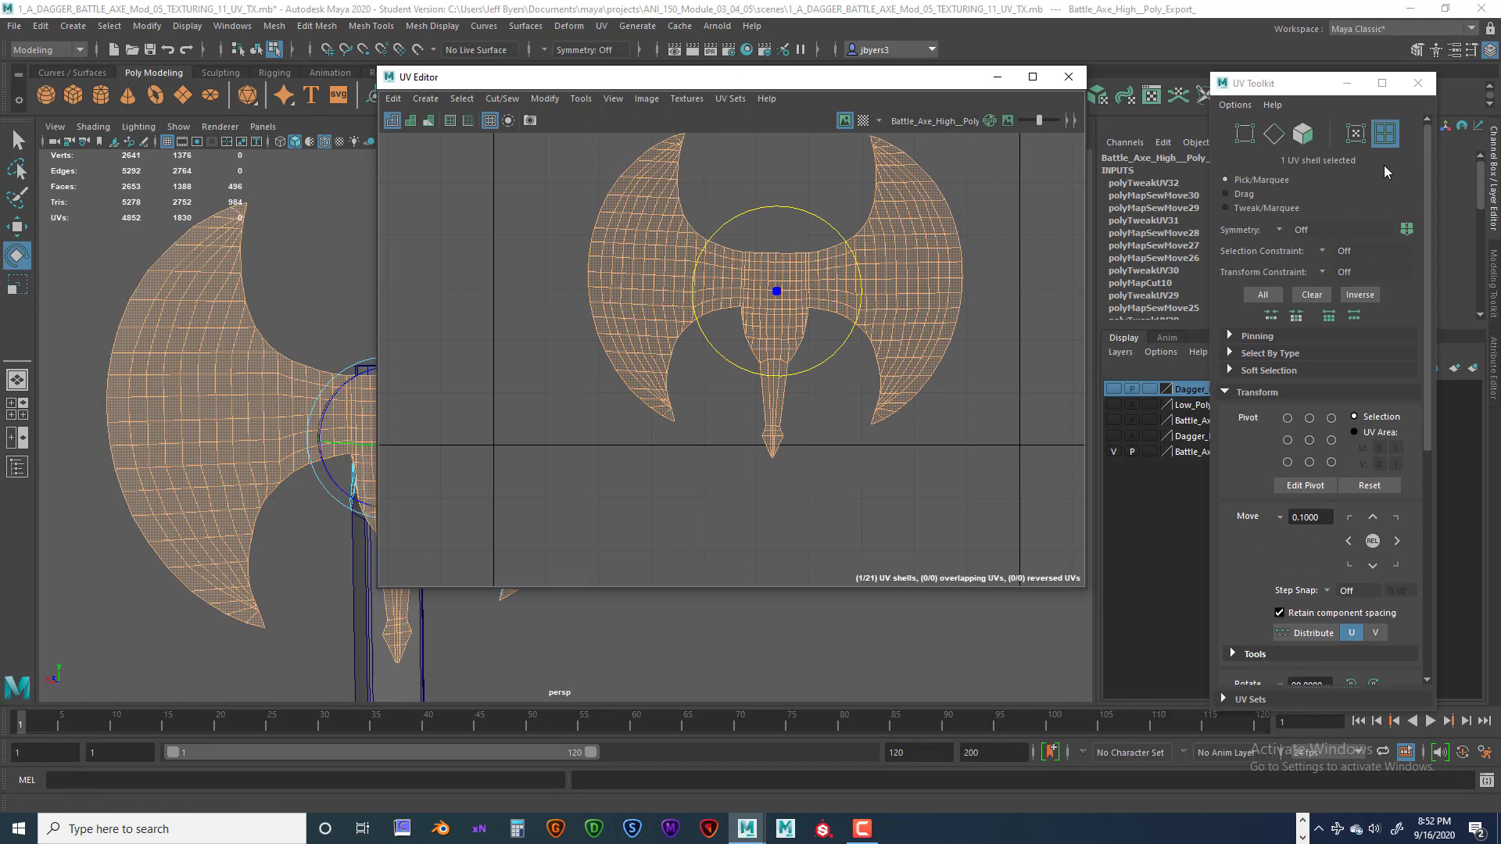
left_click_drag(1282, 82, 1221, 29)
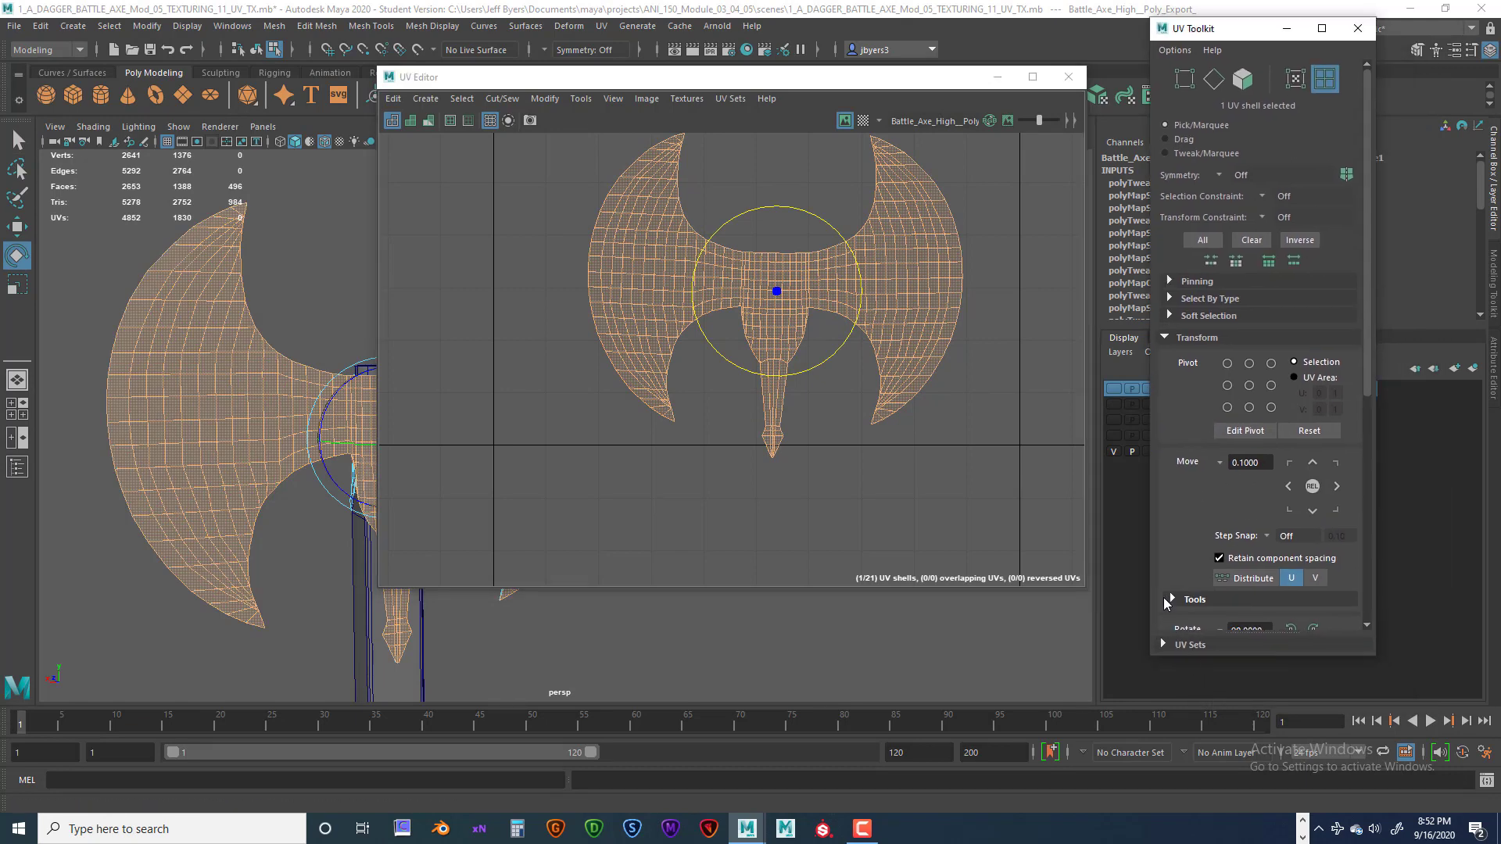
scroll(1177, 532, "down", 5)
scroll(1193, 493, "down", 2)
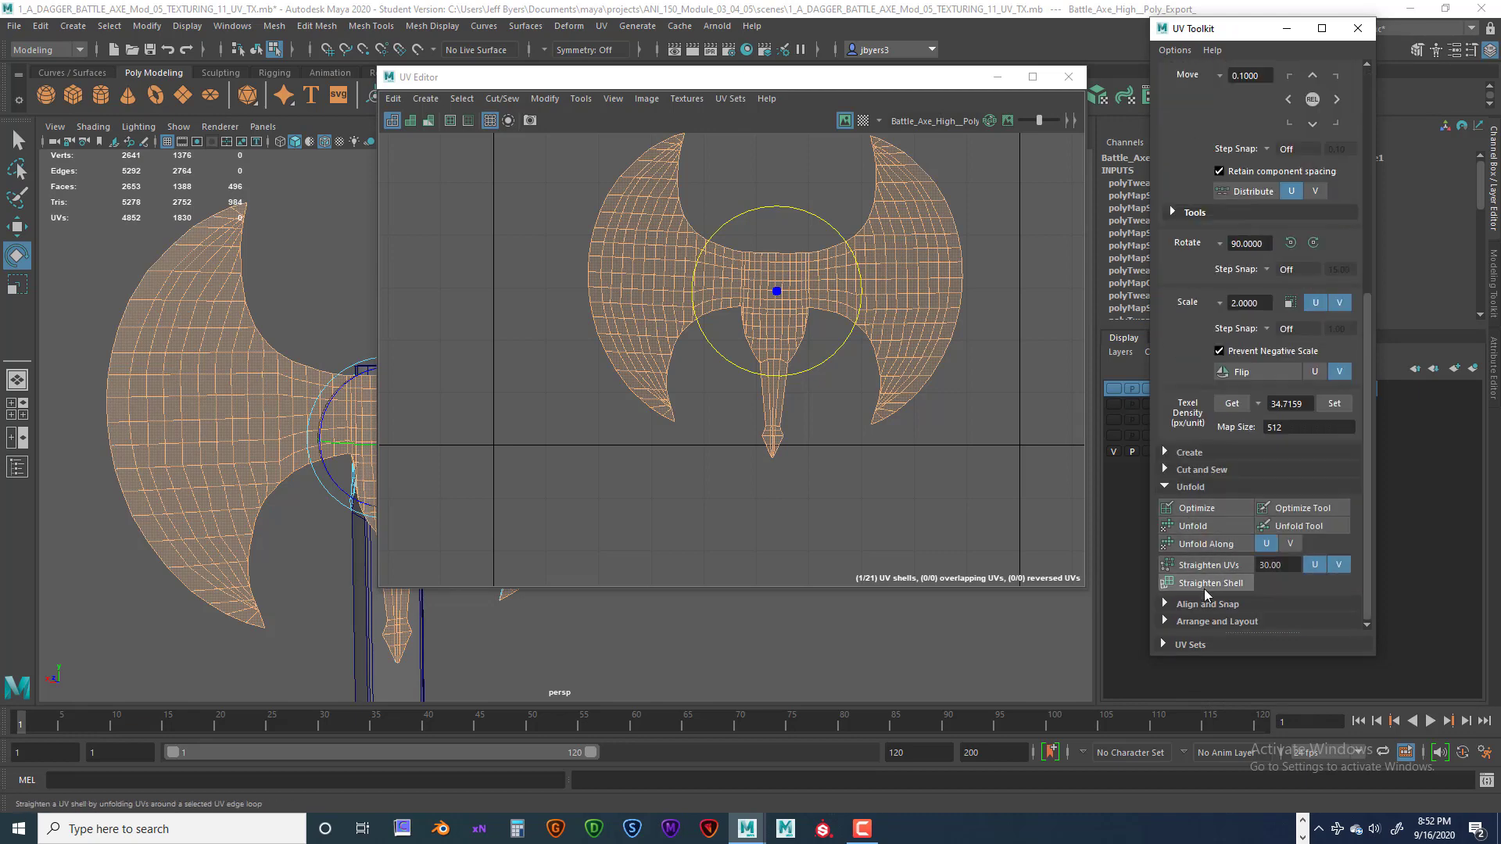
left_click(1166, 604)
scroll(1234, 609, "down", 4)
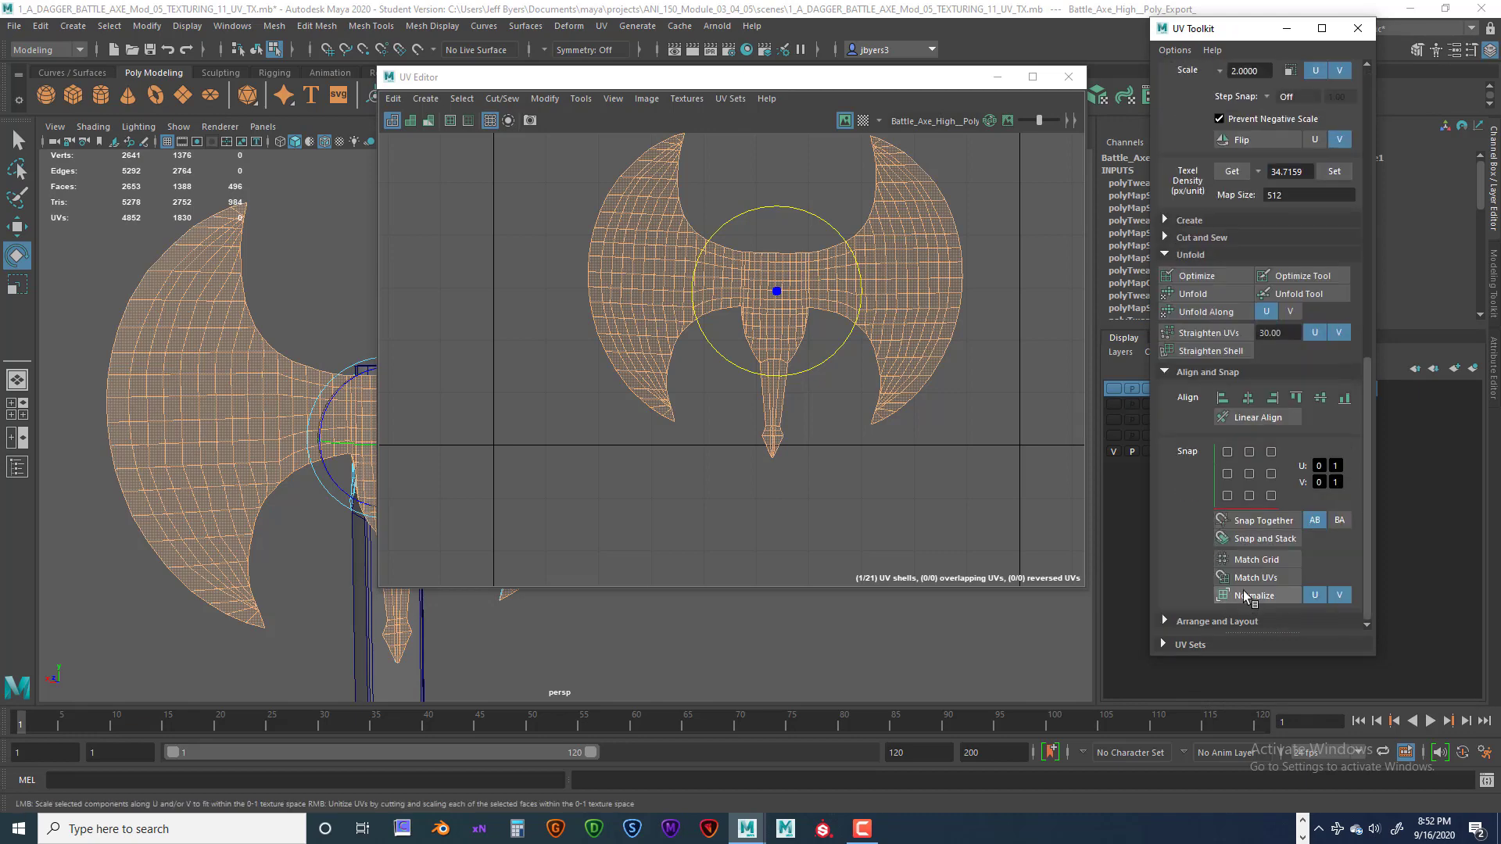
left_click(1181, 621)
scroll(1227, 594, "down", 4)
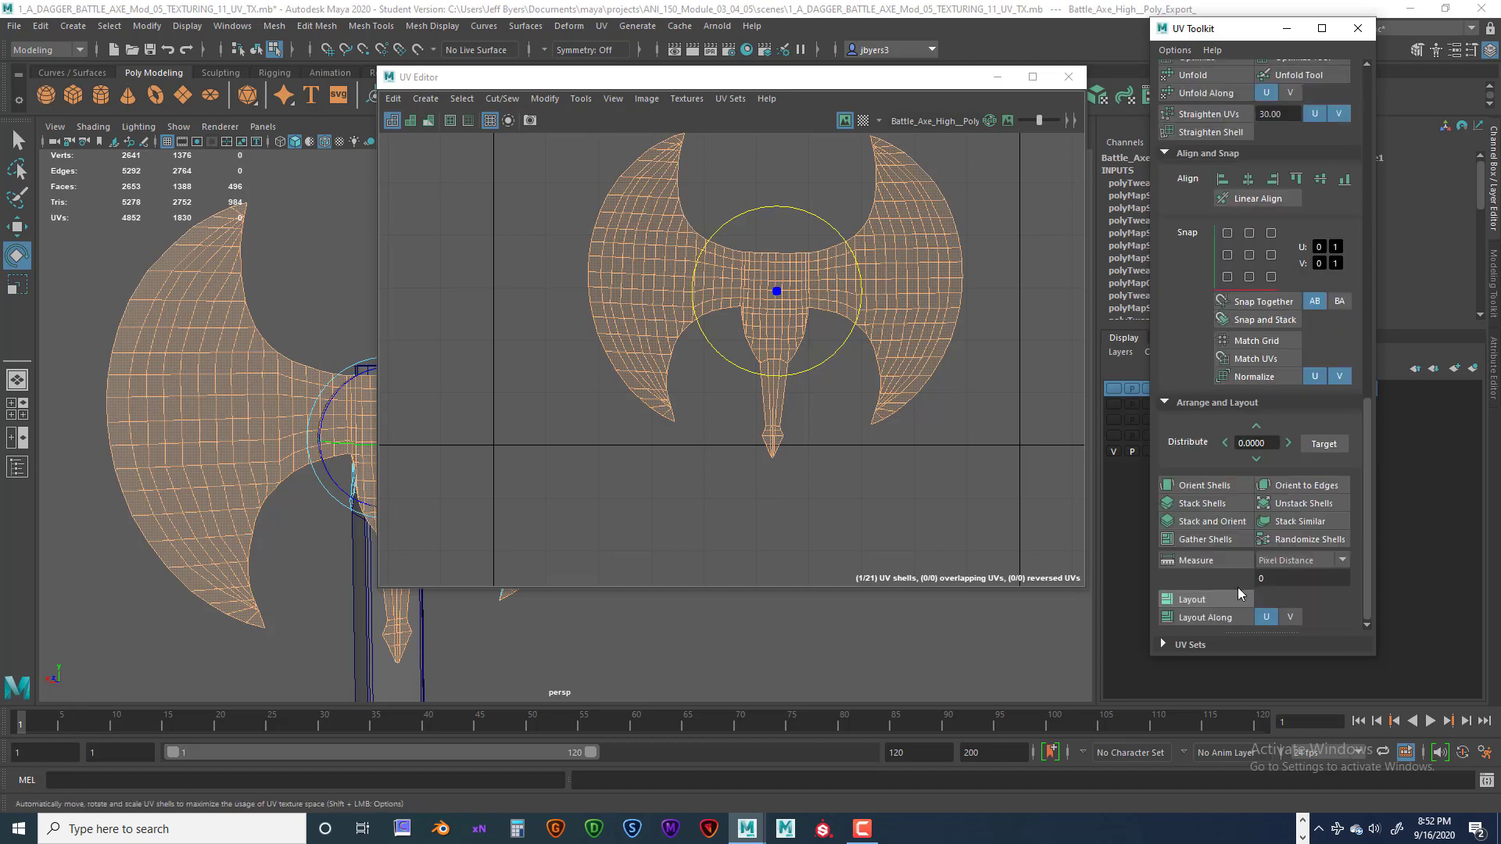
left_click(1190, 485)
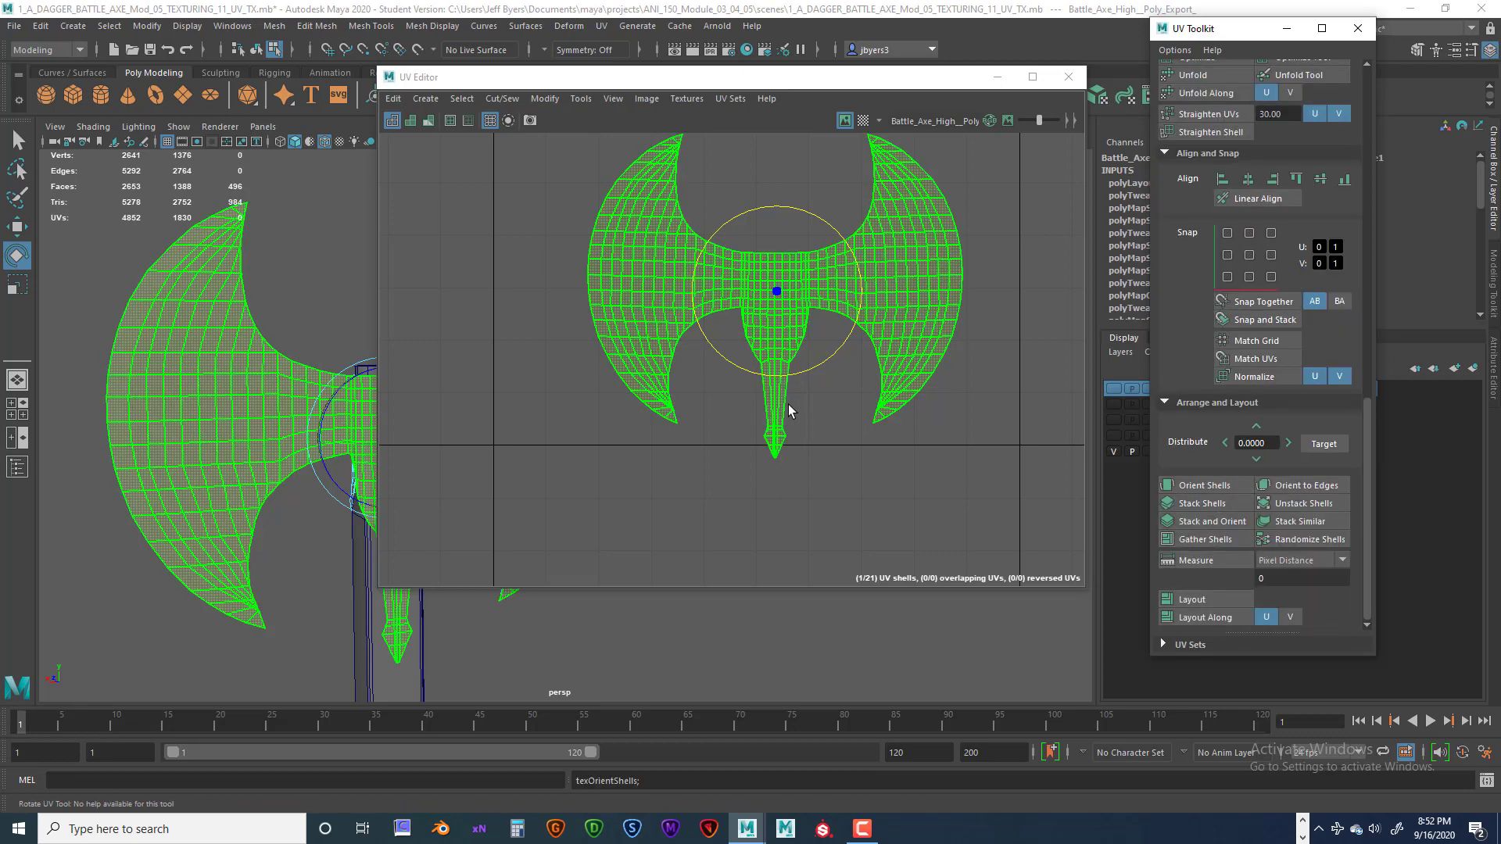
- On the other side's axe head shells, select the right blade's inner border edges and join them to the socket with Move and Sew
scroll(817, 426, "down", 4)
left_click(808, 412)
scroll(797, 442, "down", 3)
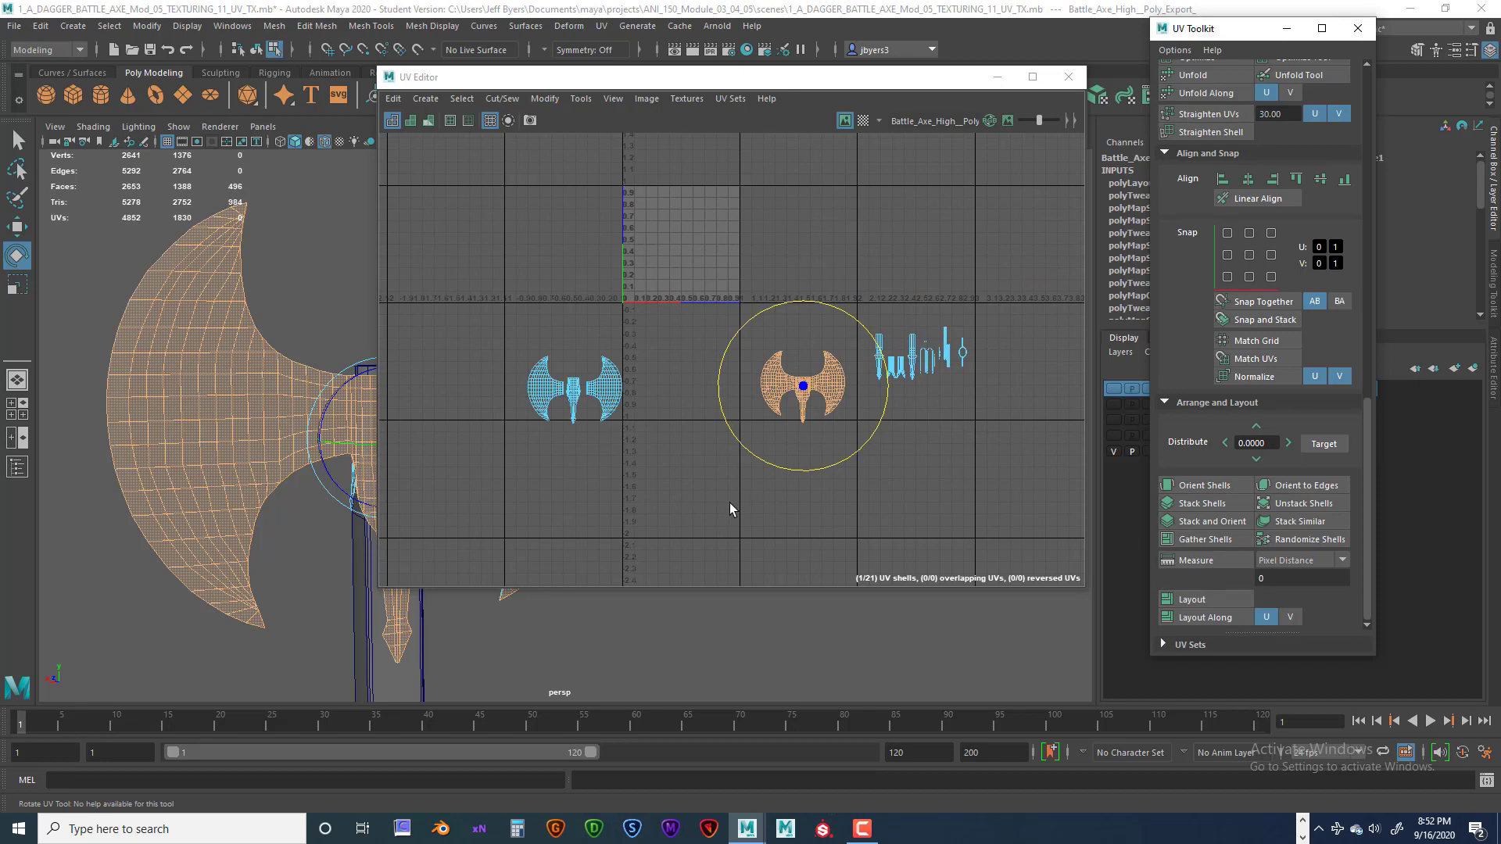
middle_click_drag(654, 481, 818, 483, "alt")
scroll(819, 482, "up", 6)
middle_click_drag(518, 290, 741, 492, "alt")
scroll(801, 428, "up", 3)
scroll(740, 492, "up", 6)
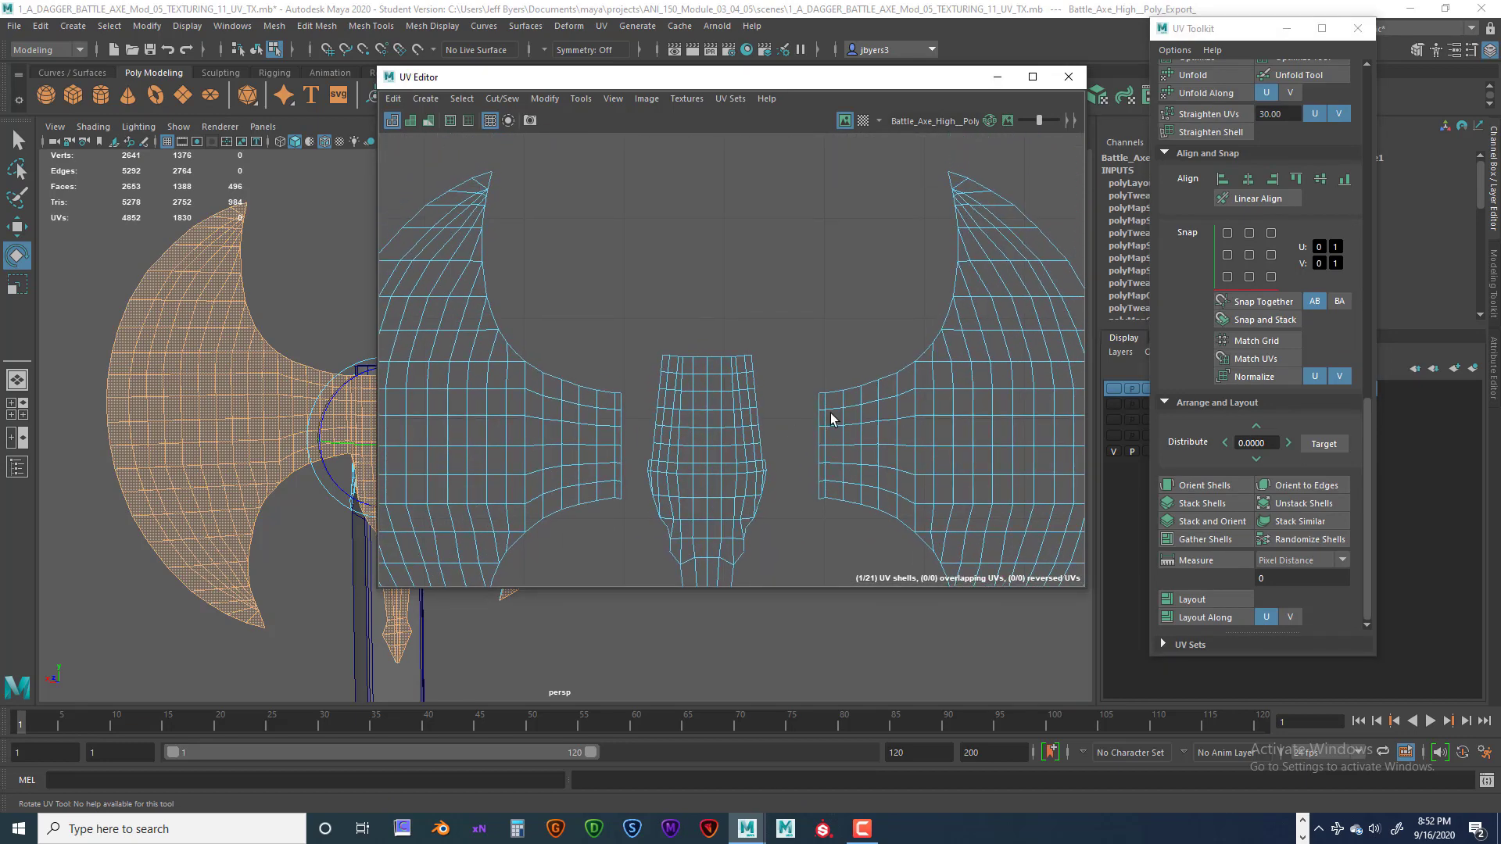
right_click_drag(833, 419, 823, 374)
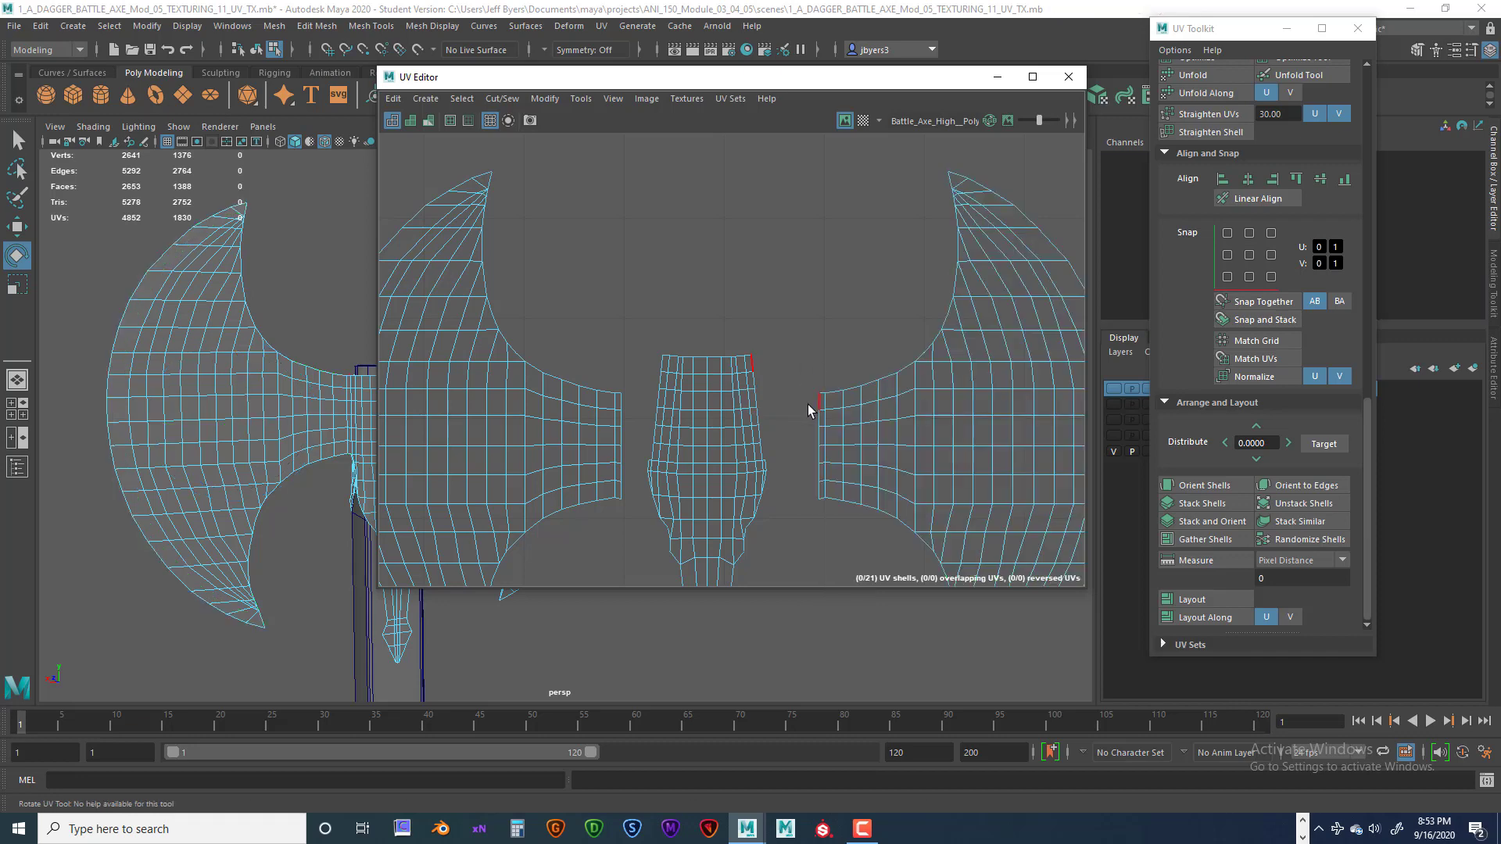
left_click(821, 408)
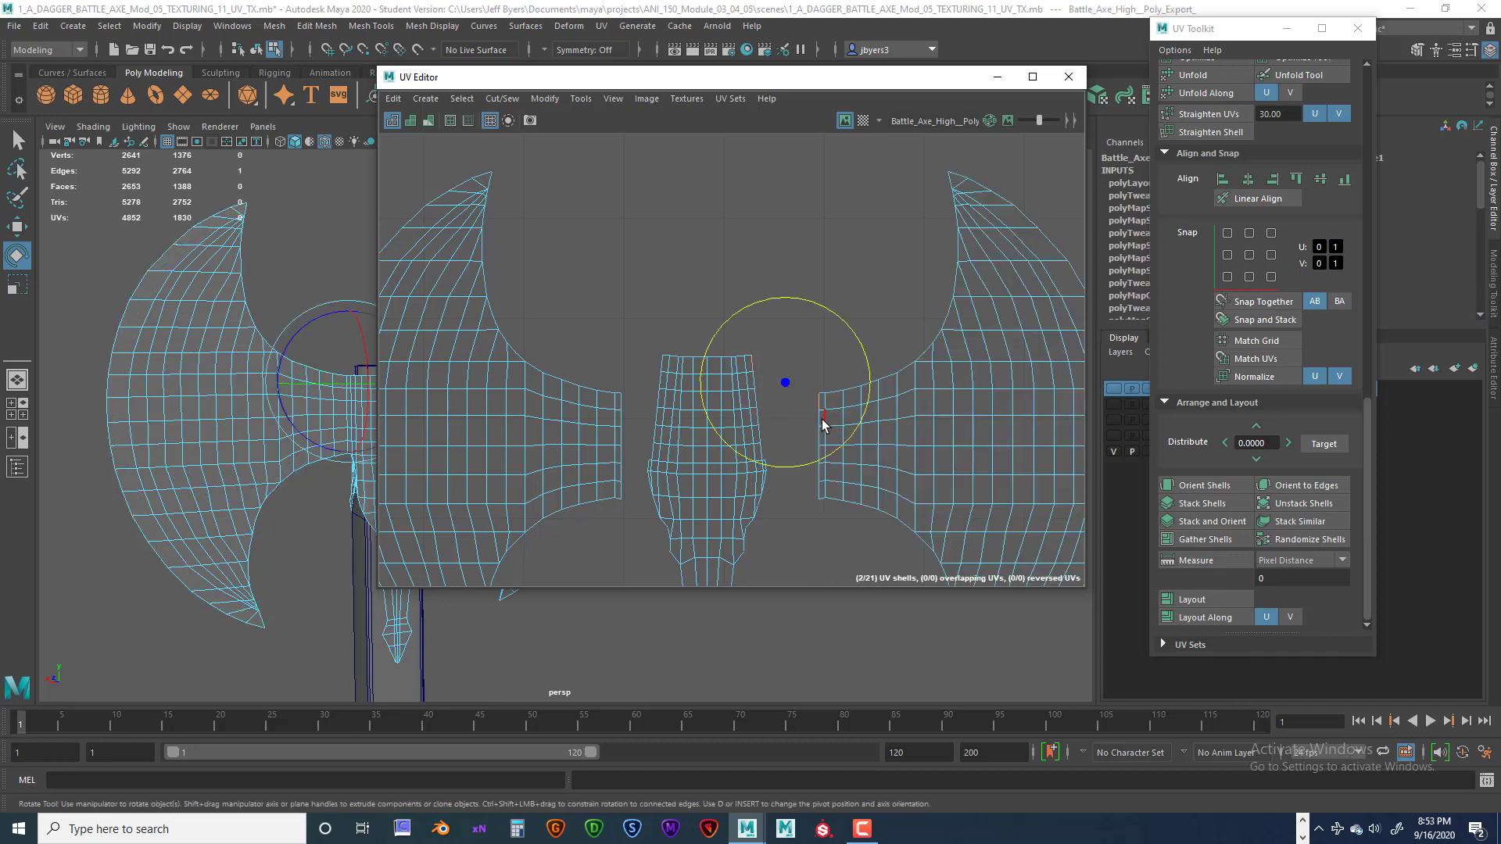
key("q")
left_click(821, 427)
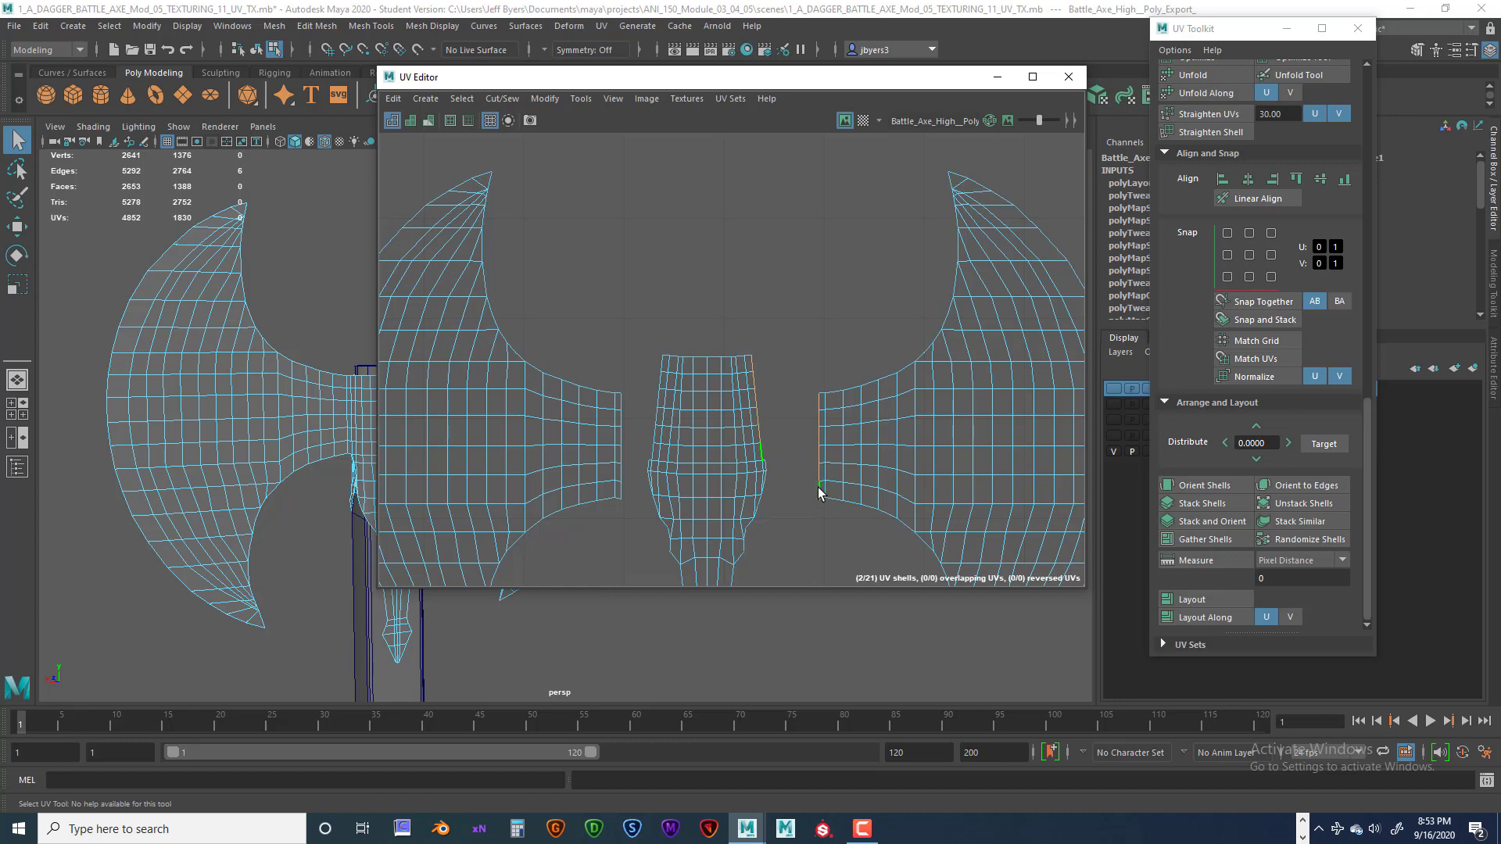
scroll(791, 463, "up", 5)
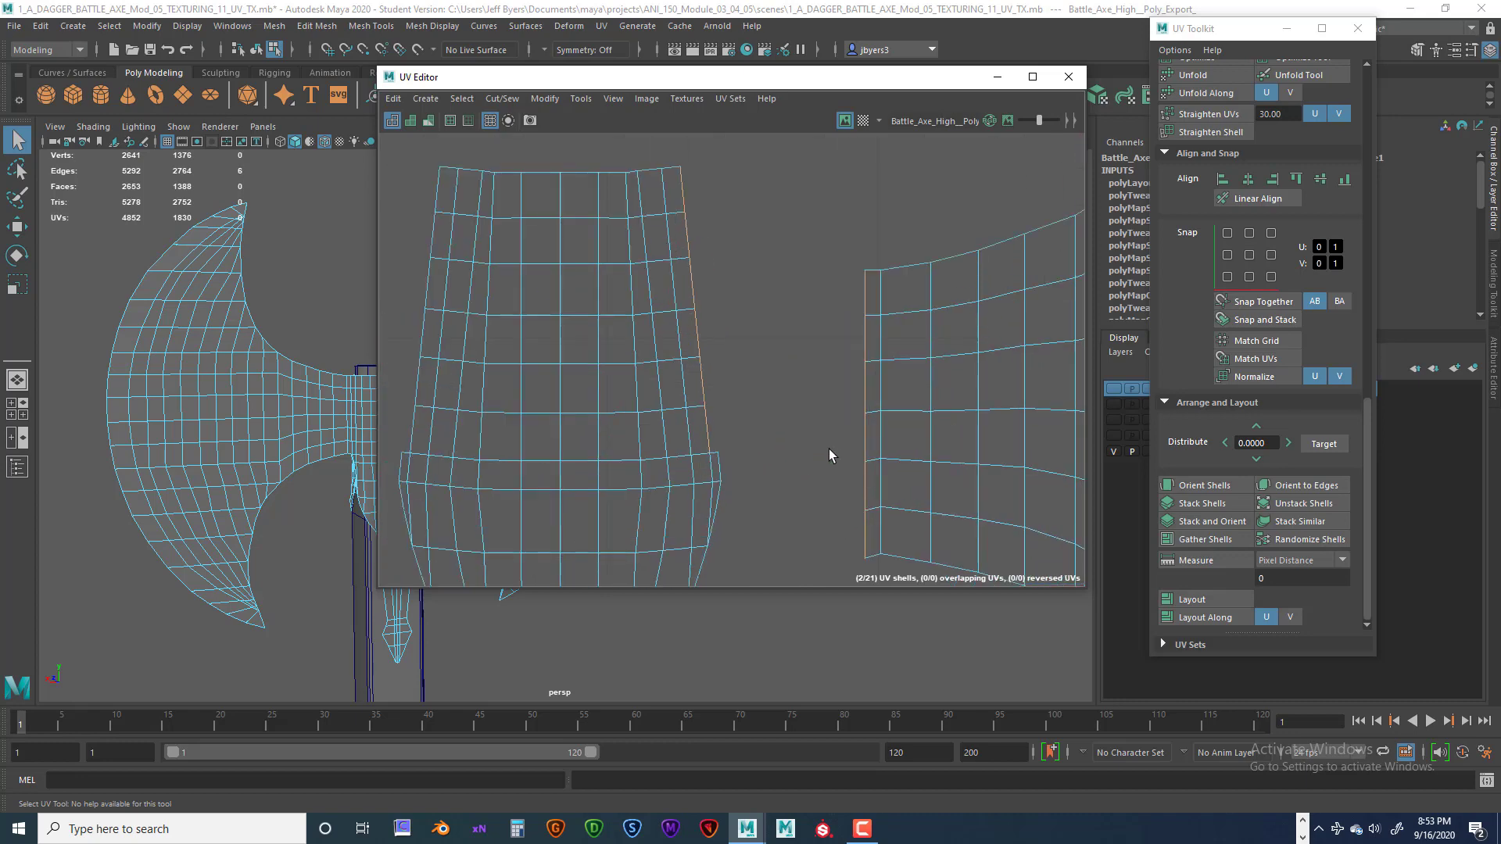
scroll(829, 453, "down", 5)
left_click(508, 100)
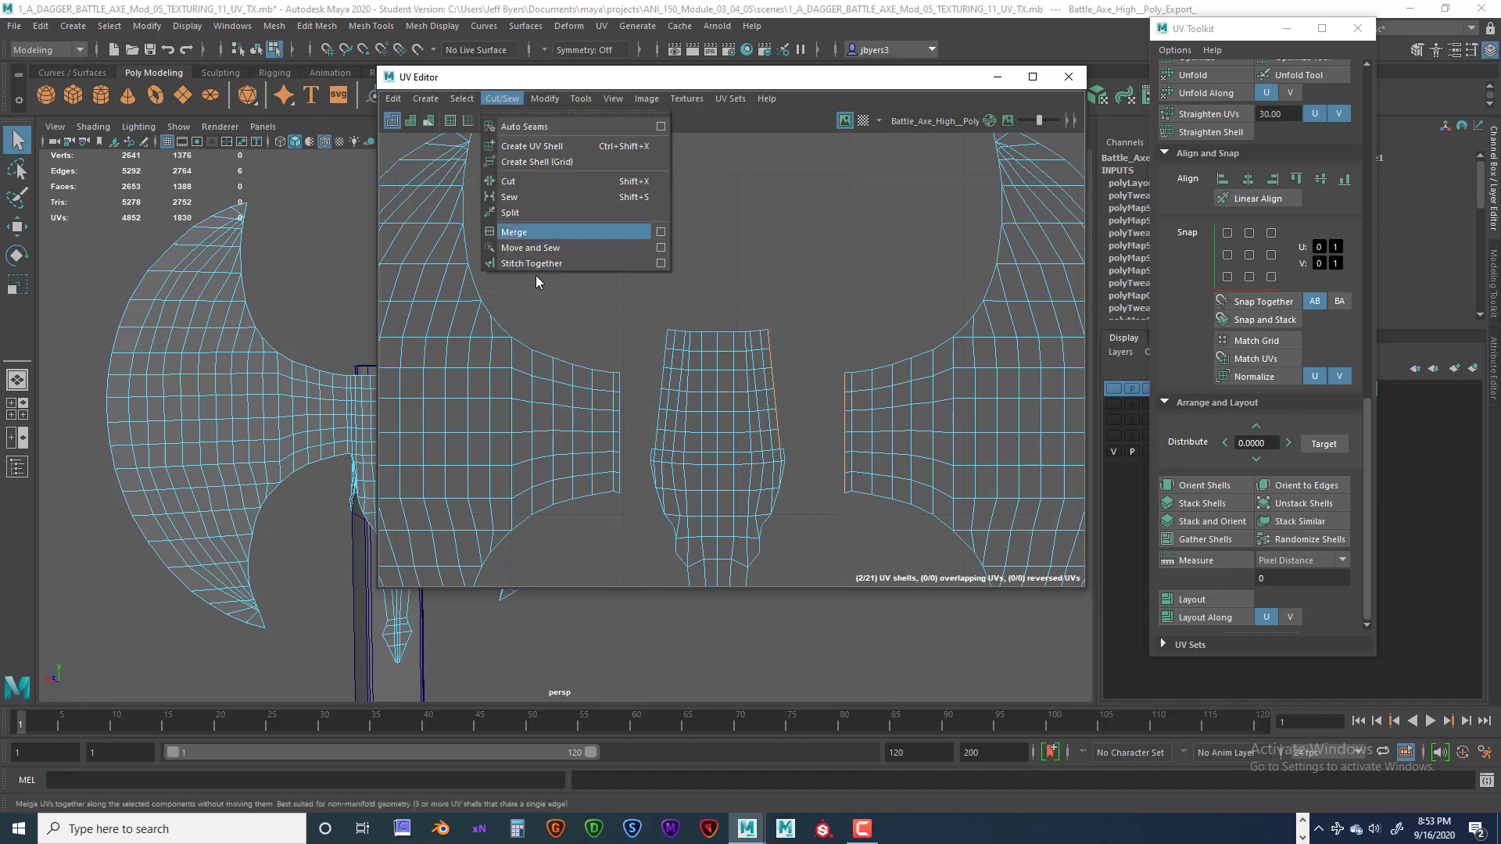
left_click(548, 247)
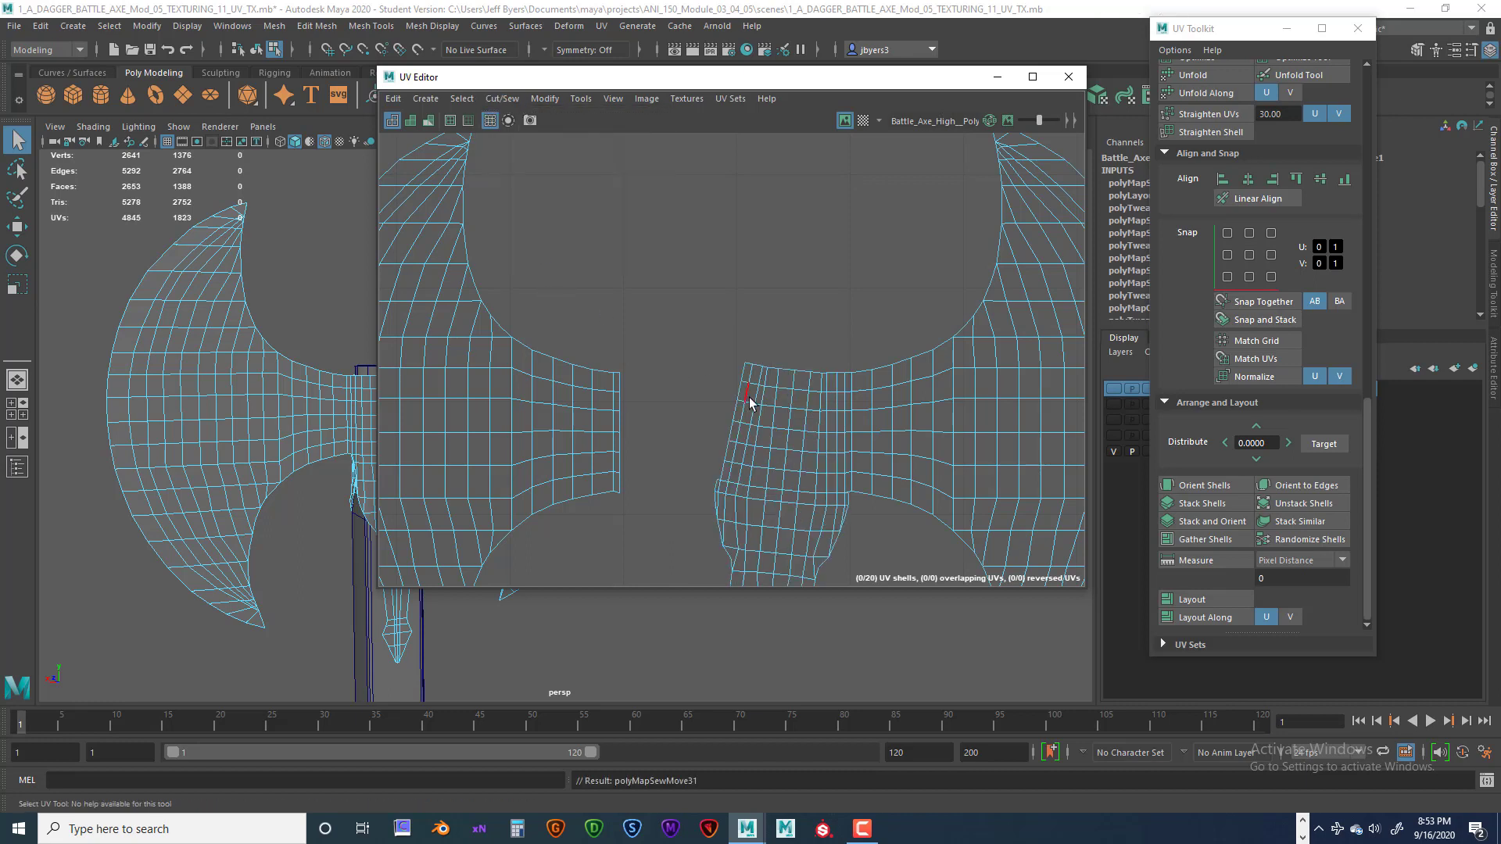
- Select the left blade's inner border edges and join that blade to the socket shell with Move and Sew
left_click(622, 405)
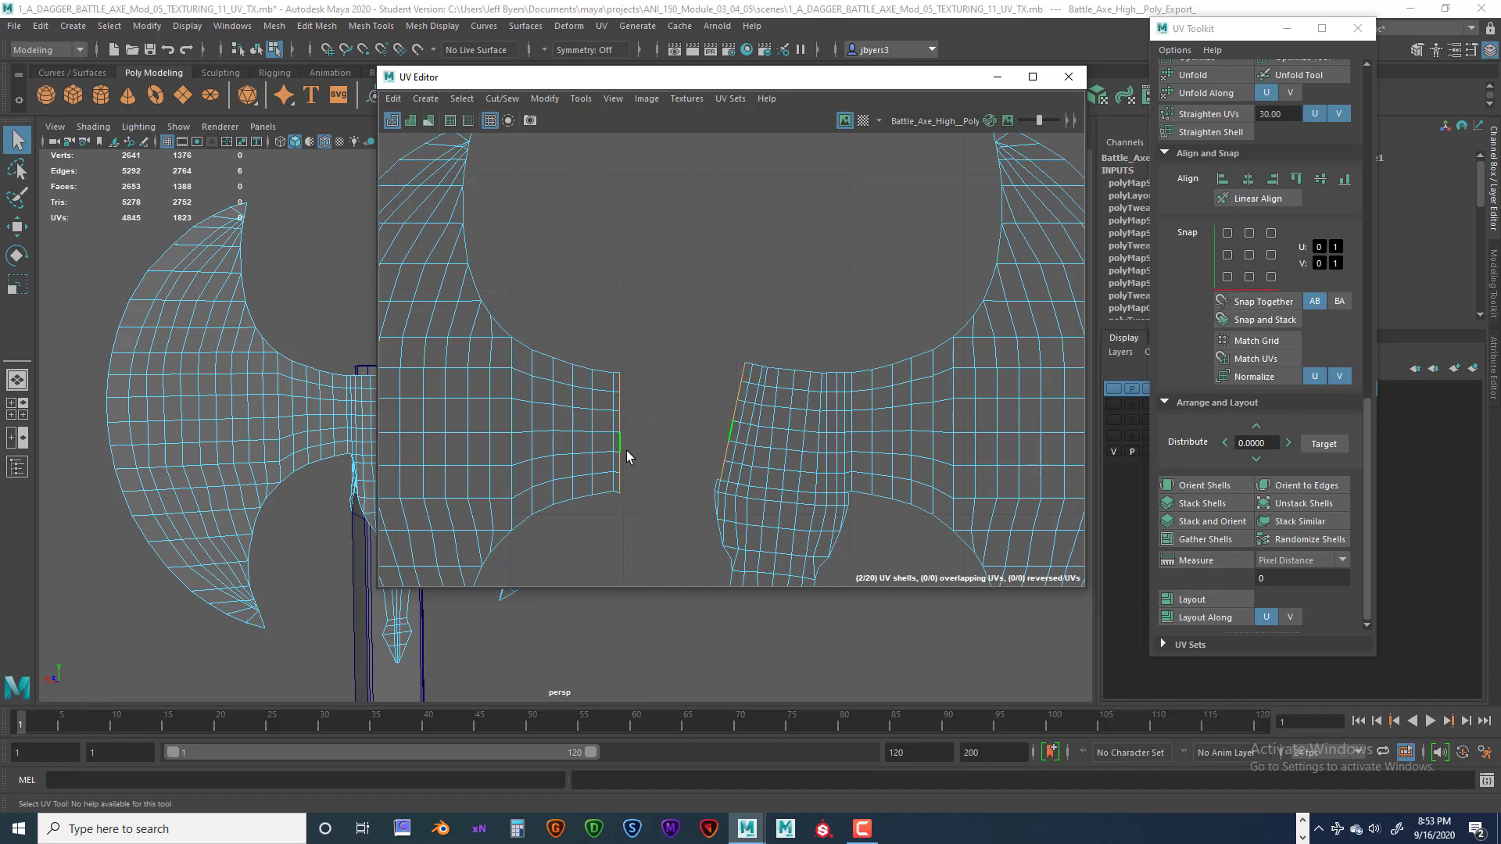
left_click(500, 98)
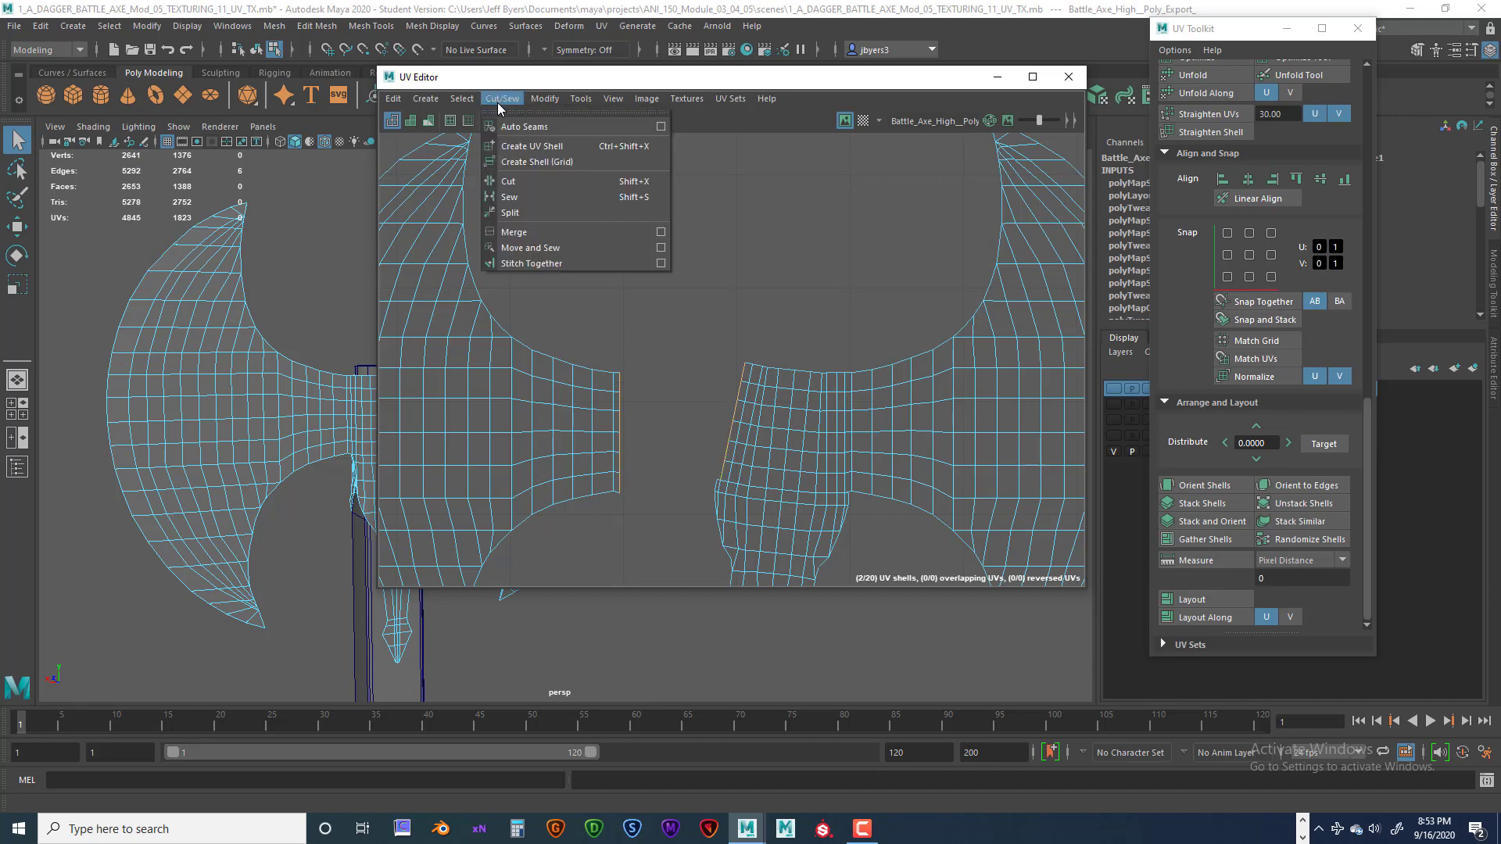
left_click(518, 247)
key("a")
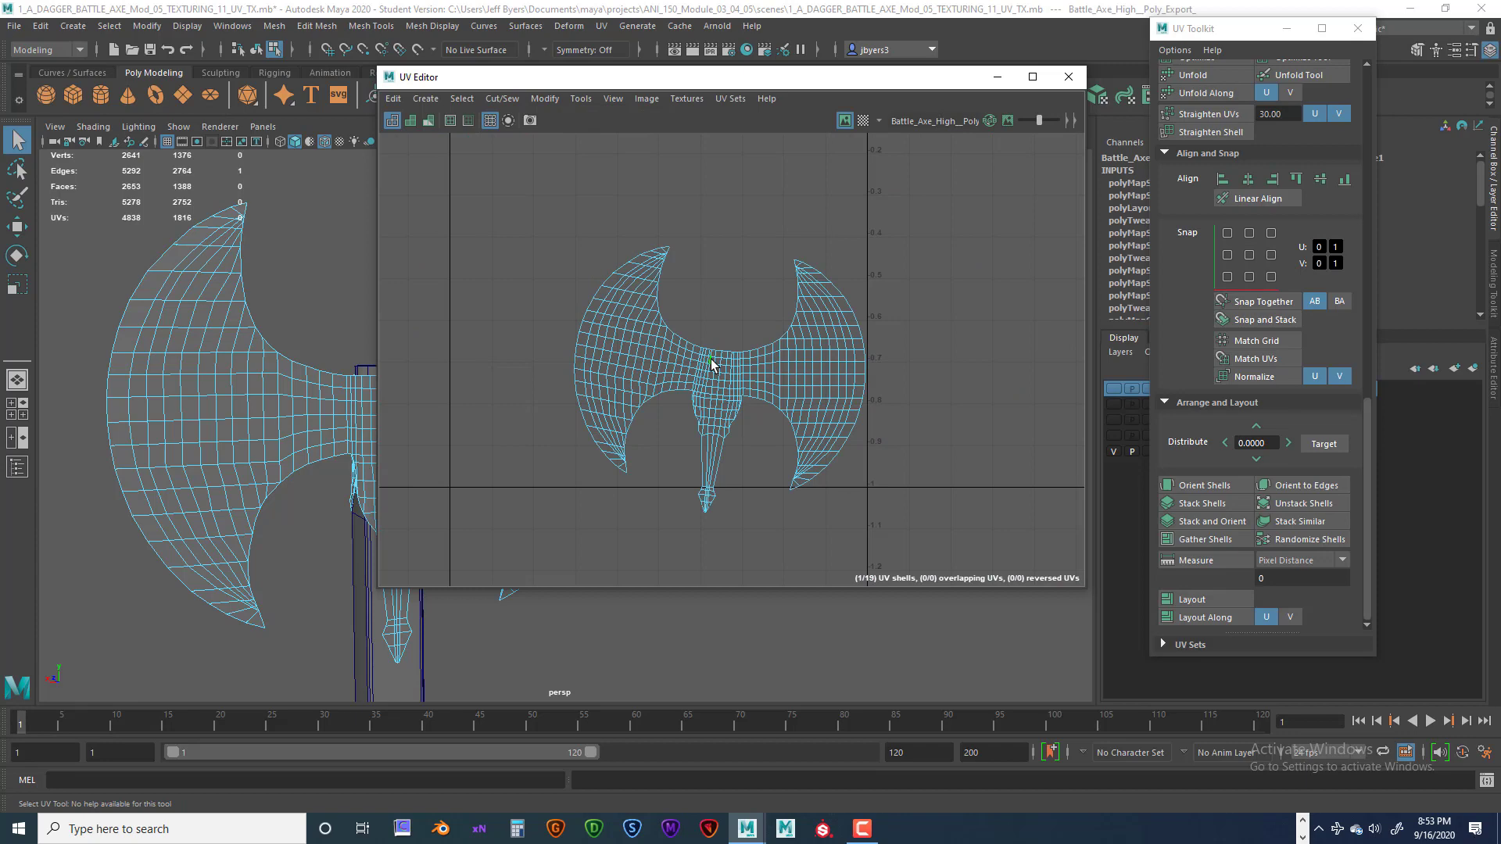
- Select the newly sewn axe head shell, rotate it upright, and align it to the UV axes with Orient Shells
right_click_drag(711, 361, 673, 347)
left_click(680, 360)
key("e")
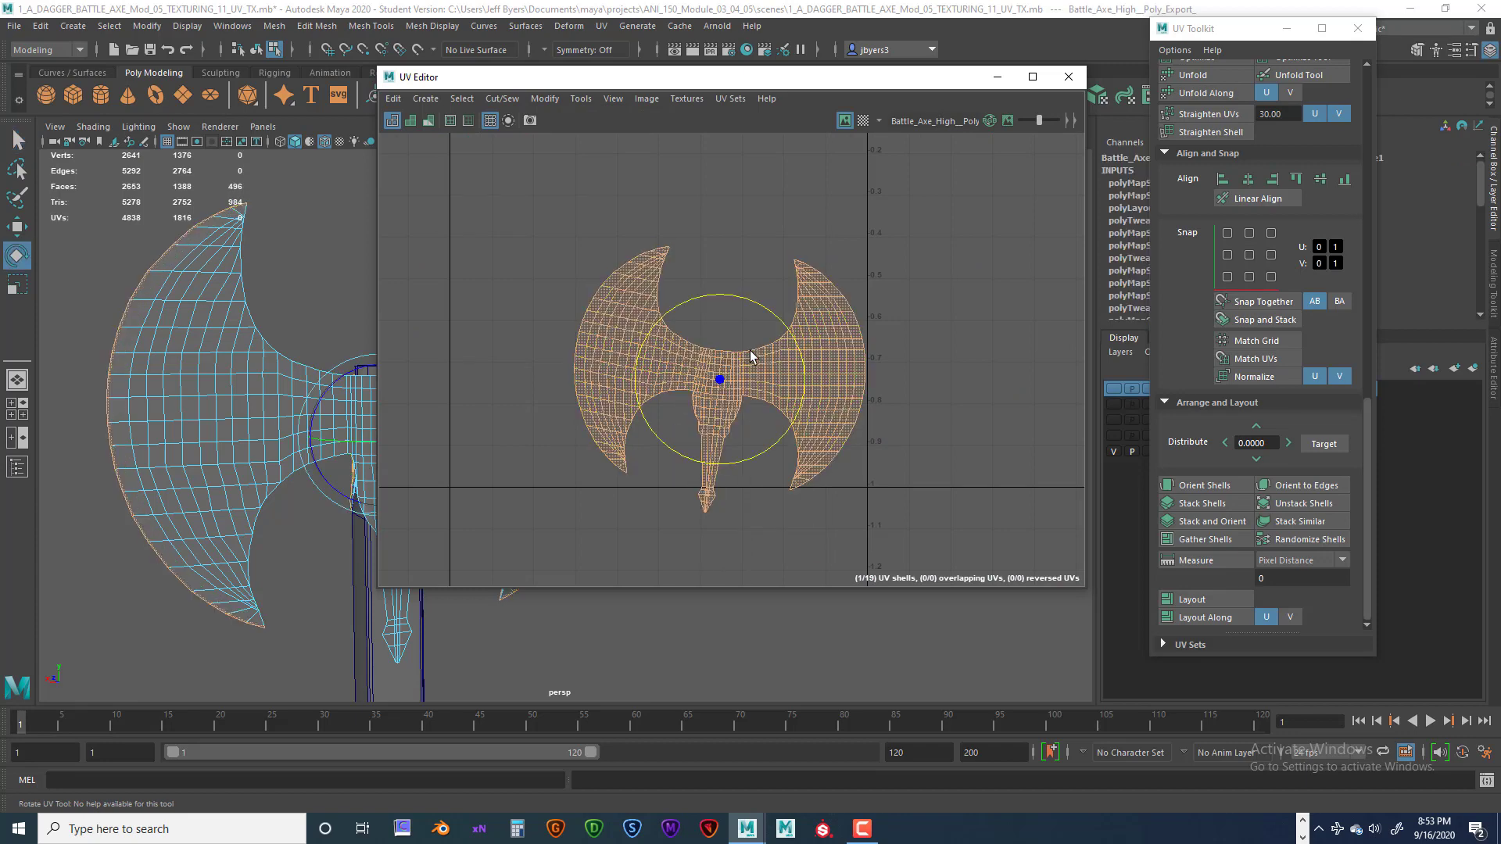
left_click_drag(771, 318, 763, 317)
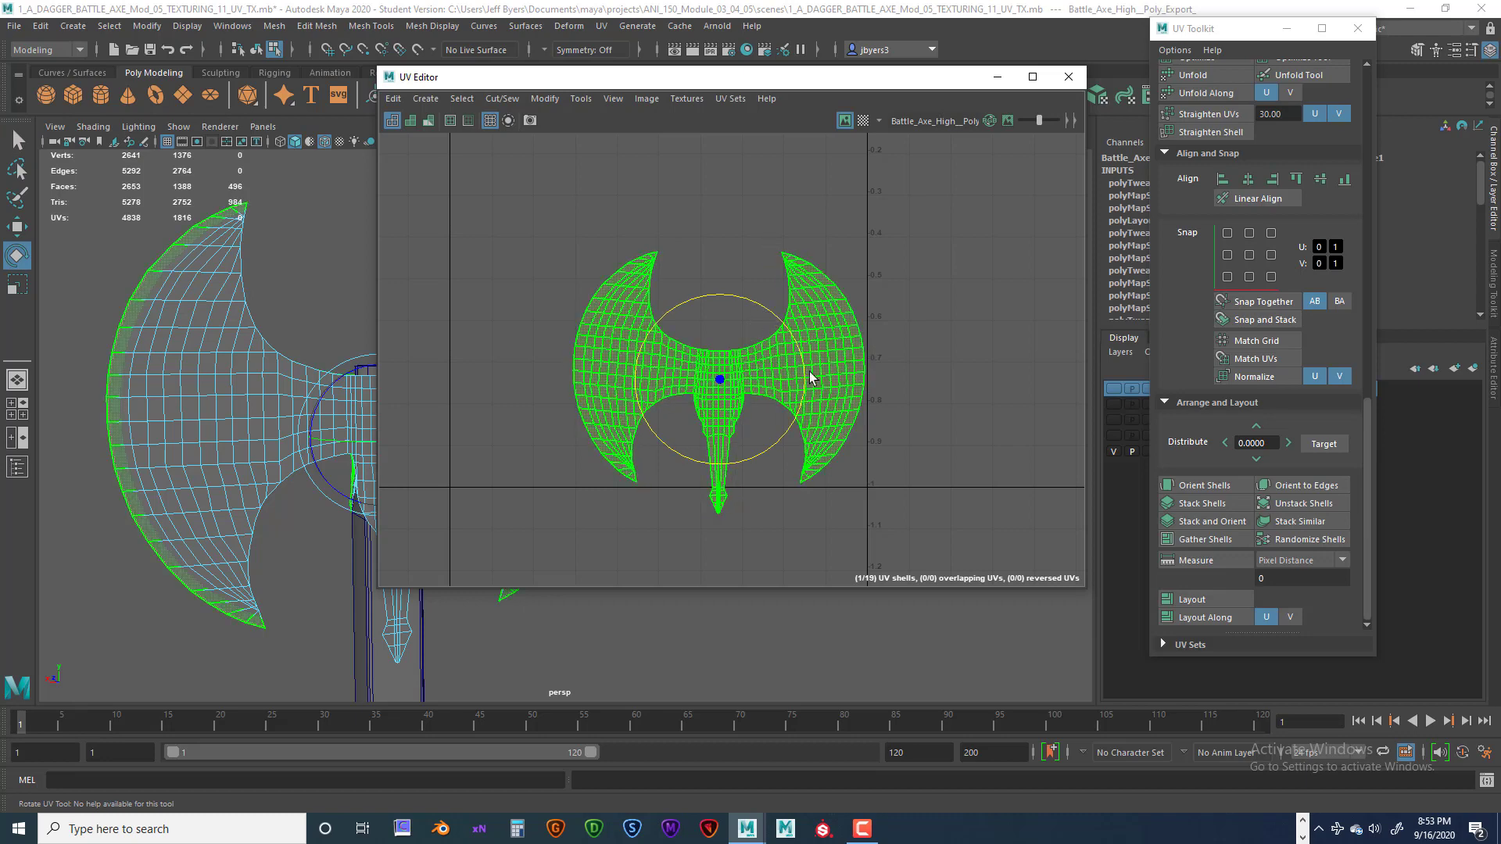
left_click(1194, 486)
scroll(755, 468, "down", 5)
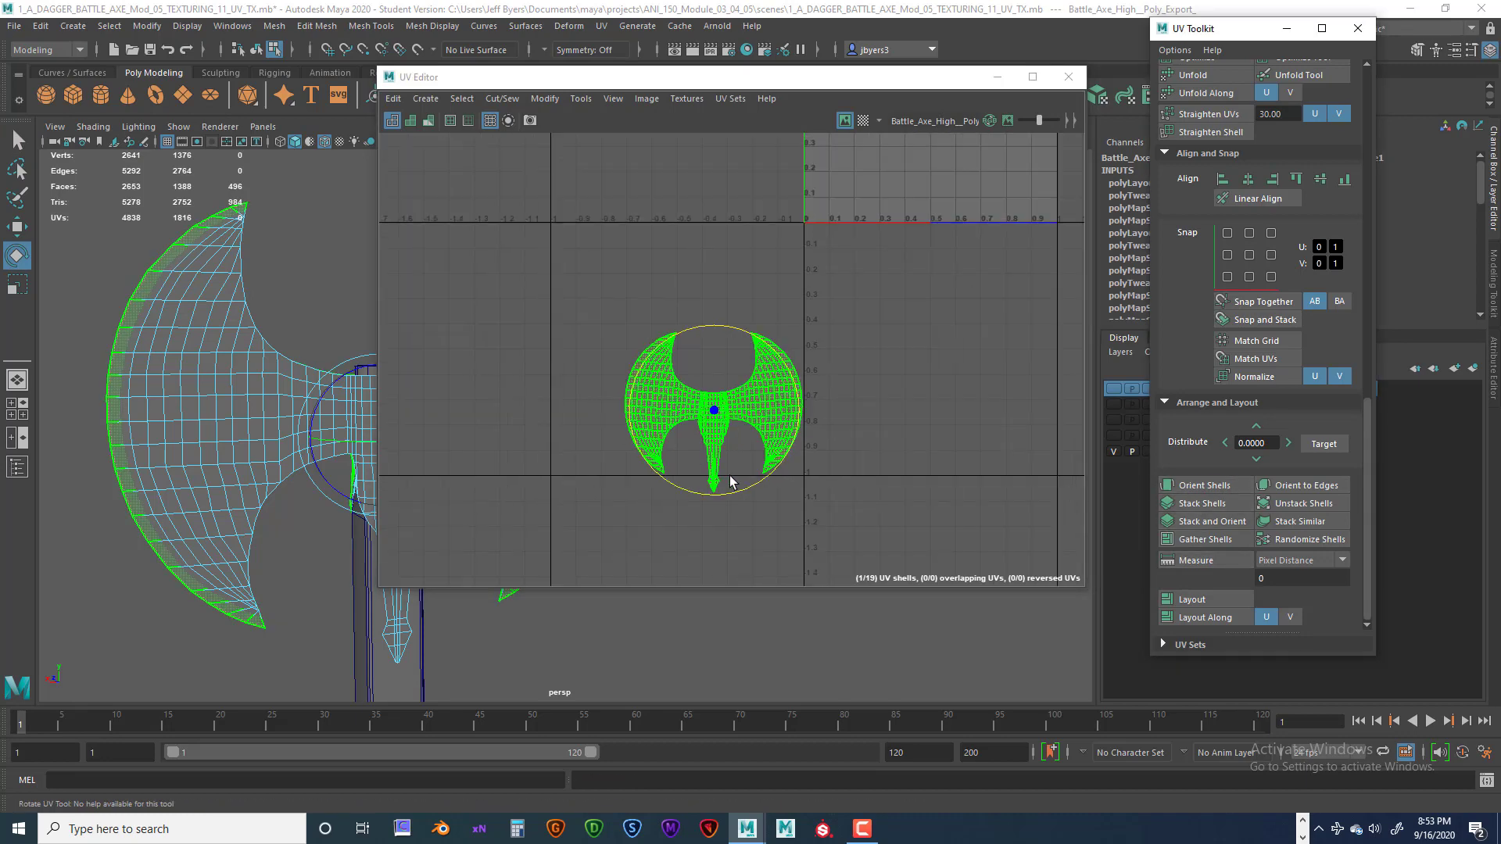
- Show the checker map on the axe head, inspect the blades and socket for texture distortion, and hide the map again
mouse_move(757, 452)
right_mouse_down()
mouse_move(744, 447)
mouse_move(750, 474)
right_mouse_up()
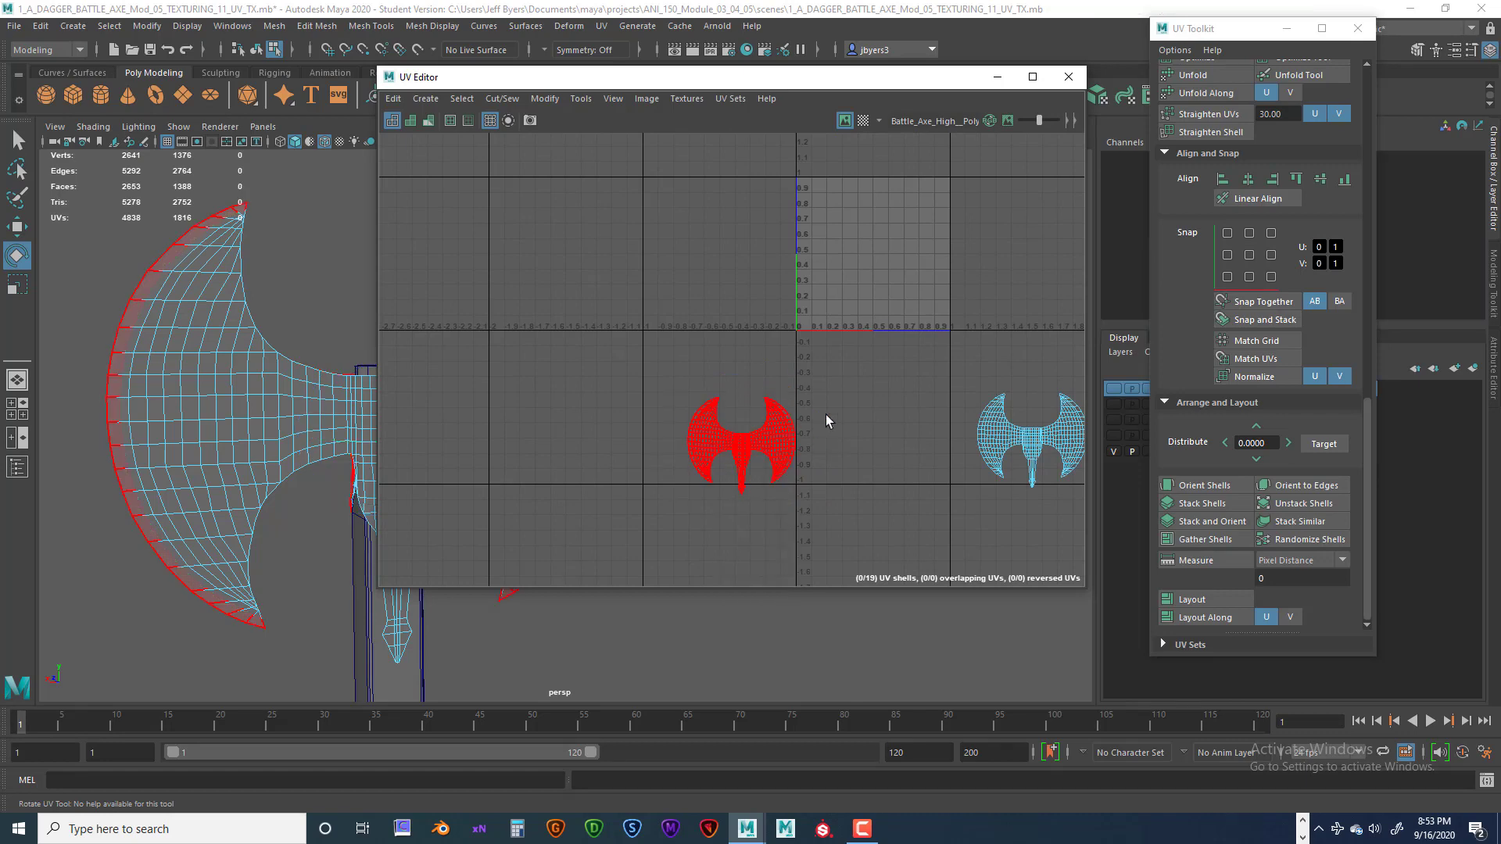
left_click_drag(879, 83, 1177, 192)
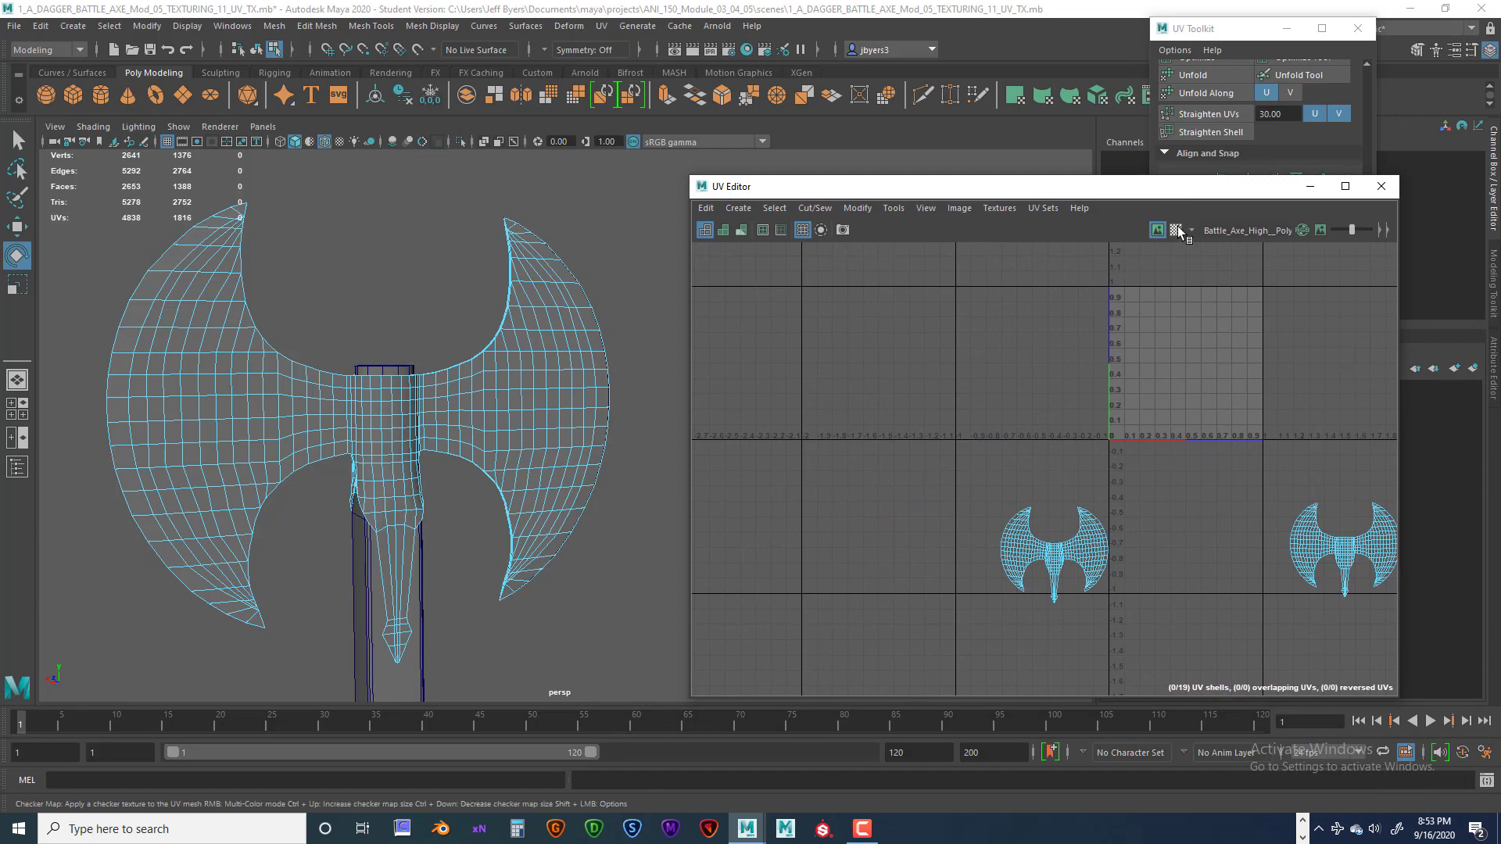
left_click(1177, 229)
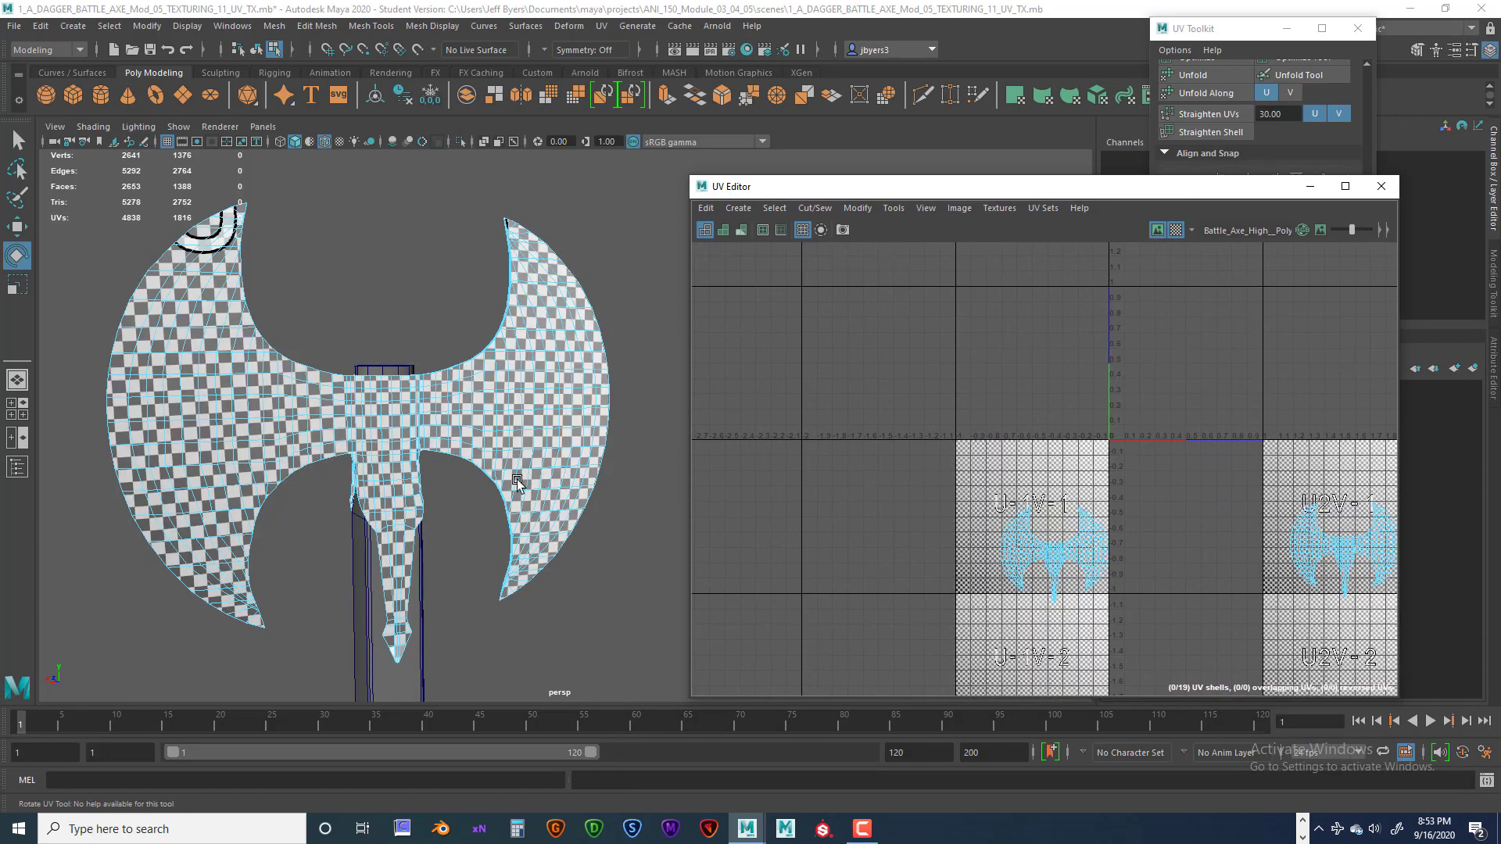
left_click_drag(472, 491, 516, 446, "alt")
scroll(506, 484, "up", 3)
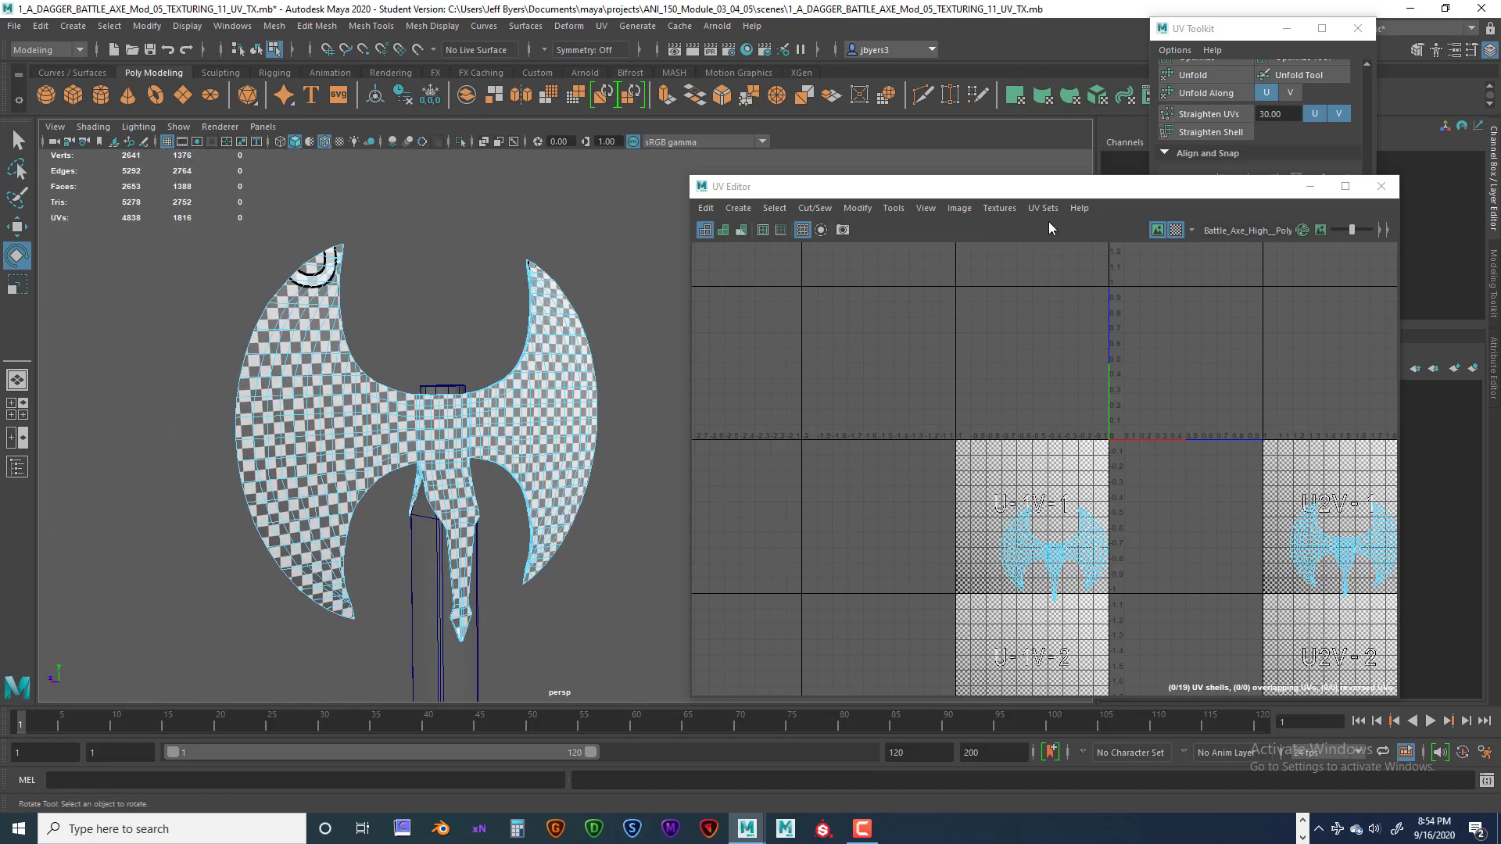
left_click_drag(1077, 189, 885, 169)
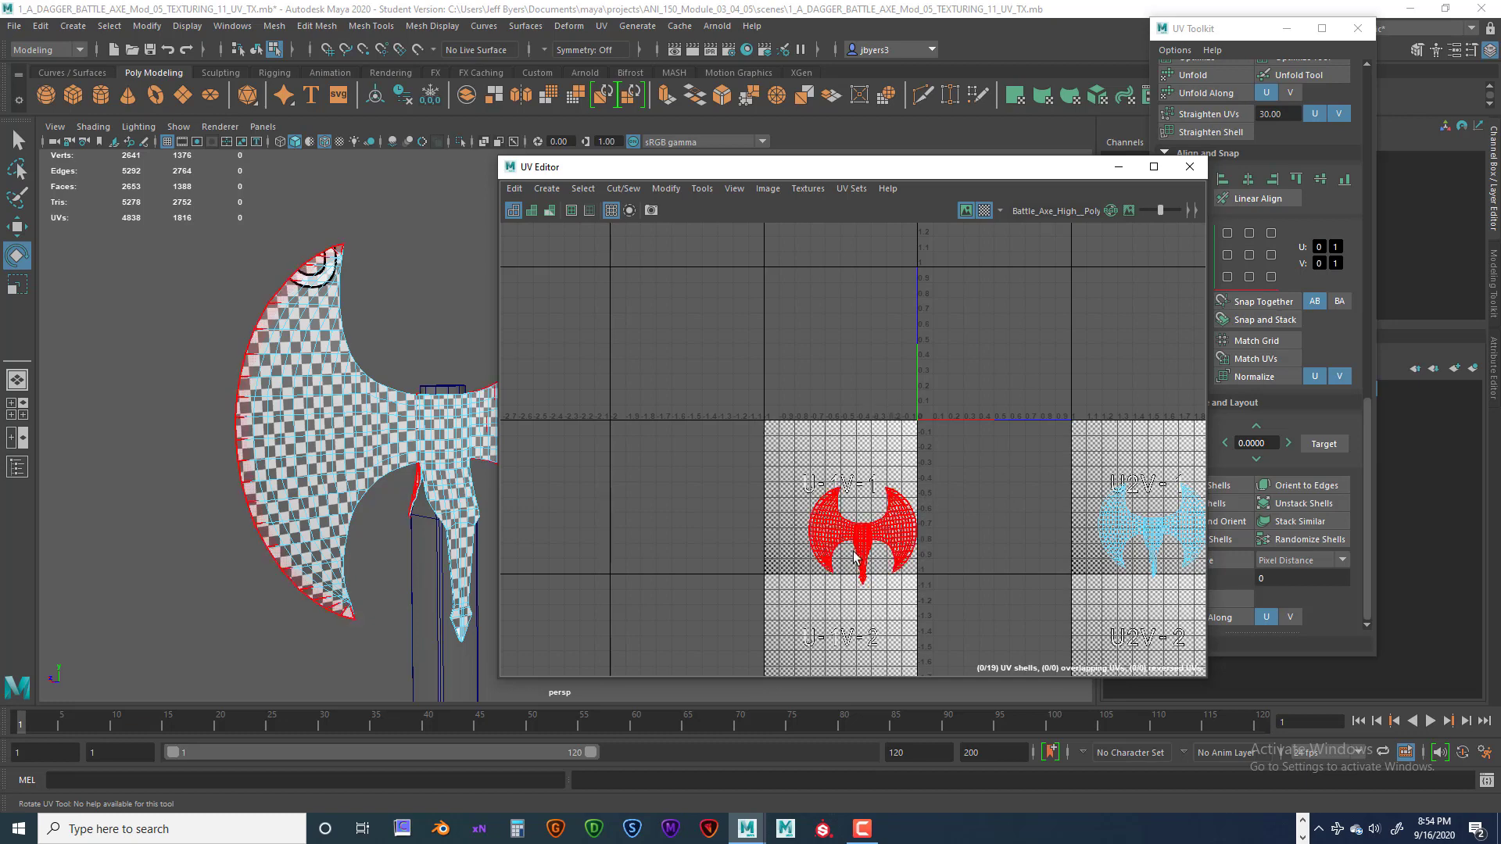
scroll(884, 583, "down", 1)
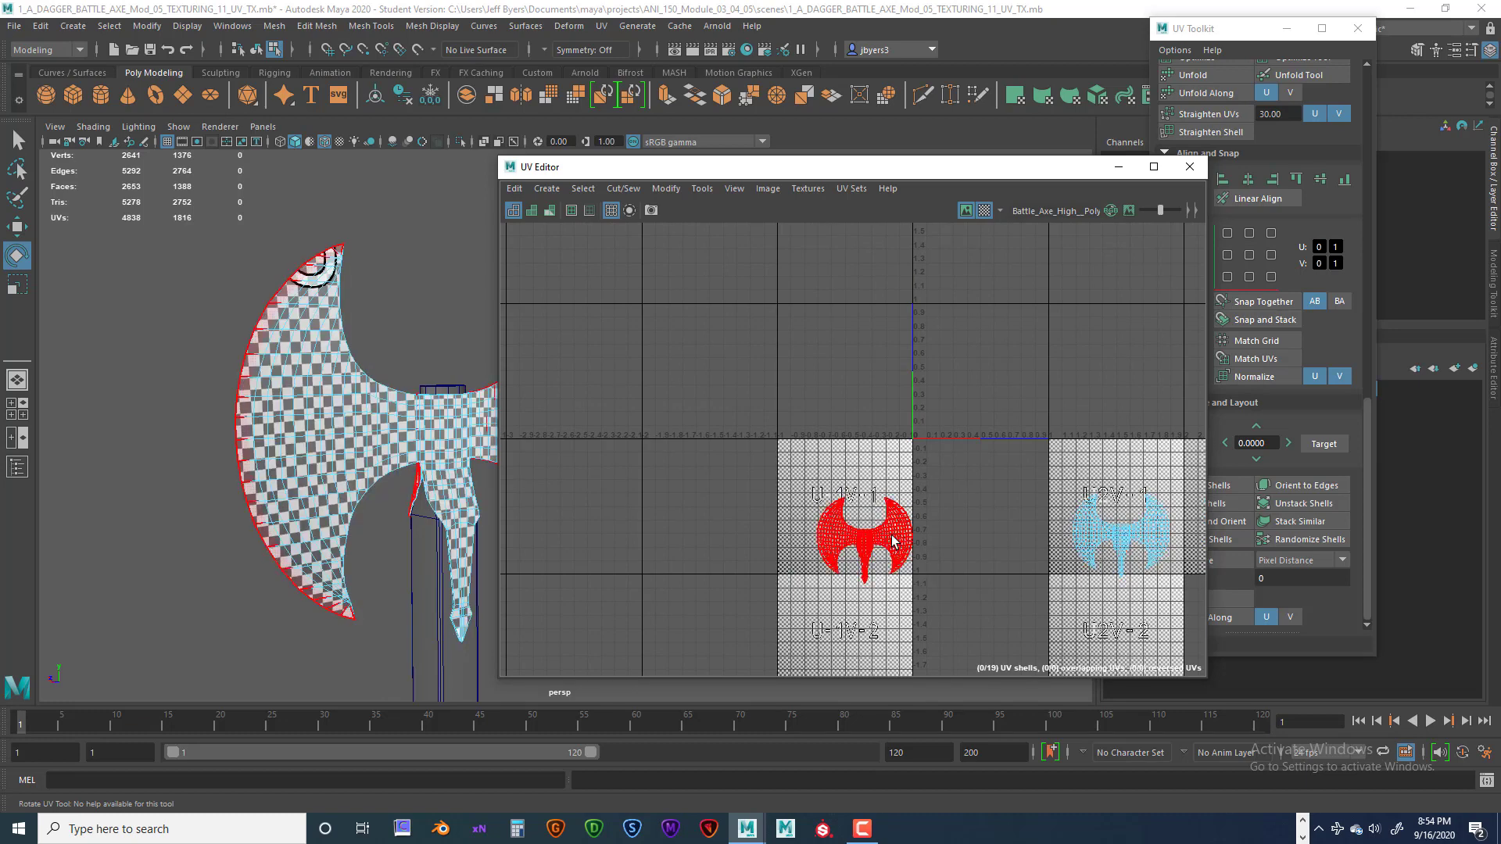
right_click_drag(892, 539, 856, 528)
scroll(892, 549, "down", 2)
left_click(986, 209)
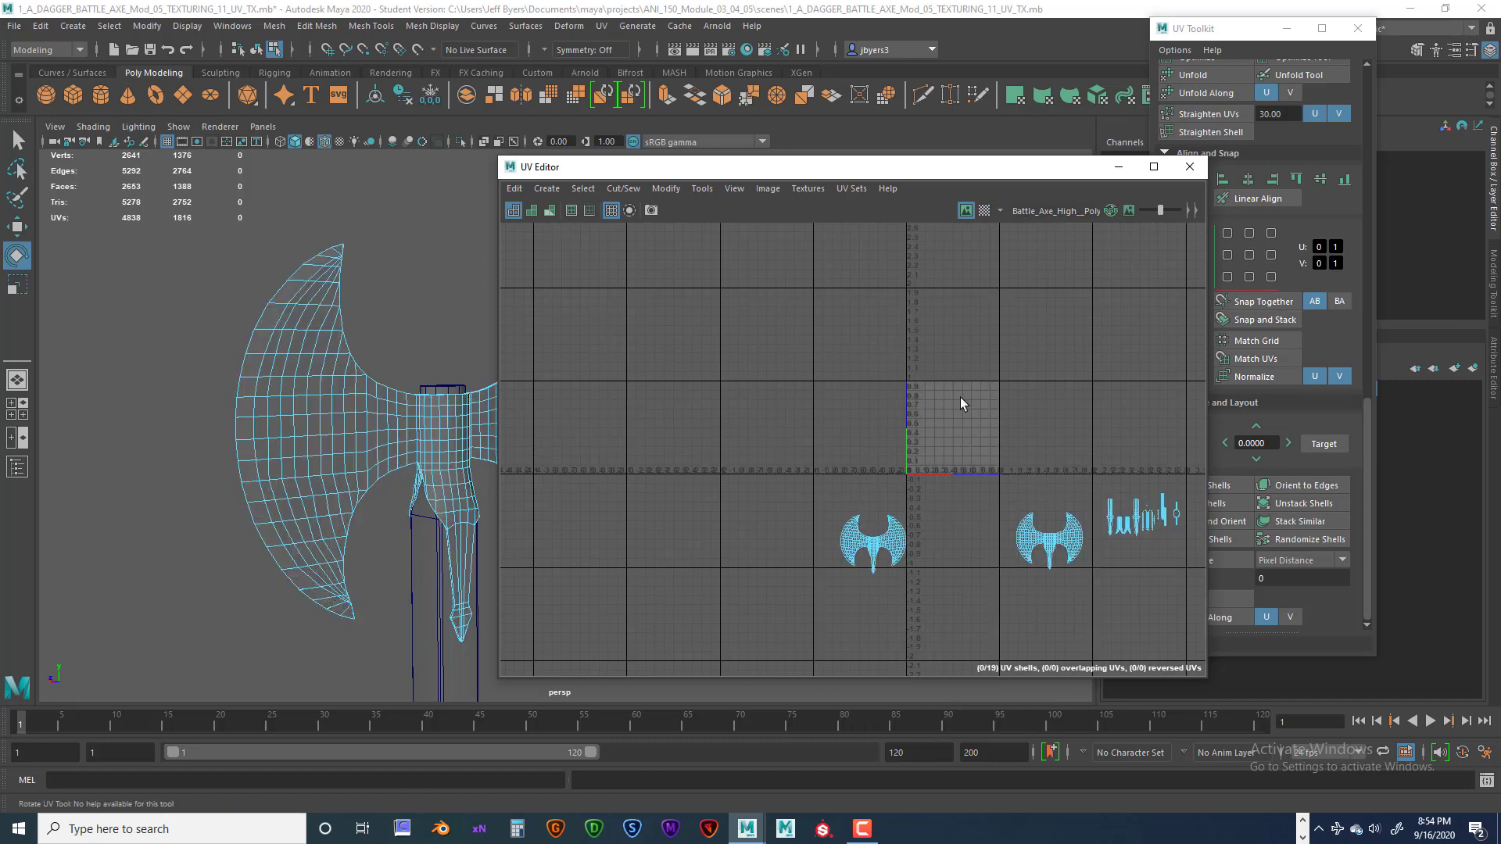
- Move the left axe head shell beside the other one, centering it in the tile directly below the 0–1 UV space
scroll(889, 459, "up", 4)
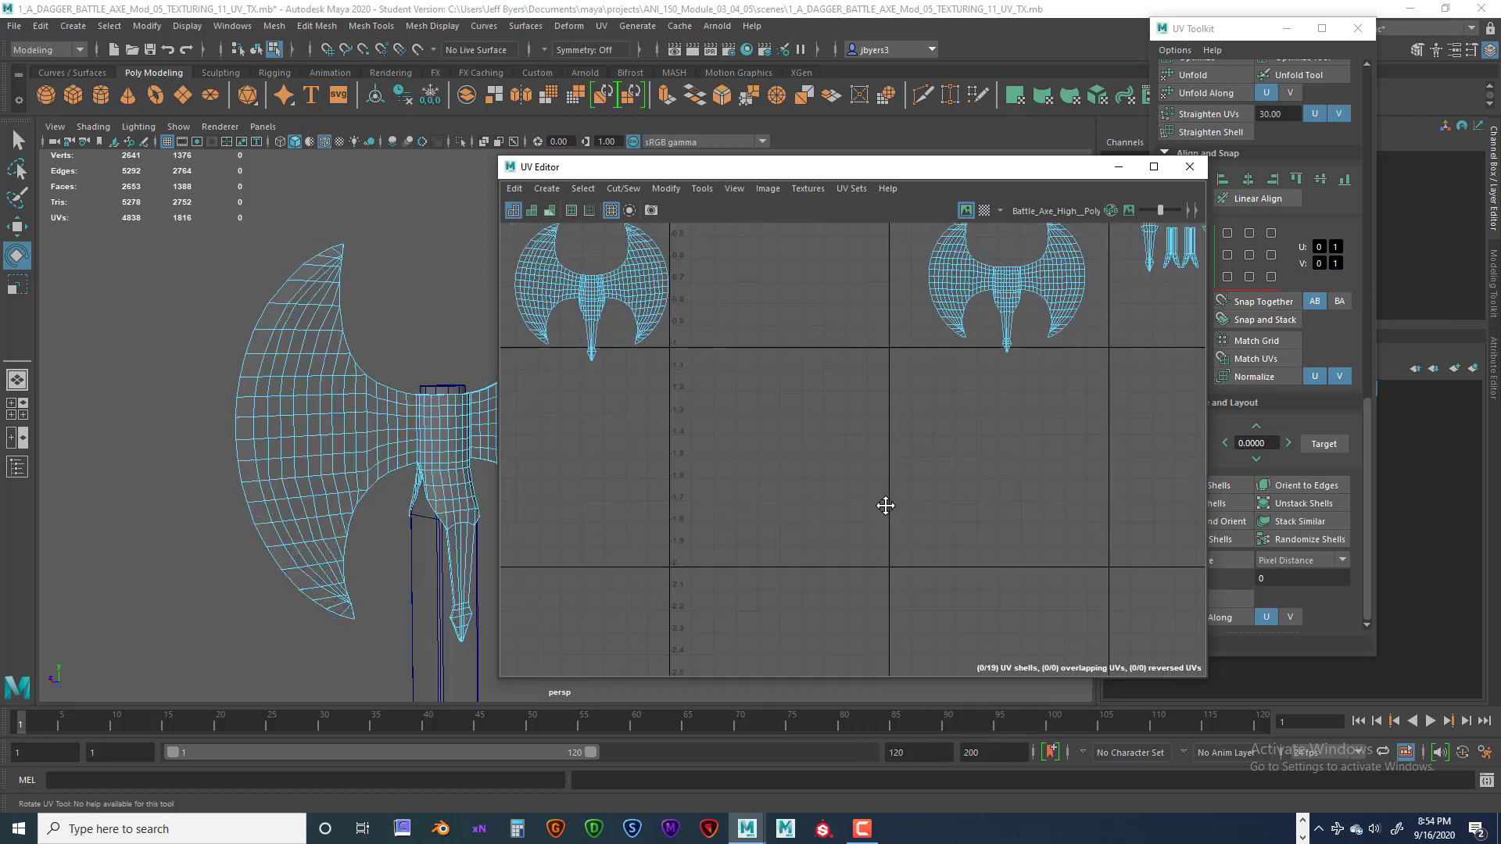
middle_click_drag(889, 503, 919, 623, "alt")
left_click(671, 457)
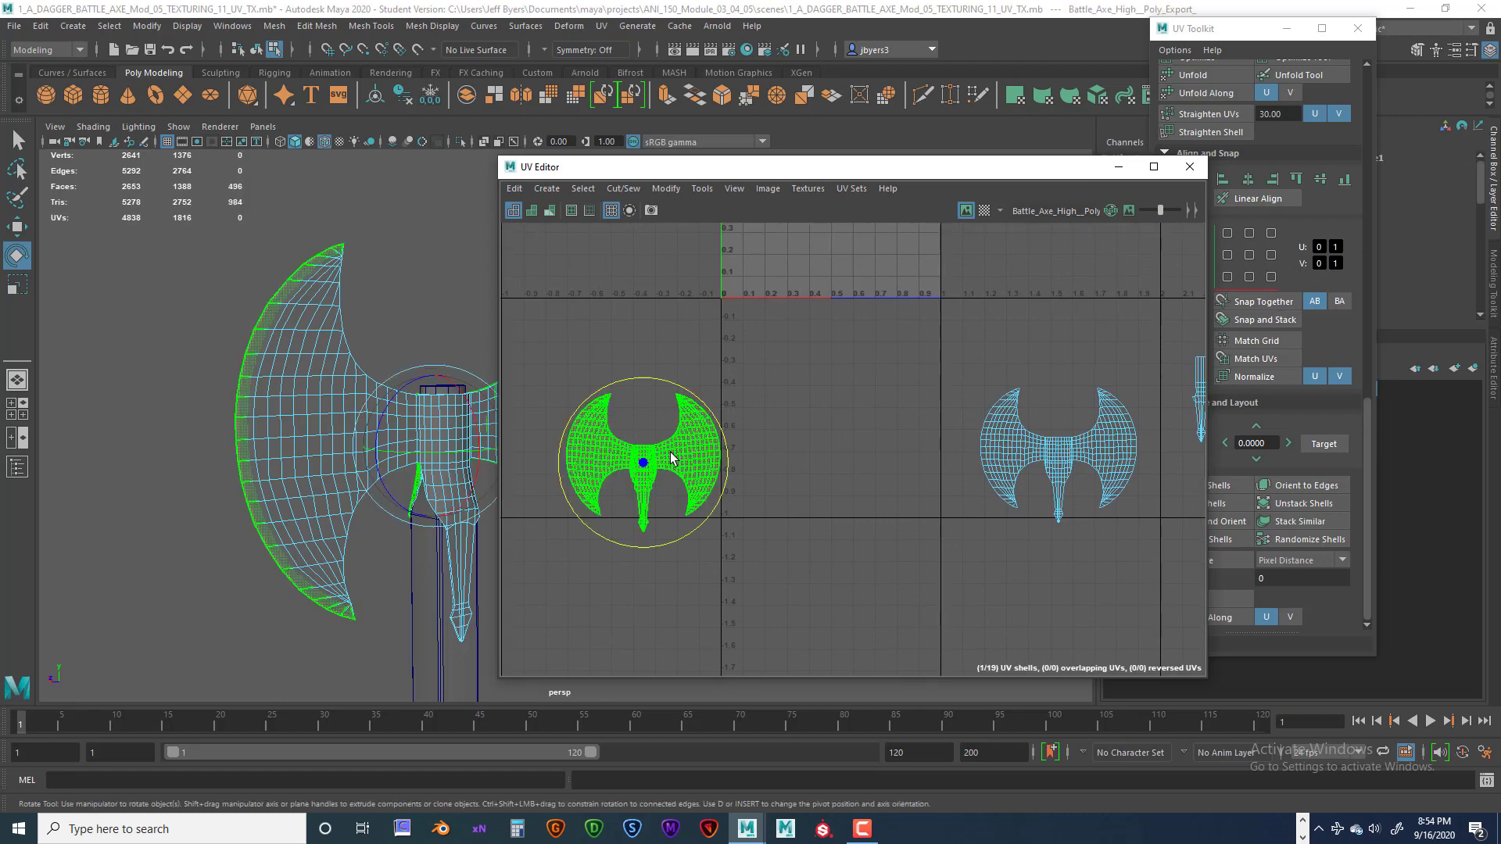
key("w")
left_click_drag(735, 467, 954, 466)
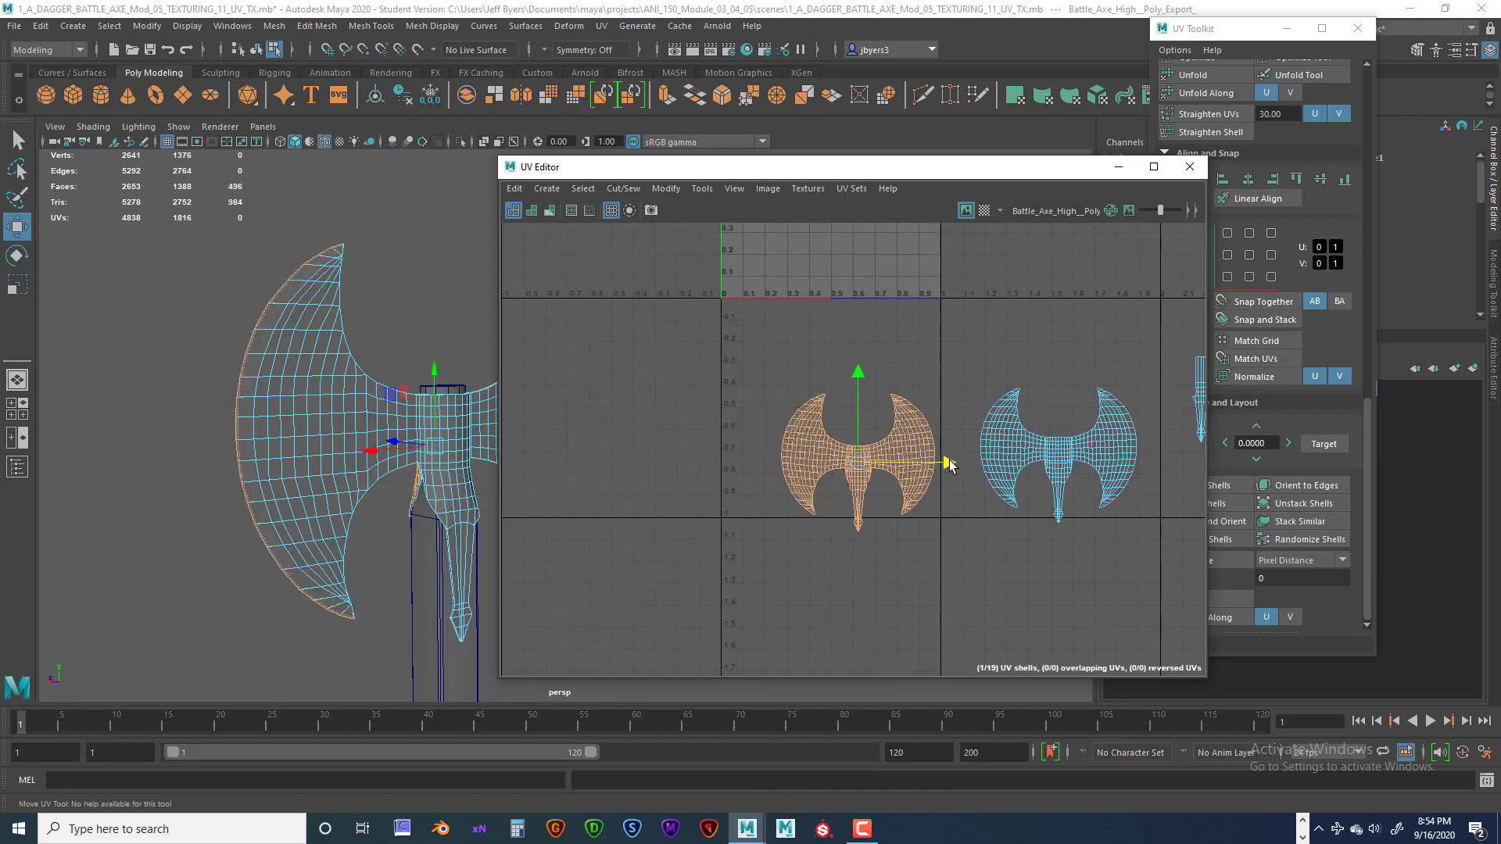
scroll(954, 543, "down", 2)
middle_click_drag(954, 543, 934, 599, "alt")
middle_click_drag(963, 582, 1048, 503, "alt")
scroll(932, 554, "up", 2)
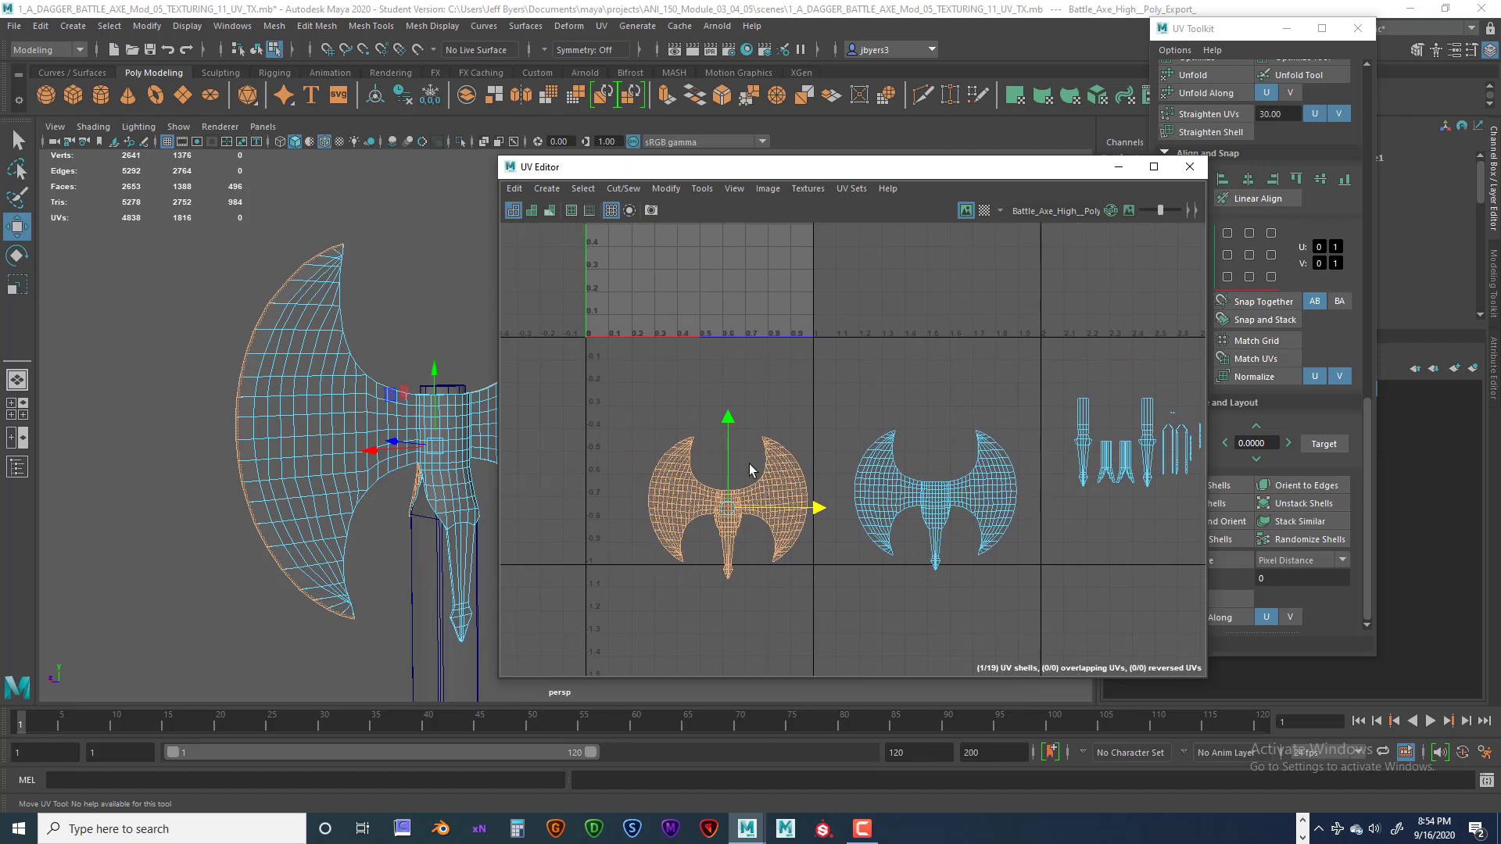
left_click_drag(728, 428, 729, 381)
left_click_drag(815, 463, 792, 462)
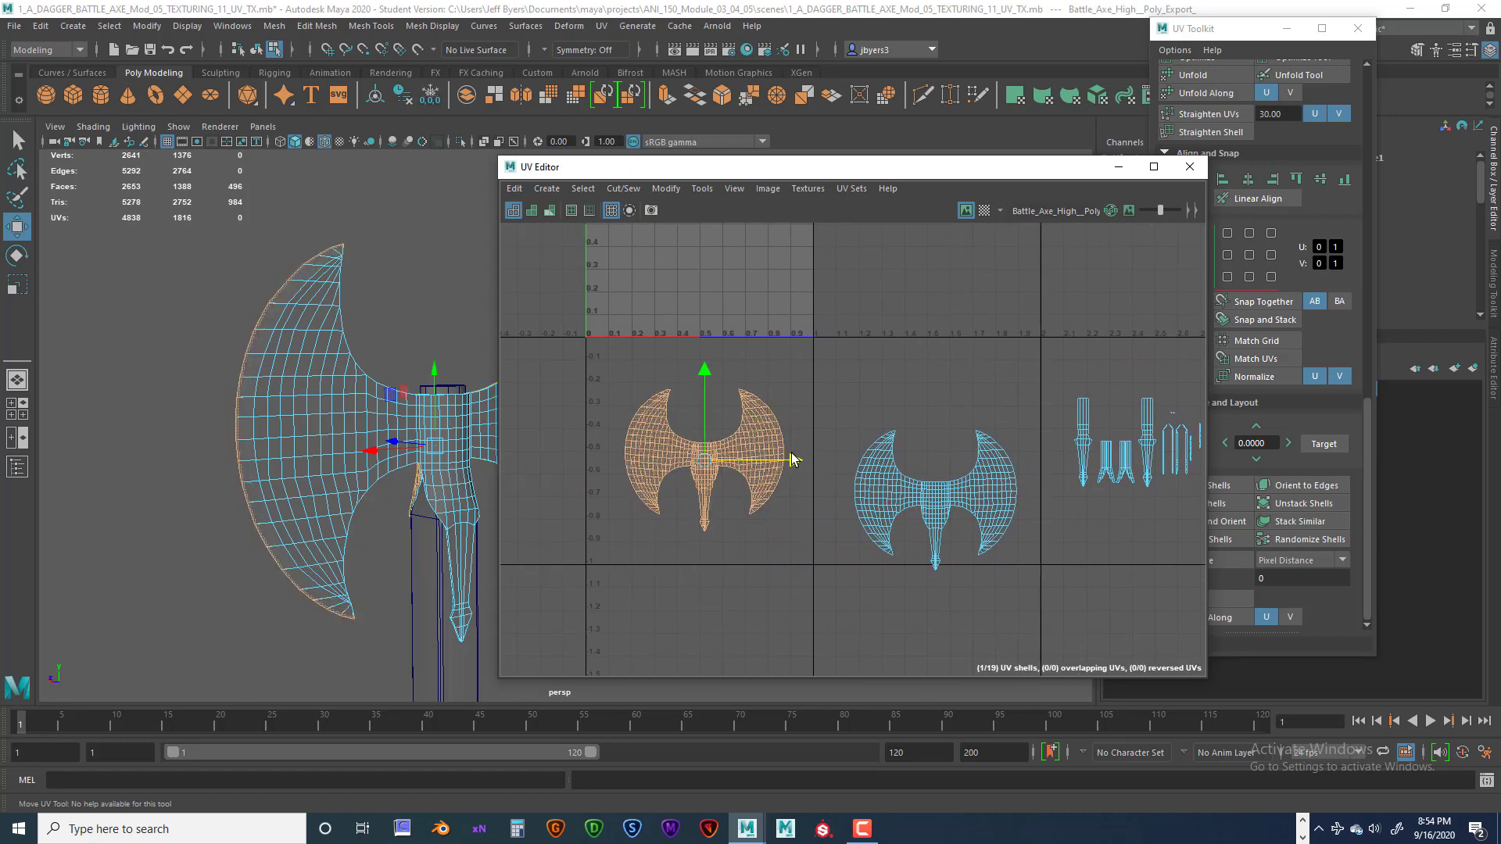
- Select the right axe head shell and move it up level with the left one
key("F8")
left_click(955, 501)
key("F8")
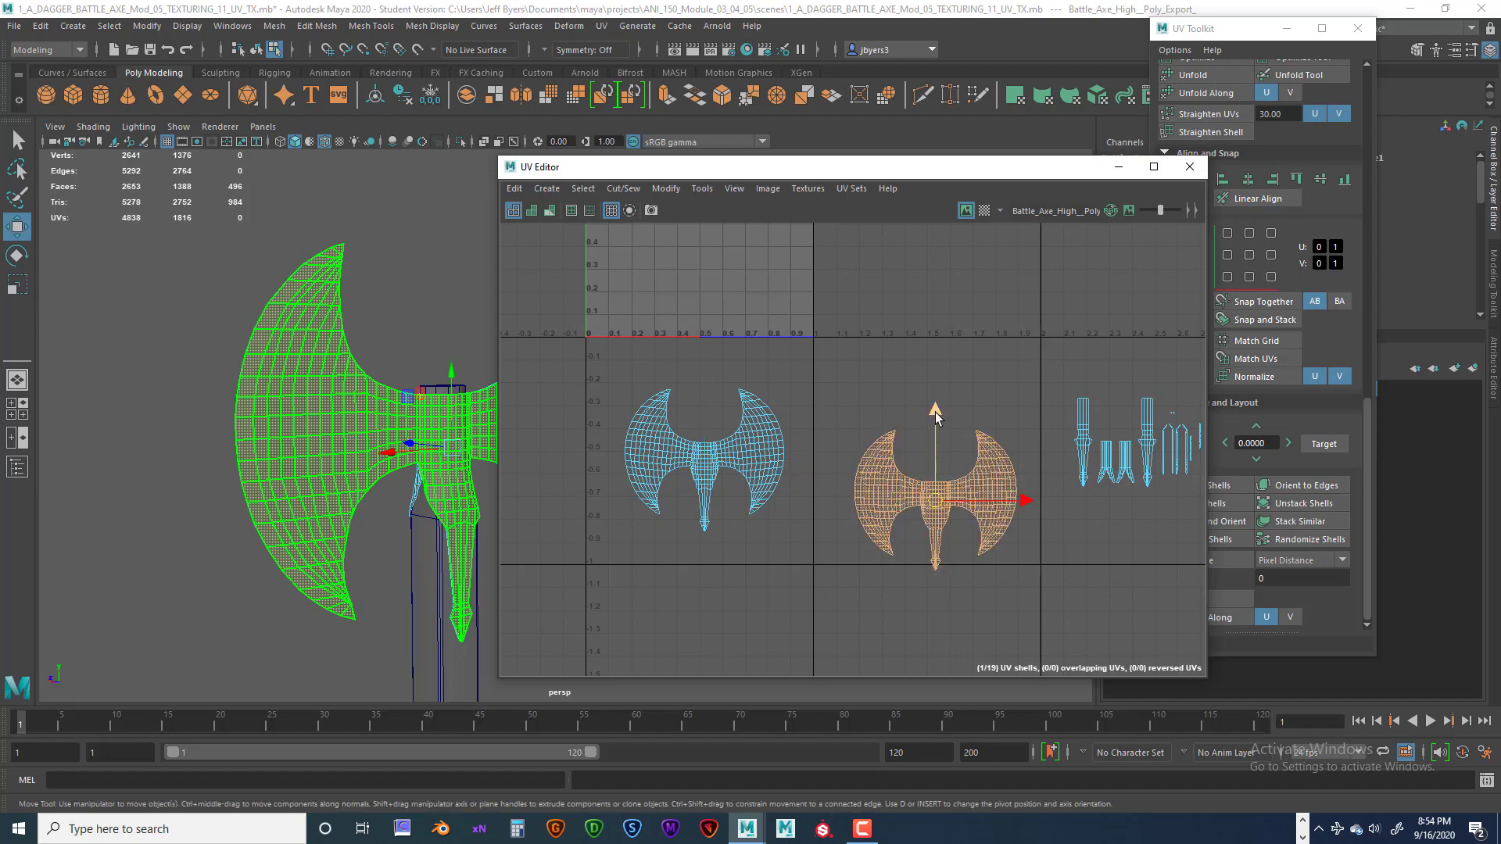
left_click(935, 411)
- Select the edge loop just inside the cutting edge of the left axe head shell's right blade, tip to tip, and cut the UVs along it
scroll(766, 504, "up", 2)
scroll(767, 504, "up", 4)
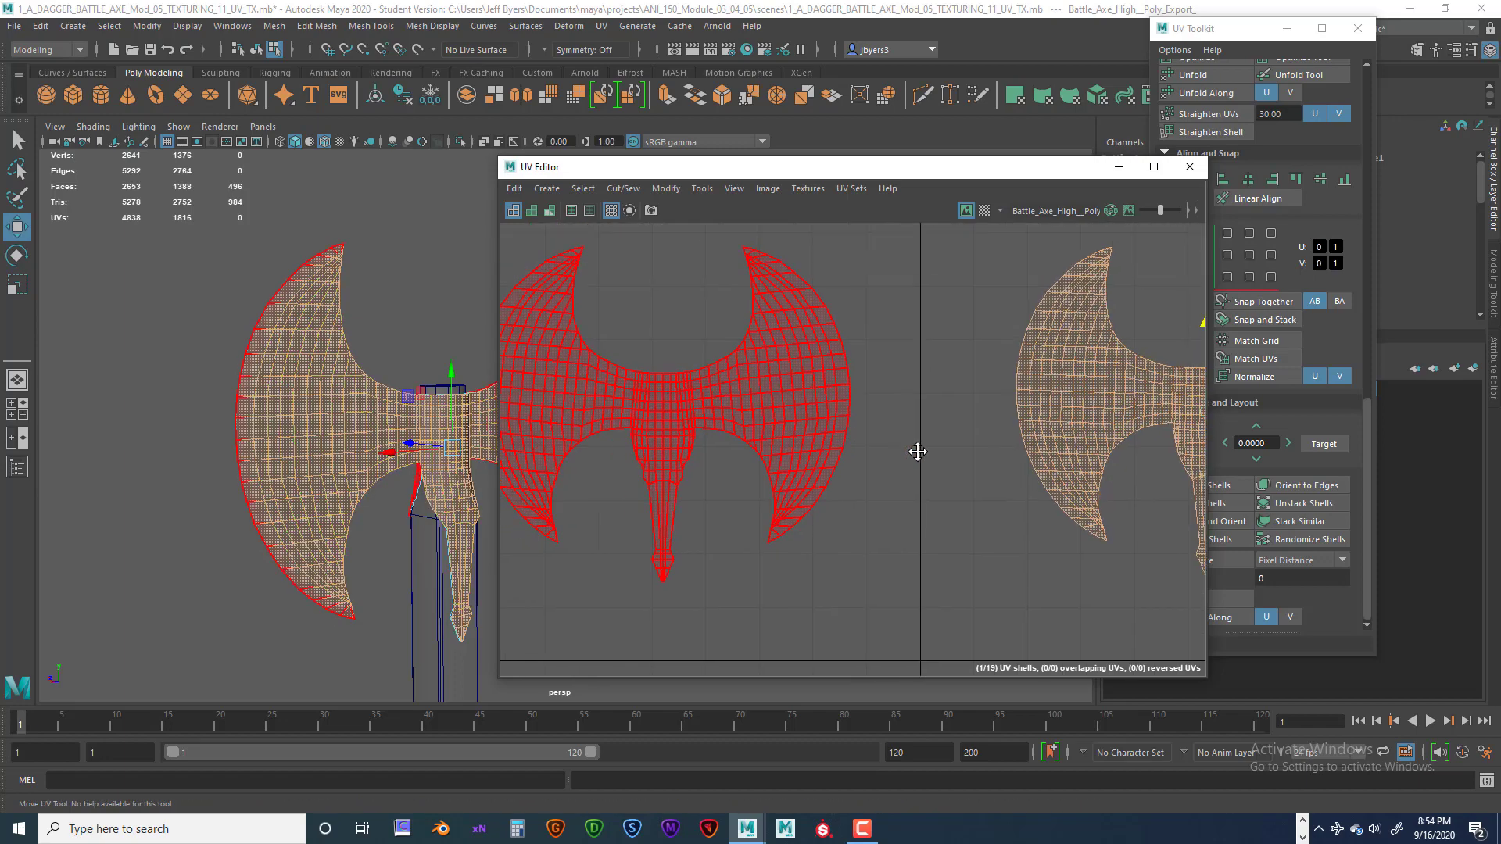
middle_click_drag(918, 435, 899, 479, "alt")
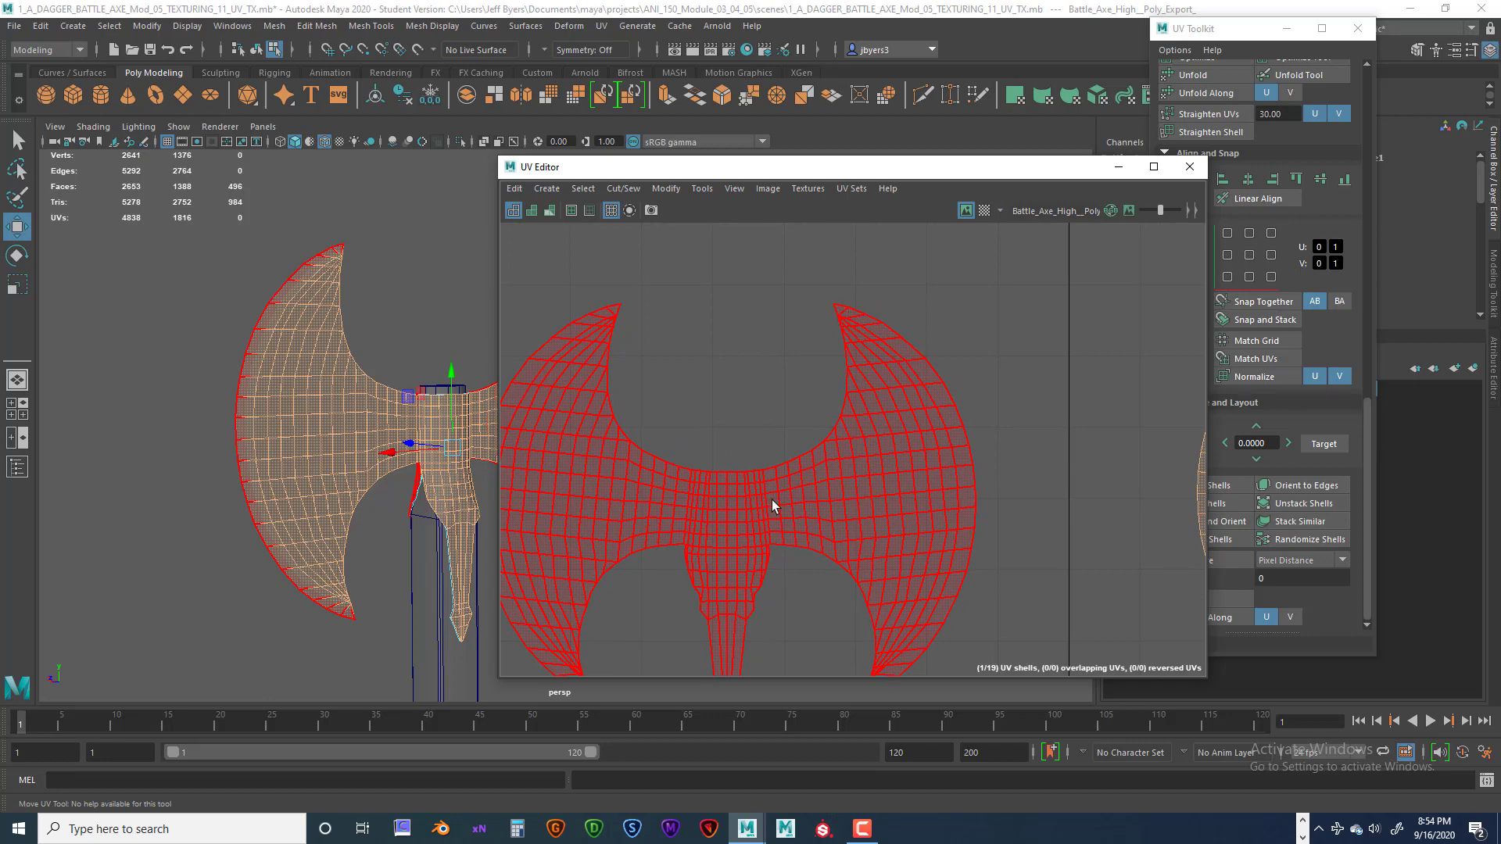
scroll(788, 509, "up", 3)
scroll(794, 379, "up", 2)
middle_click_drag(794, 378, 832, 462, "alt")
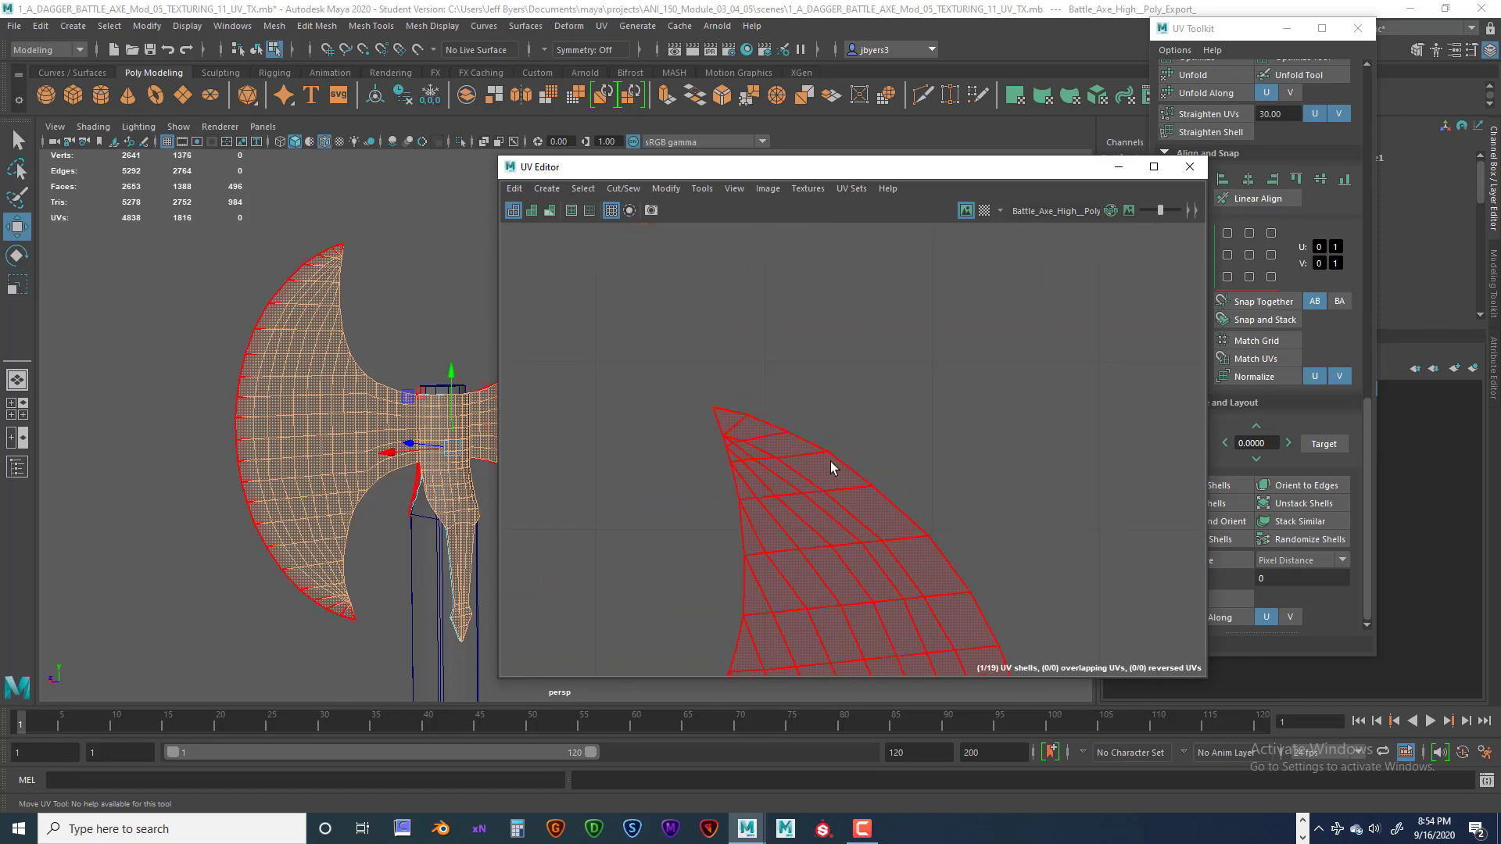
right_click(829, 464)
right_click_drag(829, 464, 755, 432)
scroll(858, 519, "up", 3)
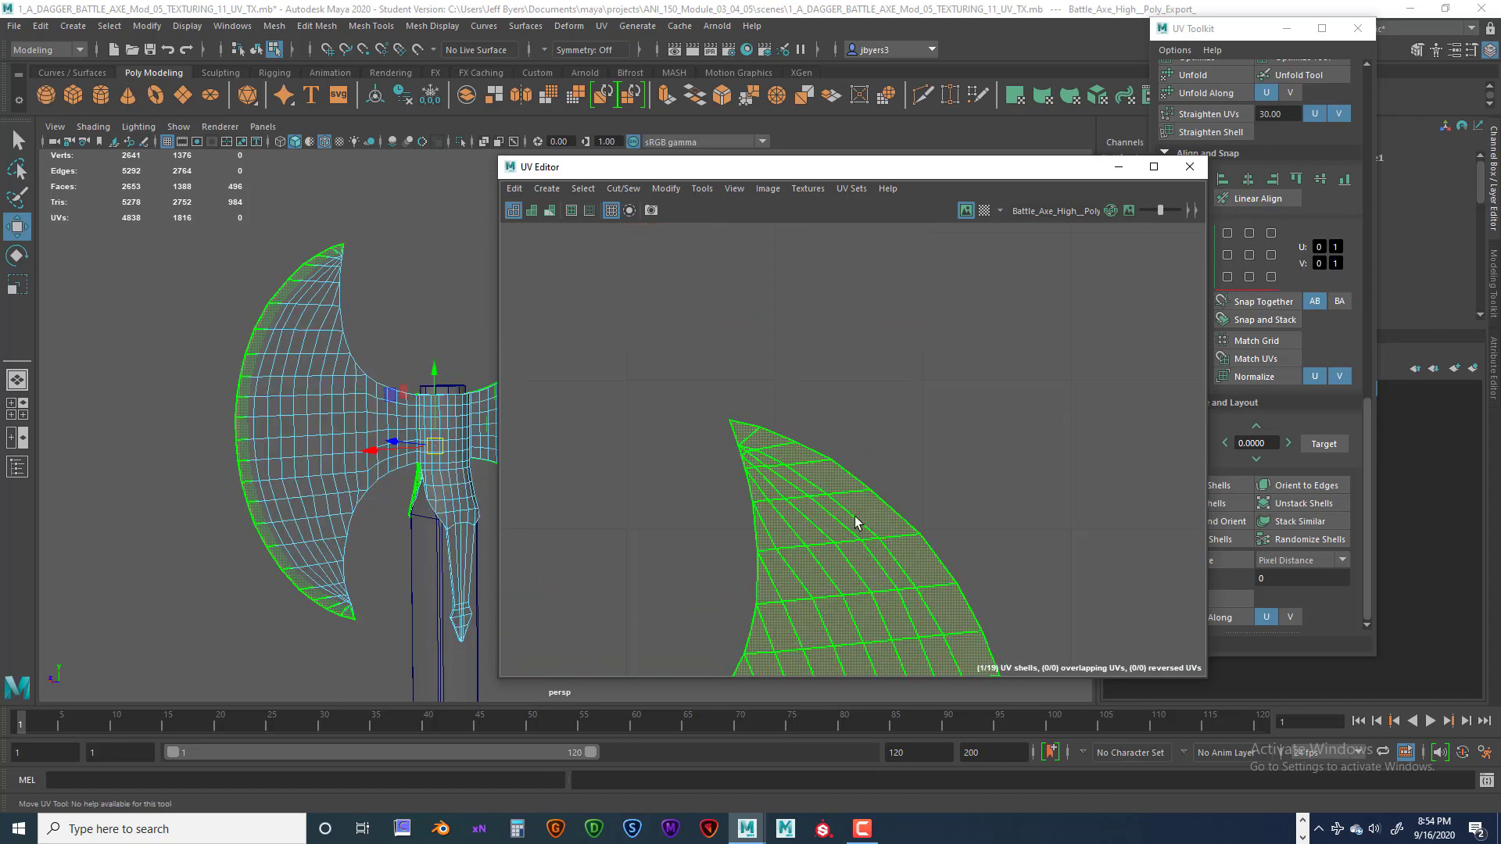
right_click(871, 318)
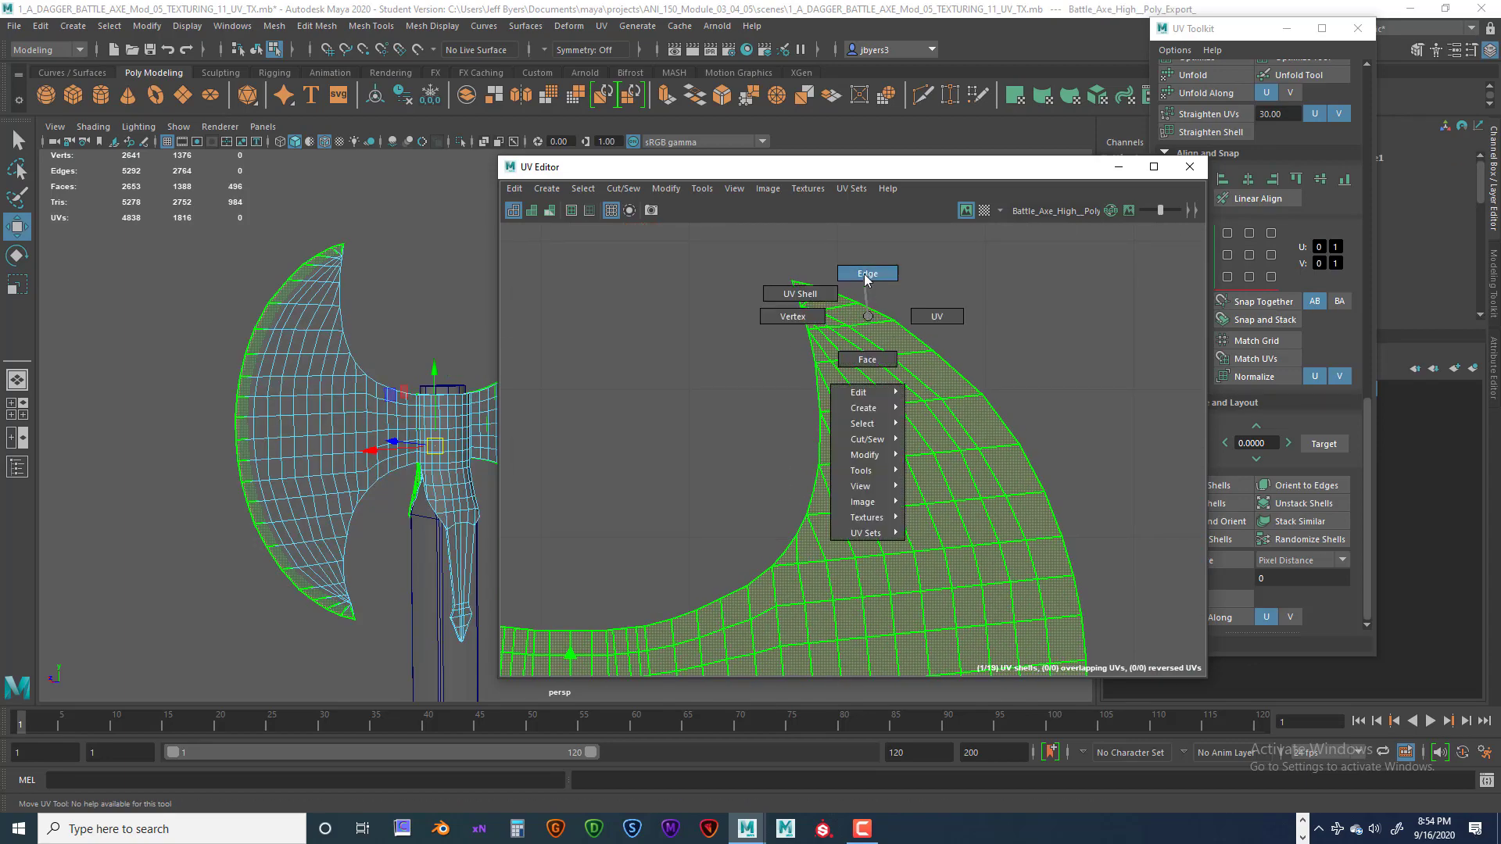
right_click_drag(866, 279, 866, 276)
scroll(830, 325, "up", 6)
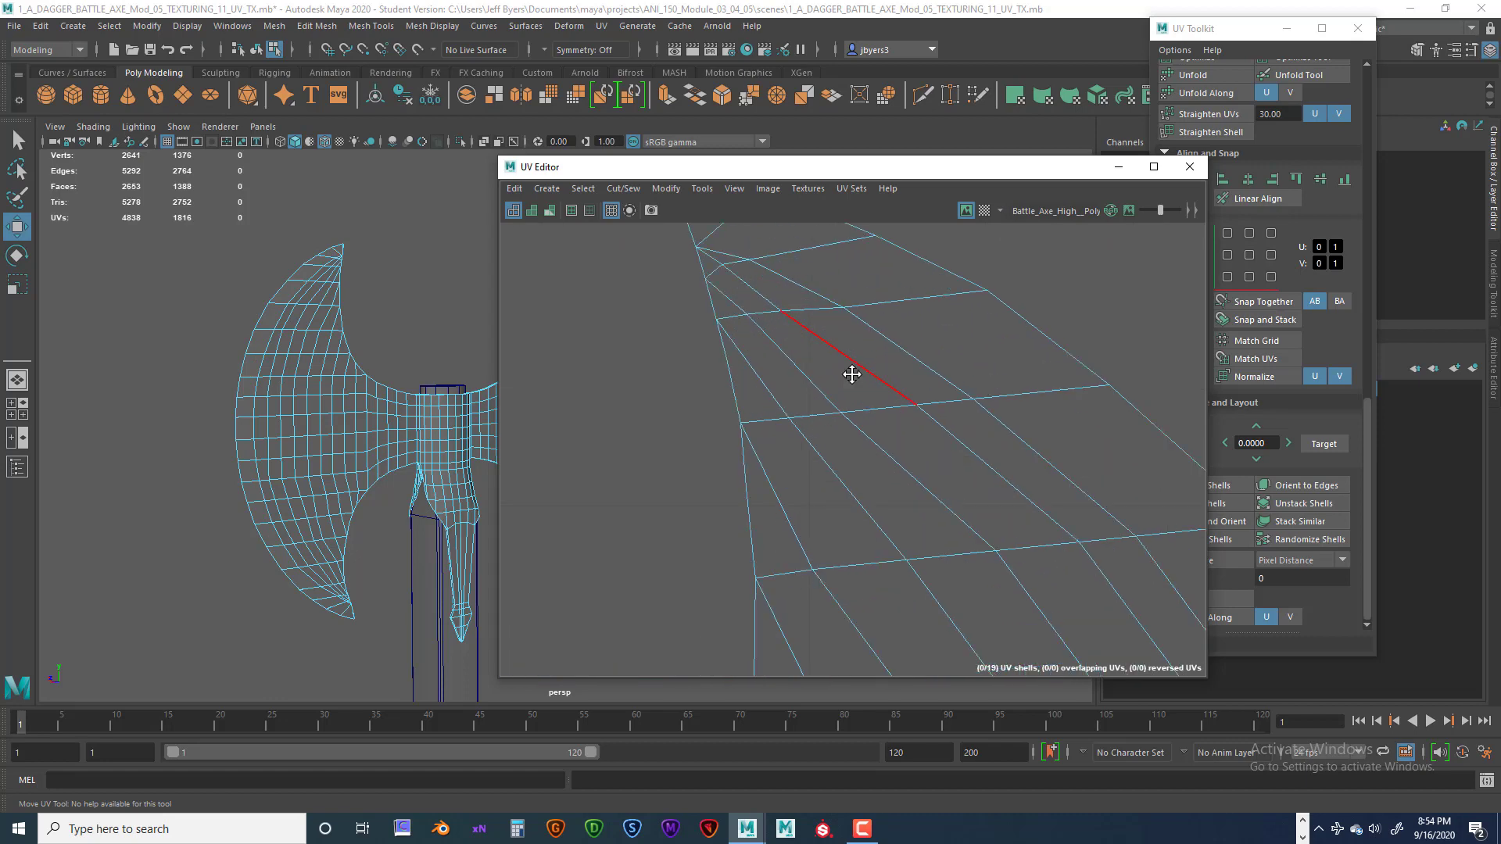
left_click(862, 408)
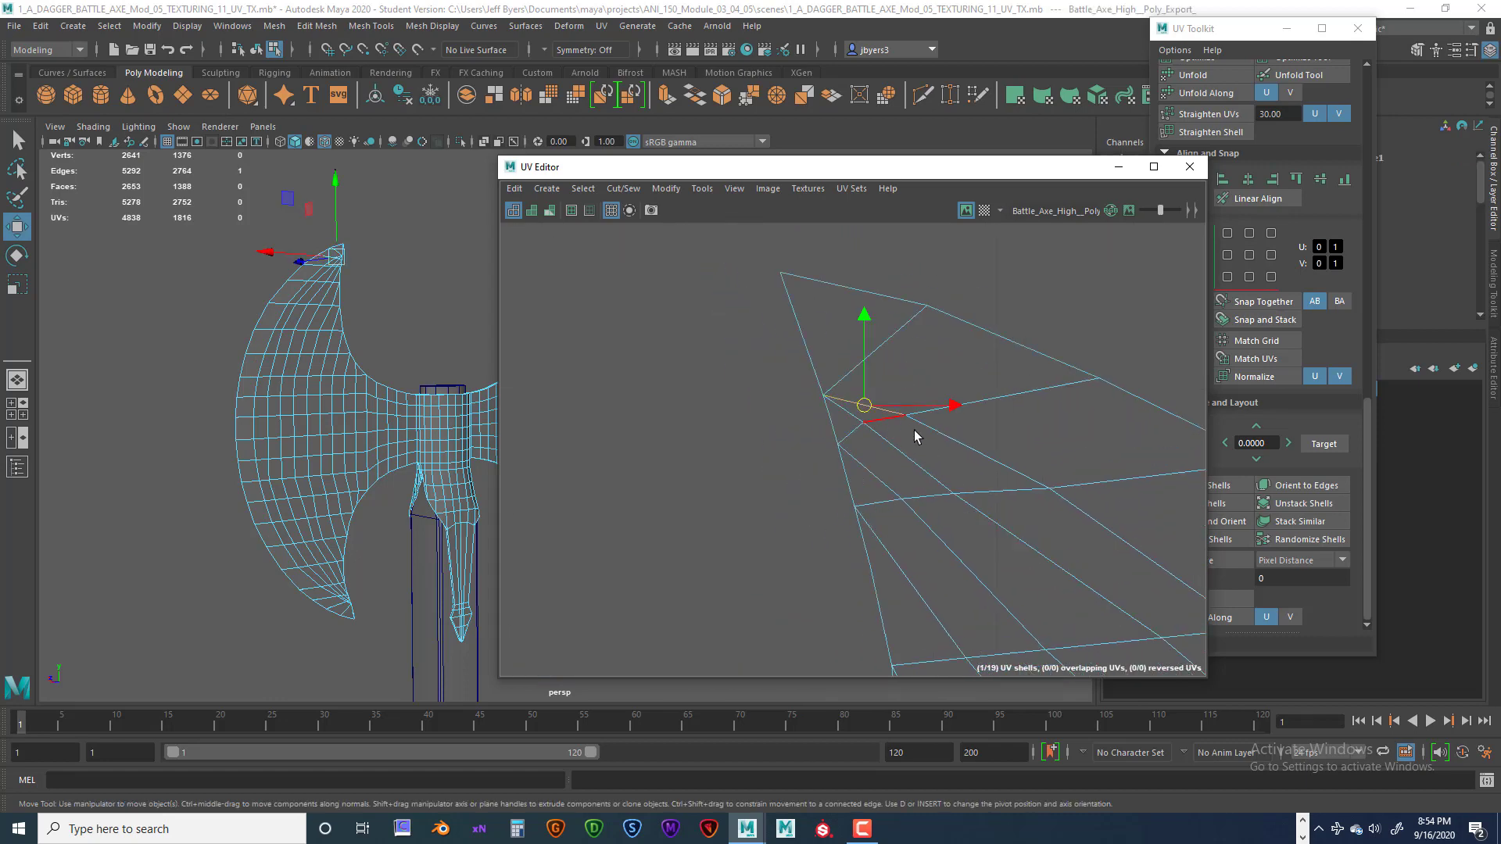
left_click(976, 451, "shift")
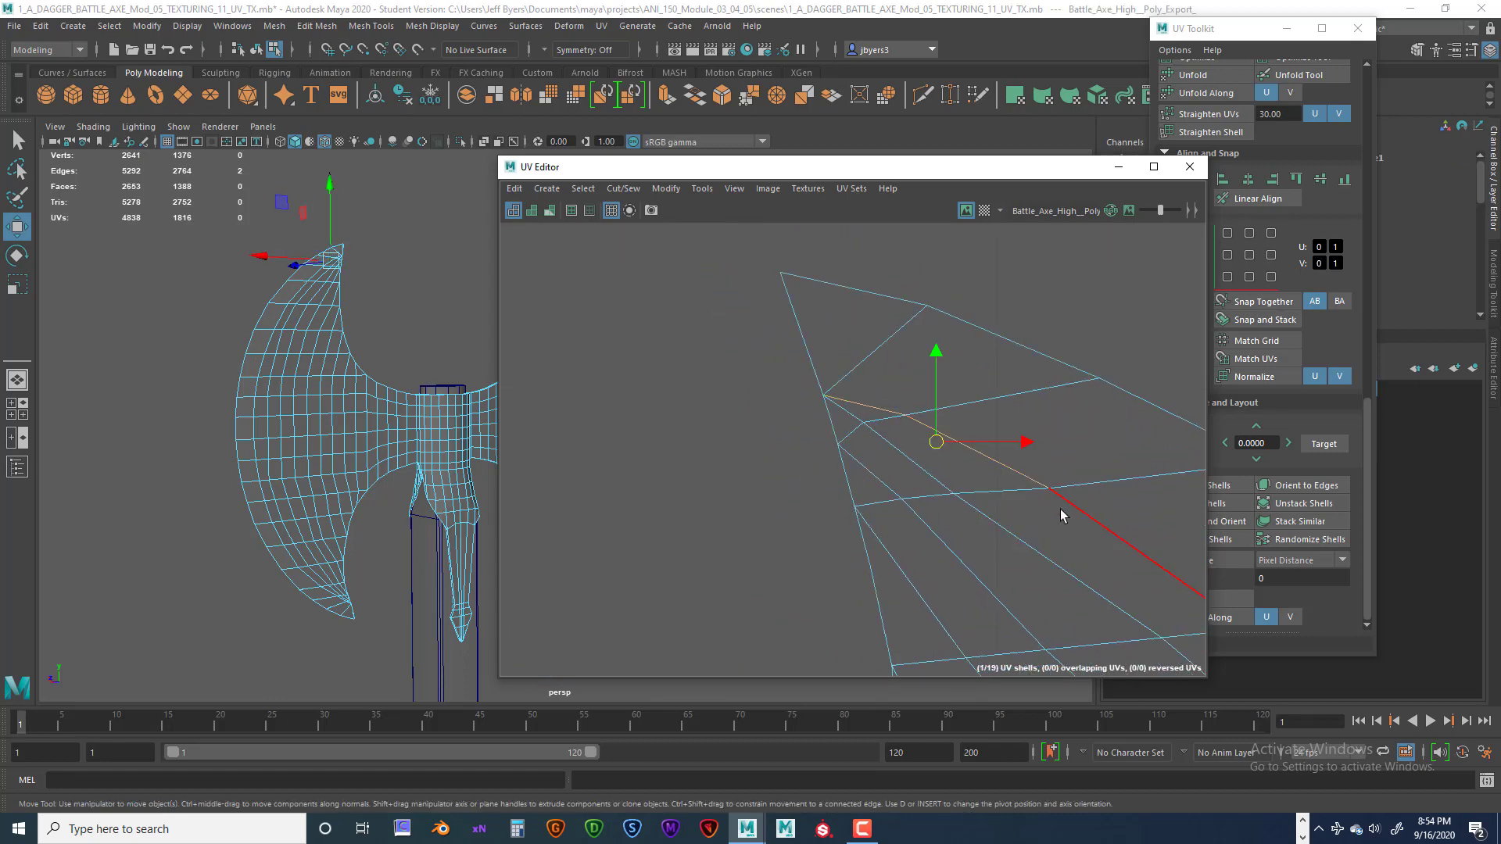
double_click(1082, 514, "shift")
middle_click_drag(1045, 524, 1037, 513, "alt")
scroll(1038, 513, "down", 8)
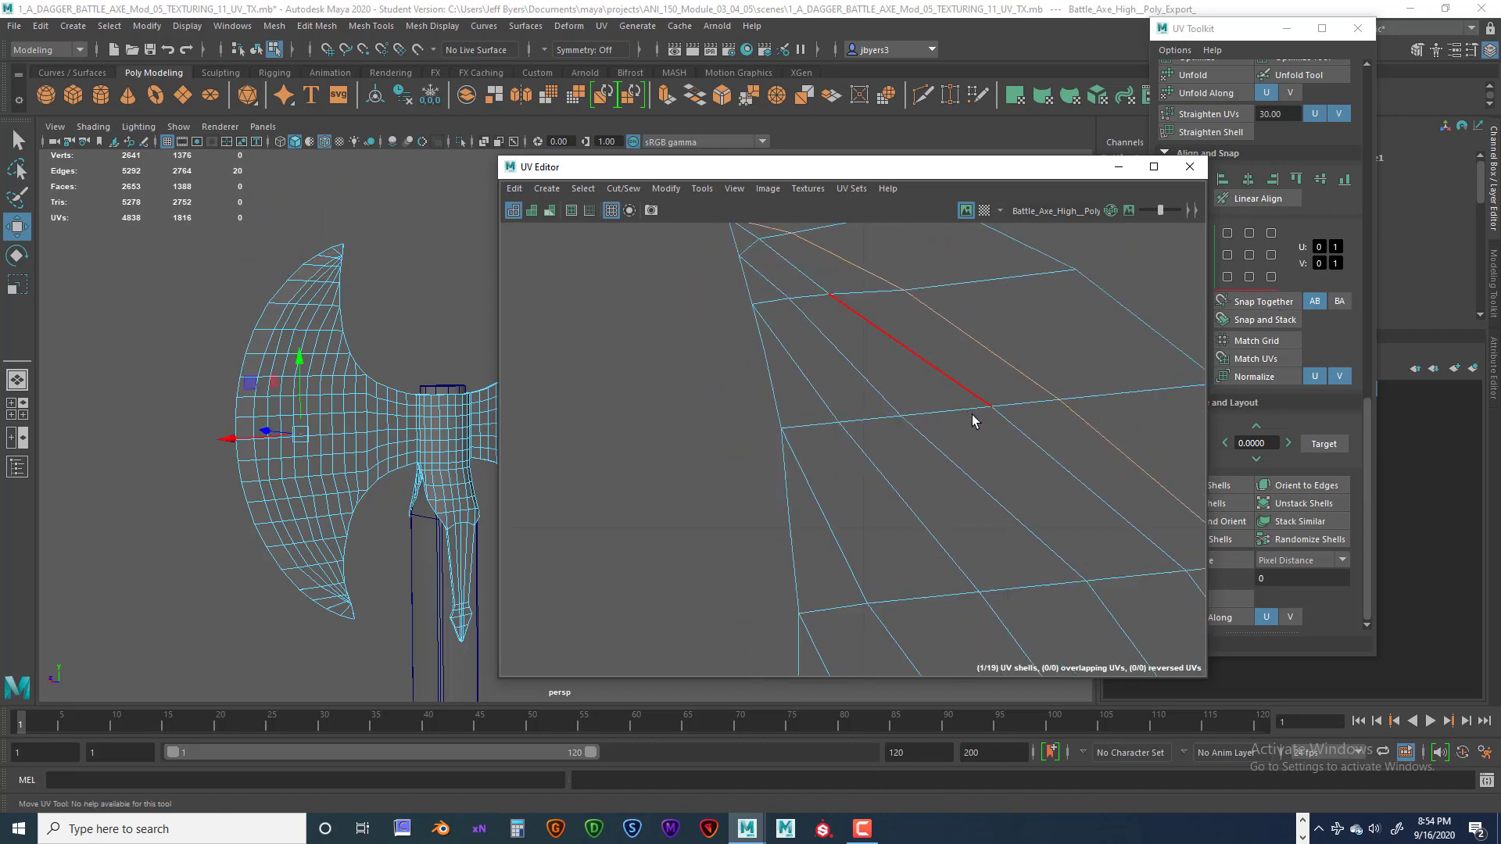
middle_click_drag(938, 370, 950, 250, "alt")
middle_click_drag(899, 484, 952, 258, "alt")
mouse_move(899, 485)
middle_mouse_down("alt")
mouse_move(922, 382)
mouse_move(970, 305)
middle_mouse_up("alt")
scroll(928, 411, "up", 2)
middle_click_drag(886, 453, 1011, 383, "alt")
scroll(1012, 383, "up", 4)
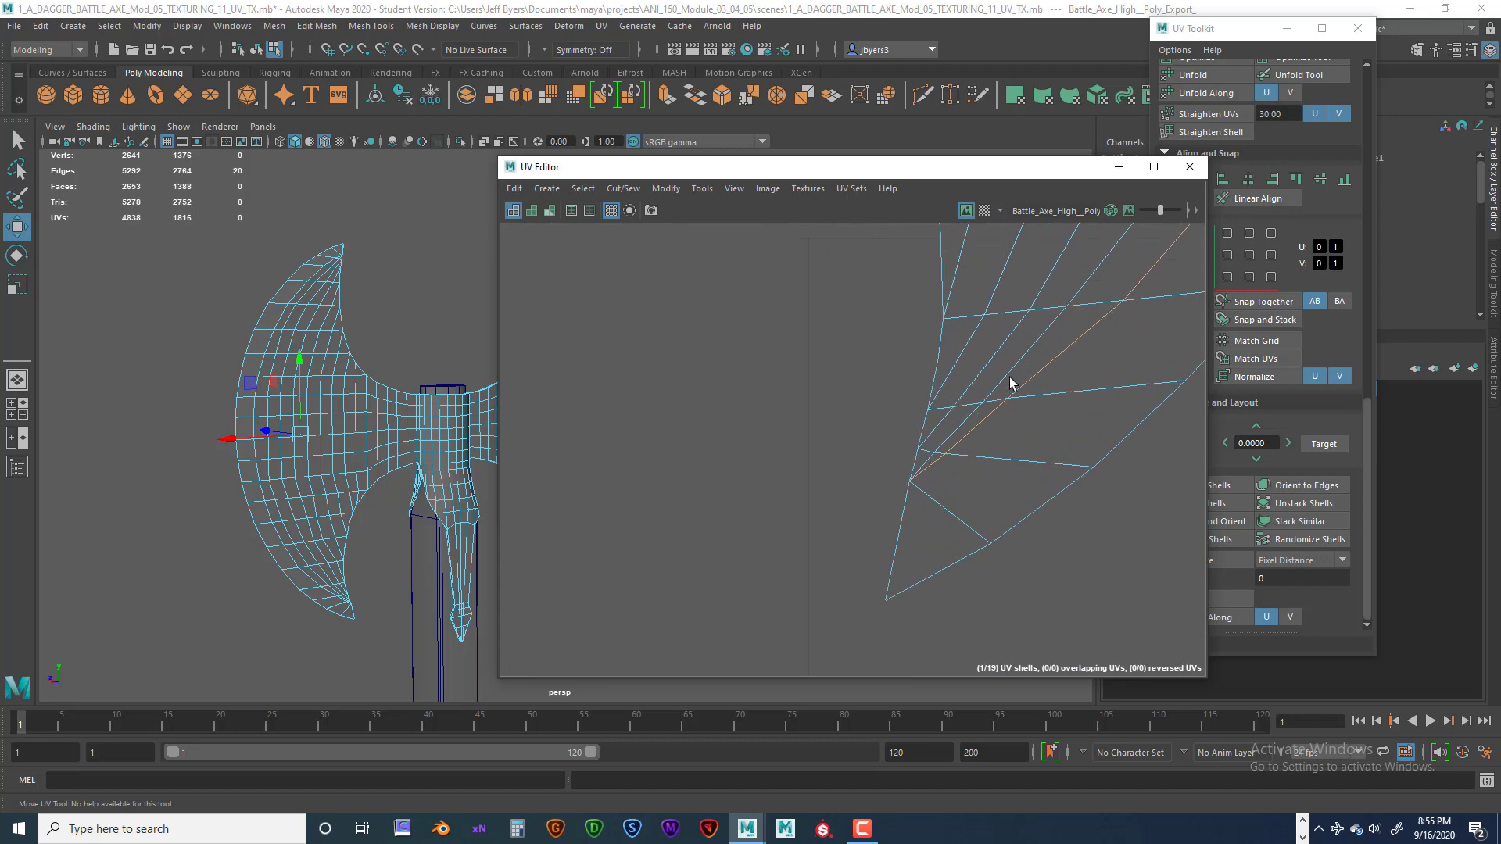
scroll(1010, 382, "down", 8)
middle_click_drag(987, 441, 975, 704, "alt")
scroll(975, 432, "down", 7)
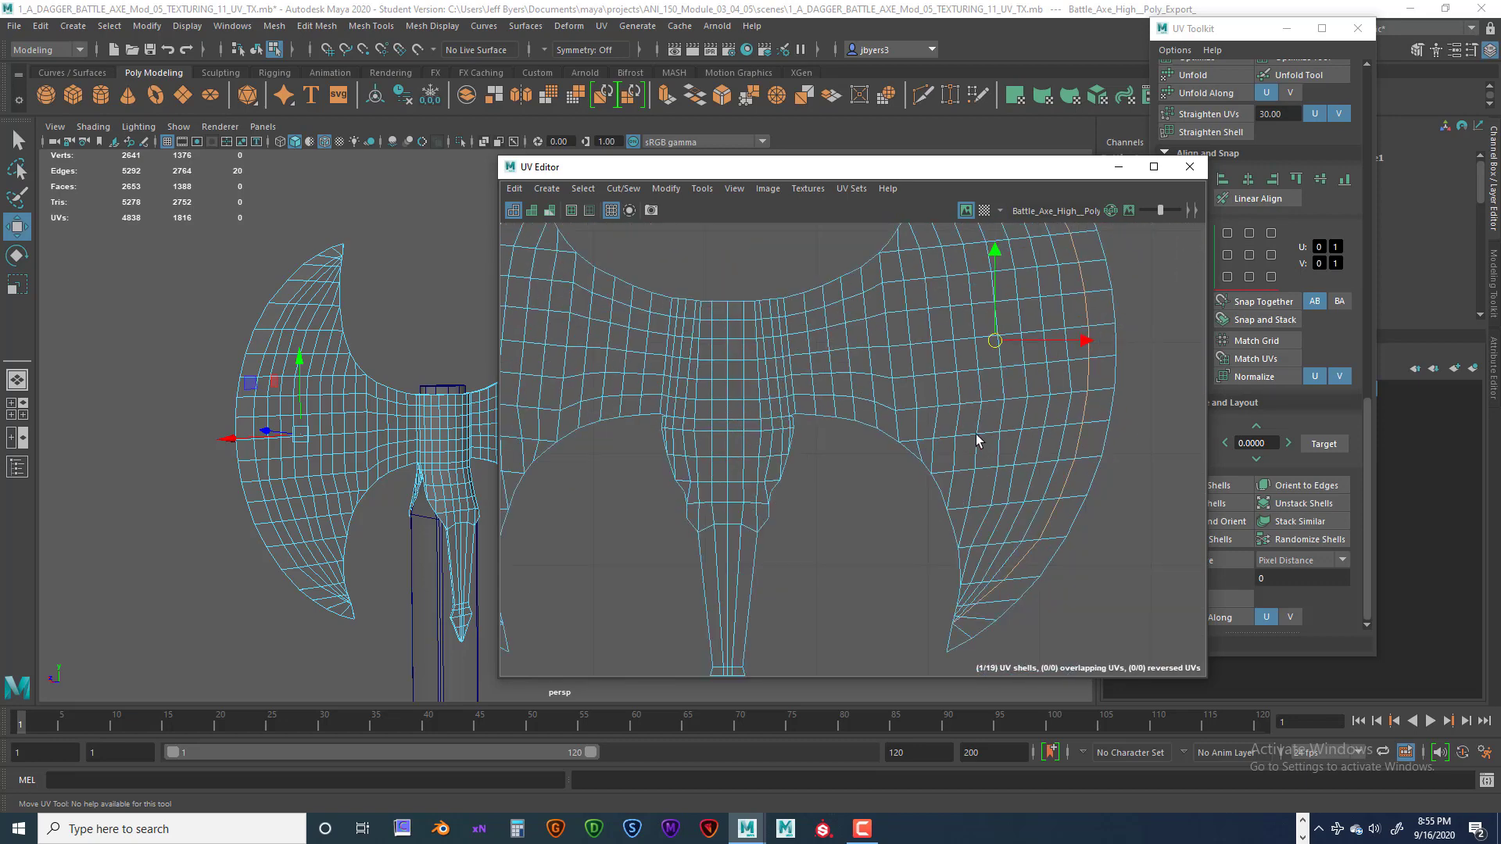
middle_click_drag(914, 437, 958, 568, "alt")
middle_click_drag(942, 513, 921, 529, "alt")
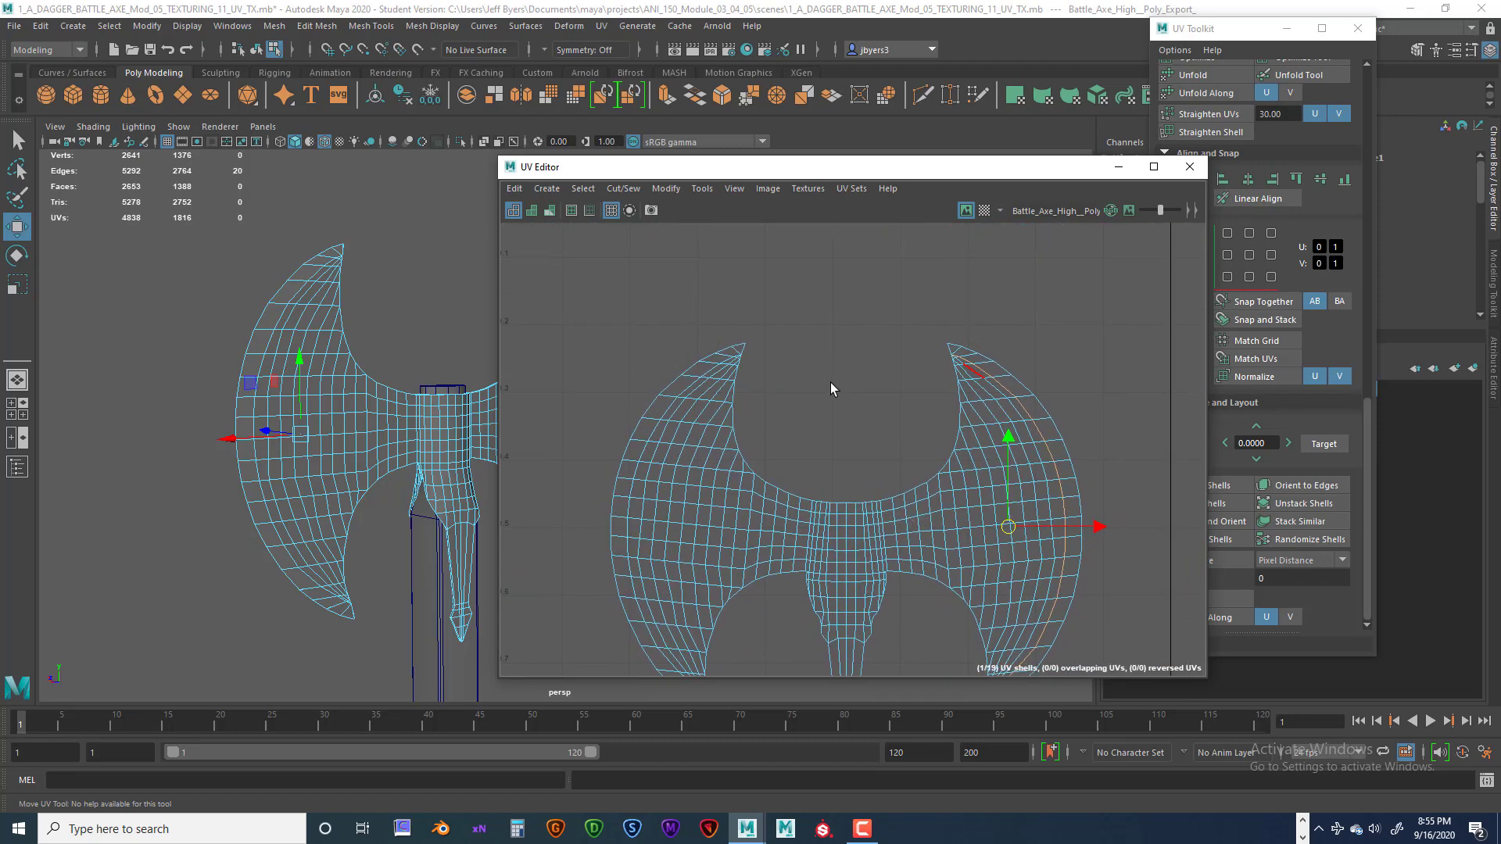
left_click(618, 196)
left_click(654, 283)
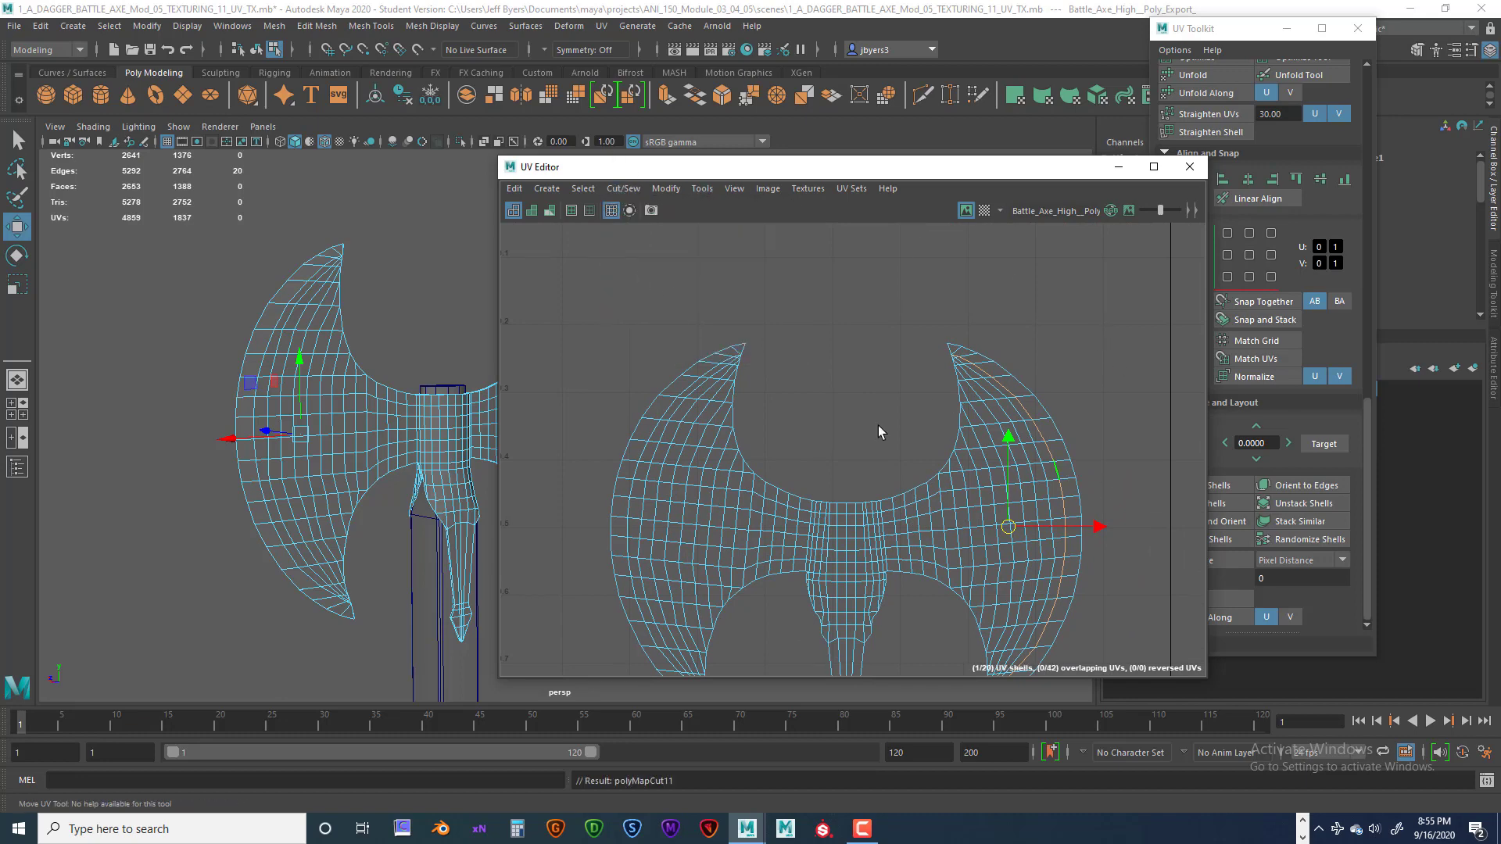
- Select the matching edge loop along the left axe head shell's left blade and cut the UVs along it
scroll(748, 378, "up", 10)
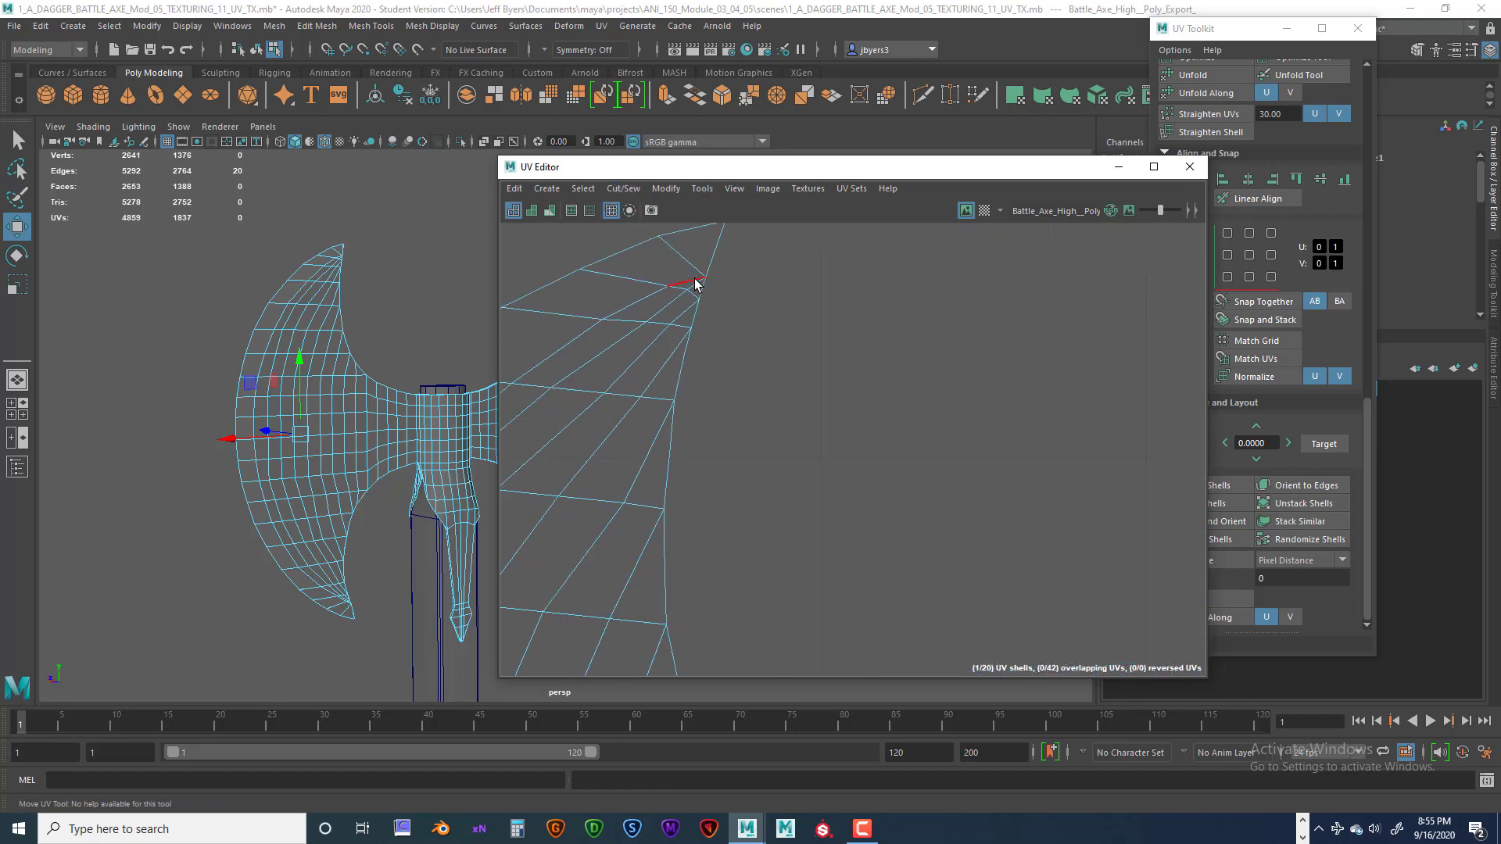
left_click(669, 288)
double_click(646, 300)
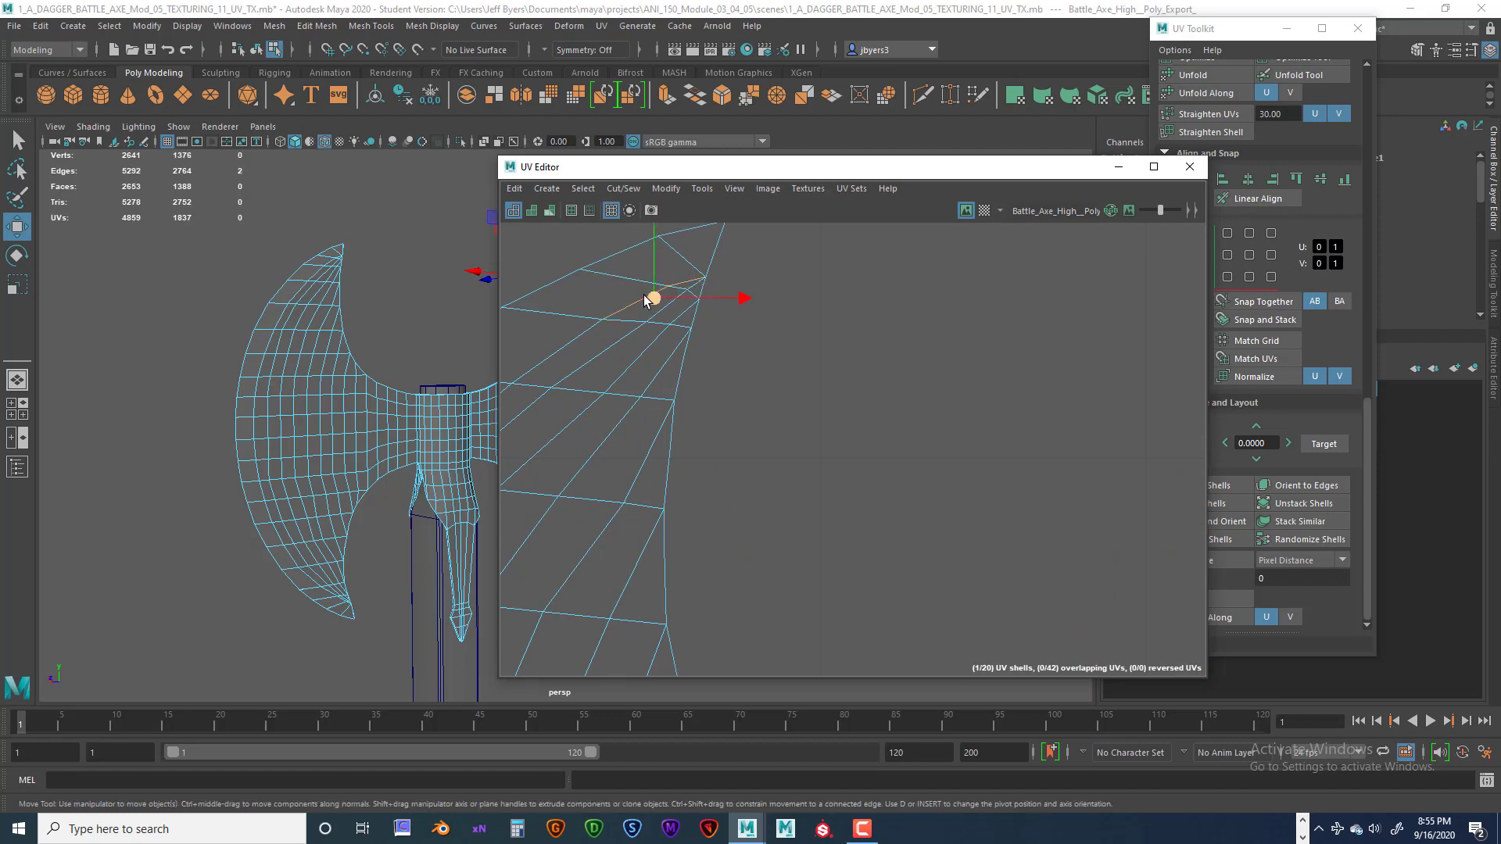
scroll(696, 385, "down", 10)
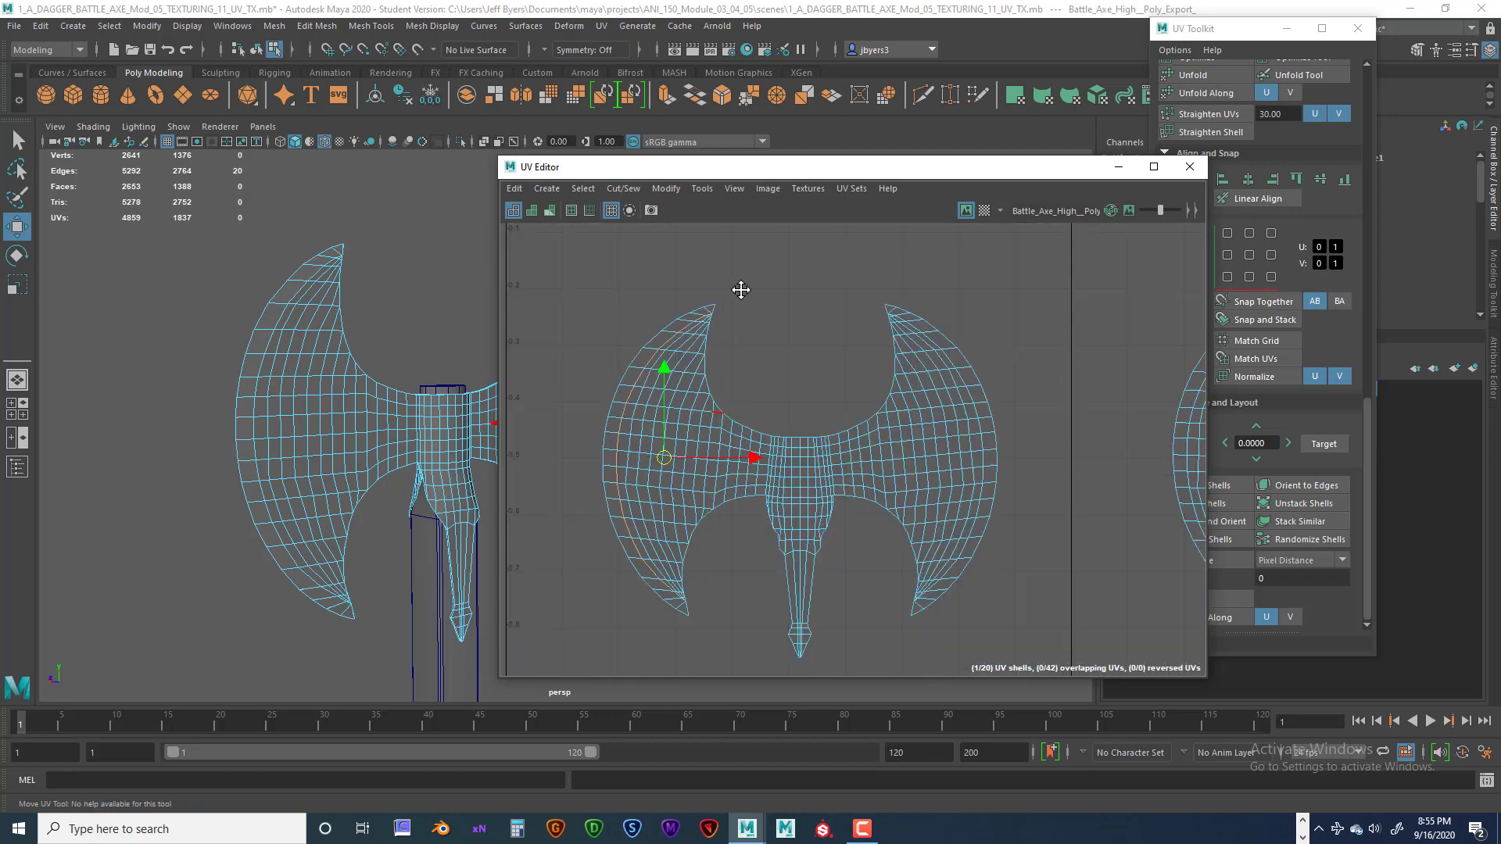
scroll(813, 397, "up", 6)
scroll(717, 305, "up", 5)
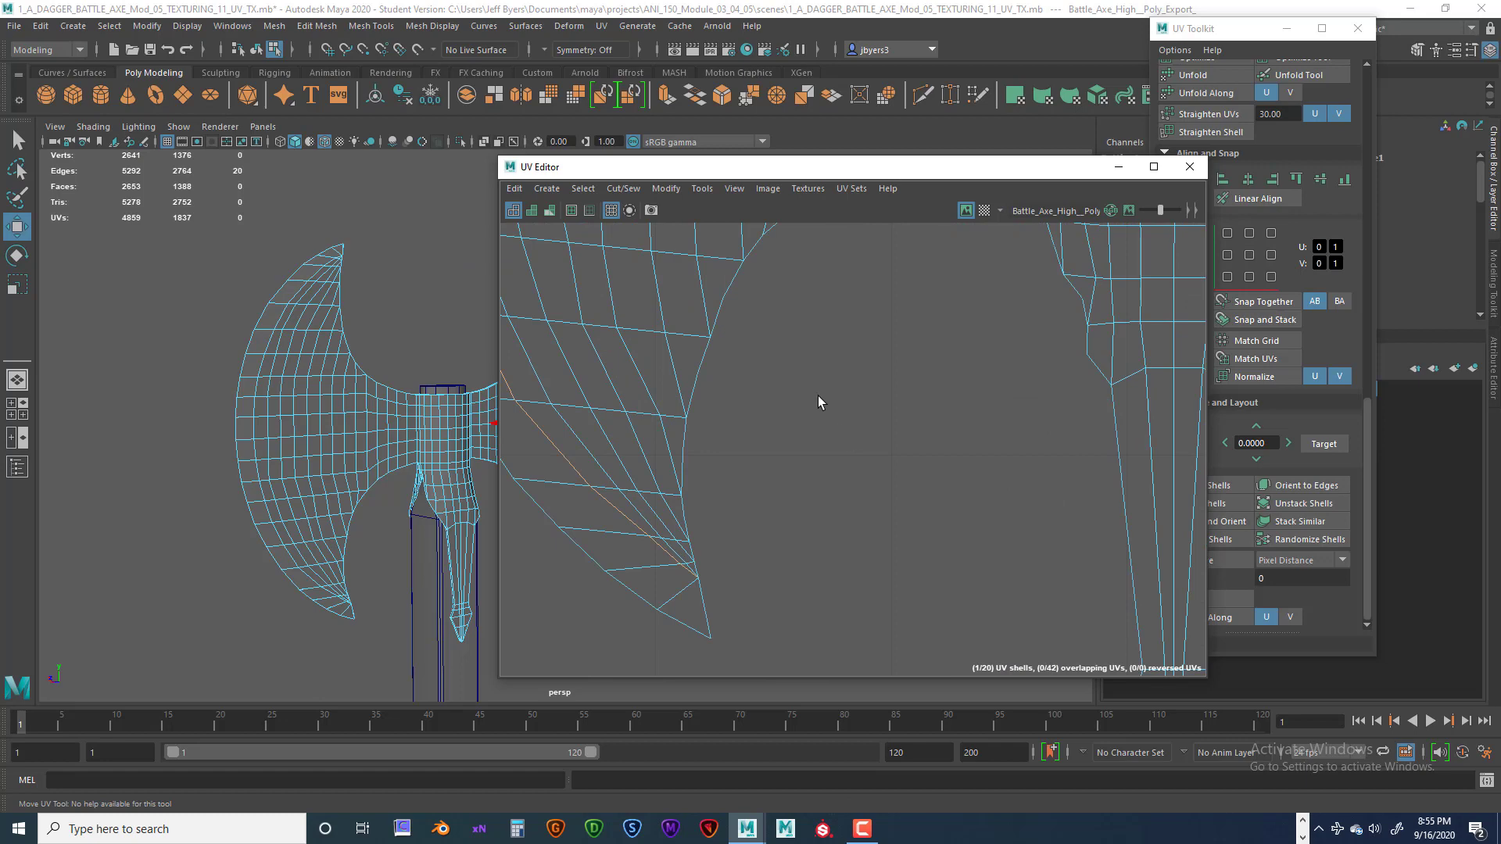
scroll(818, 396, "down", 8)
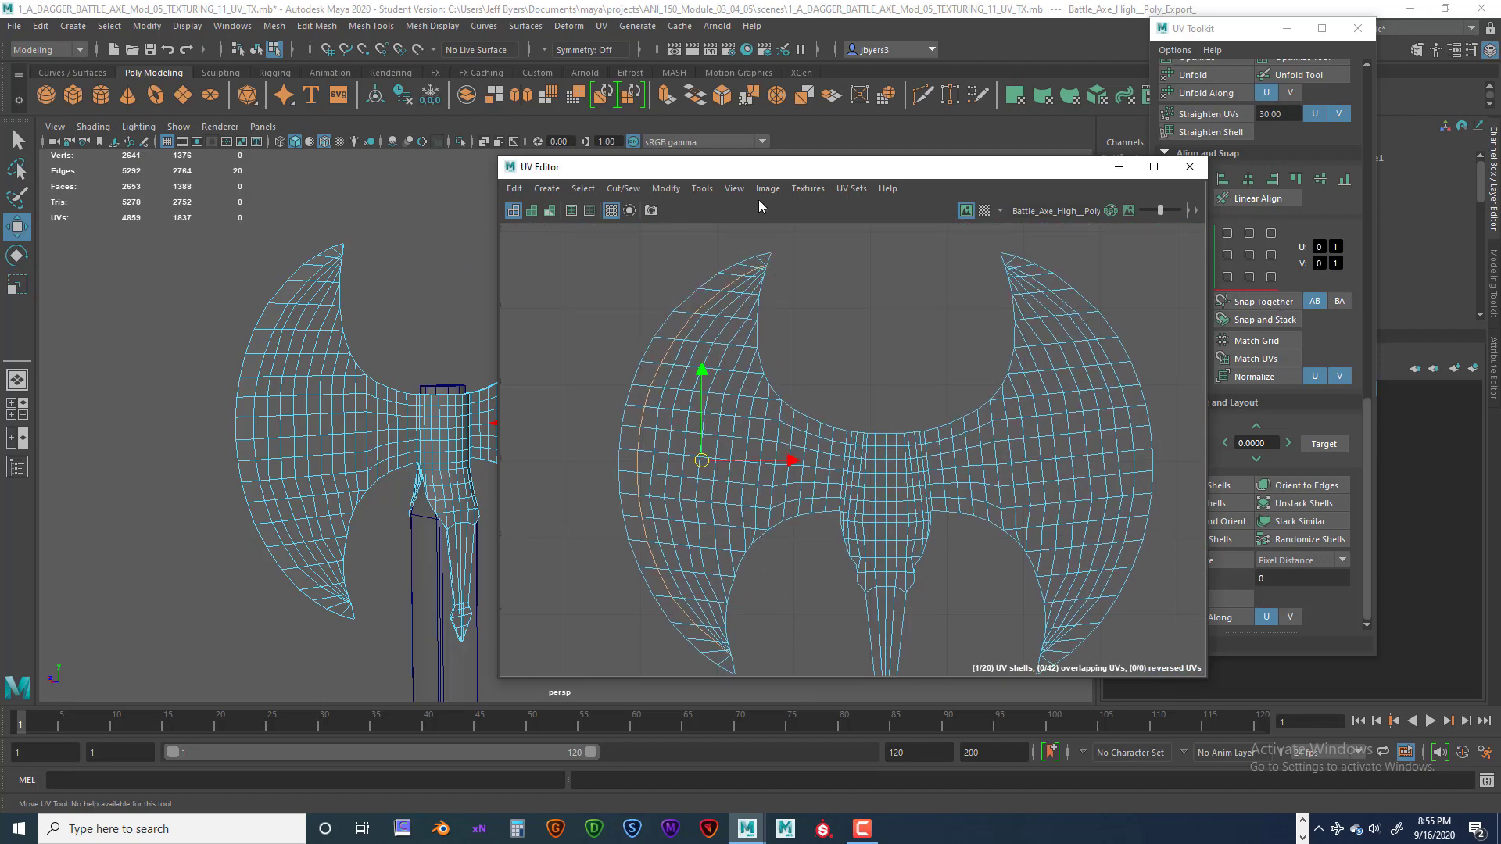
left_click(622, 189)
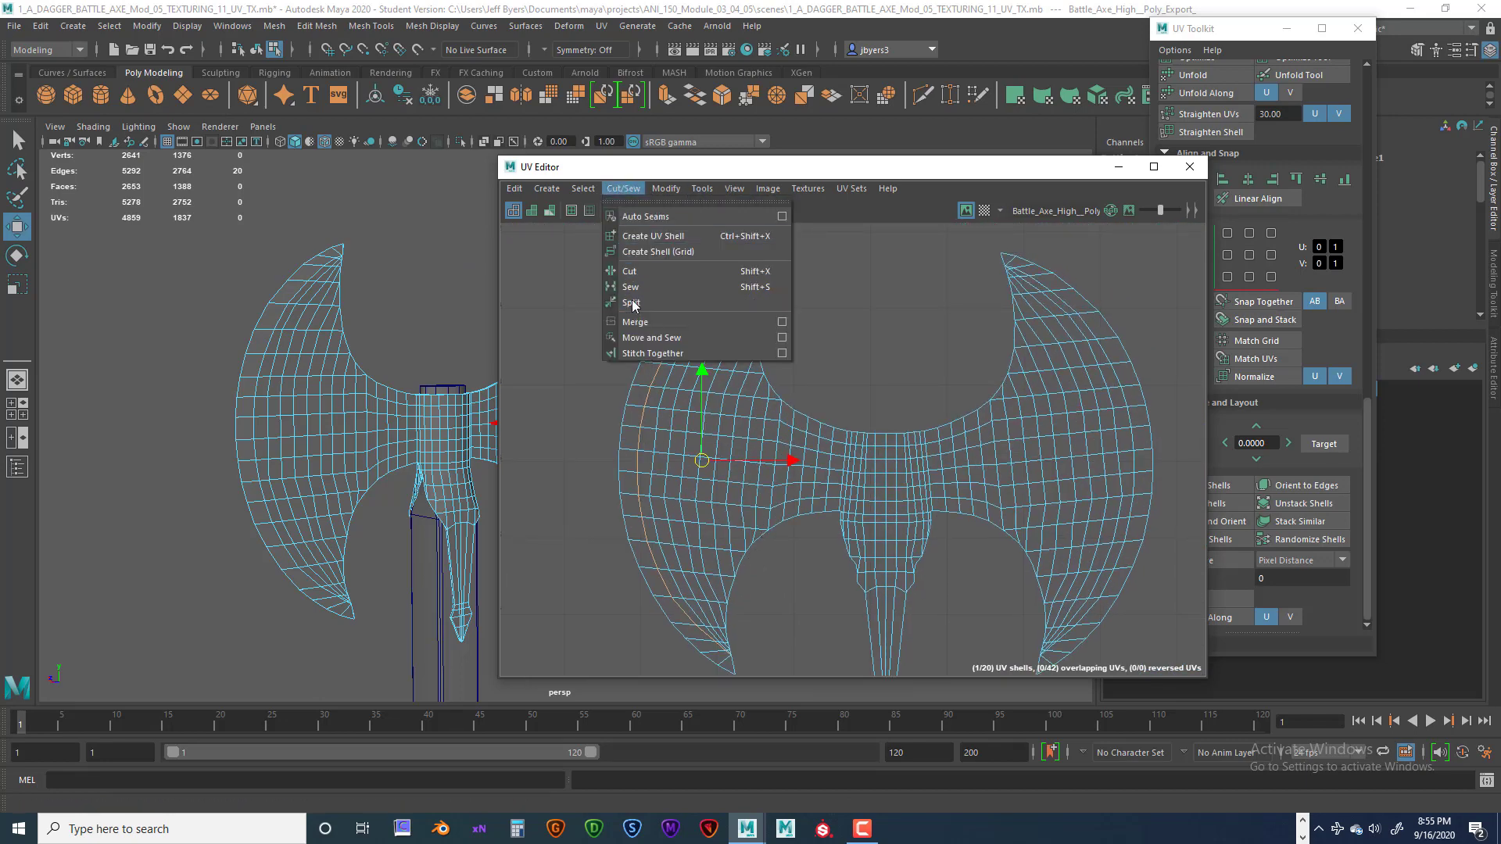
left_click(635, 272)
- Select the edge loop inside the cutting edge of the right axe head shell's right blade and cut the UVs there
scroll(1035, 483, "down", 3)
middle_click_drag(763, 436, 673, 425, "alt")
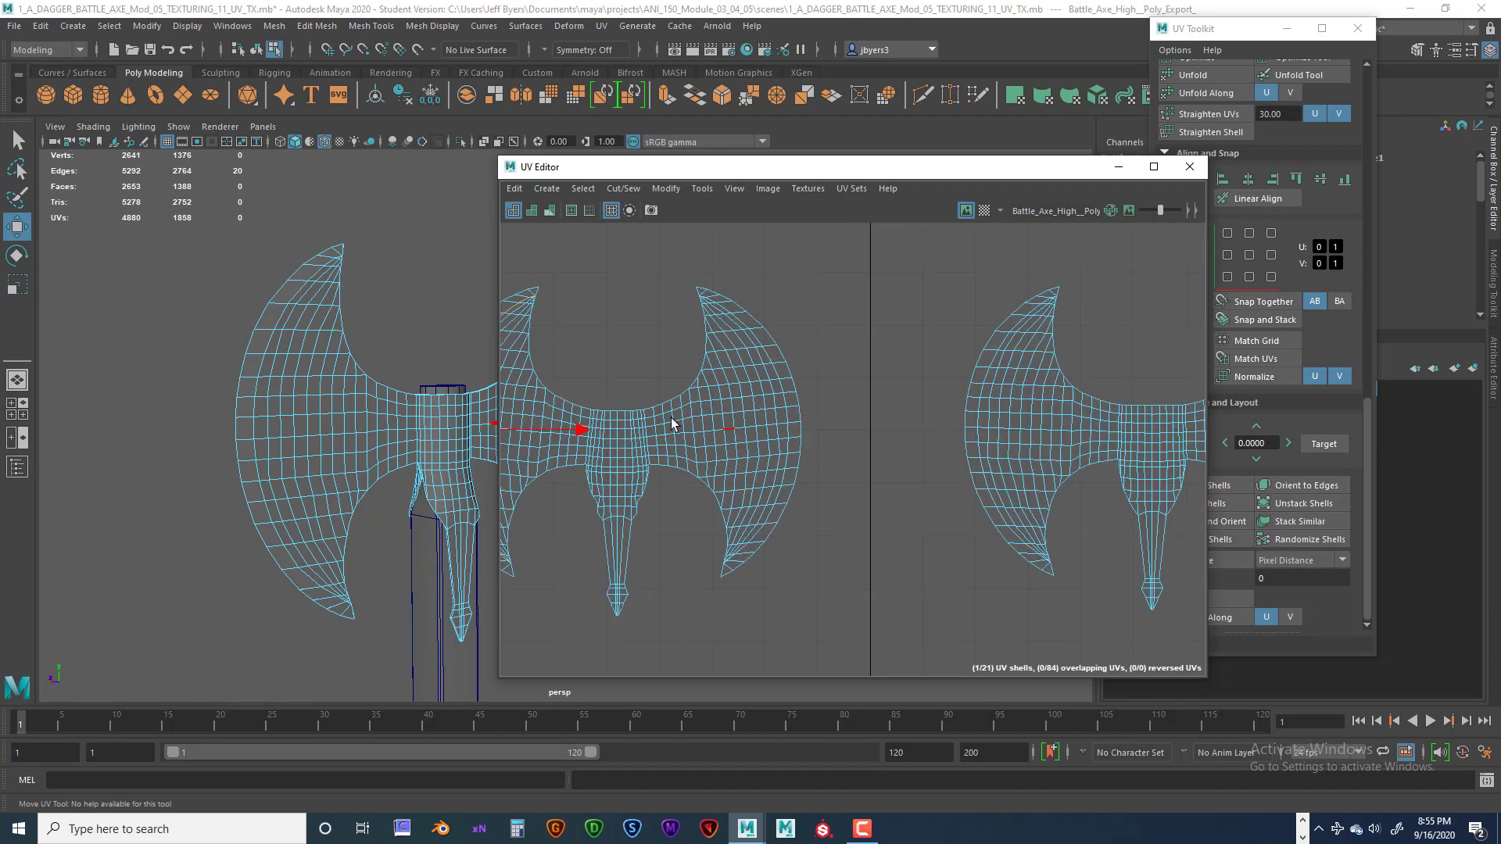
scroll(860, 454, "down", 1)
middle_click_drag(860, 459, 771, 463, "alt")
scroll(774, 463, "up", 5)
middle_click_drag(887, 435, 796, 610, "alt")
scroll(747, 494, "up", 6)
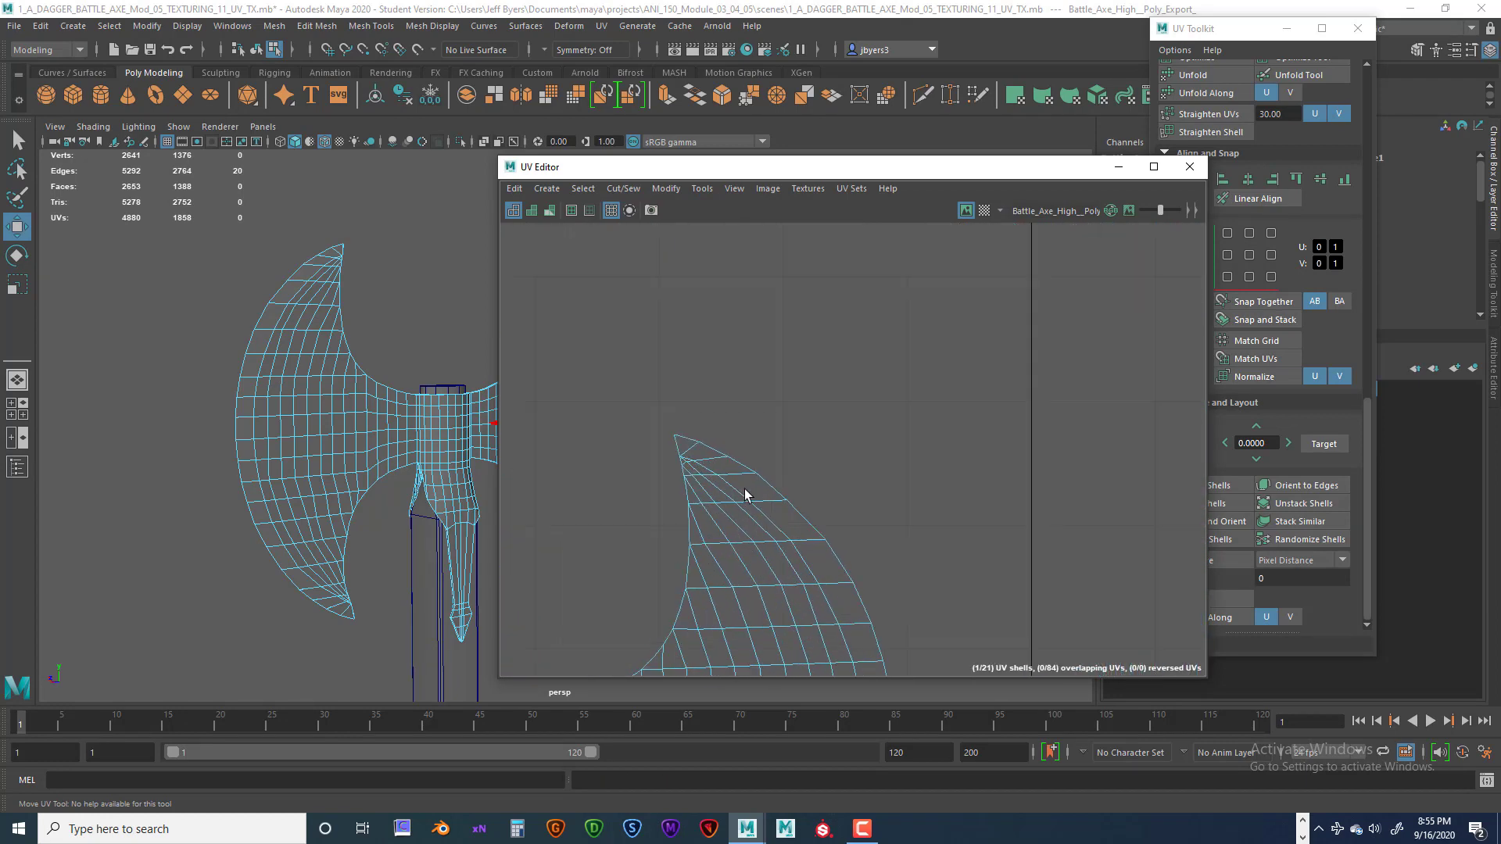
middle_click_drag(747, 497, 902, 504, "alt")
scroll(858, 478, "up", 3)
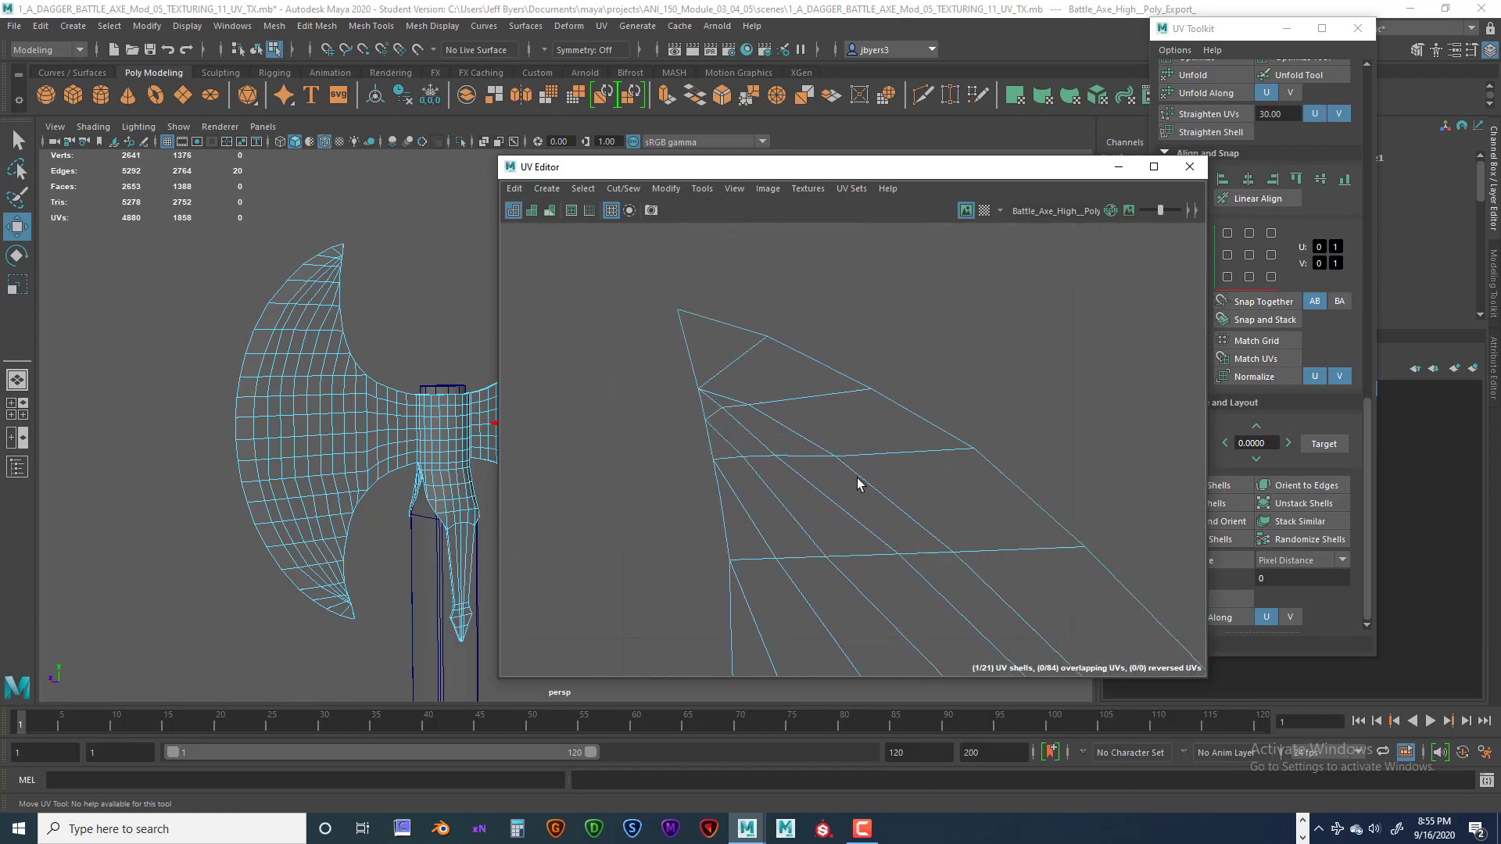
left_click(724, 402)
scroll(959, 551, "down", 8)
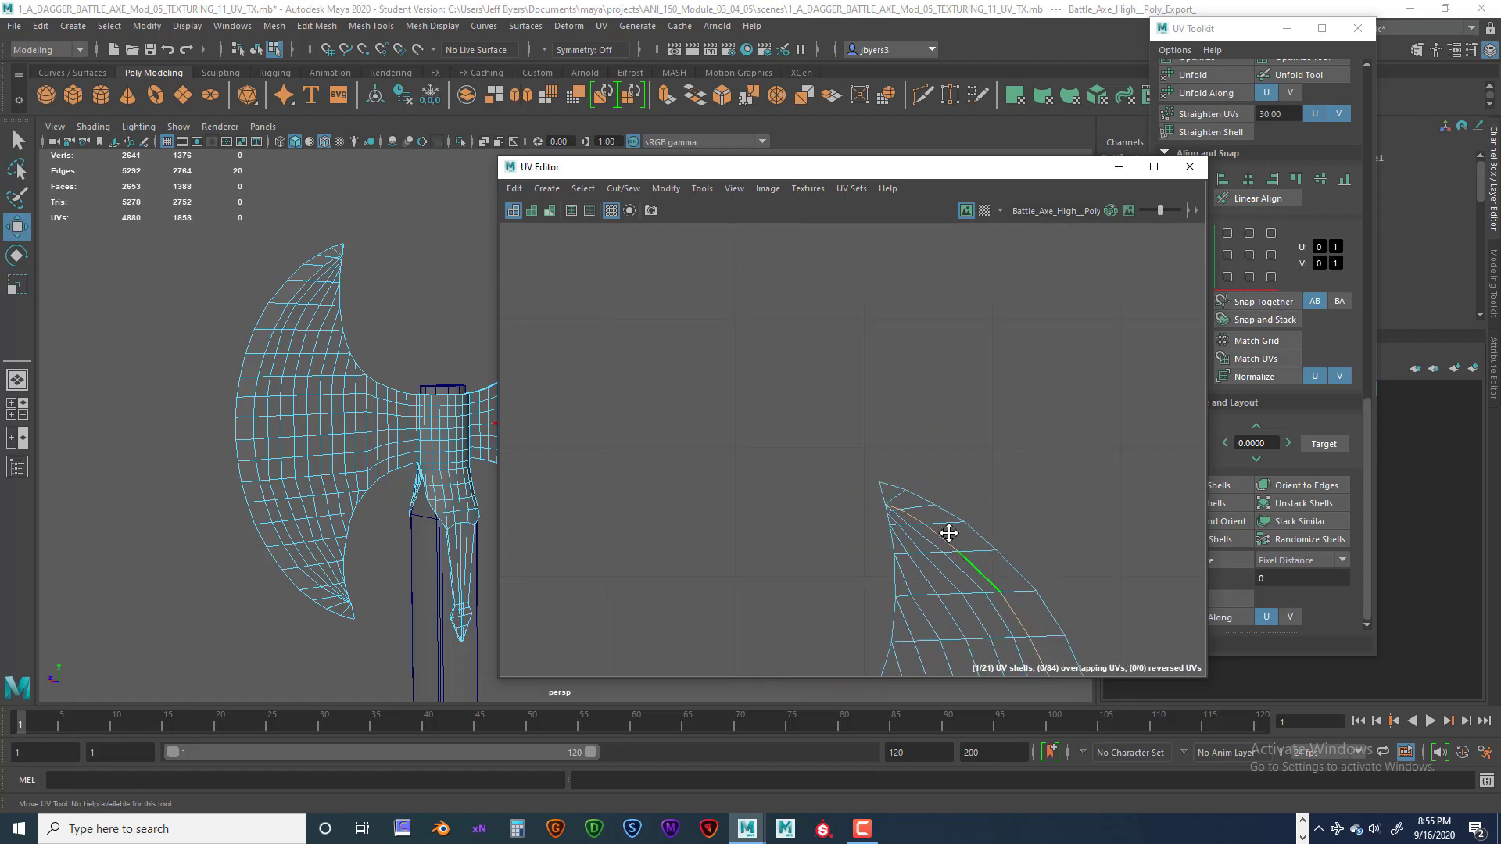
middle_click_drag(948, 532, 901, 226, "alt")
middle_click_drag(890, 362, 839, 226, "alt")
scroll(861, 385, "down", 3)
middle_click_drag(861, 385, 846, 436, "alt")
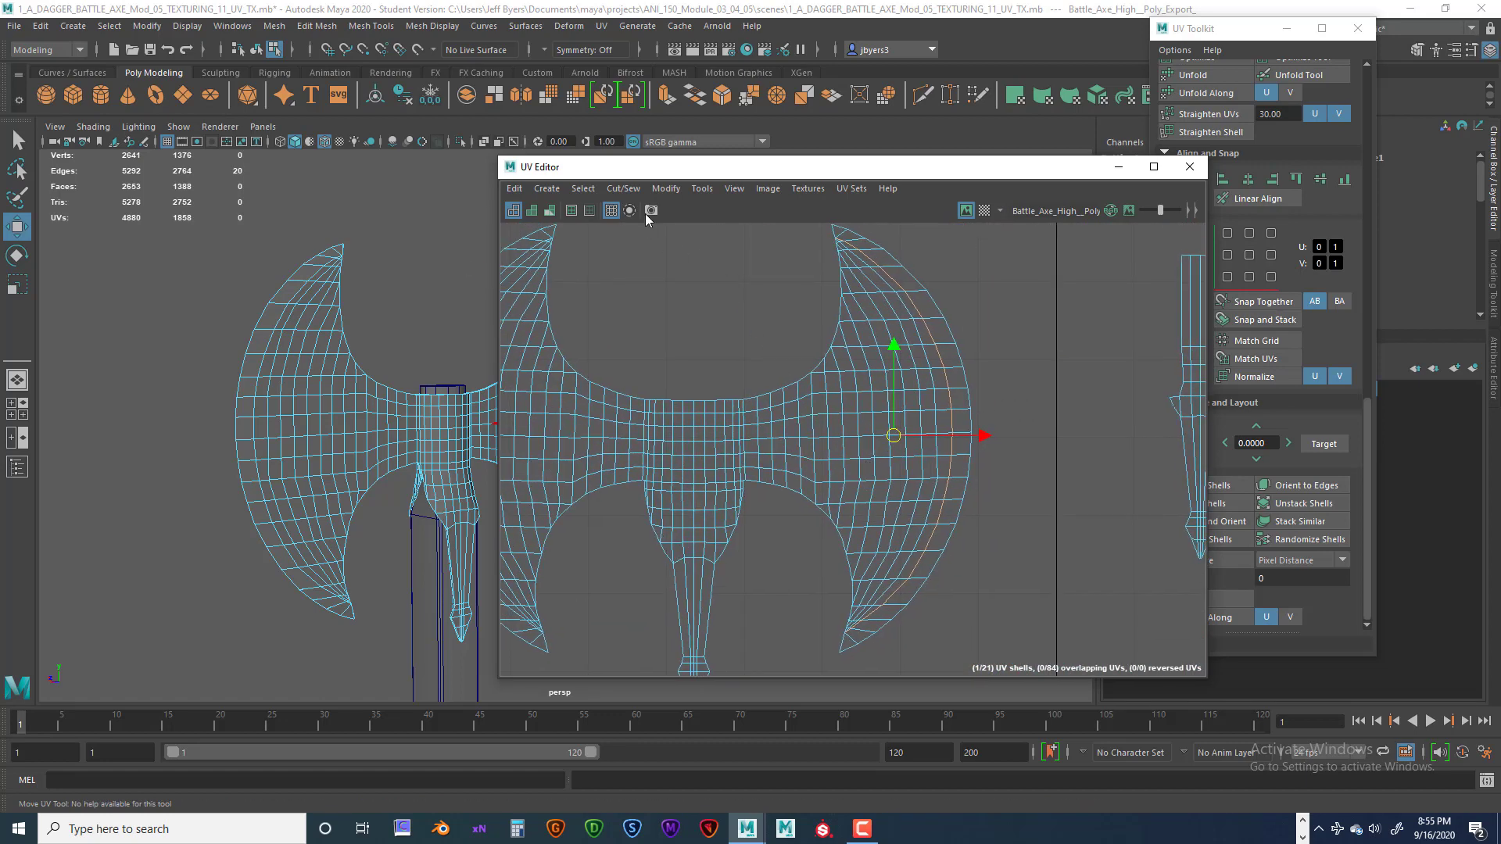
left_click(630, 194)
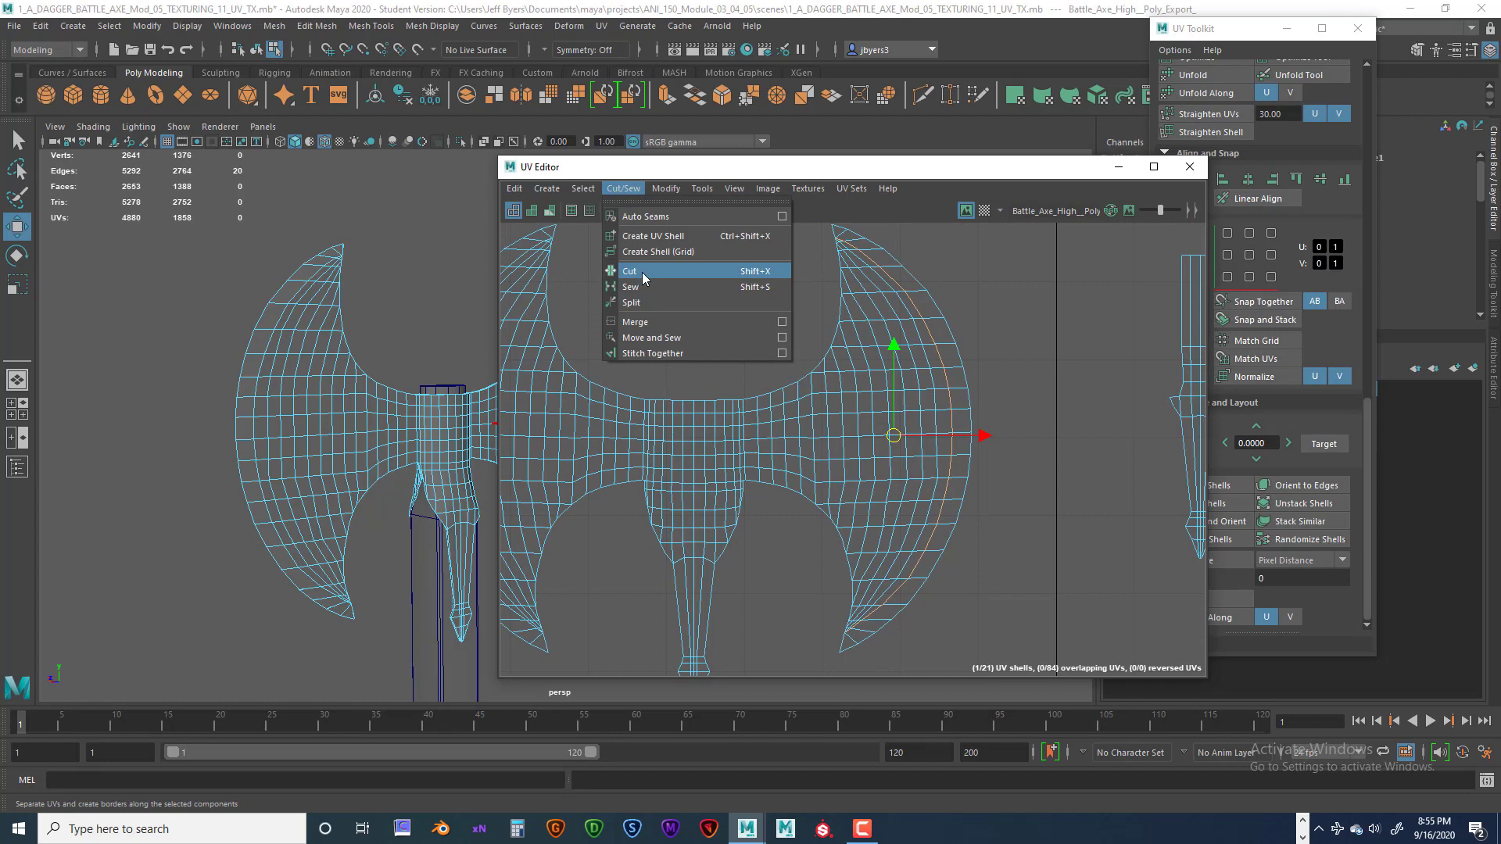
left_click(641, 272)
- Select the edge loop inside the cutting edge of the right axe head shell's left blade and cut the UVs there
scroll(855, 422, "up", 10)
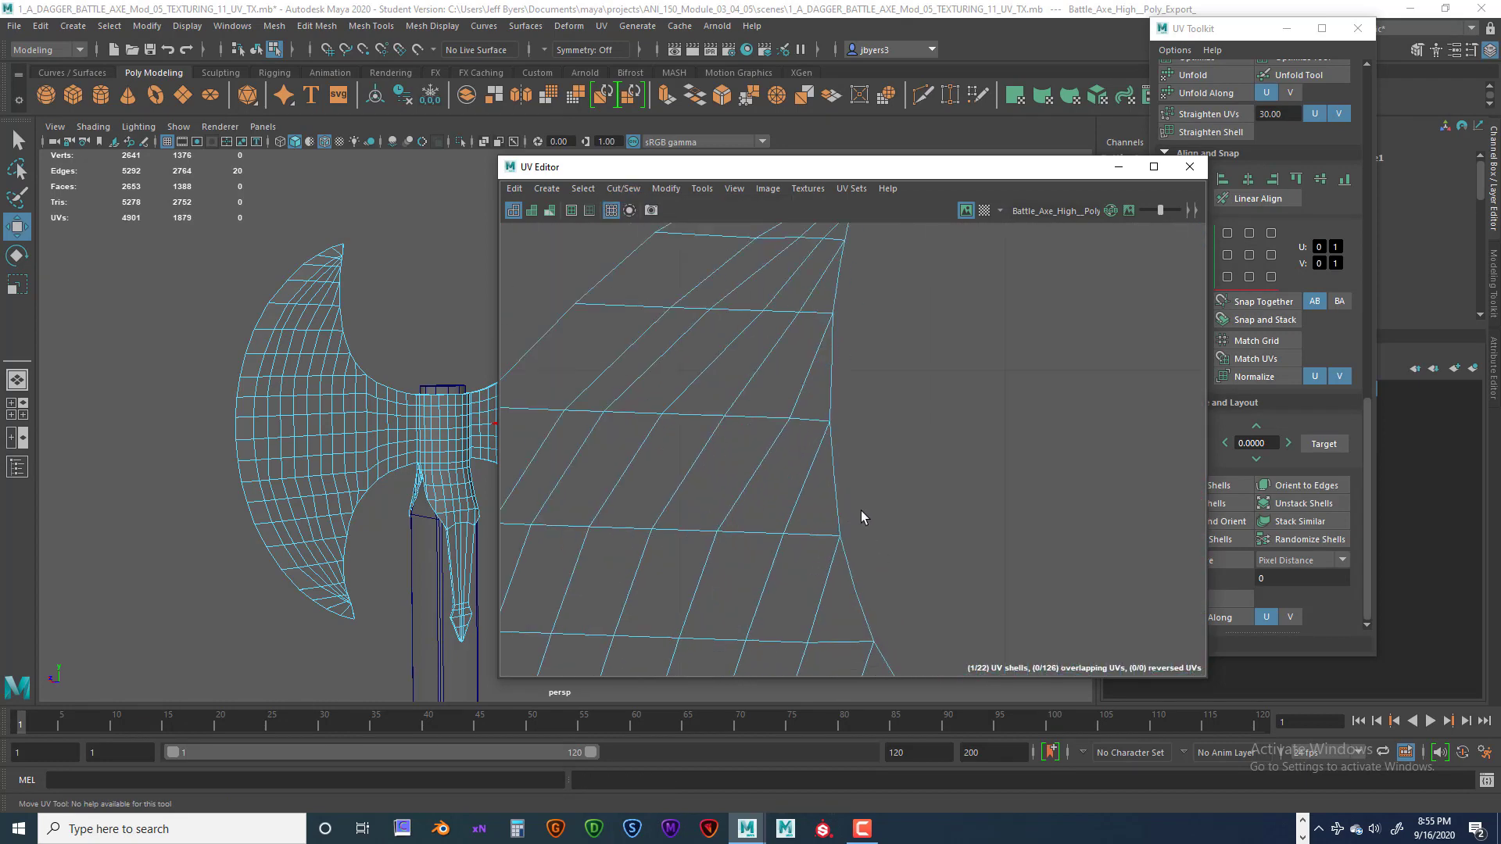
scroll(861, 510, "down", 5)
left_click(867, 362)
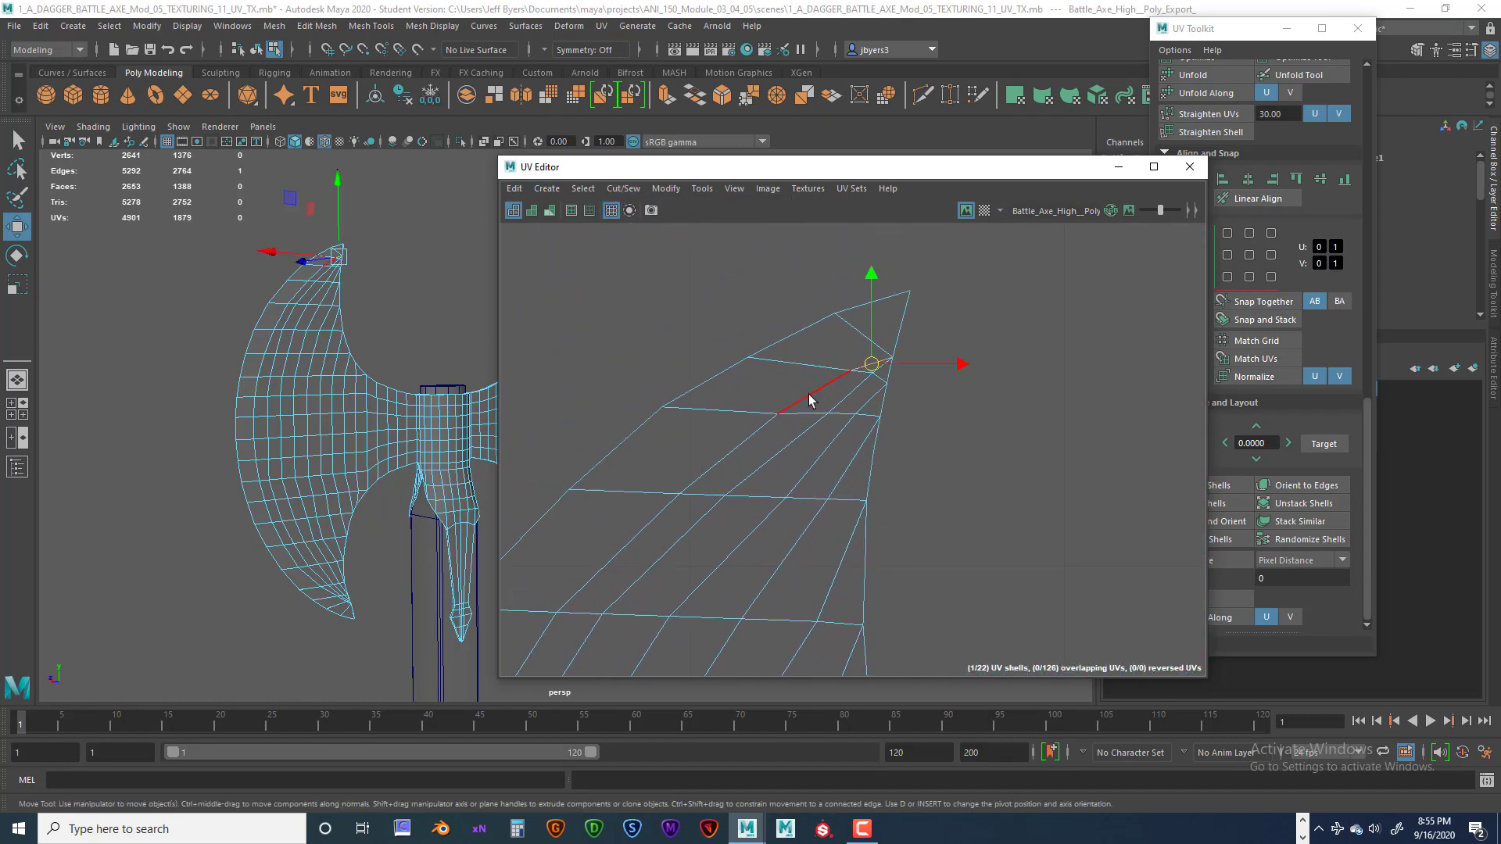
double_click(810, 393)
scroll(858, 482, "down", 6)
scroll(831, 523, "down", 2)
middle_click_drag(813, 431, 754, 248, "alt")
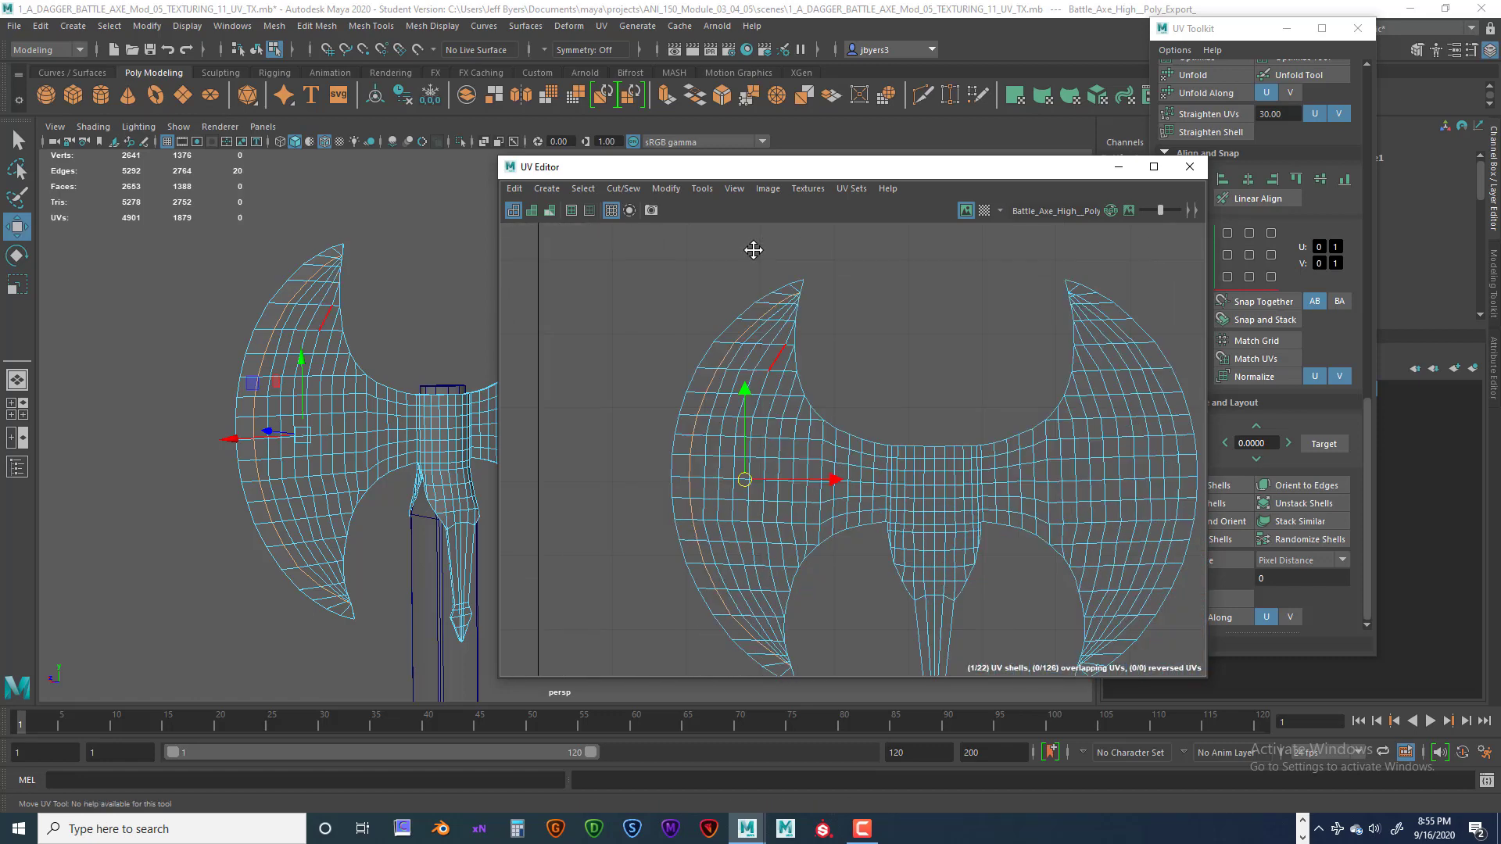
mouse_move(797, 467)
middle_mouse_down("alt")
mouse_move(781, 335)
mouse_move(786, 465)
middle_mouse_up("alt")
left_click(615, 190)
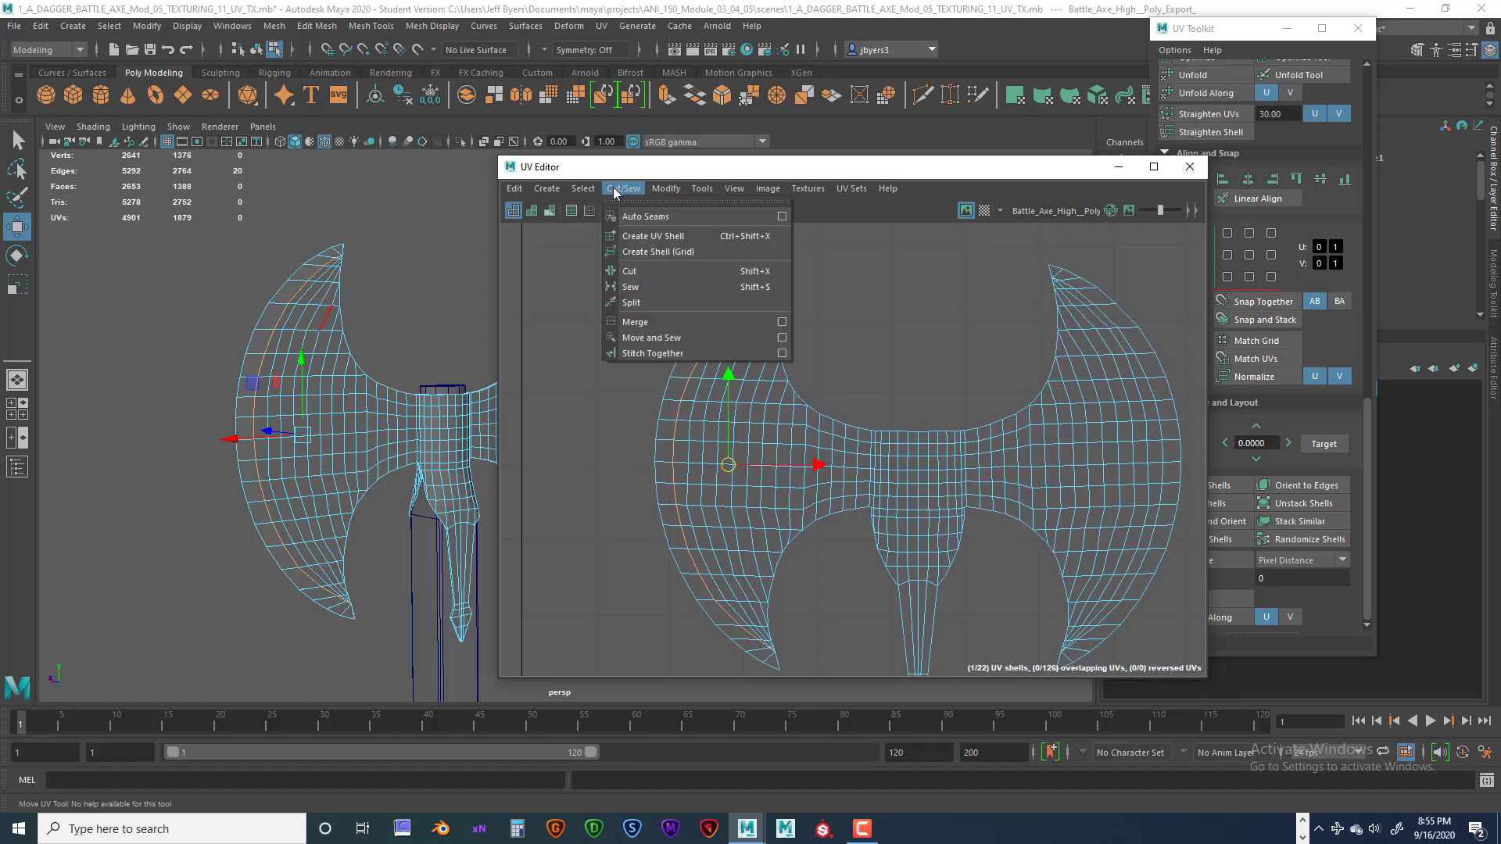
left_click(646, 268)
- Move the right axe head shell's right cutting-edge strip horizontally past the small shells into the empty grid square beyond them
scroll(914, 405, "down", 3)
middle_click_drag(997, 381, 928, 436, "alt")
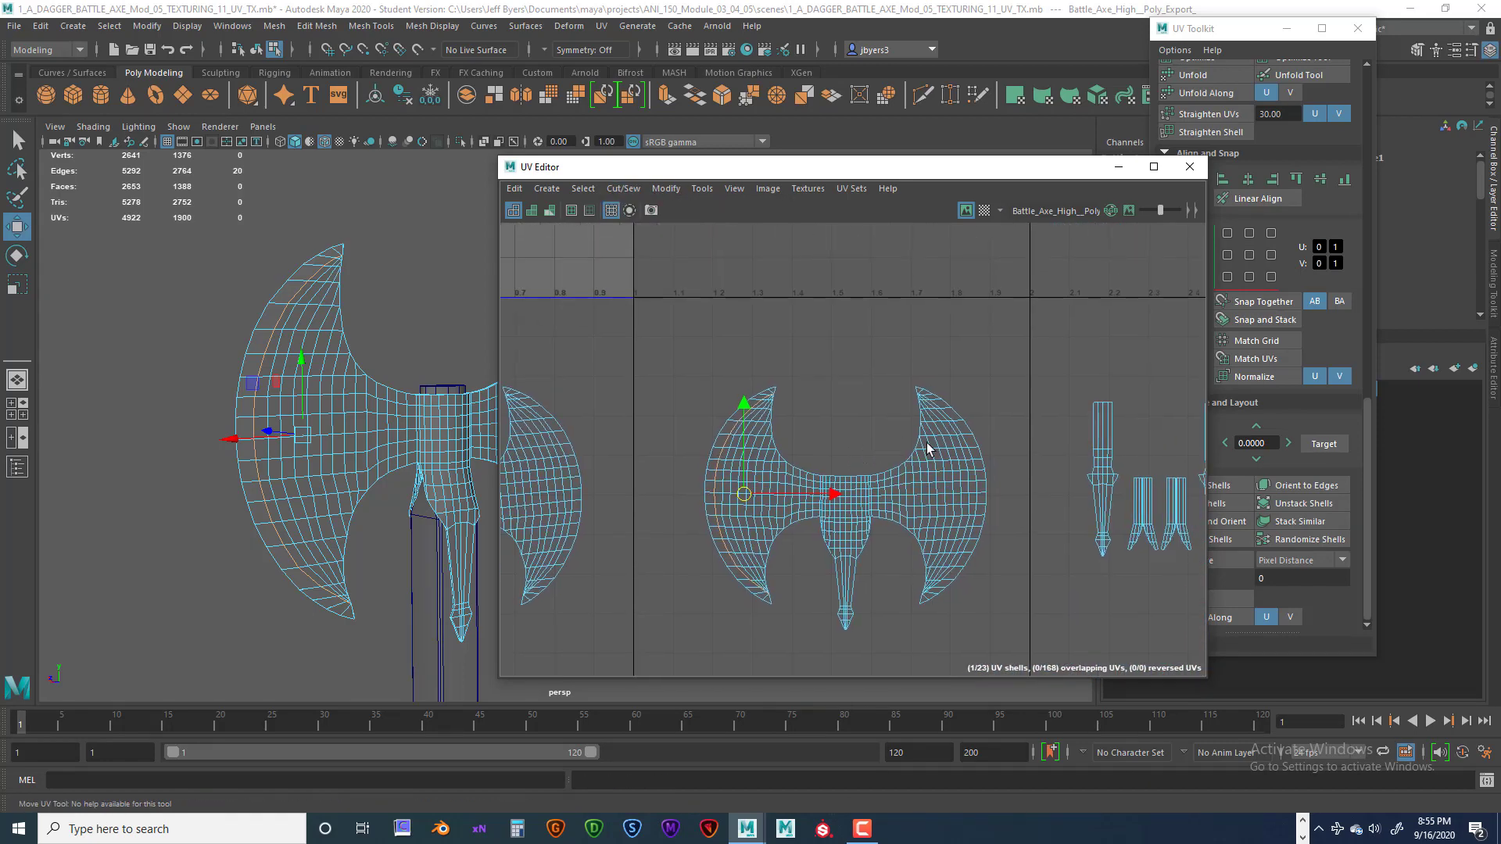
right_click(954, 446)
left_click(887, 419)
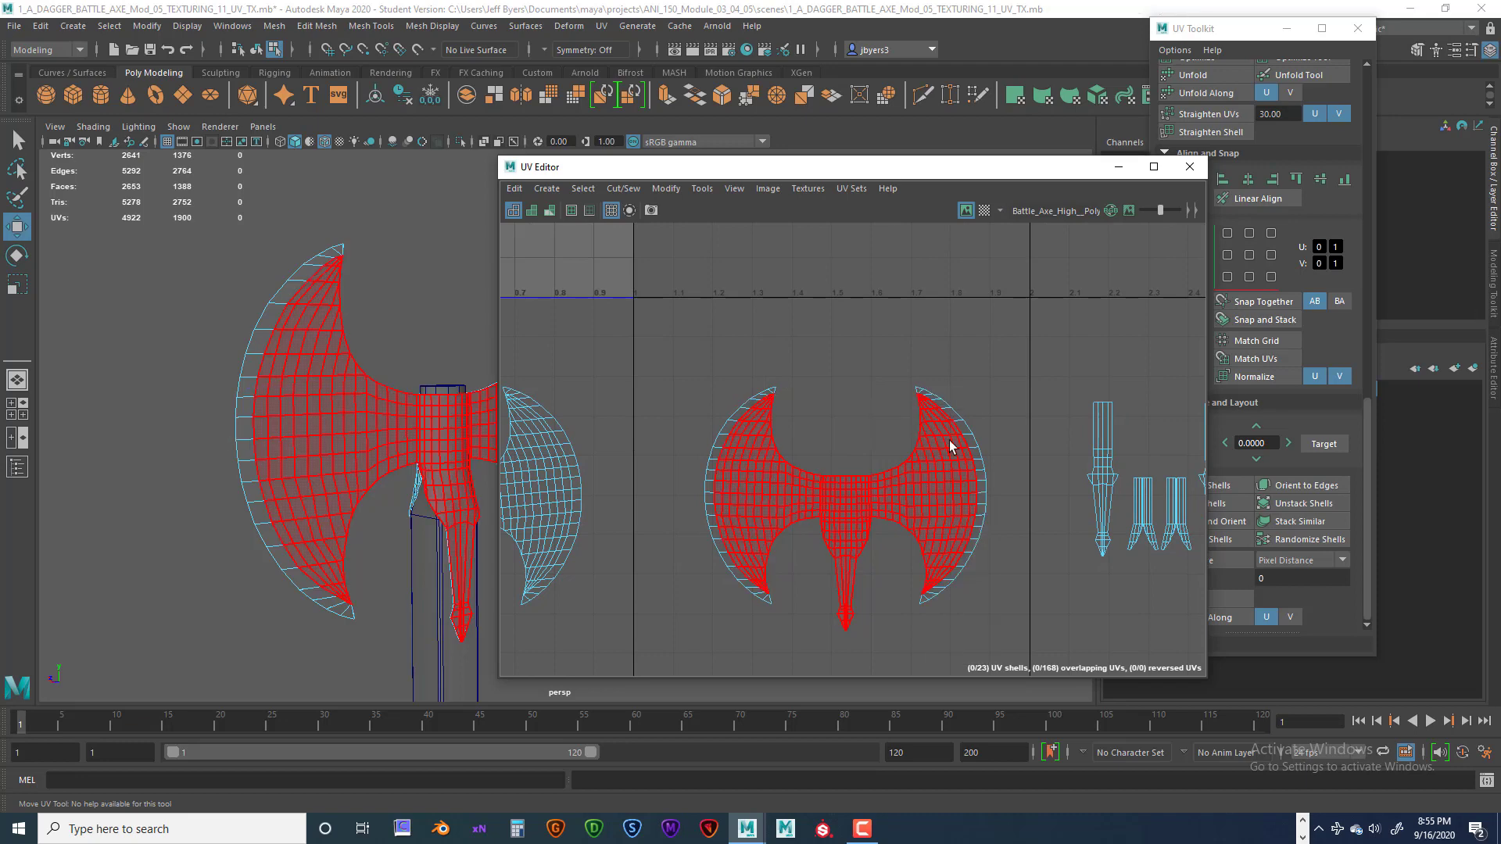
left_click(966, 440)
scroll(839, 457, "down", 3)
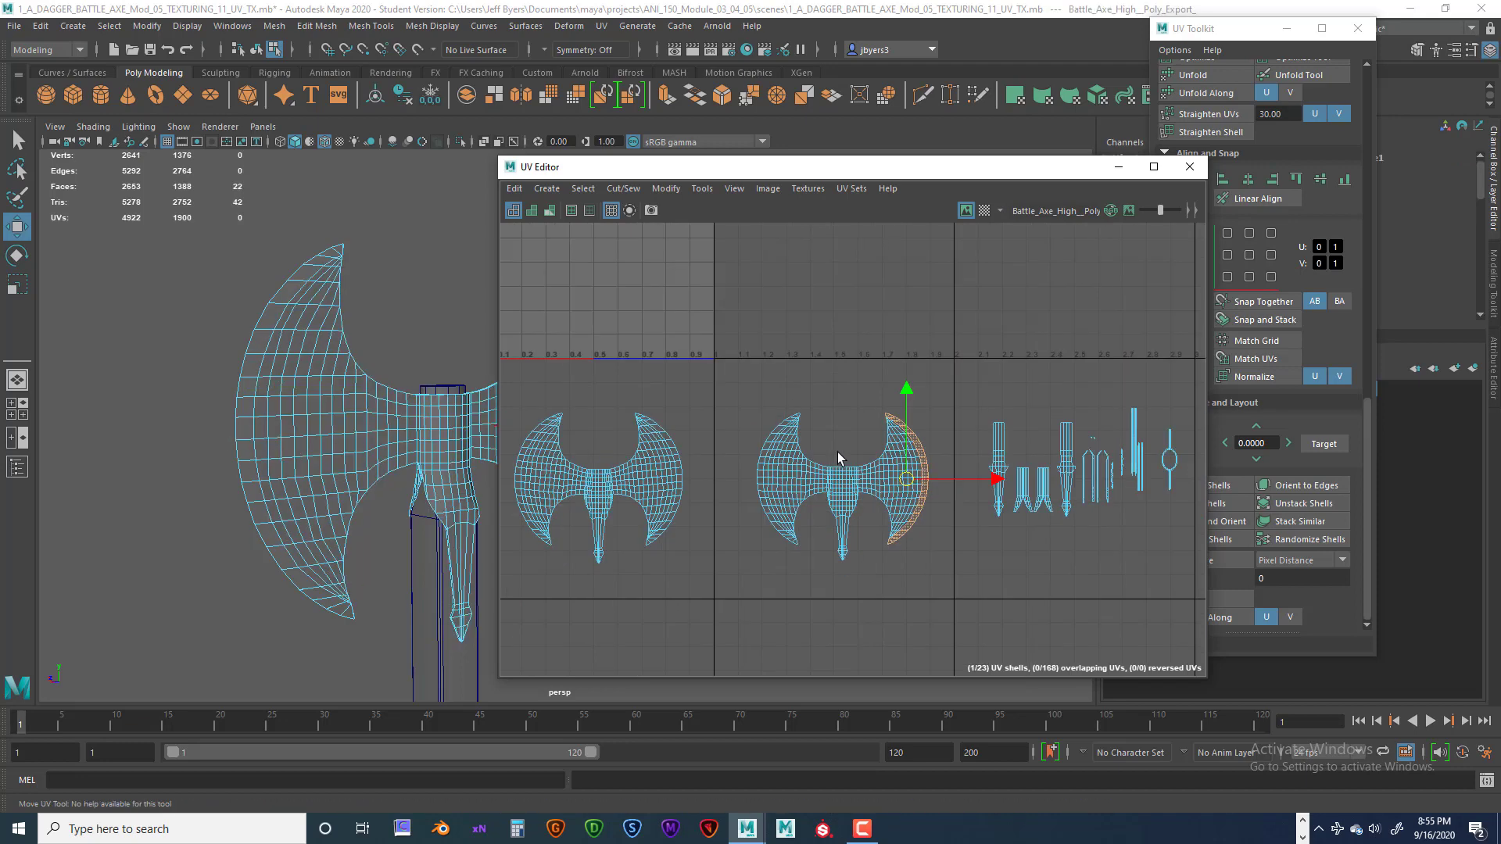
scroll(839, 457, "down", 1)
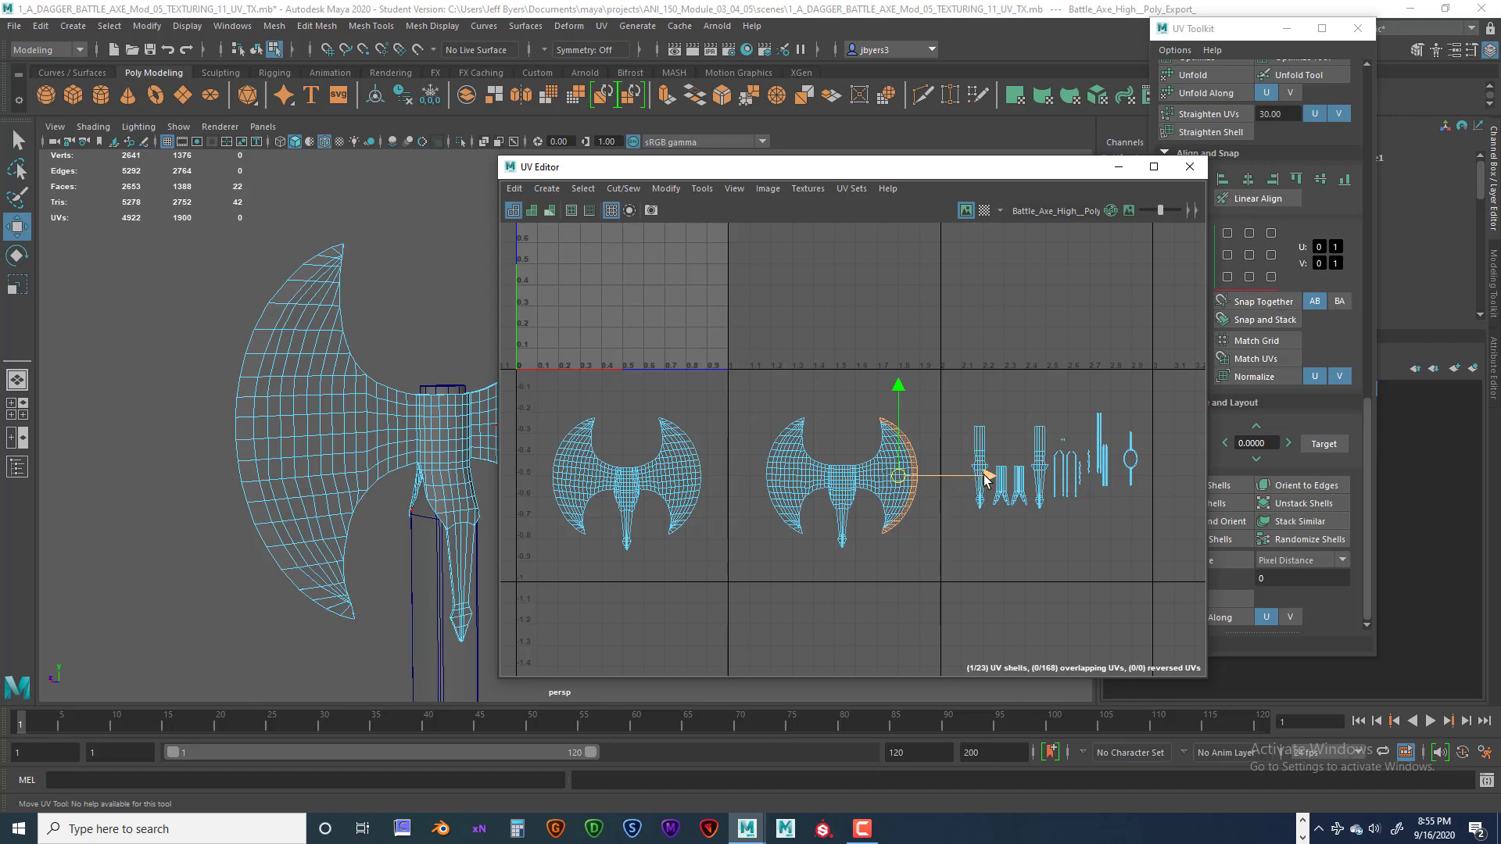
left_click_drag(992, 478, 1220, 479)
scroll(1103, 485, "down", 2)
middle_click_drag(1095, 501, 972, 502, "alt")
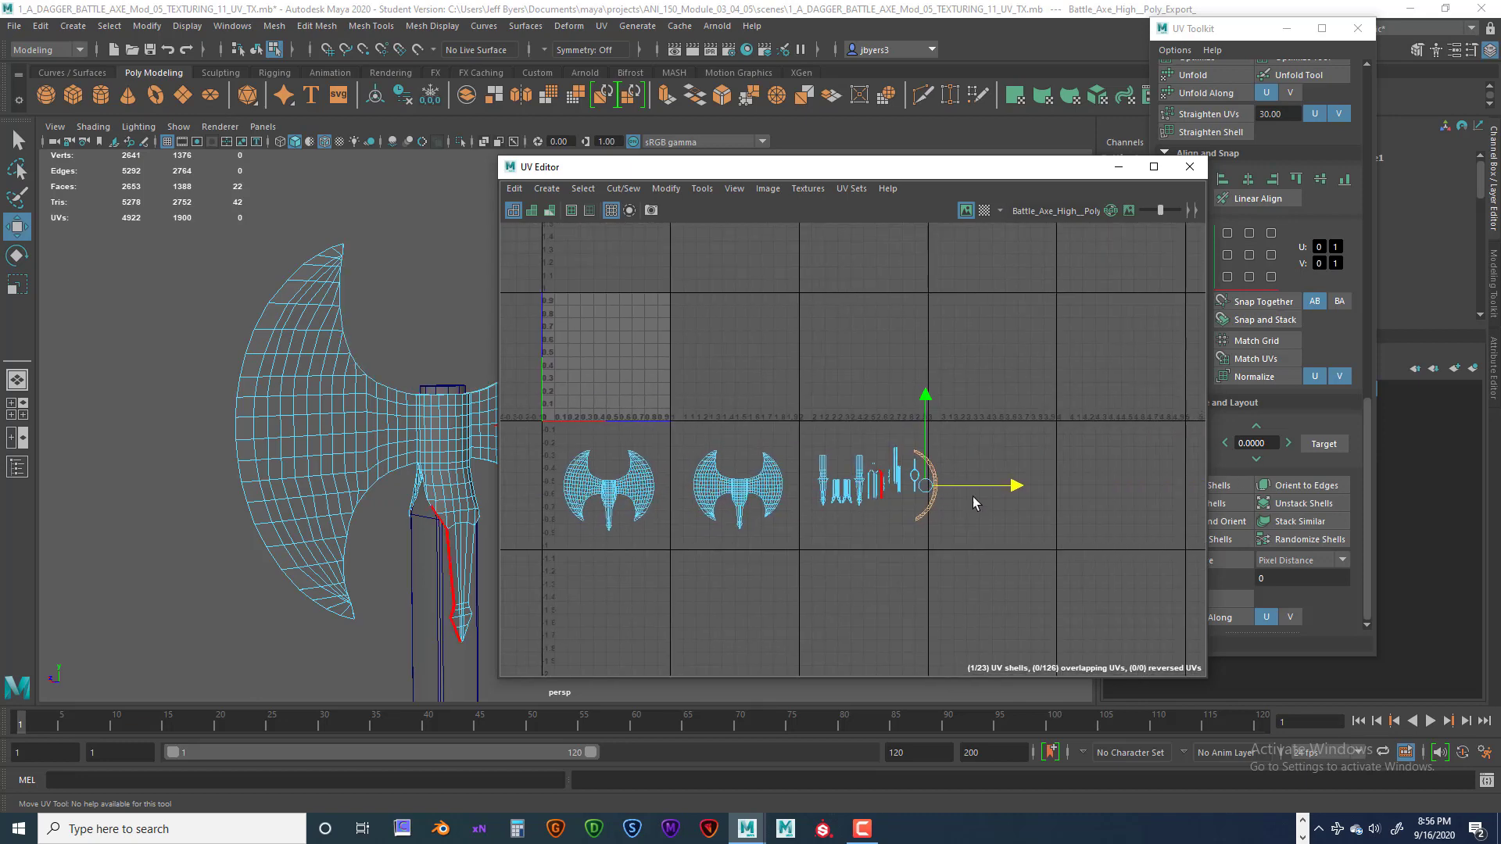
left_click_drag(1015, 487, 1129, 485)
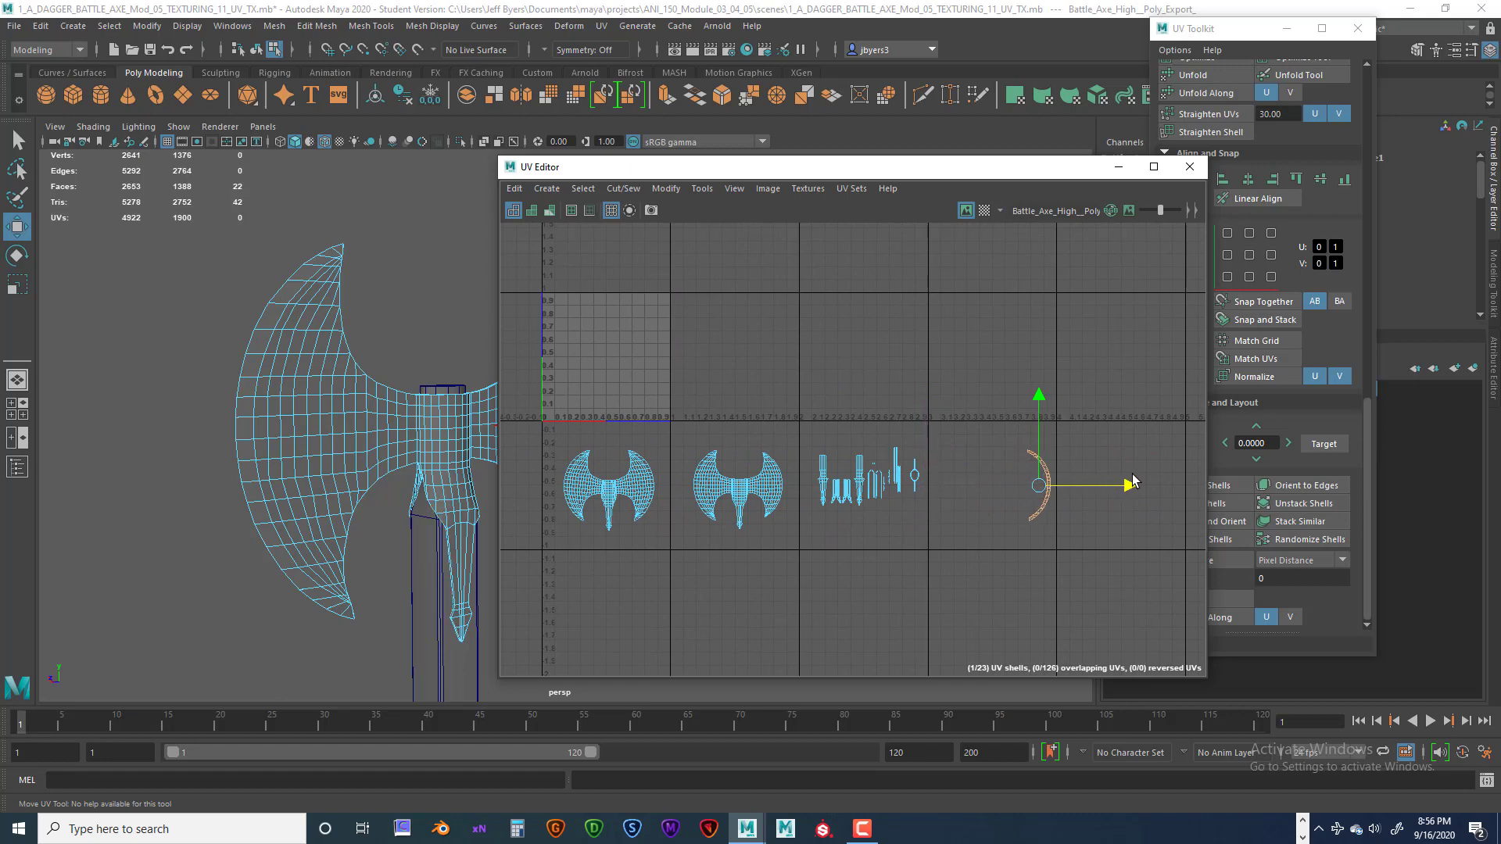
- Move the right axe head shell's left cutting-edge strip beyond the small shells, just left of the strip already there
scroll(701, 469, "up", 3)
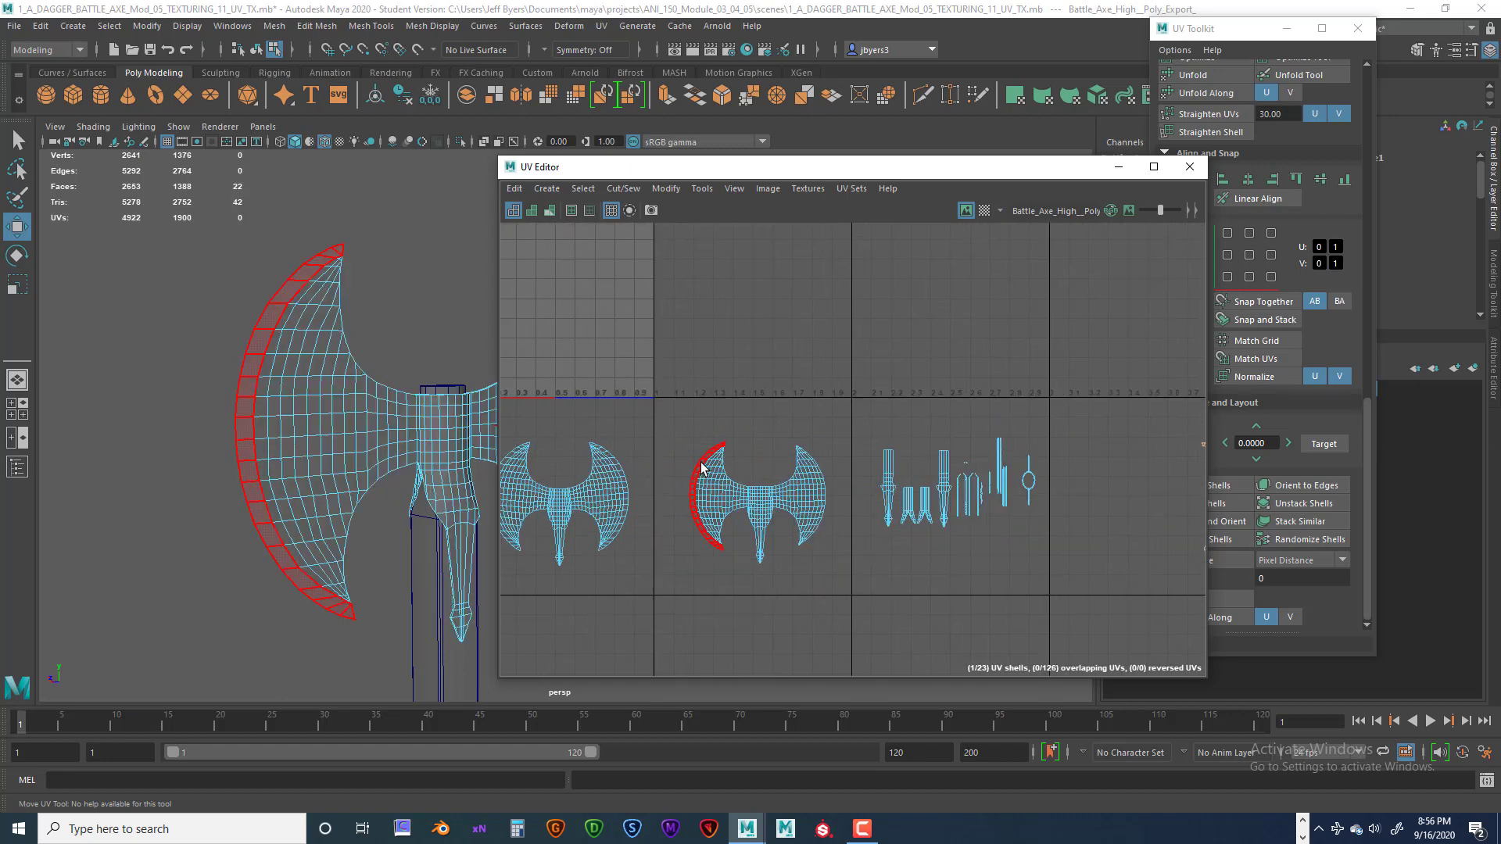
left_click_drag(809, 498, 1179, 496)
scroll(1136, 494, "down", 2)
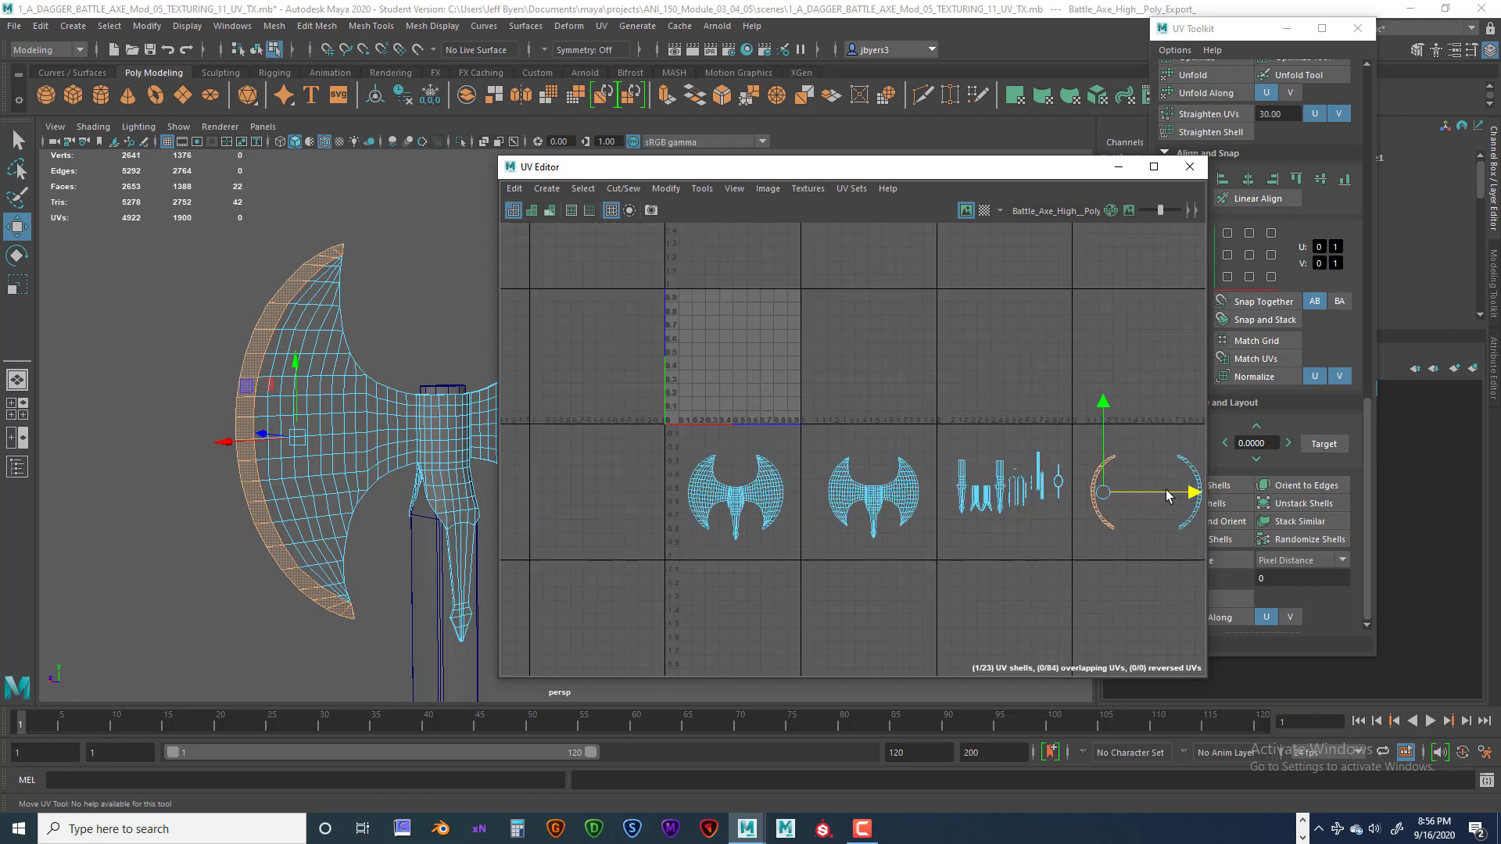
- Select the left axe head shell's right cutting-edge strip and place it beside the matching right-hand strip beyond the small shells
left_click(743, 494)
scroll(742, 494, "up", 4)
scroll(813, 485, "up", 2)
left_click(832, 500)
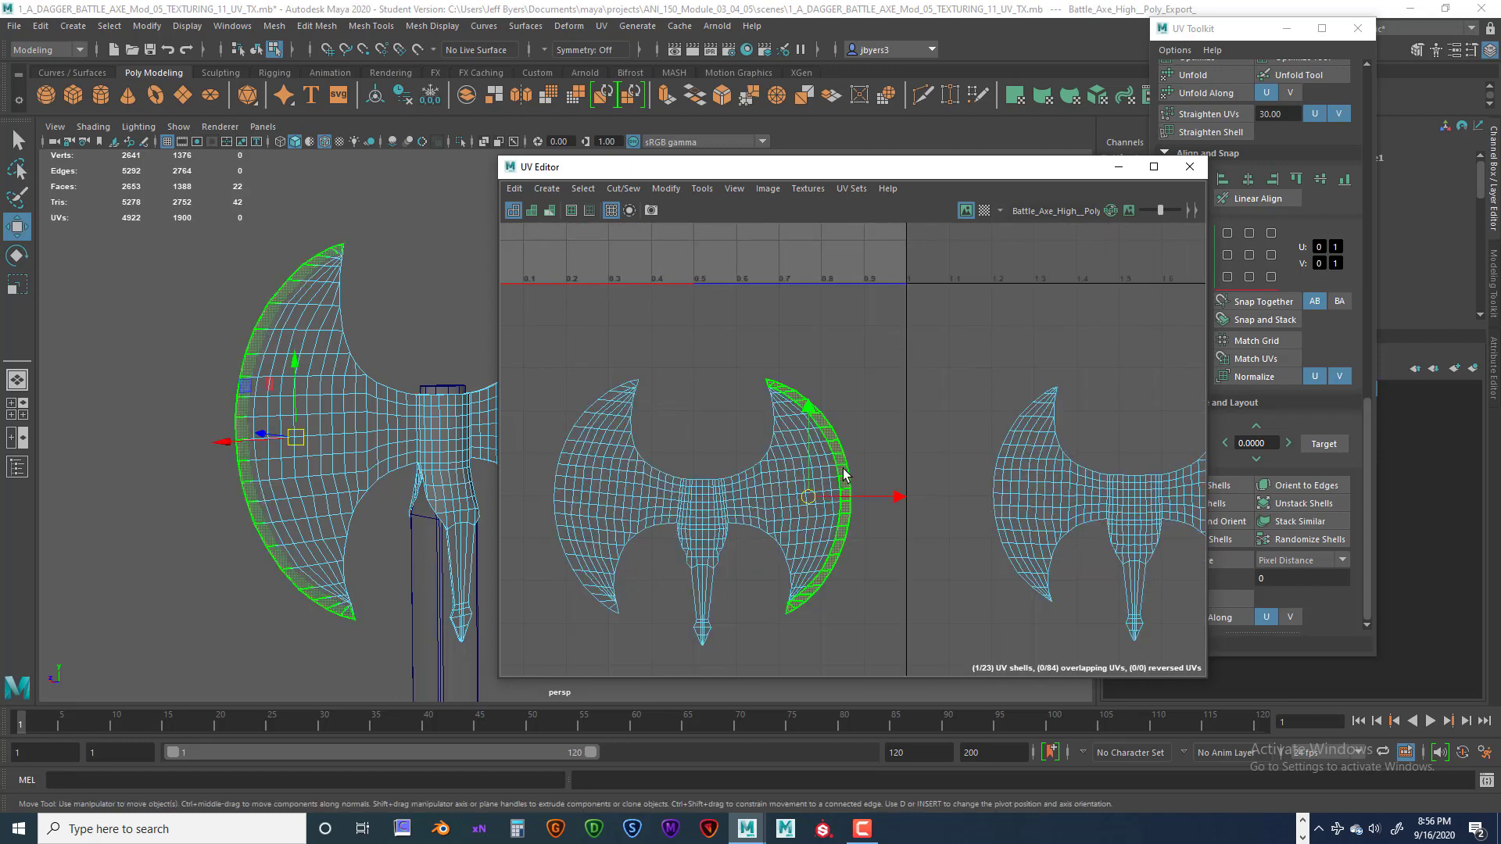
scroll(900, 497, "down", 5)
left_click_drag(956, 497, 1078, 505)
scroll(1079, 507, "down", 3)
middle_click_drag(895, 497, 615, 485, "alt")
scroll(793, 506, "up", 5)
left_click_drag(903, 470, 1140, 465)
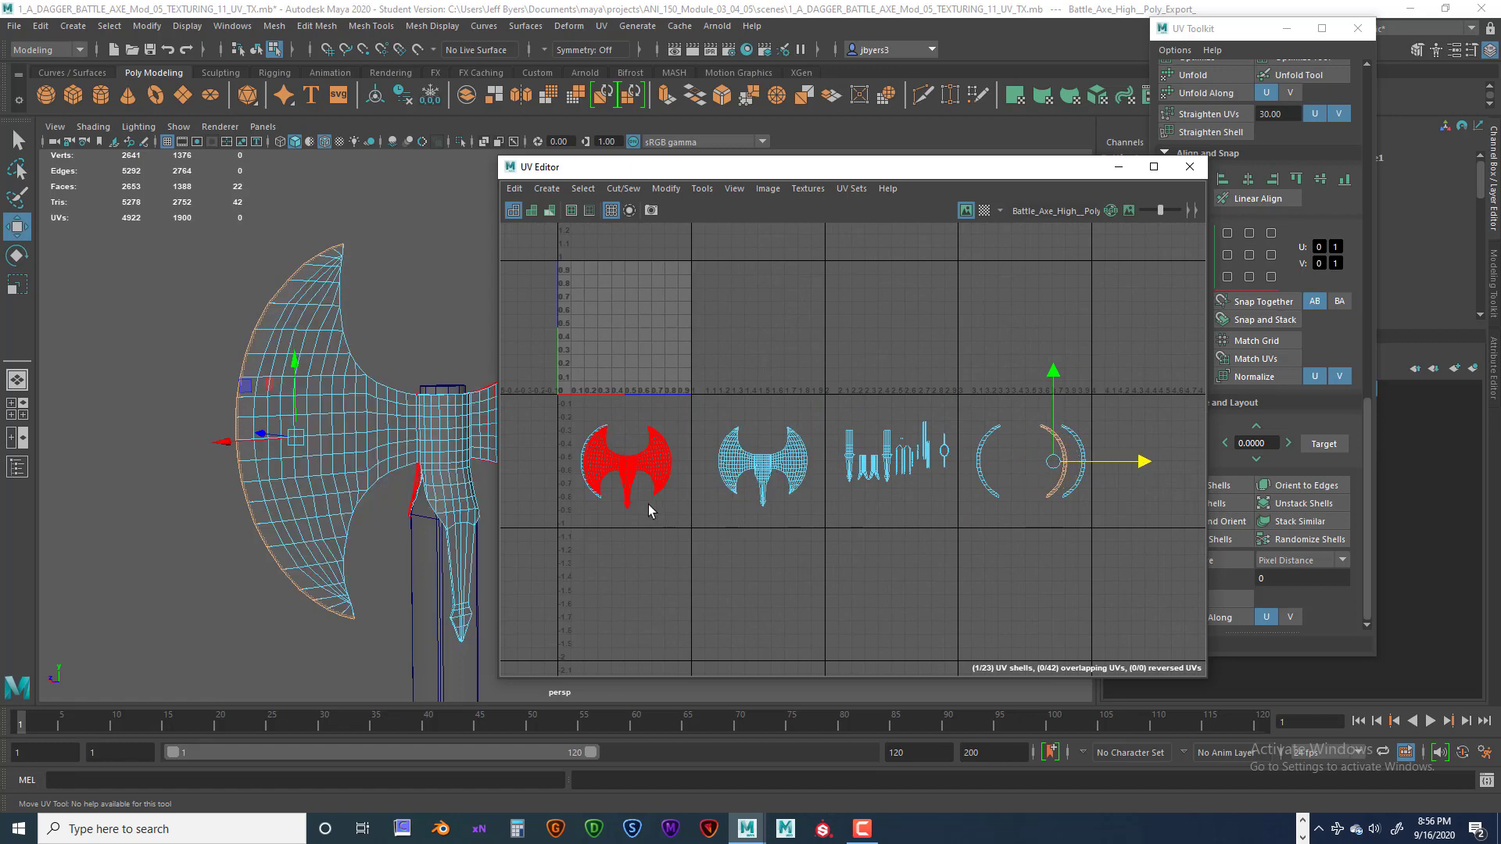
- Move the left axe head shell's left cutting-edge strip beside the matching left-hand strip in the separate strip group
middle_click_drag(576, 462, 712, 469, "alt")
left_click(714, 467)
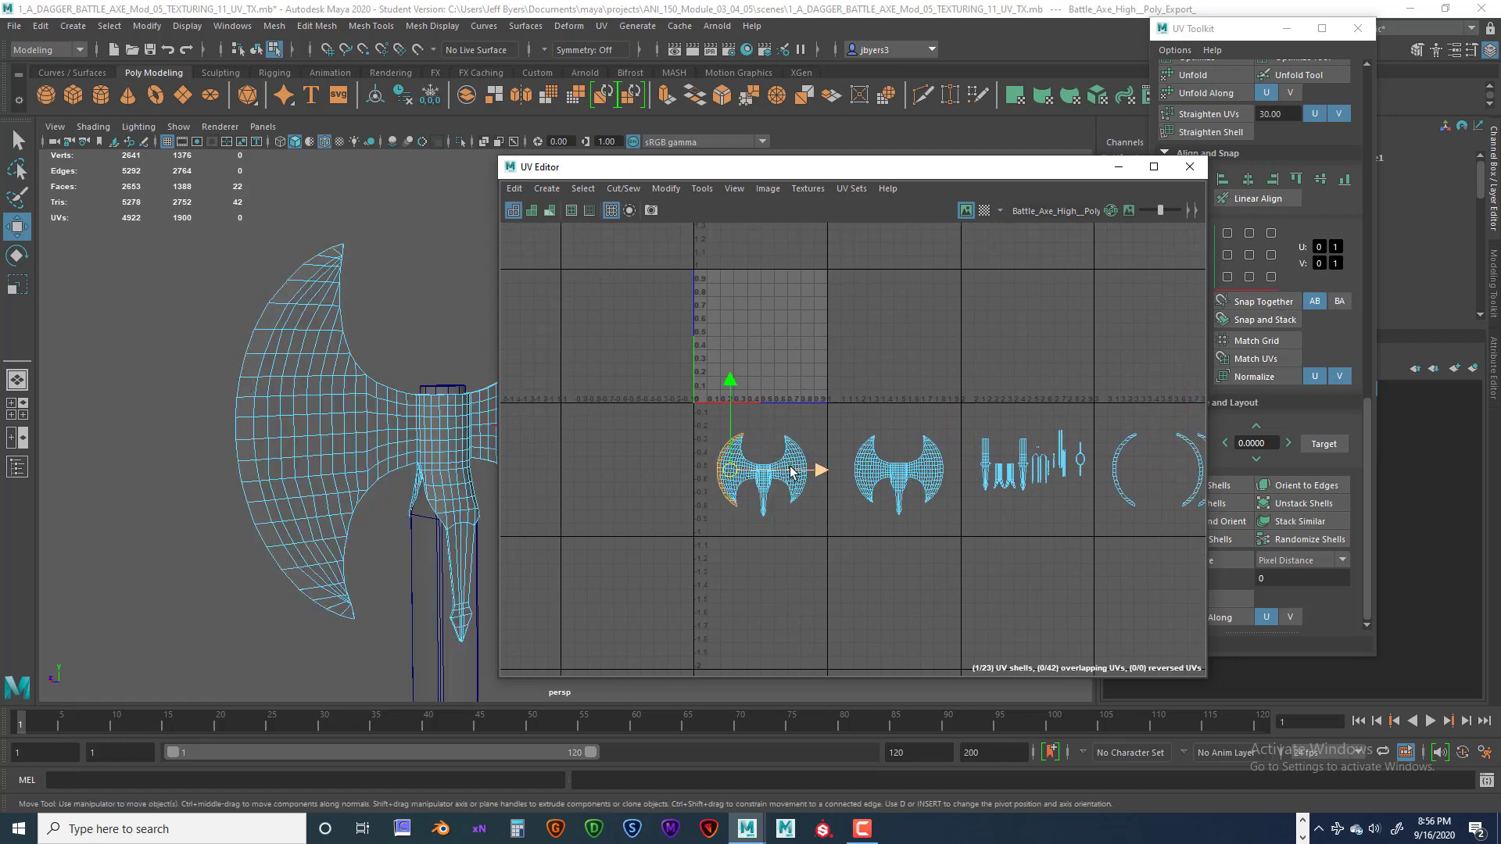
left_click_drag(815, 473, 1228, 473)
scroll(1090, 536, "down", 2)
middle_click_drag(942, 536, 850, 555, "alt")
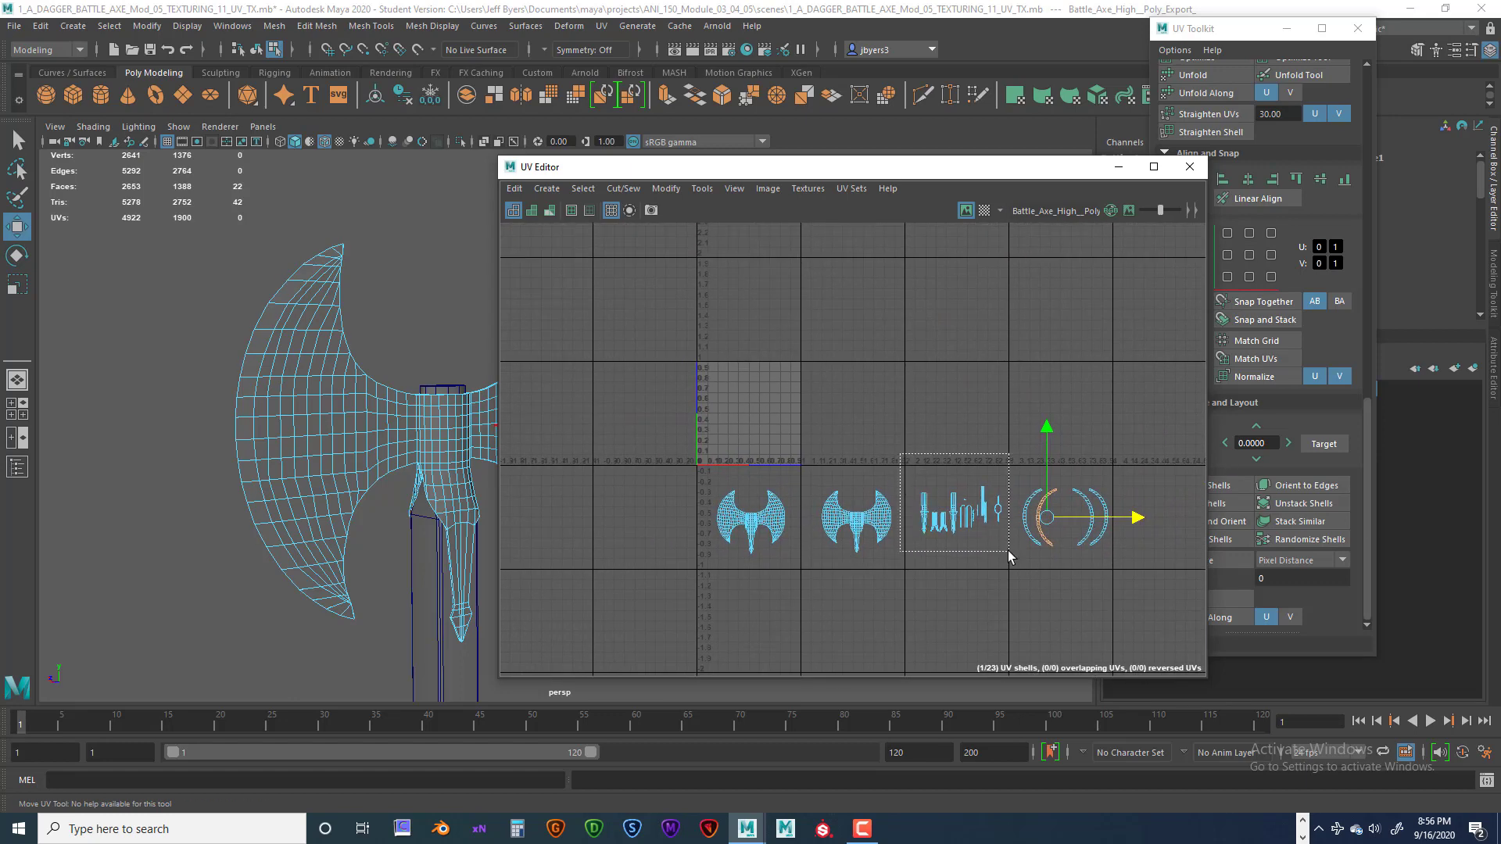
- Select all the small shells between the axe heads and the strips, and examine which areas they cover on the model
left_click_drag(1009, 557, 1010, 555)
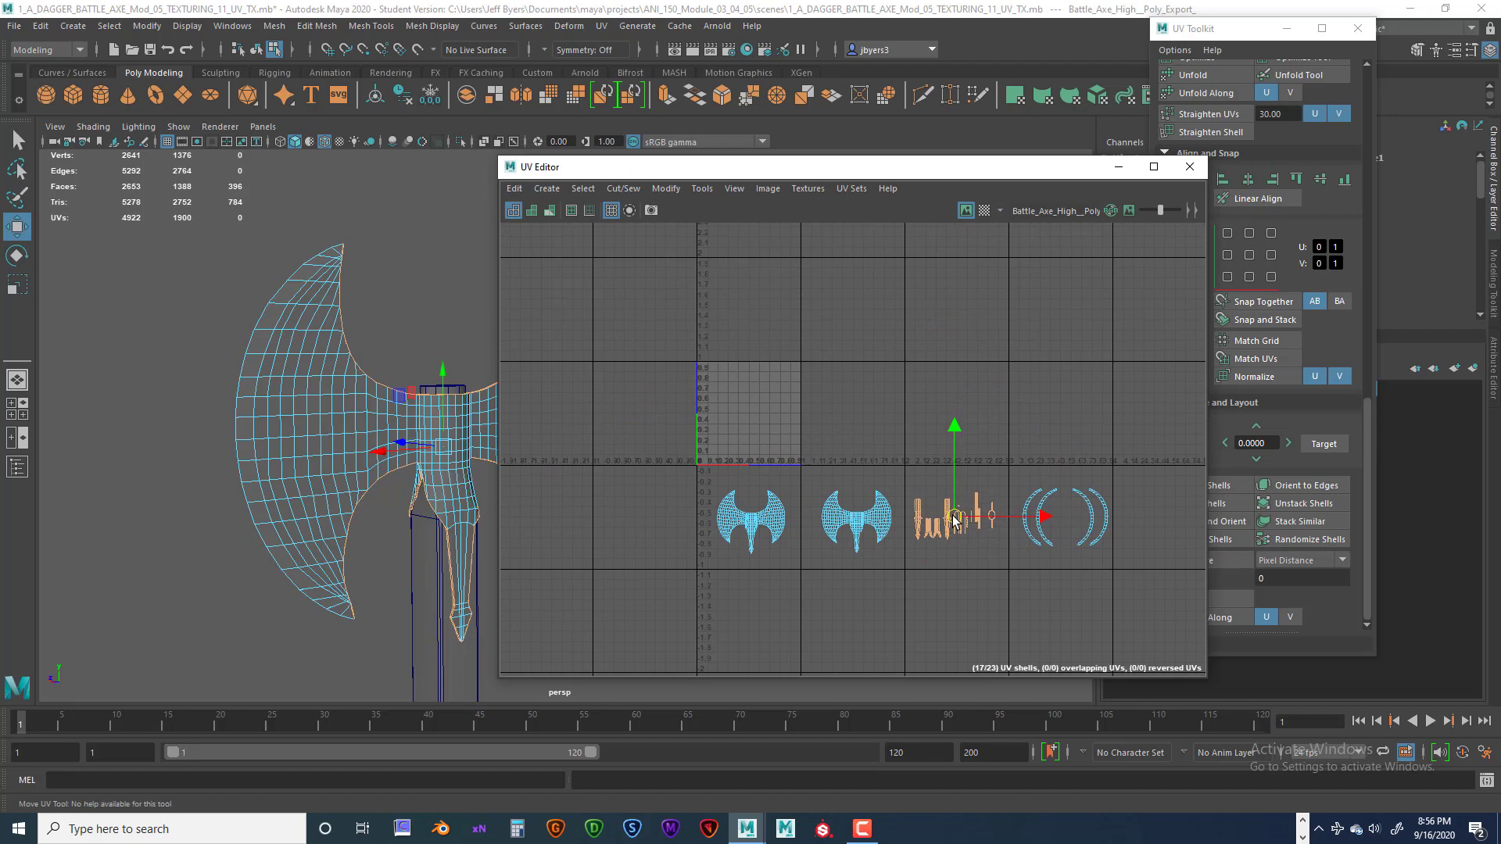
scroll(1019, 552, "up", 4)
middle_click_drag(966, 510, 1090, 529, "alt")
middle_click_drag(771, 530, 897, 521, "alt")
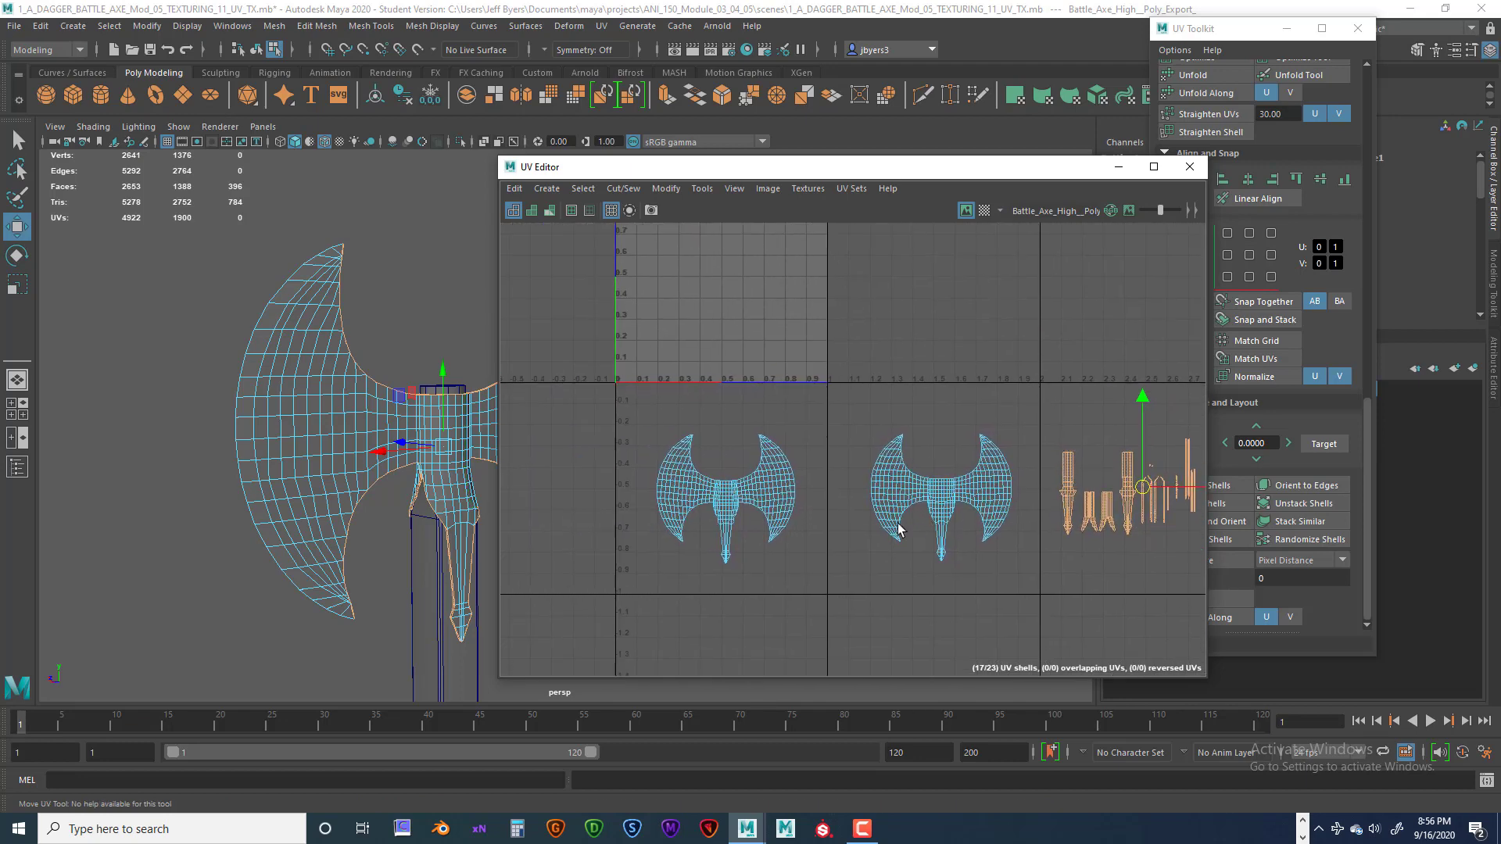
left_click_drag(375, 462, 445, 459, "alt")
middle_click_drag(446, 459, 261, 446, "alt")
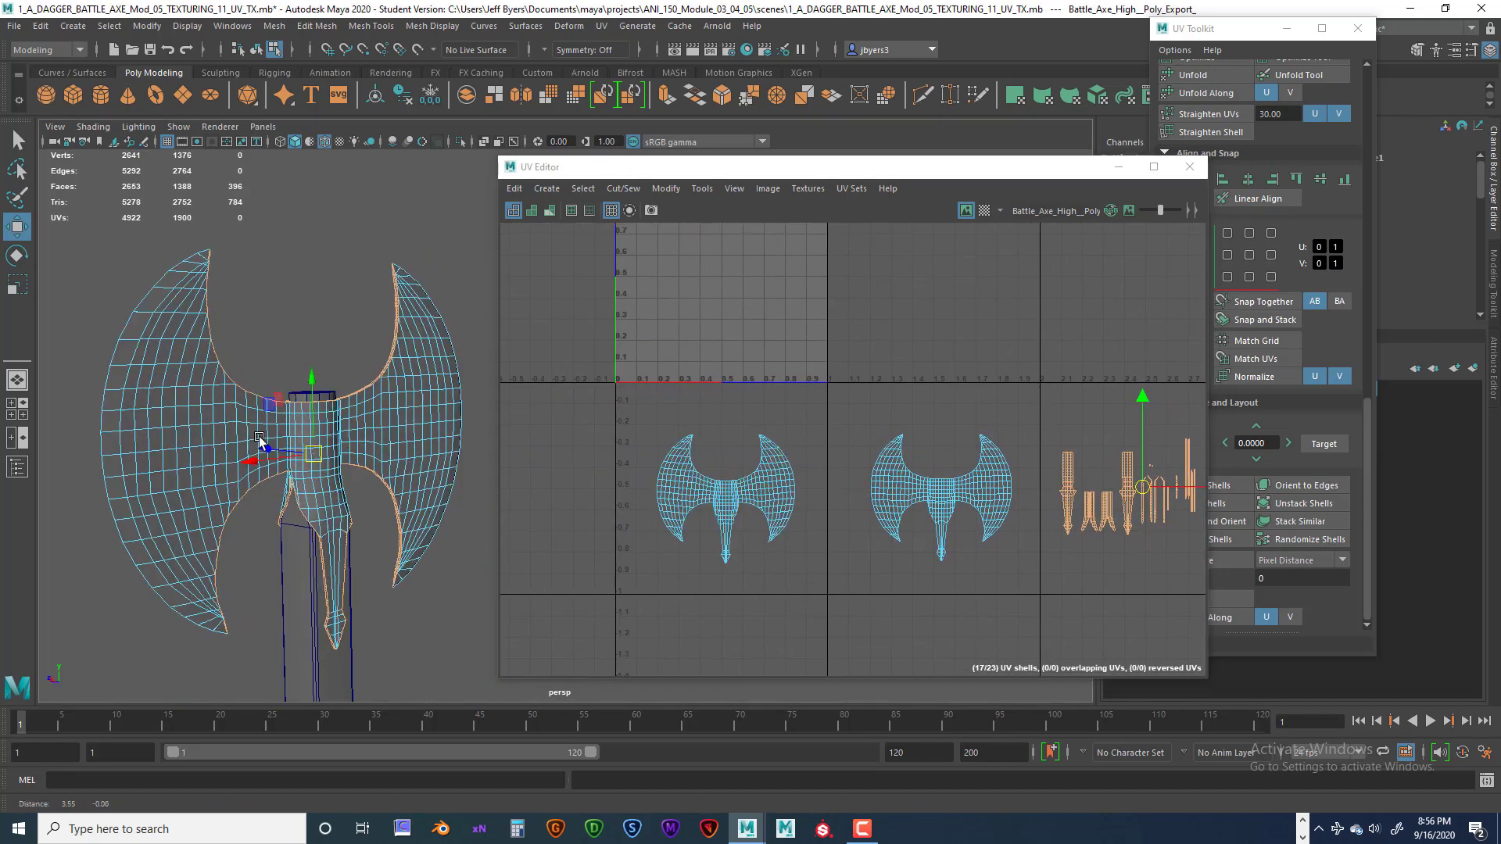
left_click_drag(360, 453, 298, 459, "alt")
middle_click_drag(332, 455, 349, 496, "alt")
left_click_drag(348, 495, 395, 509, "alt")
middle_click_drag(392, 458, 350, 436, "alt")
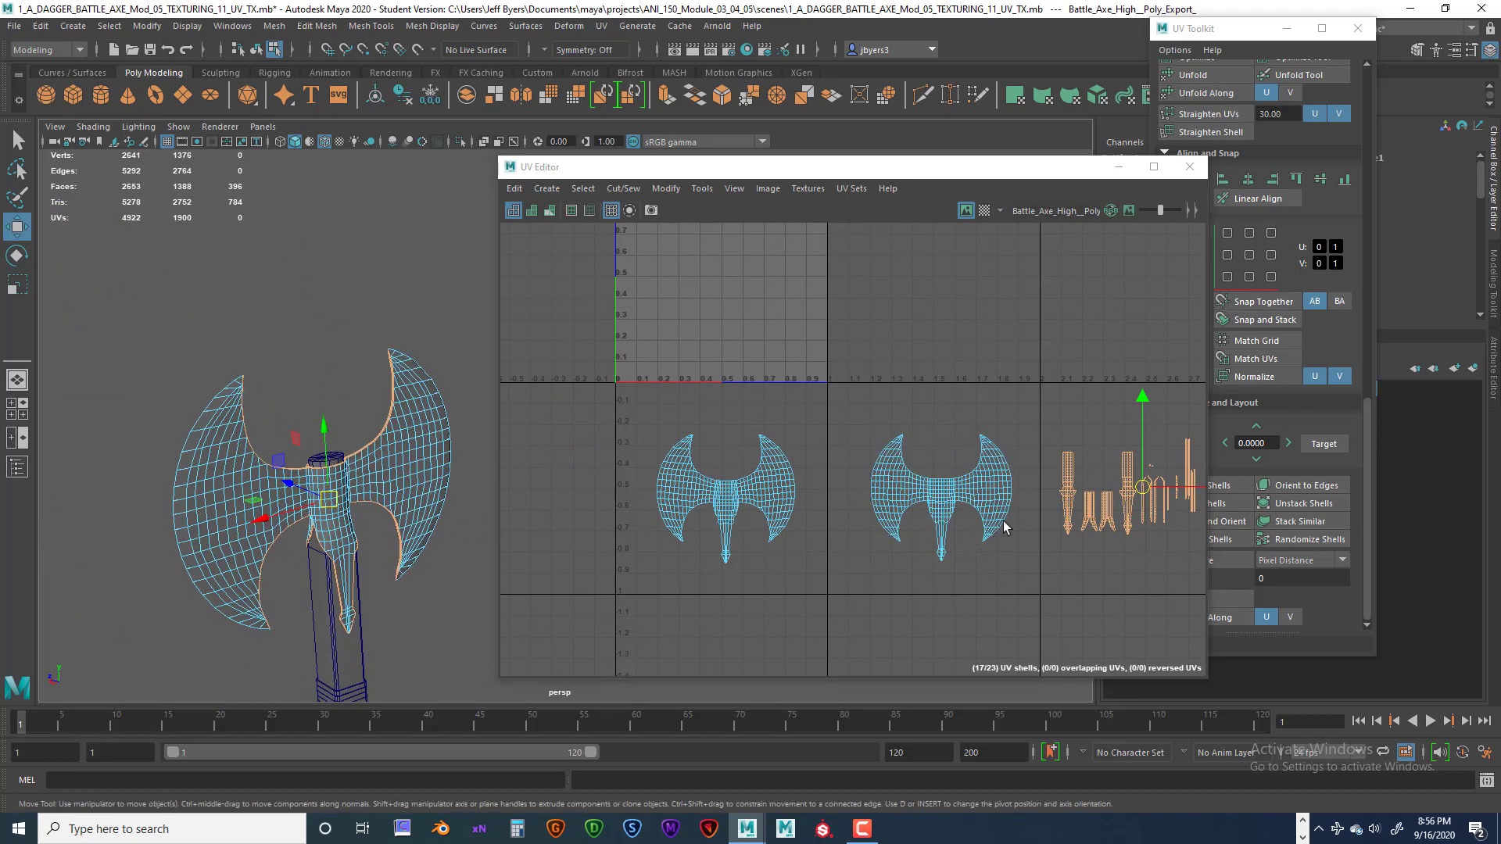
middle_click_drag(1126, 495, 986, 470, "alt")
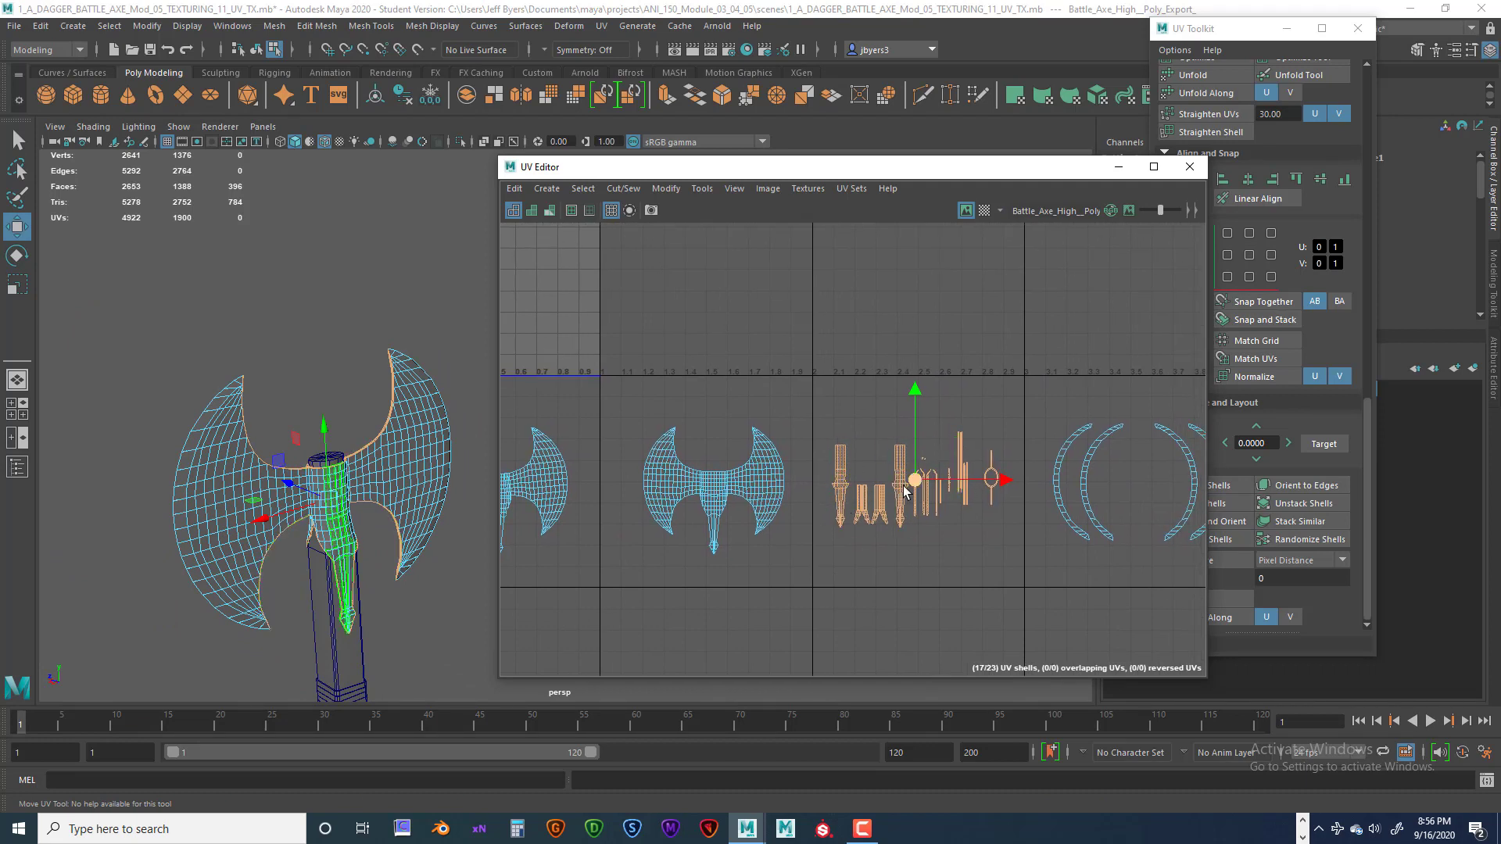
- Select the cutting-edge strips, the right axe head shell and the small shells in turn to compare the shell groups on the model
left_click_drag(809, 400, 1036, 559)
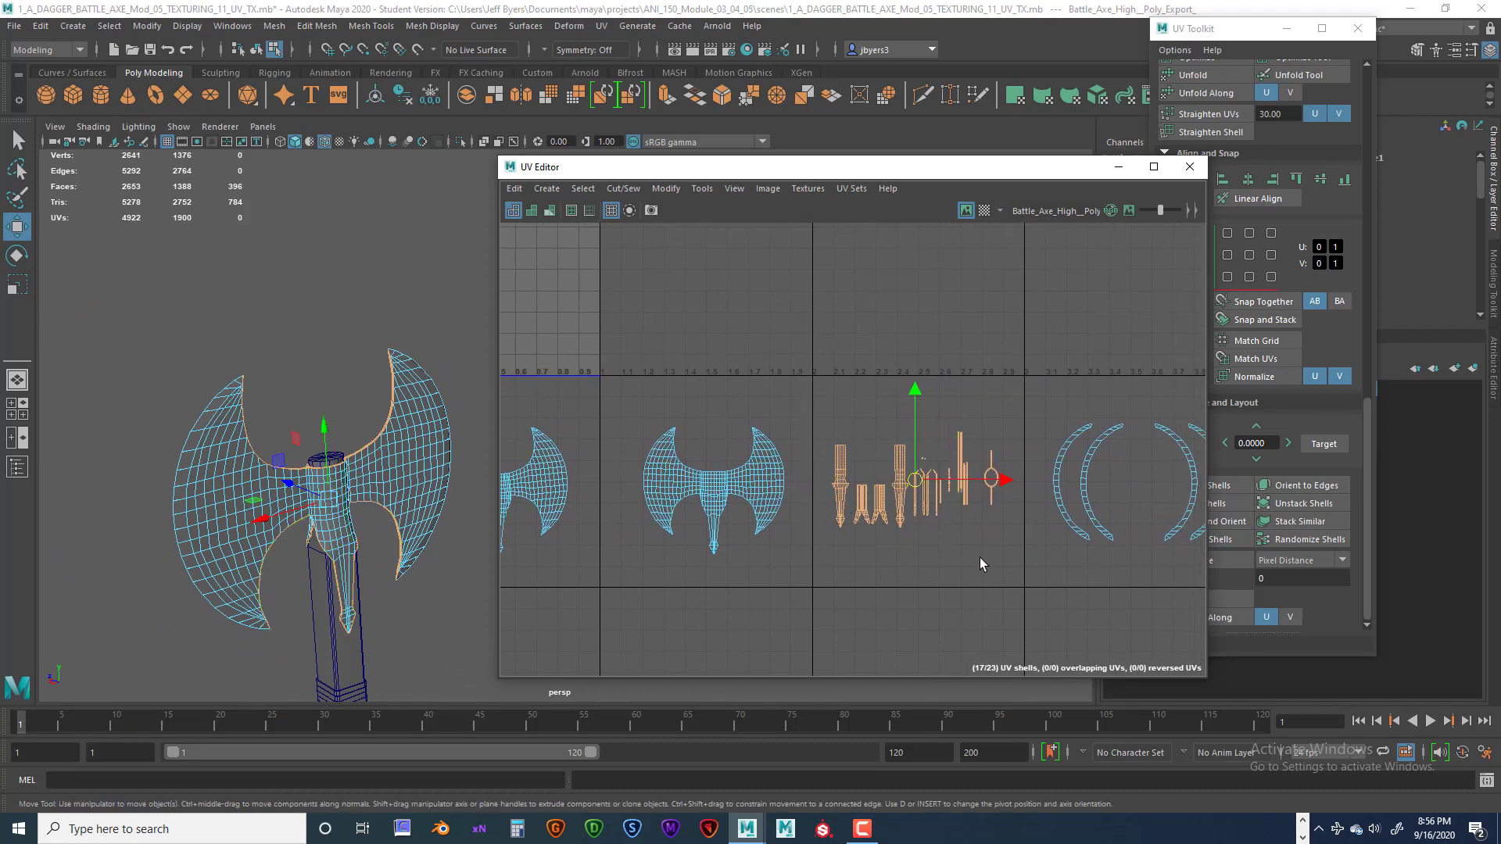
middle_click_drag(957, 555, 946, 469, "alt")
left_click_drag(921, 382, 1161, 557)
left_click_drag(547, 395, 706, 550)
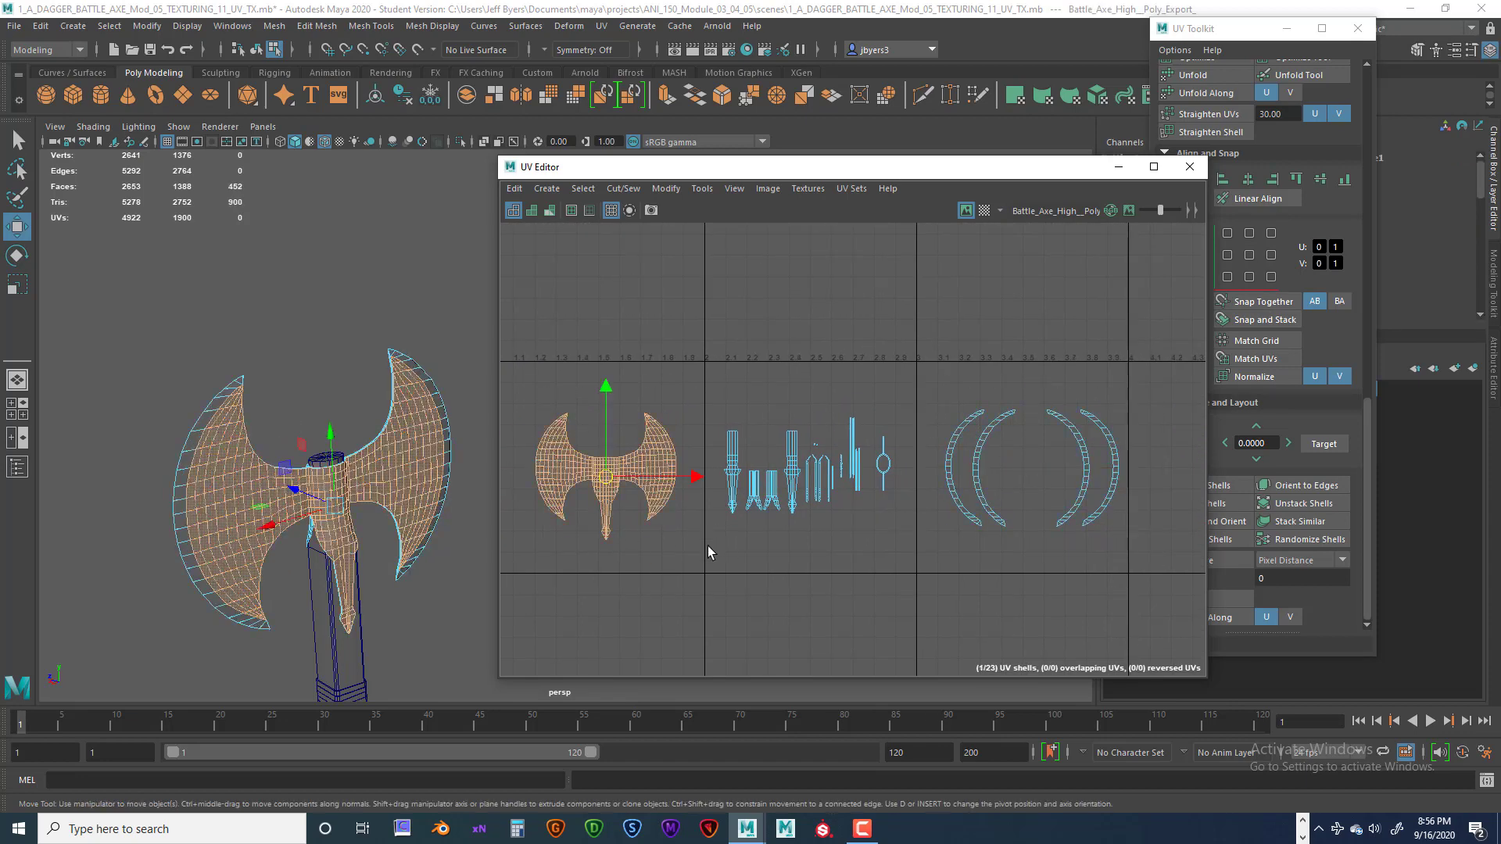
scroll(711, 575, "down", 2)
middle_click_drag(770, 570, 928, 569, "alt")
scroll(899, 573, "up", 2)
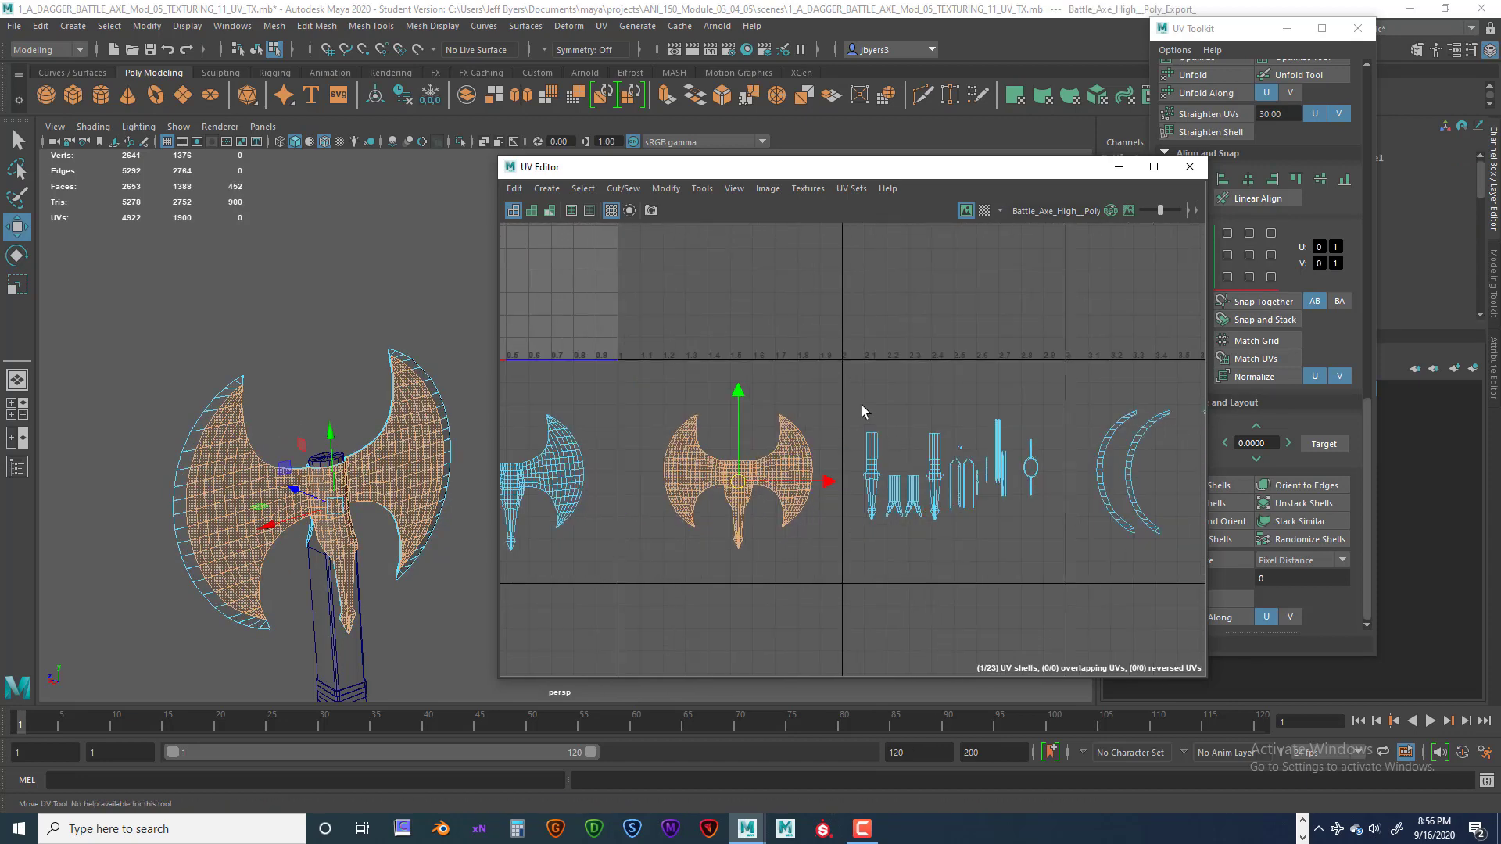
left_click_drag(856, 411, 1061, 554)
middle_click_drag(760, 470, 922, 504, "alt")
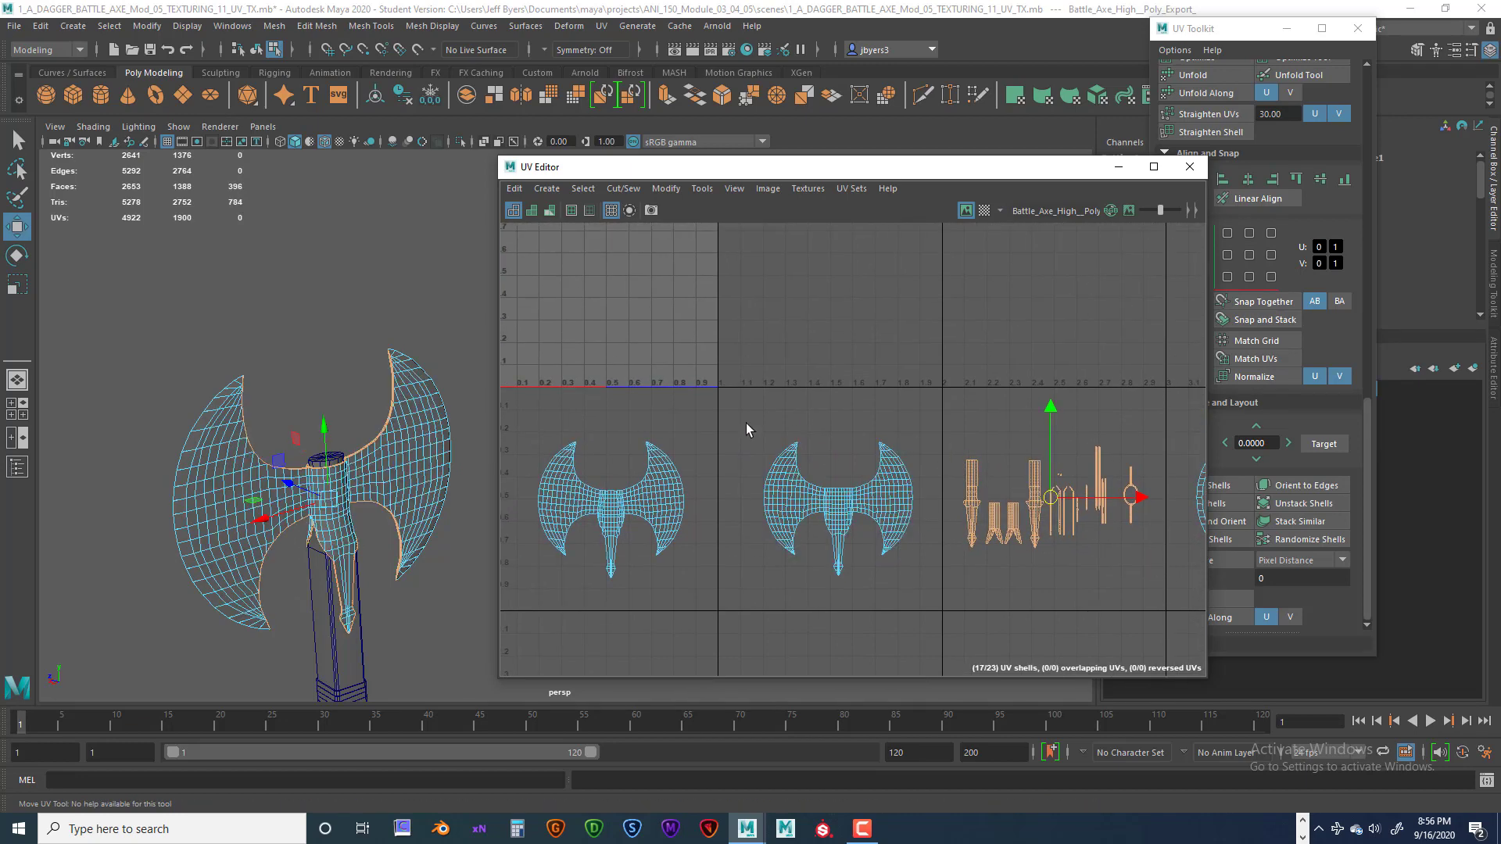
middle_click_drag(674, 495, 742, 518, "alt")
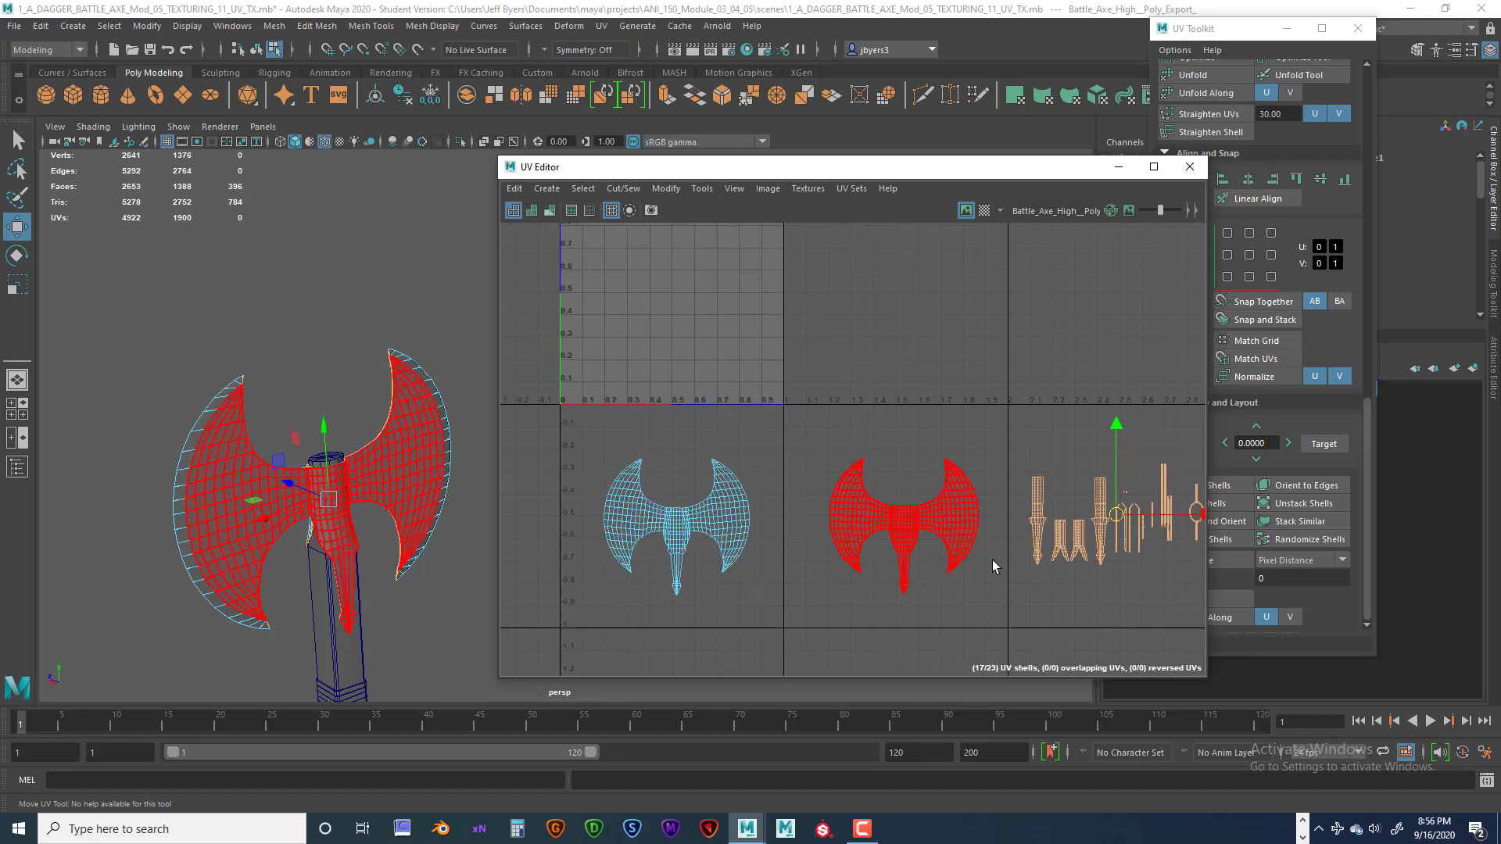
middle_click_drag(1039, 584, 956, 556, "alt")
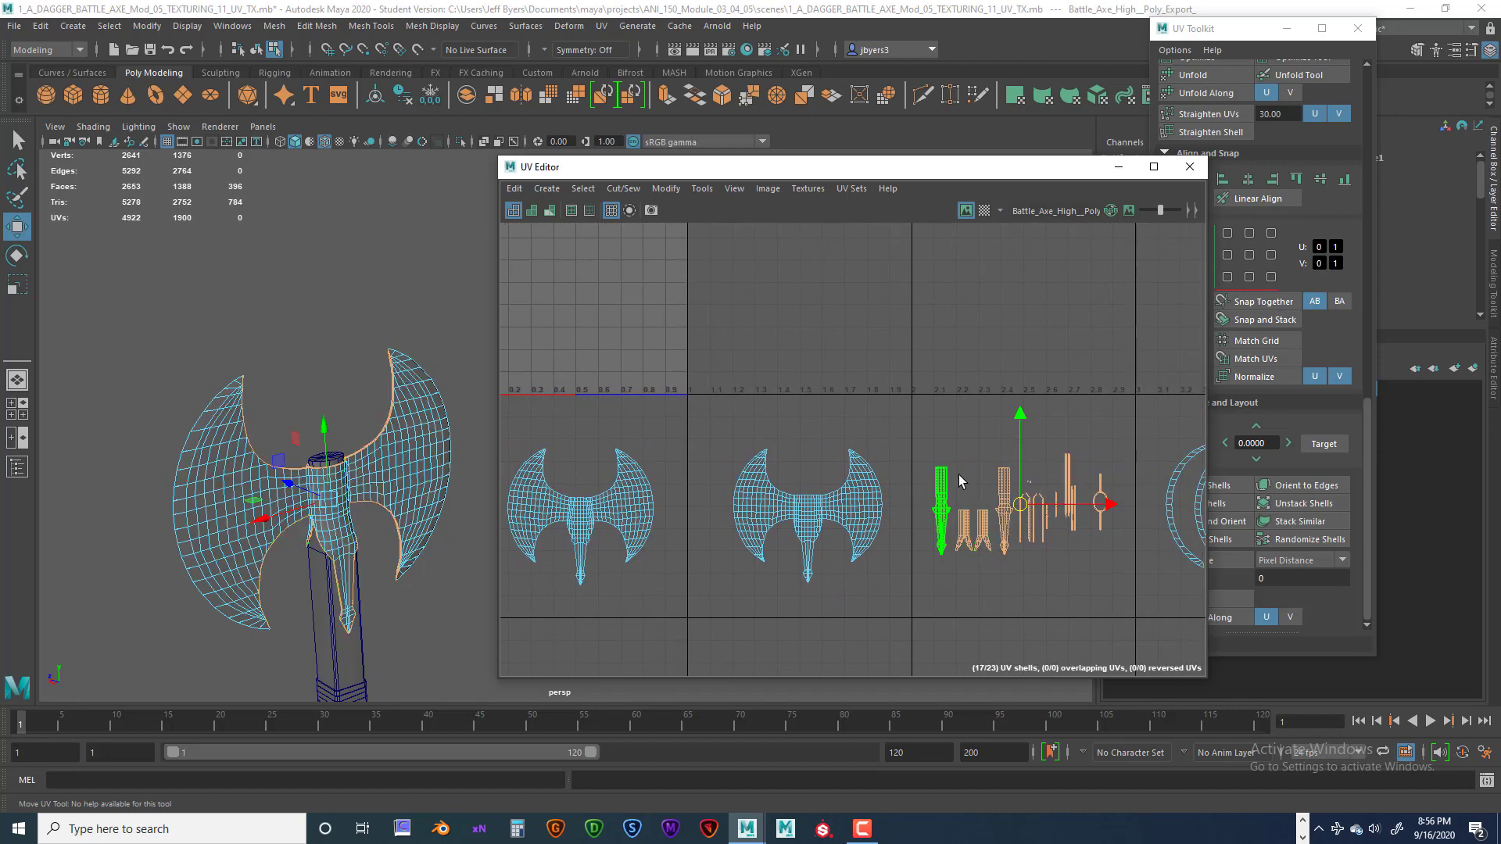
- Place one long pointed shell and one forked shell above the right axe head shell, and the other such pair above the left one
left_click_drag(956, 575, 956, 570)
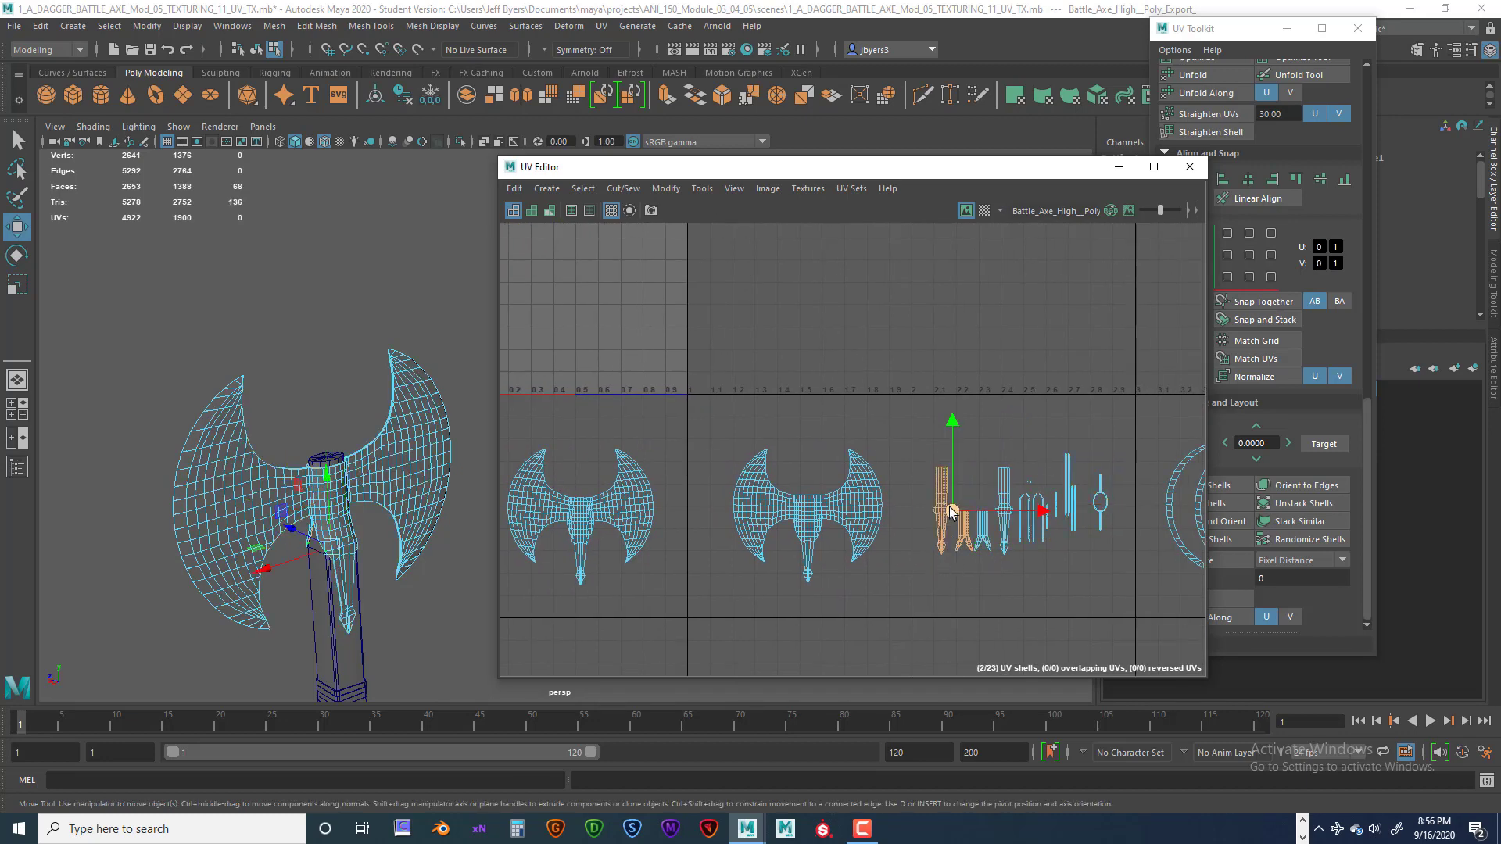
left_click_drag(951, 512, 808, 446)
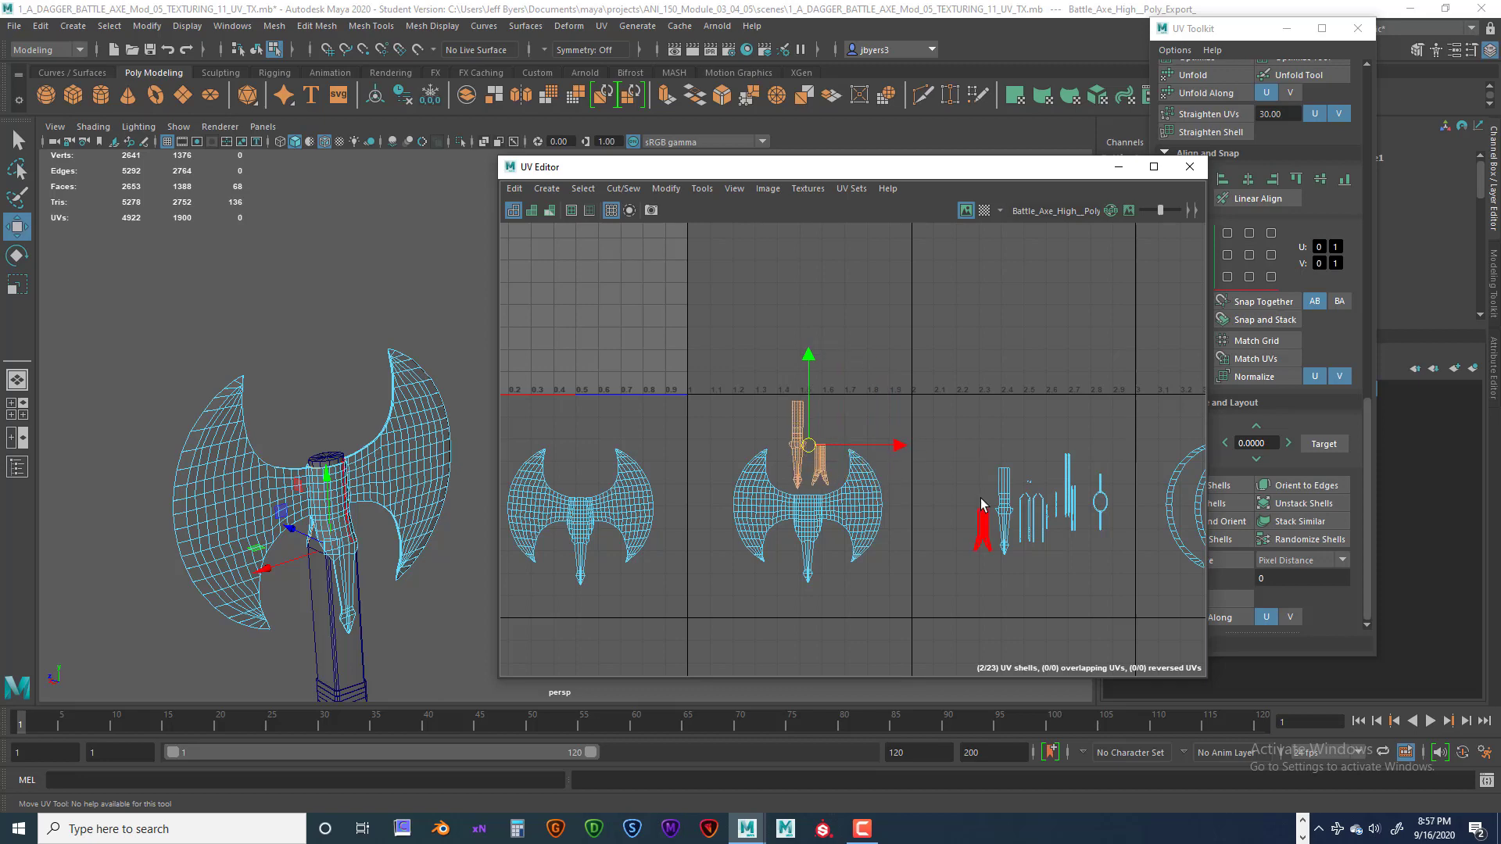
left_click_drag(1006, 570, 1008, 577)
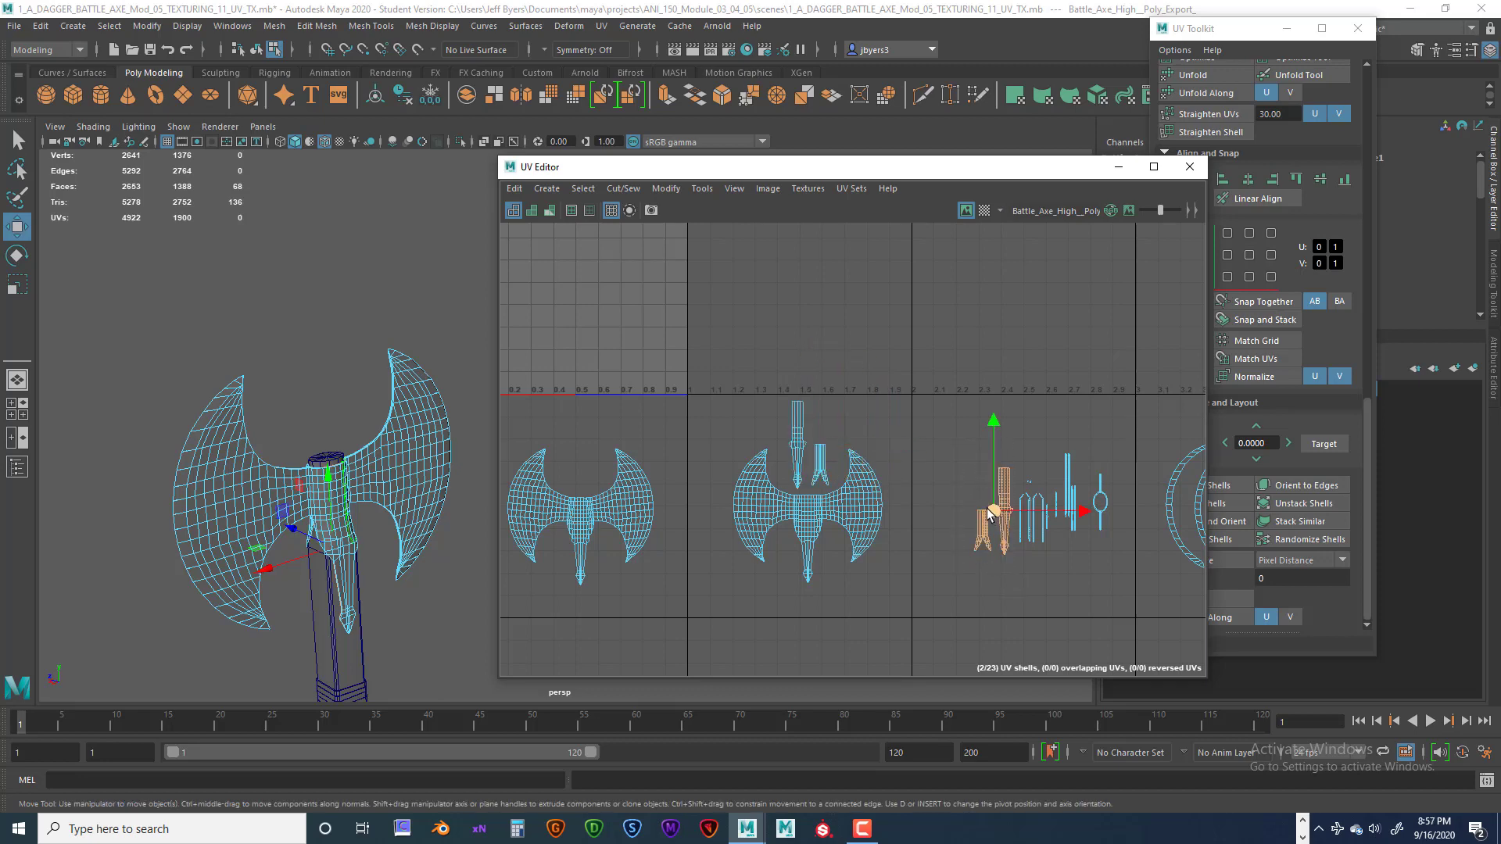
left_click_drag(993, 512, 575, 447)
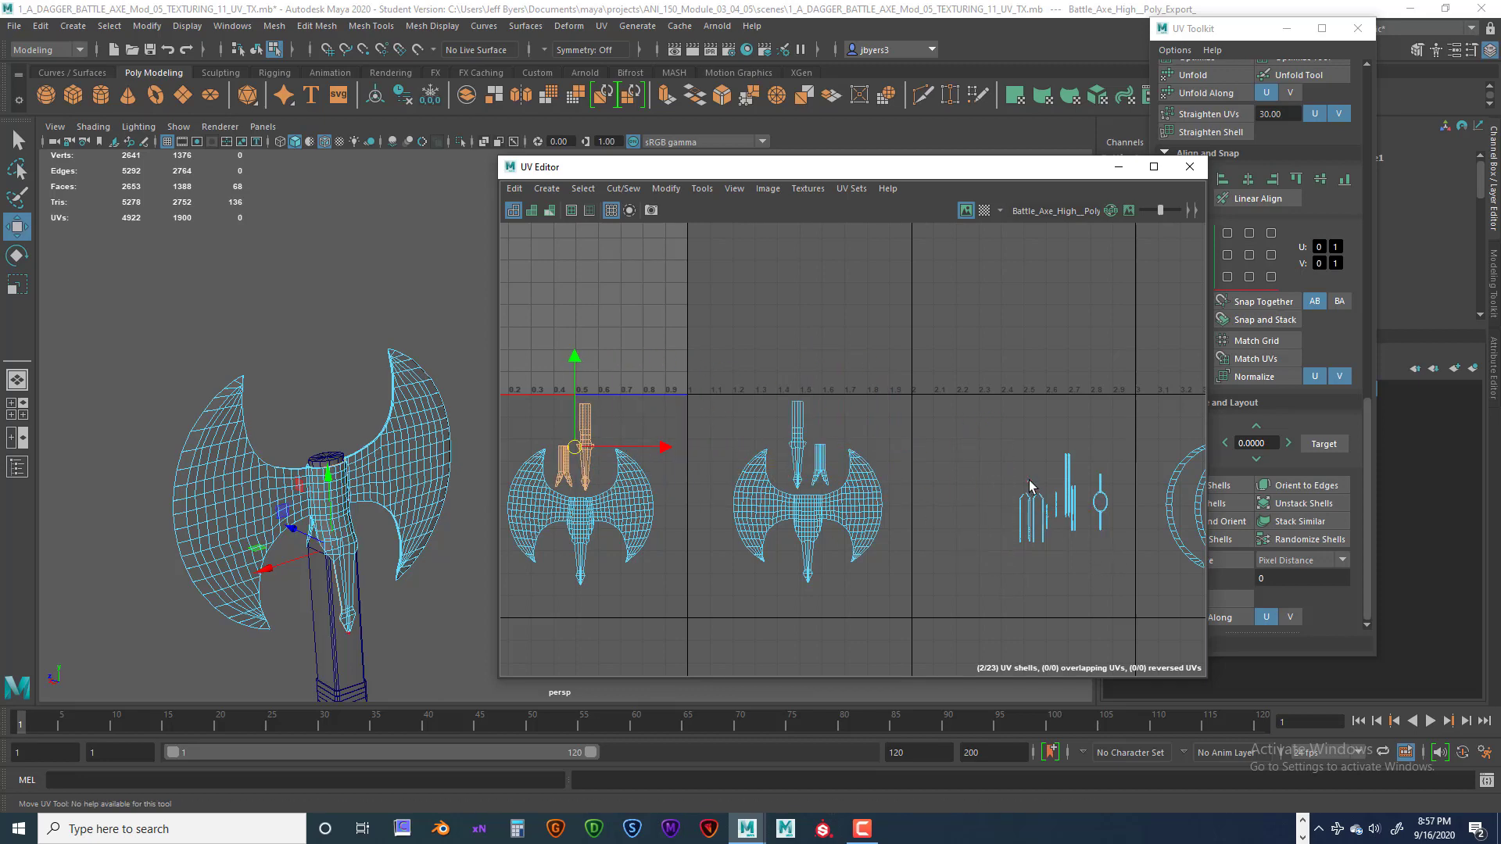
- Move the eight narrow small shells below the left axe head's right blade and the remaining five below the right axe head's right blade
middle_click_drag(1038, 526, 993, 475, "alt")
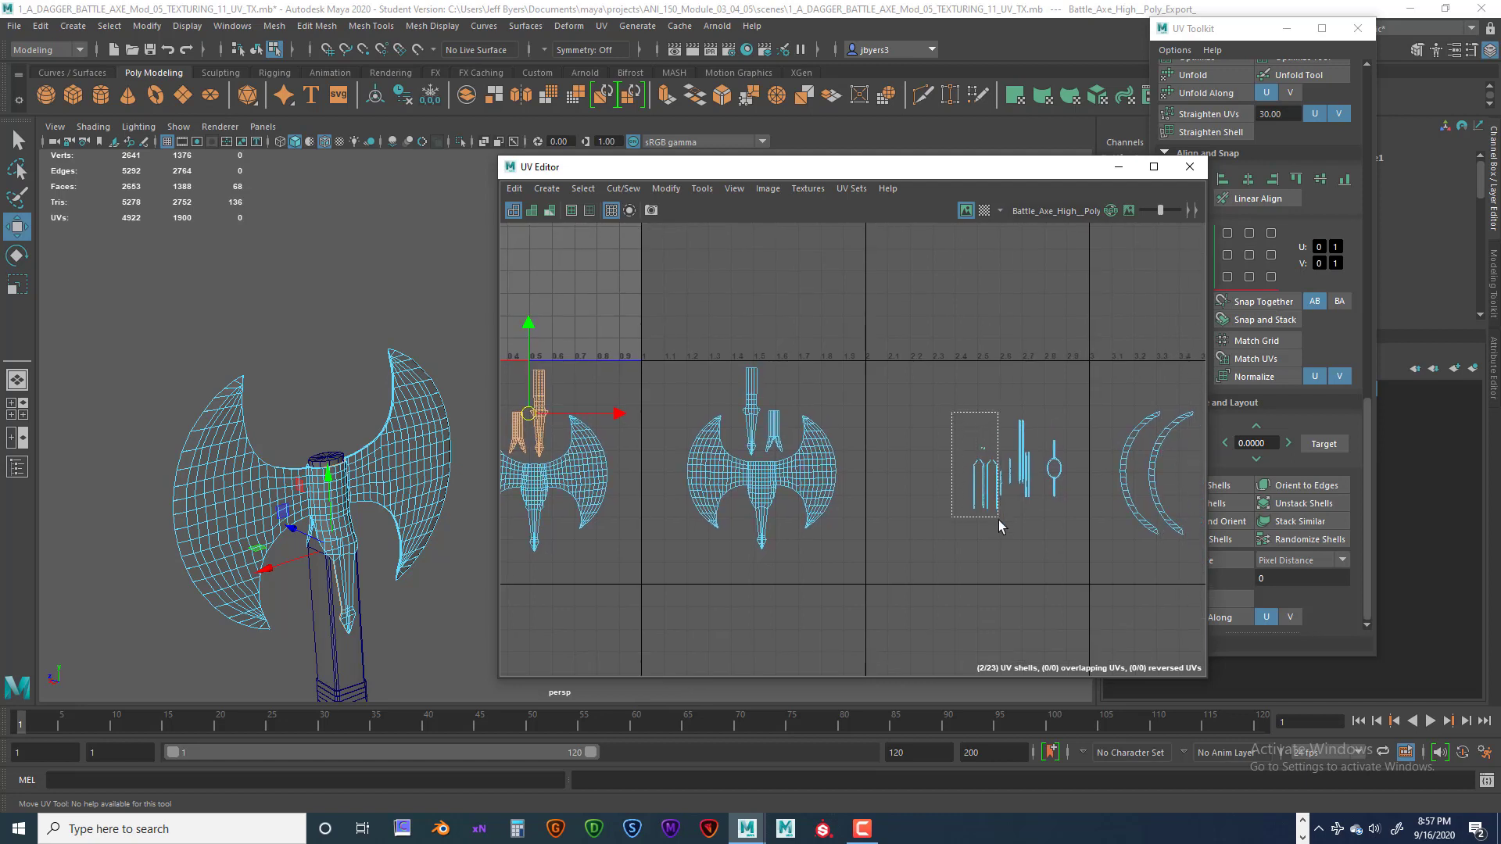
left_click_drag(1012, 535, 1001, 535)
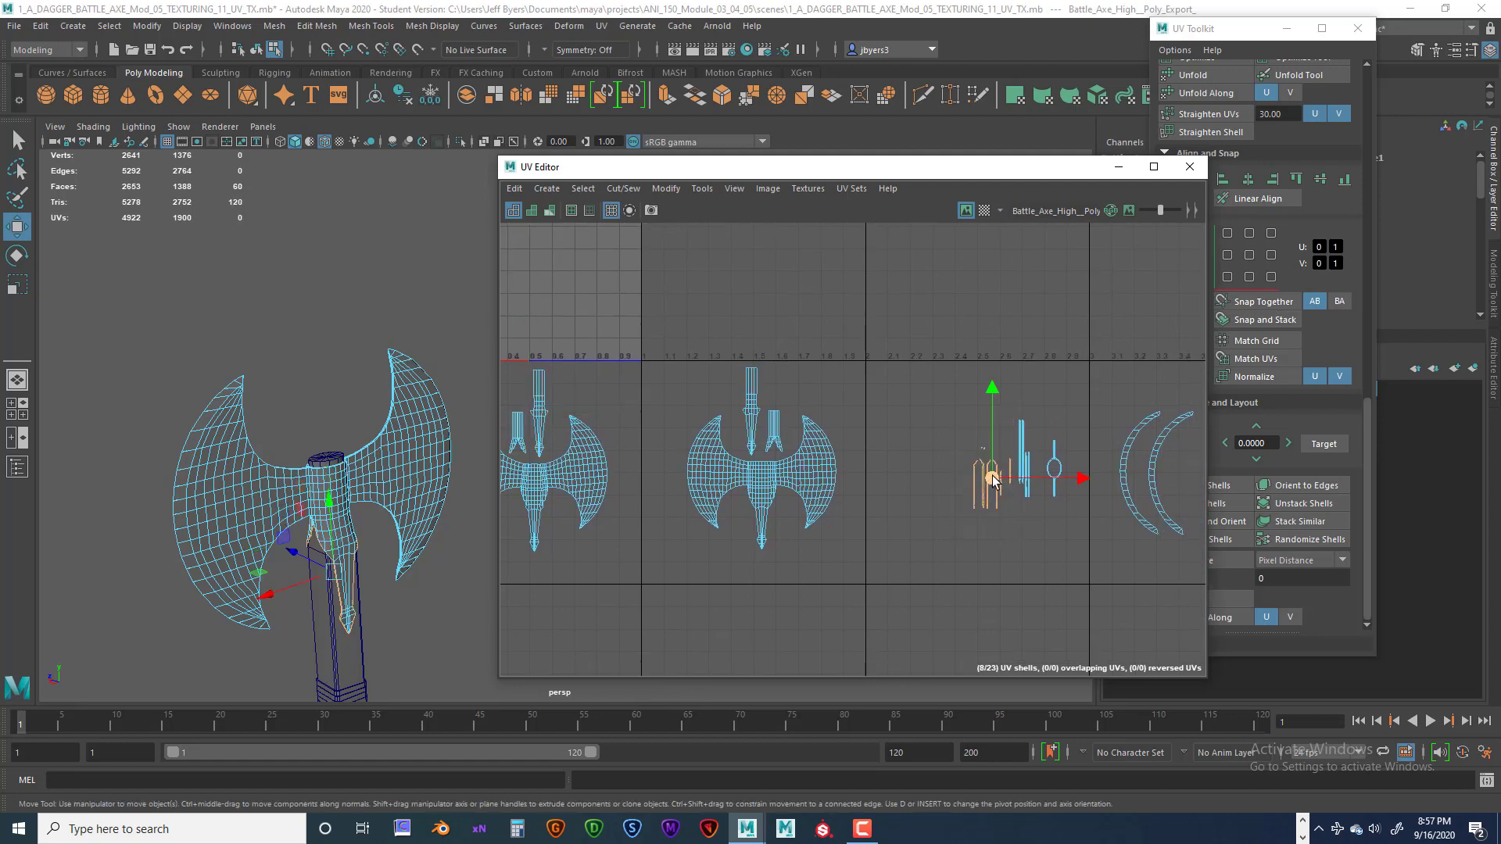
left_click_drag(993, 481, 612, 550)
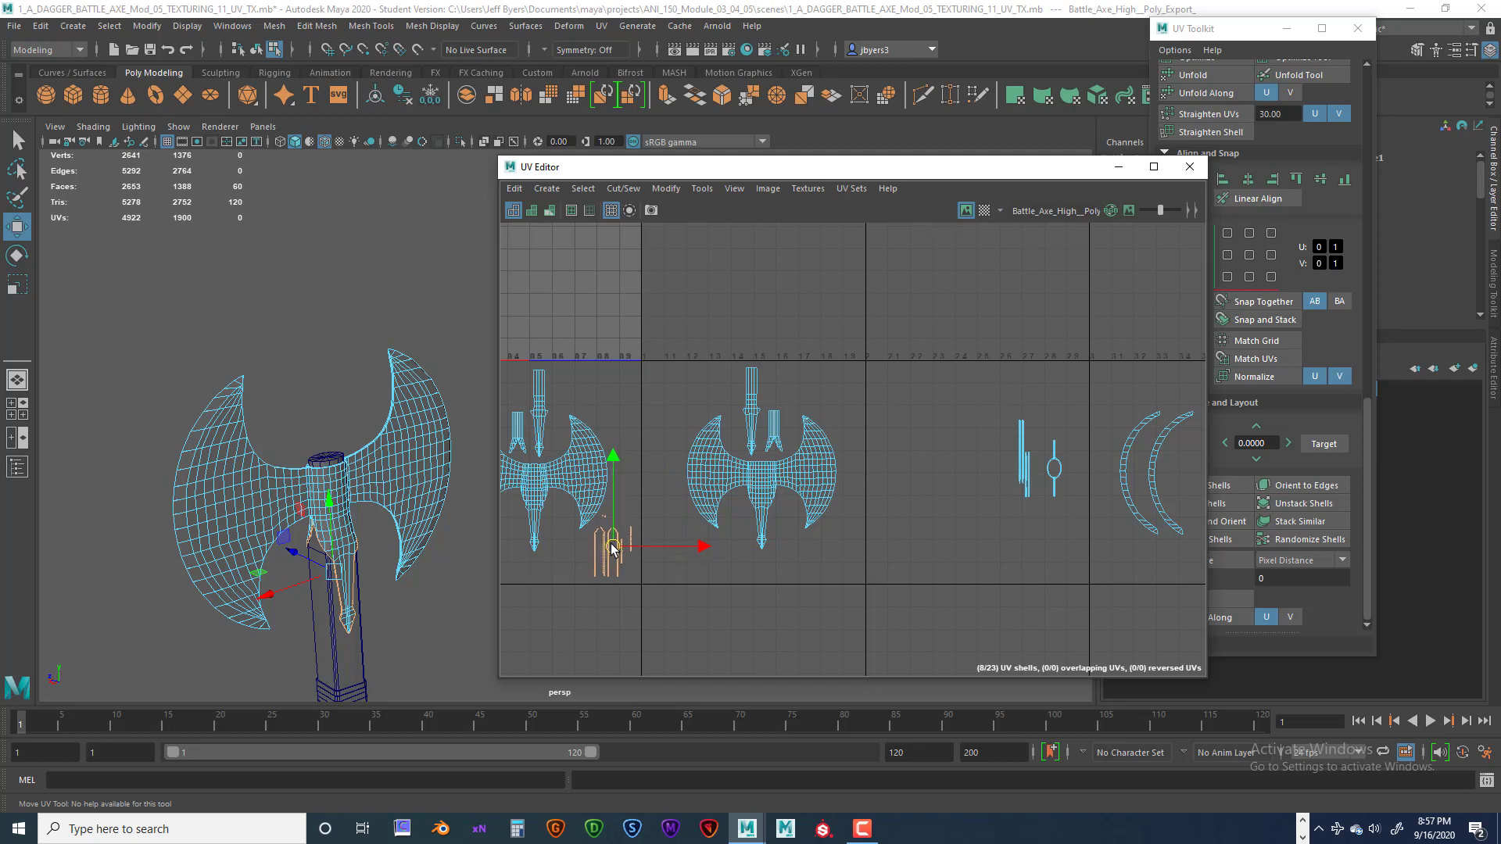
left_click_drag(1077, 516, 1079, 513)
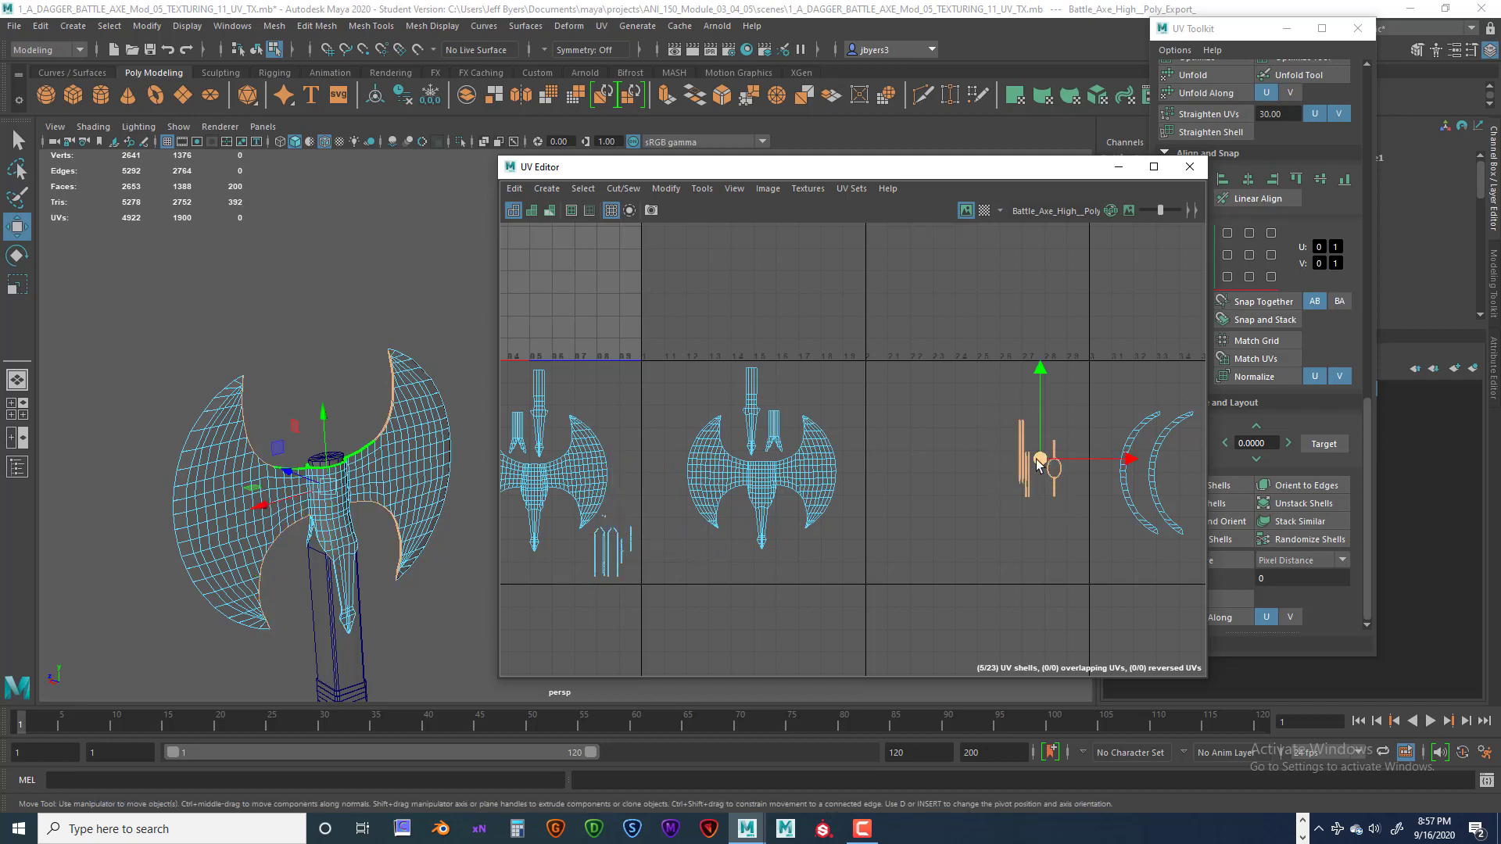
left_click_drag(1009, 450, 805, 545)
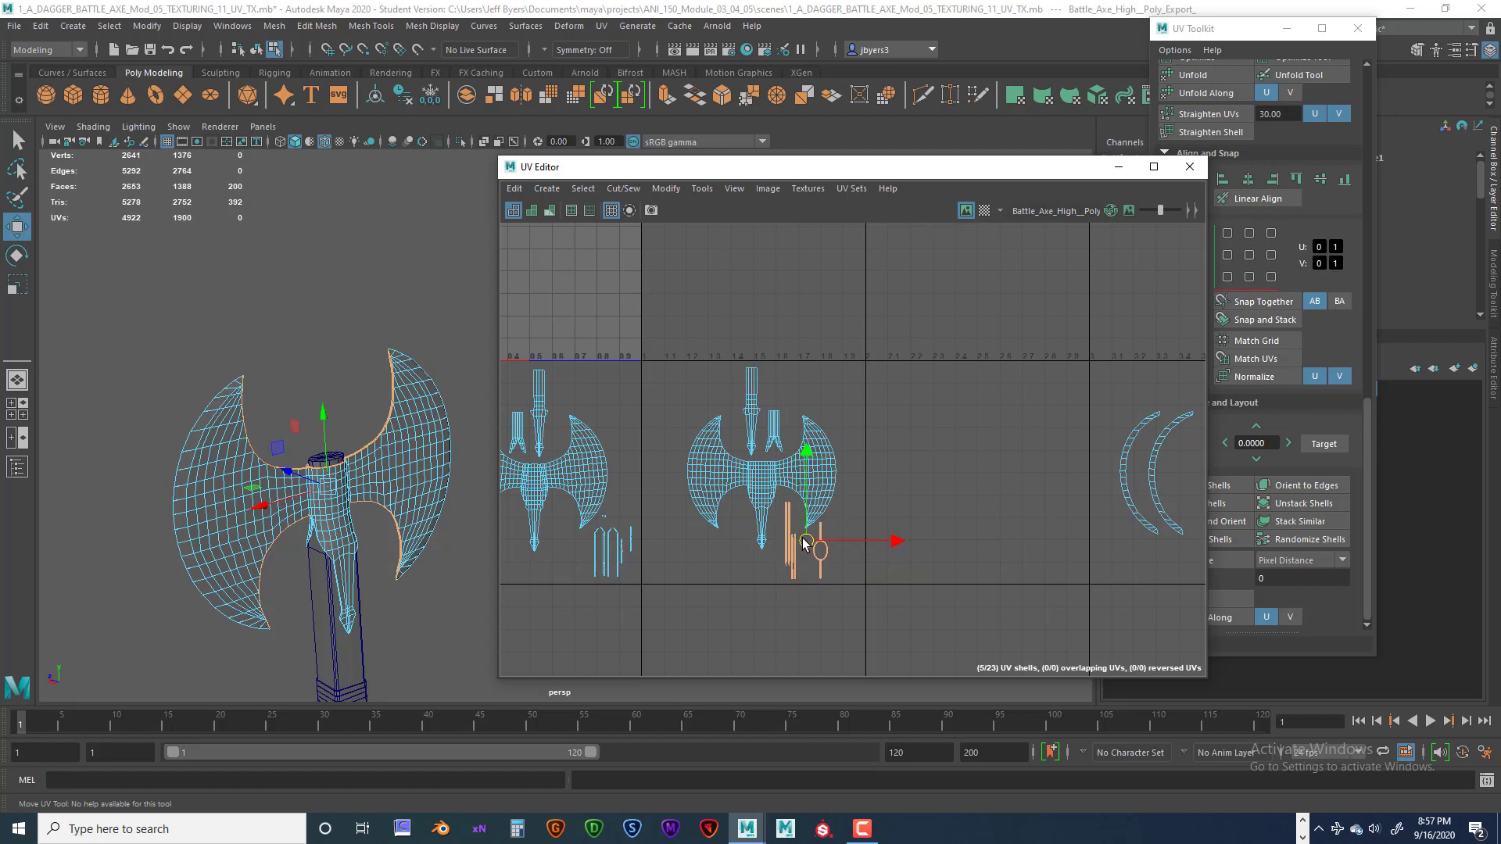
- Select both axe head shells with their small shells, excluding the cutting-edge strips, and inspect their coverage on the model
left_click(868, 502)
scroll(882, 547, "down", 3)
middle_click_drag(882, 546, 907, 577)
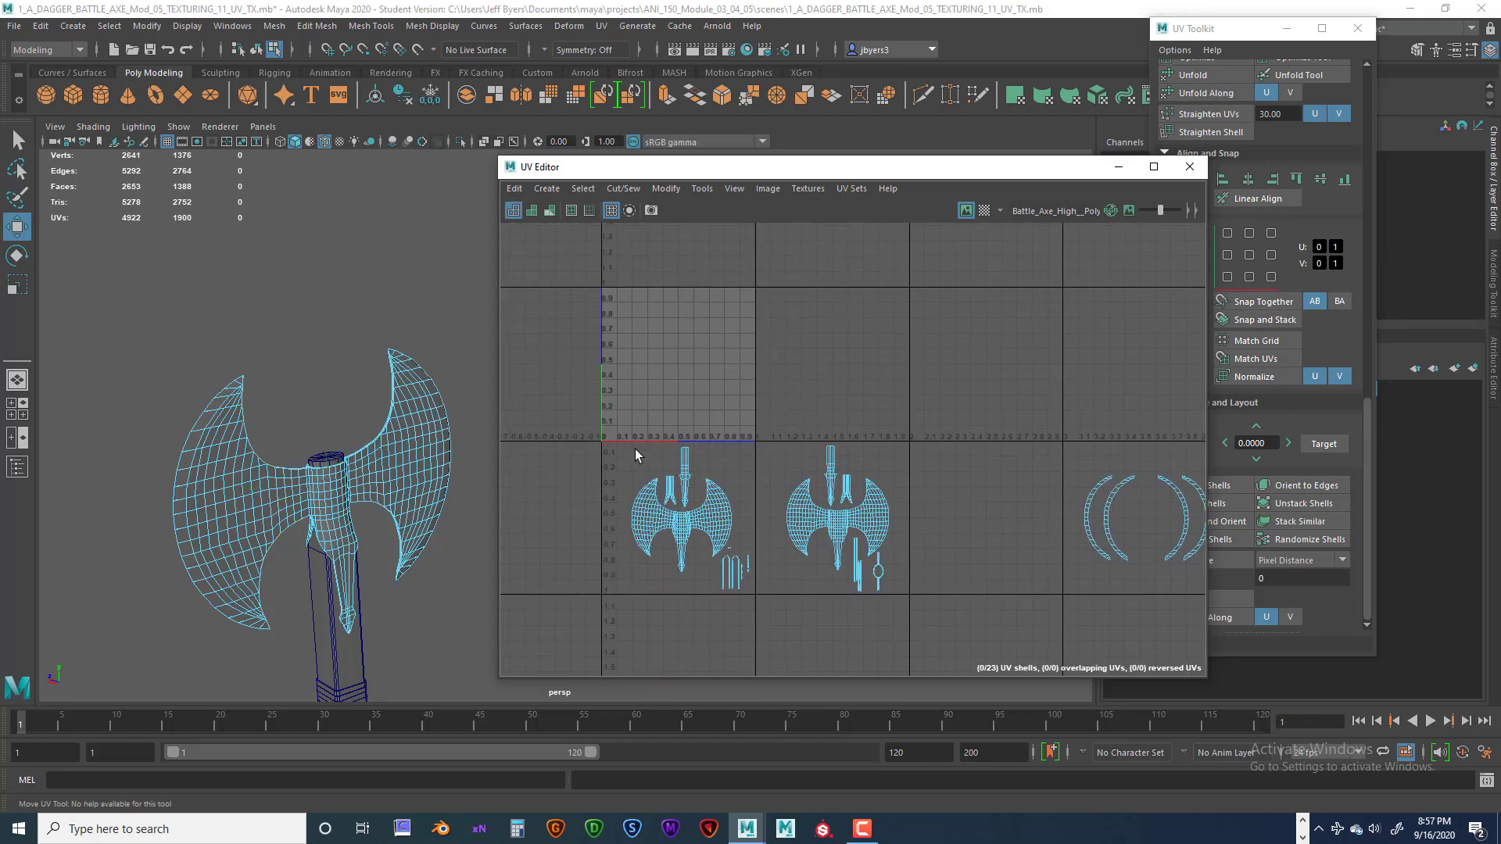
left_click_drag(600, 444, 967, 626)
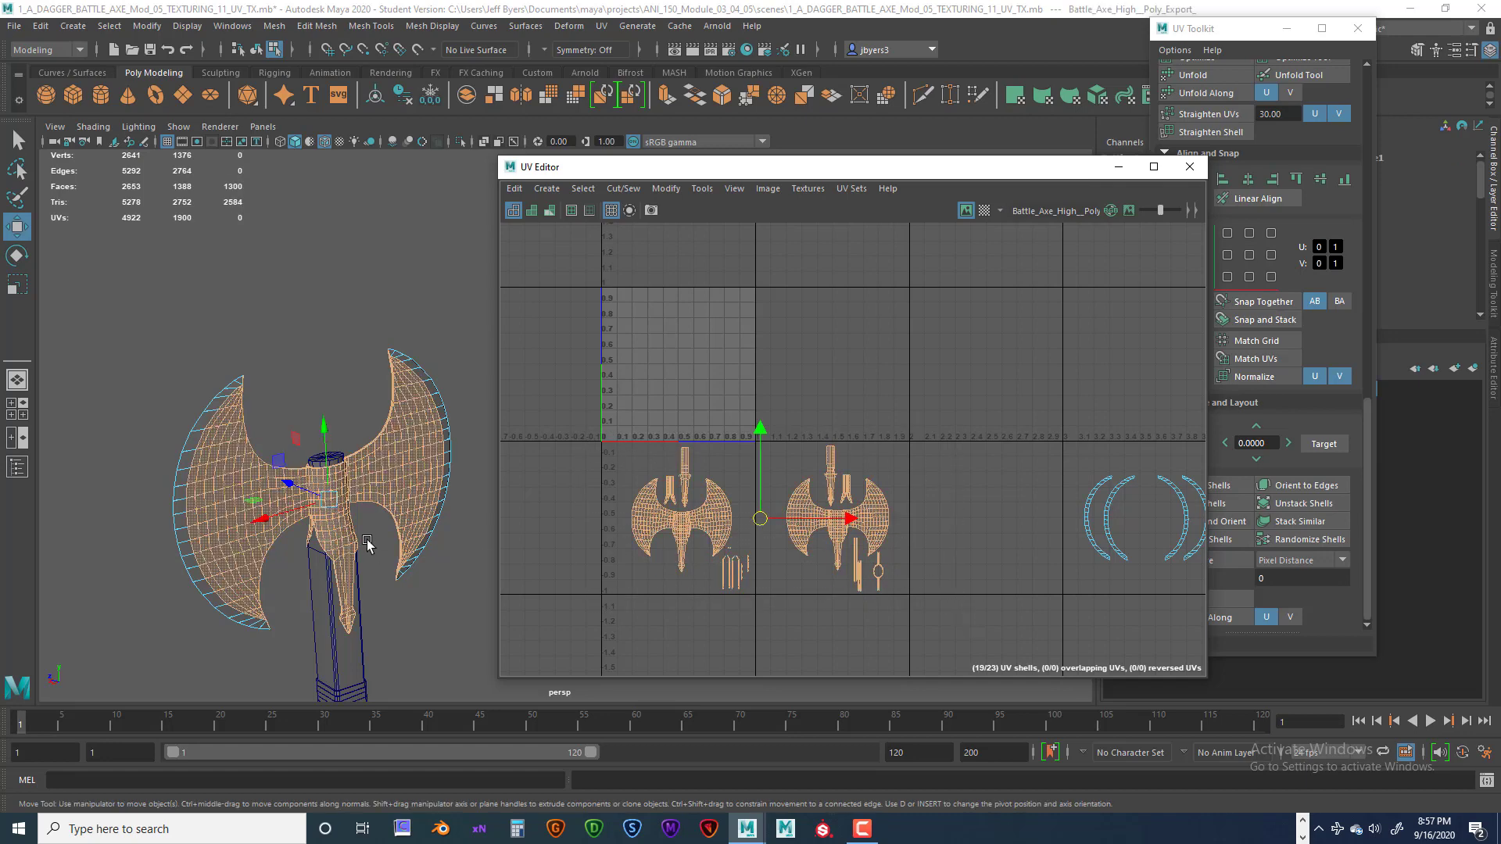
left_click_drag(368, 545, 569, 543, "alt")
middle_click_drag(281, 493, 135, 506, "alt")
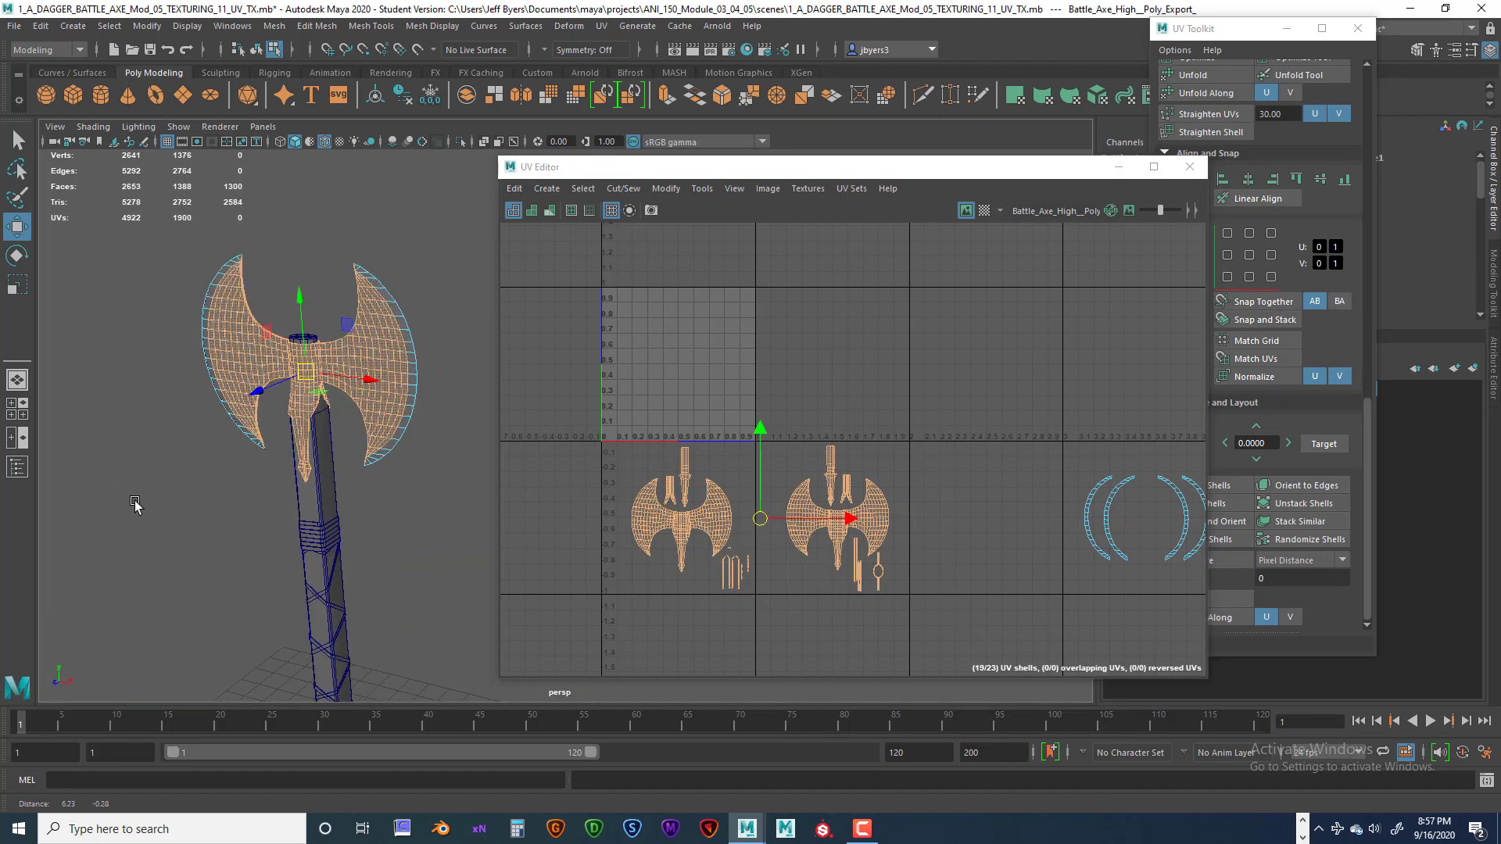
- Select the four cutting-edge strip shells, check their coverage on the model, and clear the selection
left_click_drag(136, 506, 313, 575, "alt")
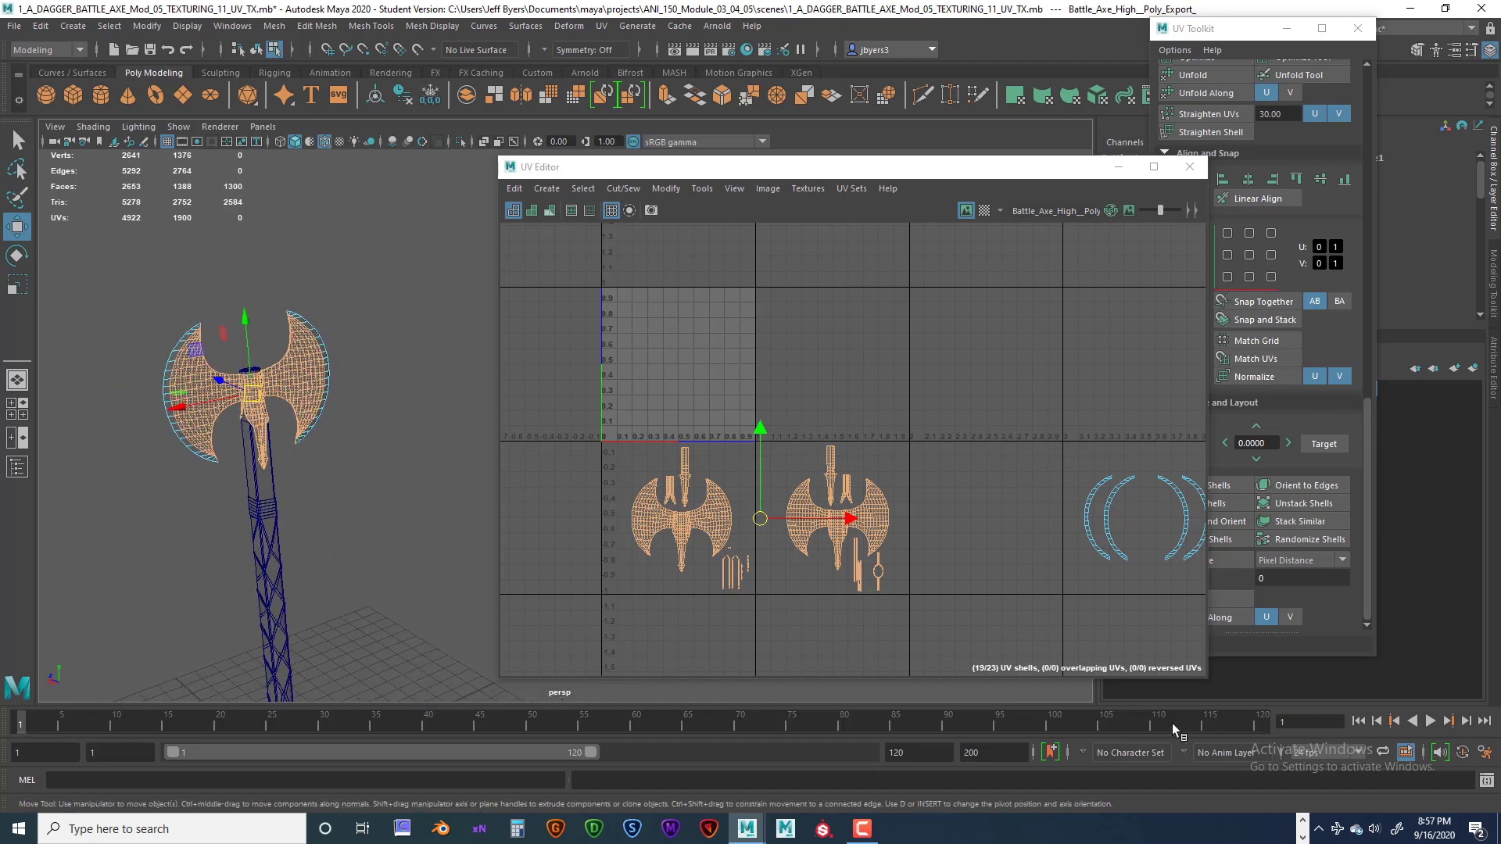
middle_click_drag(1144, 573, 925, 485, "alt")
left_click_drag(1063, 571, 1065, 573)
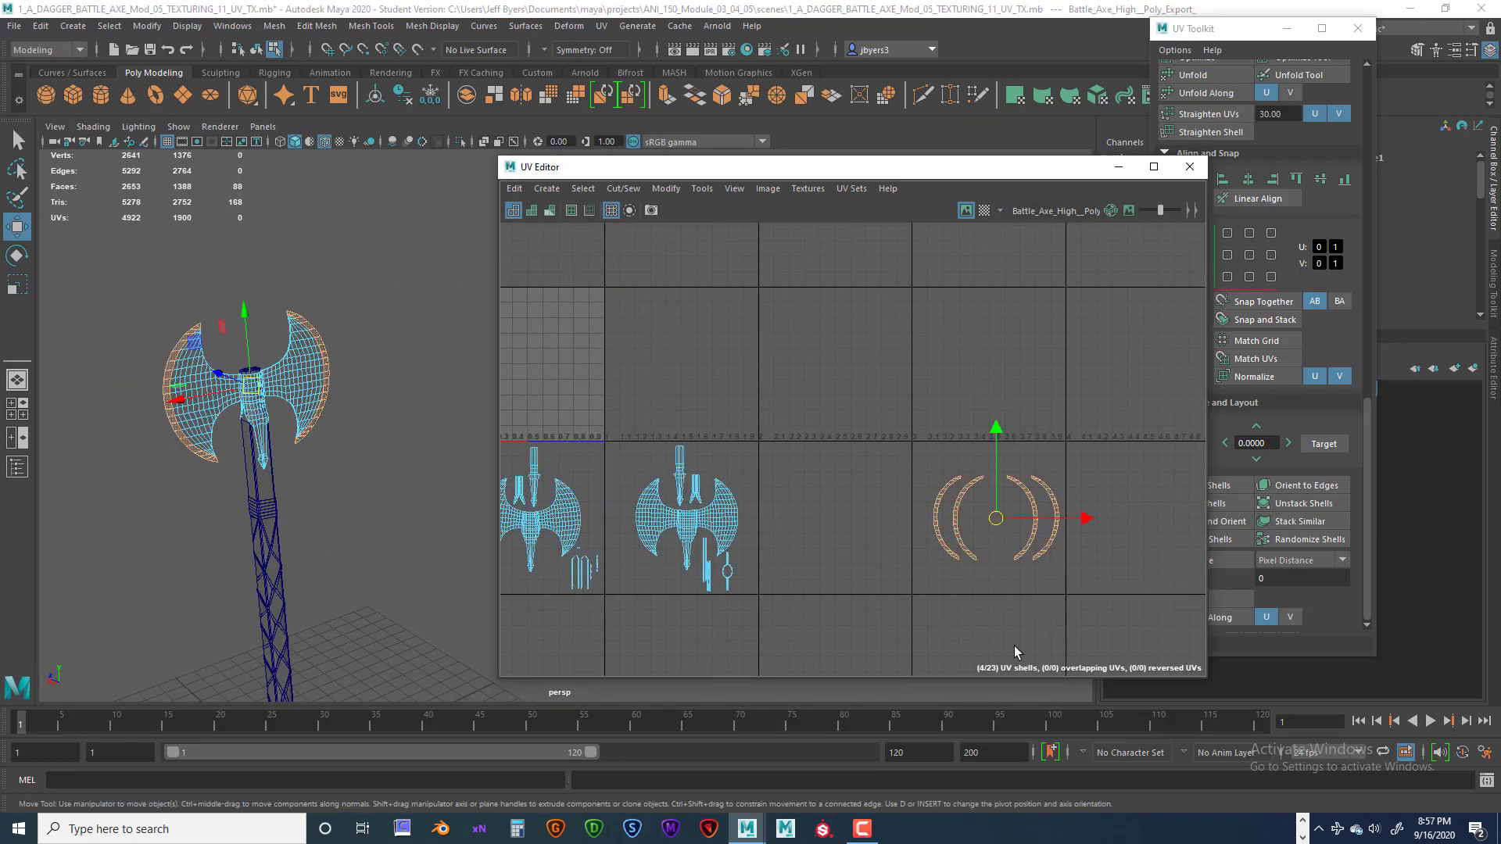
left_click(398, 614)
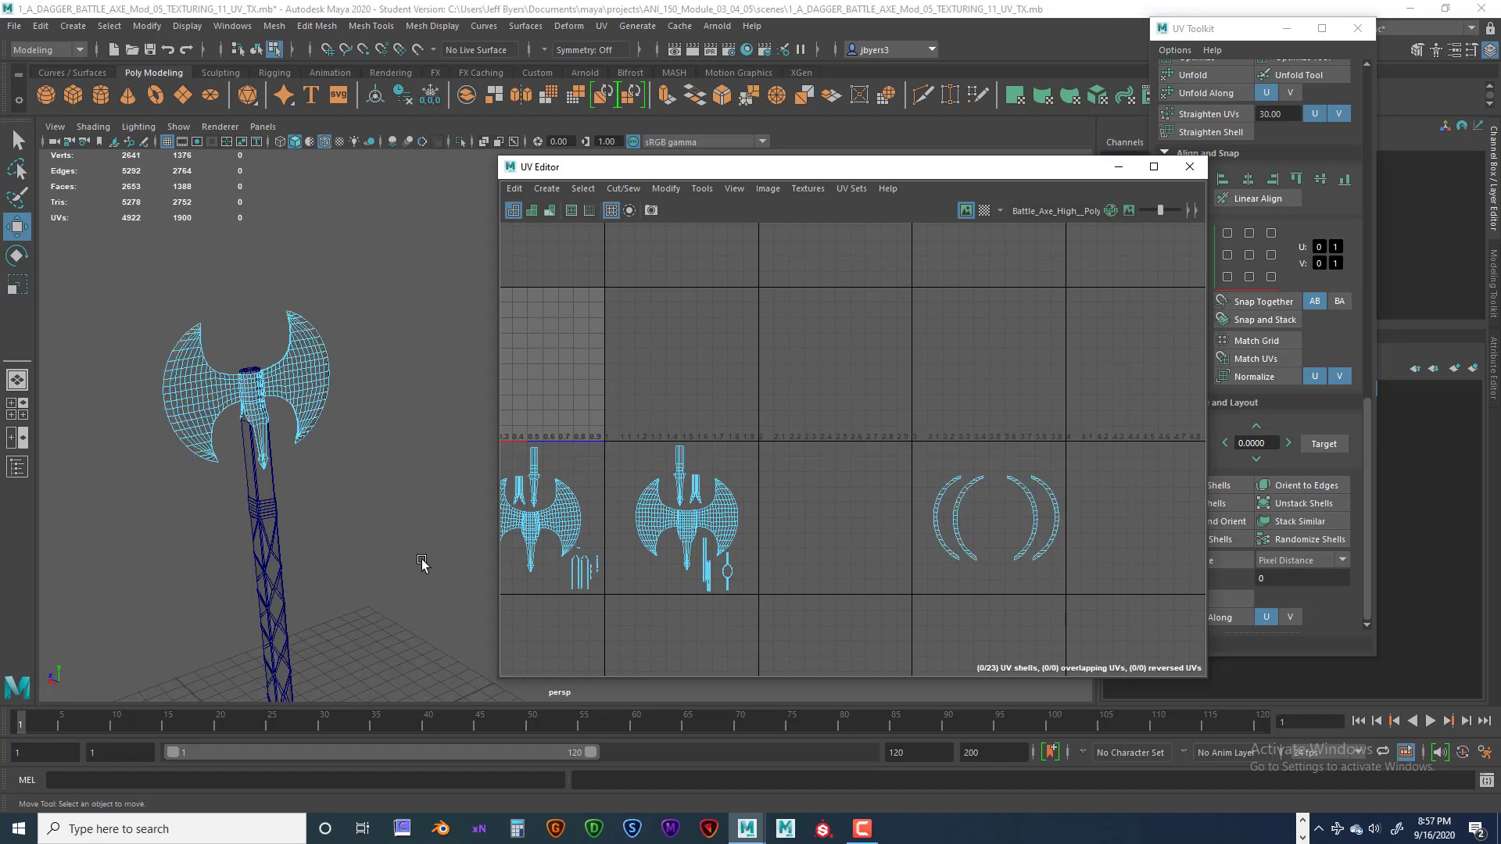
- Return the axe head to object mode and examine the area where the blades meet the handle
left_click_drag(420, 602, 438, 565, "alt")
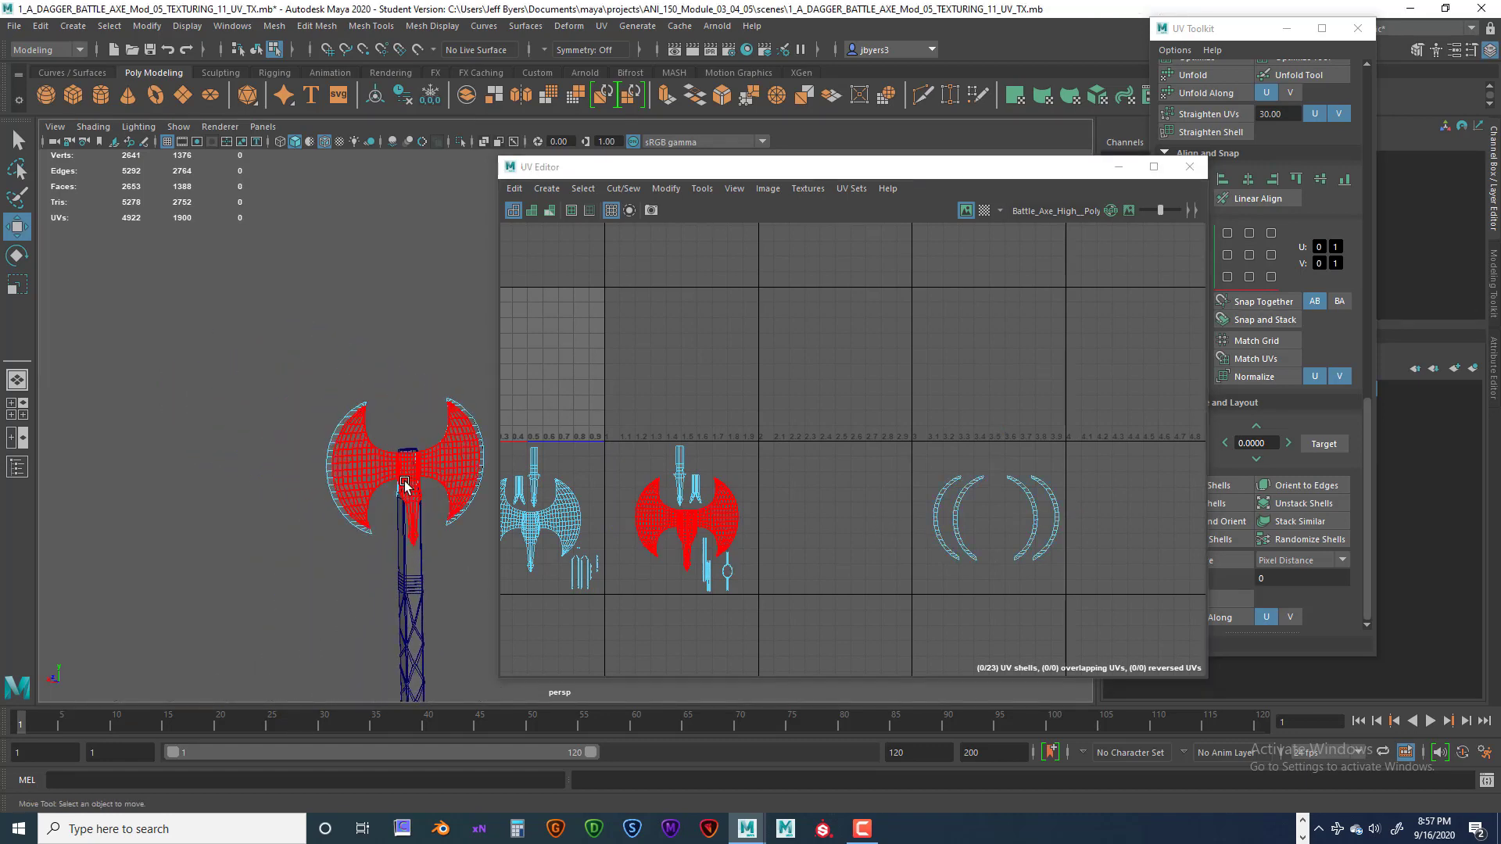
right_click_drag(404, 481, 391, 492)
scroll(450, 562, "down", 4)
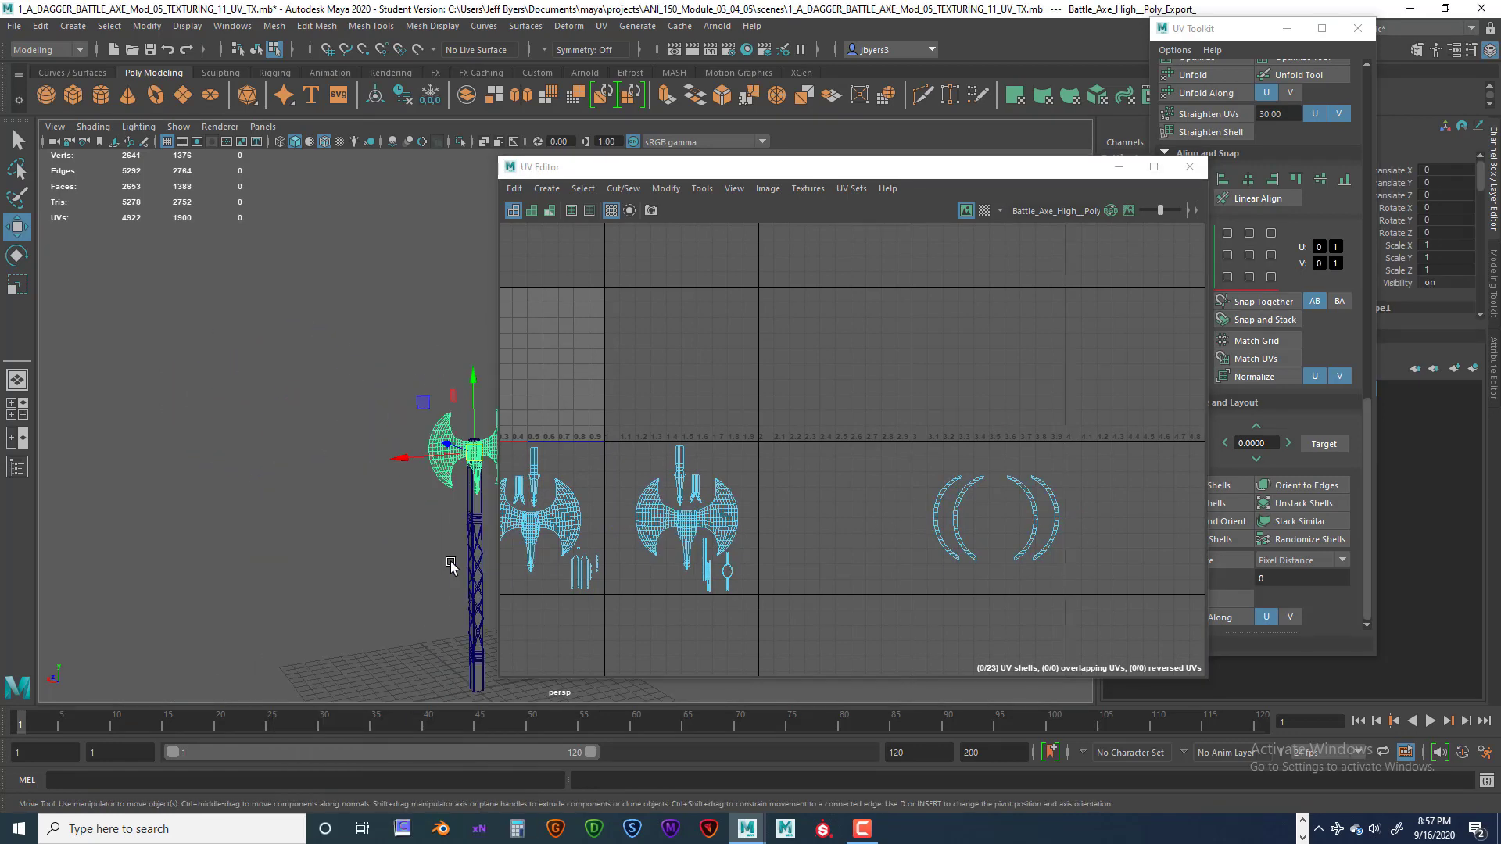
scroll(450, 562, "up", 10)
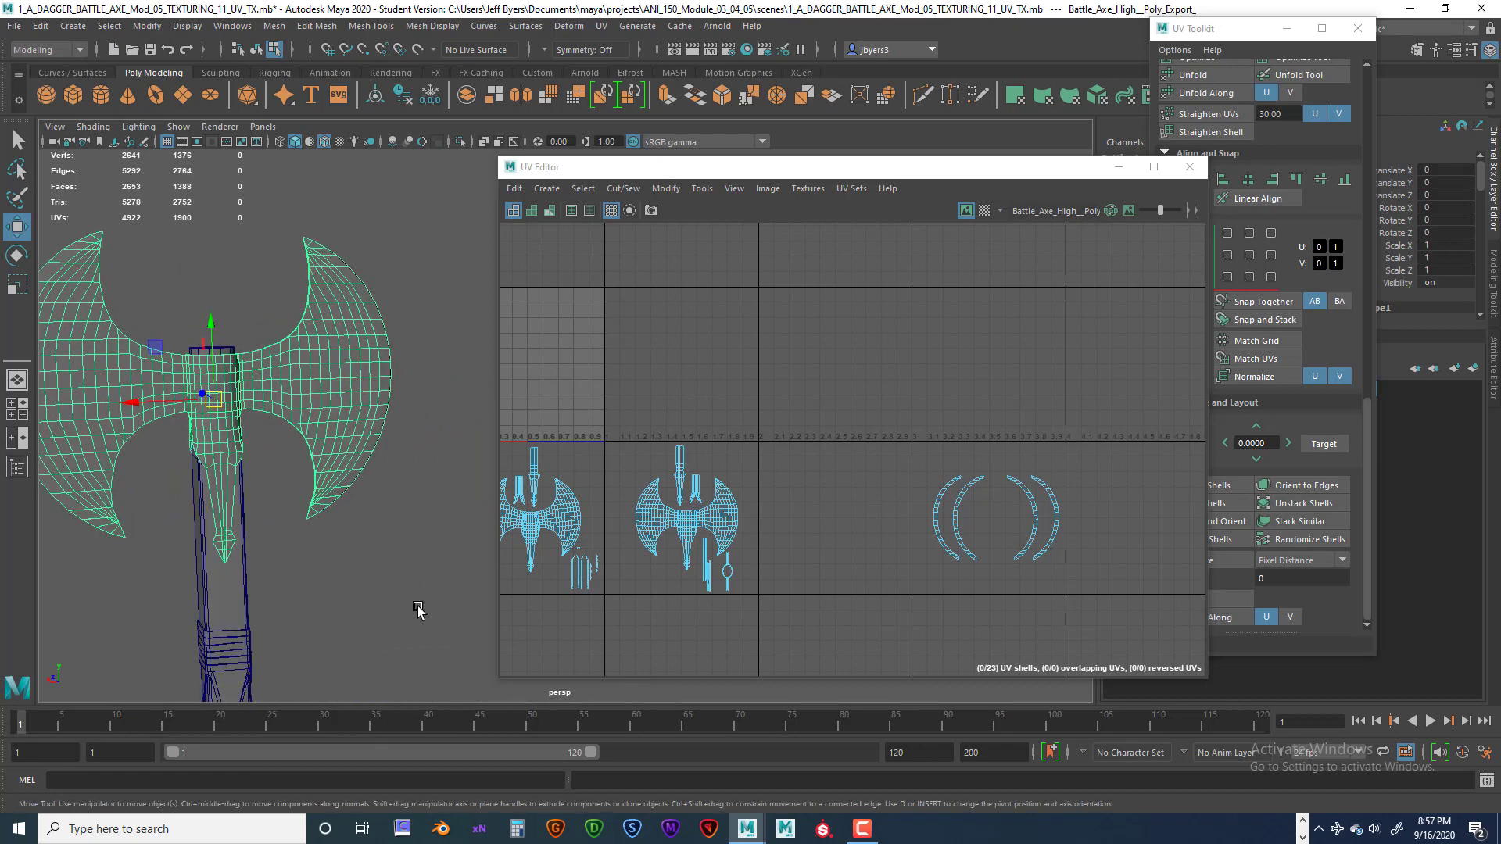
middle_click_drag(418, 610, 464, 491, "alt")
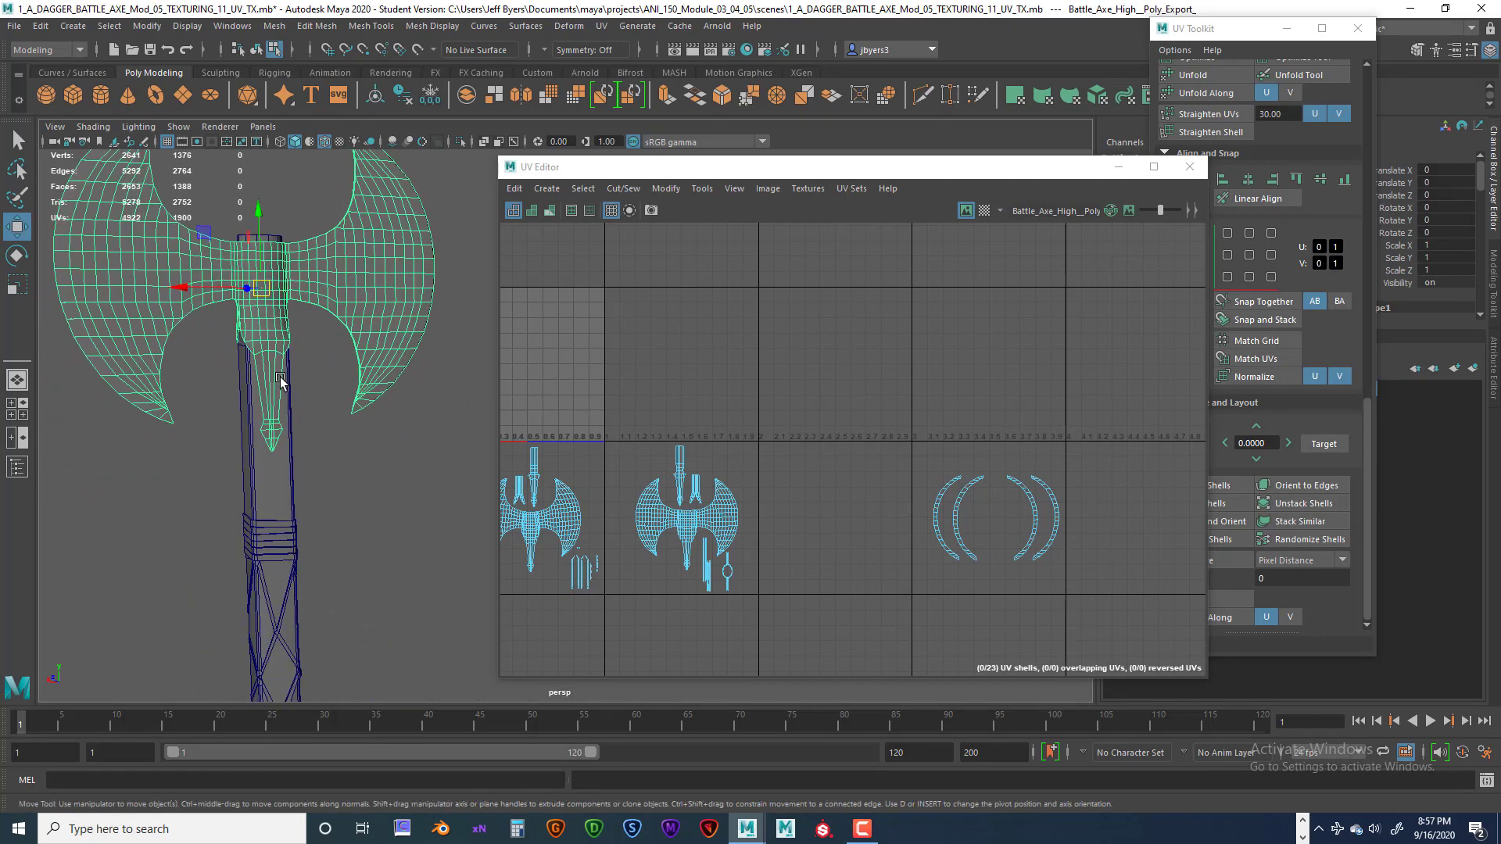
left_click_drag(368, 423, 440, 444, "alt")
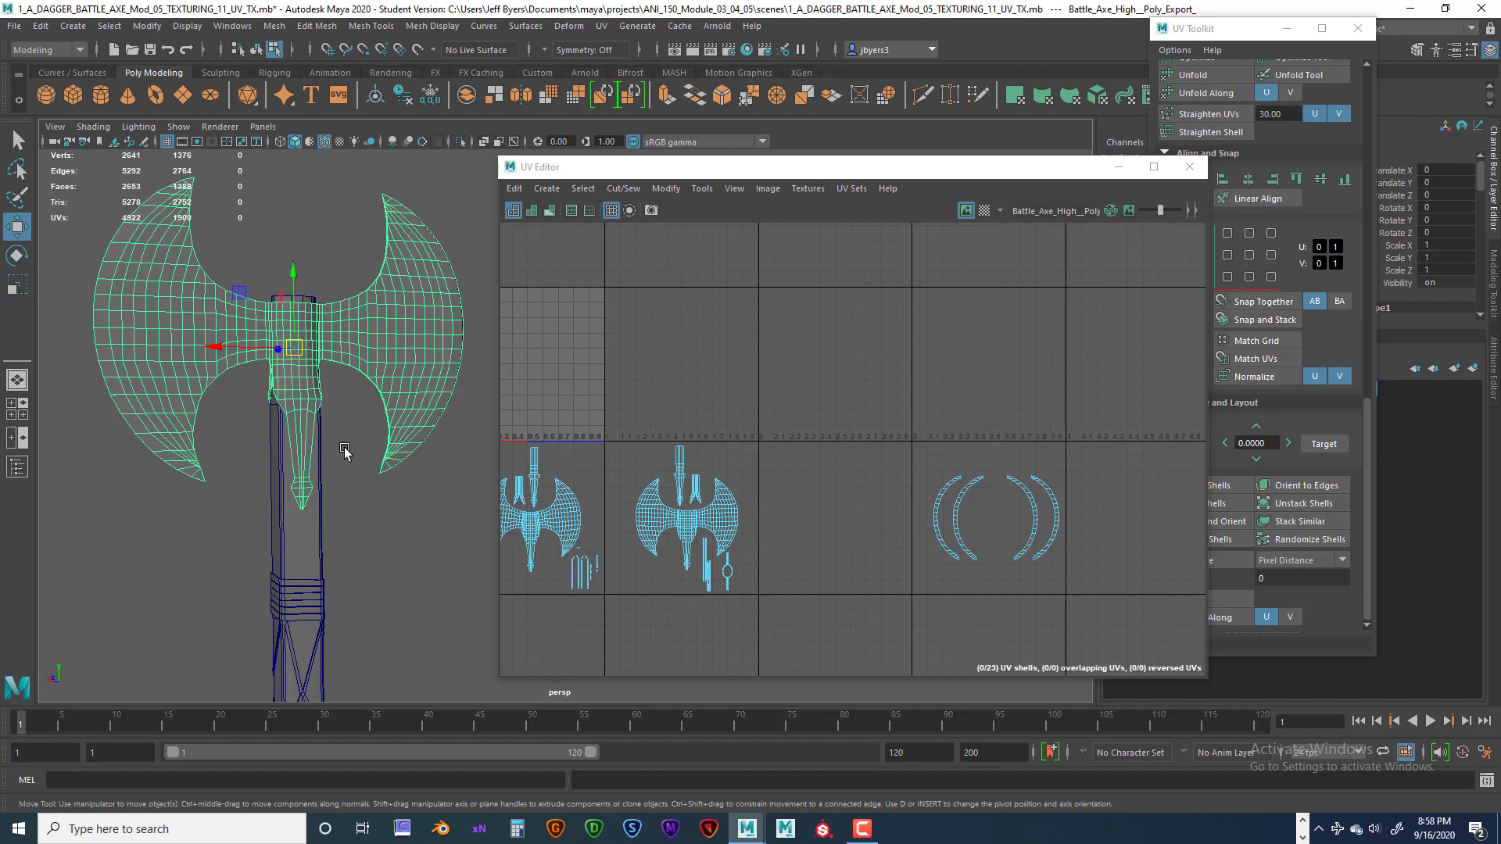
left_click_drag(331, 469, 382, 519, "alt")
middle_click_drag(273, 508, 417, 576, "alt")
middle_click_drag(339, 536, 303, 563, "alt")
scroll(292, 577, "up", 1)
scroll(292, 577, "up", 5)
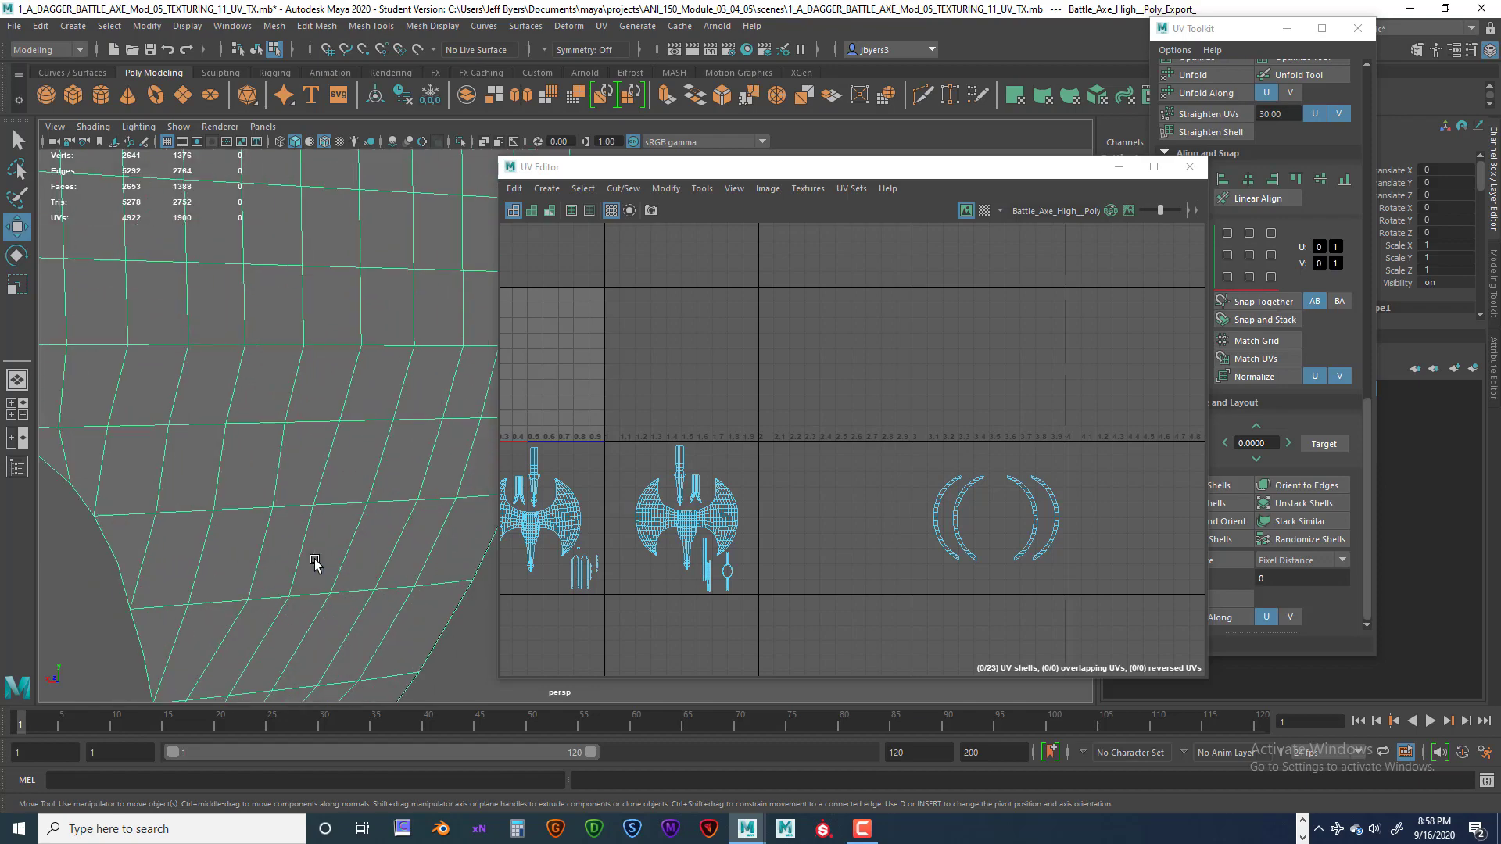
left_click_drag(296, 560, 332, 573, "alt")
middle_click_drag(305, 563, 466, 597, "alt")
middle_click_drag(386, 562, 434, 560, "alt")
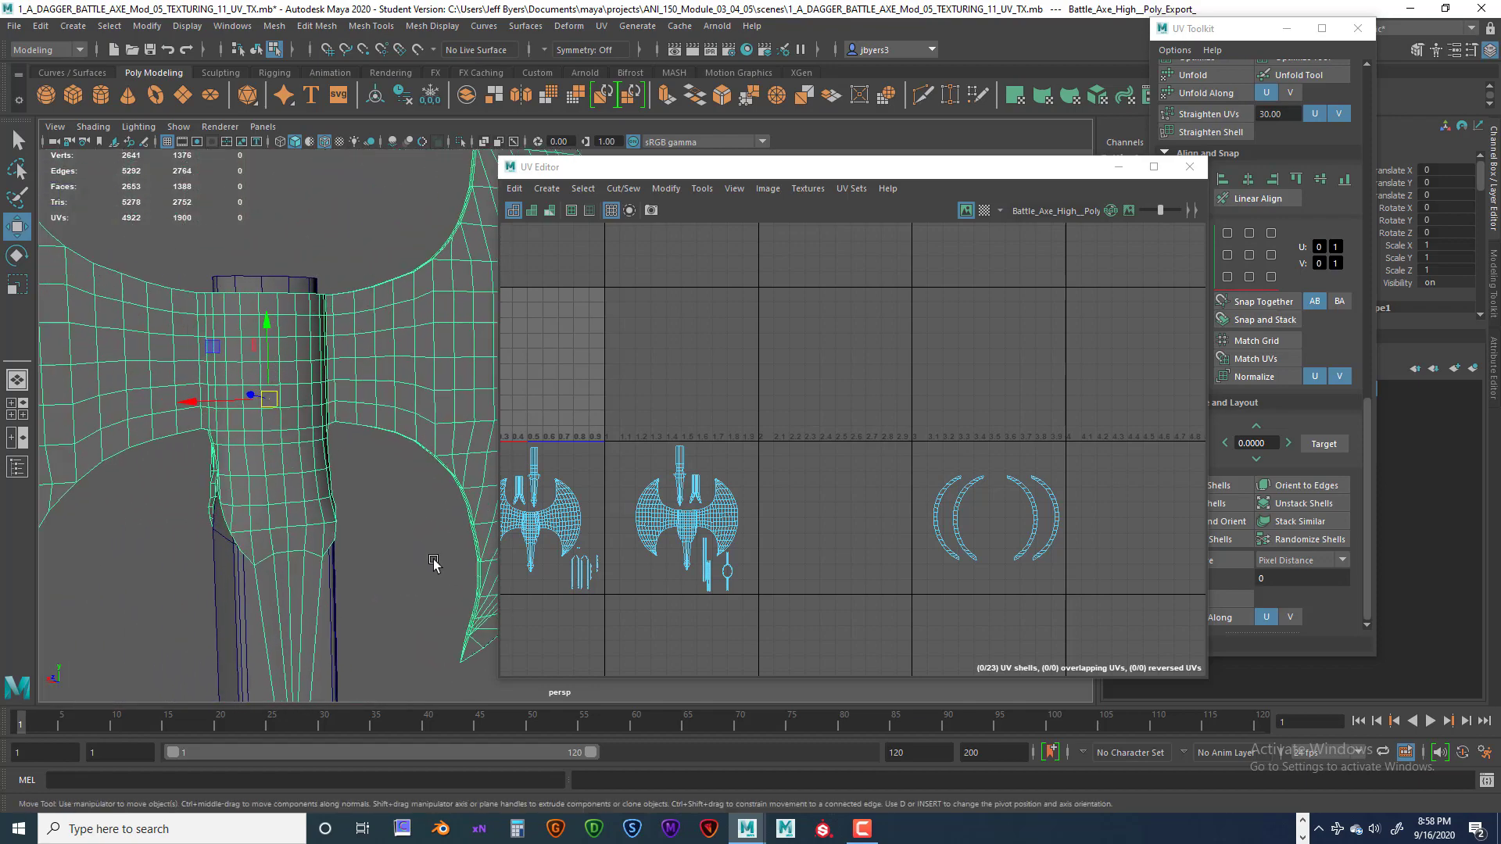
- Create a polygon cylinder and close the UV Editor and UV Toolkit
left_click(100, 95)
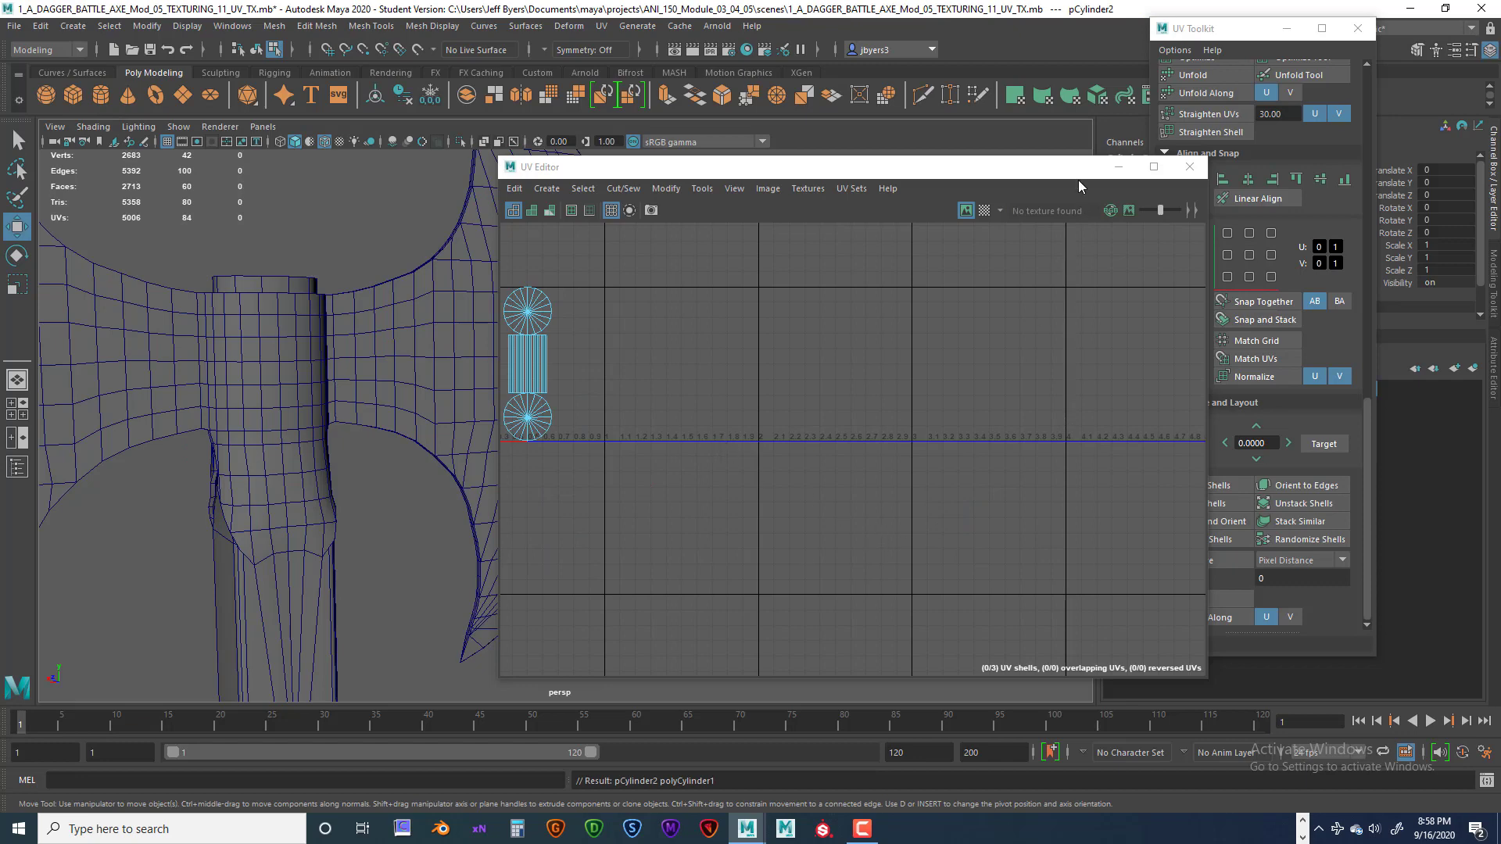
left_click(1118, 167)
scroll(938, 492, "down", 2)
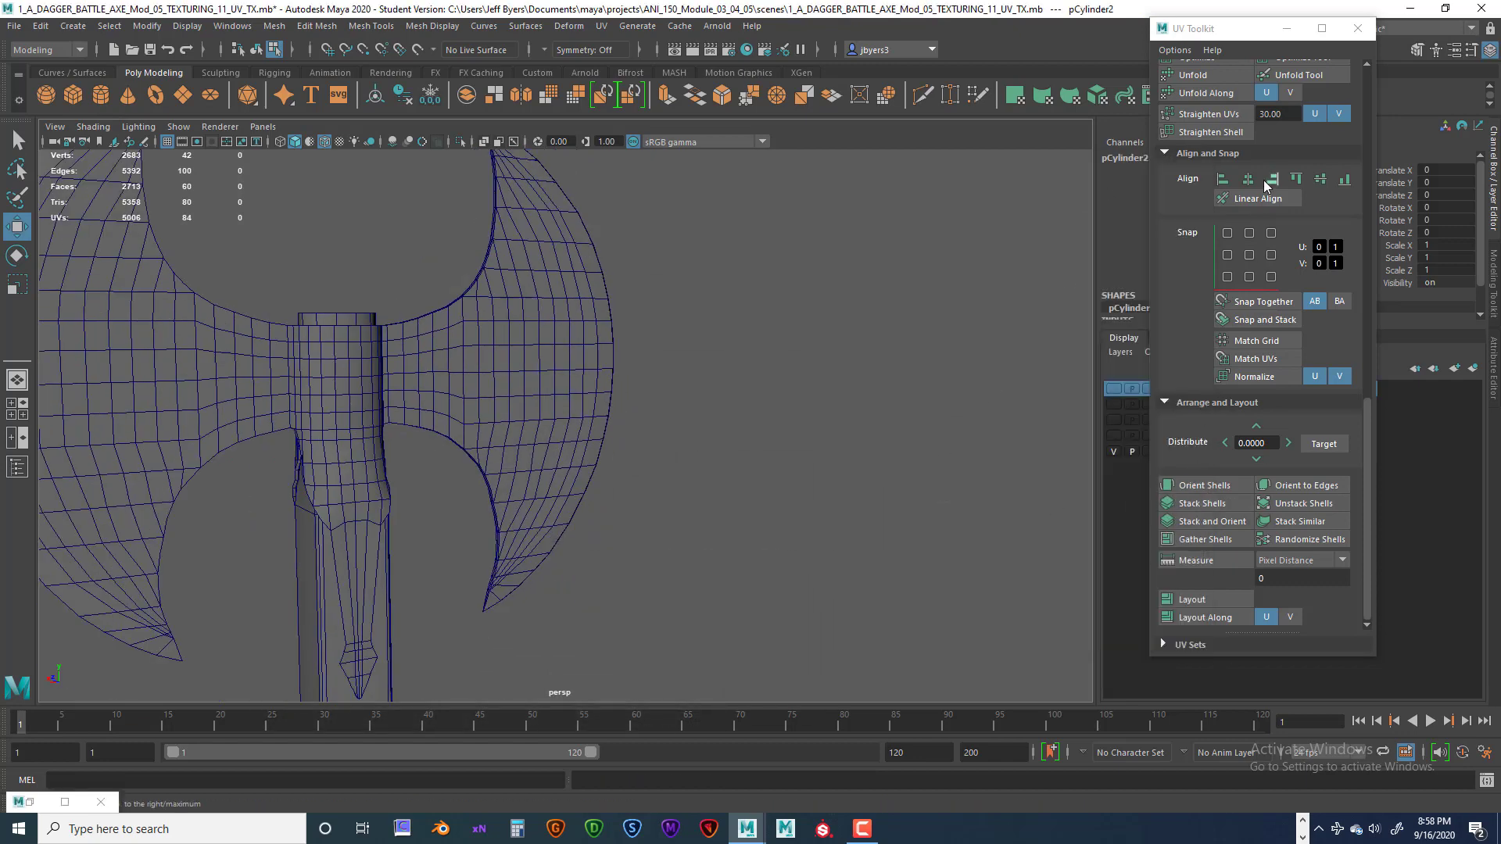
left_click(100, 802)
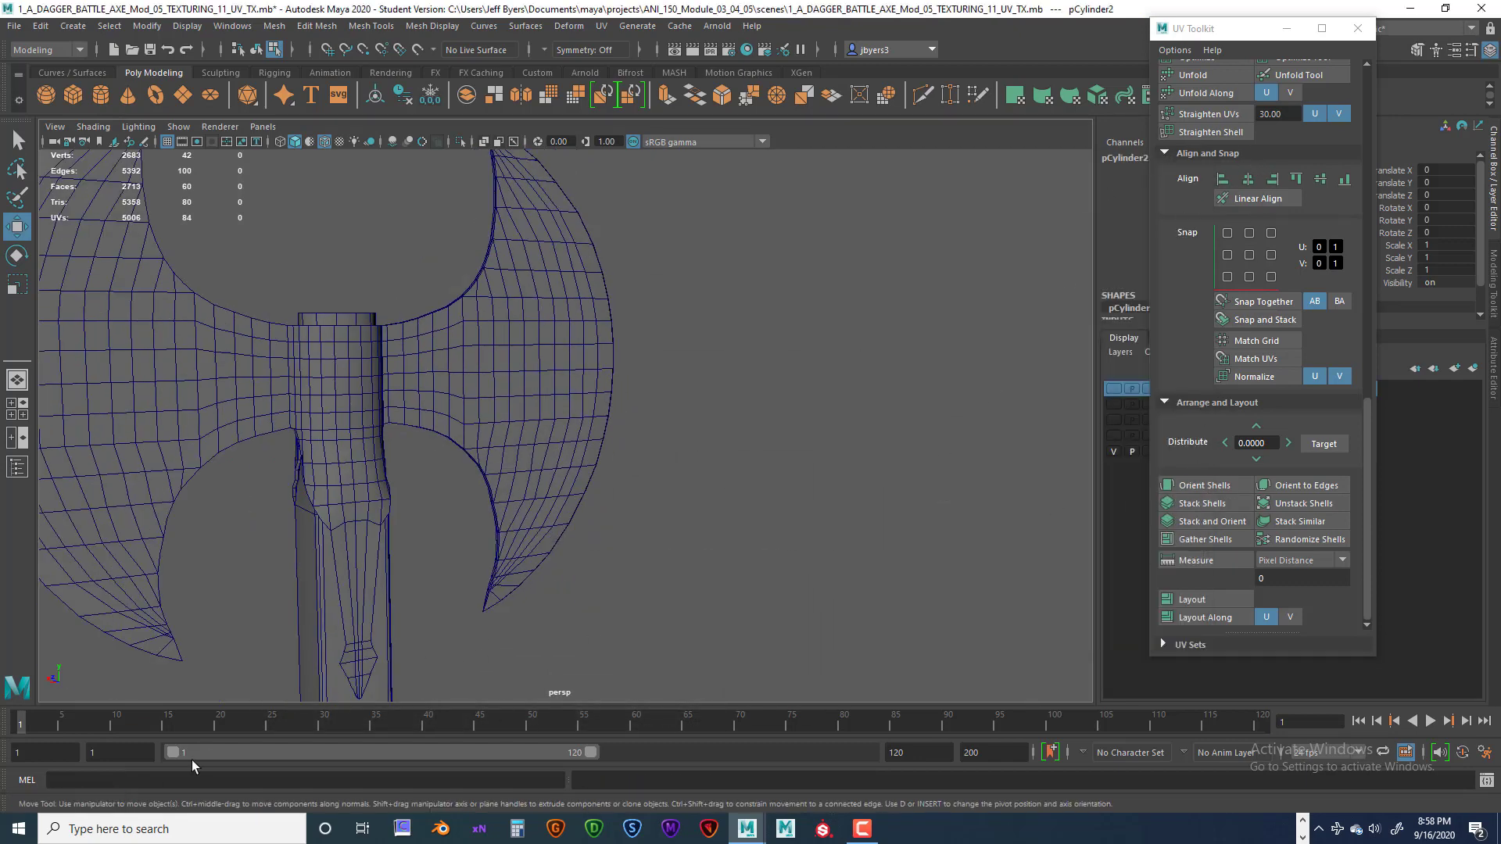
left_click(1358, 28)
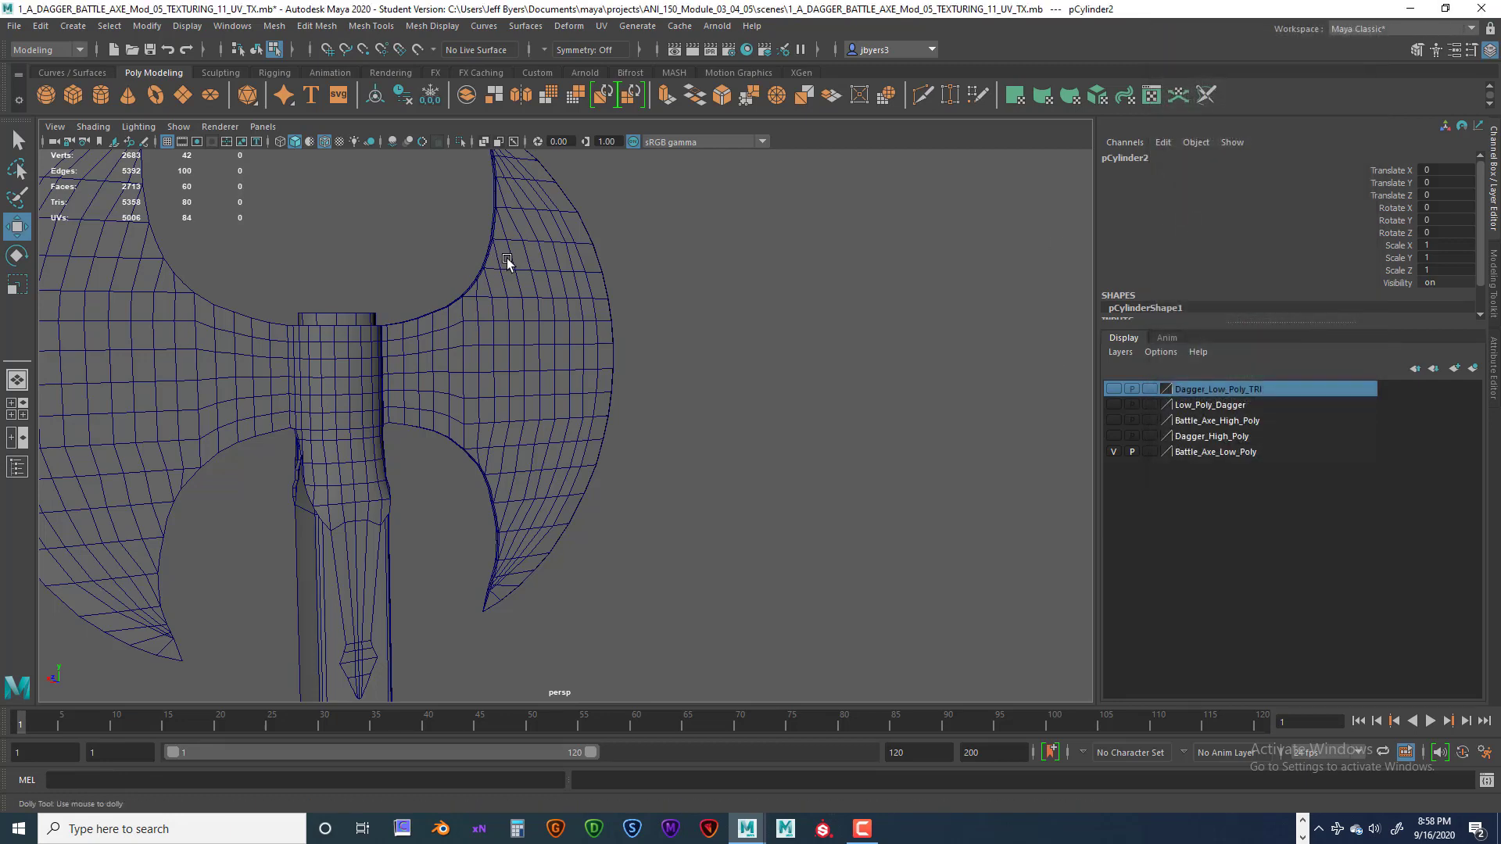
- Select the axe head, save the scene as 1_A_DAGGER_BATTLE_AXE_Mod_05_TEXTURING_12_UV_TX.mb, and clear the selection
scroll(536, 275, "down", 5)
right_click(599, 313)
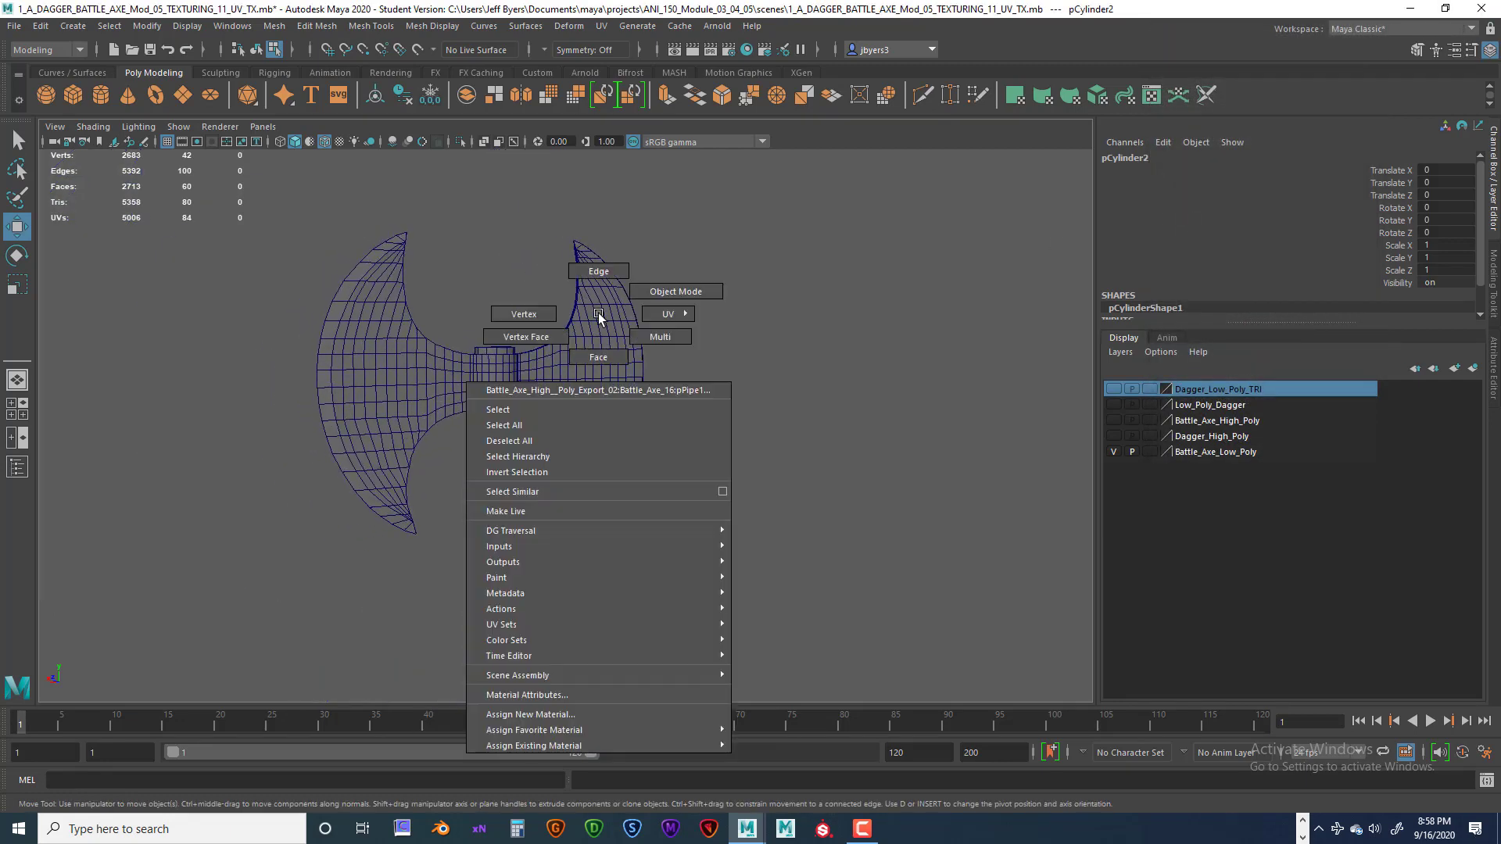
left_click(574, 408)
left_click(15, 26)
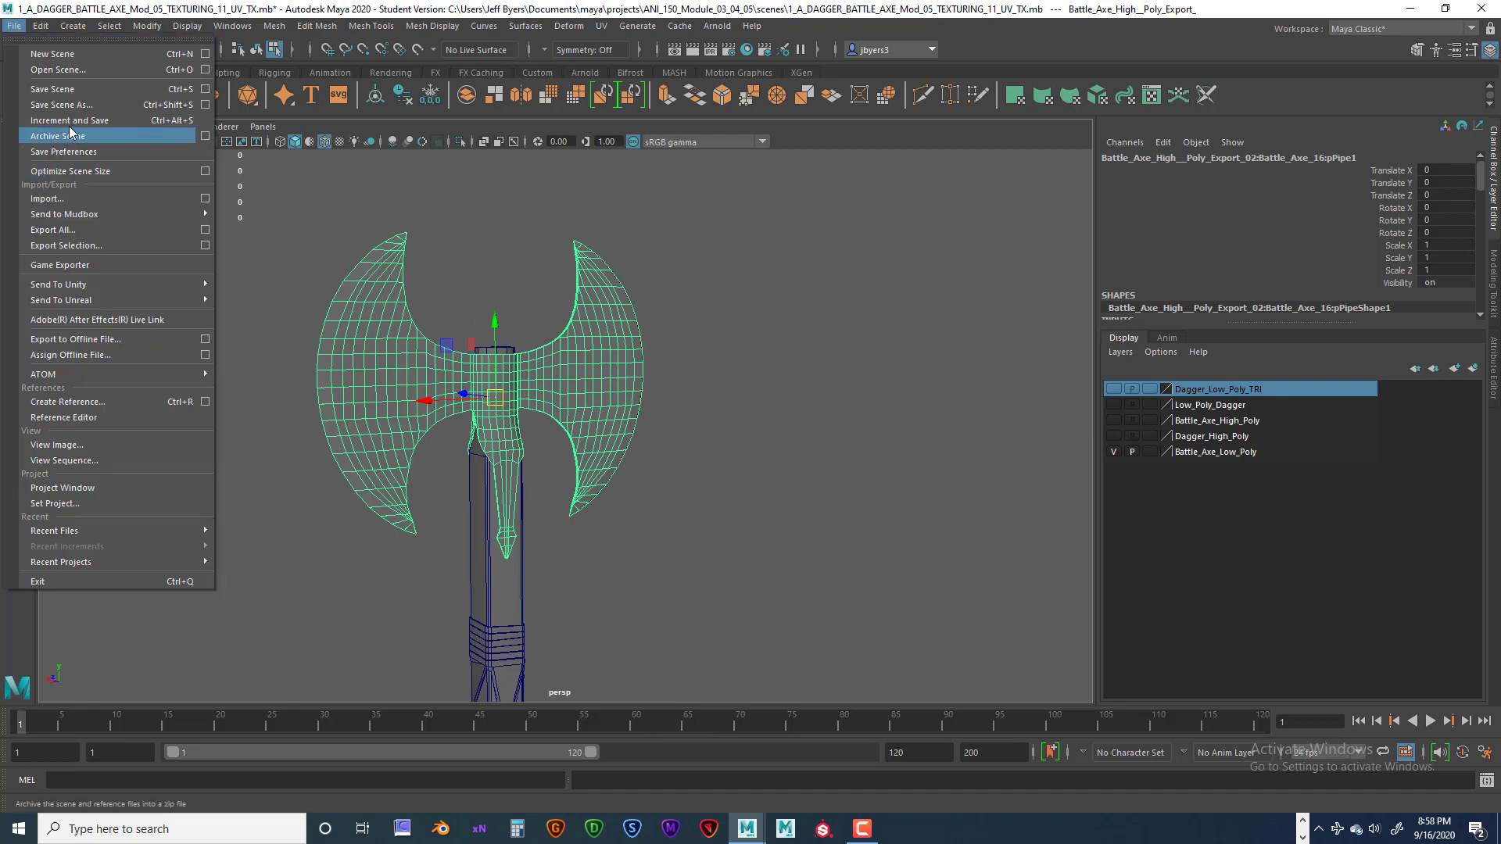
left_click(68, 107)
left_click(433, 235)
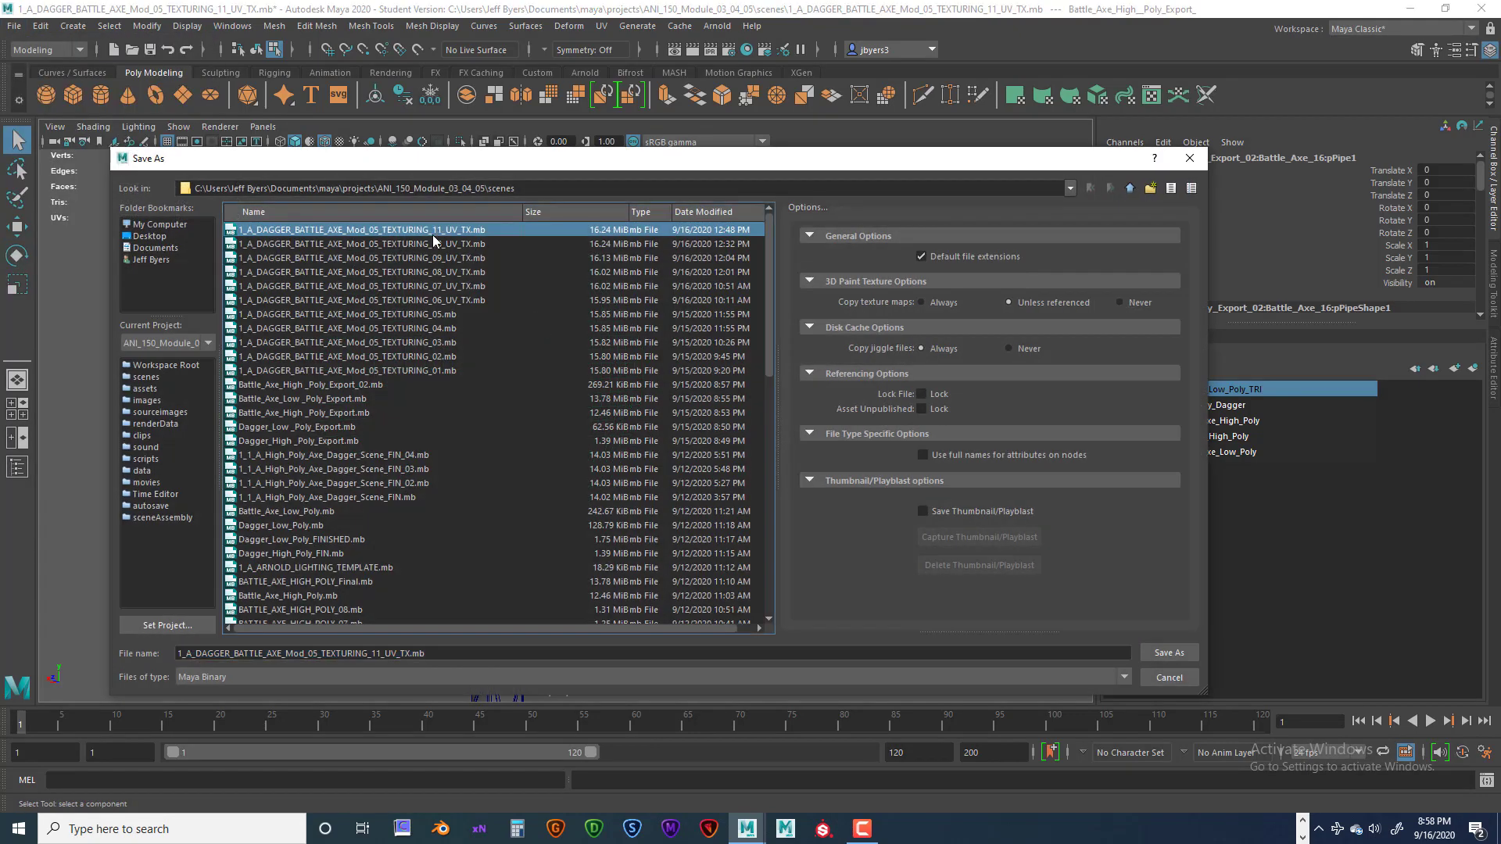
left_click(384, 654)
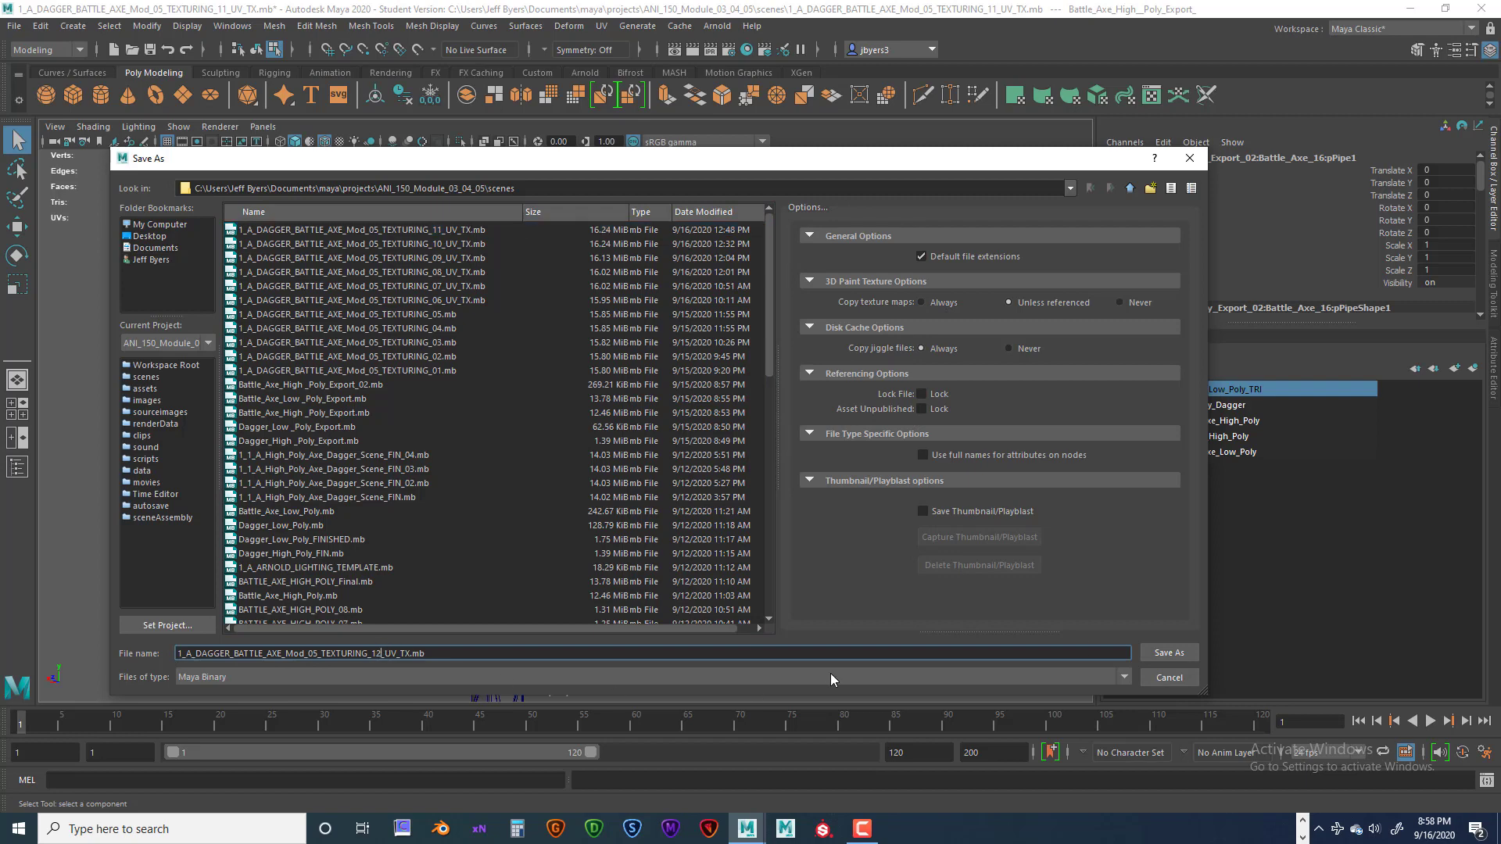
left_click(1169, 653)
left_click(717, 428)
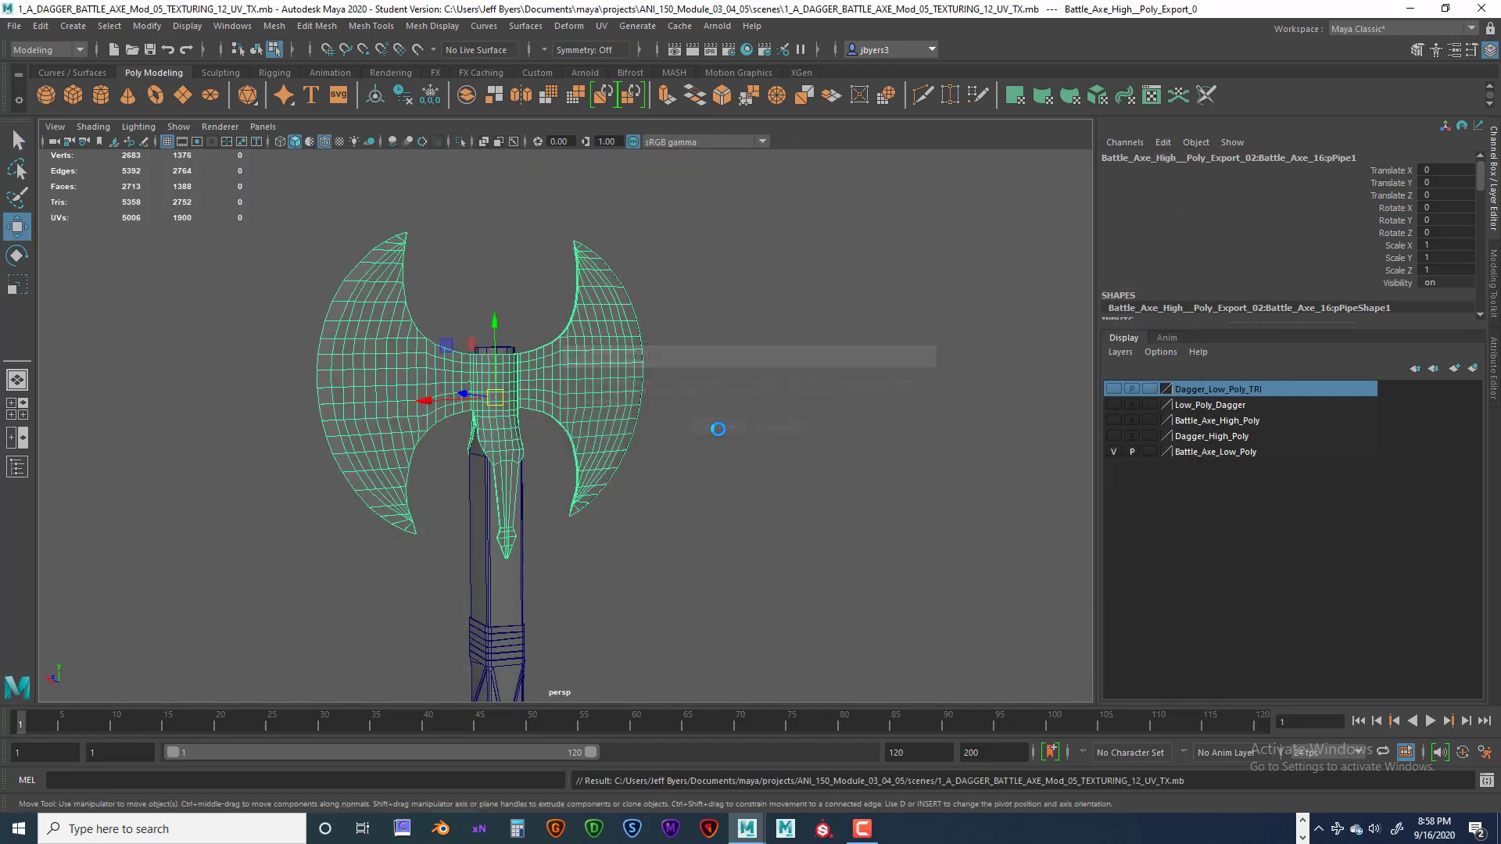
key("w")
left_click(718, 428)
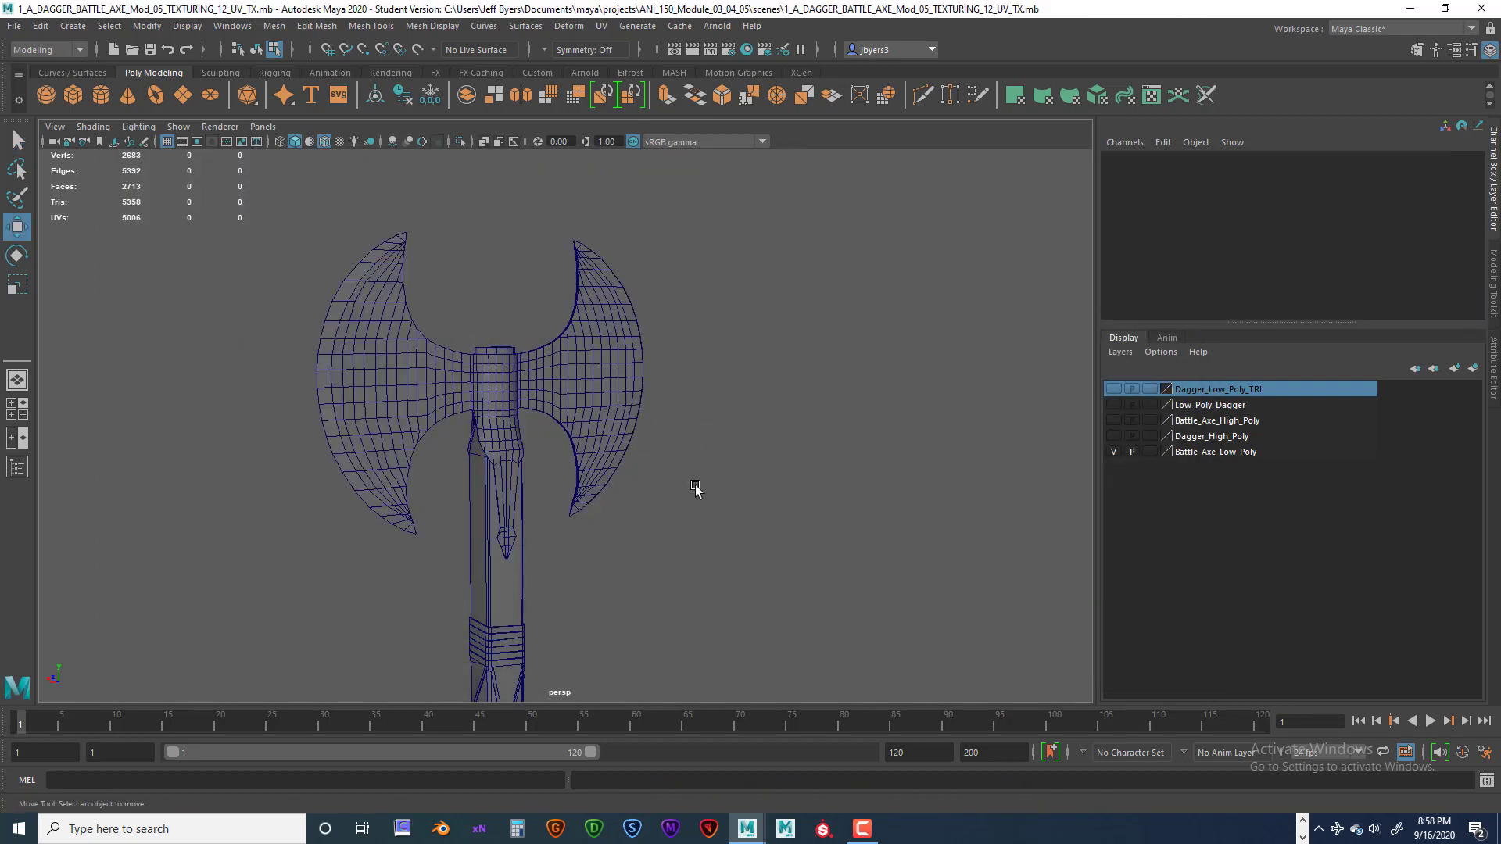
- Select the new cylinder at the base of the handle and raise it onto the axe head, at Translate Y about 17.735
left_click_drag(697, 493, 640, 444, "alt")
scroll(640, 444, "down", 10)
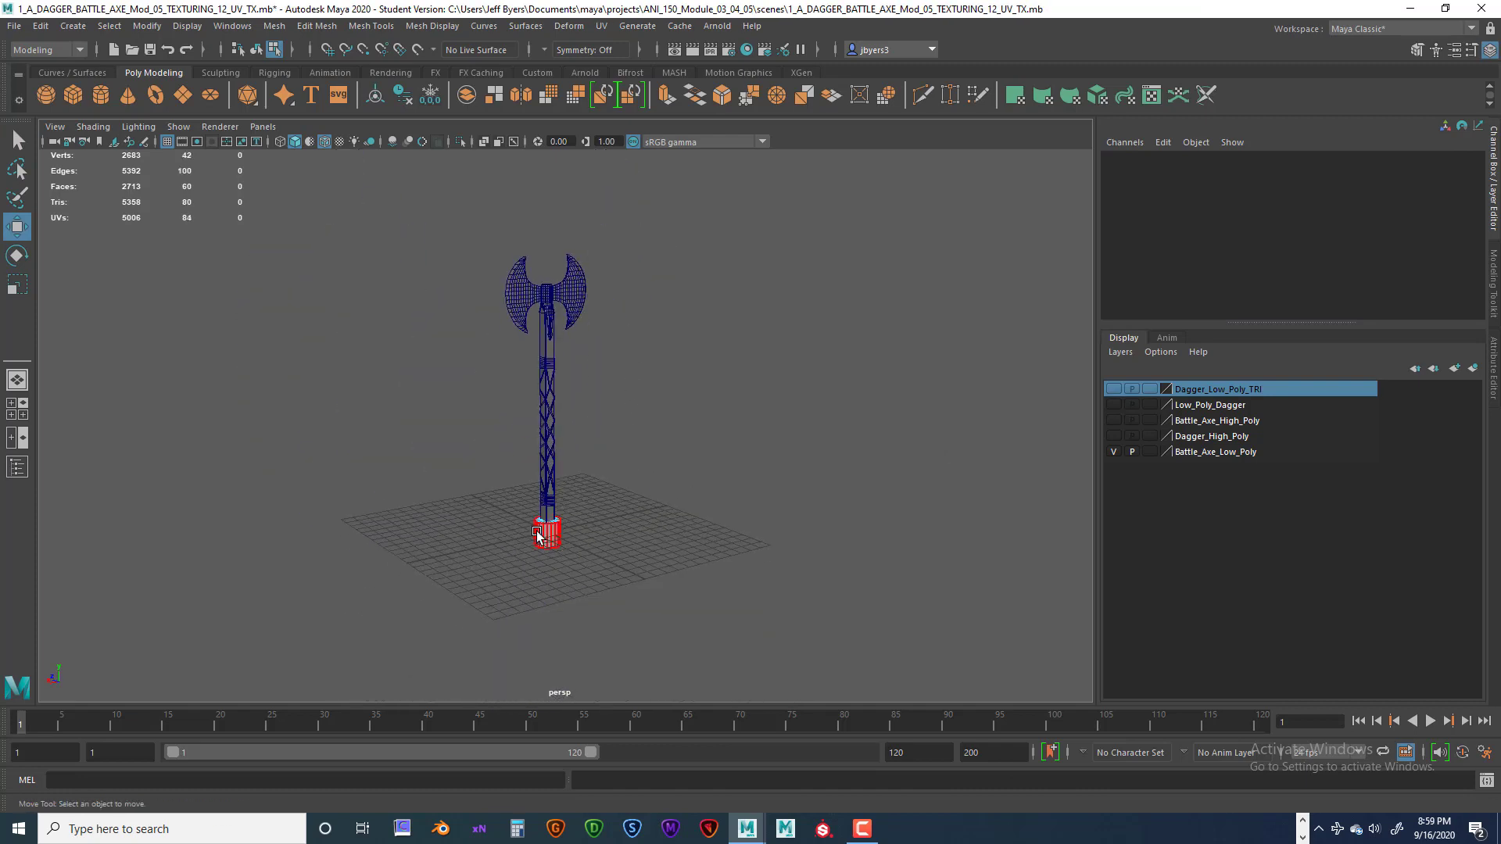
right_click(557, 539)
left_click(501, 493)
scroll(547, 500, "up", 8)
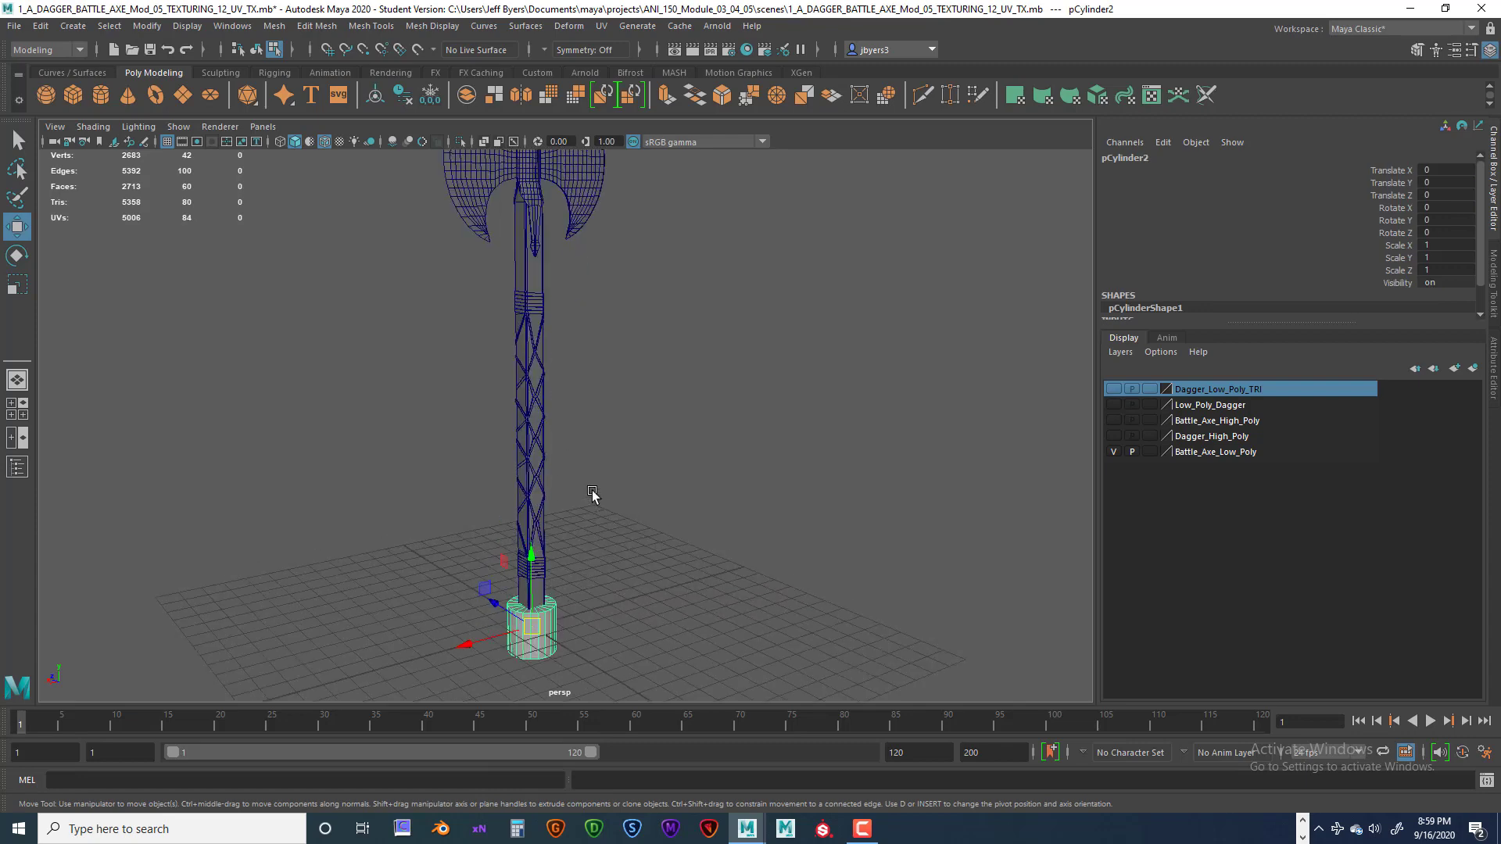
left_click_drag(524, 590, 577, 307)
scroll(603, 409, "down", 5)
scroll(607, 383, "up", 12)
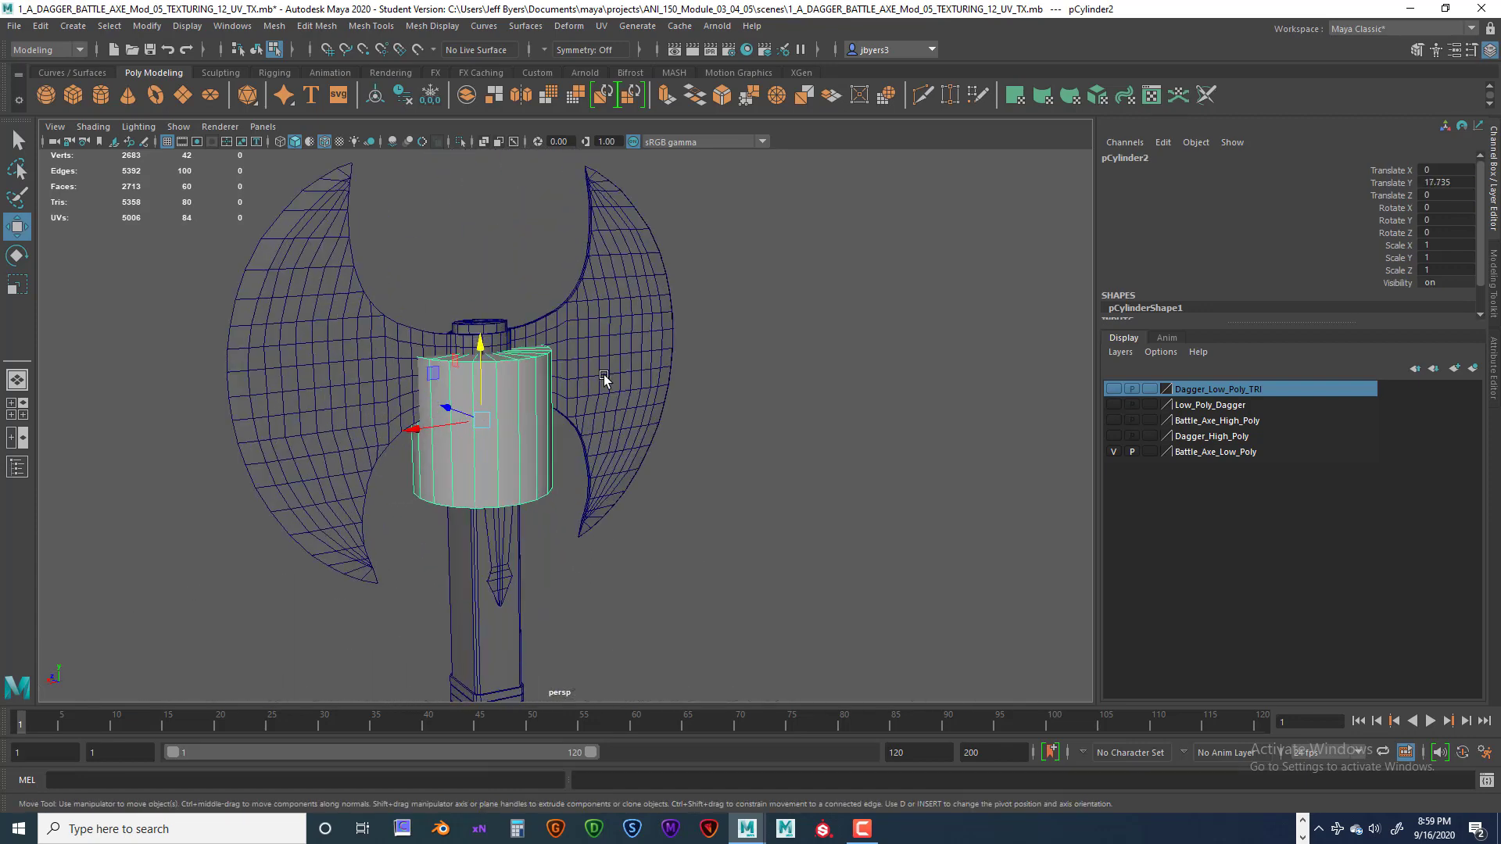
- Try scaling the cylinder down uniformly to about 0.339, and undo the scaling
middle_click_drag(608, 387, 668, 435, "alt")
key("e")
key("r")
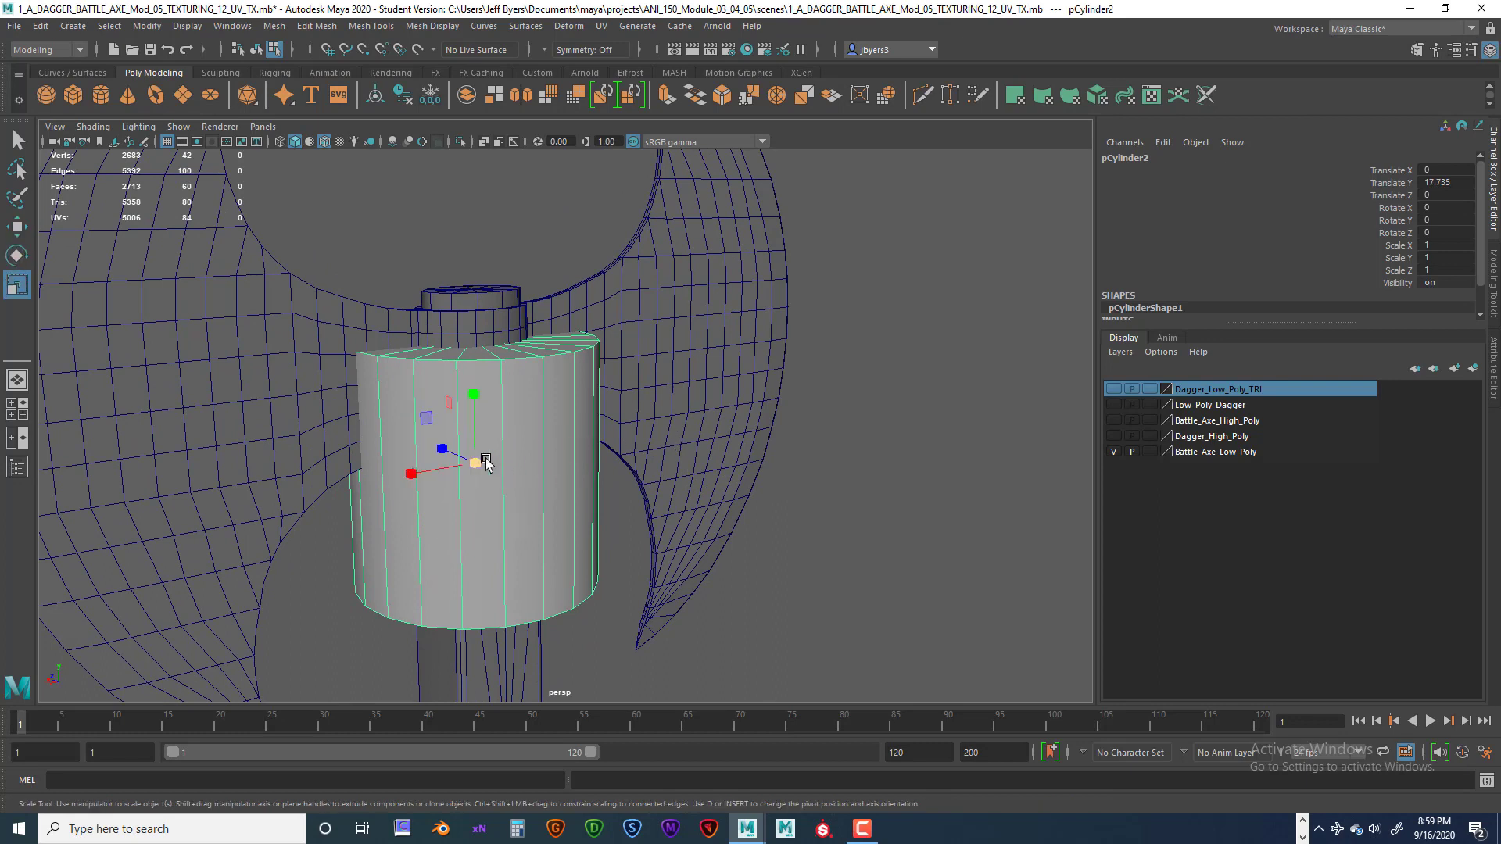
left_click_drag(475, 463, 332, 486)
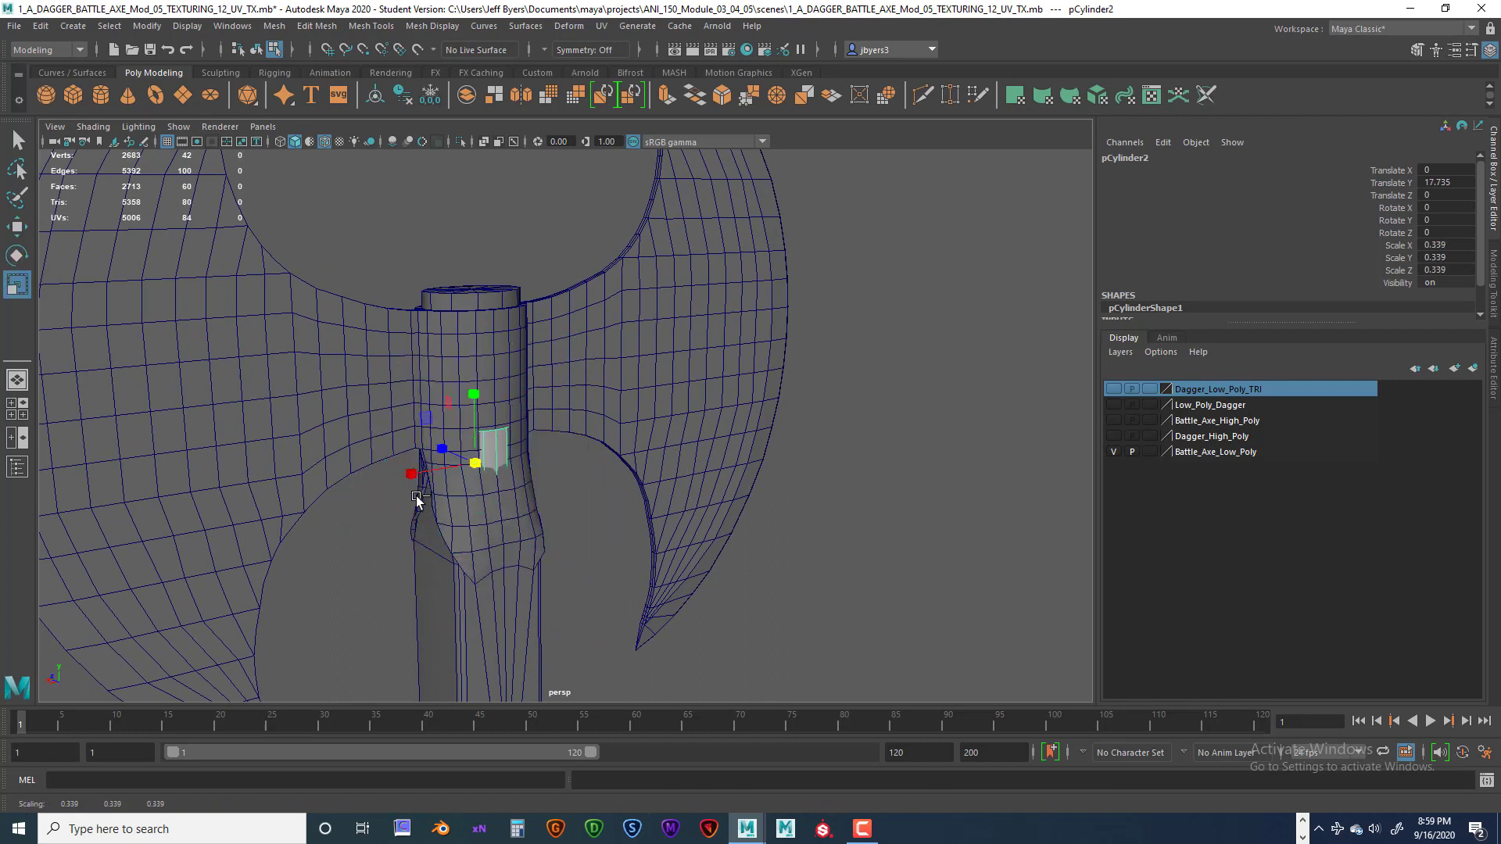
key("ctrl+z")
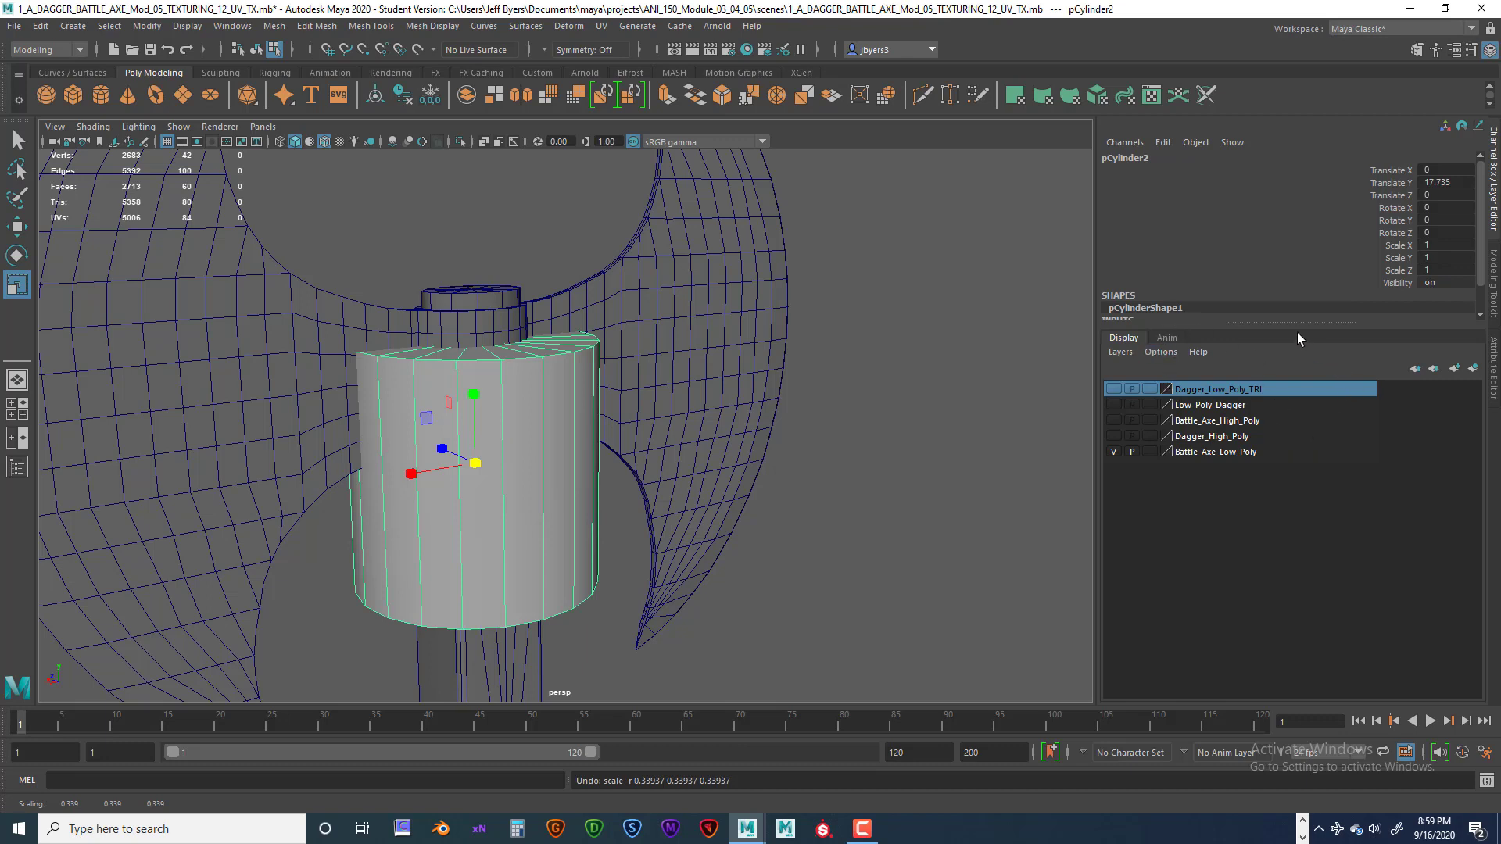
- Enlarge the channel list to show the cylinder's inputs and set its Rotate X to -90
left_click_drag(1297, 325, 1329, 466)
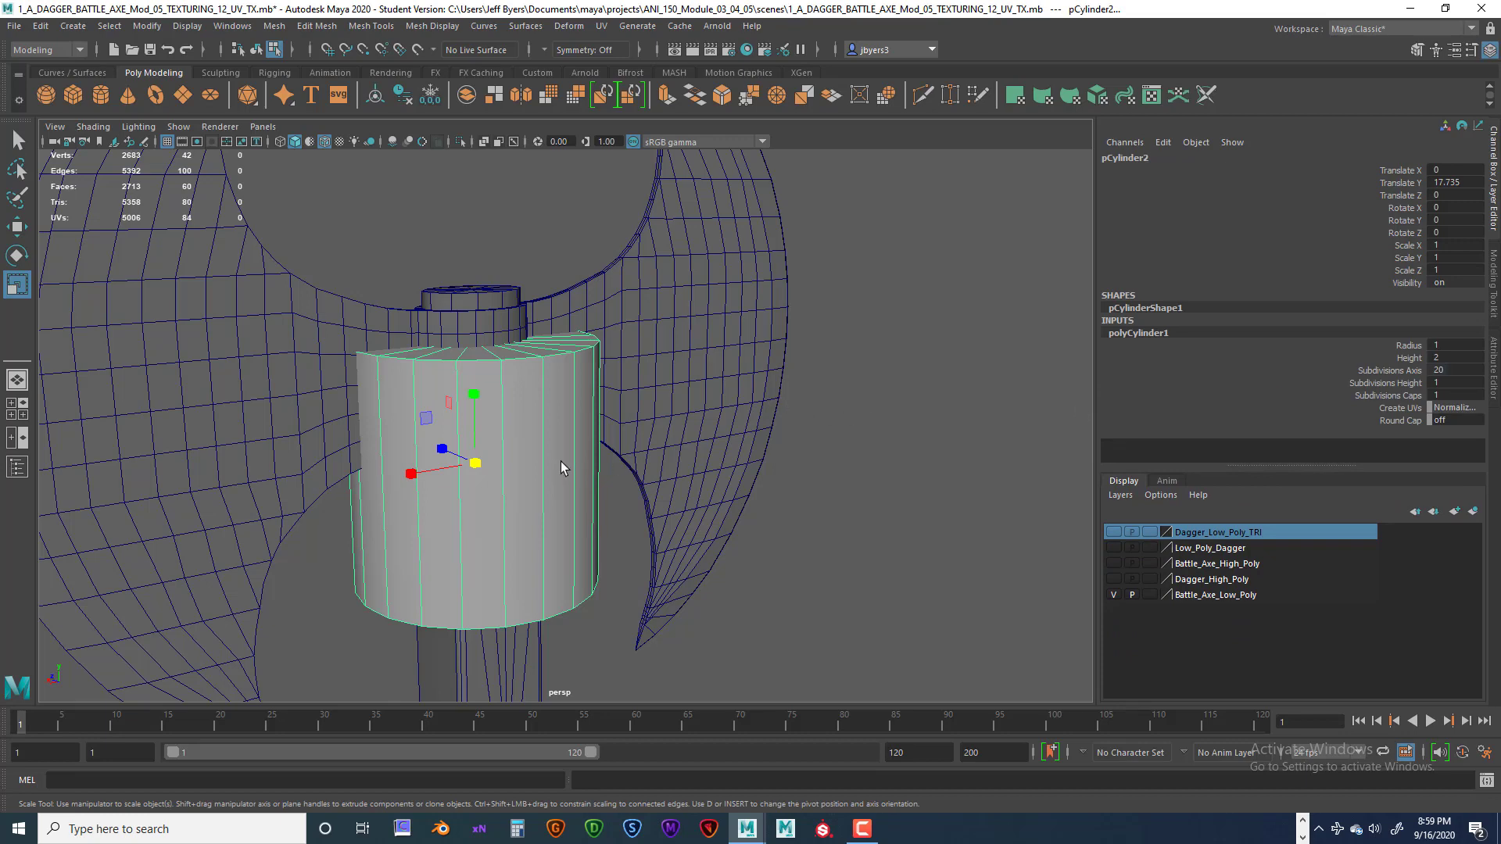
key("e")
left_click_drag(509, 415, 537, 504)
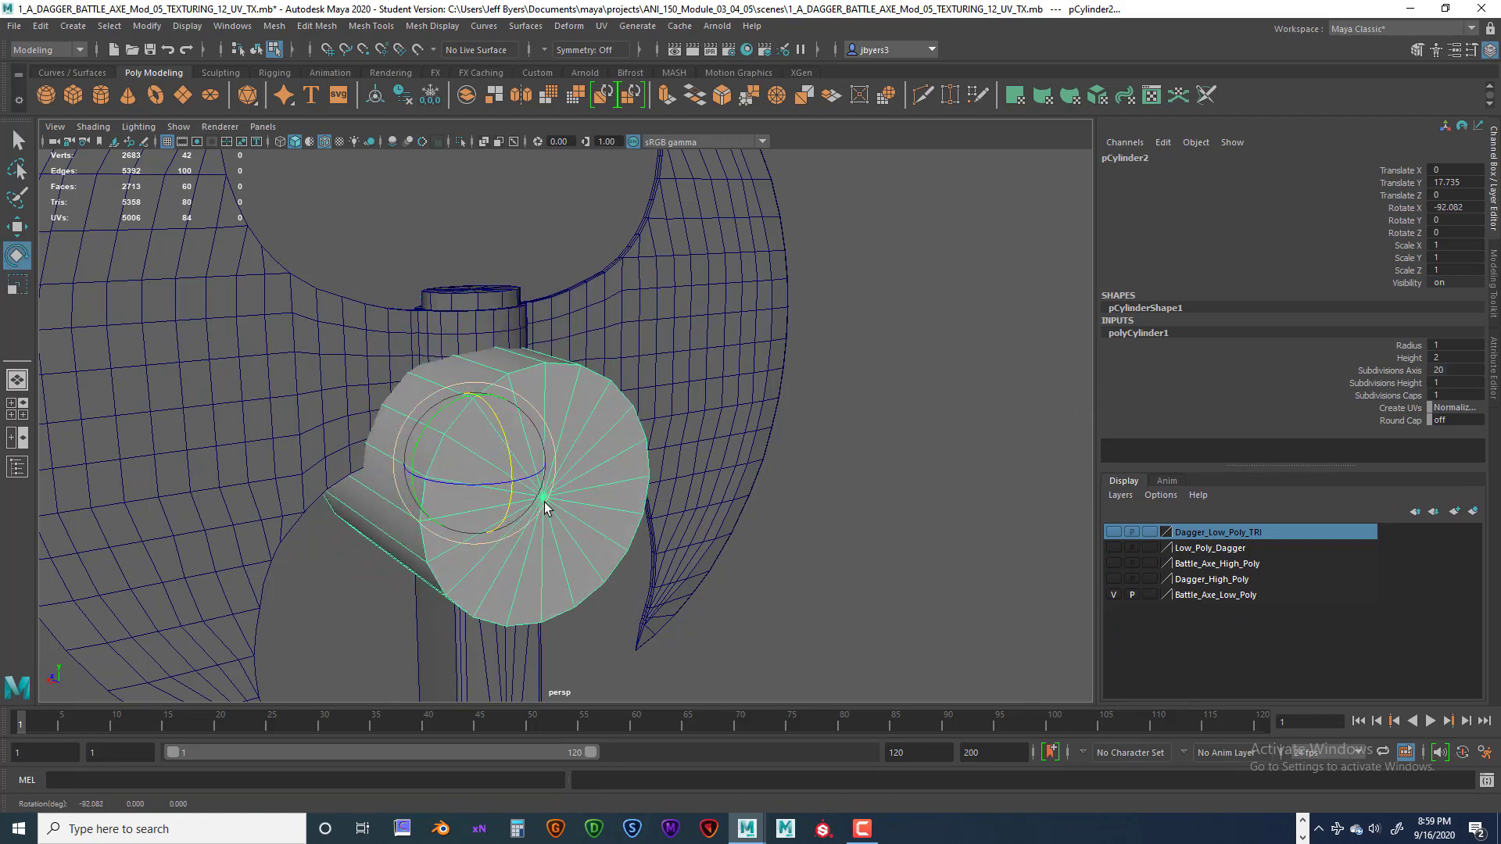
key("ctrl+z")
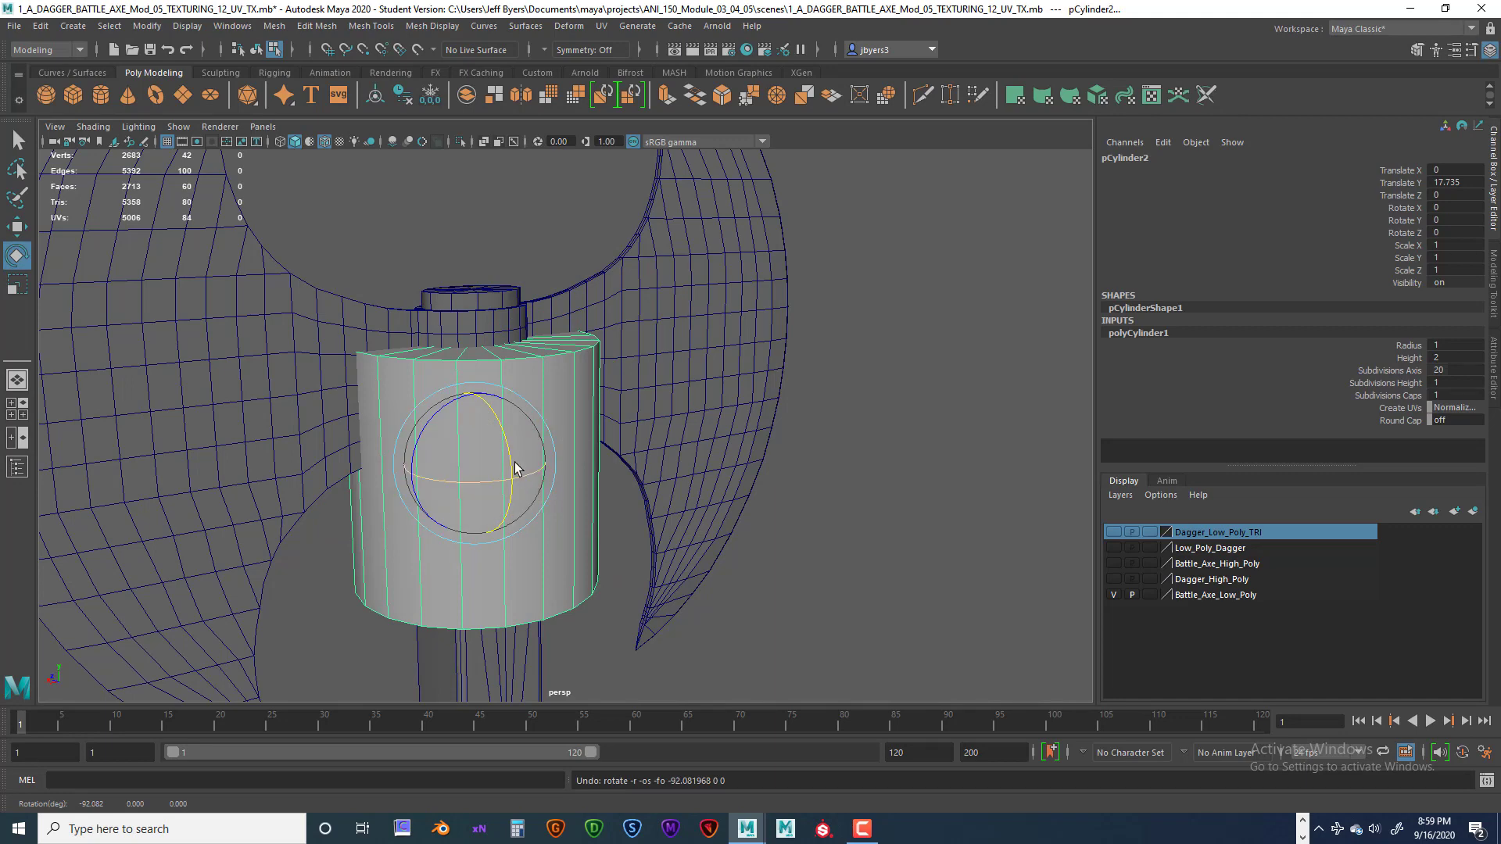
left_click_drag(519, 470, 625, 520)
double_click(1461, 208)
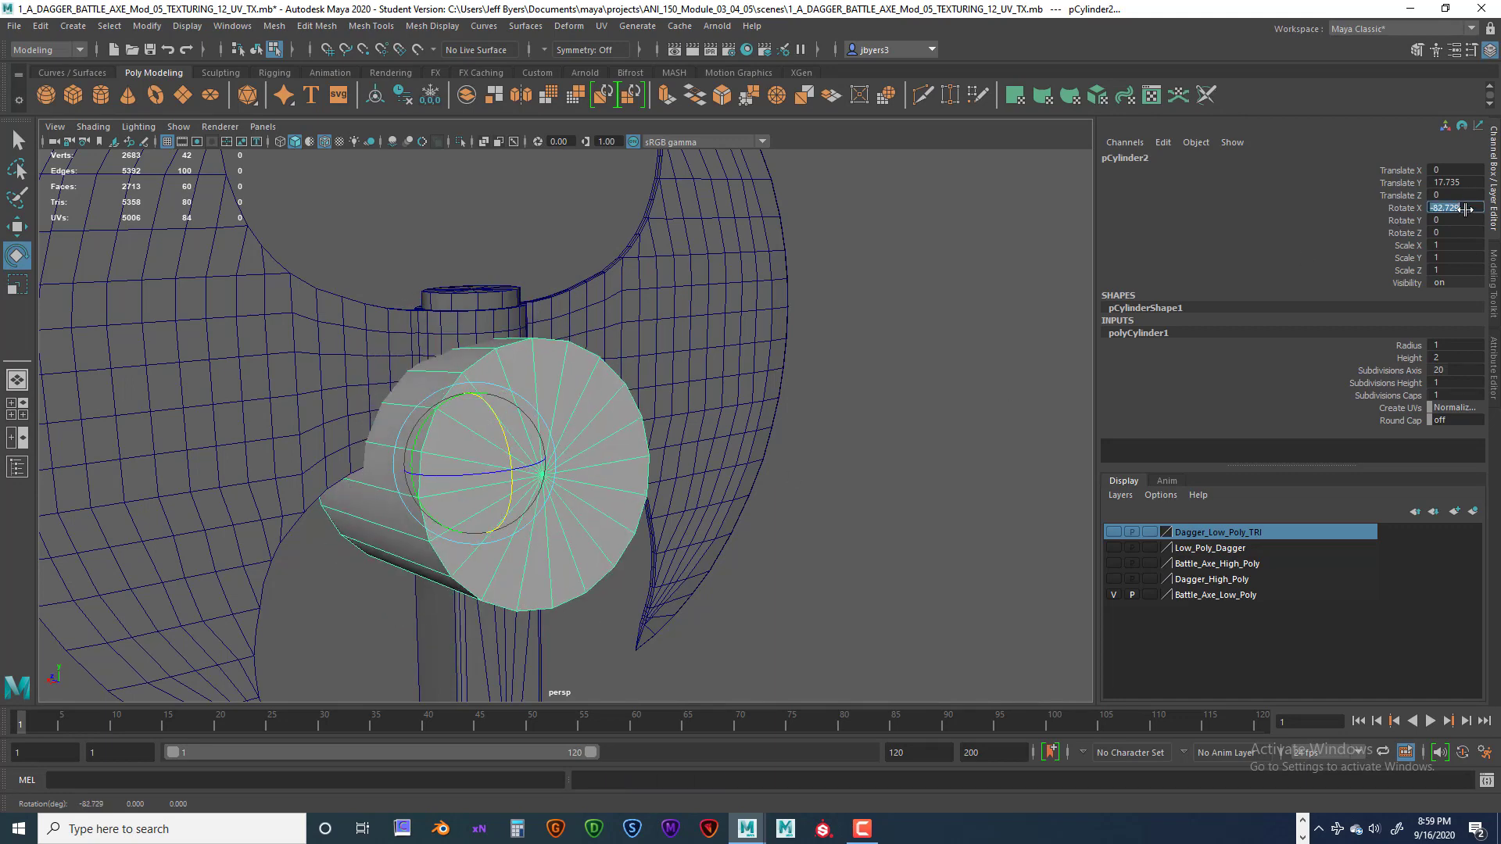
type("-90")
key("Return")
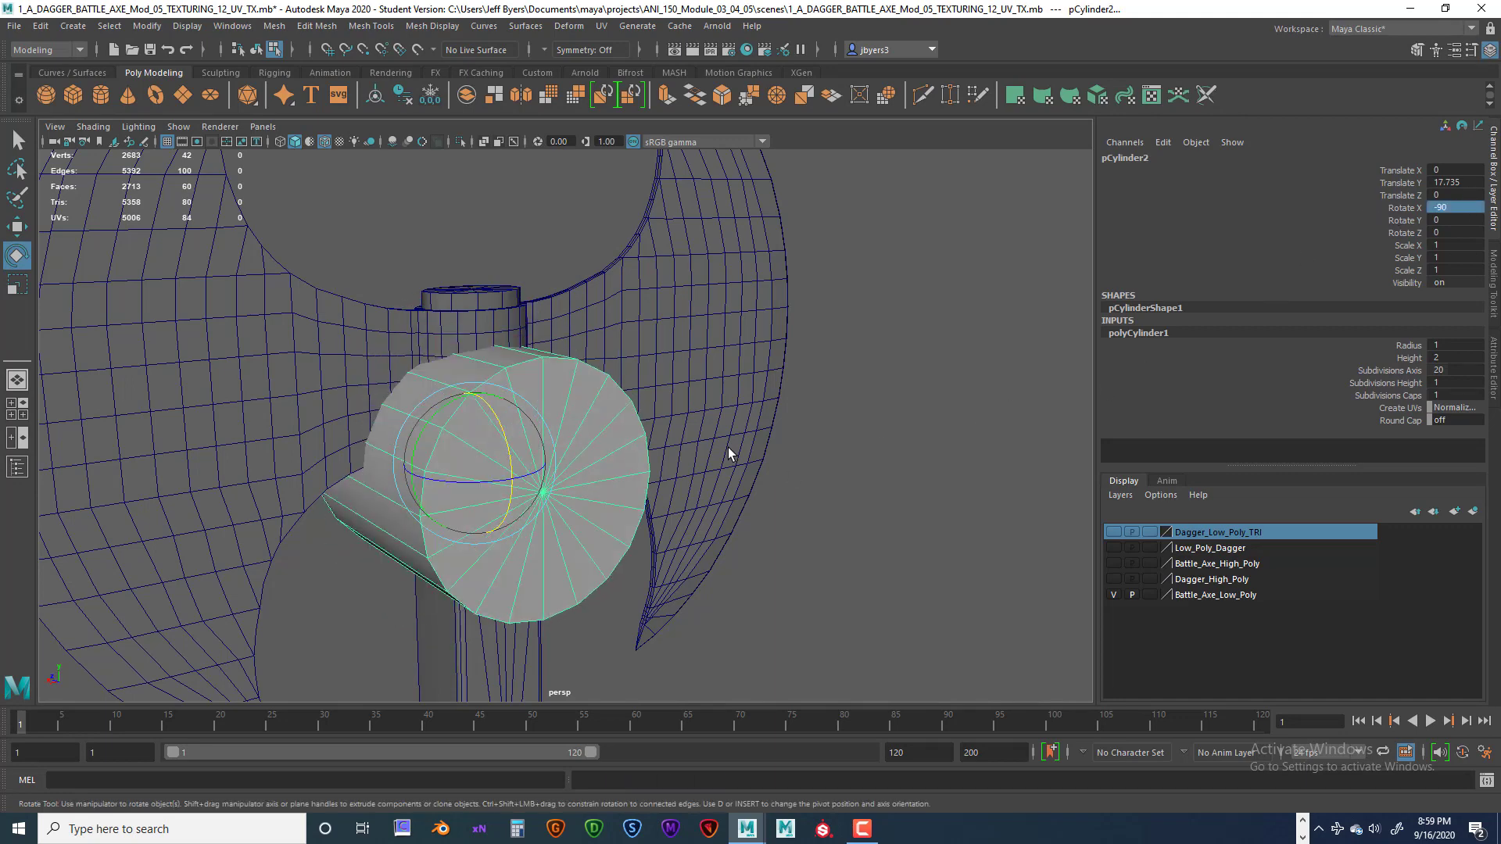
- Set the cylinder's Subdivisions Axis to 12
left_click_drag(608, 564, 899, 532, "alt")
double_click(1456, 368)
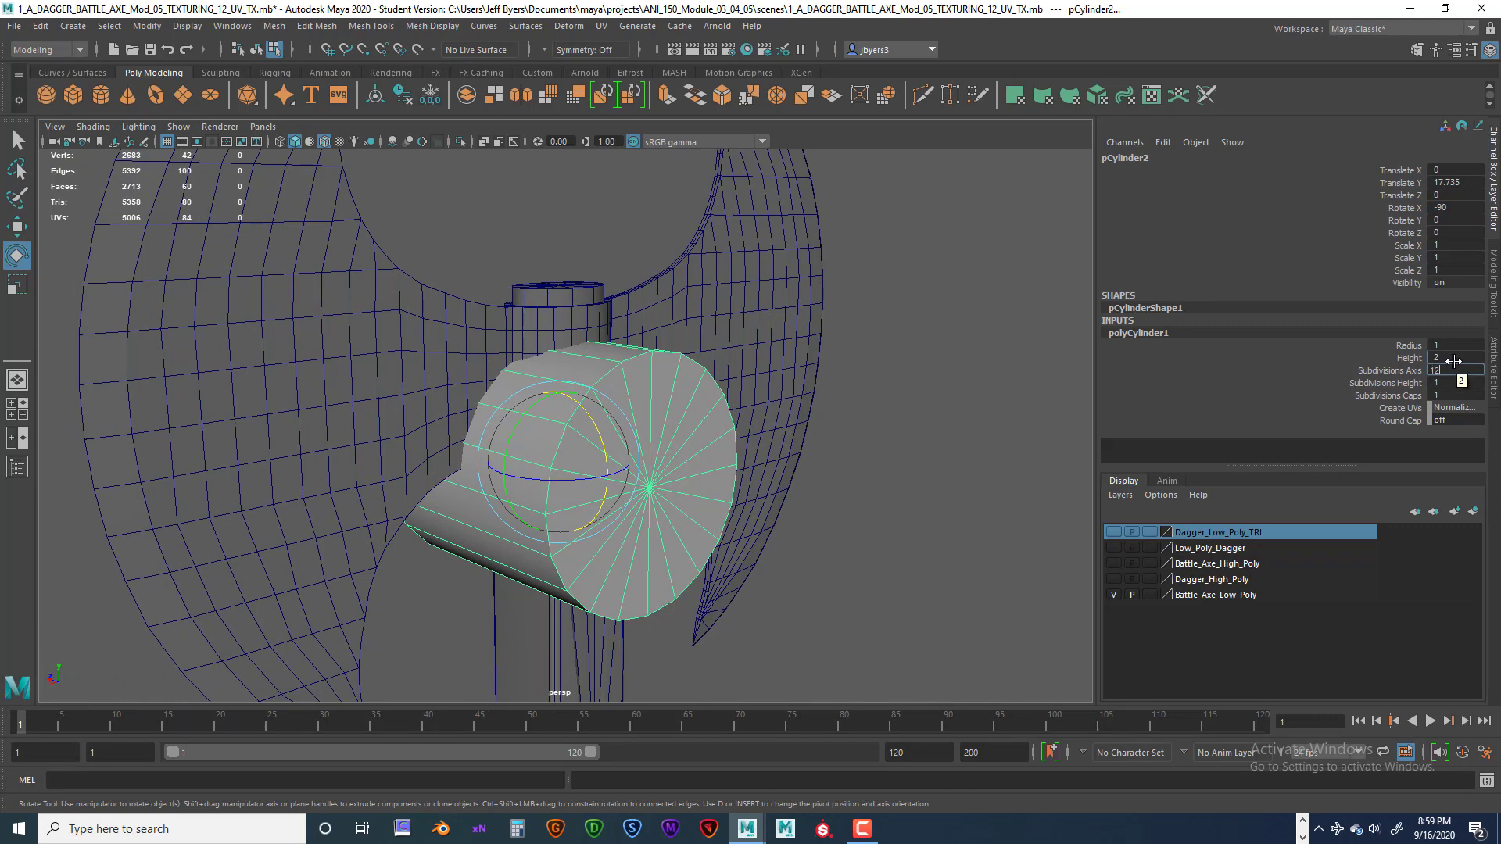
key("Return")
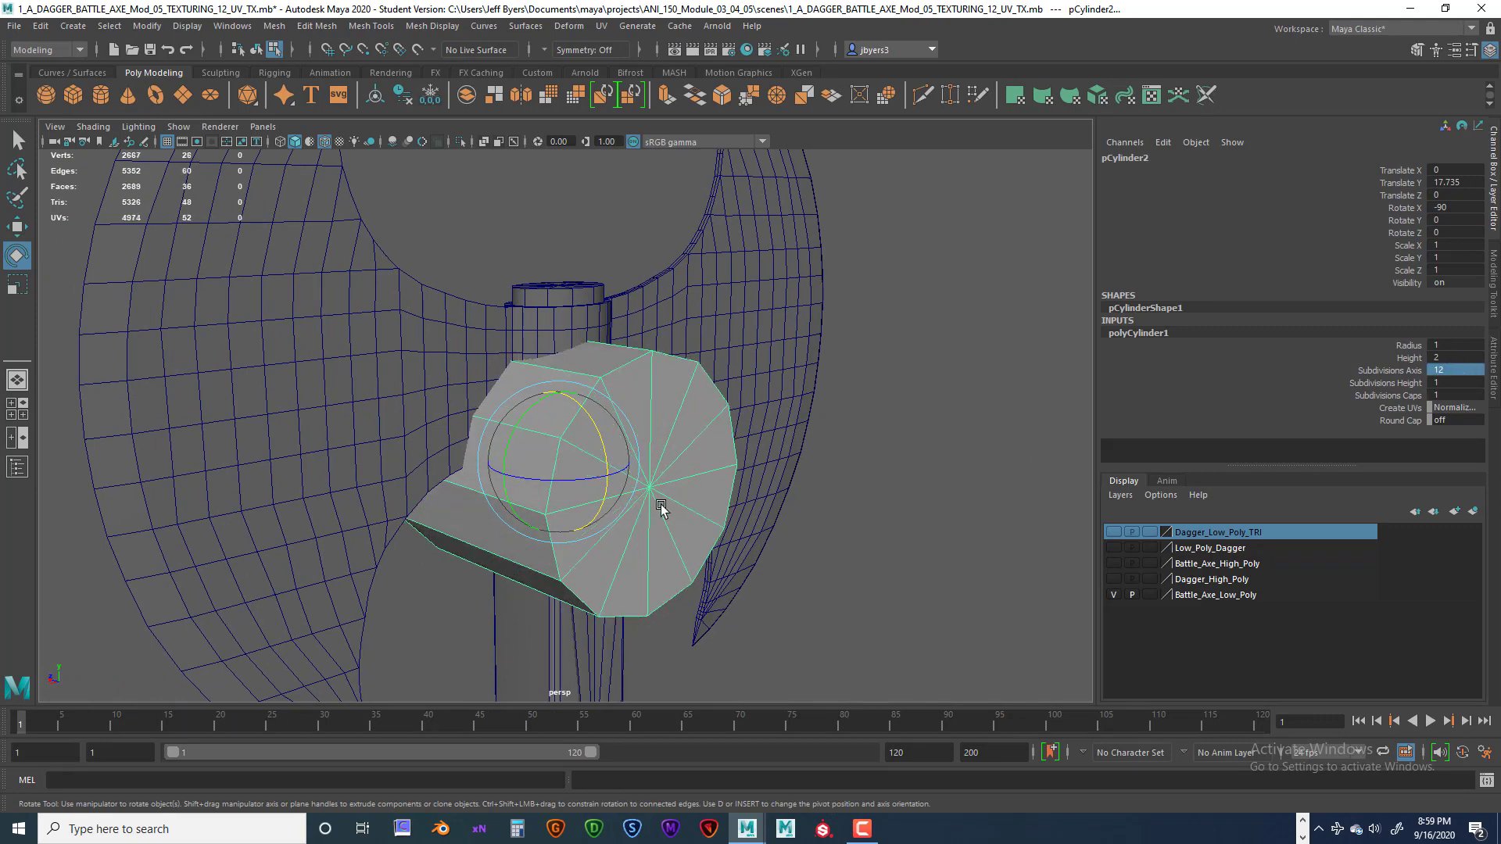
- Scale the cylinder down to about 0.043, with Scale Y about 0.022, and move it out to Translate Z about -0.791
right_click(666, 430)
left_click(644, 493)
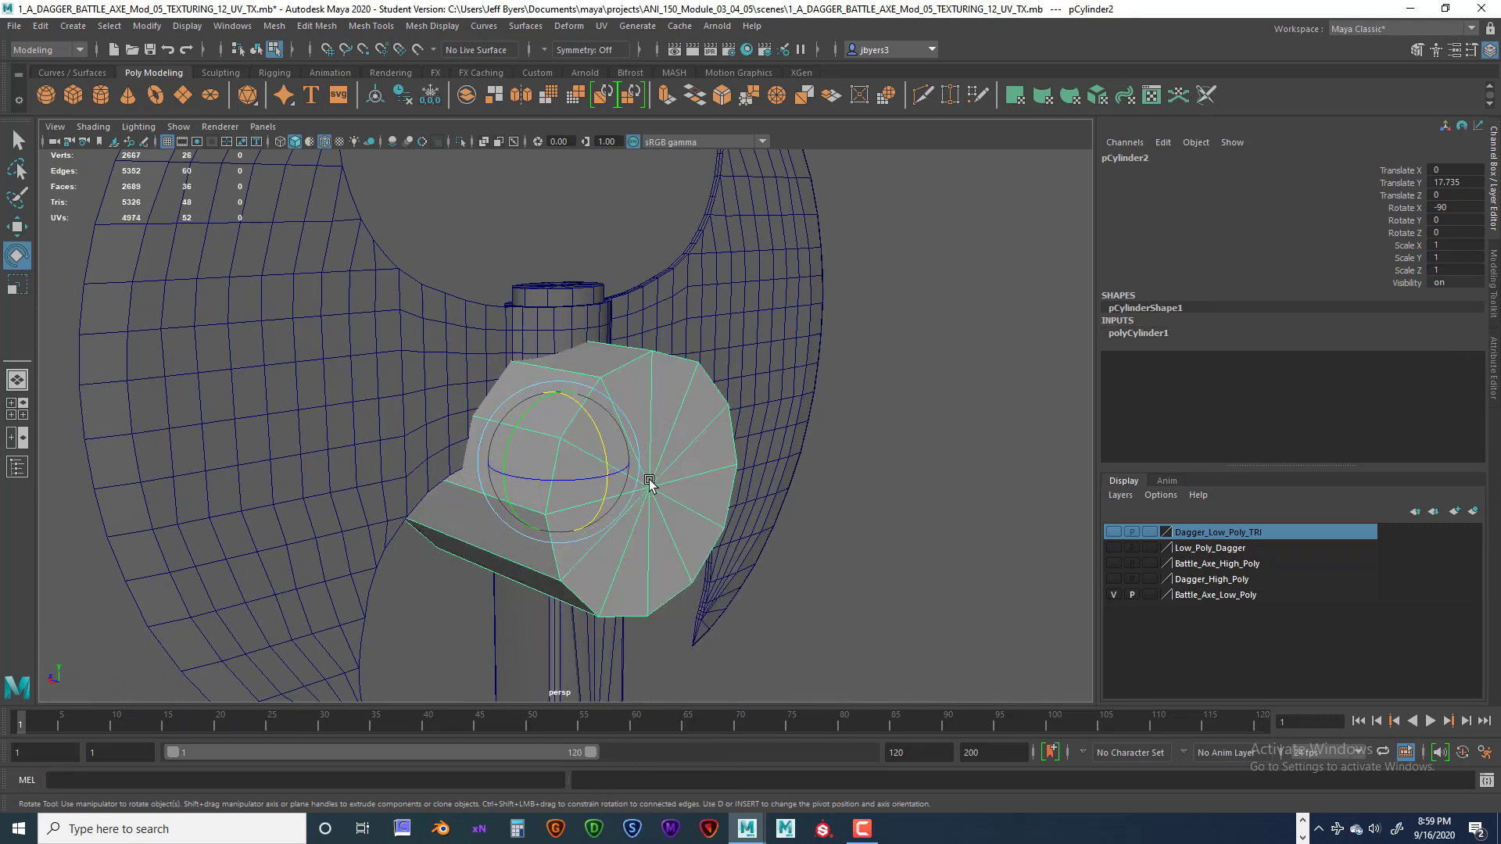
key("r")
mouse_move(567, 464)
left_mouse_down()
mouse_move(505, 473)
mouse_move(602, 485)
mouse_move(584, 474)
mouse_move(549, 483)
mouse_move(665, 507)
mouse_move(582, 488)
left_mouse_up()
key("w")
key("r")
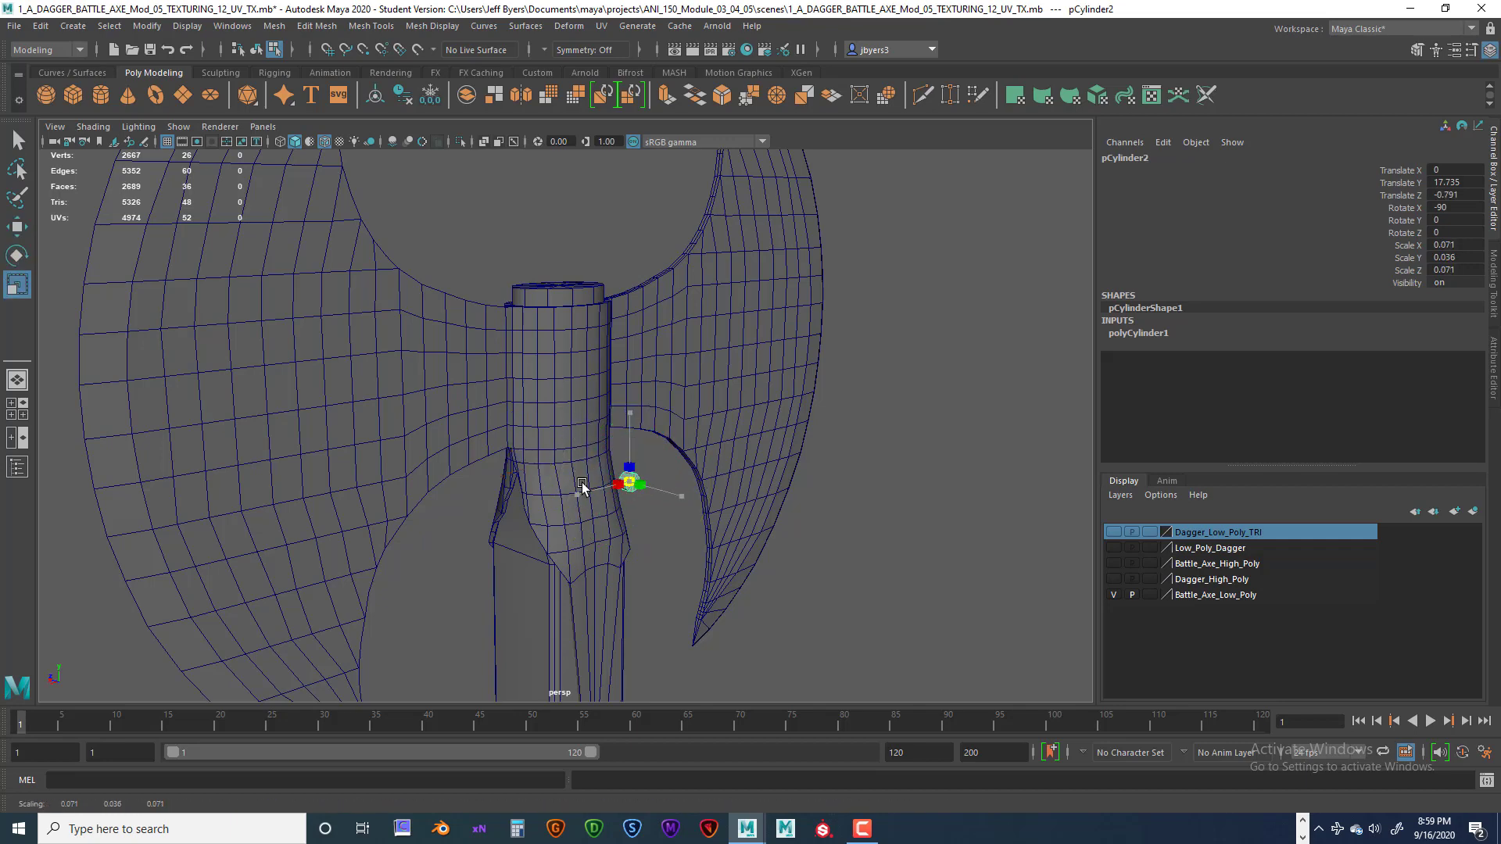
scroll(649, 509, "up", 3)
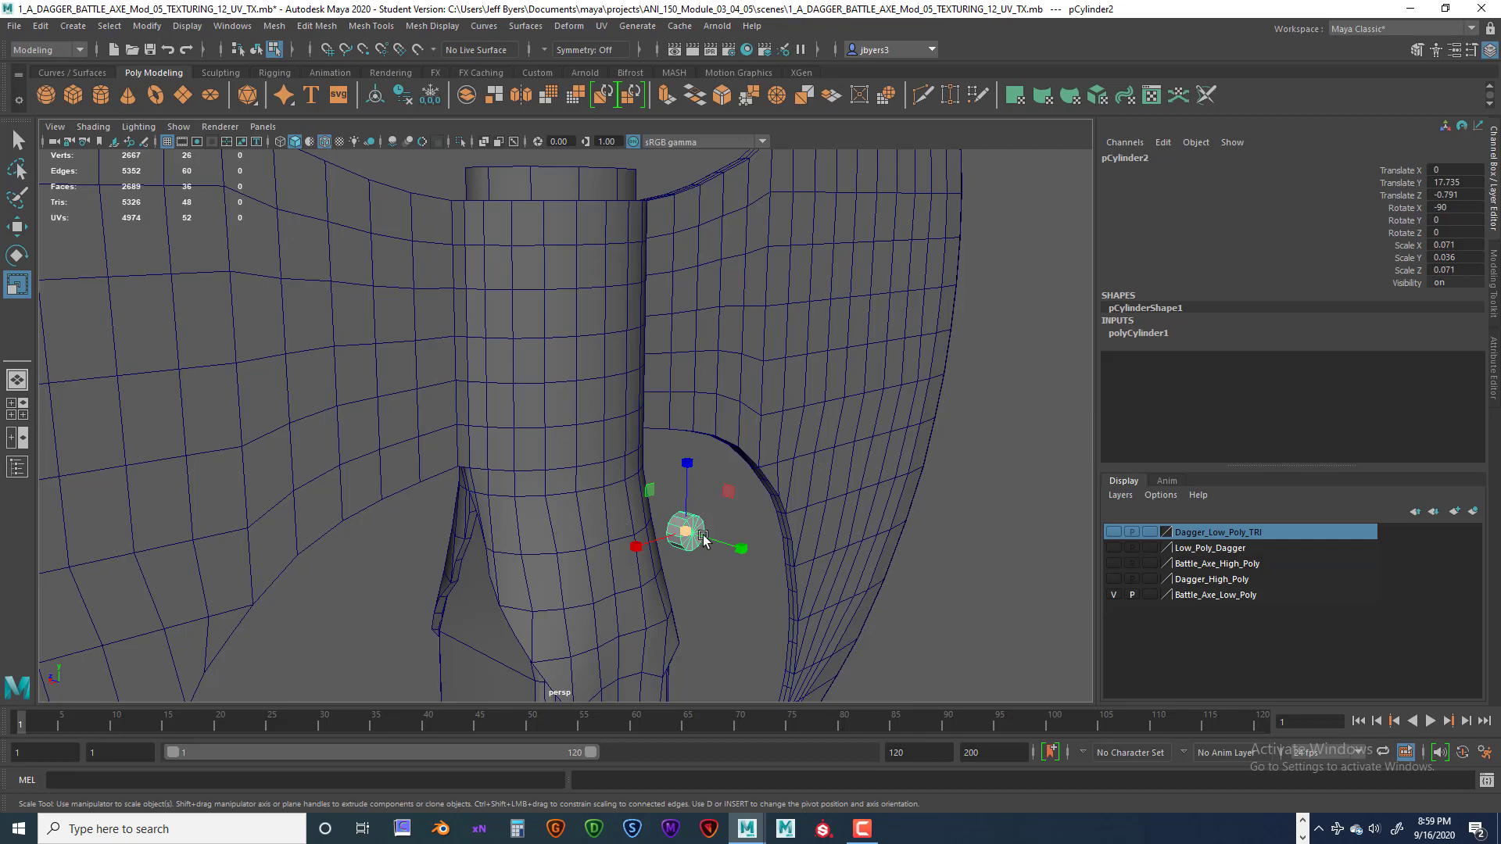
left_click_drag(686, 531, 655, 532)
scroll(663, 542, "down", 3)
middle_click_drag(664, 542, 594, 421, "alt")
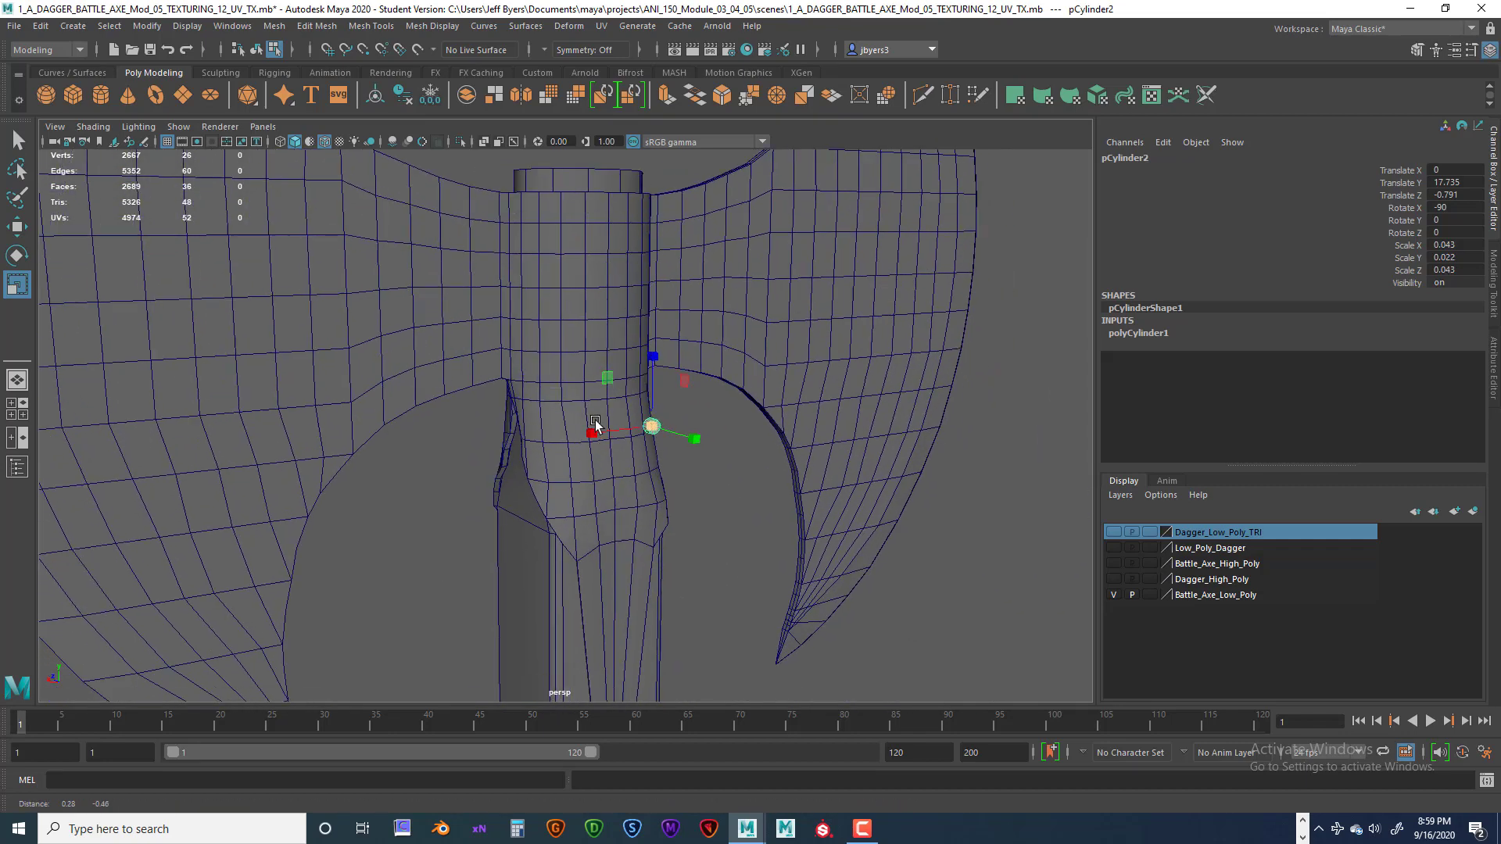
scroll(621, 479, "down", 5)
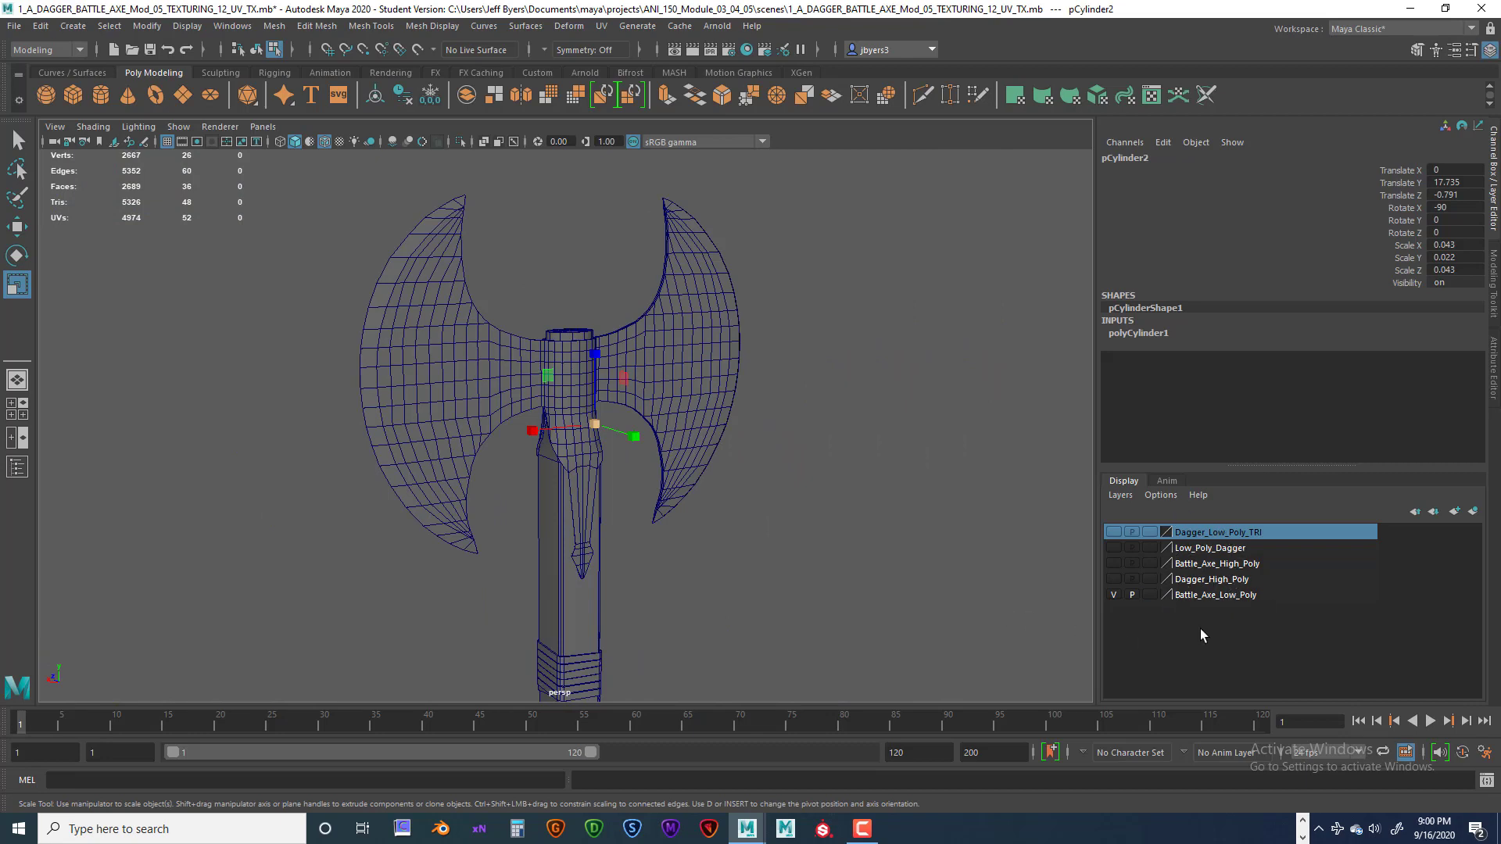
- Open the Battle_Axe_Model Reference photo from the references folder and examine the rivets on the axe head and strap up close
left_click(1412, 14)
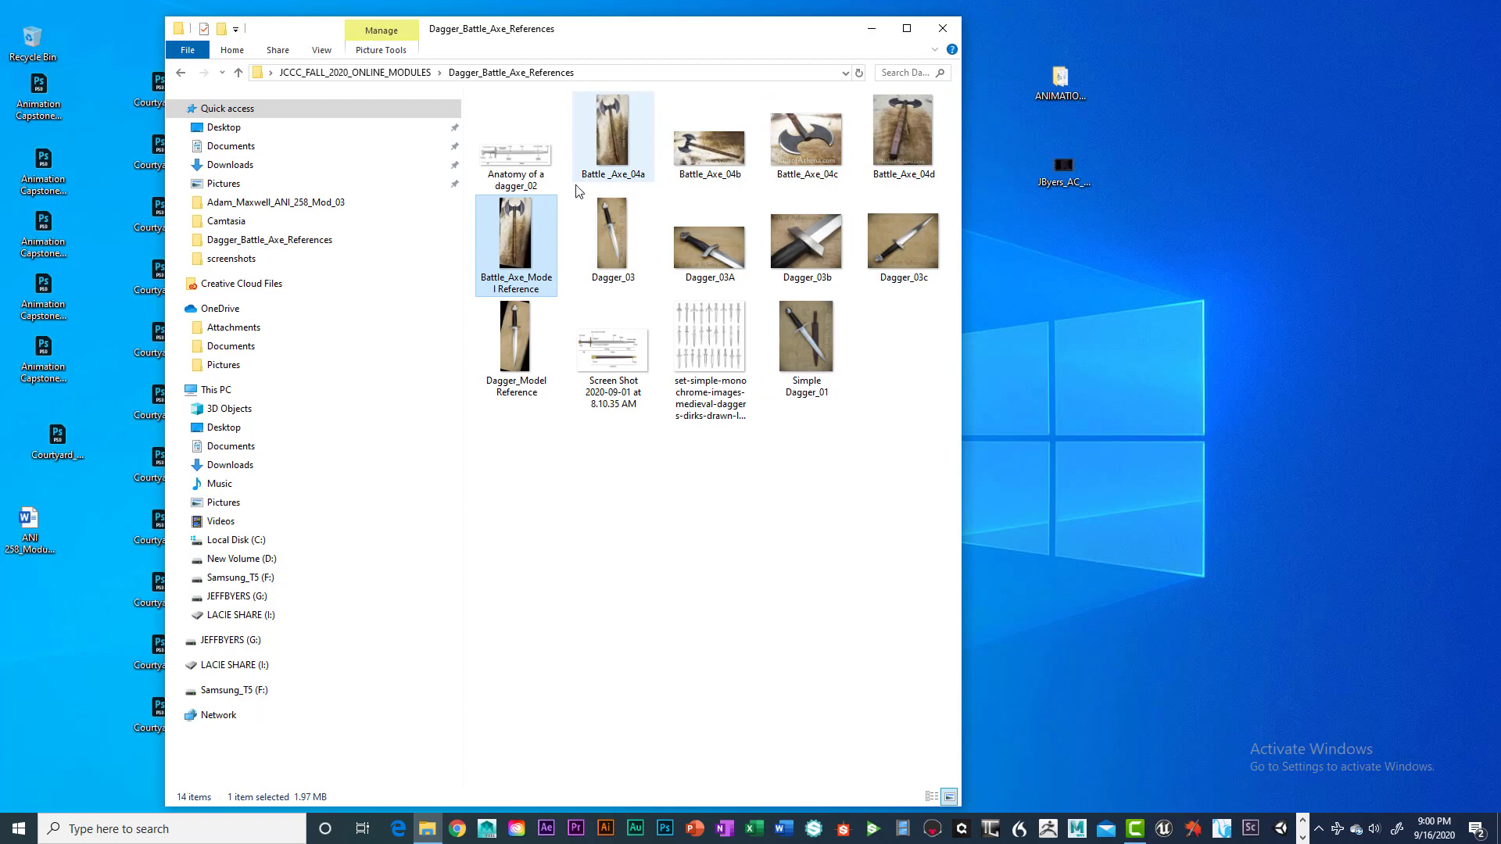
double_click(508, 230)
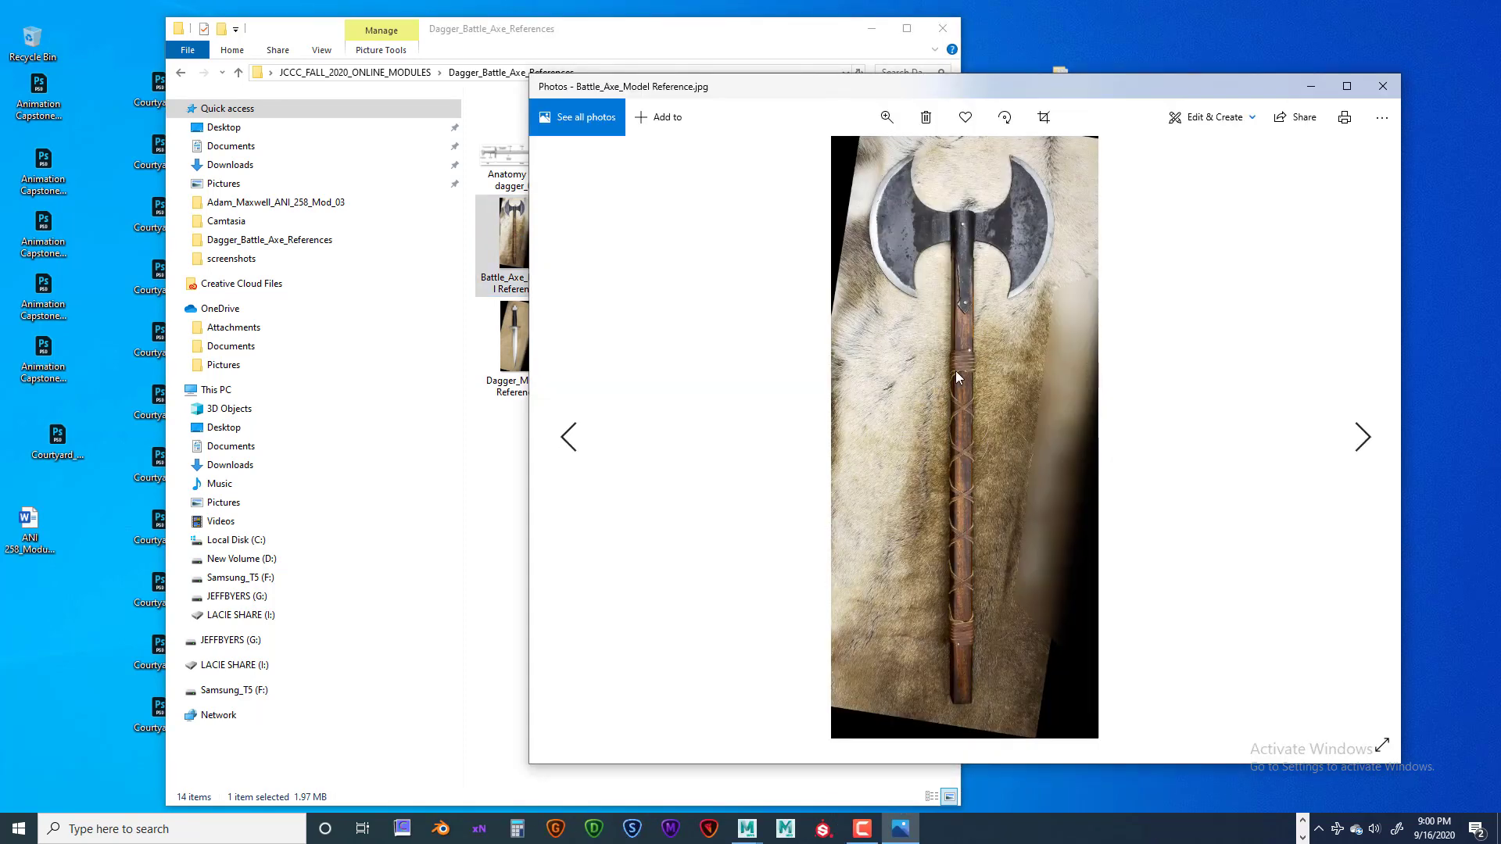
scroll(955, 369, "up", 1)
scroll(955, 369, "down", 2)
scroll(955, 369, "up", 1)
left_click(887, 117)
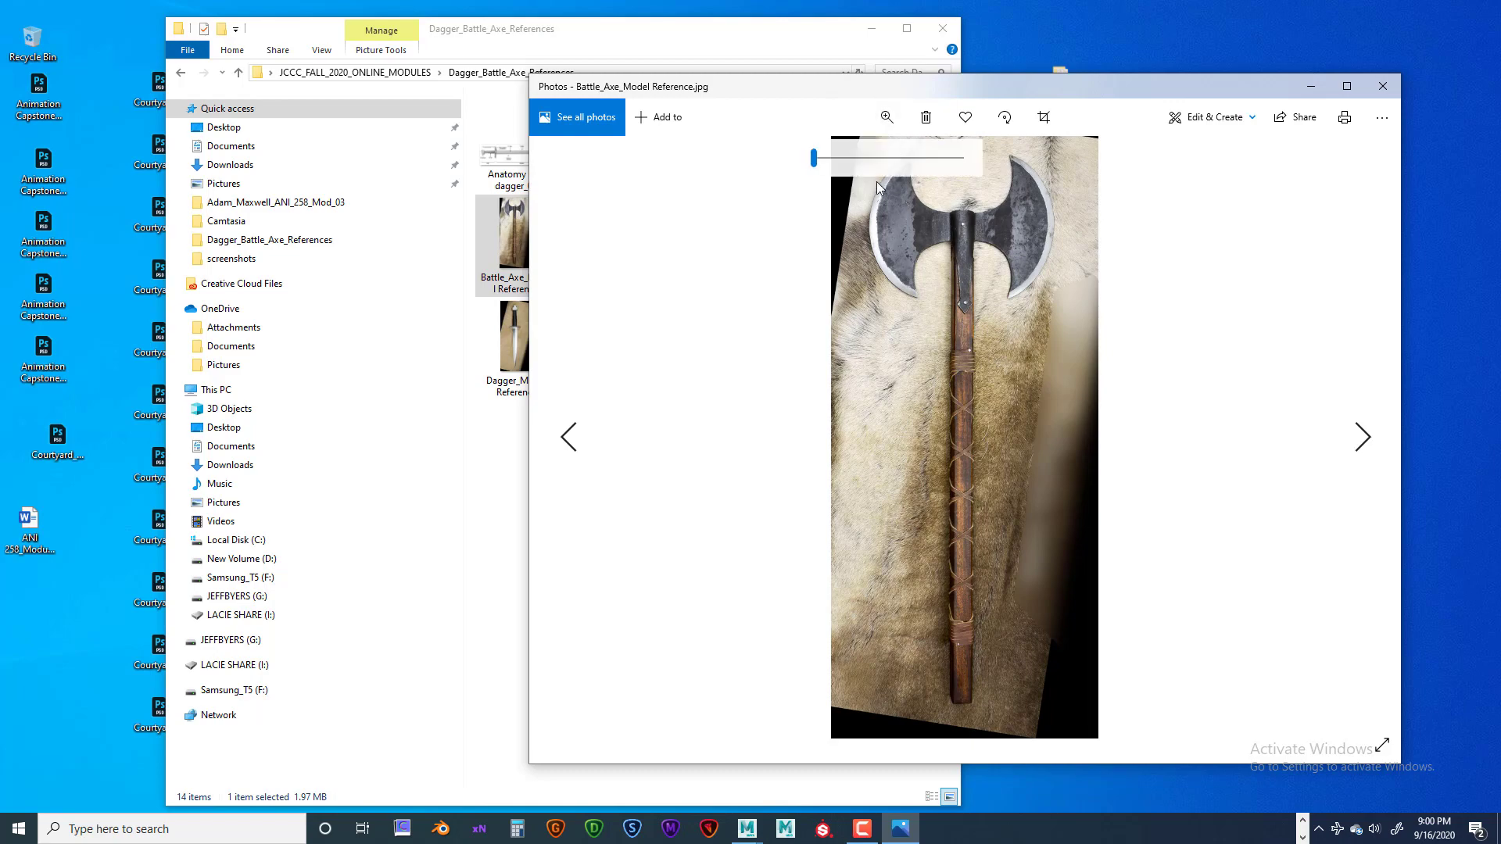
left_click_drag(814, 159, 834, 164)
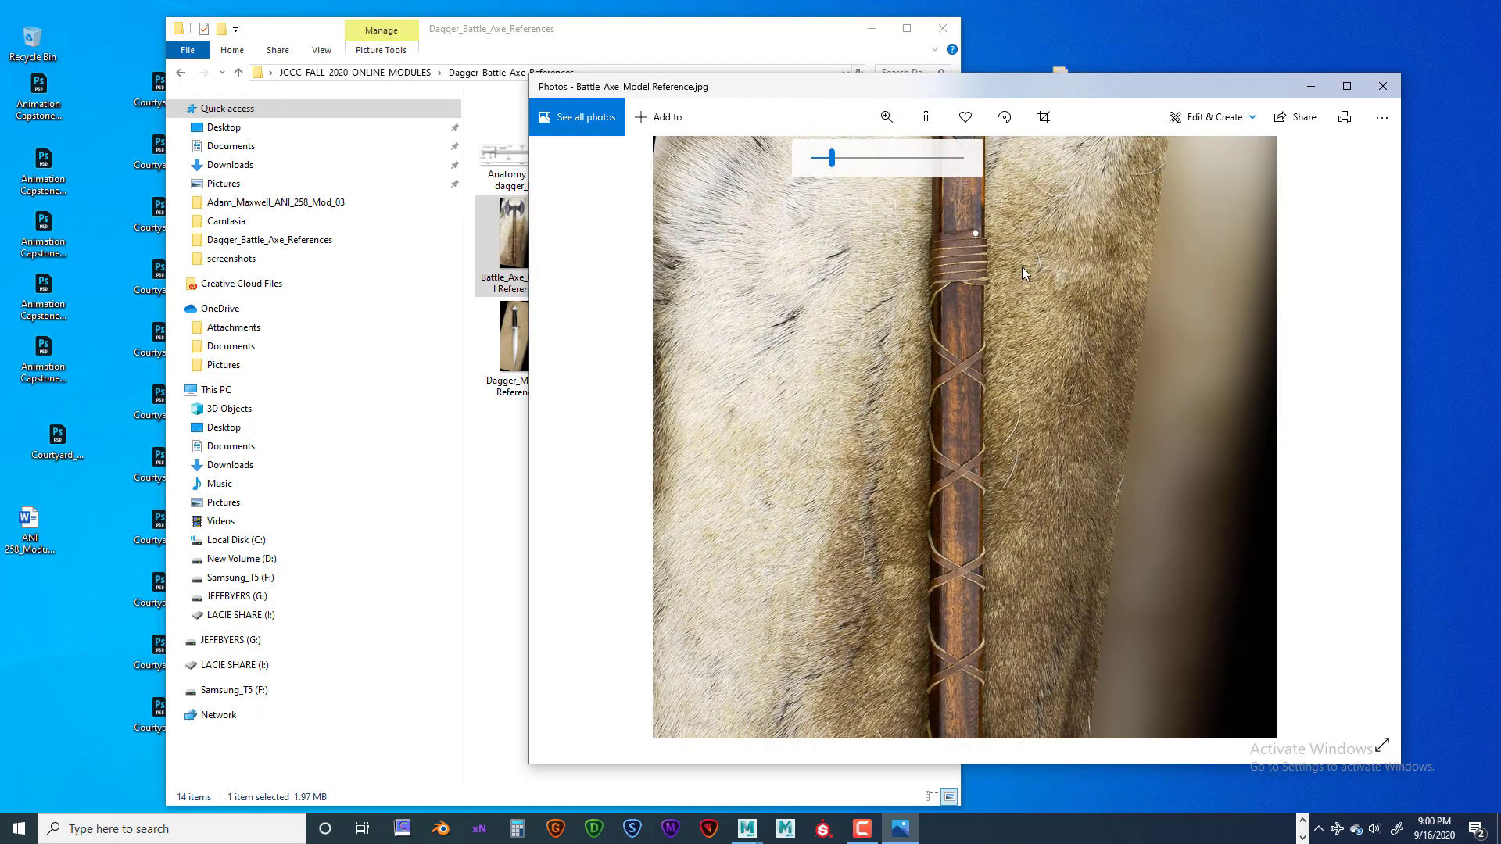
left_click_drag(1021, 265, 997, 527)
left_click_drag(1030, 359, 963, 486)
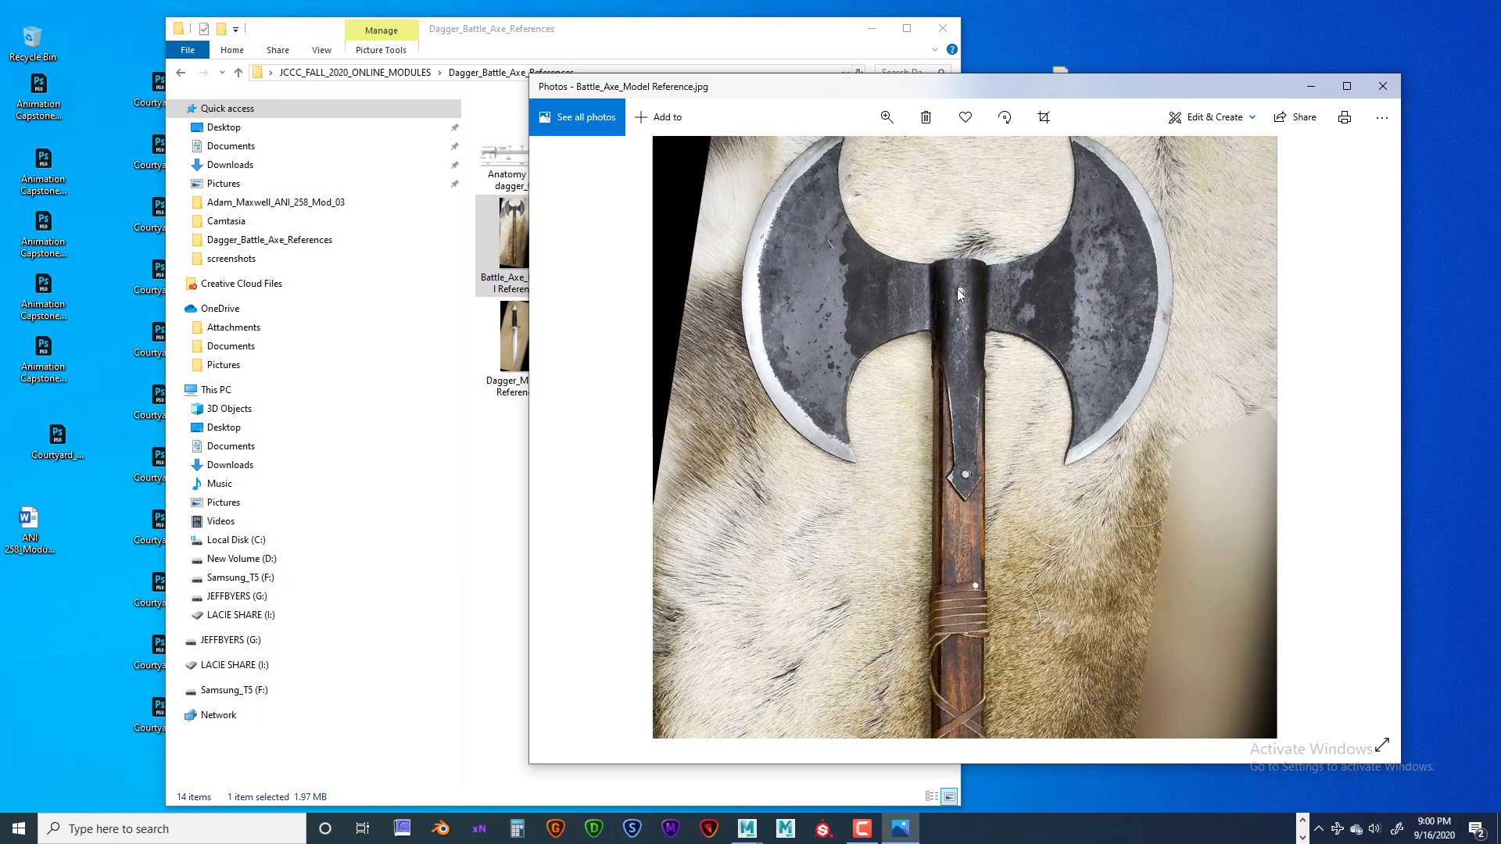
mouse_move(845, 85)
left_mouse_down()
mouse_move(1027, 96)
mouse_move(840, 93)
left_mouse_up()
left_click_drag(1189, 97, 1169, 93)
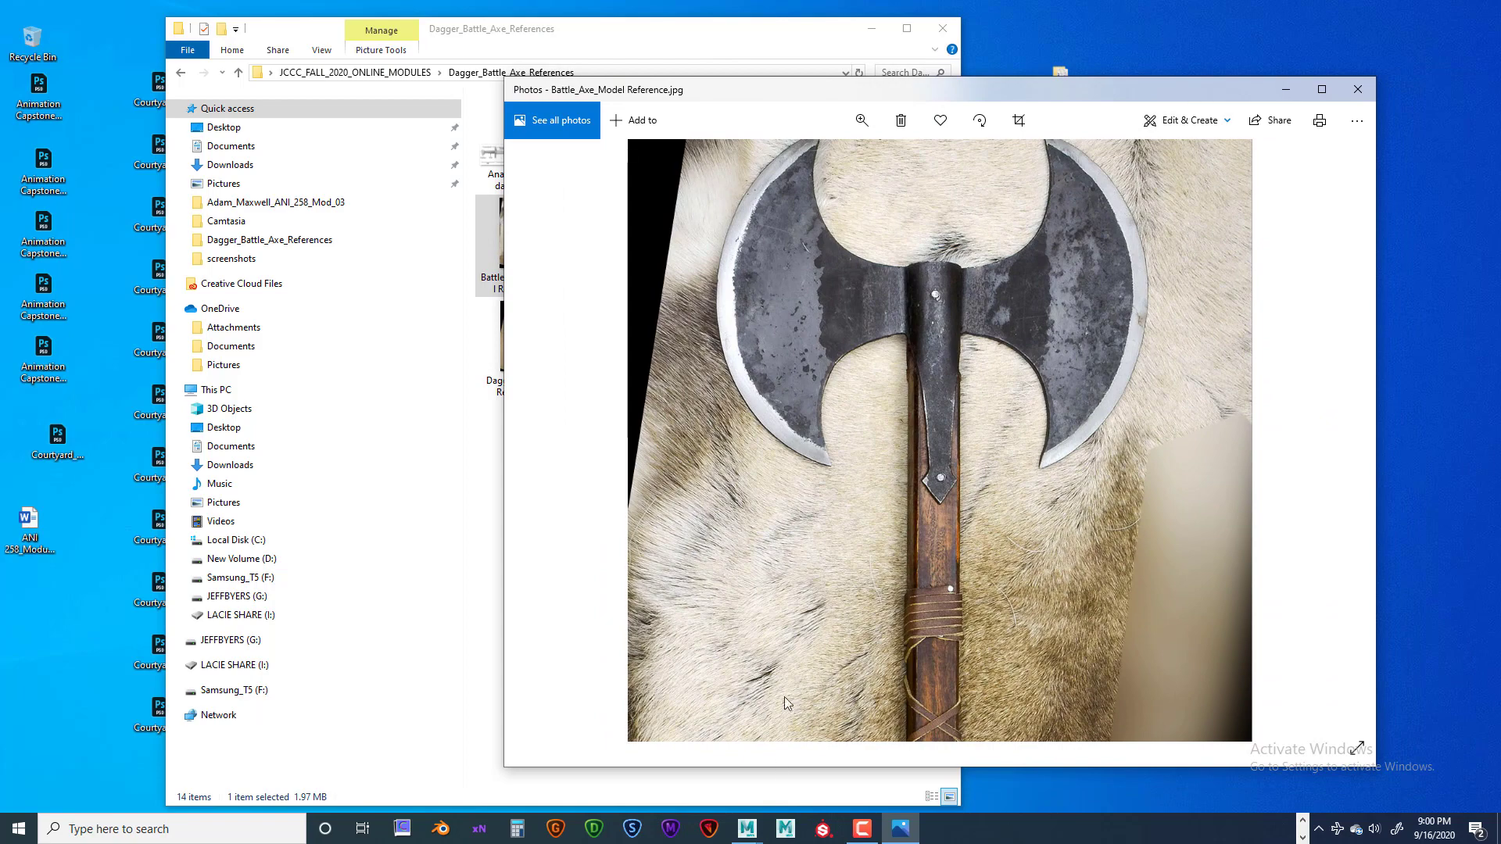
- Switch back to Maya and rescale the cylinder to about 0.08, flattening it to Scale Y about 0.025
left_click(749, 830)
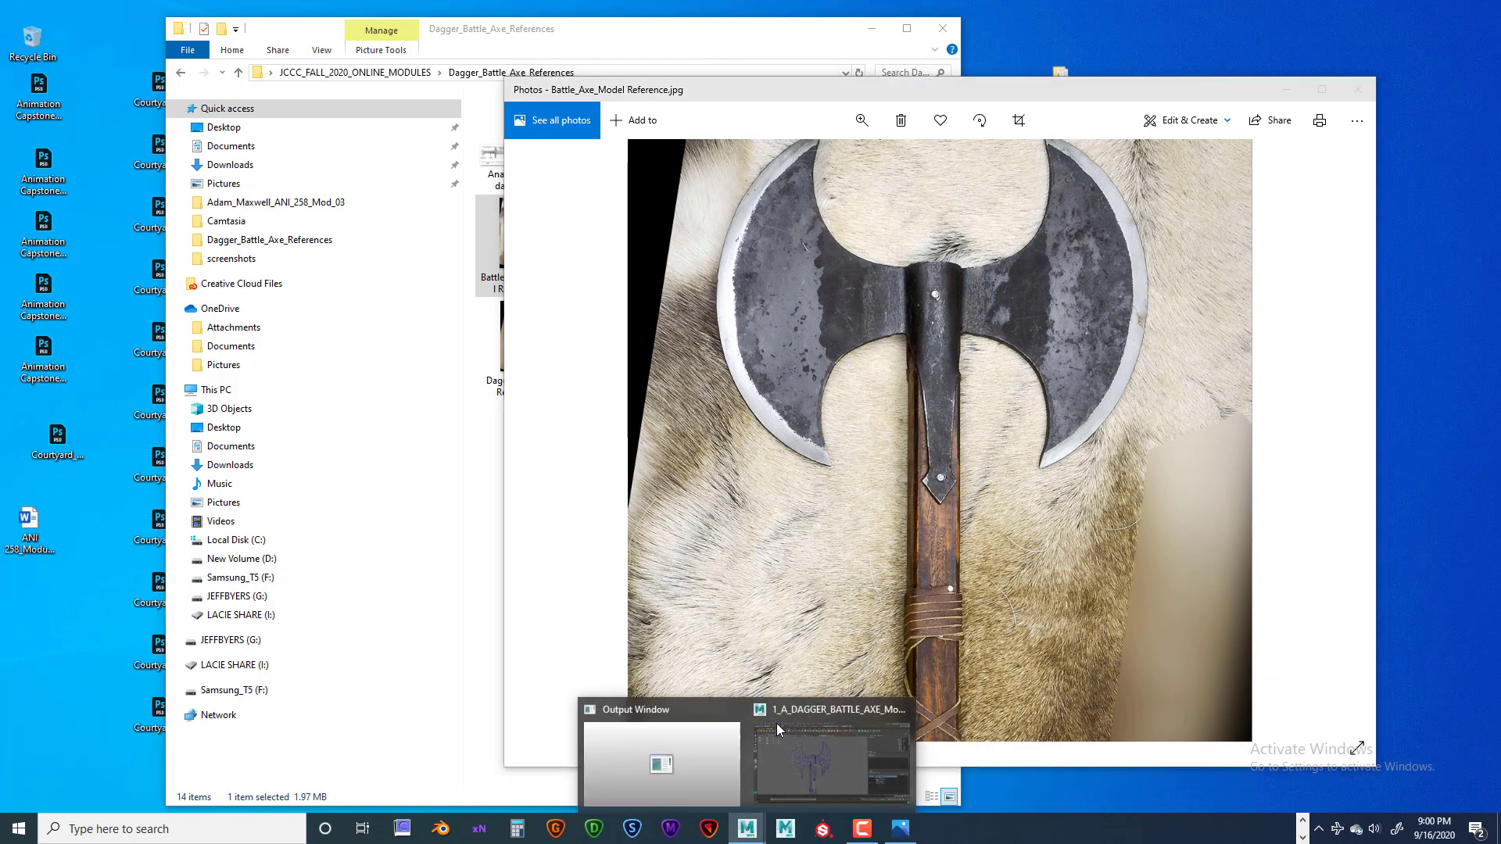
left_click(781, 749)
scroll(664, 532, "up", 5)
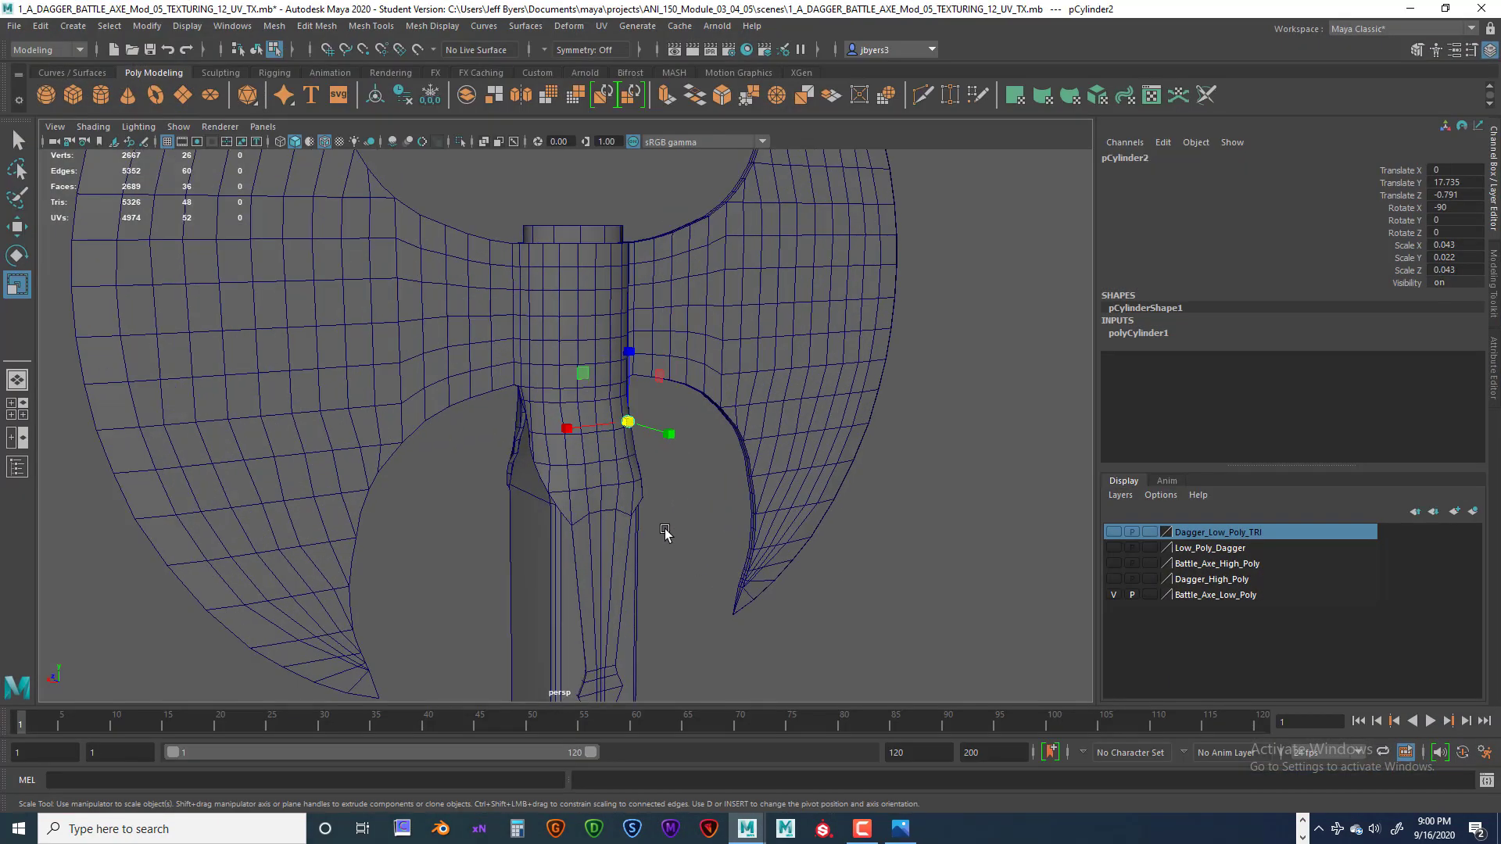
left_click_drag(656, 419, 666, 420)
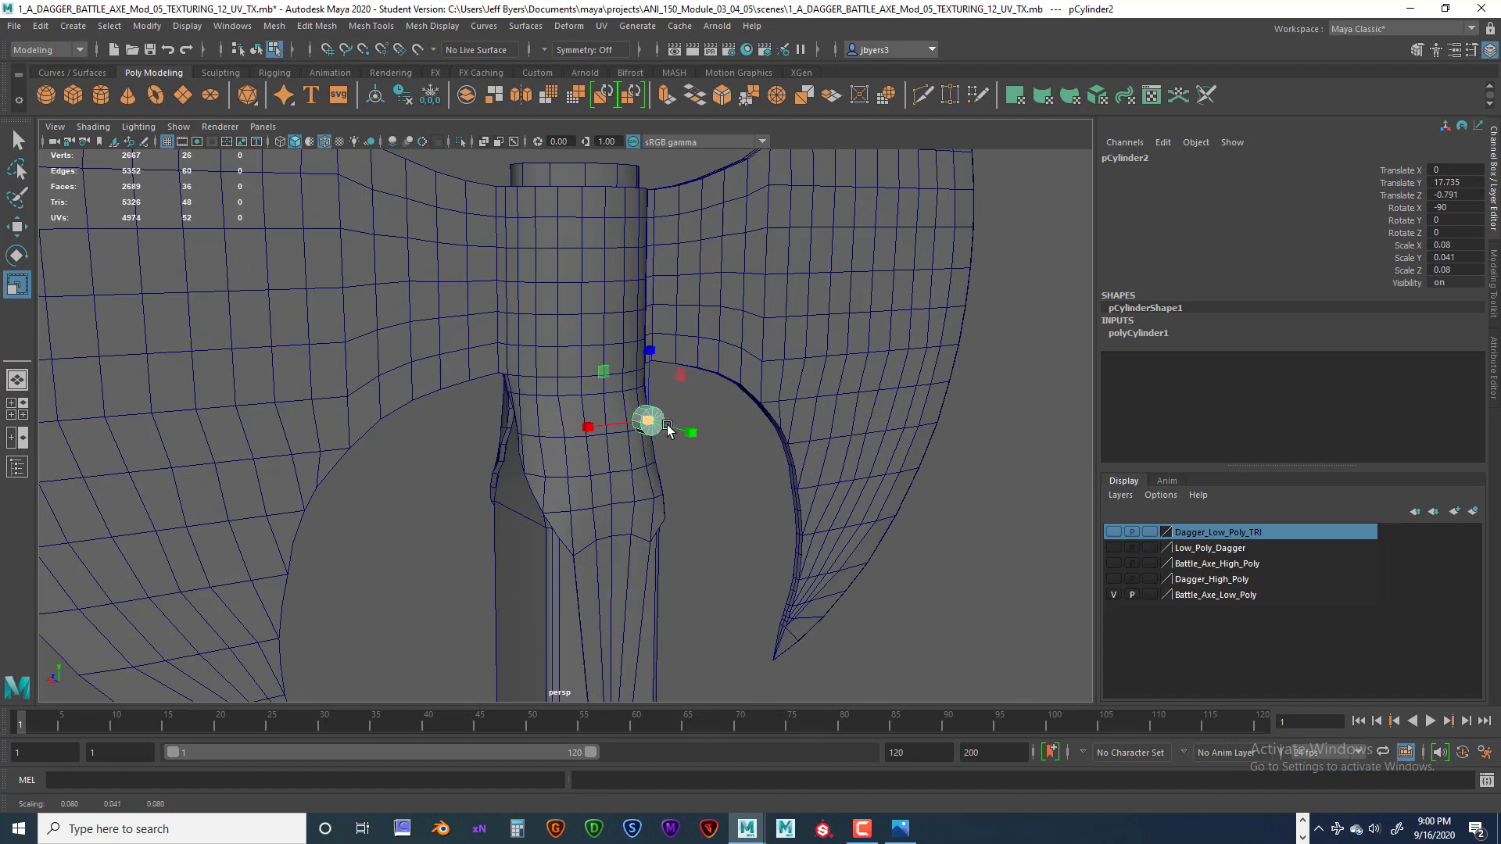
left_click_drag(682, 499, 743, 510, "alt")
middle_click_drag(742, 510, 646, 484, "alt")
left_click_drag(646, 485, 697, 477, "alt")
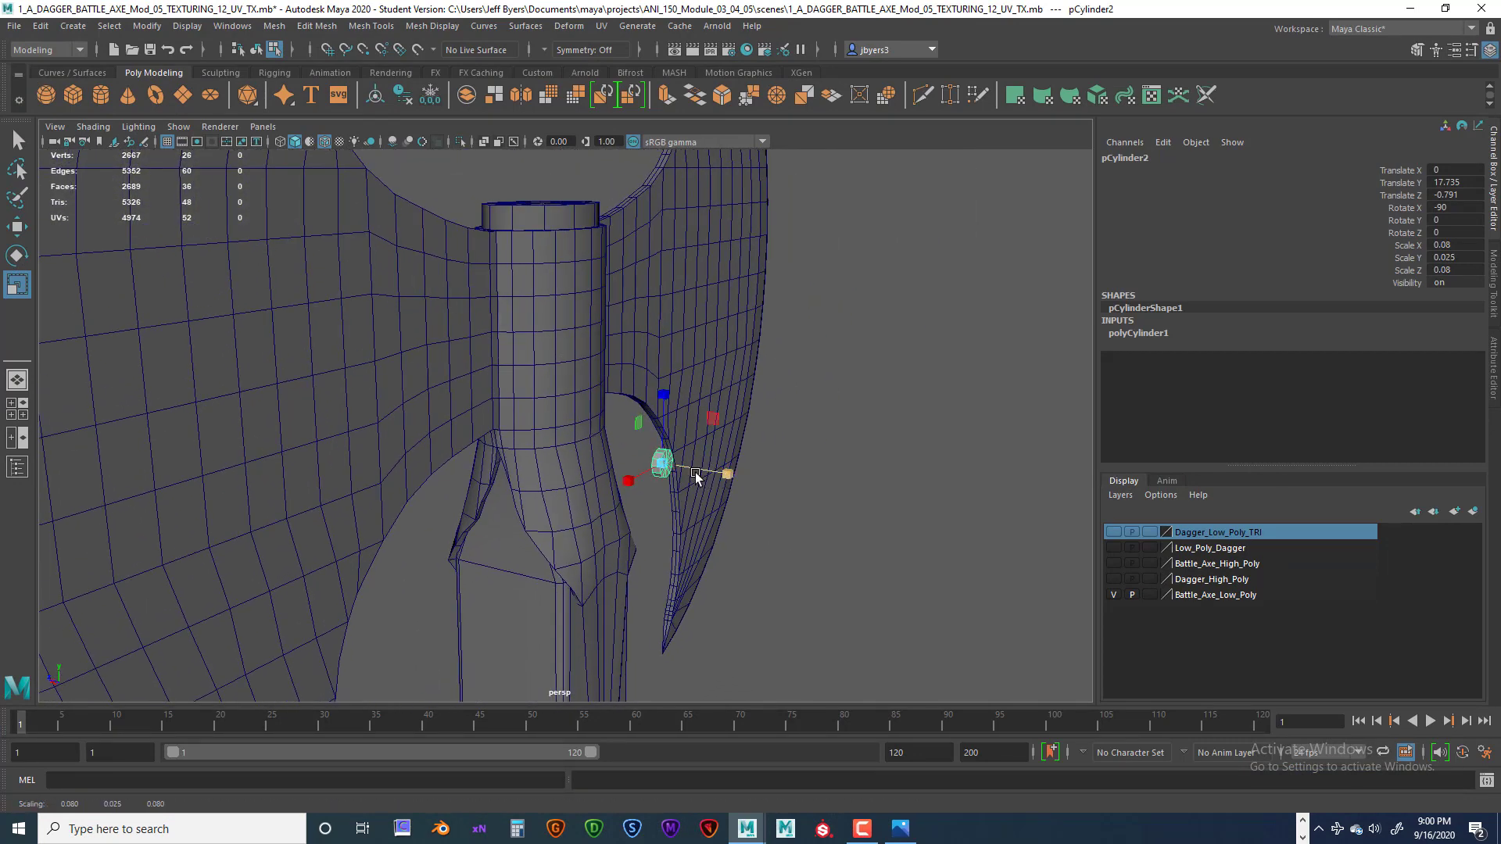
- Raise the cylinder to Translate Y about 18.764 and push it against the axe head's socket at Translate Z about -0.318
key("q")
key("w")
left_click_drag(660, 399, 661, 244)
left_click_drag(607, 309, 535, 305)
left_click_drag(633, 434, 727, 563, "alt")
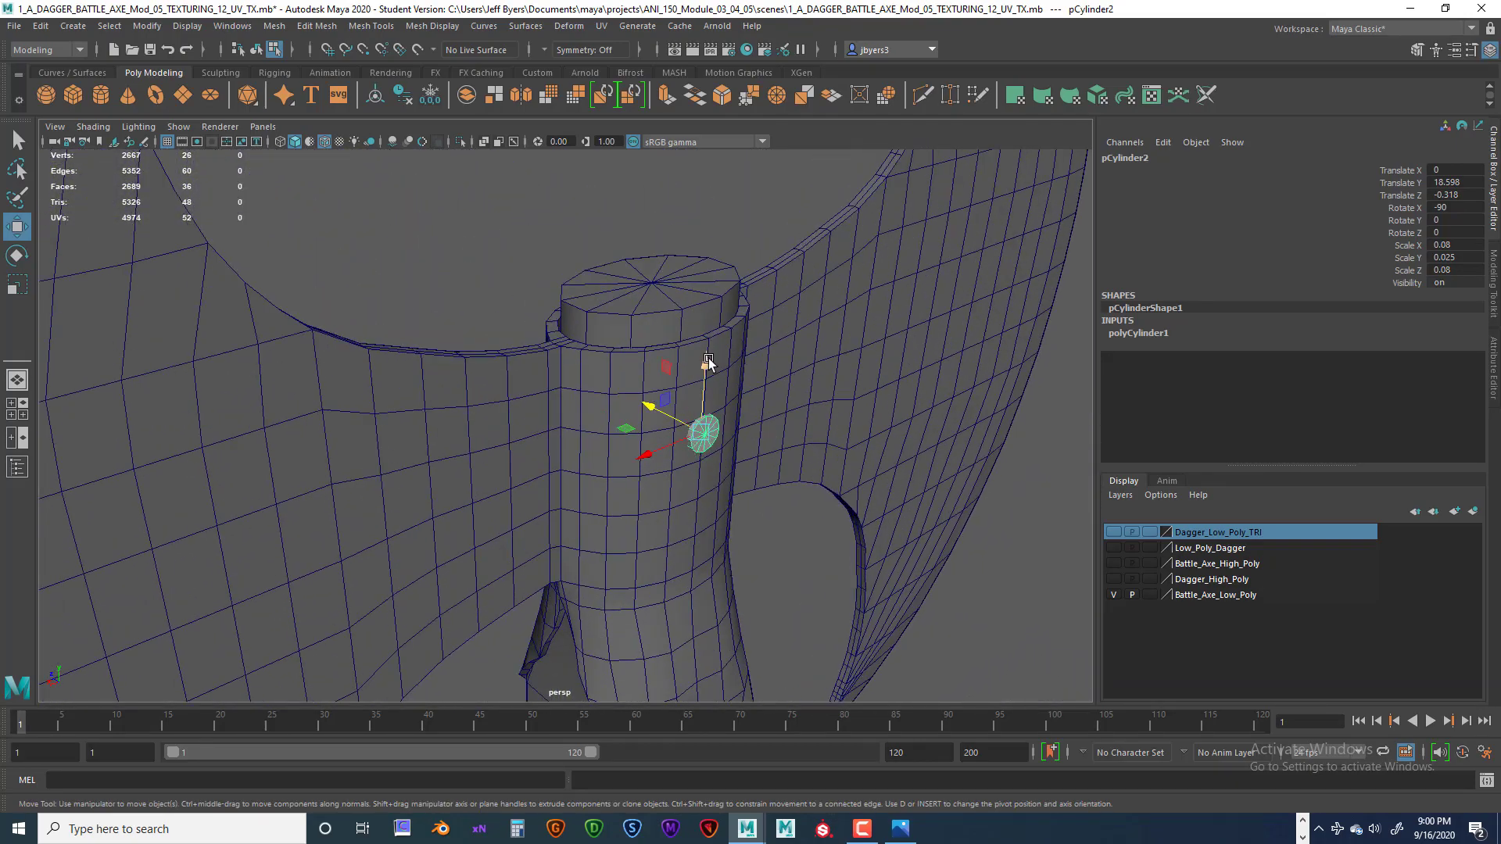
left_click_drag(705, 361, 704, 323)
left_click_drag(719, 403, 667, 400, "alt")
middle_click_drag(670, 375, 618, 237, "alt")
left_click_drag(618, 237, 794, 312, "alt")
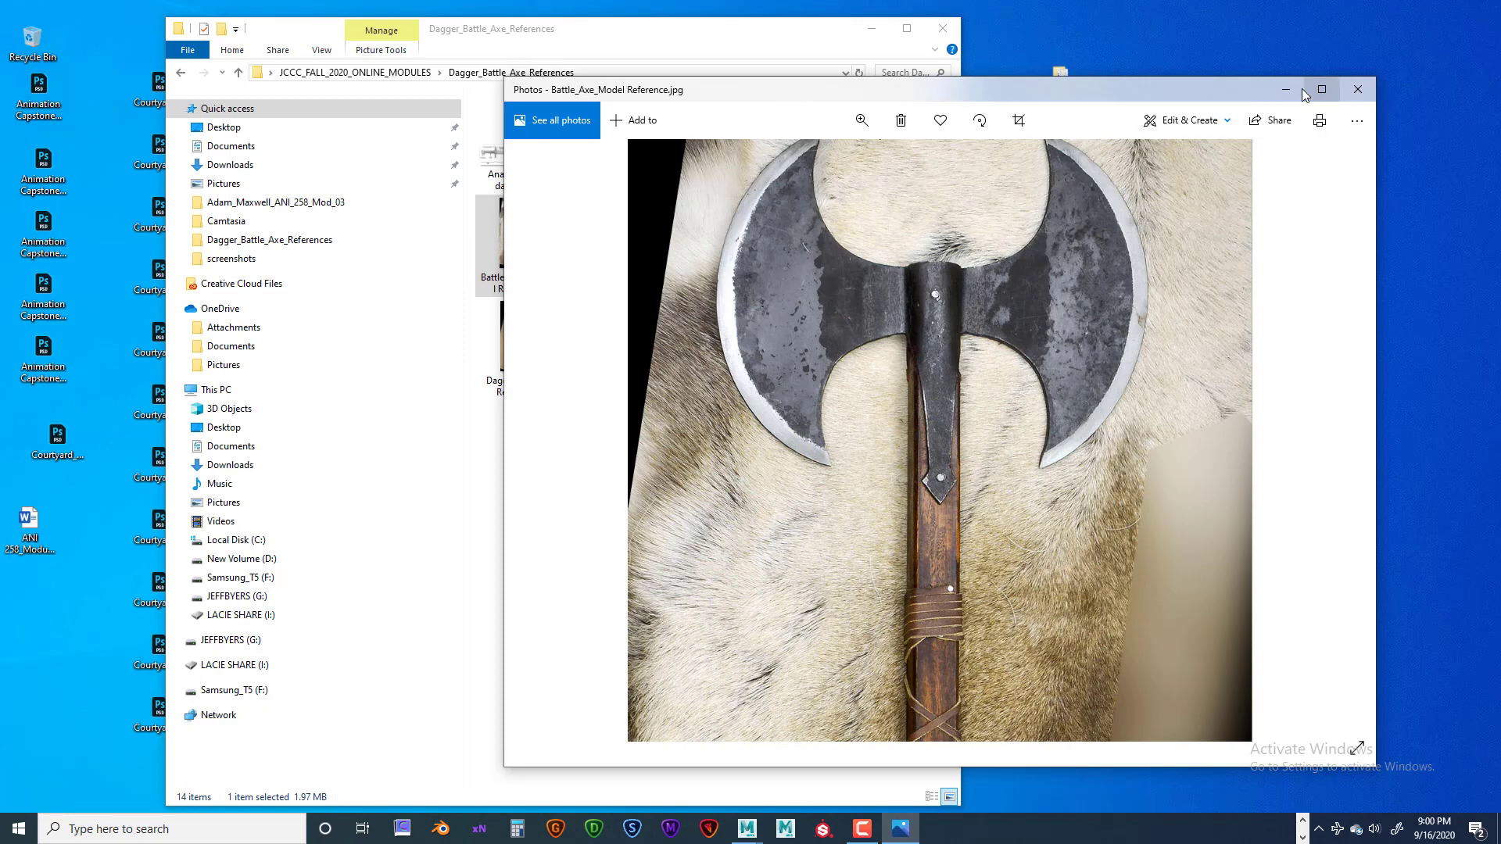
- Close the reference photo, return to Maya, and lower the cylinder on the socket to Translate Y about 18.535
left_click(1358, 89)
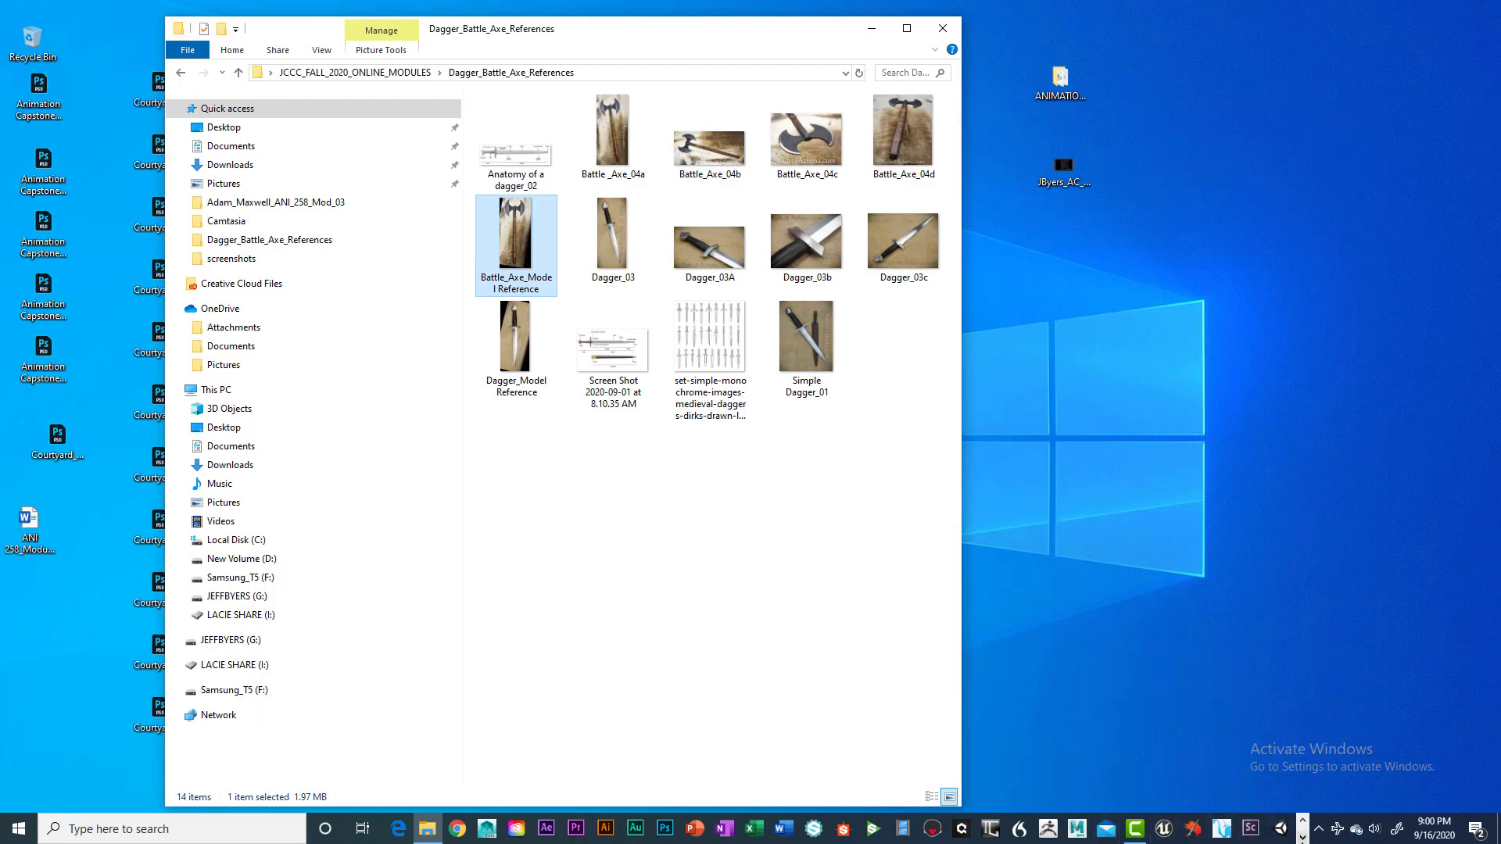
left_click(1302, 837)
mouse_move(751, 831)
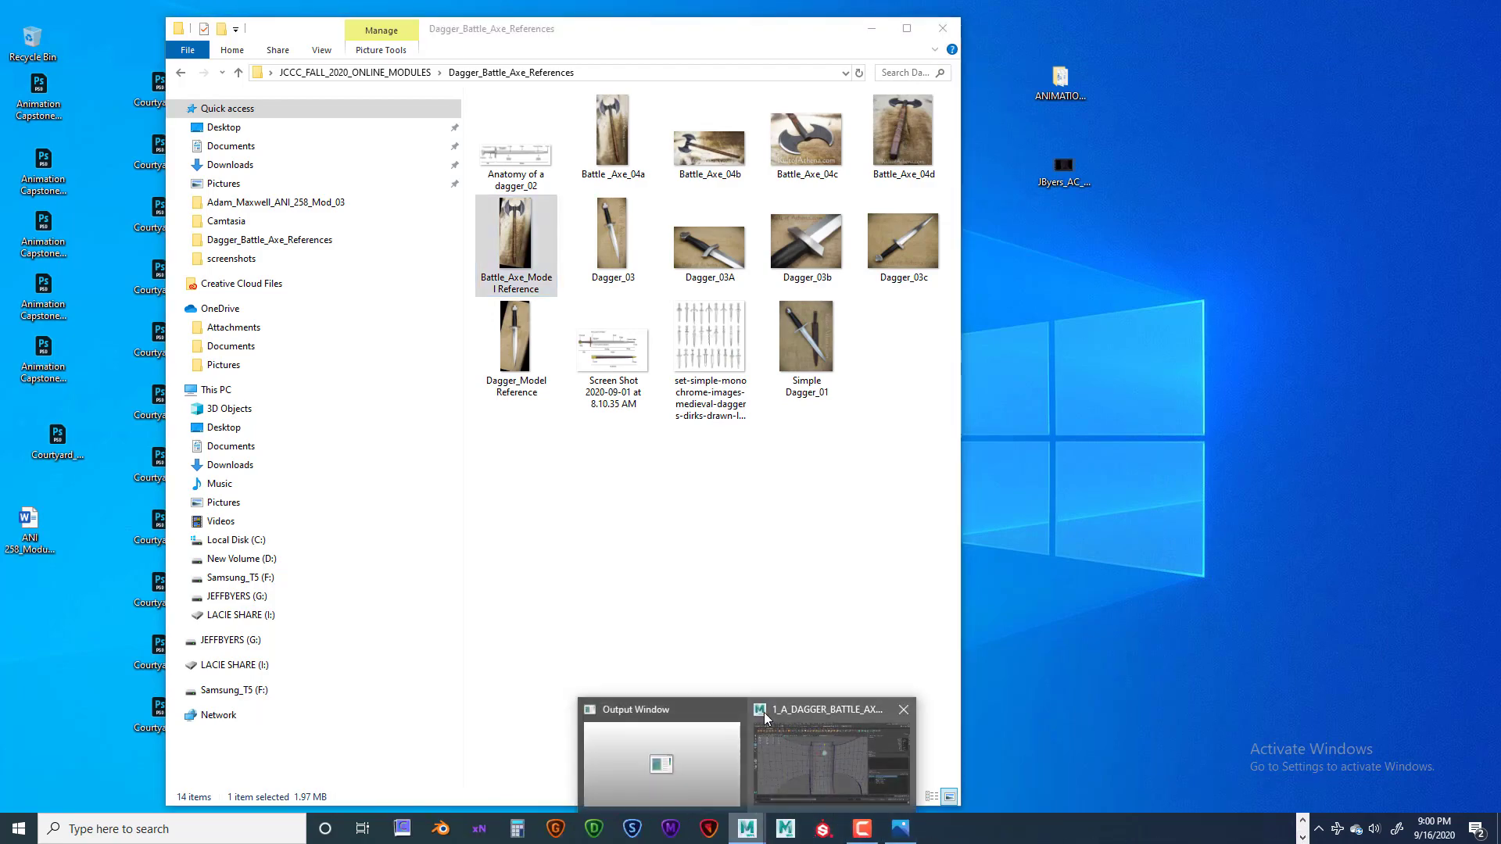
left_click(783, 762)
middle_click_drag(793, 448, 804, 478, "alt")
left_click_drag(804, 478, 777, 465, "alt")
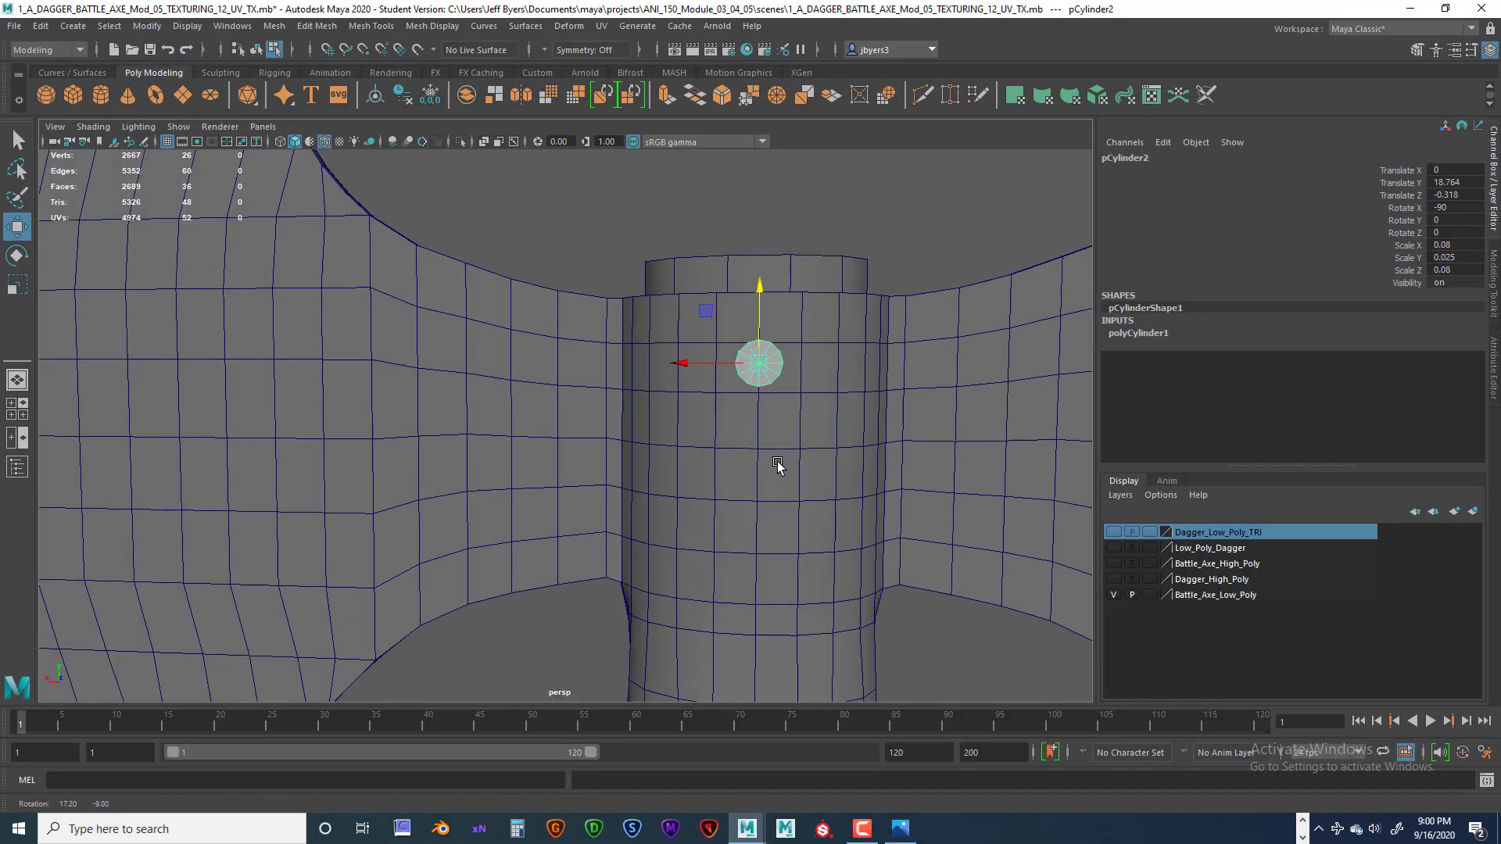
left_click_drag(757, 299, 755, 366)
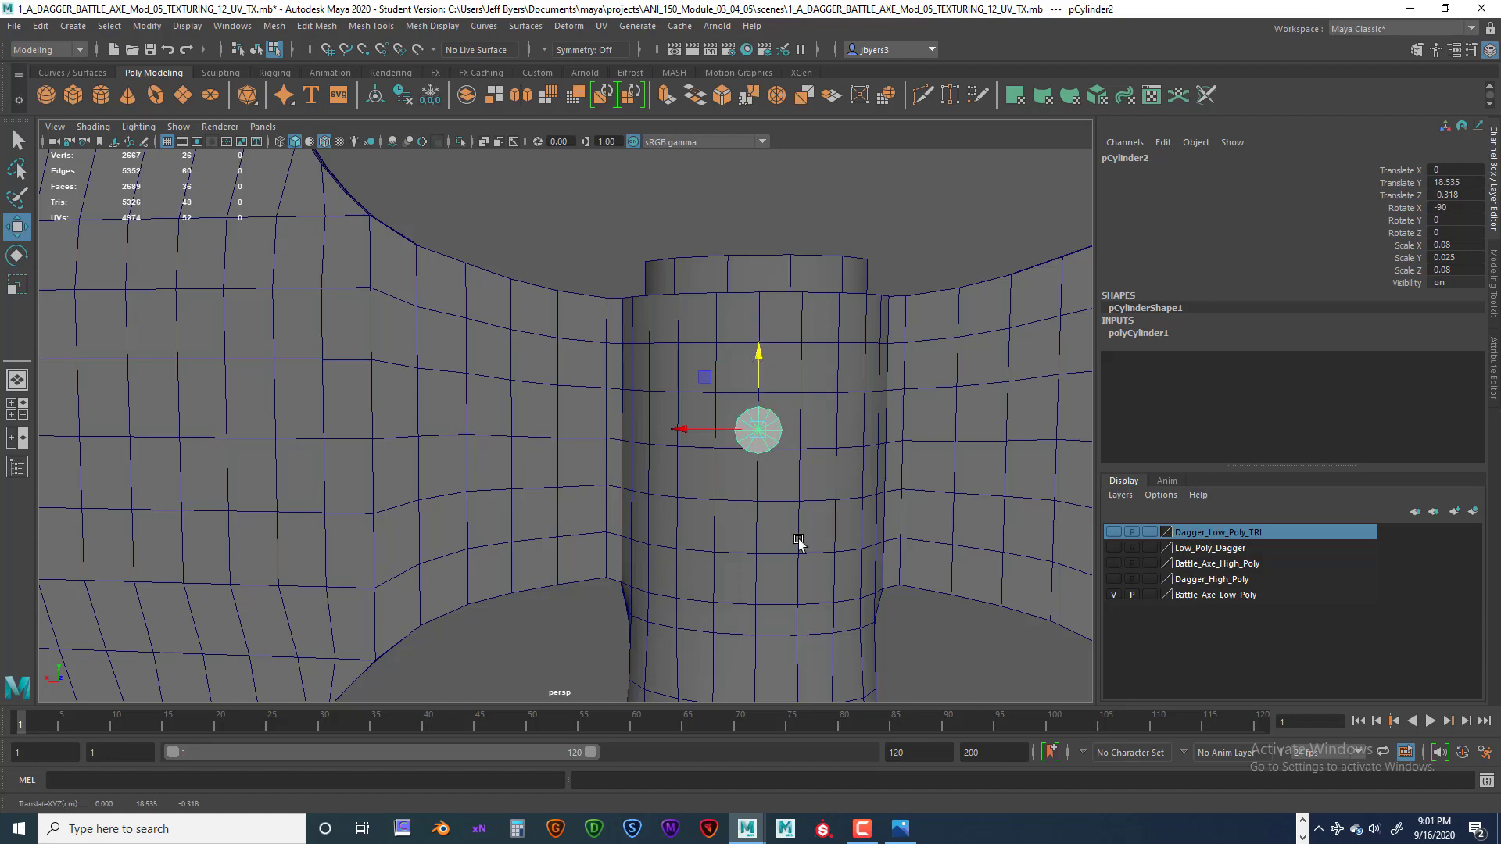
- Reselect the rivet cylinder on the axe head's socket and duplicate it
right_click_drag(798, 539, 787, 605, "alt")
middle_click_drag(770, 609, 796, 417, "alt")
mouse_move(796, 418)
left_mouse_down("alt")
mouse_move(828, 415)
mouse_move(813, 439)
left_mouse_up("alt")
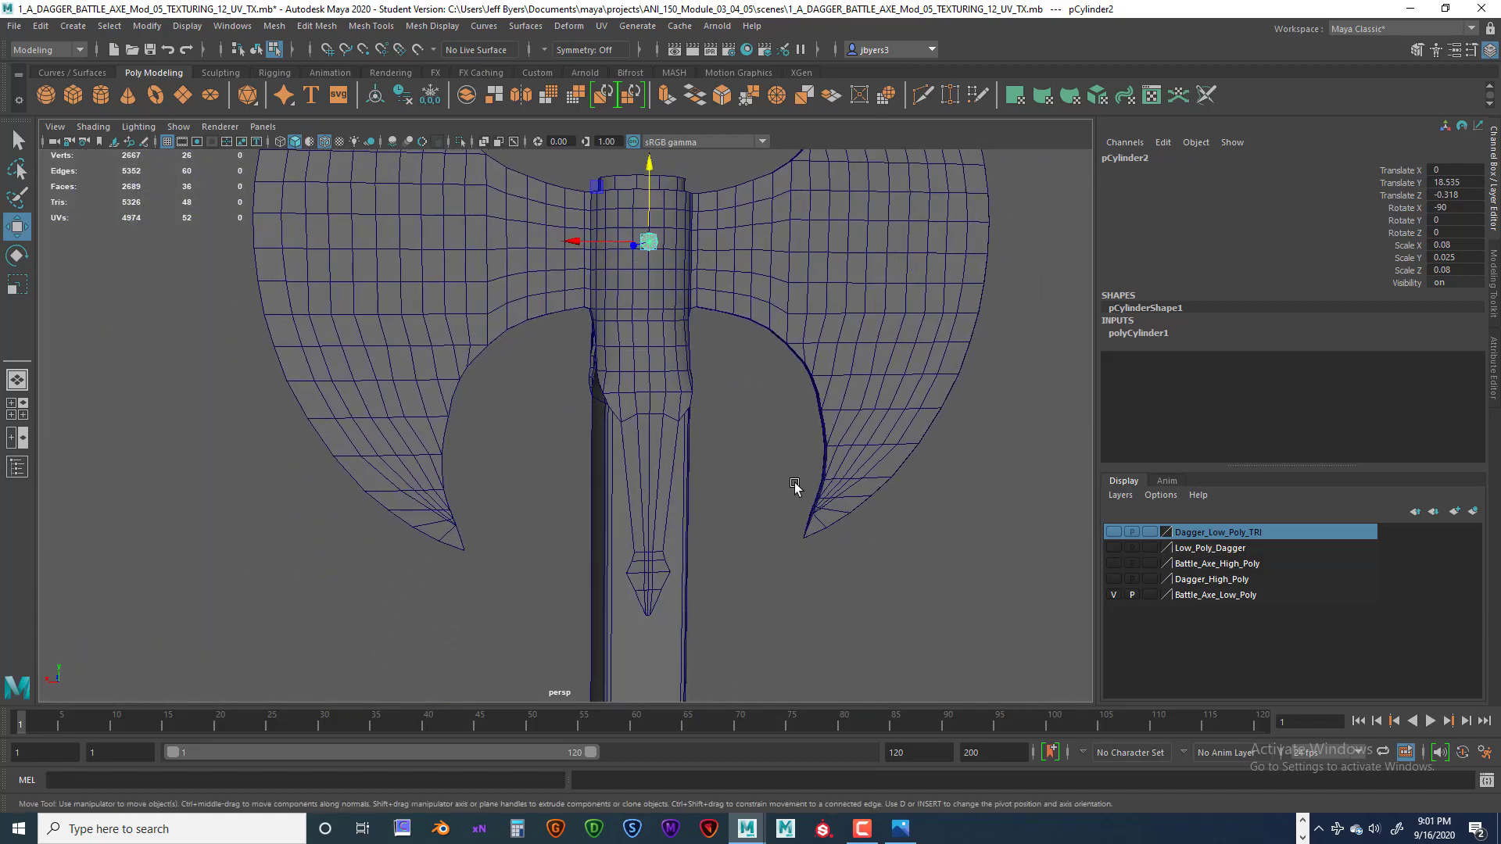
left_click(779, 510)
left_click_drag(774, 518, 762, 428, "alt")
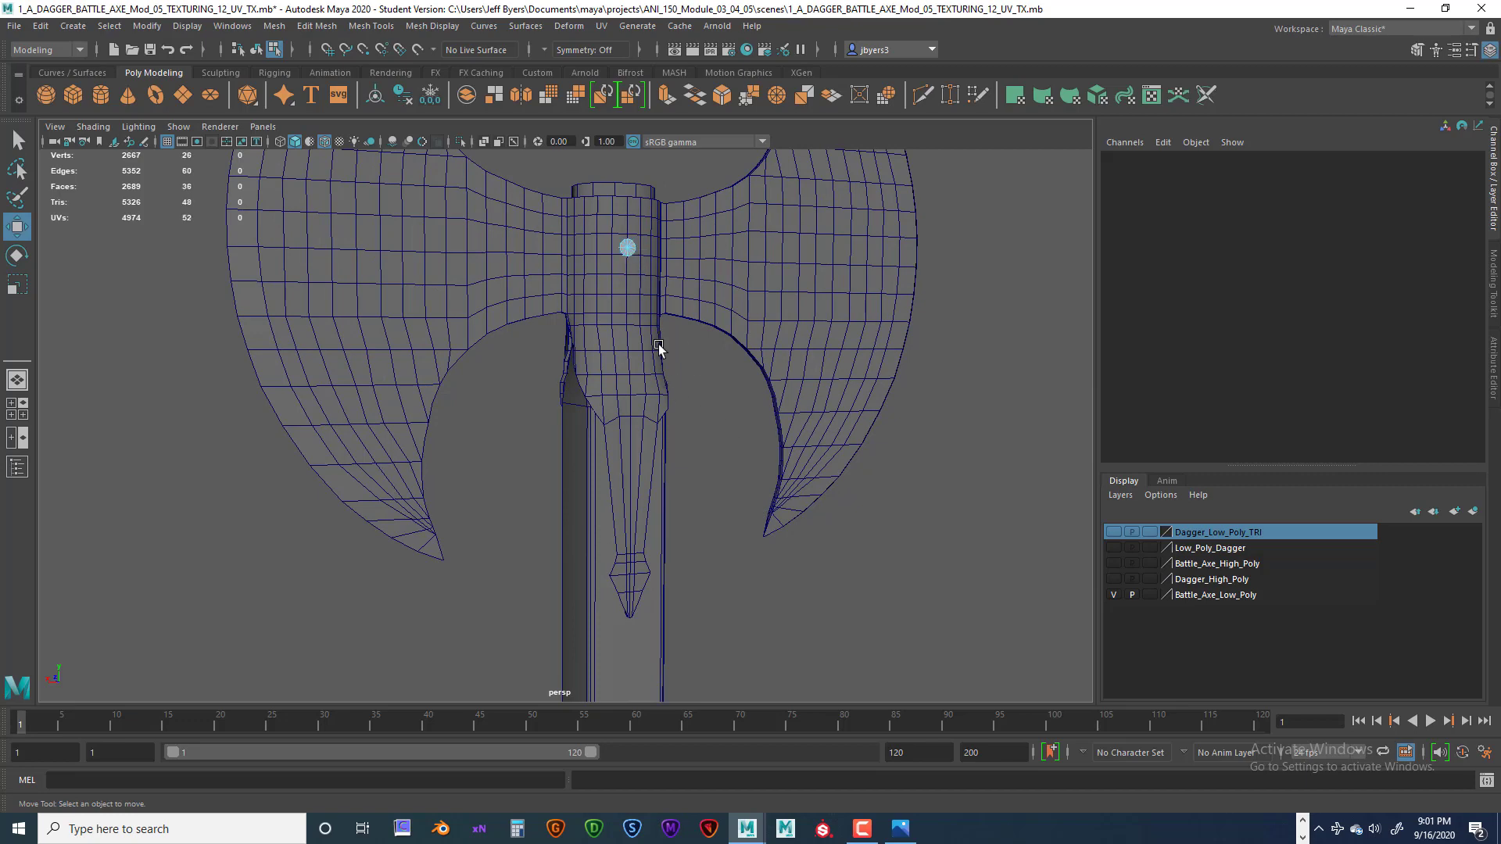
right_click(627, 250)
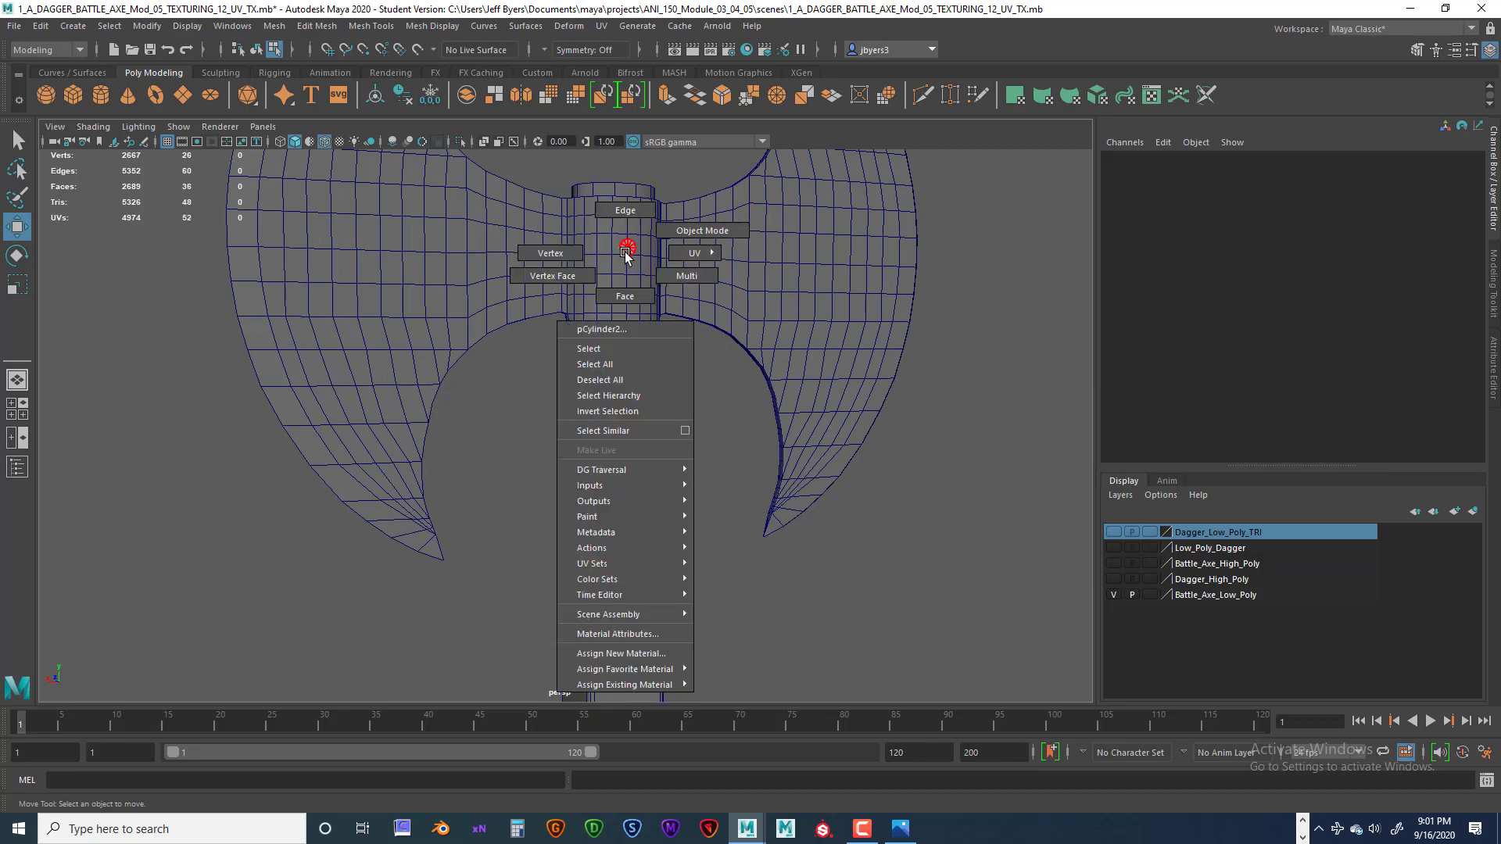
left_click(589, 349)
left_click_drag(818, 580, 801, 524, "alt")
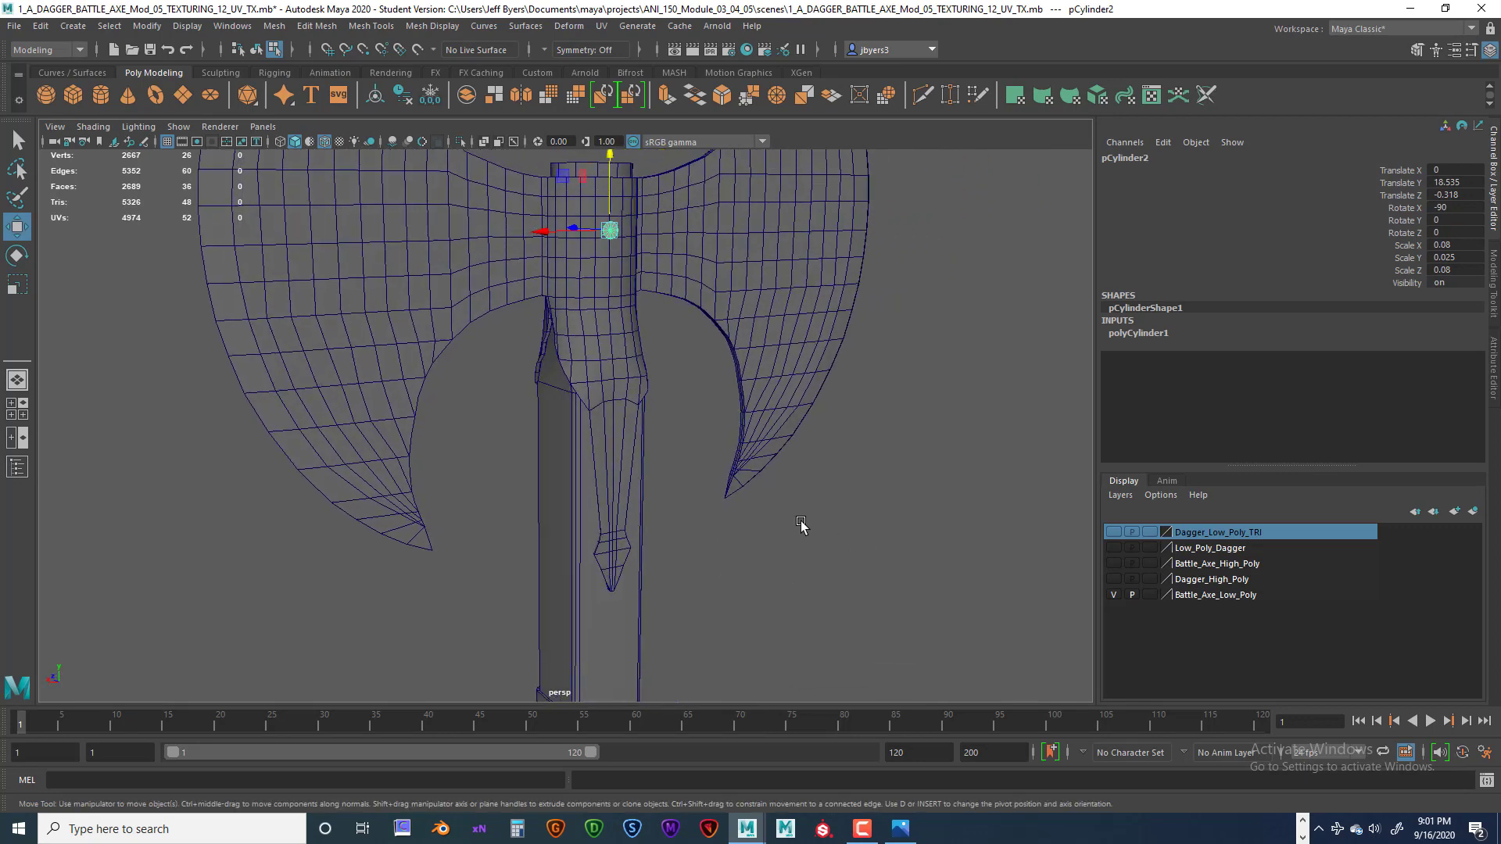
key("ctrl+d")
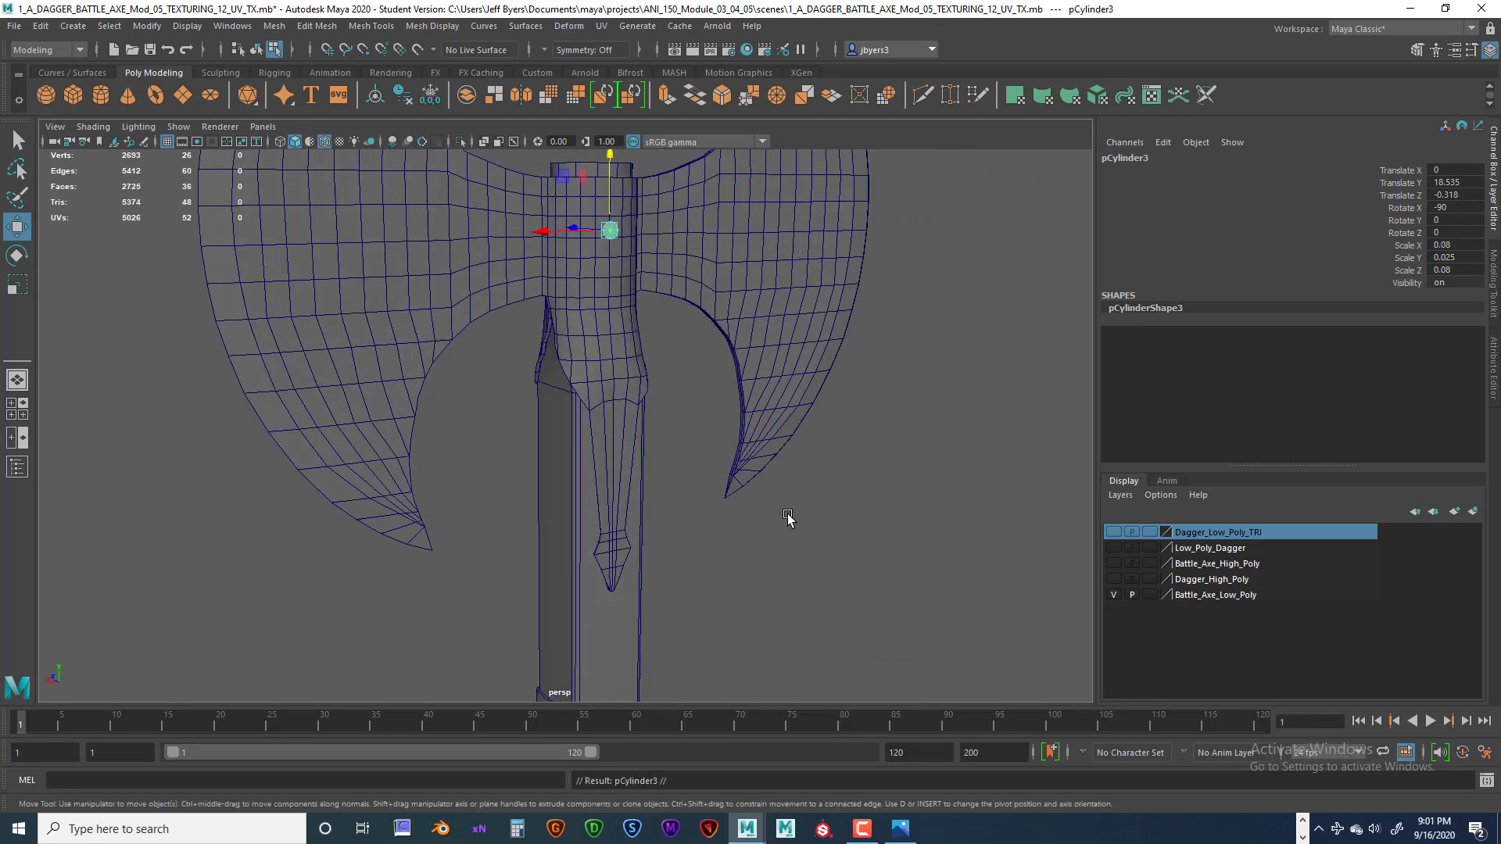
- Move the duplicated rivet down the socket to Translate Y about 16.904 and outward to Translate Z about -0.437
left_click_drag(610, 154, 606, 268)
left_click_drag(619, 330, 619, 329)
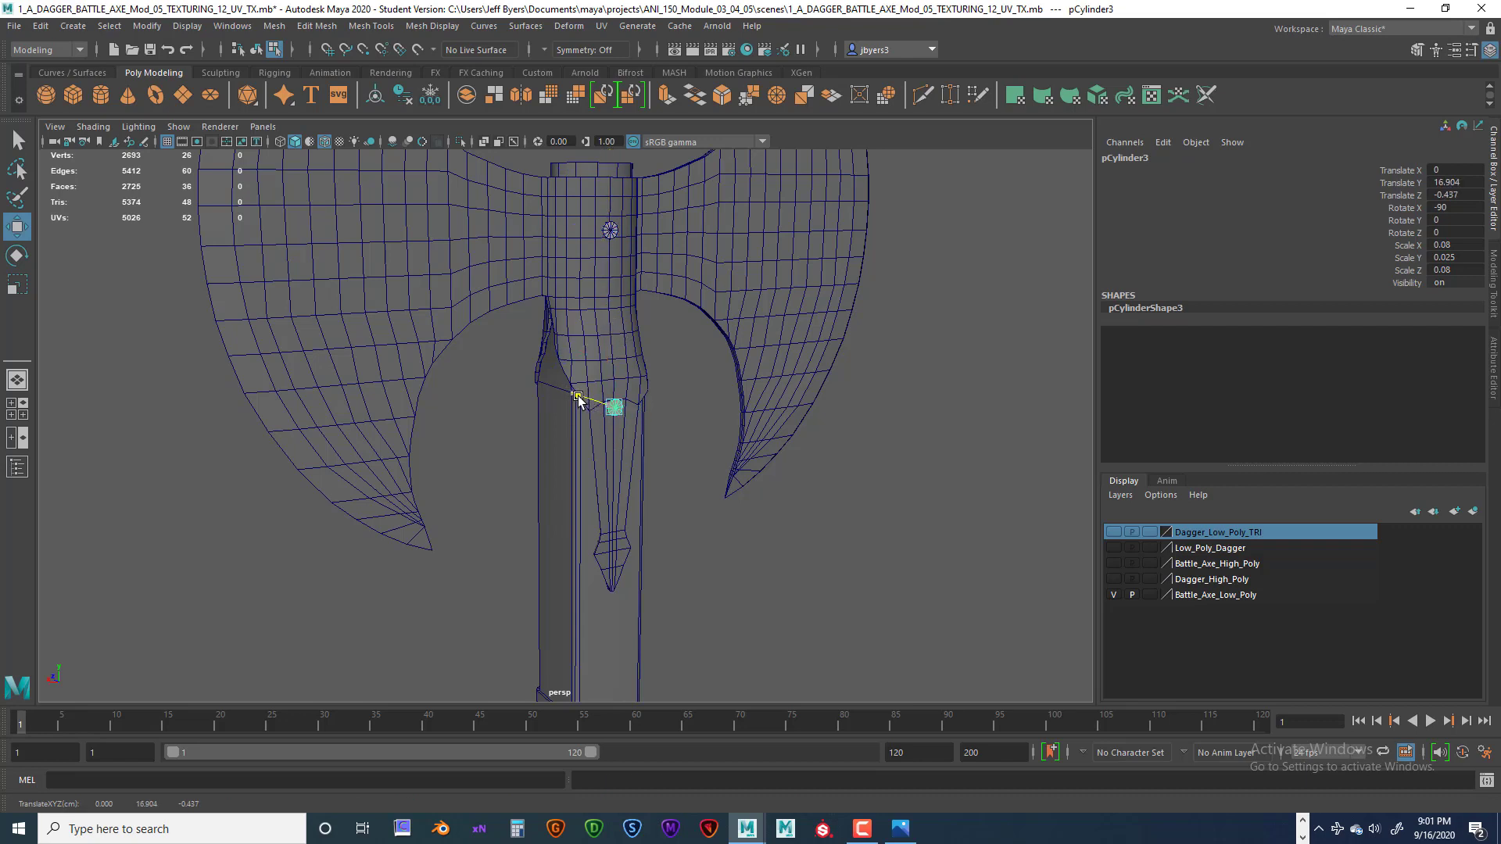
scroll(654, 500, "up", 3)
left_click_drag(655, 500, 590, 507, "alt")
scroll(590, 505, "down", 5)
scroll(618, 500, "down", 3)
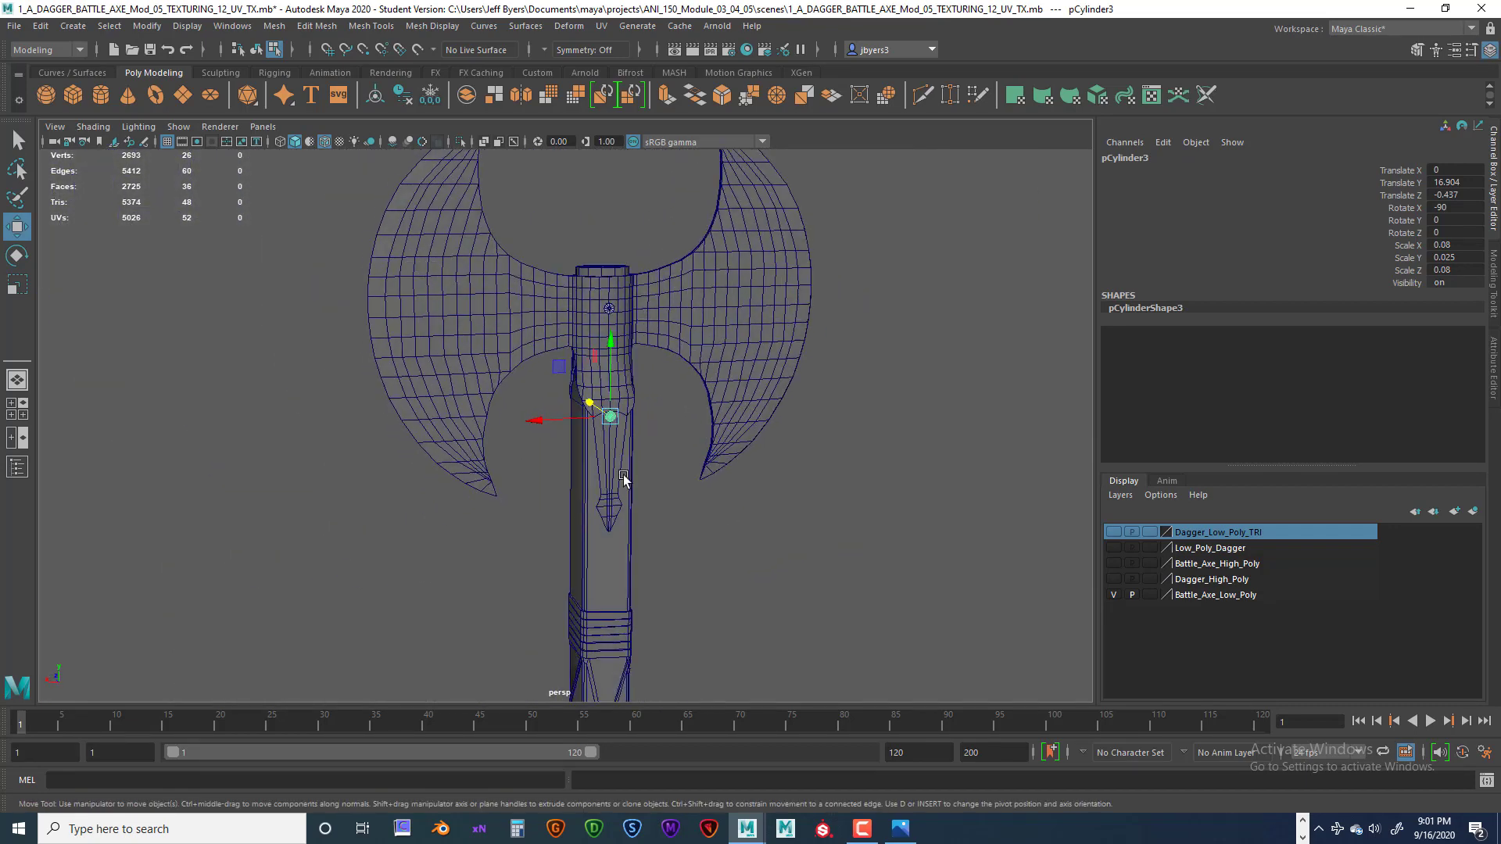
- Check the rivet positions in the Battle_Axe_04a reference photo, close it, and return to Maya
left_click(1408, 10)
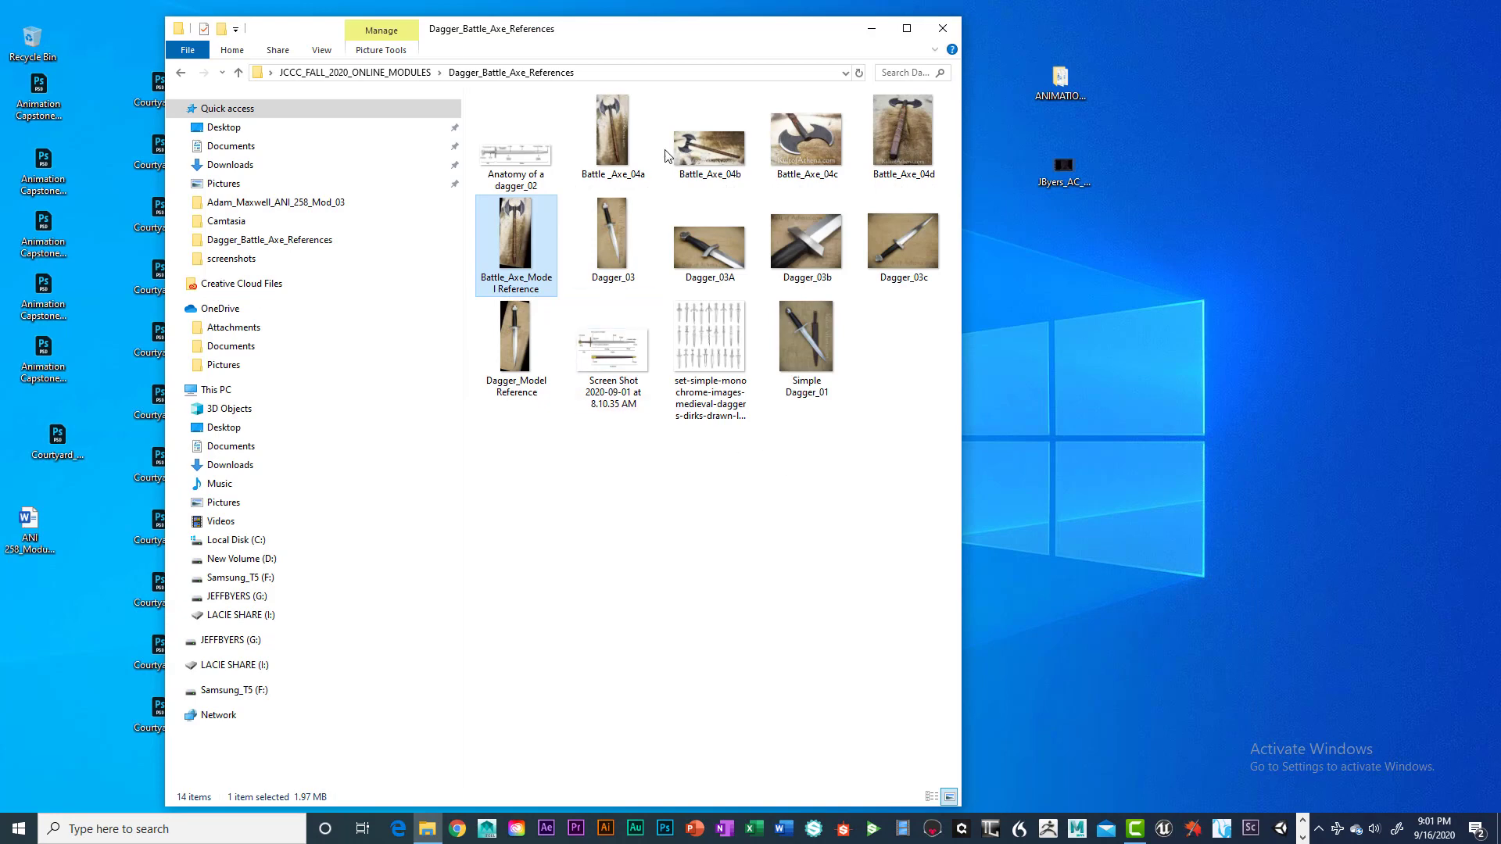
double_click(613, 133)
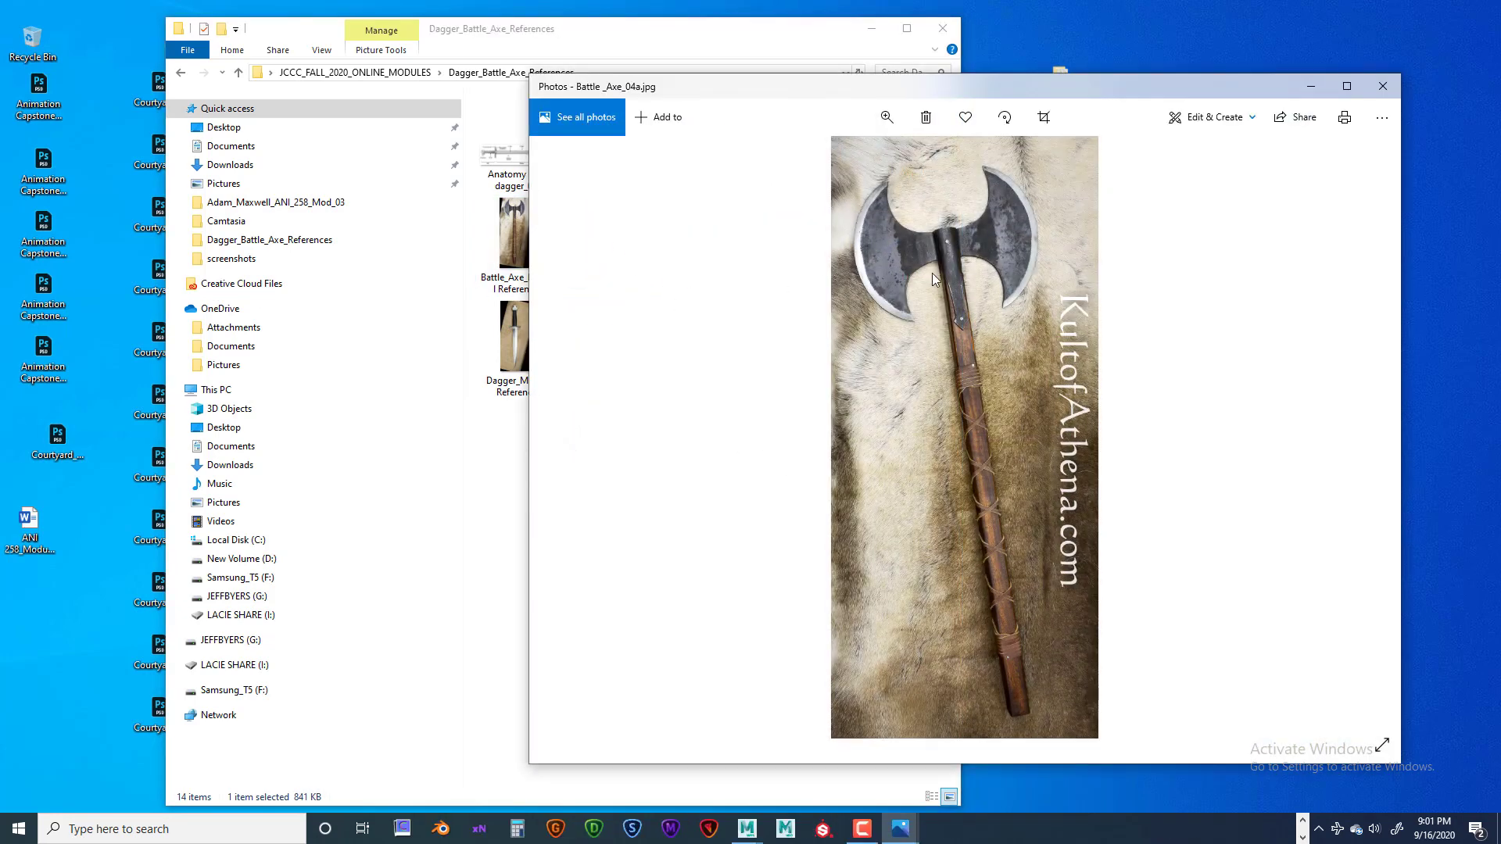
left_click(1383, 86)
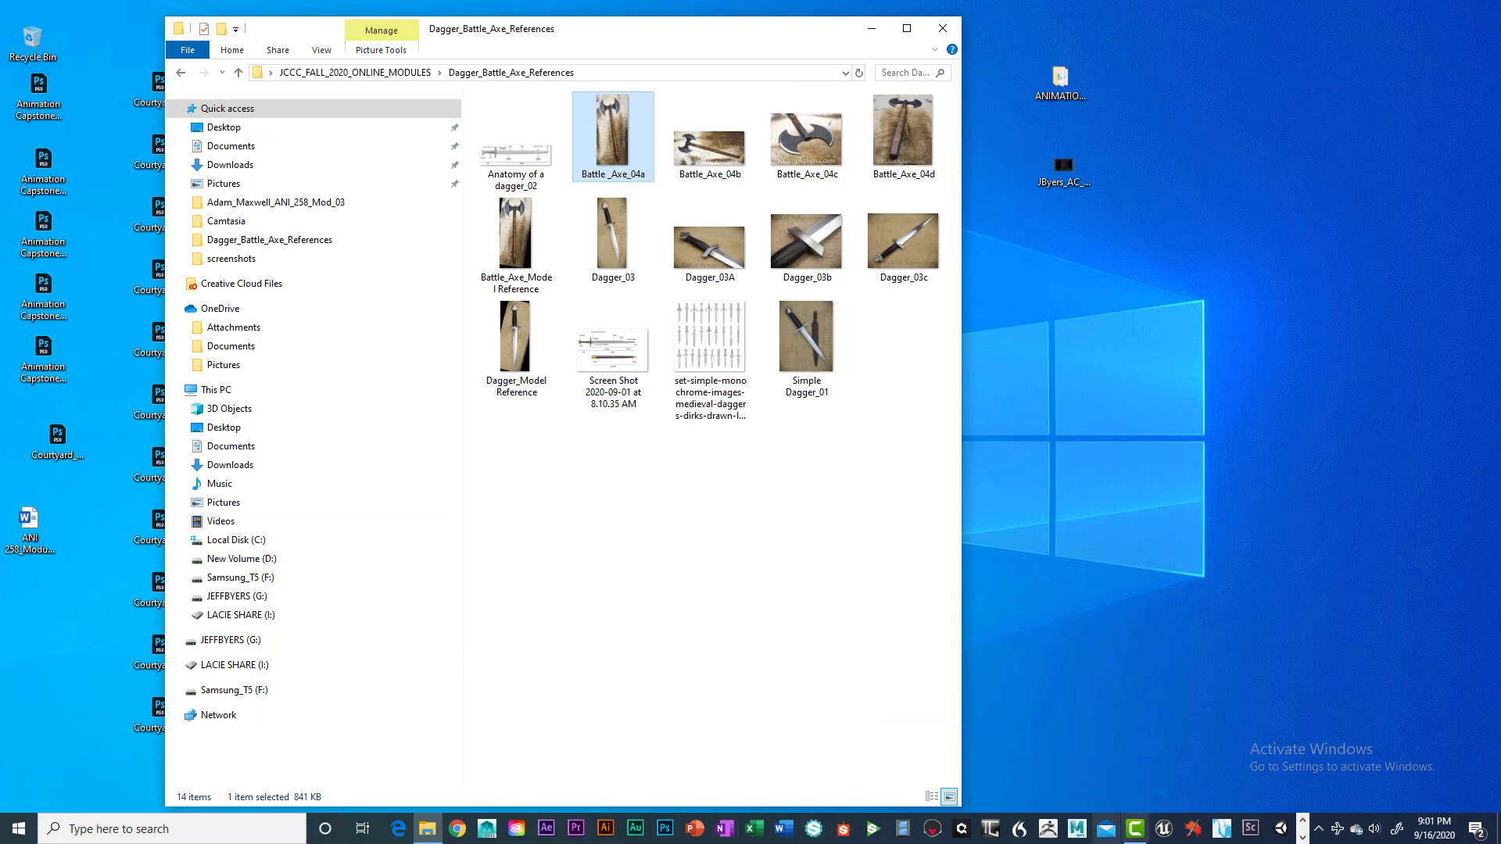
left_click(1303, 838)
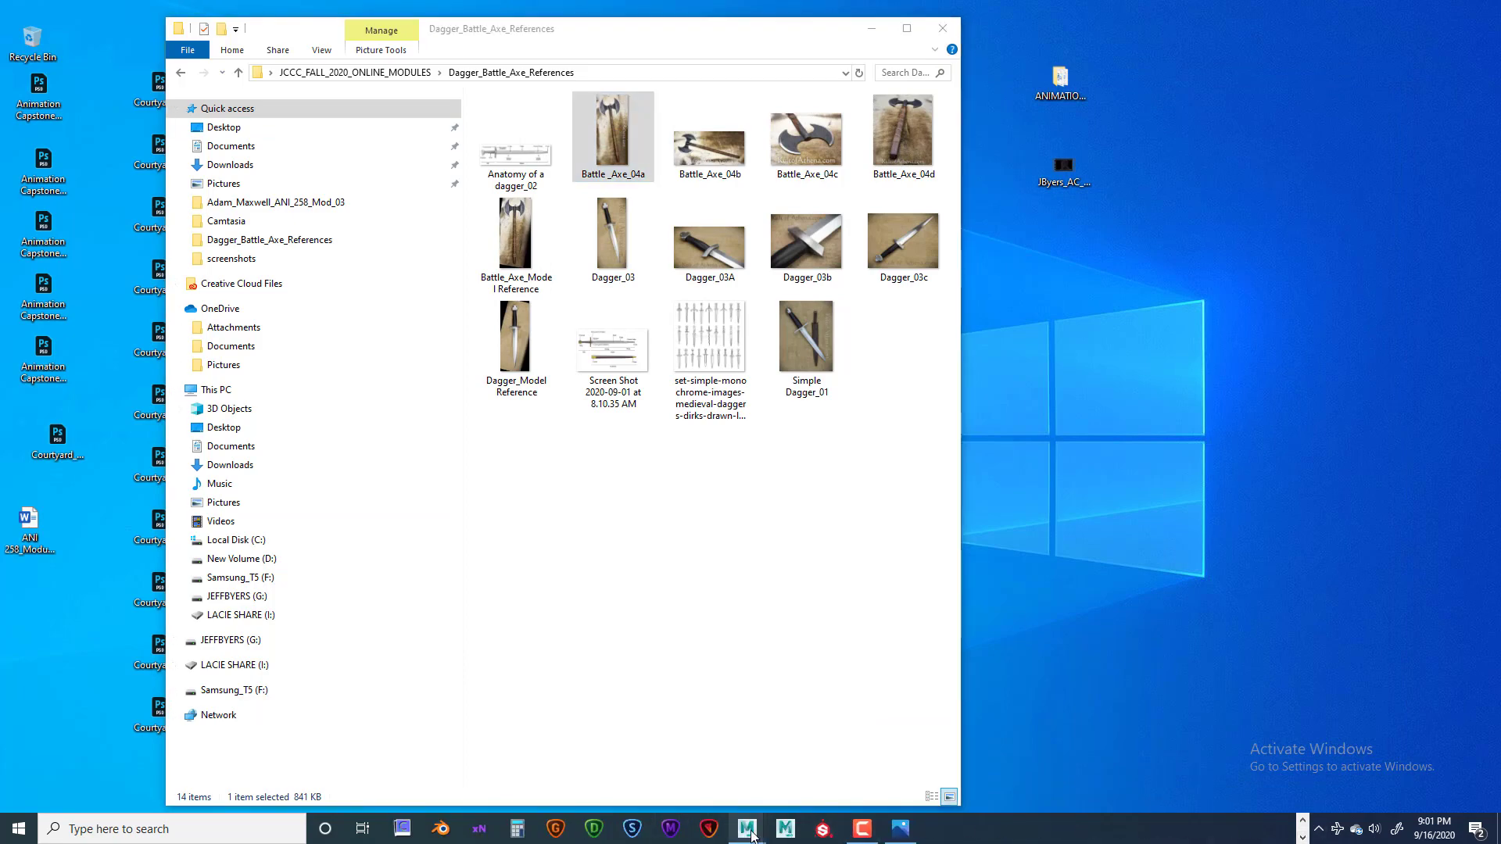
mouse_move(749, 831)
left_click(791, 771)
- Lower the duplicated rivet to the strap's pointed tip, at Translate Y about 15.456
scroll(636, 341, "up", 2)
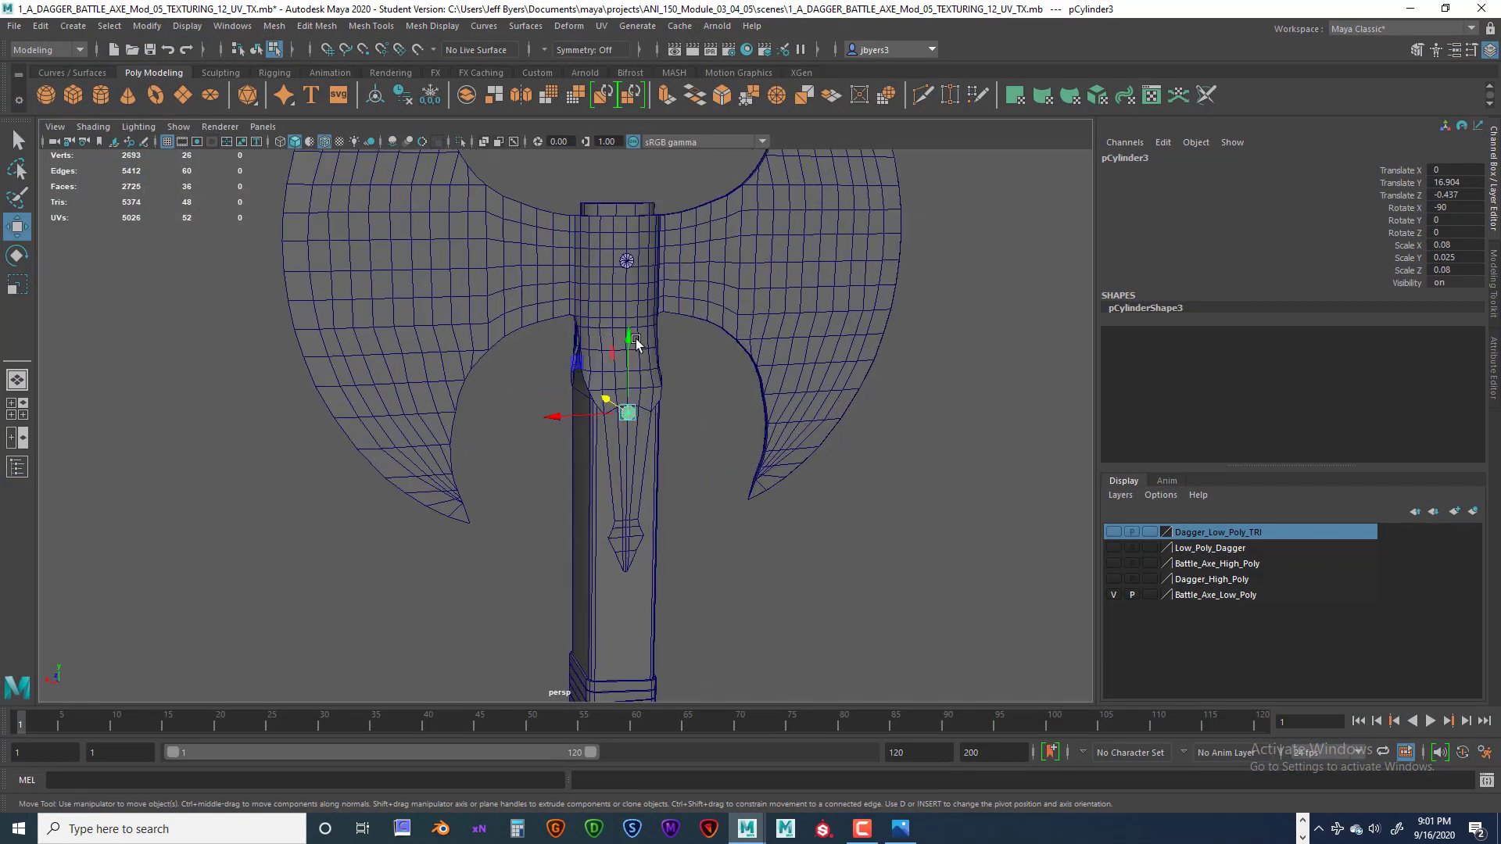
left_click_drag(628, 341, 640, 433)
middle_click_drag(640, 432, 640, 358, "alt")
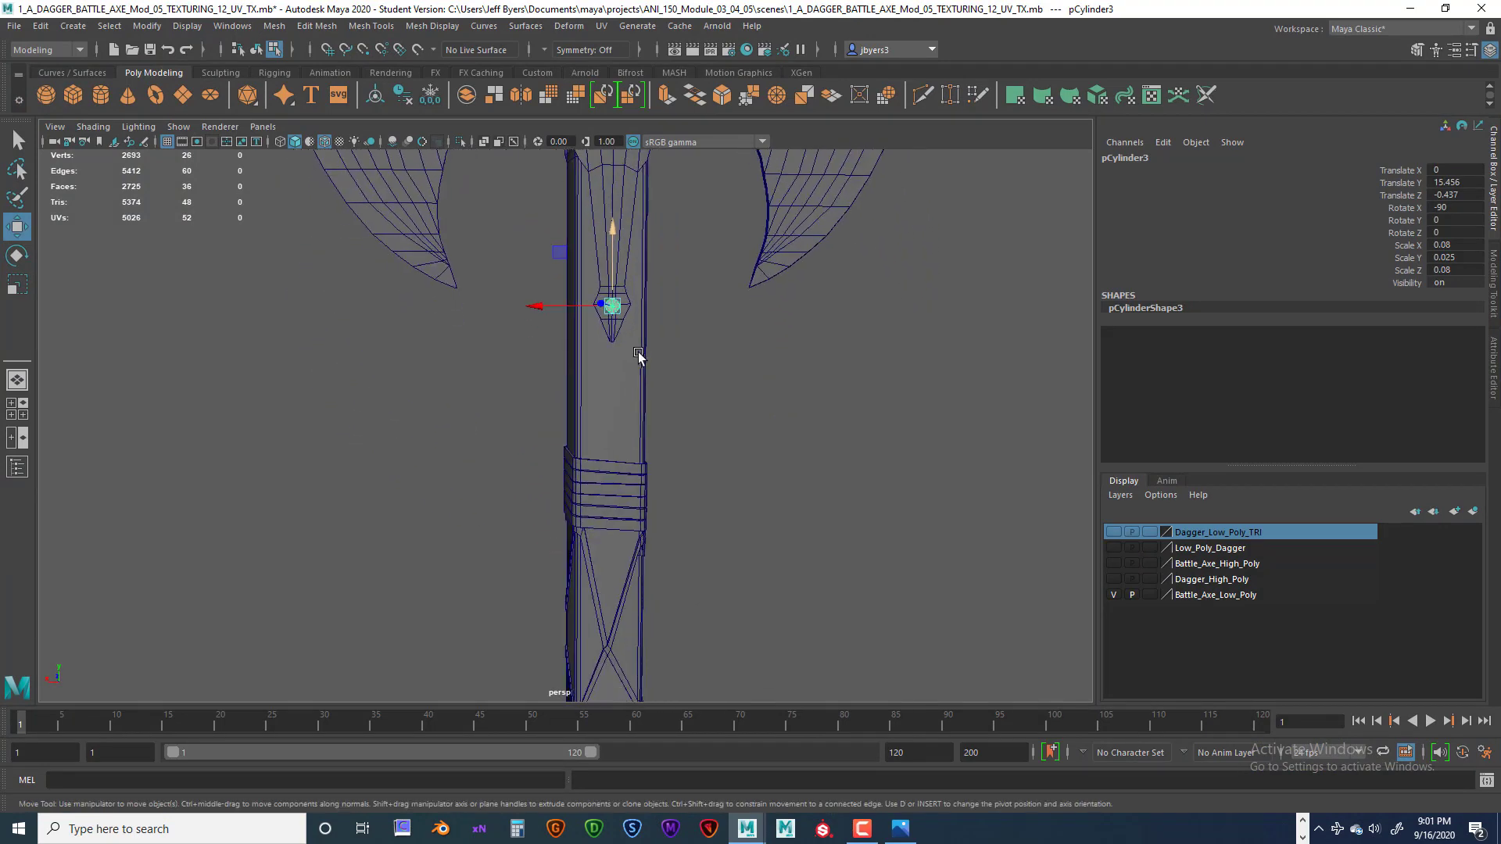
scroll(639, 357, "up", 2)
left_click_drag(640, 357, 256, 453, "alt")
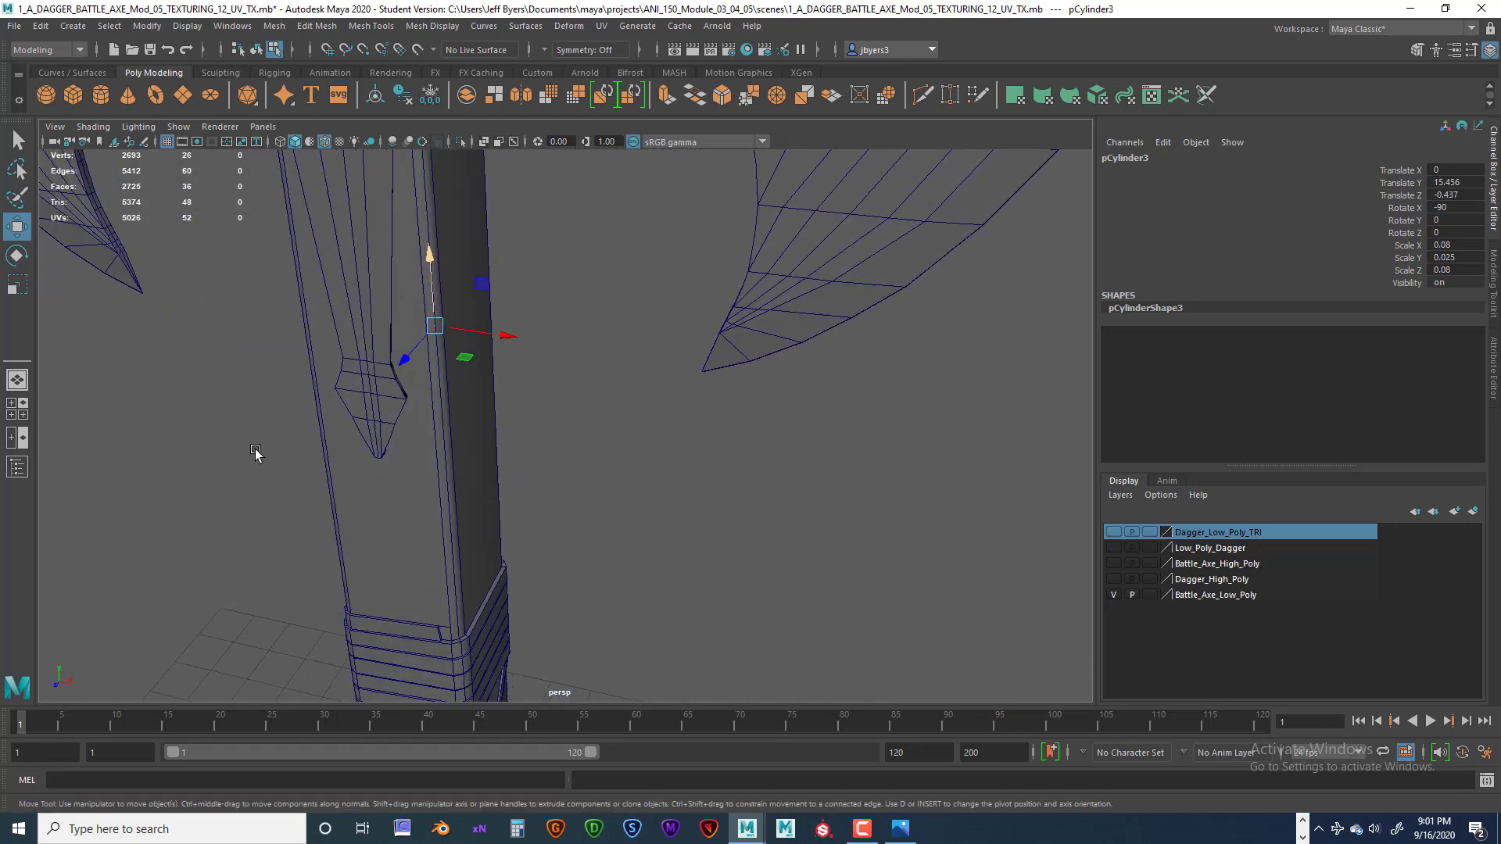
- Select the rivet on the axe head's socket together with the rivet on the strap's pointed tip
left_click_drag(459, 430, 263, 428, "alt")
middle_click_drag(414, 424, 423, 582, "alt")
middle_click_drag(459, 312, 458, 466, "alt")
left_click_drag(458, 466, 500, 419, "alt")
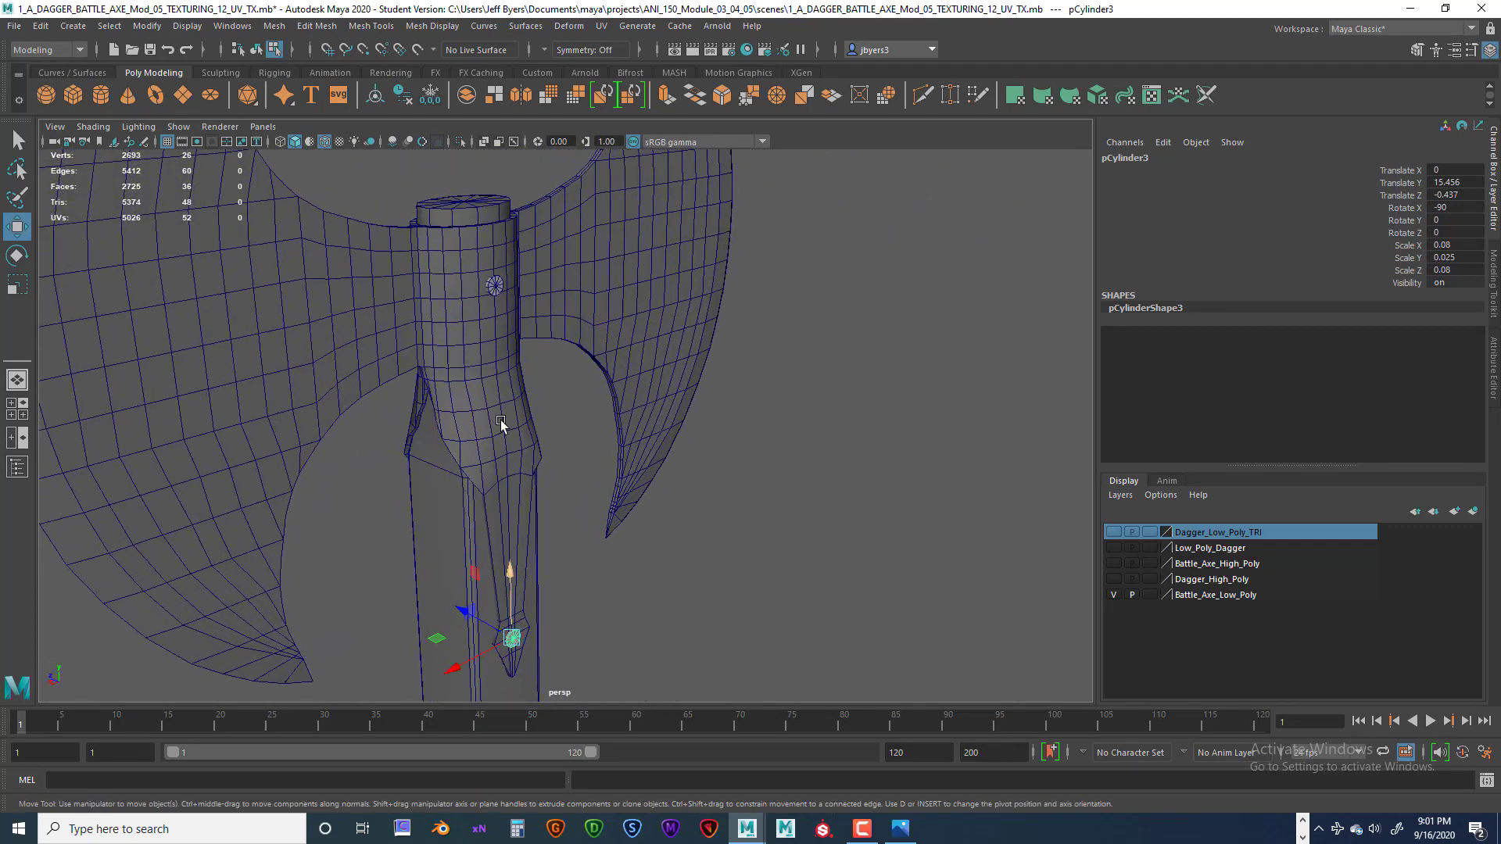
right_click(494, 293)
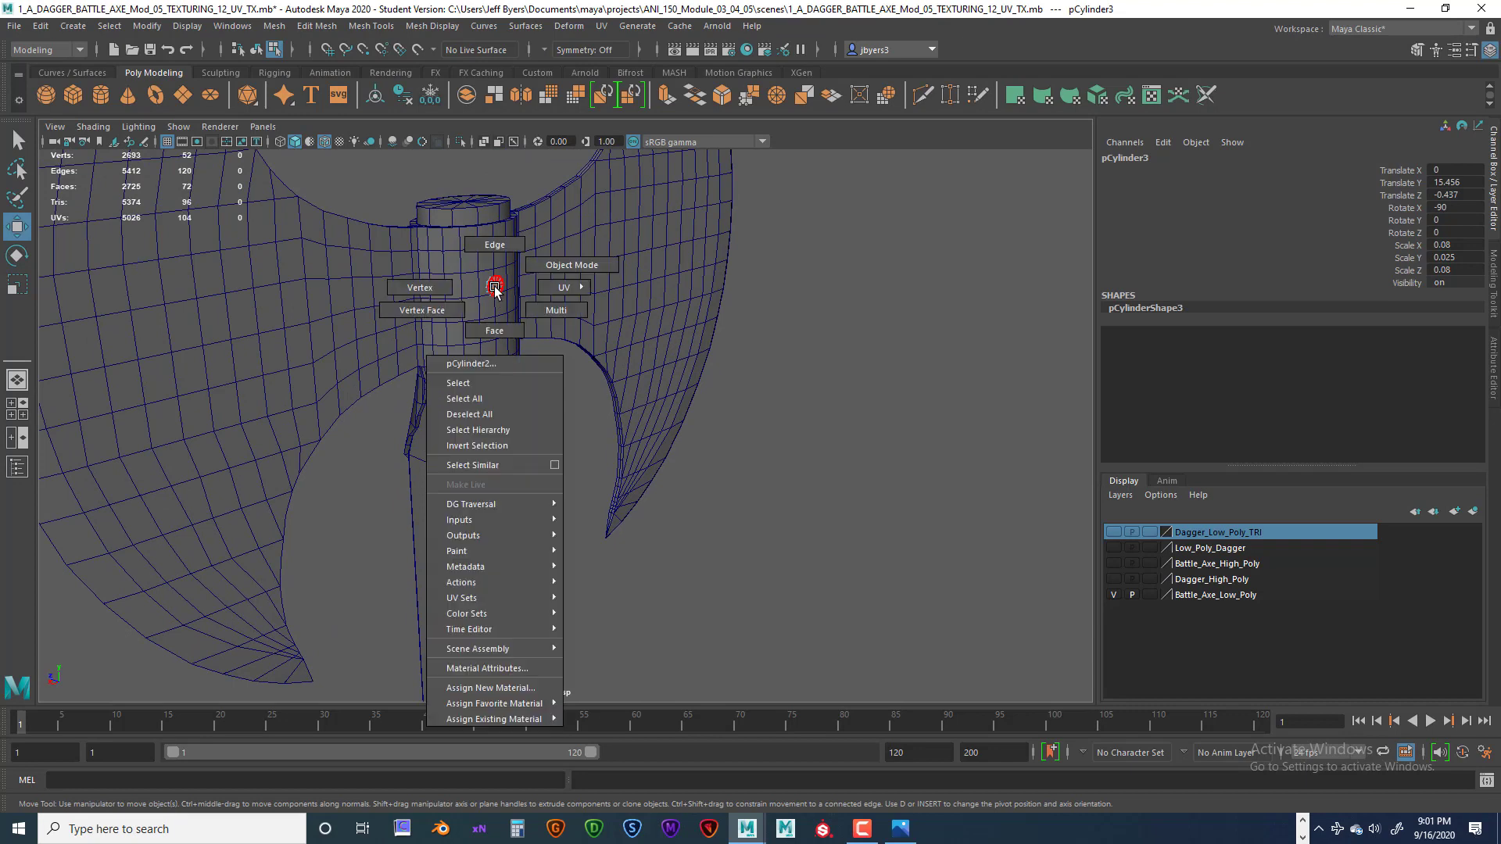
left_click(464, 364)
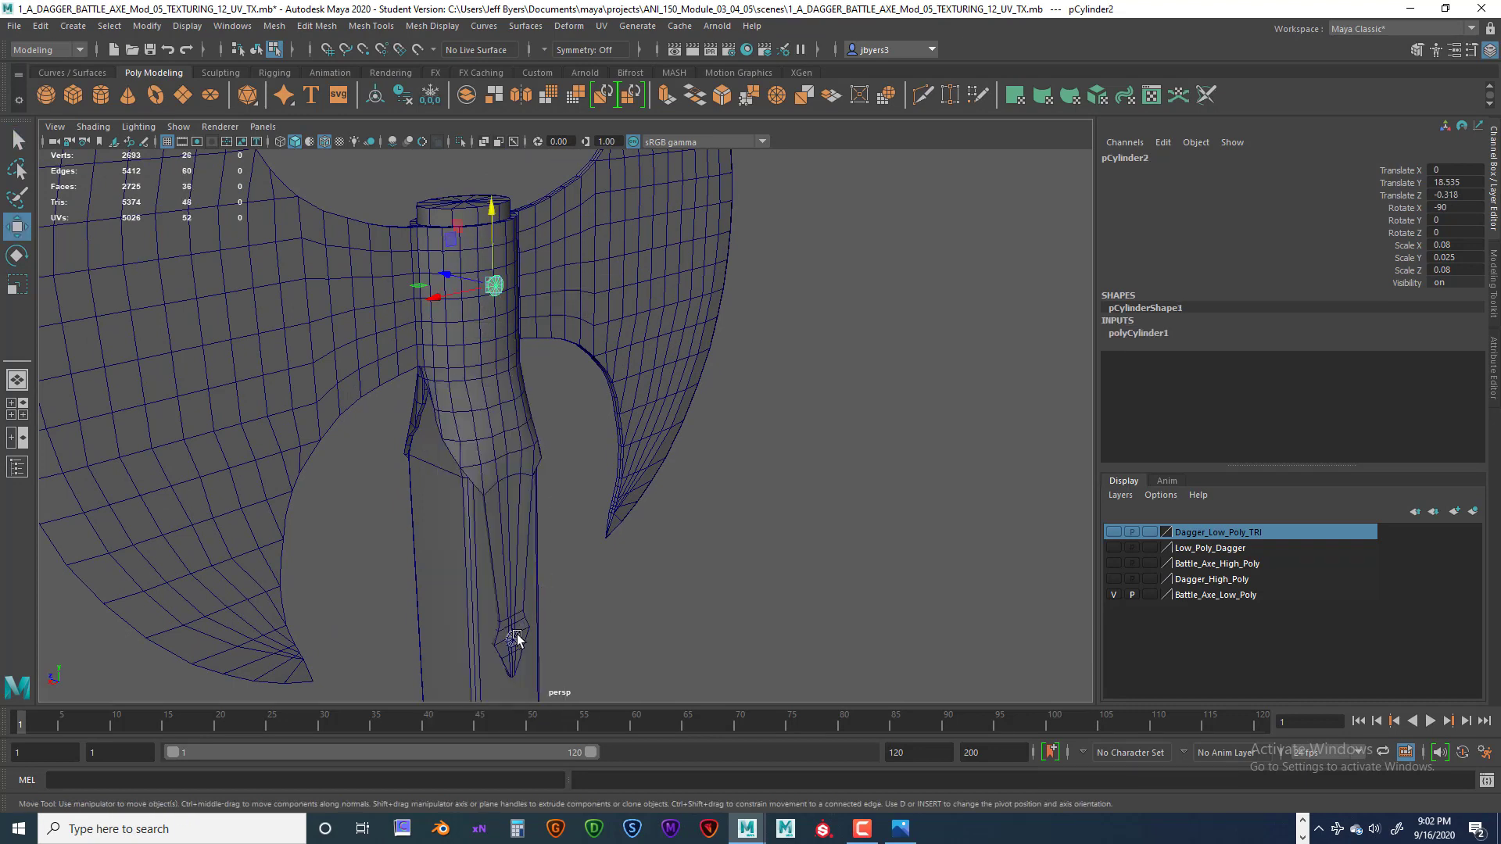
key("q")
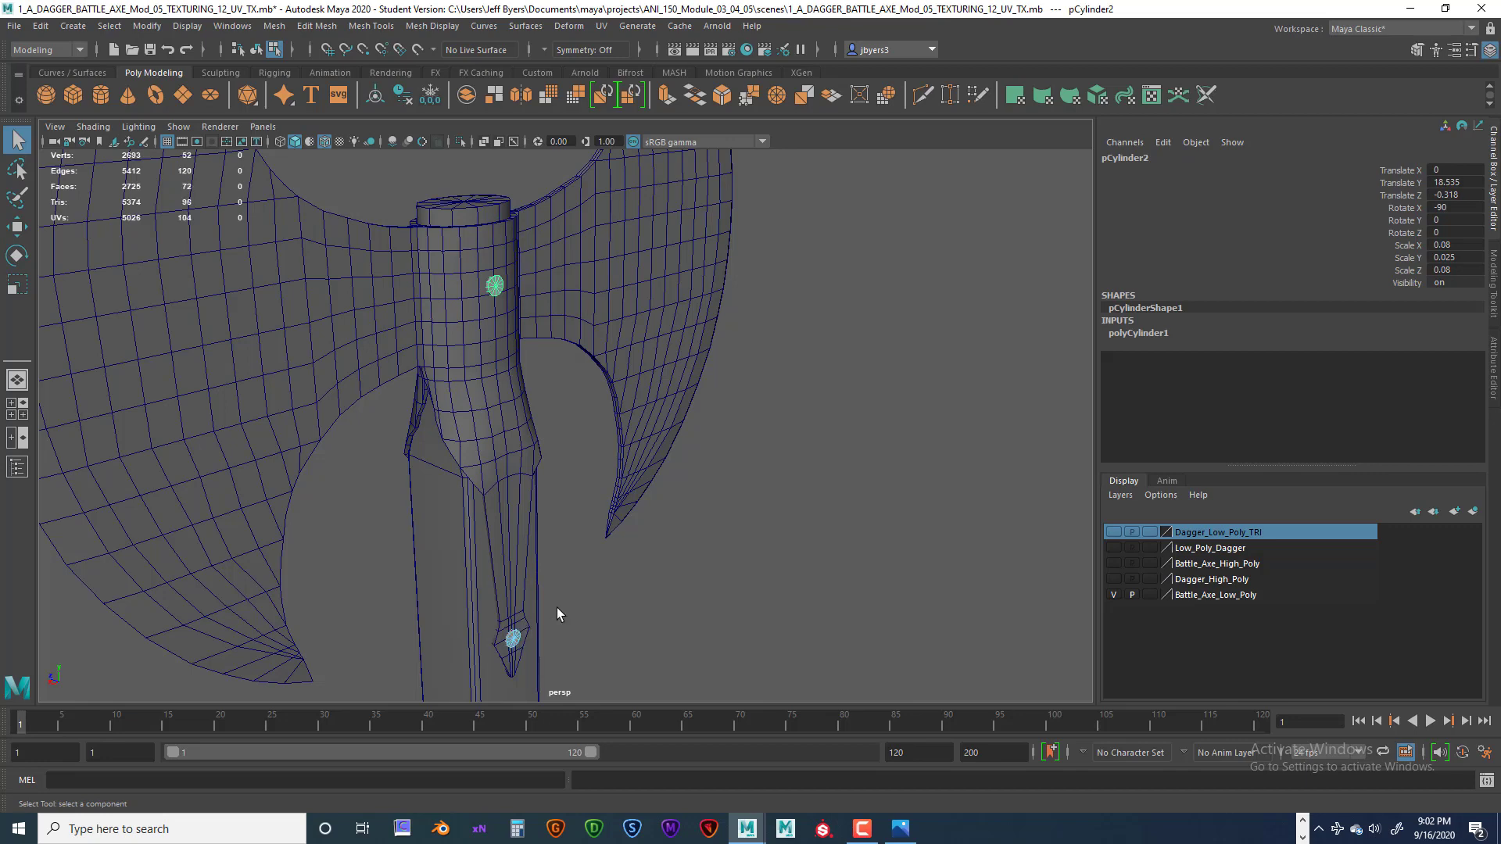
left_click(259, 50)
scroll(627, 594, "down", 4)
left_click(528, 347, "shift")
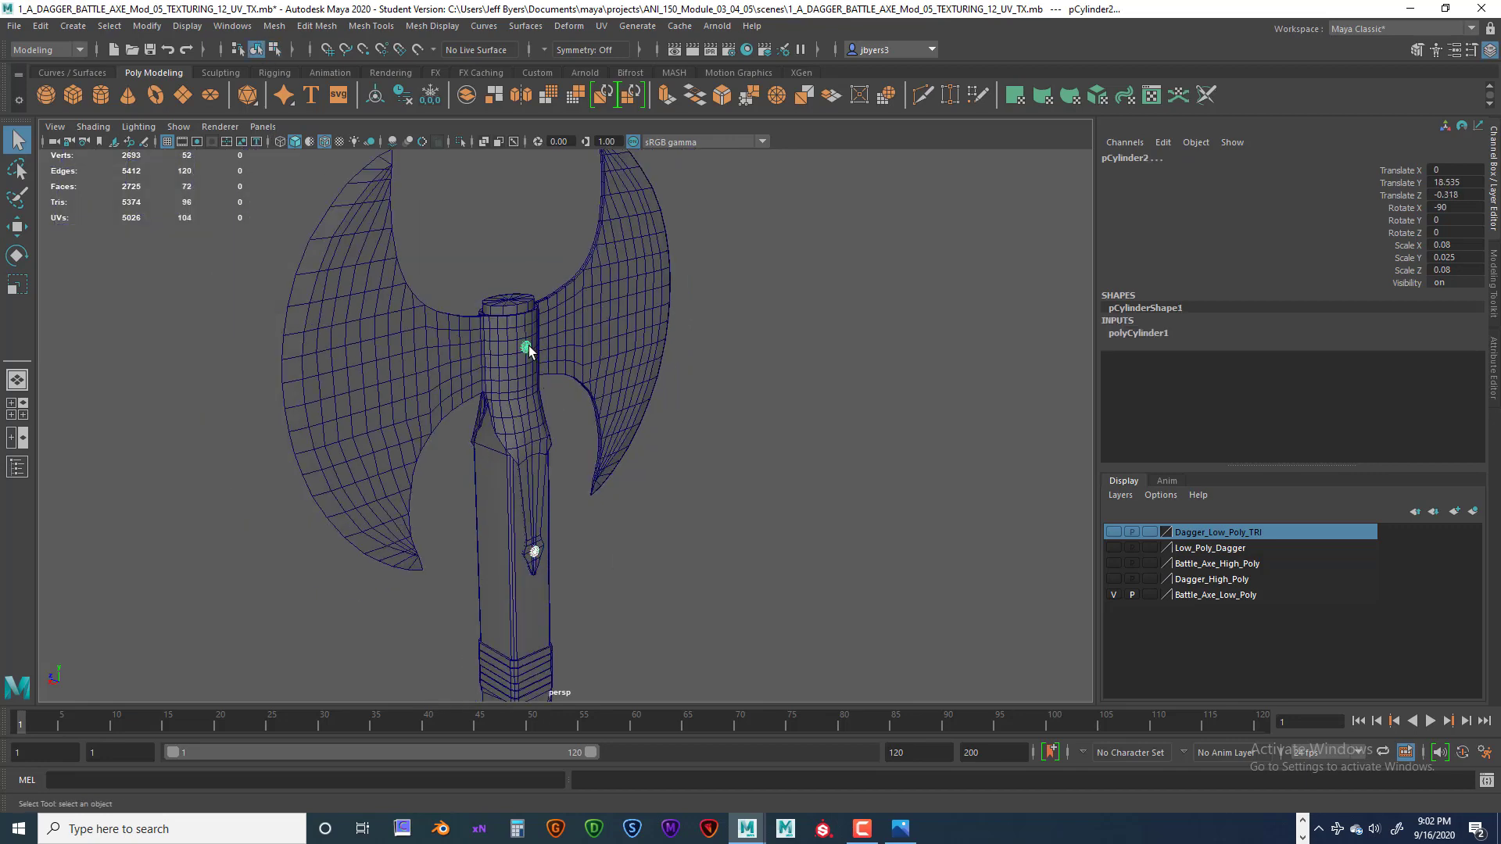
- Examine from the side how the two selected rivets sit against the socket and the strap
left_click_drag(626, 559, 690, 539, "alt")
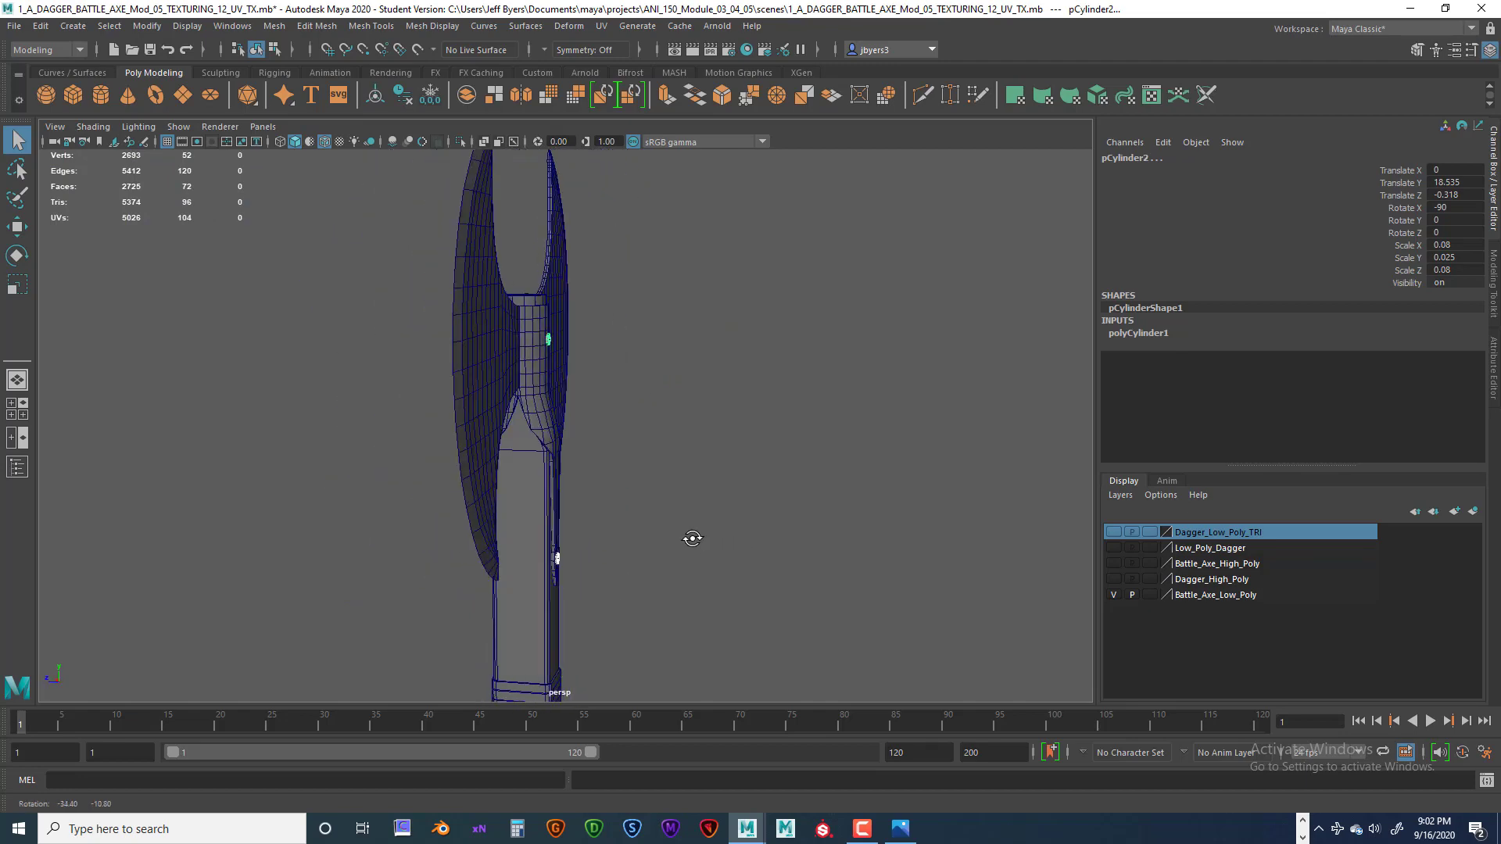
scroll(652, 548, "up", 4)
middle_click_drag(652, 546, 652, 389, "alt")
scroll(653, 394, "up", 5)
left_click_drag(698, 424, 662, 422, "alt")
left_click_drag(678, 351, 583, 470, "alt")
scroll(583, 490, "down", 8)
middle_click_drag(583, 490, 556, 373, "alt")
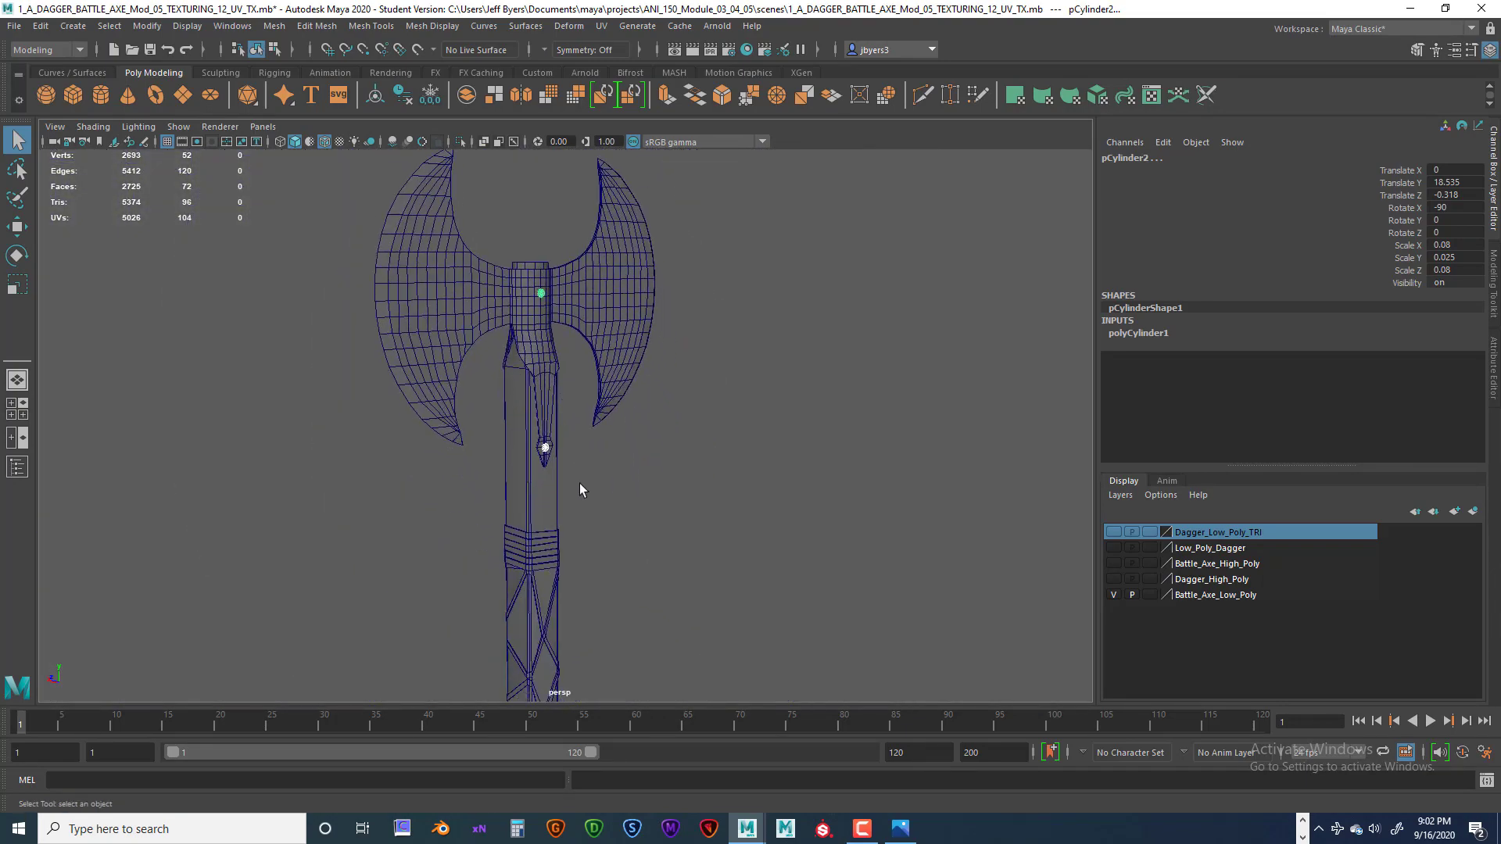
- Duplicate both rivets and move the copies to the opposite face, with the socket rivet at Translate Z about 0.313
left_click_drag(579, 483, 752, 536, "alt")
key("ctrl+d")
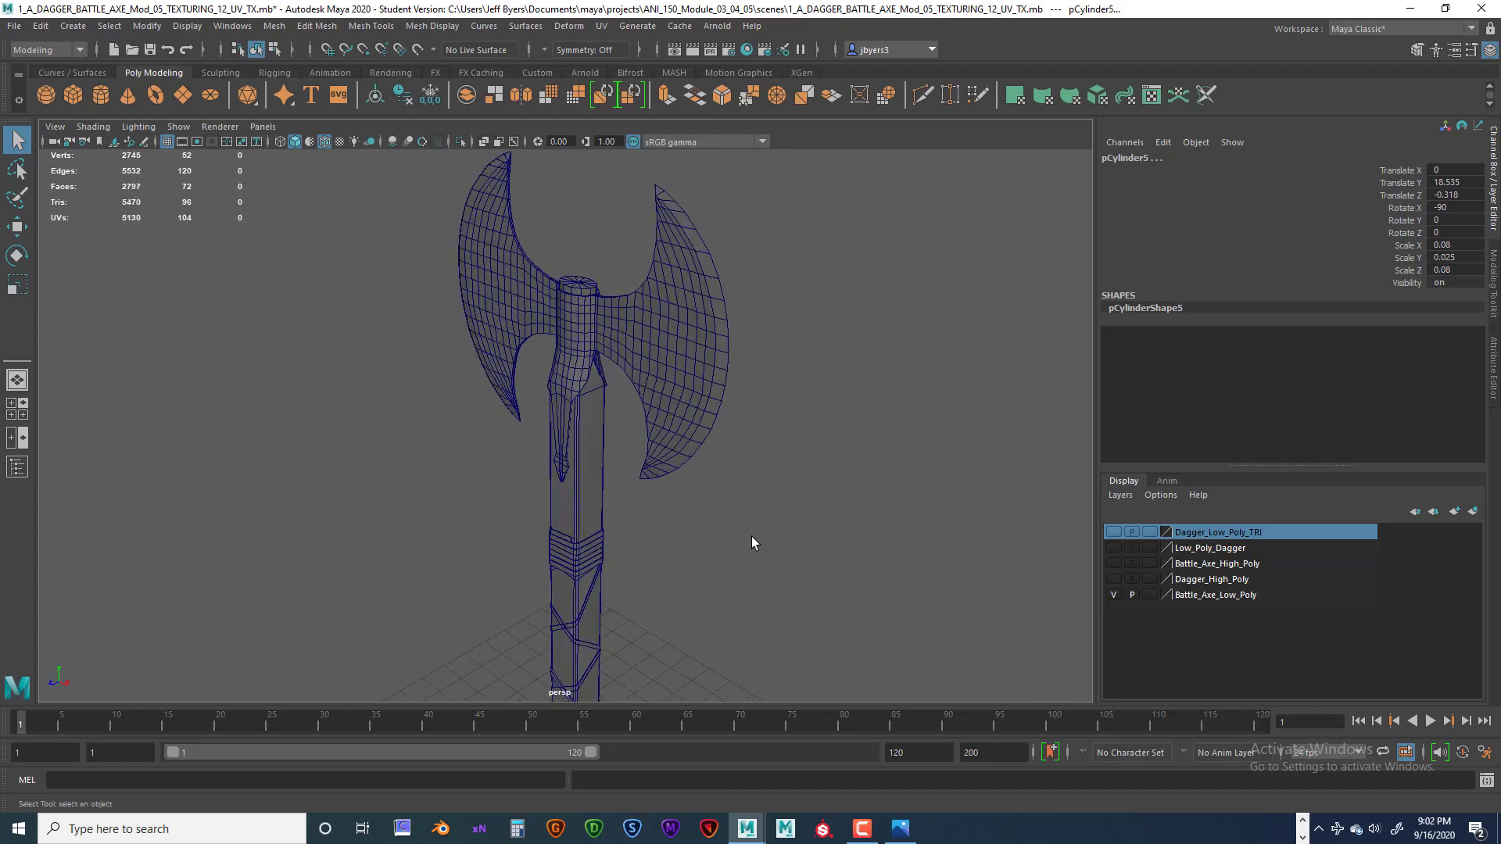
key("w")
left_click_drag(541, 328, 504, 342)
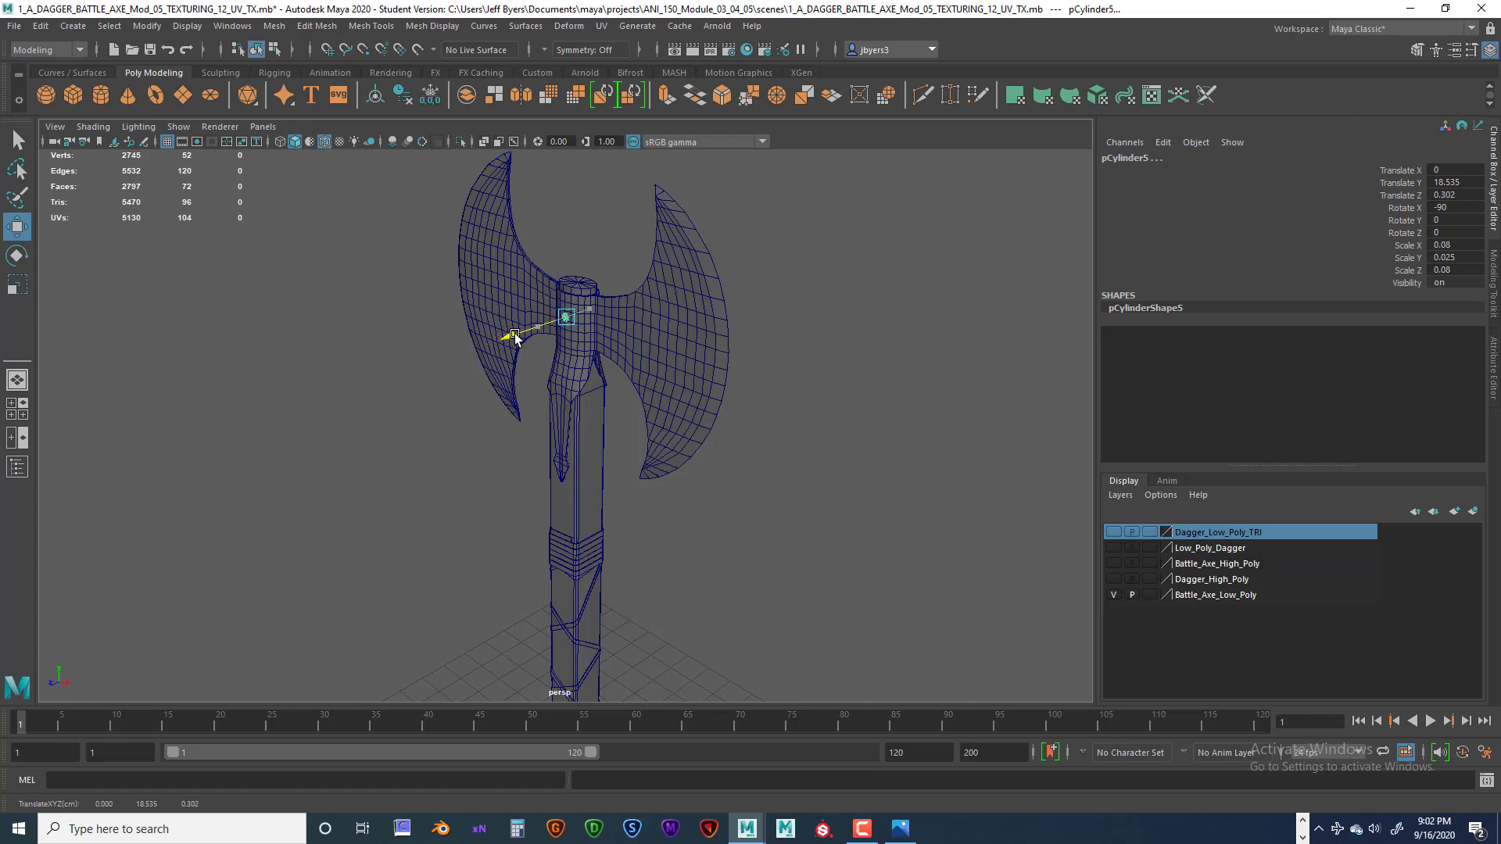
left_click_drag(516, 338, 518, 343)
scroll(548, 352, "up", 8)
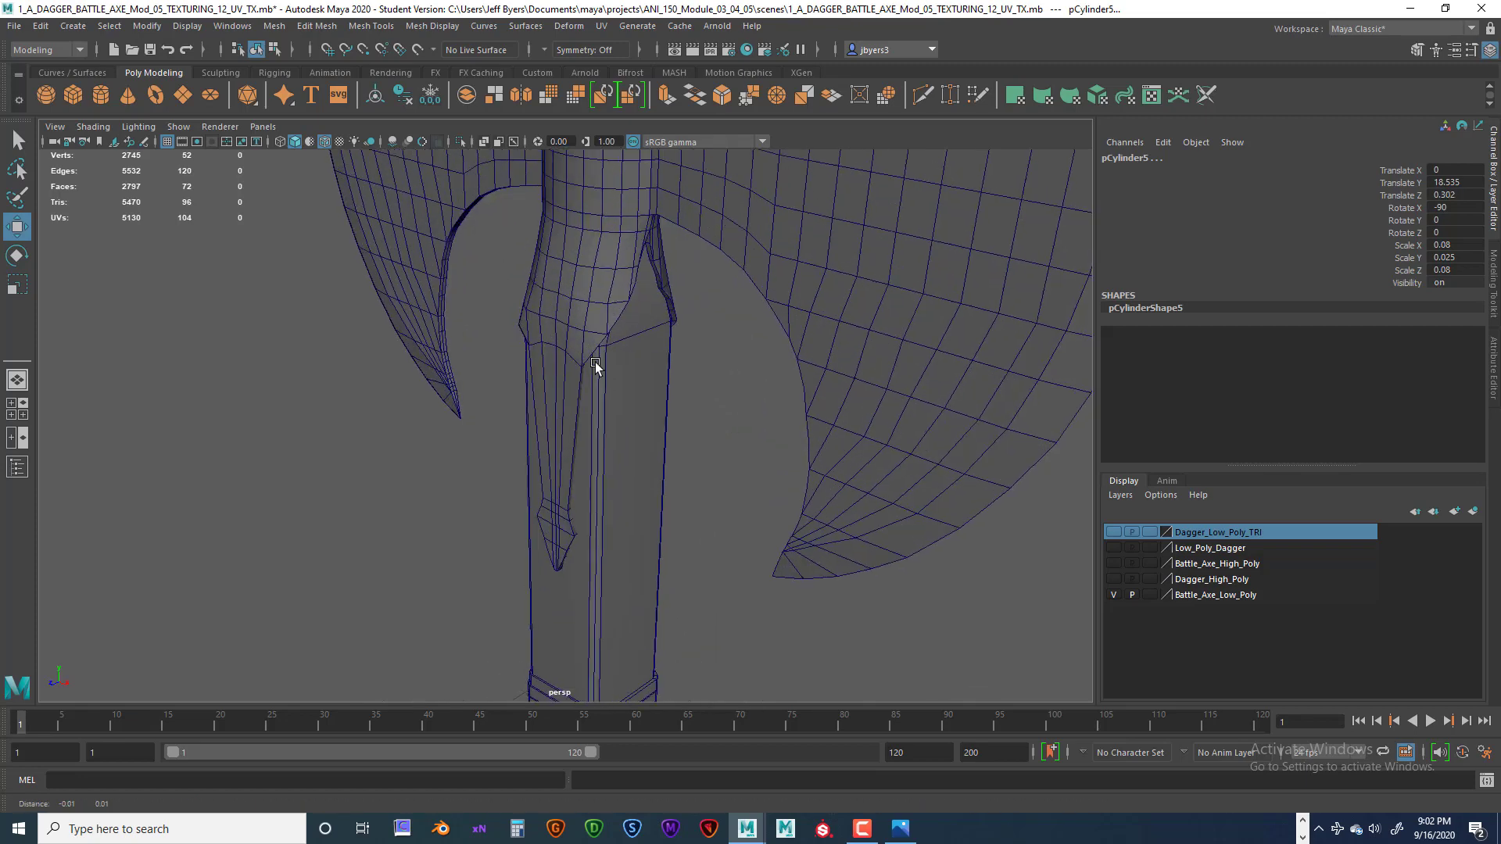
scroll(575, 474, "up", 6)
left_click_drag(501, 435, 601, 509)
left_click_drag(277, 675, 280, 667)
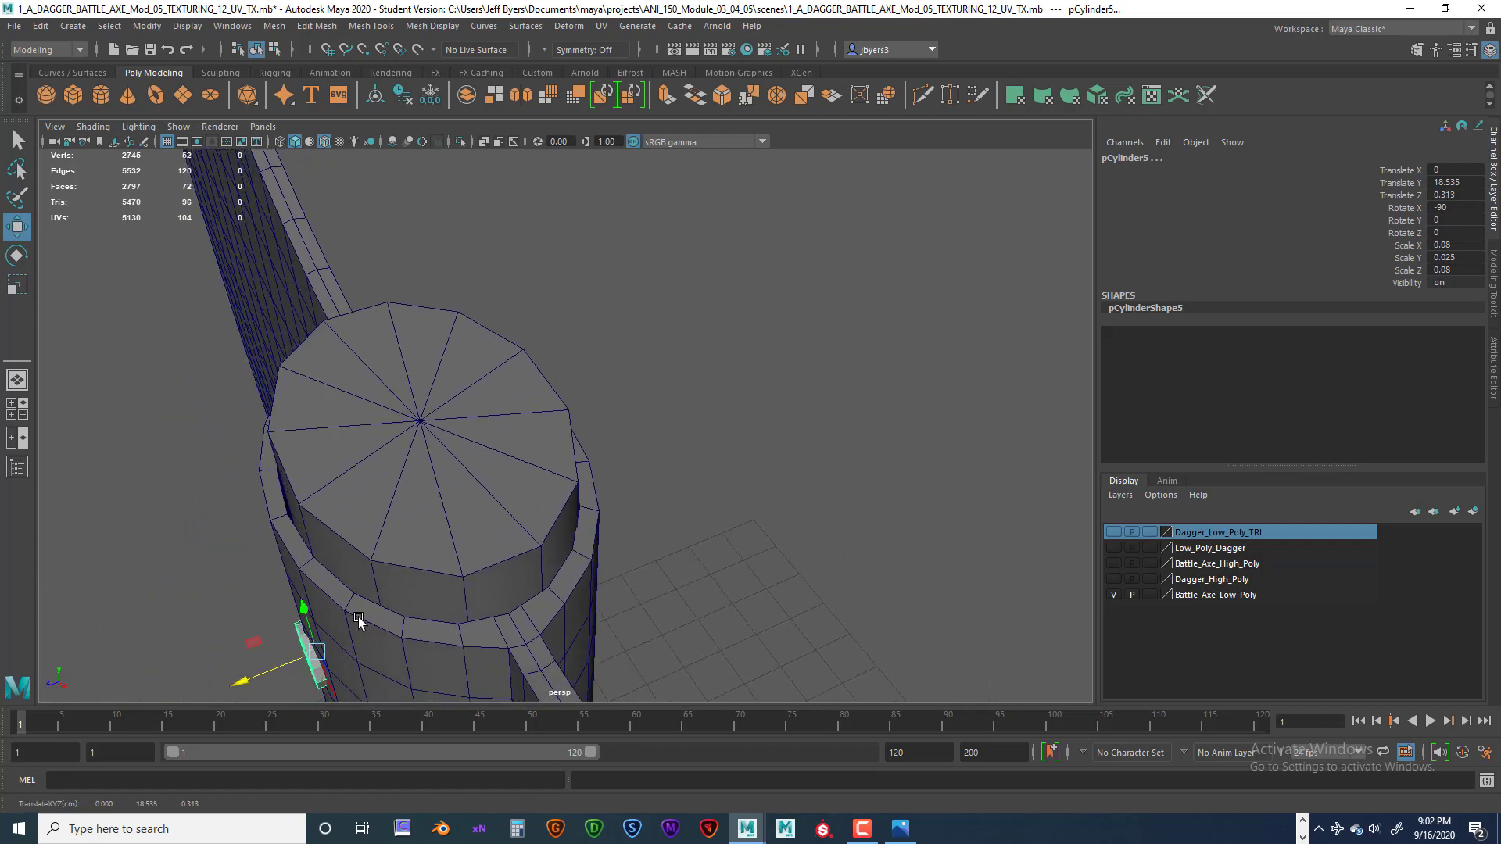
- Select the copied rivet on the strap's tip and push it inward to Translate Z about 0.437
left_click_drag(358, 617, 476, 495, "alt")
key("4")
left_click(563, 487)
key("5")
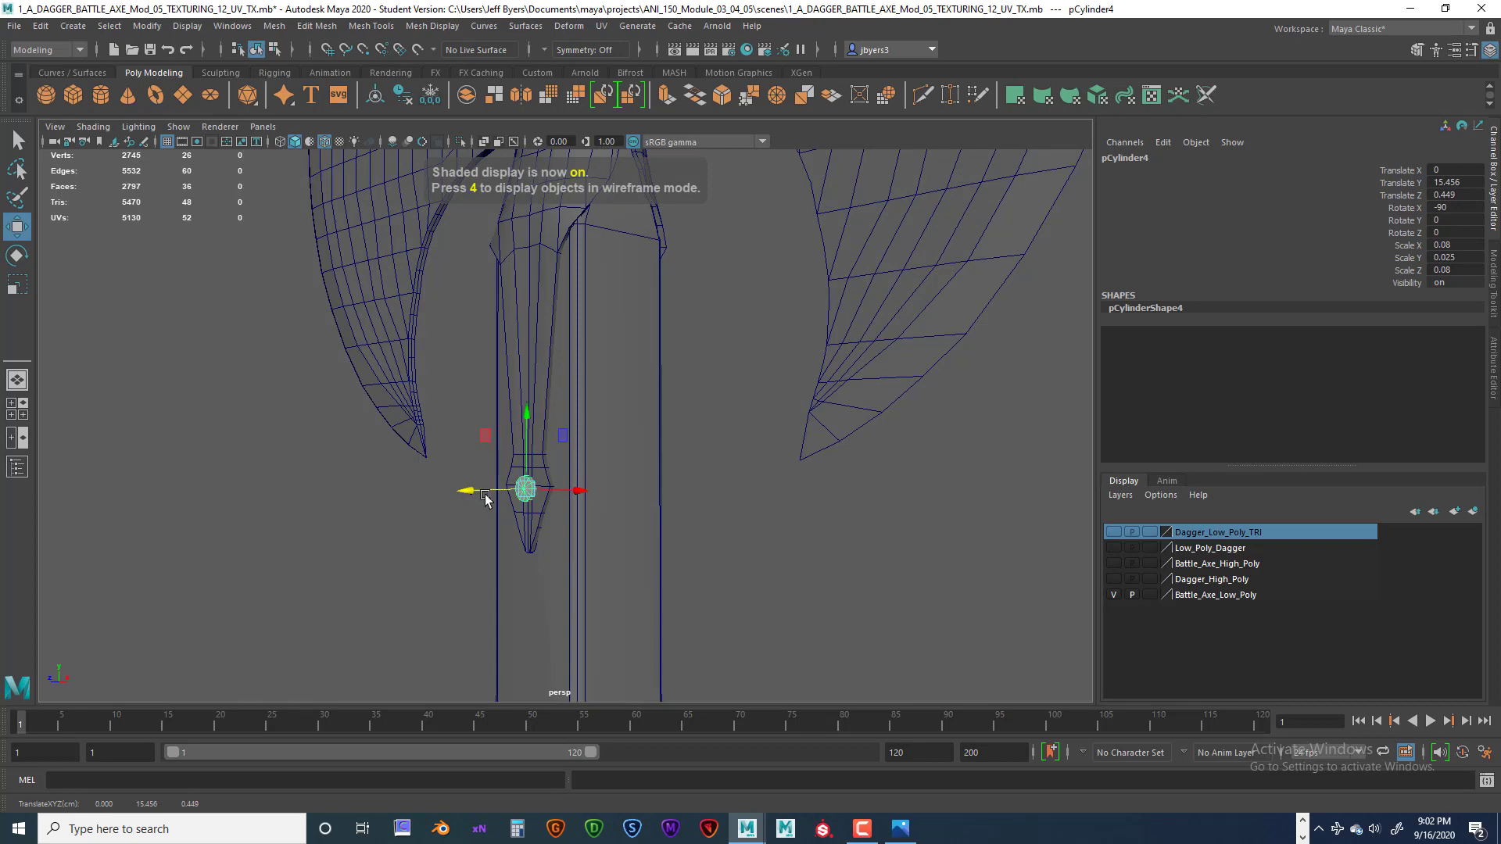
scroll(508, 503, "up", 4)
left_click_drag(525, 523, 521, 444, "alt")
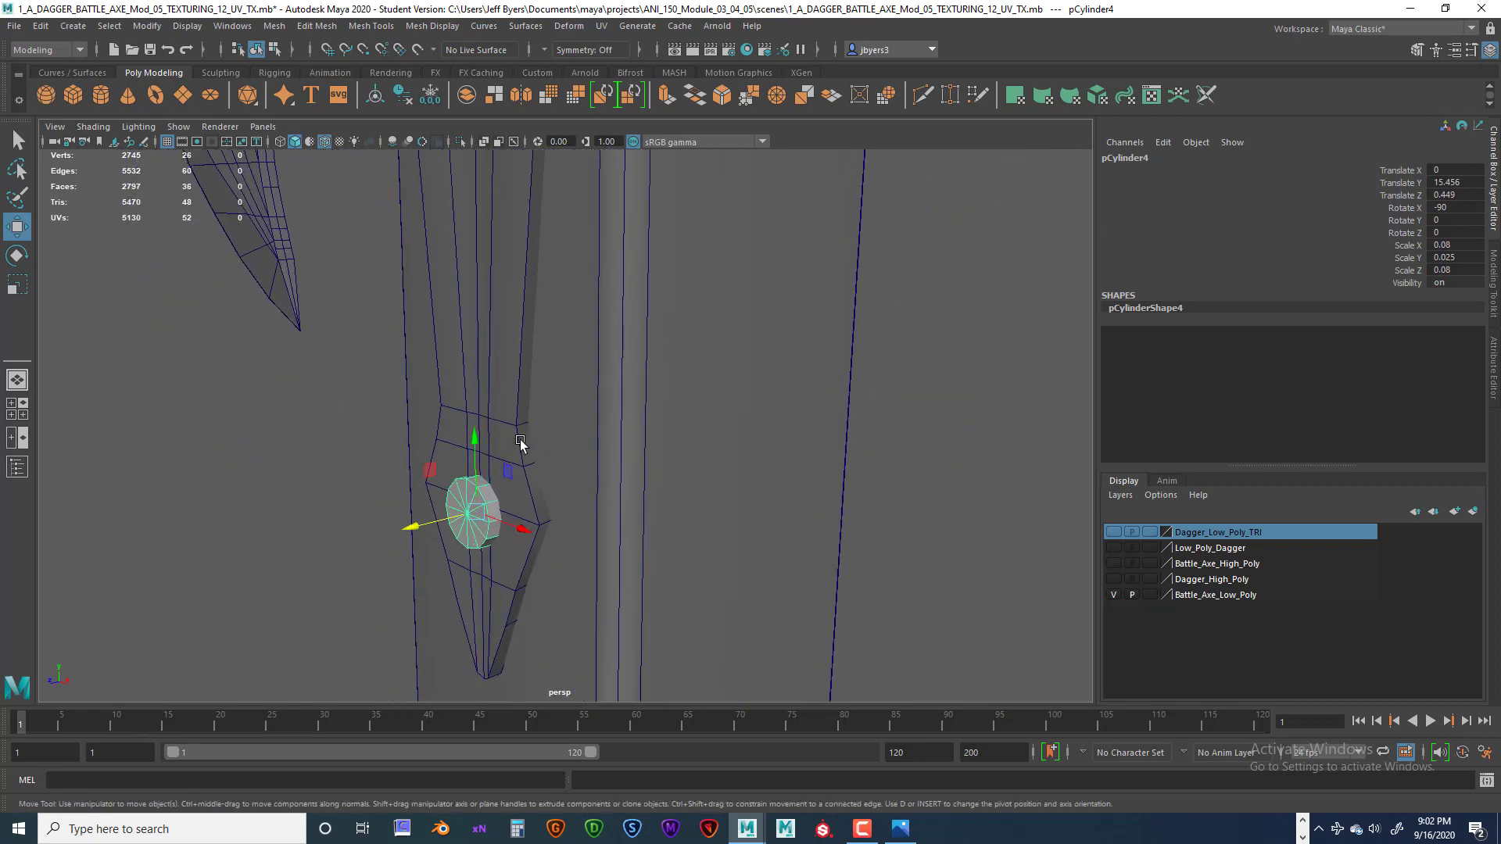
left_click_drag(422, 530, 425, 527)
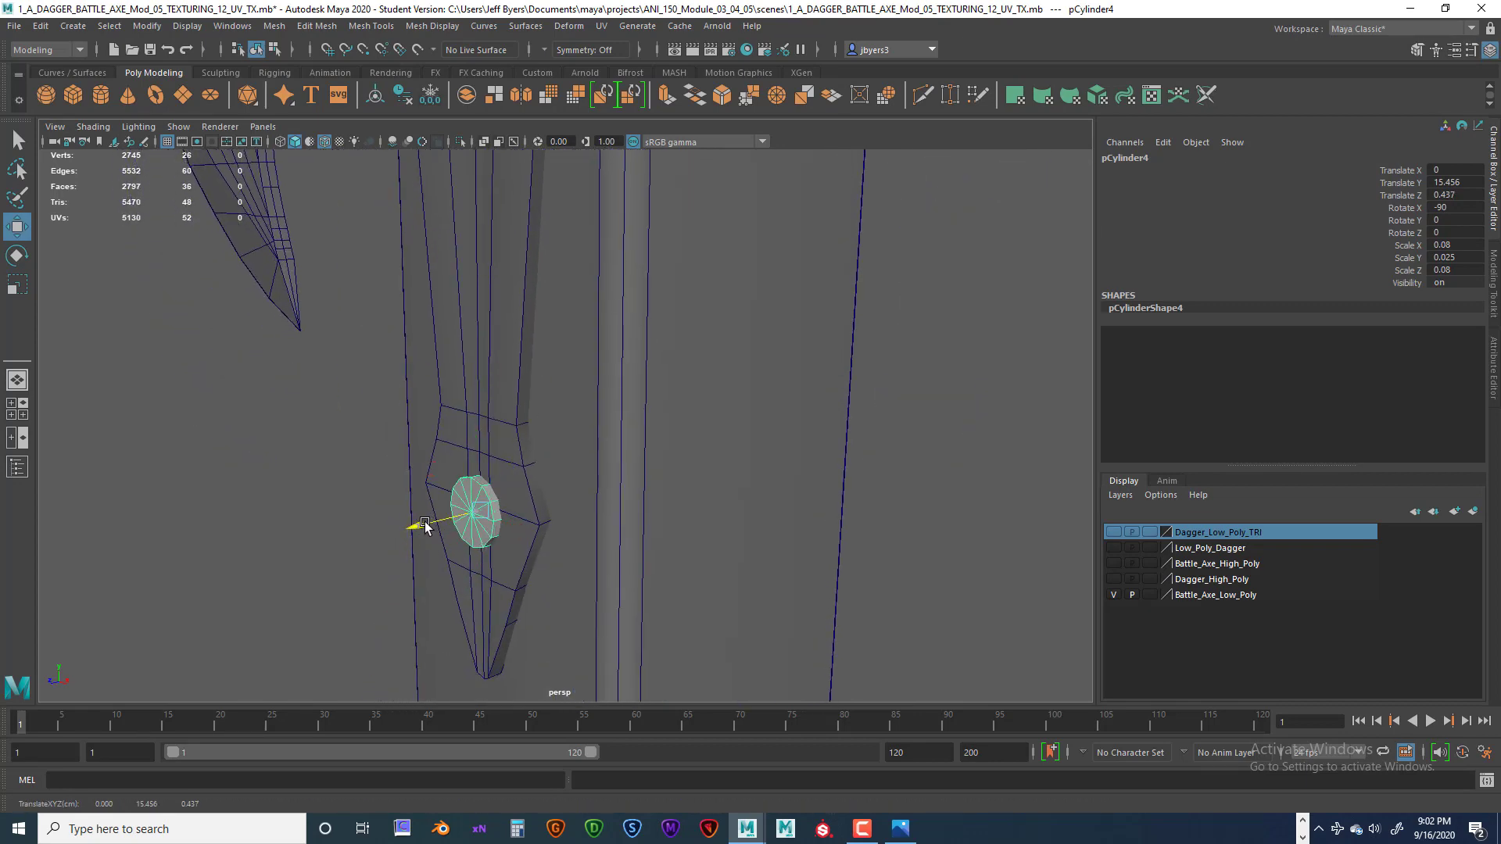
- Duplicate the front strap-tip rivet and lower the copy to the upper handle wrap, at Translate Y about 13.748
scroll(438, 524, "down", 6)
middle_click_drag(520, 505, 515, 704, "alt")
left_click_drag(556, 483, 744, 522, "alt")
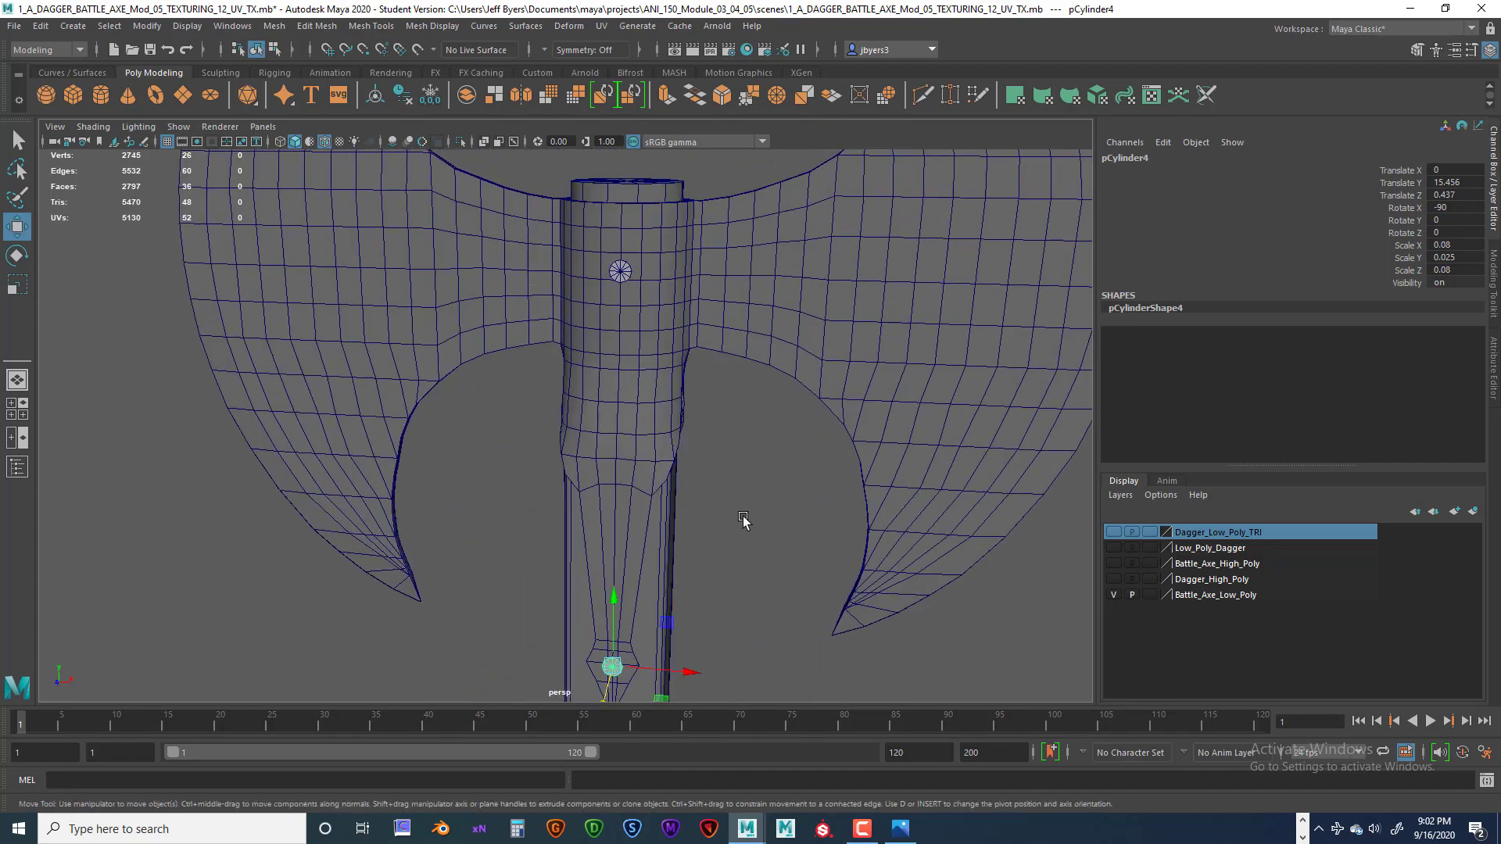
left_click(743, 521)
left_click_drag(629, 532, 718, 538, "alt")
middle_click_drag(682, 598, 676, 274, "alt")
left_click_drag(751, 344, 694, 324, "alt")
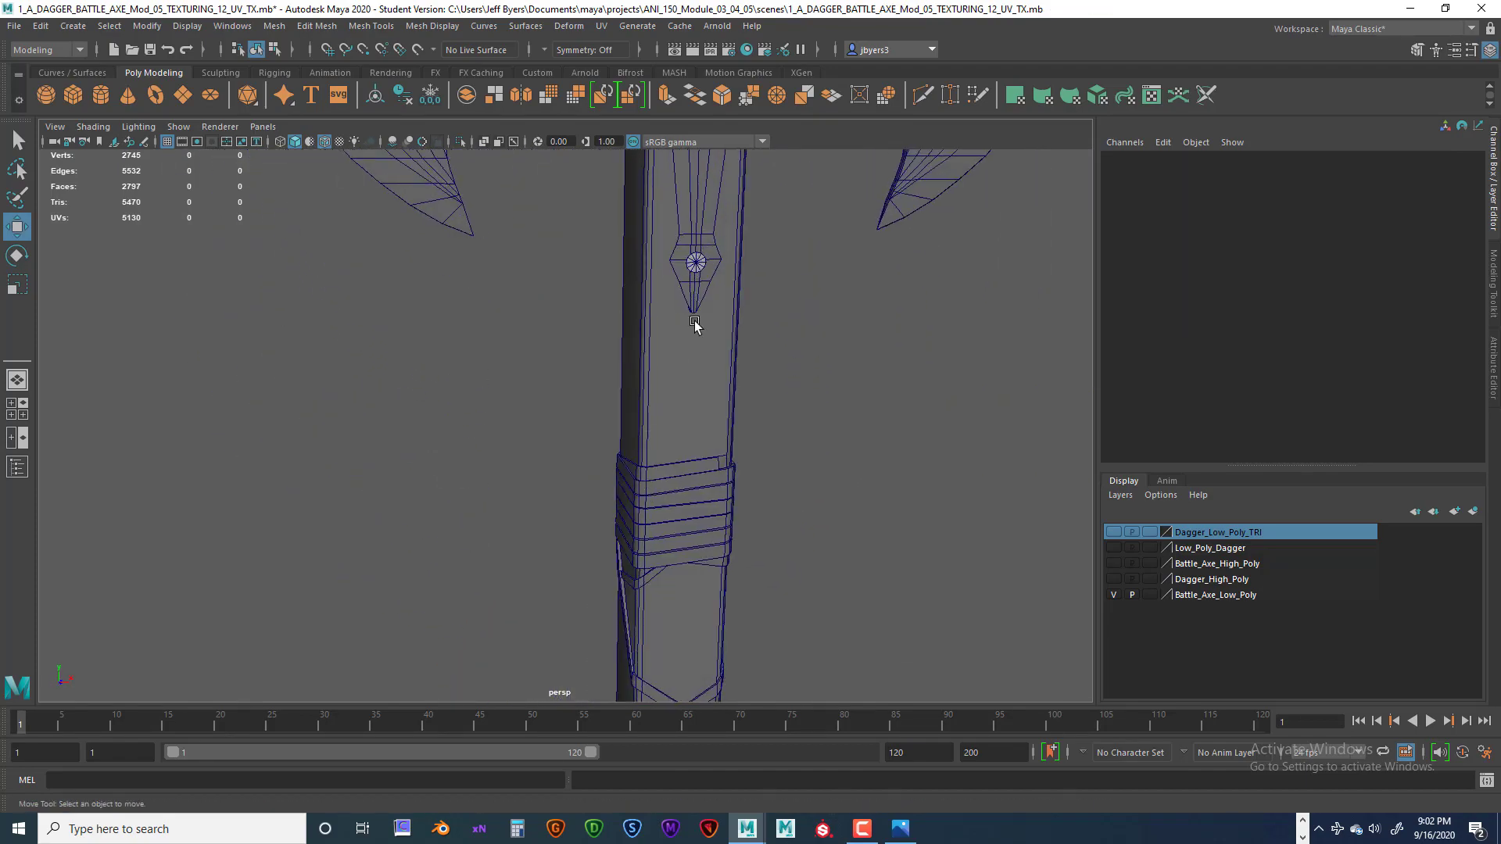
left_click(698, 264)
left_click_drag(701, 399, 670, 400, "alt")
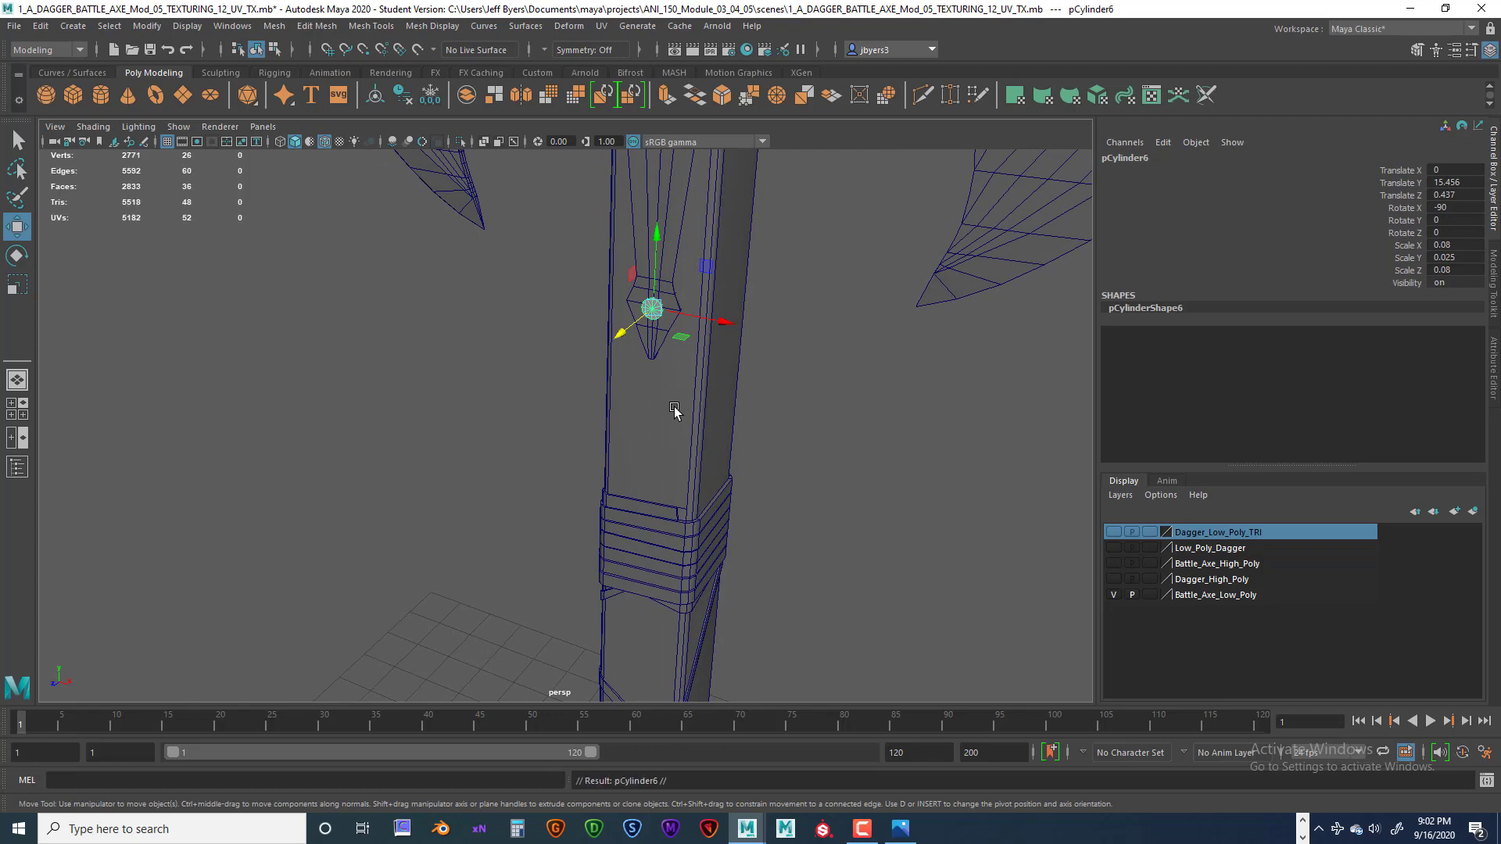
left_click_drag(650, 263, 657, 379)
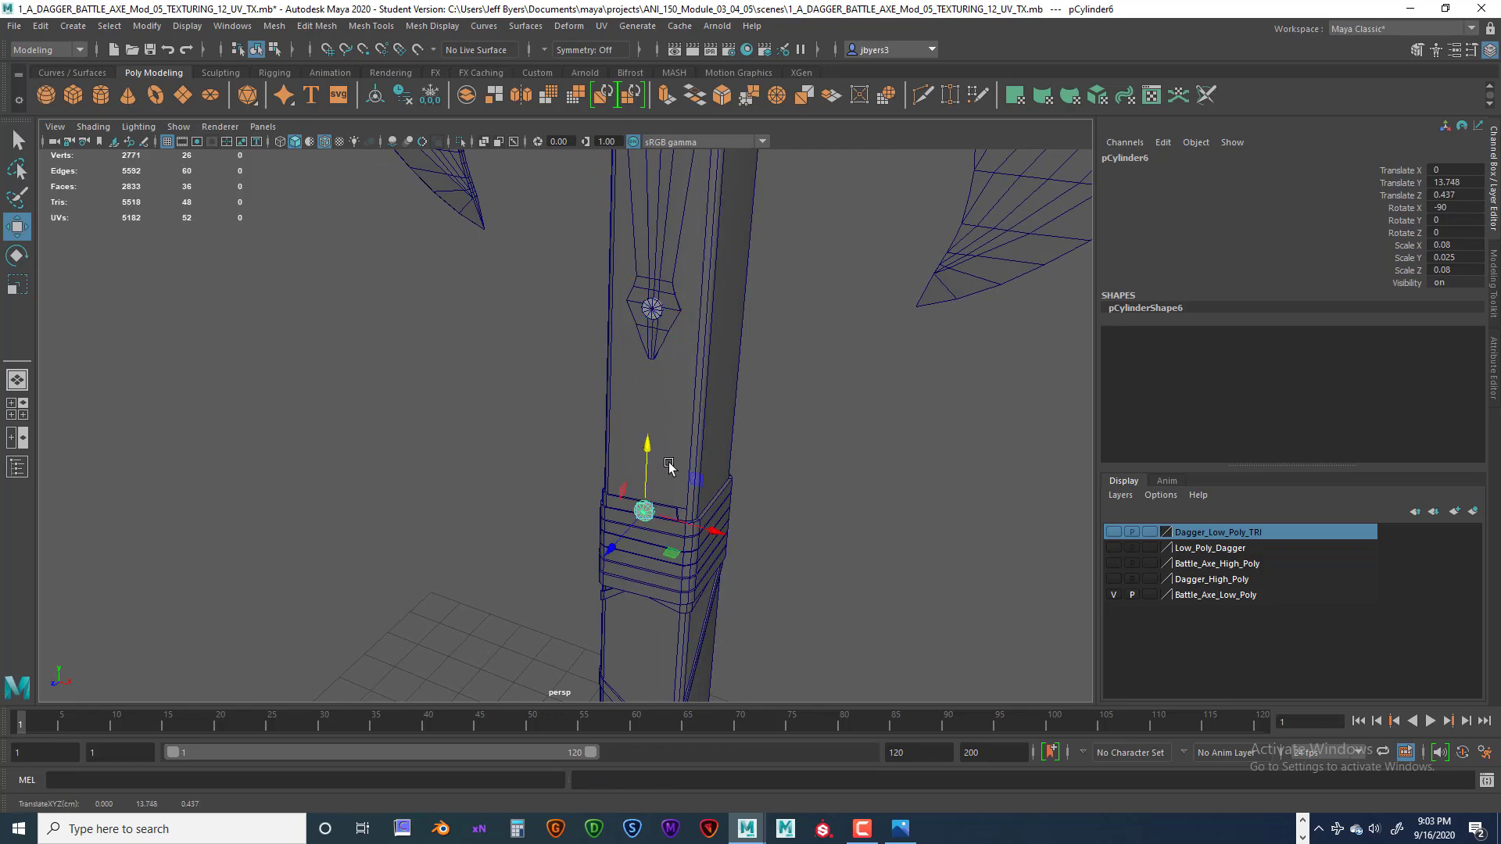
- Scale the wrap rivet down to about 0.047 in X and Z and 0.014 in Y, keeping it on the wrap's end strip
right_click_drag(670, 467, 681, 523, "alt")
left_click_drag(680, 522, 657, 516, "alt")
middle_click_drag(657, 516, 593, 355, "alt")
left_click_drag(593, 355, 597, 351, "alt")
middle_click_drag(598, 353, 599, 411, "alt")
key("r")
left_click_drag(615, 402, 581, 412)
key("w")
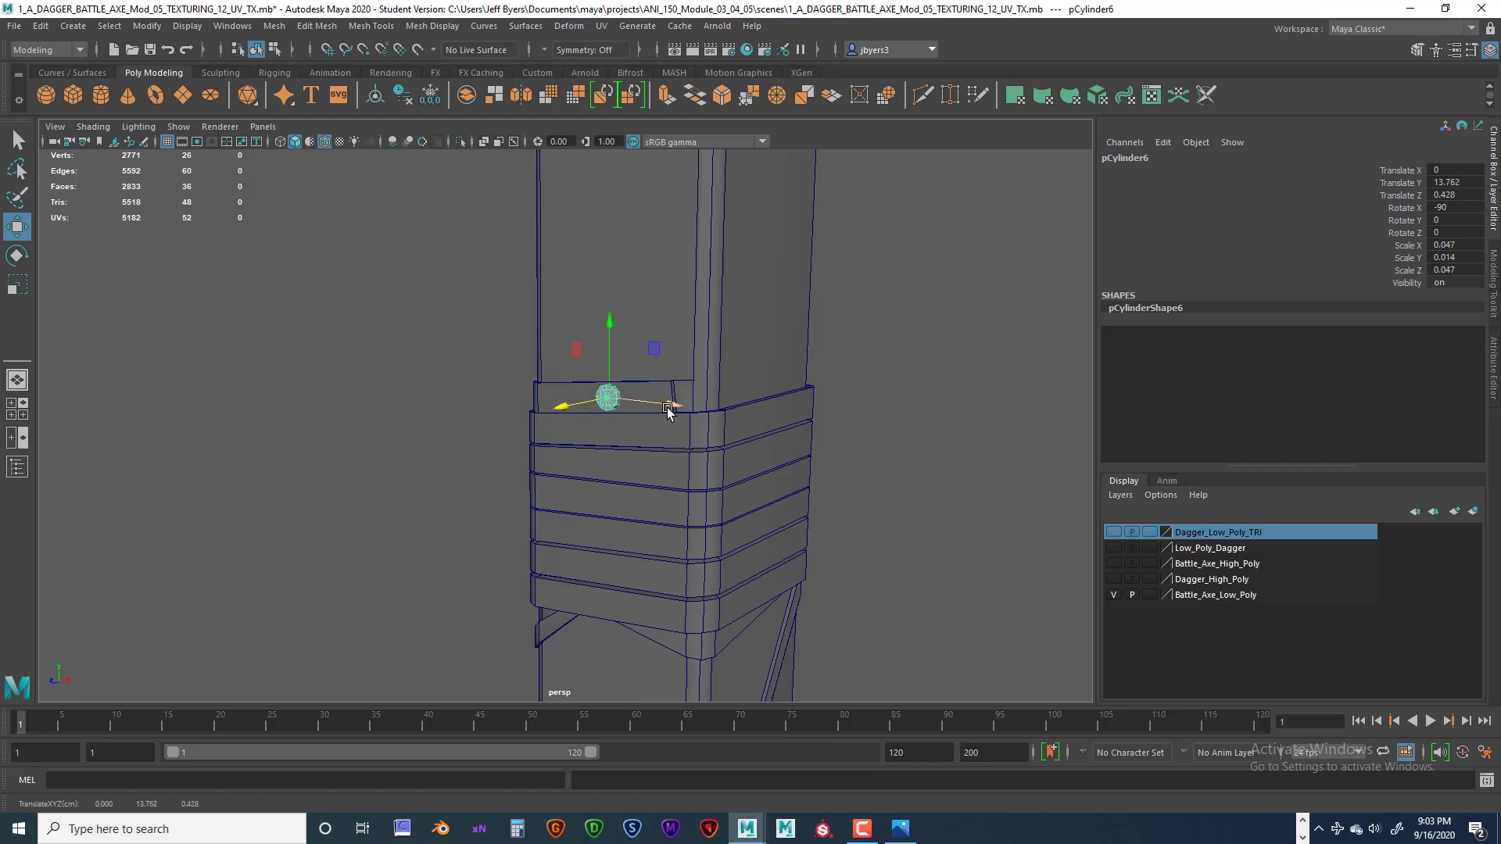
- Move the small rivet to the end of the upper wrap's strip, at about X 0.204, Y 13.784, Z 0.417
left_click_drag(669, 412, 701, 412)
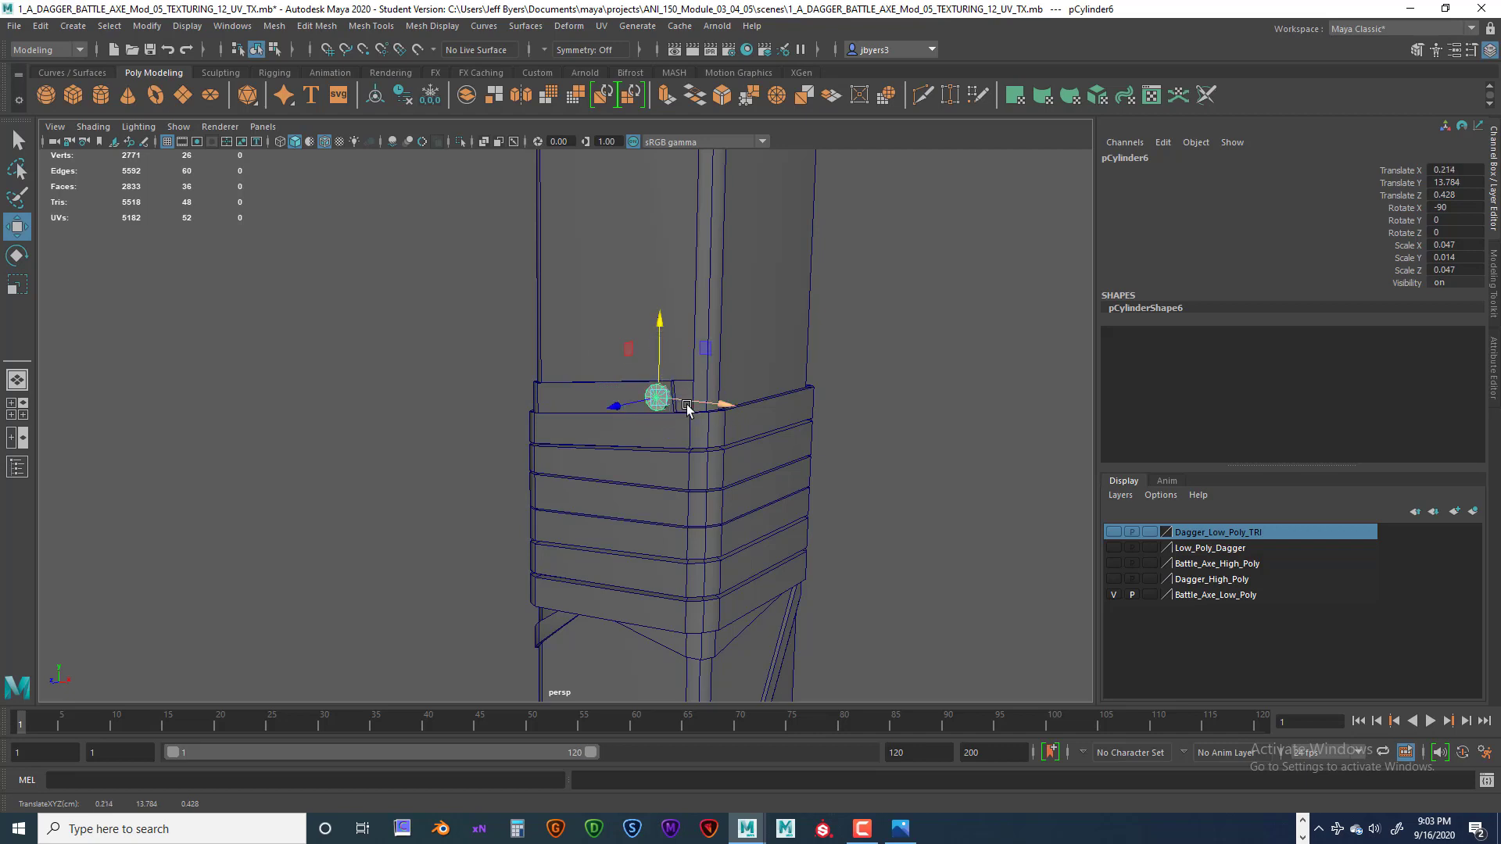
left_click_drag(684, 427, 726, 458, "alt")
middle_click_drag(725, 455, 605, 560, "alt")
scroll(619, 557, "up", 5)
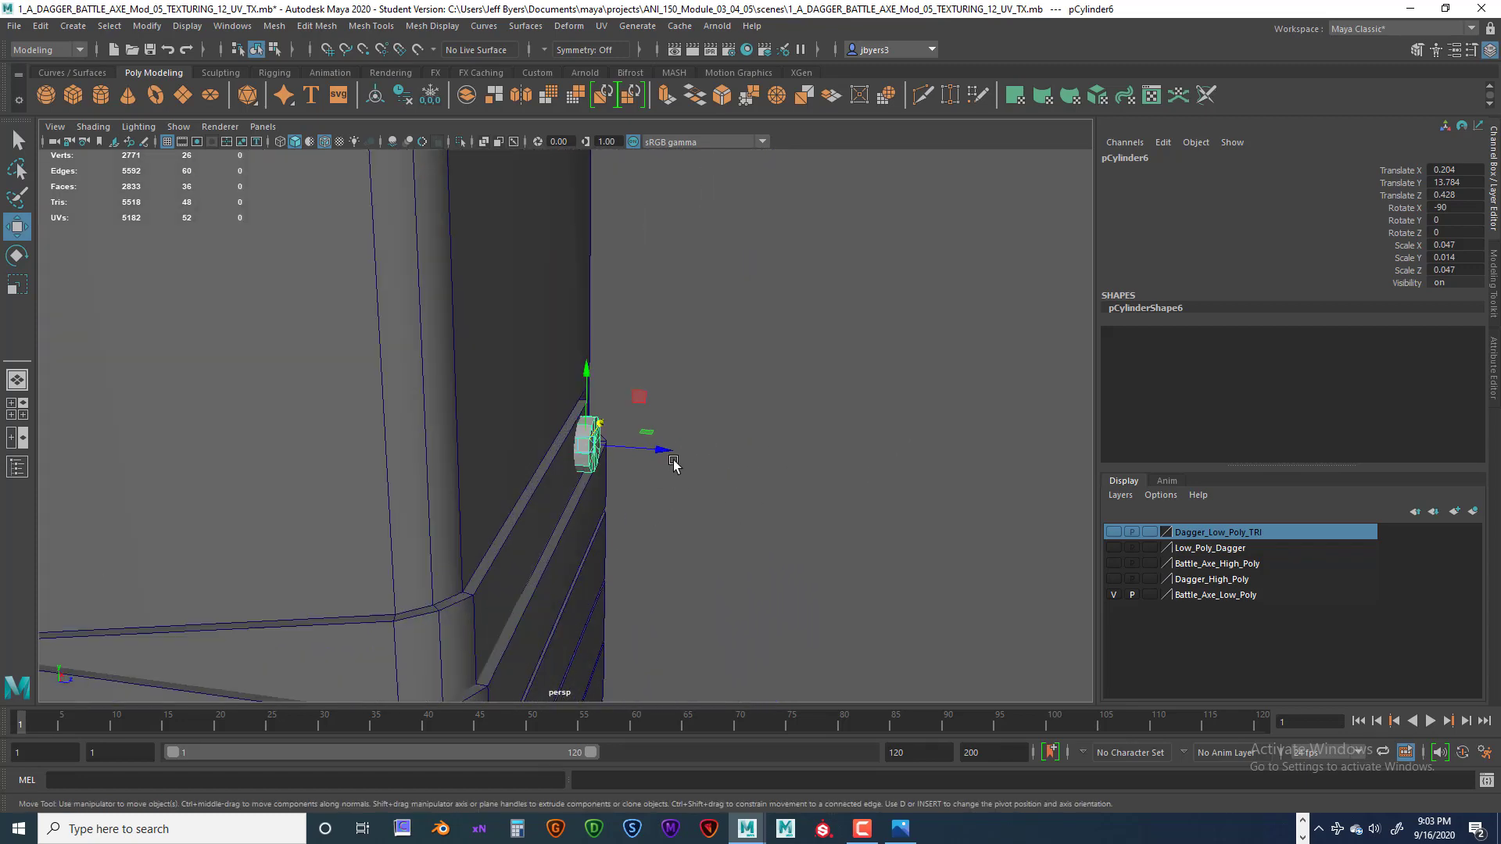
left_click_drag(672, 451, 664, 448)
scroll(662, 545, "down", 4)
left_click_drag(660, 547, 543, 553, "alt")
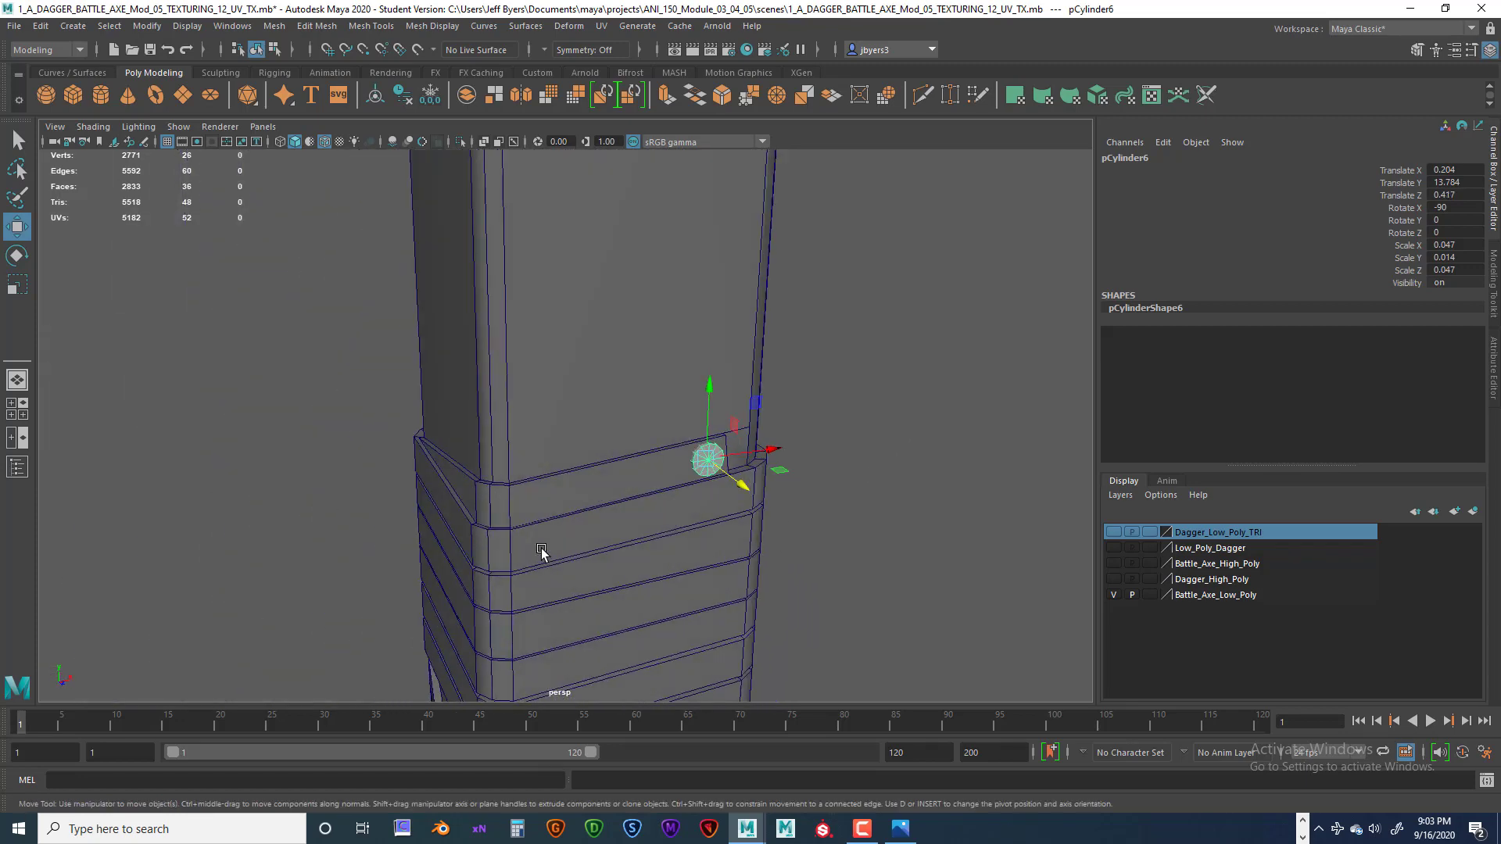
- Duplicate the small wrap rivet and lower the copy to the handle's bottom wrap, at Translate Y about 2.293
scroll(544, 552, "down", 5)
left_click(736, 443)
left_click_drag(686, 497, 725, 462, "alt")
middle_click_drag(687, 492, 646, 554, "alt")
left_click(505, 276)
scroll(586, 461, "down", 5)
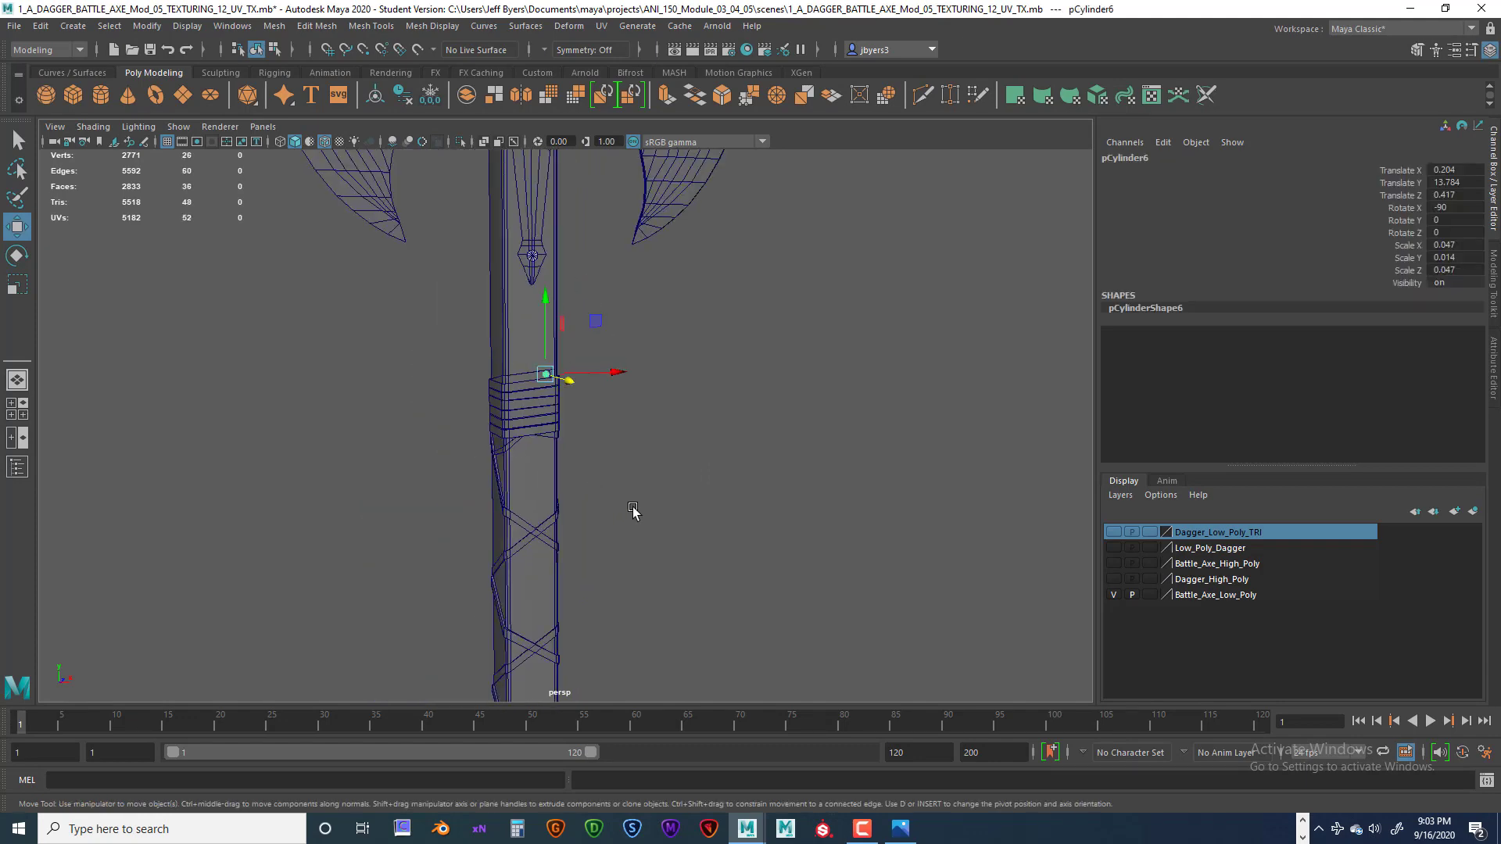
scroll(629, 497, "down", 3)
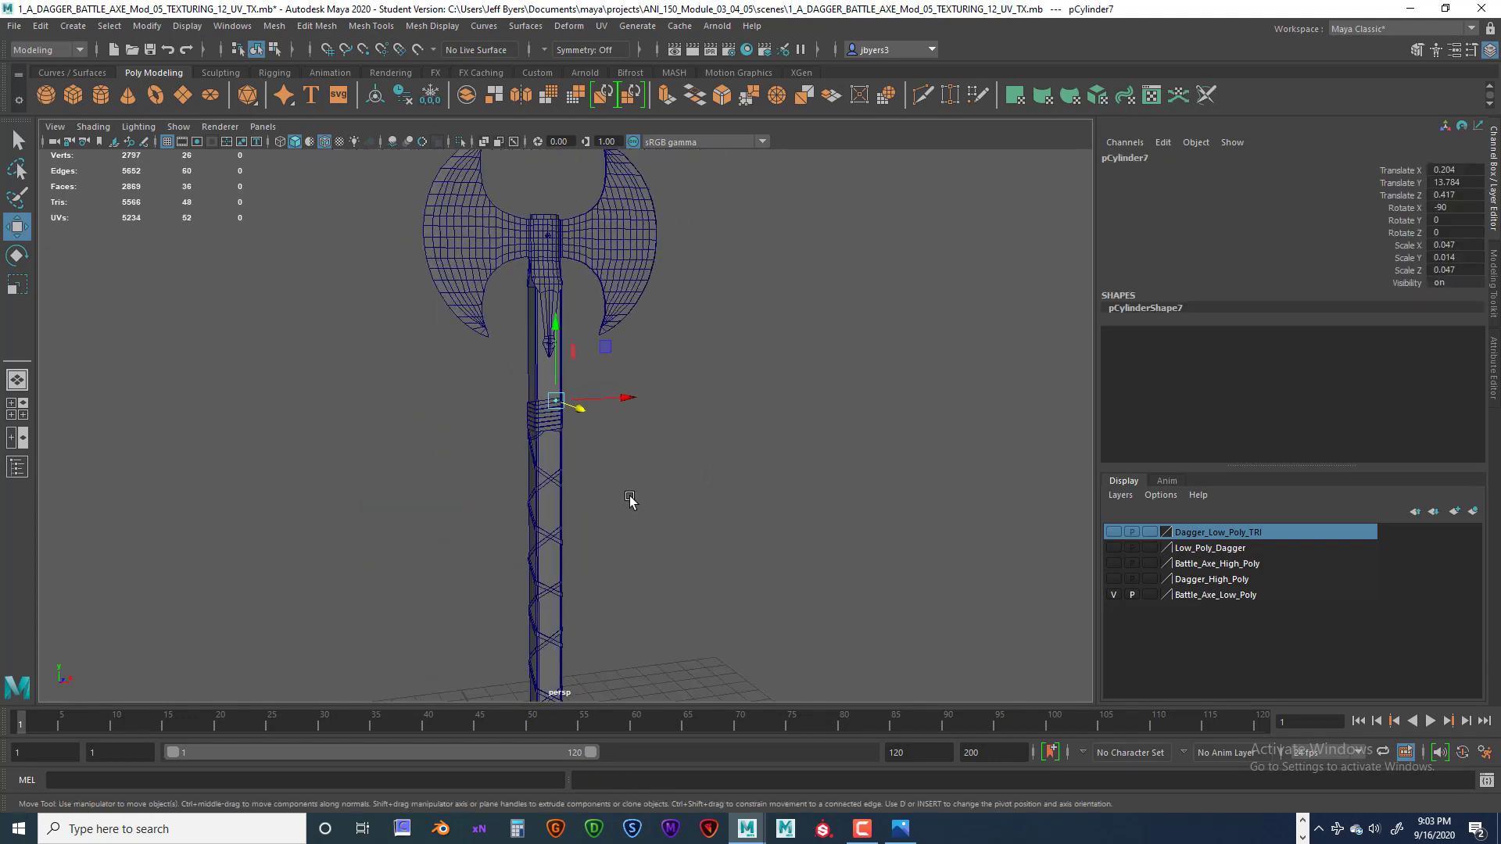
middle_click_drag(620, 545, 603, 460, "alt")
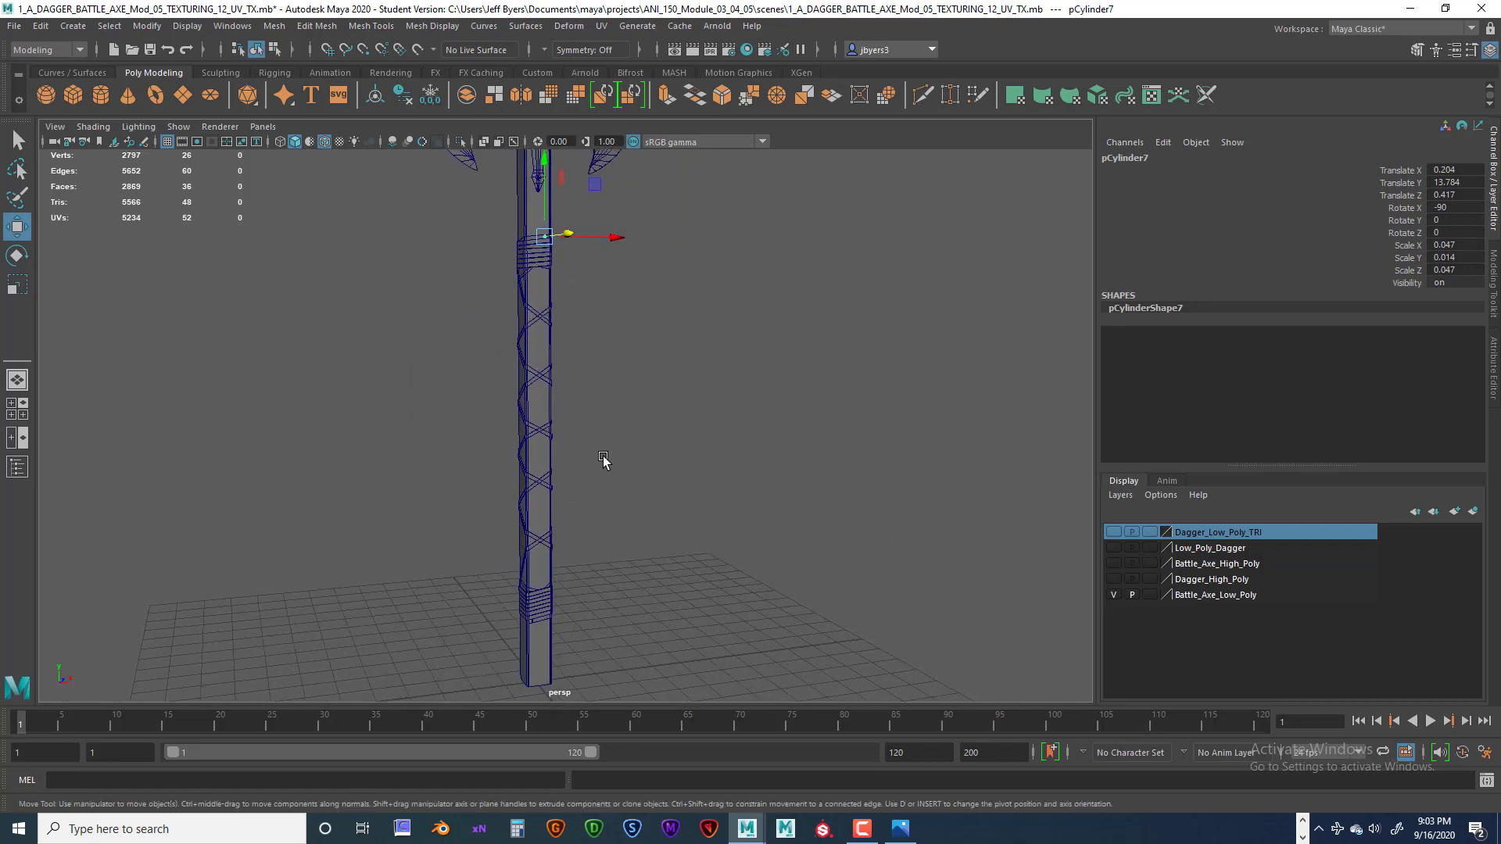
left_click_drag(554, 181, 552, 247)
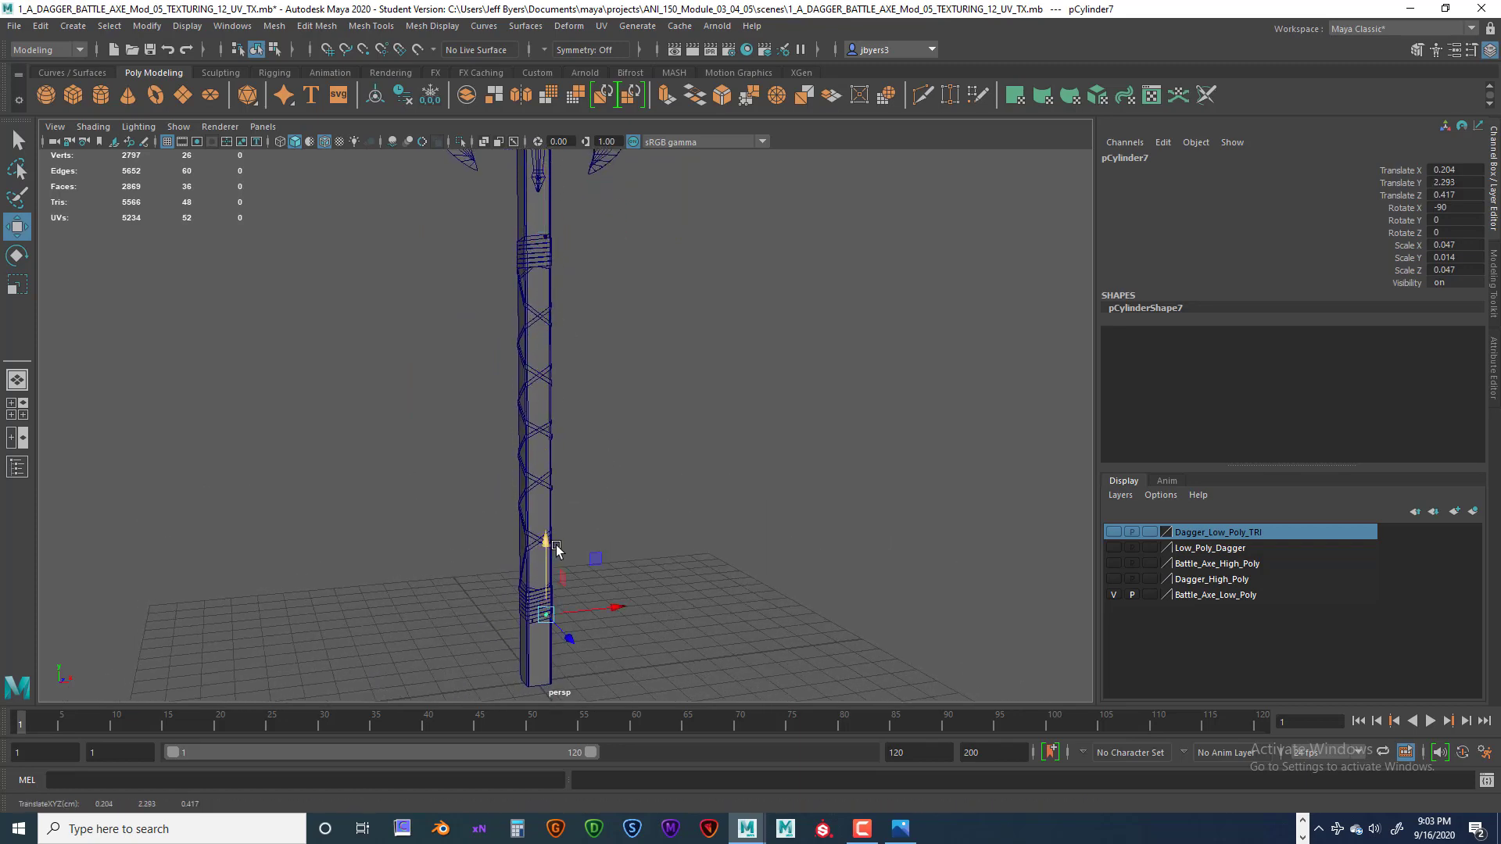
- Place the copied rivet on the end of the bottom wrap's strip, at Translate X about -0.169 and Translate Y about 2.147
scroll(558, 548, "up", 6)
middle_click_drag(563, 539, 671, 242, "alt")
middle_click_drag(637, 641, 683, 290, "alt")
scroll(685, 372, "up", 3)
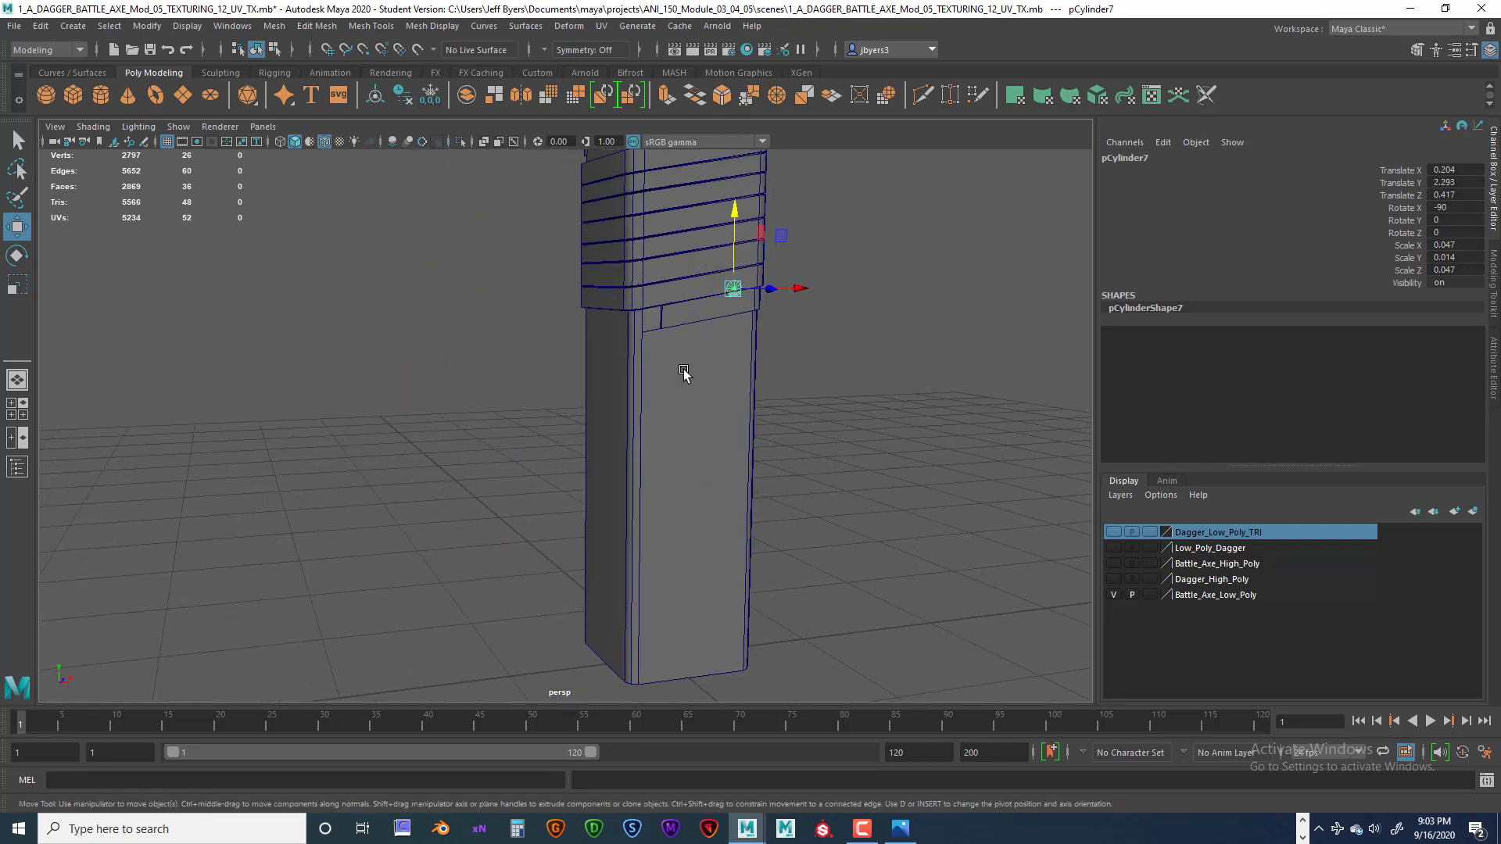
scroll(684, 372, "up", 3)
middle_click_drag(684, 371, 618, 450, "alt")
scroll(618, 450, "up", 1)
left_click_drag(809, 232, 798, 264)
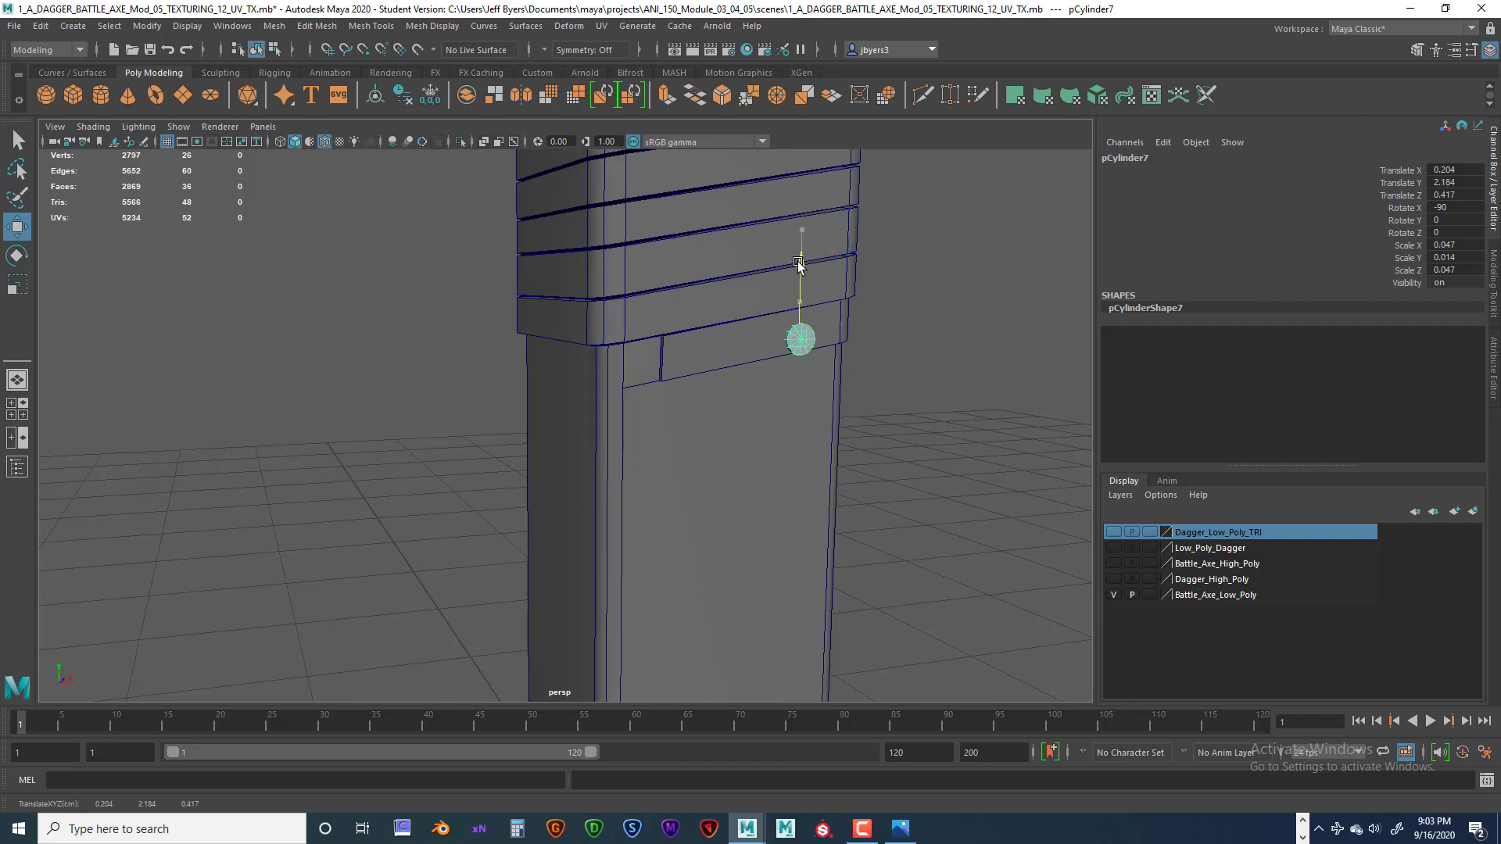
left_click_drag(861, 325, 742, 370)
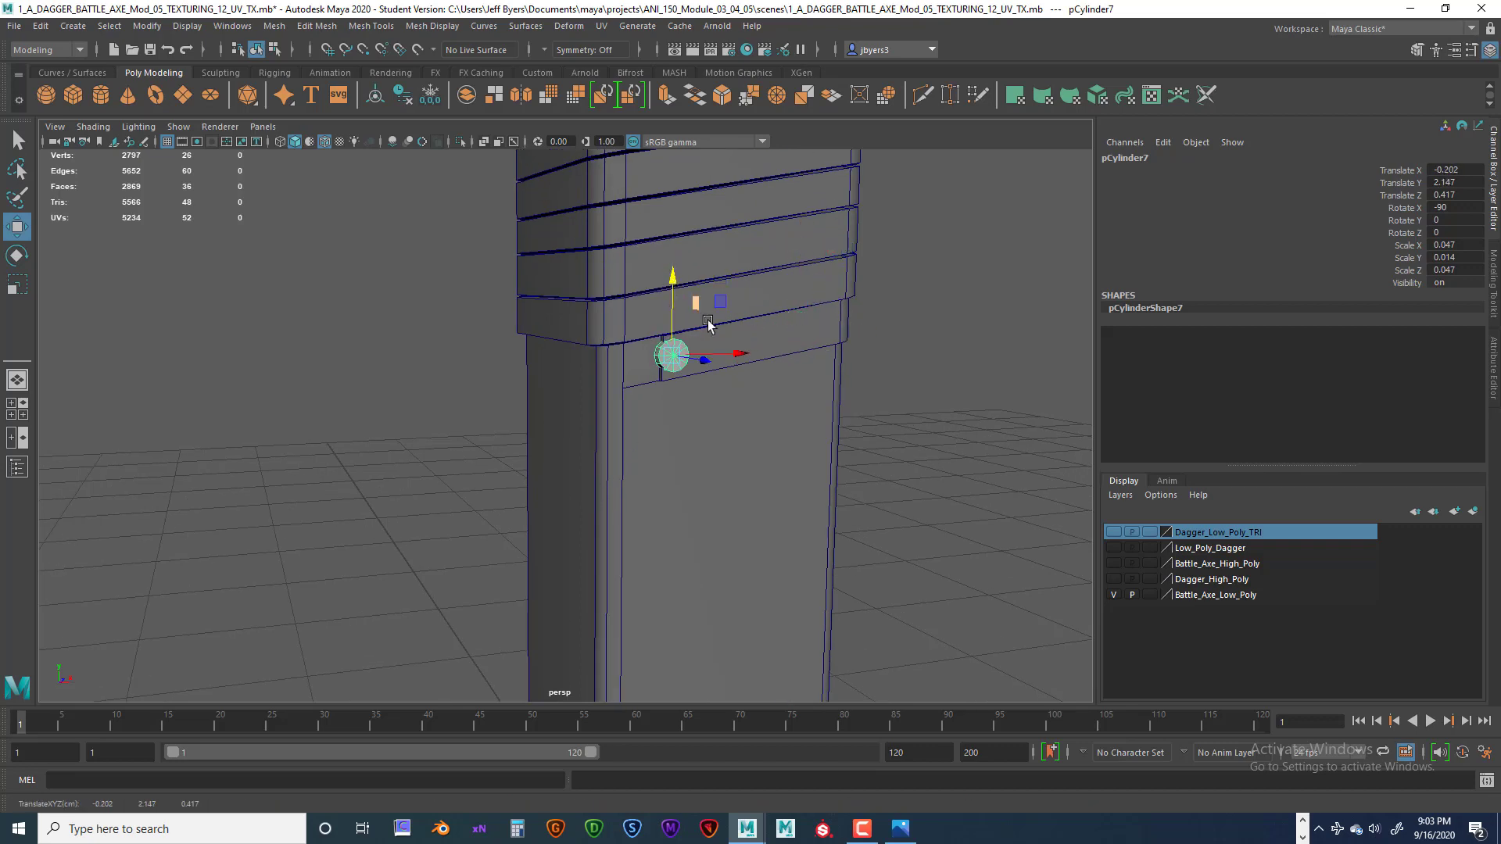
scroll(760, 367, "down", 3)
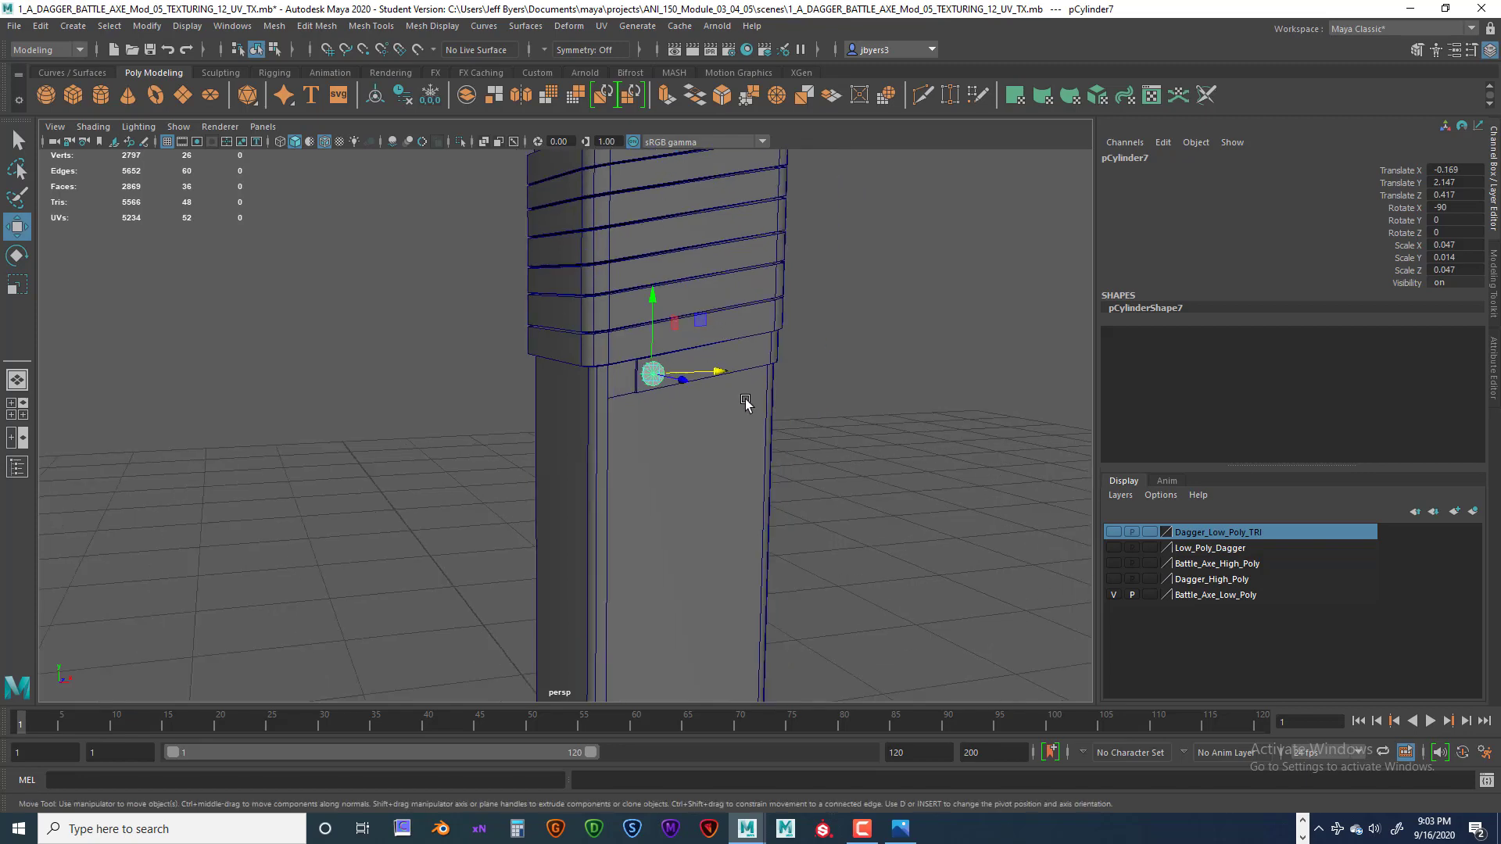
- Switch to the top view and select the strap-tip rivet on the axe's rear face
mouse_move(746, 399)
left_mouse_down("alt")
mouse_move(679, 425)
mouse_move(718, 401)
left_mouse_up("alt")
scroll(715, 346, "down", 4)
left_click_drag(715, 346, 769, 575, "alt")
scroll(670, 349, "down", 5)
scroll(667, 399, "up", 6)
key("space")
key("space")
scroll(505, 378, "up", 15)
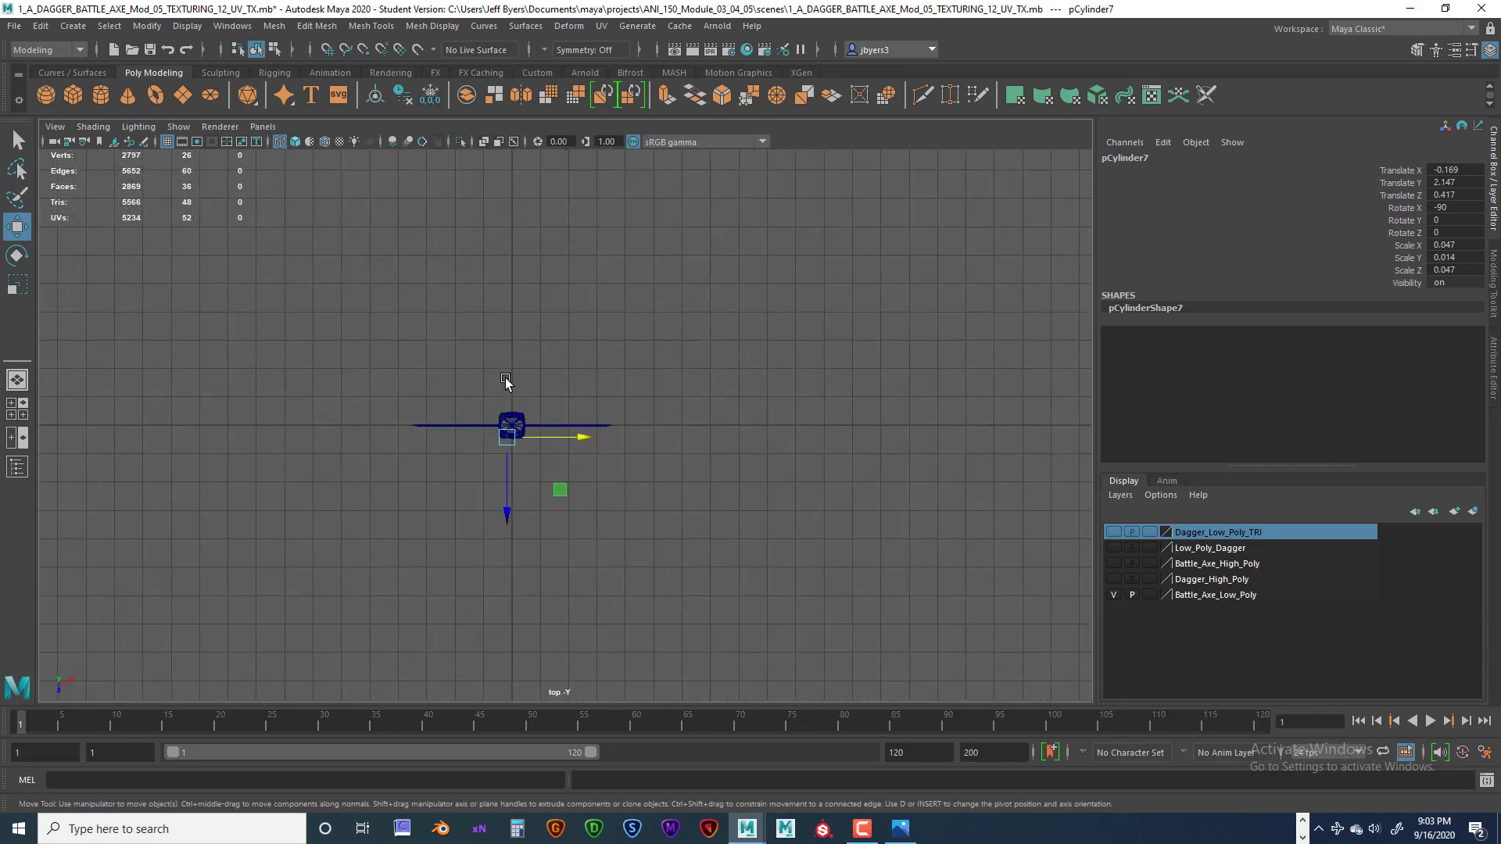
middle_click_drag(422, 366, 851, 365, "alt")
scroll(761, 365, "up", 7)
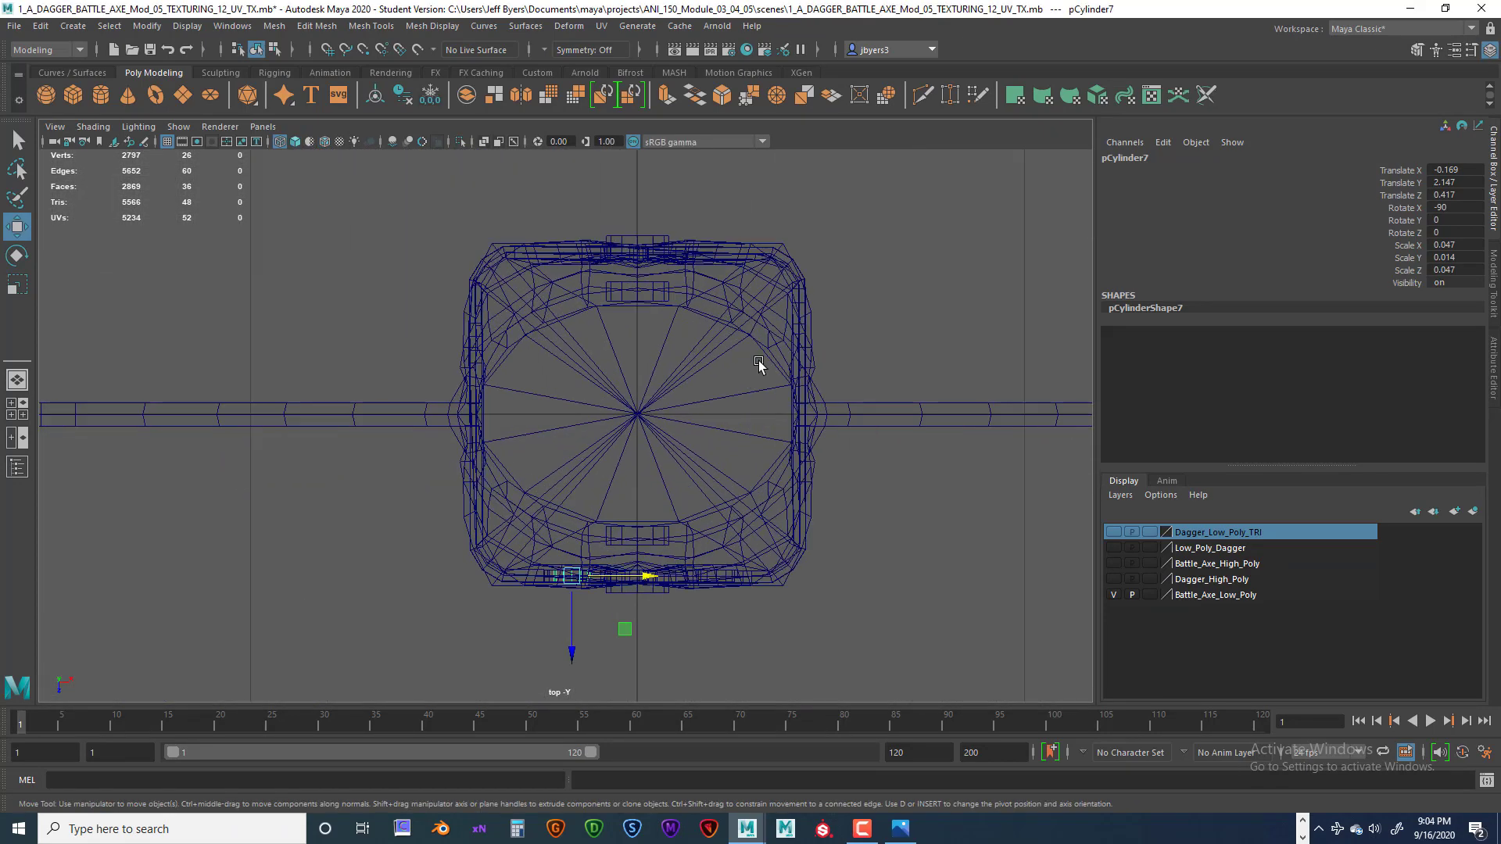
left_click(632, 235)
scroll(805, 372, "down", 10)
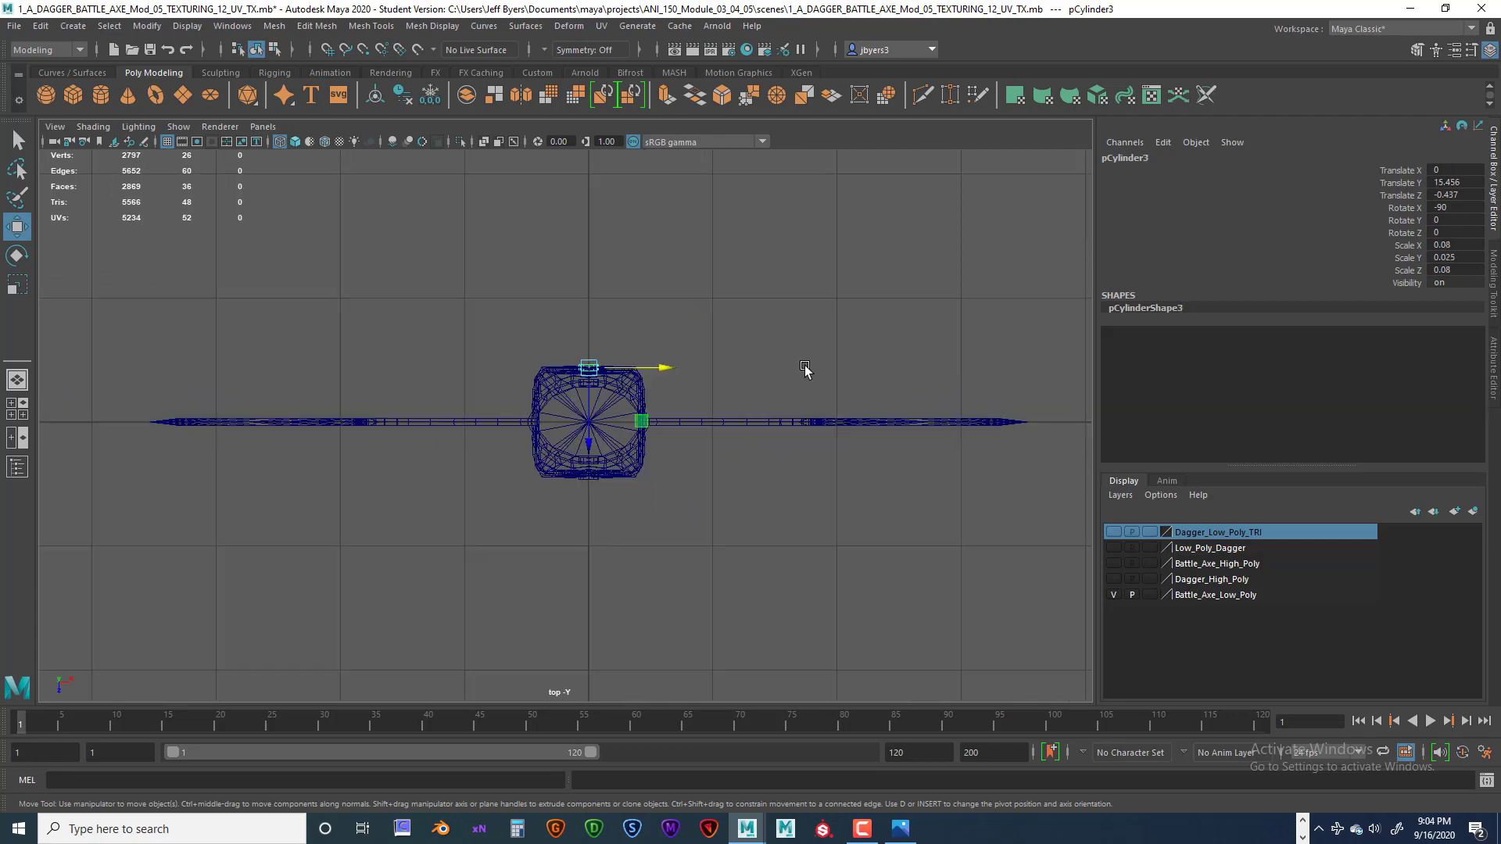
- Return to the perspective view and select the front rivet on the axe head's socket with the Select tool
key("space")
key("space")
left_click_drag(760, 386, 661, 355, "alt")
scroll(674, 377, "up", 5)
scroll(678, 371, "down", 3)
scroll(679, 359, "down", 4)
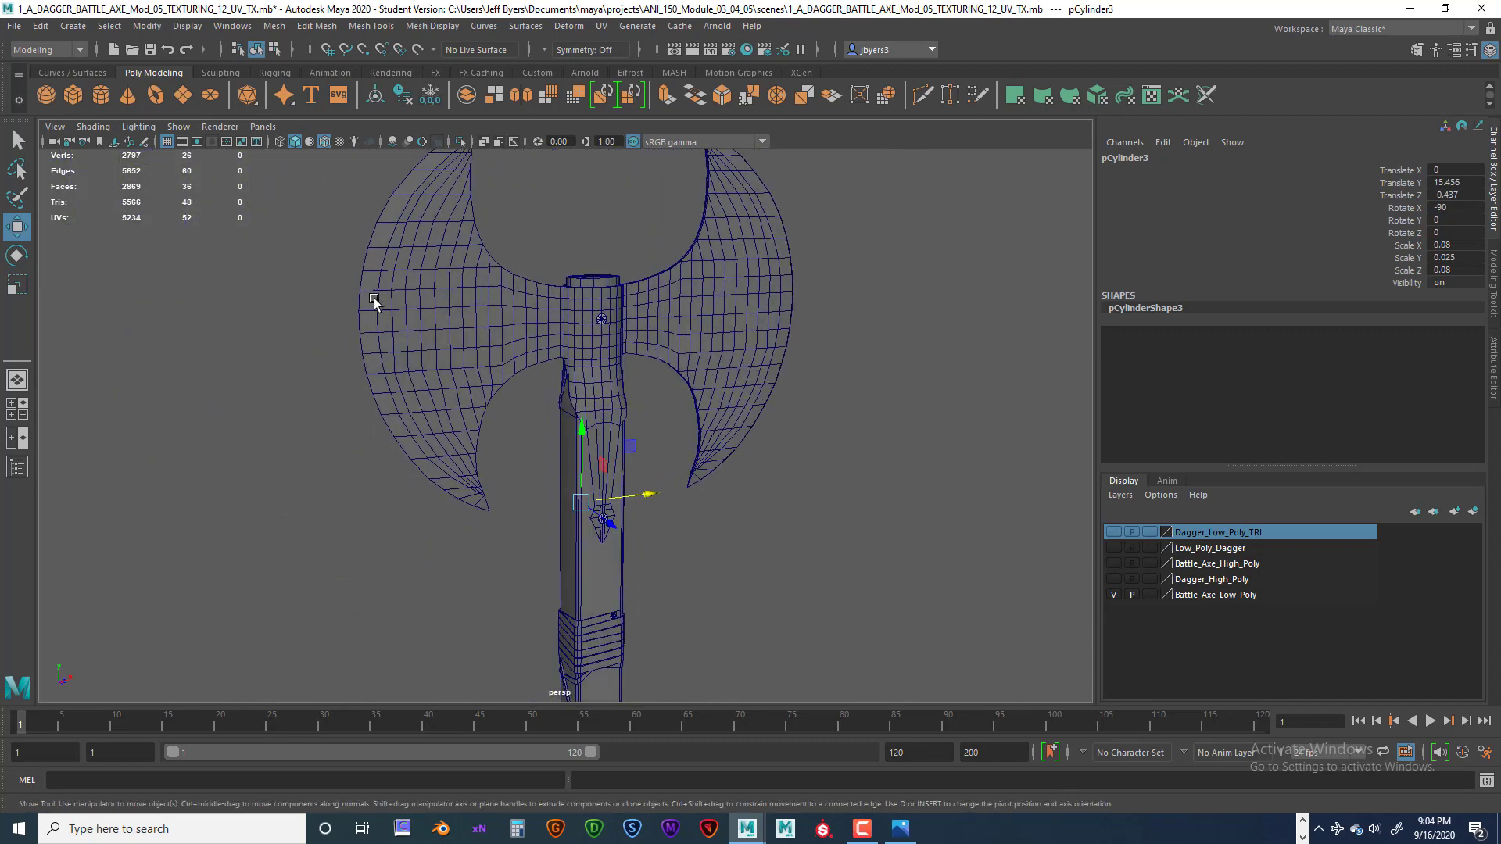
left_click(19, 141)
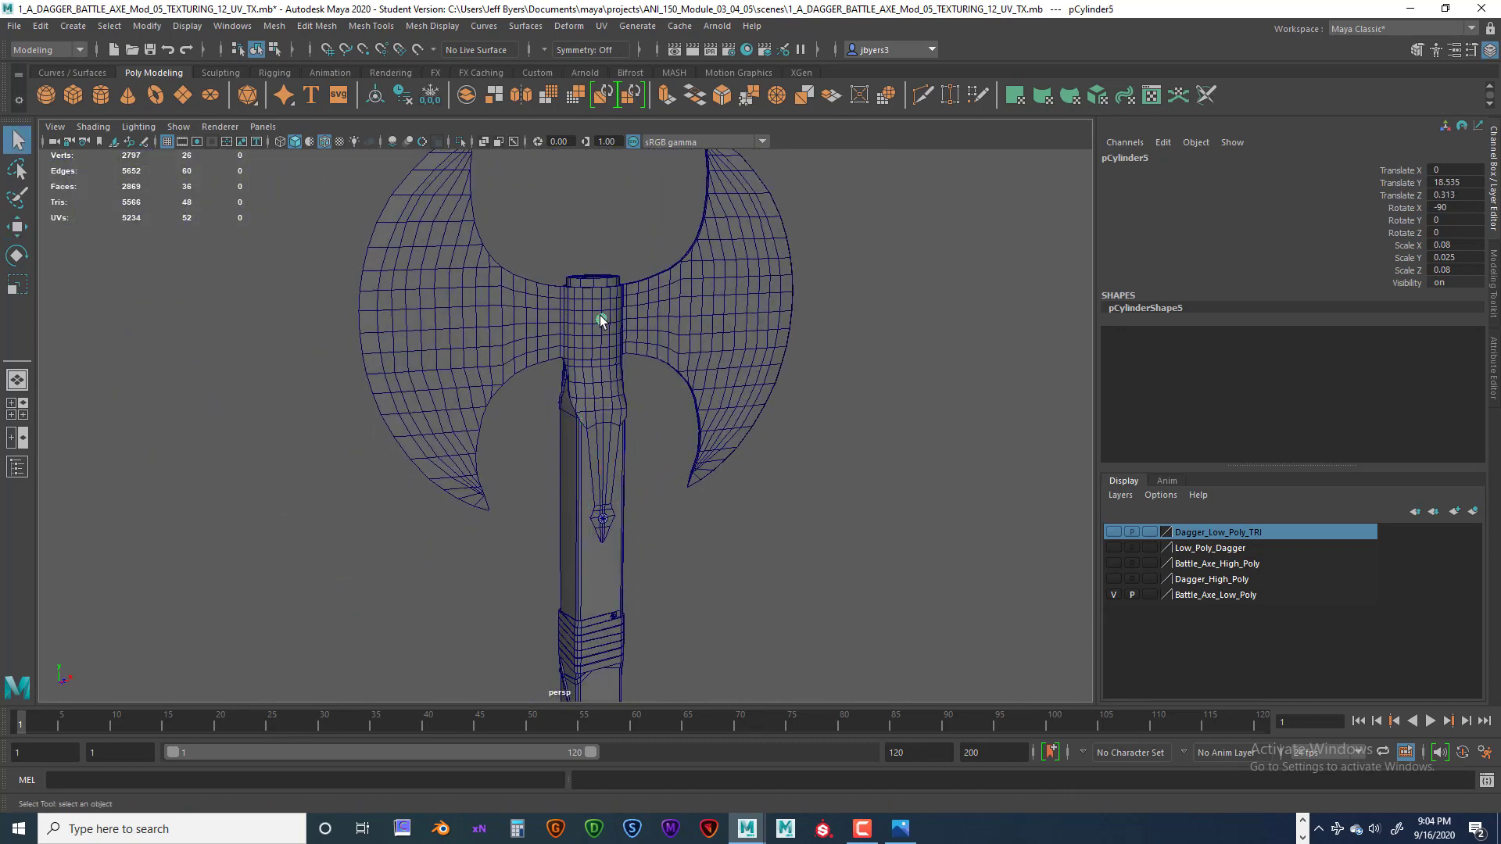
- Add the front strap-tip rivet and the rear socket and strap-tip rivets to the selection
left_click(604, 519, "shift")
left_click_drag(560, 470, 635, 429, "alt")
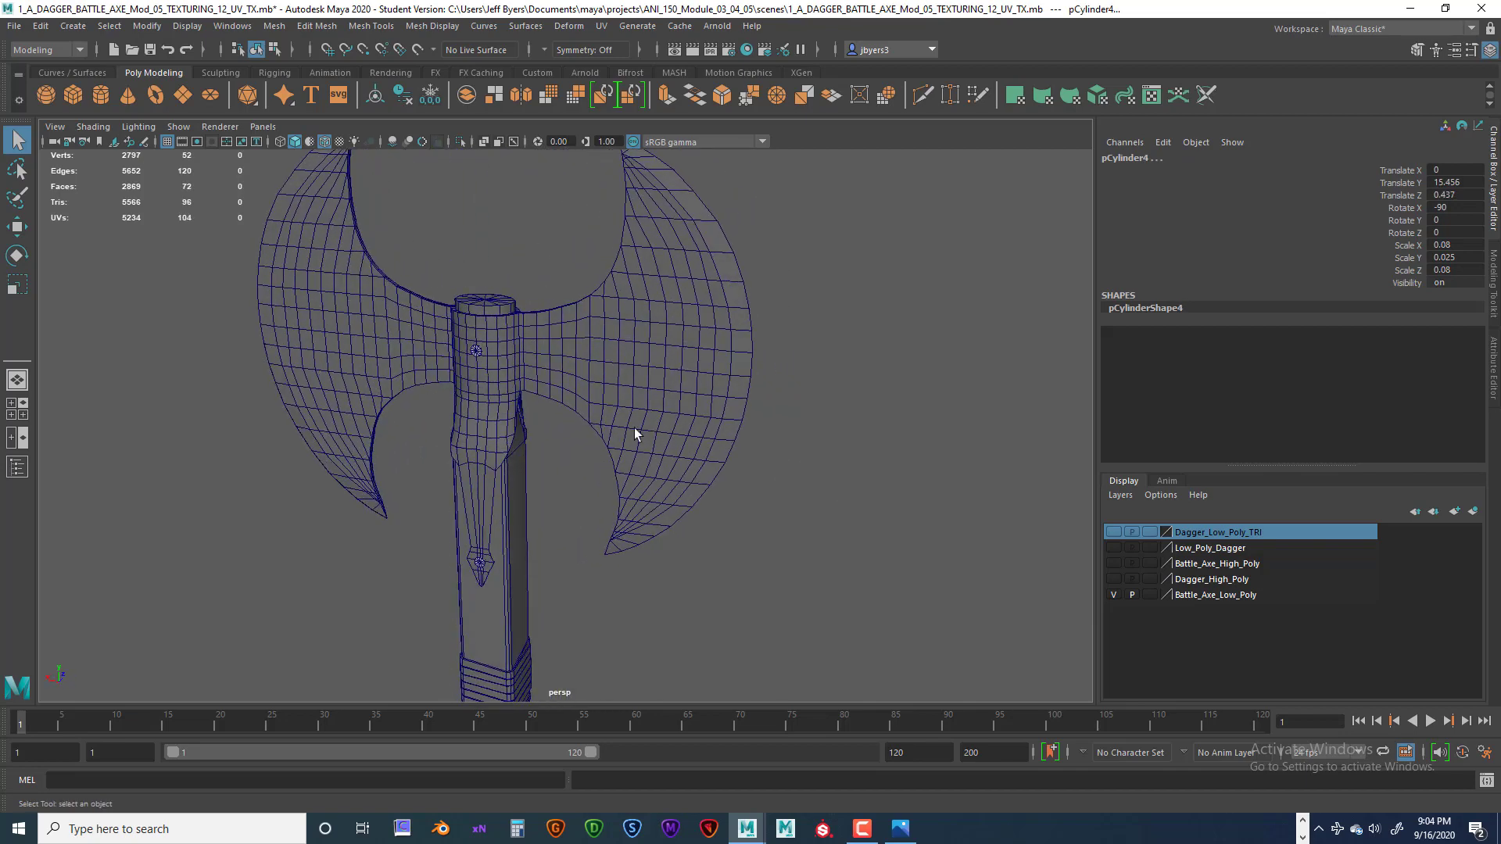
left_click(476, 353, "shift")
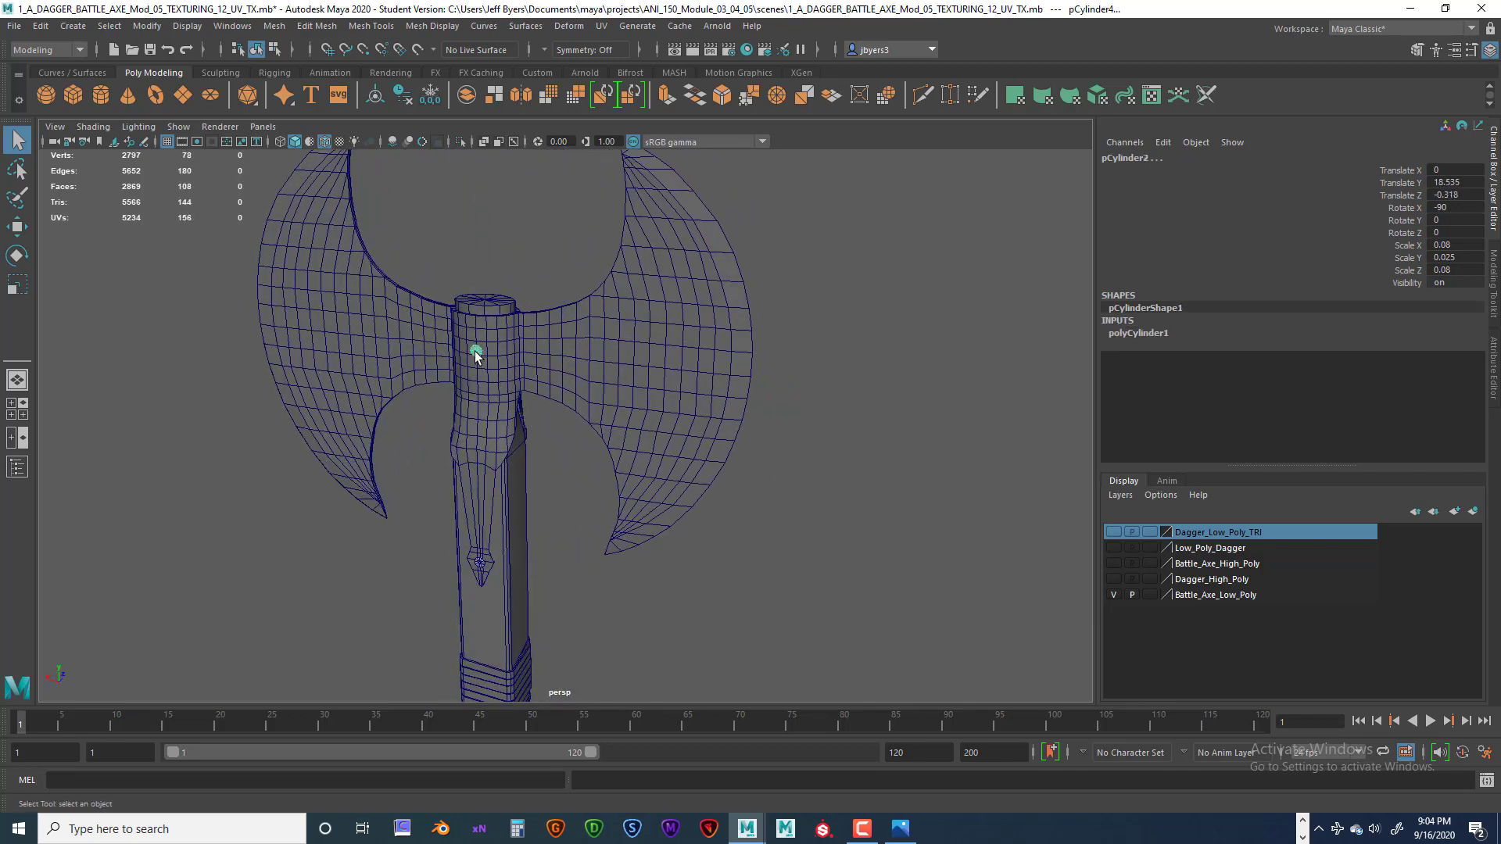
left_click(481, 561, "shift")
left_click_drag(663, 527, 539, 472, "alt")
middle_click_drag(539, 472, 482, 472, "alt")
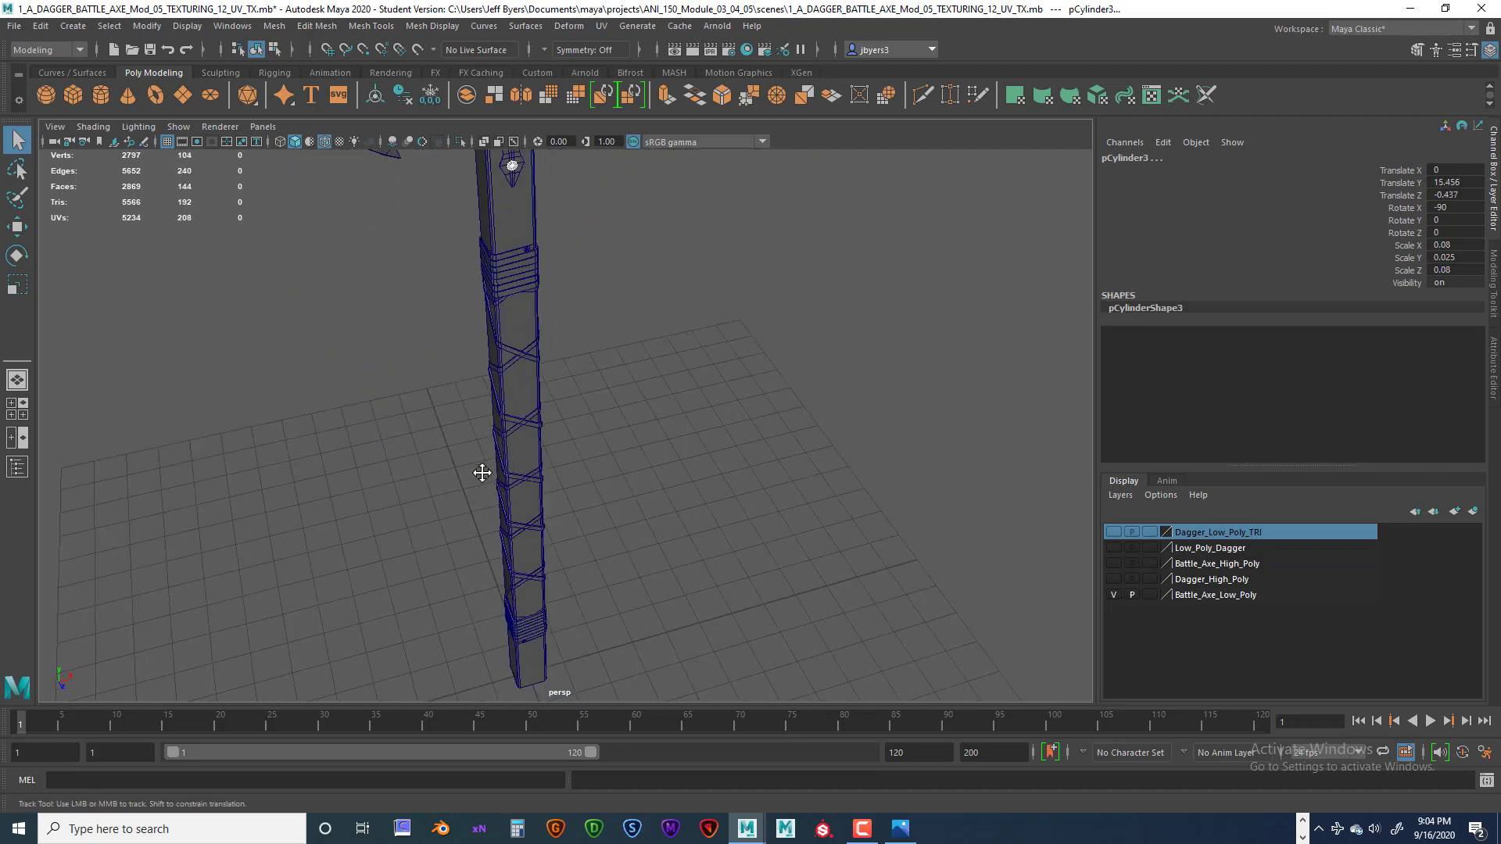
- Add the small rivet on the handle's upper wrap to the rivet selection
left_click_drag(482, 472, 450, 360, "alt")
middle_click_drag(439, 427, 399, 510, "alt")
scroll(399, 510, "up", 2)
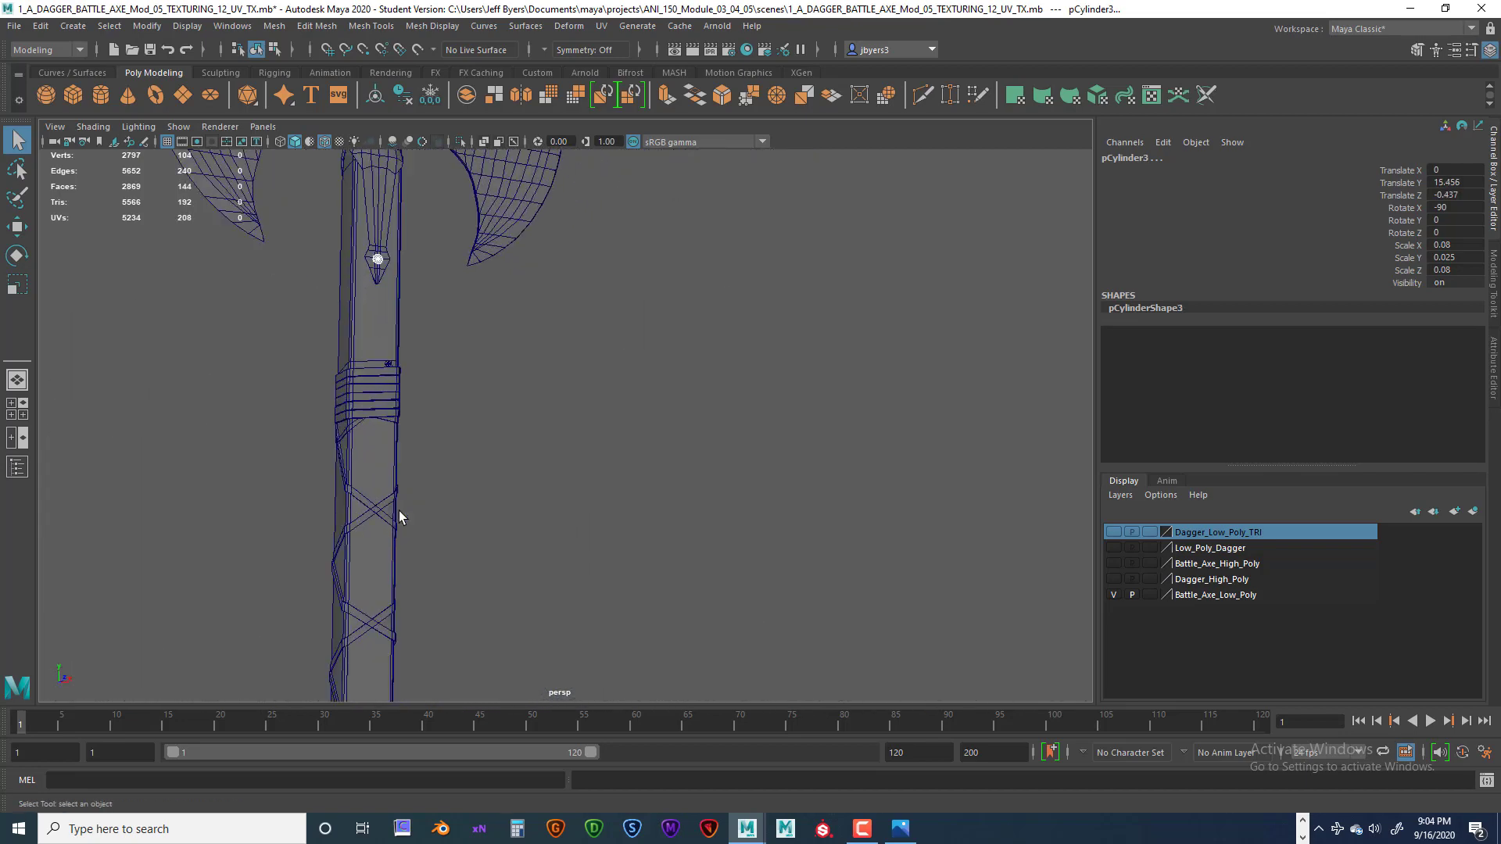
scroll(399, 510, "up", 1)
middle_click_drag(561, 437, 642, 465, "alt")
scroll(560, 448, "up", 2)
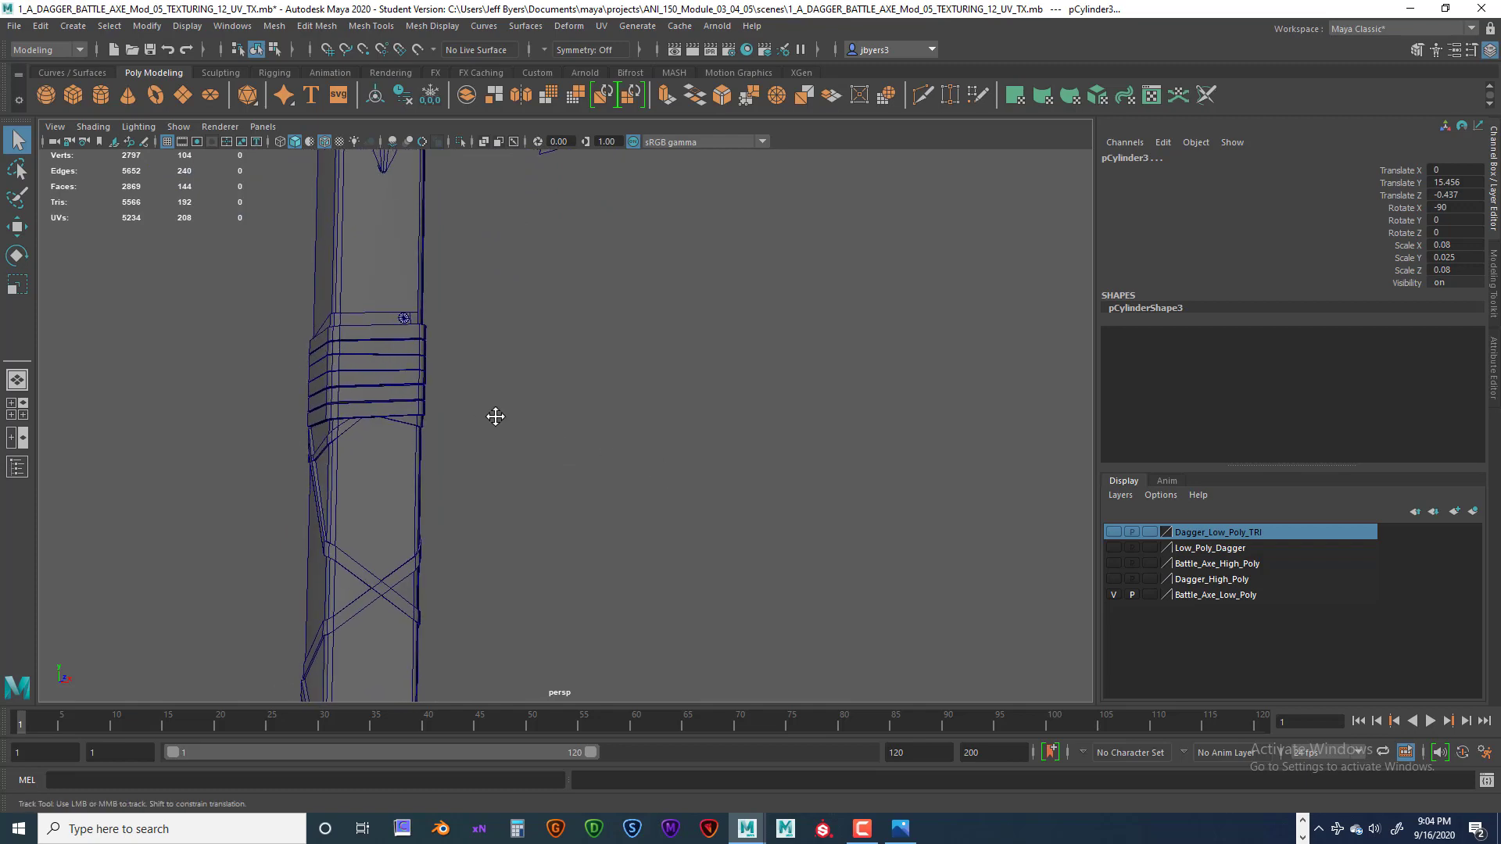
middle_click_drag(495, 416, 512, 424, "alt")
left_click(425, 442)
- Add the small rivet on the handle's bottom wrap to the rivet selection
key("f")
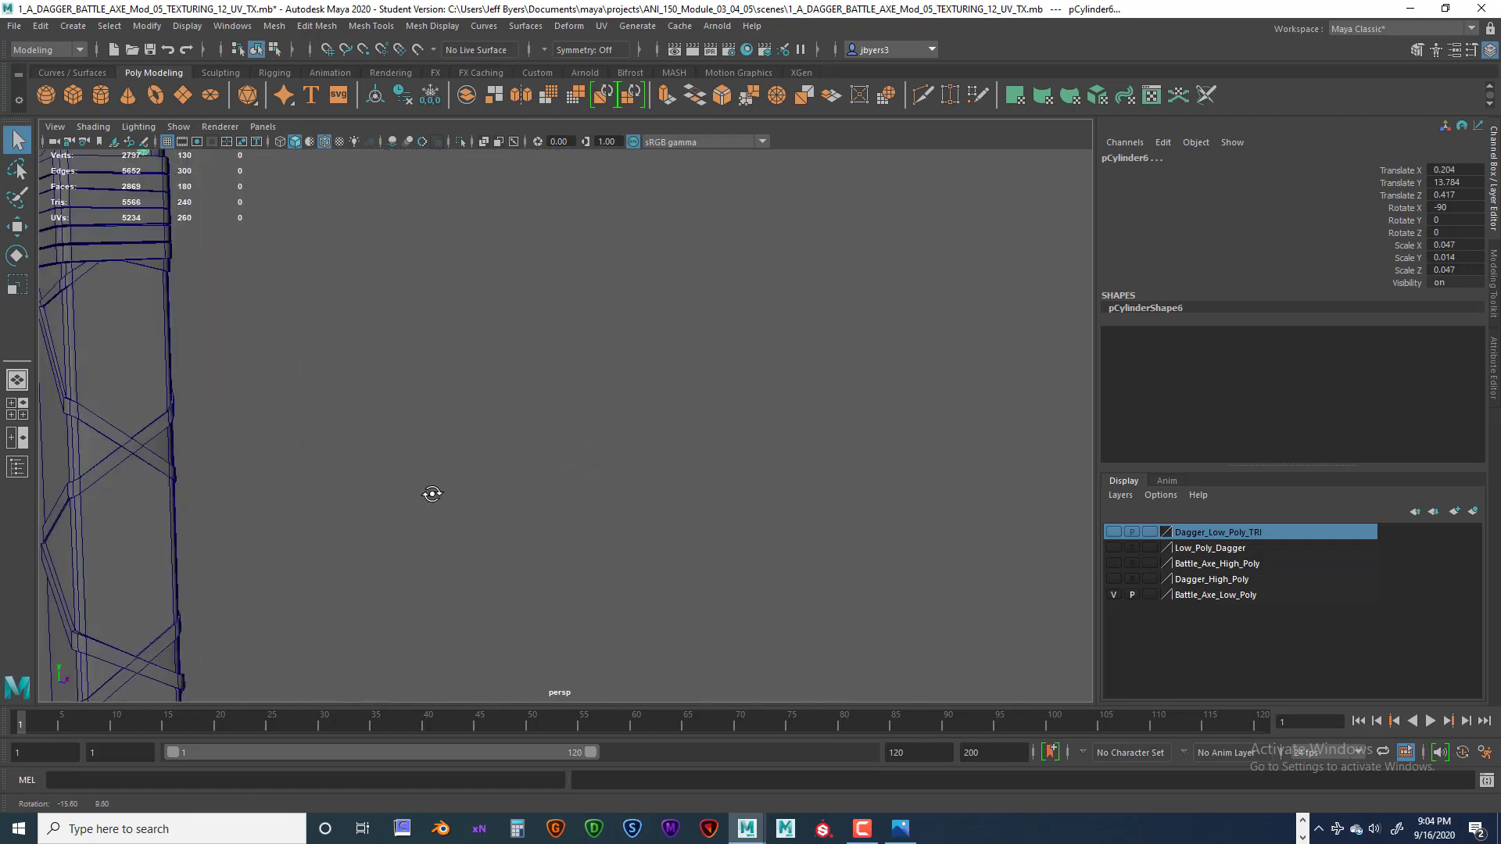
scroll(407, 500, "up", 2)
middle_click_drag(399, 485, 381, 168, "alt")
middle_click_drag(426, 649, 435, 277, "alt")
left_click(369, 434)
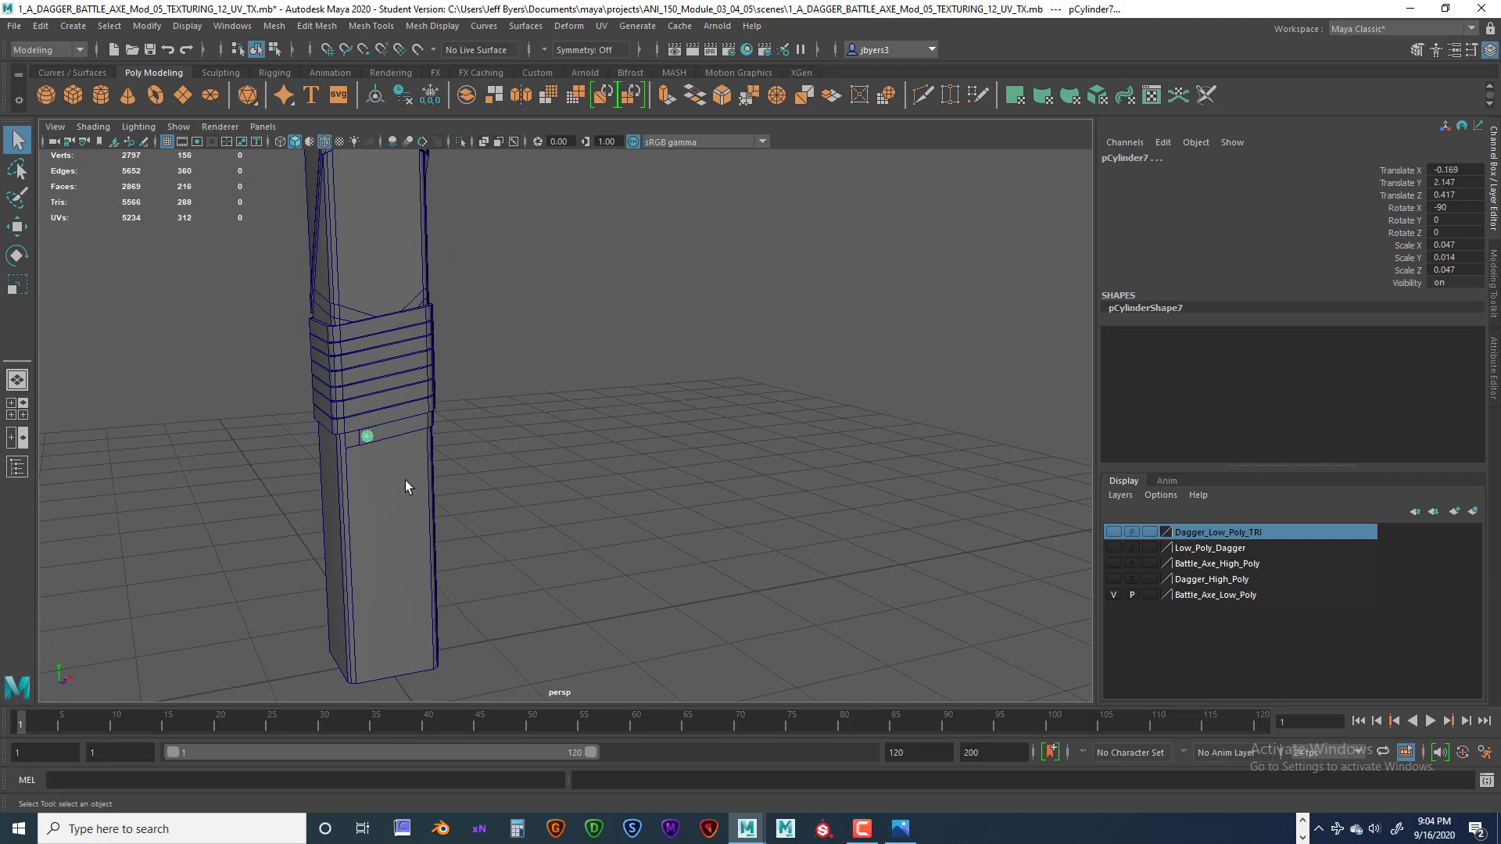
- Duplicate all six selected rivets in place
mouse_move(405, 480)
left_mouse_down("alt")
mouse_move(454, 493)
mouse_move(390, 494)
left_mouse_up("alt")
scroll(204, 395, "up", 5)
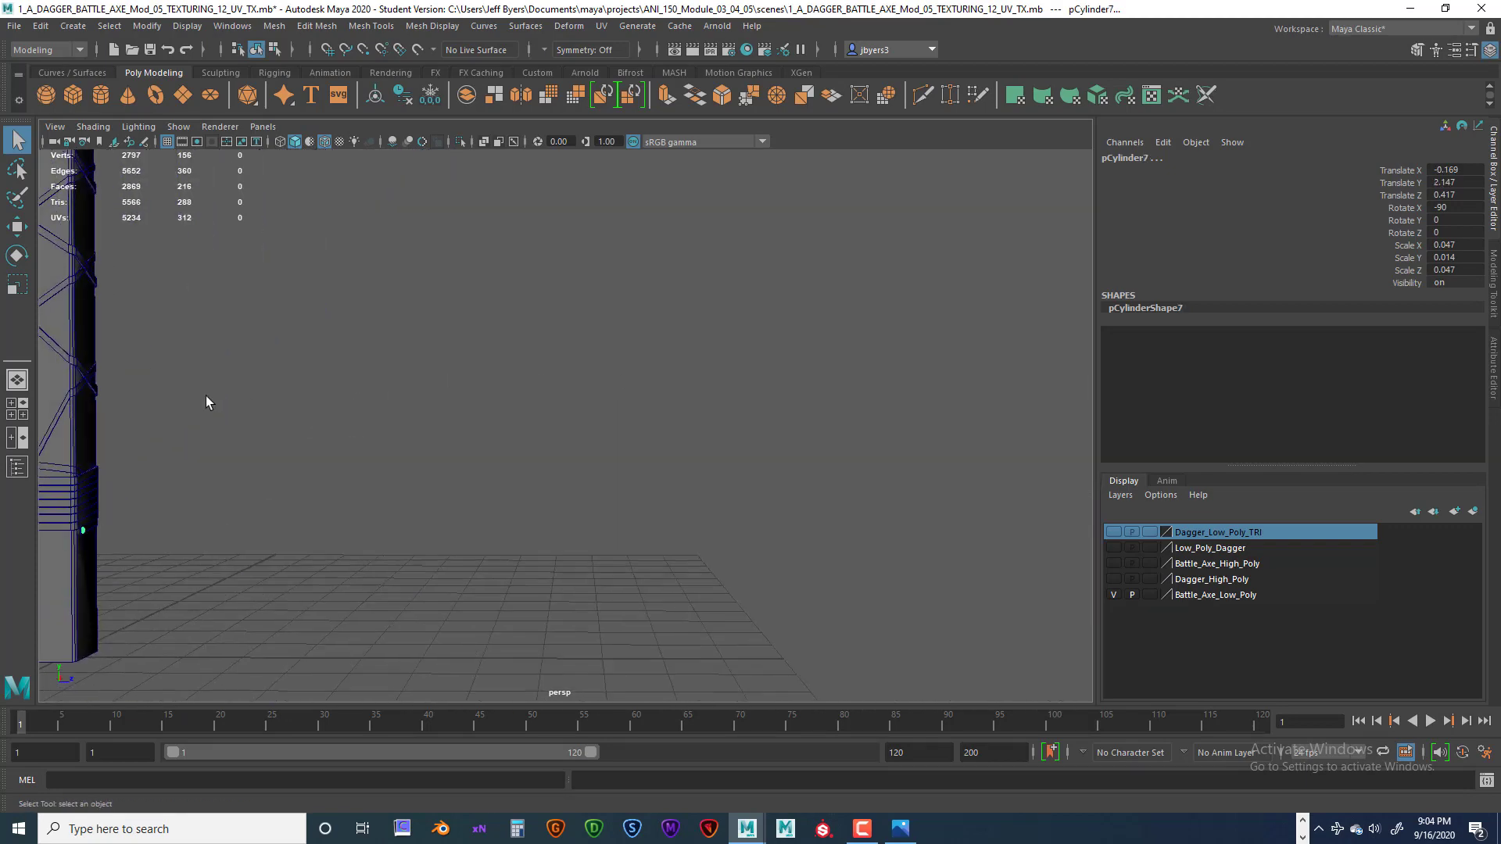
middle_click_drag(205, 395, 379, 539, "alt")
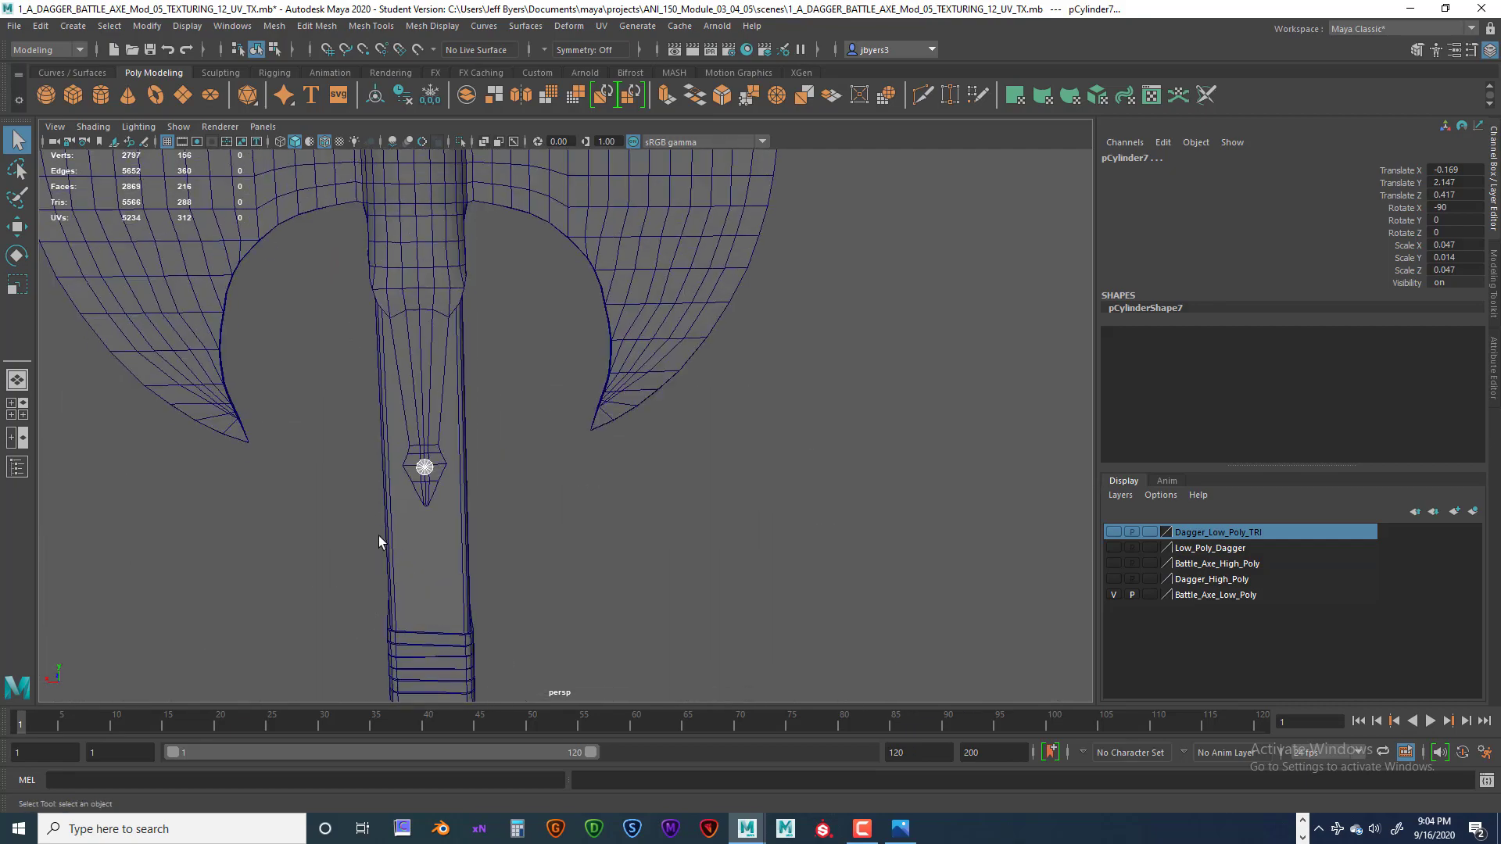
right_click_drag(379, 539, 457, 609, "alt")
left_click_drag(457, 610, 251, 610, "alt")
middle_click_drag(251, 609, 346, 408, "alt")
left_click_drag(345, 409, 400, 459, "alt")
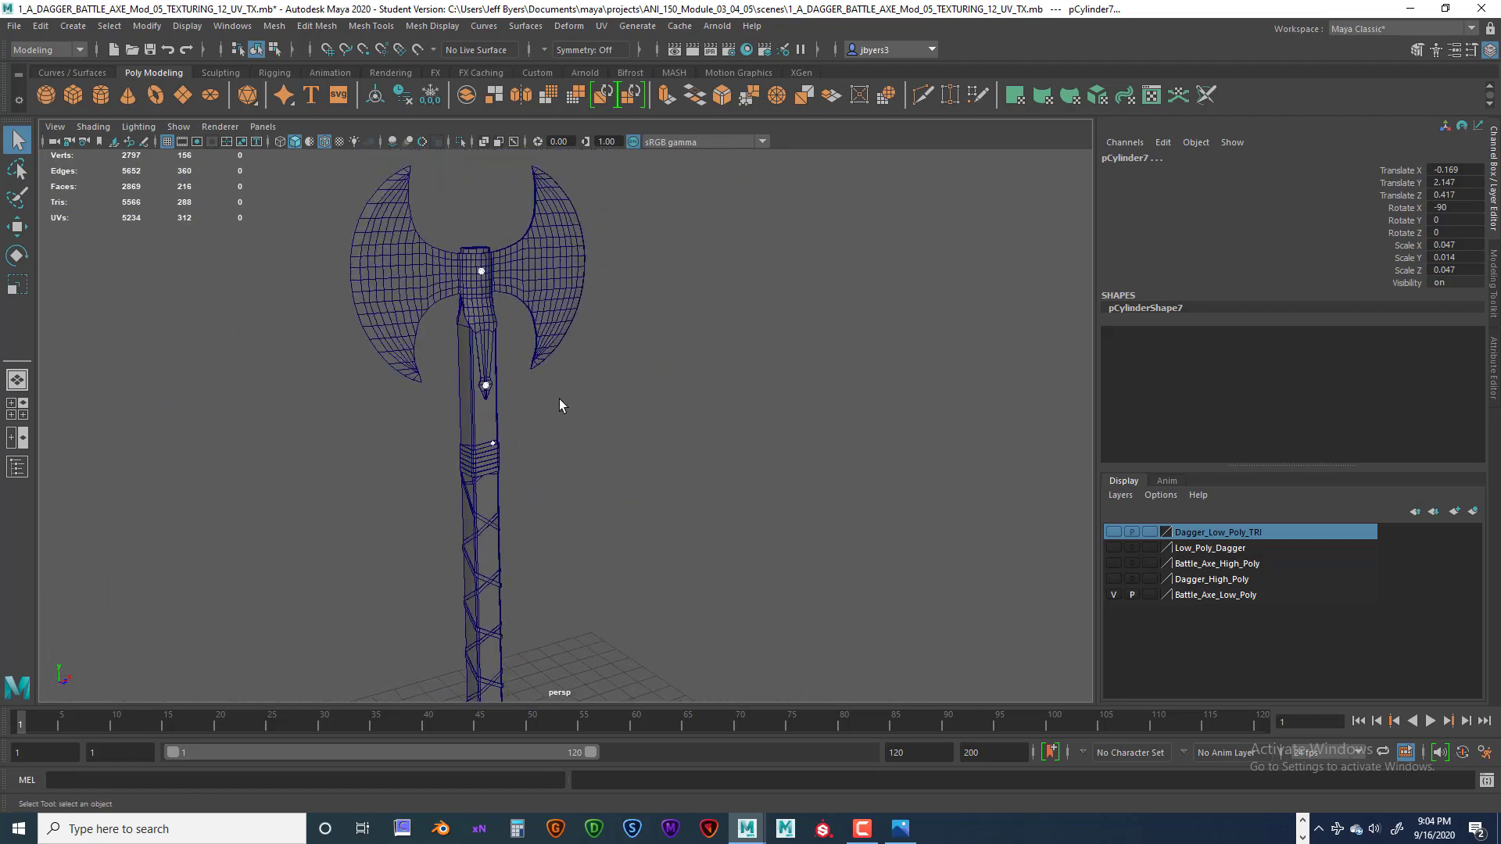
key("ctrl+d")
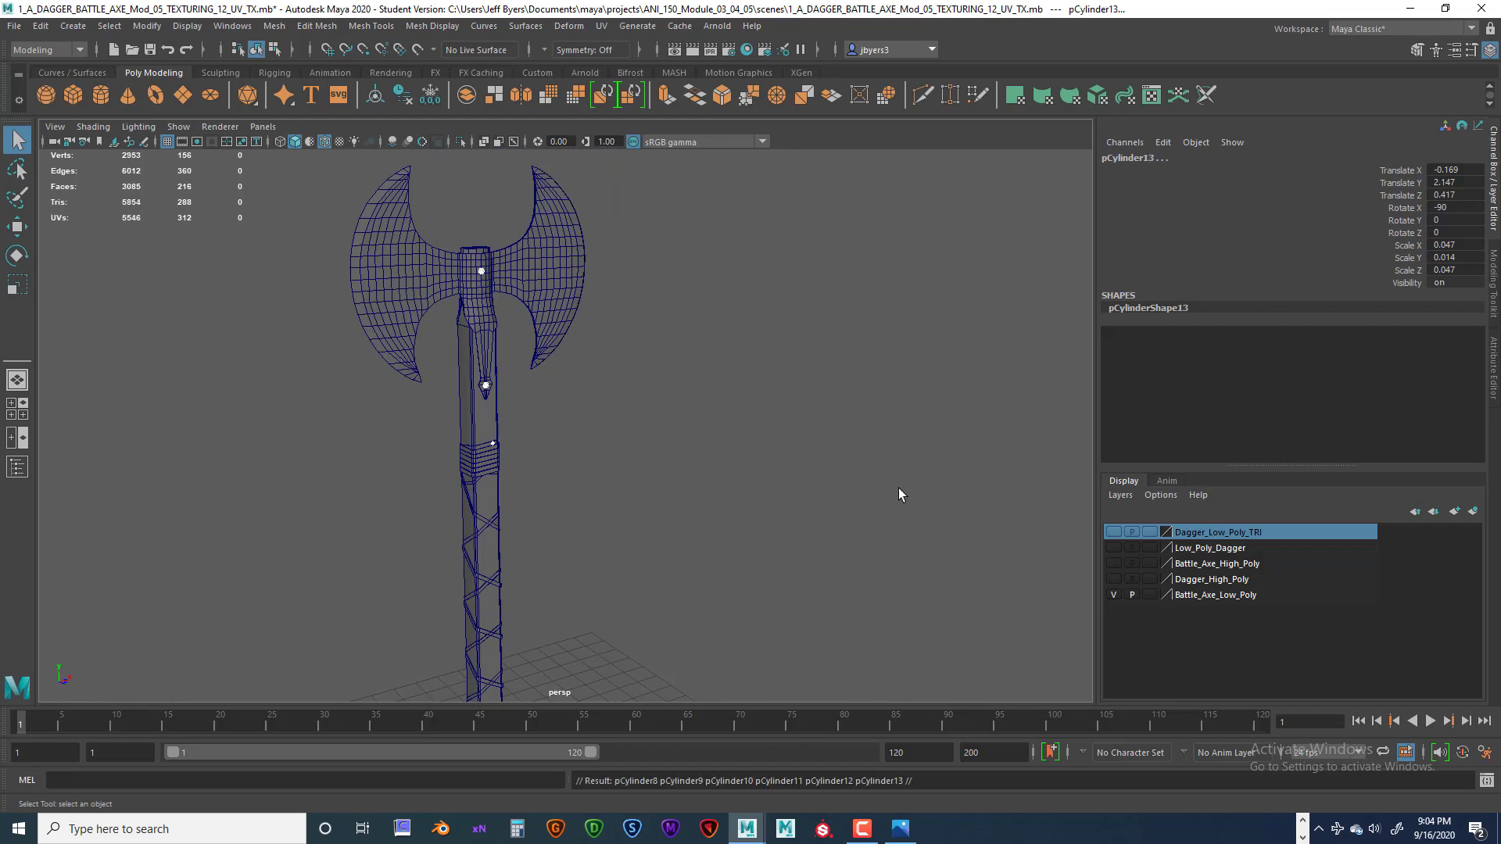
- Create a display layer from the duplicated rivets, name it Hi_Poly_Rivots and hide it
left_click(1473, 511)
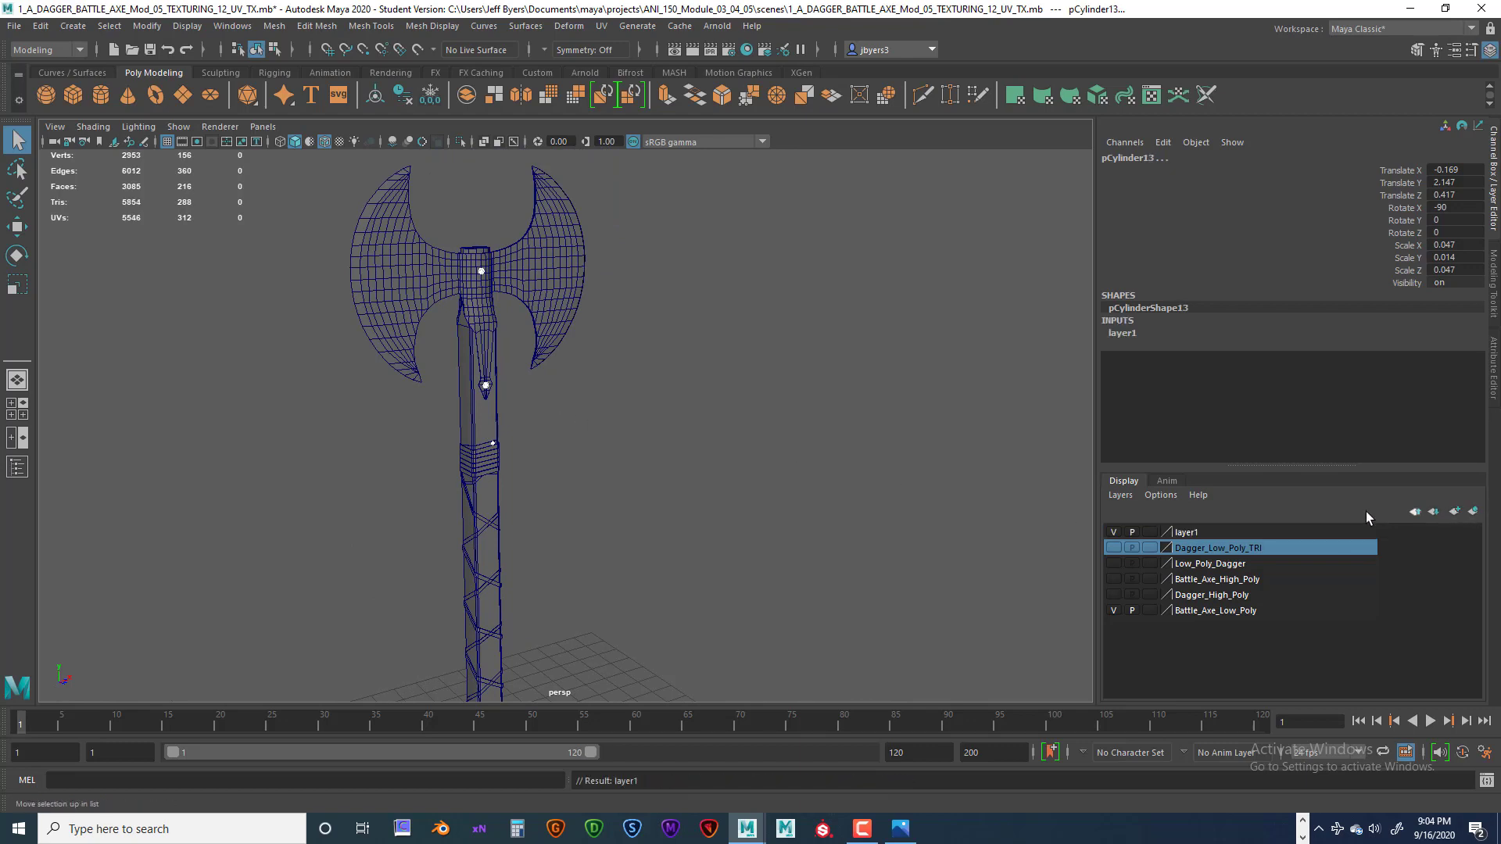
double_click(1187, 534)
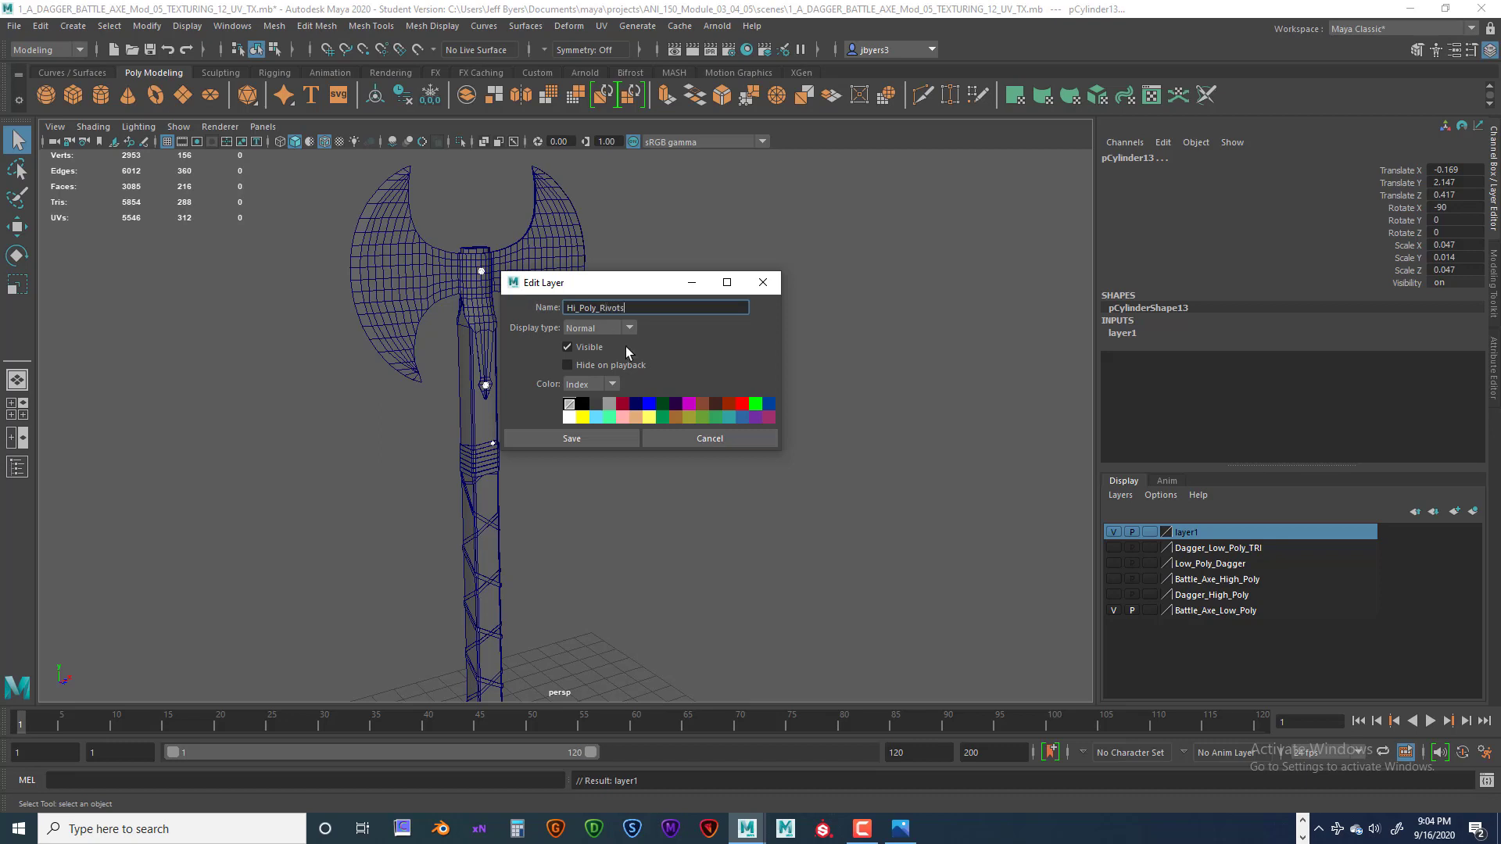
left_click(602, 436)
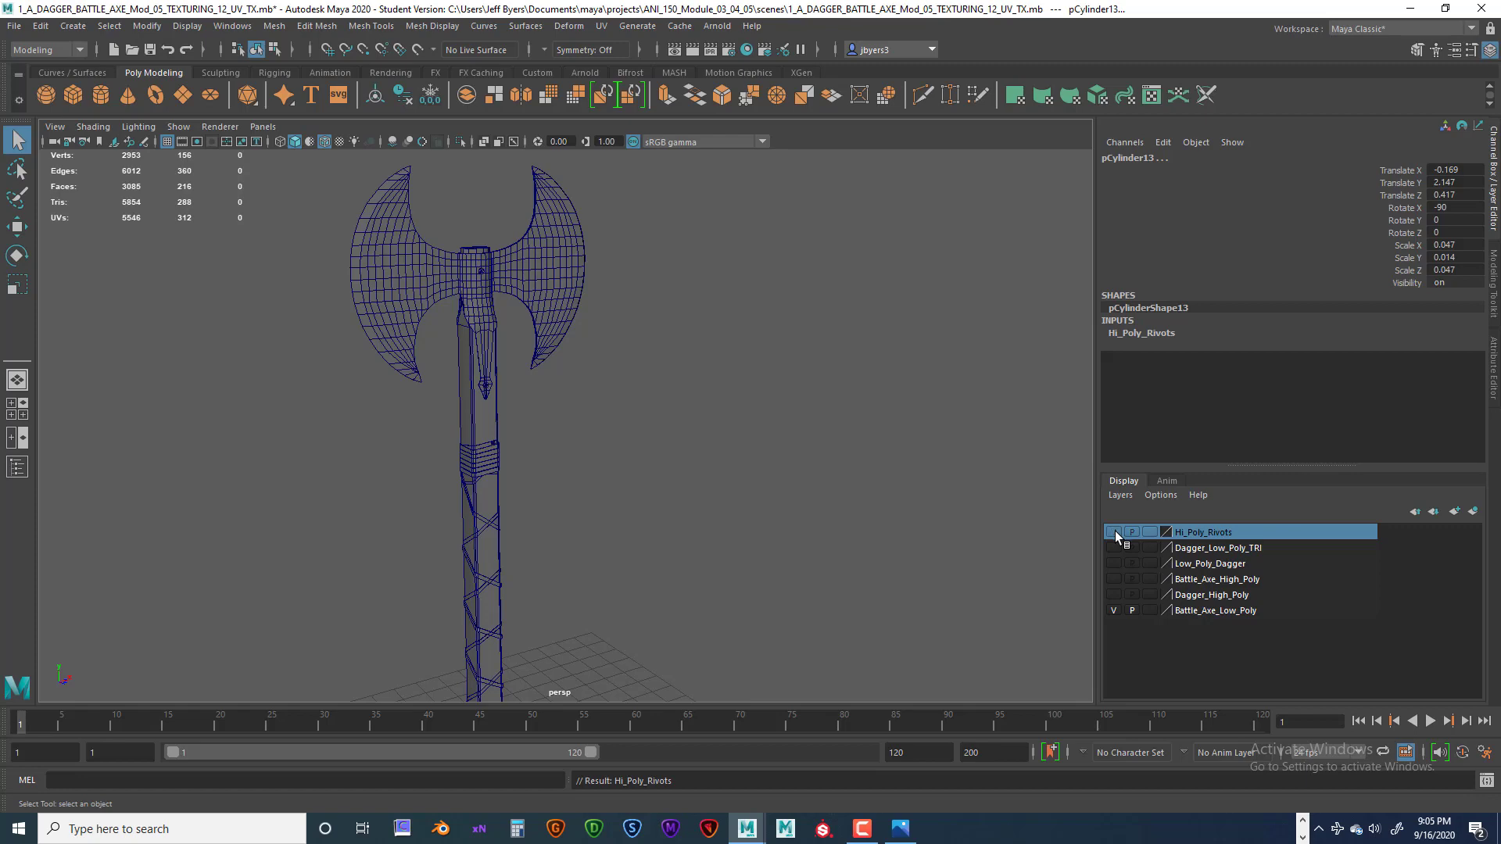
- Select the original front rivets on the axe's socket, strap tip and upper handle wrap
scroll(581, 391, "up", 8)
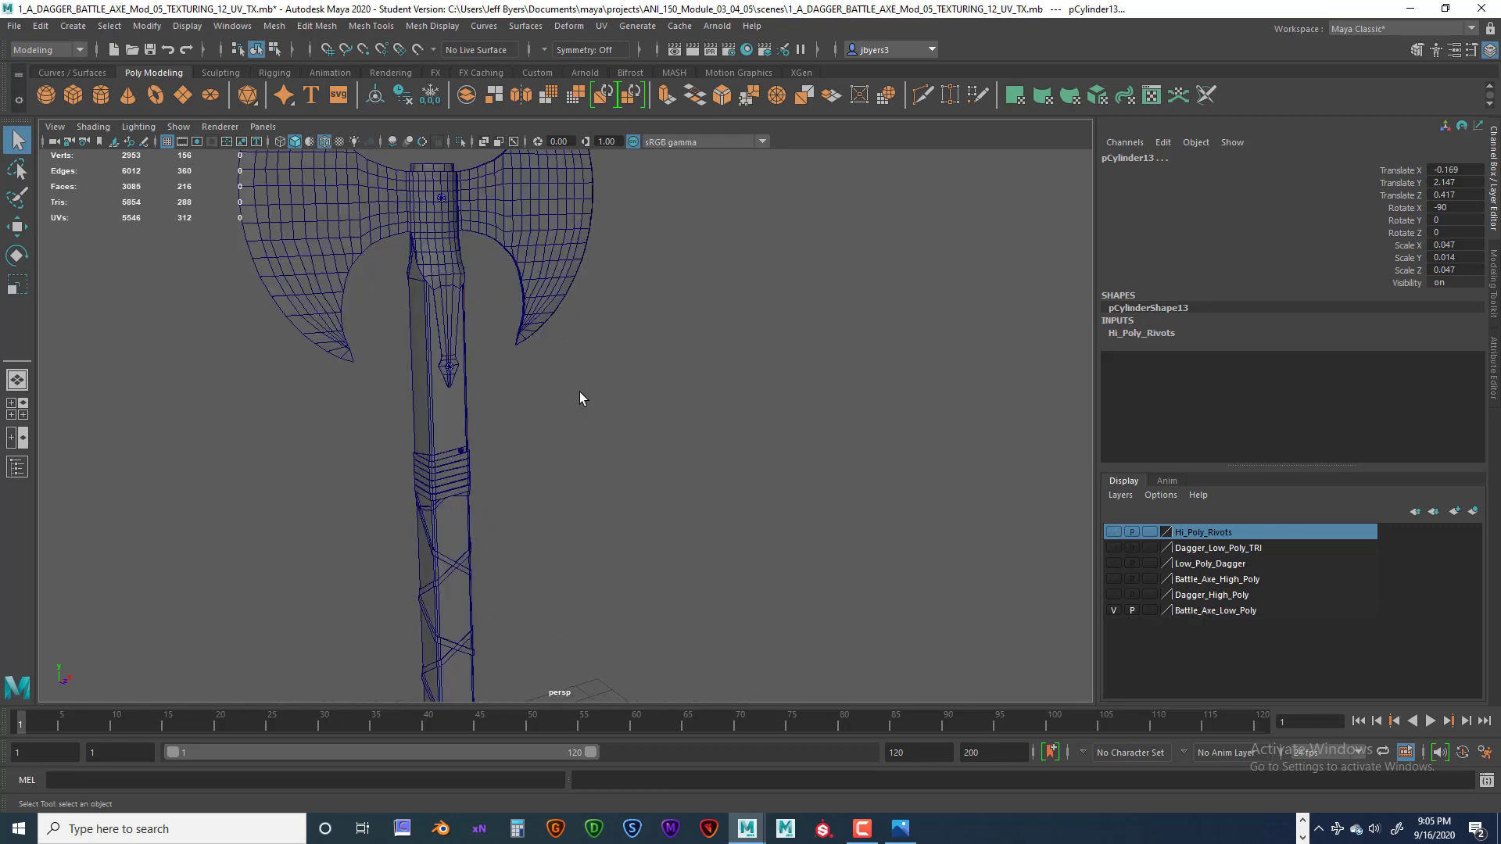
middle_click_drag(529, 258, 513, 430, "alt")
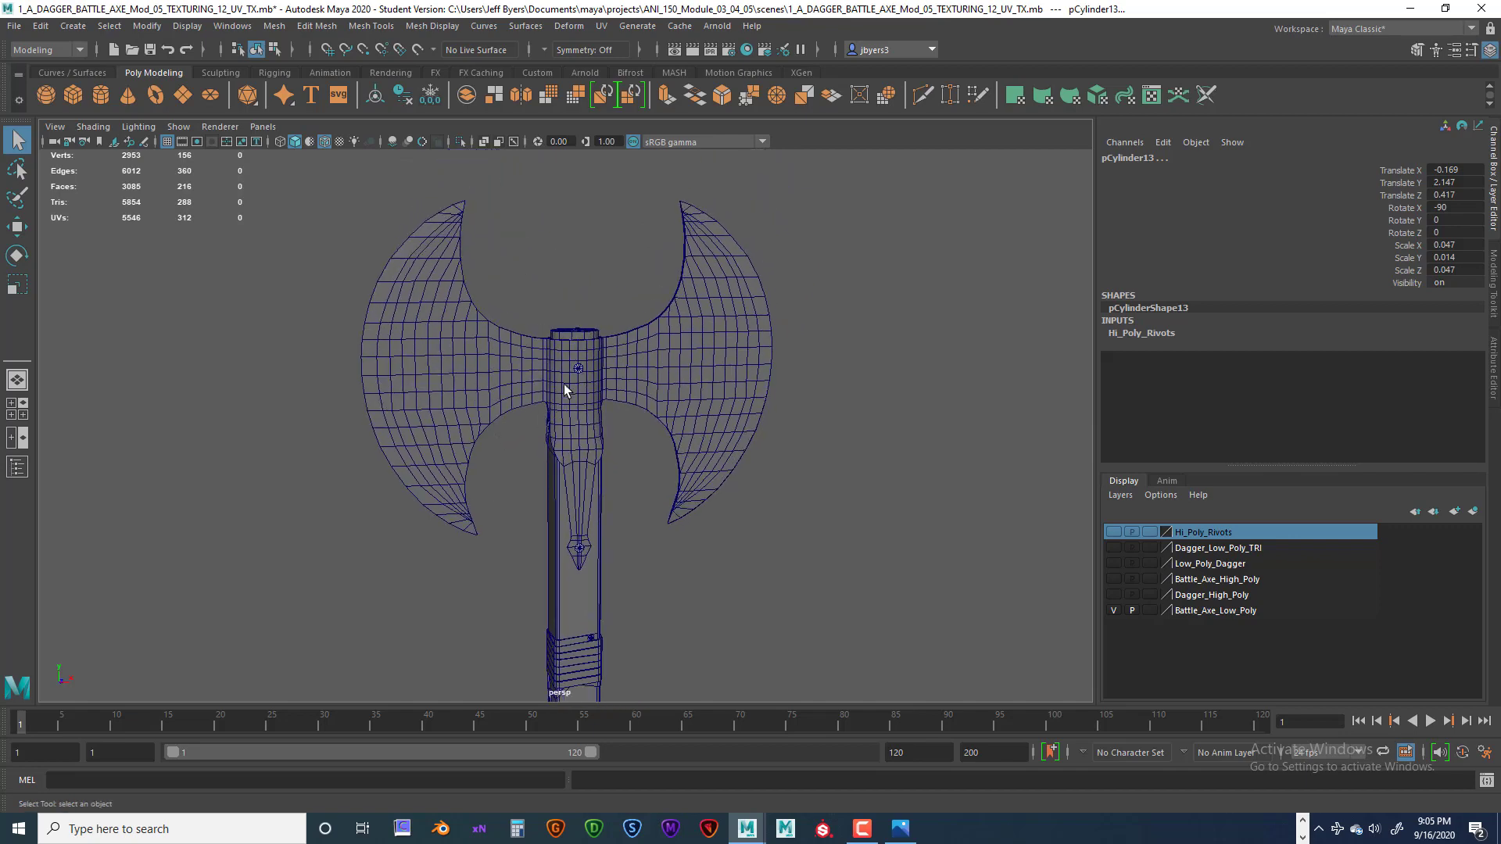
left_click(575, 366)
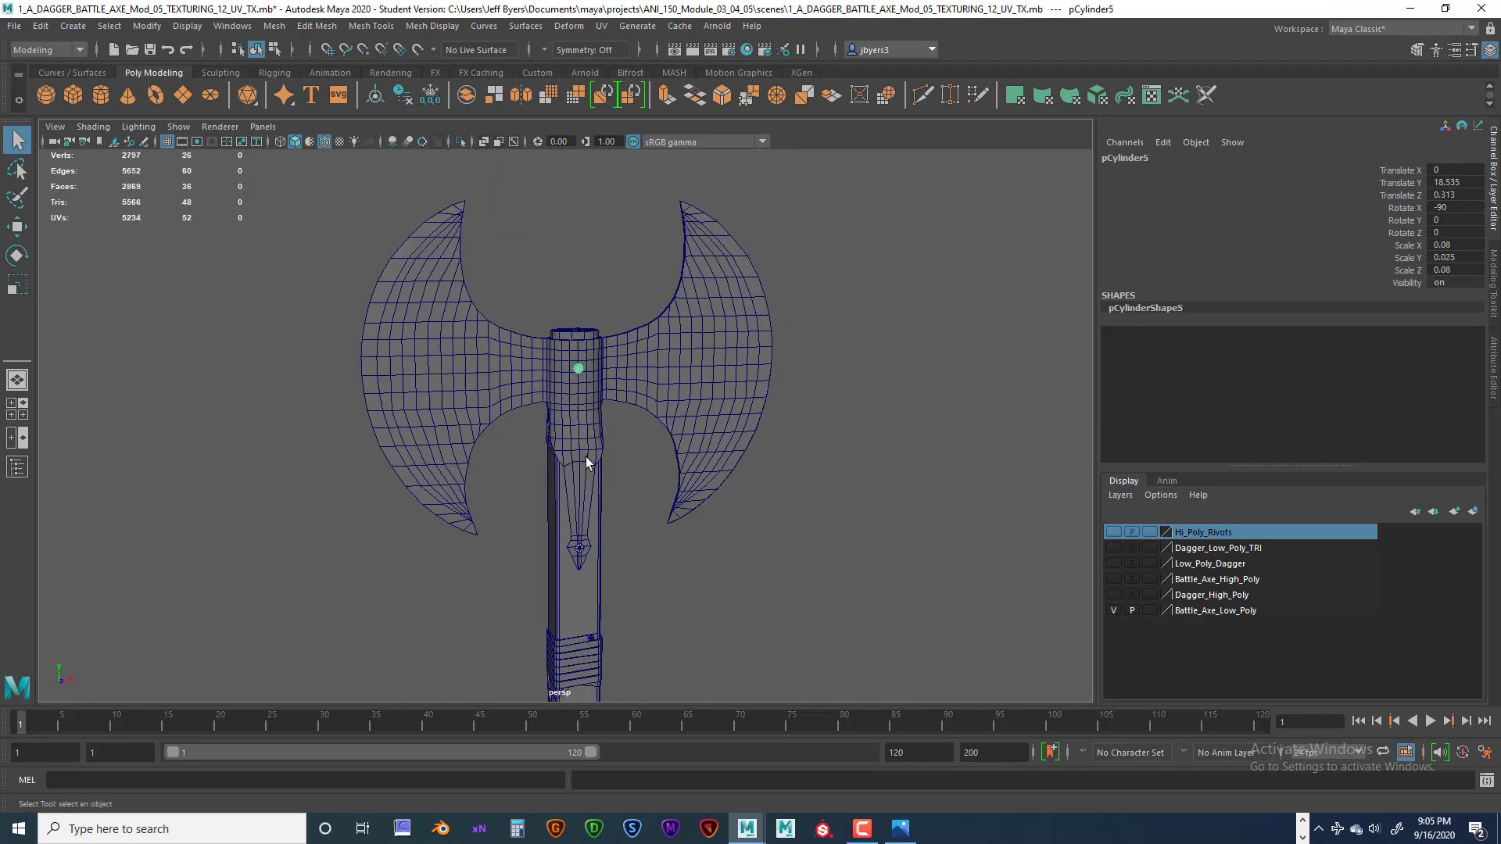
left_click(579, 545)
left_click_drag(673, 542, 627, 313, "alt")
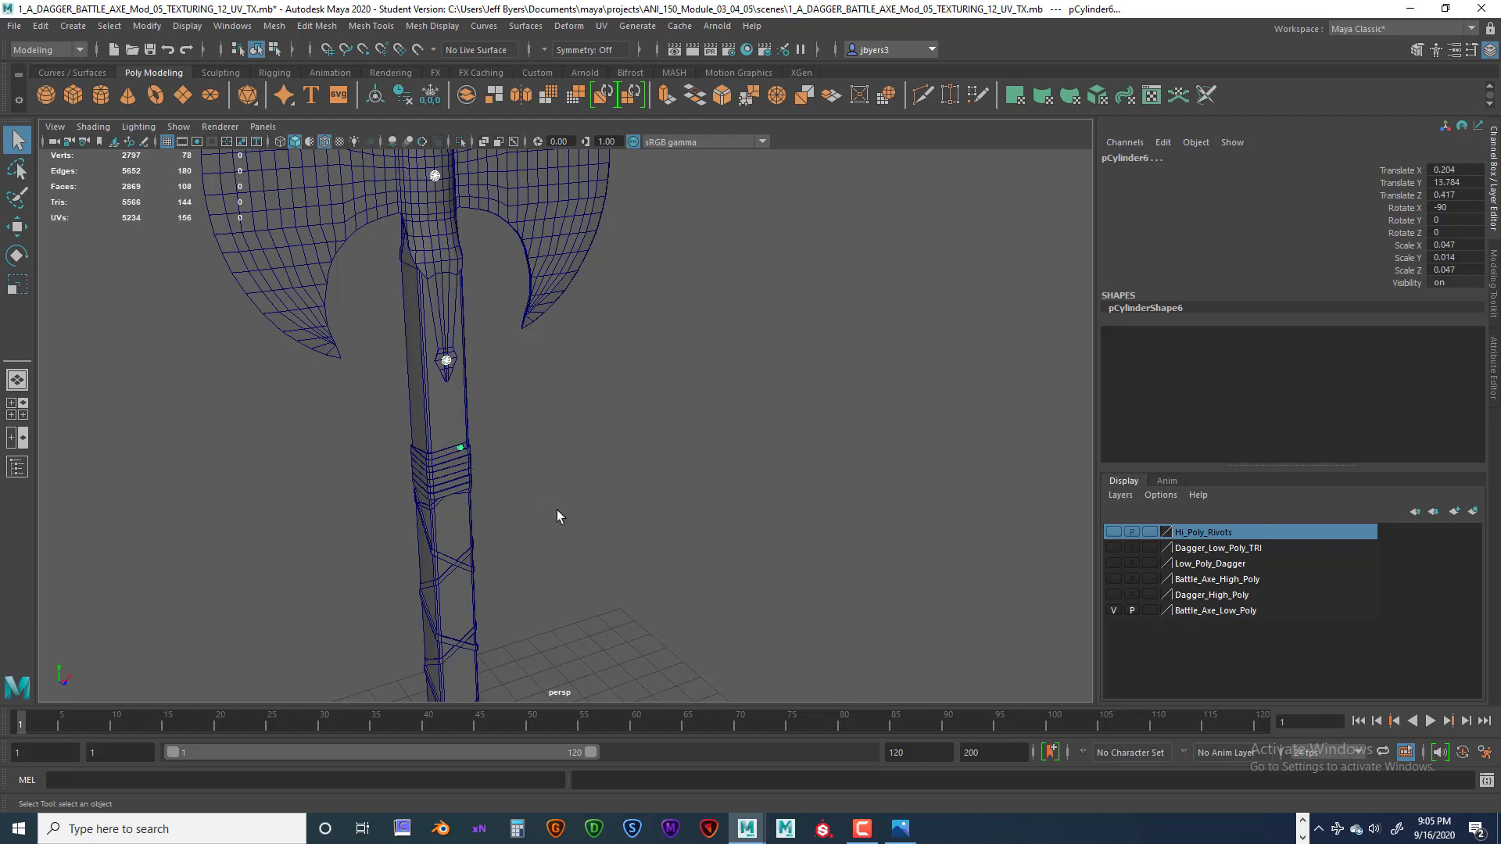
middle_click_drag(556, 509, 584, 186, "alt")
middle_click_drag(504, 580, 510, 499, "alt")
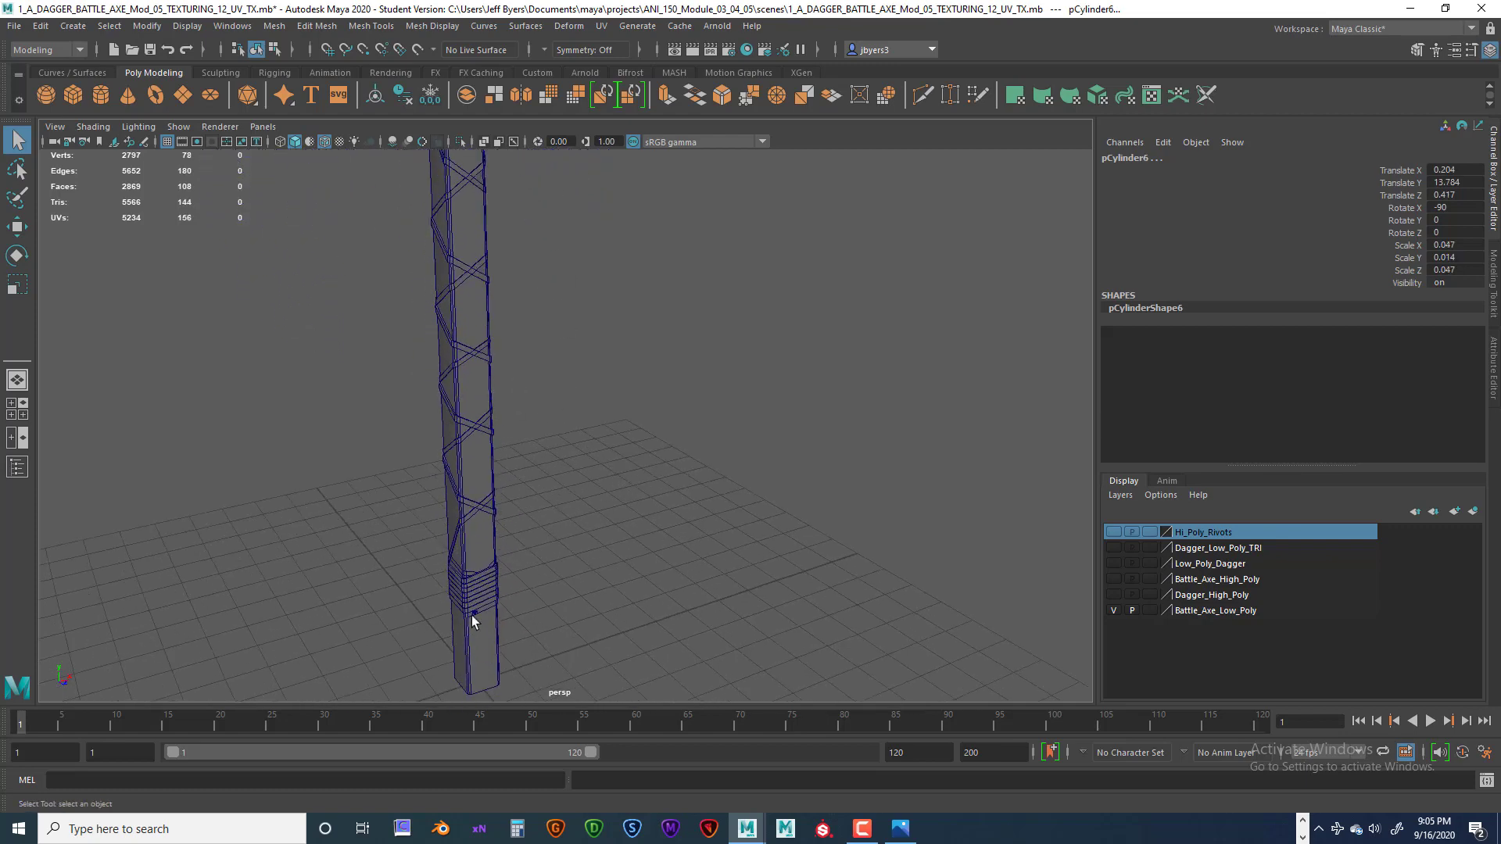
left_click(477, 614)
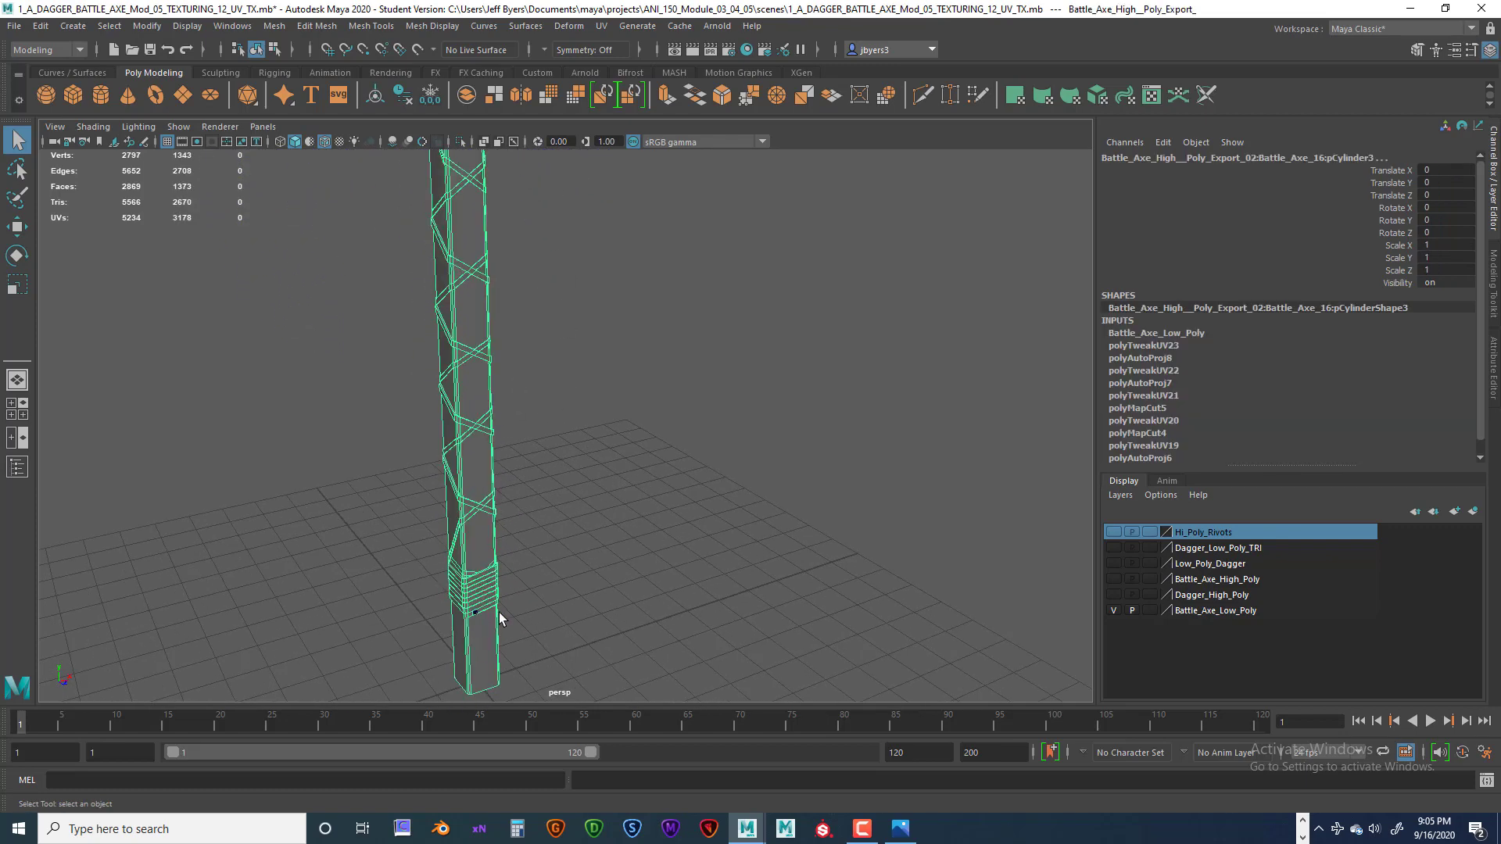
key("ctrl+z")
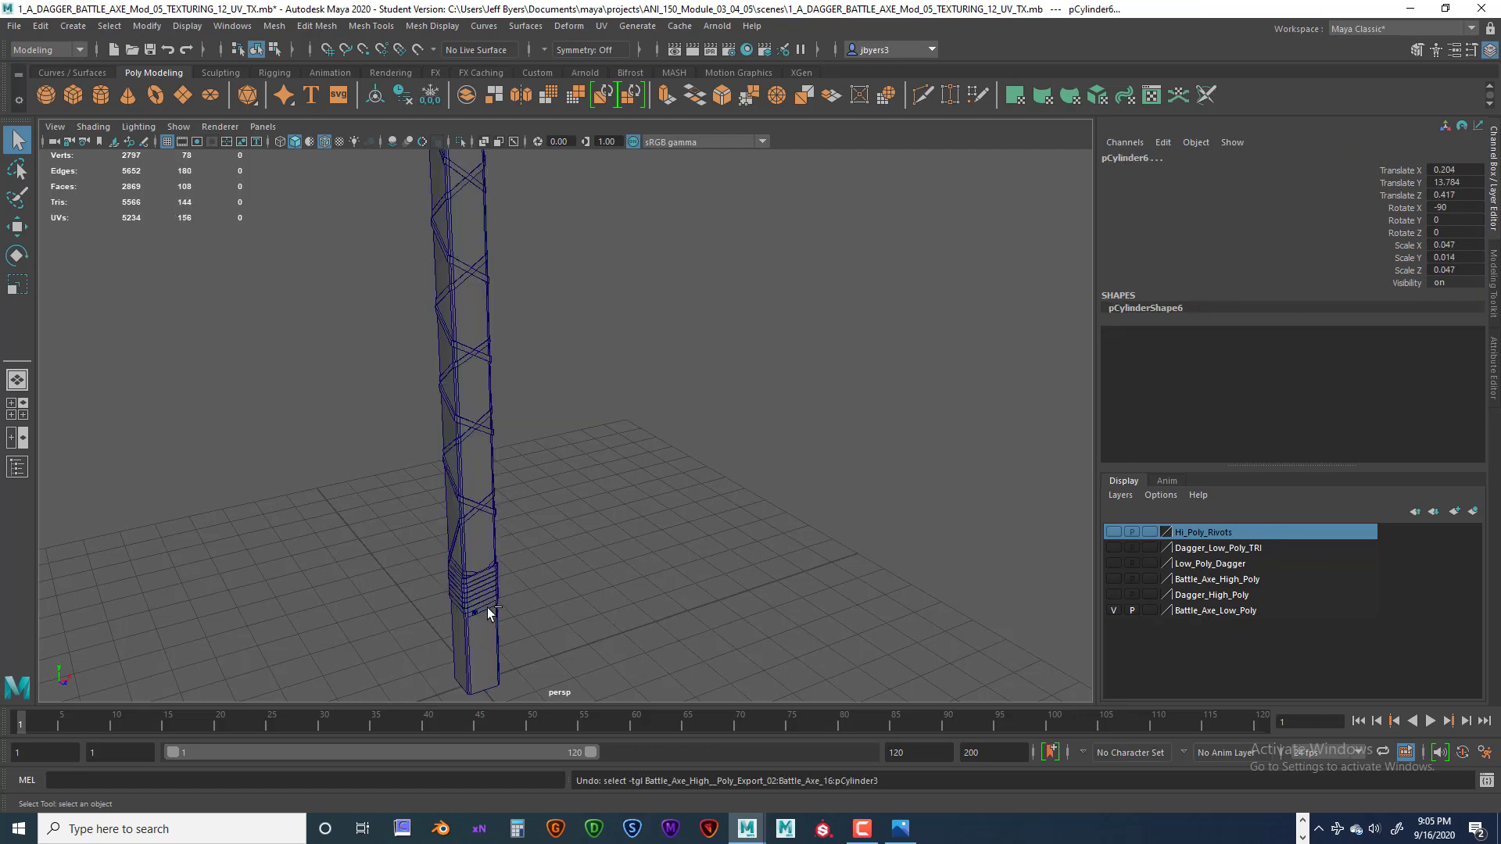
left_click(474, 612)
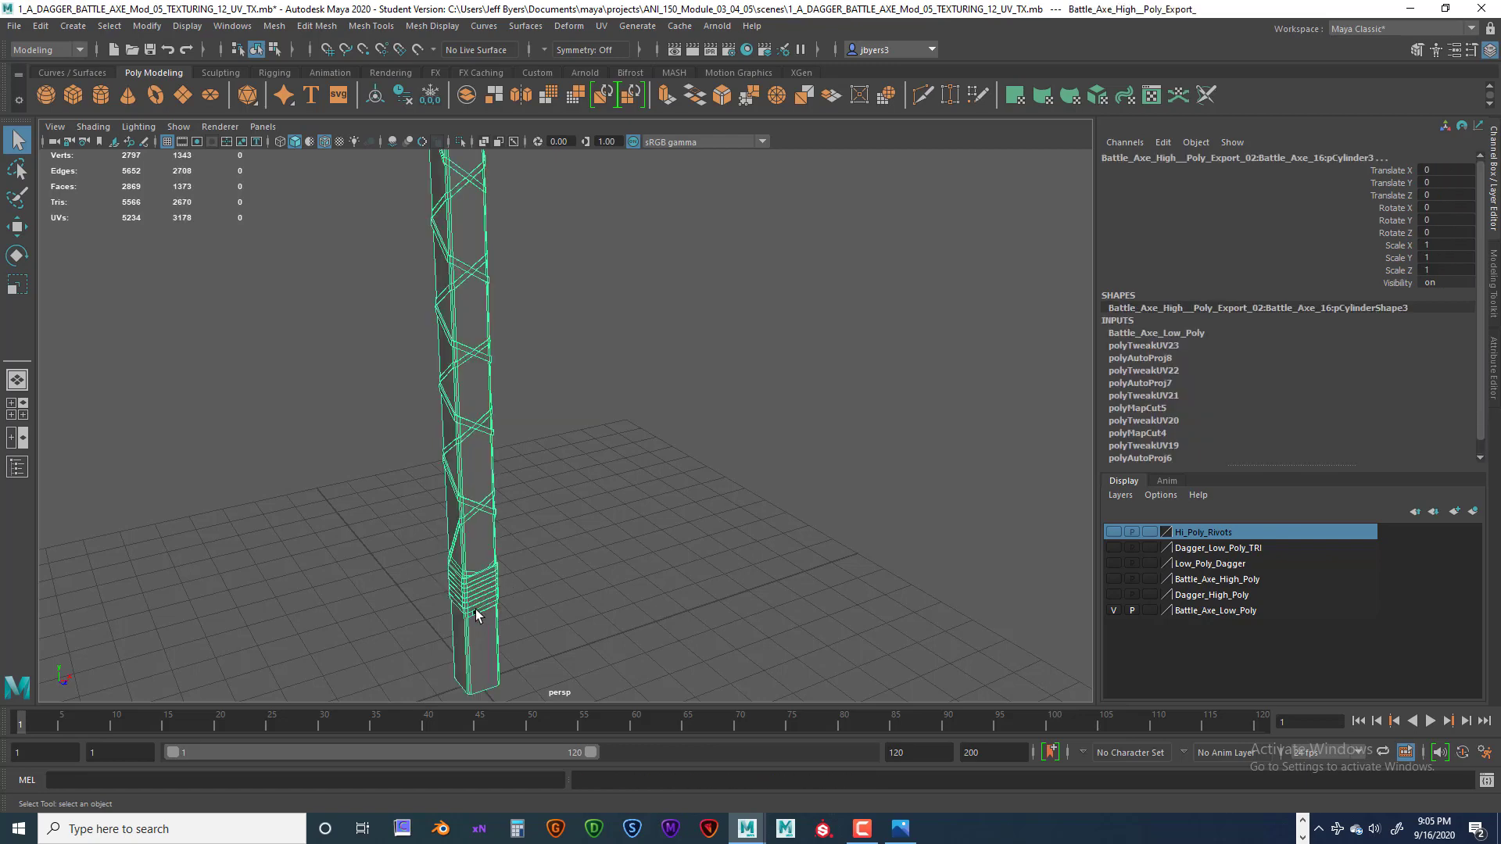
key("ctrl+z")
left_click(476, 612)
key("ctrl+z")
- Add the original rivet on the bottom handle wrap to the selection
scroll(491, 610, "up", 3)
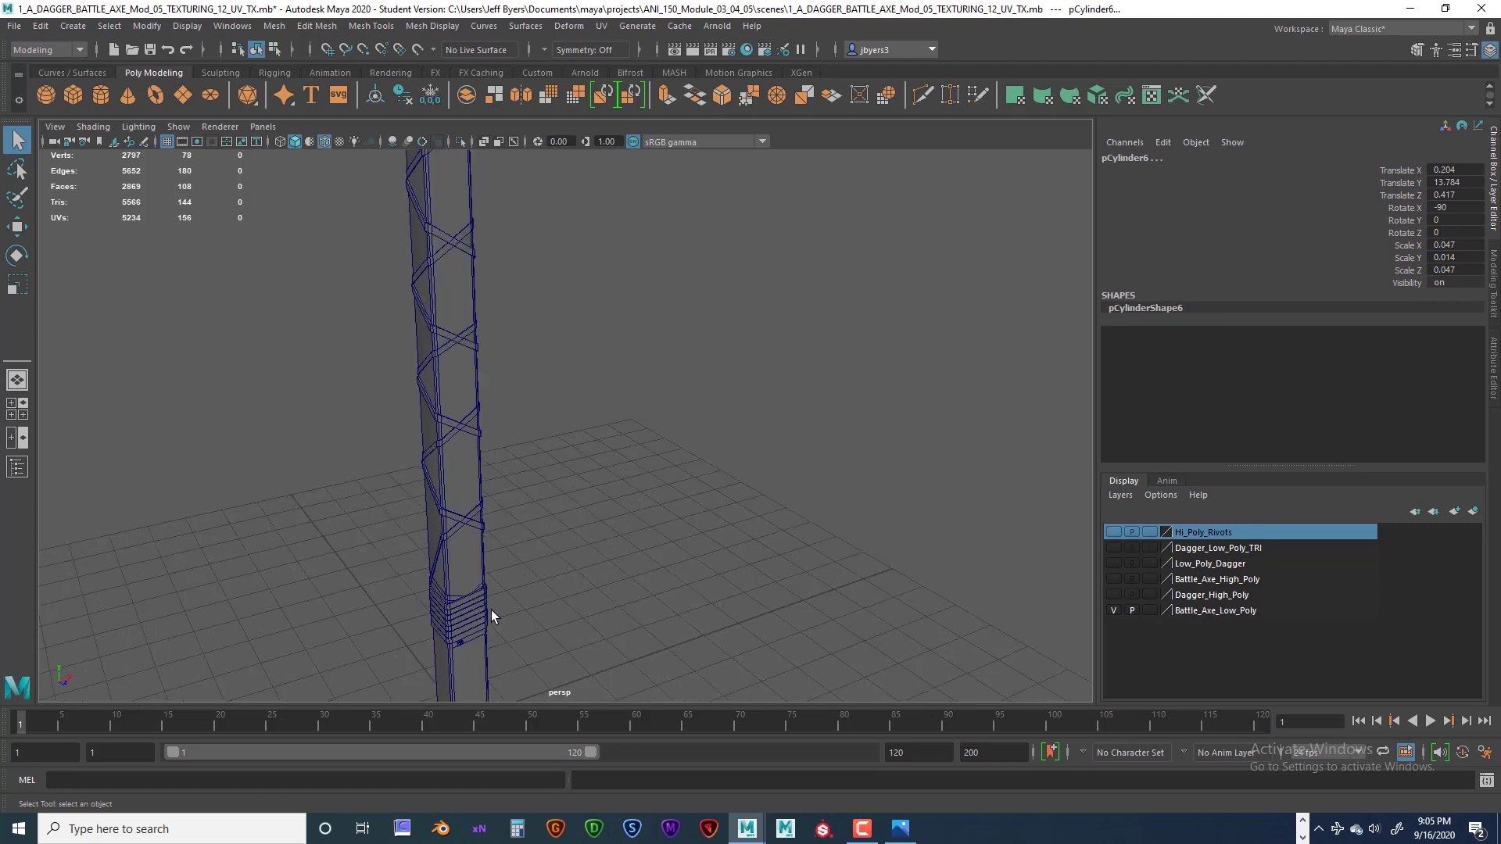
middle_click_drag(491, 610, 546, 438, "alt")
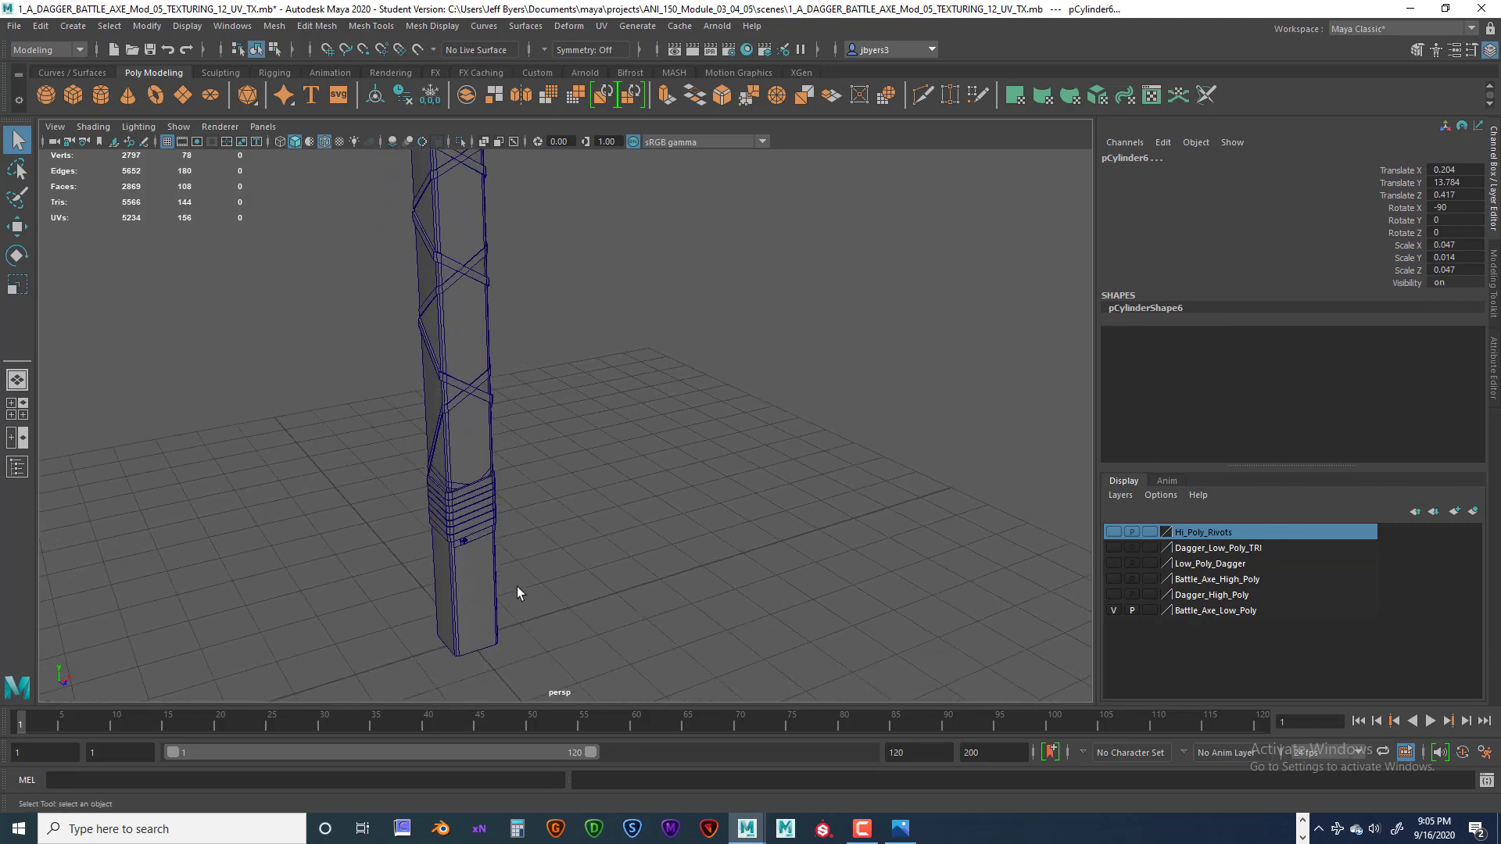
scroll(514, 565, "up", 3)
scroll(515, 565, "up", 3)
left_click(348, 678, "shift")
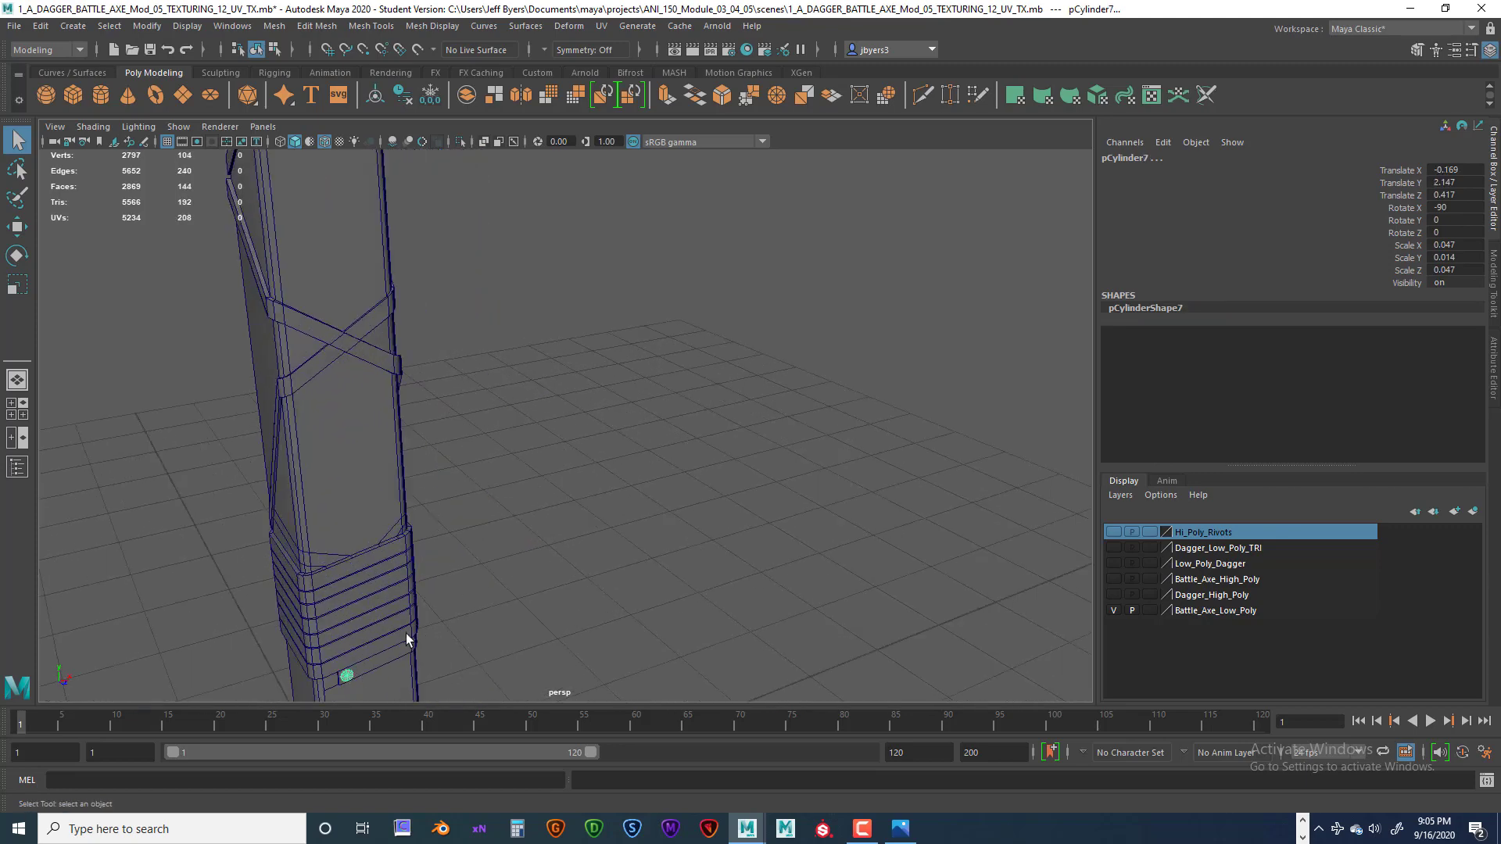
- Add the original rear rivets on the axe's socket and strap tip to the selection
scroll(412, 594, "down", 3)
left_click_drag(360, 501, 373, 425, "alt")
scroll(455, 497, "down", 2)
scroll(455, 497, "down", 4)
scroll(391, 422, "up", 2)
middle_click_drag(422, 399, 566, 553, "alt")
scroll(340, 539, "up", 5)
scroll(312, 518, "down", 4)
left_click(509, 349, "shift")
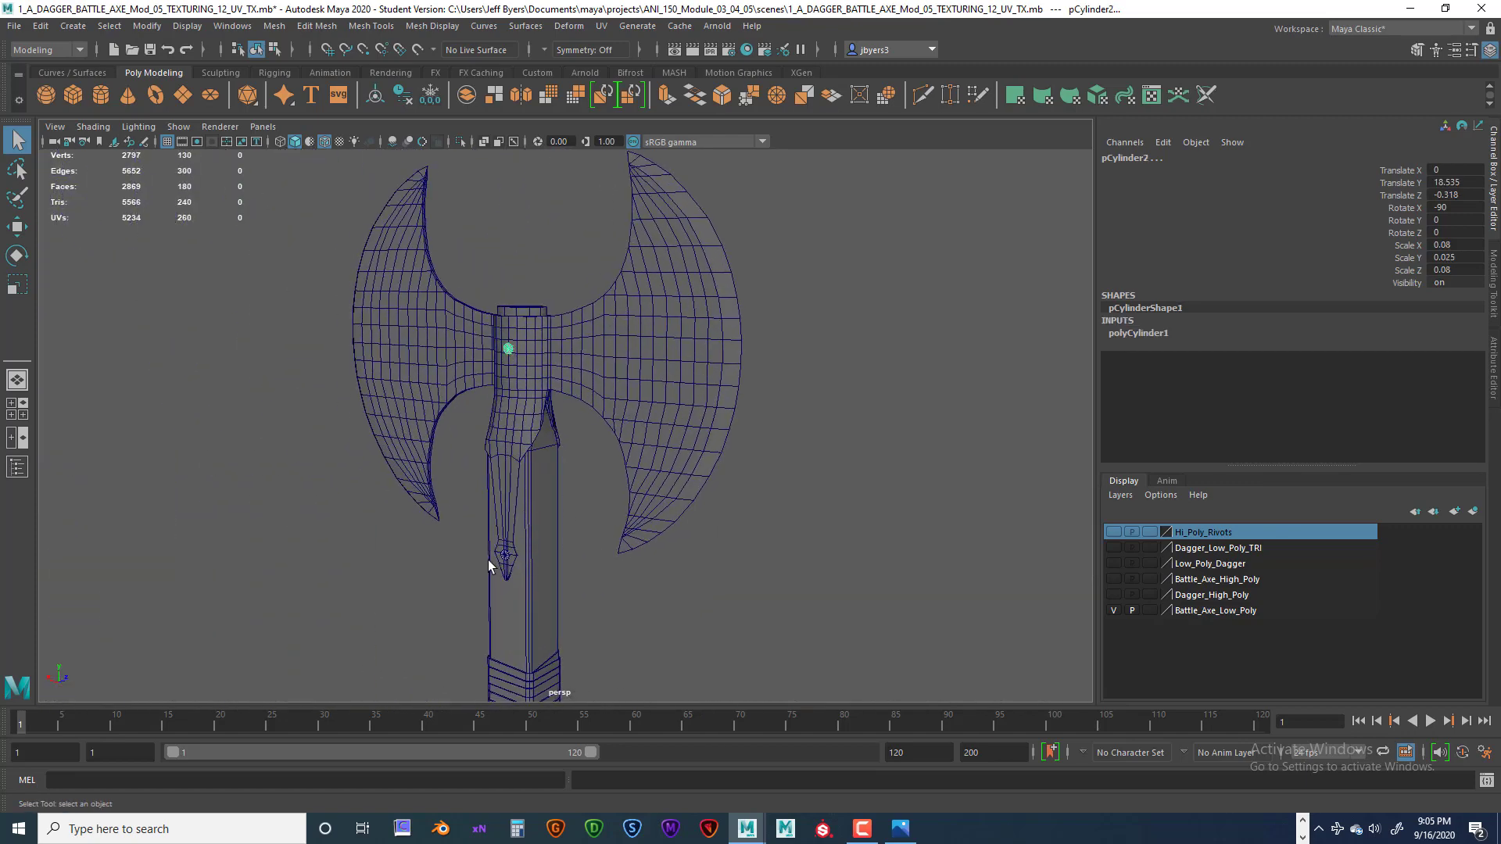
left_click(504, 556, "shift")
- Open the UV Editor for the six selected rivets and move its window below the axe head
scroll(609, 576, "down", 3)
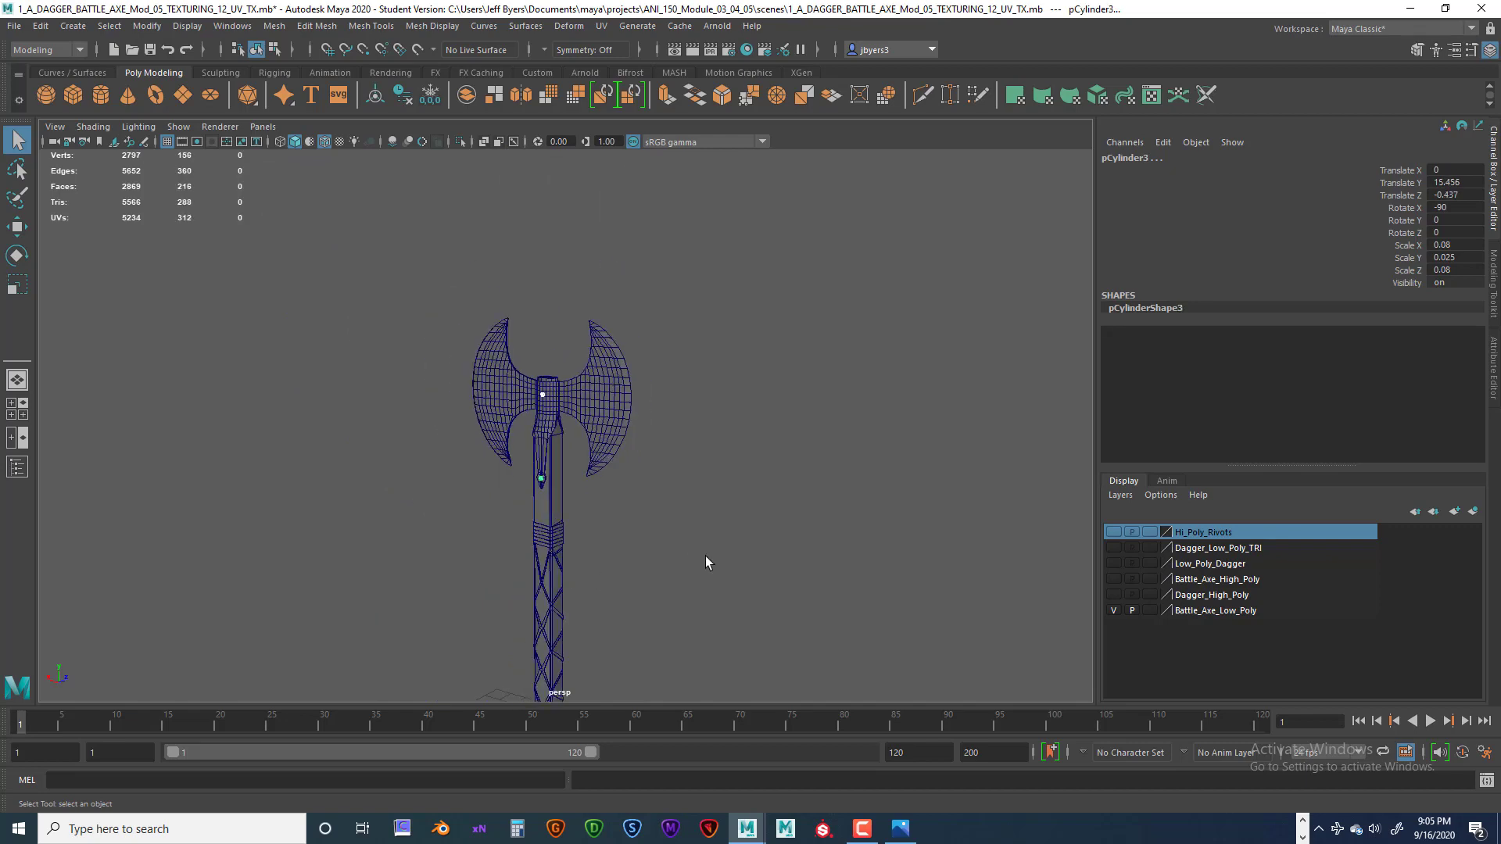
left_click_drag(706, 556, 585, 507, "alt")
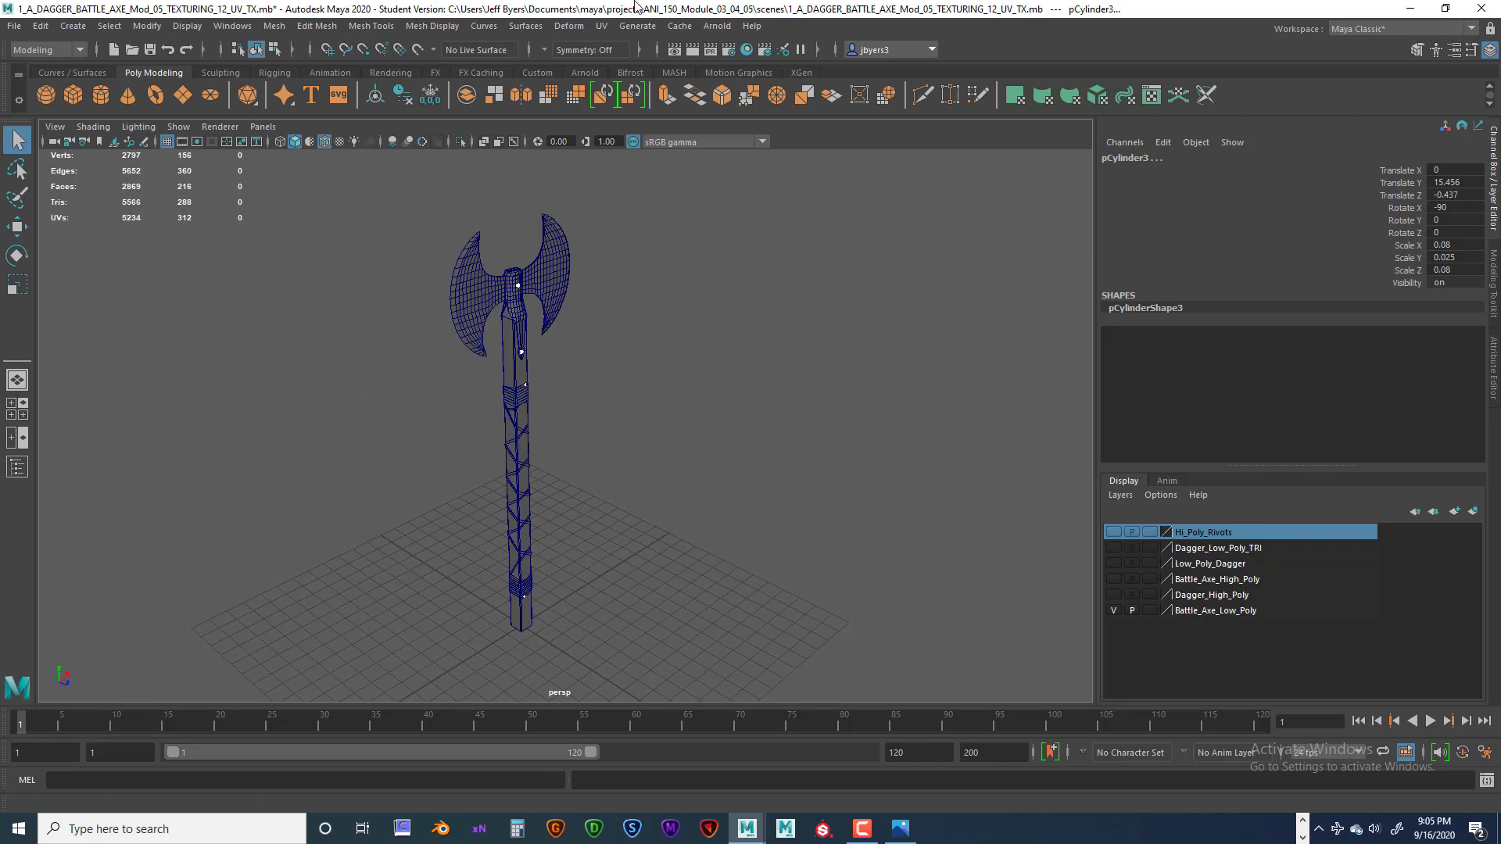
left_click(602, 27)
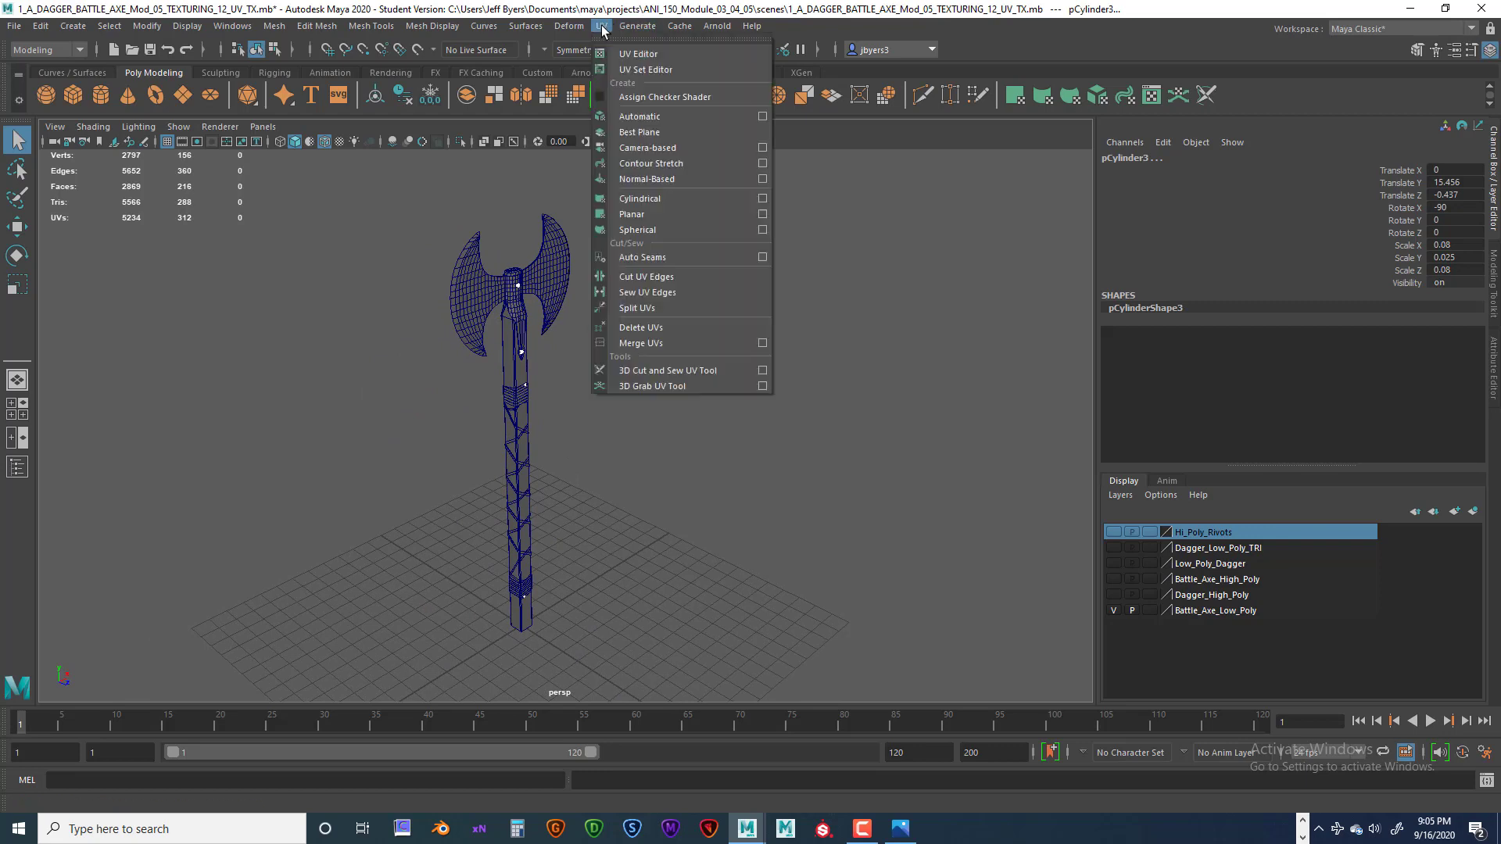
left_click(642, 55)
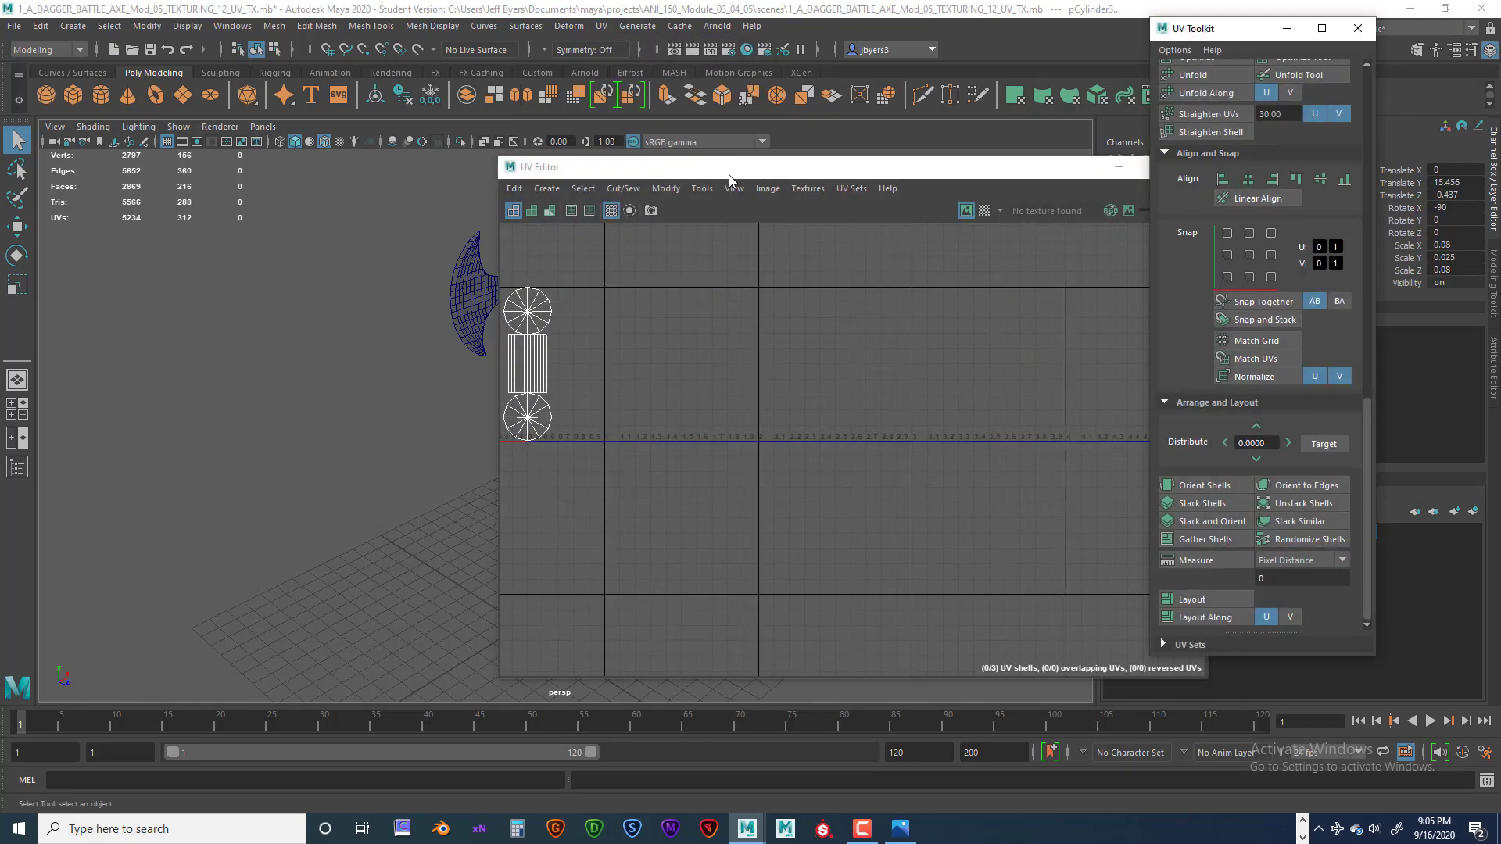
left_click_drag(730, 180, 654, 161)
scroll(448, 352, "down", 4)
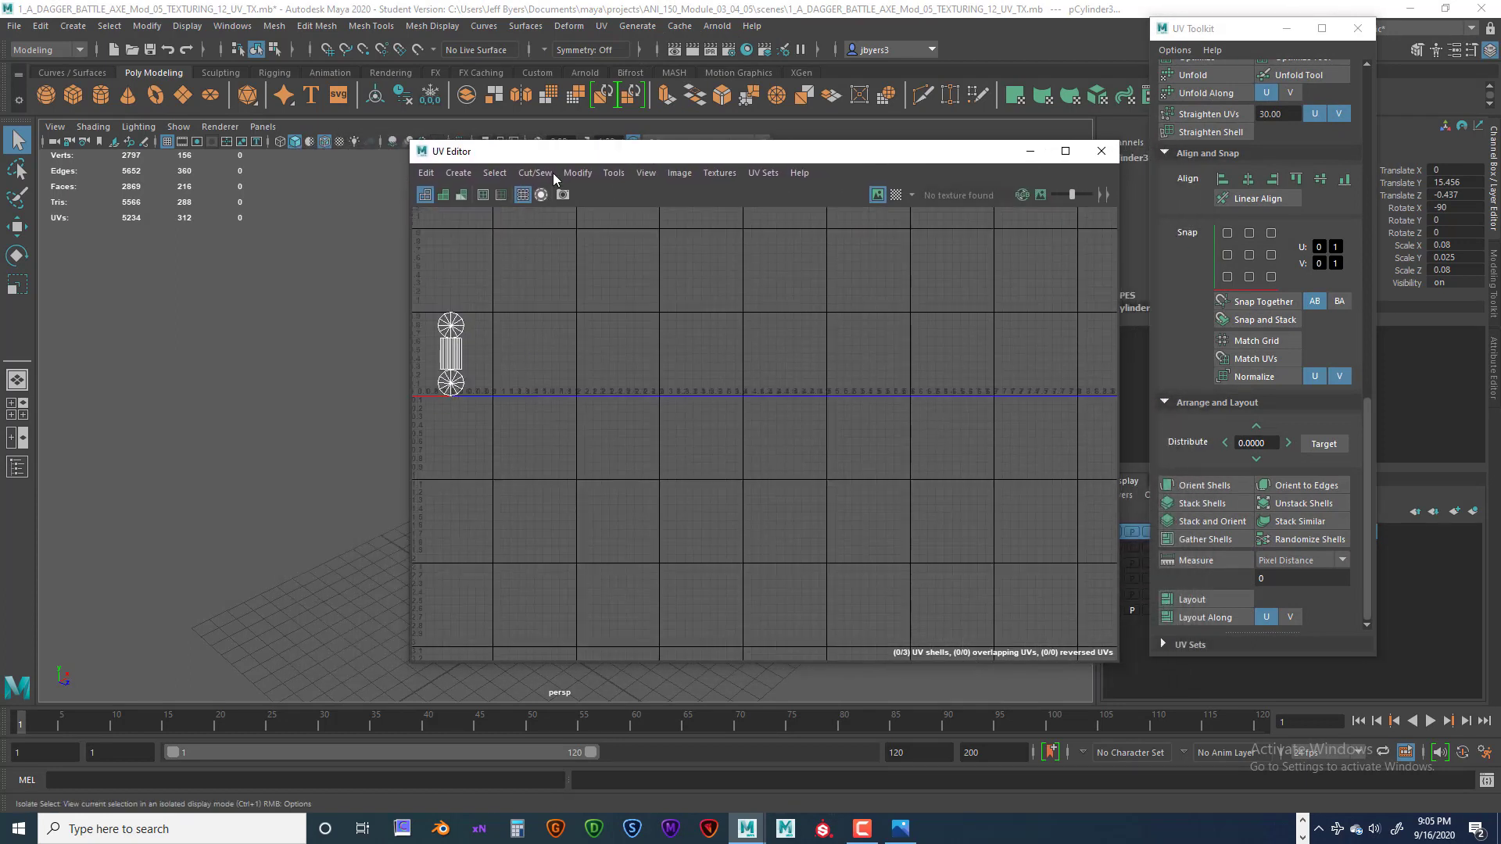
left_click_drag(558, 152, 565, 274)
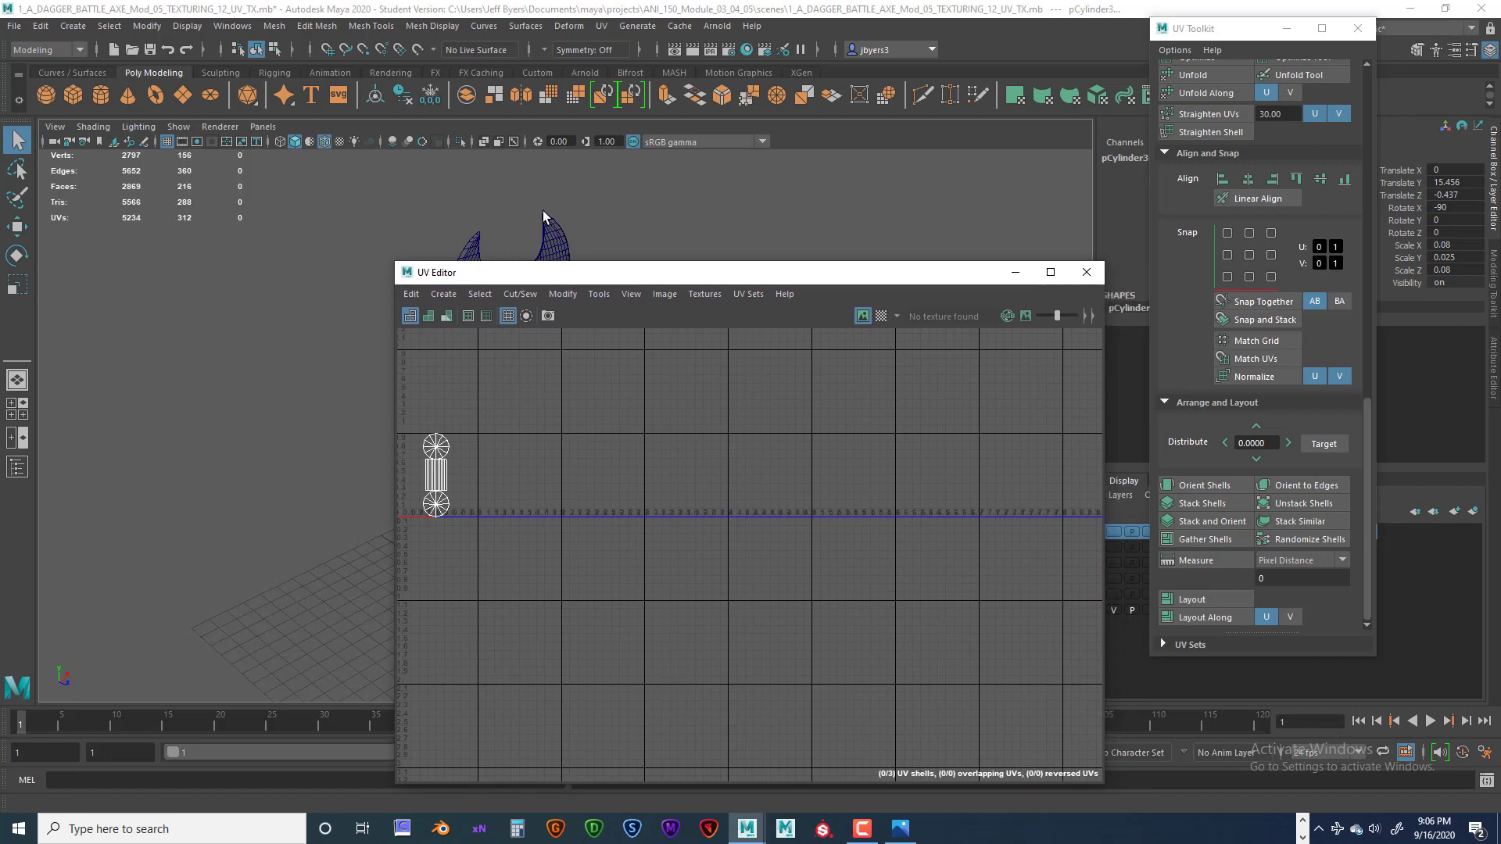
- Apply an Automatic UV projection to the six rivets and move the UV Editor clear of the axe
left_click(602, 27)
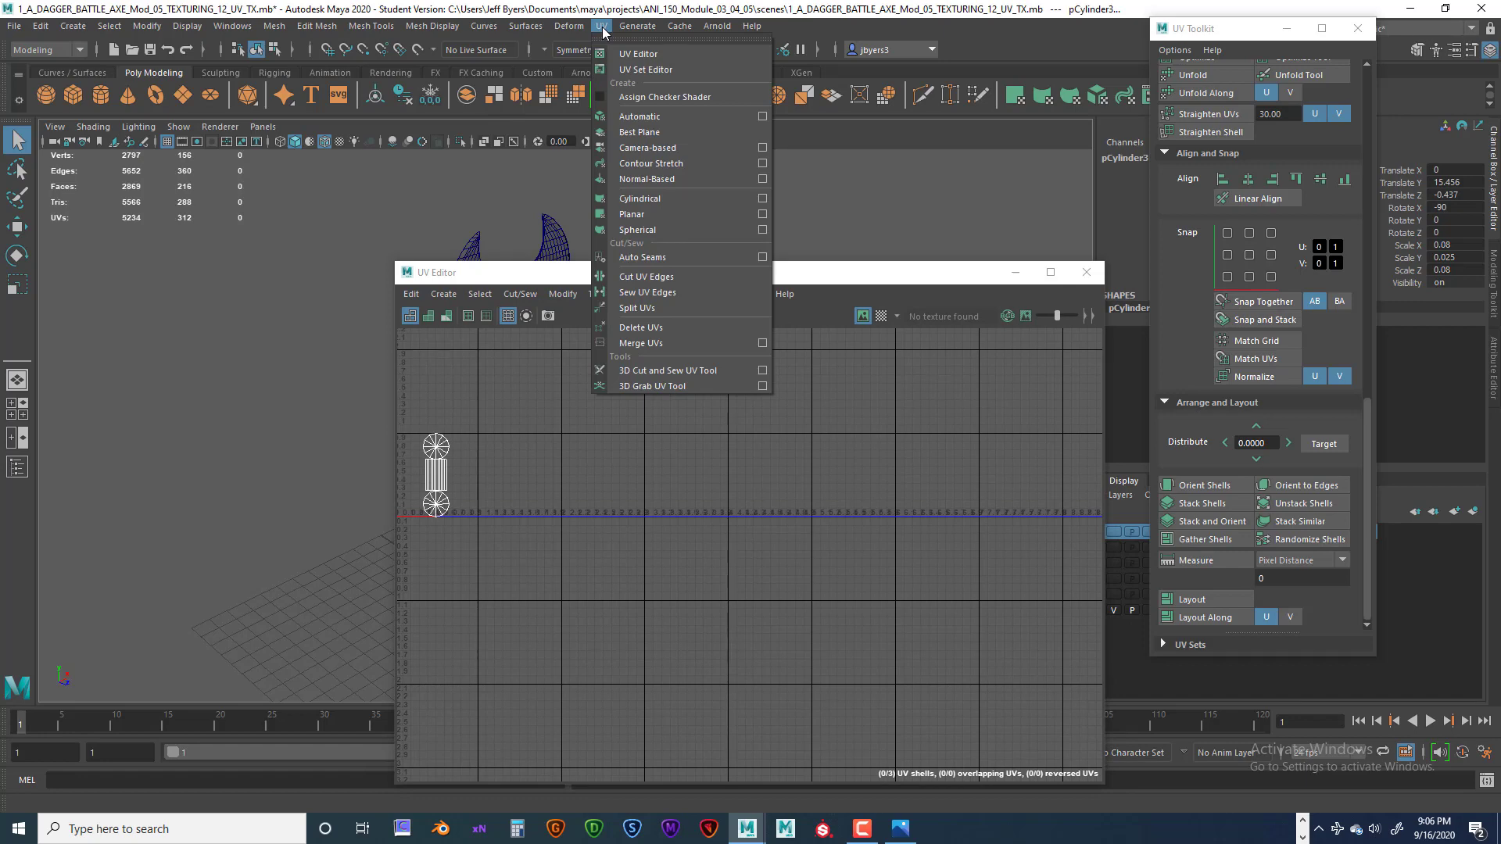
left_click(636, 117)
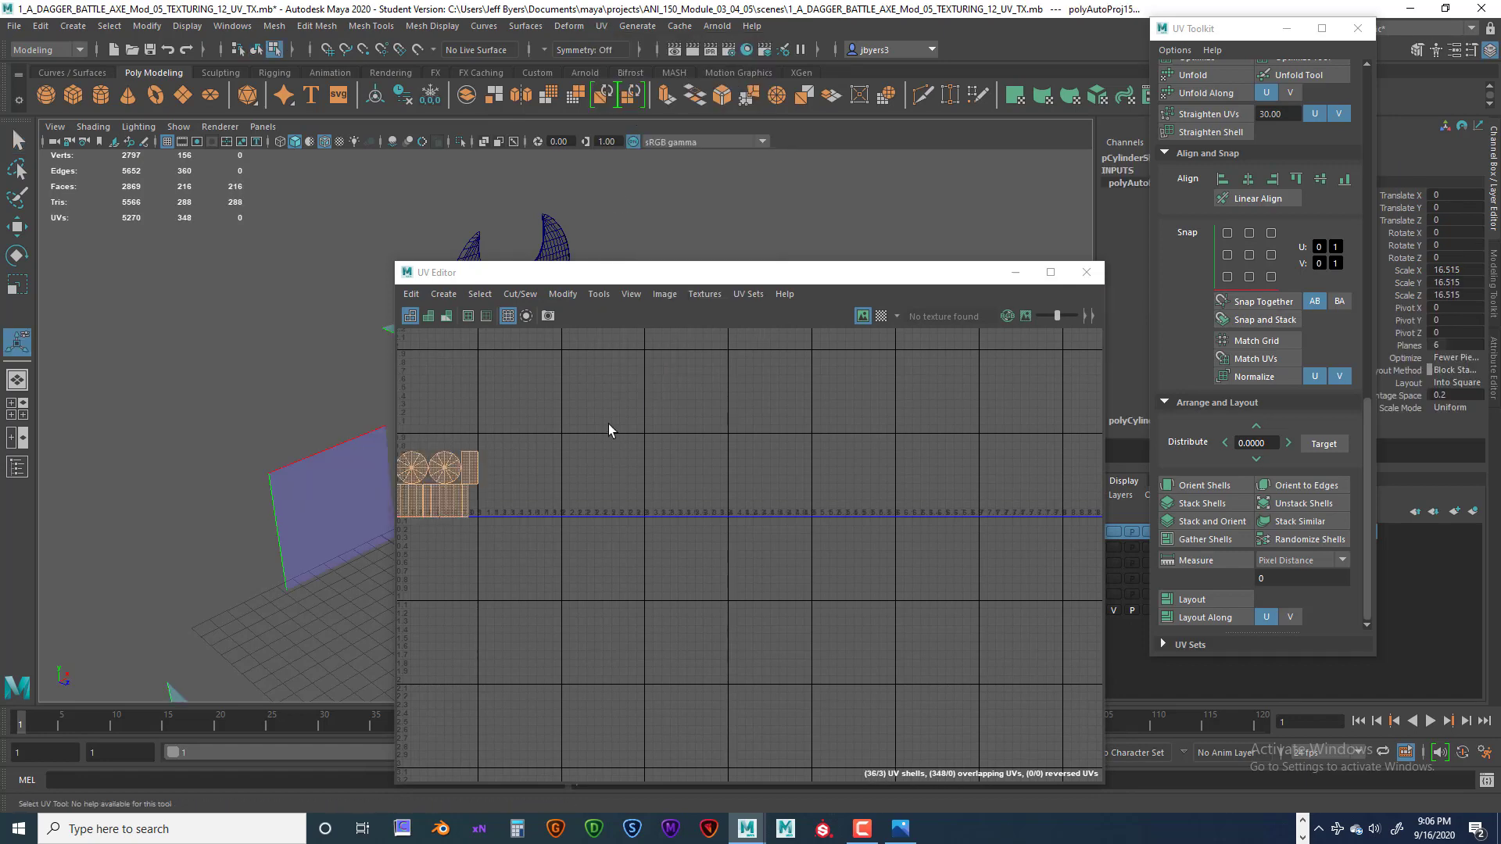
left_click_drag(584, 274, 898, 218)
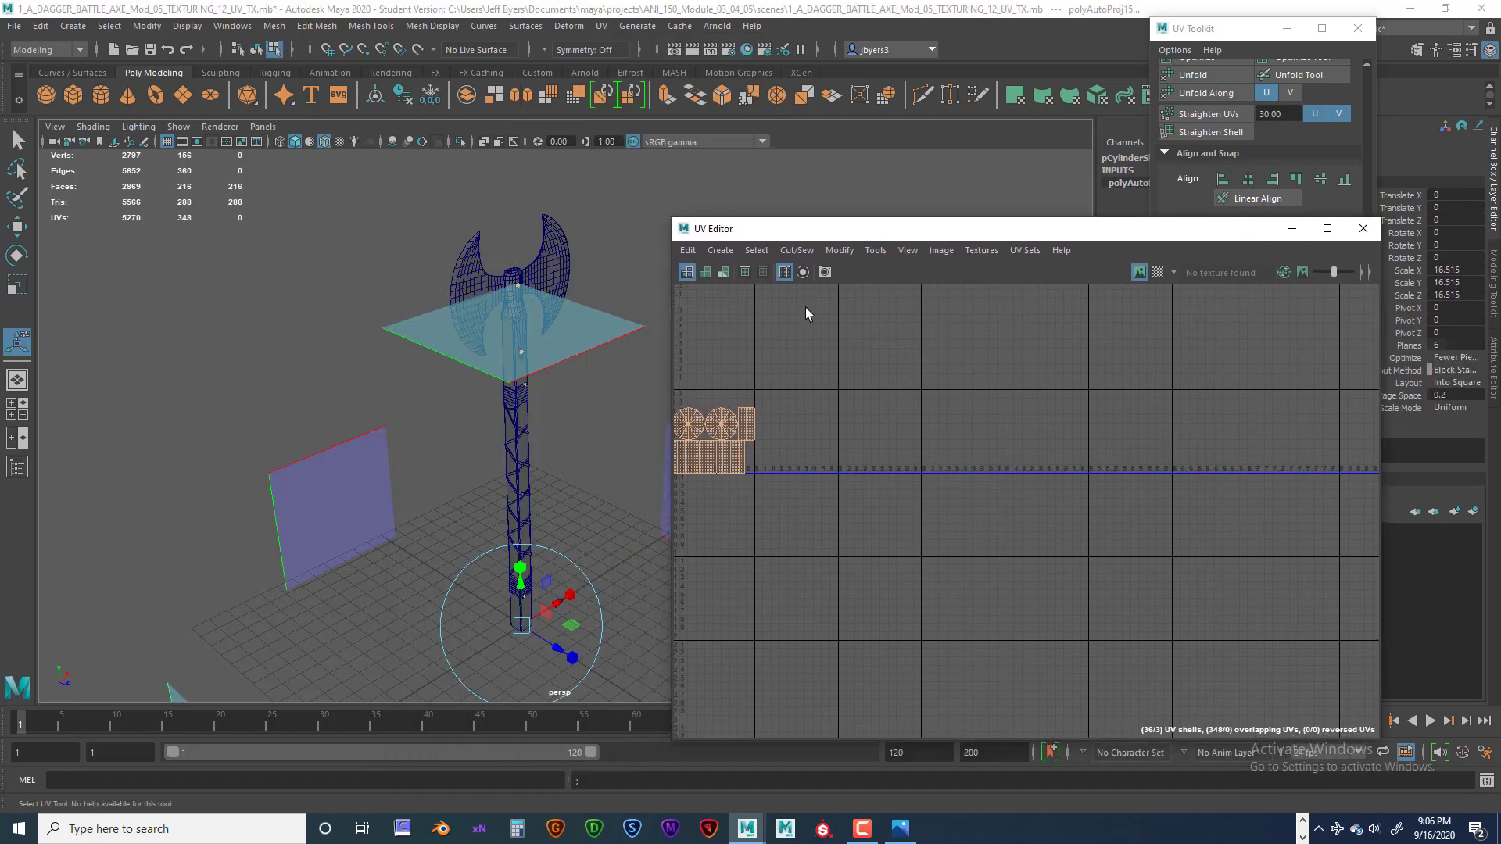
- Switch to UV shell selection and move one circular cap shell off the right-hand cap stack, outside the 0–1 UV tile
scroll(800, 311, "up", 3)
left_click_drag(795, 235, 961, 214)
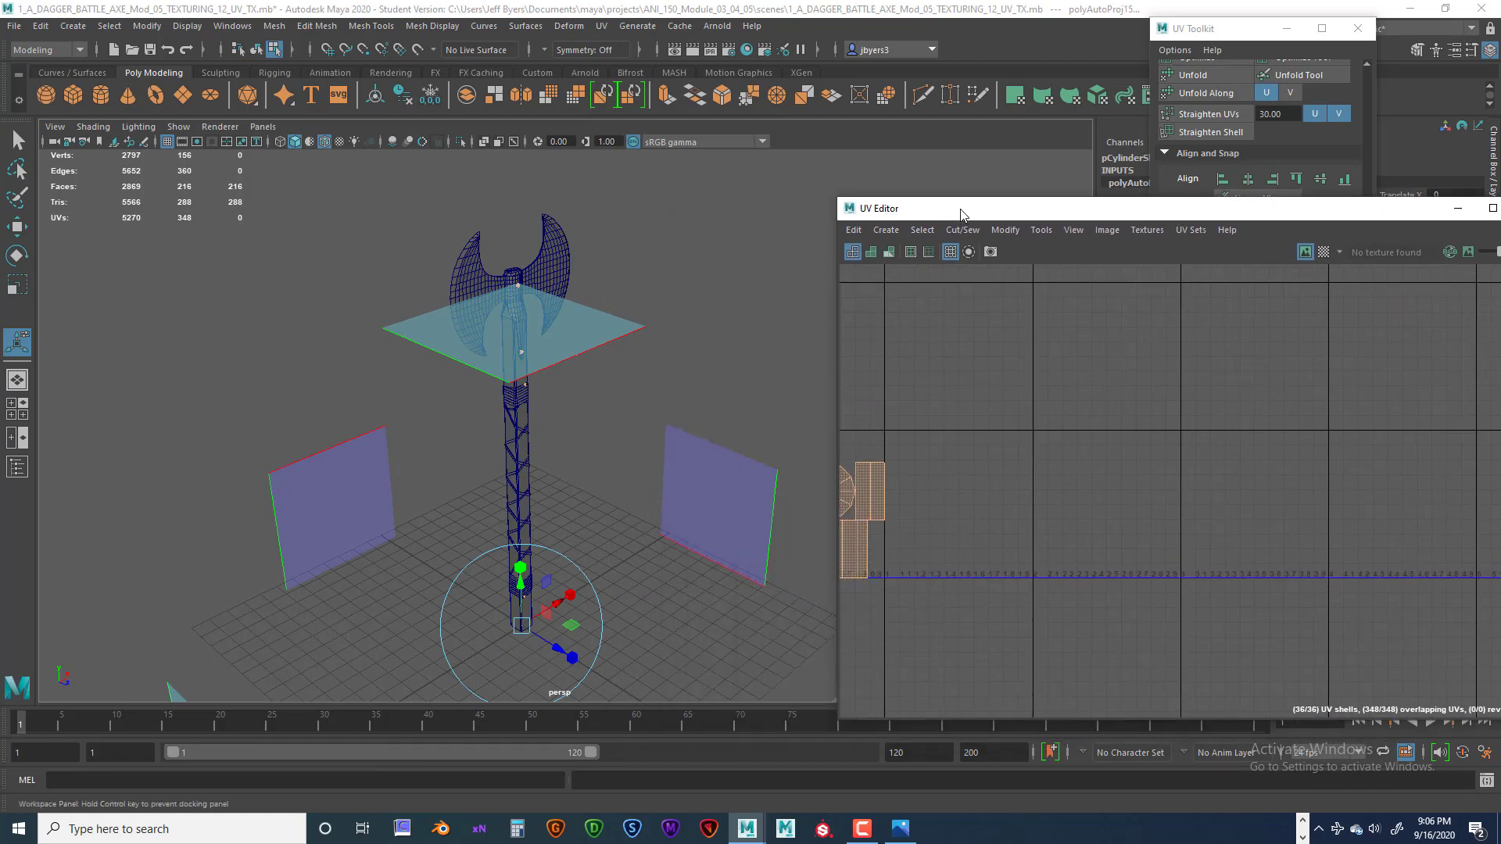
middle_click_drag(1007, 360, 1241, 354, "alt")
scroll(1065, 377, "up", 5)
middle_click_drag(1159, 467, 1053, 369, "alt")
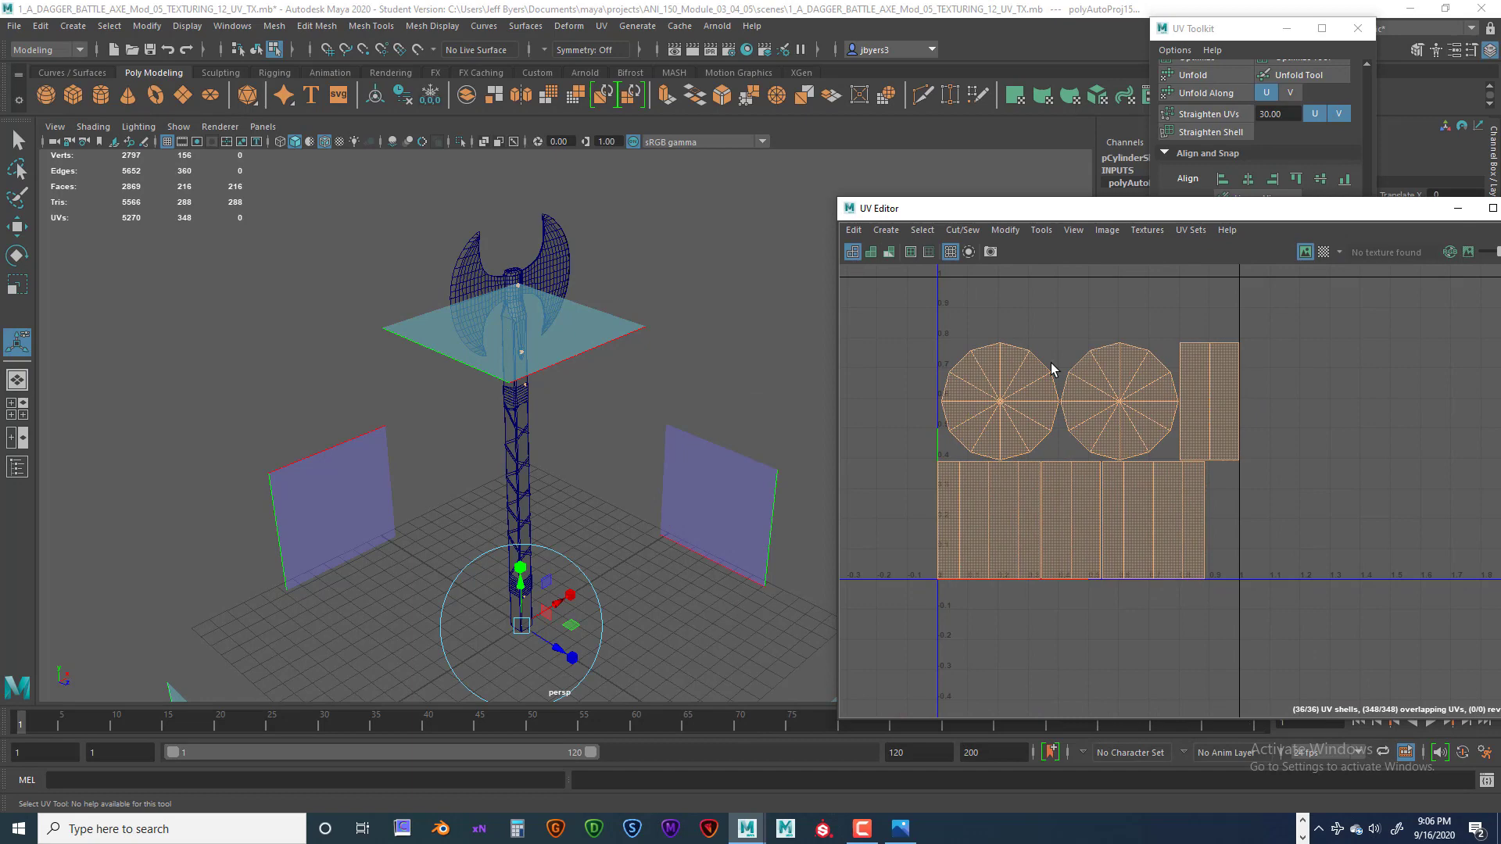
left_click(1216, 430)
right_click_drag(1116, 402, 1070, 384)
left_click(1114, 403)
scroll(1113, 420, "down", 3)
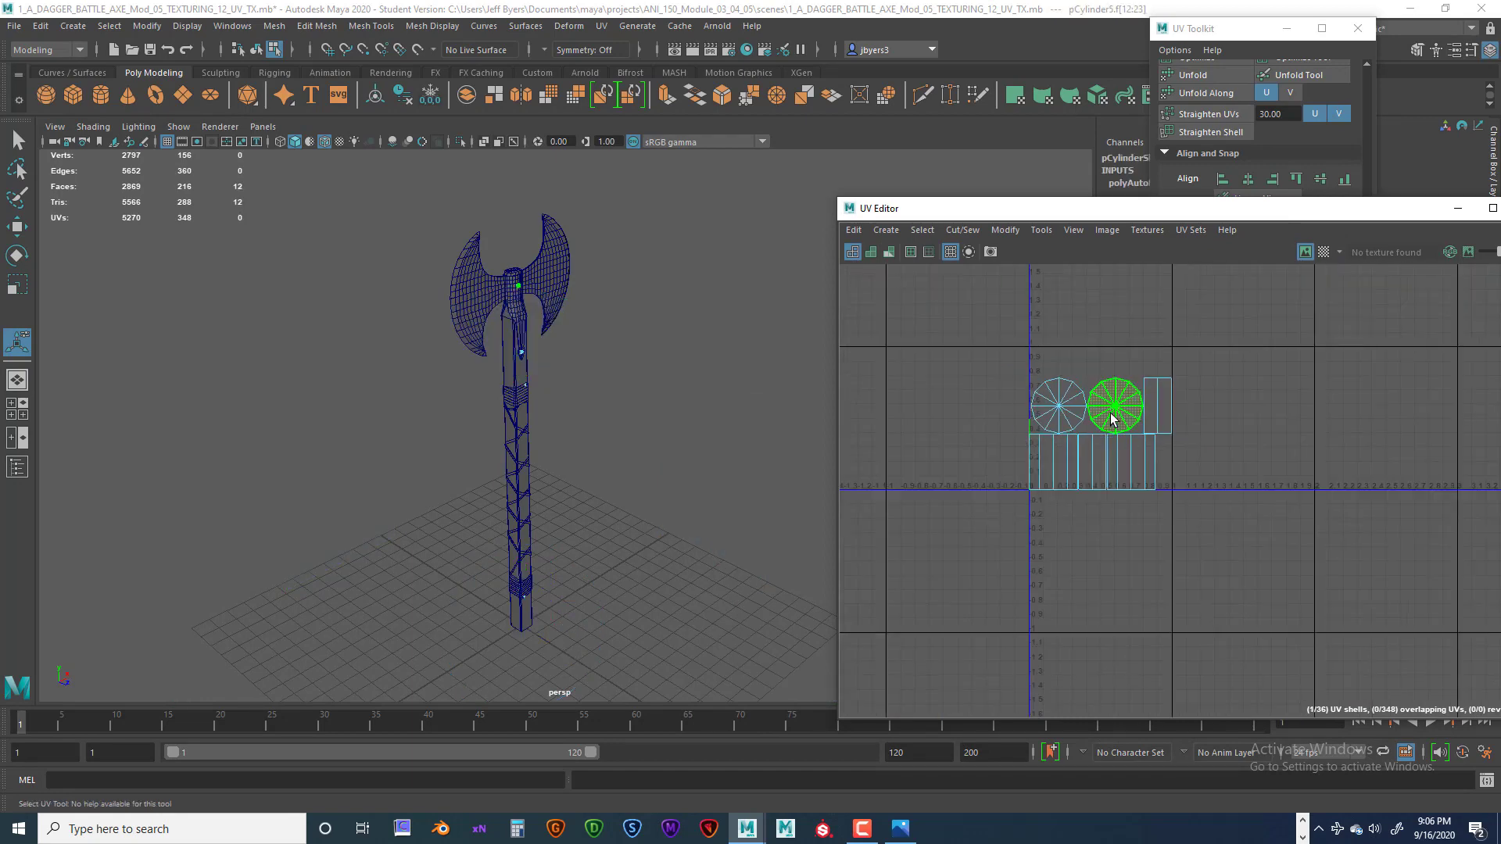
key("w")
left_click_drag(1115, 408, 907, 347)
- Move the whole left-hand cap stack and a second shell from the right-hand cap stack left of the UV tile
left_click(1063, 416)
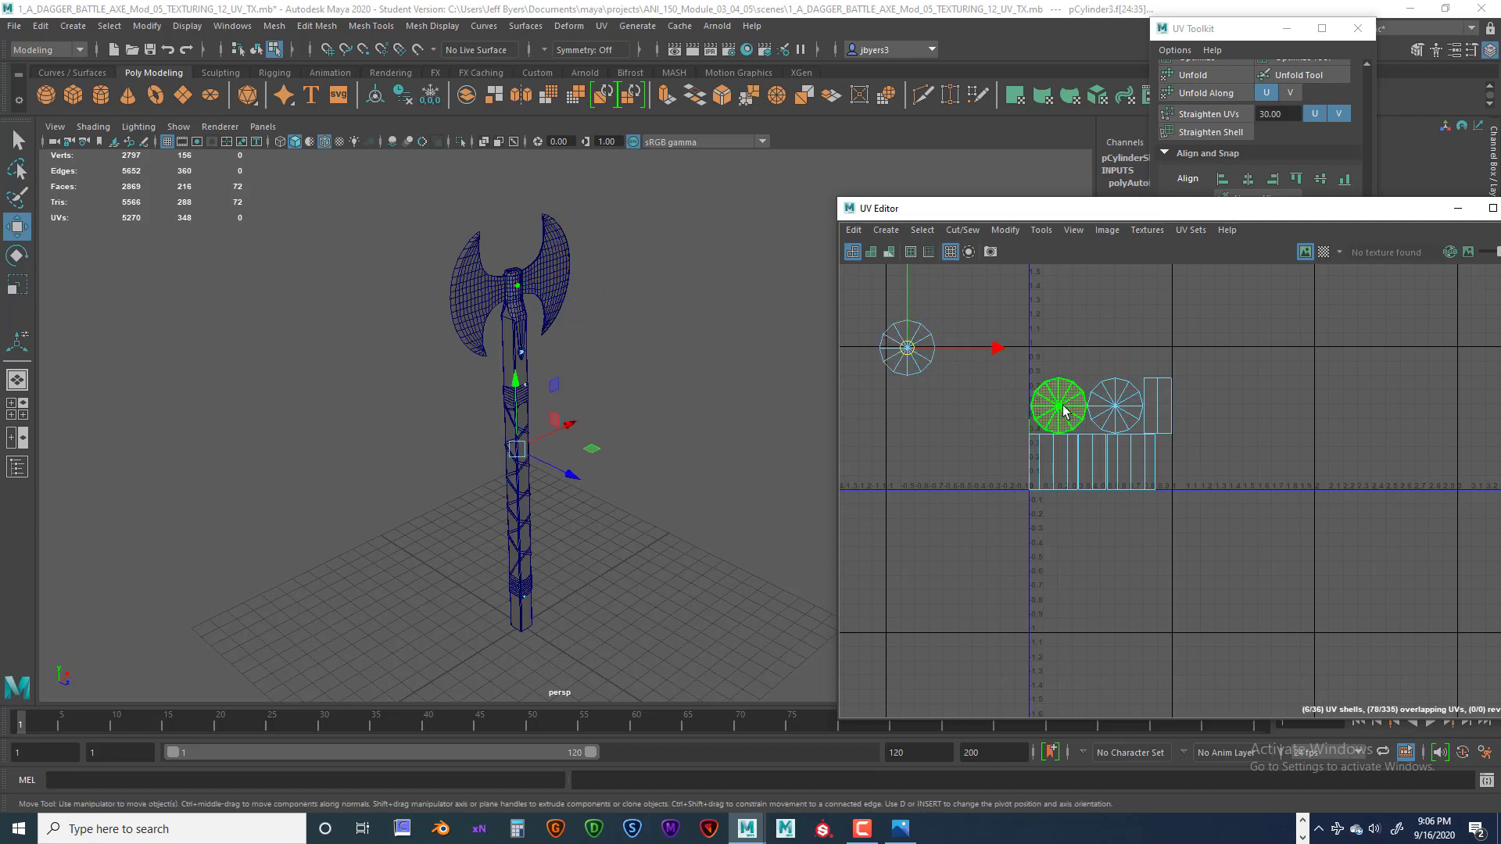
left_click_drag(1063, 412, 873, 423)
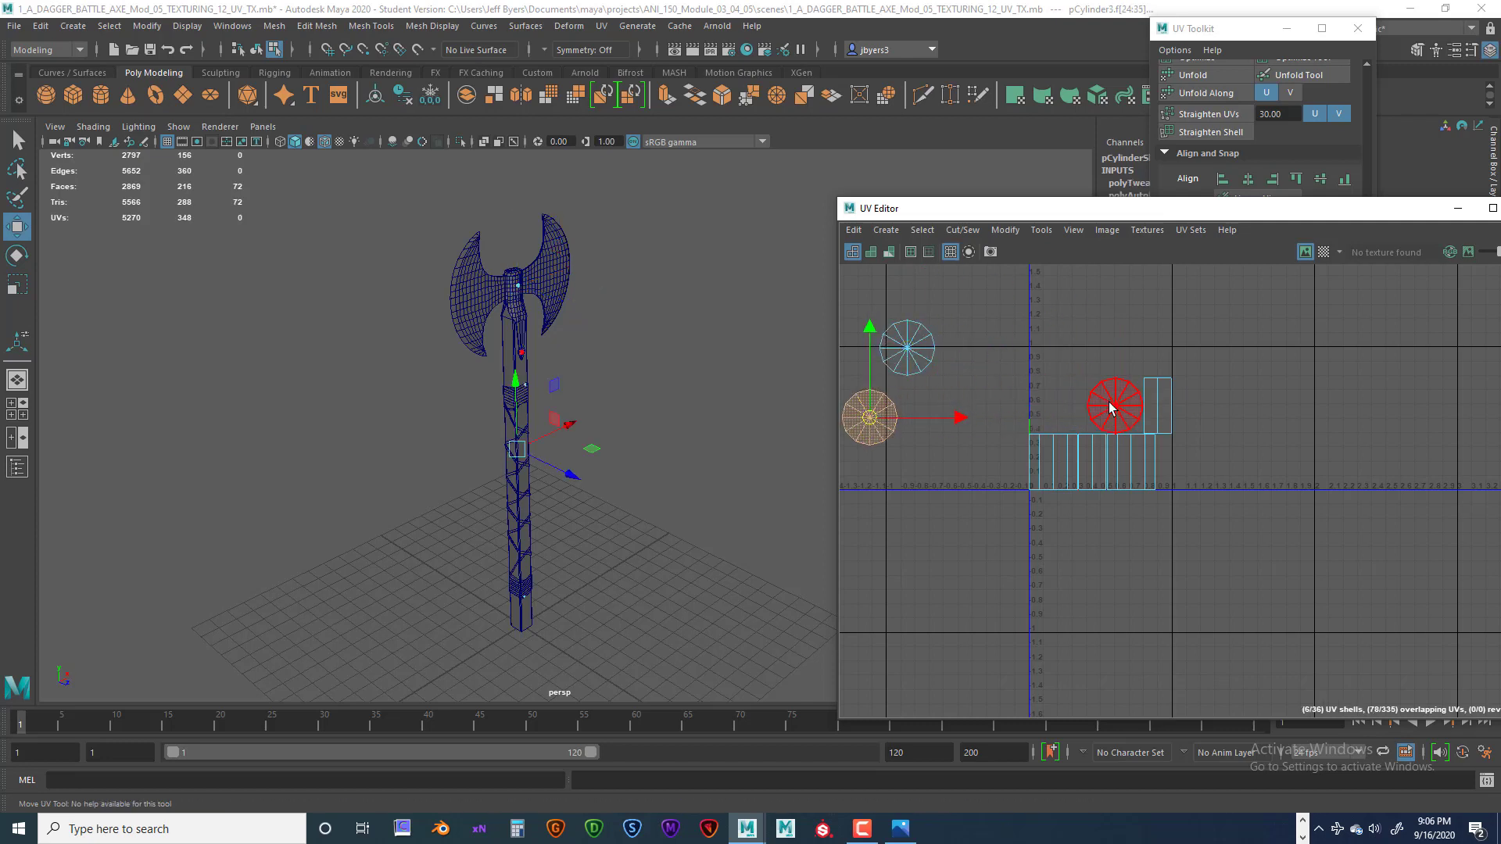
left_click(1111, 407)
left_click(1142, 353)
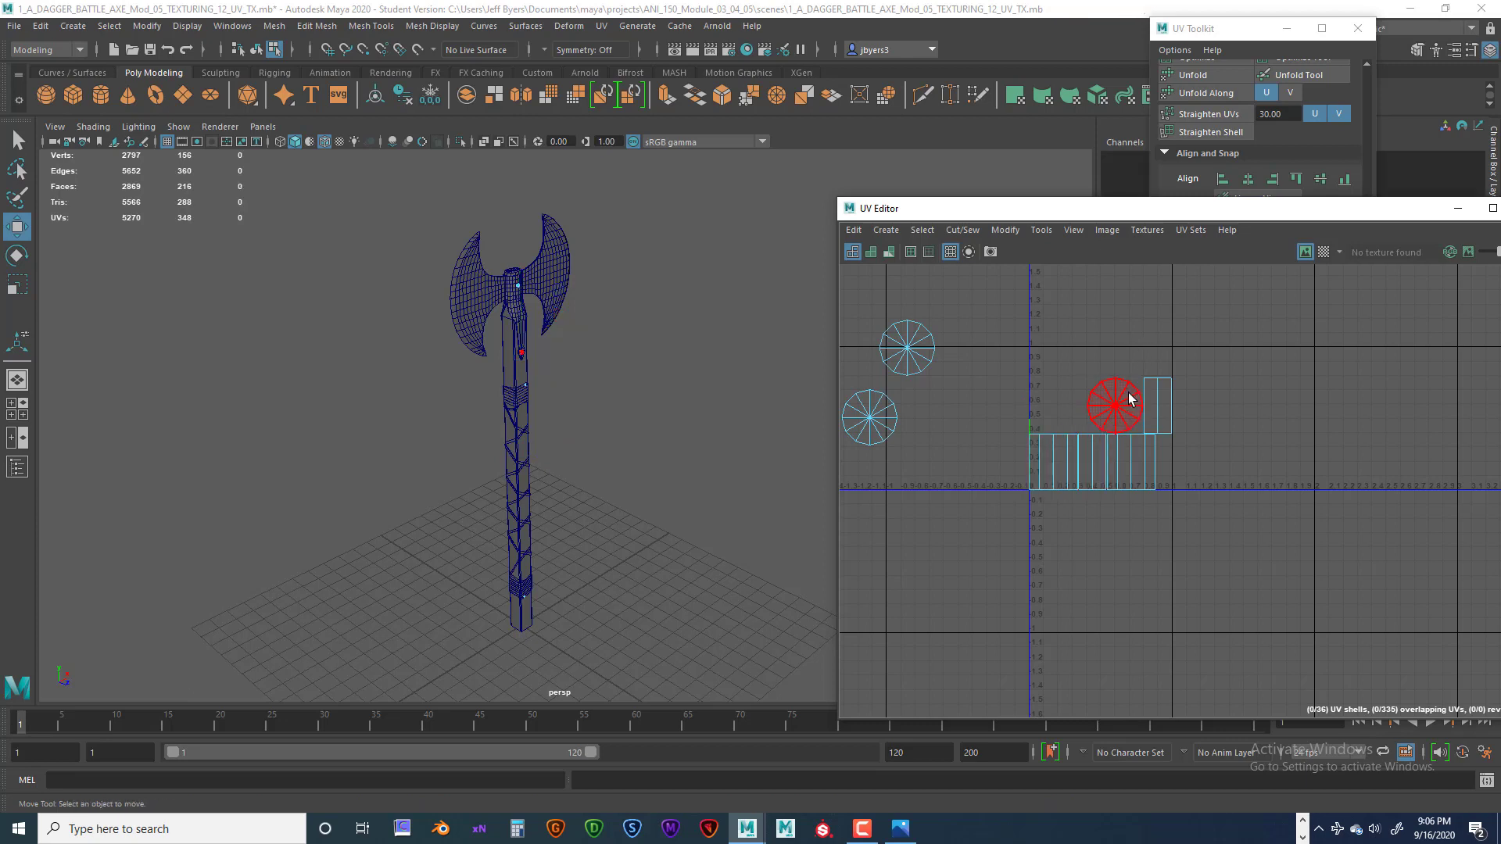
left_click(1115, 405)
left_click_drag(1116, 405, 974, 317)
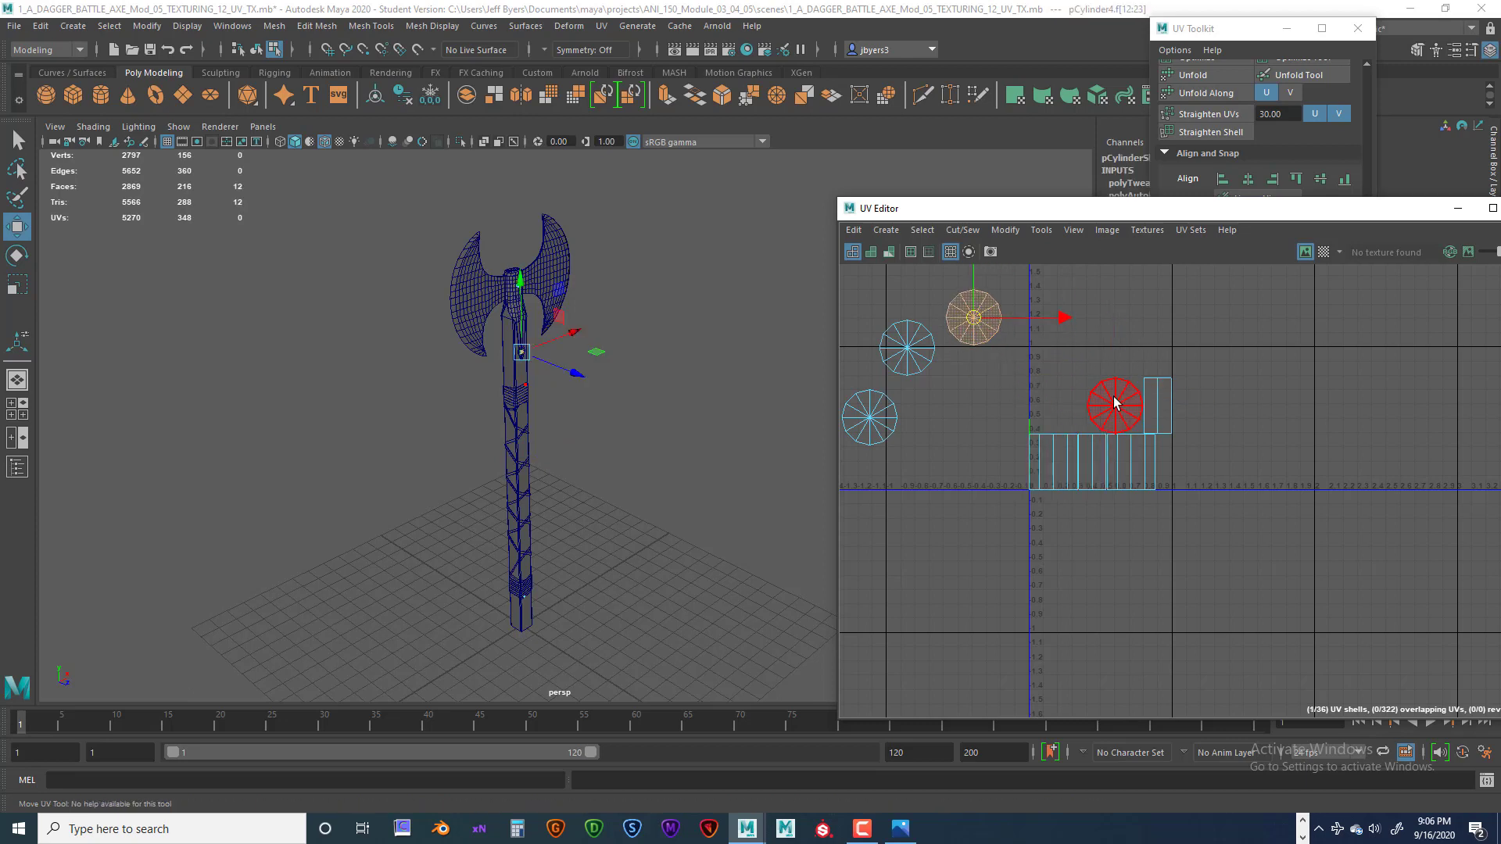
- Spread the four remaining shells of the right-hand cap stack individually into empty space around the separated caps
left_click(1116, 407)
left_click_drag(1116, 419, 963, 412)
left_click(1098, 419)
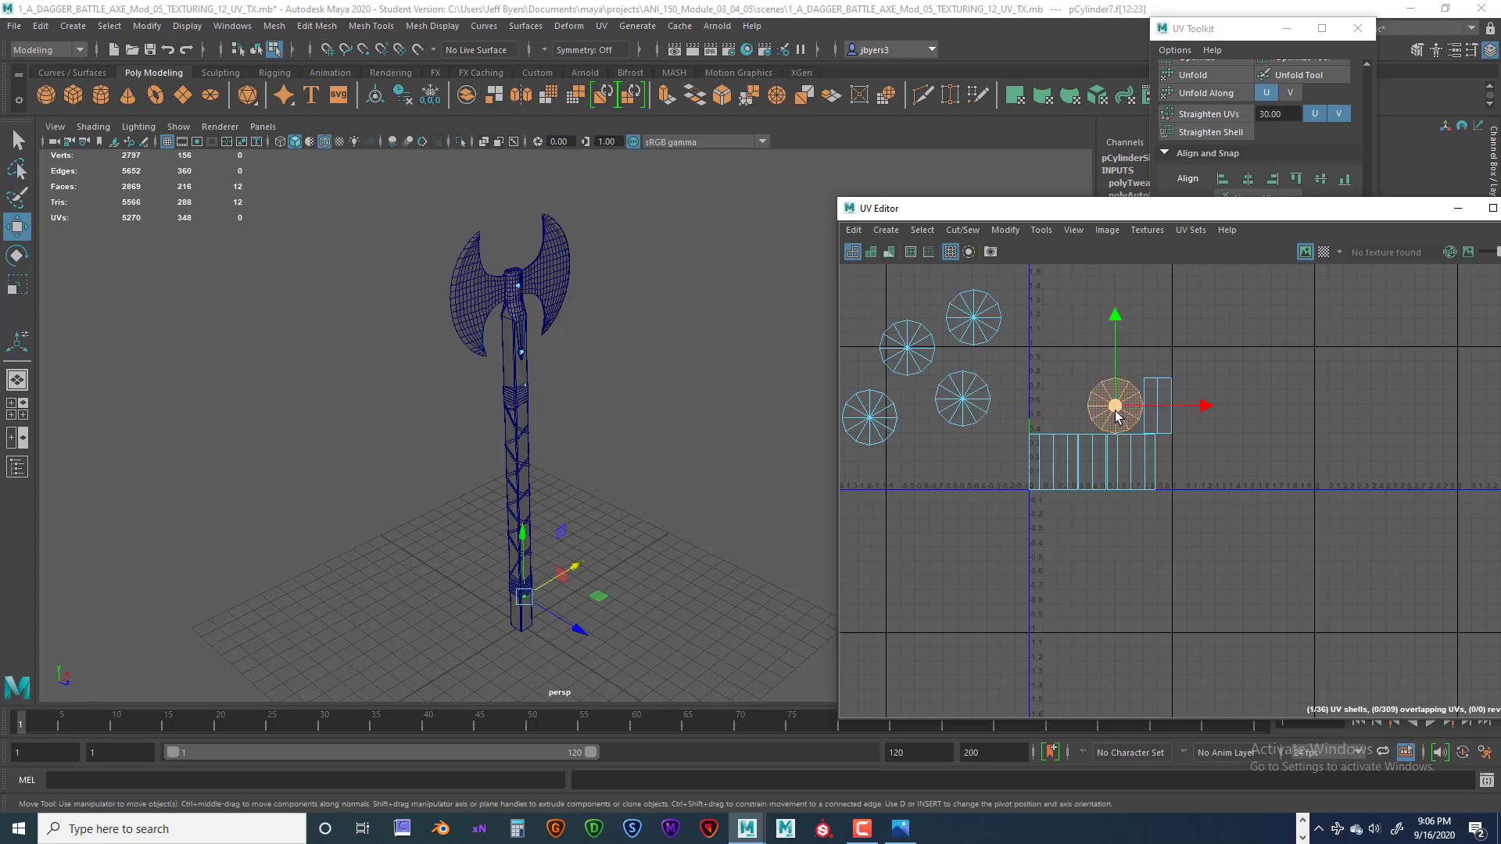
left_click_drag(1098, 420, 841, 534)
left_click(1115, 410)
left_click_drag(1115, 411, 915, 480)
left_click(1116, 405)
left_click_drag(1116, 405, 1056, 300)
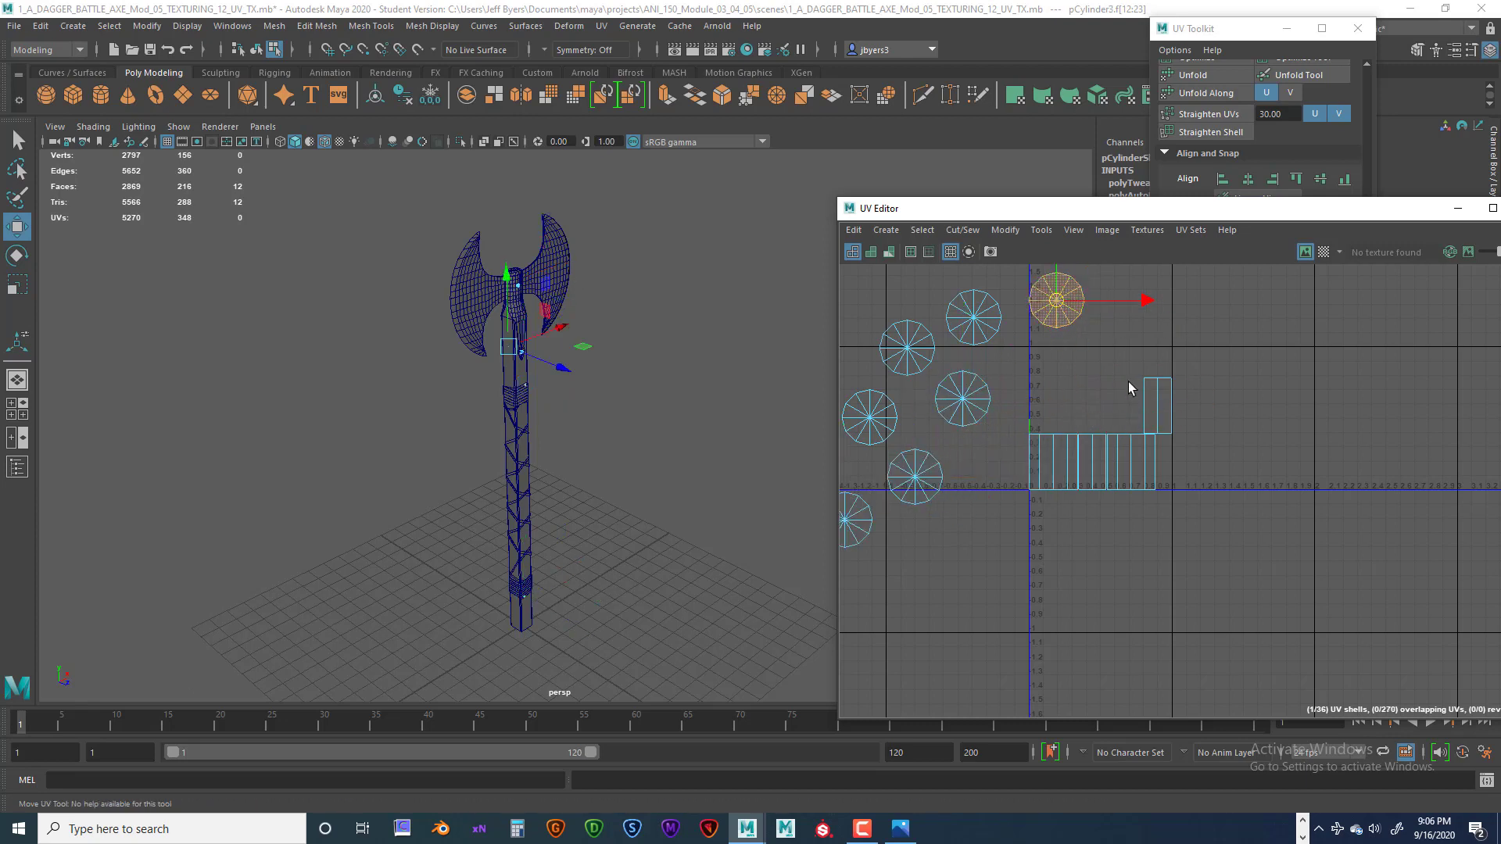
- Move one upper two-face side shell and one right-hand four-face side shell off their stacks to below the UV tile
left_click(1163, 403)
middle_click_drag(1119, 494, 1154, 536, "alt")
scroll(1004, 464, "down", 2)
left_click_drag(1109, 442, 1227, 558)
left_click(1083, 483)
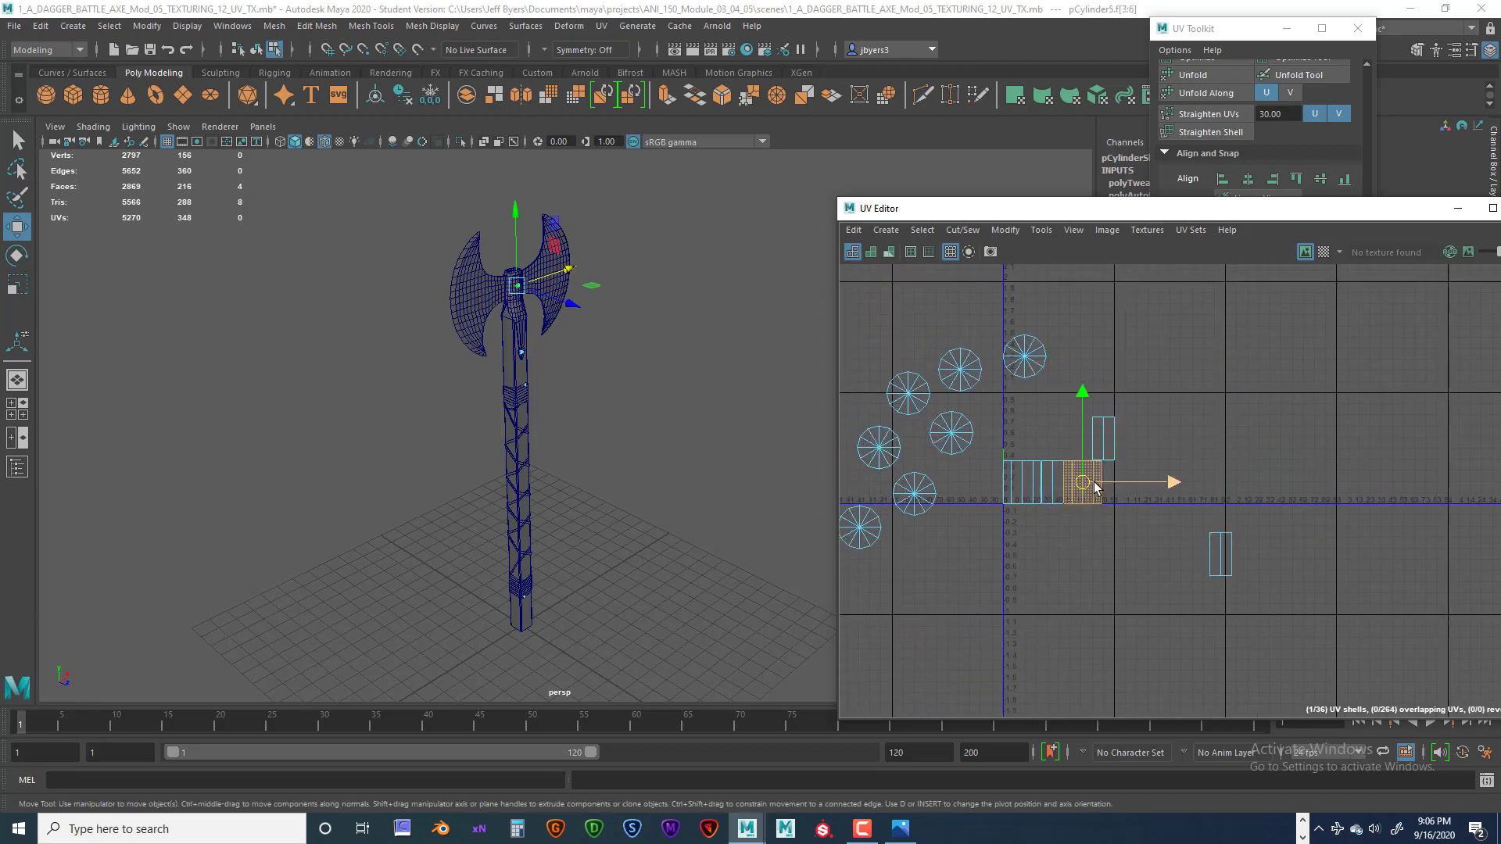
left_click_drag(1083, 482, 1176, 556)
- Place one middle two-face and one left-hand four-face side shell beside the two side shells already below the tile
left_click(1039, 494)
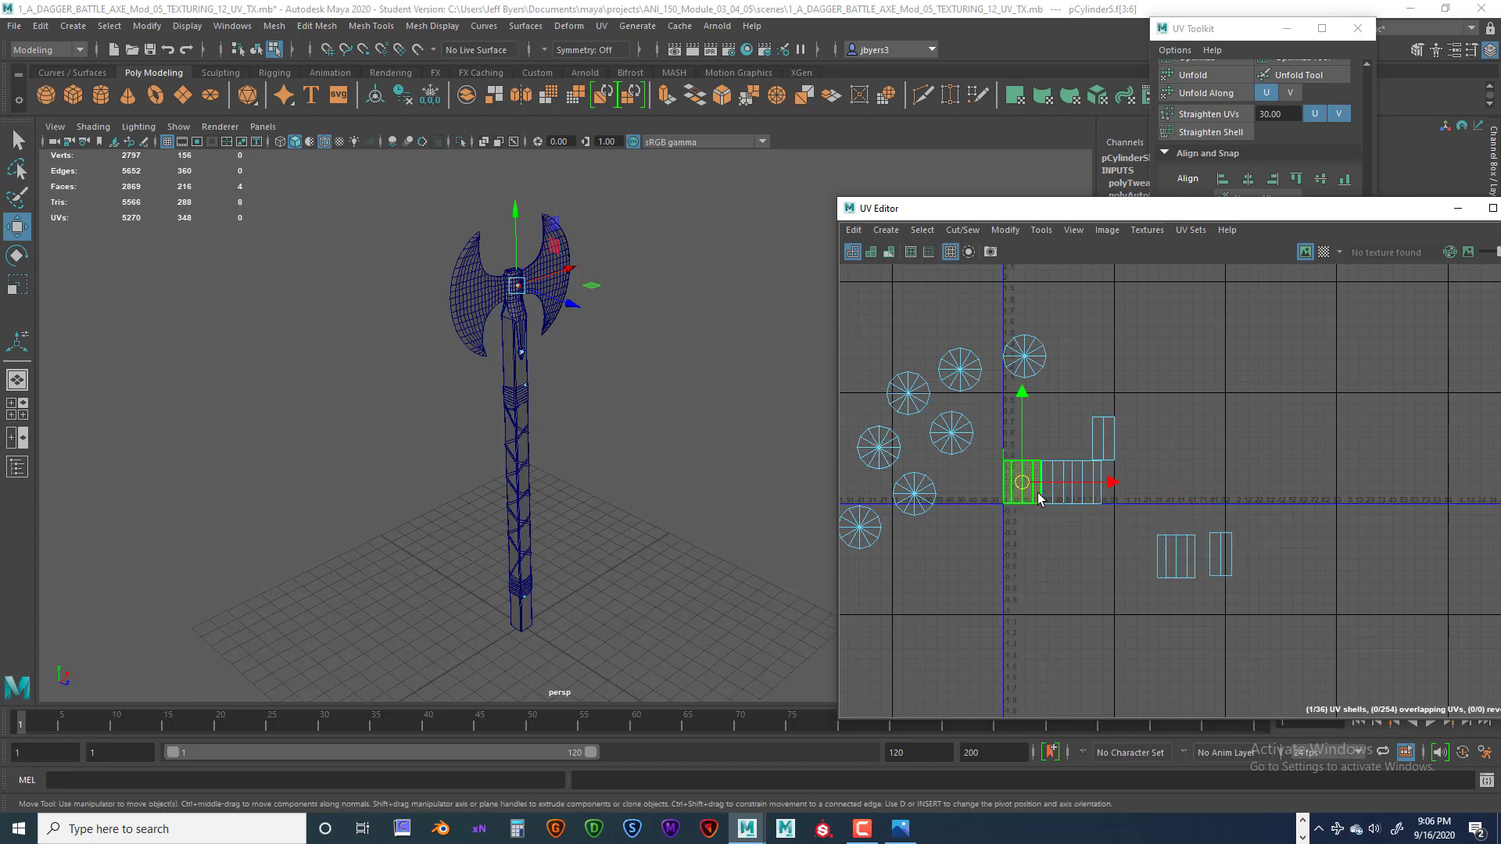
left_click(1057, 494)
left_click_drag(1057, 494, 1132, 564)
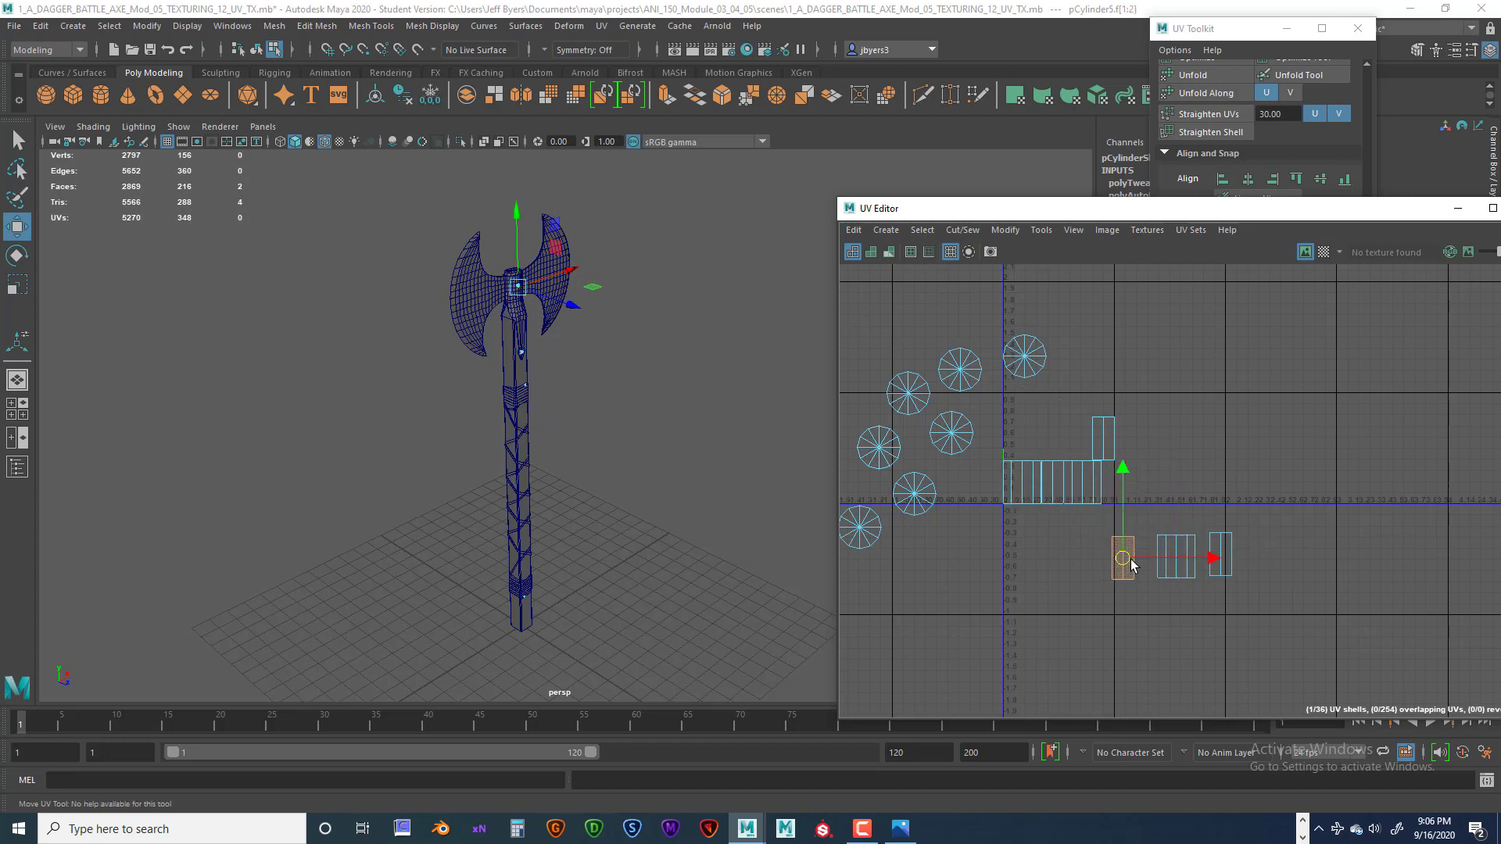
left_click(1025, 500)
left_click_drag(1022, 485, 1095, 563)
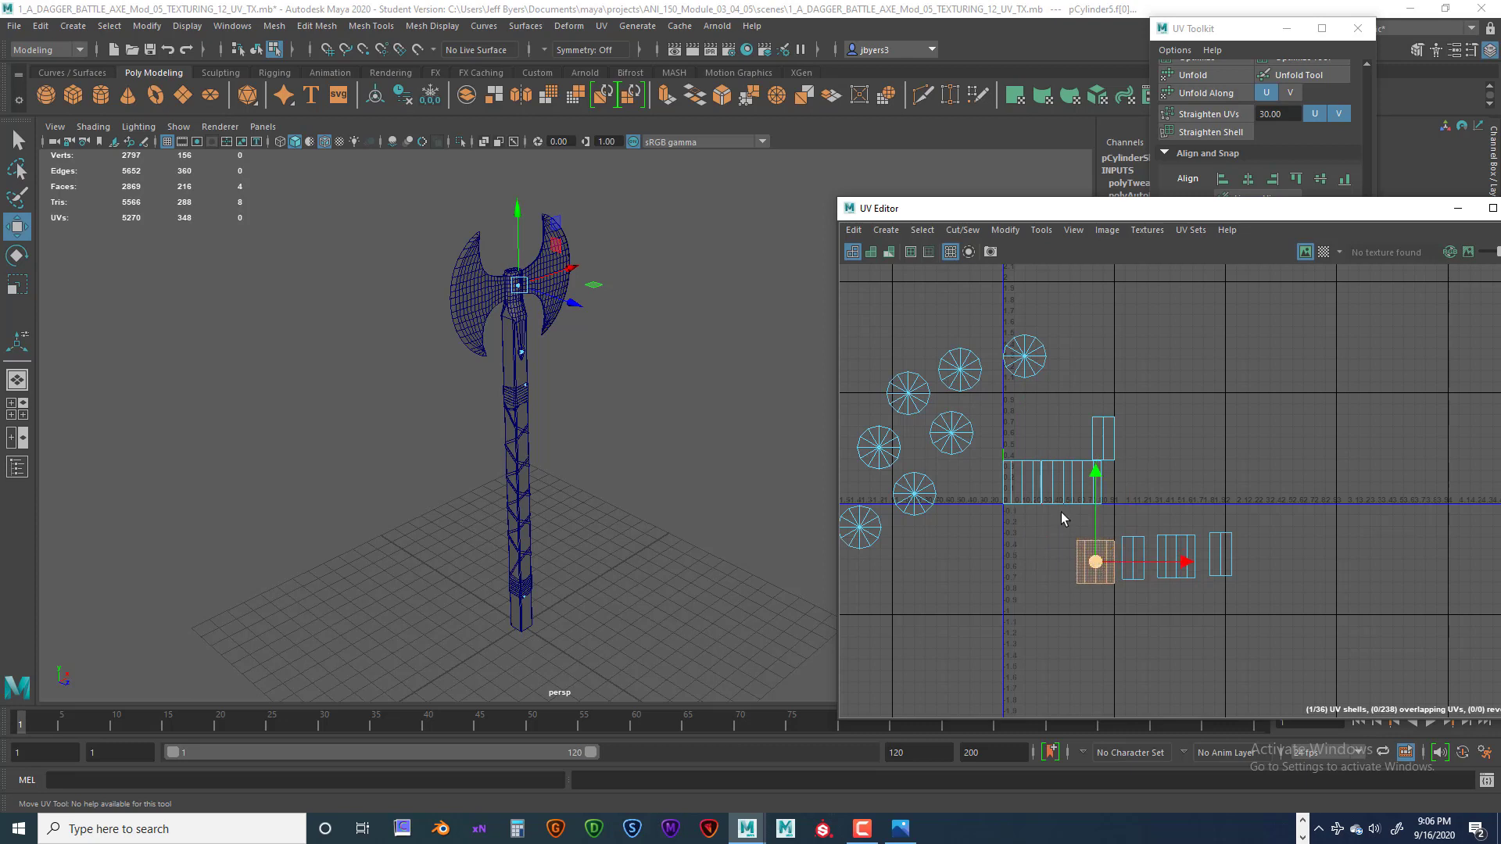
left_click_drag(1014, 401, 1098, 450)
key("ctrl+z")
- Select the top shell of all four side stacks and move them together horizontally to the right of the UV tile
left_click(1103, 441)
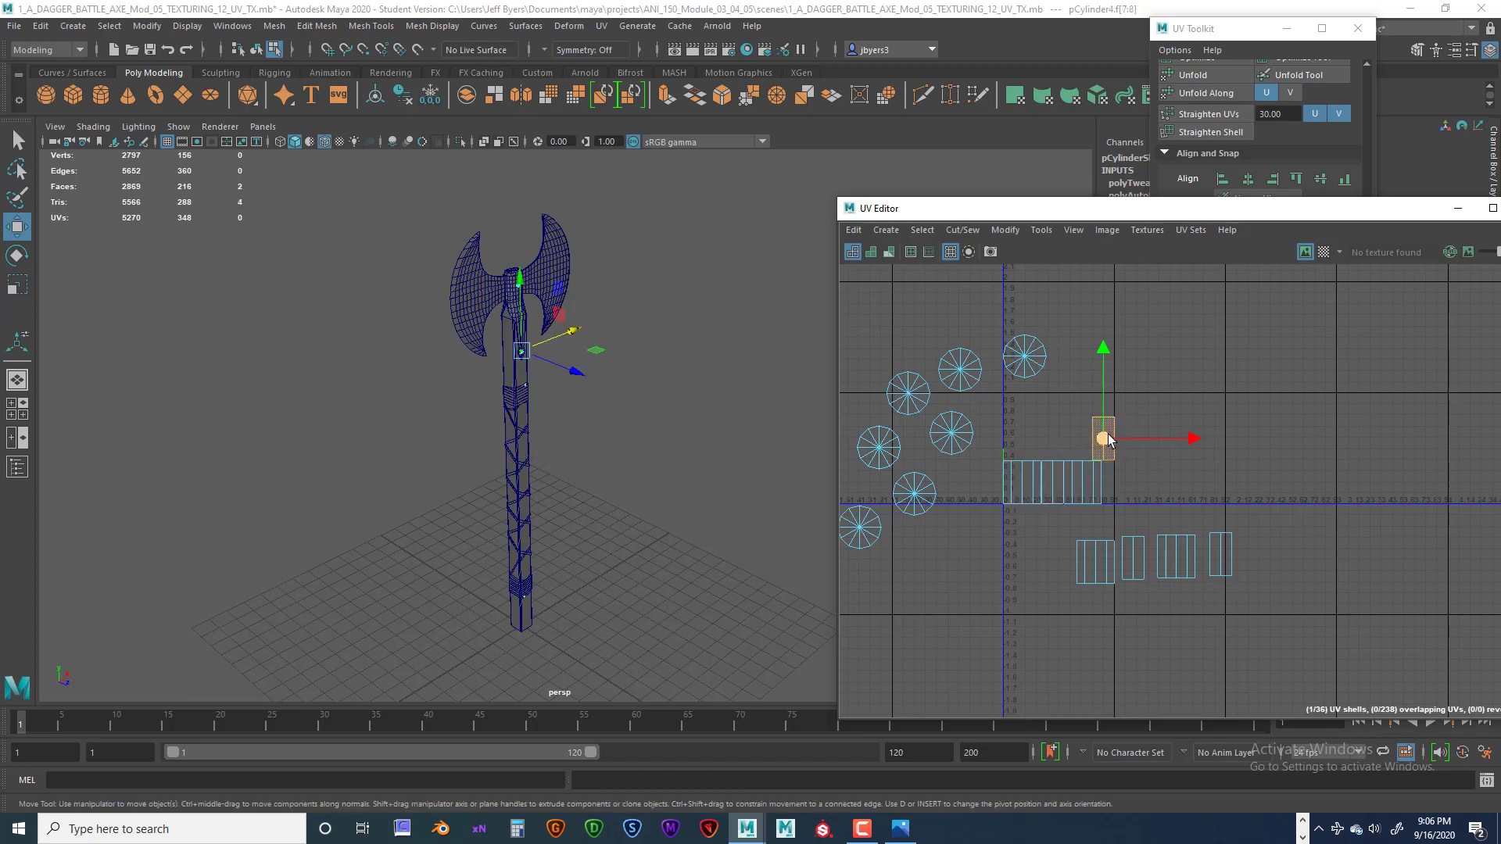
left_click(1086, 481, "shift")
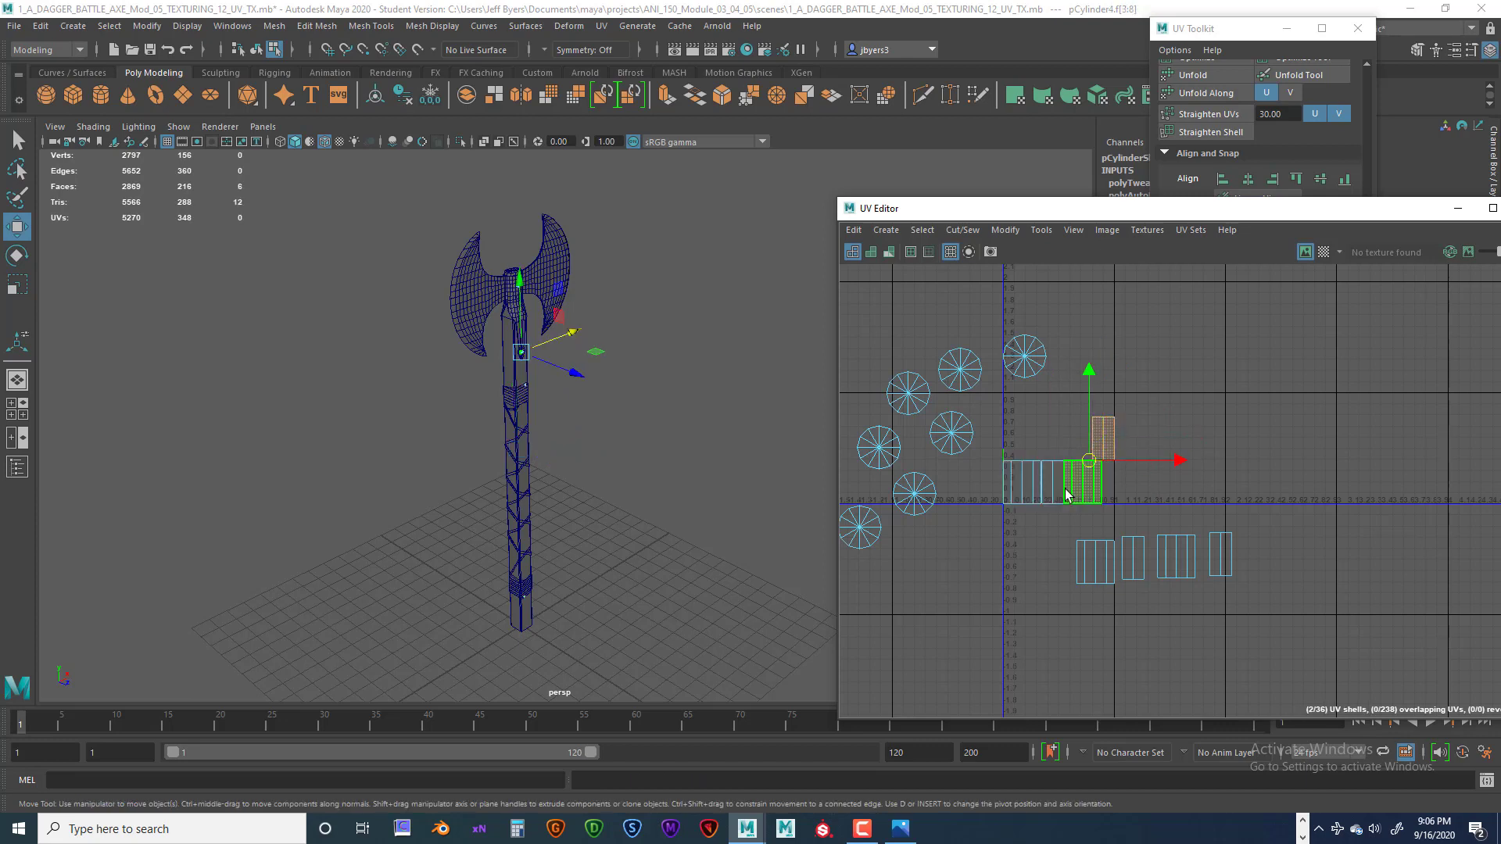
left_click(1052, 484, "shift")
left_click(1021, 495, "shift")
left_click_drag(1069, 463, 1292, 463)
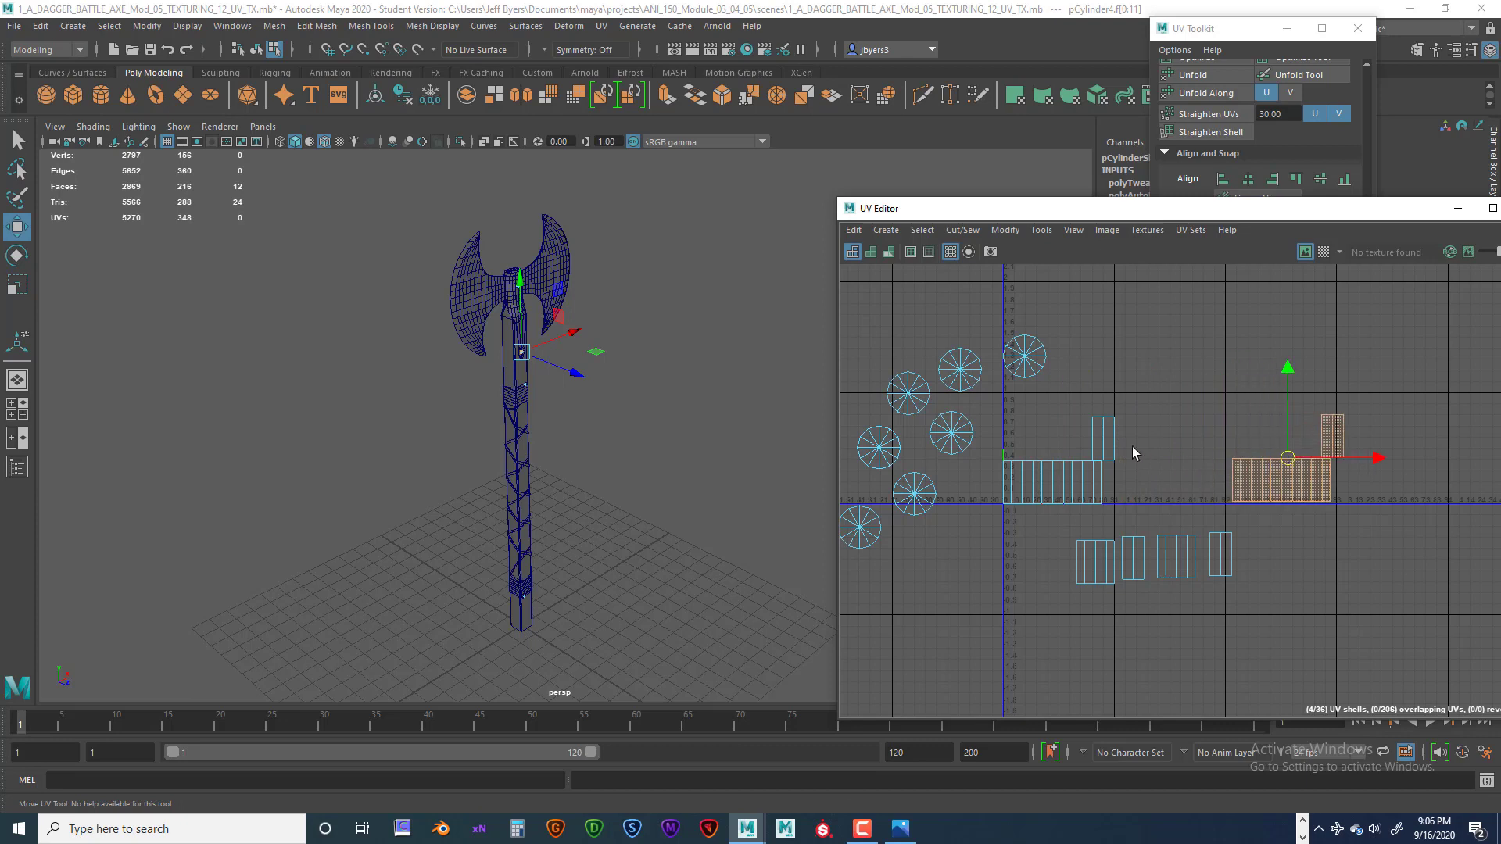
- Select the next set of four side shells and move it up and right, above the previously moved set
left_click(1104, 444)
left_click(1083, 481, "shift")
left_click(1052, 482, "shift")
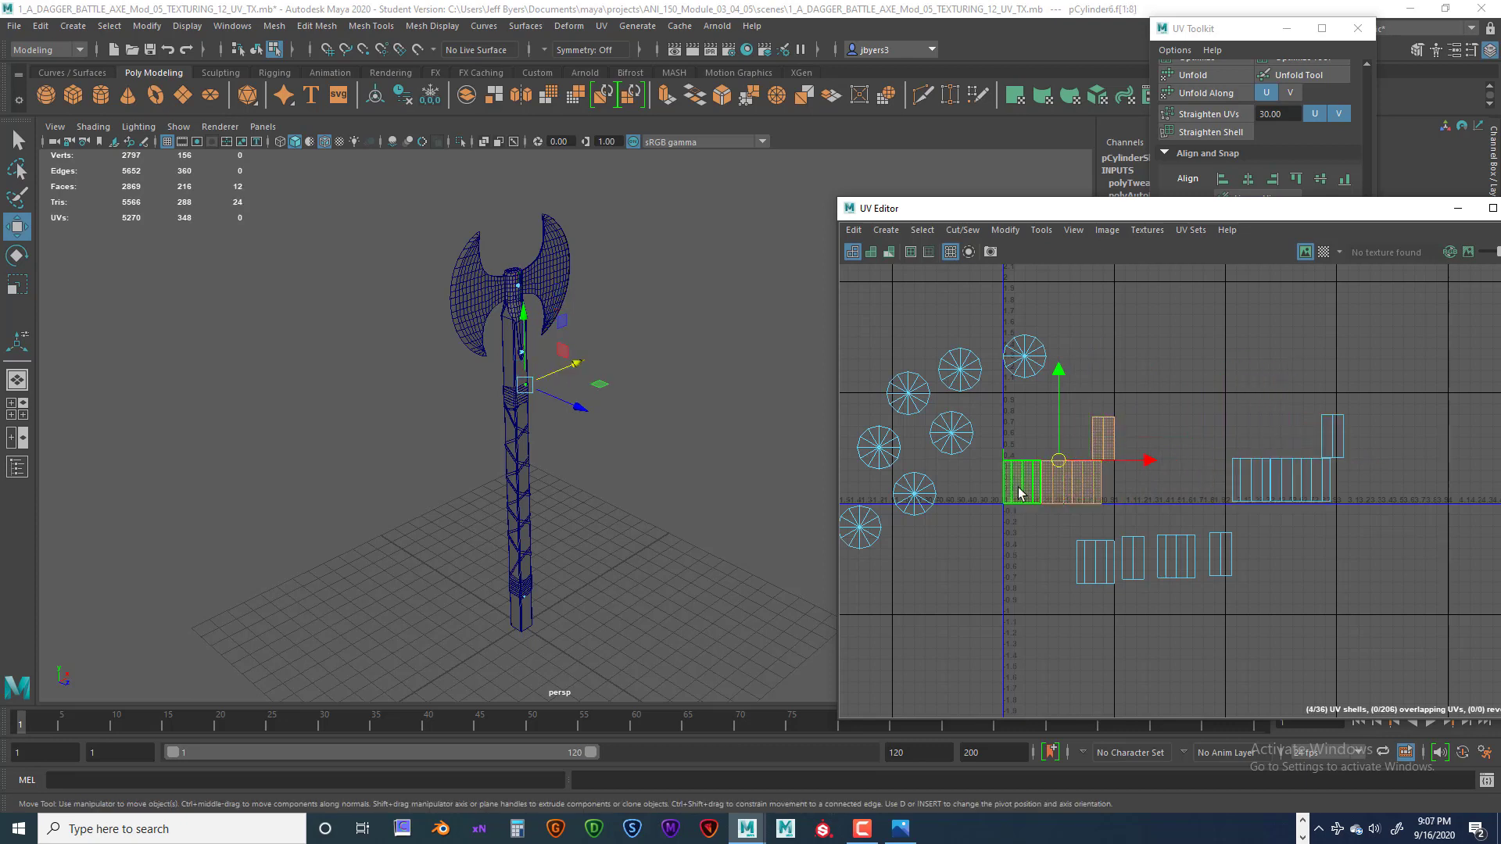
left_click_drag(1059, 461, 1183, 346)
- Move another set of four stacked side shells next to the upper set, on its right side
left_click(1104, 438)
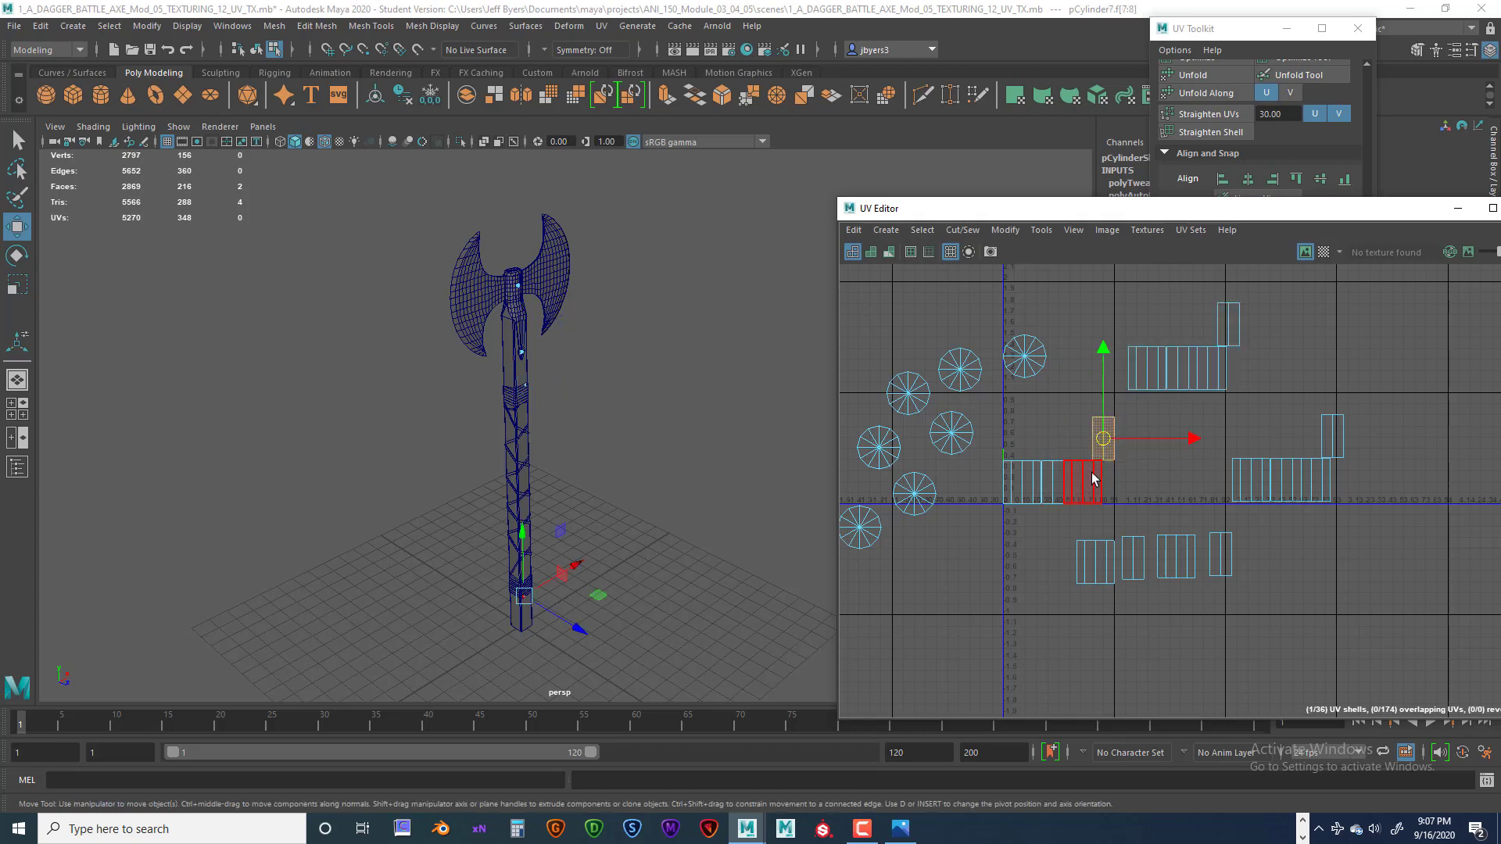
left_click(1092, 480, "shift")
left_click(1053, 483, "shift")
left_click(1027, 485, "shift")
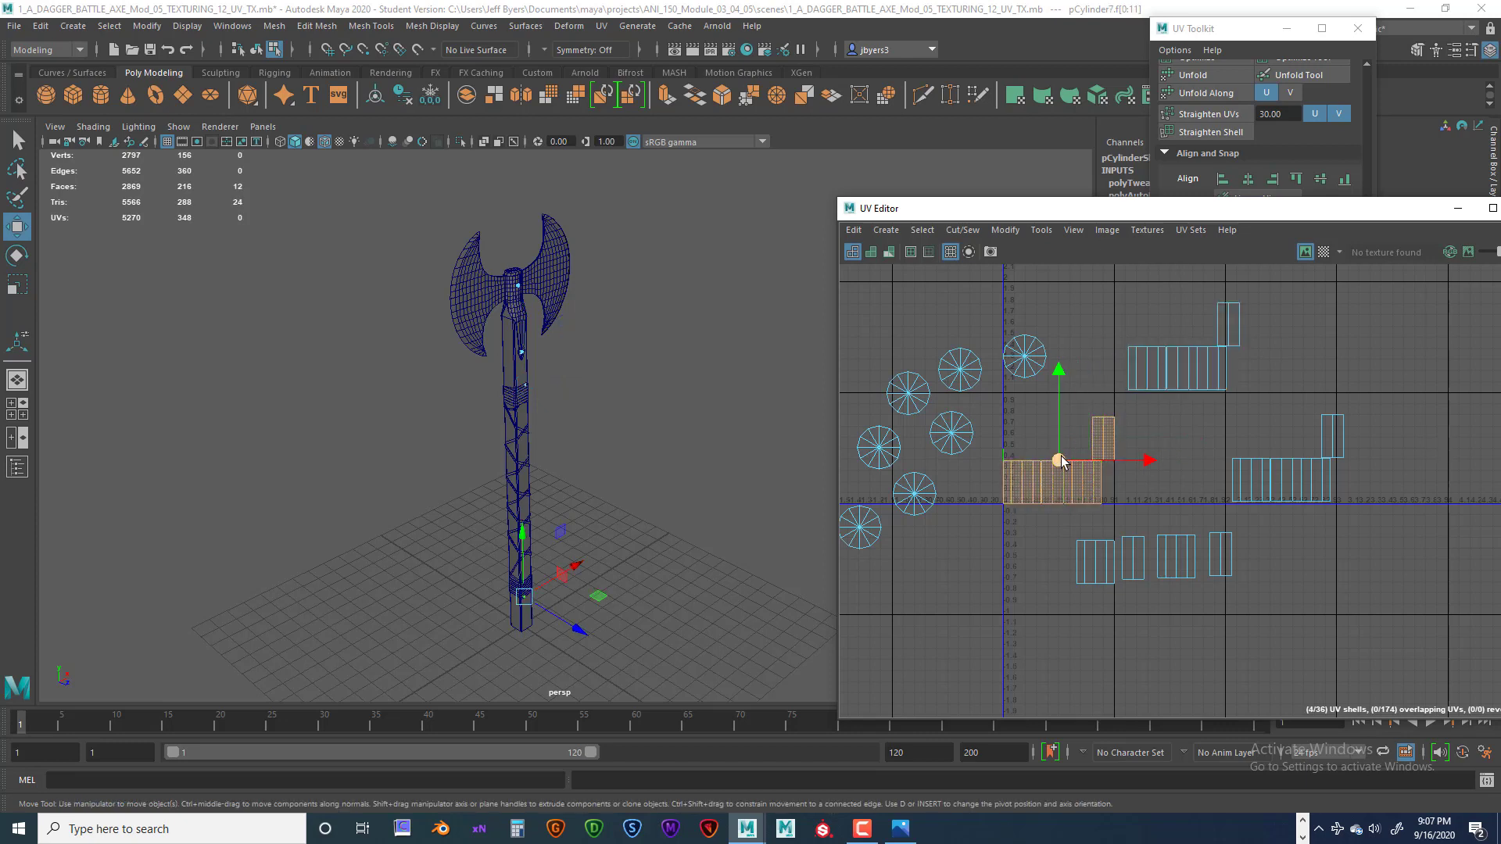
left_click_drag(1059, 460, 1304, 343)
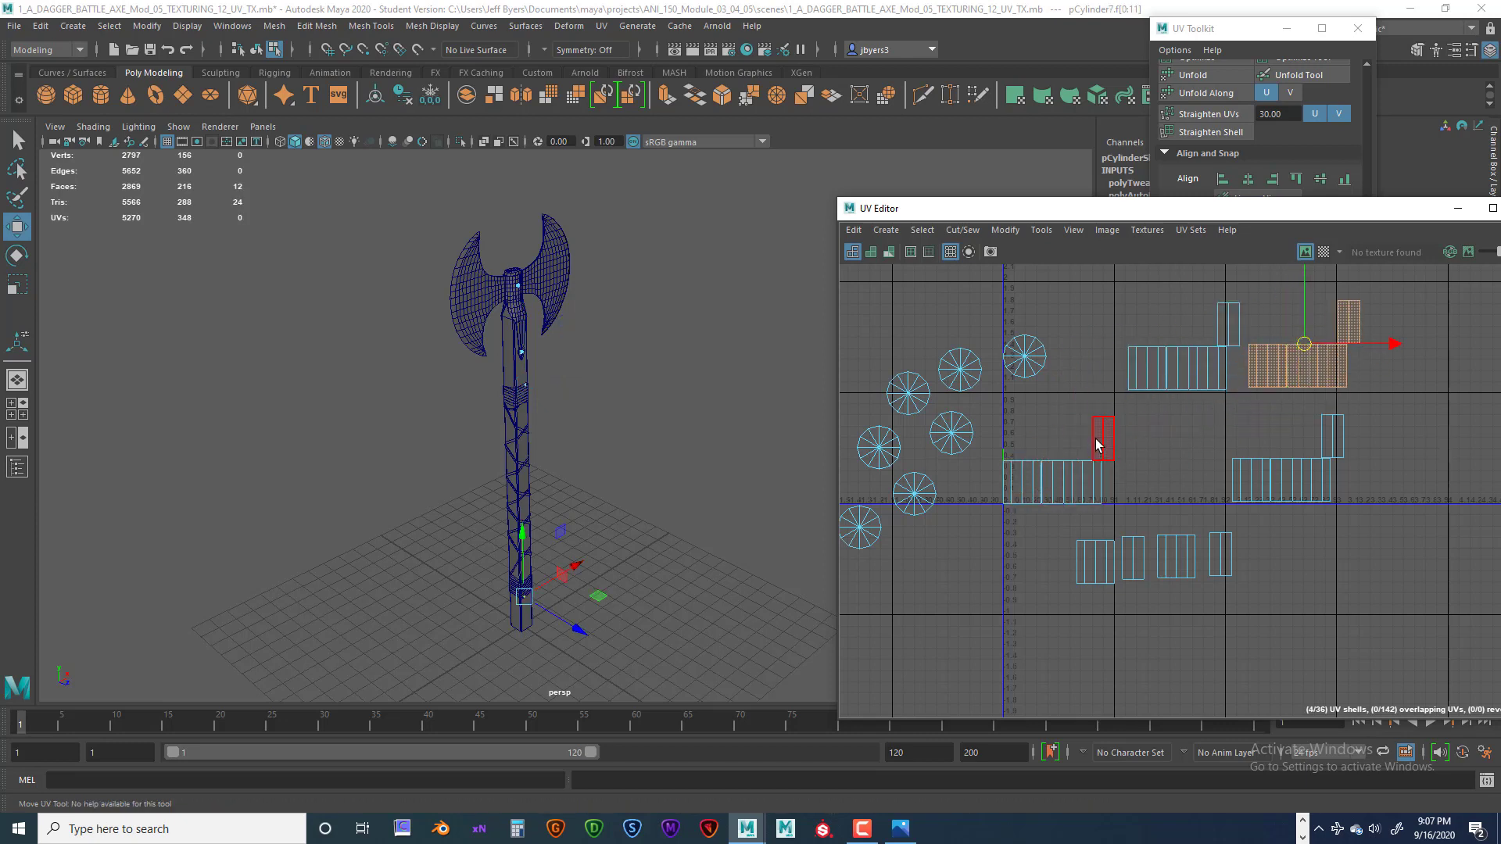
- Select the next four side shells still stacked inside the UV tile
left_click(1097, 444)
left_click(1092, 480, "shift")
left_click(1053, 483, "shift")
left_click(1024, 485, "shift")
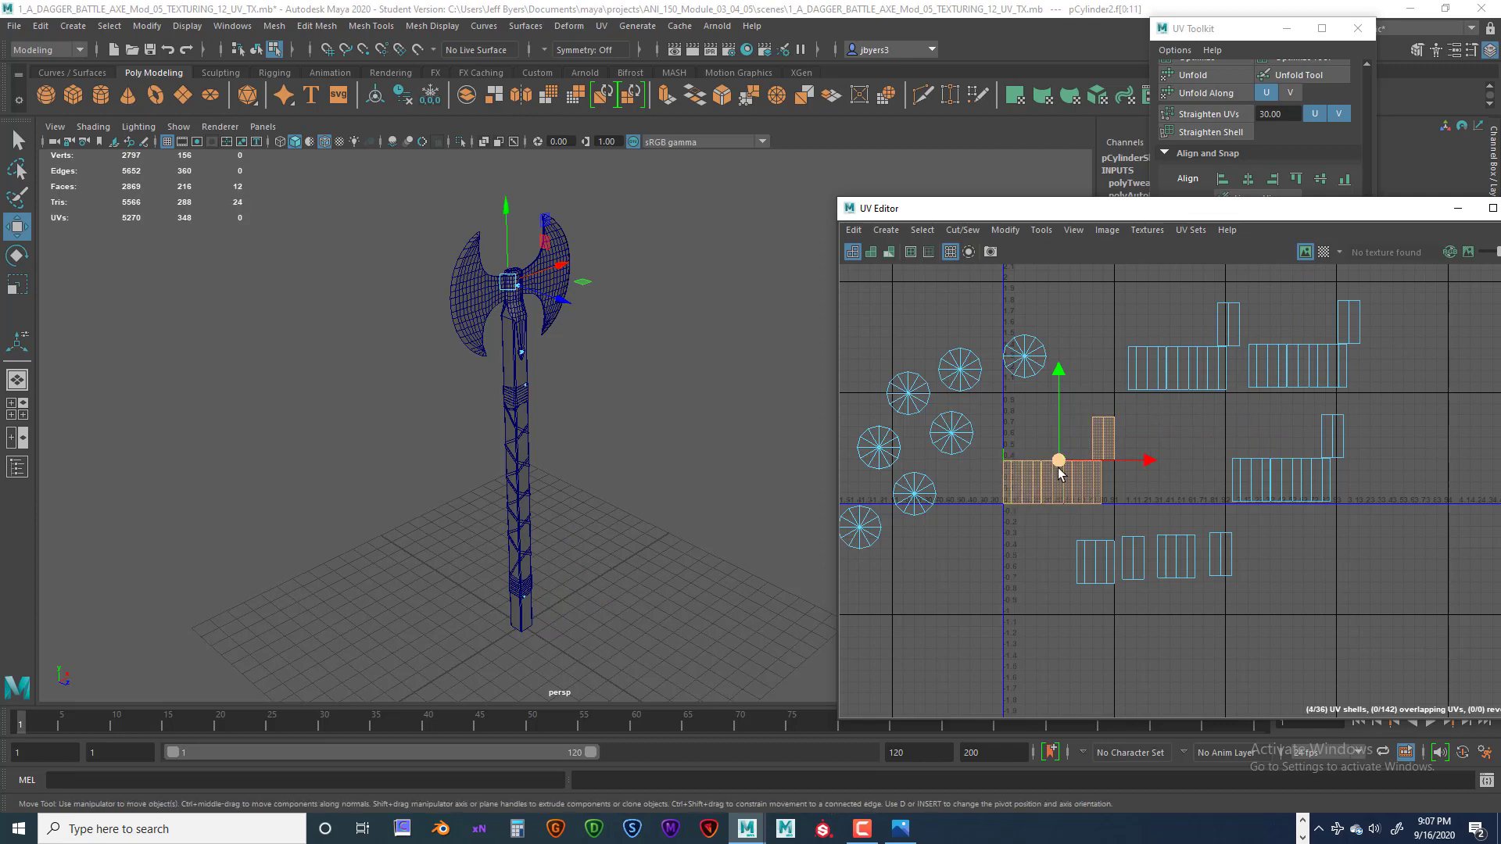
- Separate the overlapping strip groups at the UV origin by moving two of them to different empty areas below it
left_click_drag(1058, 468, 912, 651)
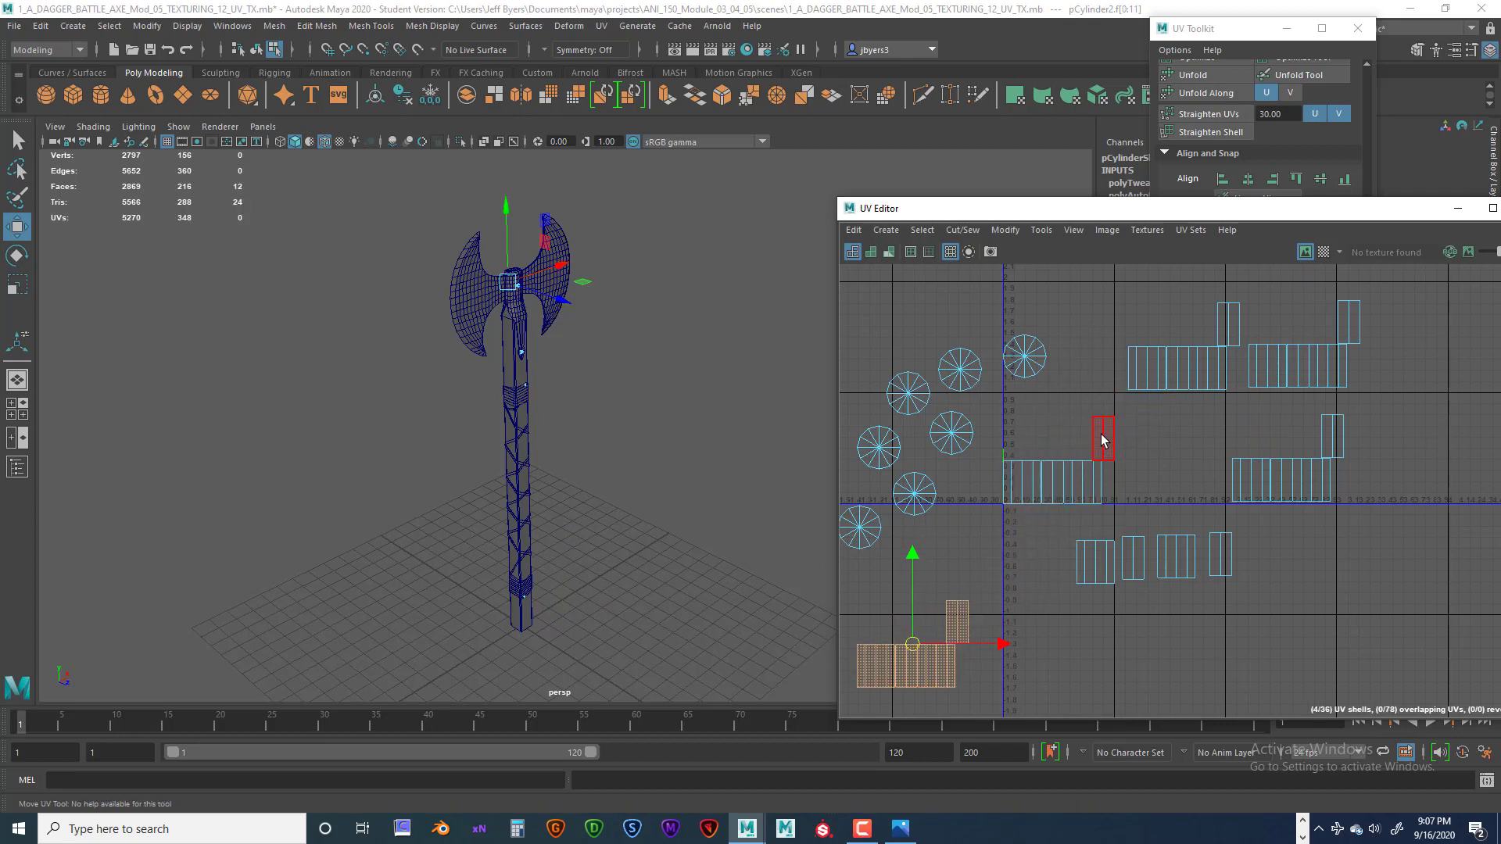
left_click(1102, 440)
left_click(1092, 481, "shift")
left_click(1052, 482, "shift")
left_click(1025, 485, "shift")
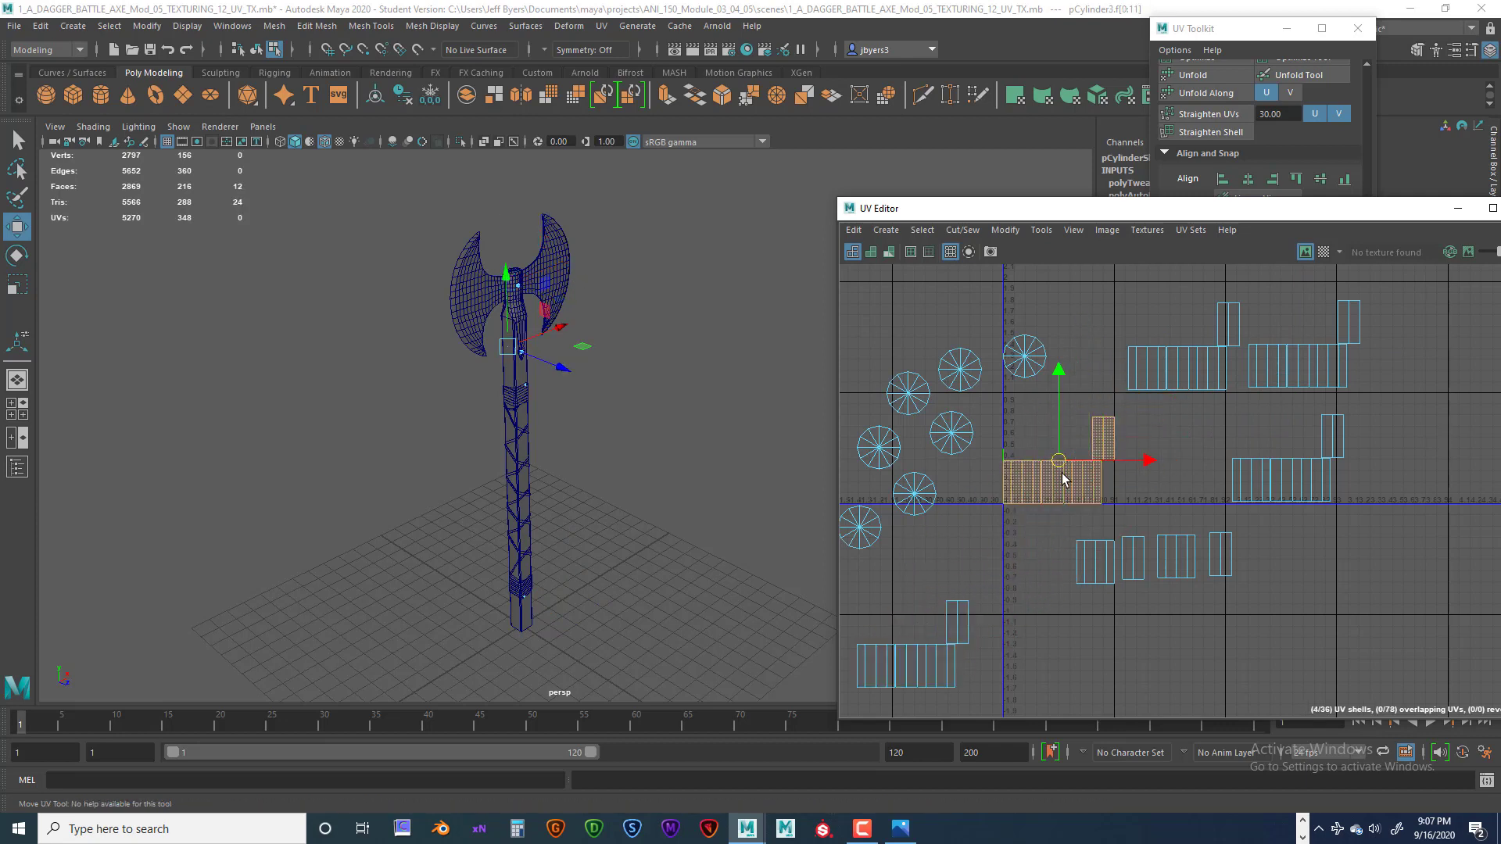
left_click_drag(1064, 479, 1049, 673)
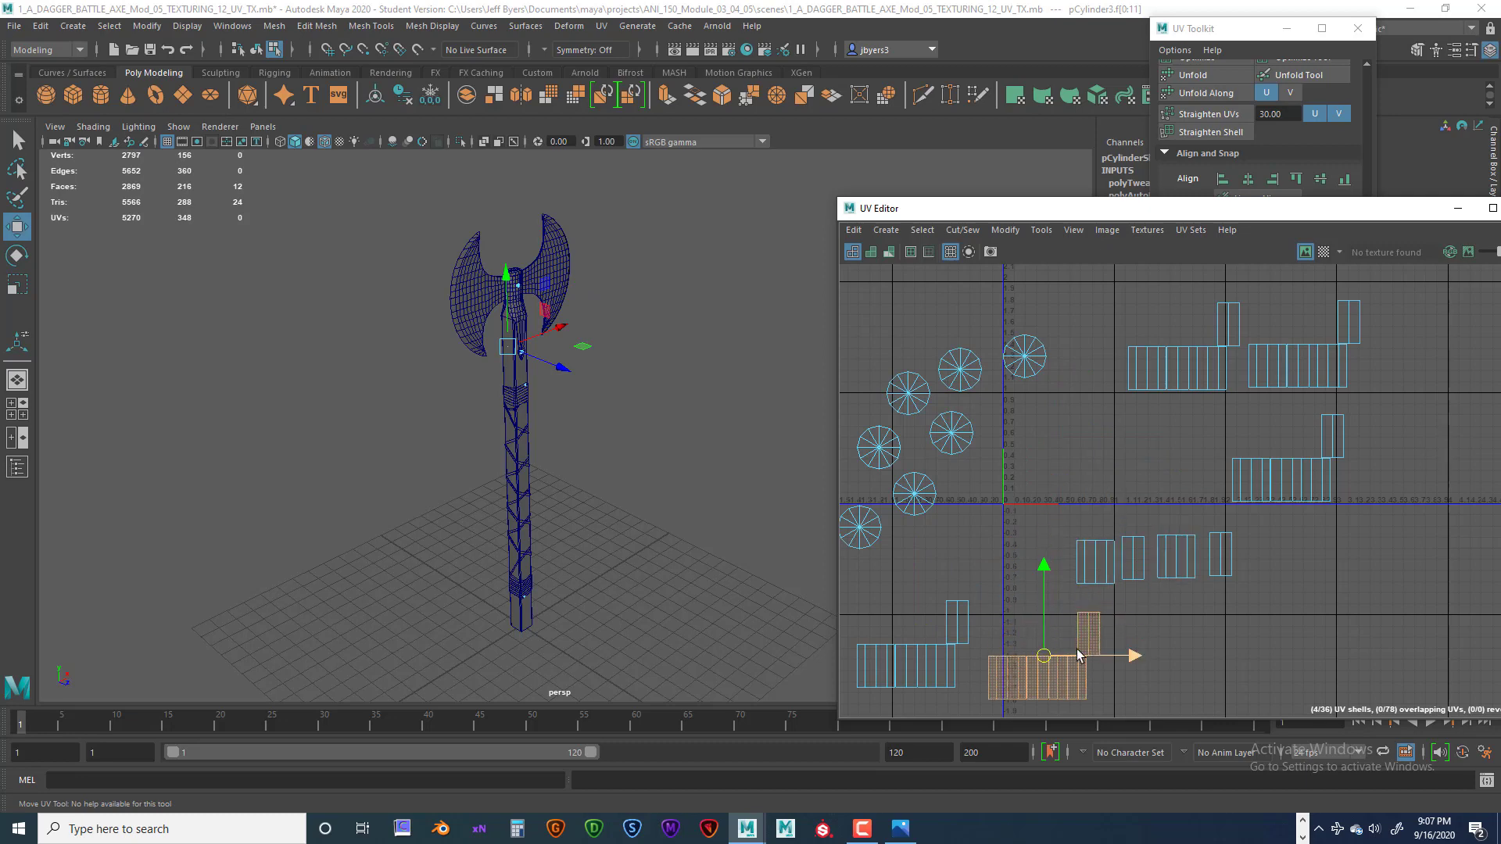
- Attach the two-panel piece to the end of the upper-left long strip with Move and Sew on their shared edge
scroll(1163, 546, "down", 2)
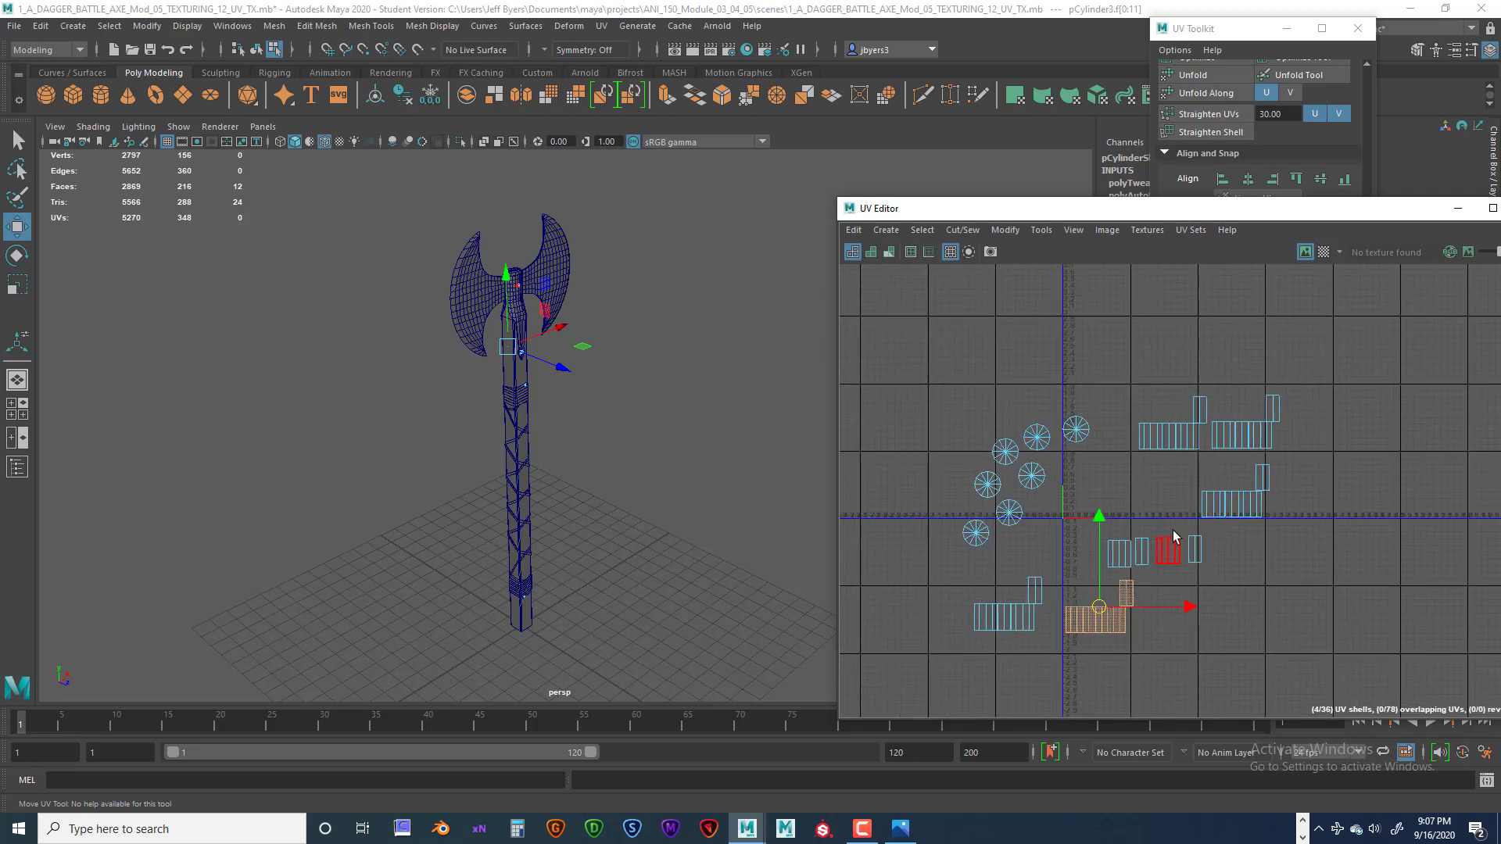
scroll(1173, 539, "up", 1)
middle_click_drag(1143, 514, 1004, 613, "alt")
scroll(1066, 335, "up", 1)
scroll(1066, 533, "up", 5)
left_click(1156, 434)
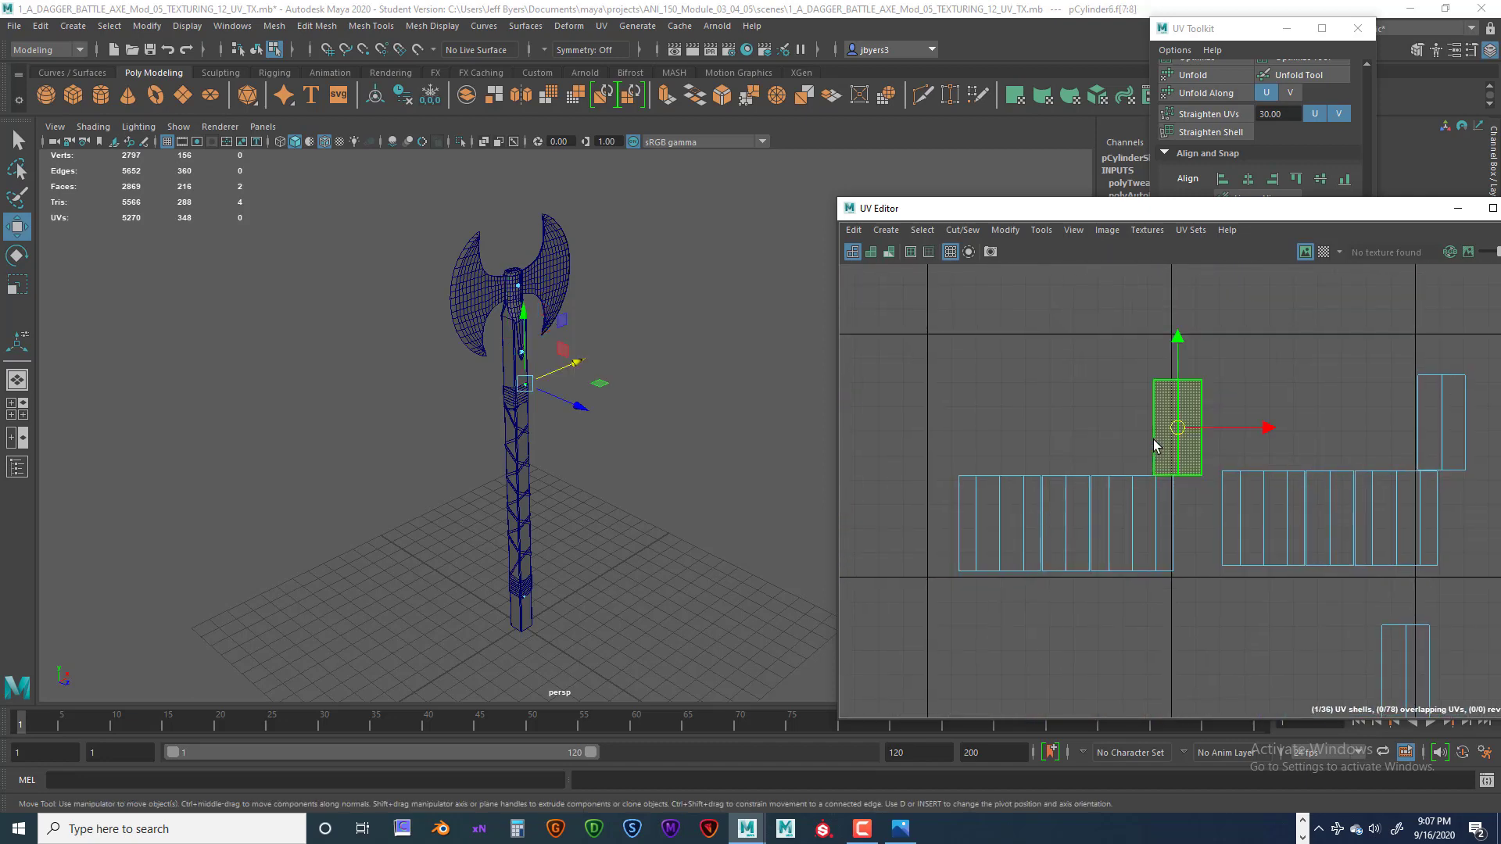
right_click_drag(1154, 438, 1155, 396)
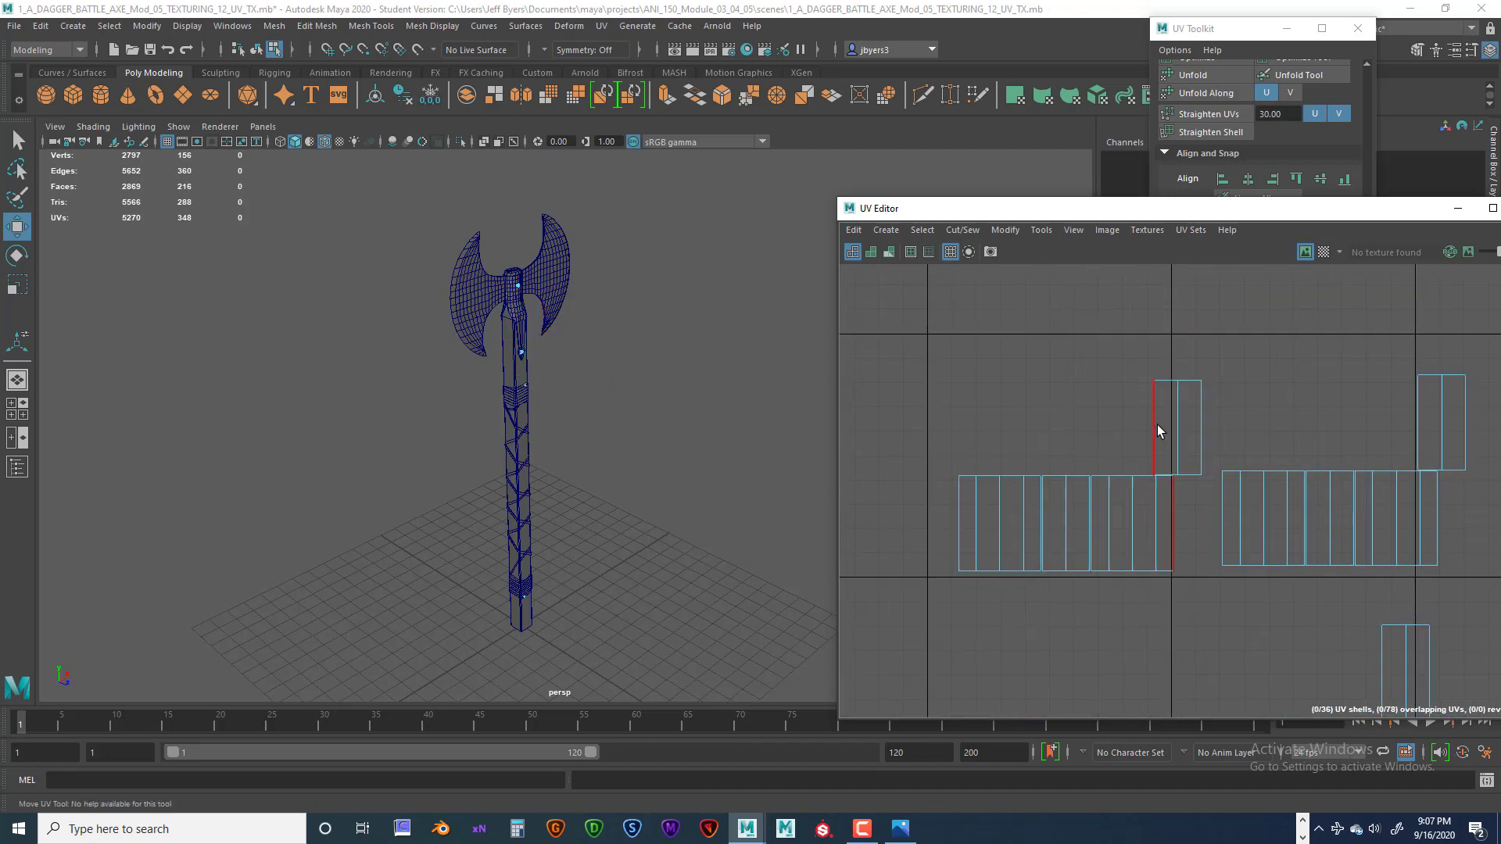
left_click(1160, 427)
left_click(953, 232)
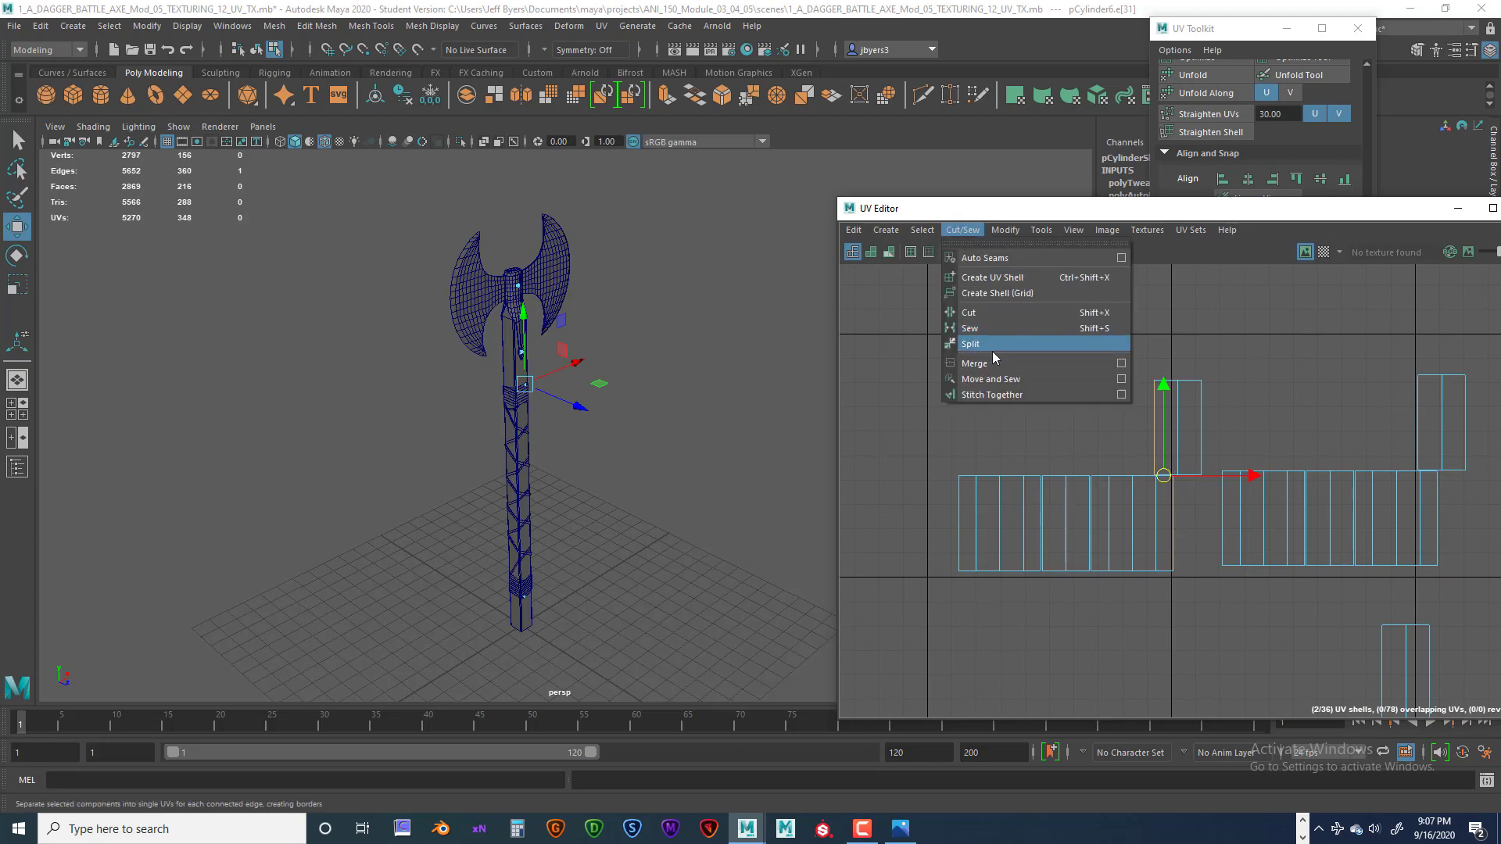
left_click(1001, 380)
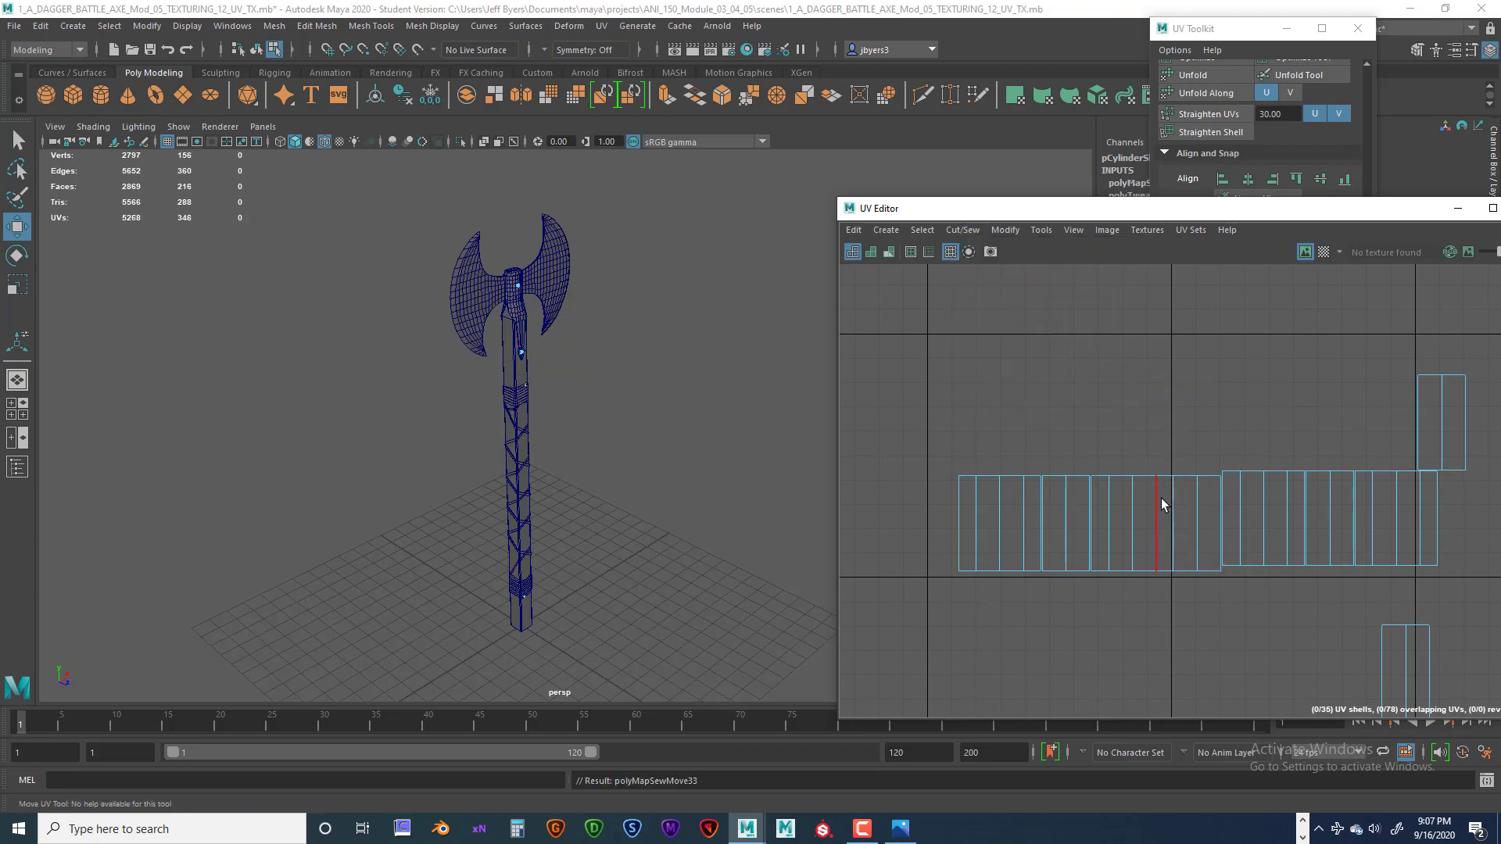
- Join the two remaining split seams inside the same long strip with Move and Sew
left_click(1091, 507)
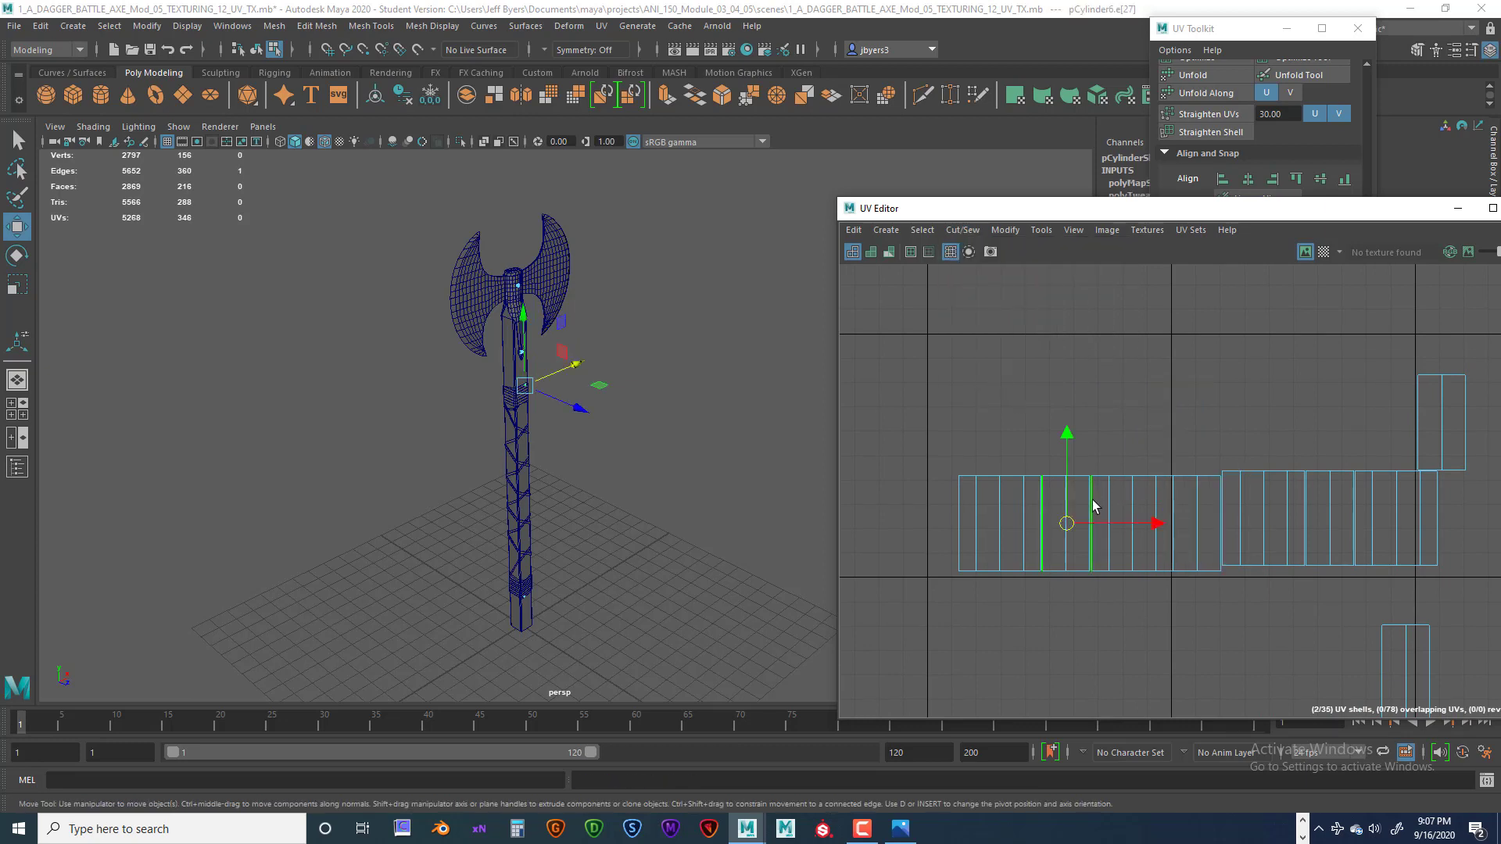
left_click(963, 230)
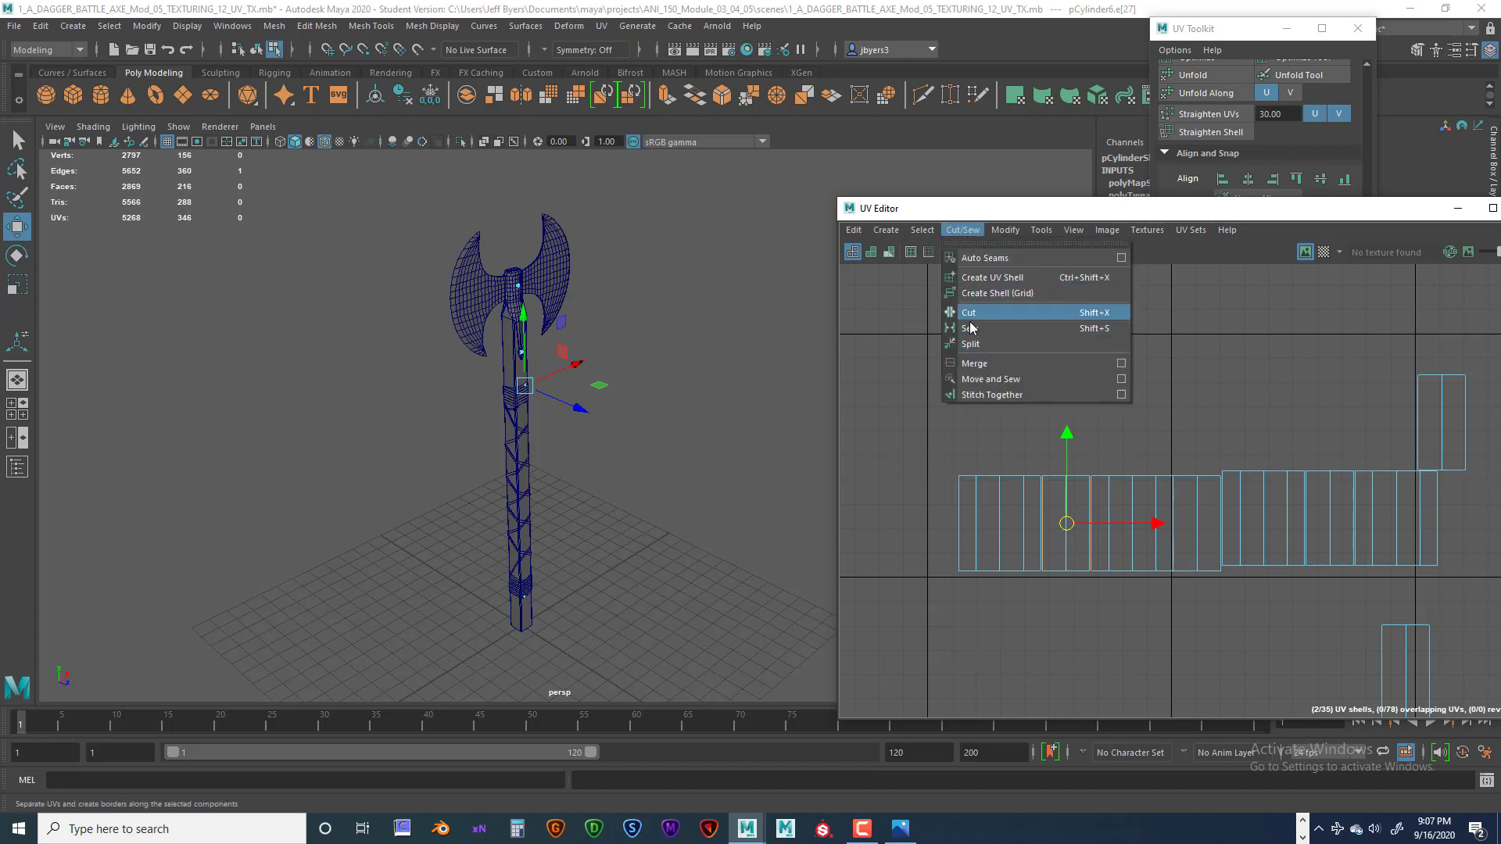
left_click(992, 380)
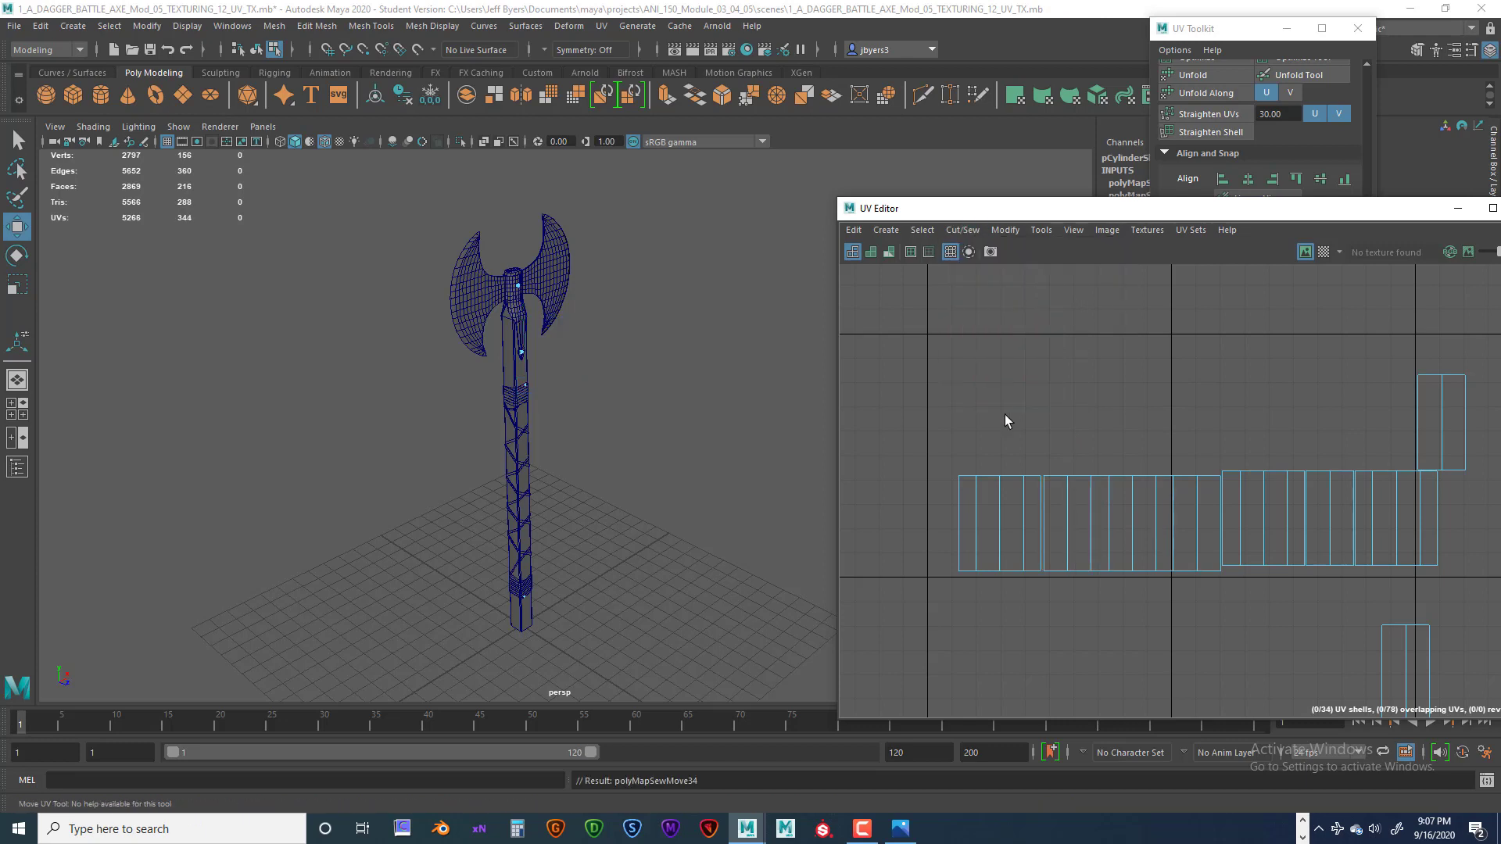
left_click(1045, 493)
left_click(962, 230)
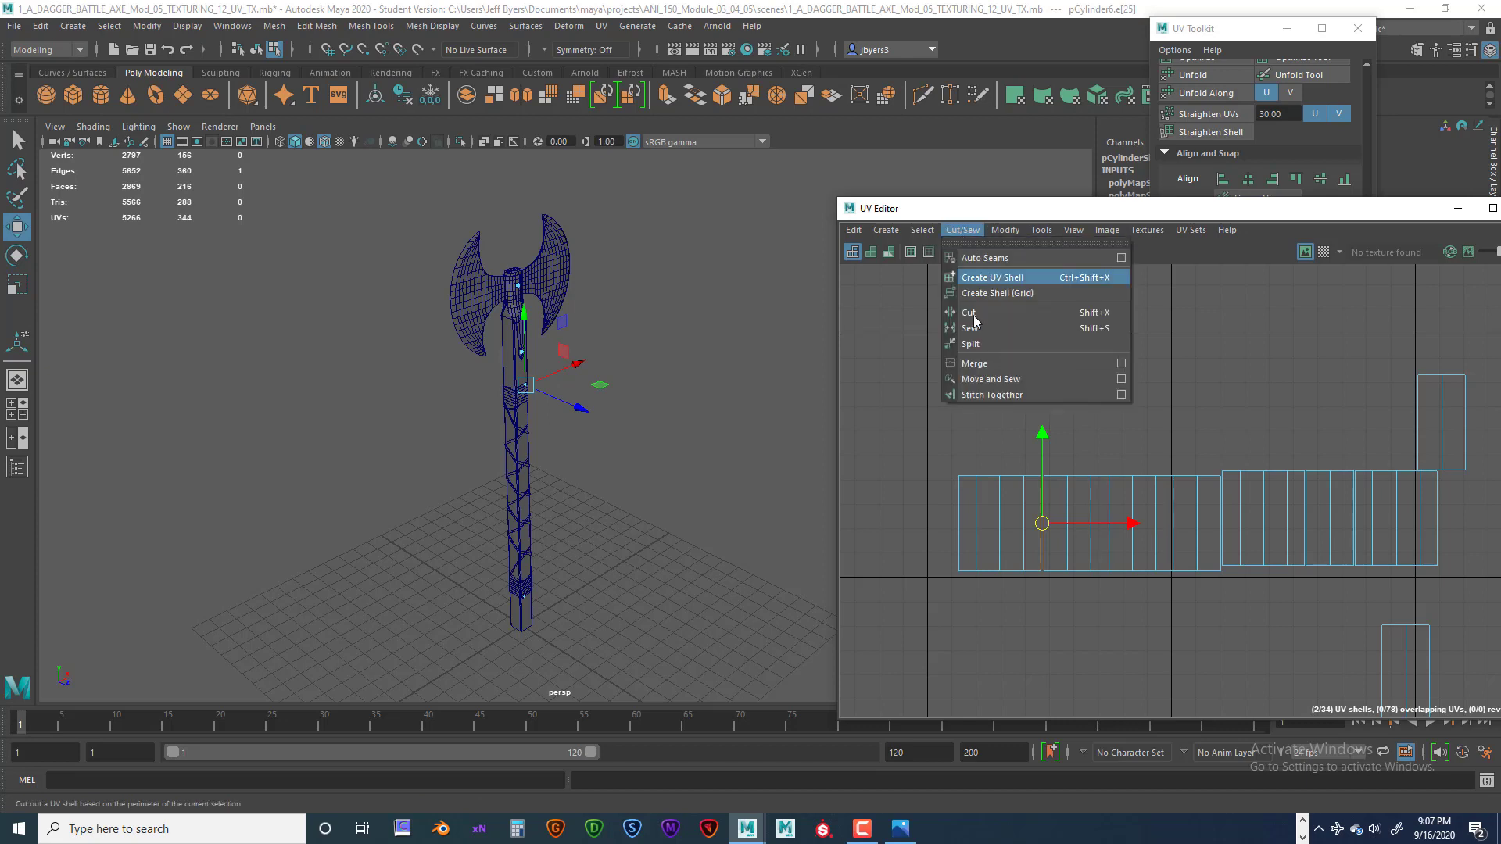
left_click(991, 379)
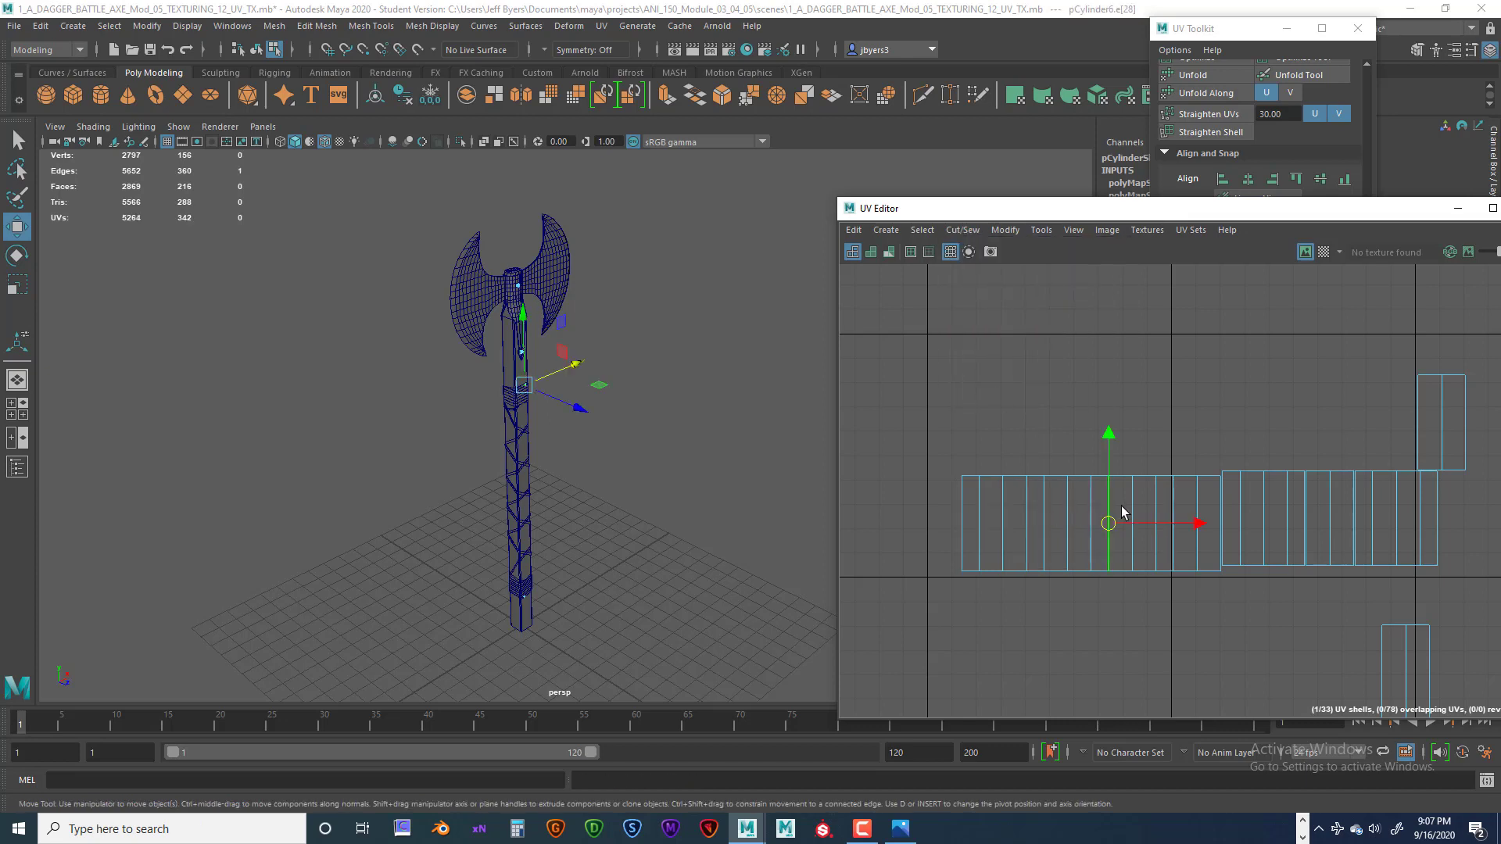
- Select the whole sewn strip as a UV shell and move it straight up, clear of the neighbouring strip
left_click(1140, 512)
left_click(1055, 492)
right_click_drag(1054, 492, 986, 467)
left_click(1057, 503)
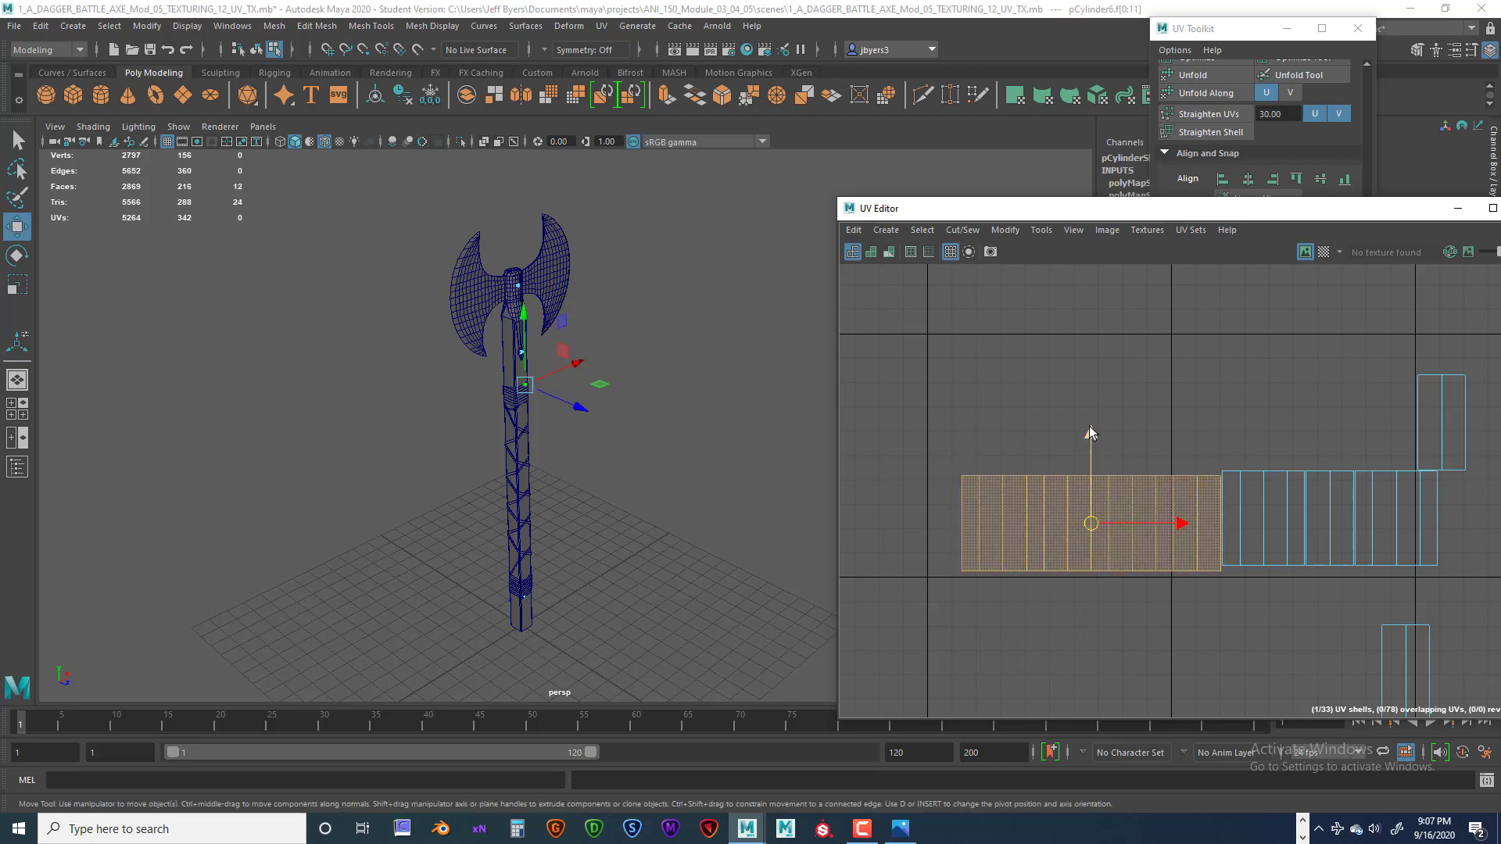
left_click_drag(1090, 439, 1090, 267)
- Move and Sew the raised two-panel piece onto the neighbouring strip, including both split seams within that strip
middle_click_drag(1296, 476, 1076, 439, "alt")
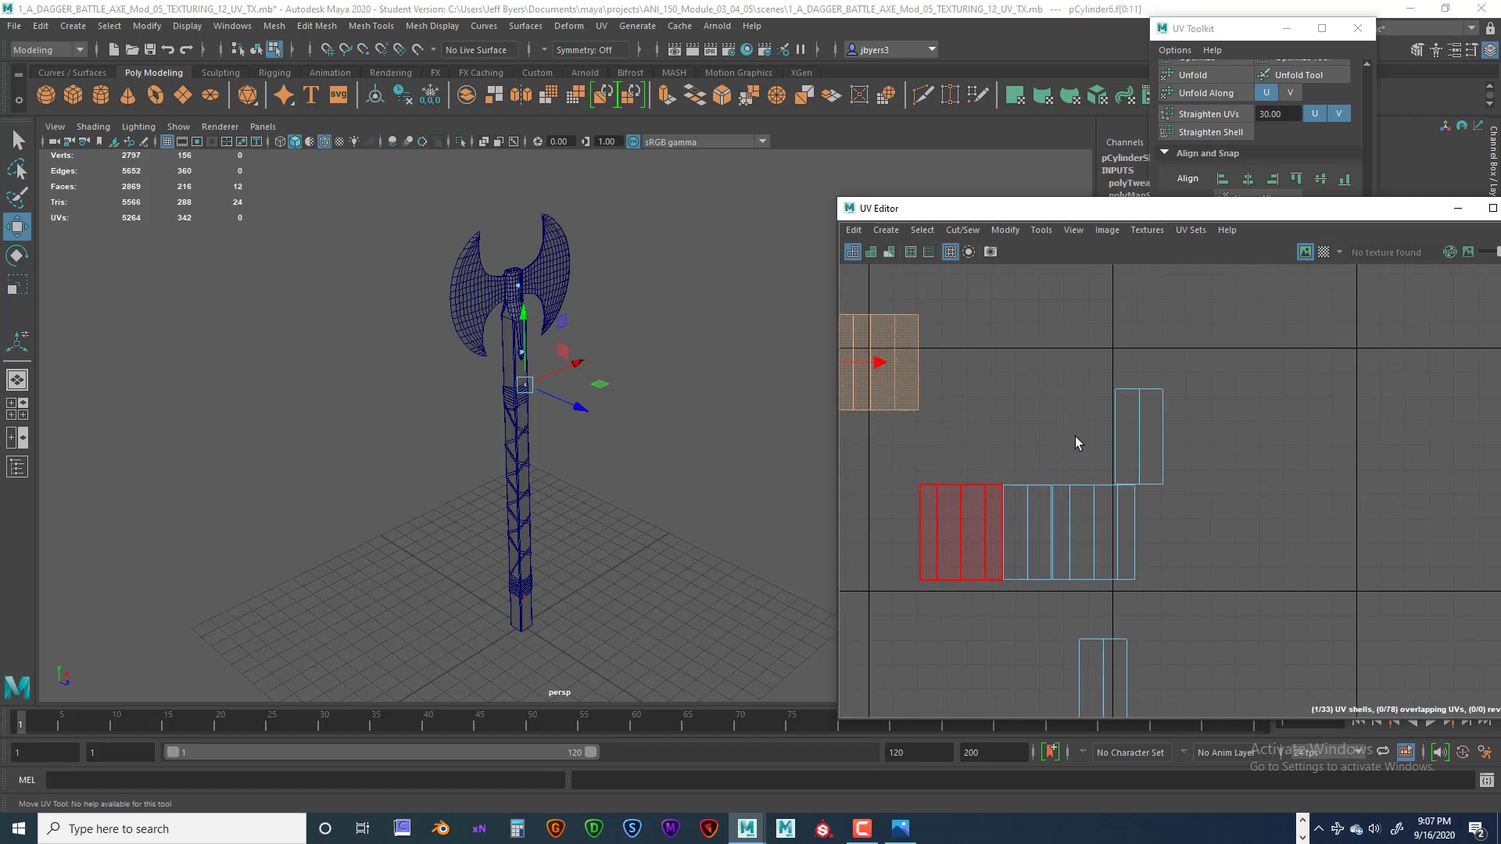
left_click(1114, 436)
mouse_move(1114, 436)
right_mouse_down()
mouse_move(1105, 419)
mouse_move(1106, 452)
right_mouse_up()
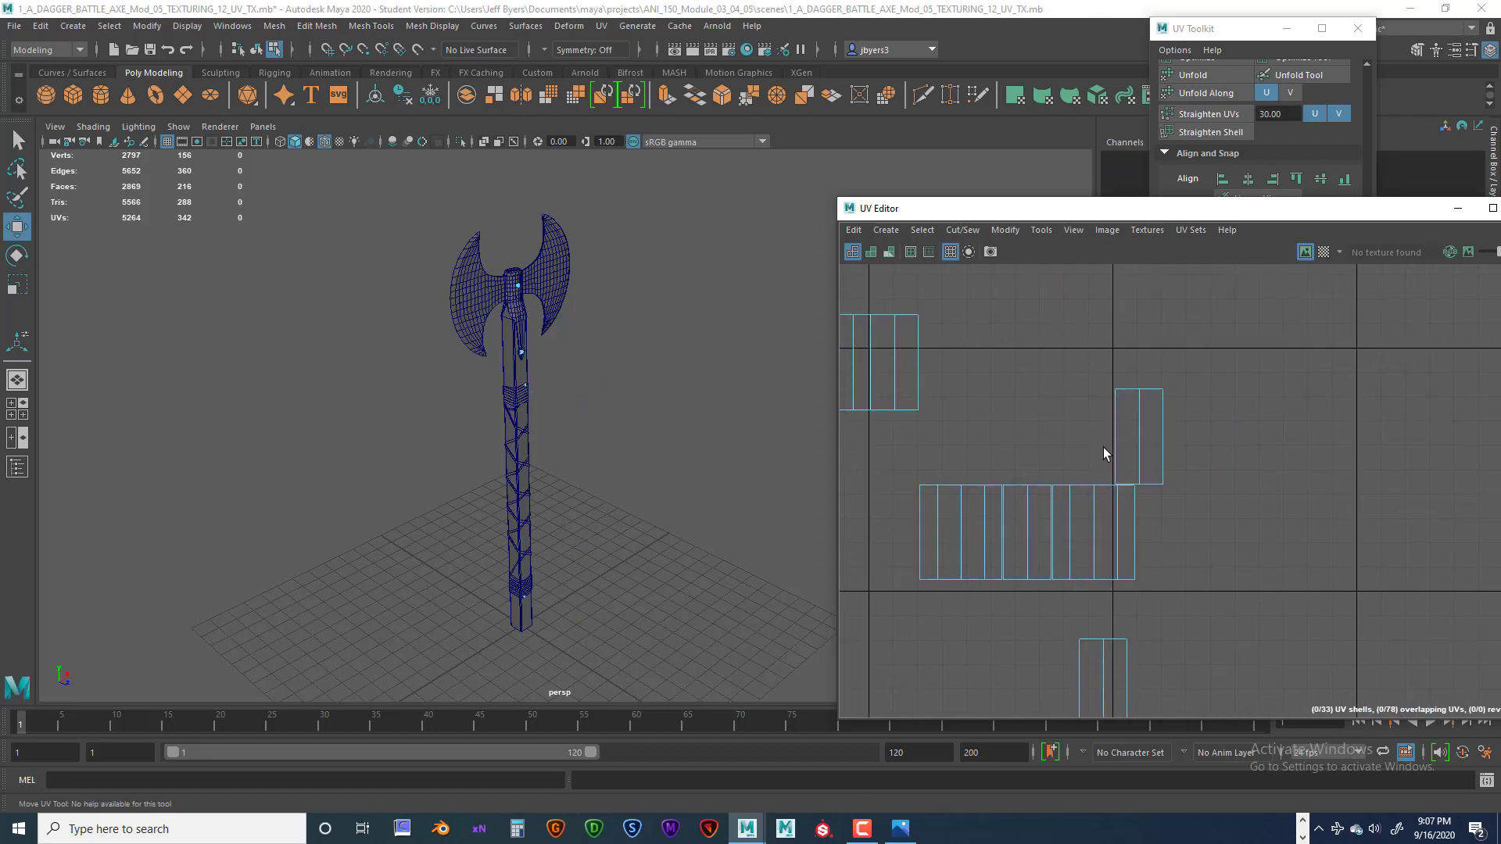
left_click(1117, 433)
left_click(948, 231)
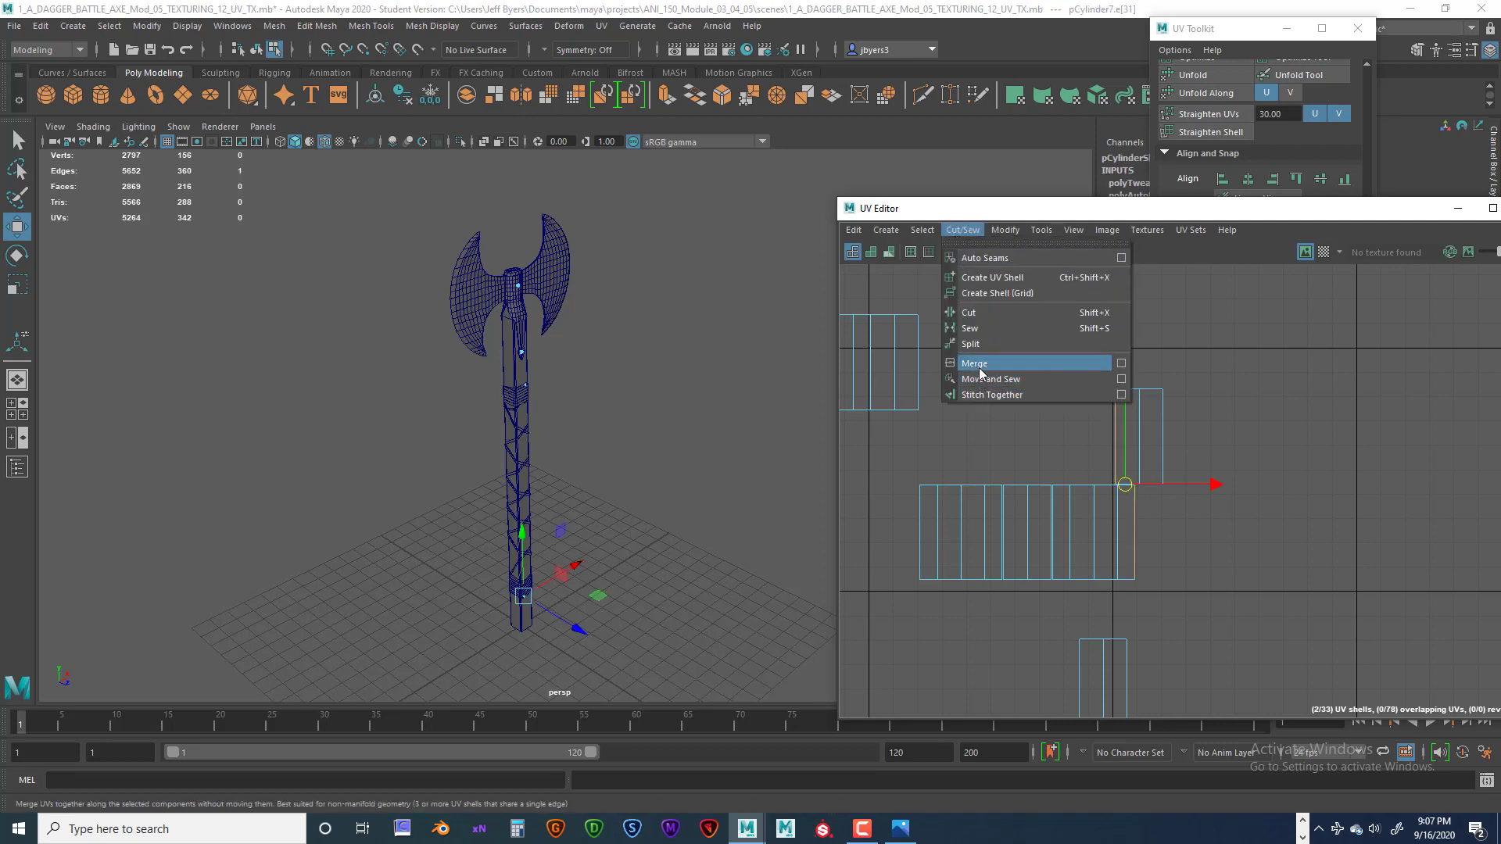
left_click(1005, 380)
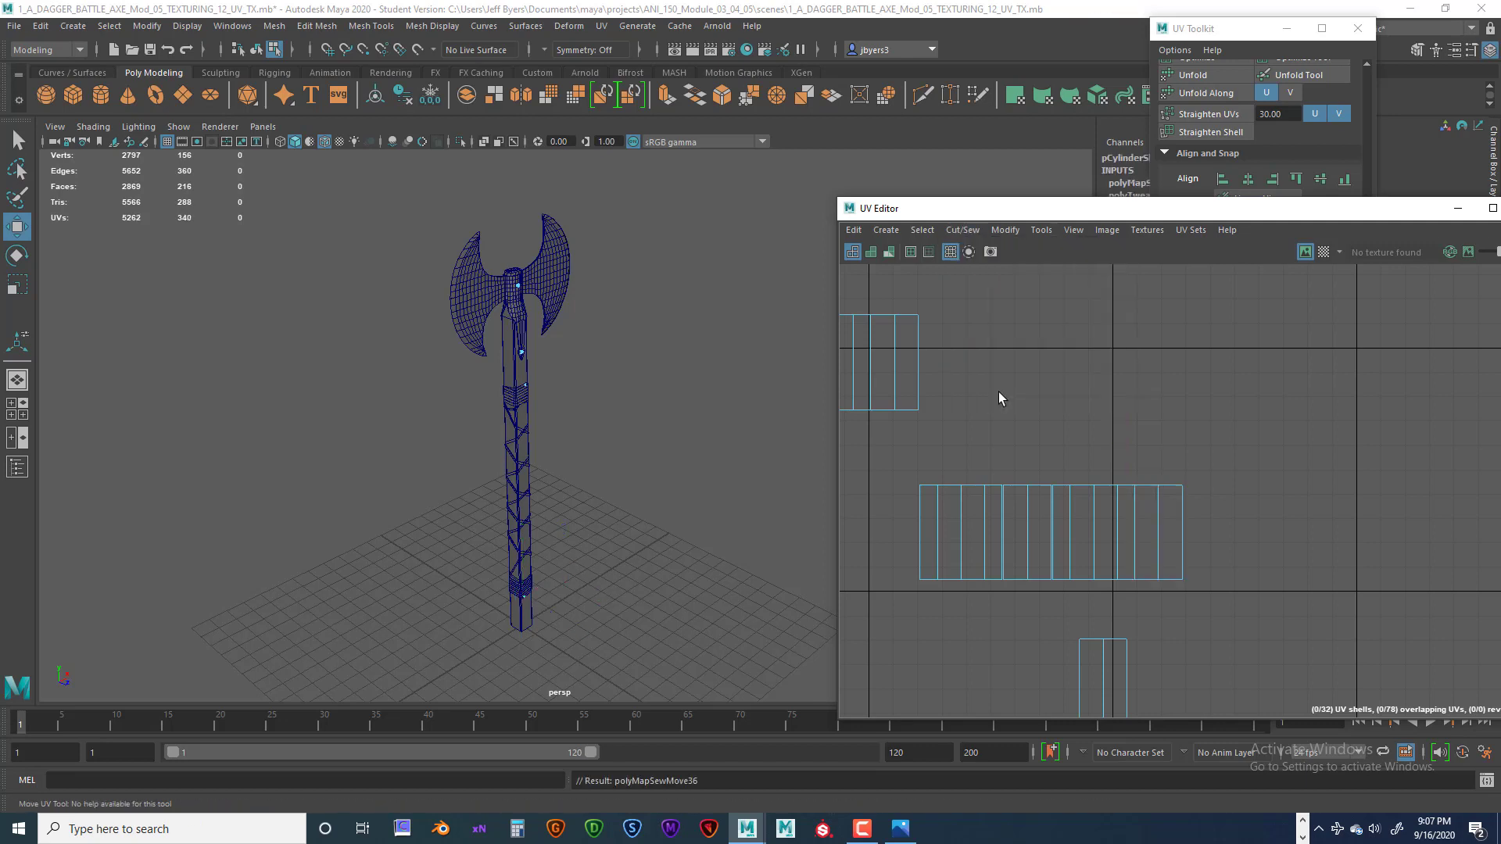
left_click(1054, 520)
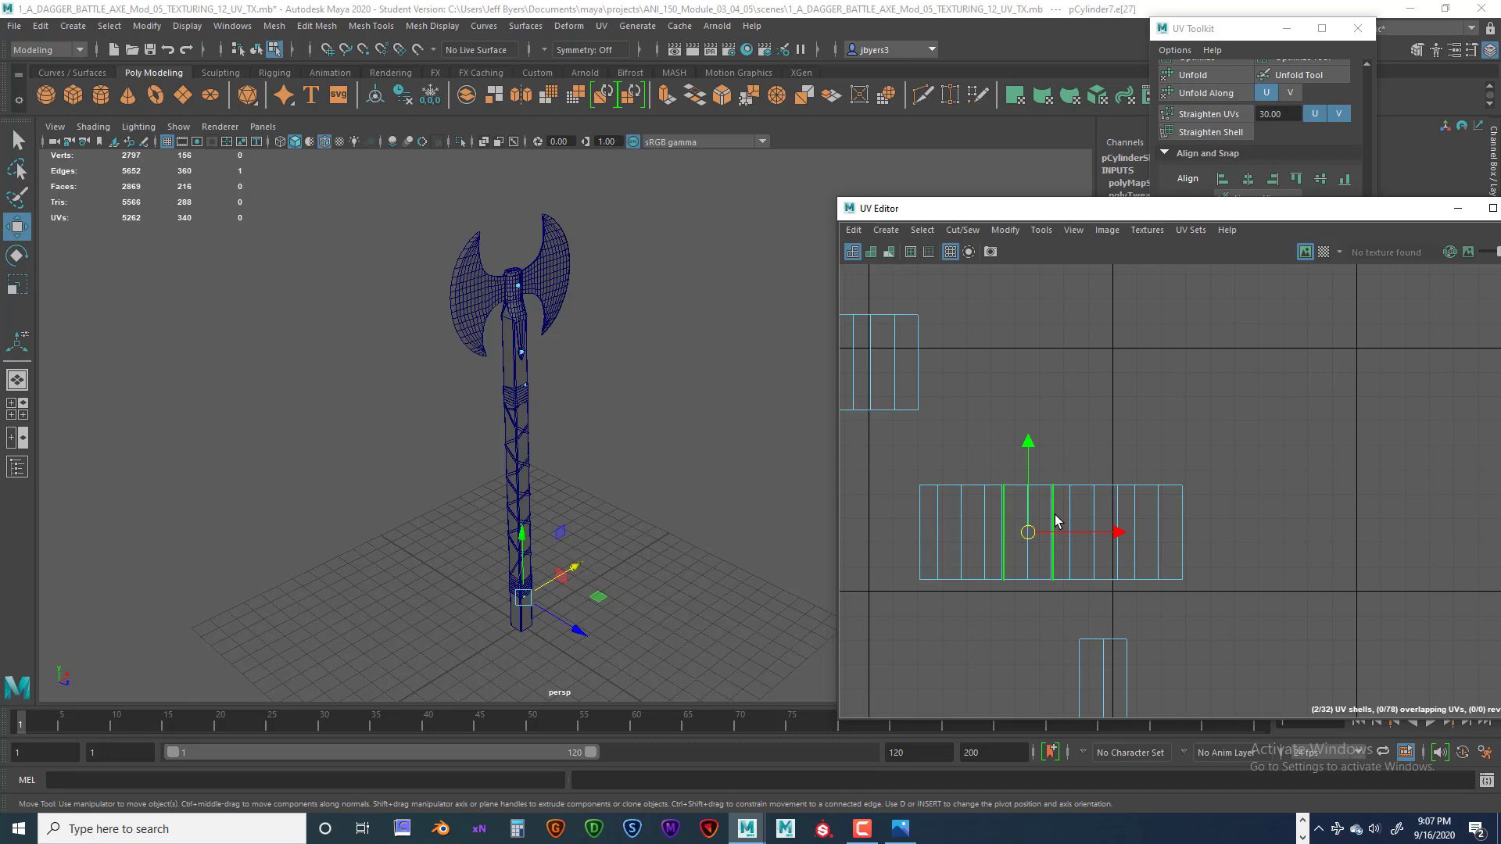
right_click_drag(1055, 521, 1072, 496, "shift")
left_click(1003, 516)
- Sew the strip resting just above the horizontal UV axis and its raised two-panel piece into one continuous shell
scroll(1072, 495, "down", 2)
middle_click_drag(1072, 500, 1012, 362, "alt")
scroll(1016, 391, "up", 1)
left_click(1028, 438)
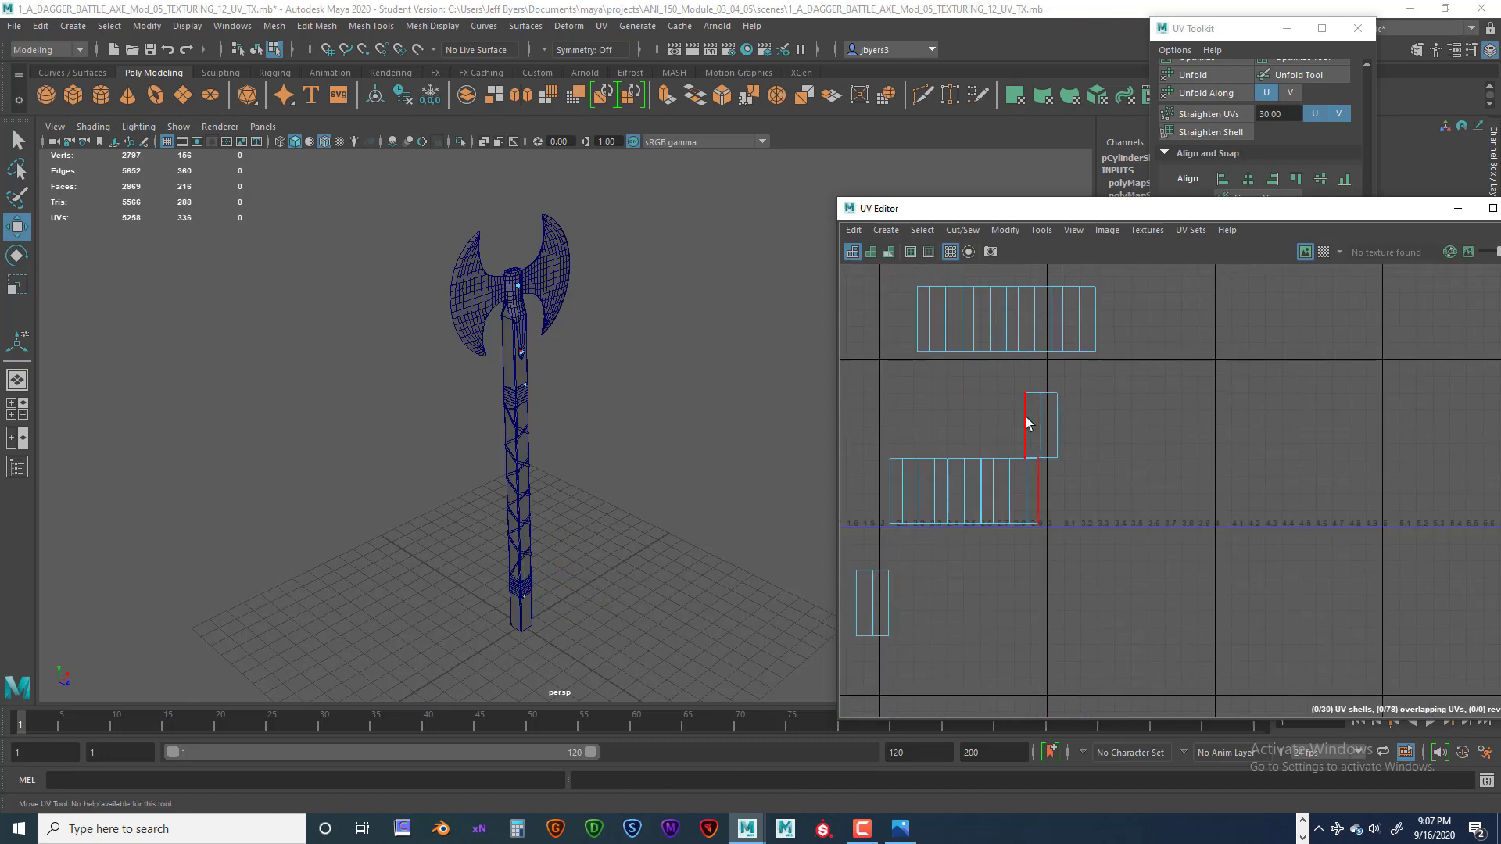
scroll(1047, 418, "up", 2)
middle_click_drag(1048, 418, 1166, 409, "alt")
left_click(1148, 406)
key("w")
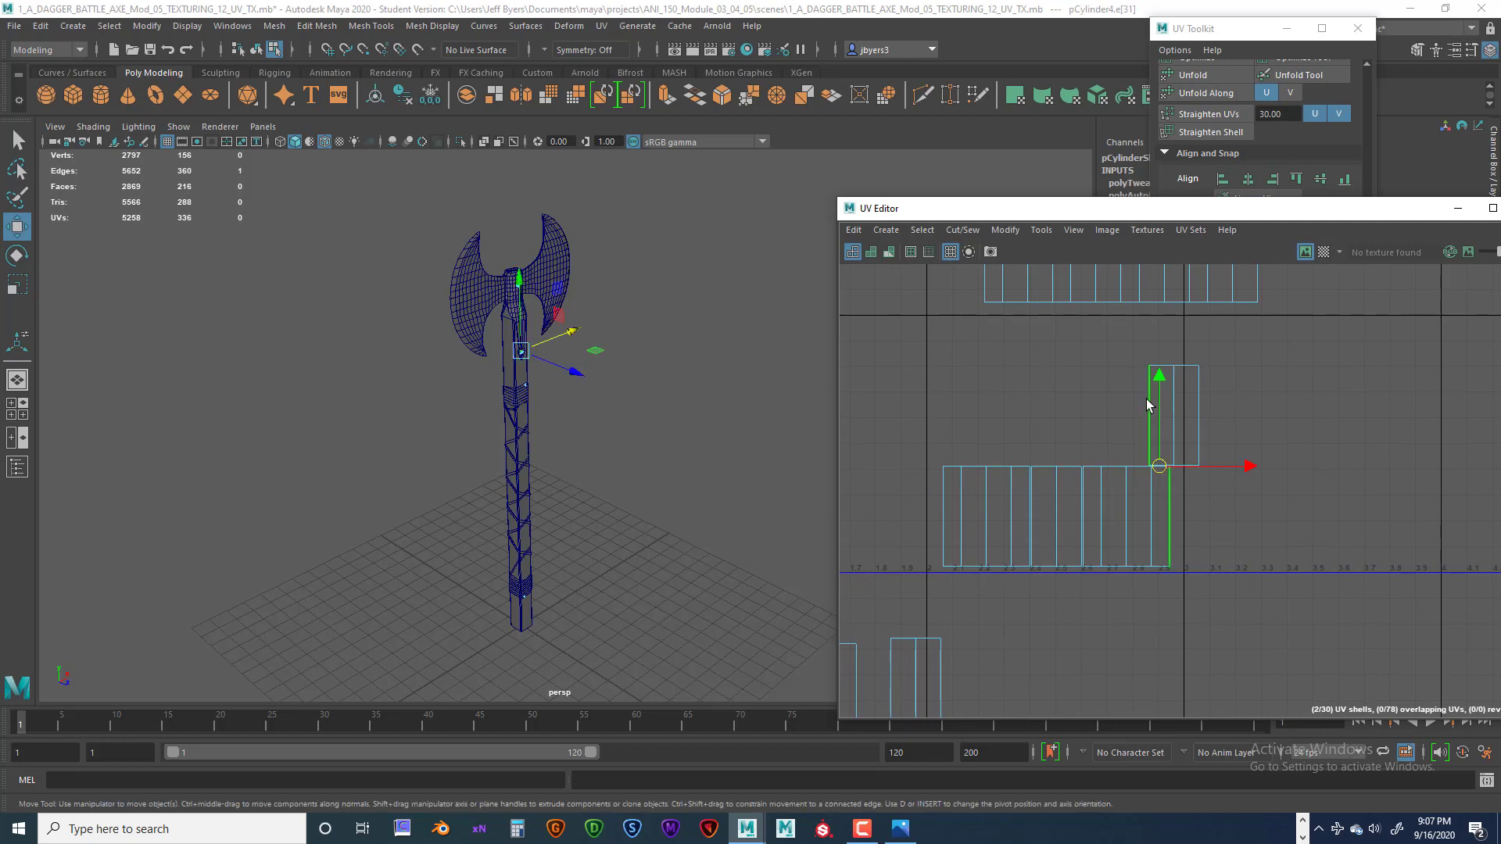
right_click_drag(1147, 405, 1152, 433, "shift")
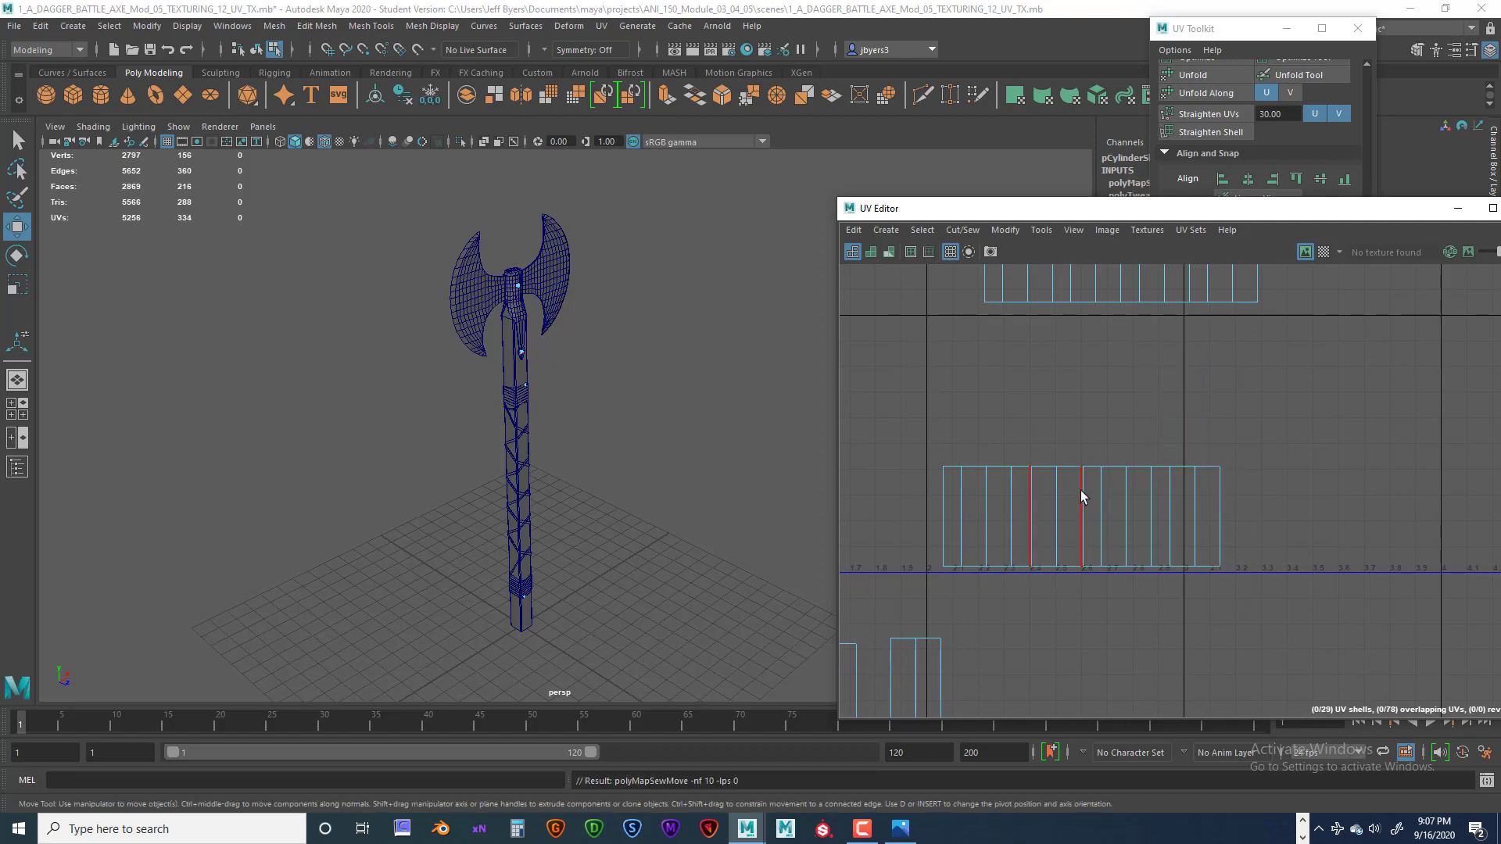
right_click_drag(1085, 496, 1030, 516, "shift")
- Sew the four separate pieces in the row below the horizontal UV axis into one continuous strip
scroll(1028, 503, "down", 4)
scroll(953, 523, "up", 5)
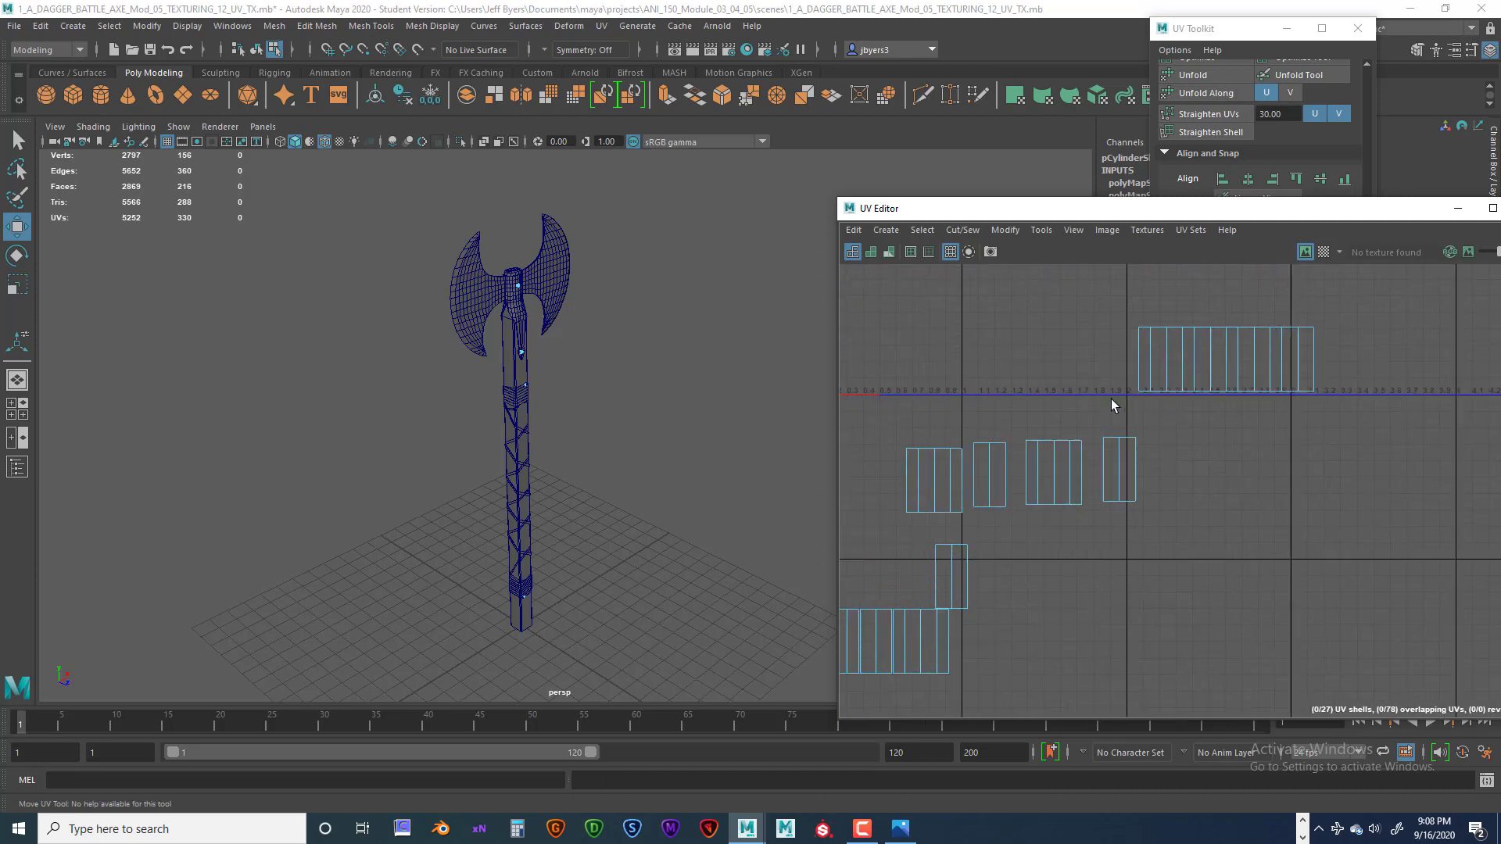
left_click(1097, 492)
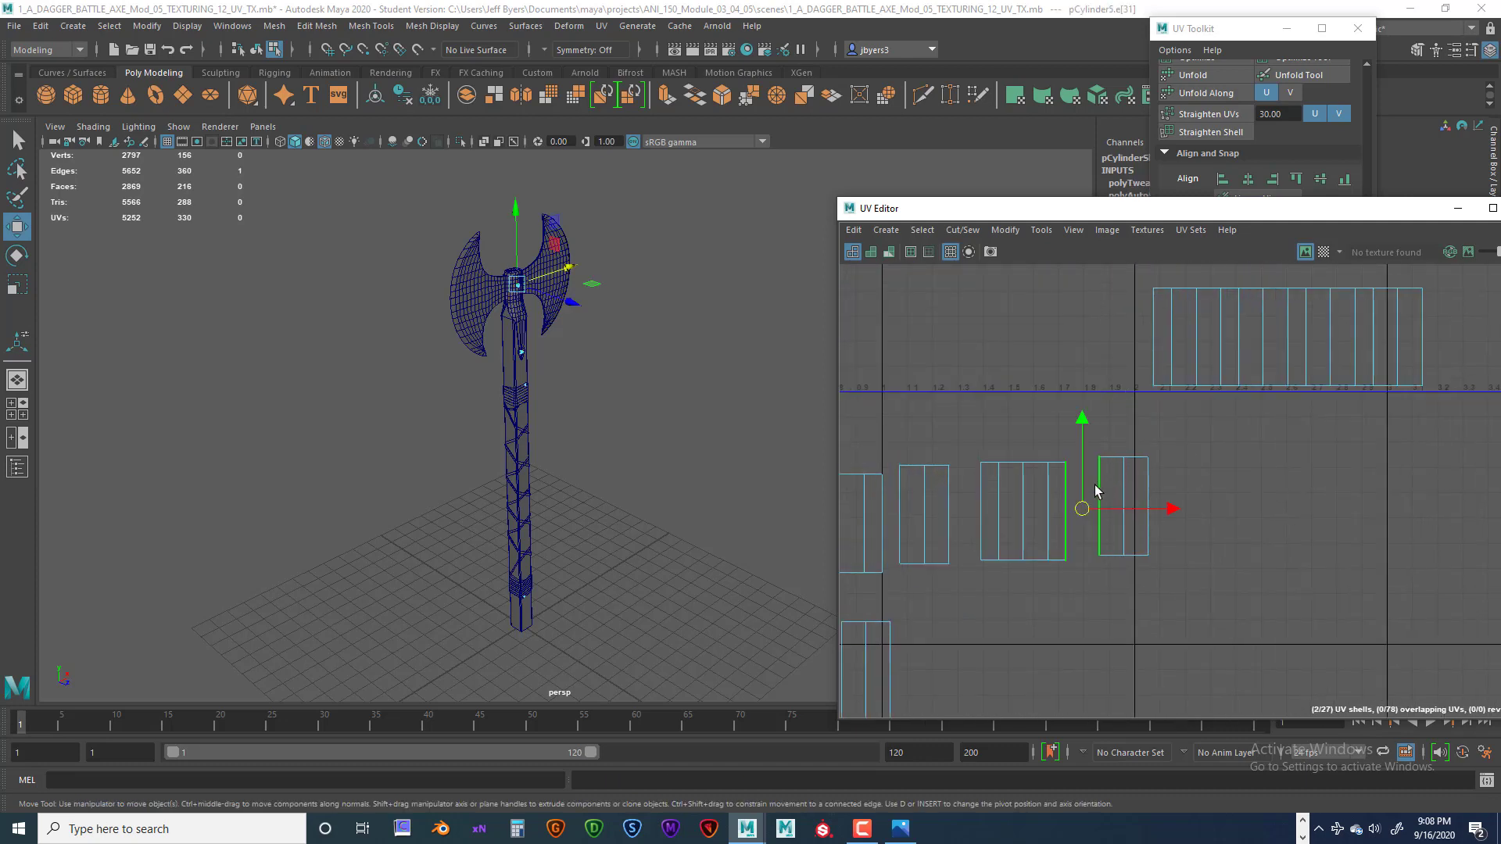
right_click_drag(1095, 491, 860, 532, "shift")
left_click(982, 513)
- Move and Sew the split strip immediately right of the vertical UV axis with its raised two-panel piece into one shell
middle_click_drag(1025, 500, 1294, 316, "alt")
left_click(1120, 483)
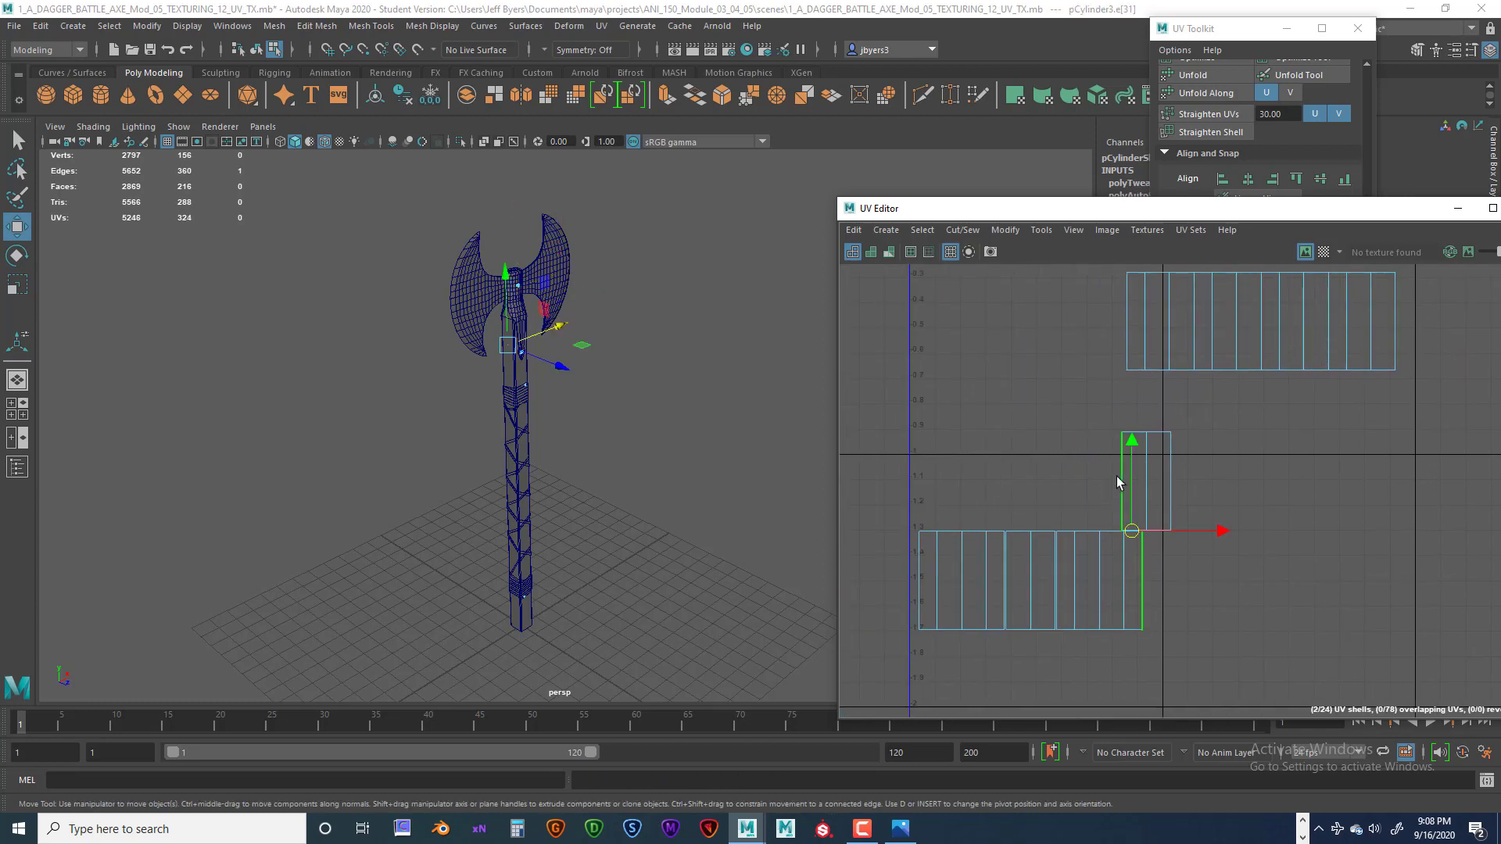
right_click_drag(1118, 482, 1156, 529, "shift")
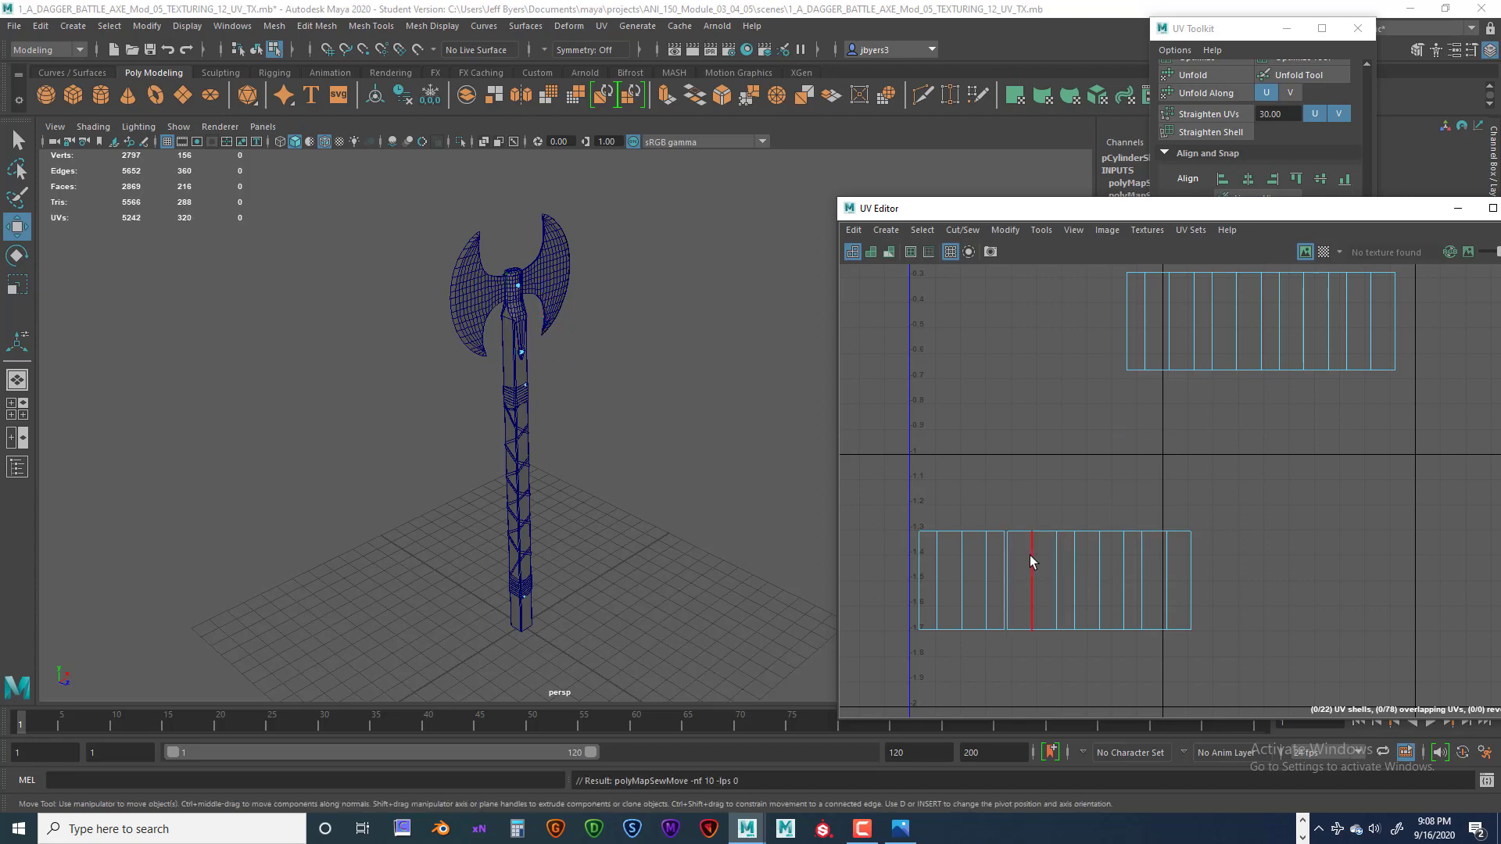
left_click(1007, 559)
right_click_drag(1007, 559, 1149, 510, "shift")
- Sew the last split strip, left of the vertical UV axis, with its raised two-panel piece into one shell
scroll(1165, 480, "down", 5)
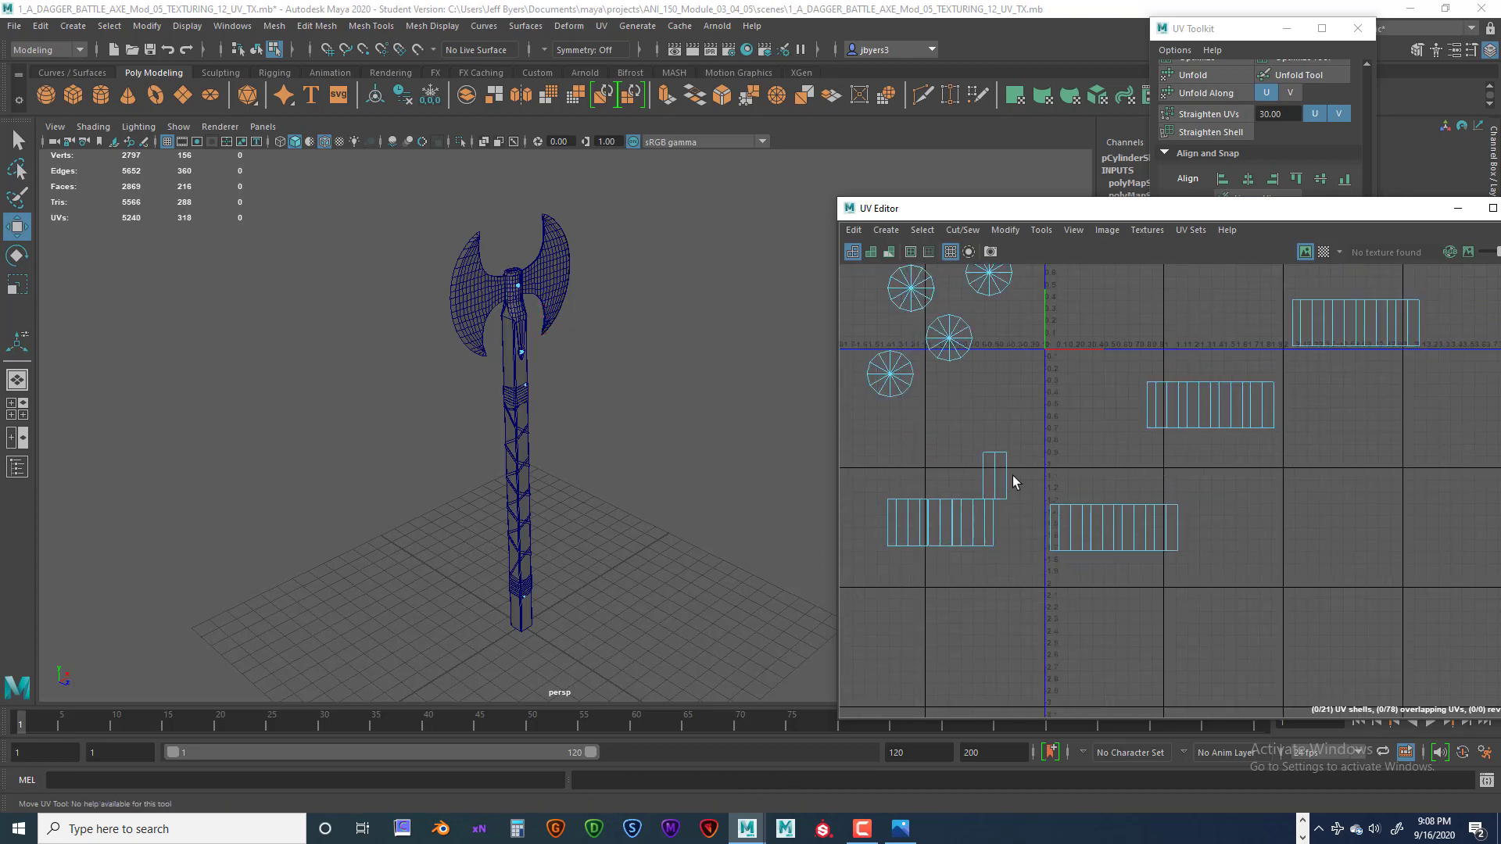
left_click(985, 476)
right_click_drag(984, 476, 973, 526, "shift")
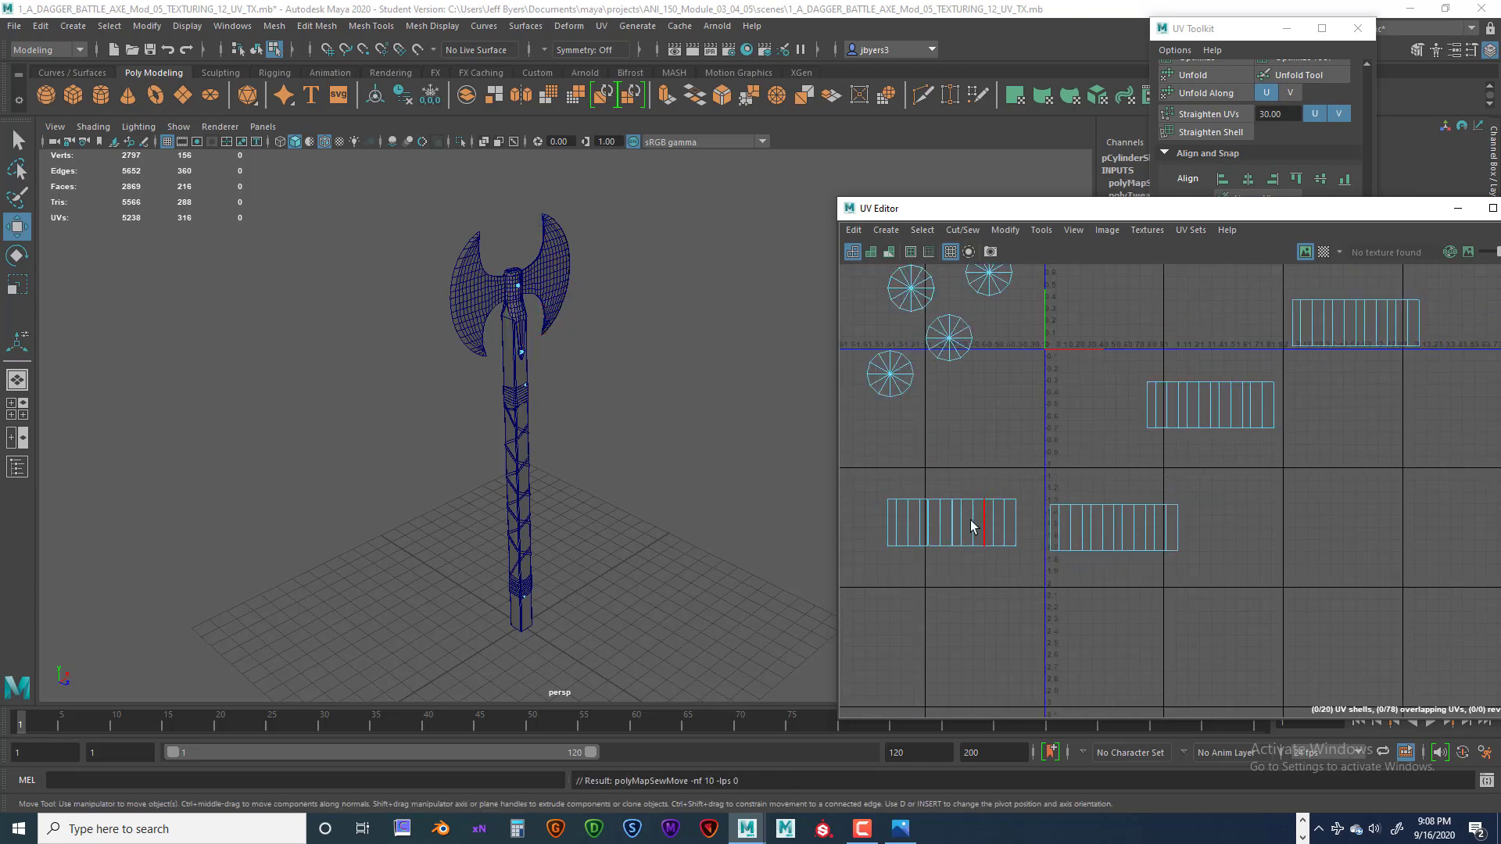
left_click(954, 517)
key("g")
left_click(929, 516)
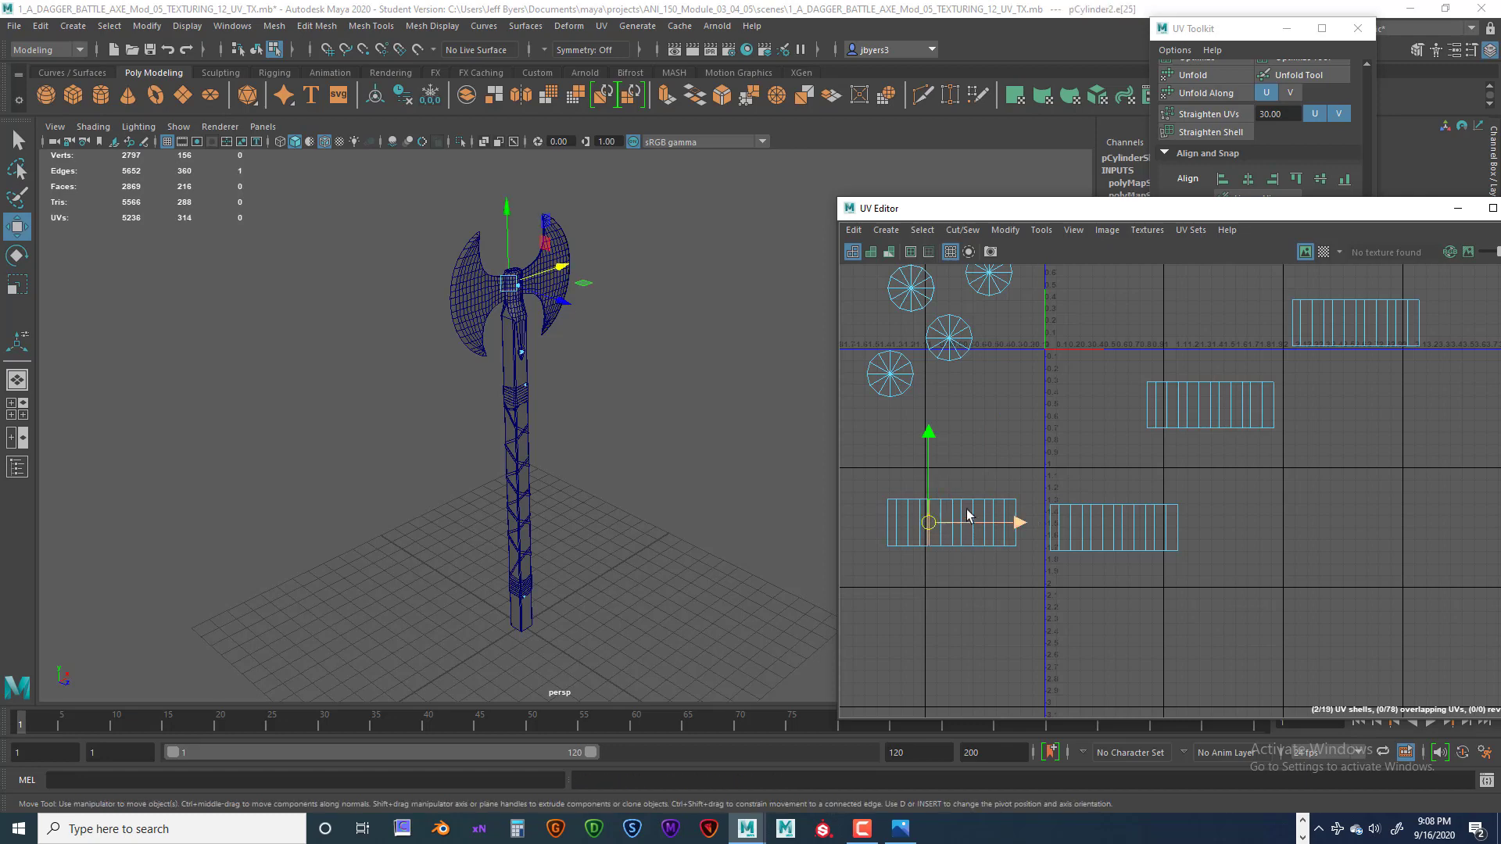
key("g")
- Switch to UV shell selection and select all the circular caps and sewn strips
scroll(1058, 471, "down", 3)
scroll(1079, 475, "down", 2)
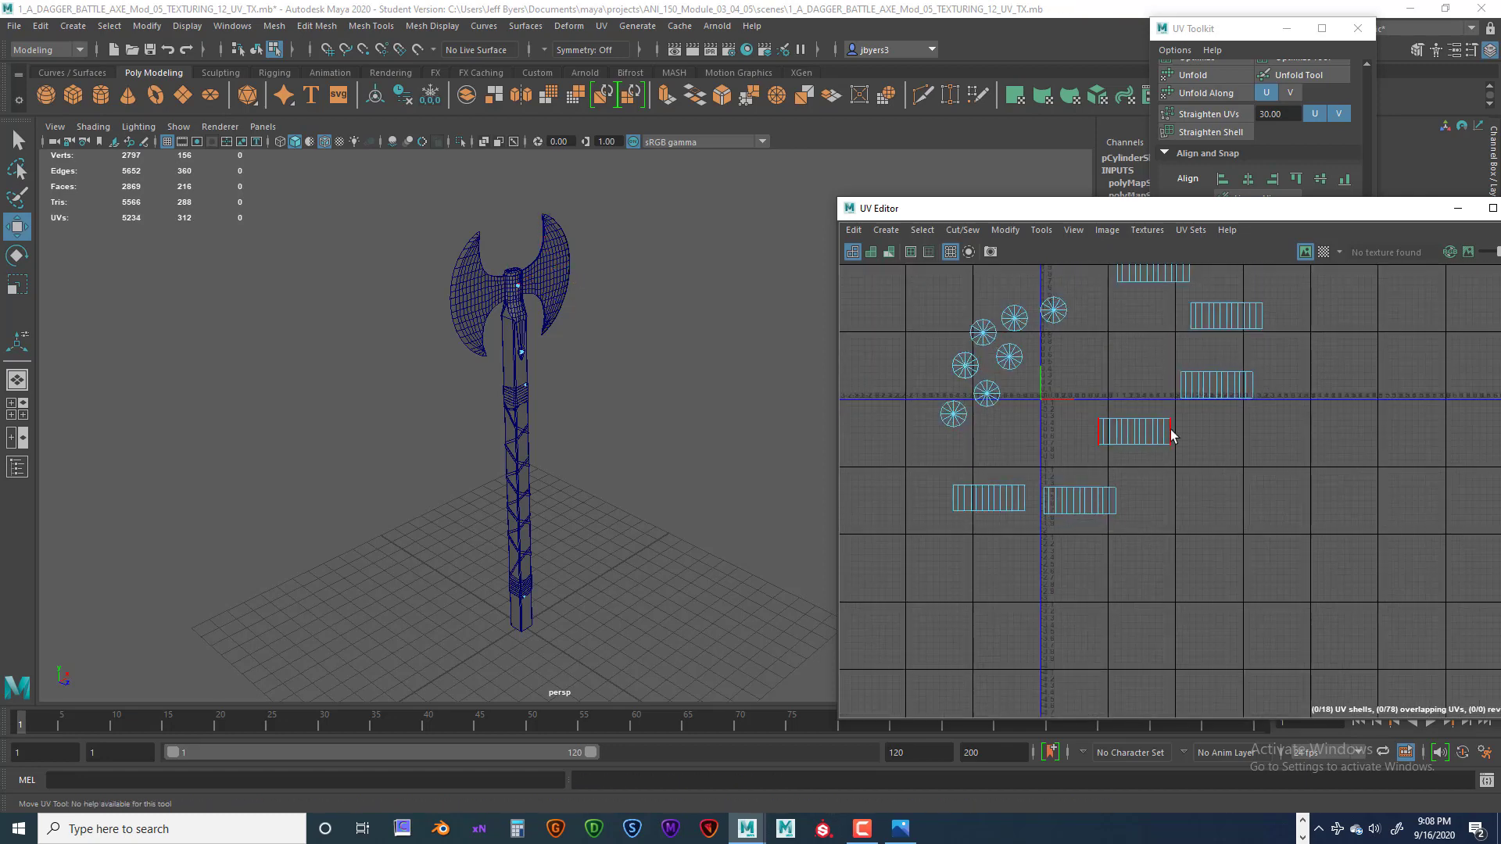
middle_click_drag(1138, 391, 1063, 497, "alt")
right_click_drag(1102, 362, 1036, 344)
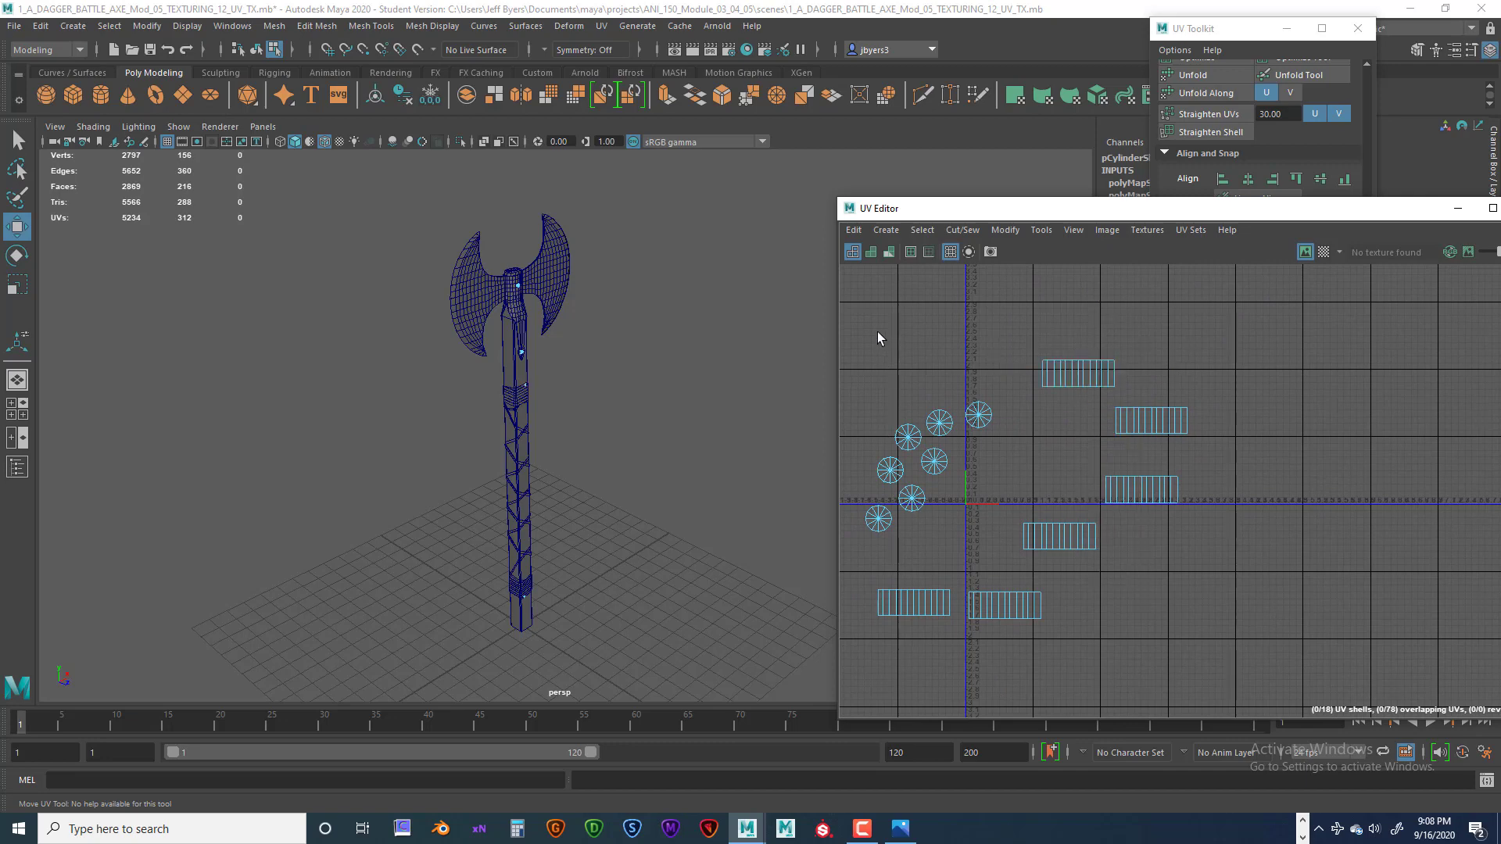
left_click_drag(878, 338, 1256, 640)
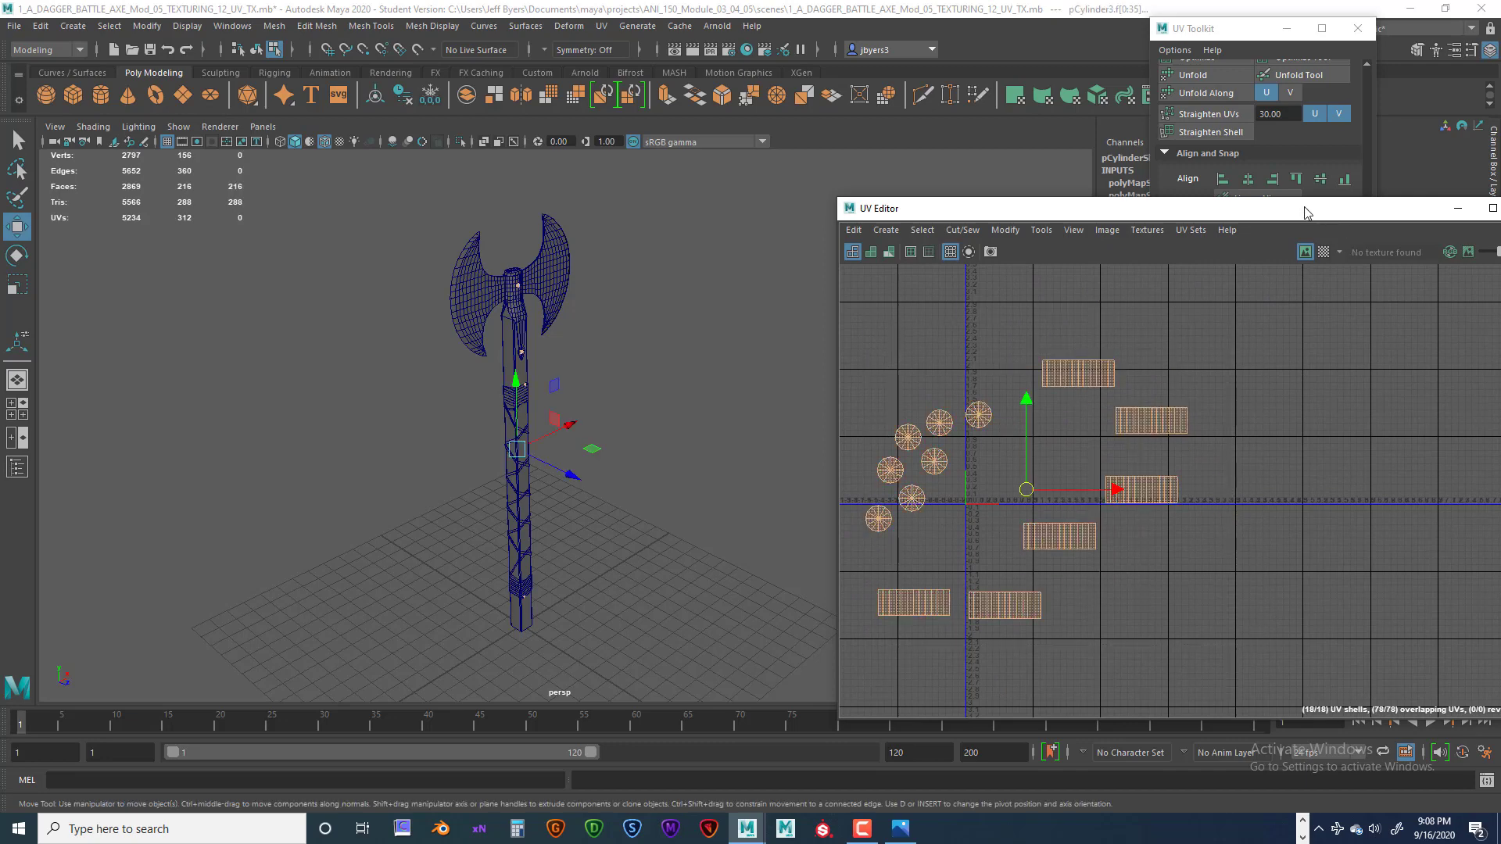
- Move the UV Editor window clear of the UV Toolkit and bring up the toolkit's snap, arrange and layout options
left_click_drag(1305, 213, 809, 151)
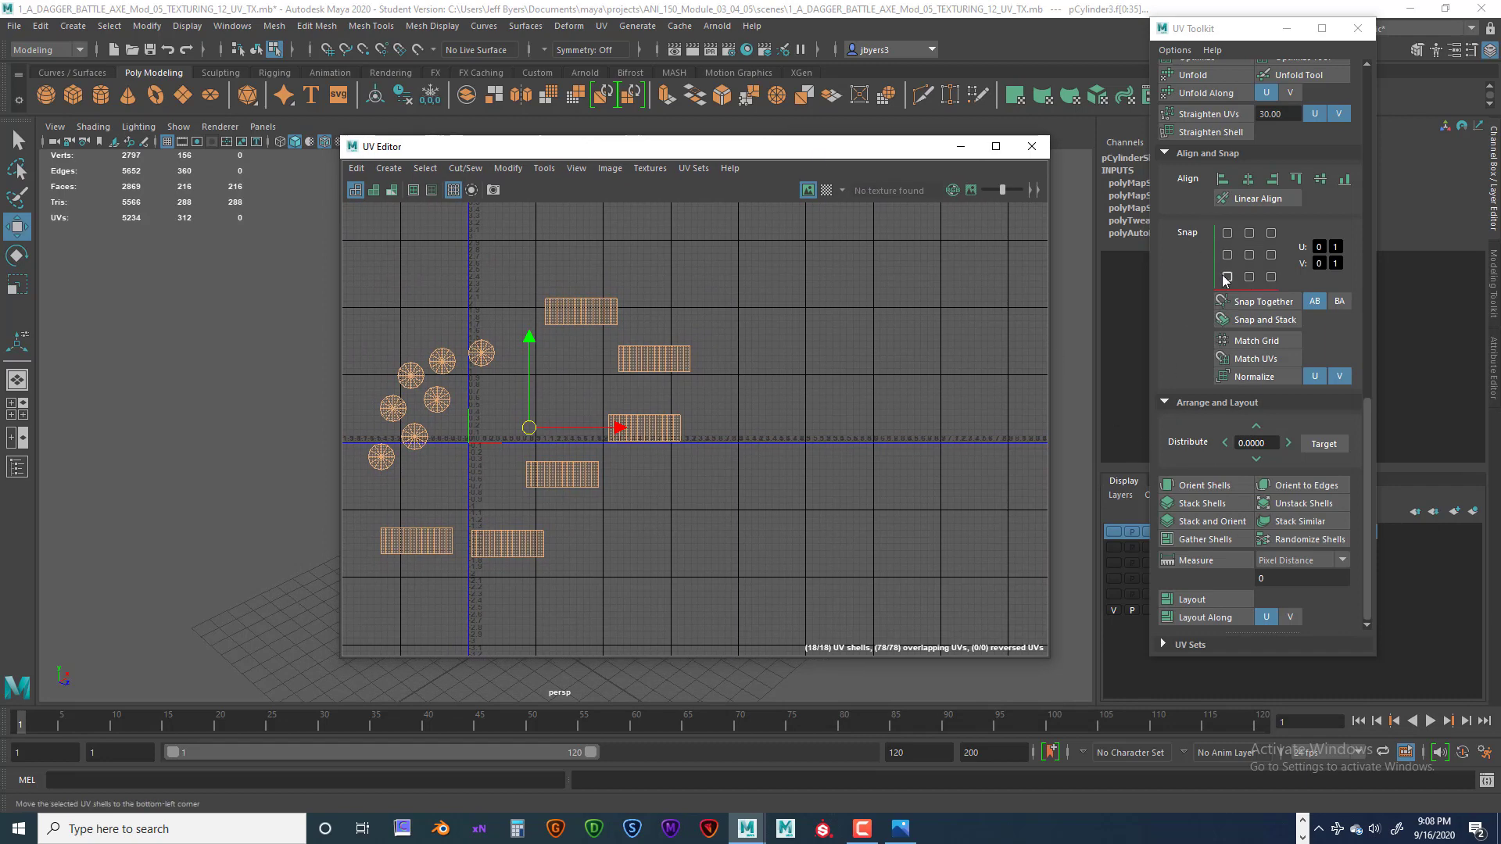
scroll(1226, 280, "up", 3)
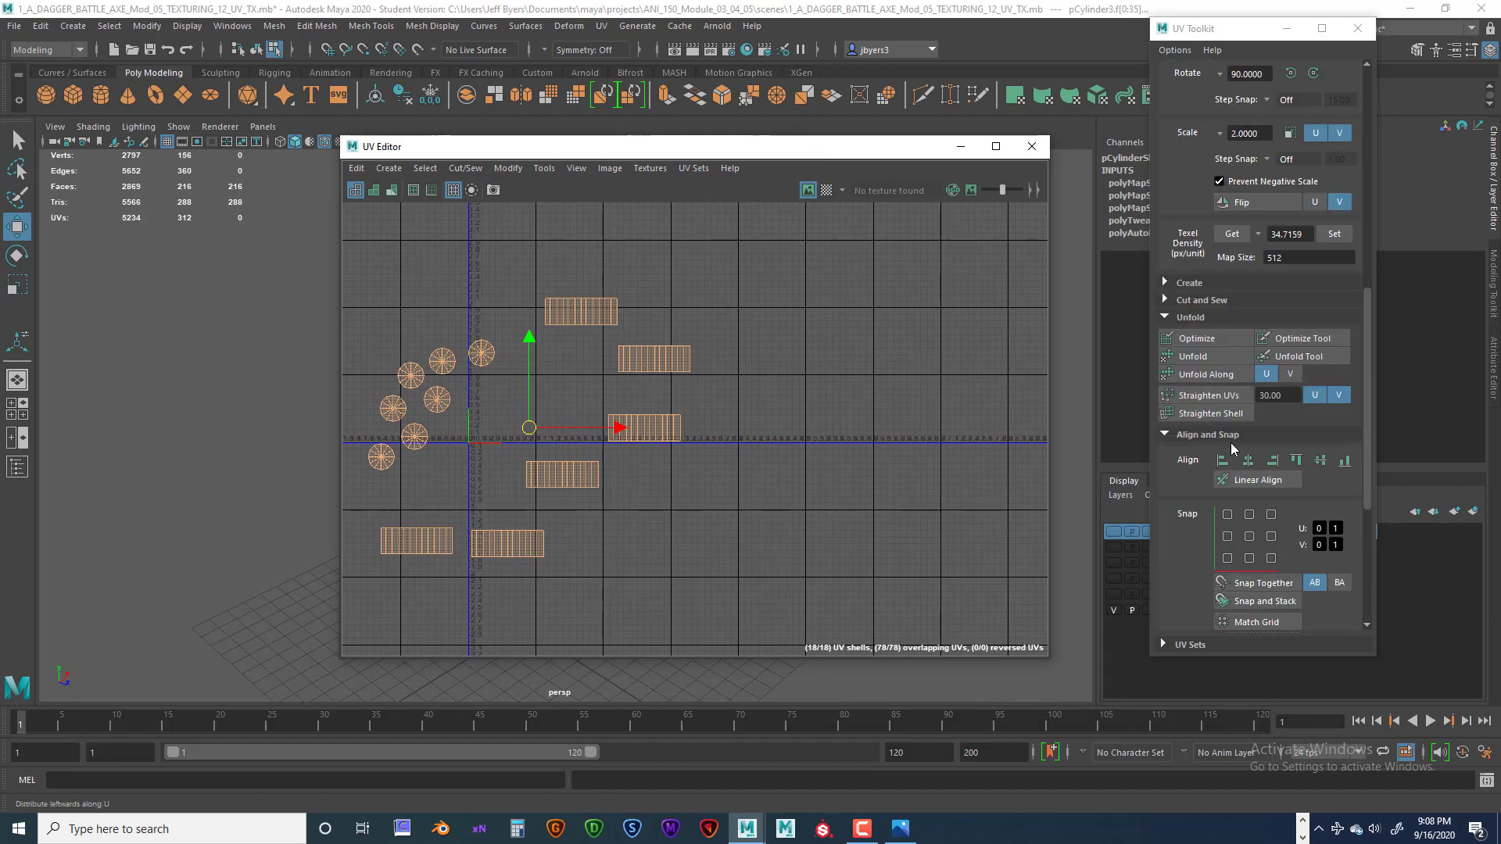
scroll(1231, 448, "down", 3)
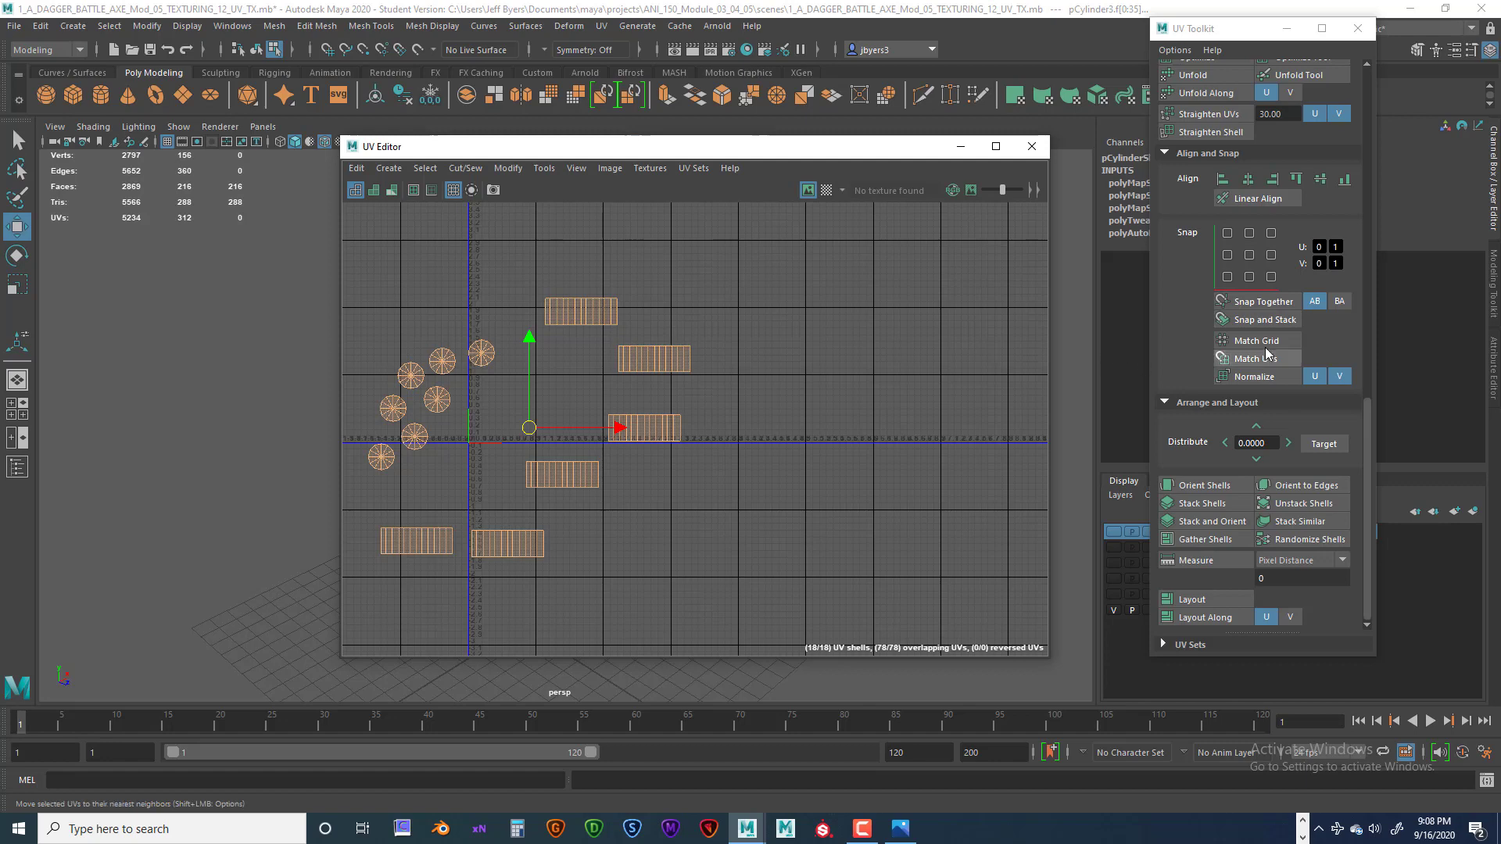
- Unfold all the selected cylinder cap and side strip shells
scroll(1267, 325, "up", 3)
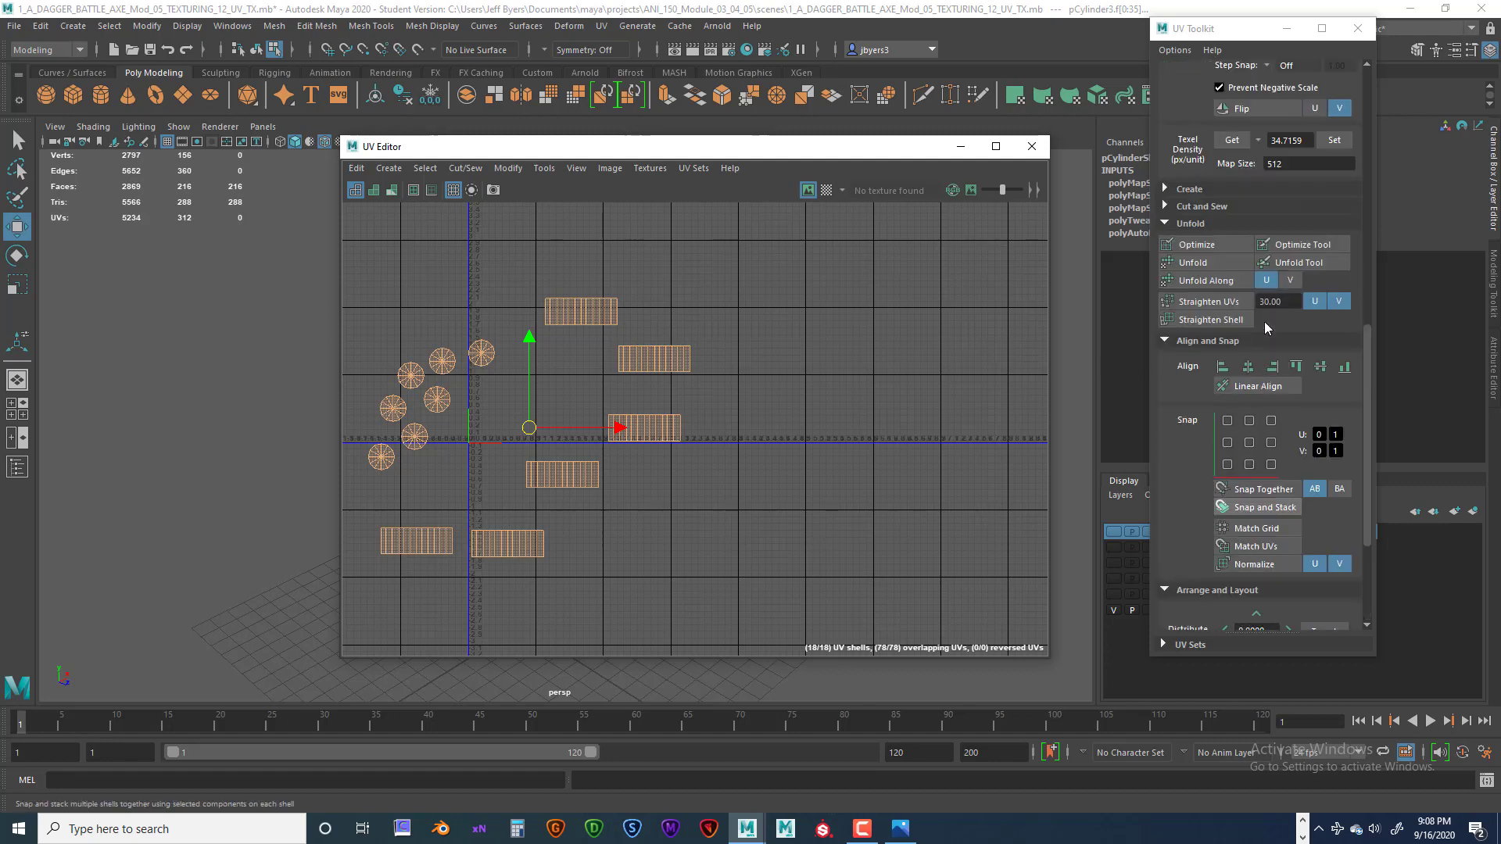
left_click(1196, 262)
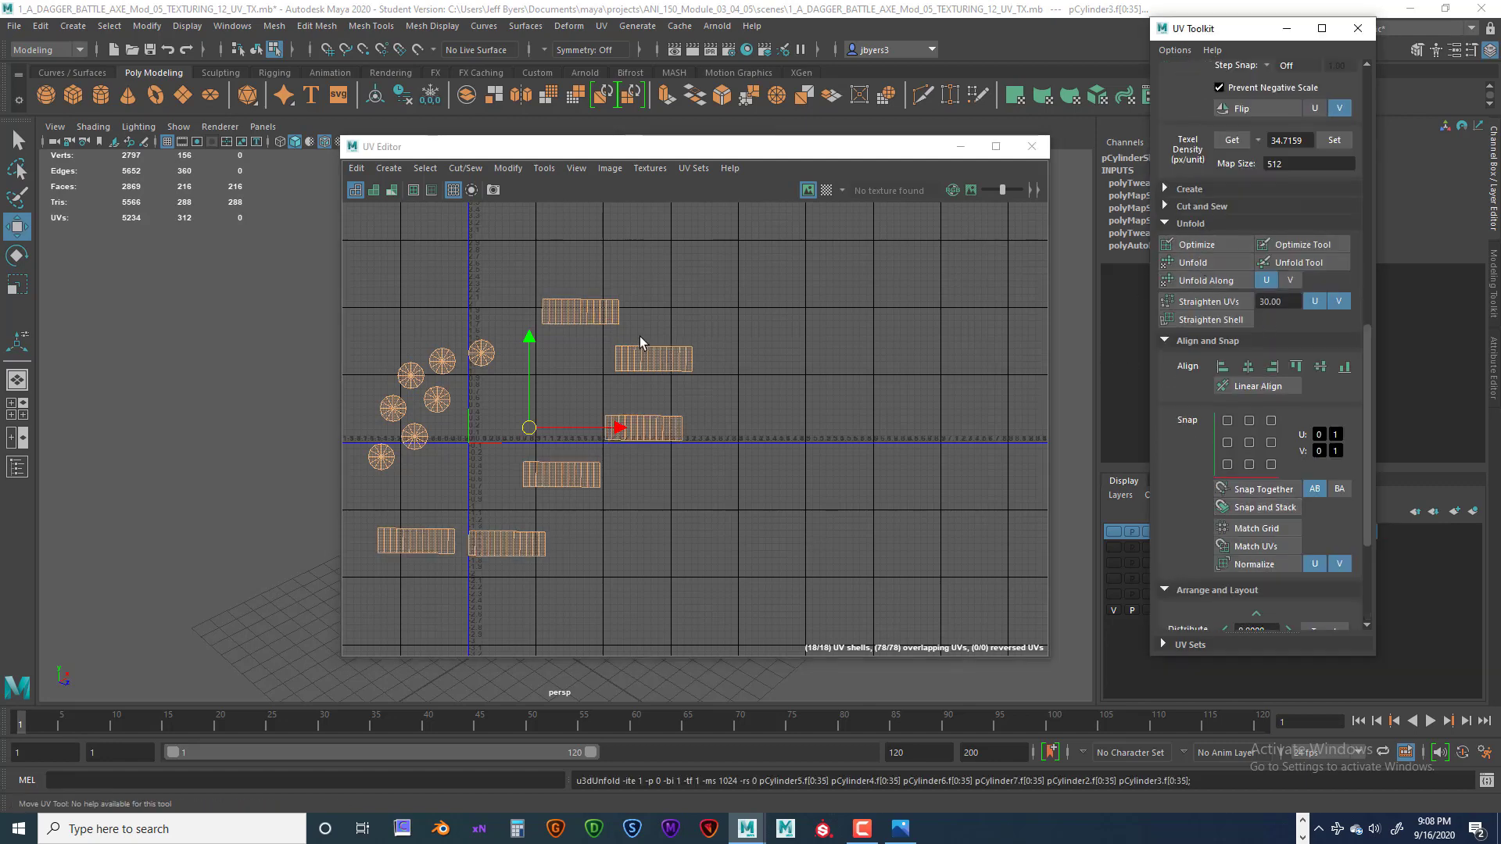
scroll(750, 377, "up", 3)
scroll(750, 377, "down", 4)
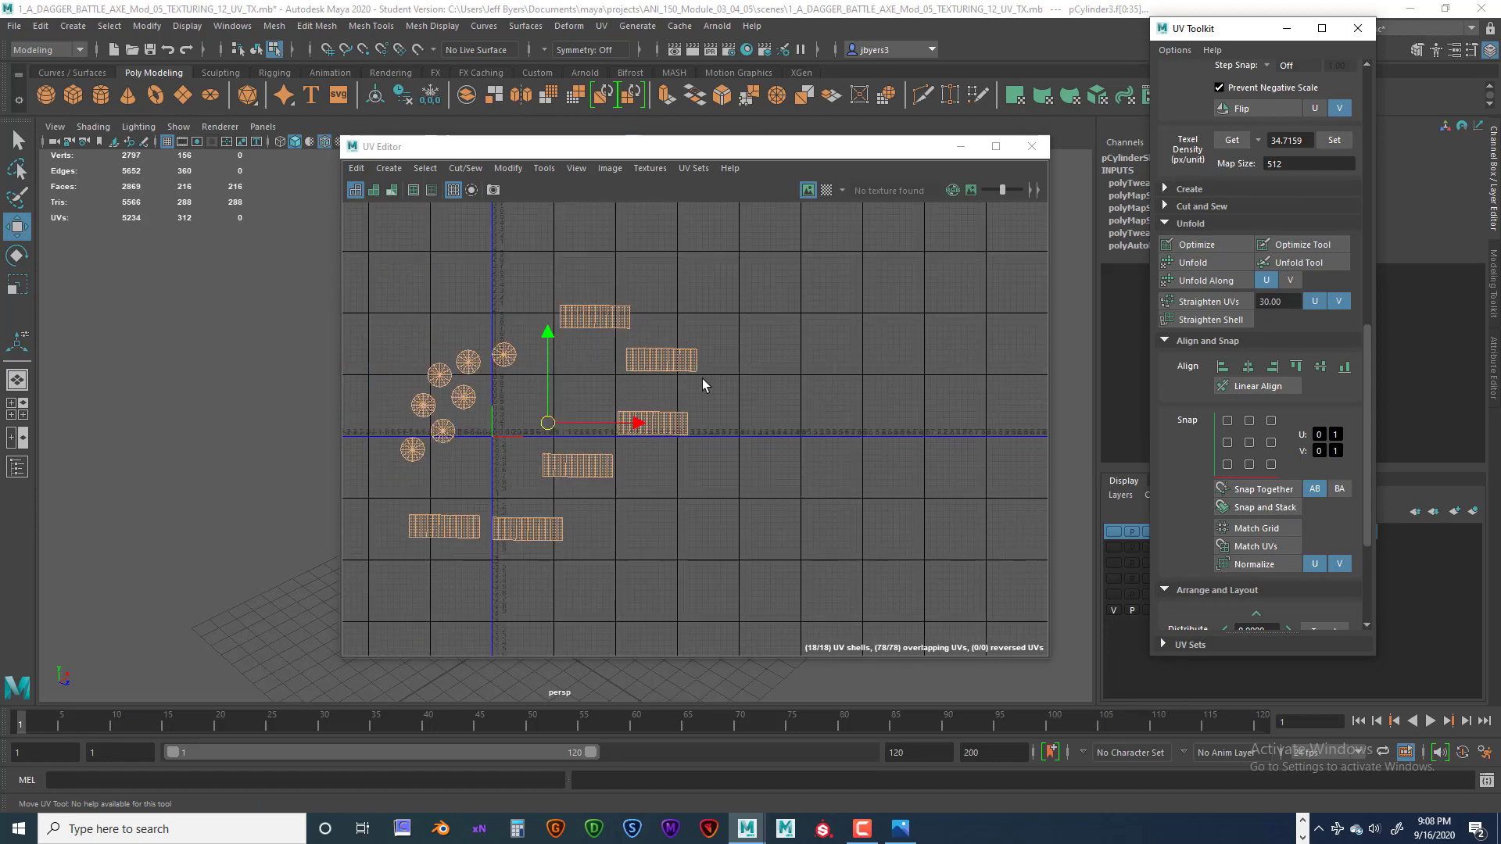
middle_click_drag(707, 382, 783, 380, "alt")
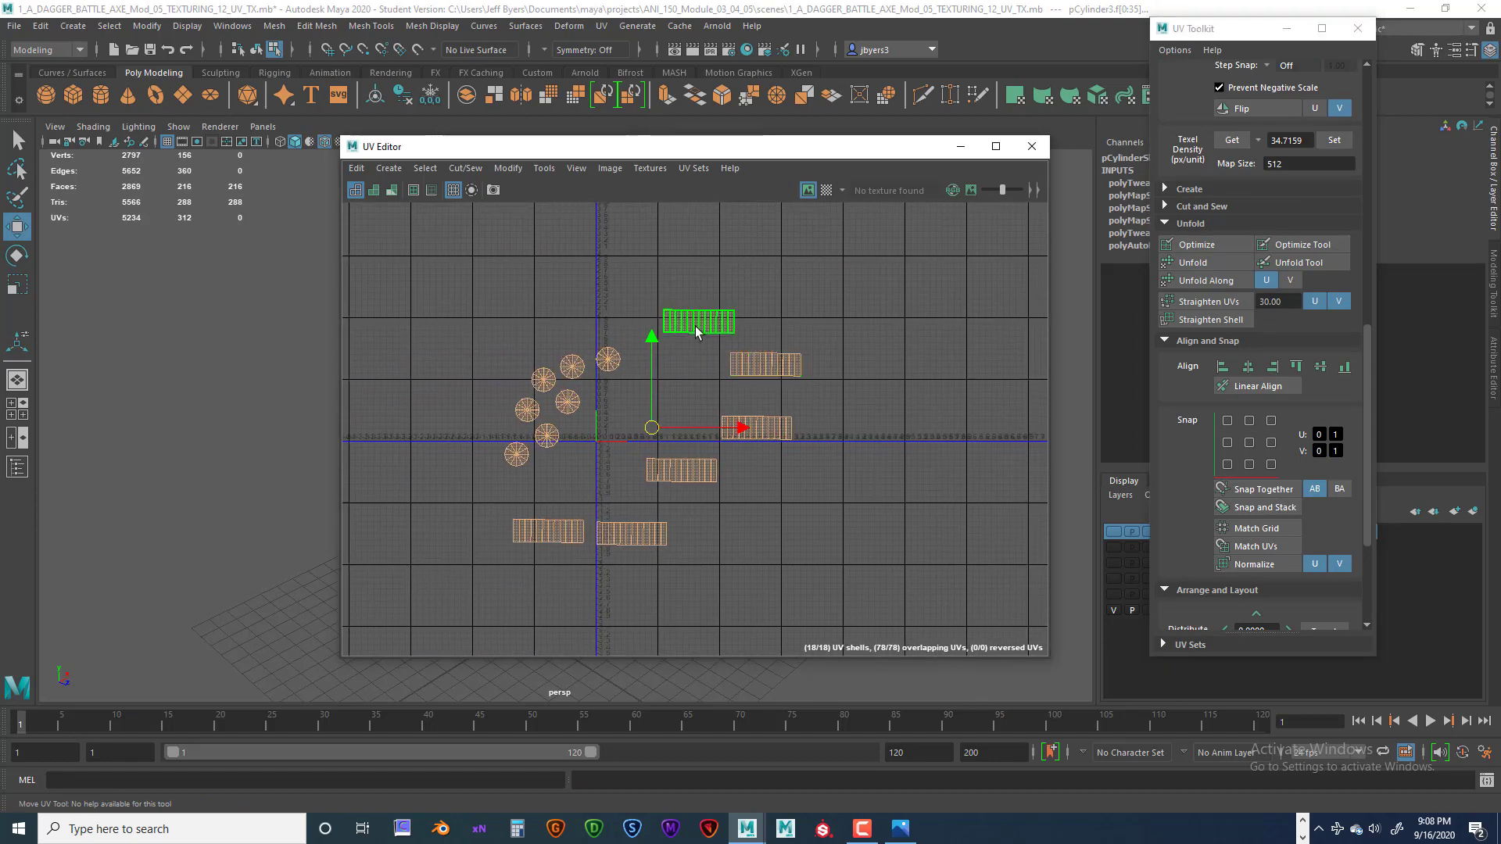
- Select only the six side strips and straighten their tilt with Orient Shells
left_click_drag(643, 276, 801, 546)
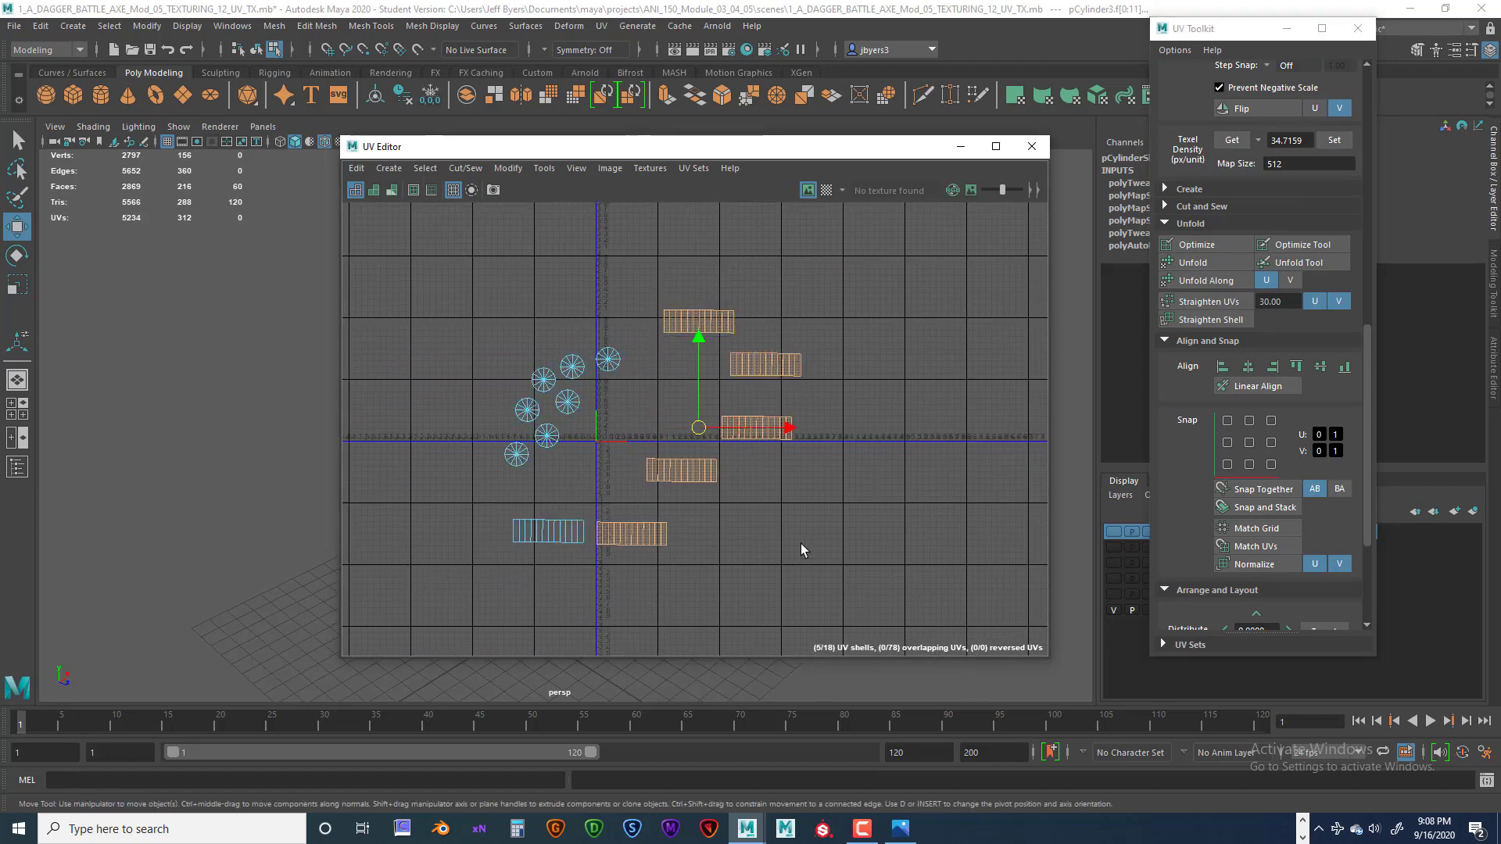
left_click(554, 525, "shift")
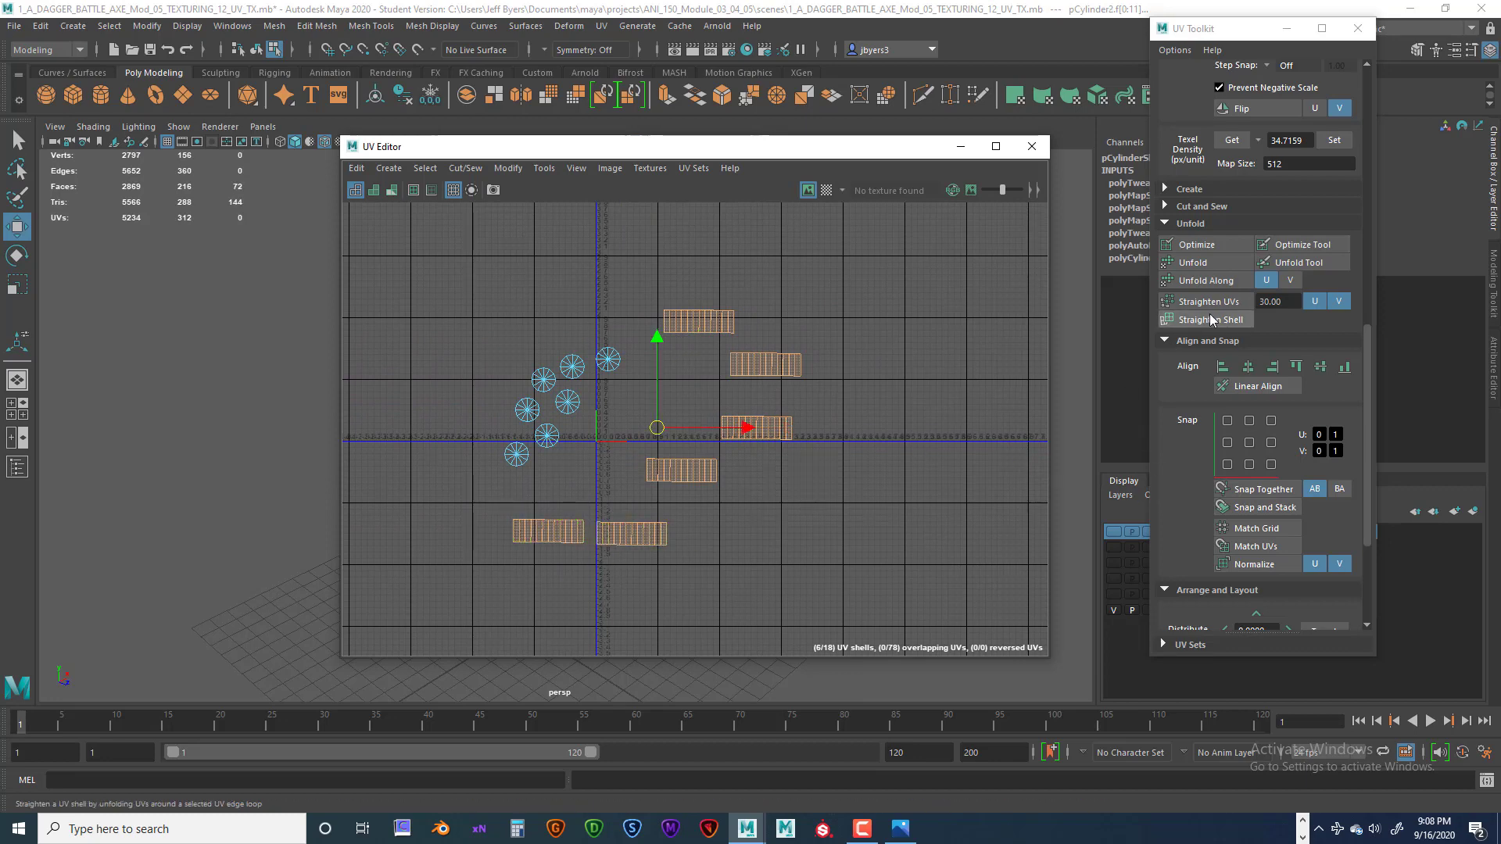
scroll(768, 390, "up", 5)
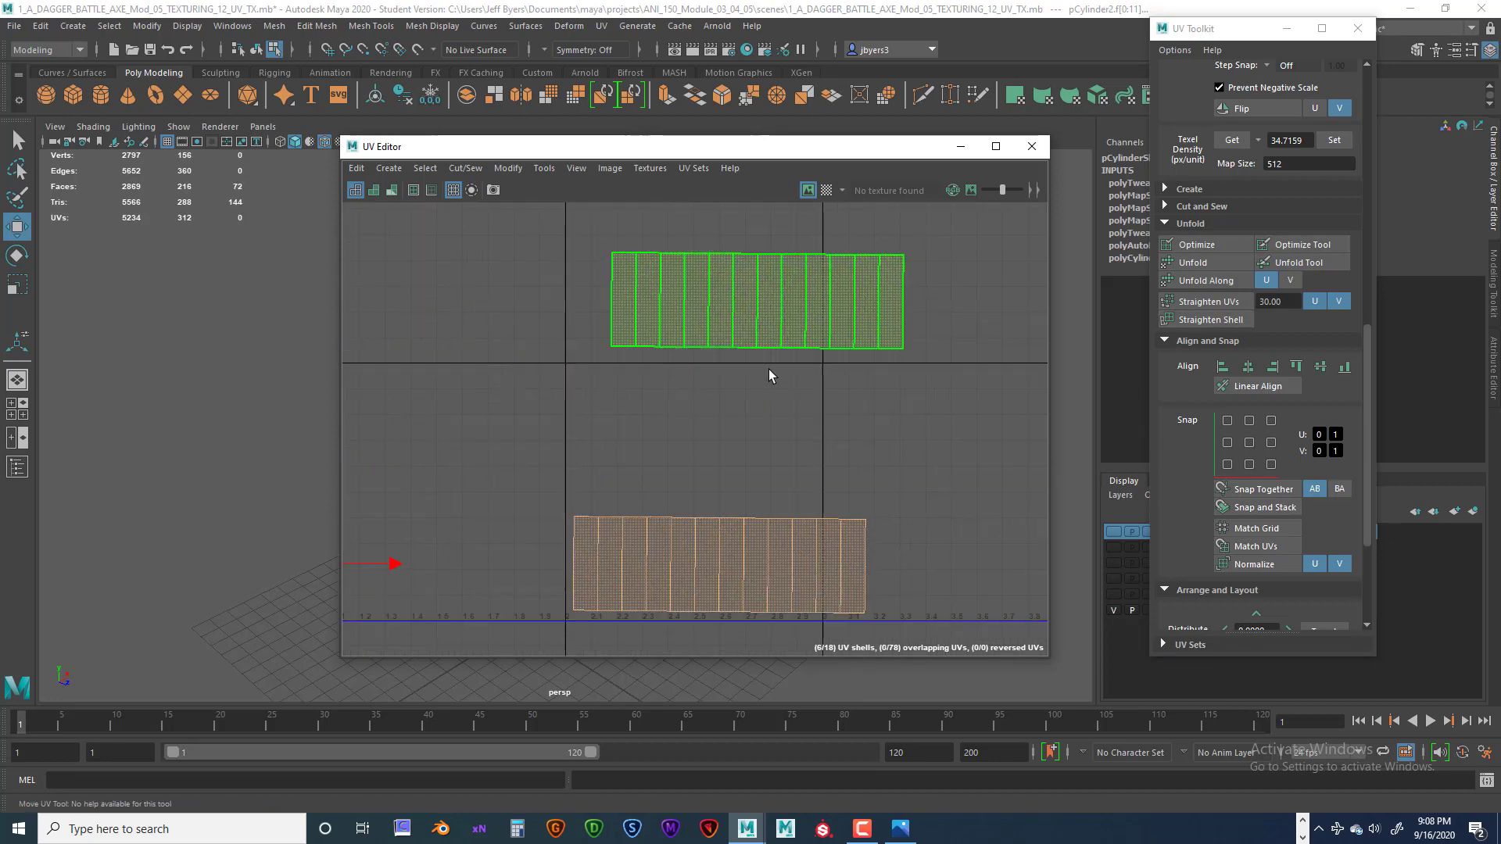
scroll(868, 469, "down", 3)
scroll(1282, 469, "down", 3)
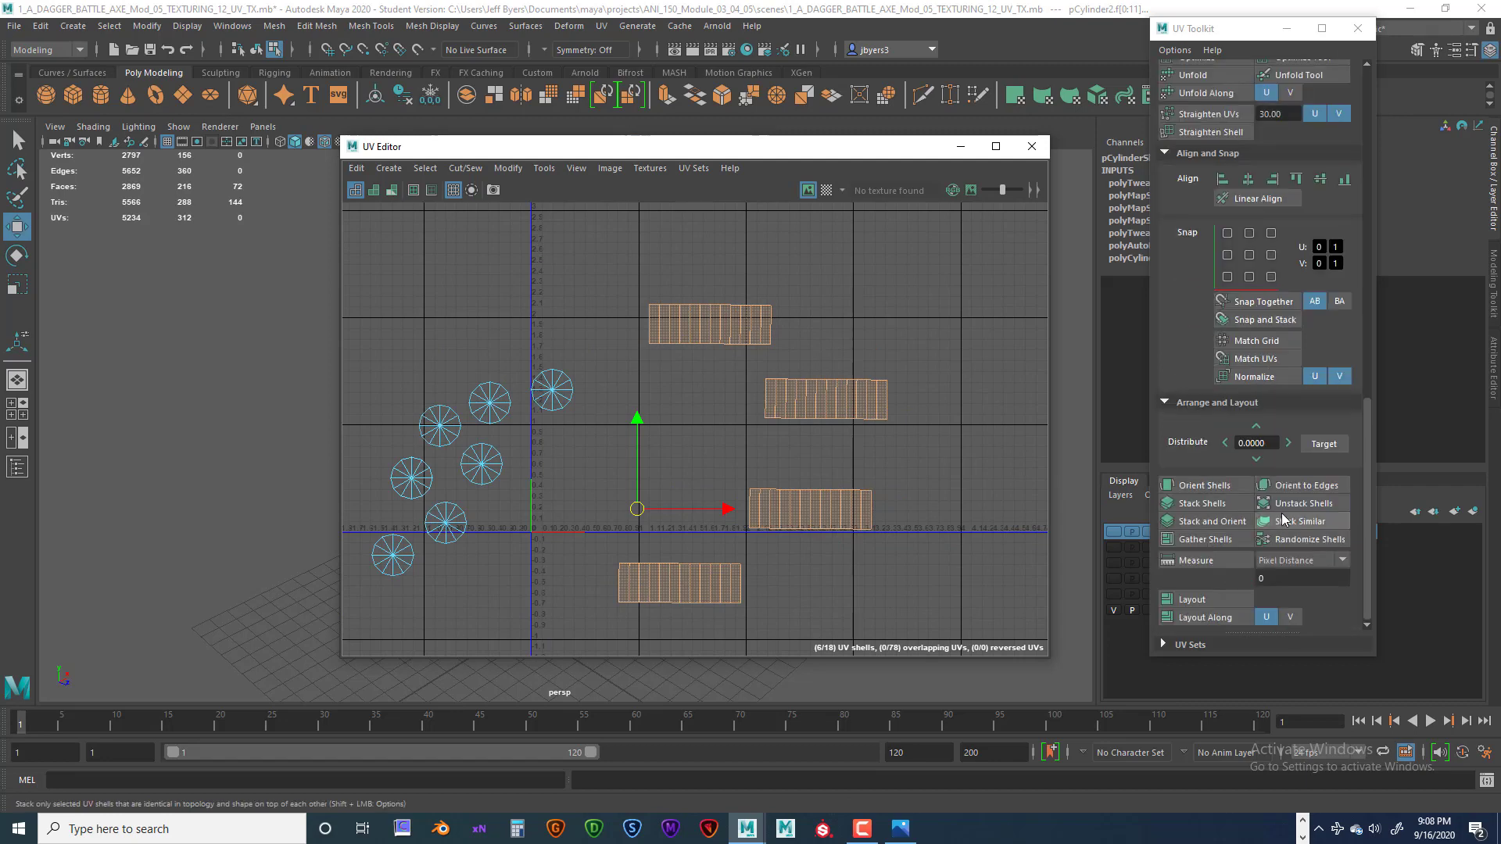
left_click(1195, 490)
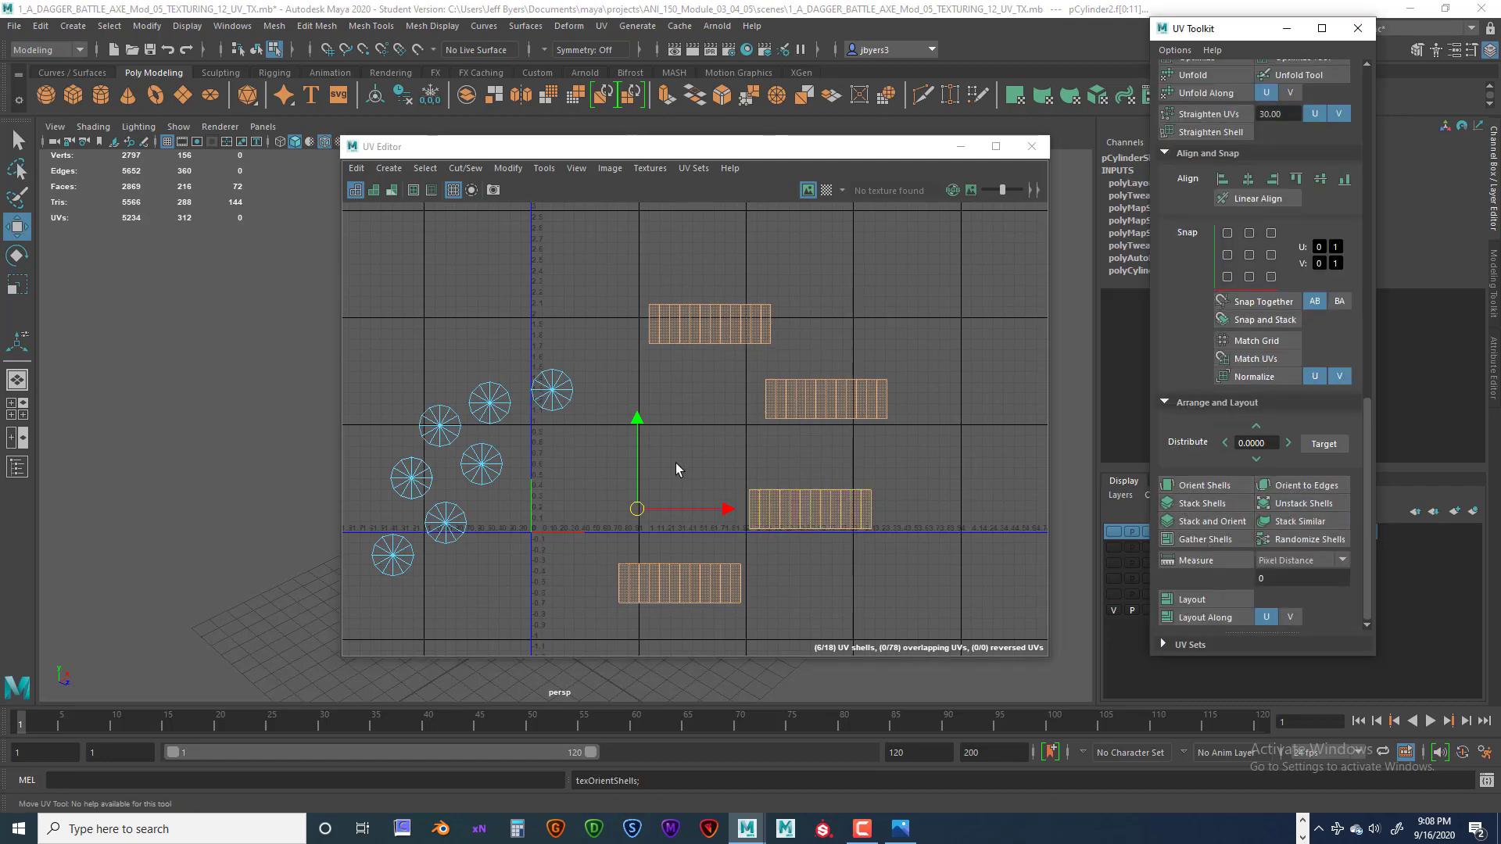
scroll(679, 466, "down", 4)
scroll(754, 480, "up", 3)
scroll(754, 487, "down", 4)
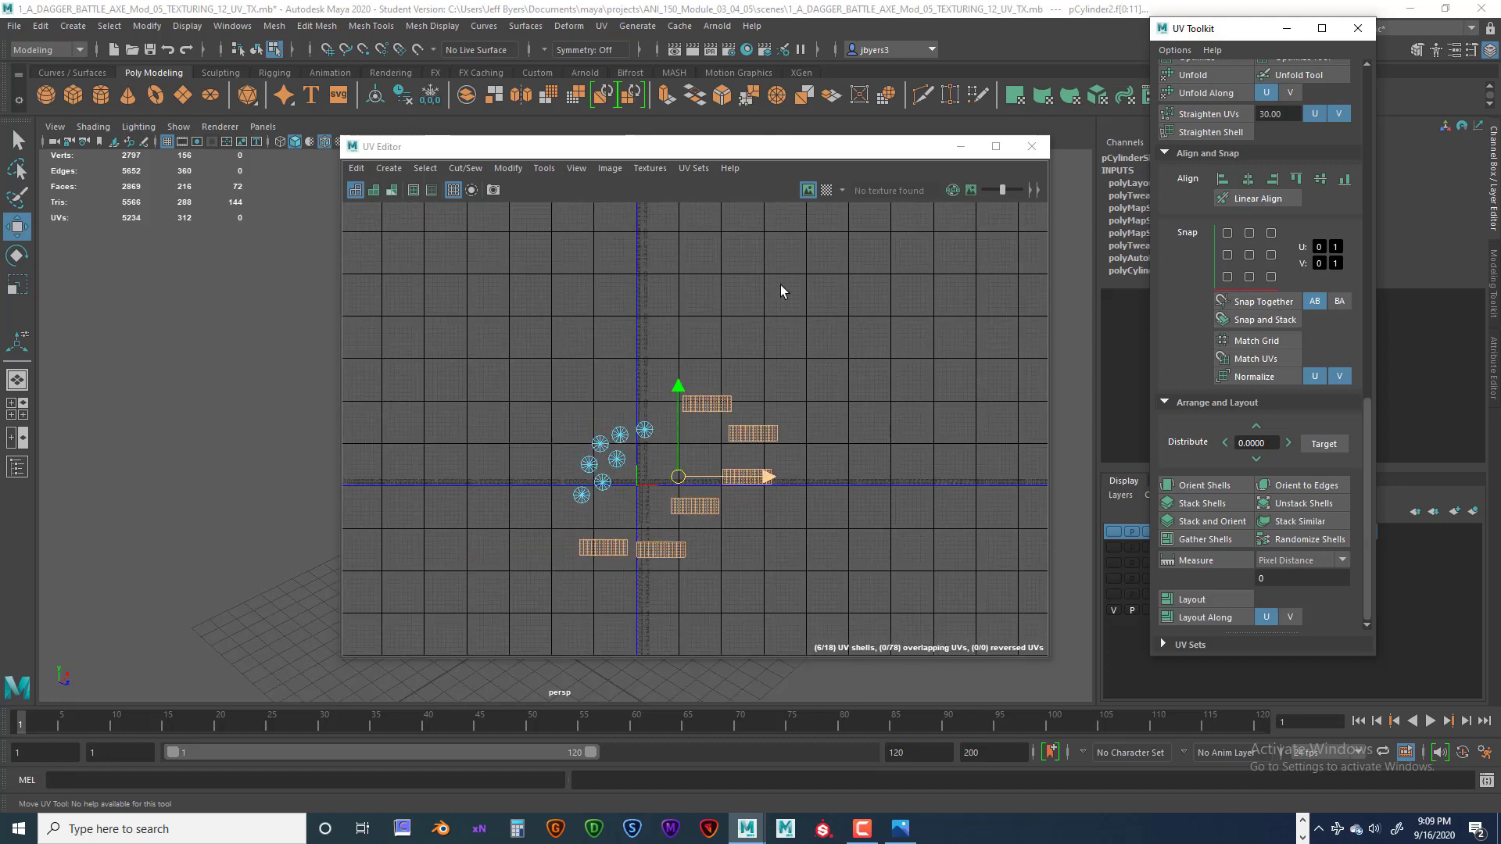
- Move the UV Editor off the axe model and select all the circular caps and side strips
left_click_drag(737, 151, 1102, 152)
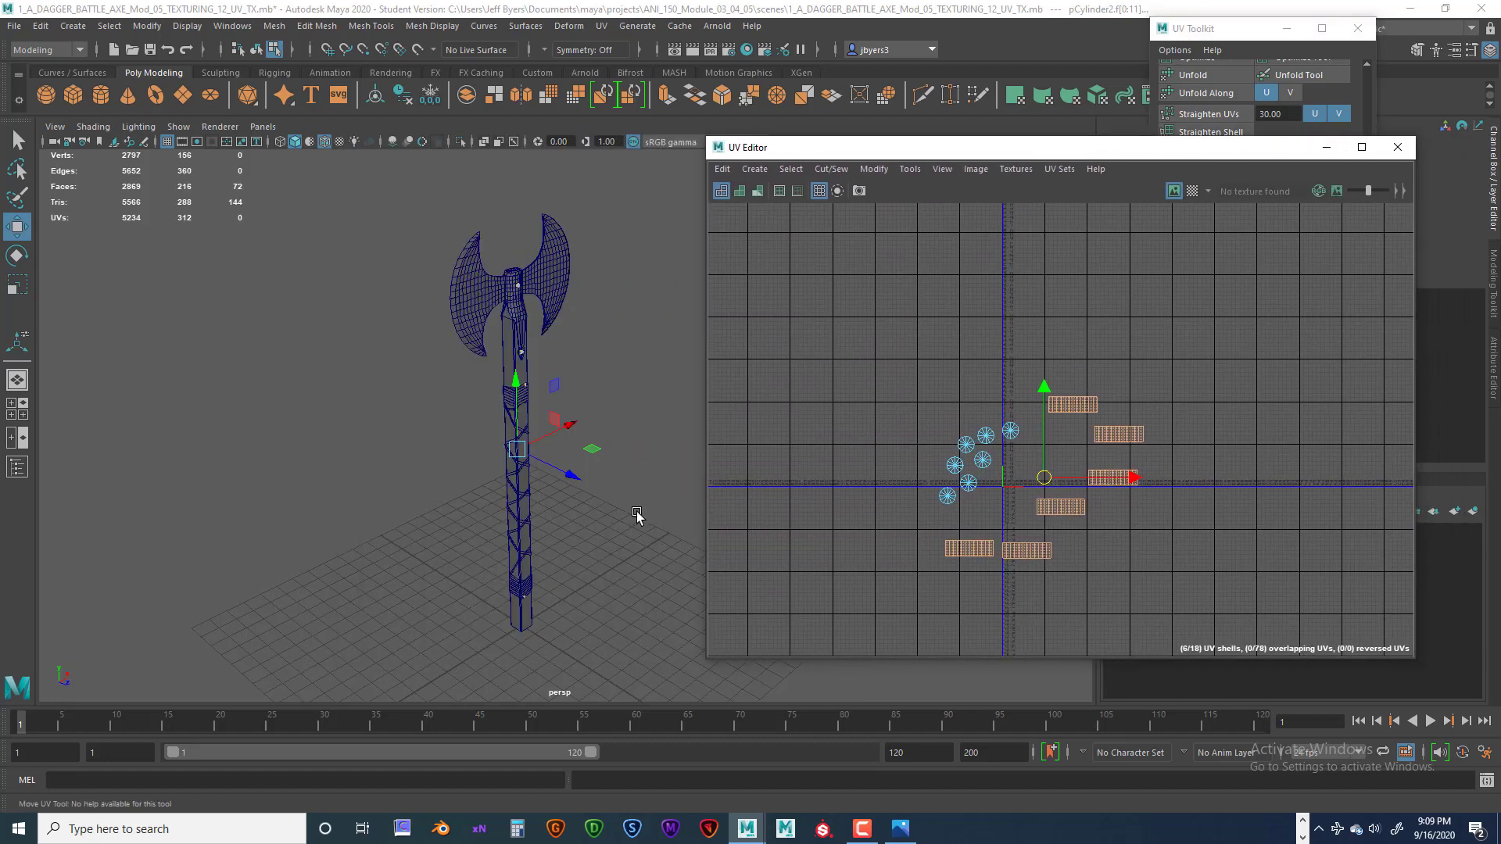
left_click_drag(637, 516, 571, 466, "alt")
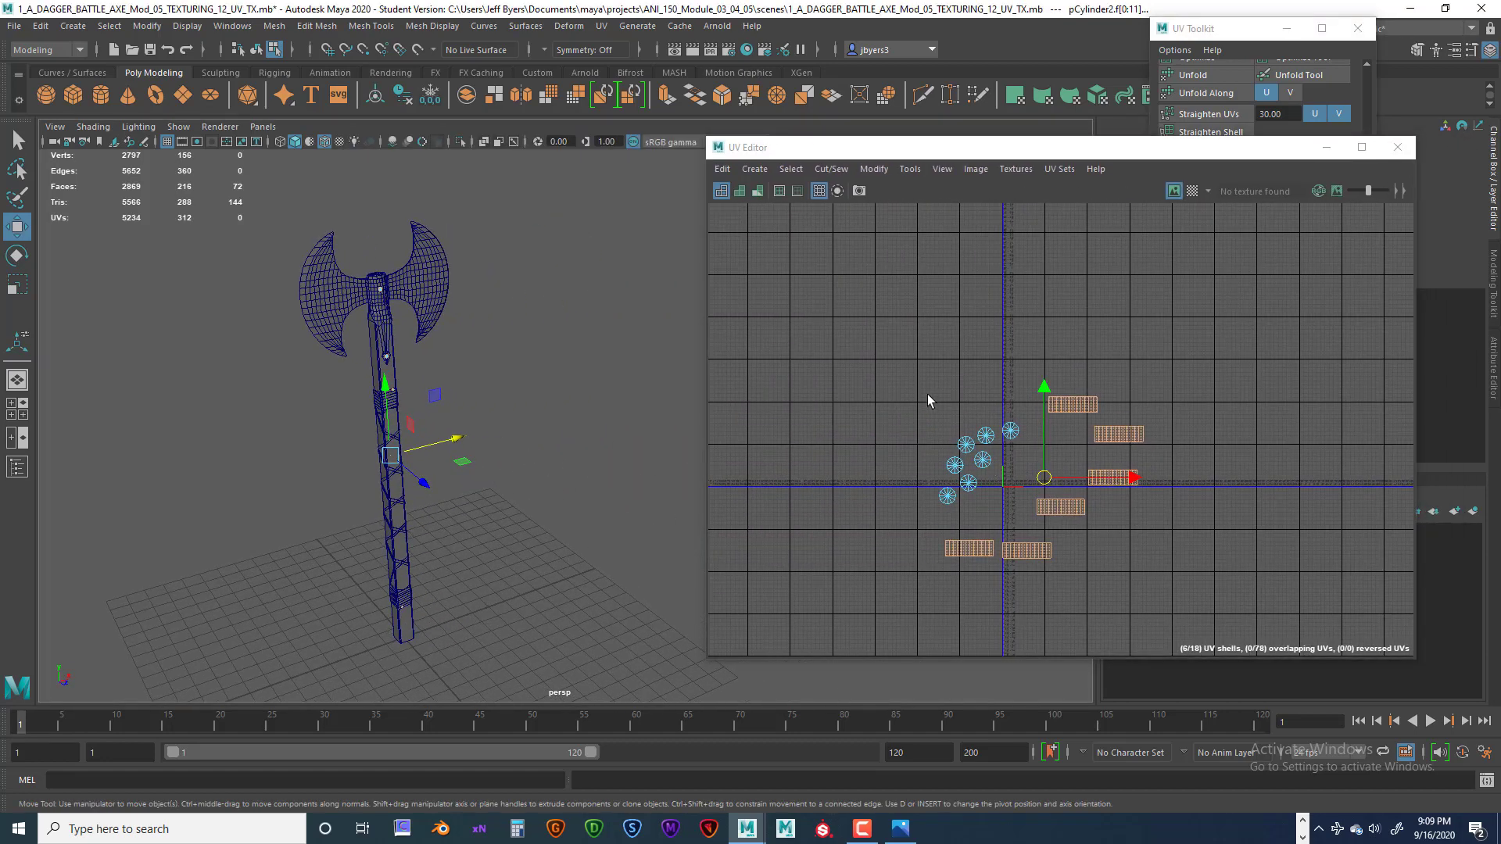
left_click_drag(928, 394, 1026, 527)
left_click_drag(875, 331, 1142, 586)
left_click_drag(1044, 152, 869, 148)
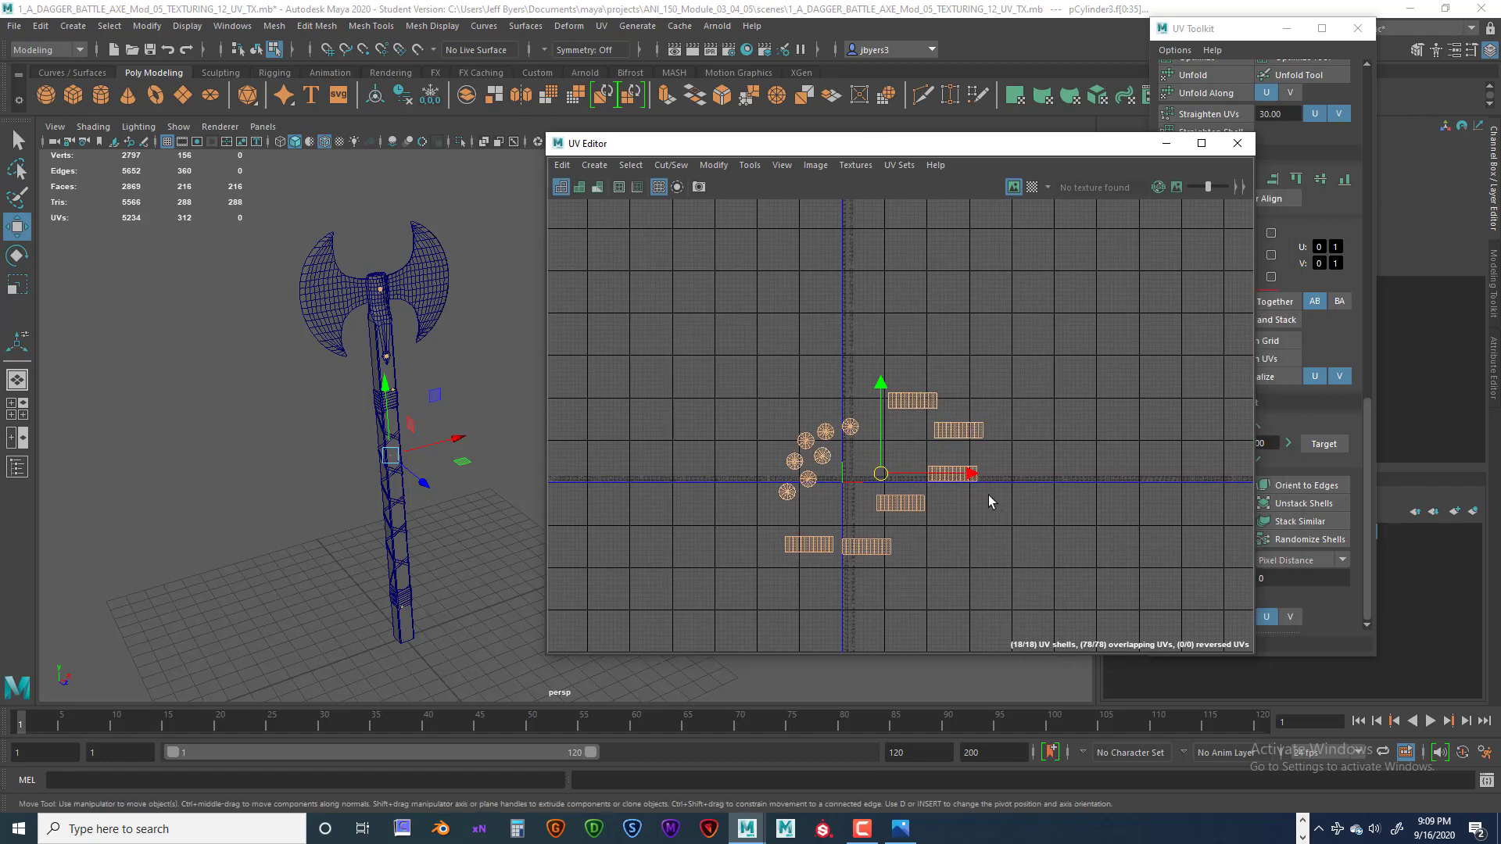
- Move the whole group of cylinder shells well to the left of the vertical UV axis and slightly down
scroll(988, 495, "up", 2)
scroll(839, 463, "down", 4)
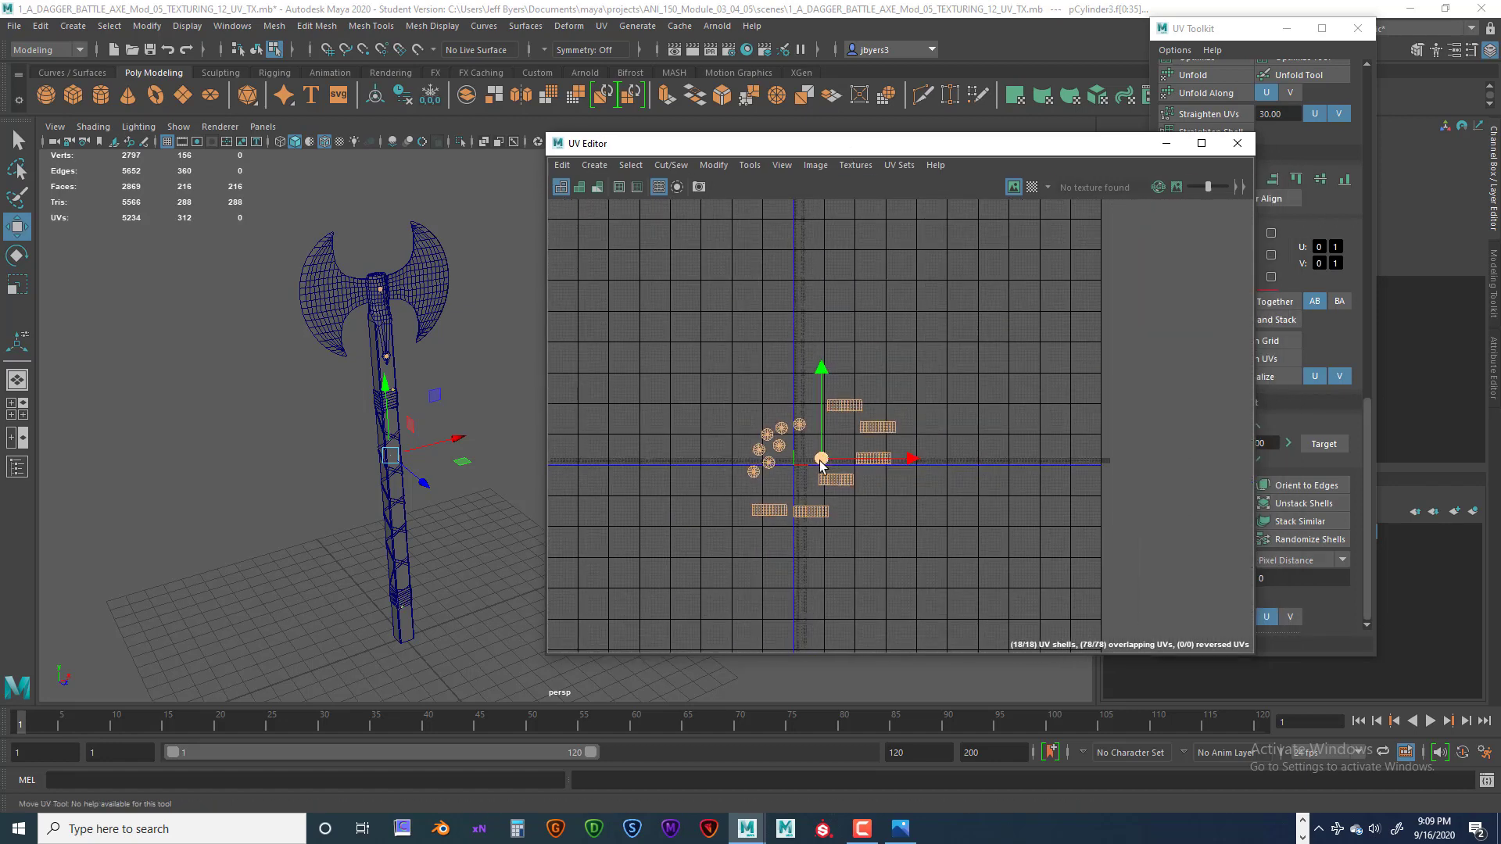
left_click_drag(814, 462, 670, 486)
scroll(724, 497, "up", 3)
middle_click_drag(735, 492, 956, 449, "alt")
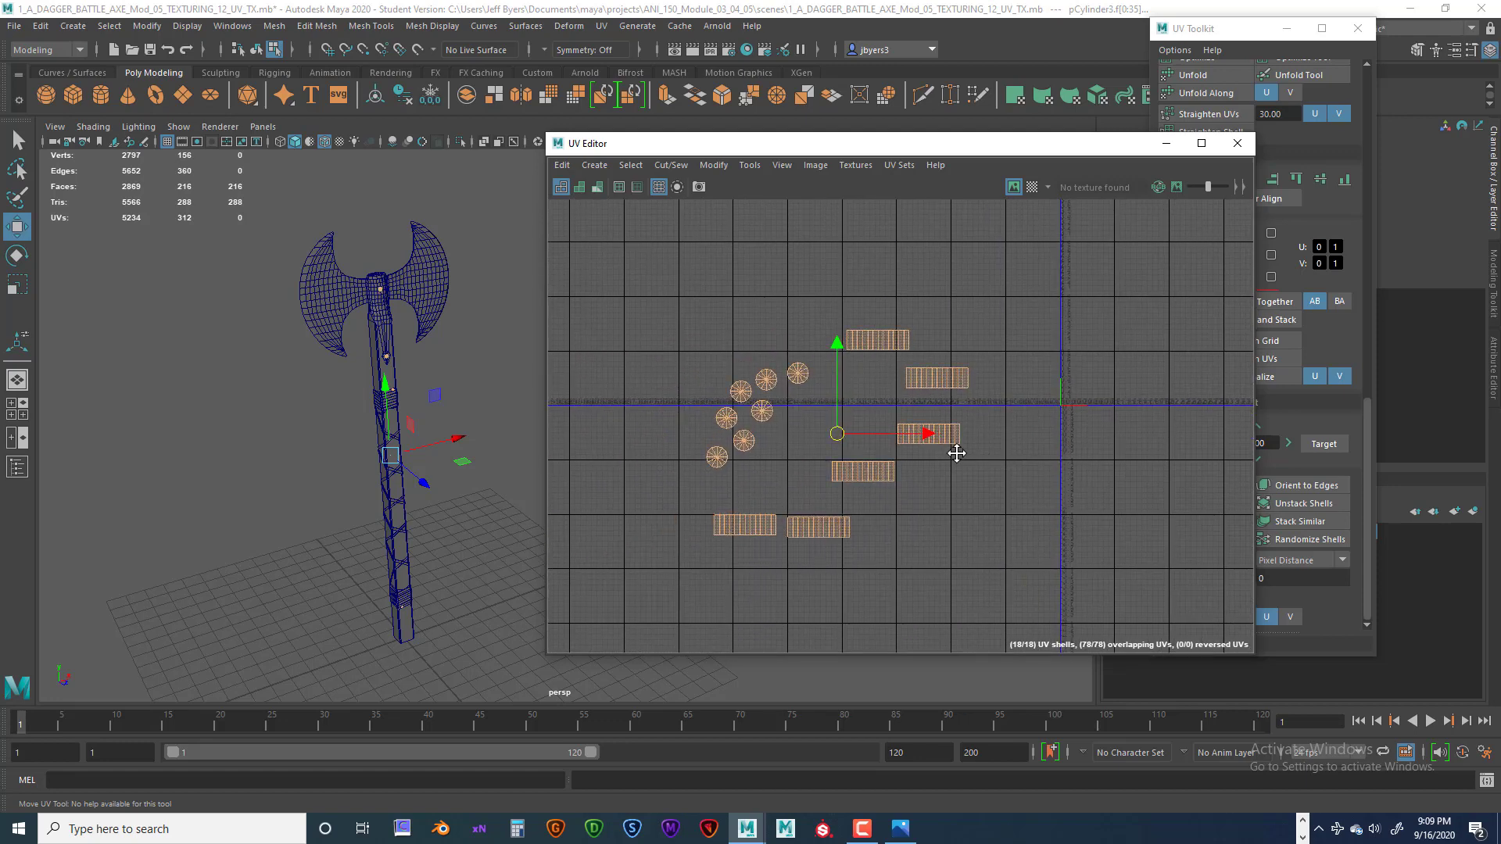
left_click_drag(988, 510, 1029, 558)
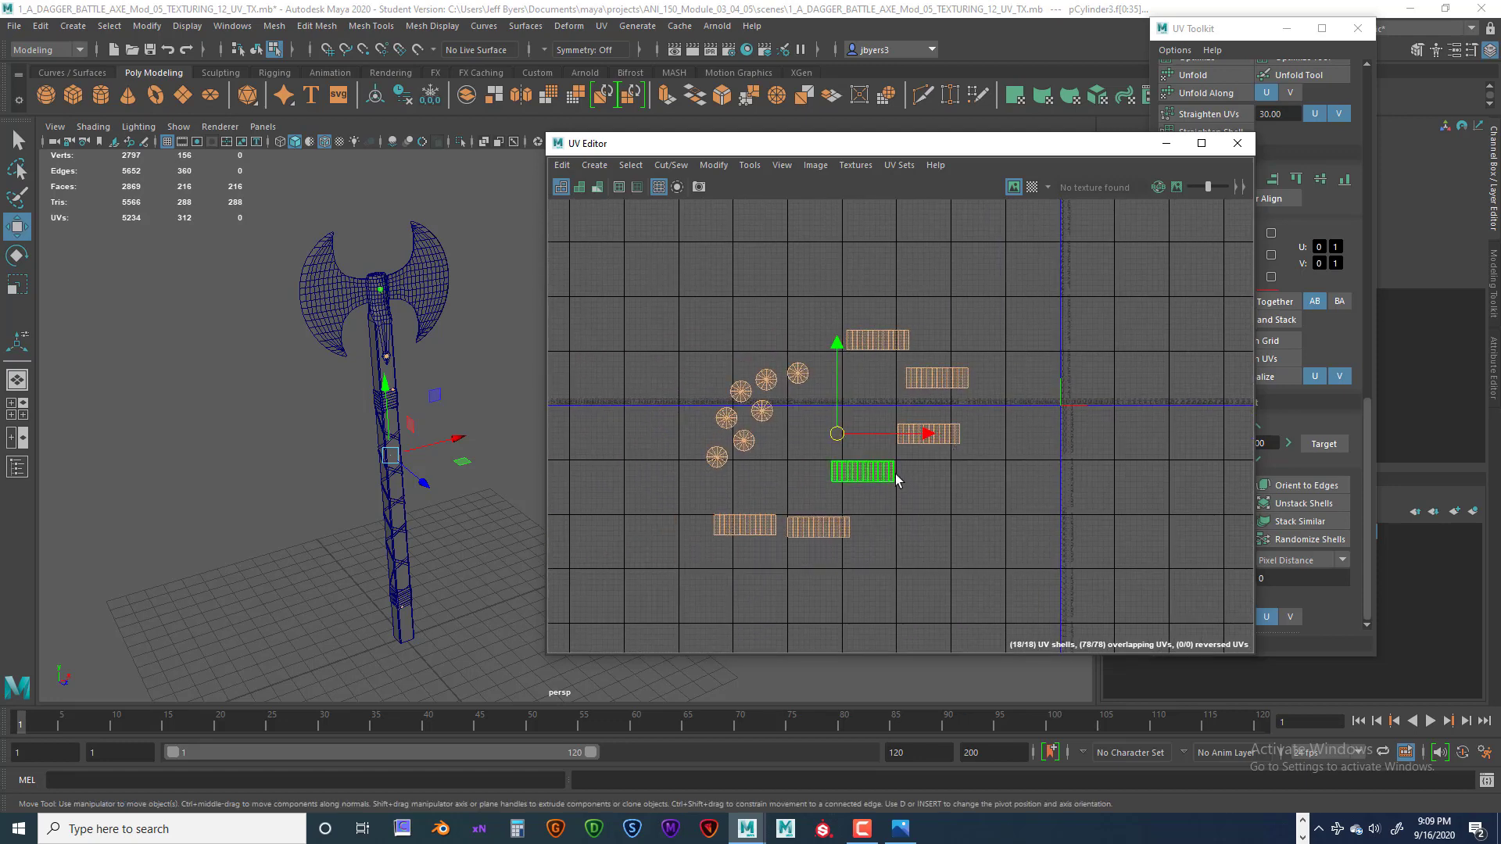
- Scale the whole group of cylinder shells down uniformly to a small fraction of its size
key("r")
left_click_drag(838, 434, 763, 435)
scroll(855, 477, "up", 4)
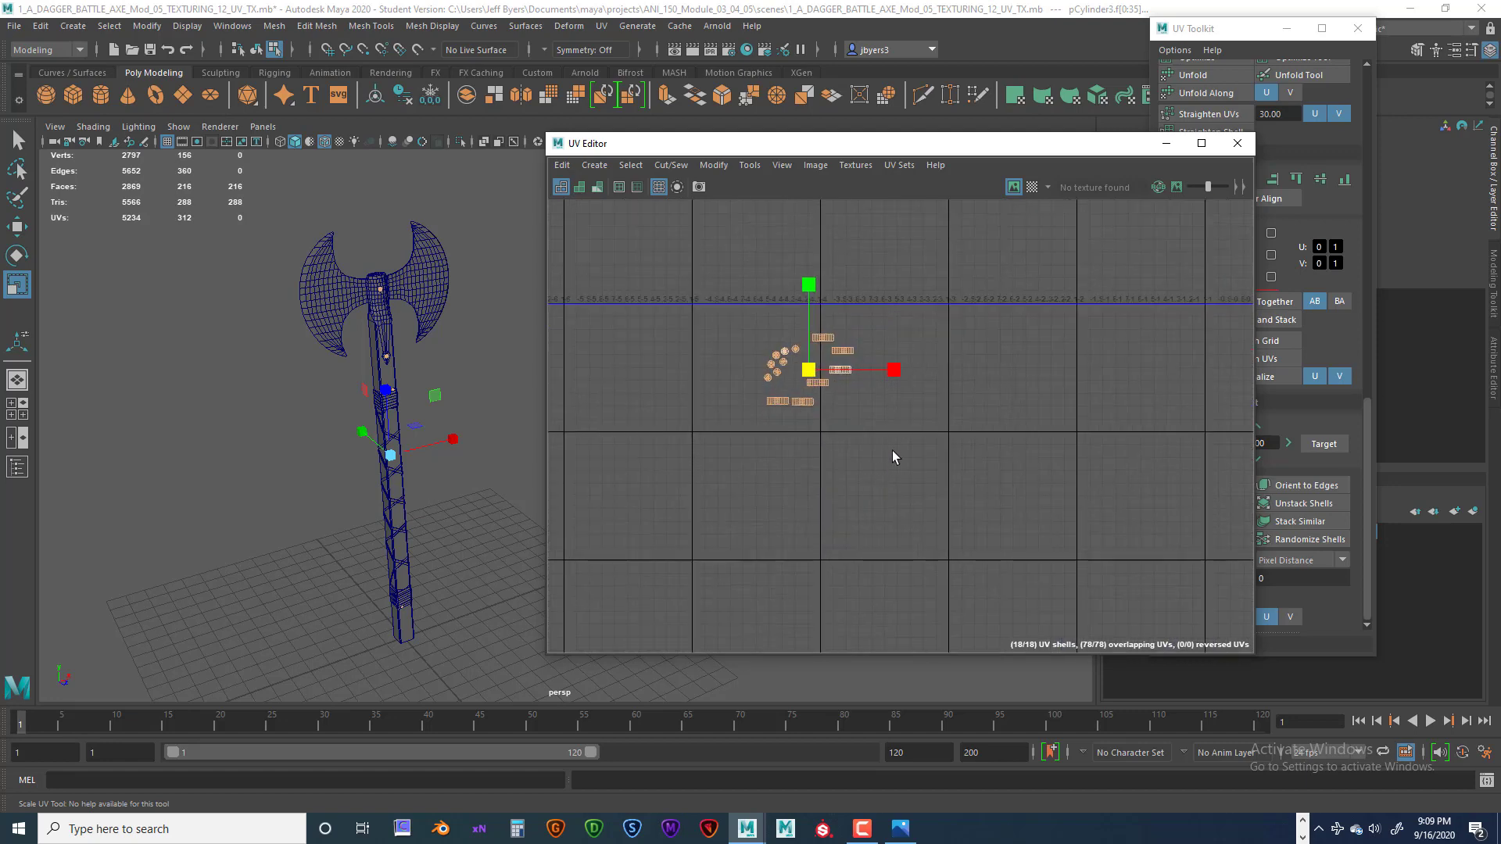
middle_click_drag(987, 461, 678, 508, "alt")
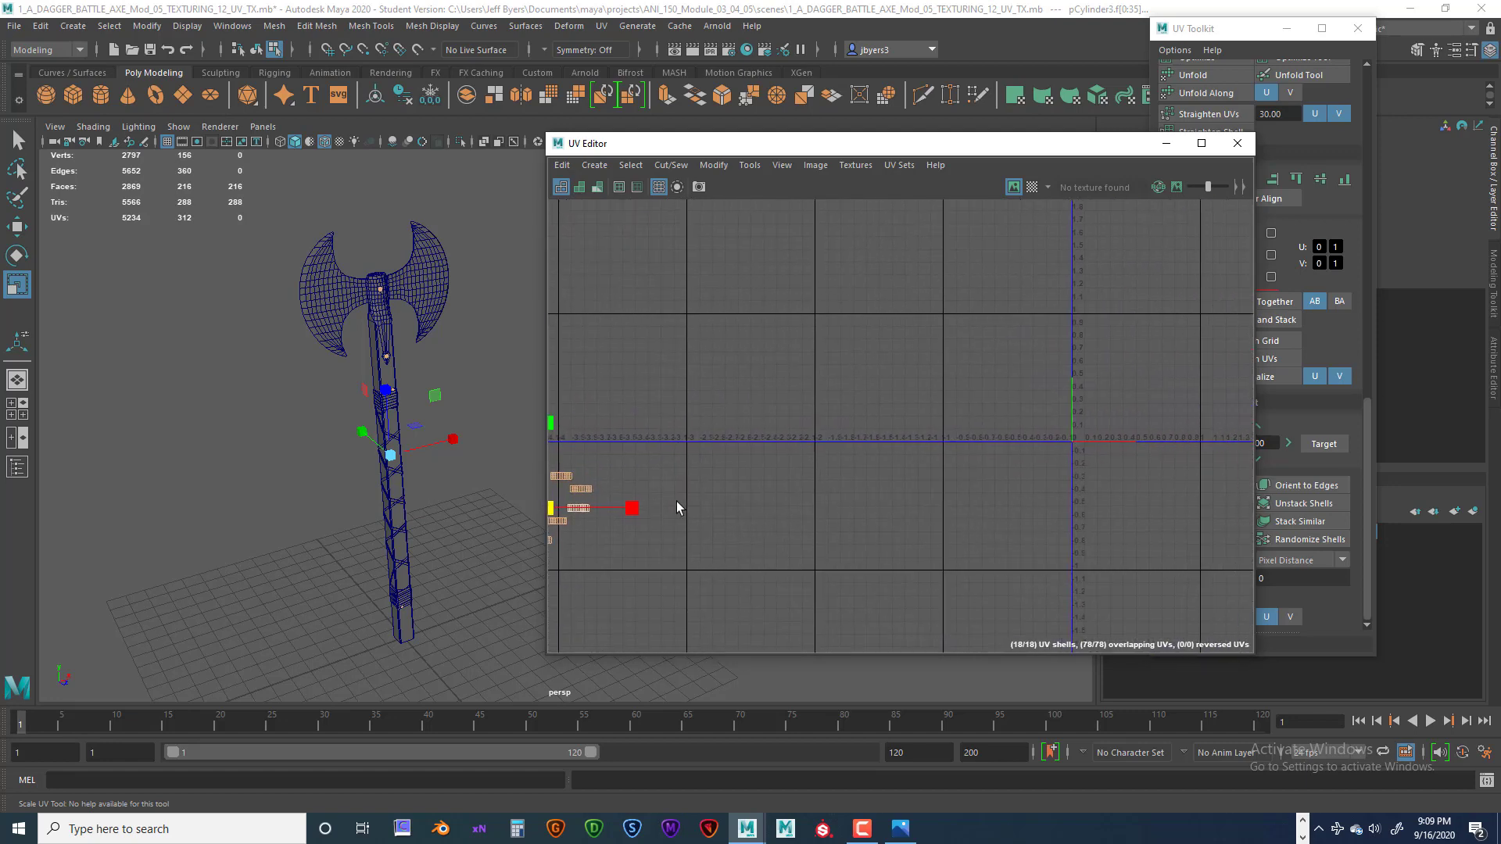
- Move the scaled cylinder shells along U into the tile diagonally below and left of the UV origin
key("w")
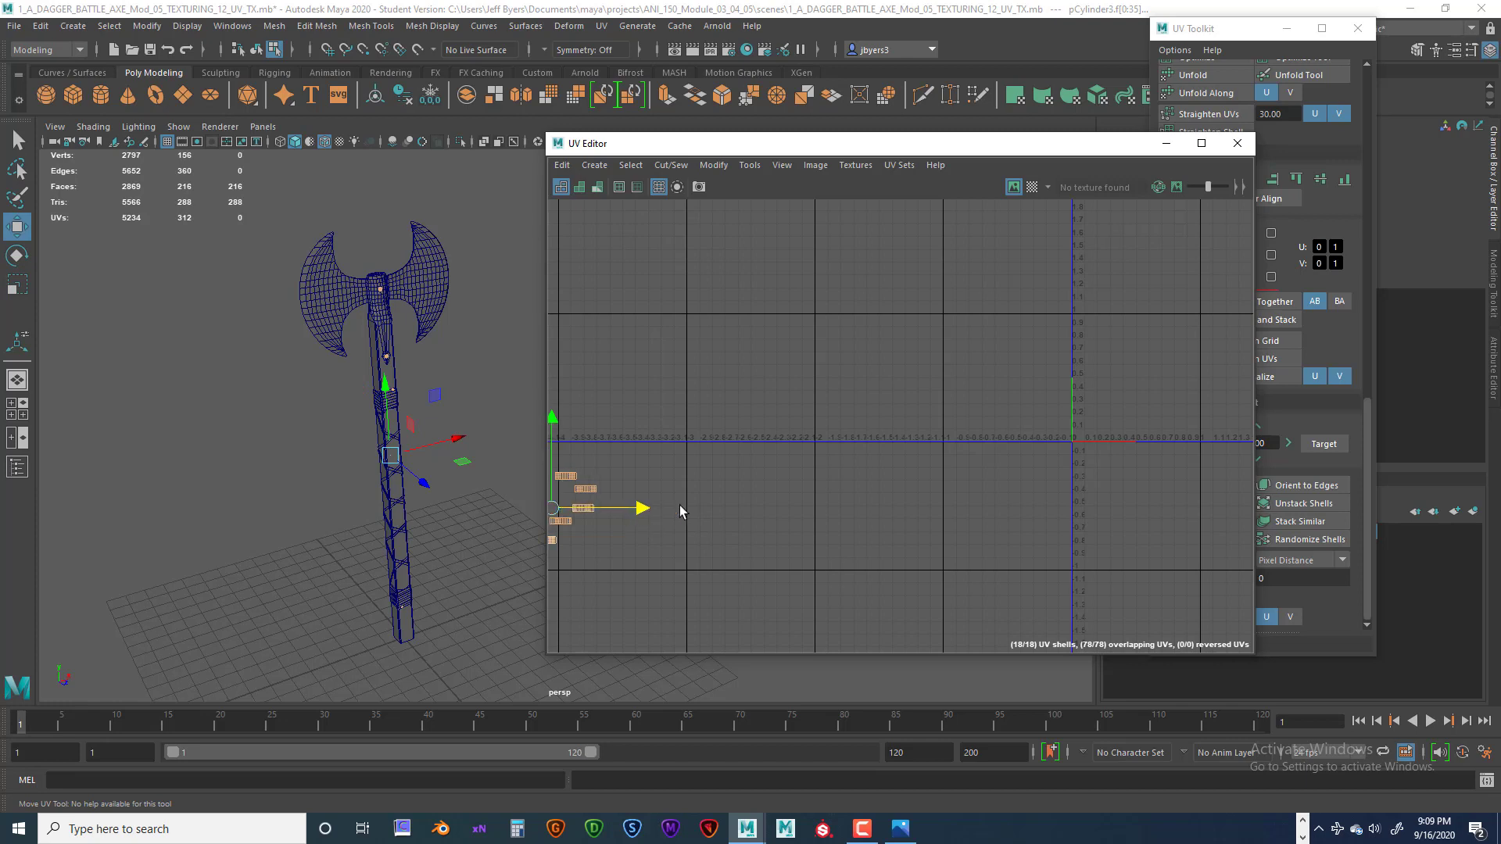
left_click_drag(644, 507, 1091, 485)
scroll(1089, 494, "up", 5)
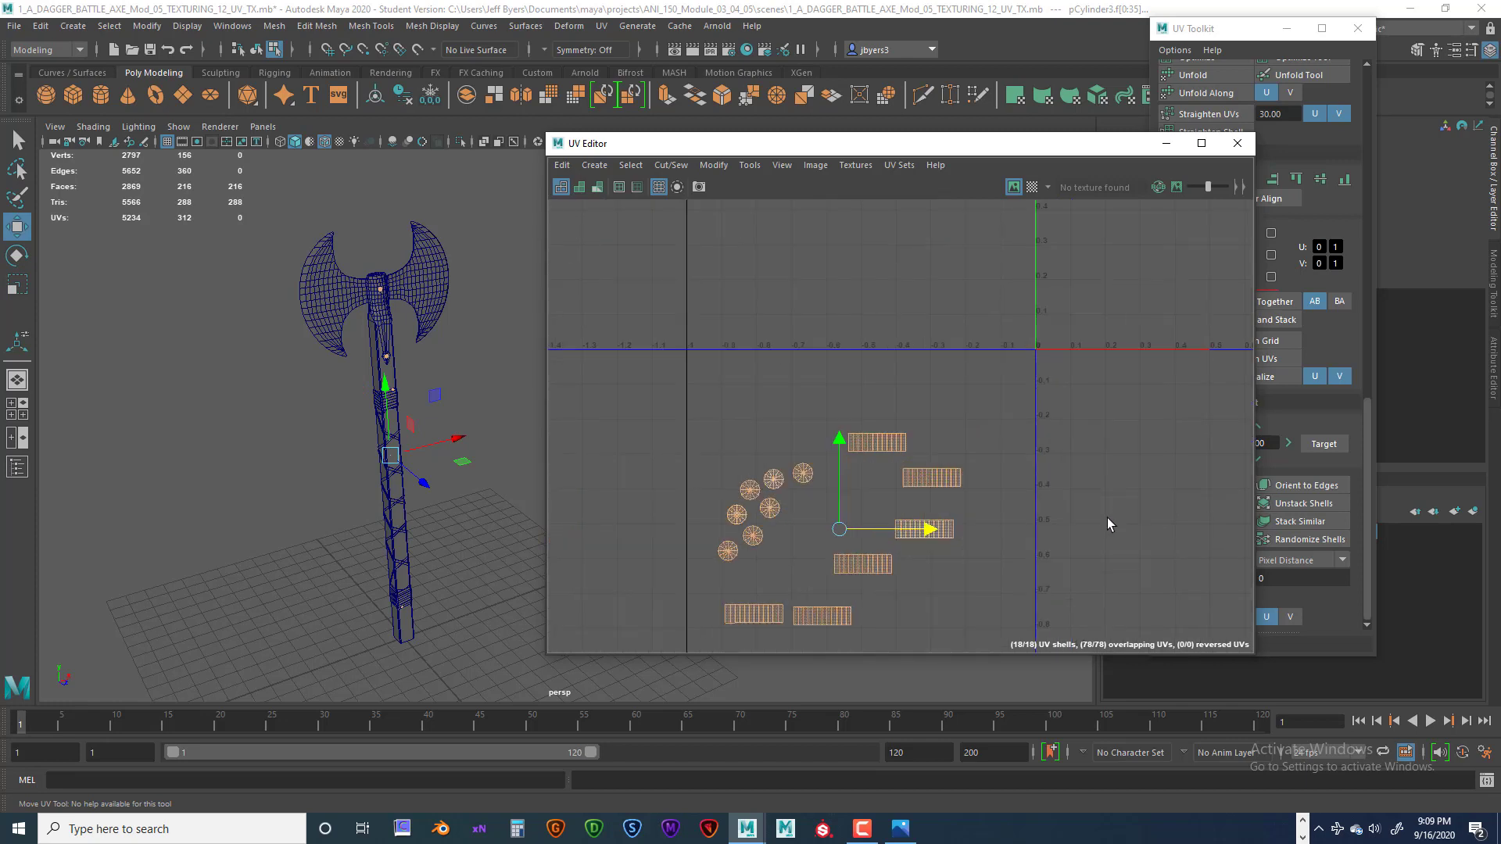
- Scale the cylinder shells down uniformly again to about half size within their tile
key("e")
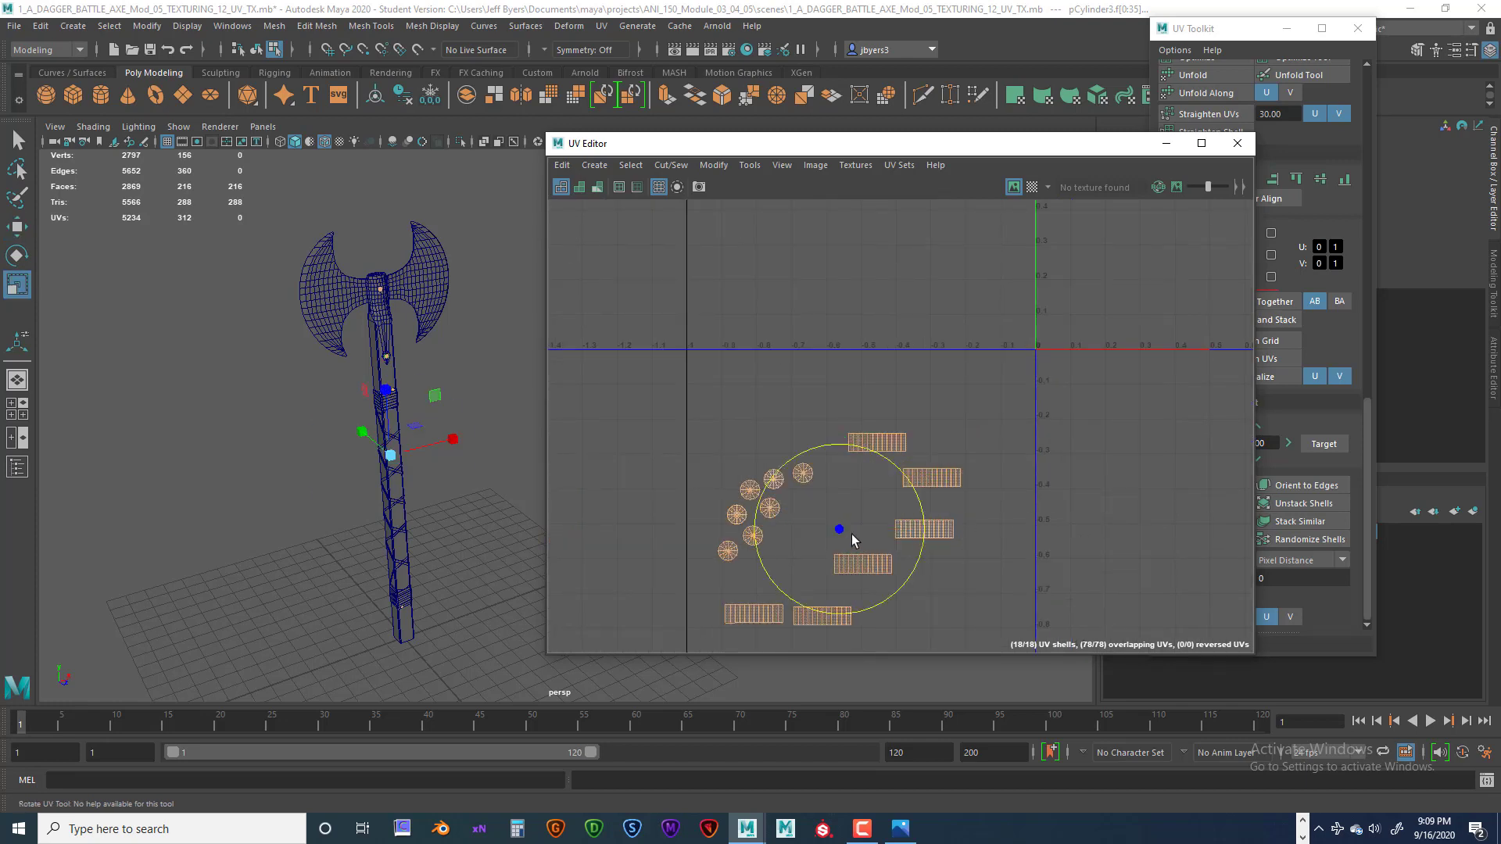
key("r")
left_click_drag(843, 530, 796, 530)
scroll(904, 527, "down", 2)
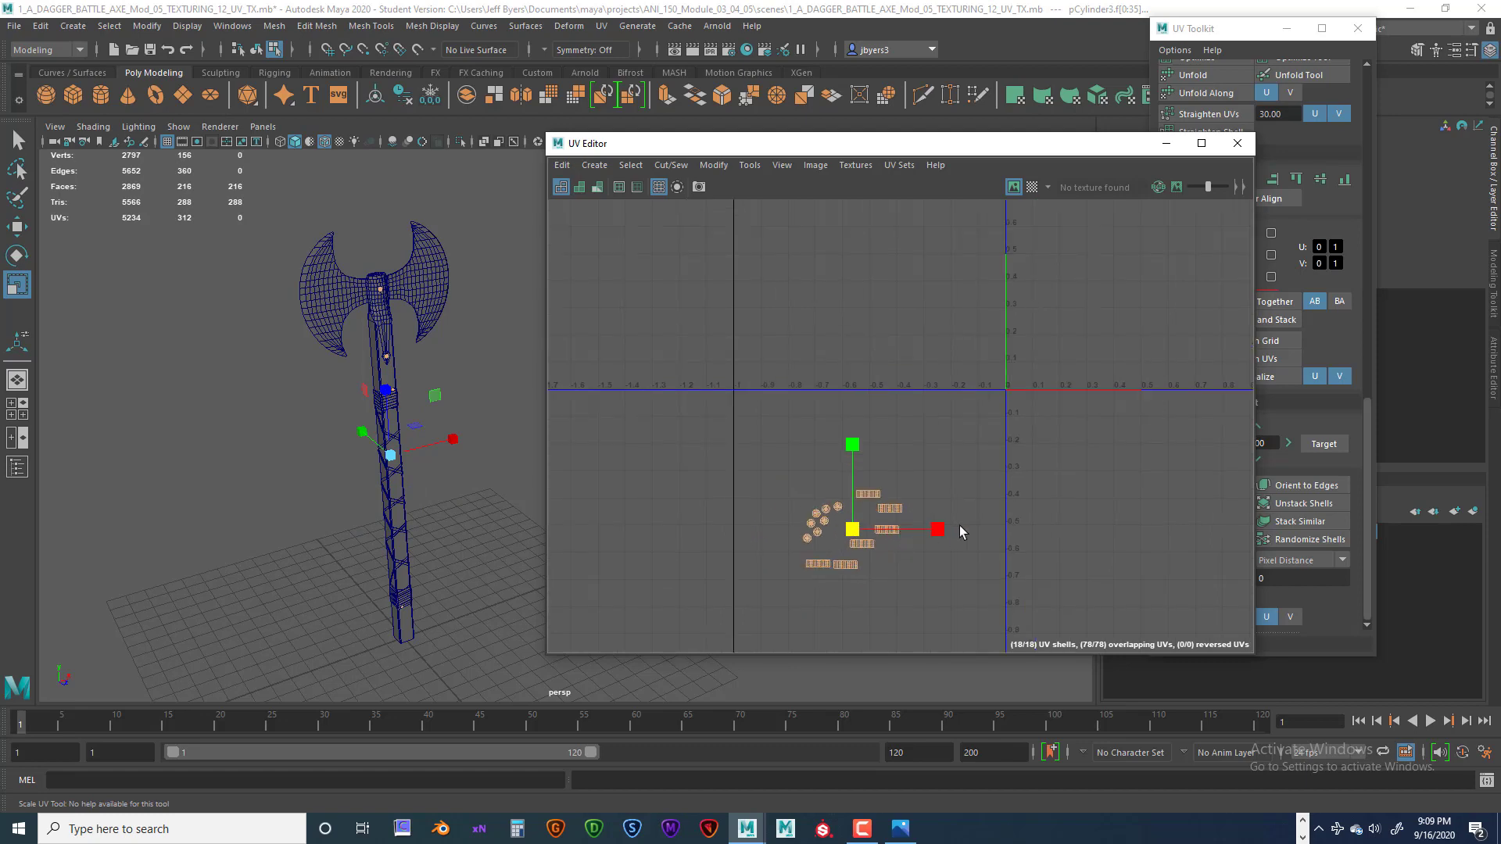
middle_click_drag(1078, 510, 980, 555, "alt")
scroll(925, 510, "down", 2)
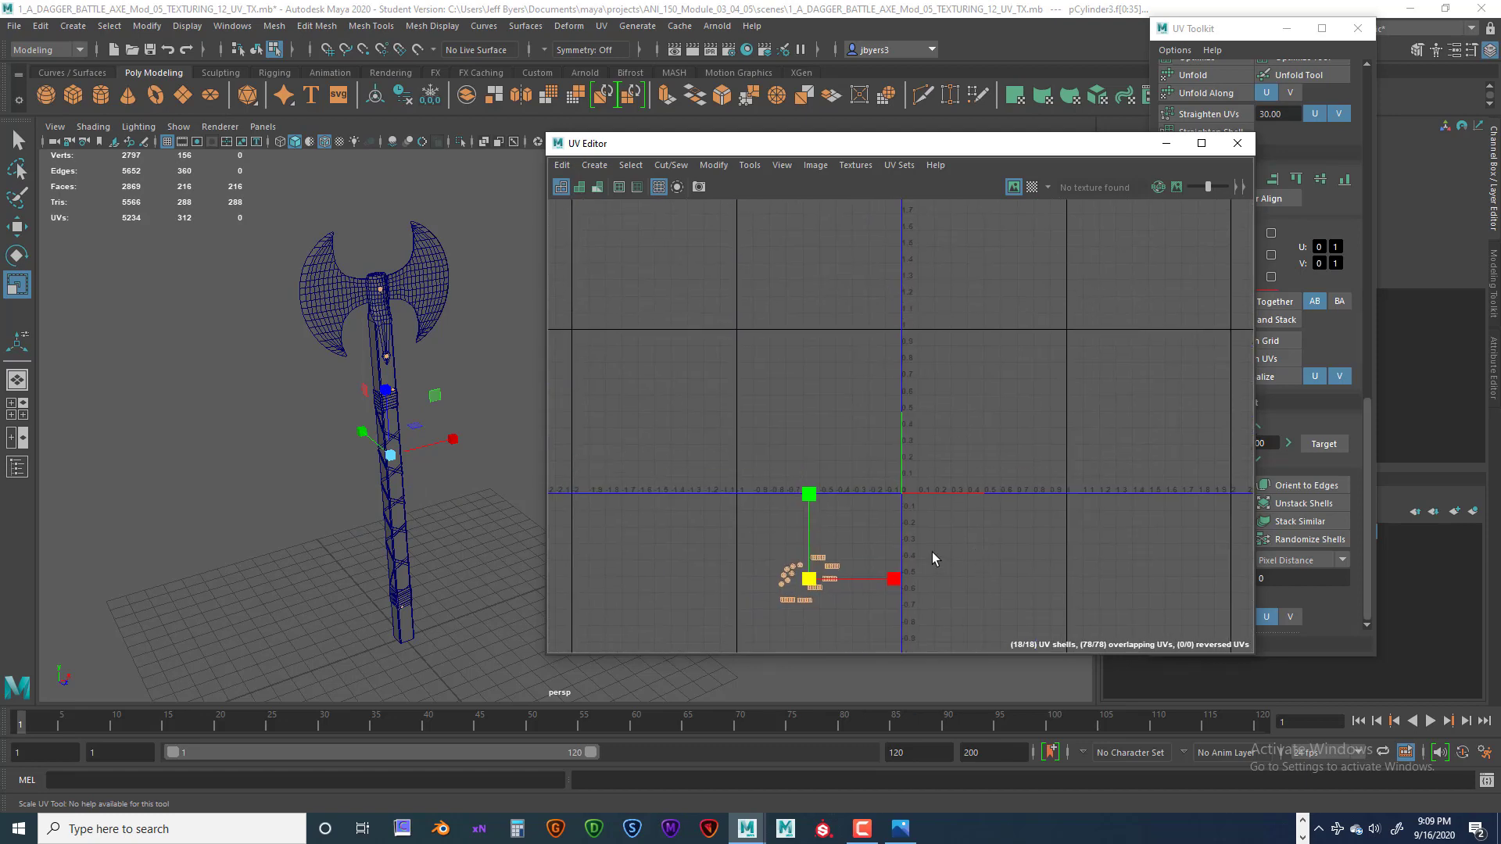
- Switch to object selection and examine the UV layouts of the axe handle mesh and the axe head mesh
right_click_drag(387, 307, 370, 389)
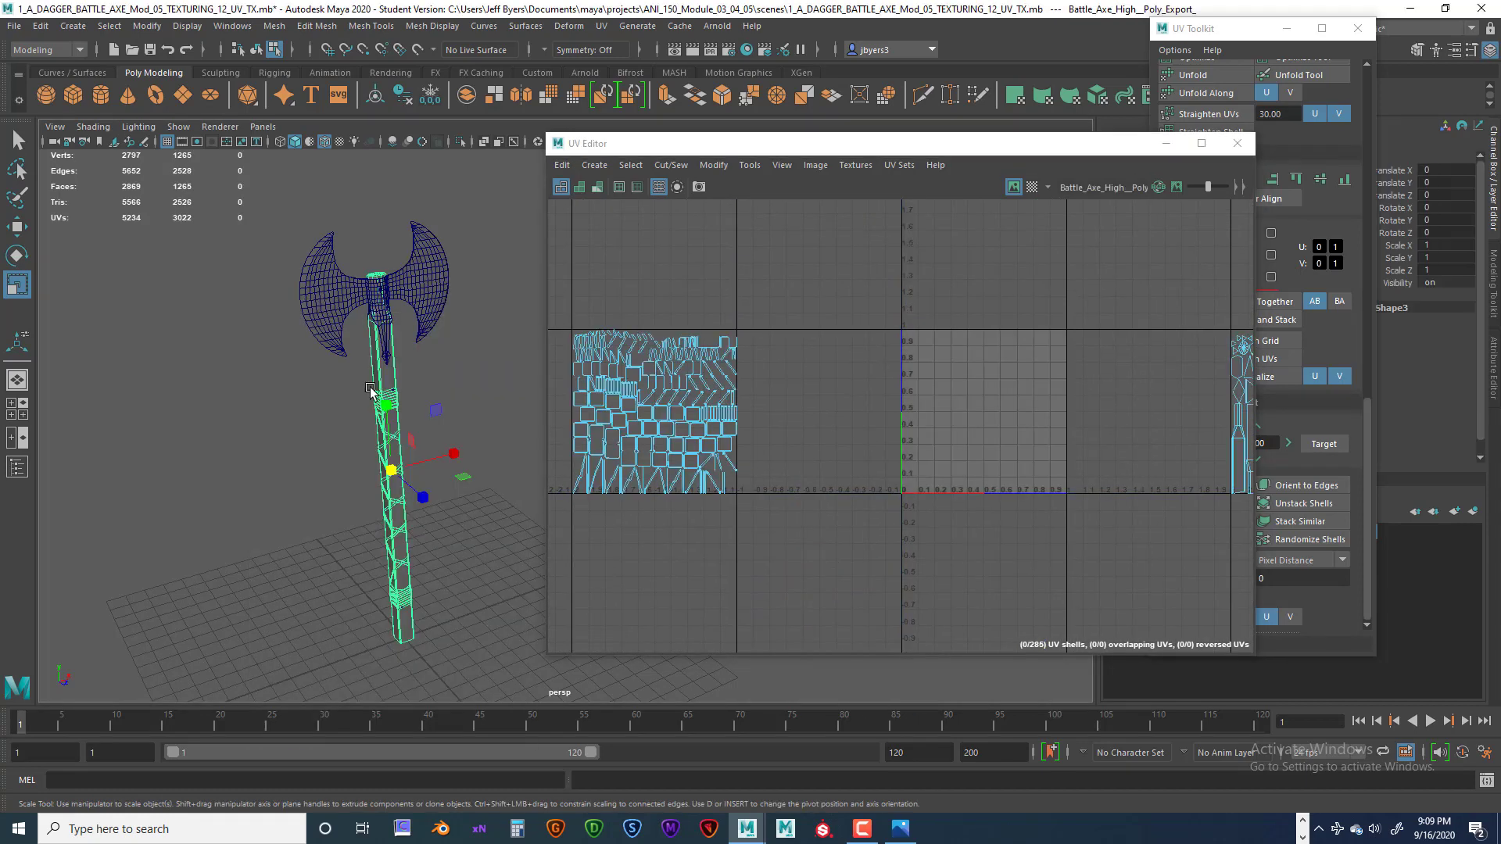
scroll(836, 465, "down", 3)
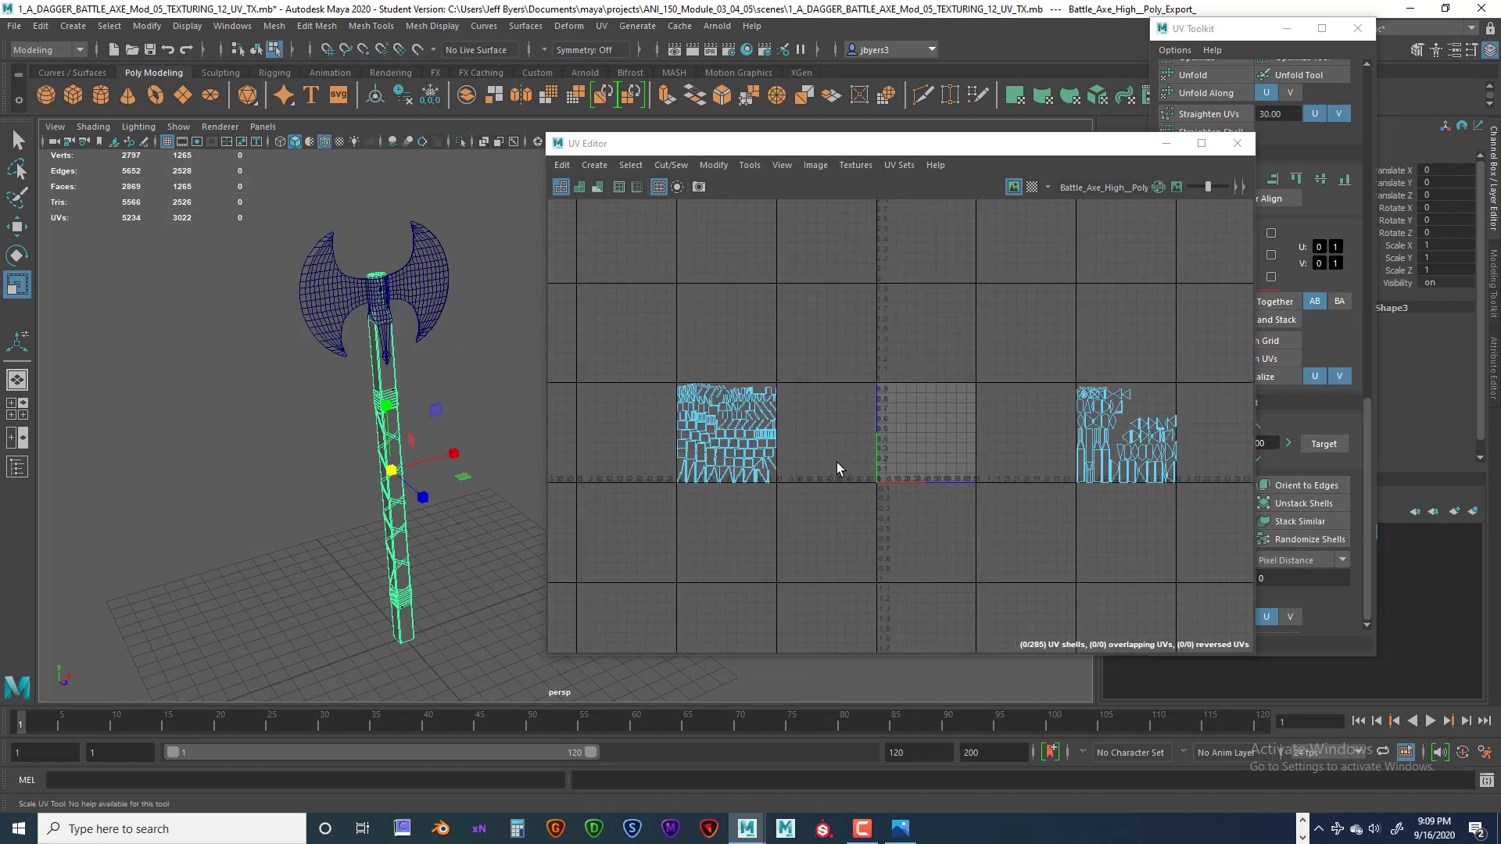
scroll(832, 462, "up", 2)
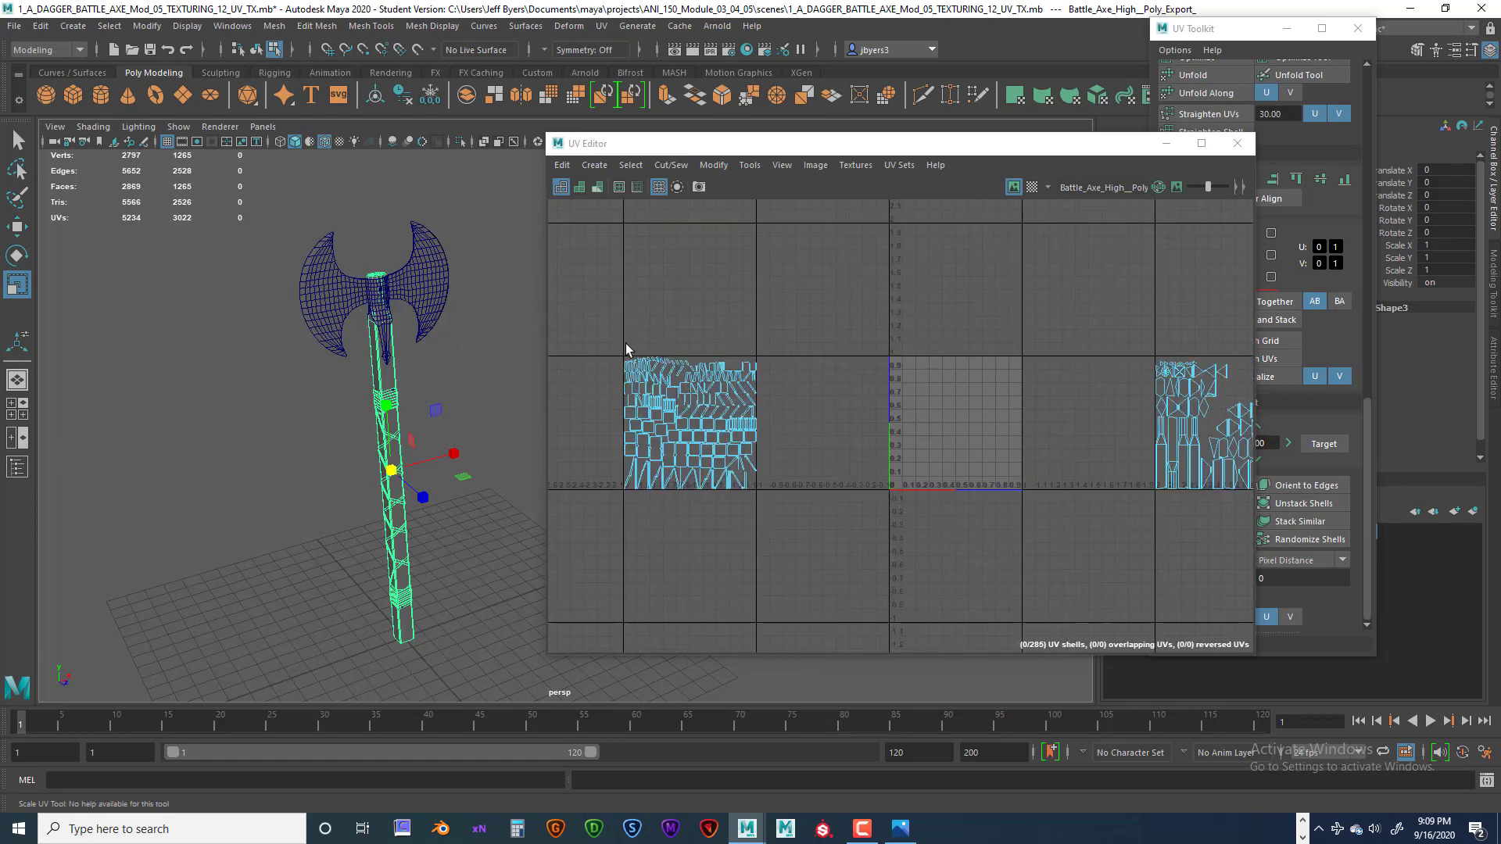
right_click_drag(424, 263, 393, 350)
scroll(752, 344, "down", 1)
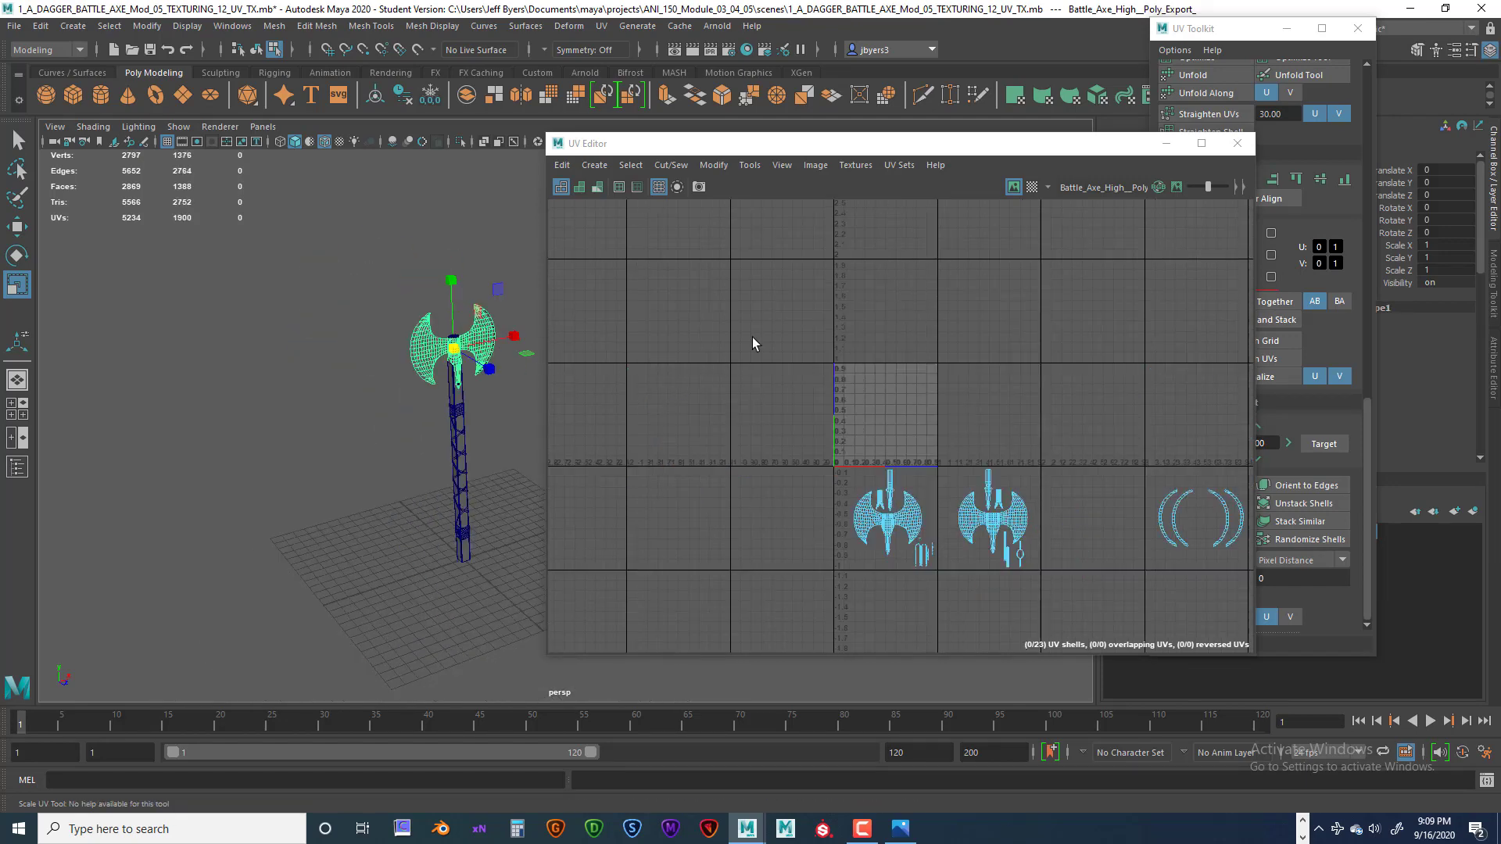
- Reposition the UV Editor clear of the axe model and widen its window
left_click_drag(849, 148, 770, 134)
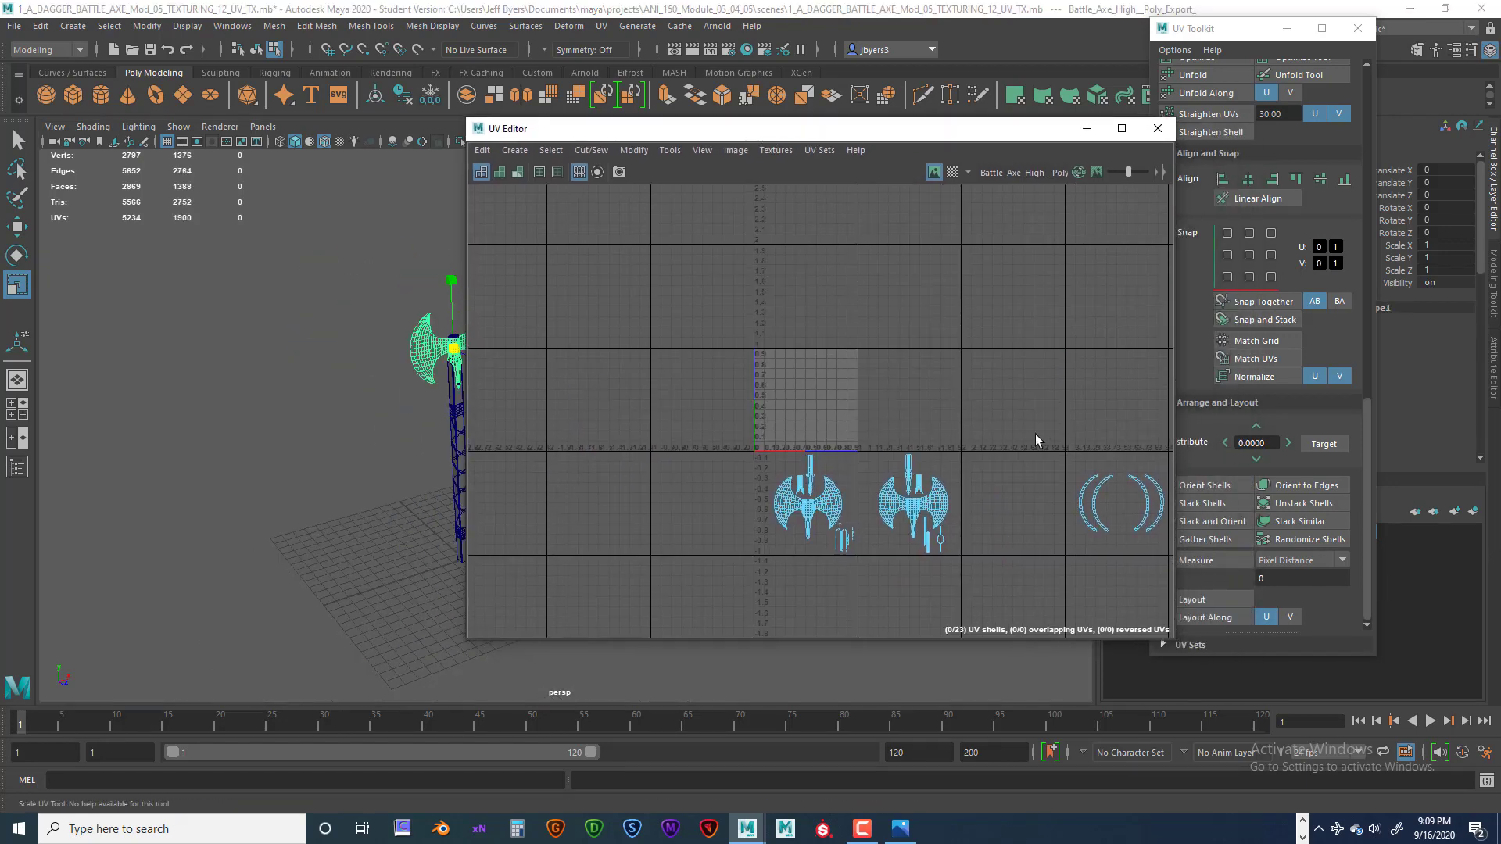
left_click_drag(959, 128, 1096, 121)
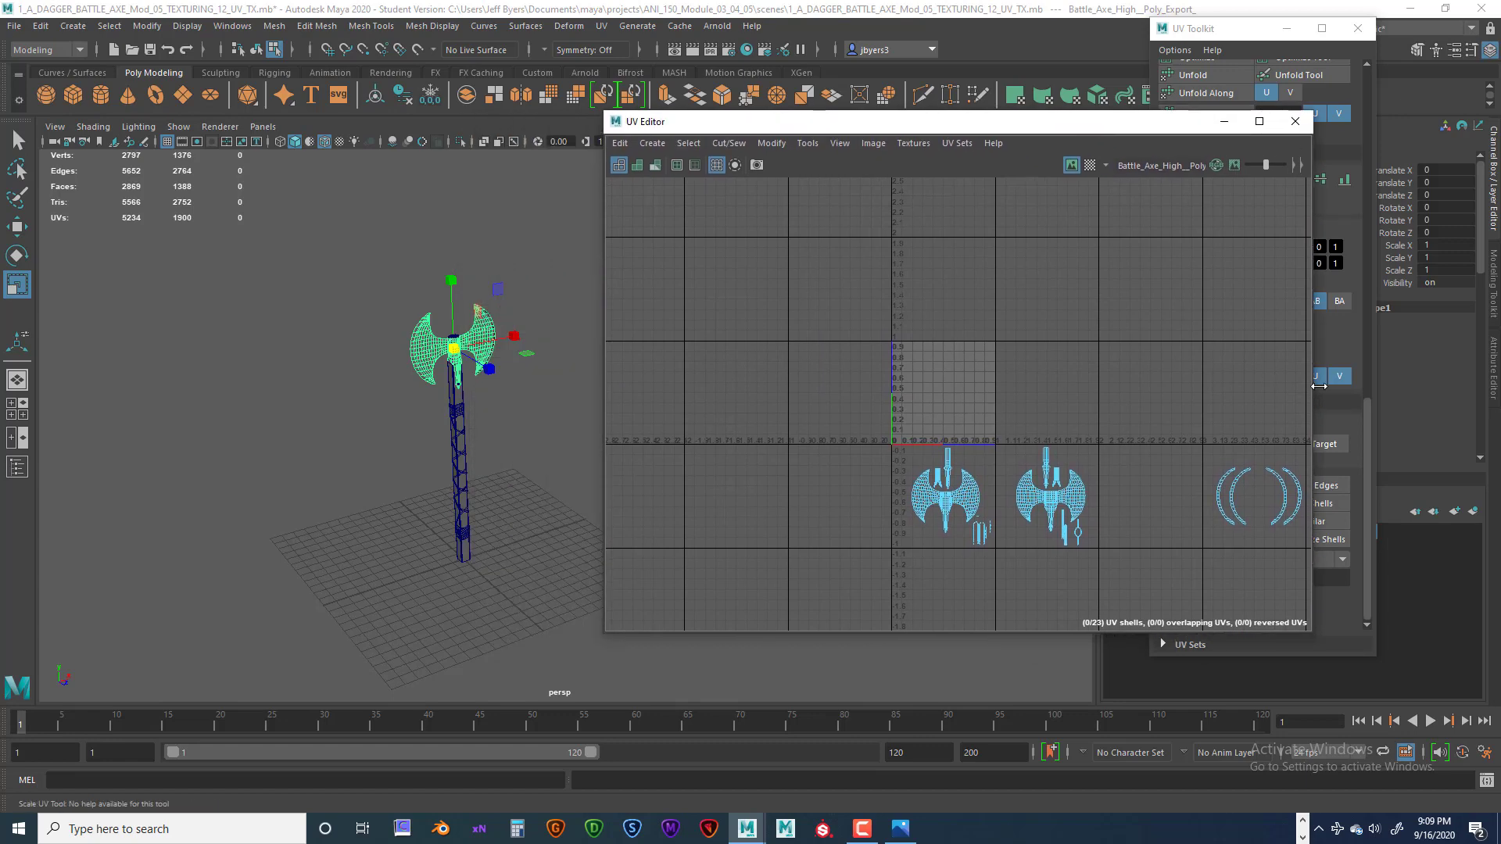
left_click_drag(1315, 387, 1376, 387)
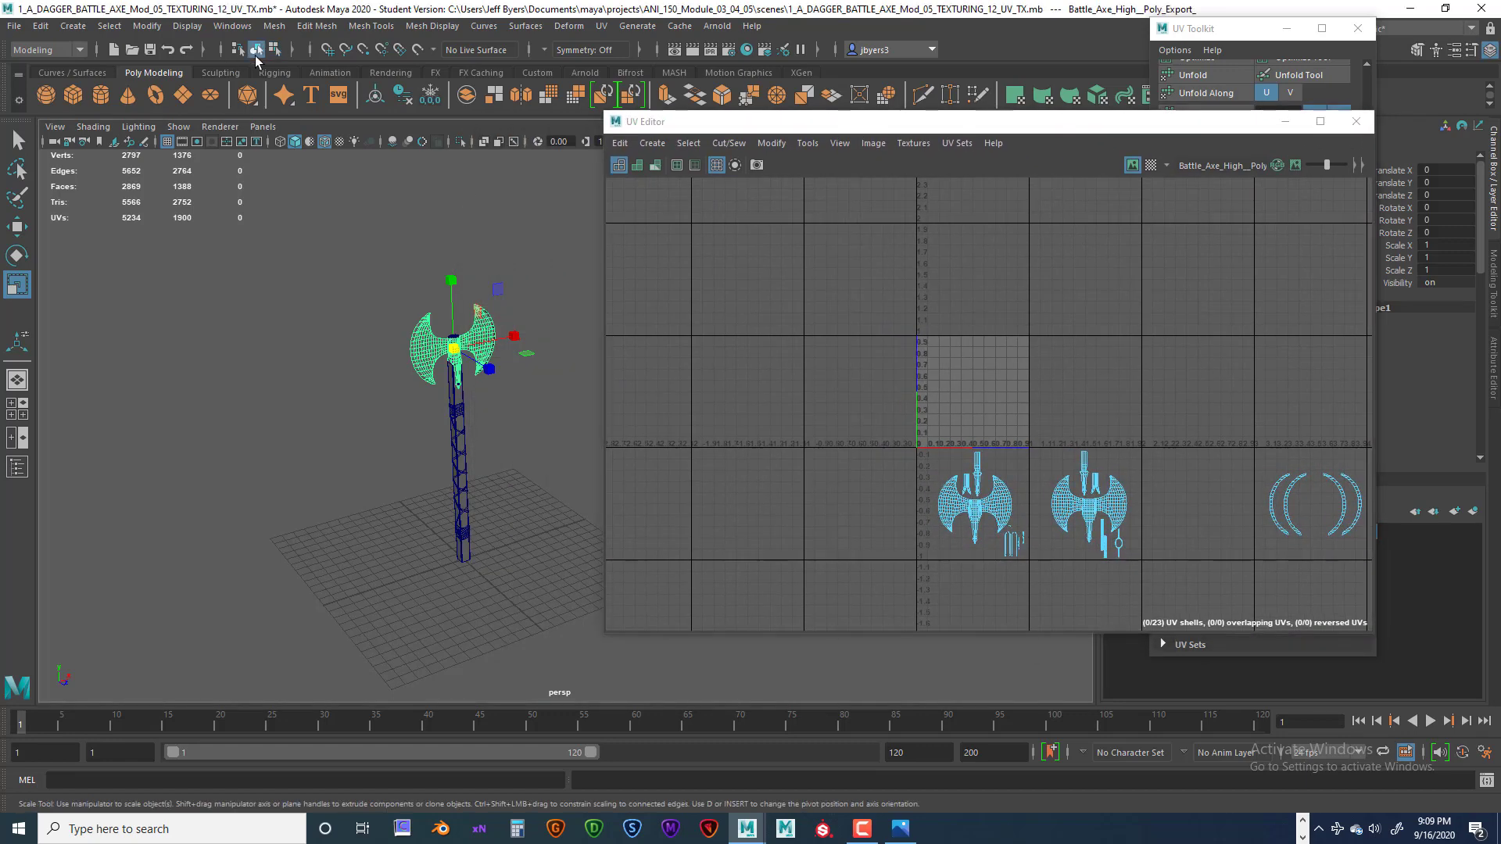
- Select all the battle axe meshes and maximize the UV Editor to show their UV shells together
key("q")
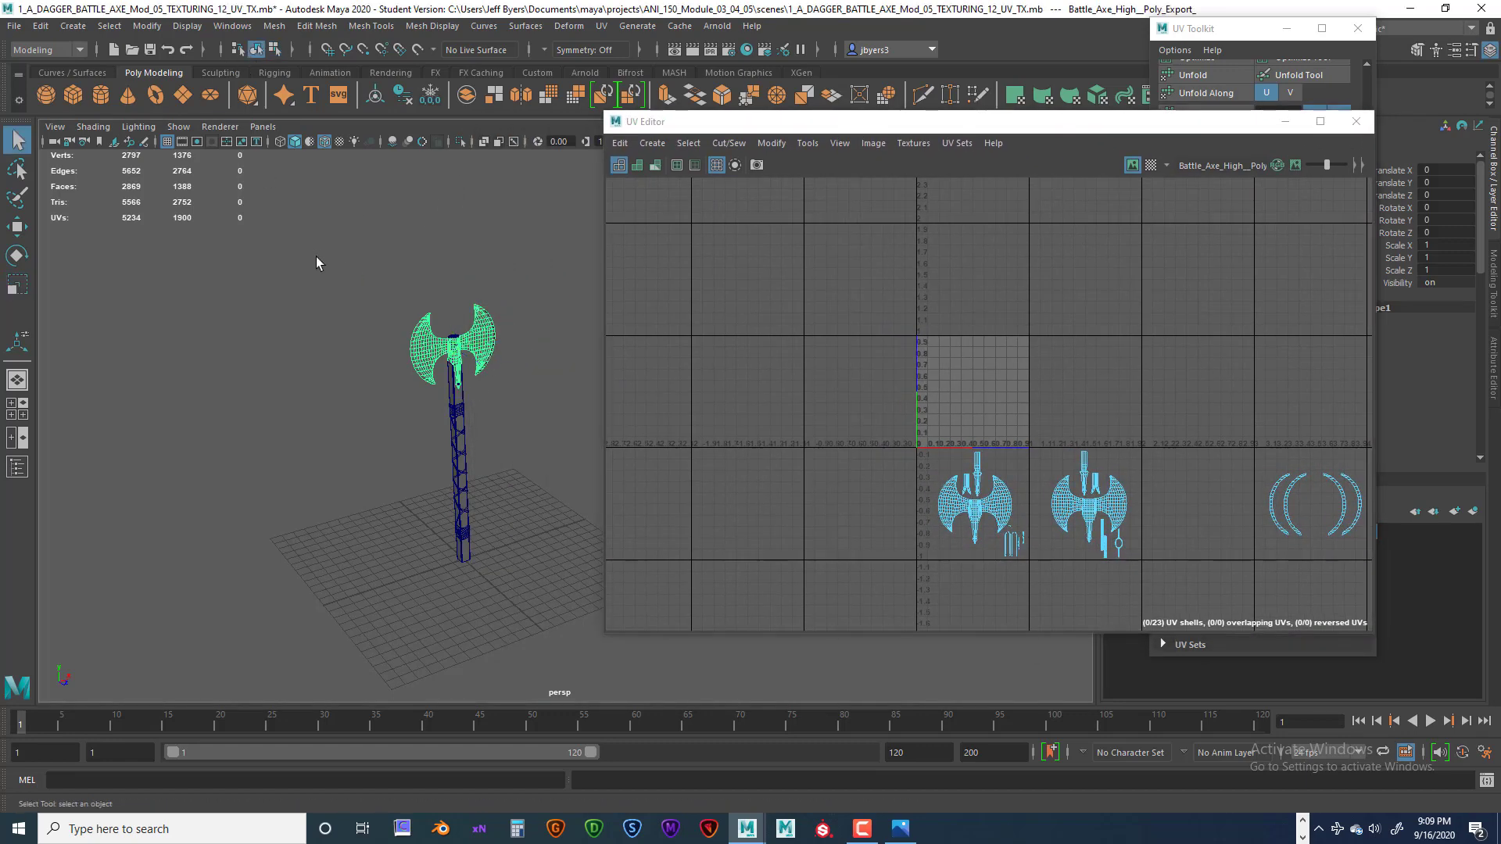
left_click_drag(309, 247, 560, 588)
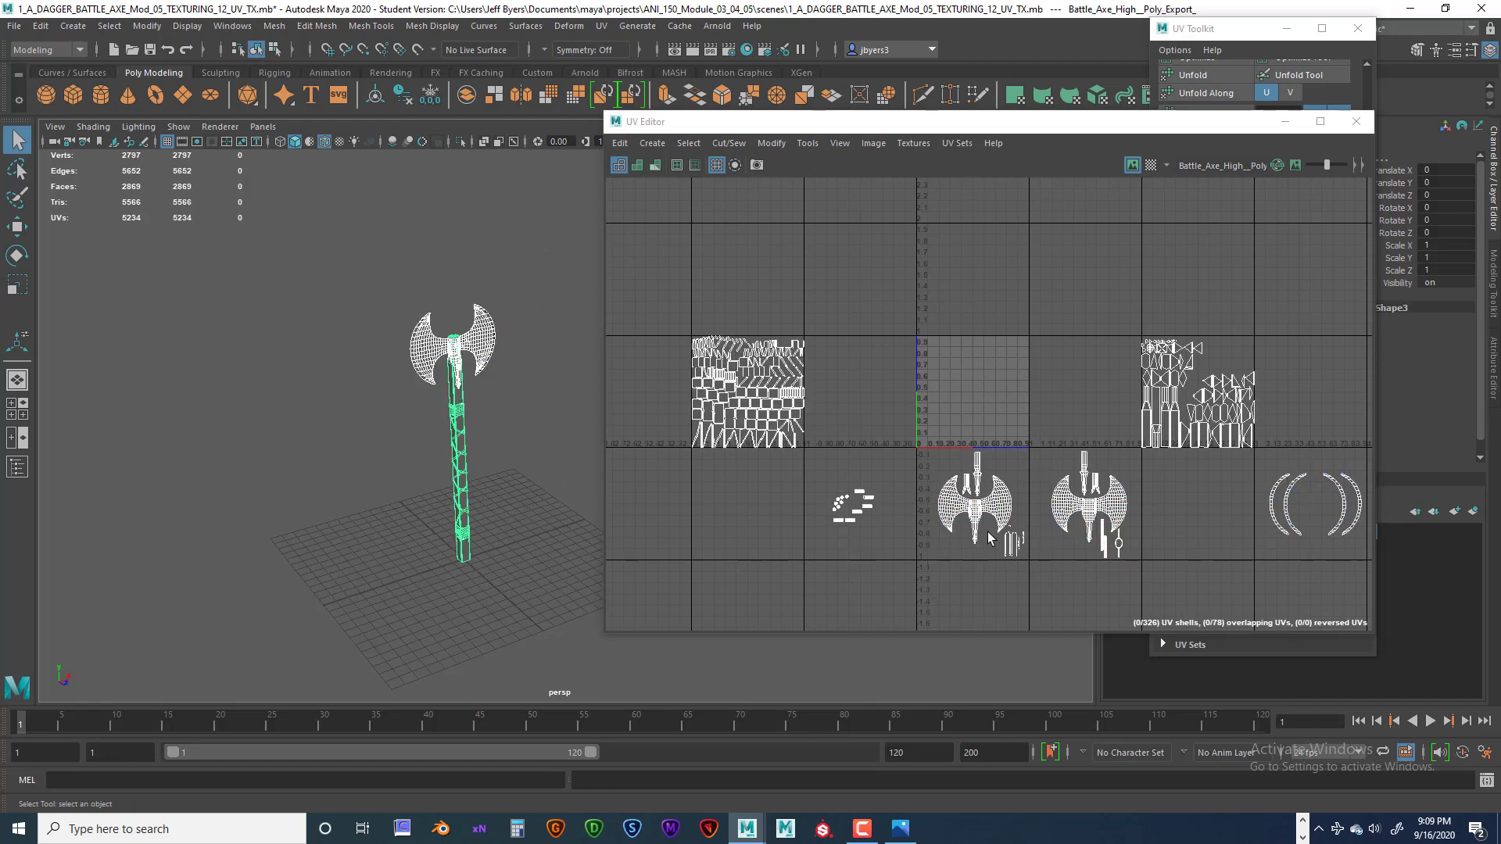
left_click(1012, 125)
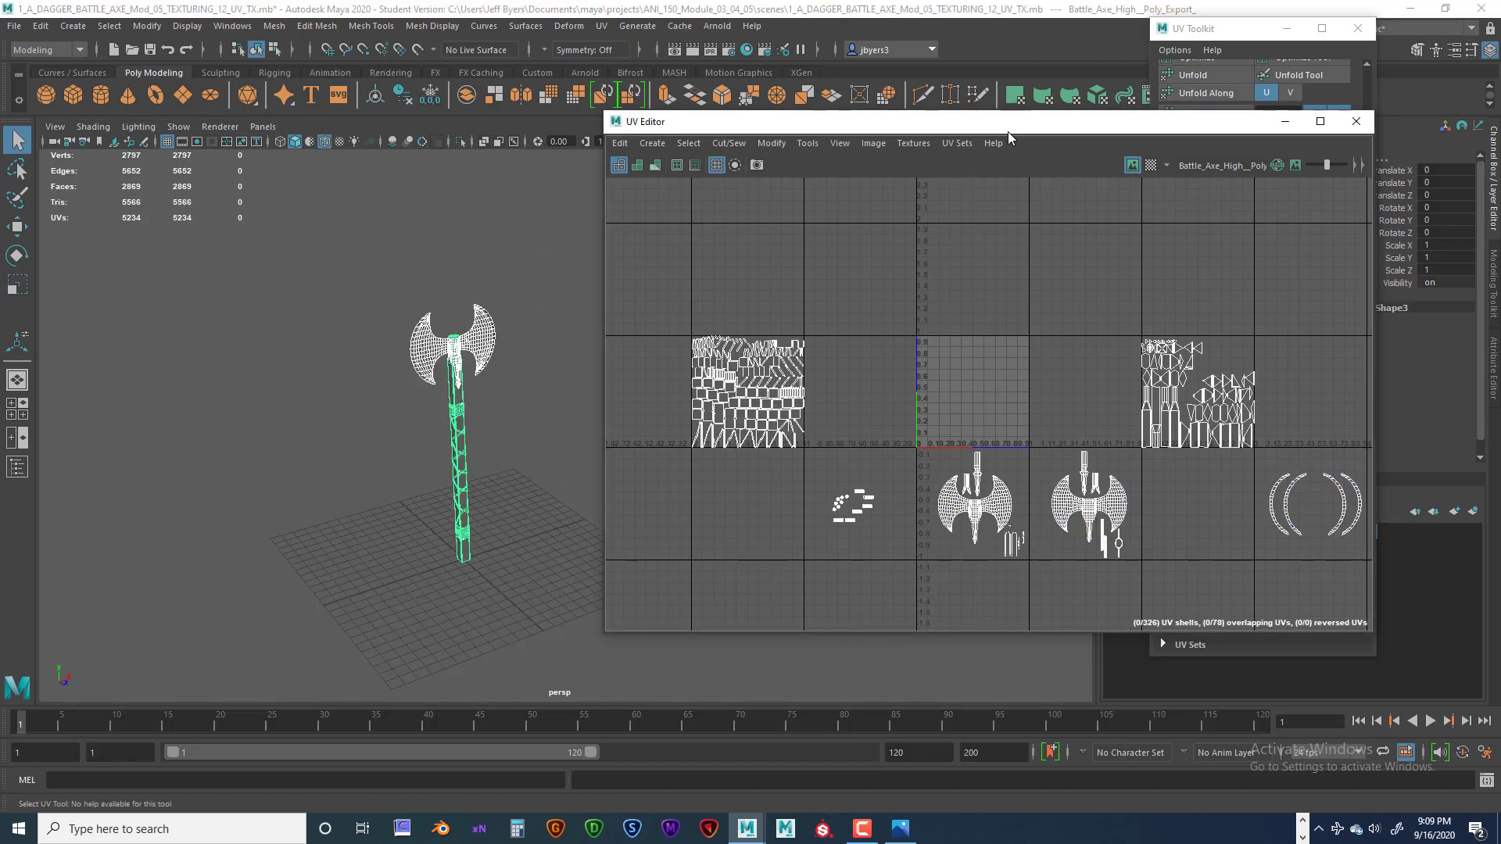
scroll(972, 426, "down", 3)
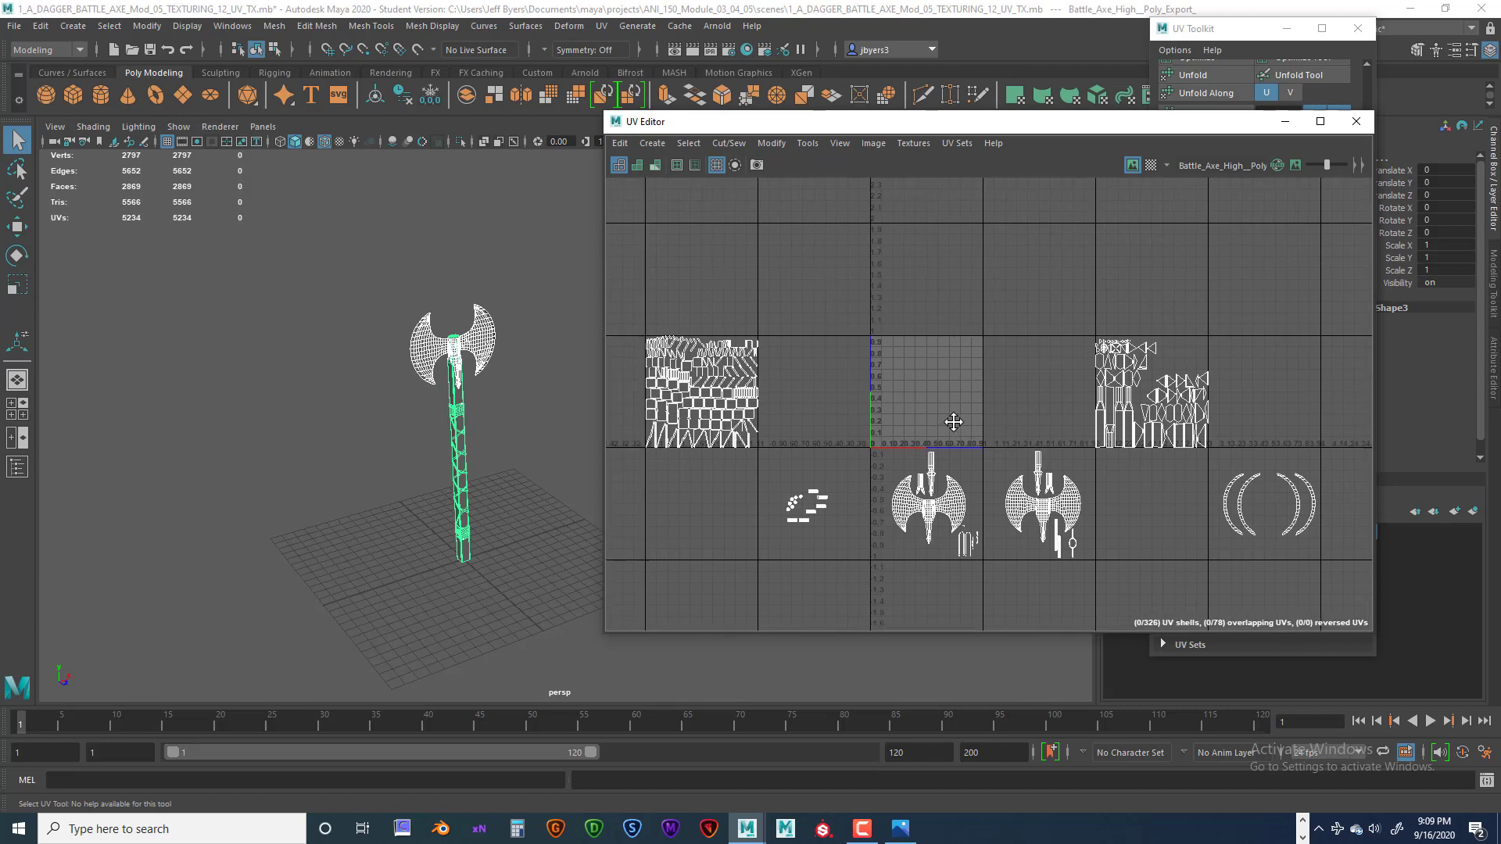
left_click_drag(1059, 130, 735, 2)
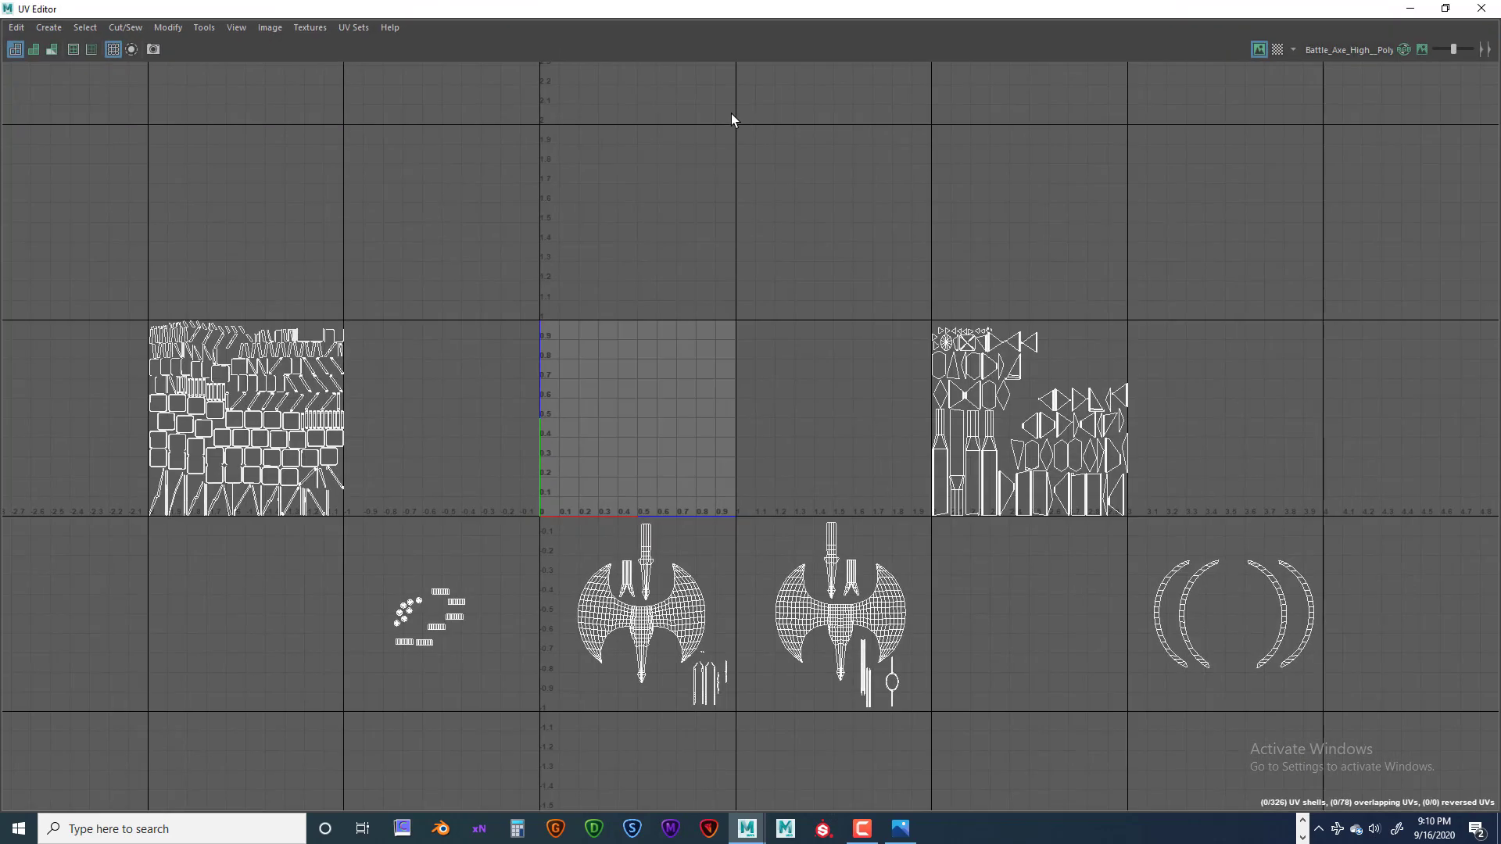
- Select all the shells packed in the U 2–3 tile and move them into the 0–1 UV tile
scroll(763, 281, "up", 2)
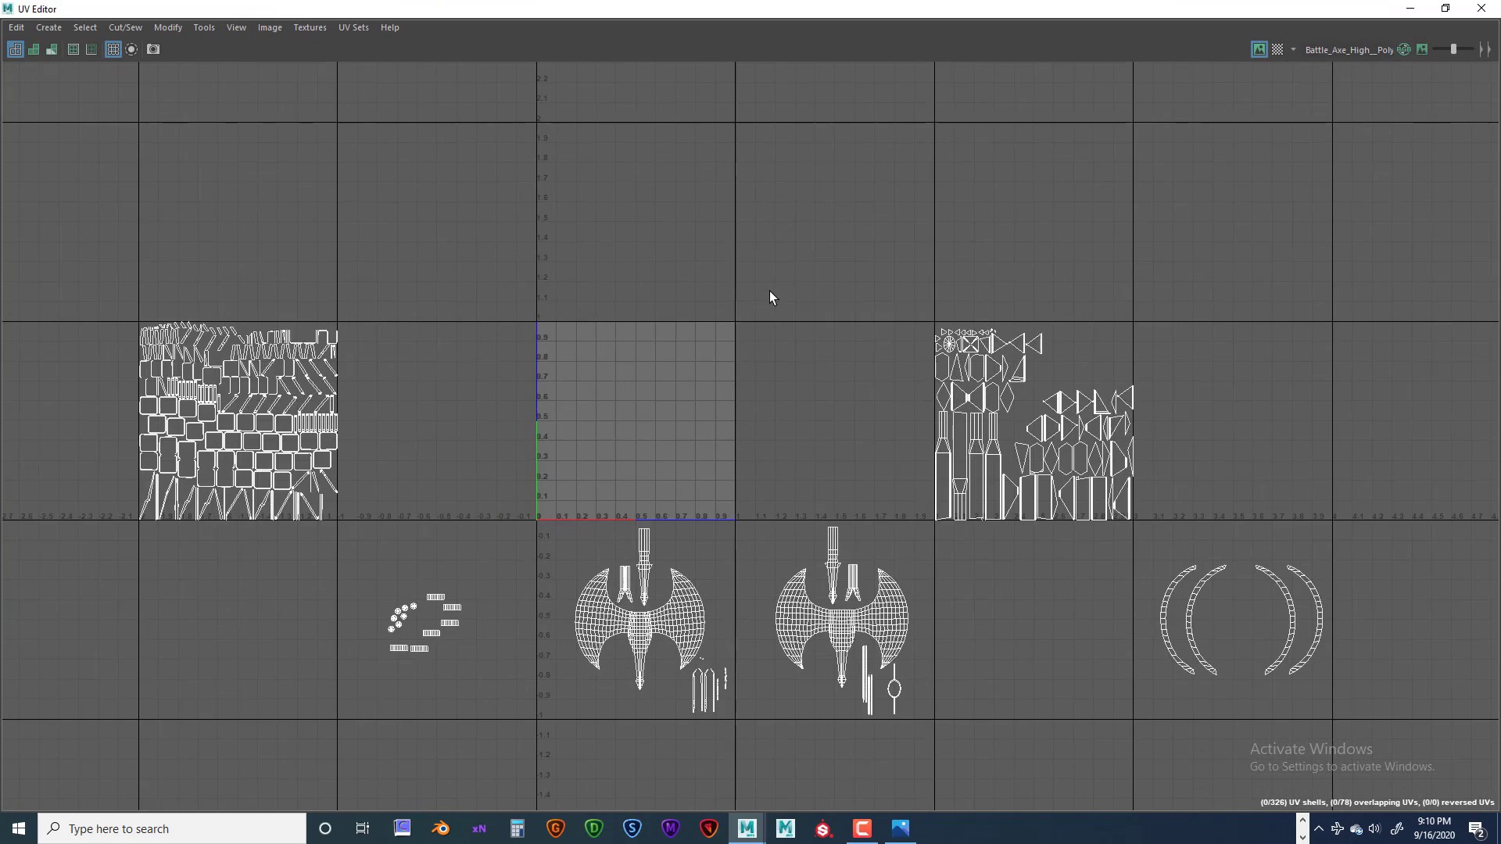
middle_click_drag(771, 295, 747, 215, "alt")
right_click_drag(944, 288, 875, 261)
left_click_drag(877, 195, 1133, 471)
scroll(1065, 432, "down", 1)
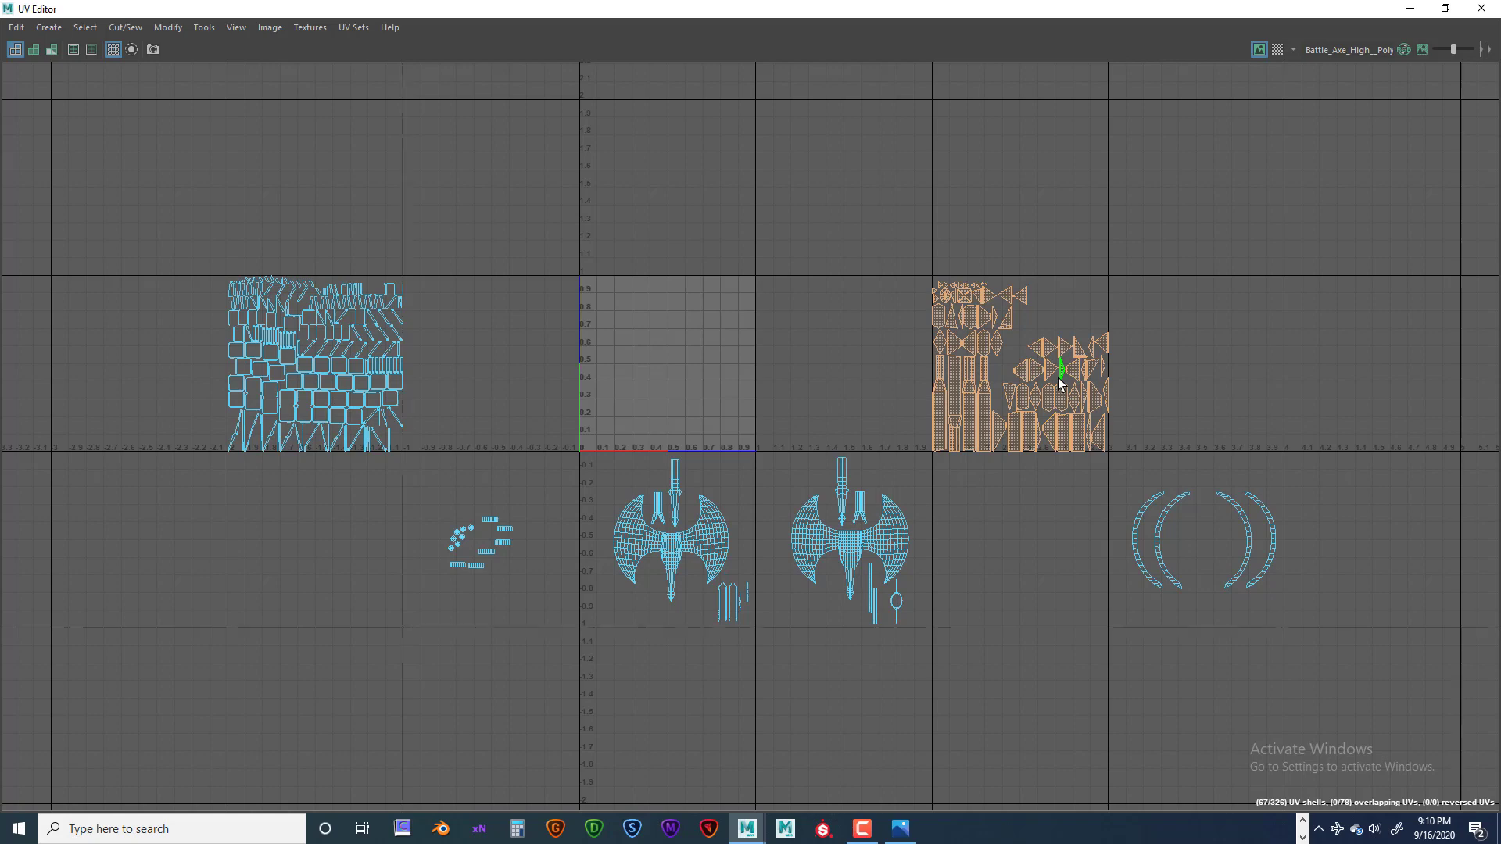
key("w")
left_click_drag(1169, 367, 821, 368)
scroll(822, 366, "up", 4)
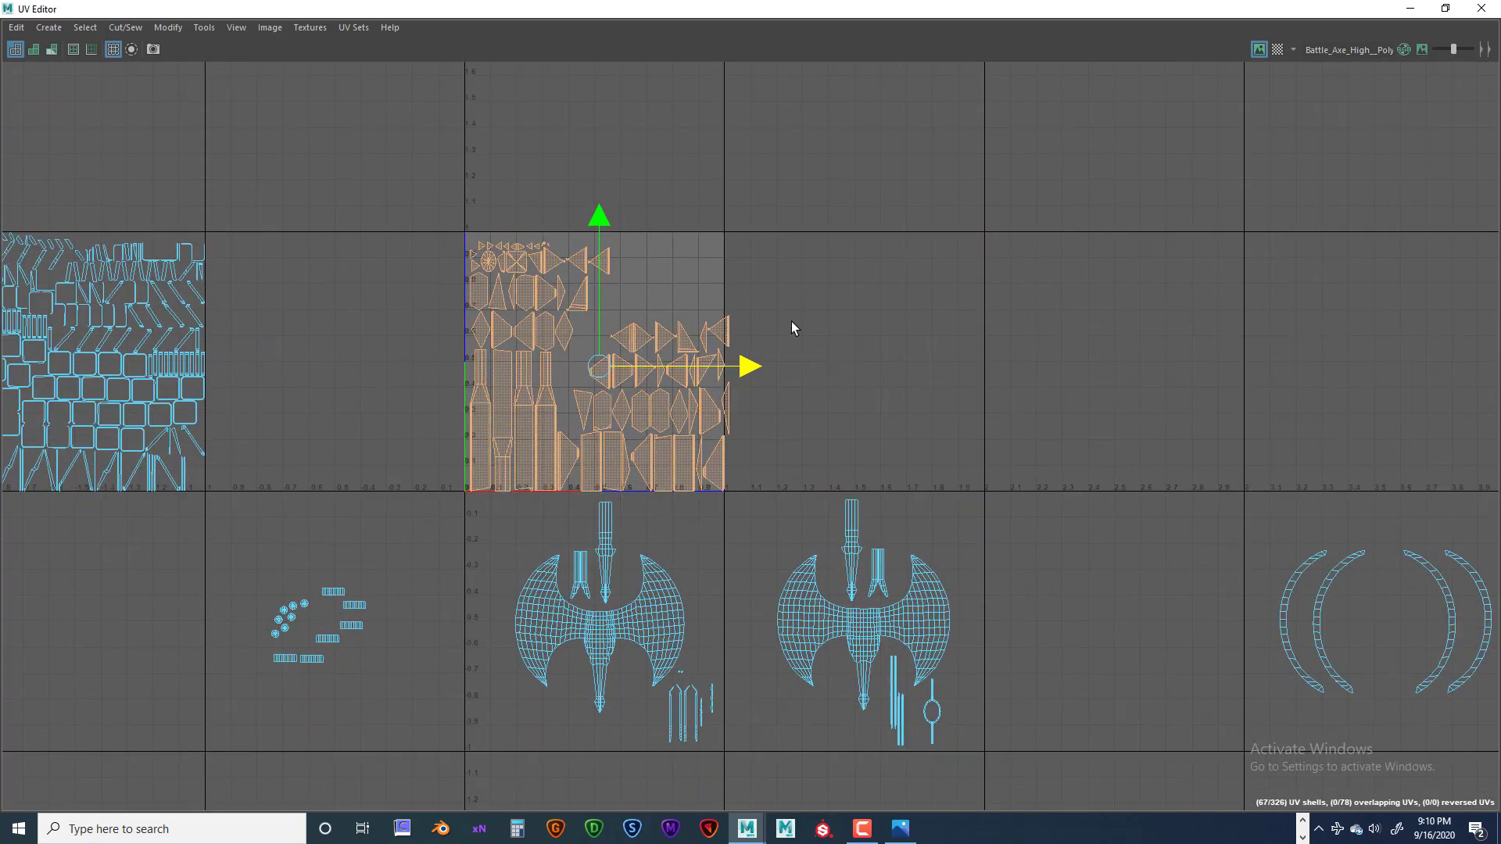
- Nudge the moved shells inside the 0–1 tile's edges and scale them down slightly to leave a margin
middle_click_drag(792, 321, 1004, 338, "alt")
scroll(1002, 337, "up", 2)
left_click_drag(720, 267, 715, 259)
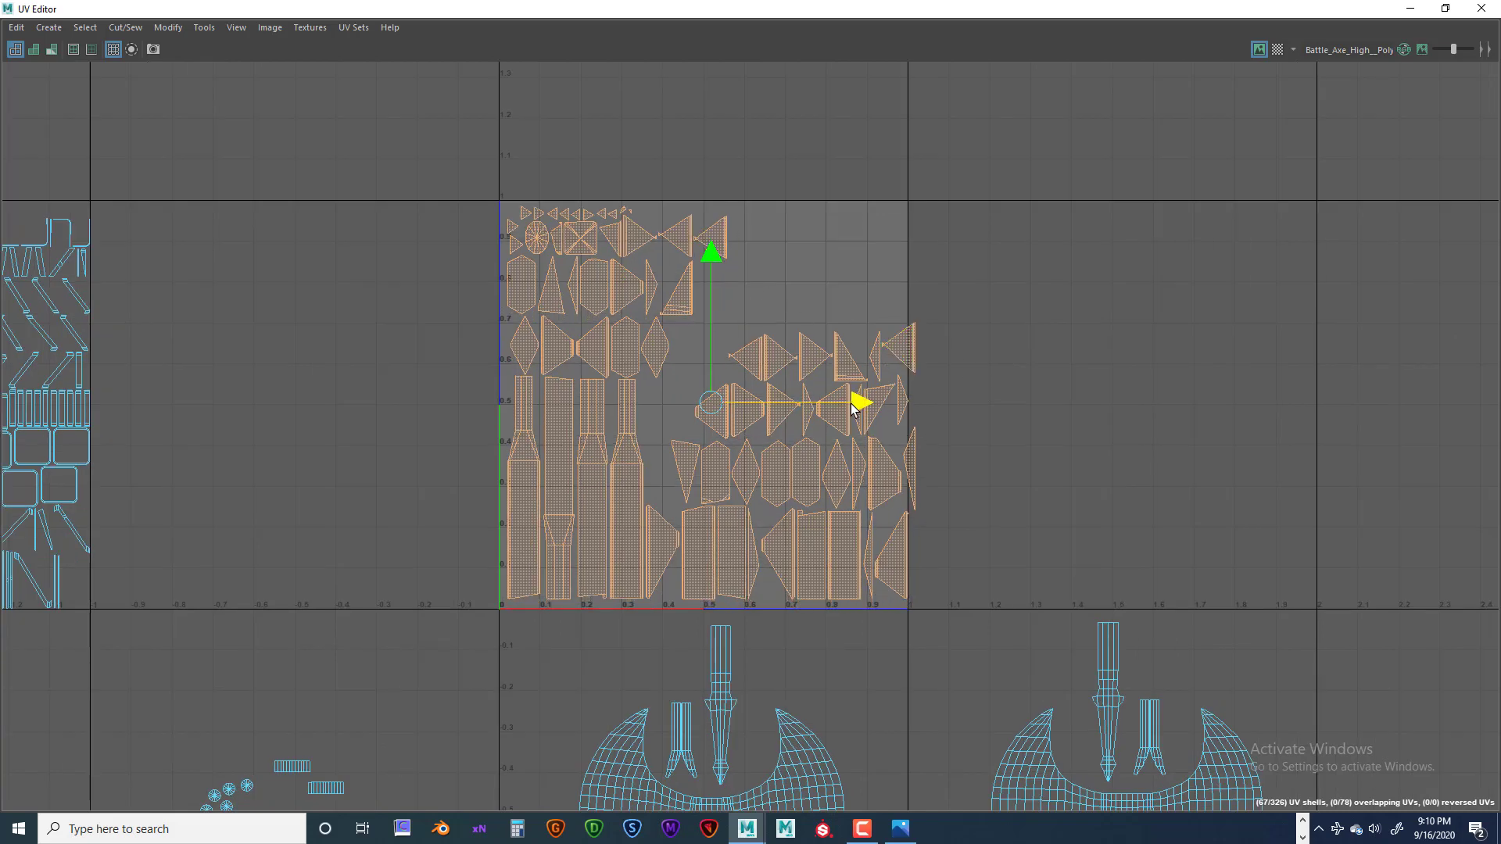
left_click_drag(857, 402, 844, 402)
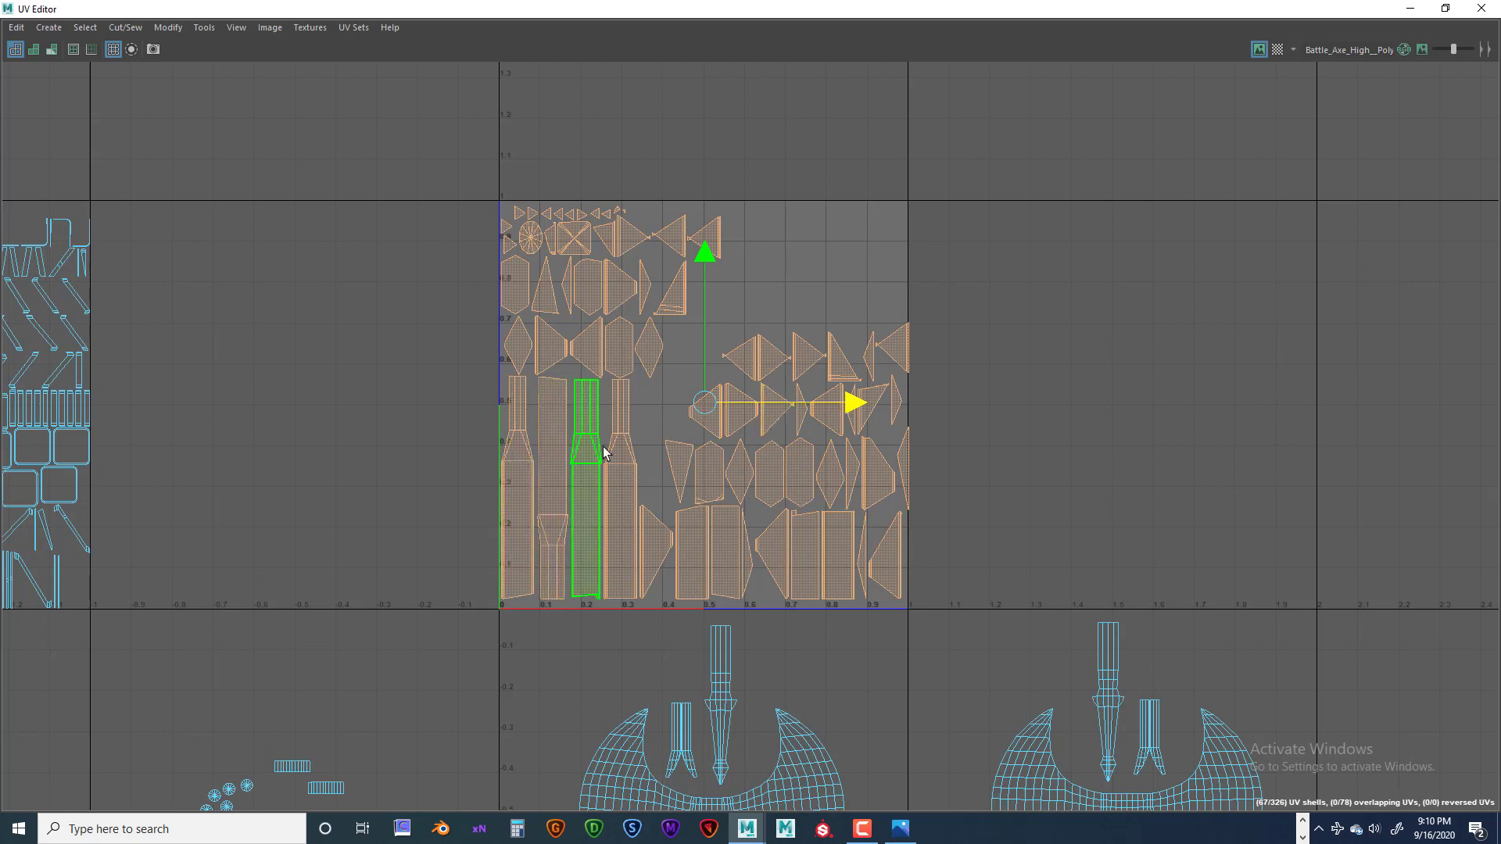
key("e")
key("r")
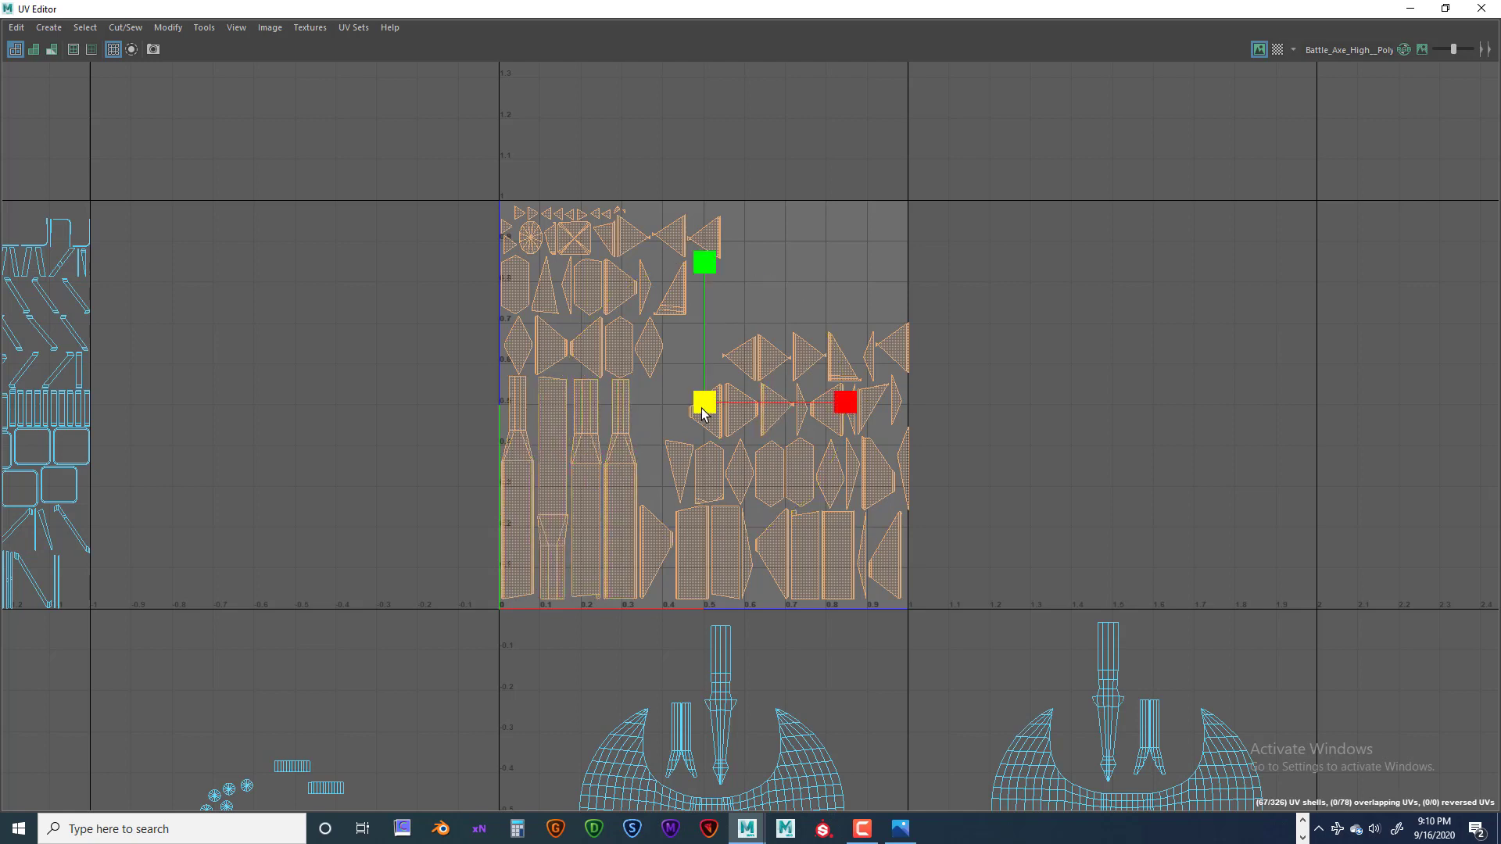
left_click_drag(702, 412, 700, 413)
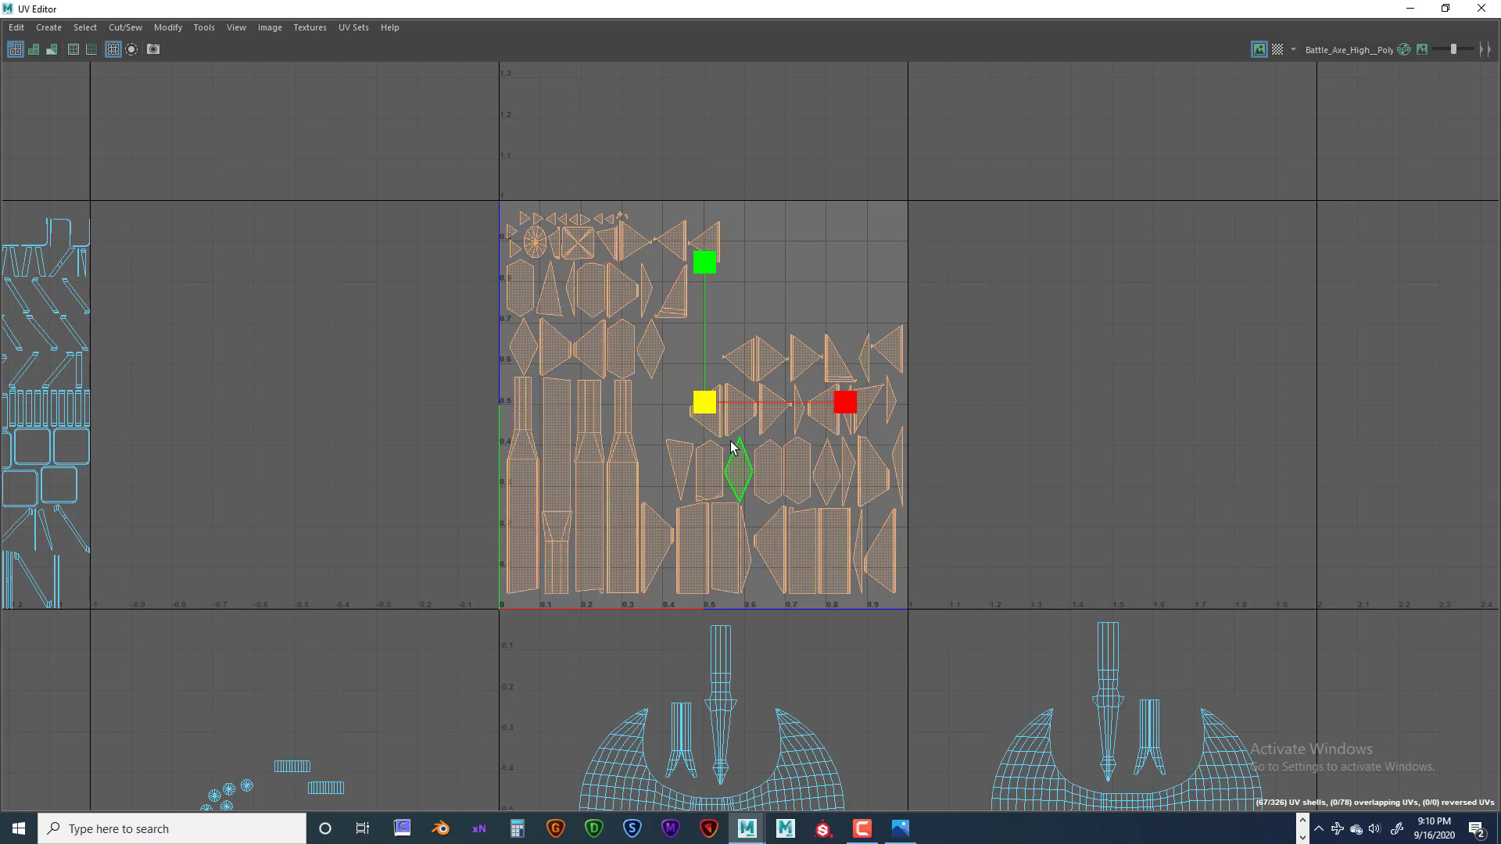
- Select all the packed shells in the U -2 to -1 tile and move them into the U 1–2 tile
scroll(732, 447, "down", 1)
middle_click_drag(527, 395, 784, 368, "alt")
scroll(703, 376, "down", 1)
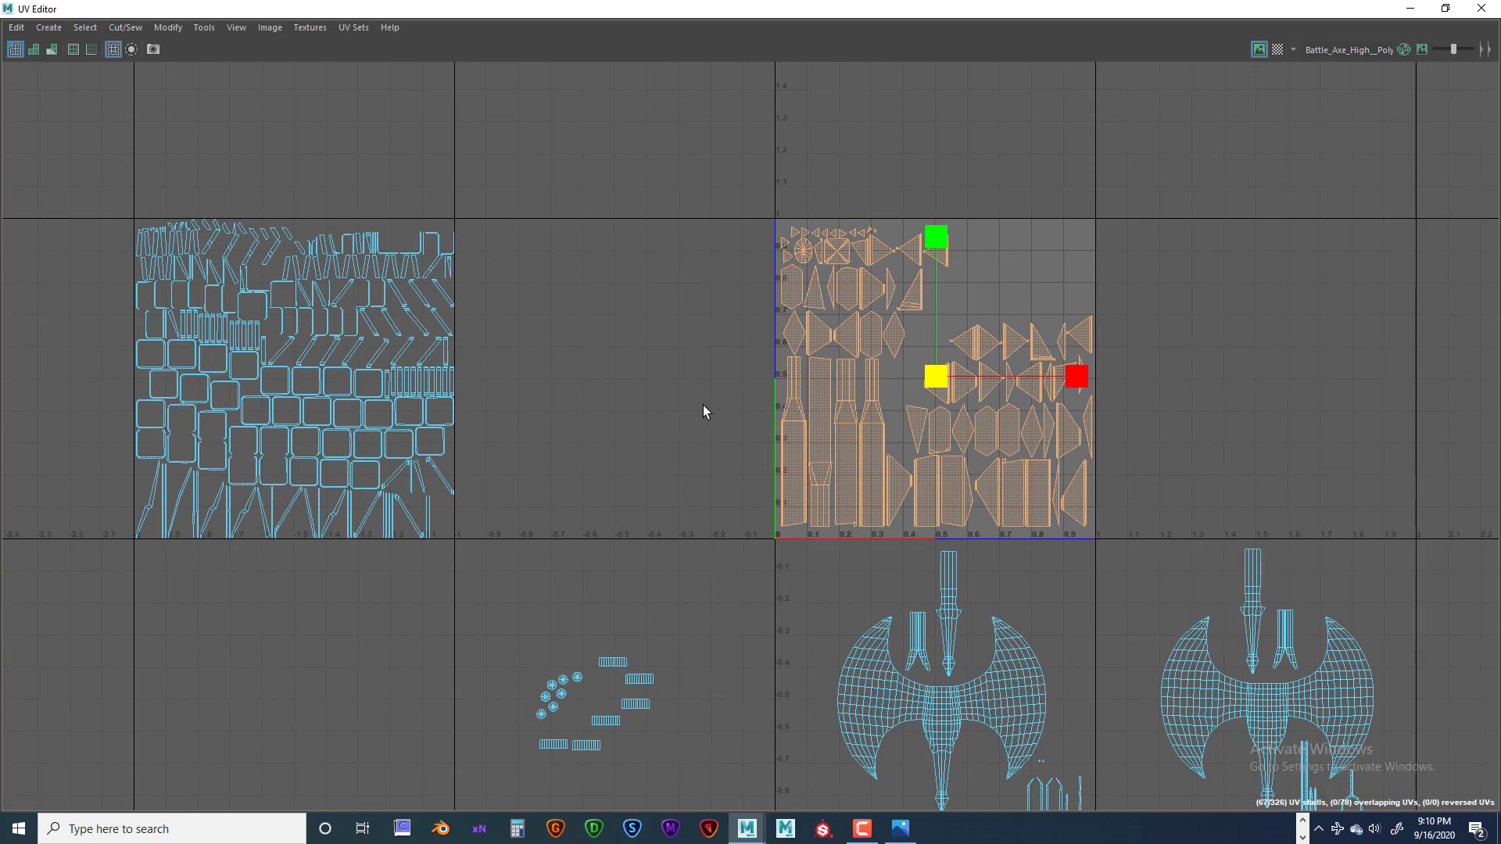
key("super")
key("super")
right_click(345, 324)
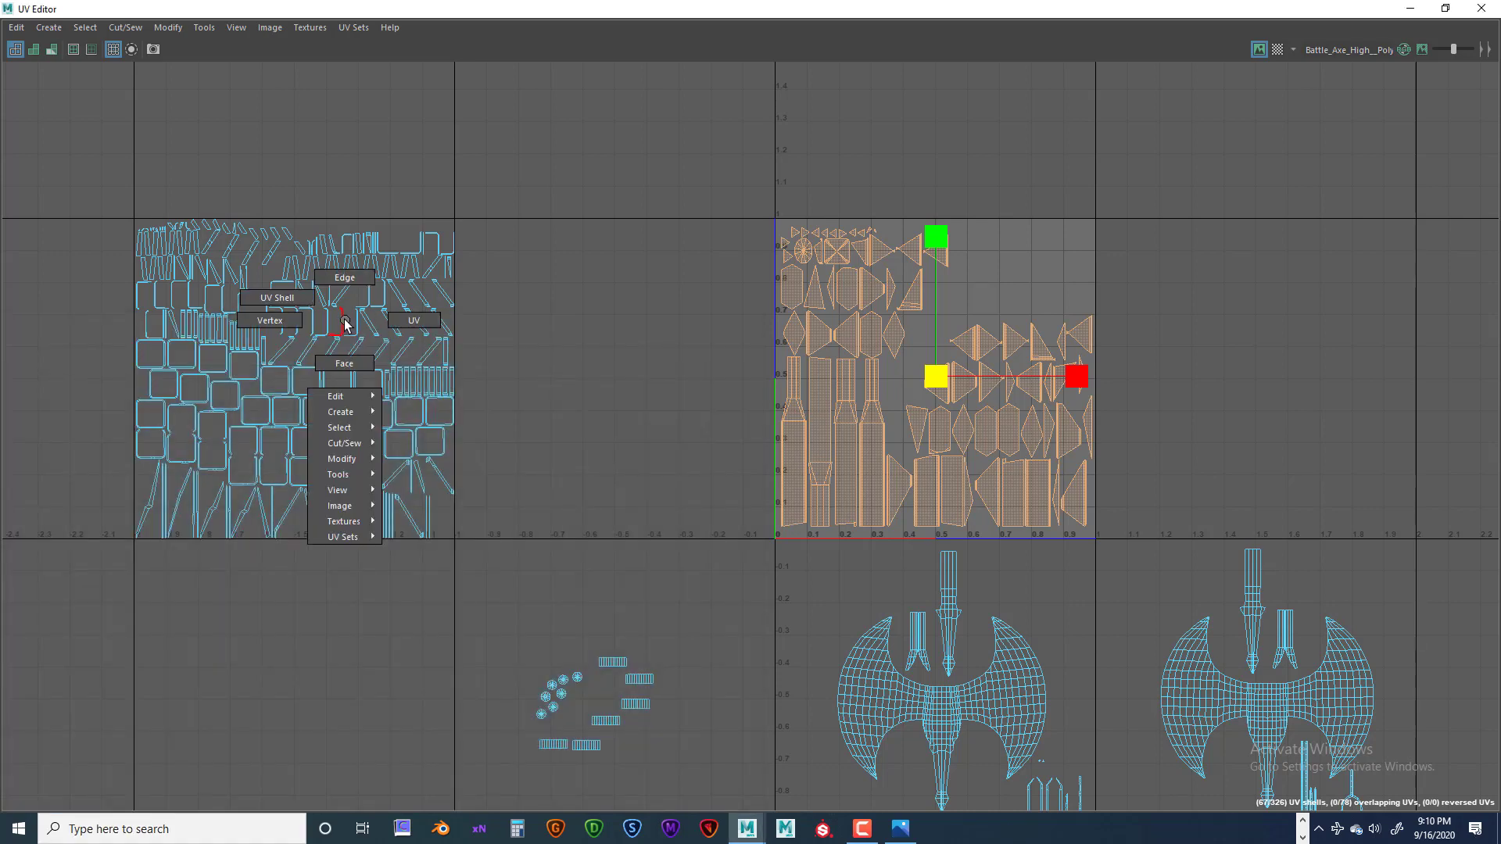
left_click(310, 300)
left_click_drag(159, 223, 472, 580)
key("w")
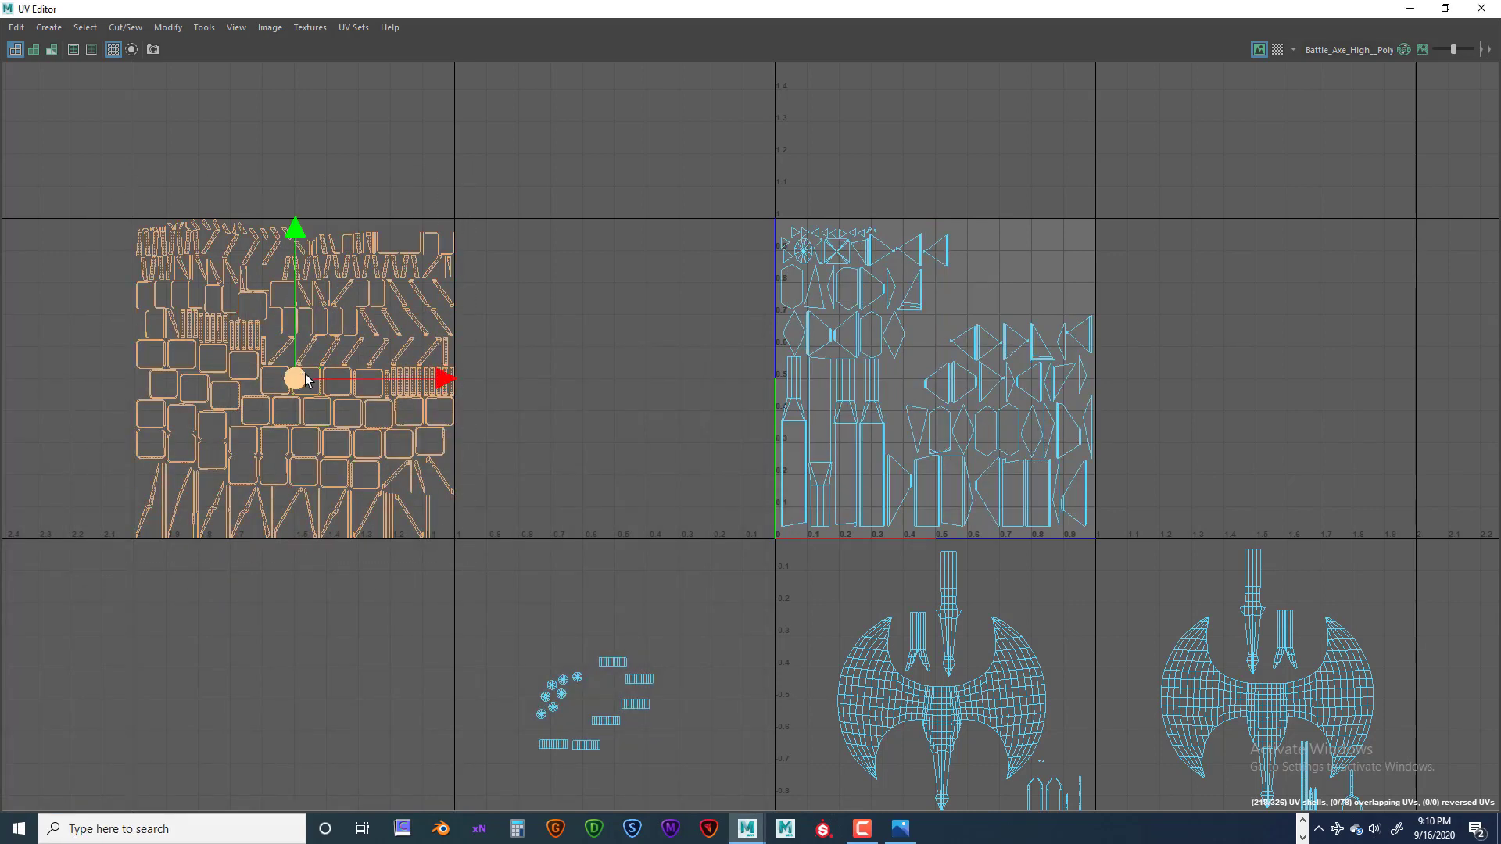
left_click_drag(298, 379, 1257, 378)
- Scale the shells in the U 1–2 tile down slightly and center them within the tile's borders
middle_click_drag(1065, 394, 590, 439, "alt")
right_click_drag(590, 439, 708, 409, "alt")
middle_click_drag(708, 409, 701, 431, "alt")
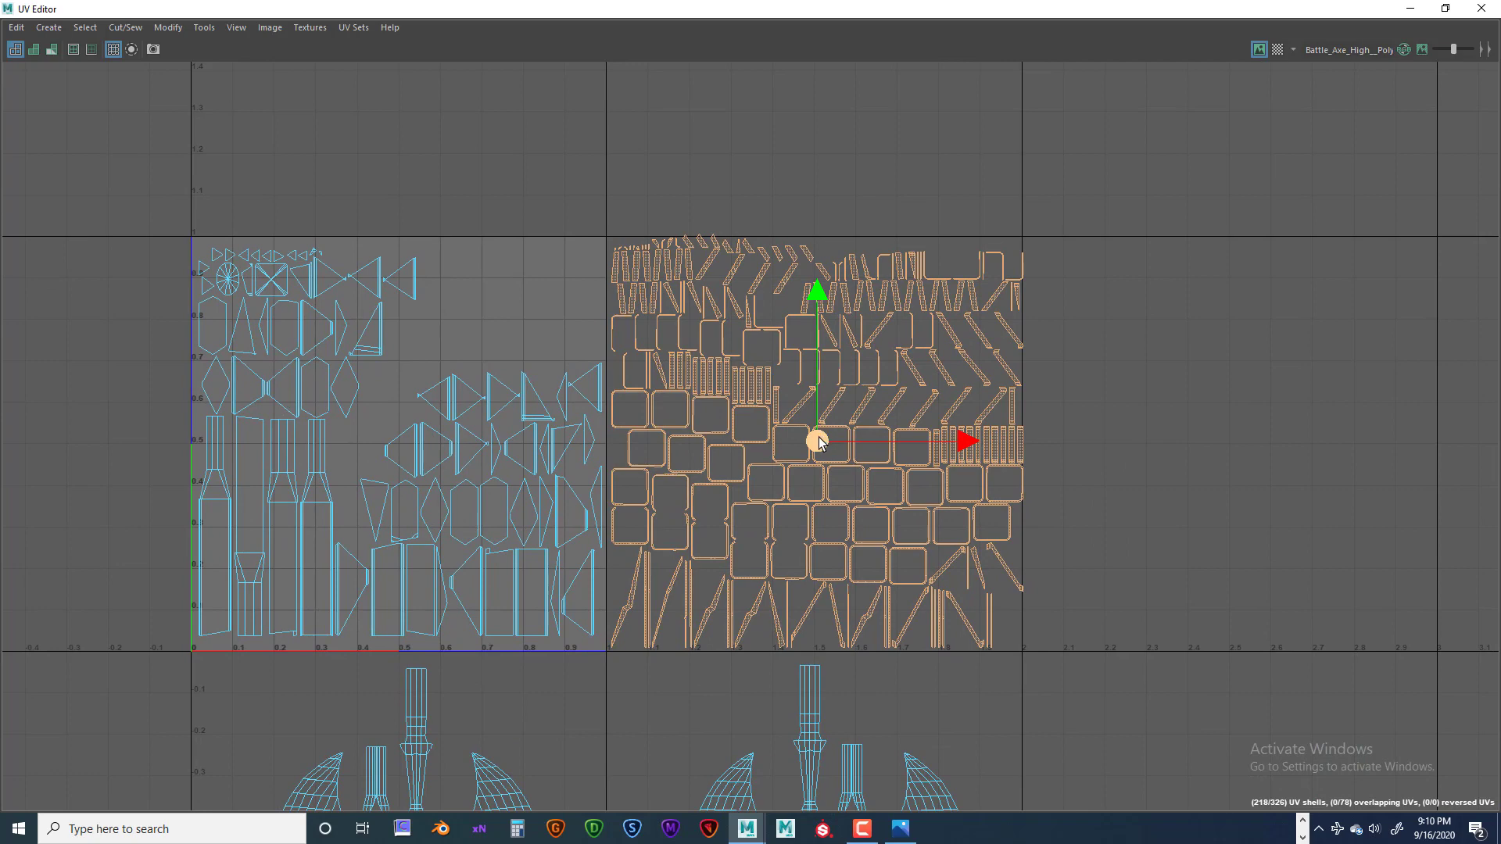
left_click_drag(819, 440, 819, 446)
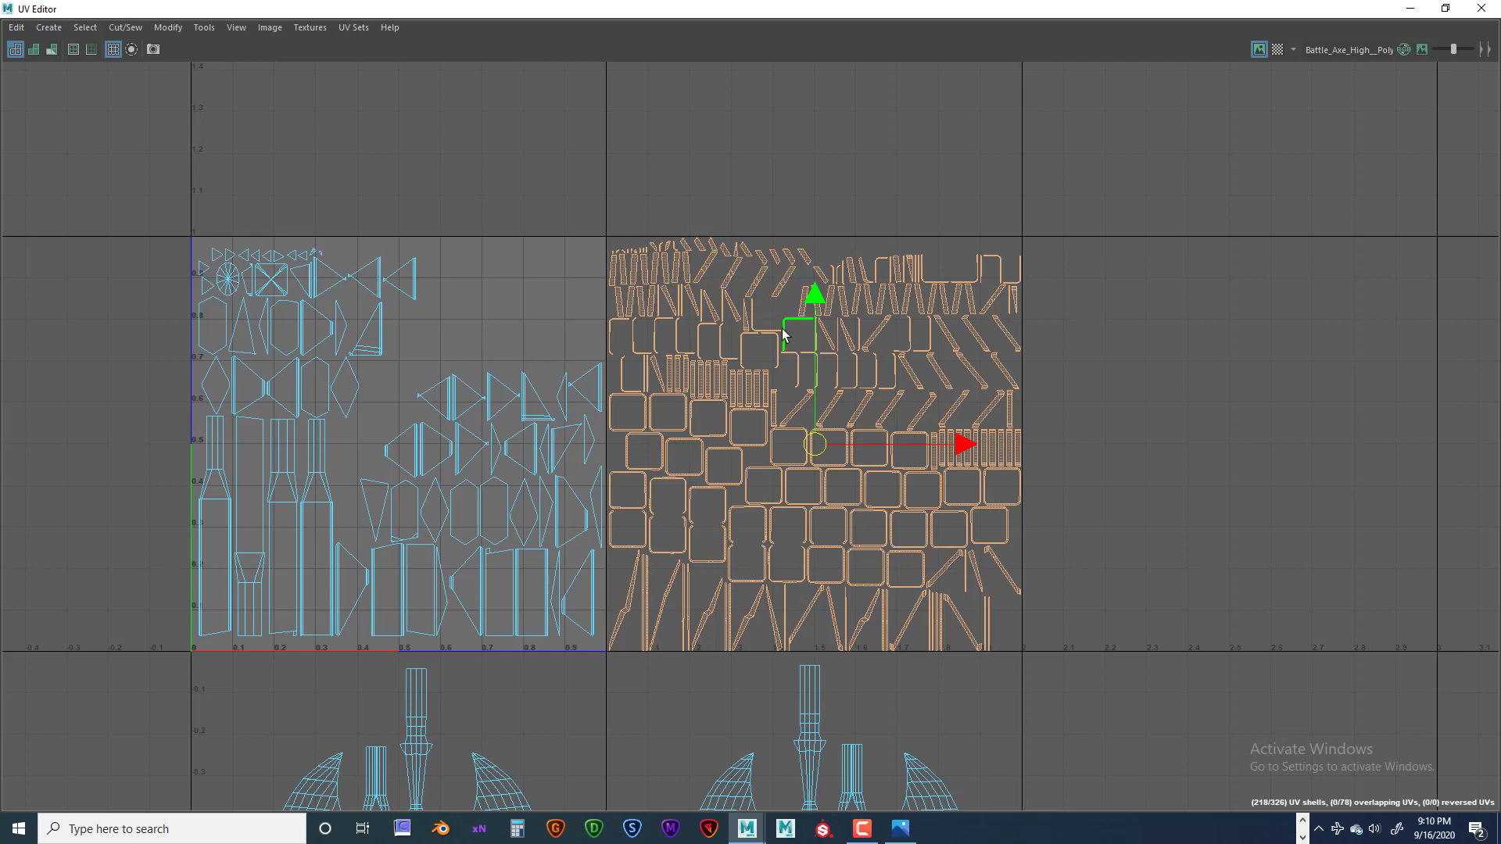
key("r")
left_click_drag(831, 446, 821, 447)
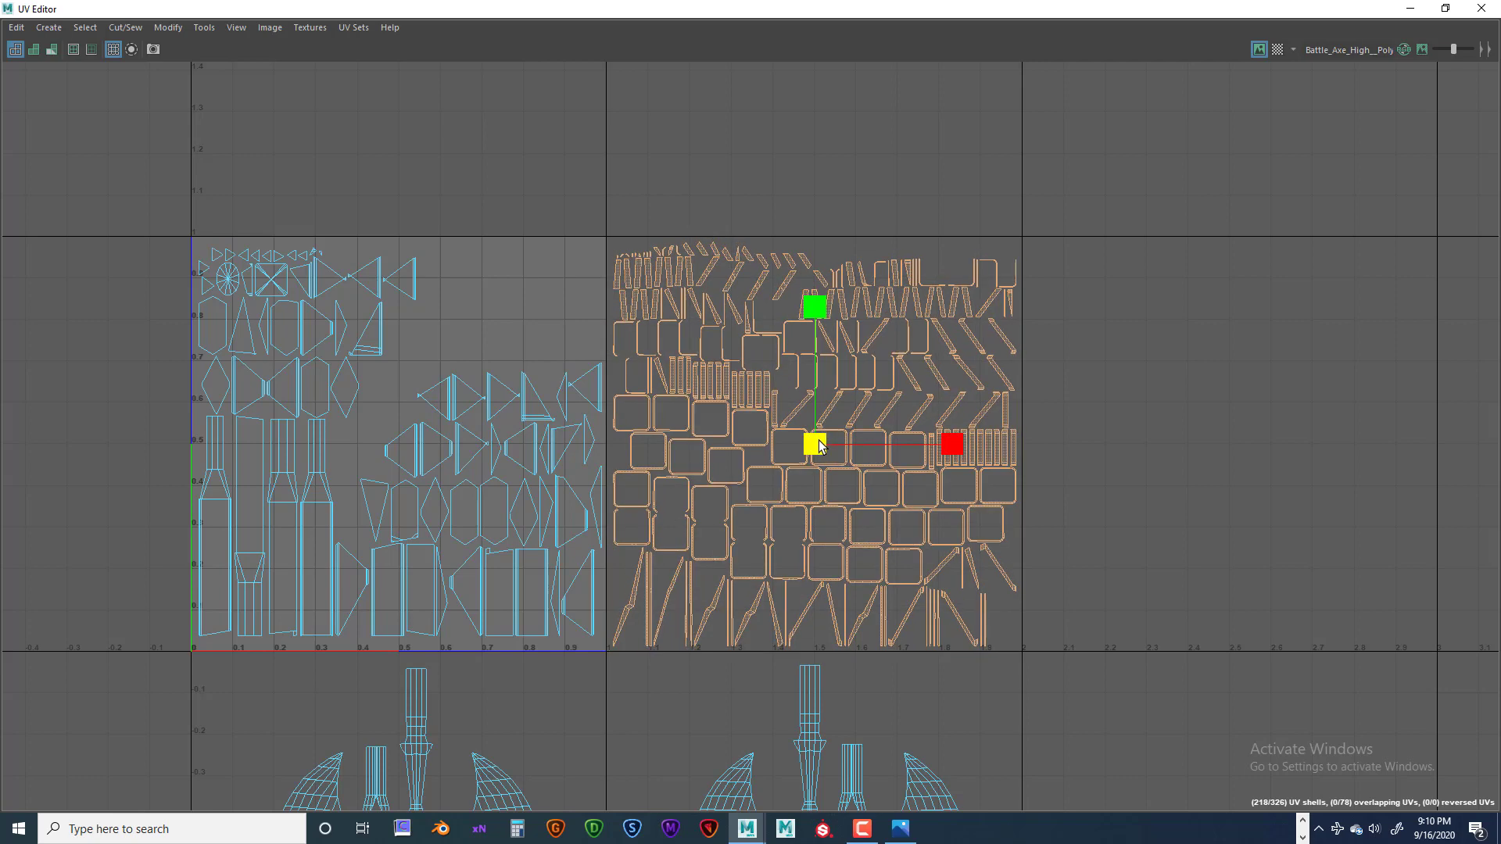
key("w")
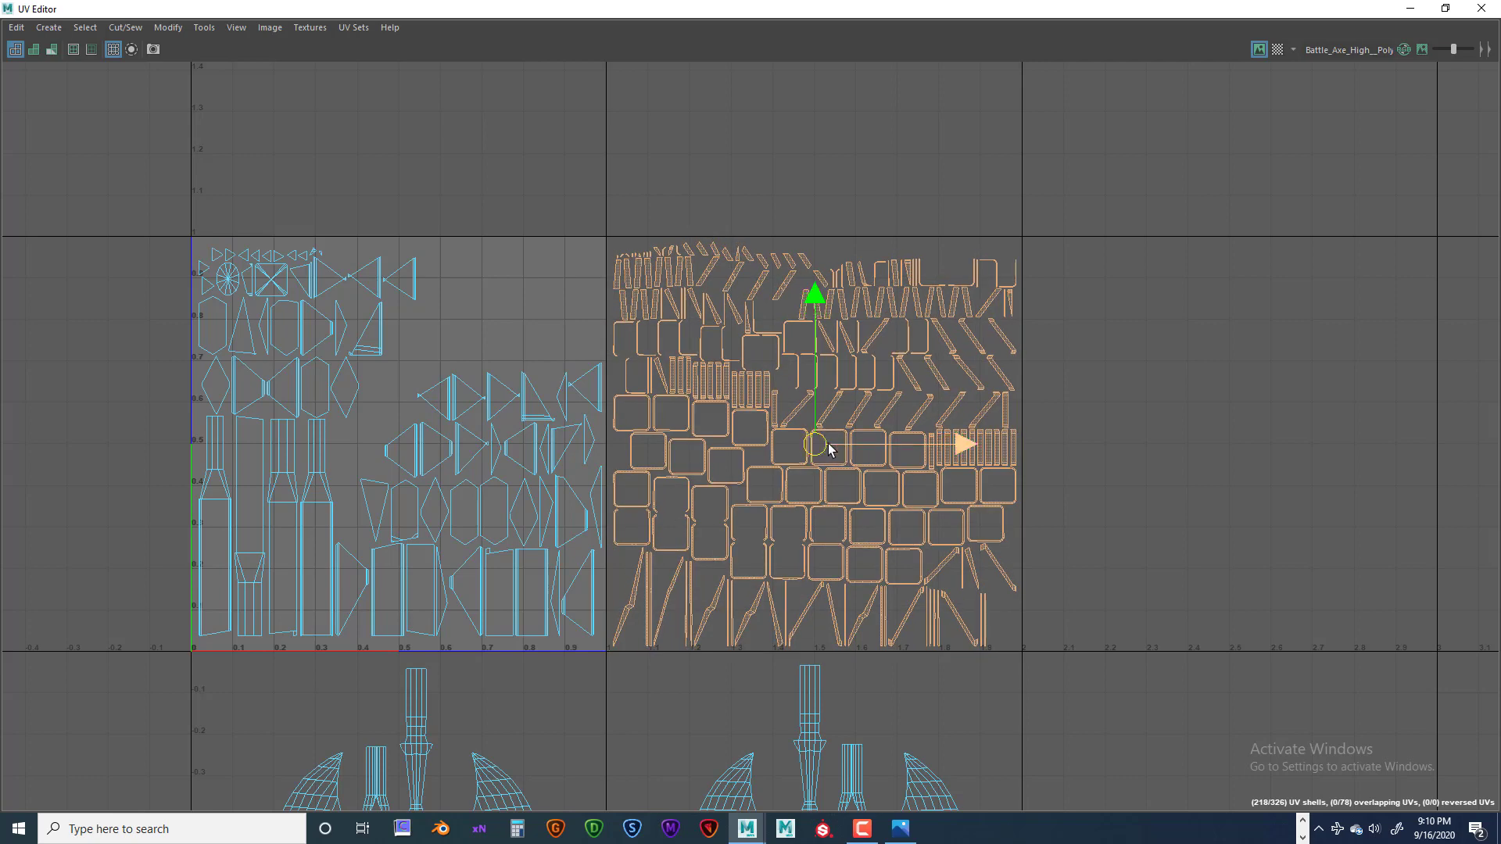
left_click_drag(821, 446, 822, 448)
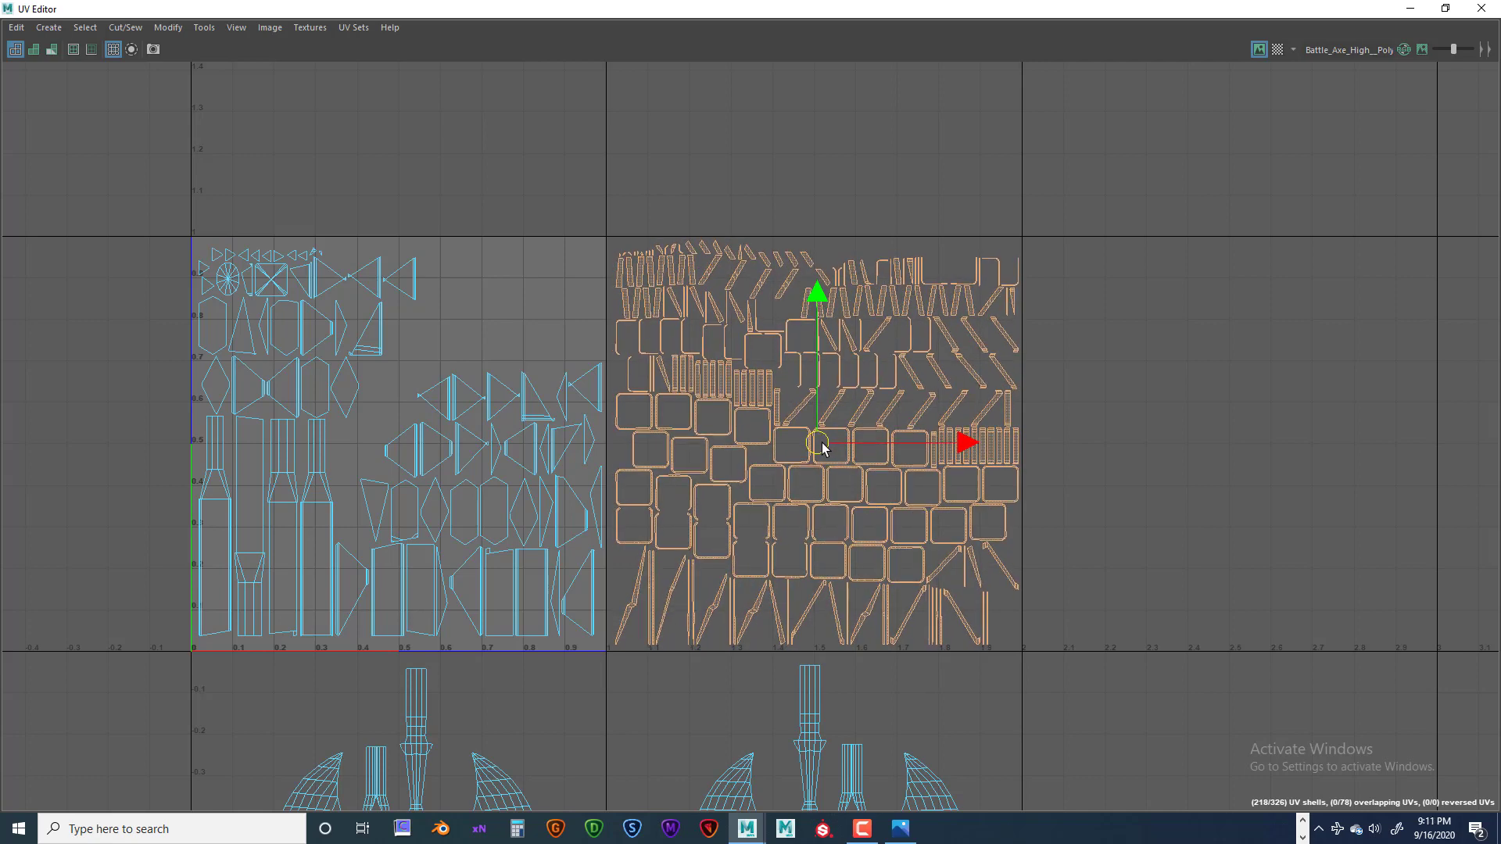
- Move the small cylinder shells into the space between the curved strip shells
scroll(822, 447, "down", 4)
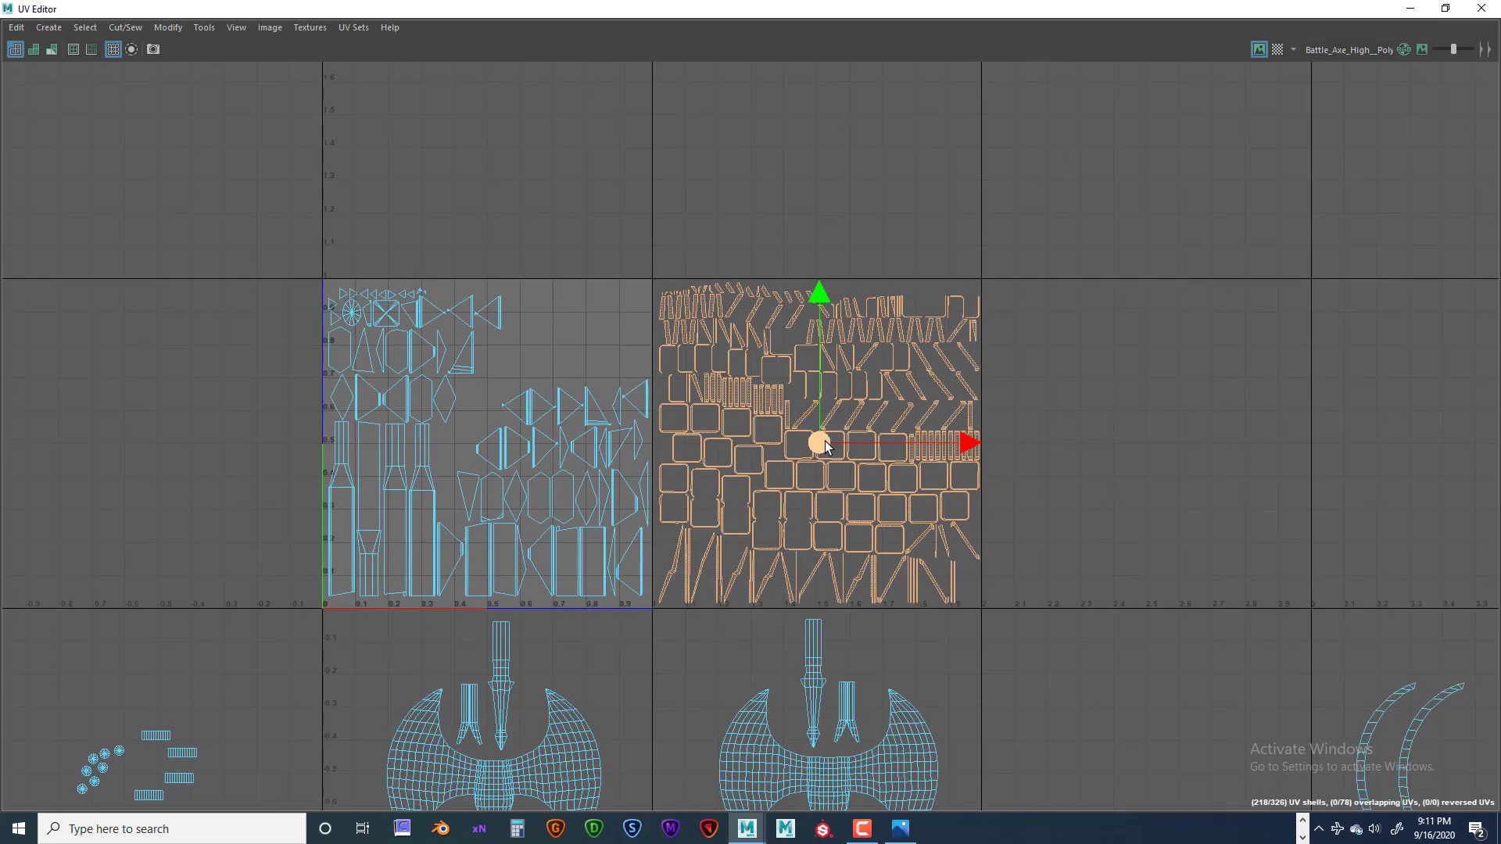
middle_click_drag(814, 443, 749, 398, "alt")
scroll(795, 336, "down", 1)
key("super")
key("super")
left_click_drag(103, 476, 245, 577)
scroll(194, 509, "down", 3)
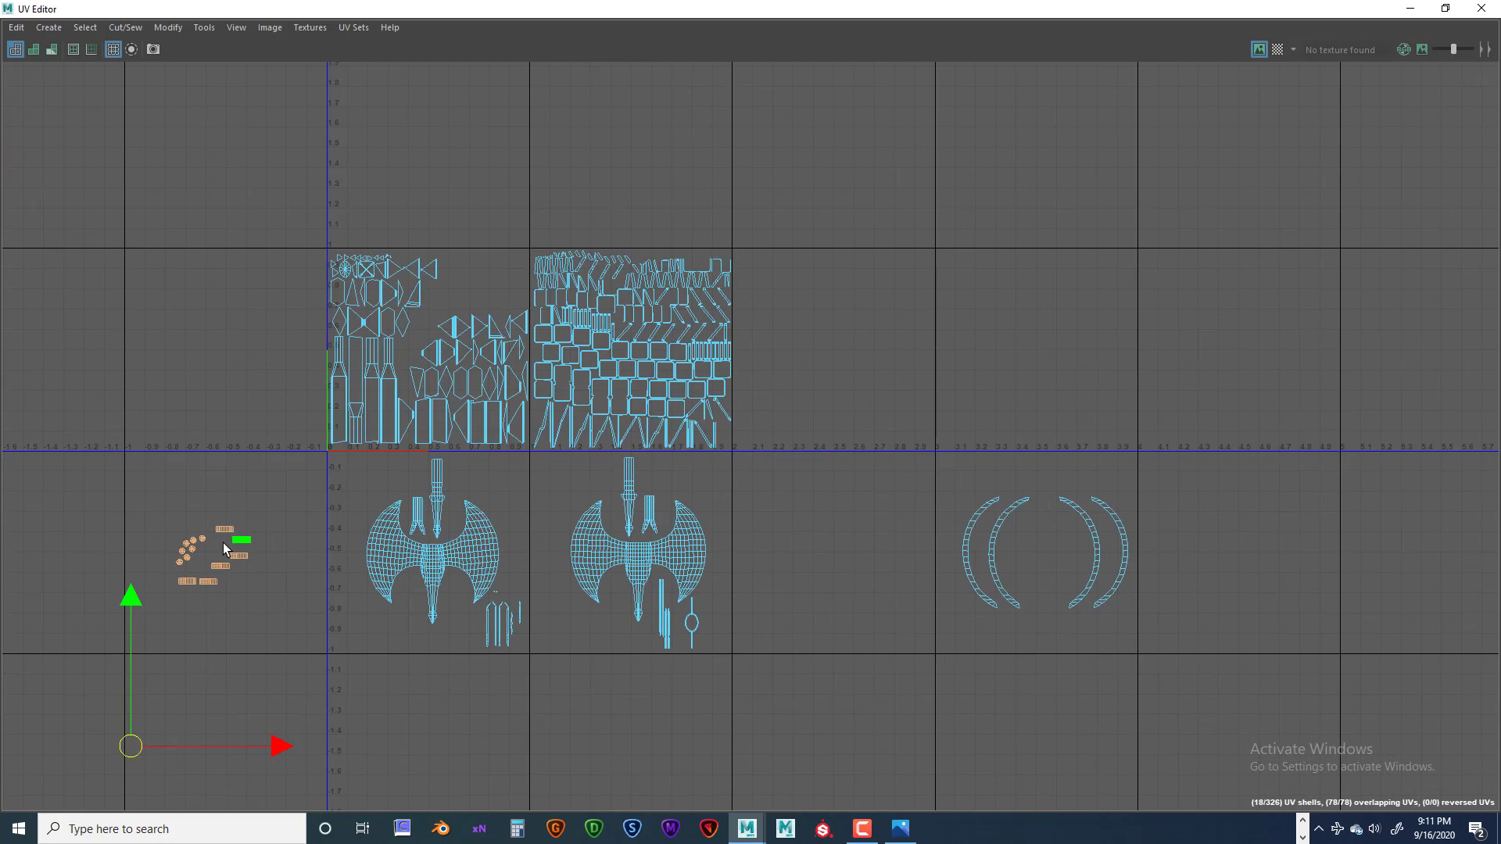
left_click(186, 508)
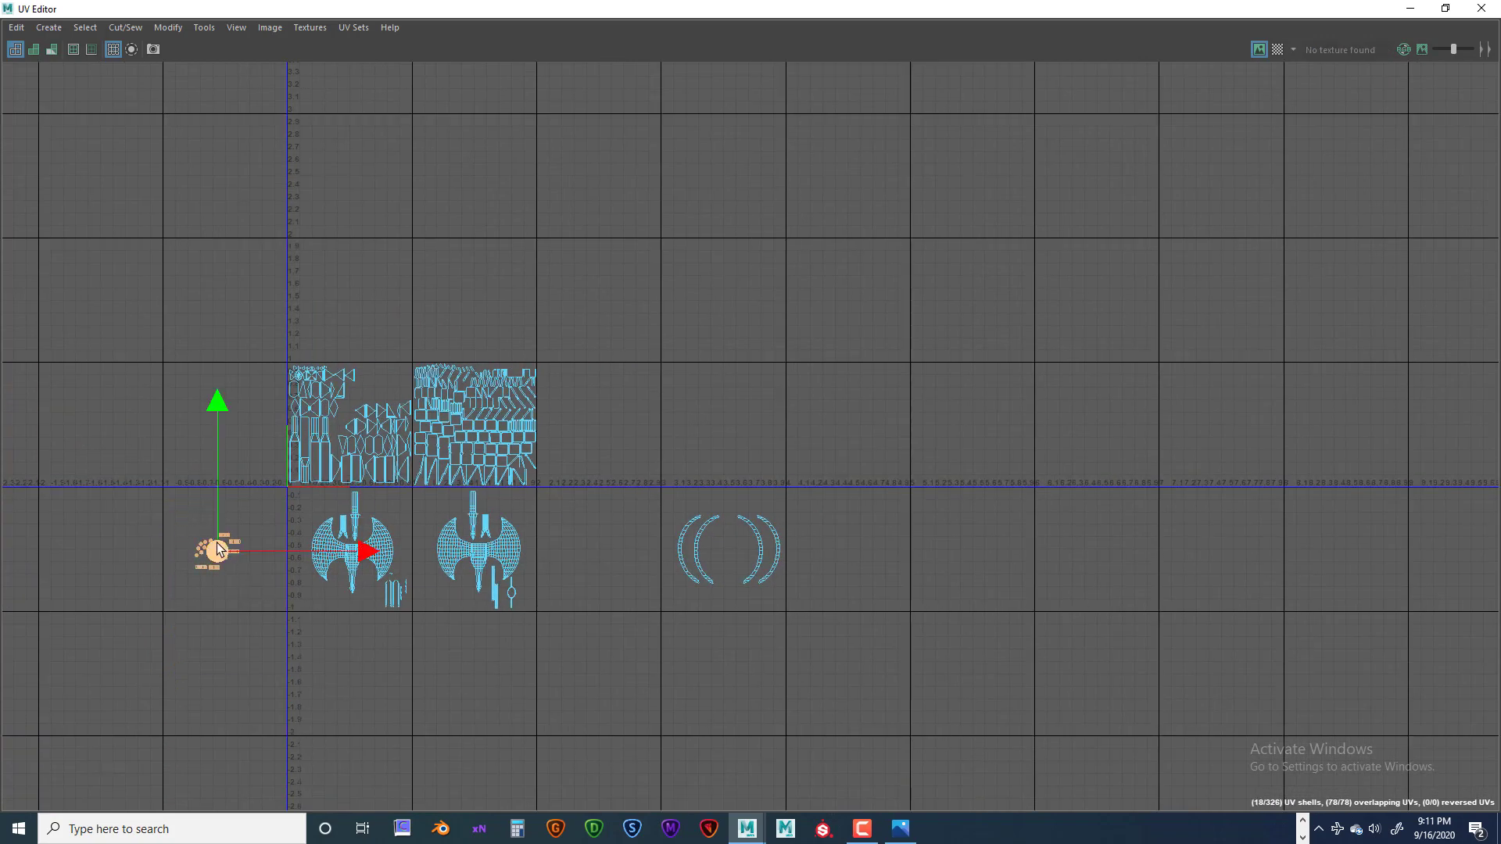
left_click_drag(218, 549, 727, 548)
- Move the two axe head shell groups from the lower row into the U 2–3 and U 3–4 tiles of the upper row
scroll(728, 547, "up", 5)
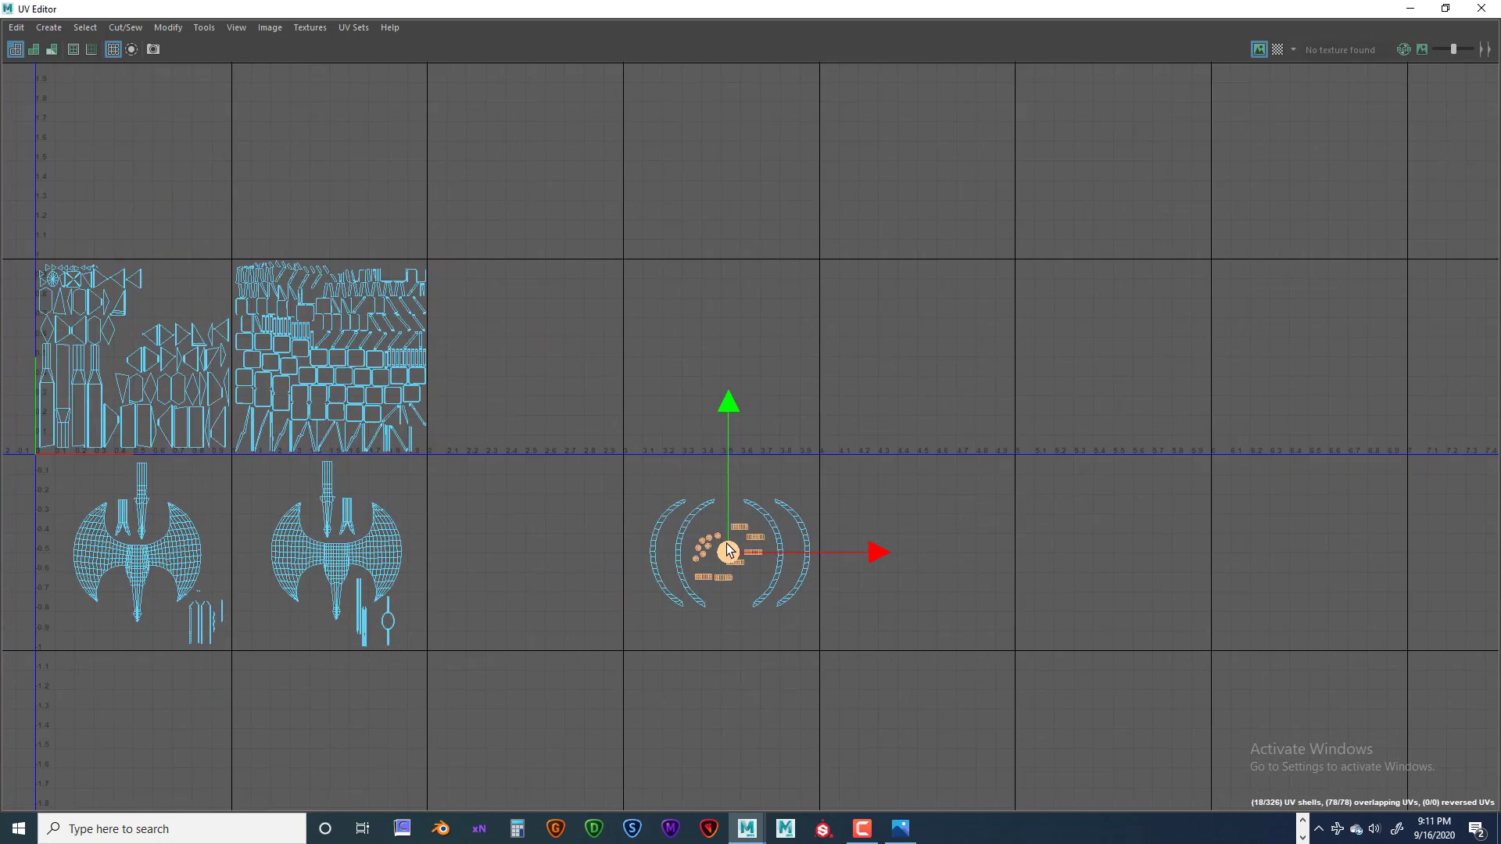
middle_click_drag(611, 504, 806, 463, "alt")
scroll(607, 465, "up", 2)
middle_click_drag(607, 464, 780, 542, "alt")
scroll(788, 475, "down", 2)
key("super")
key("super")
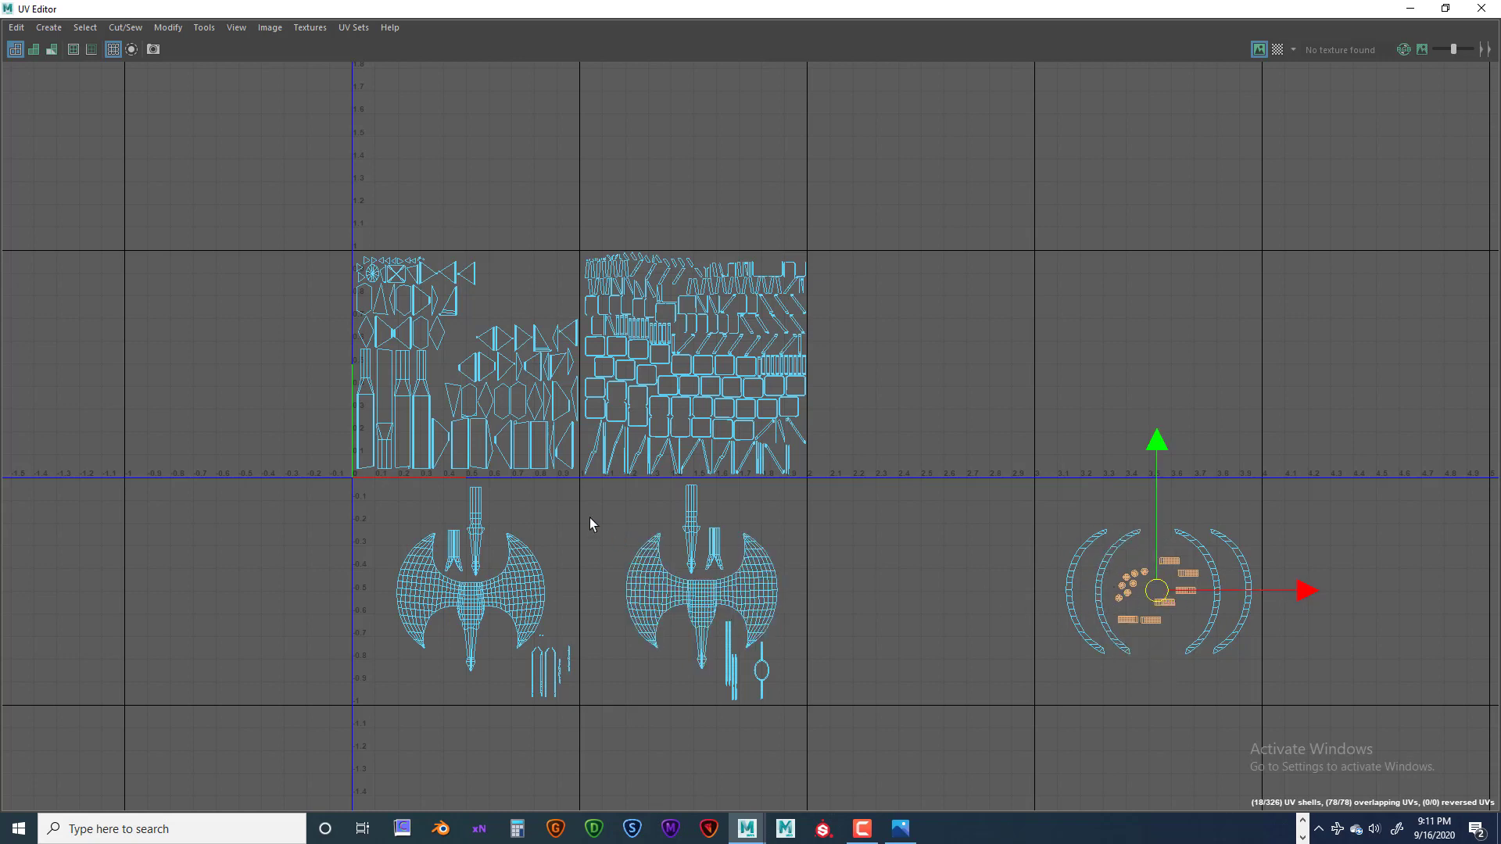
left_click_drag(491, 561, 577, 718)
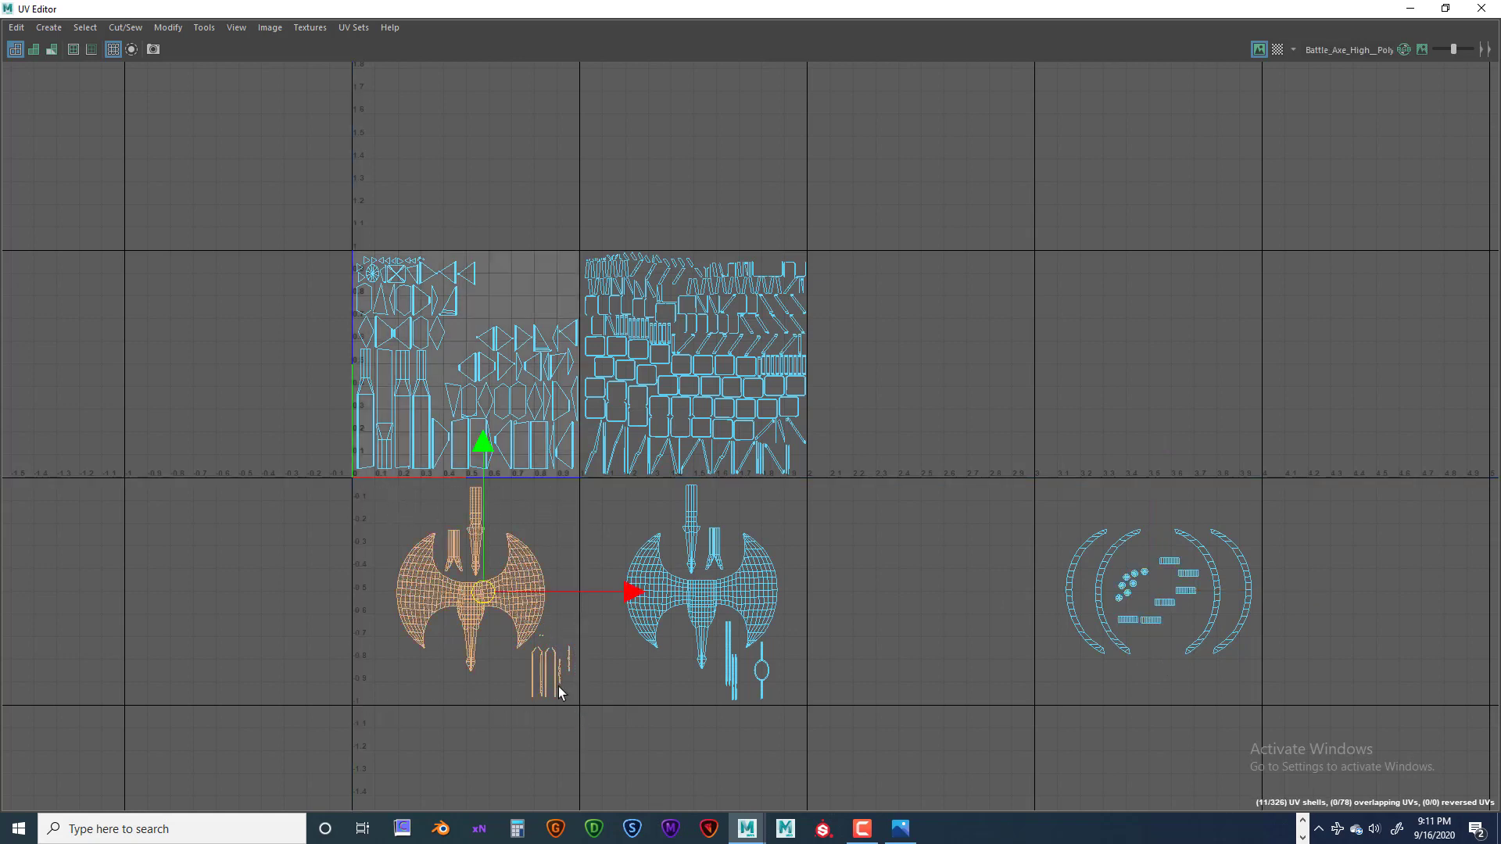
left_click_drag(481, 594, 920, 369)
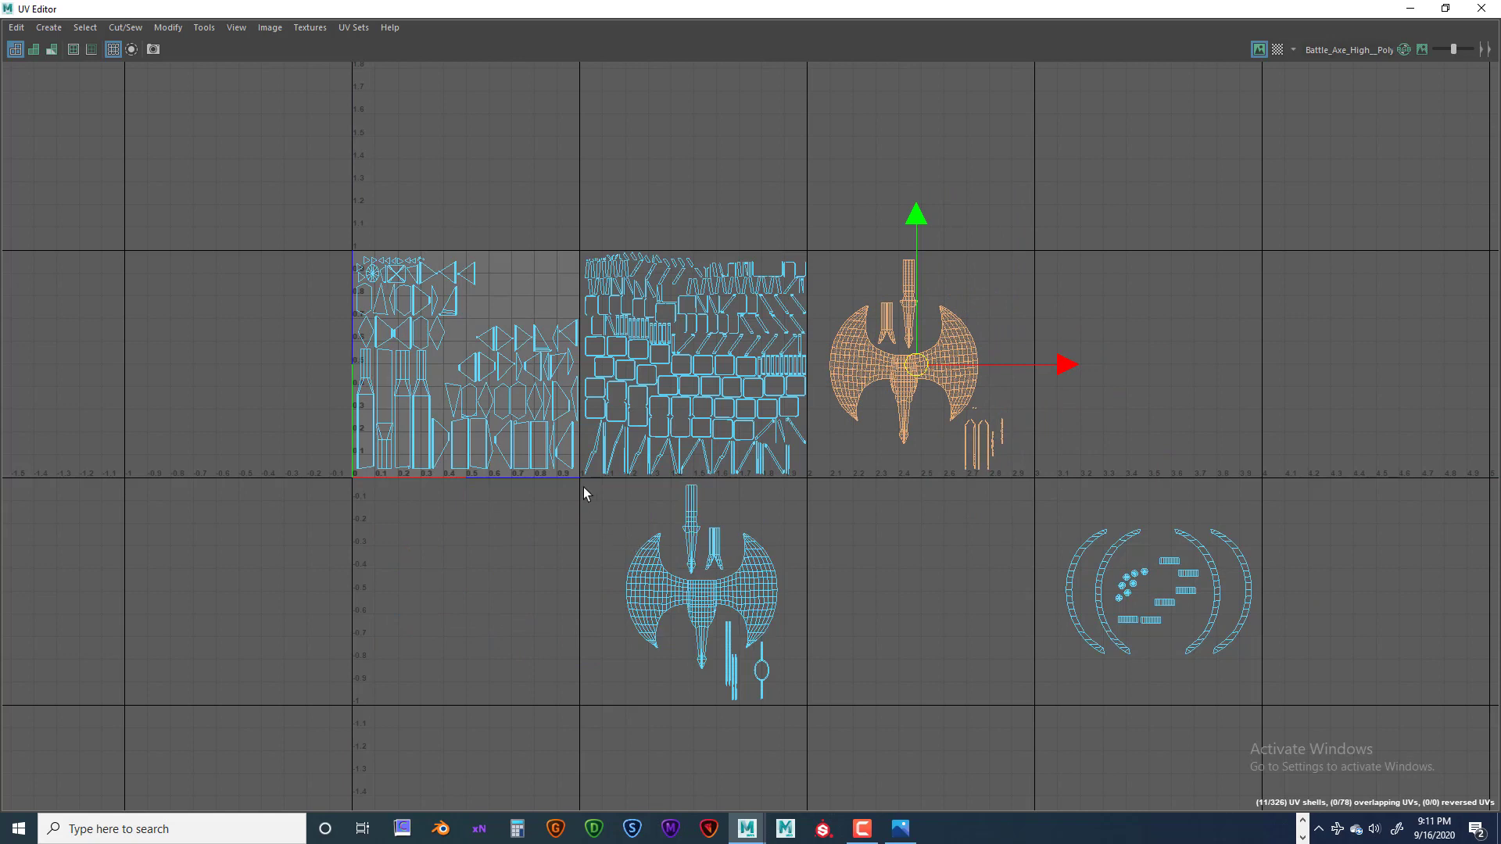
left_click_drag(585, 486, 774, 641)
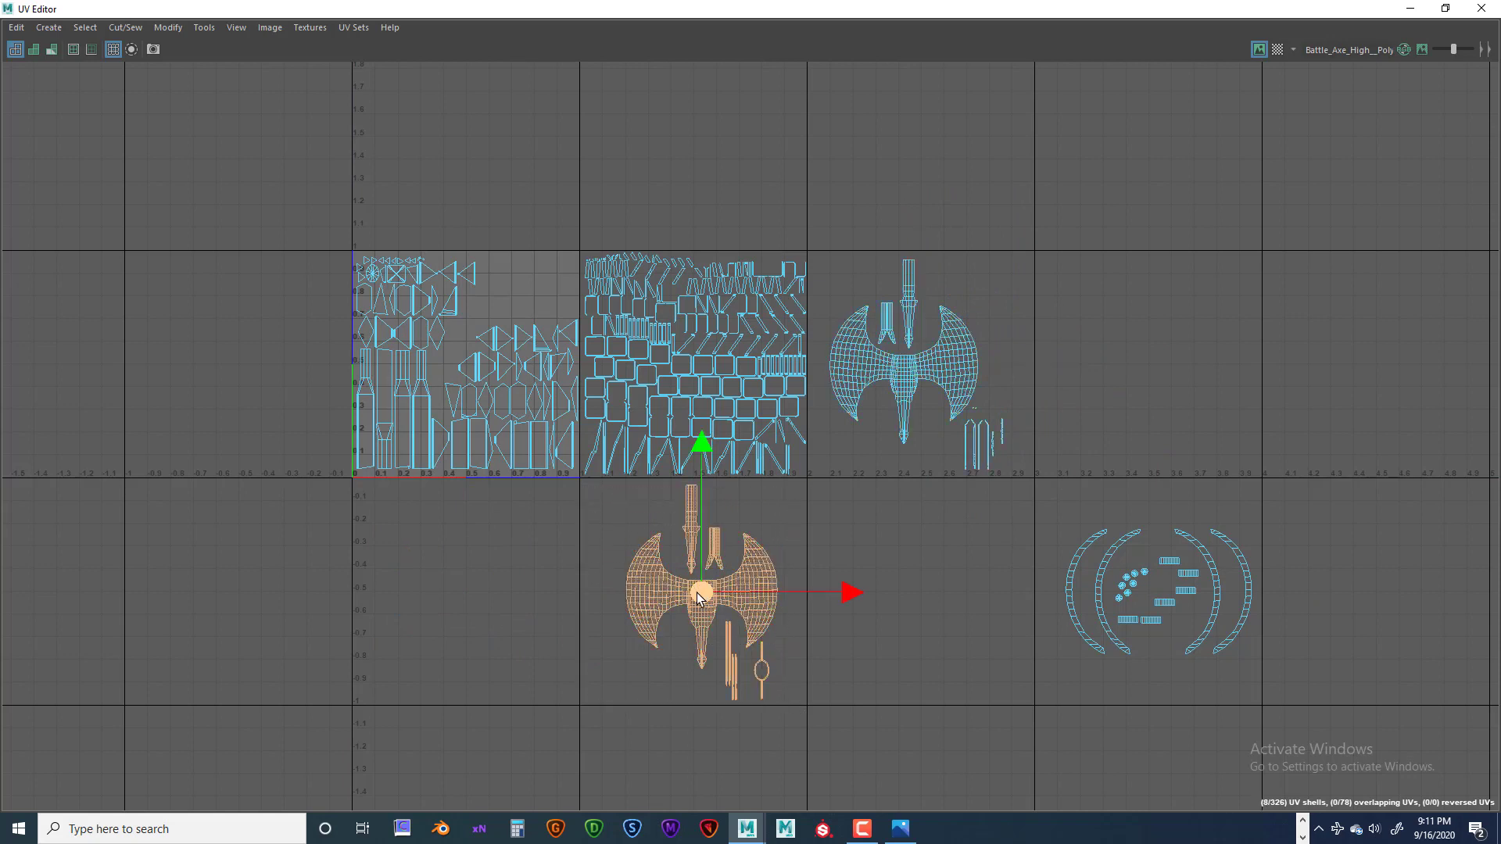
left_click_drag(697, 592, 1143, 366)
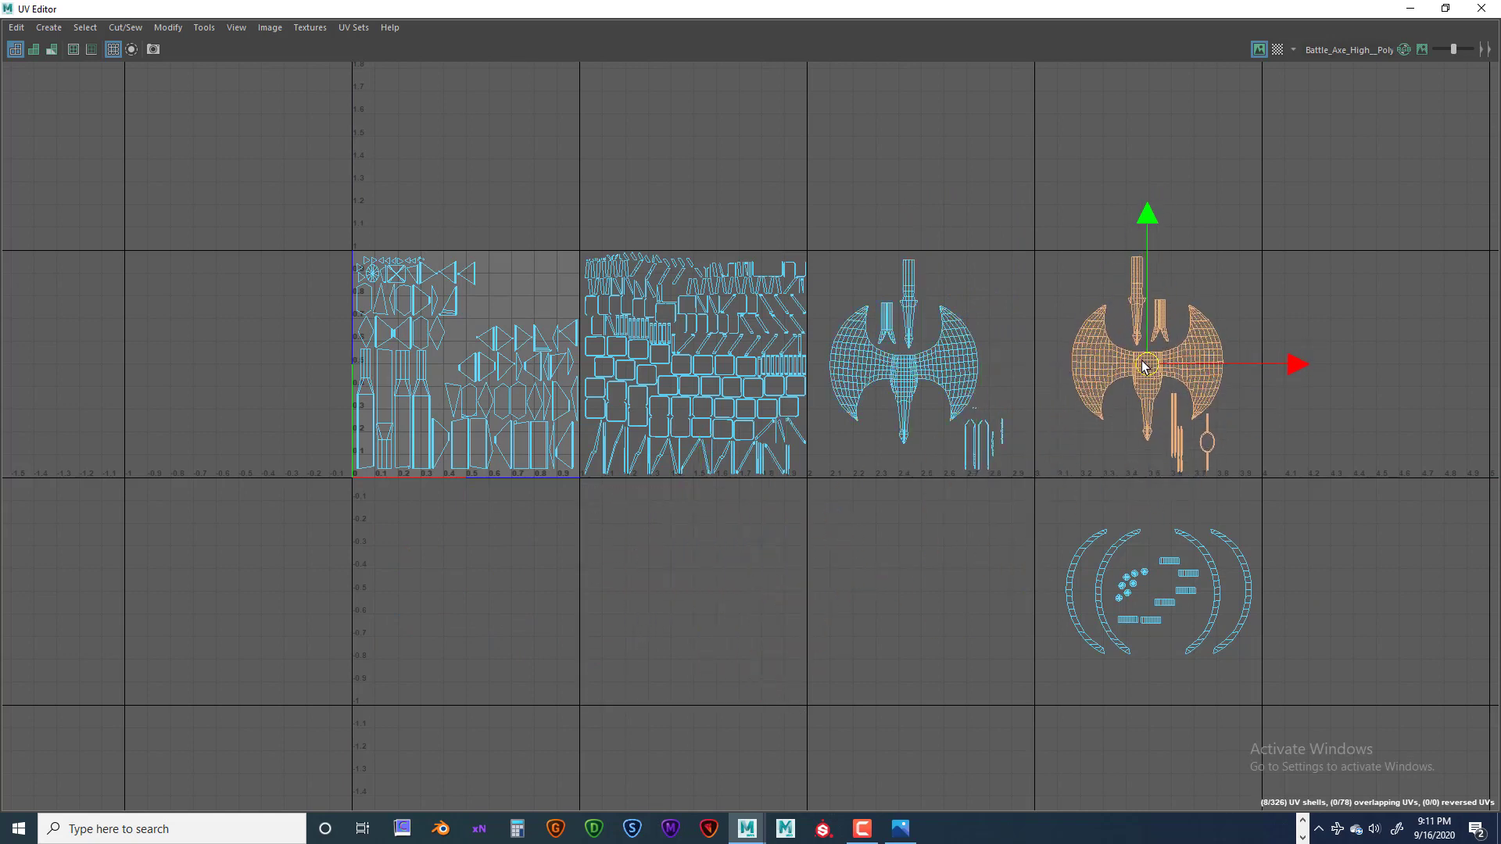
- Move the curved strip and small cylinder shells together into the U 4–5 tile of the upper row
middle_click_drag(1083, 481, 769, 491, "alt")
key("super")
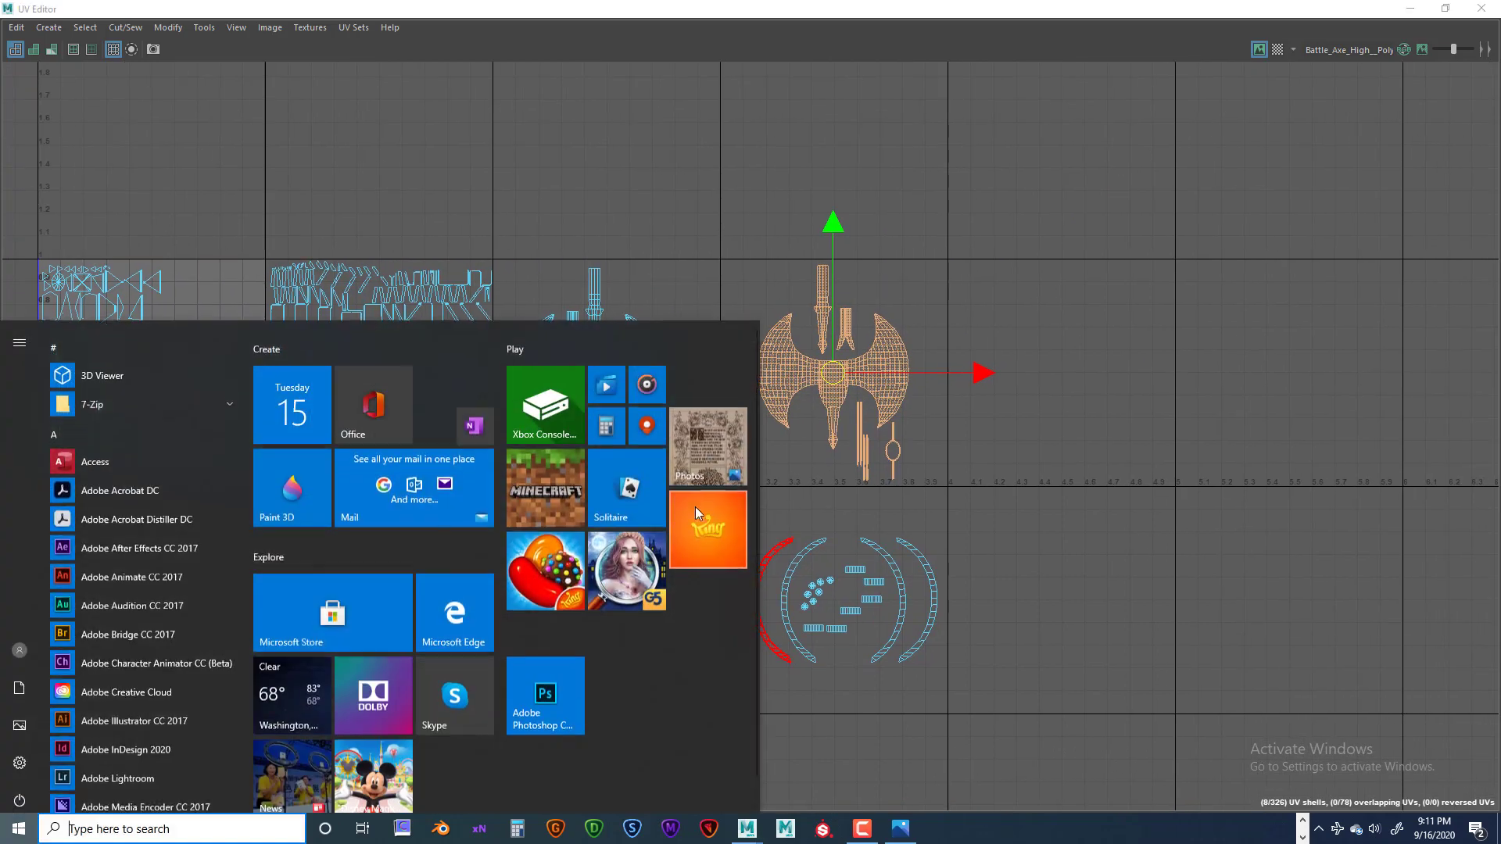
left_click_drag(699, 507, 982, 682)
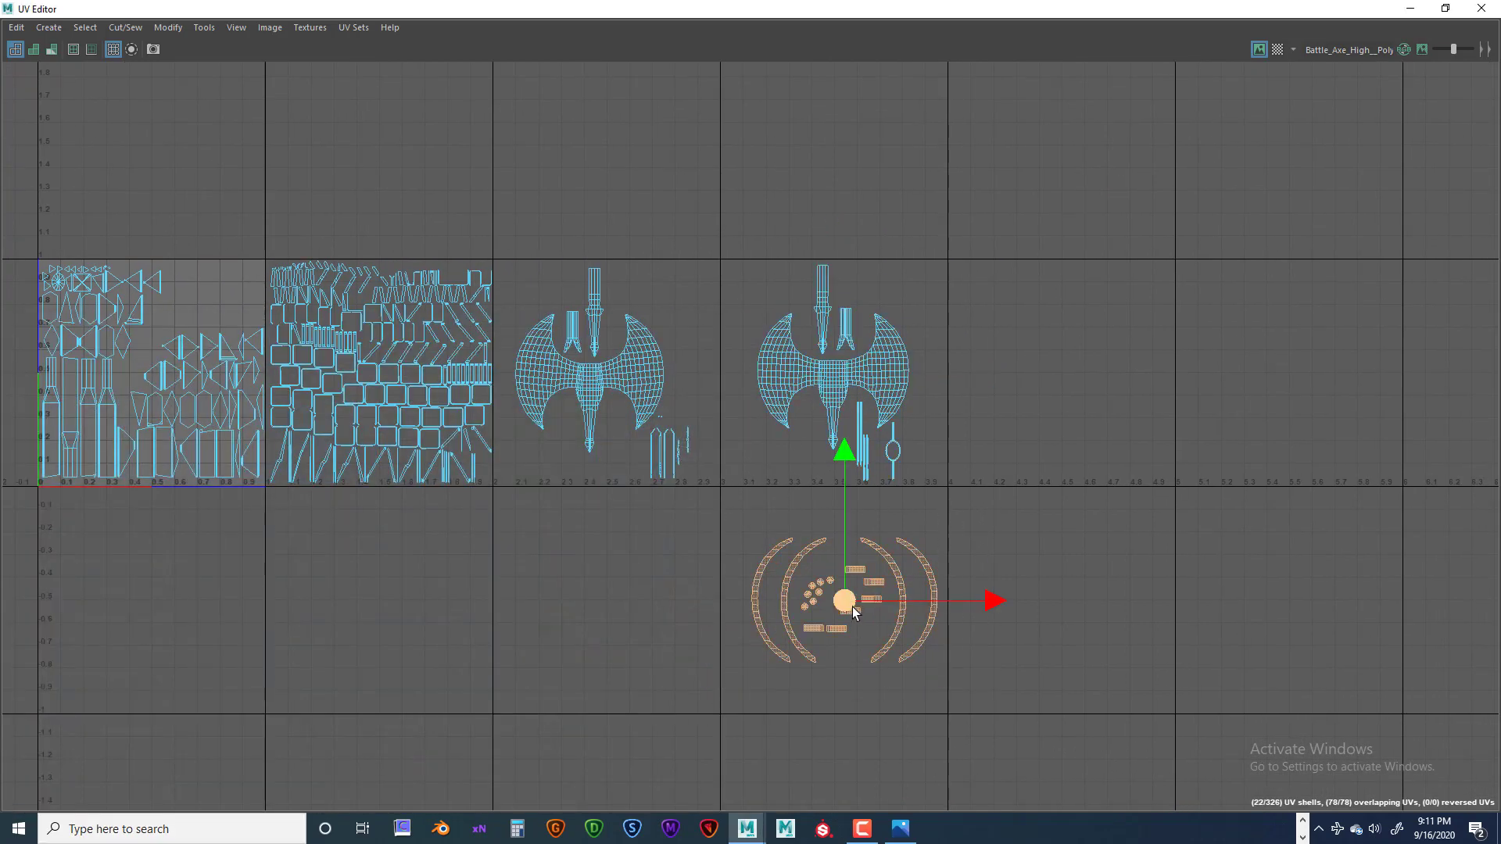
left_click_drag(853, 607, 1066, 366)
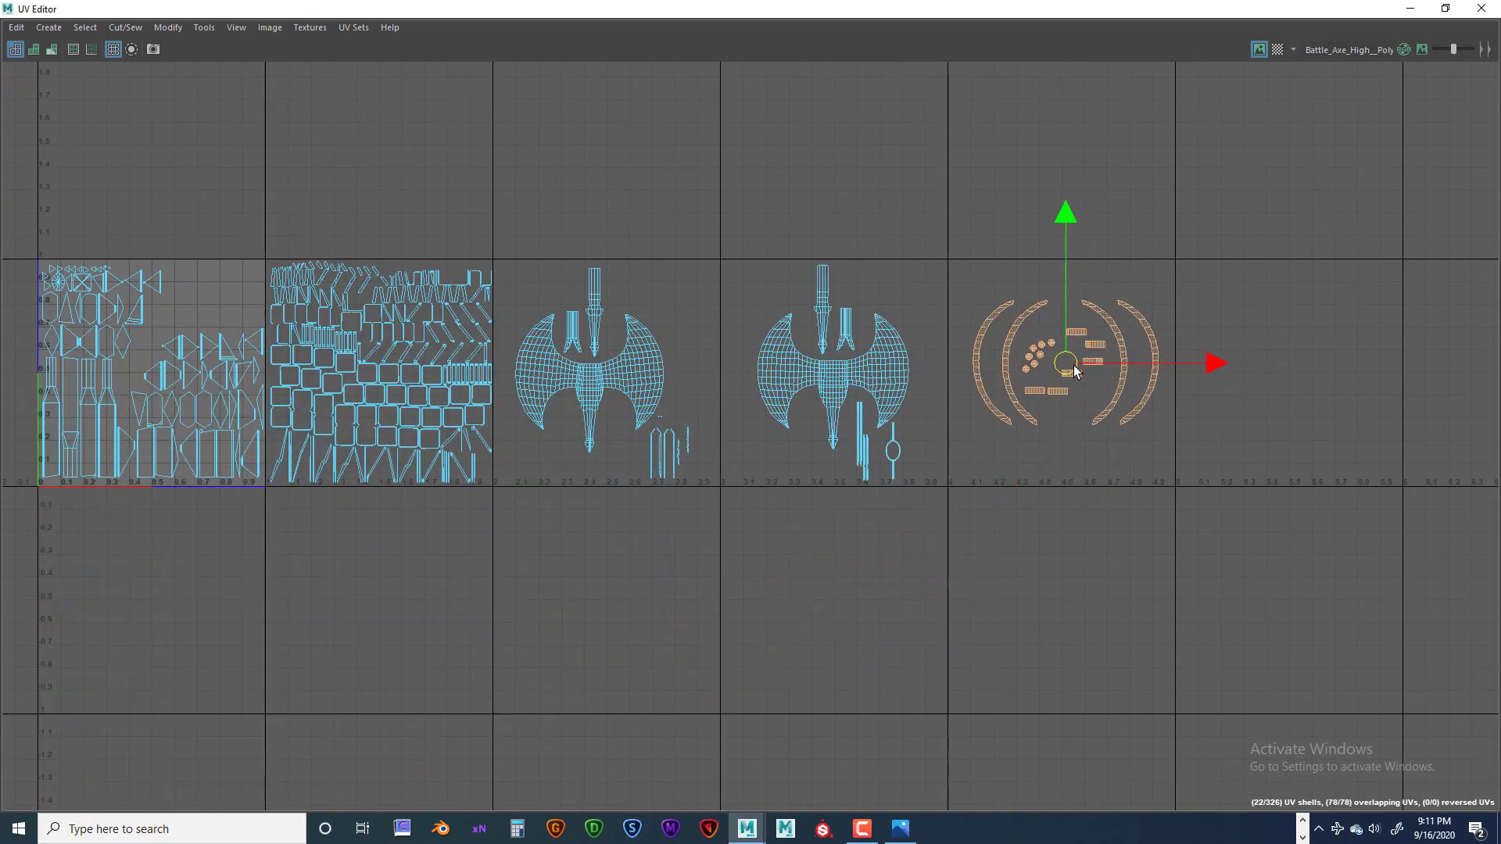
scroll(613, 435, "down", 1)
middle_click_drag(560, 519, 772, 599, "alt")
scroll(751, 589, "up", 3)
key("super")
key("super")
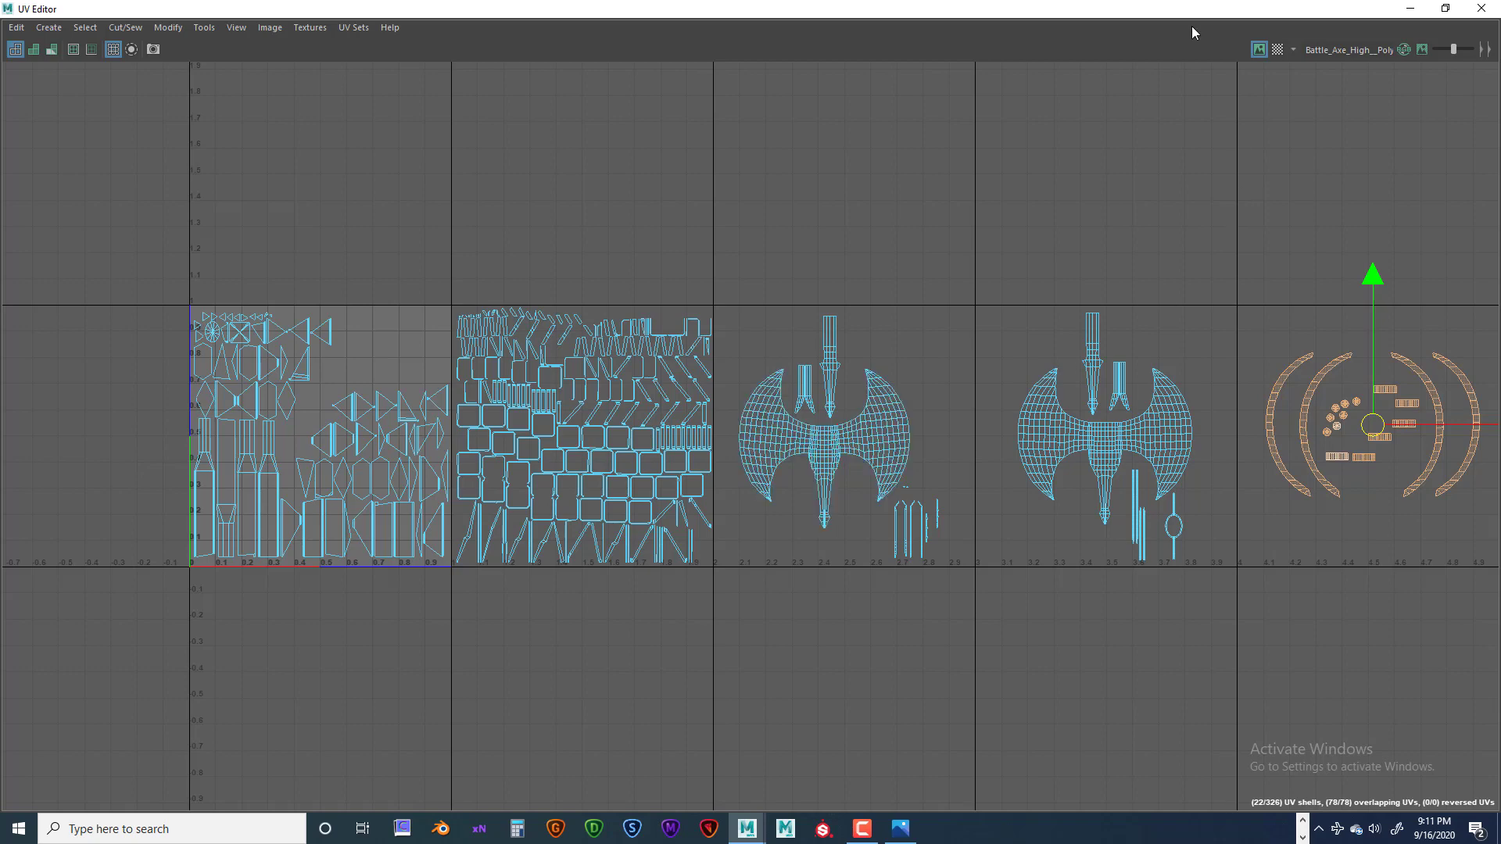
- Restore the UV Editor to a smaller window and get the texel density of the axe head shell in the U 2–3 tile
left_click_drag(1158, 11, 667, 140)
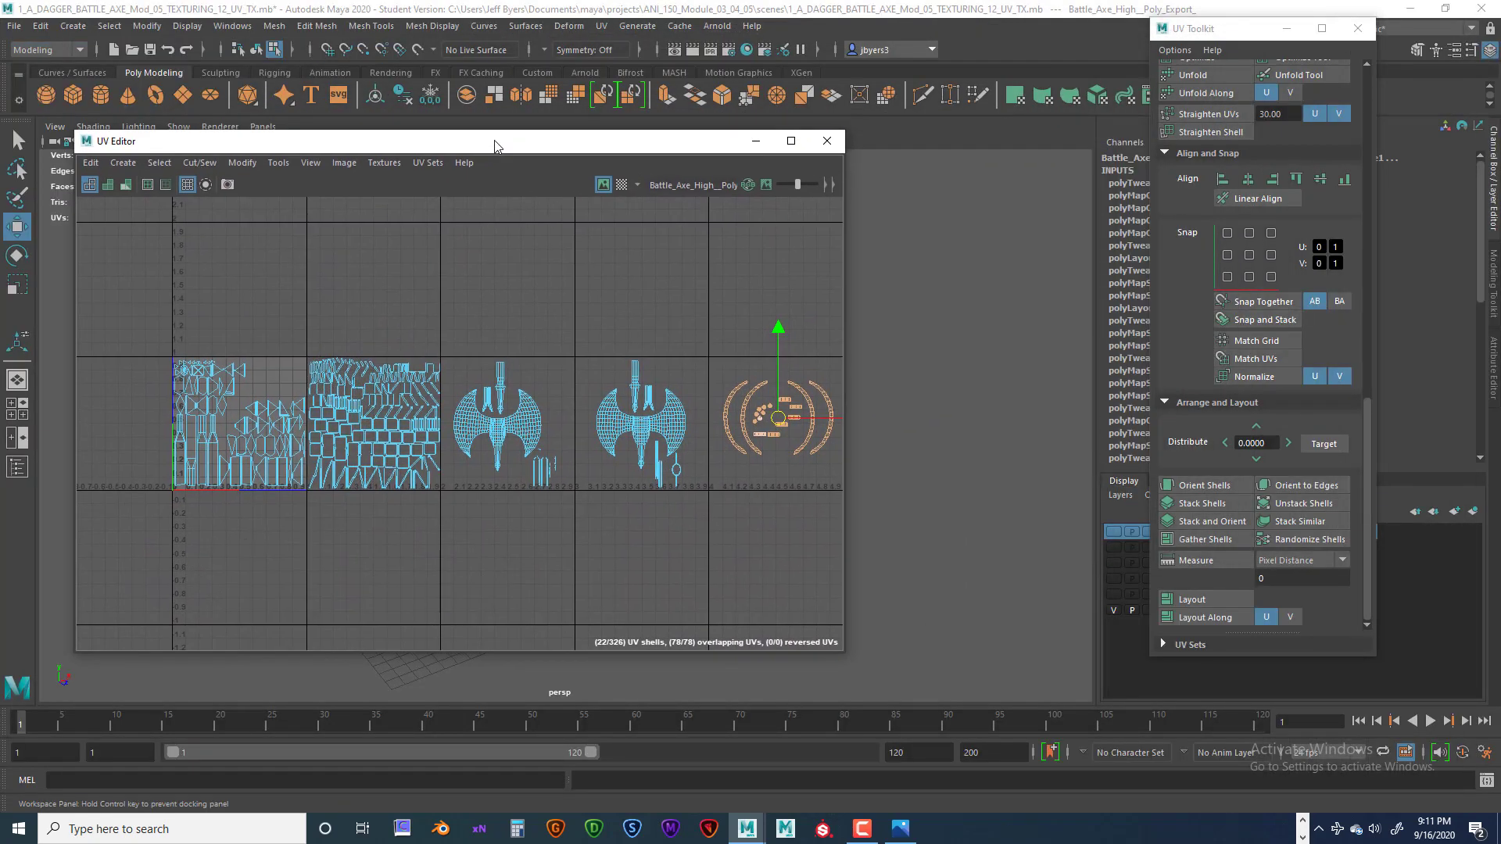
left_click(674, 349)
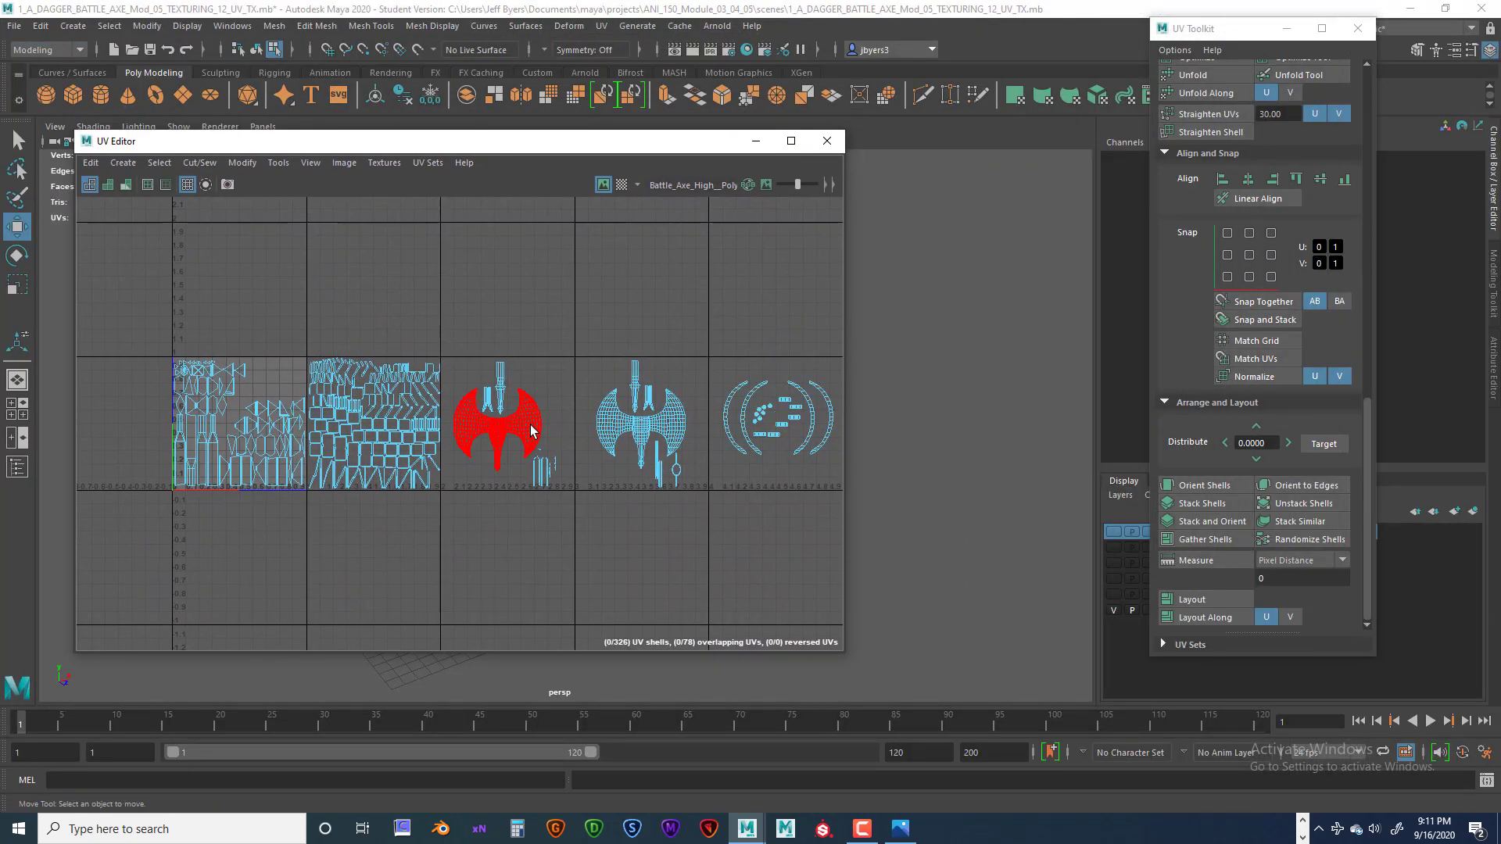
left_click(497, 422)
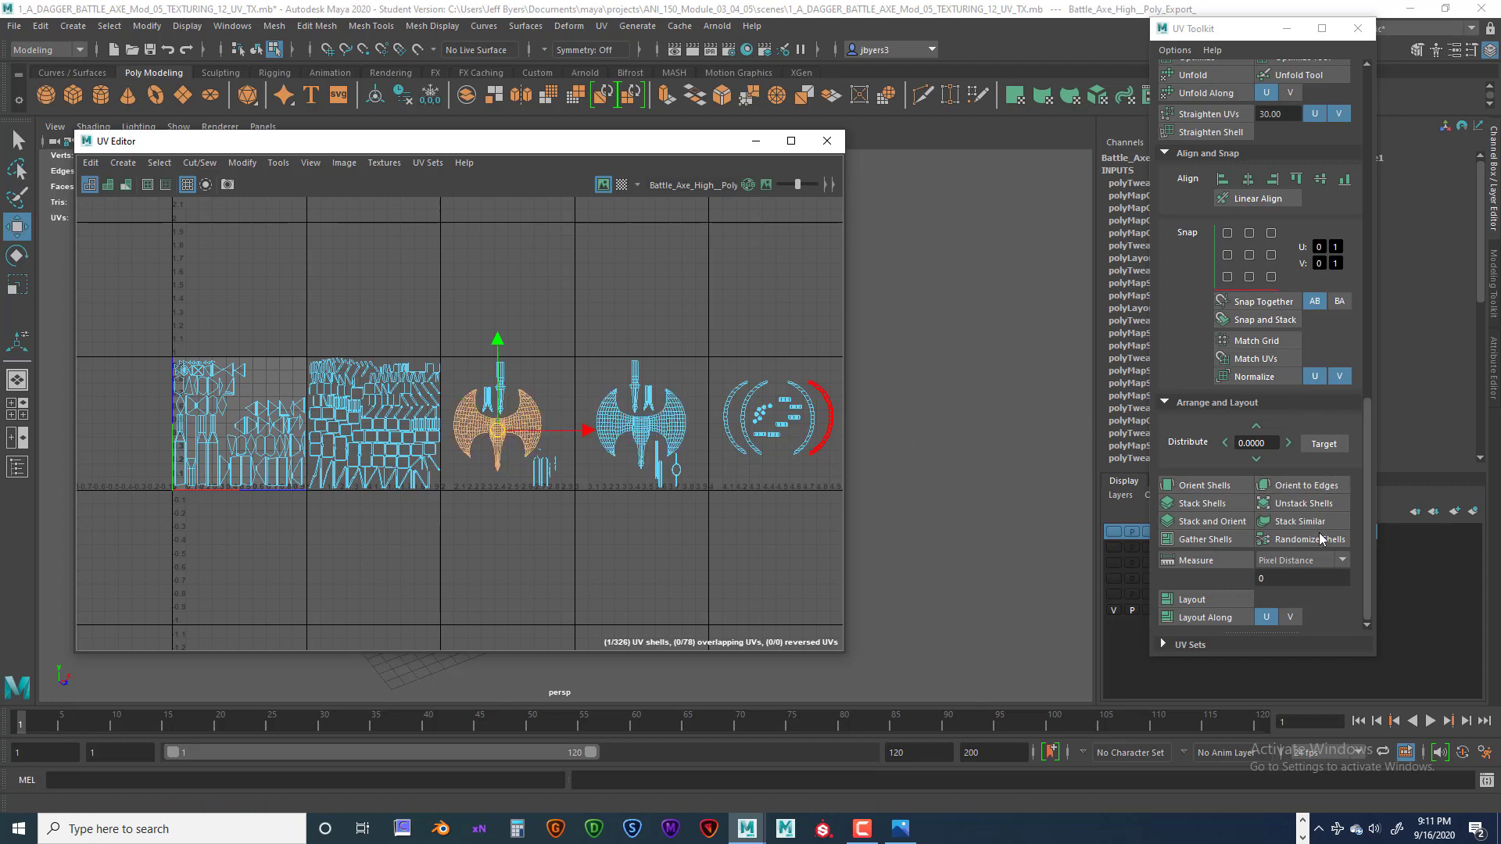
scroll(1294, 461, "up", 6)
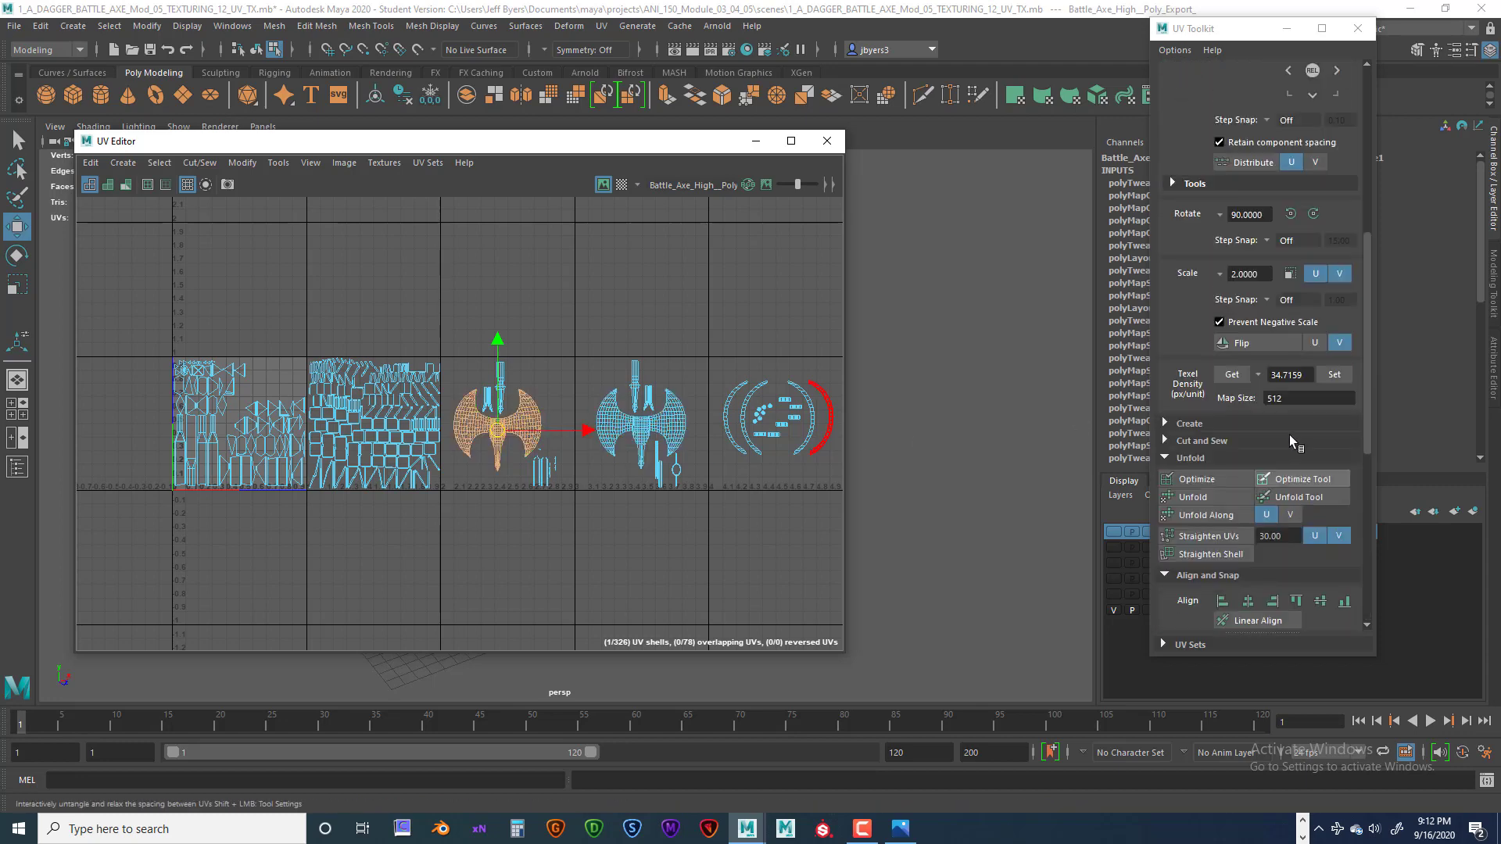
scroll(1260, 242, "up", 1)
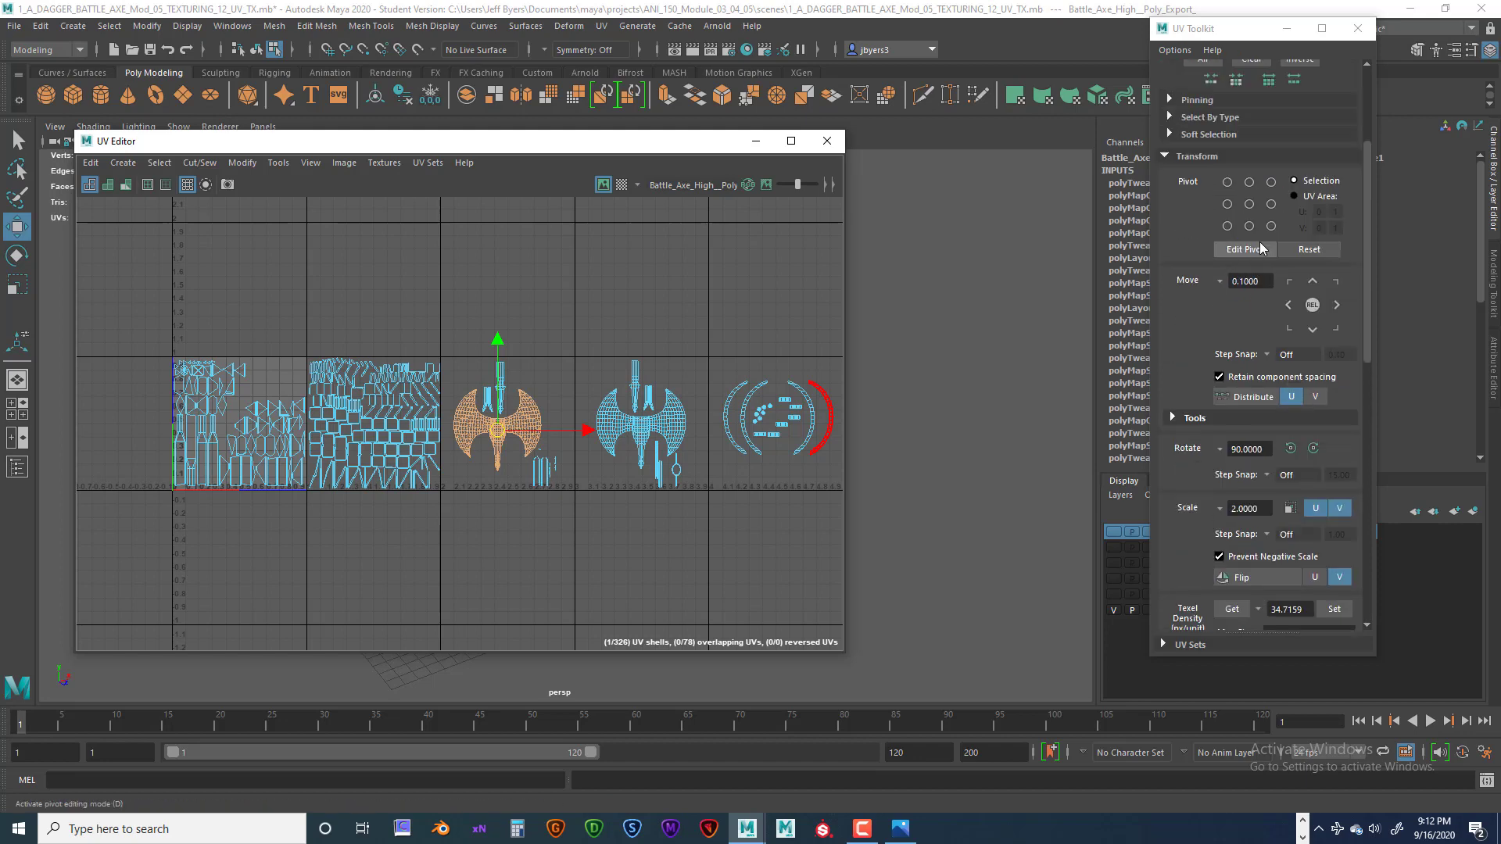
scroll(1220, 358, "up", 1)
scroll(1218, 360, "down", 2)
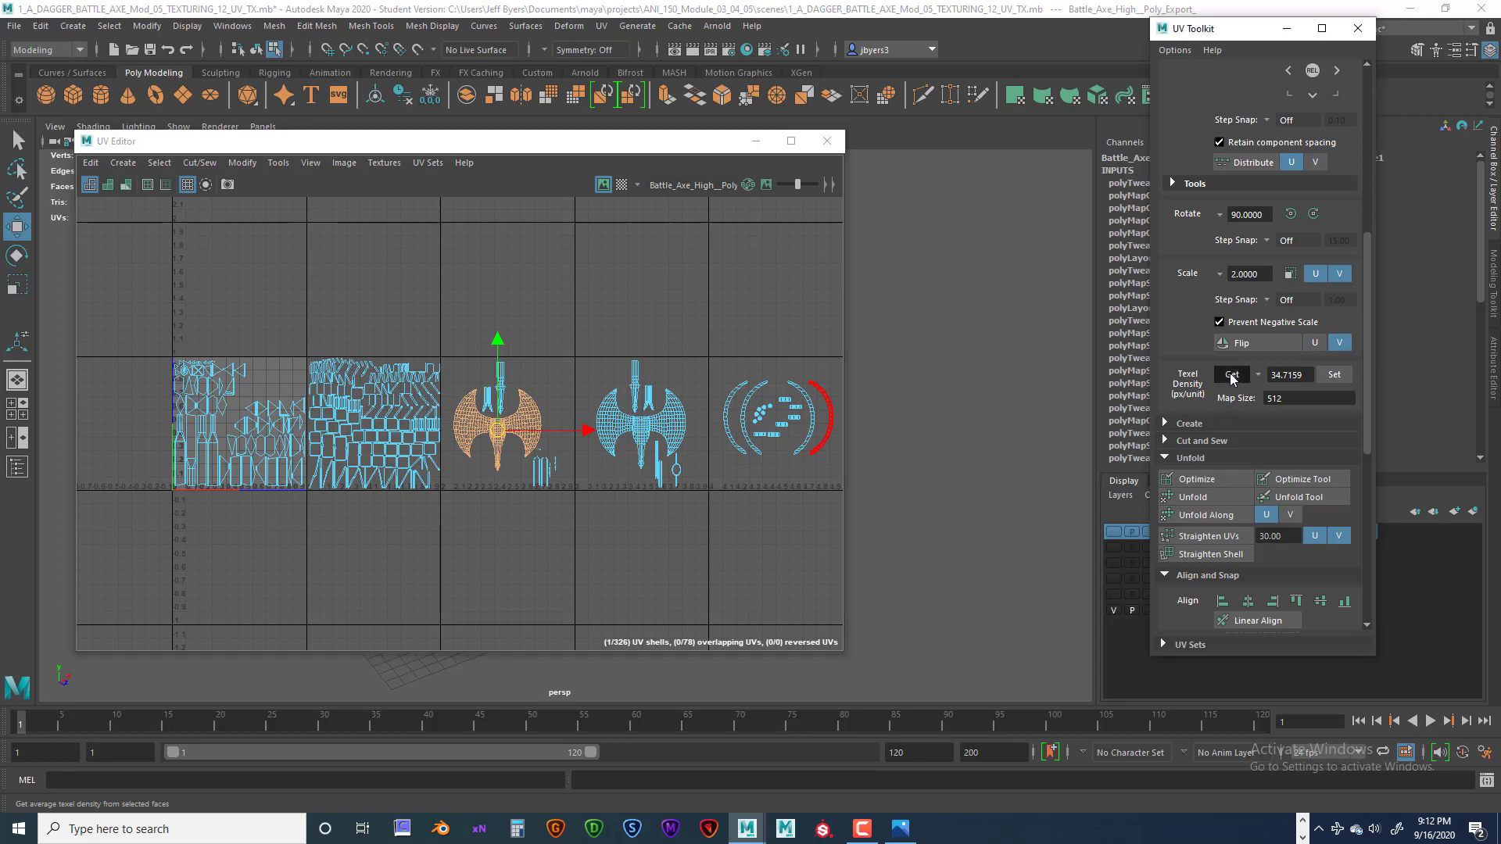
left_click(1232, 376)
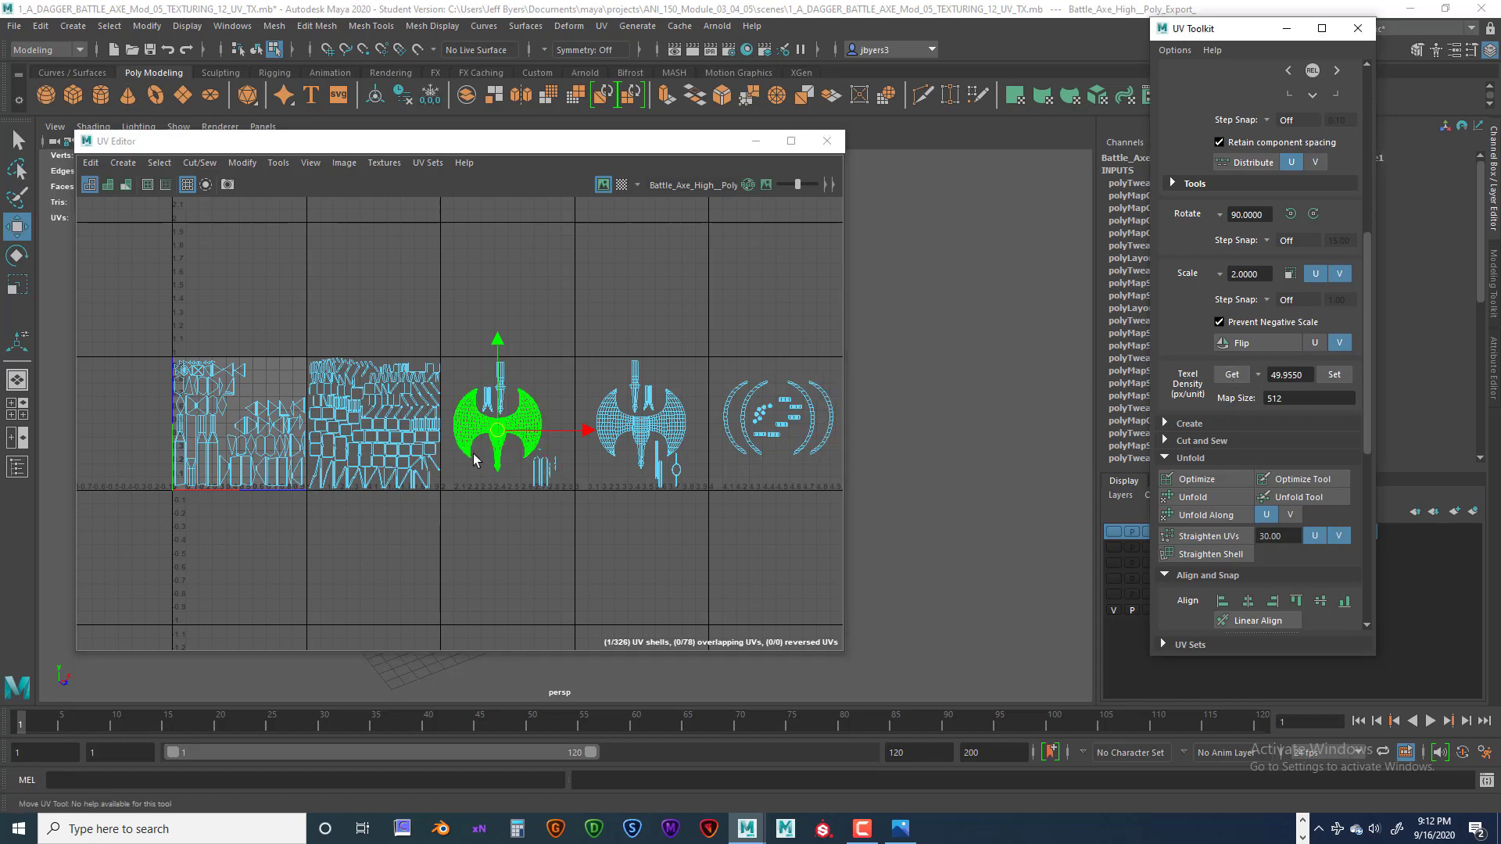
- Get the texel density of one shell in the U 0–1 tile and one shell in the U 1–2 tile
scroll(252, 466, "up", 1)
left_click(207, 449)
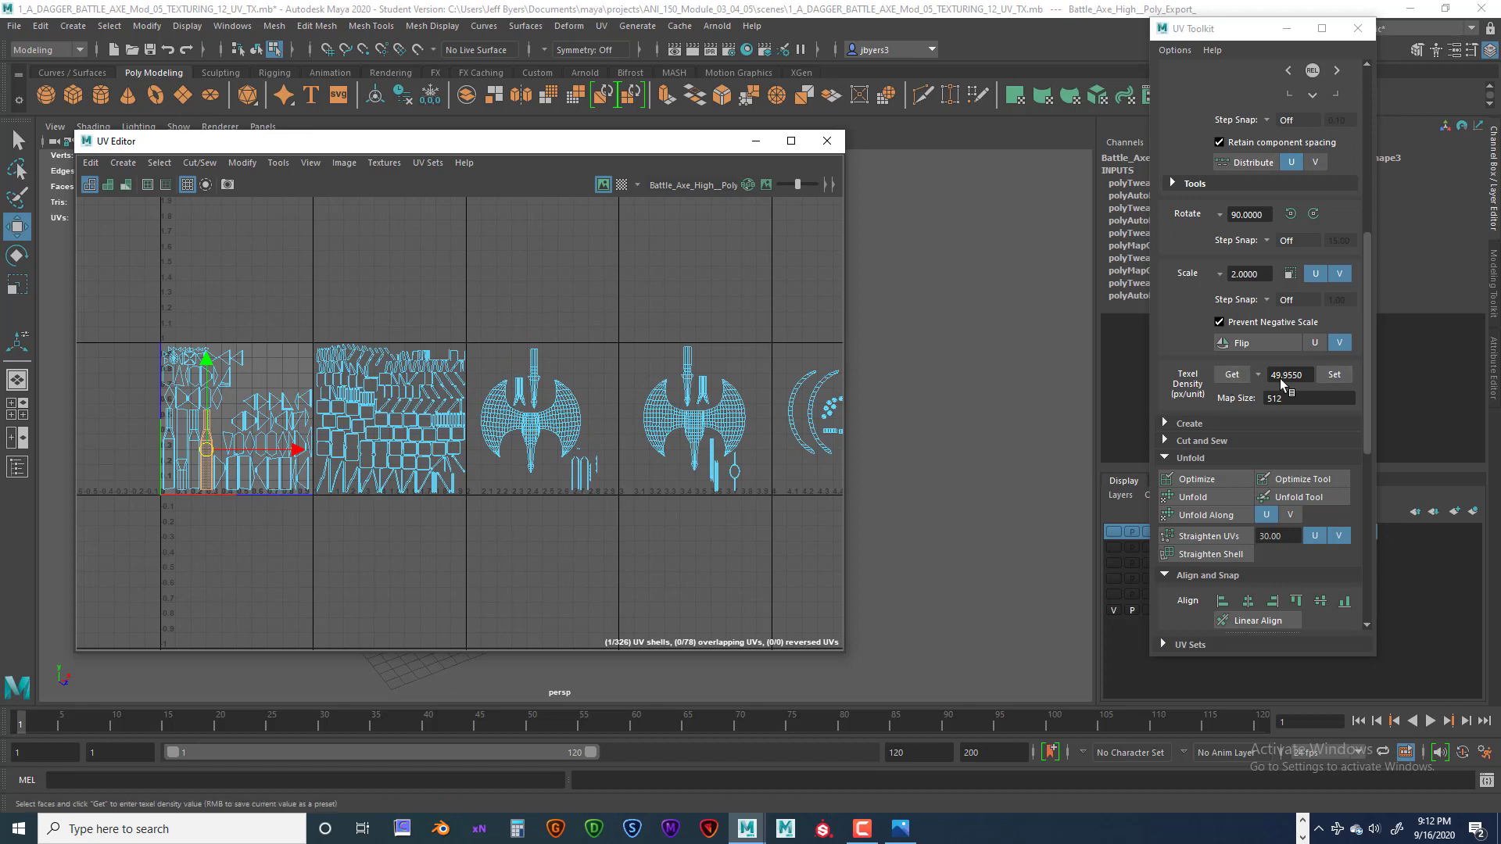
left_click(1231, 377)
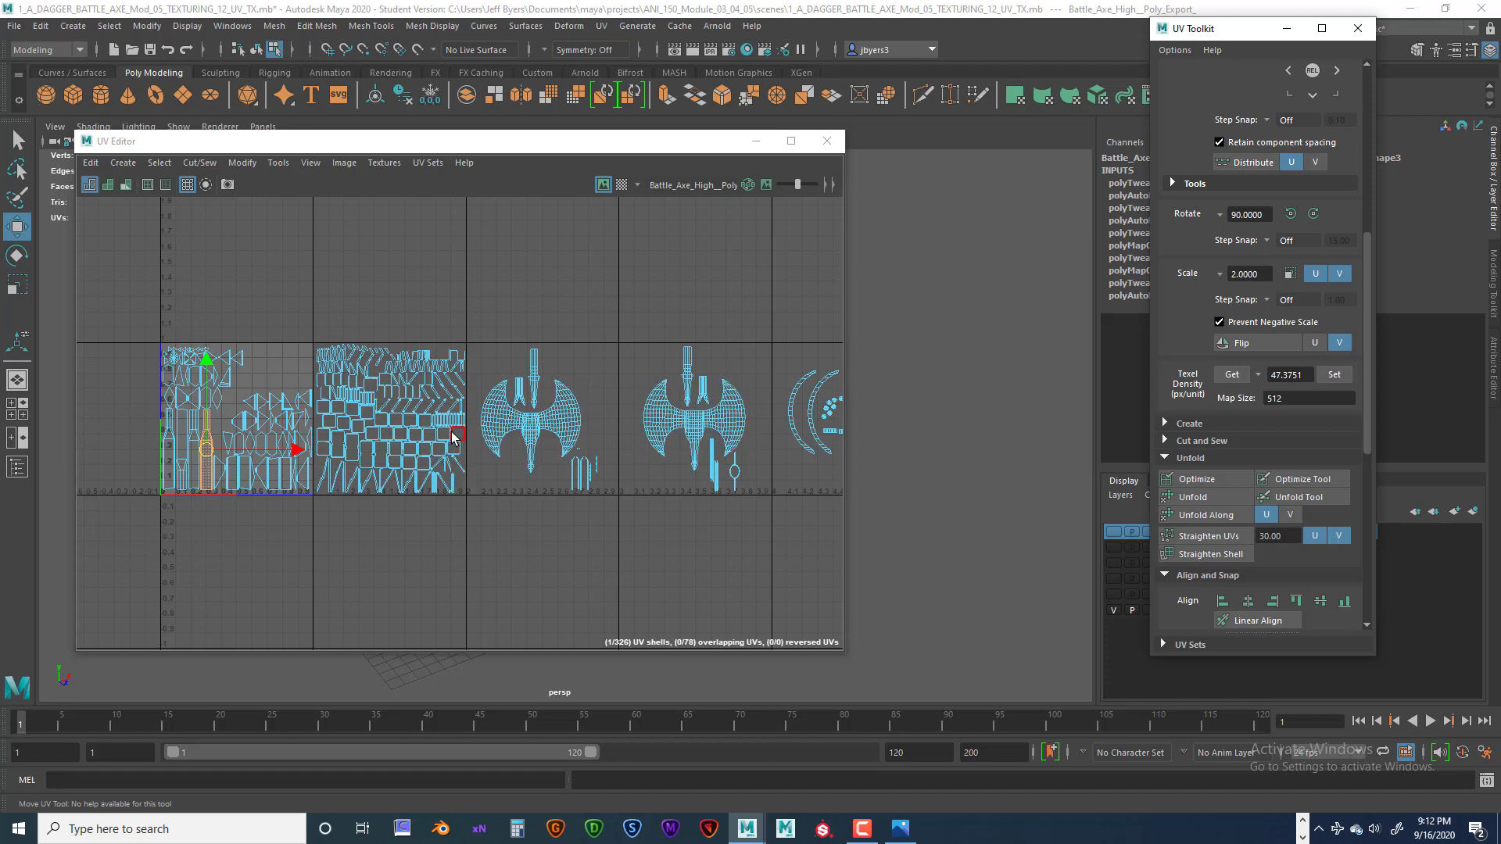
scroll(453, 436, "up", 5)
left_click(391, 359)
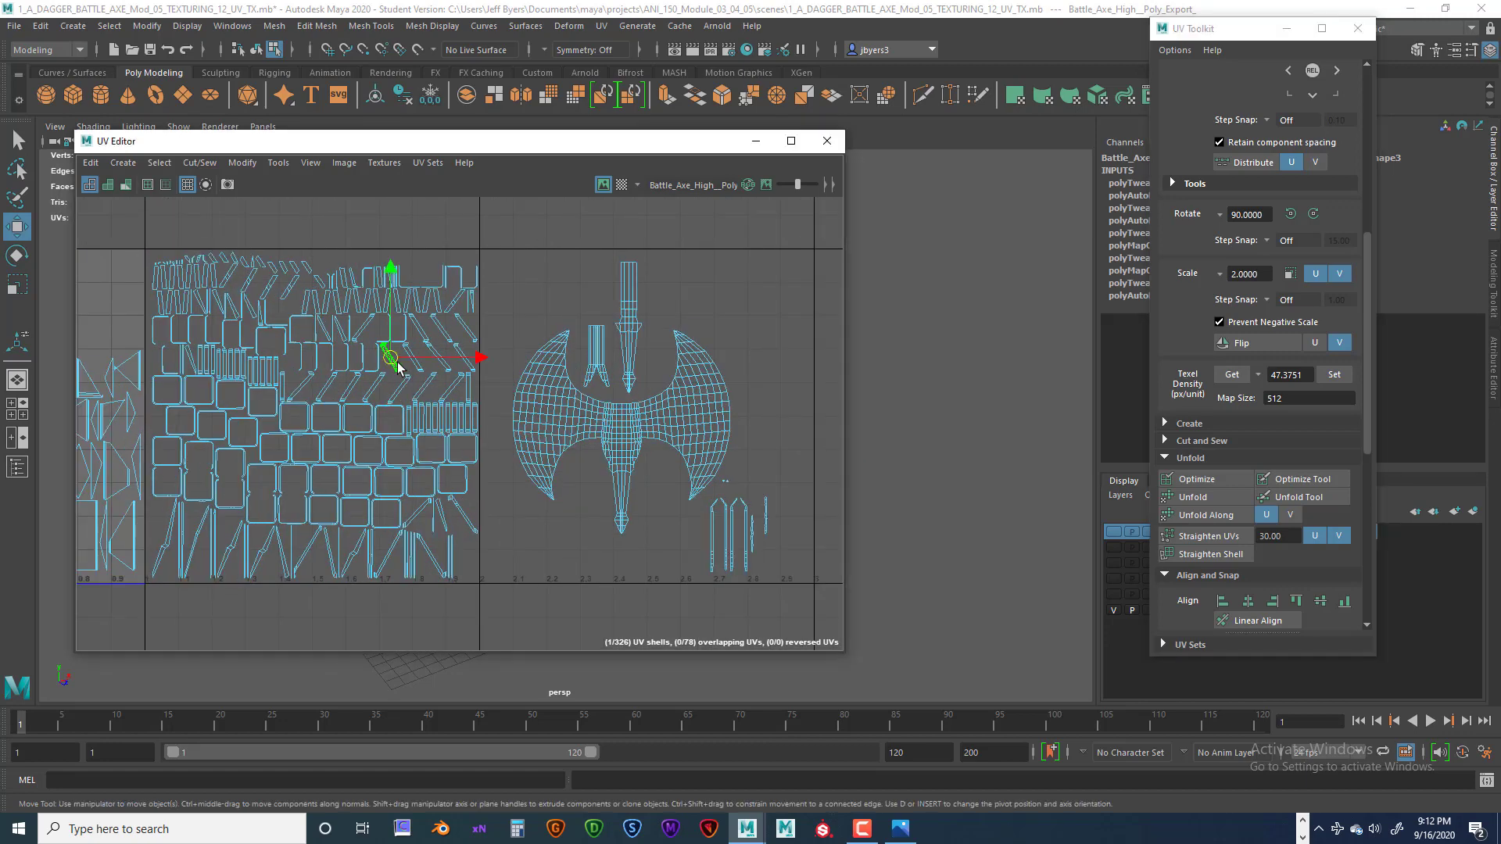
left_click(1240, 376)
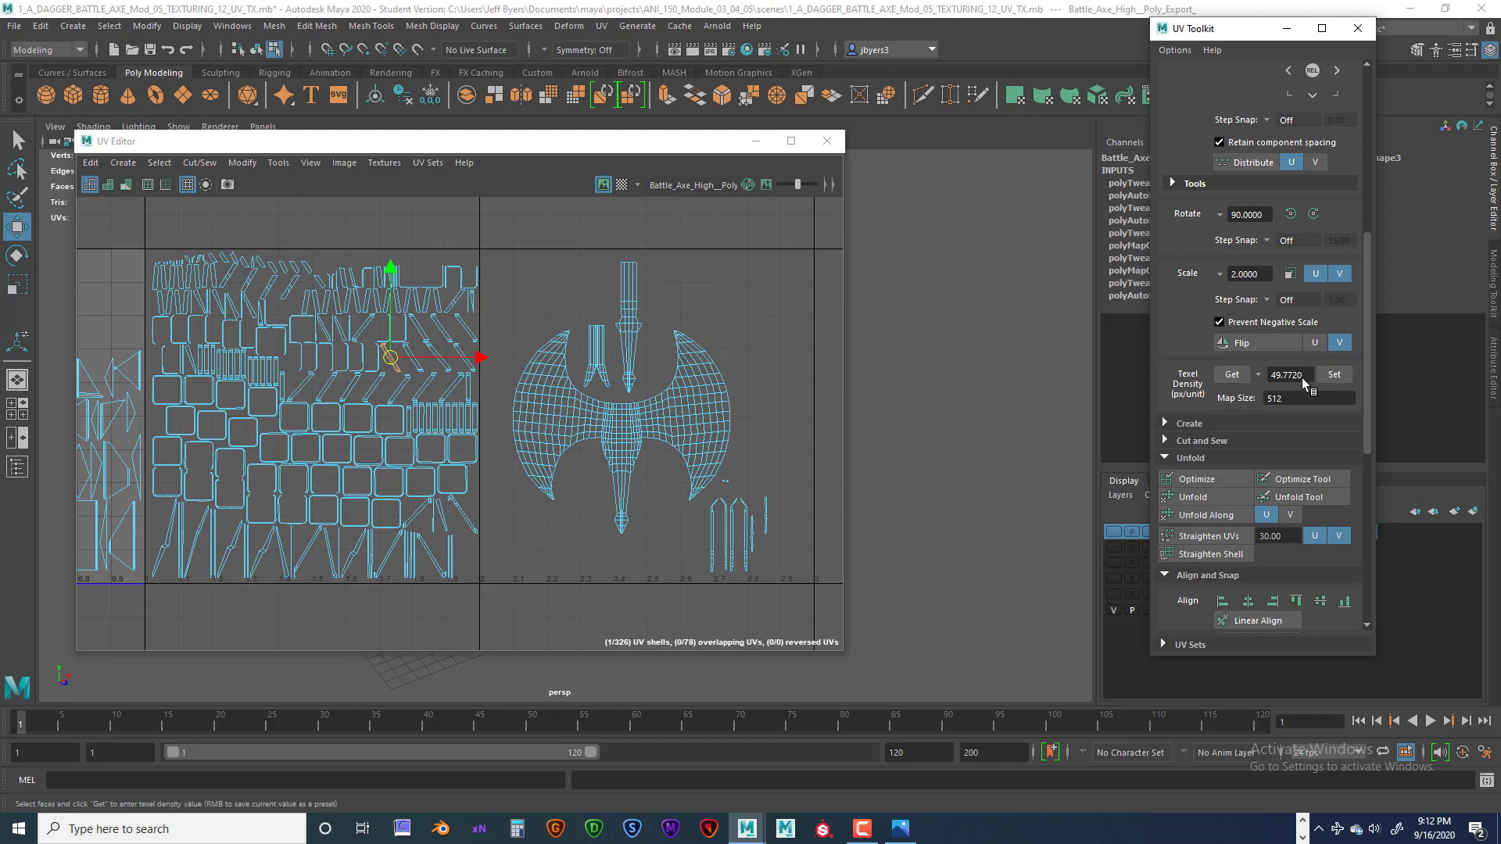
- Turn on the checker map in the UV Editor and move the window aside to expose the axe model
scroll(688, 473, "down", 4)
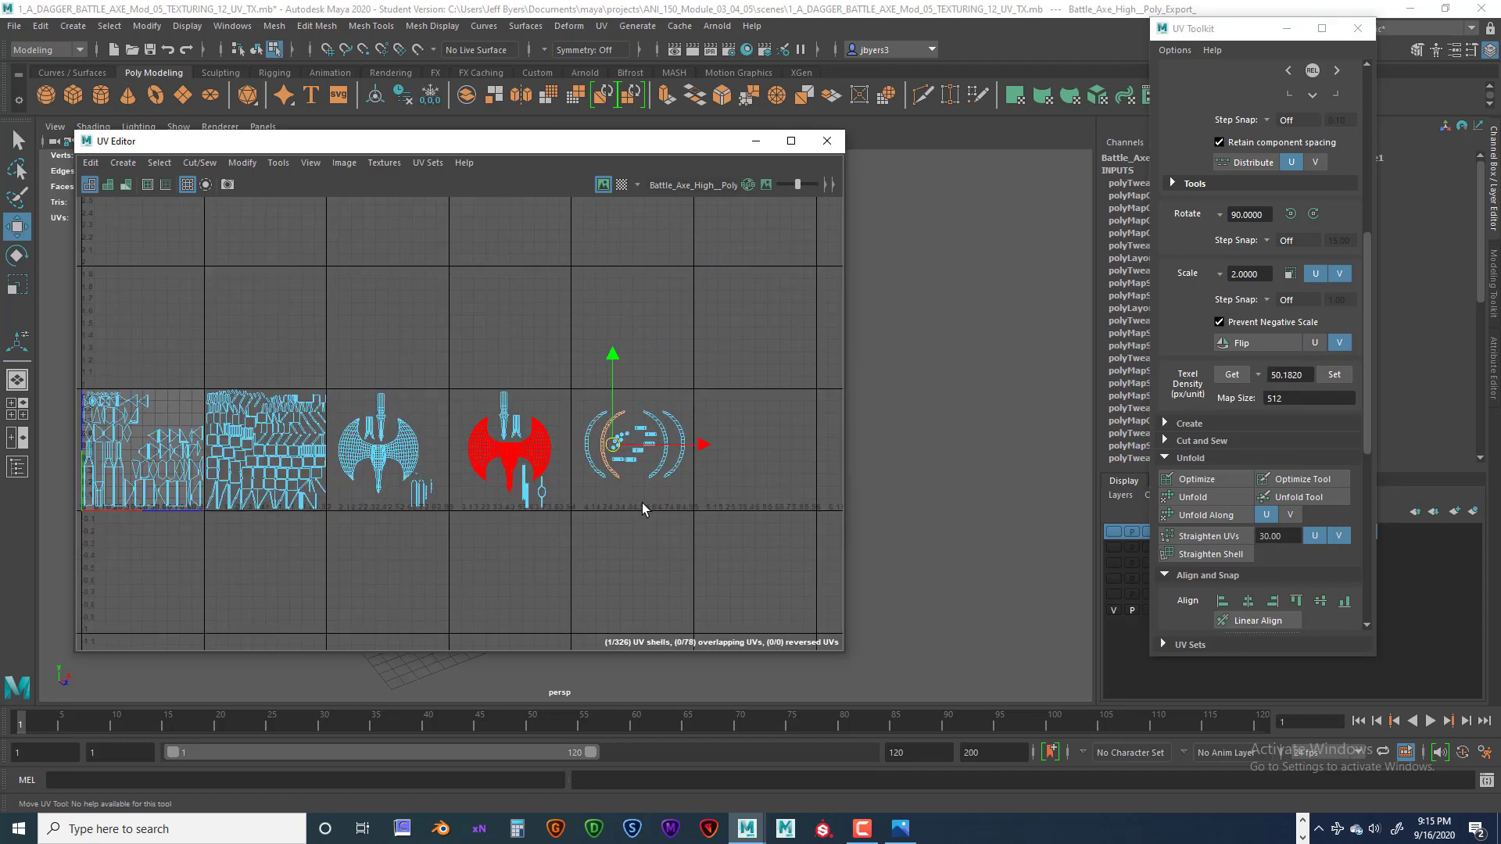
middle_click_drag(641, 504, 750, 518, "alt")
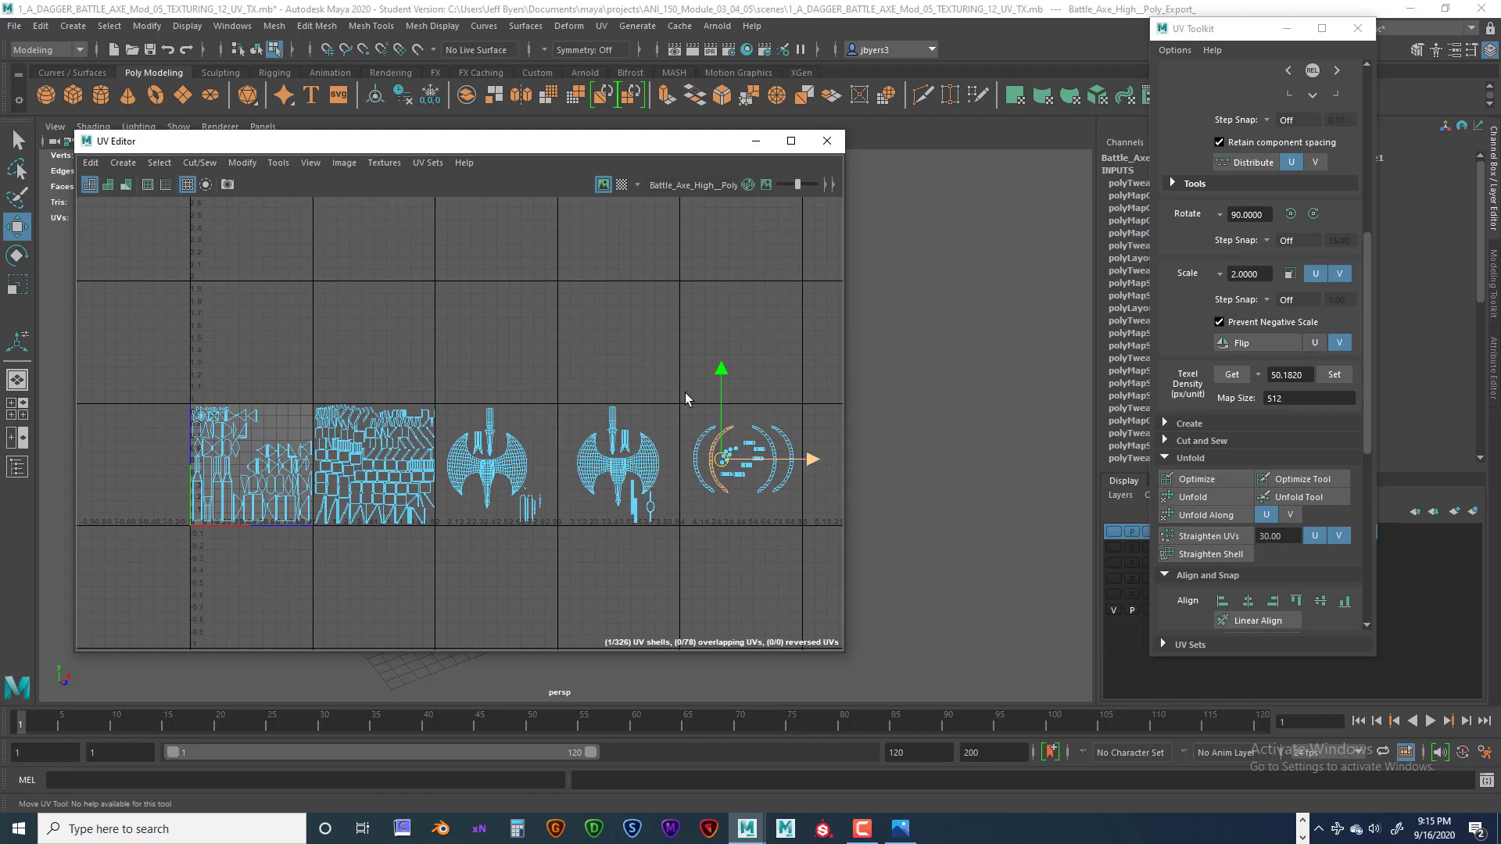
left_click(621, 186)
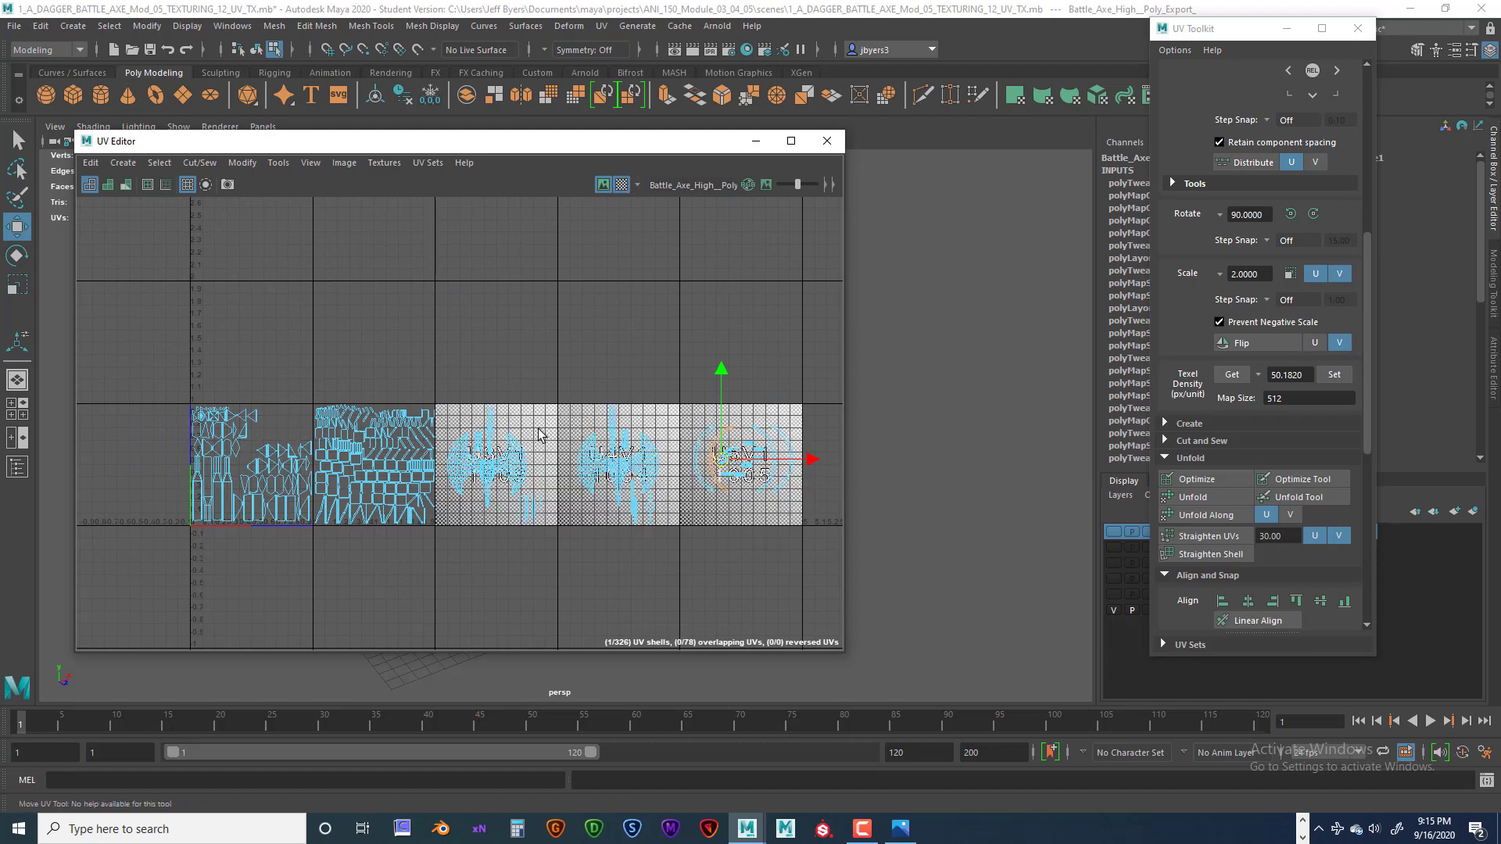
left_click_drag(428, 142, 1082, 299)
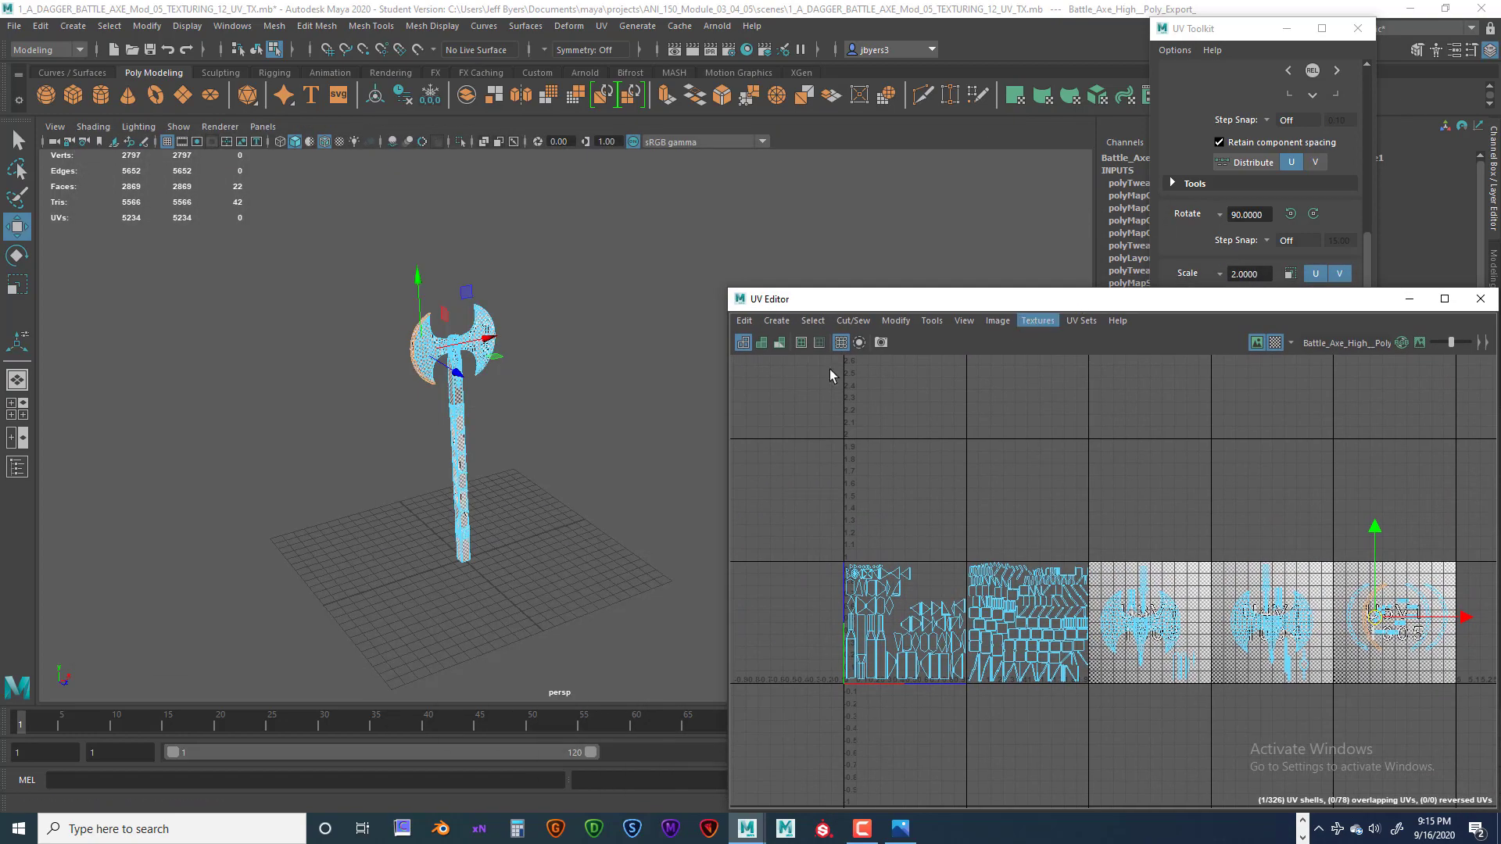
- Examine the checker pattern on the axe head and along the handle for consistent scale and distortion
scroll(547, 438, "up", 5)
left_click_drag(650, 407, 660, 459, "alt")
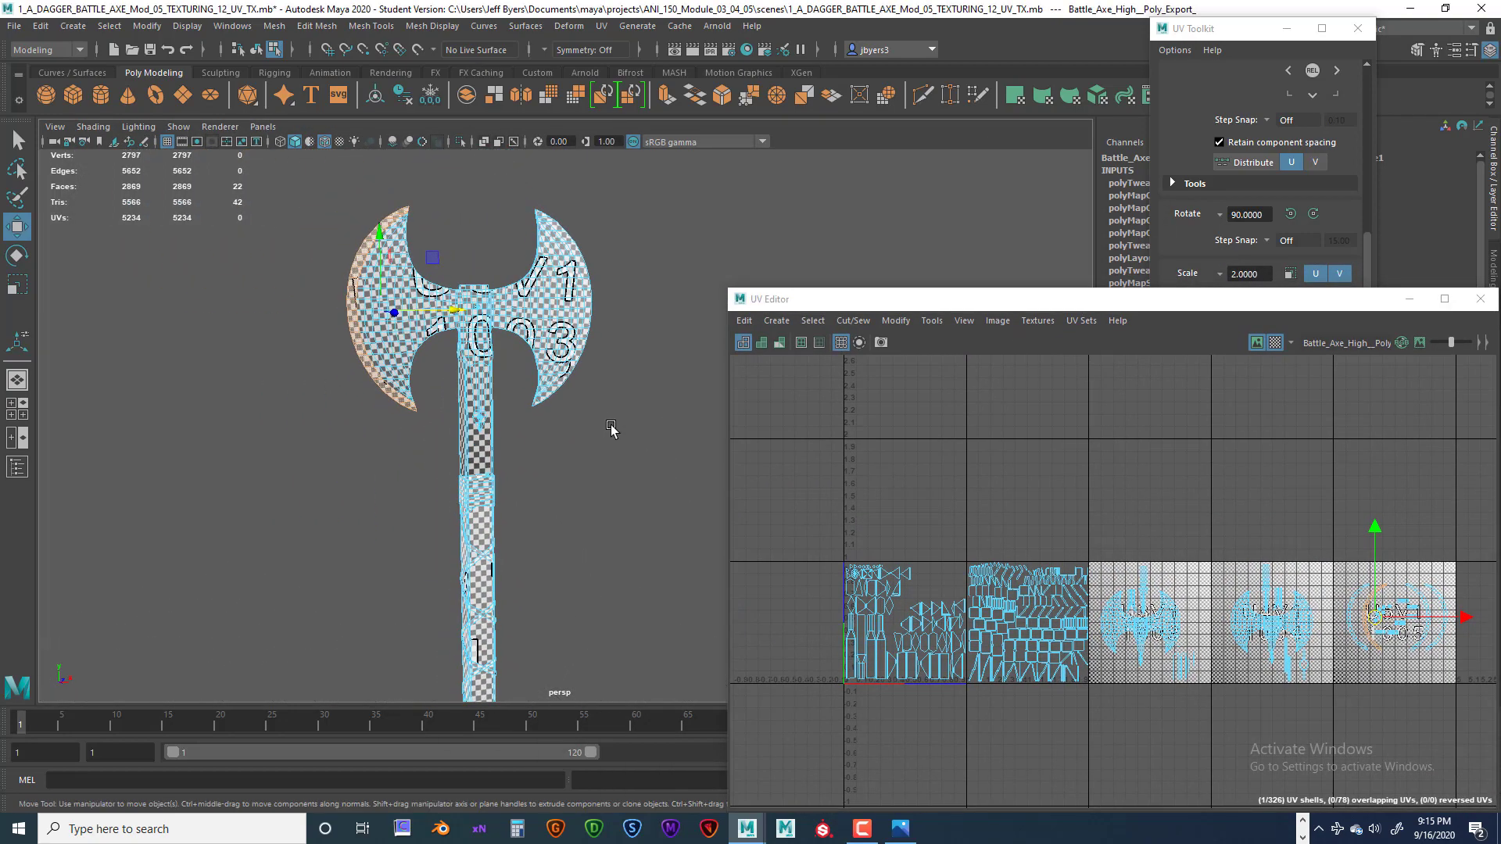
scroll(479, 469, "up", 5)
middle_click_drag(437, 455, 604, 471, "alt")
left_click_drag(603, 472, 567, 488, "alt")
middle_click_drag(567, 489, 452, 332, "alt")
left_click_drag(452, 332, 367, 351, "alt")
middle_click_drag(488, 458, 377, 336, "alt")
scroll(564, 444, "up", 4)
left_click_drag(588, 439, 530, 462, "alt")
middle_click_drag(721, 501, 335, 288, "alt")
middle_click_drag(715, 461, 610, 408, "alt")
left_click_drag(609, 406, 594, 447, "alt")
middle_click_drag(594, 448, 263, 326, "alt")
left_click_drag(390, 344, 509, 378, "alt")
scroll(505, 380, "down", 10)
scroll(500, 383, "up", 10)
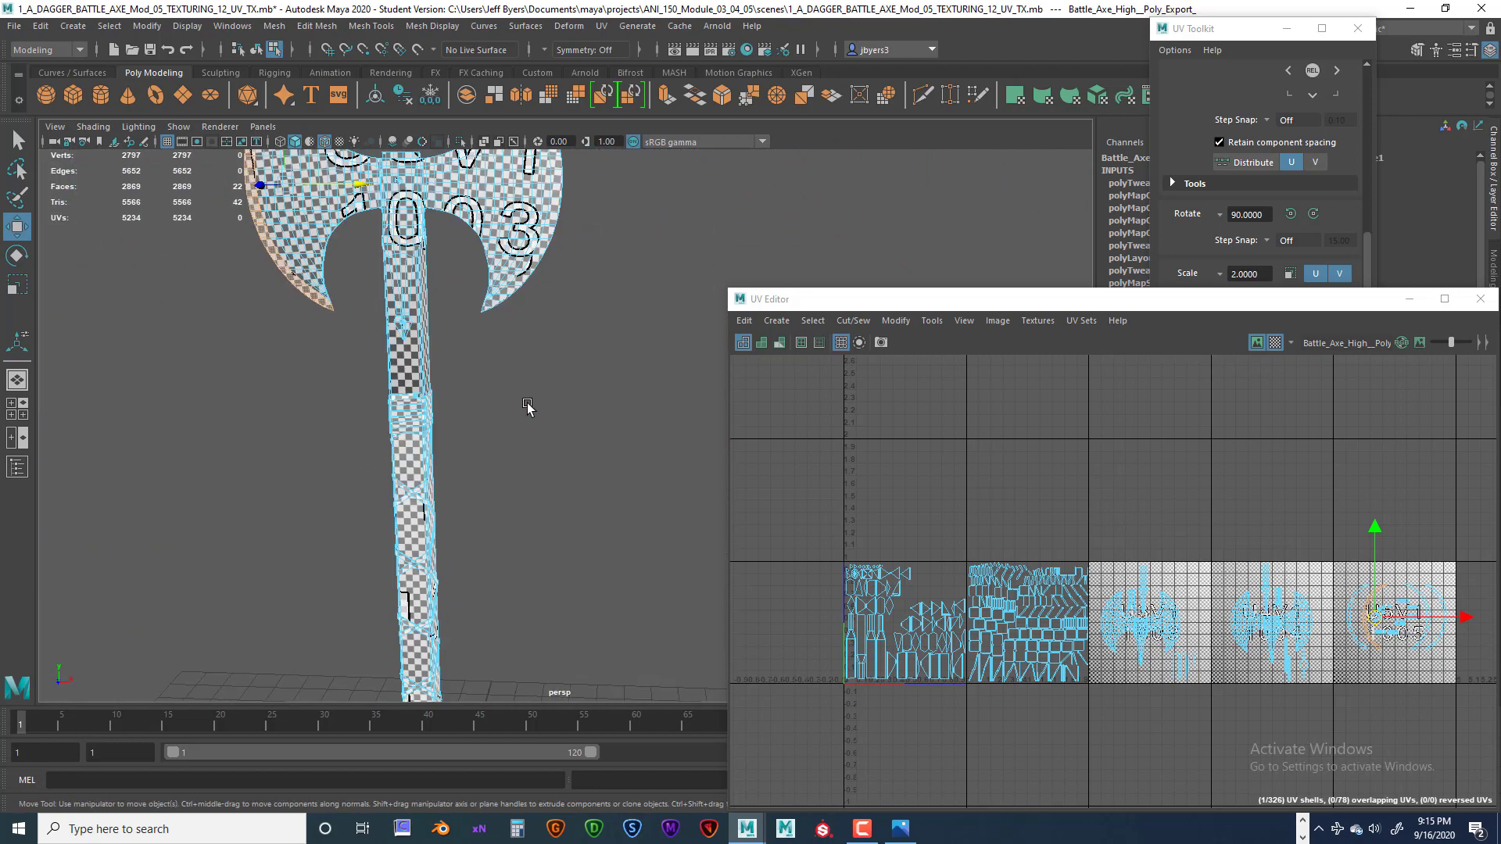
- Turn off the checker map and move the UV Editor off the axe head
left_click_drag(907, 299, 460, 140)
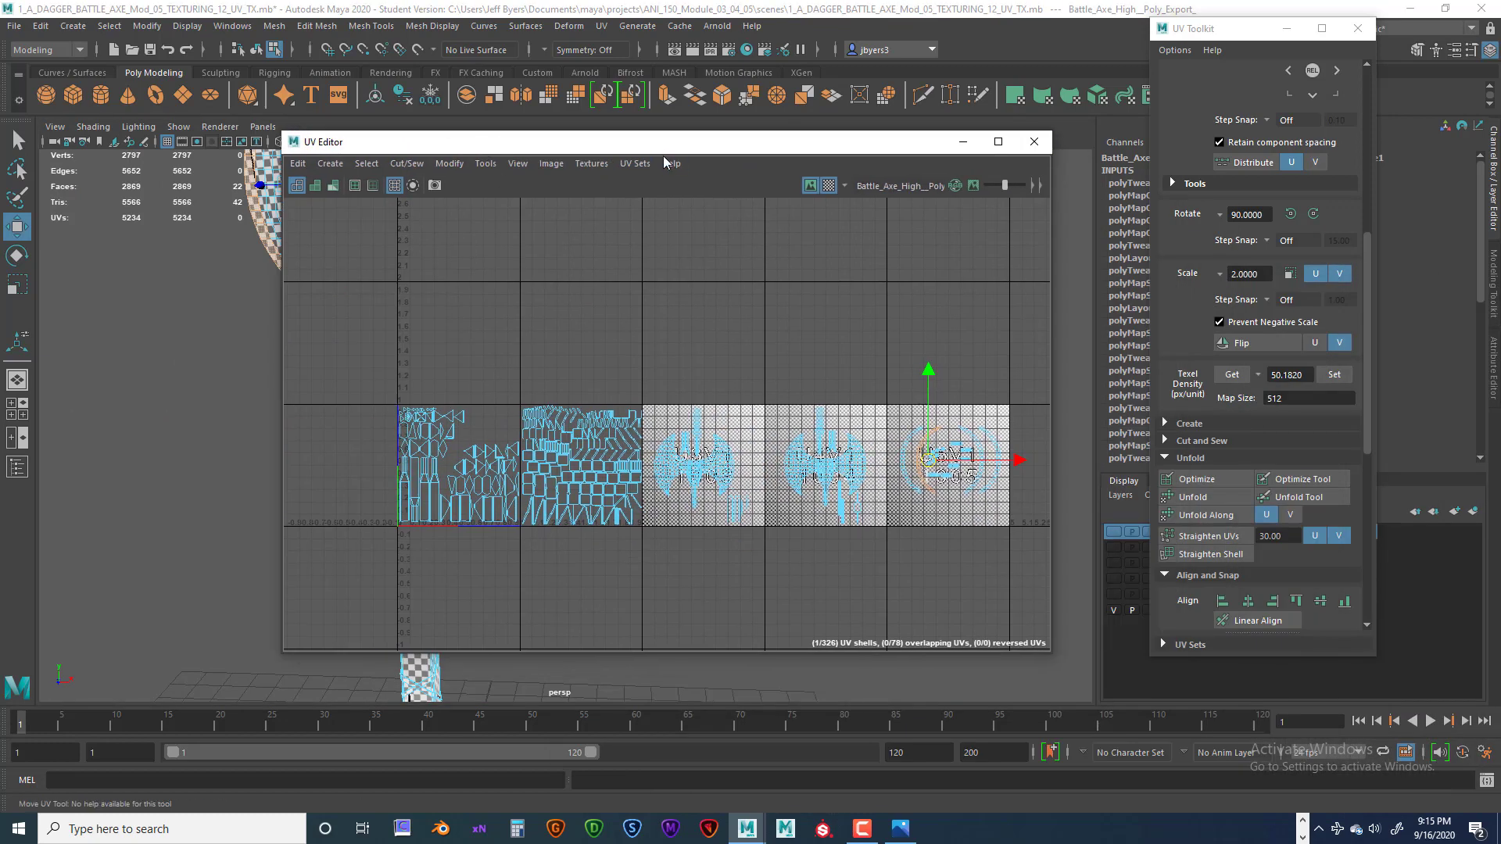
left_click(828, 185)
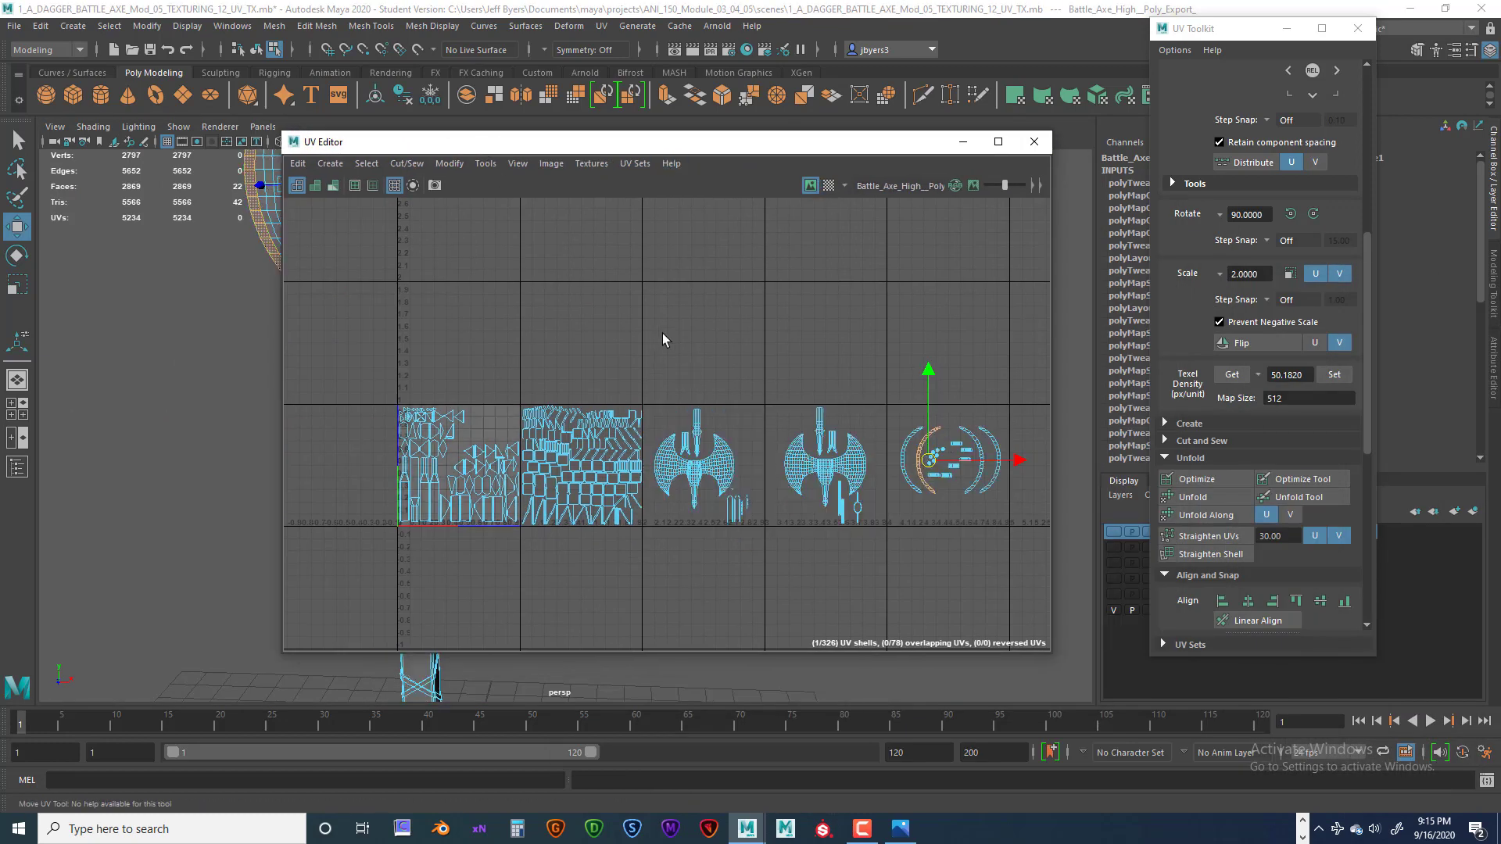
left_click_drag(701, 150, 931, 177)
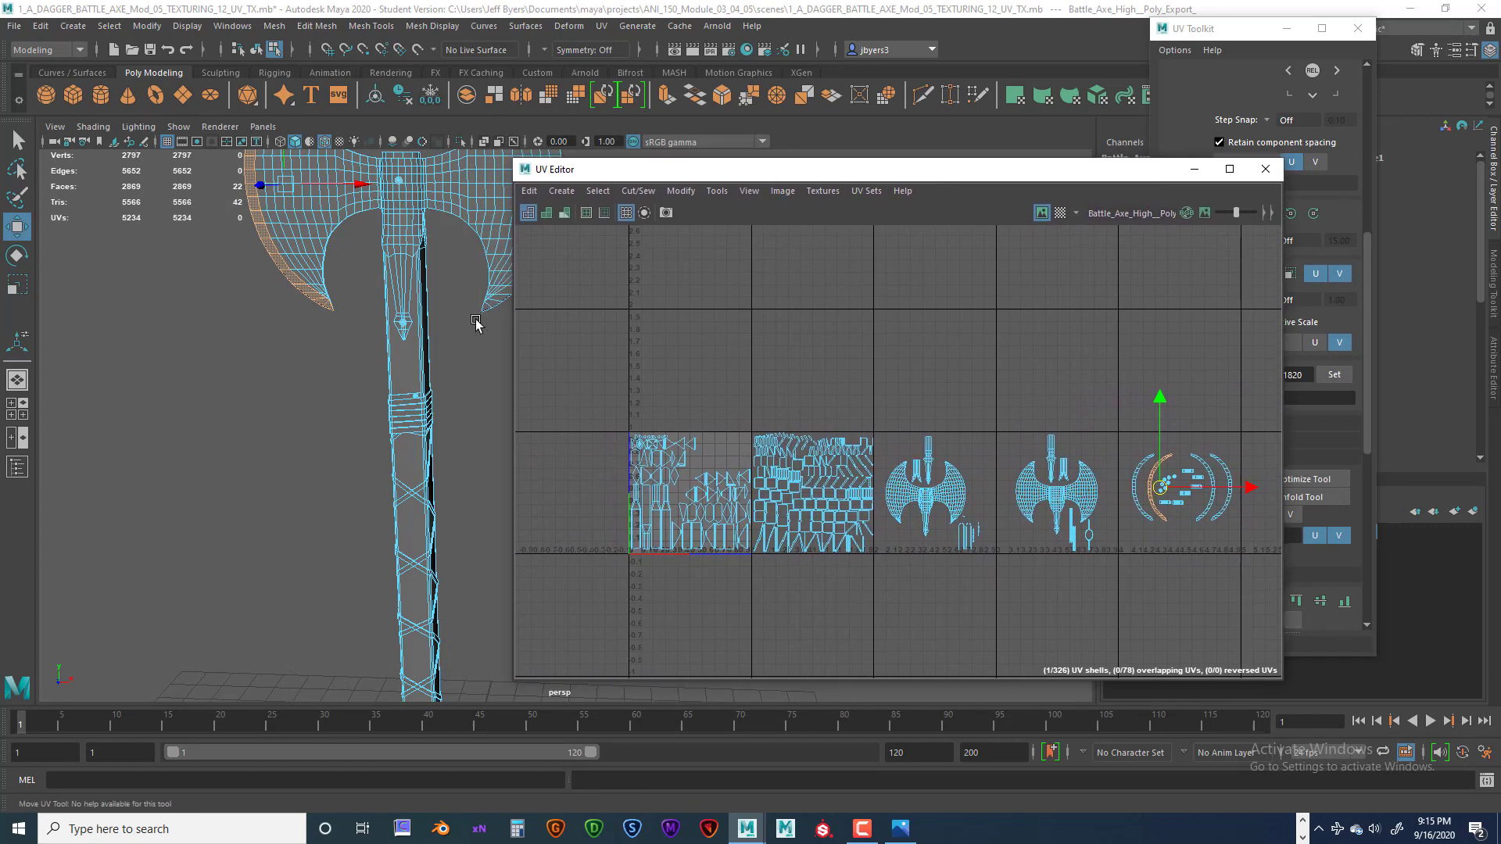
- Leave UV component mode on the axe and move the UV Editor clear of the whole model
left_click(446, 378)
middle_click_drag(431, 393, 268, 368, "alt")
left_click_drag(268, 368, 367, 383, "alt")
right_click_drag(366, 384, 352, 470)
left_click_drag(442, 439, 390, 437, "alt")
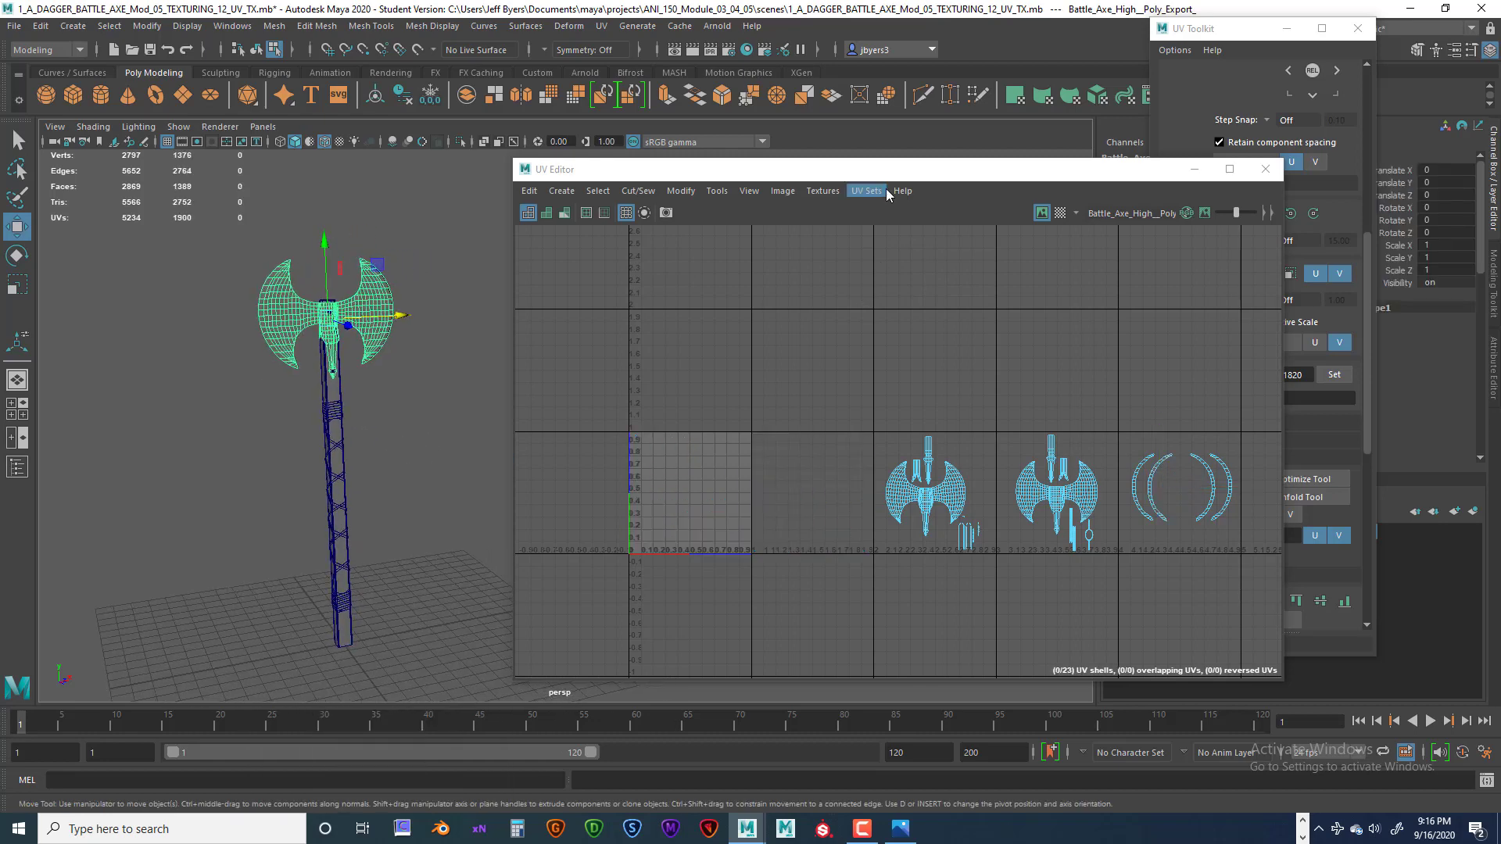
left_click_drag(884, 178, 860, 172)
left_click_drag(611, 166, 774, 175)
right_click_drag(301, 307, 289, 403)
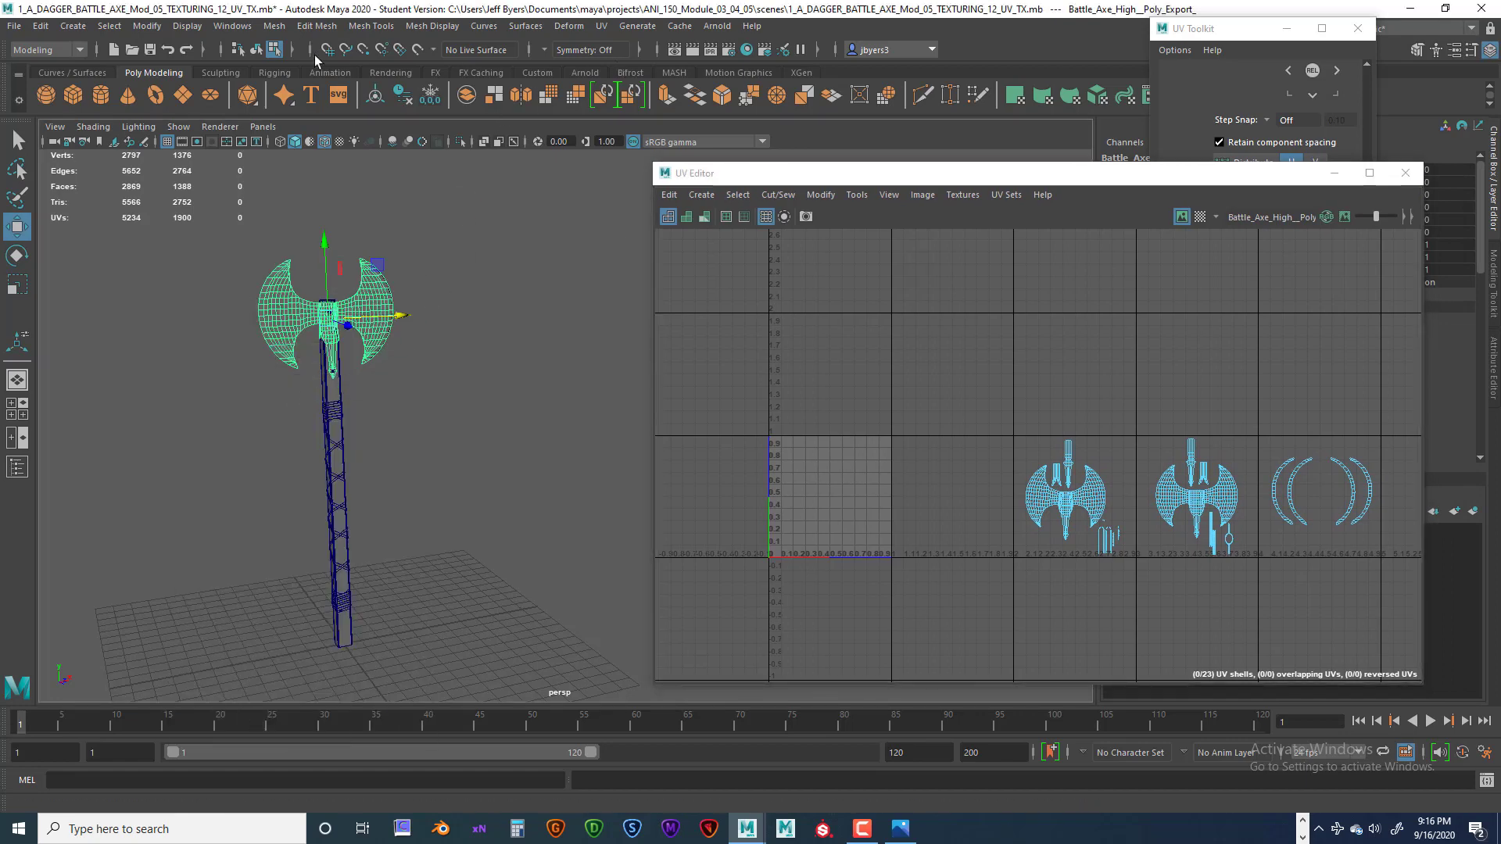
- Select all the axe head and handle meshes in object selection mode and combine them into a single mesh
left_click(256, 50)
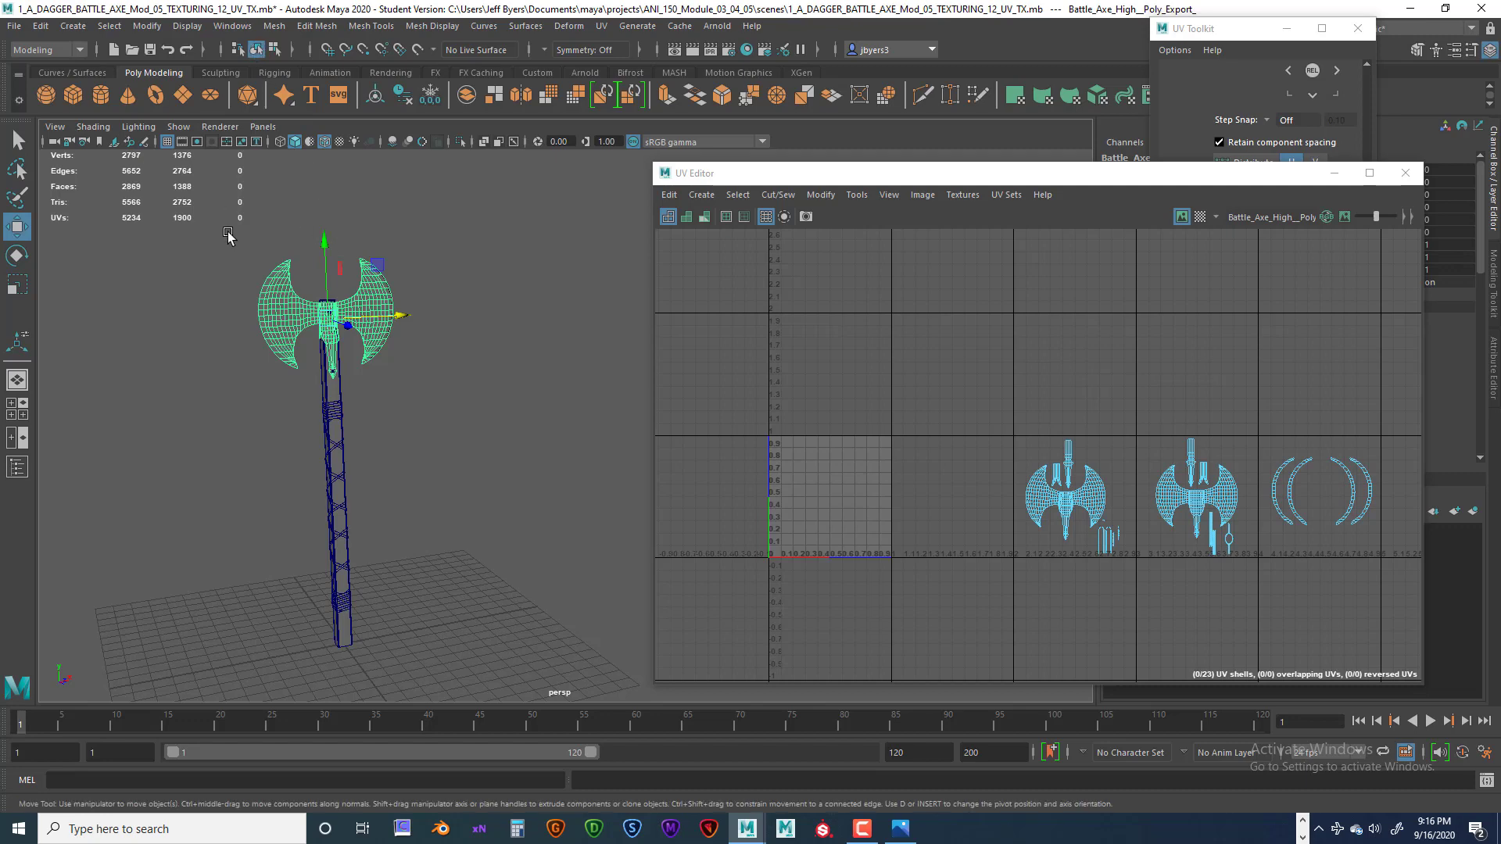
left_click_drag(228, 232, 494, 641)
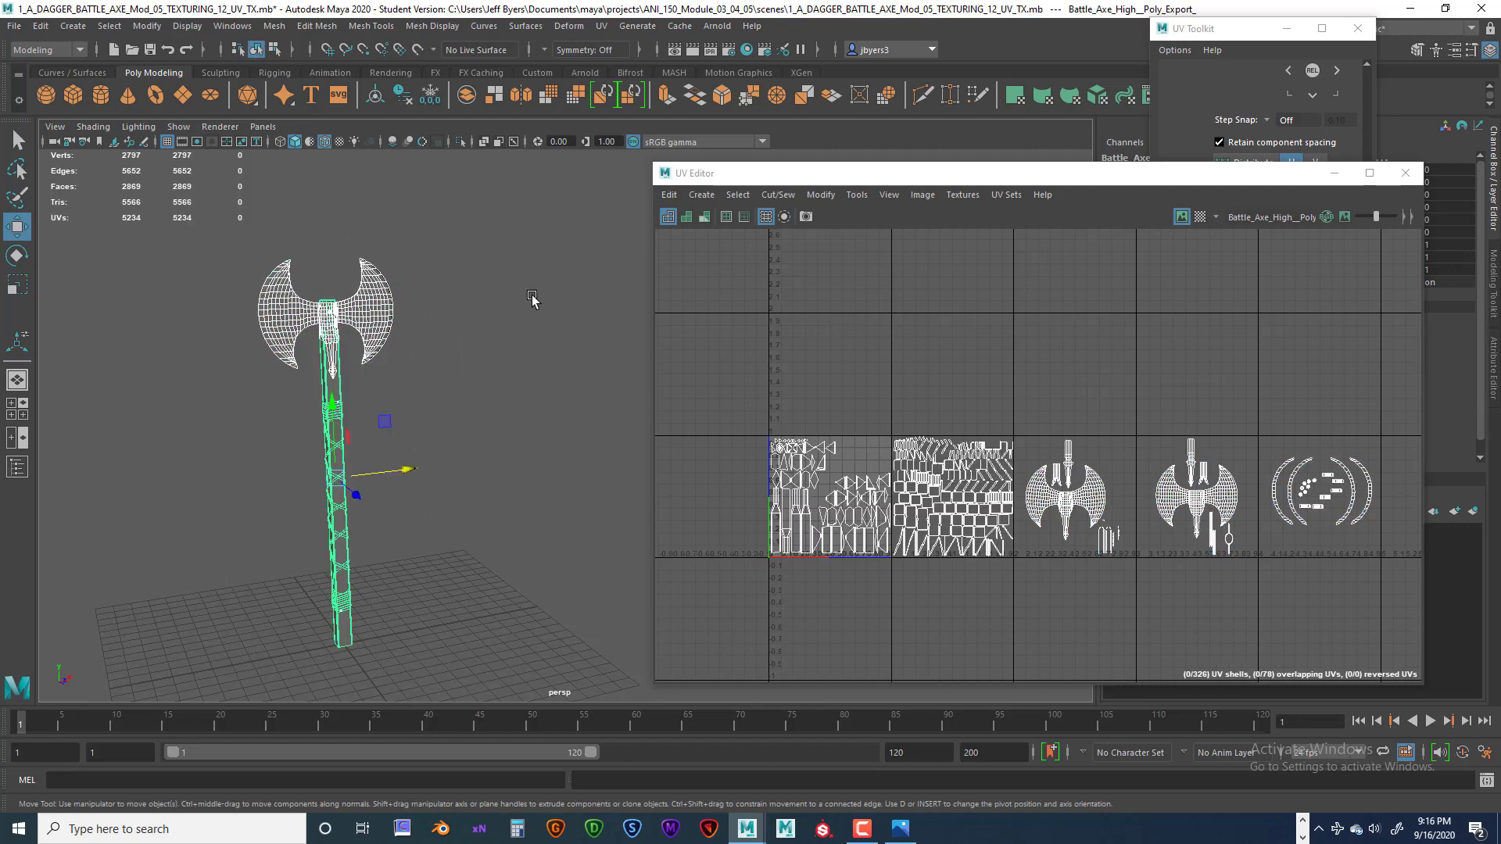
left_click_drag(536, 301, 274, 335, "alt")
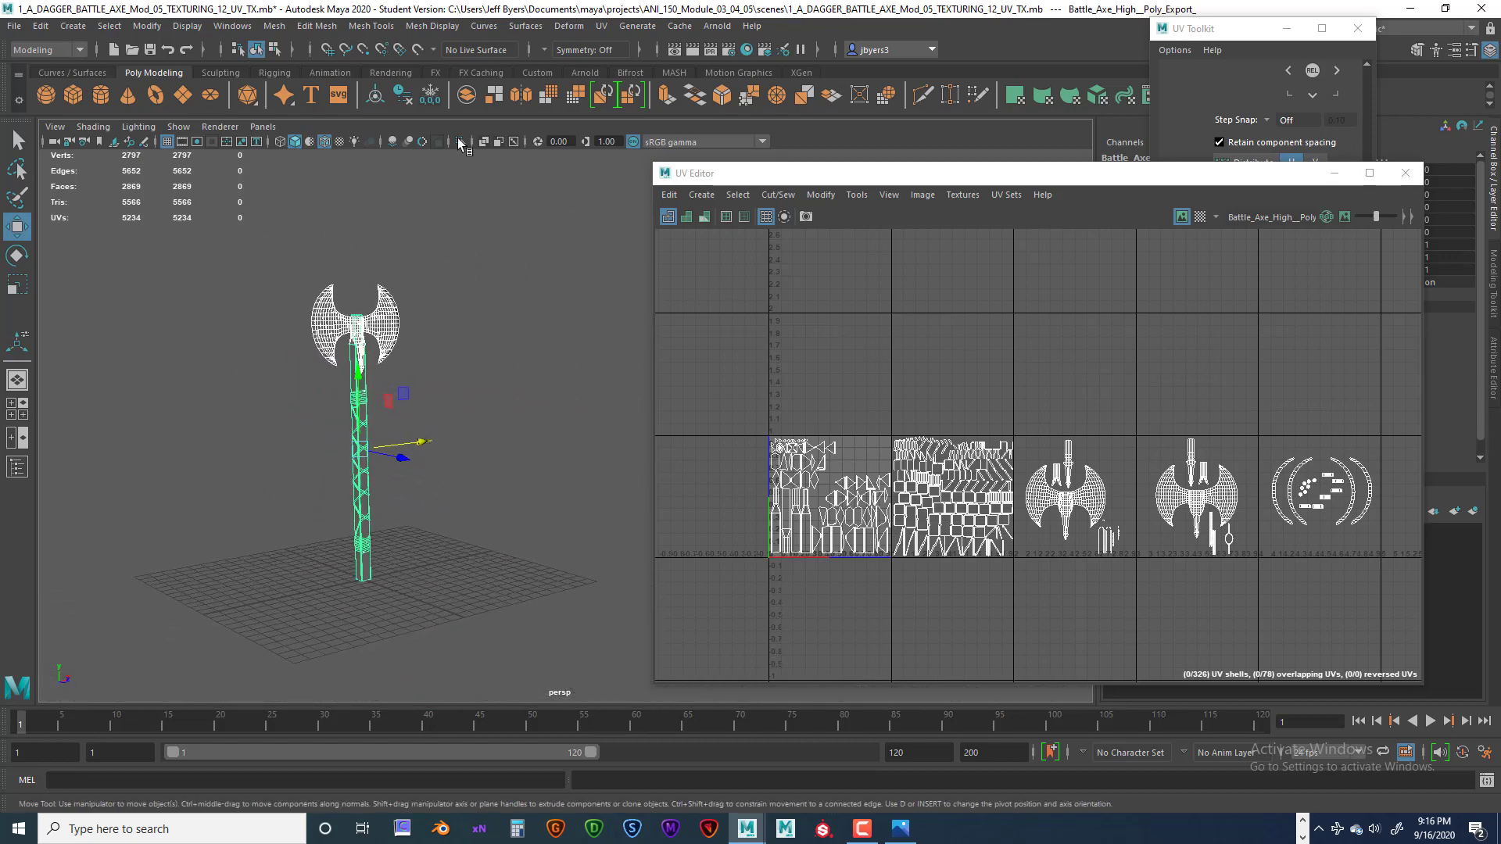
left_click(494, 95)
- Clean up the combined axe mesh by centering its pivot, deleting its history and freezing its transformations
left_click_drag(895, 176, 710, 346)
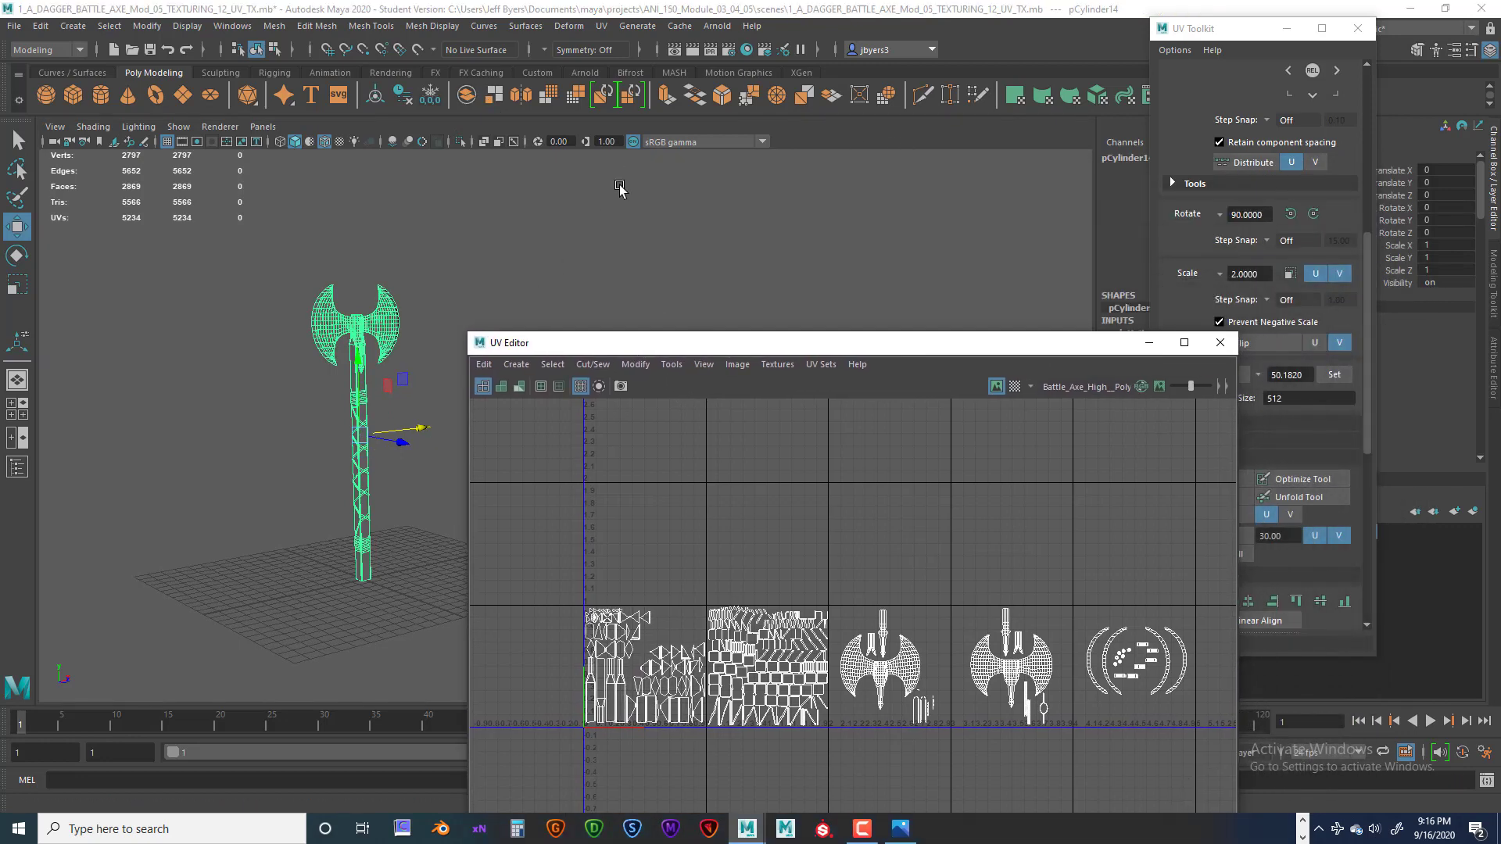
left_click(375, 96)
left_click(401, 95)
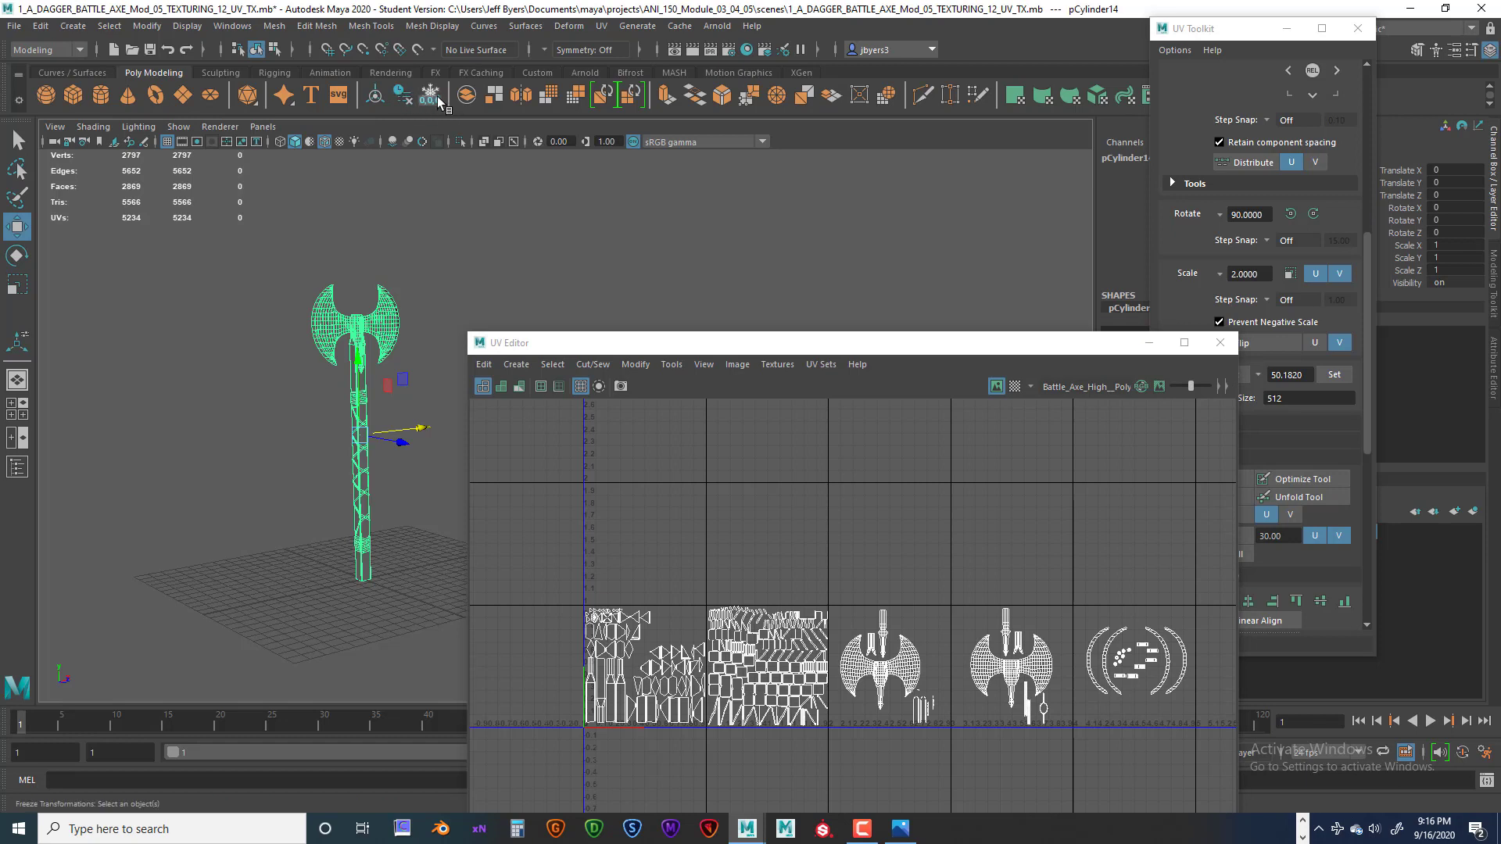
left_click(431, 95)
left_click_drag(788, 341, 787, 170)
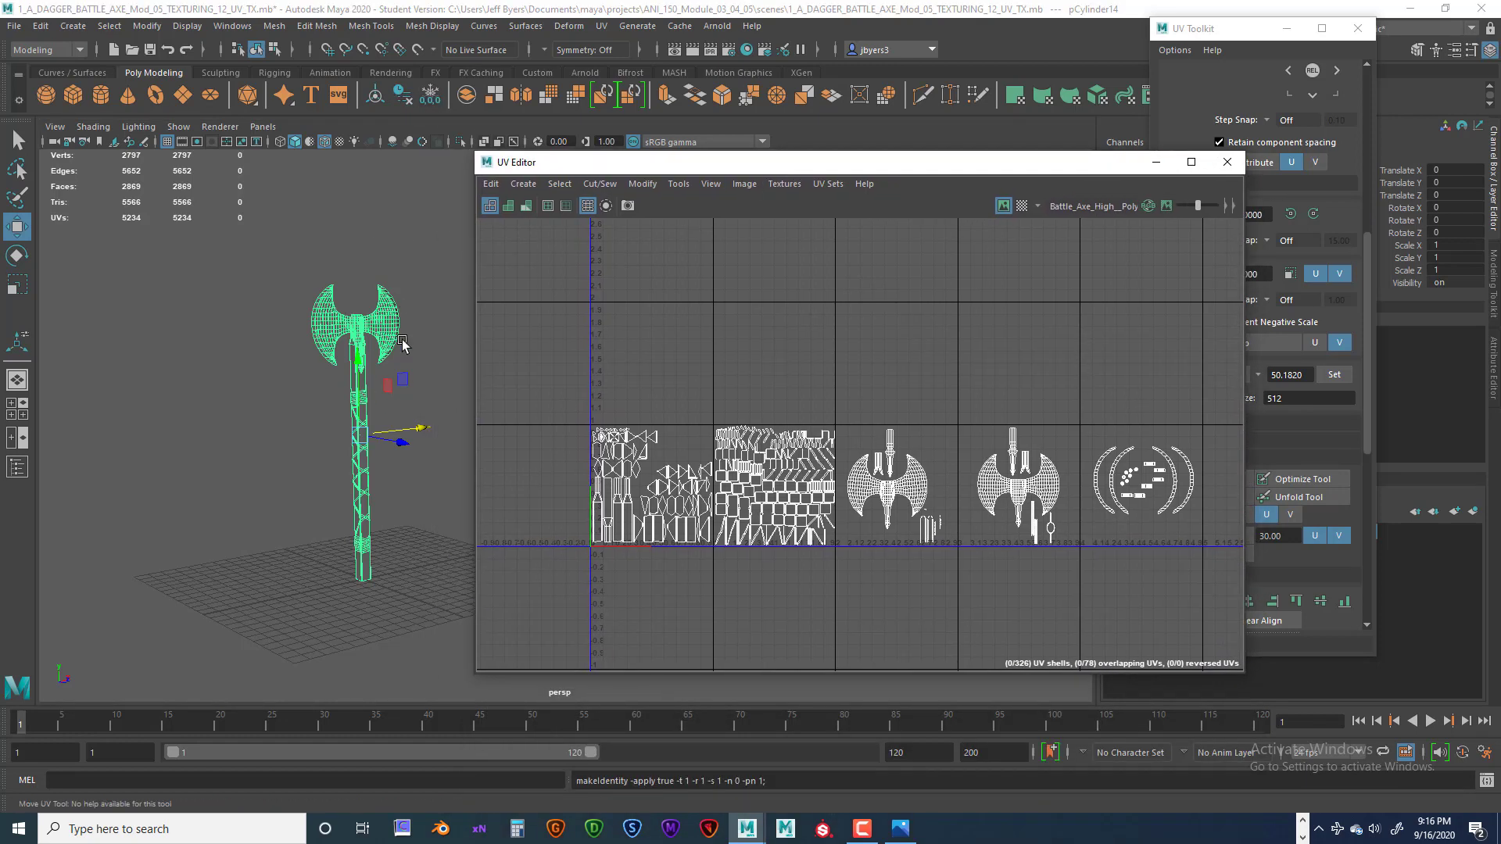
- Set the UV snapshot's tile area to U 5 and try to export, declining to overwrite the existing Dagger snapshot
left_click(628, 205)
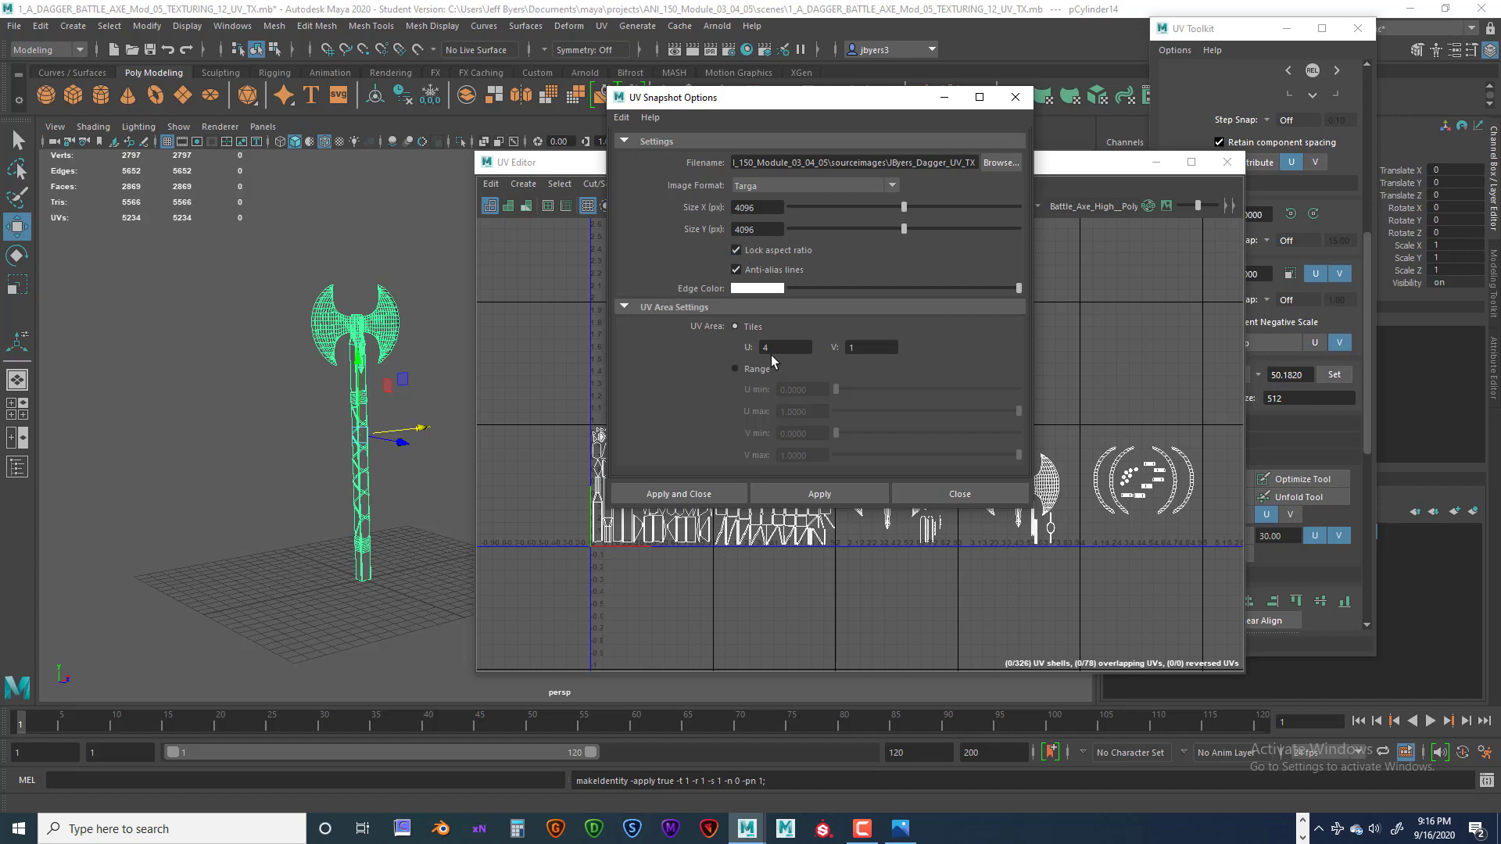
left_click_drag(872, 104, 335, 107)
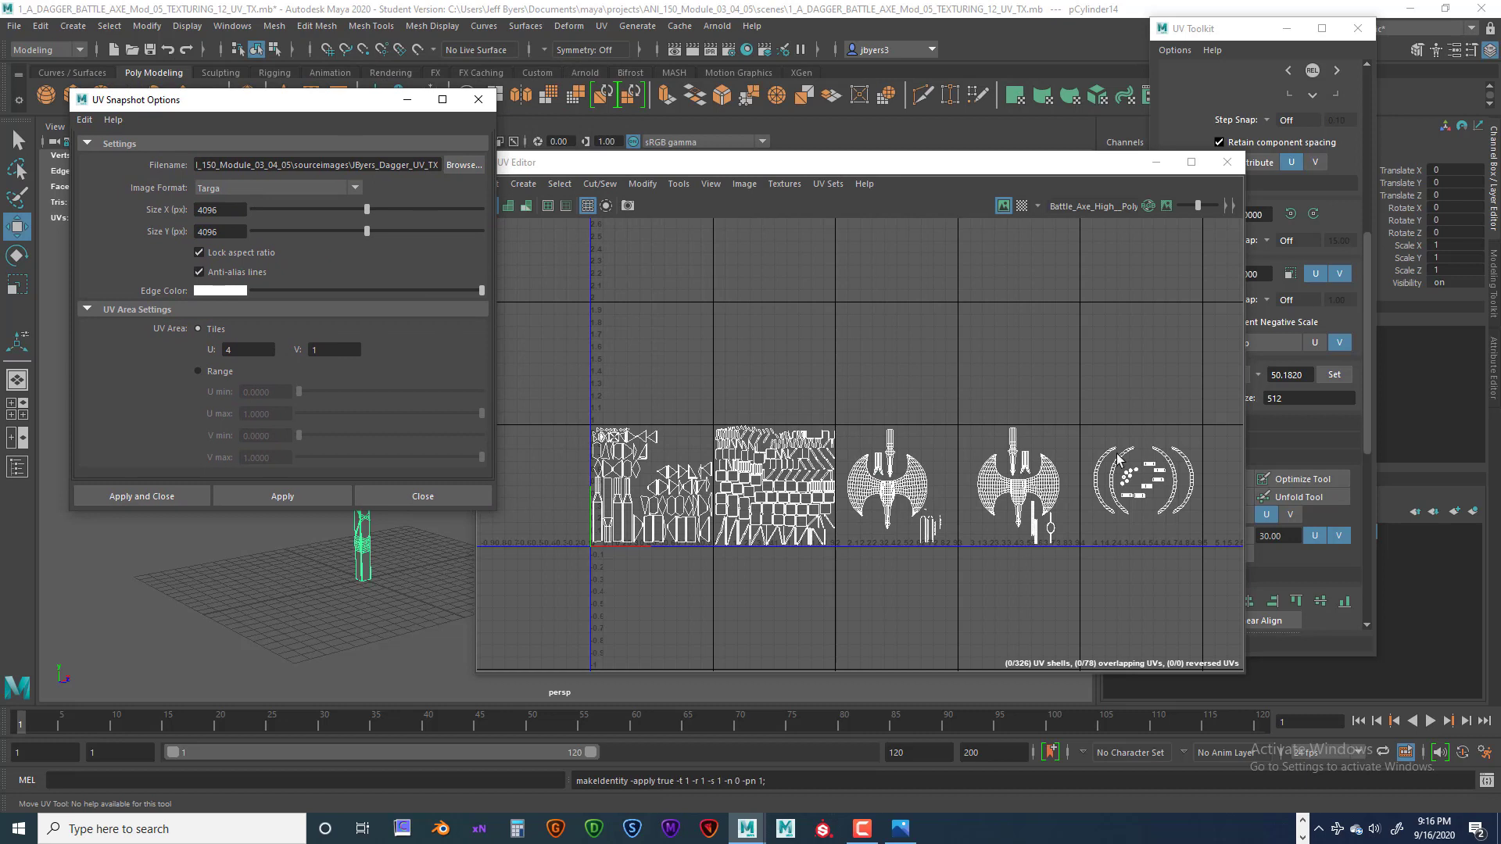
left_click(230, 351)
type("5")
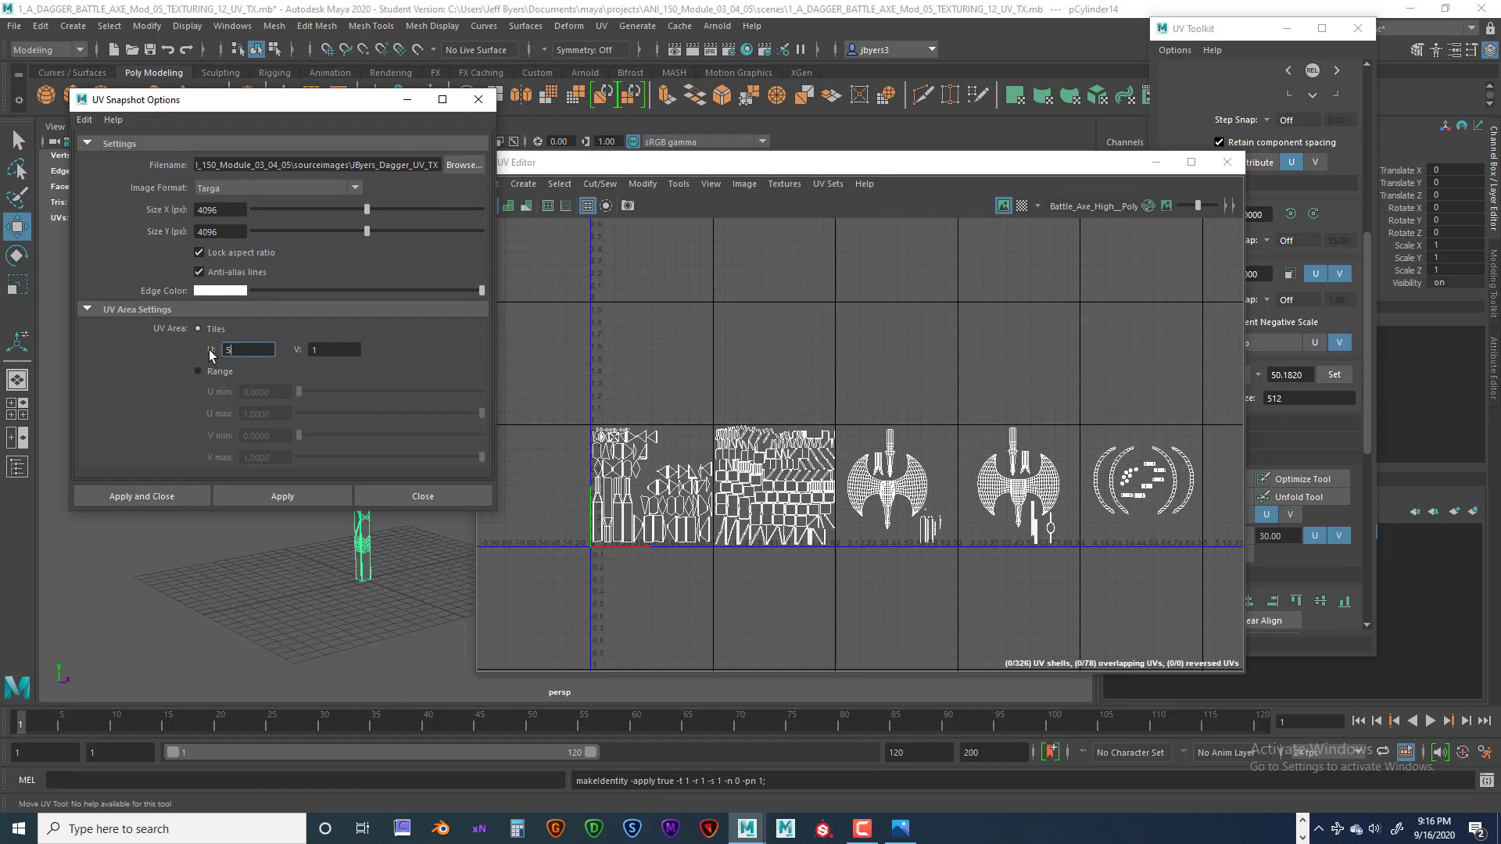
left_click(177, 496)
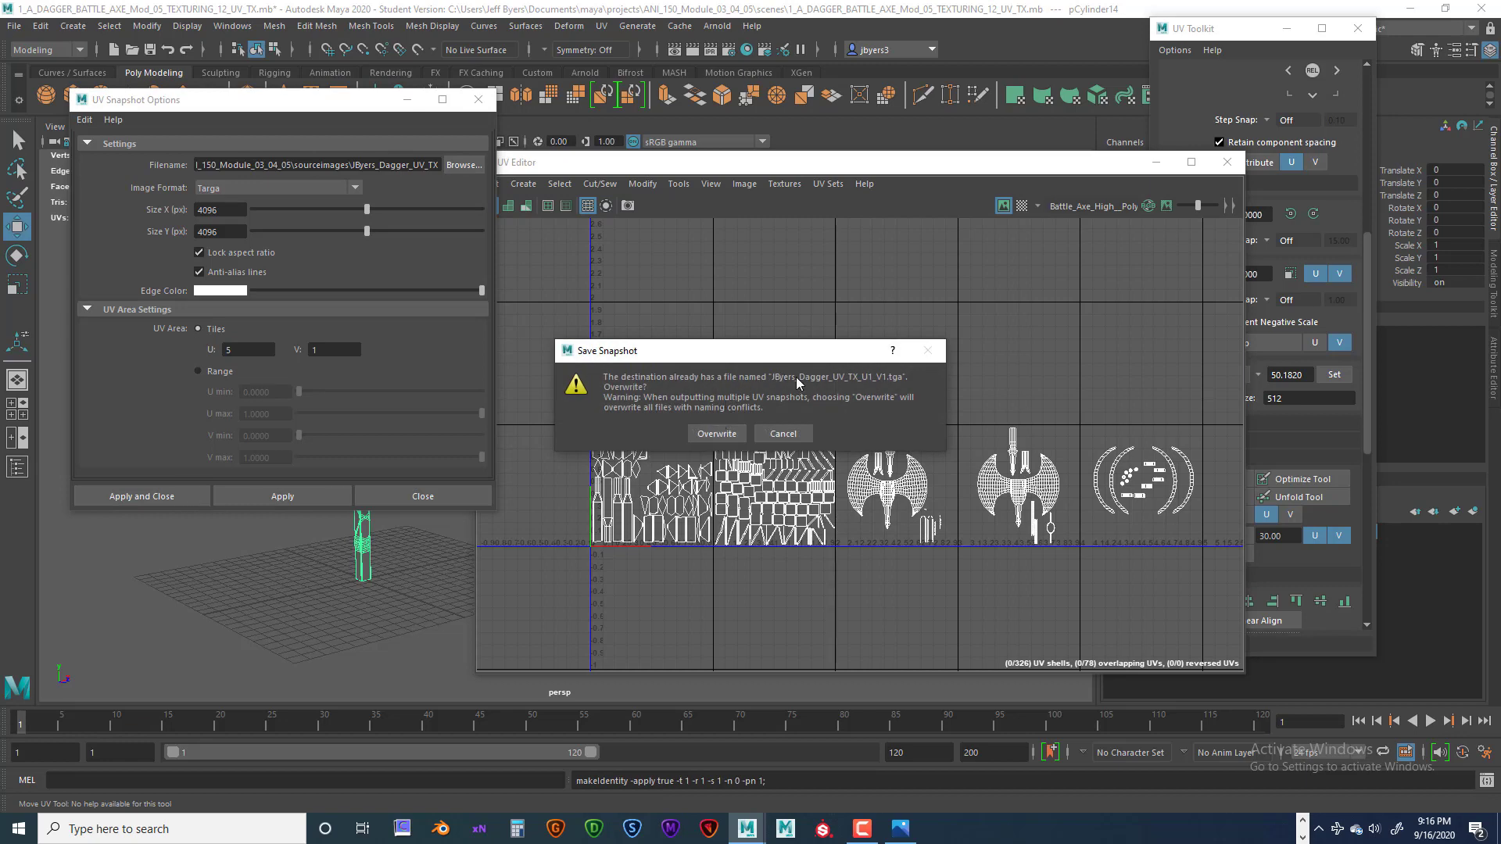
left_click(801, 434)
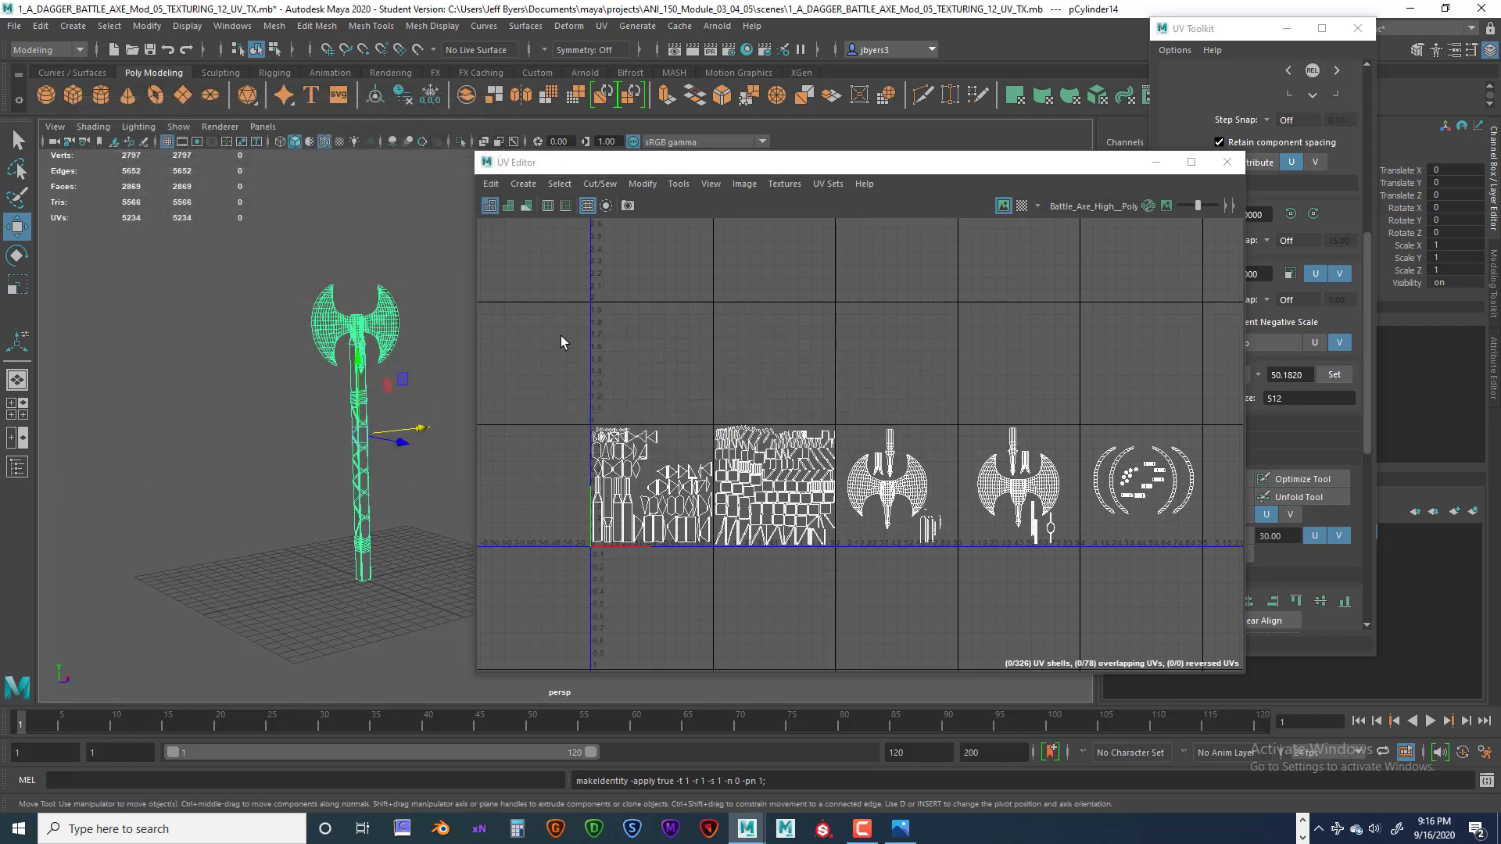
- Rename the UV snapshot file in sourceimages, keeping the creator's name prefix and replacing the rest with Battle_Axe_UV_TX
left_click_drag(748, 174, 709, 168)
left_click(589, 200)
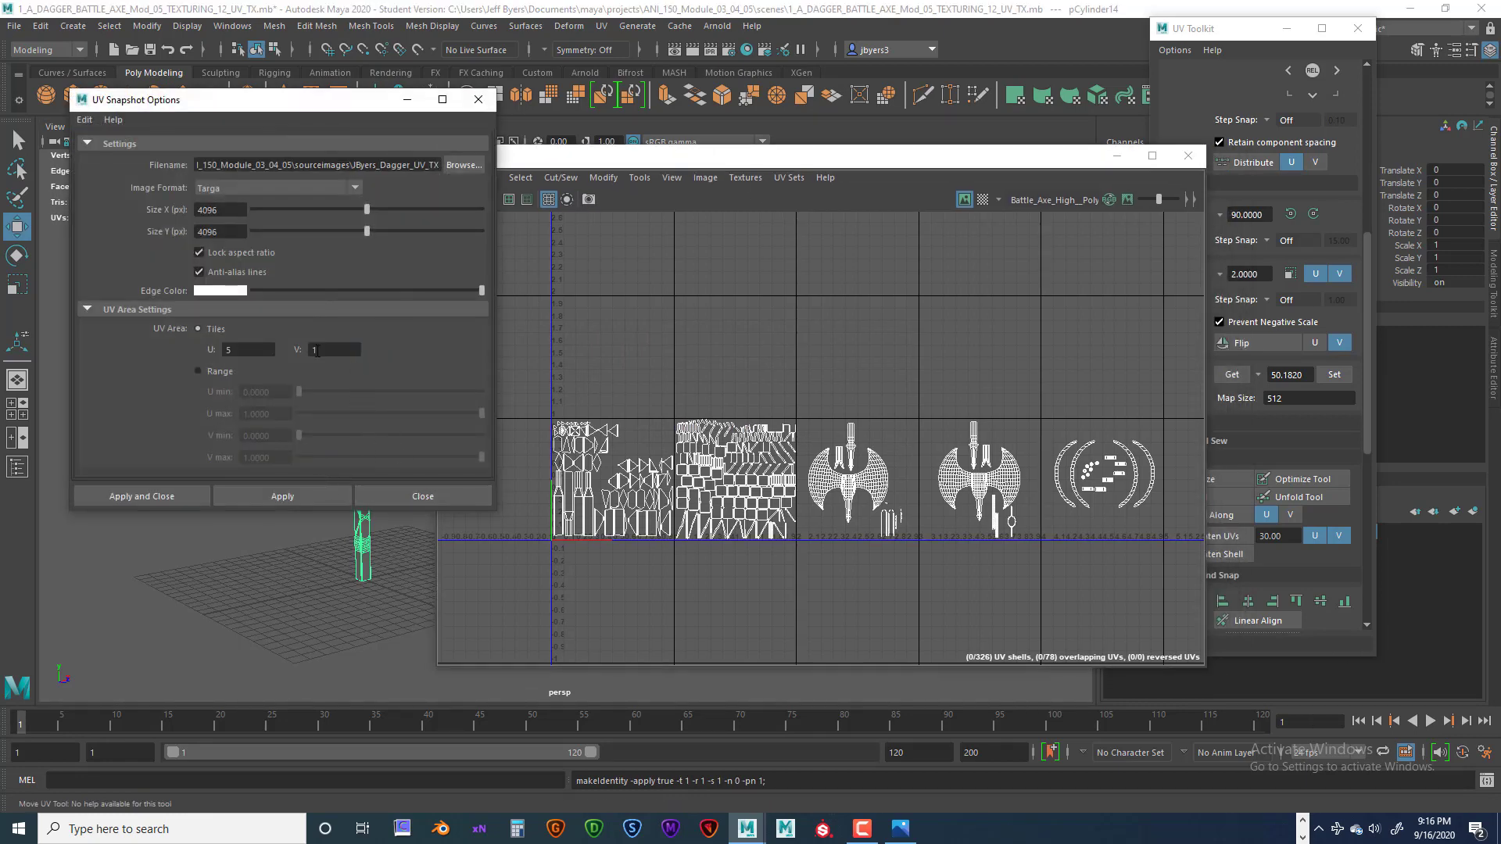
left_click(463, 165)
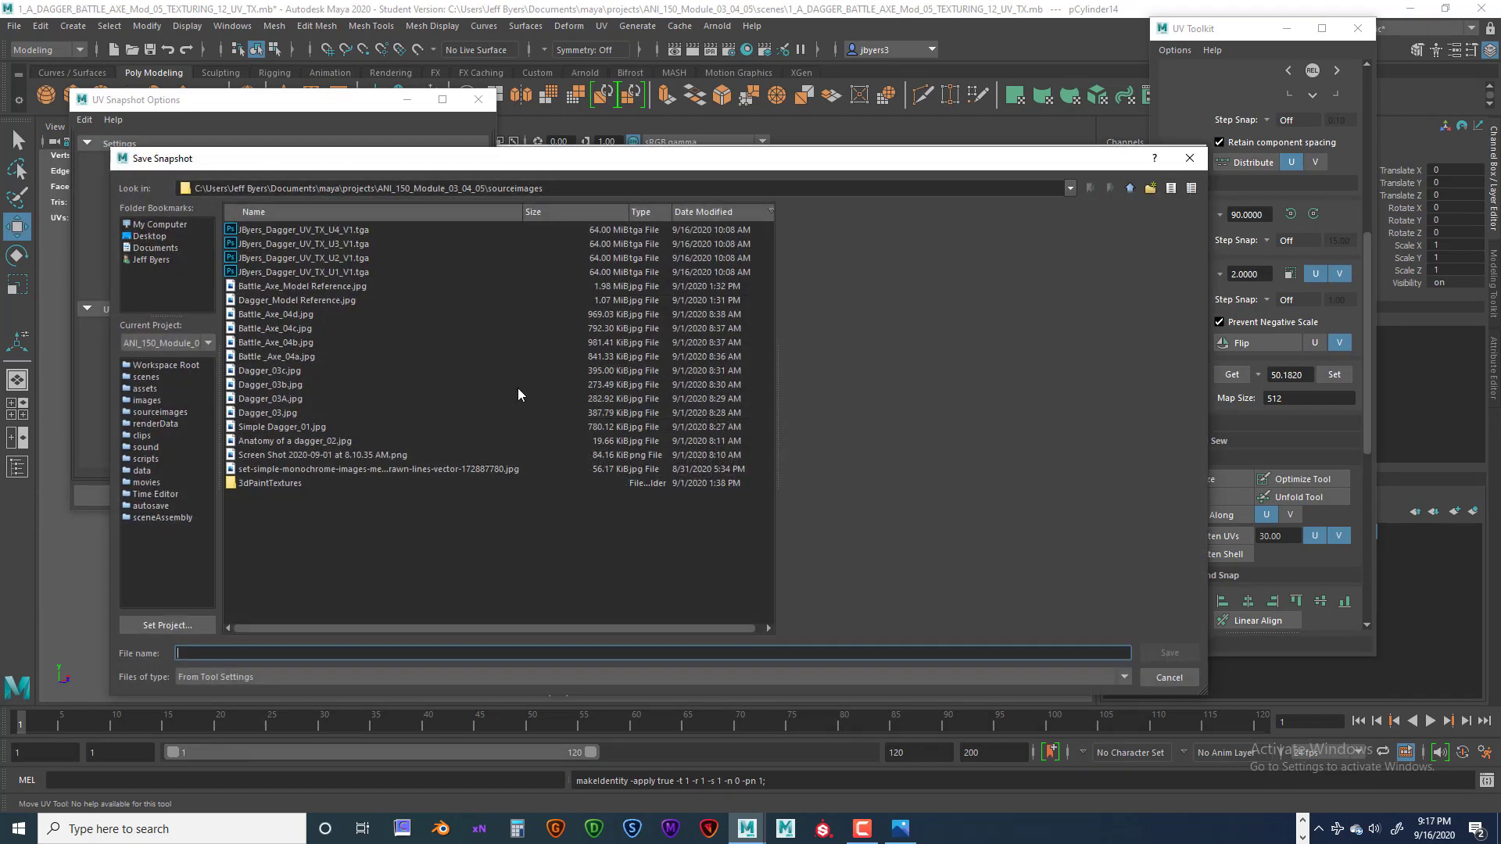
left_click(275, 233)
left_click(251, 654)
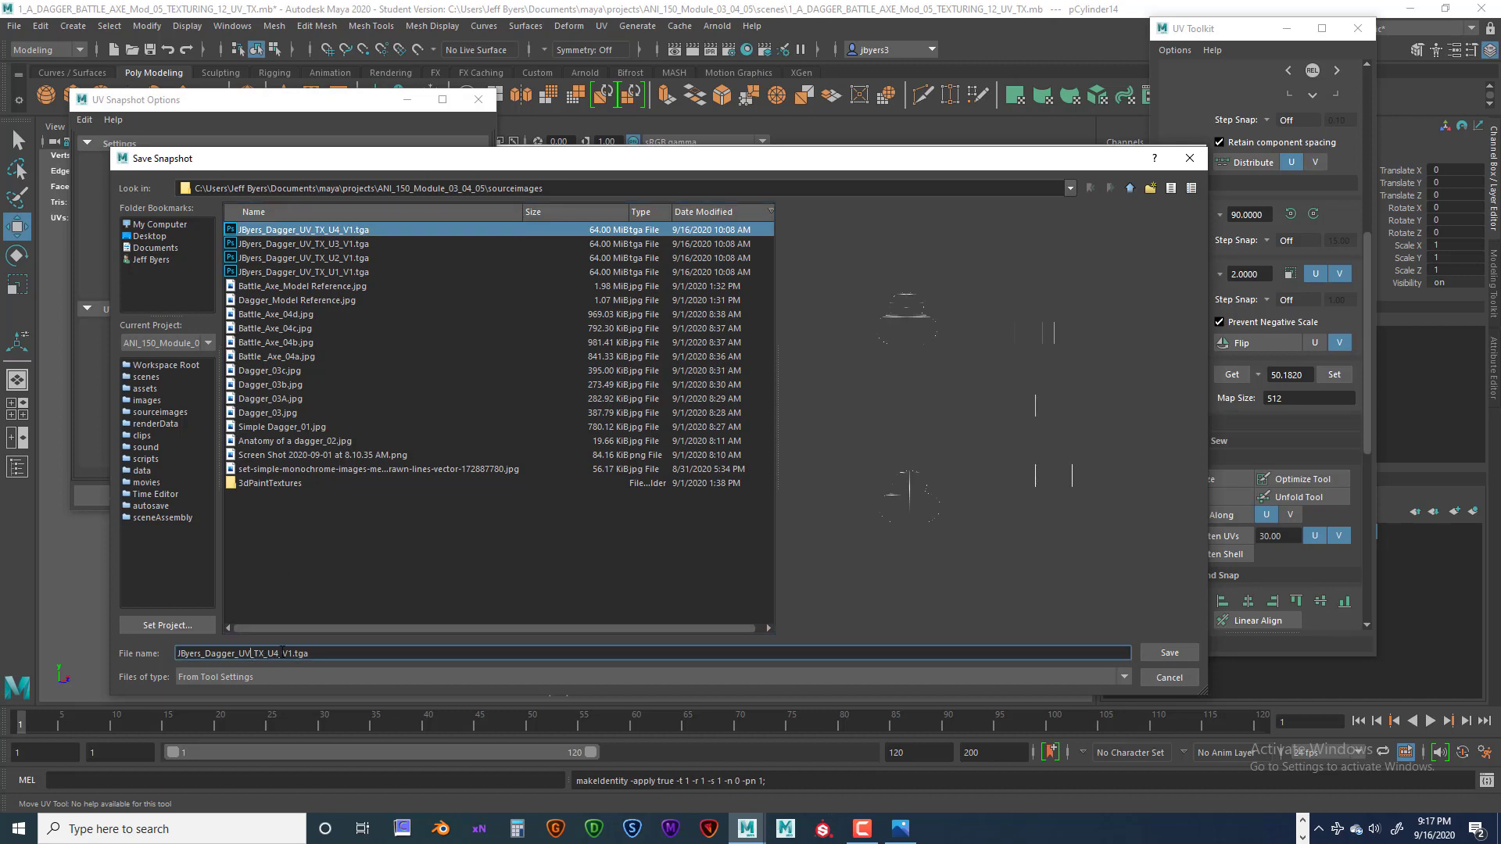
left_click_drag(266, 656, 176, 654)
left_click(294, 655)
key("BackSpace")
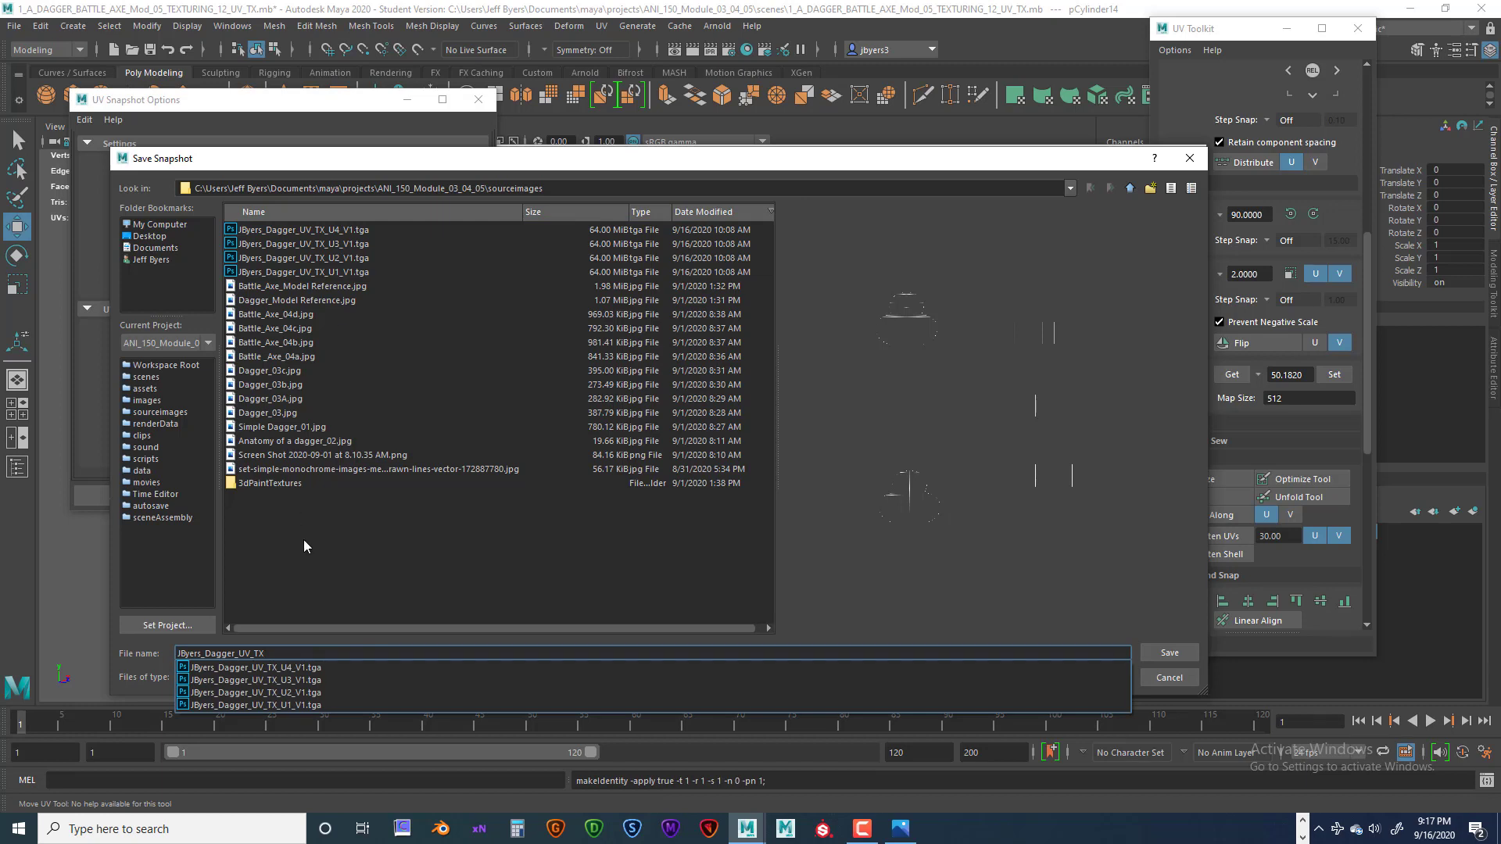
left_click(207, 650)
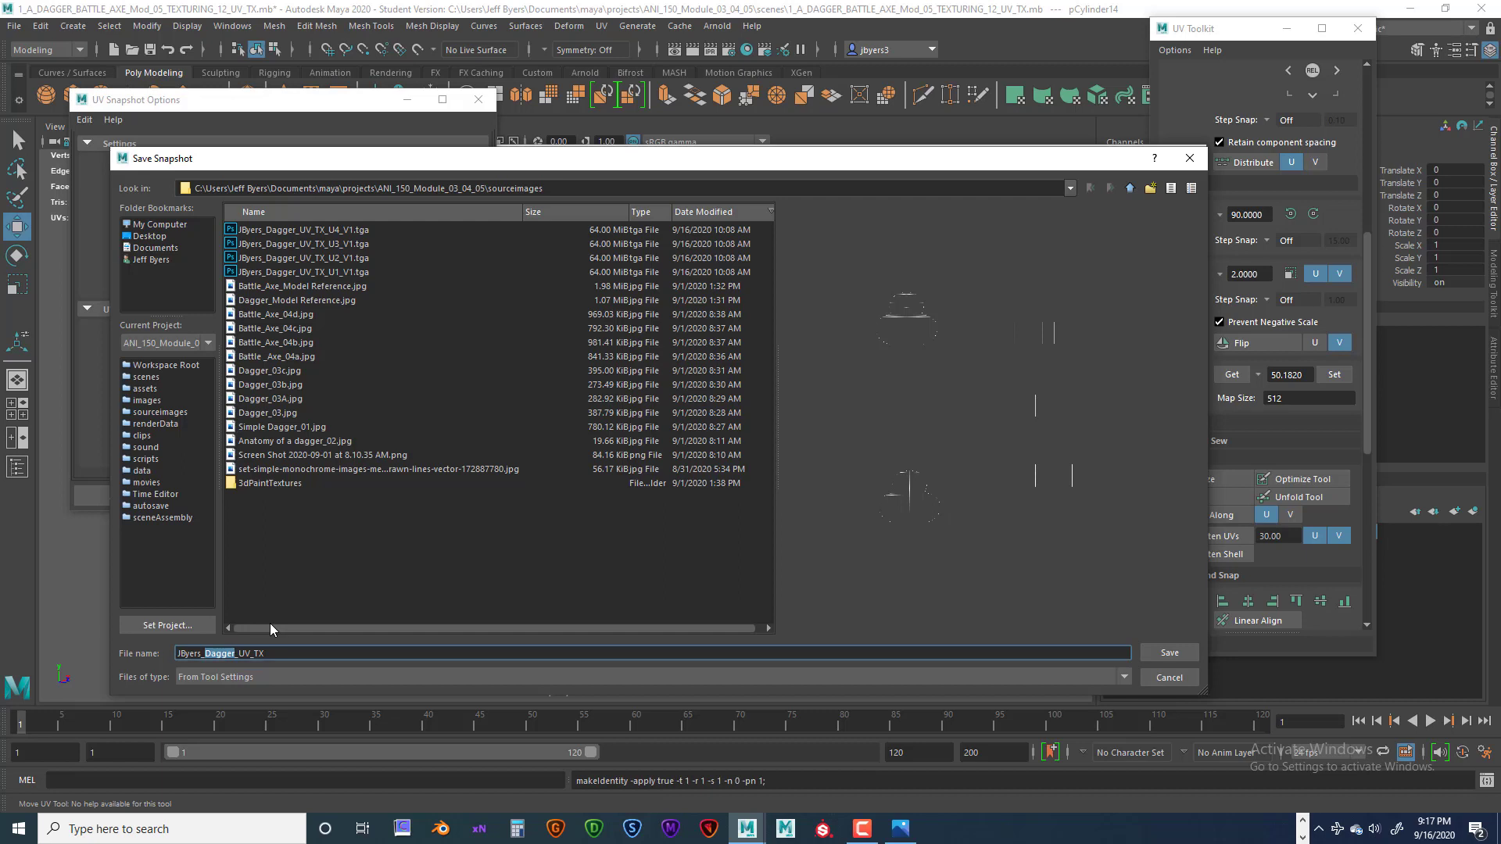
type("Battle_Axe")
left_click(1186, 651)
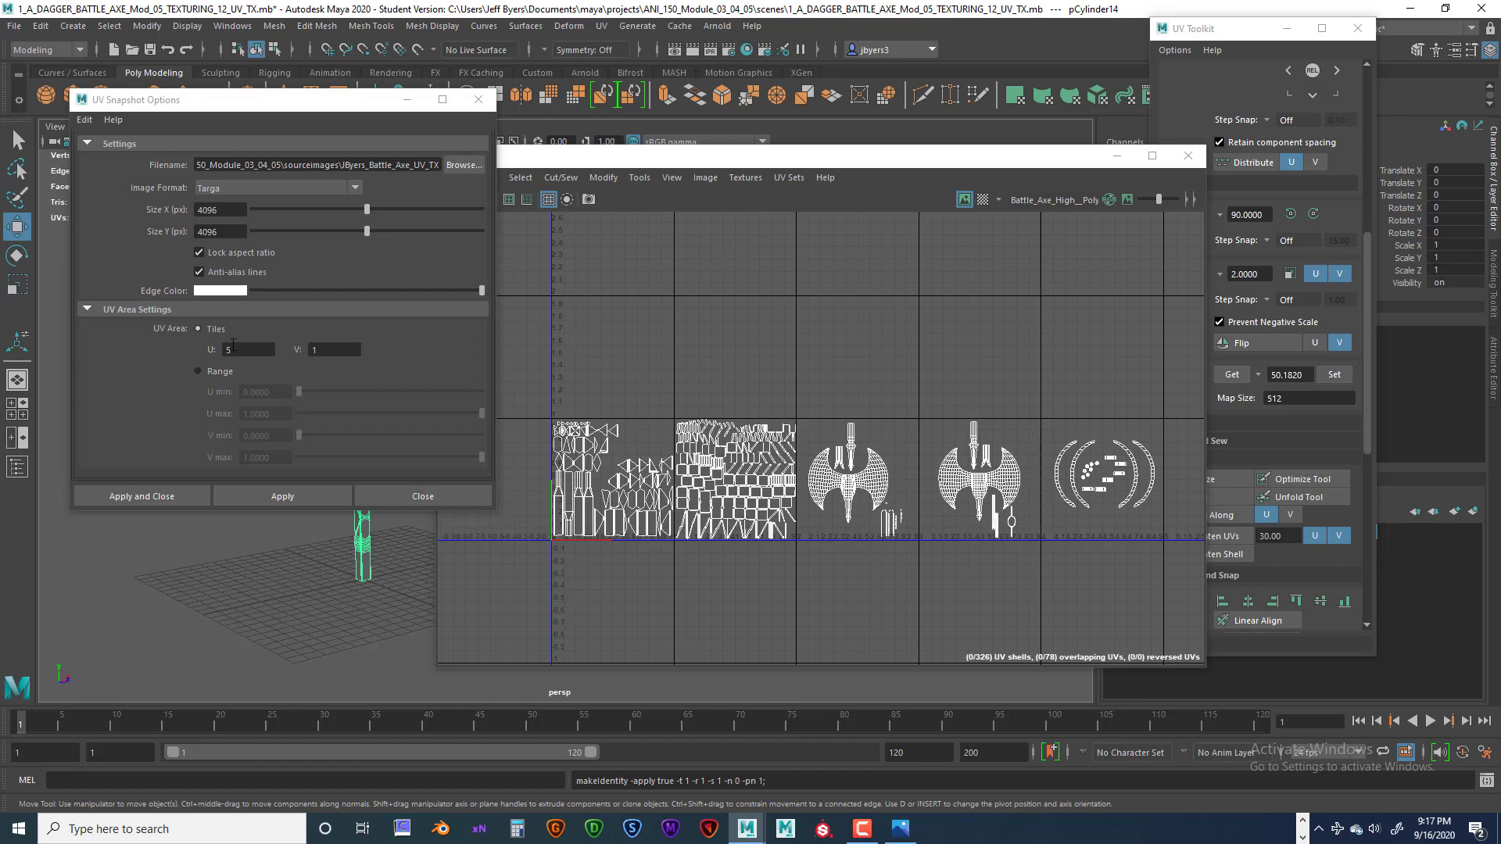
- Export the UV snapshots for the 5 by 1 tile area and close the UV Editor
left_click(234, 349)
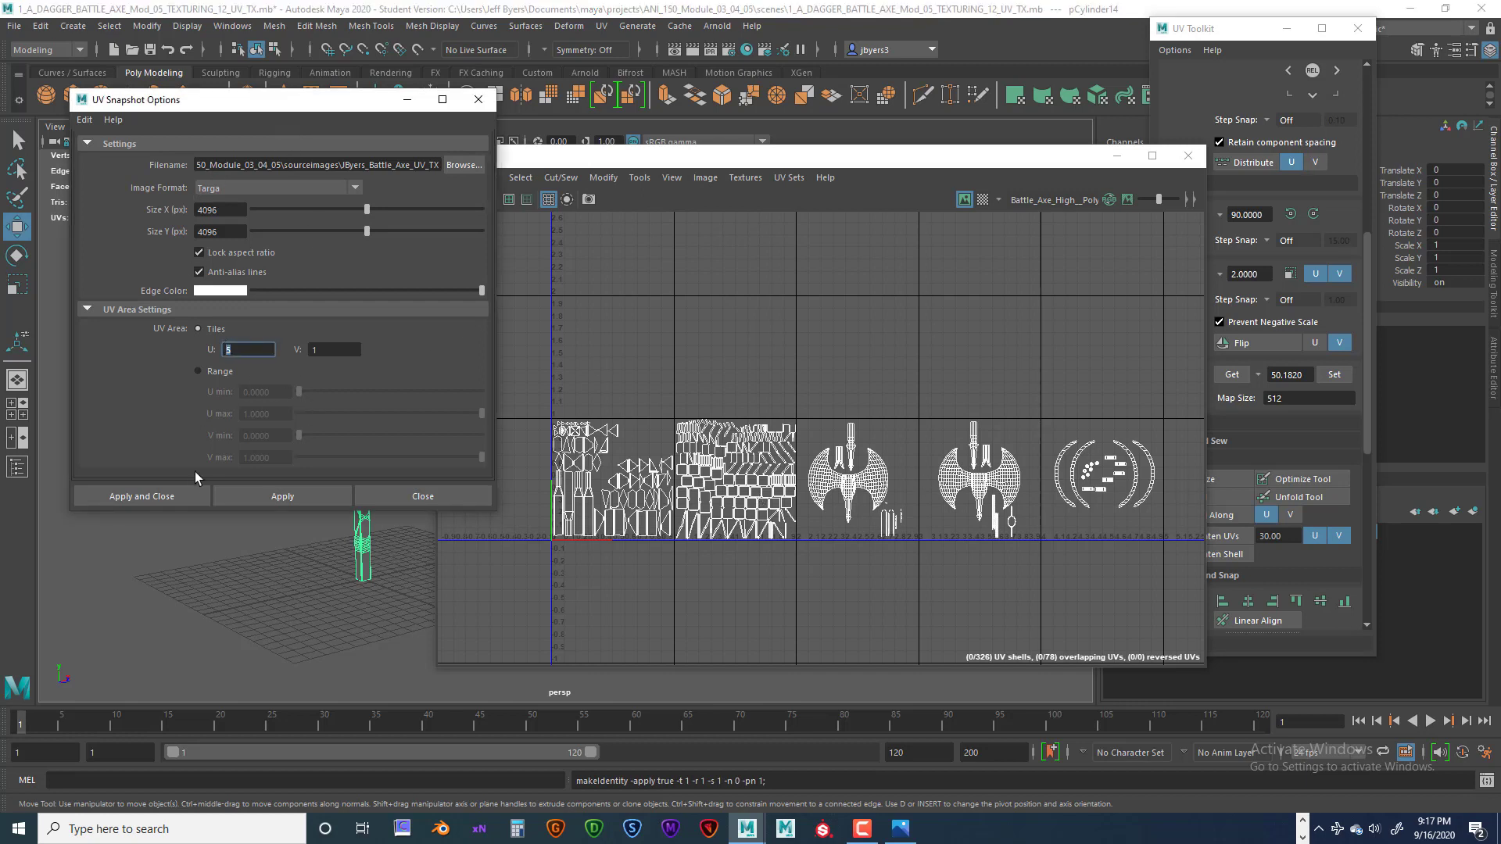
left_click(171, 495)
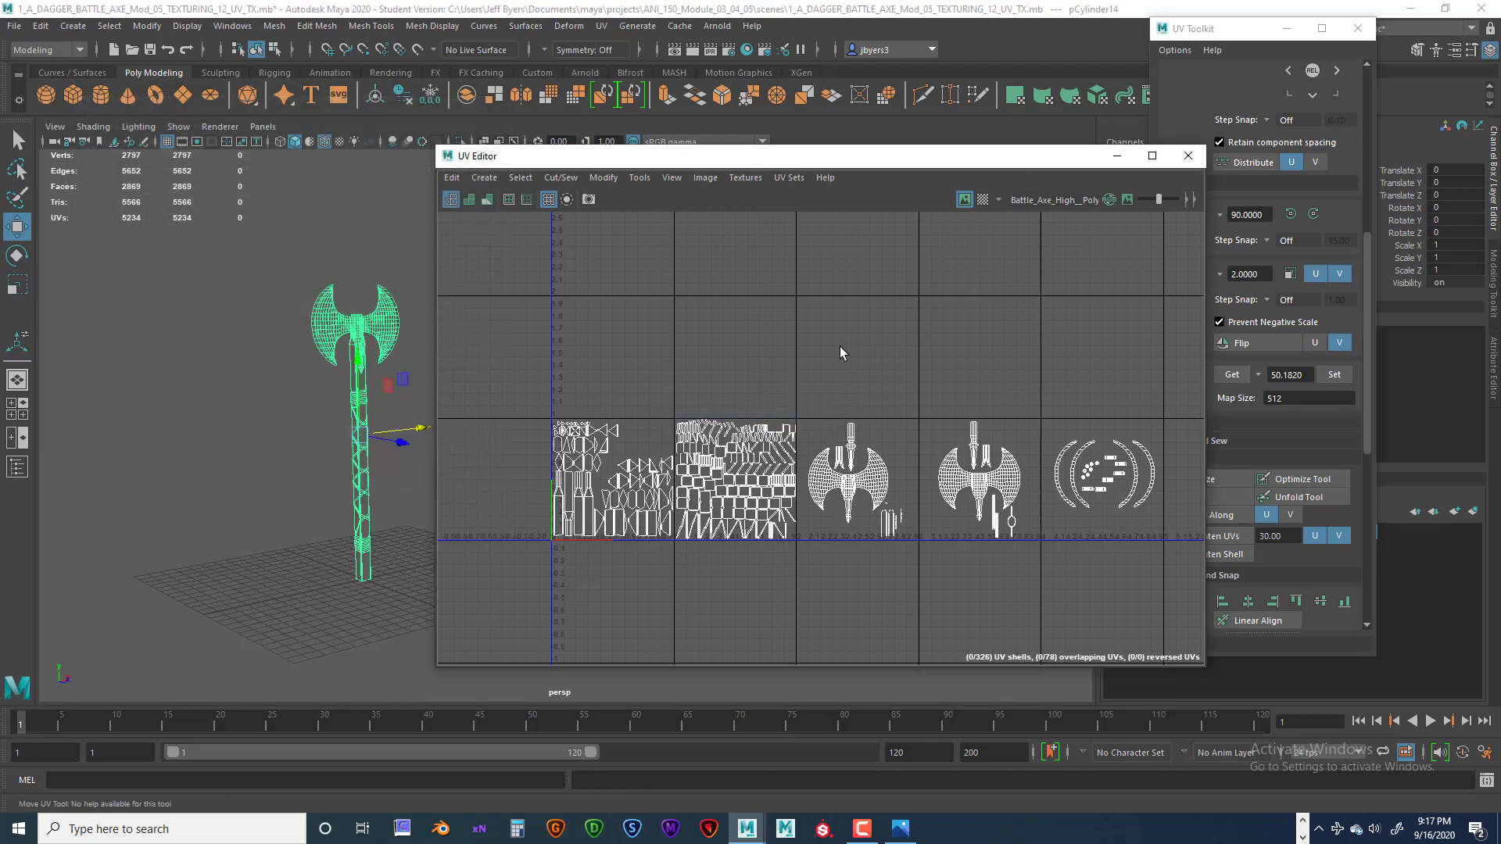
left_click(1187, 156)
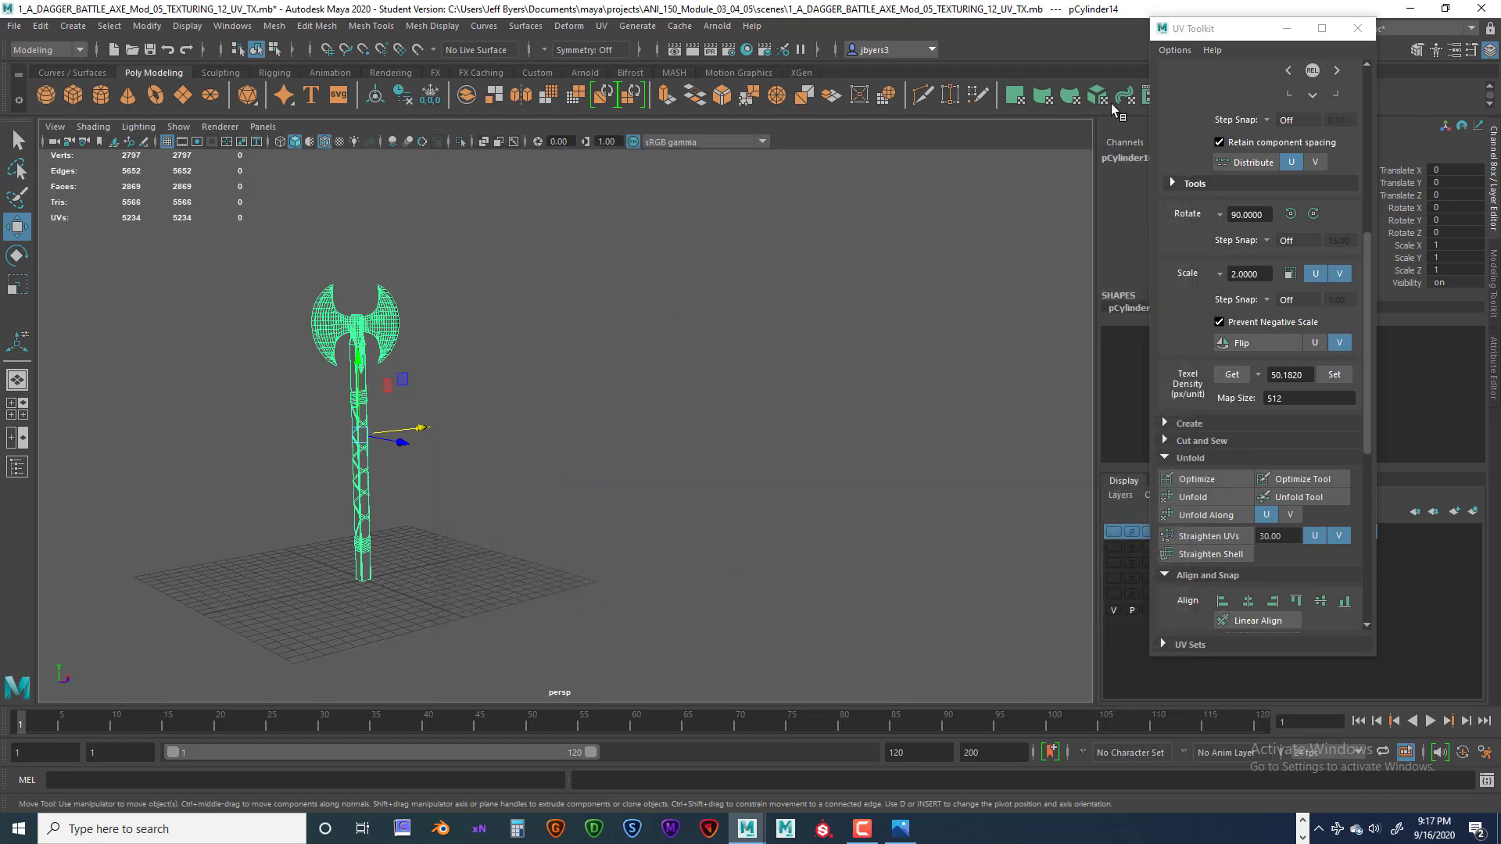
- Close the UV Toolkit and duplicate the combined battle axe mesh in place
left_click(1358, 29)
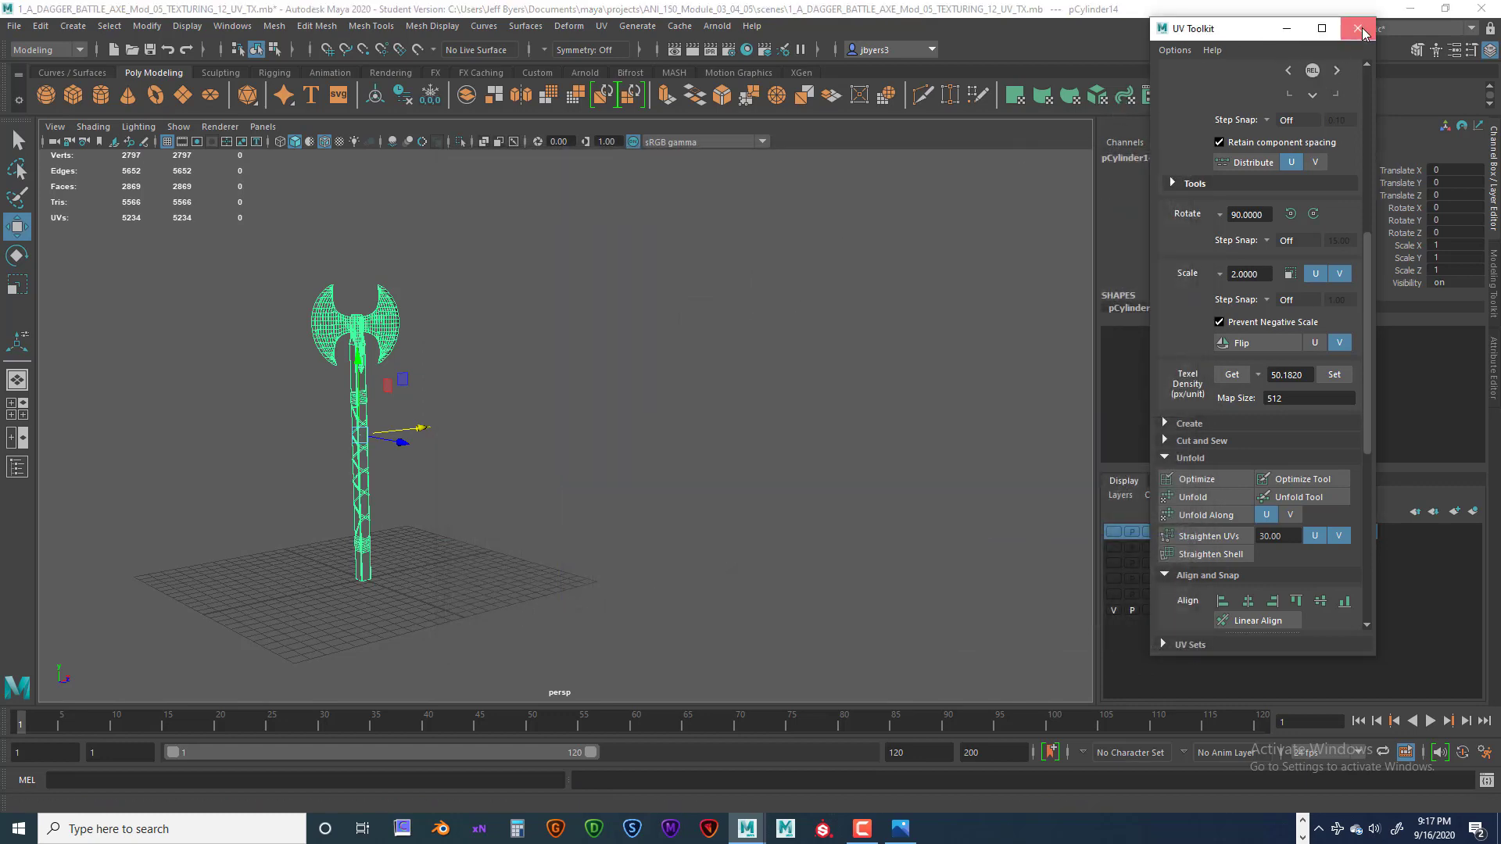
middle_click_drag(335, 519, 565, 509, "alt")
scroll(566, 513, "up", 5)
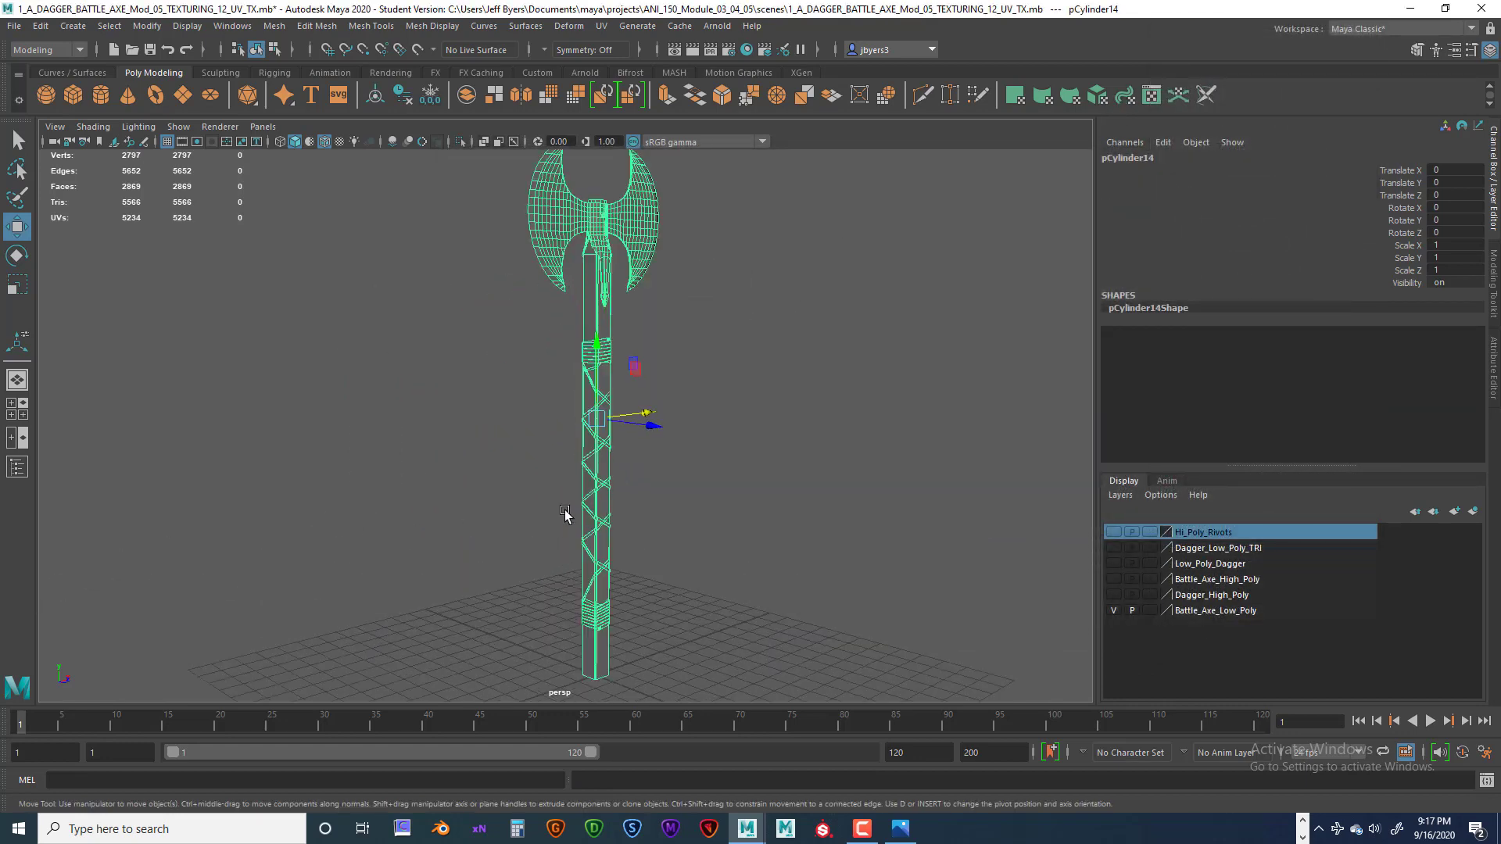
middle_click_drag(485, 553, 553, 522, "alt")
left_click_drag(553, 522, 477, 510, "alt")
middle_click_drag(478, 514, 466, 516, "alt")
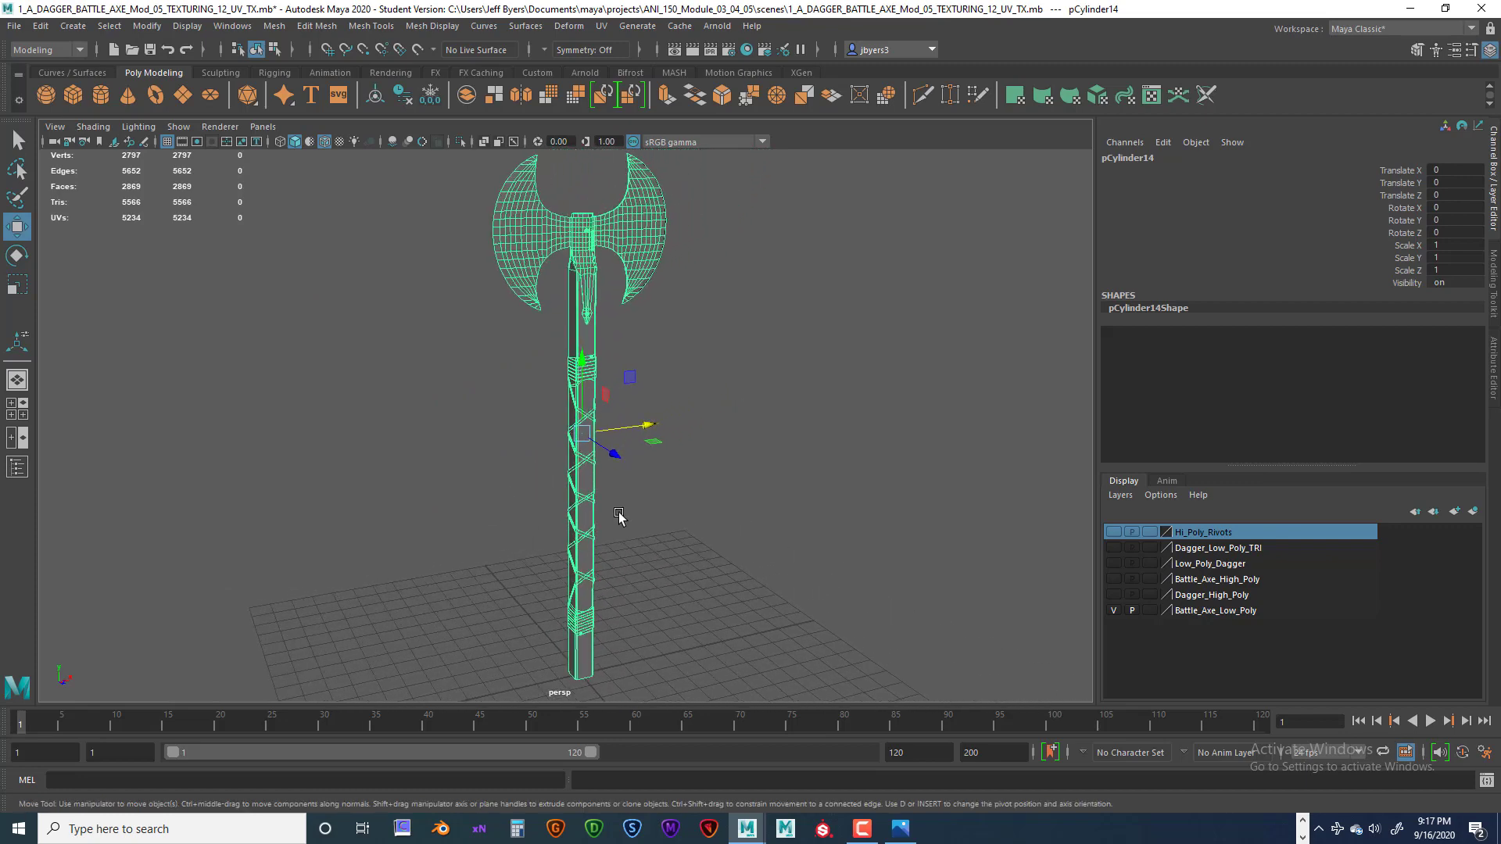
left_click(789, 494)
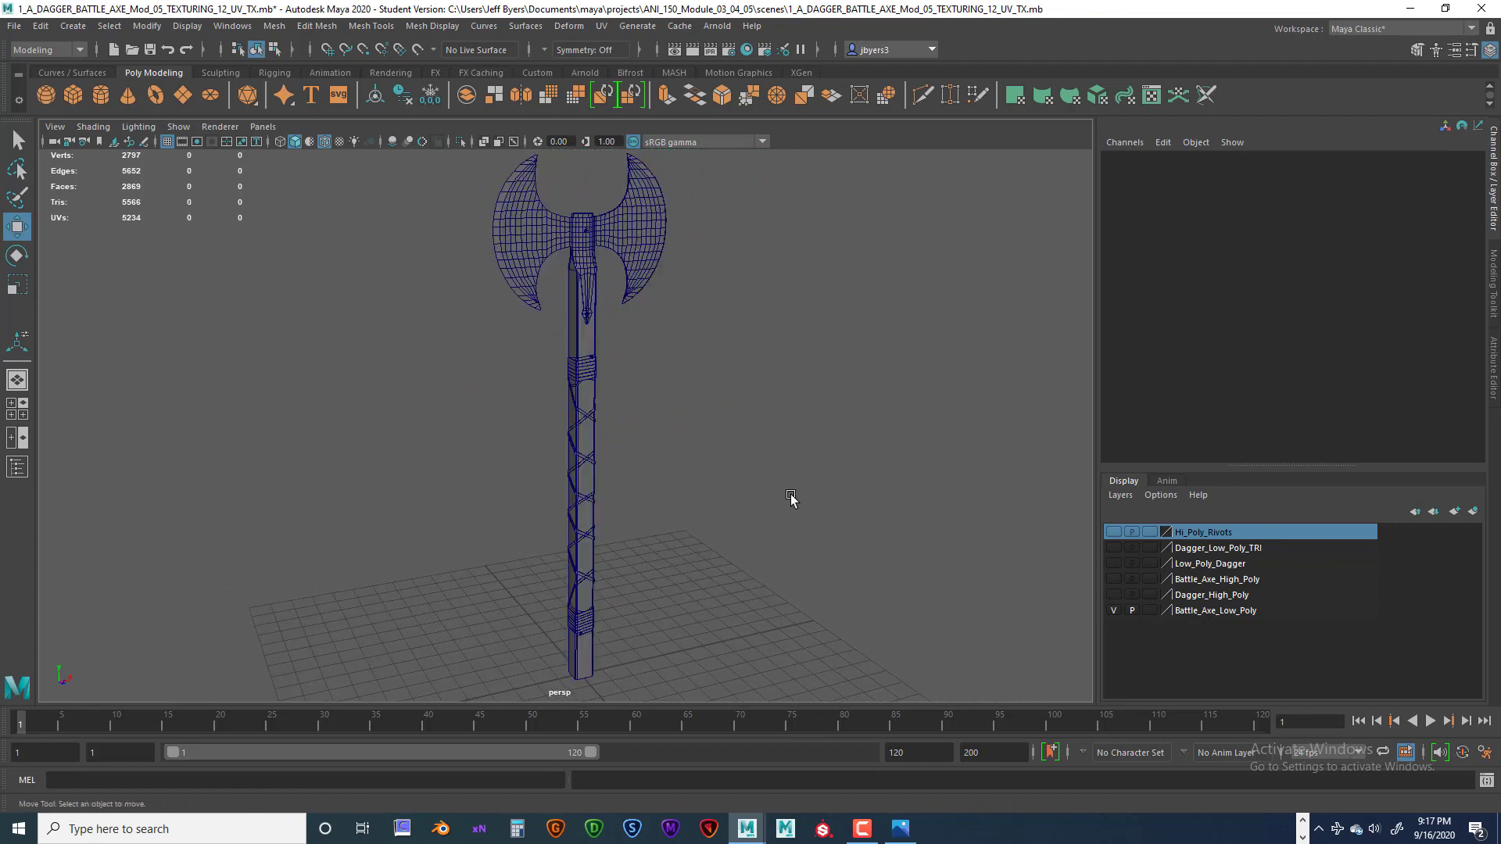
left_click(592, 378)
key("ctrl+d")
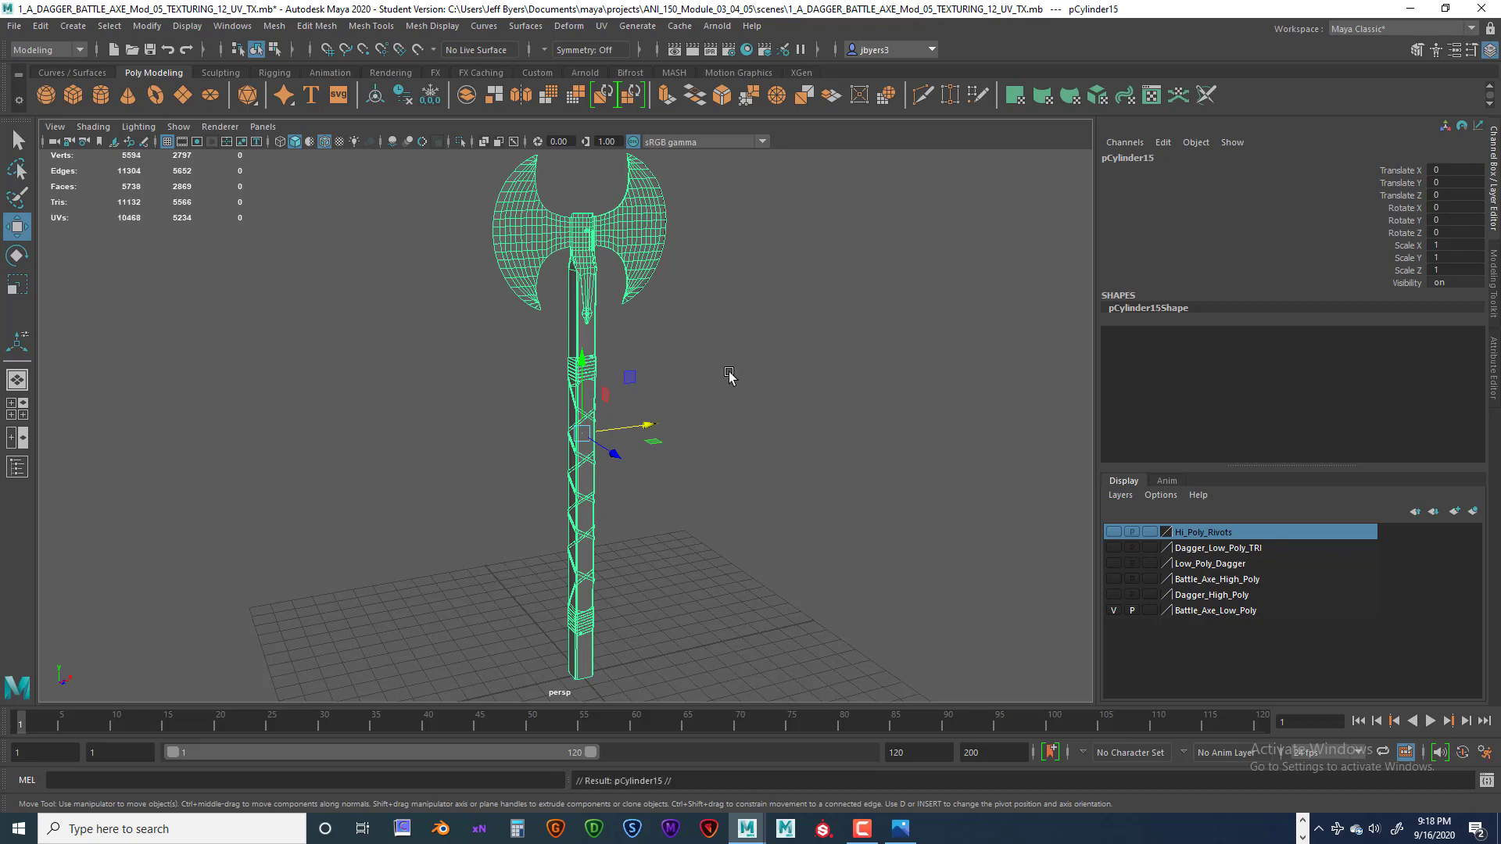
- Put the duplicated axe on a new display layer named Battle_Axe_Low_Poly_TRI and hide that layer
left_click(1474, 513)
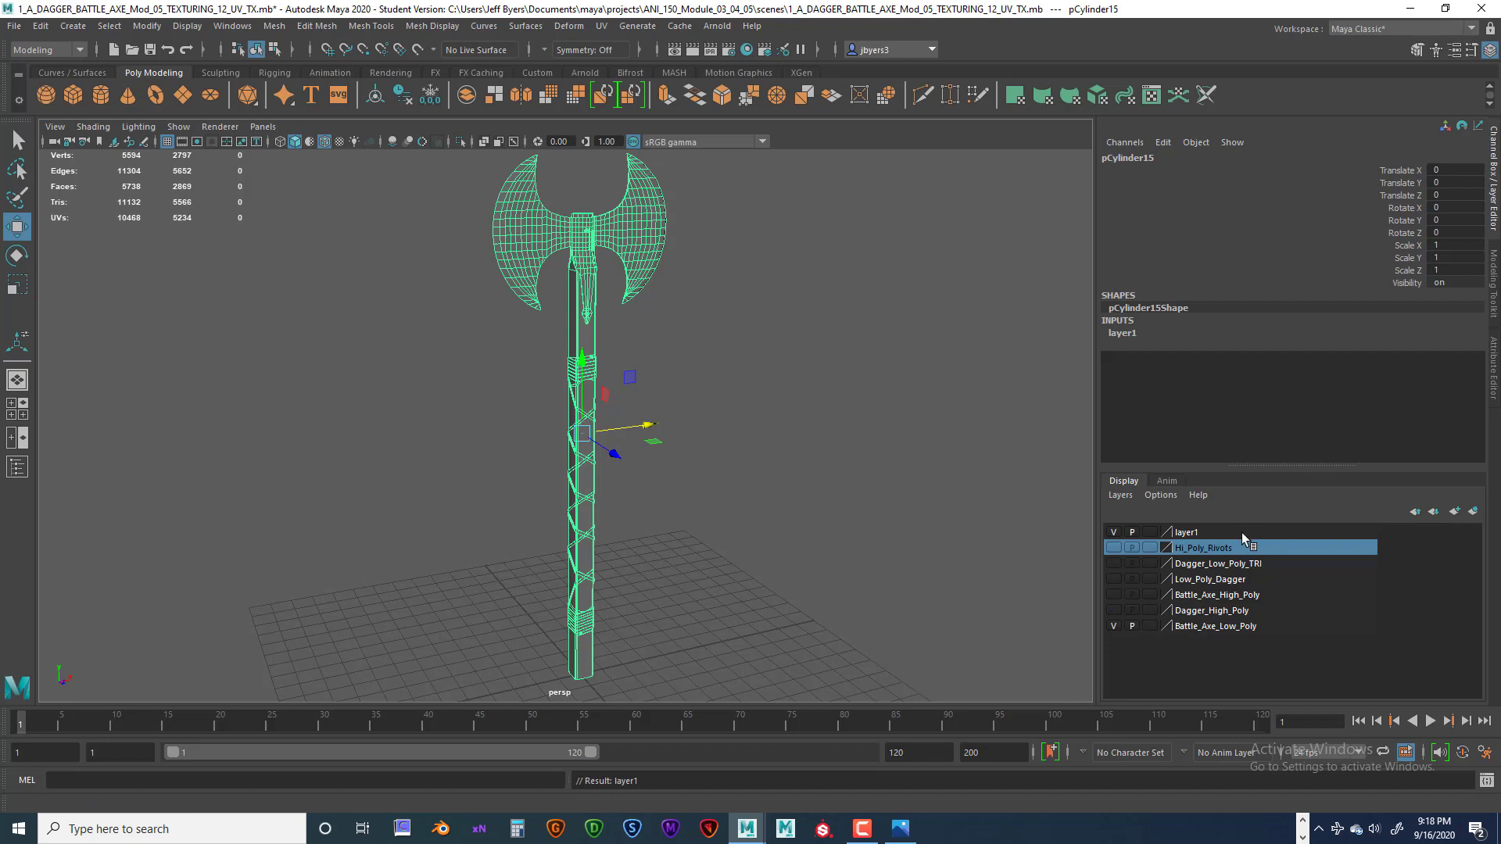
double_click(1190, 532)
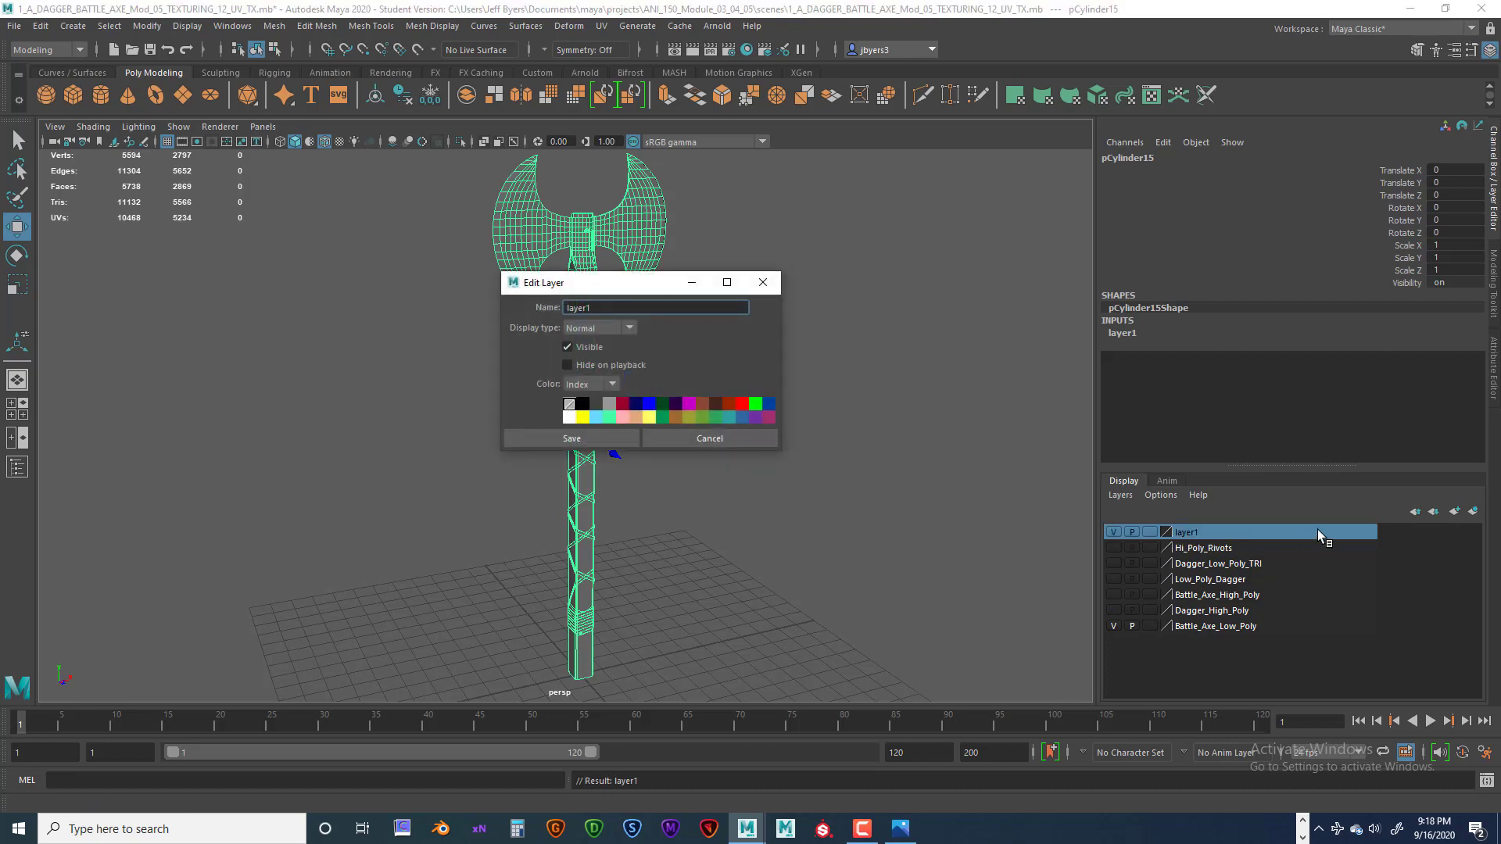
left_click_drag(614, 306, 564, 307)
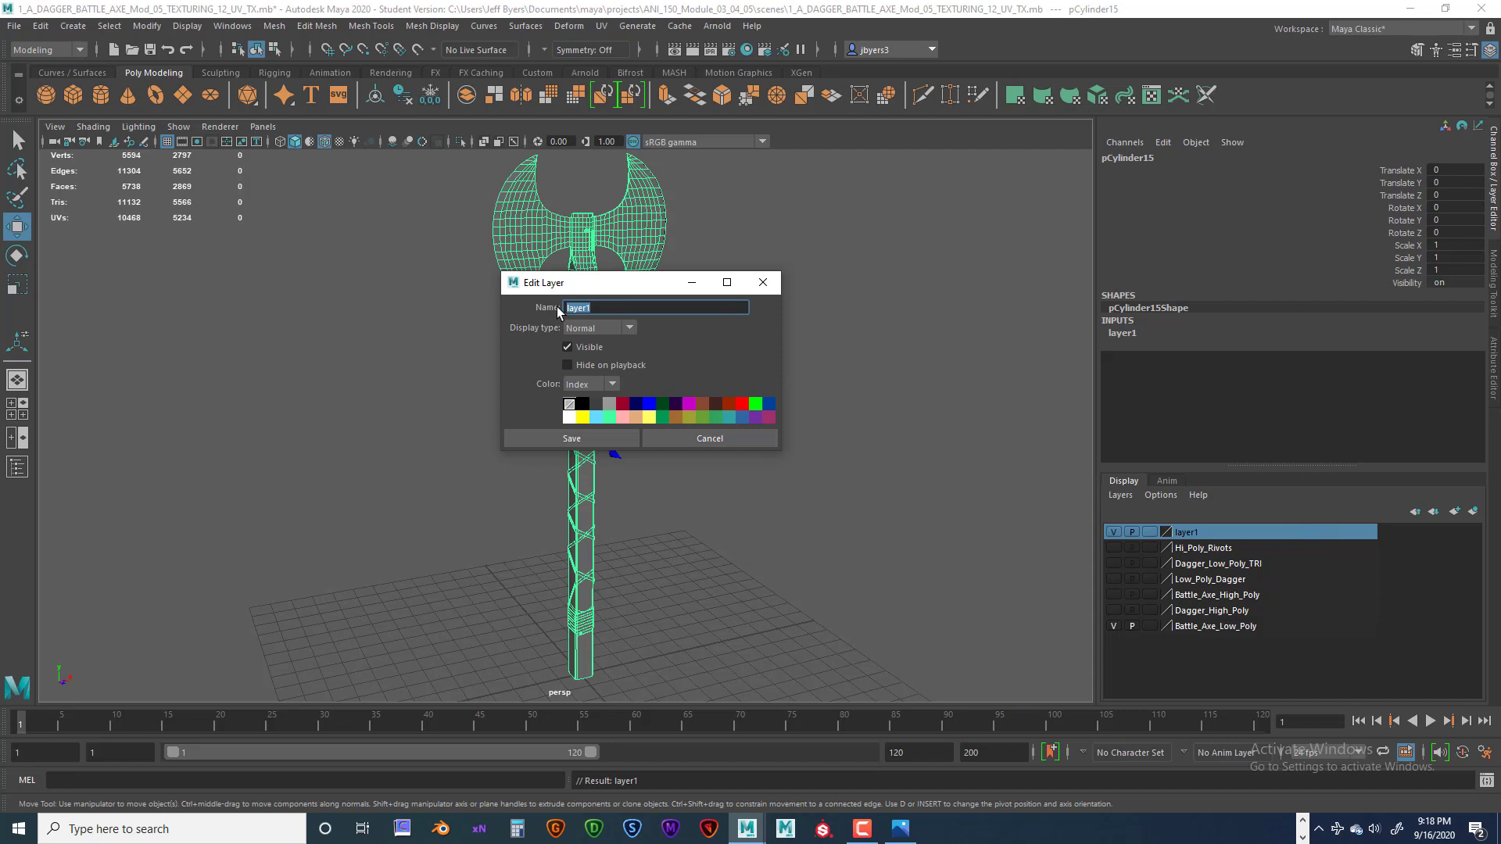
type("Battle_Axe_Low_Poly_TRI")
left_click(578, 439)
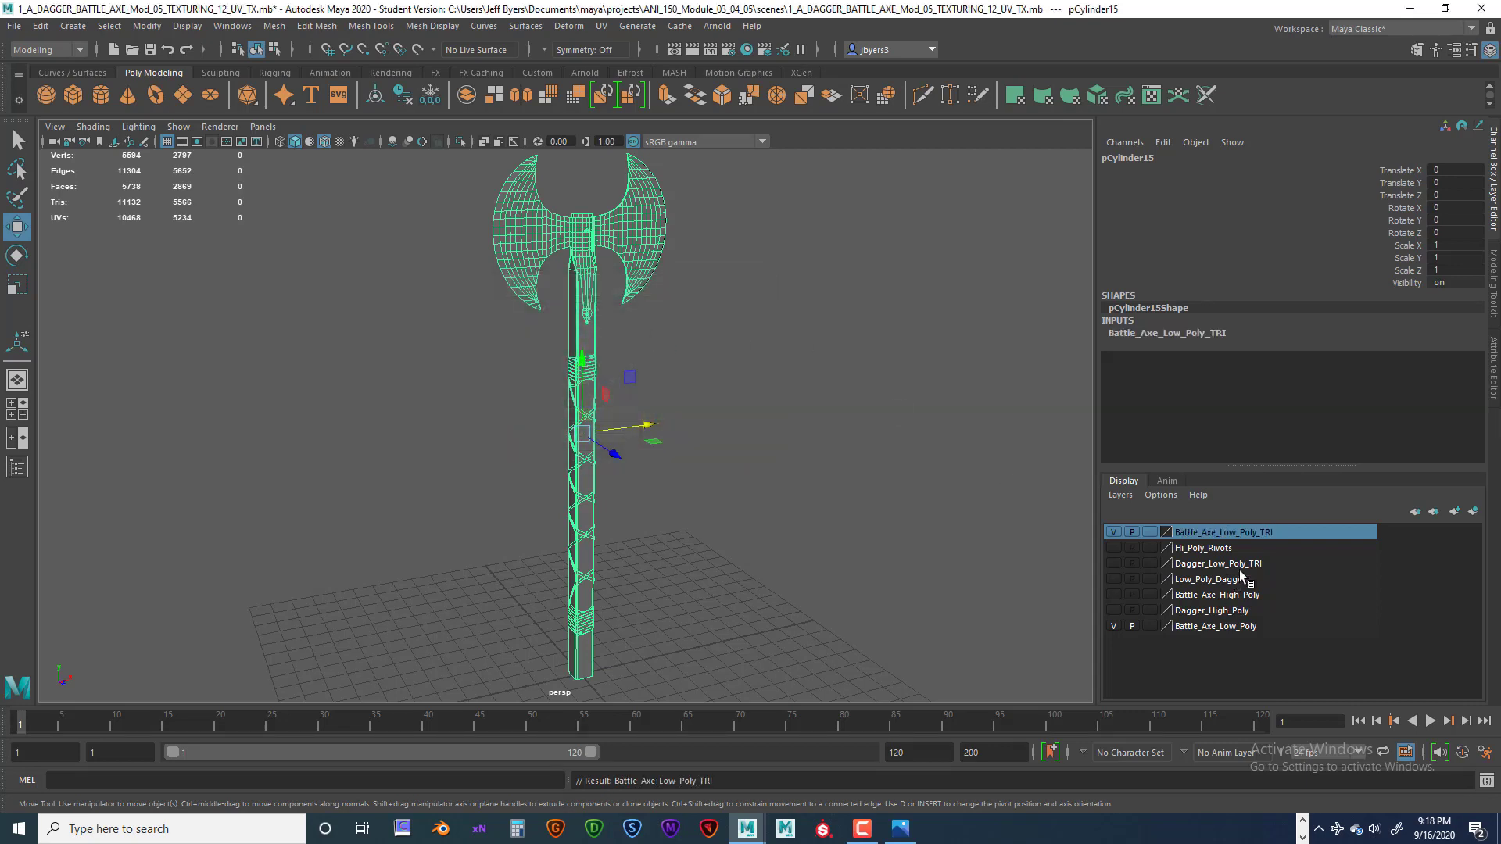
left_click(1114, 532)
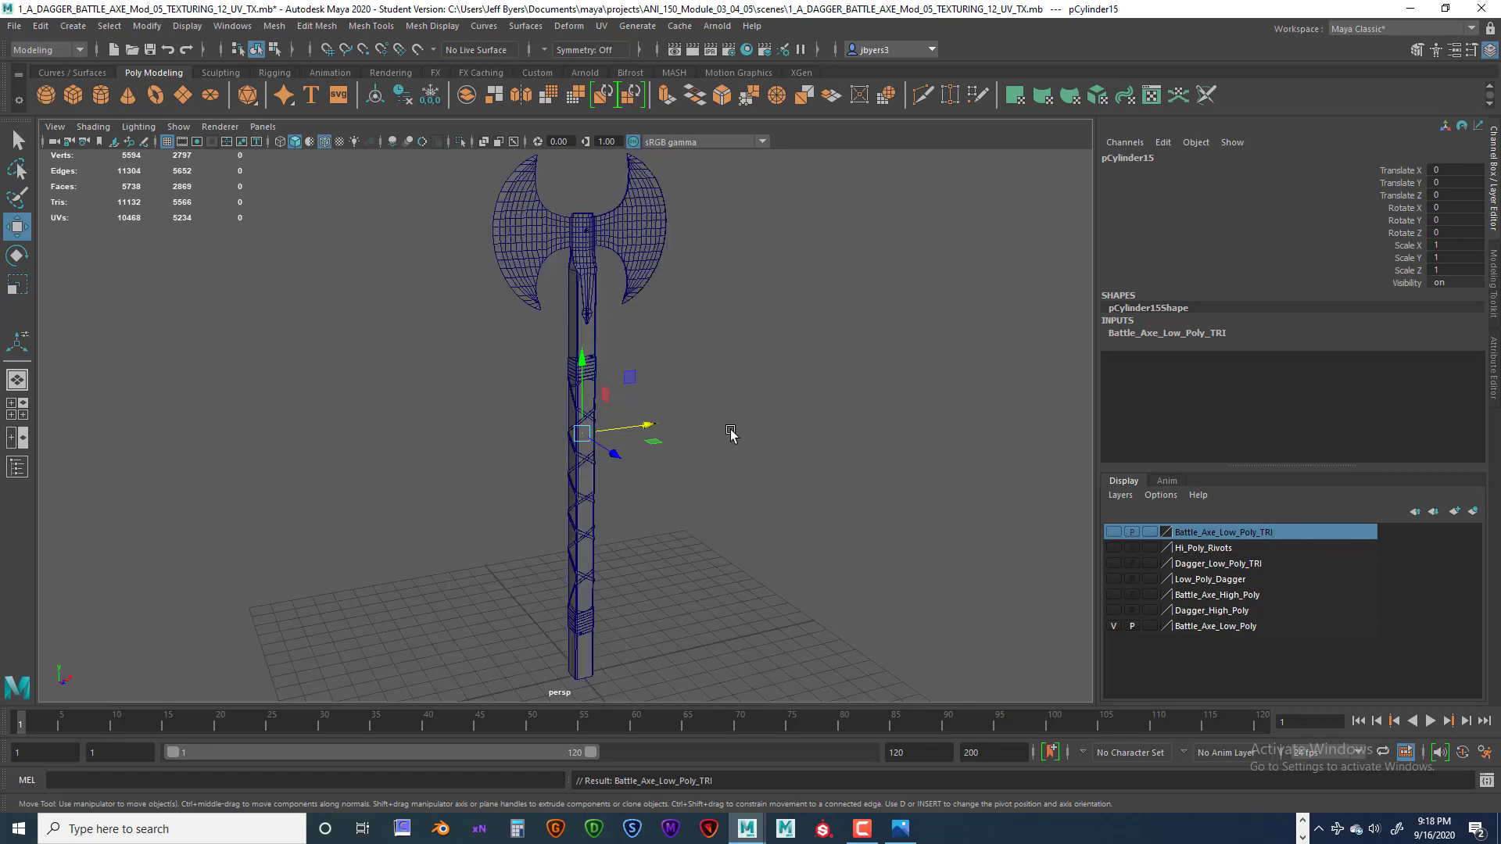
- Add the original combined axe mesh to the Battle_Axe_Low_Poly layer and check the assignment by toggling the layer's visibility
left_click(637, 275)
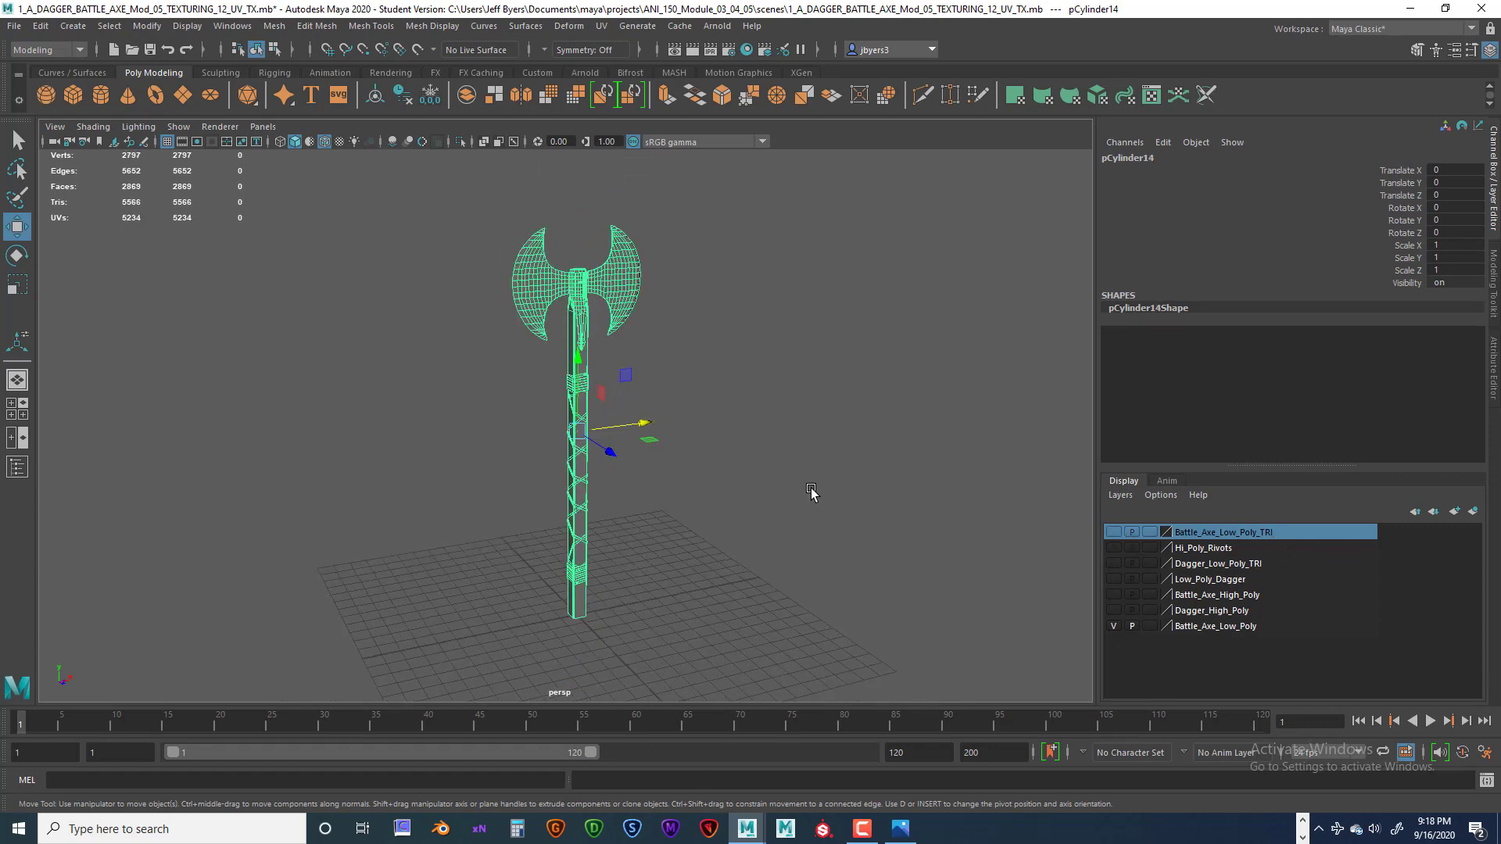
left_click_drag(736, 485, 836, 516, "alt")
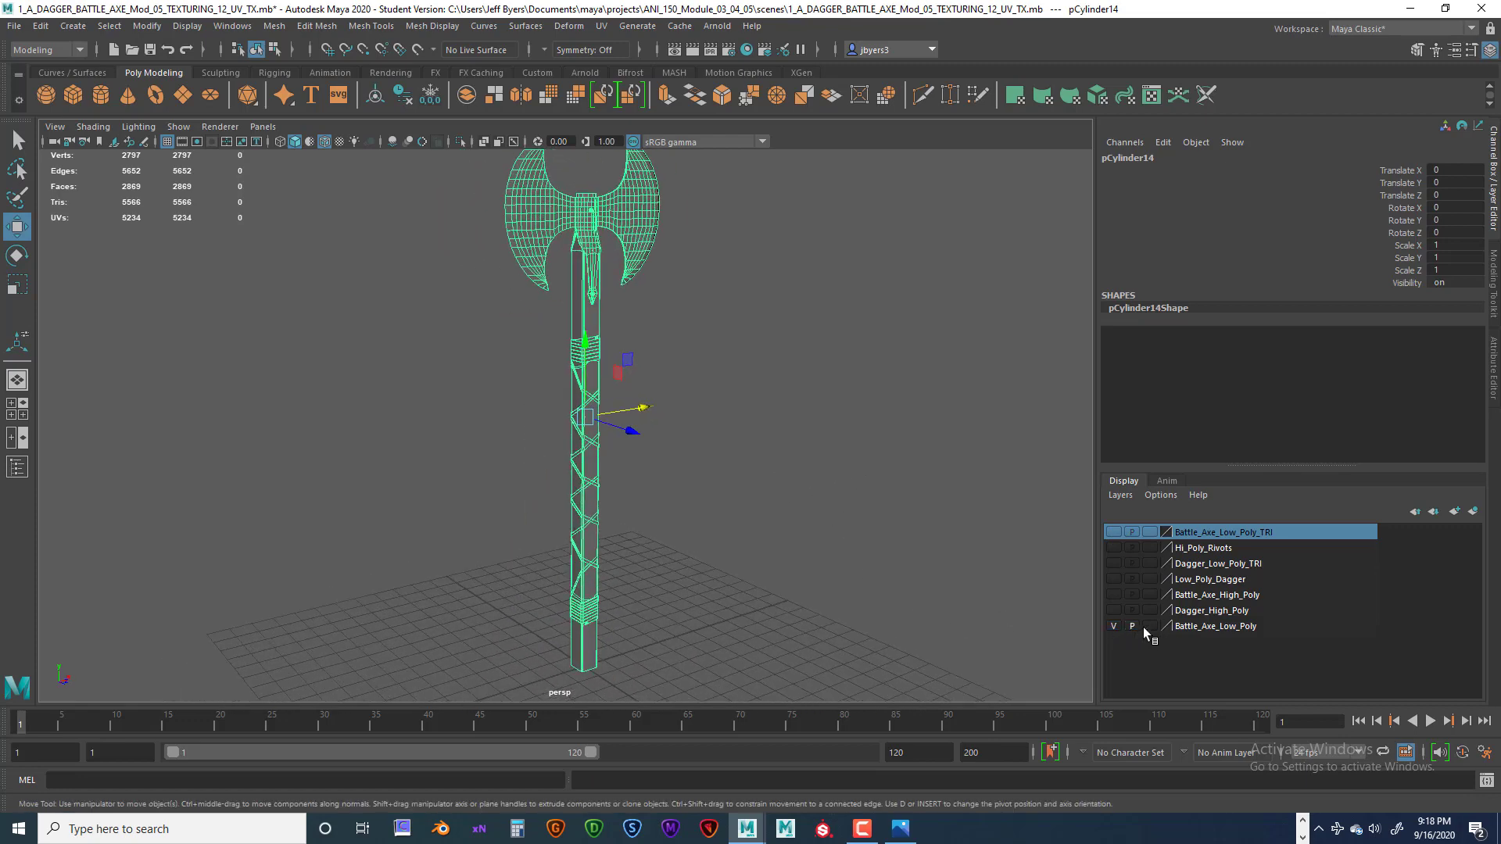
left_click(1217, 628)
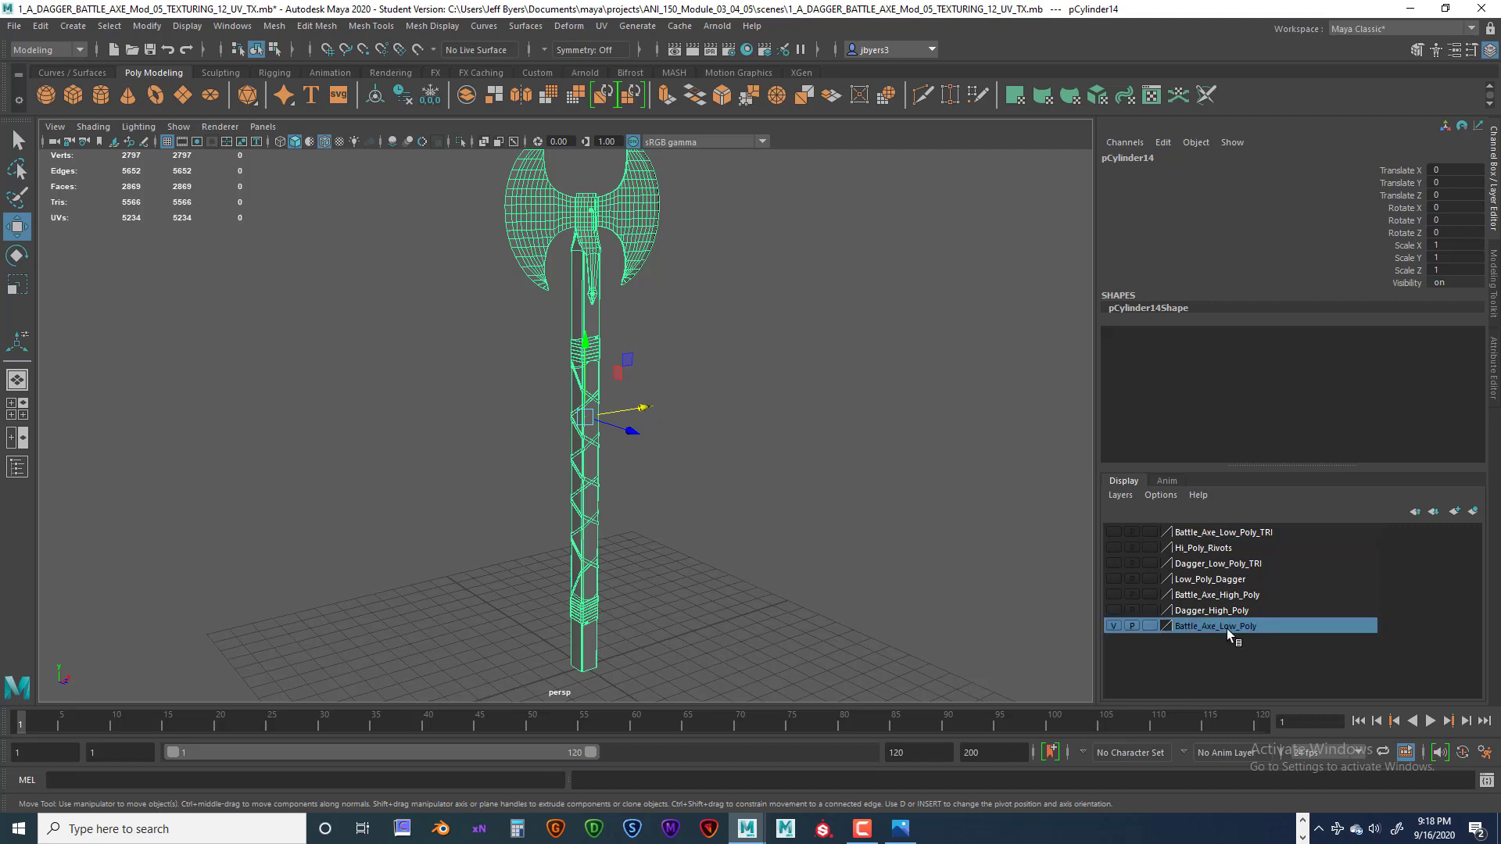
right_click(1218, 627)
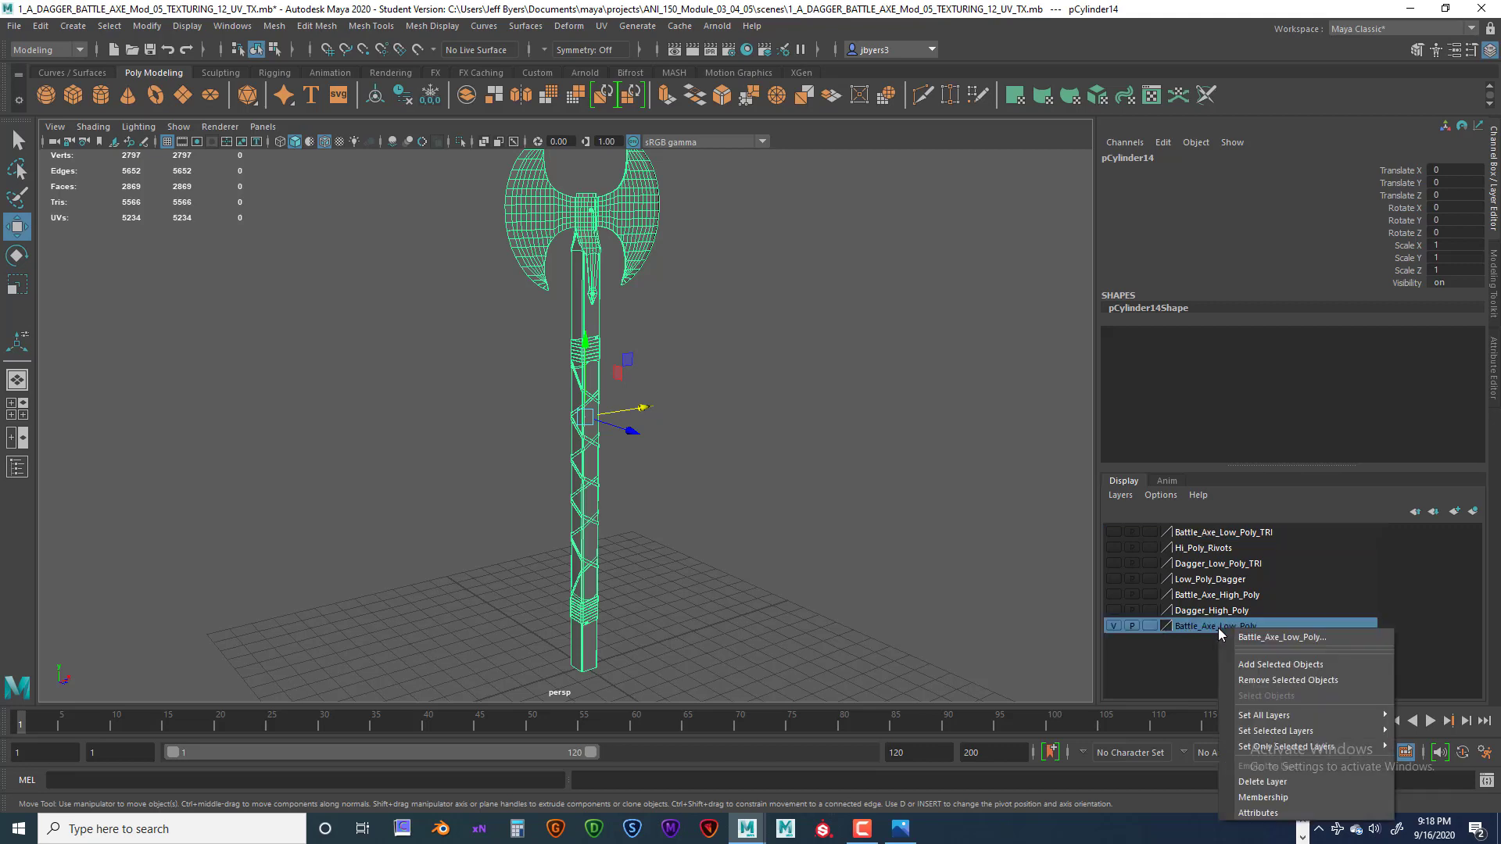
left_click(1258, 664)
left_click(1114, 625)
left_click(1114, 626)
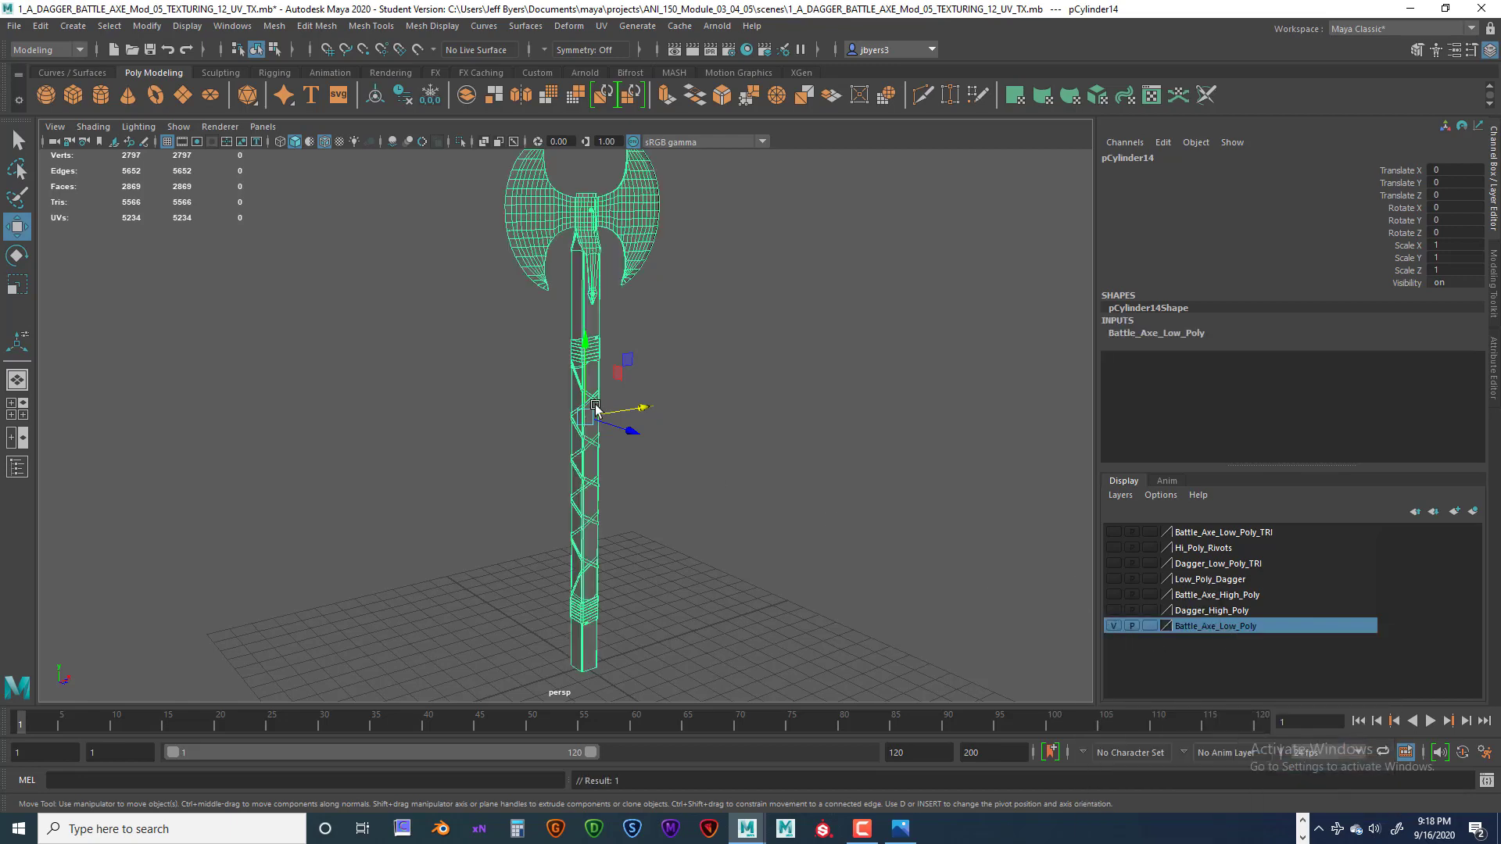
- Look over the low-poly axe, briefly bring up its UV layout, and close the UV Editor and UV Toolkit again
left_click_drag(785, 297, 667, 325, "alt")
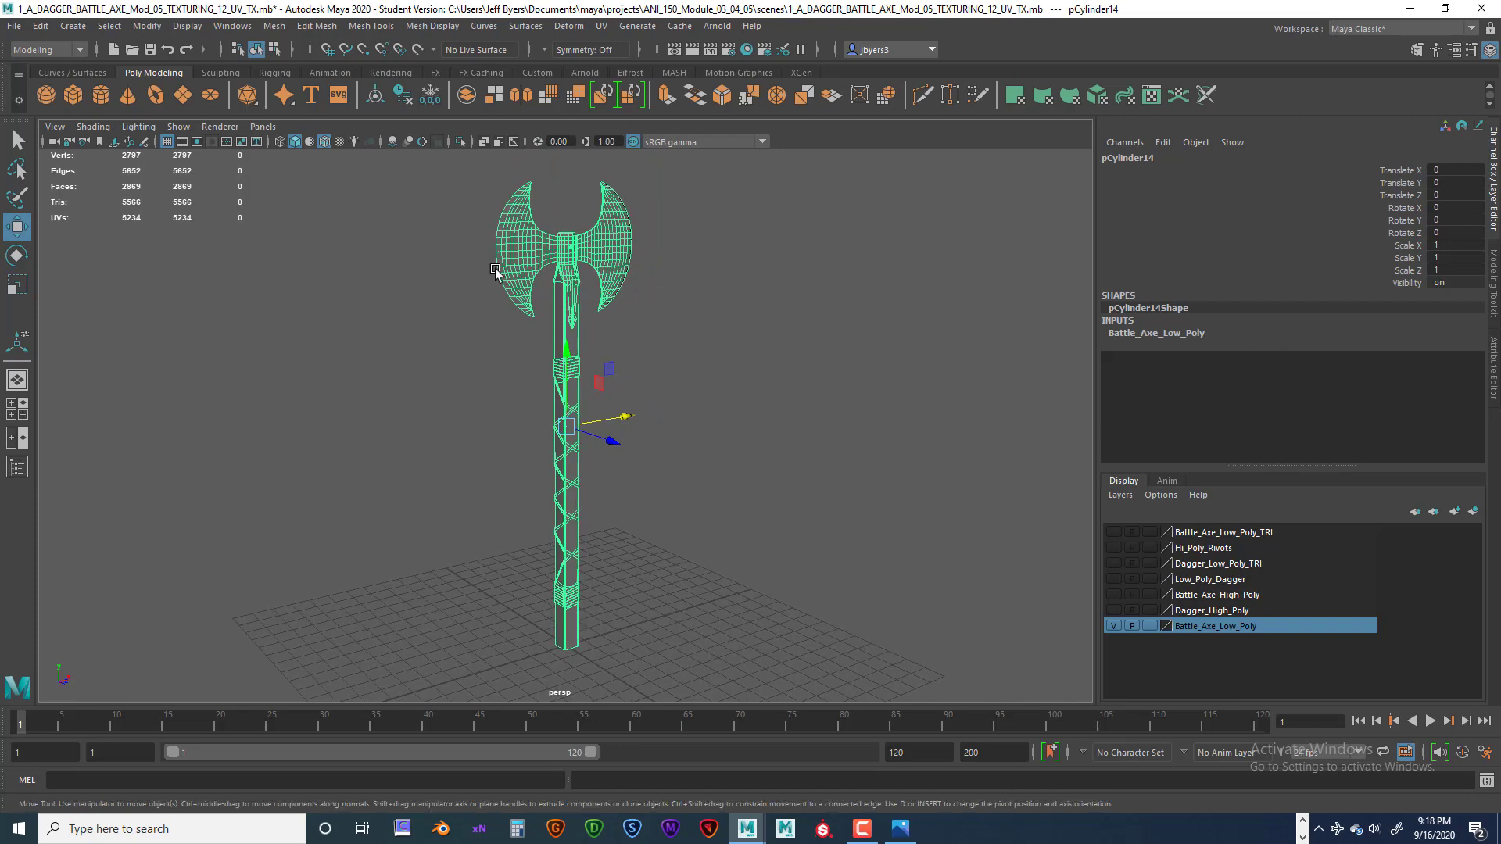
left_click_drag(415, 301, 423, 306, "alt")
middle_click_drag(569, 231, 557, 251, "alt")
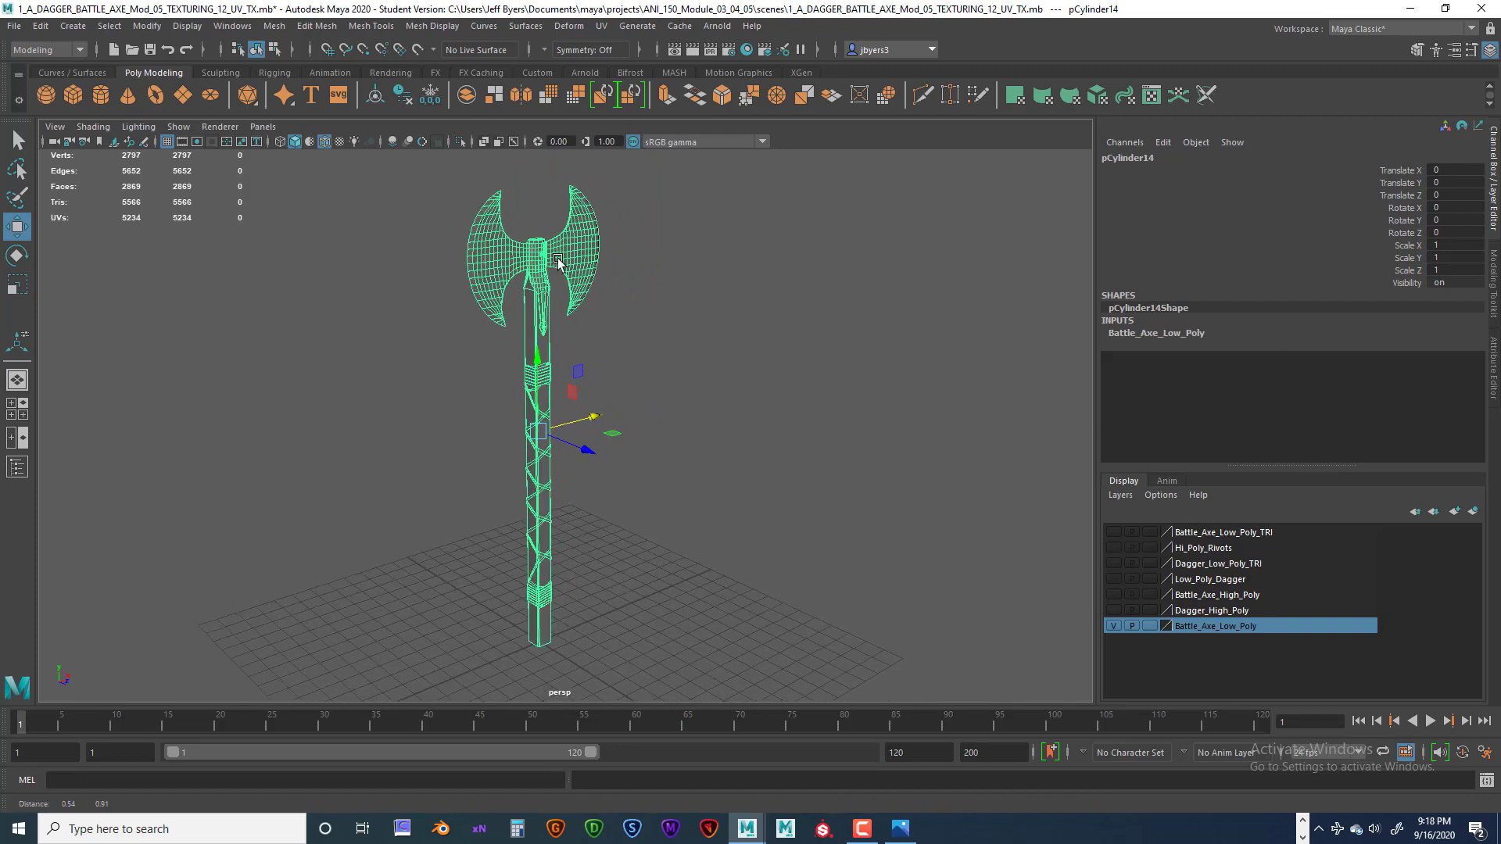
left_click(602, 26)
left_click(626, 50)
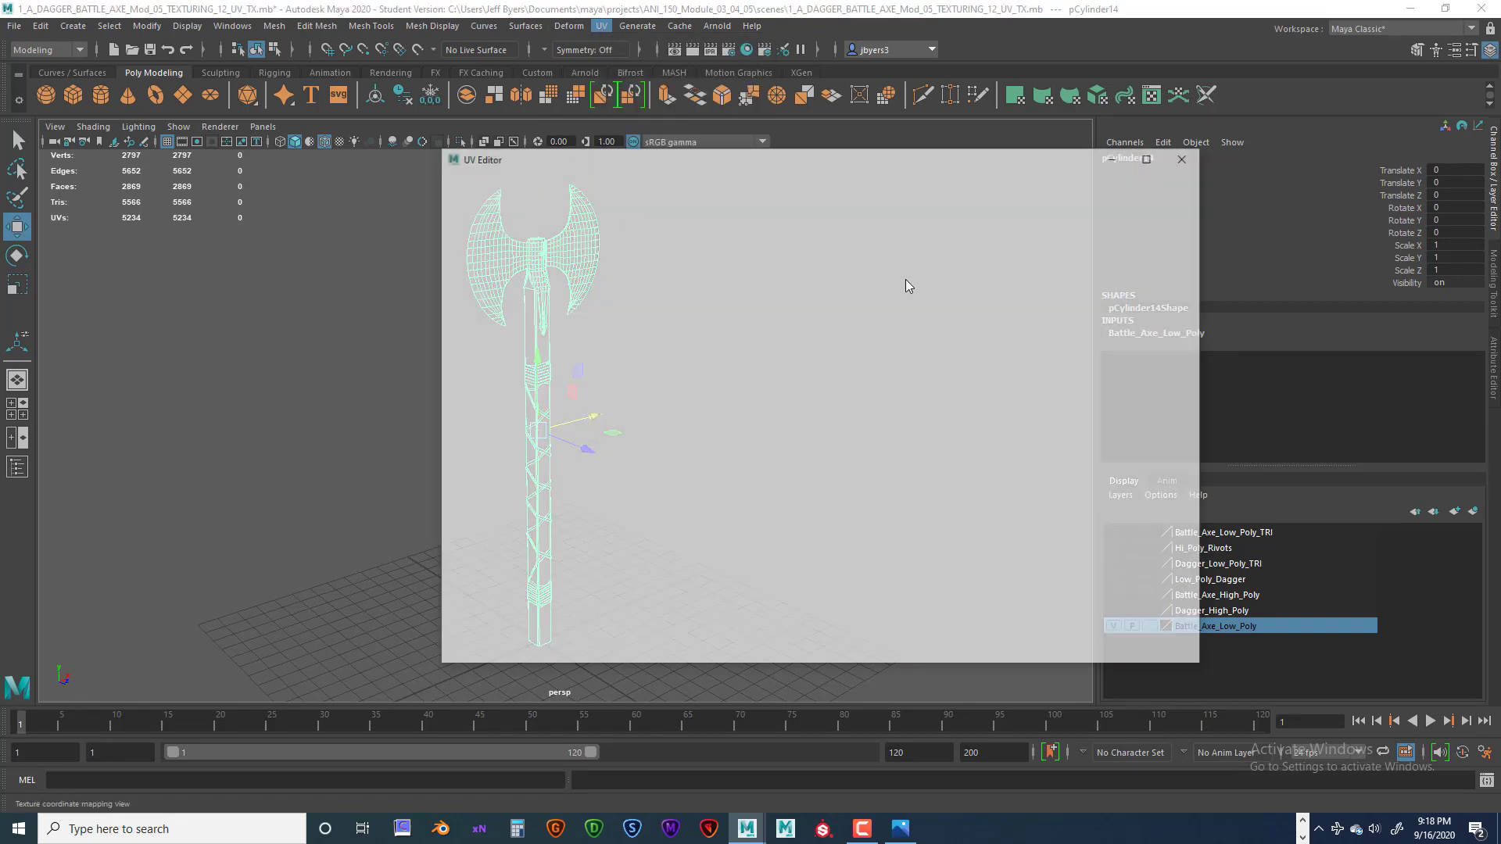
mouse_move(1016, 155)
left_mouse_down()
mouse_move(876, 157)
mouse_move(1017, 159)
left_mouse_up()
left_click(1188, 161)
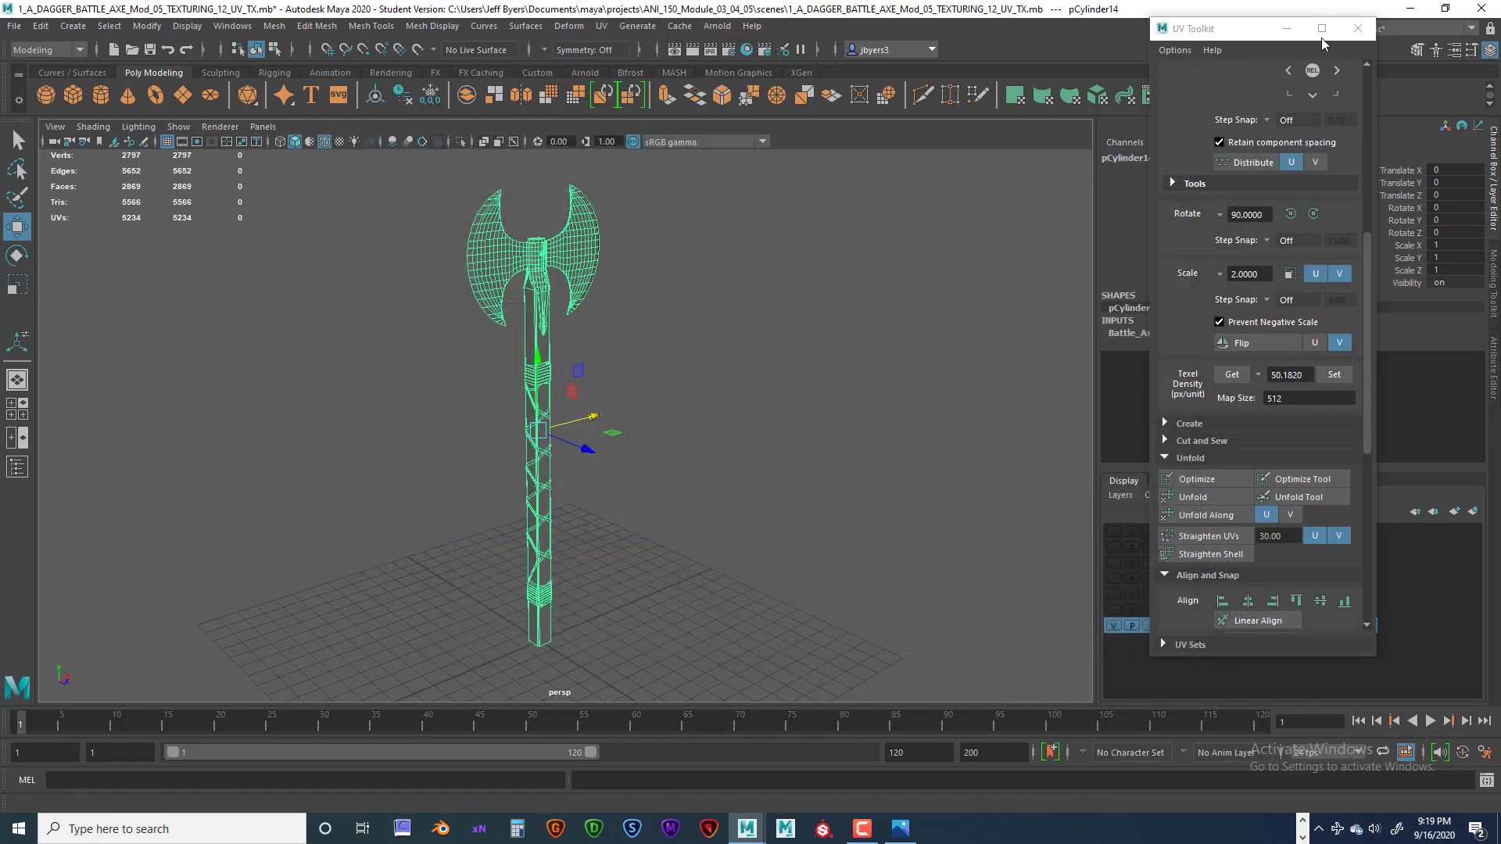
left_click(1357, 29)
- Save the scene as a new version named 1_A_DAGGER_BATTLE_AXE_Mod_05_TEXTURING_13_UV_TX.mb
left_click(13, 27)
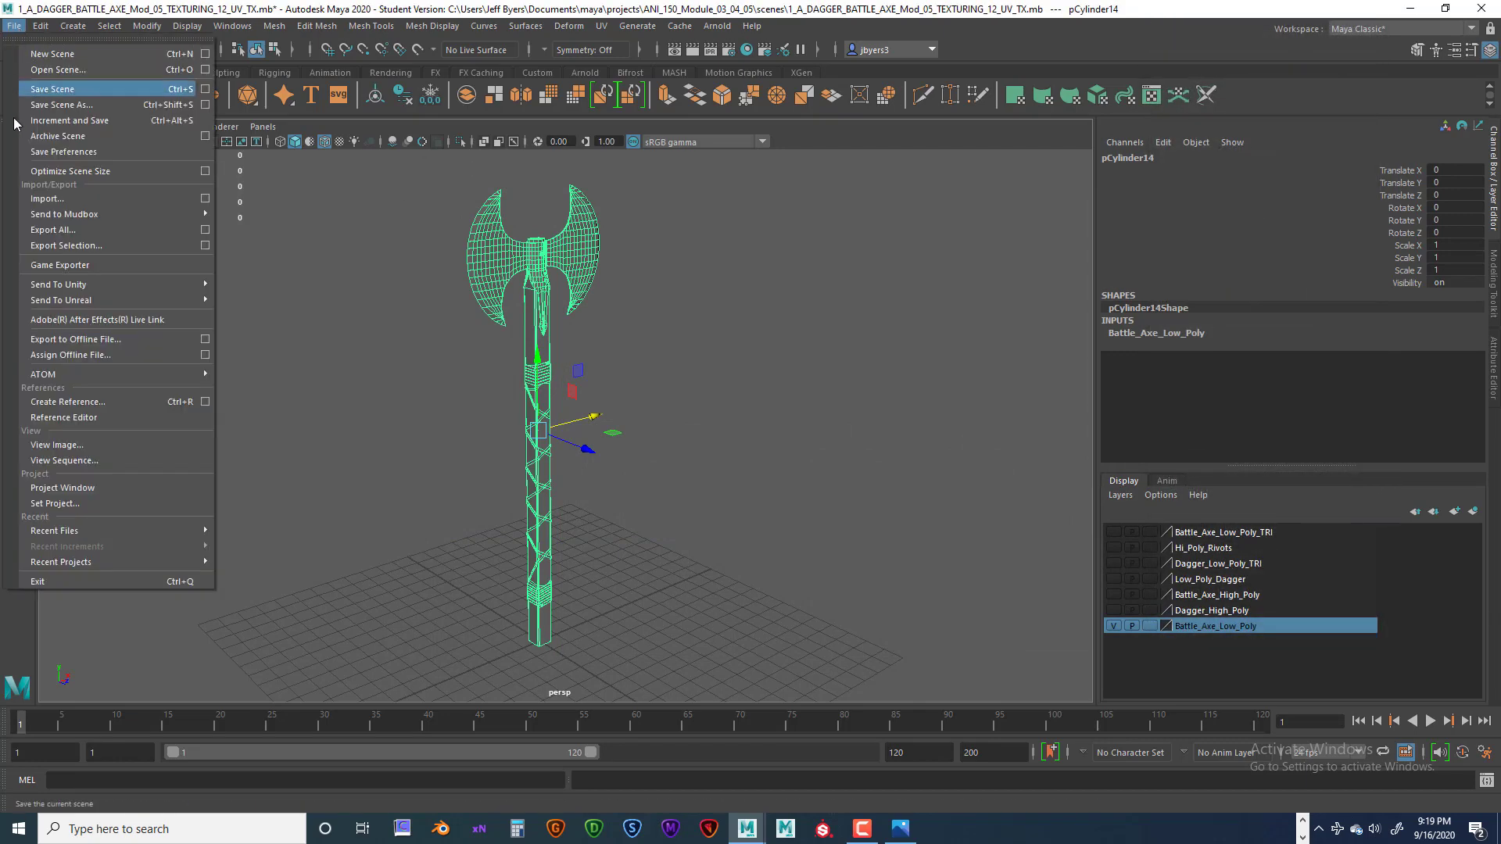
left_click(66, 105)
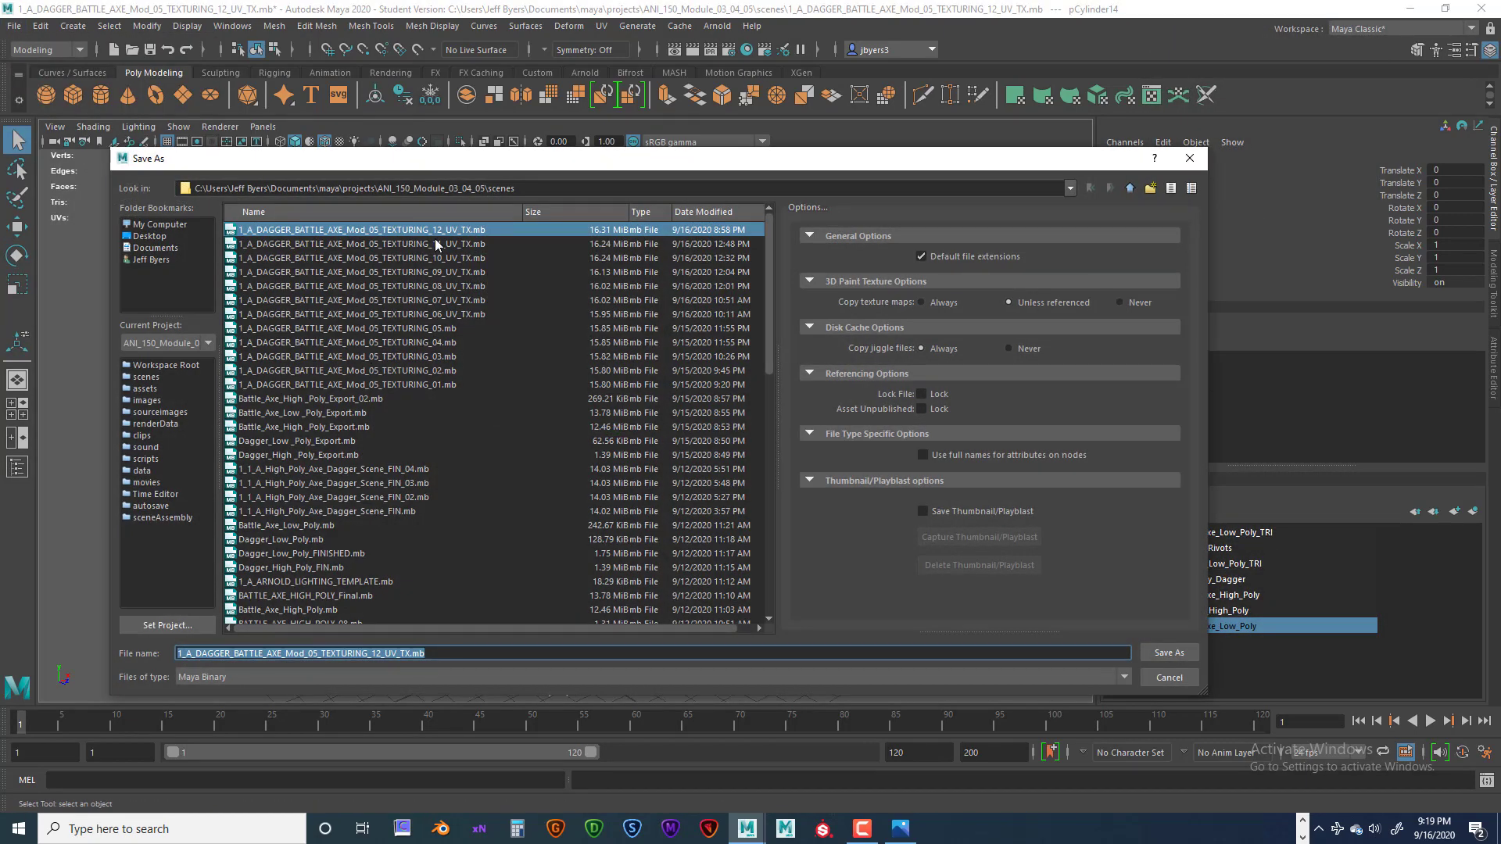
left_click(449, 231)
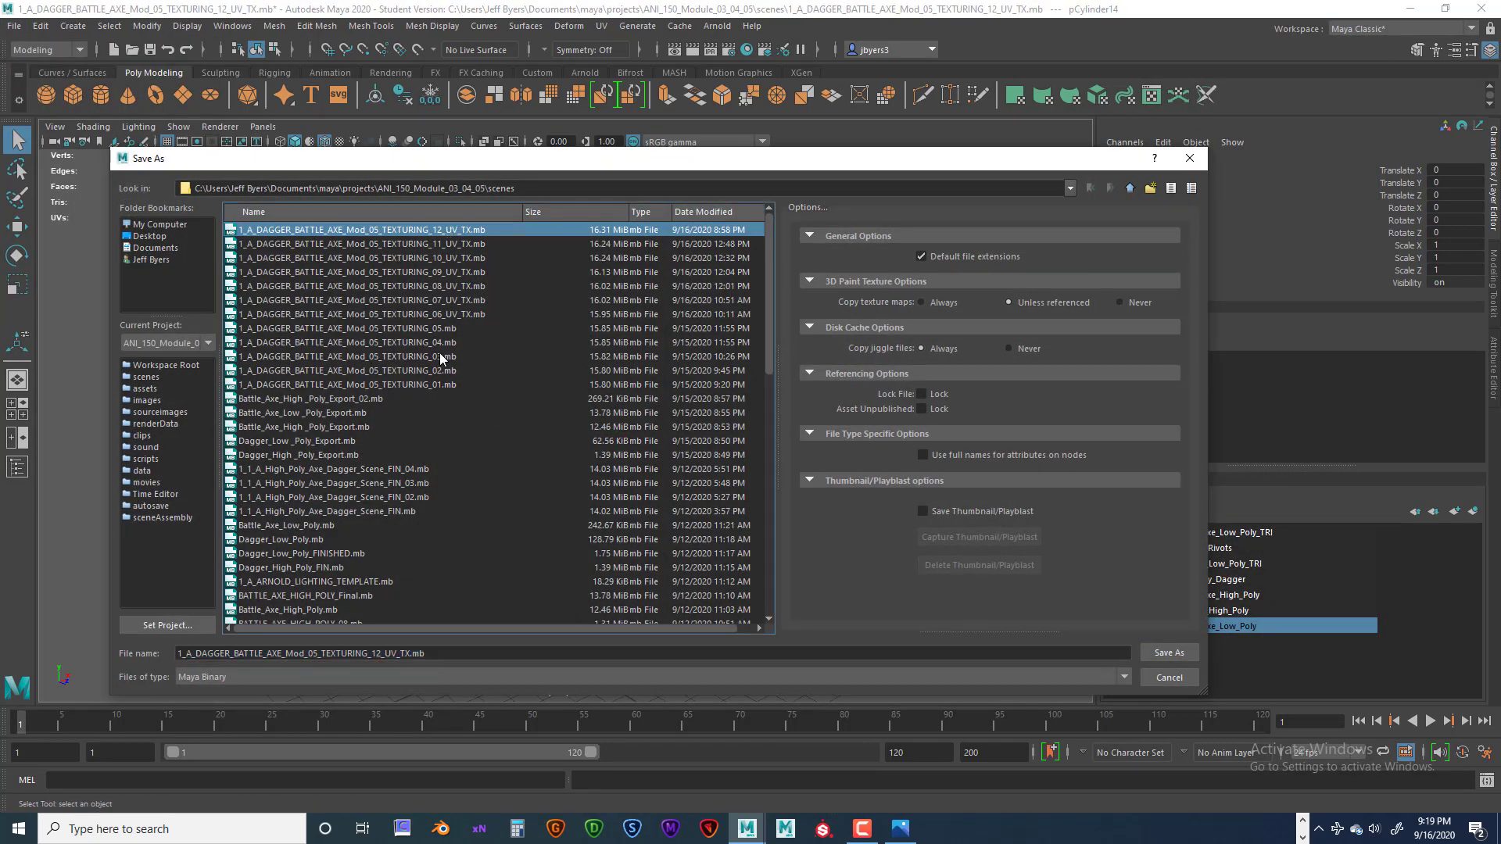
left_click(397, 654)
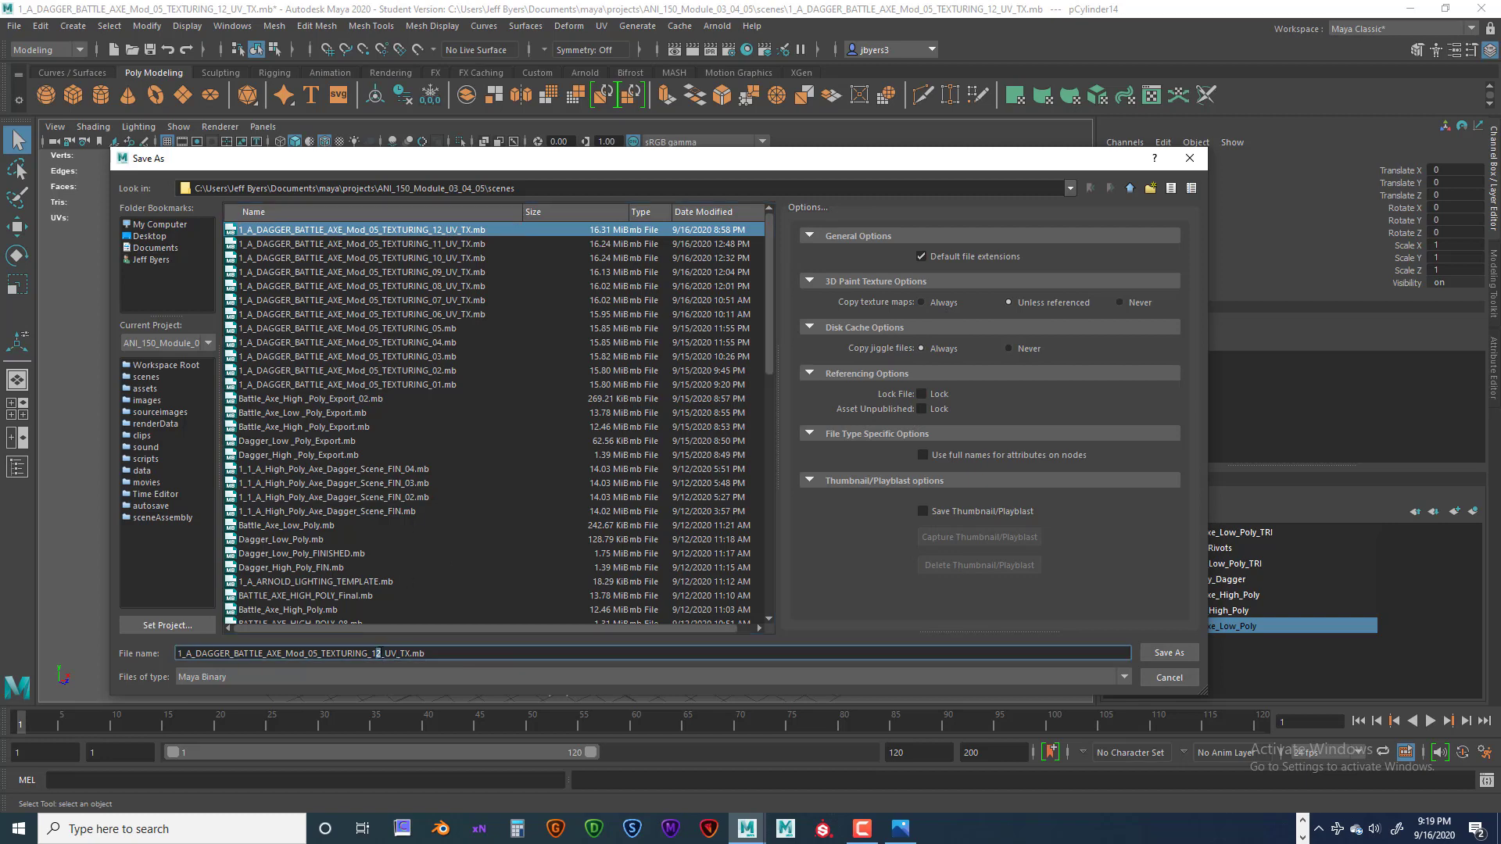
type("3")
left_click(1181, 654)
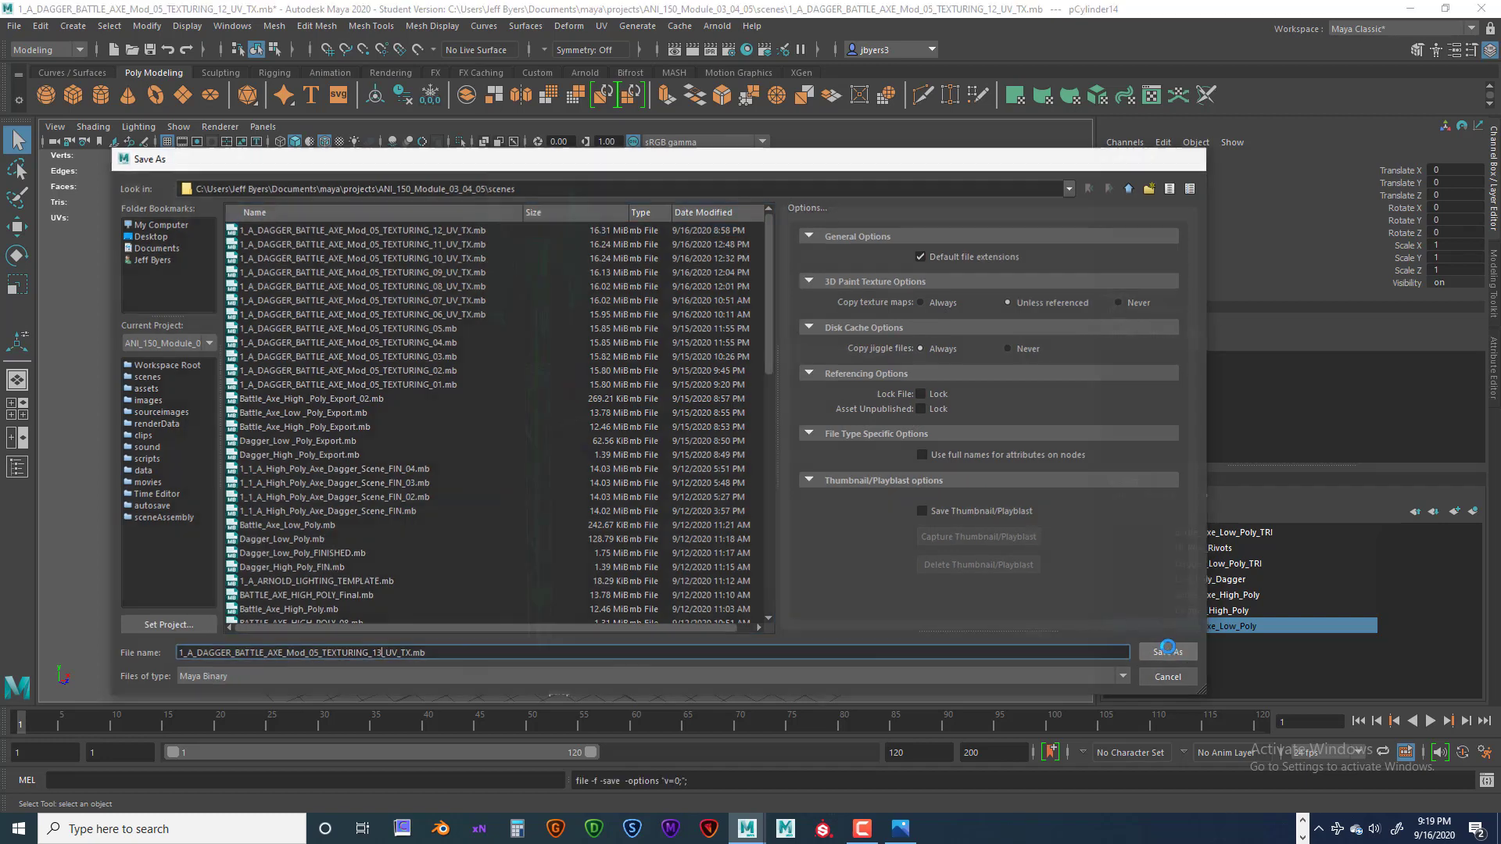
left_click(717, 428)
key("w")
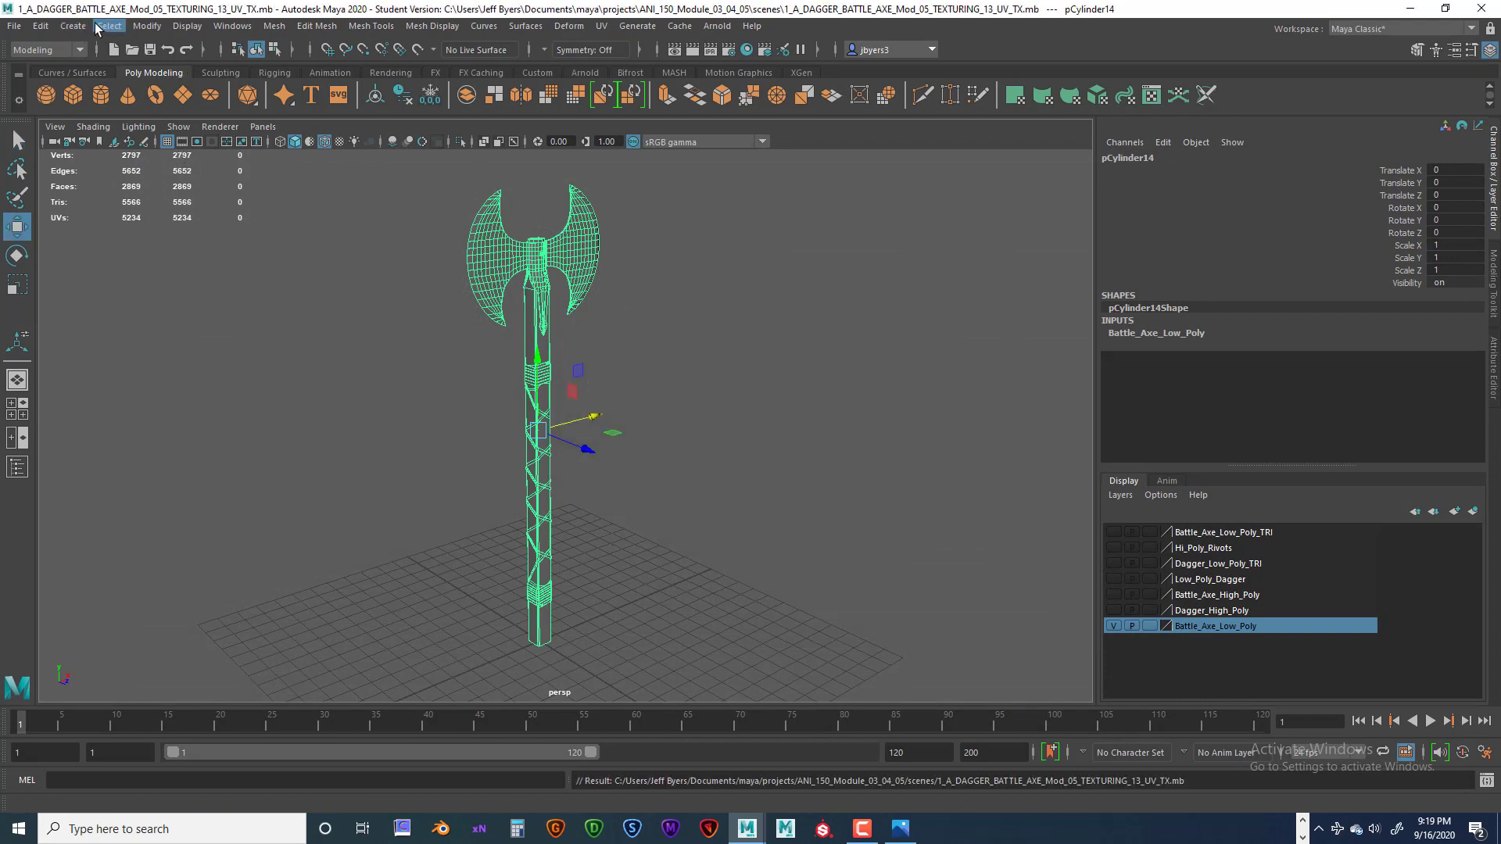
left_click(16, 30)
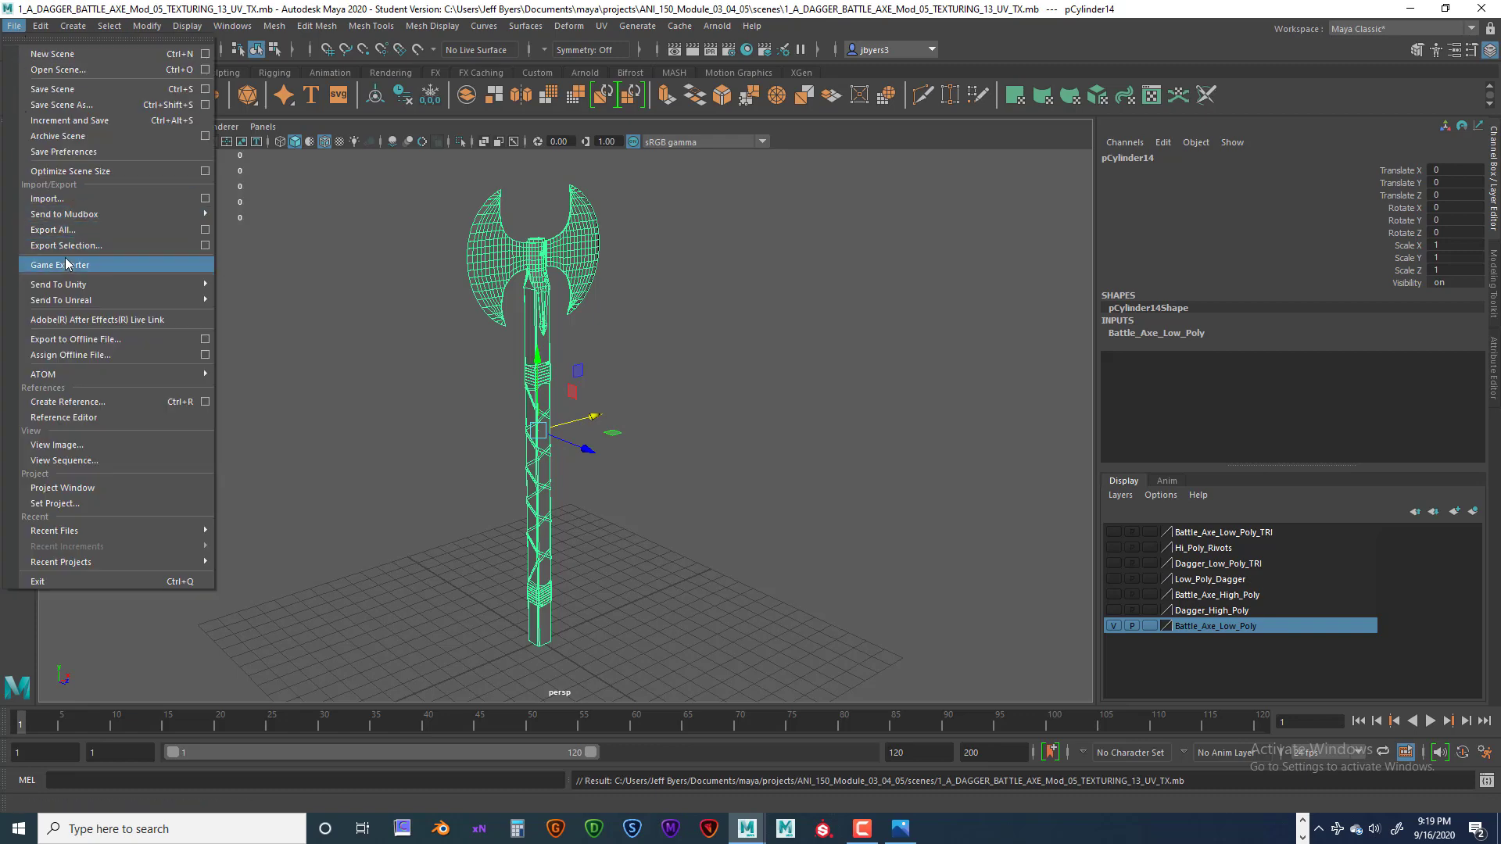
left_click(206, 246)
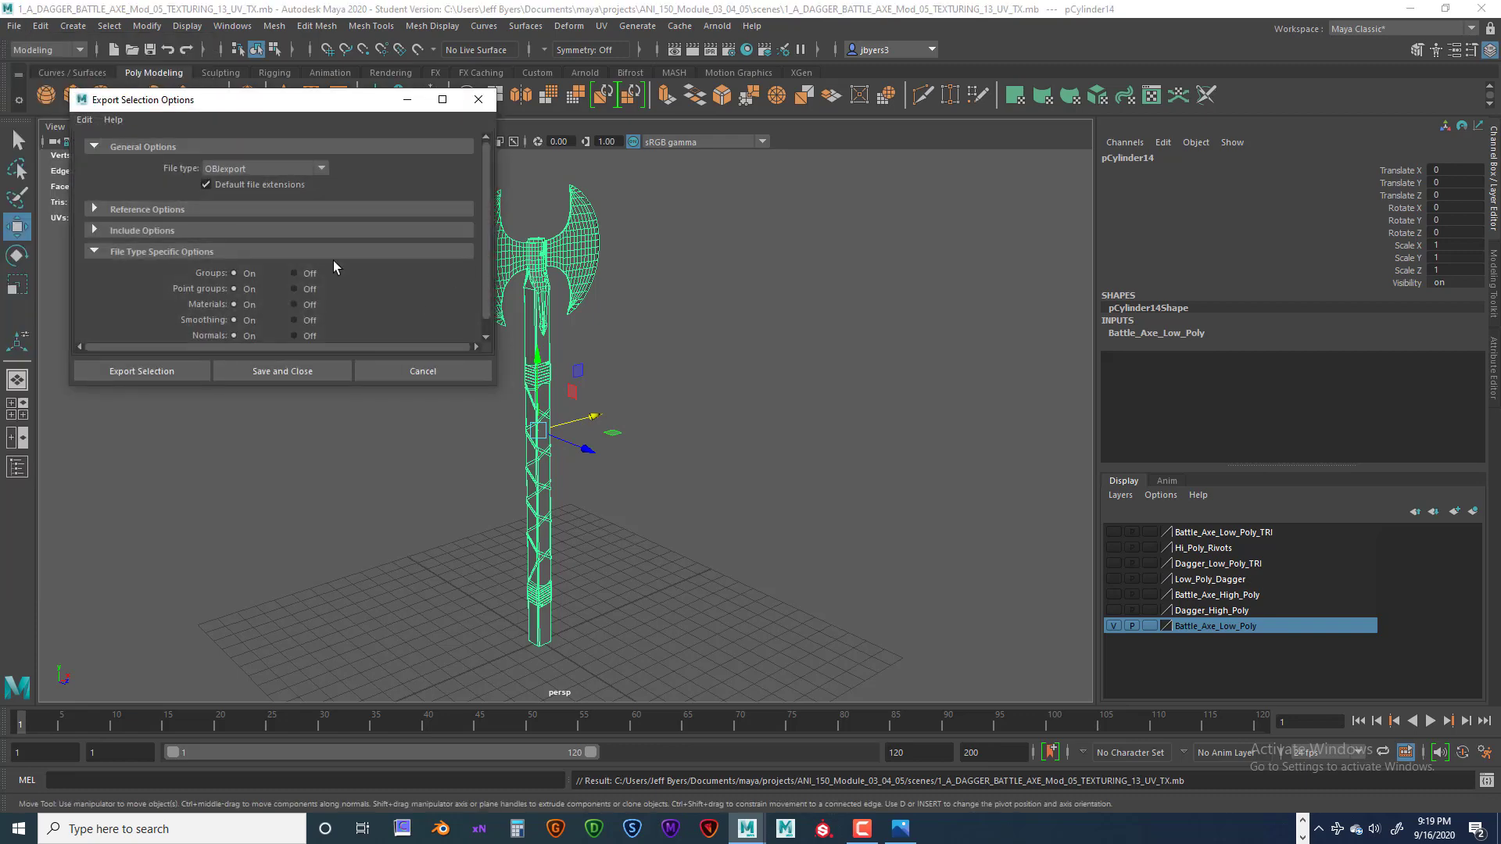
left_click(177, 367)
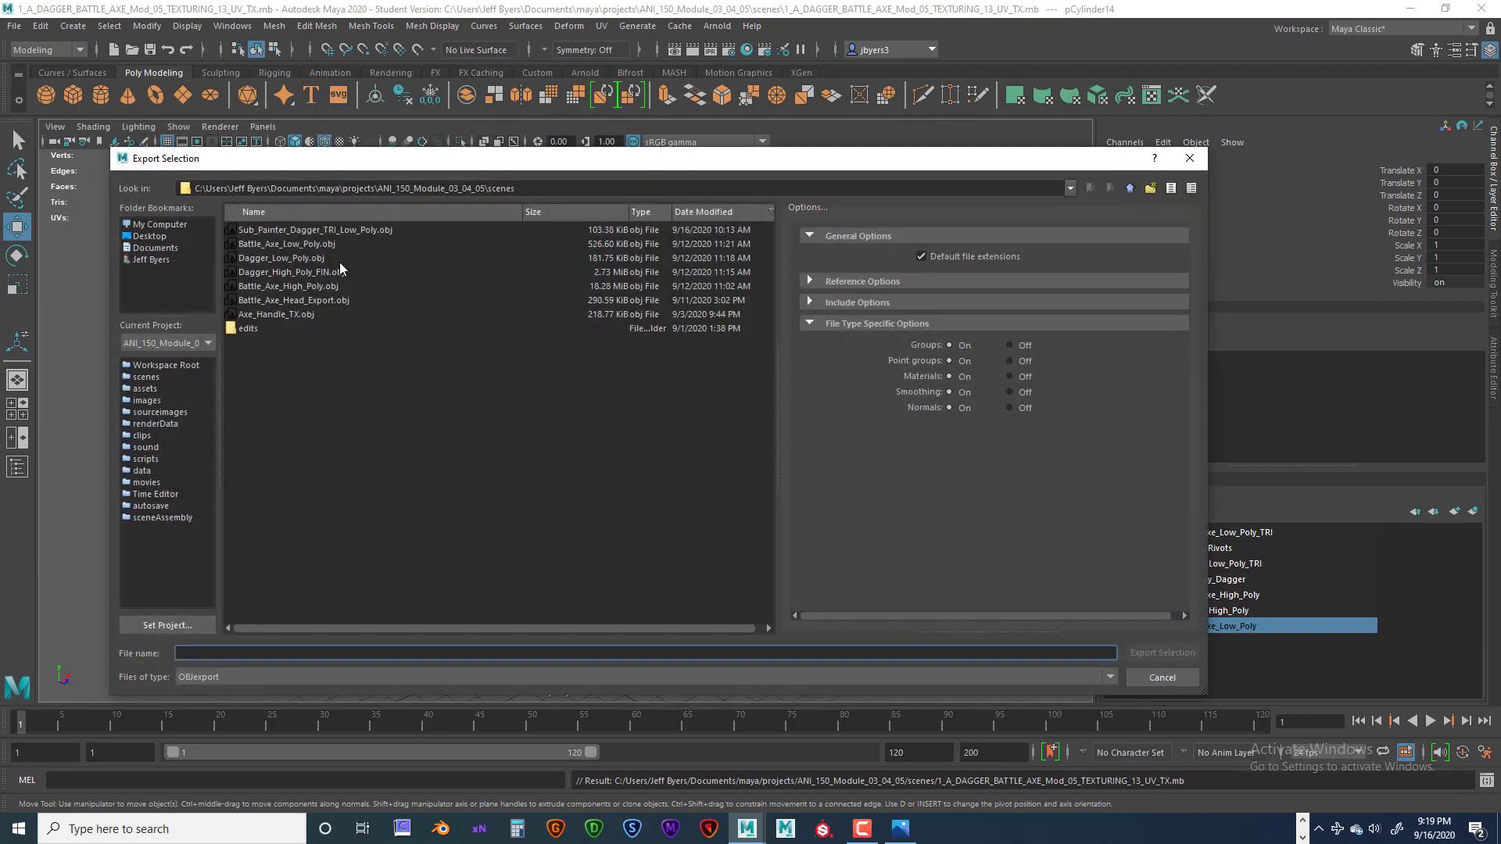
left_click(1189, 158)
- Hide the Battle_Axe_Low_Poly layer, show Battle_Axe_Low_Poly_TRI, and triangulate the duplicate axe mesh on it
scroll(610, 344, "up", 5)
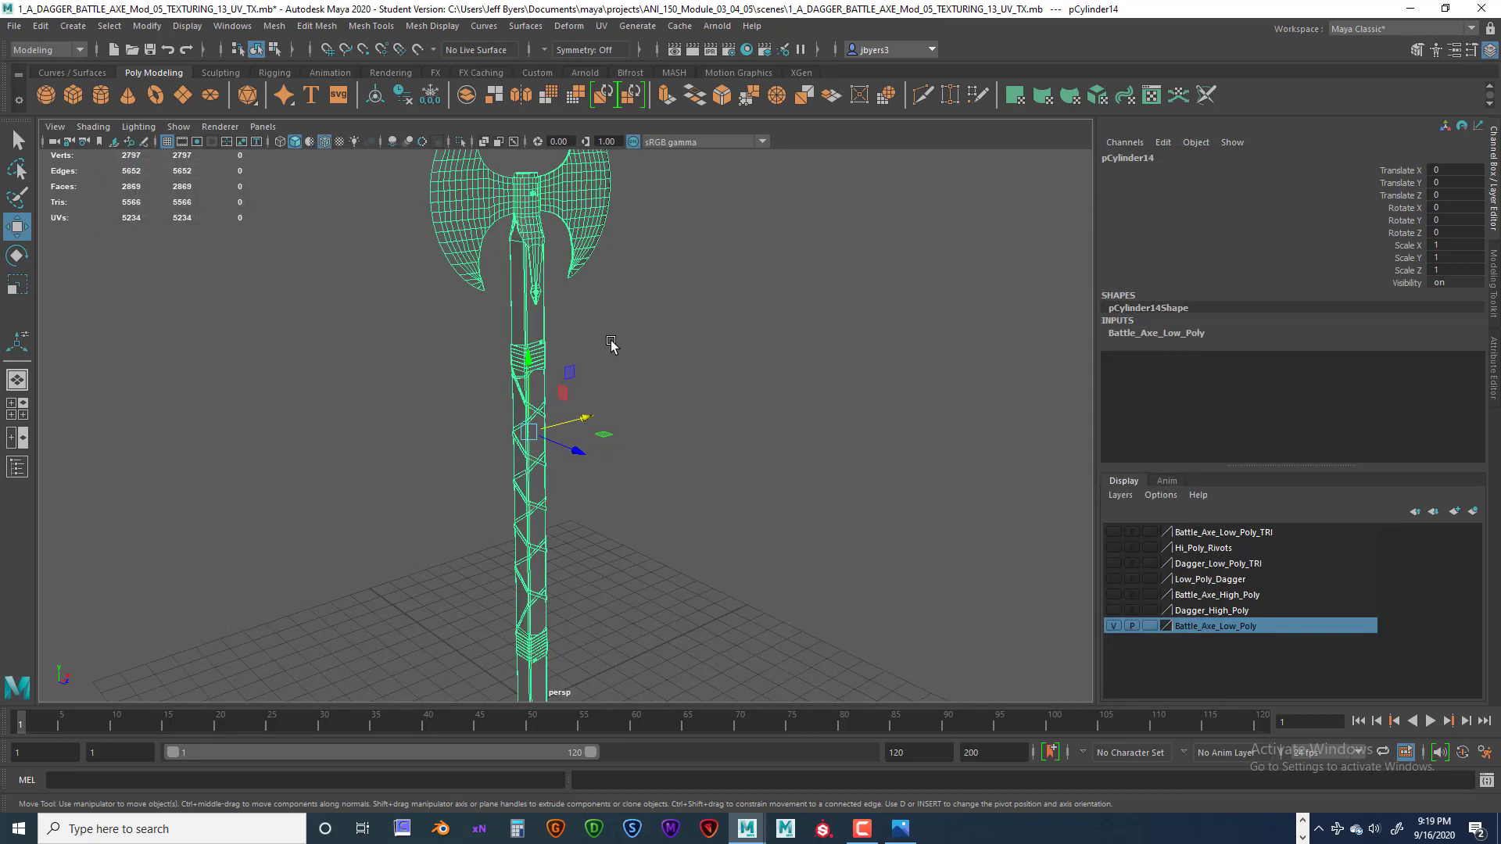
scroll(654, 344, "down", 1)
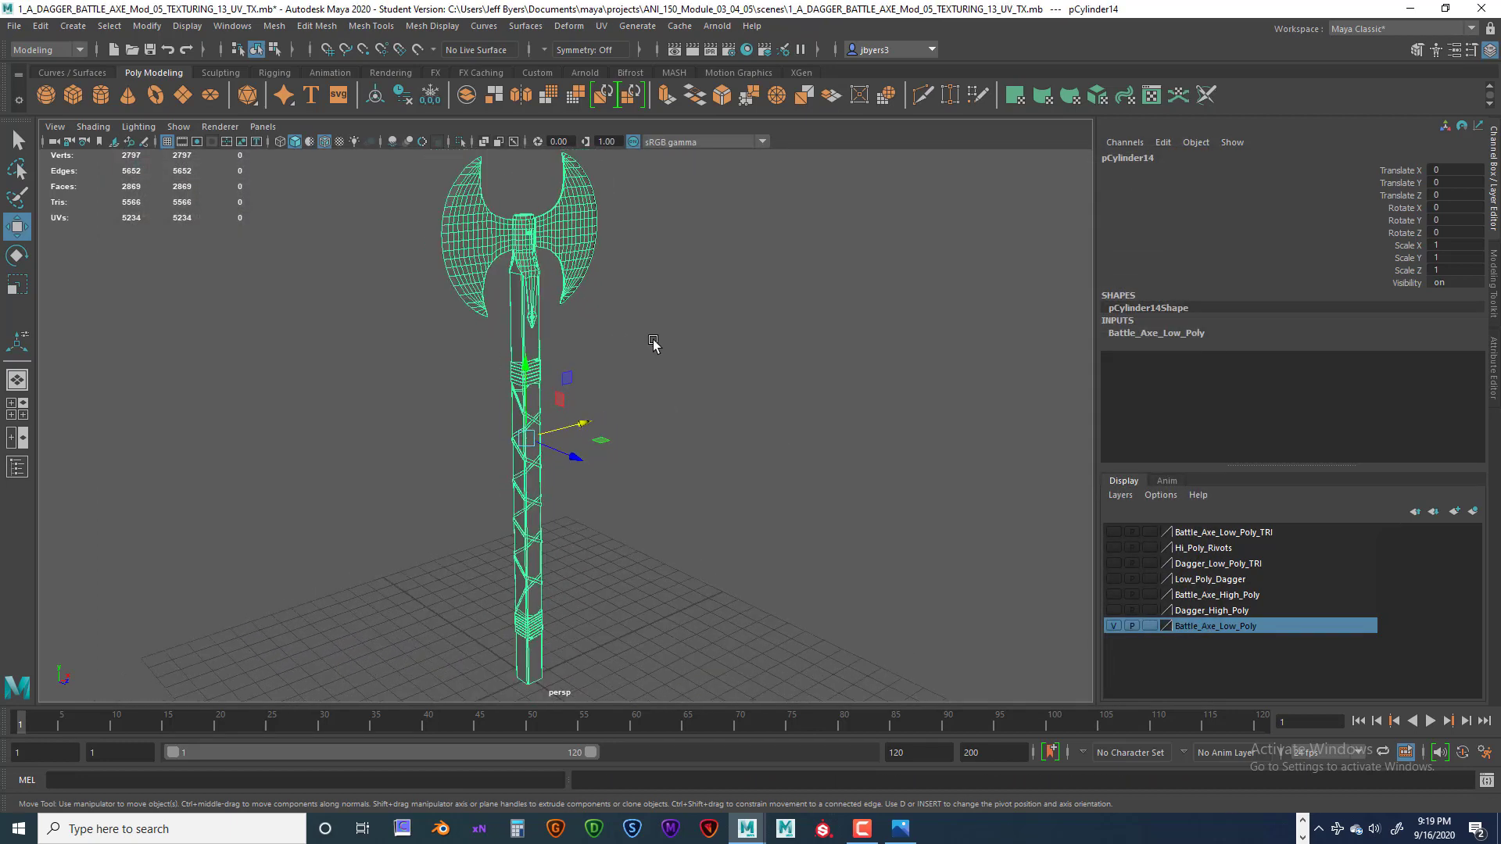
left_click(1117, 626)
left_click(1111, 532)
left_click(552, 255)
key("space")
left_click(490, 328)
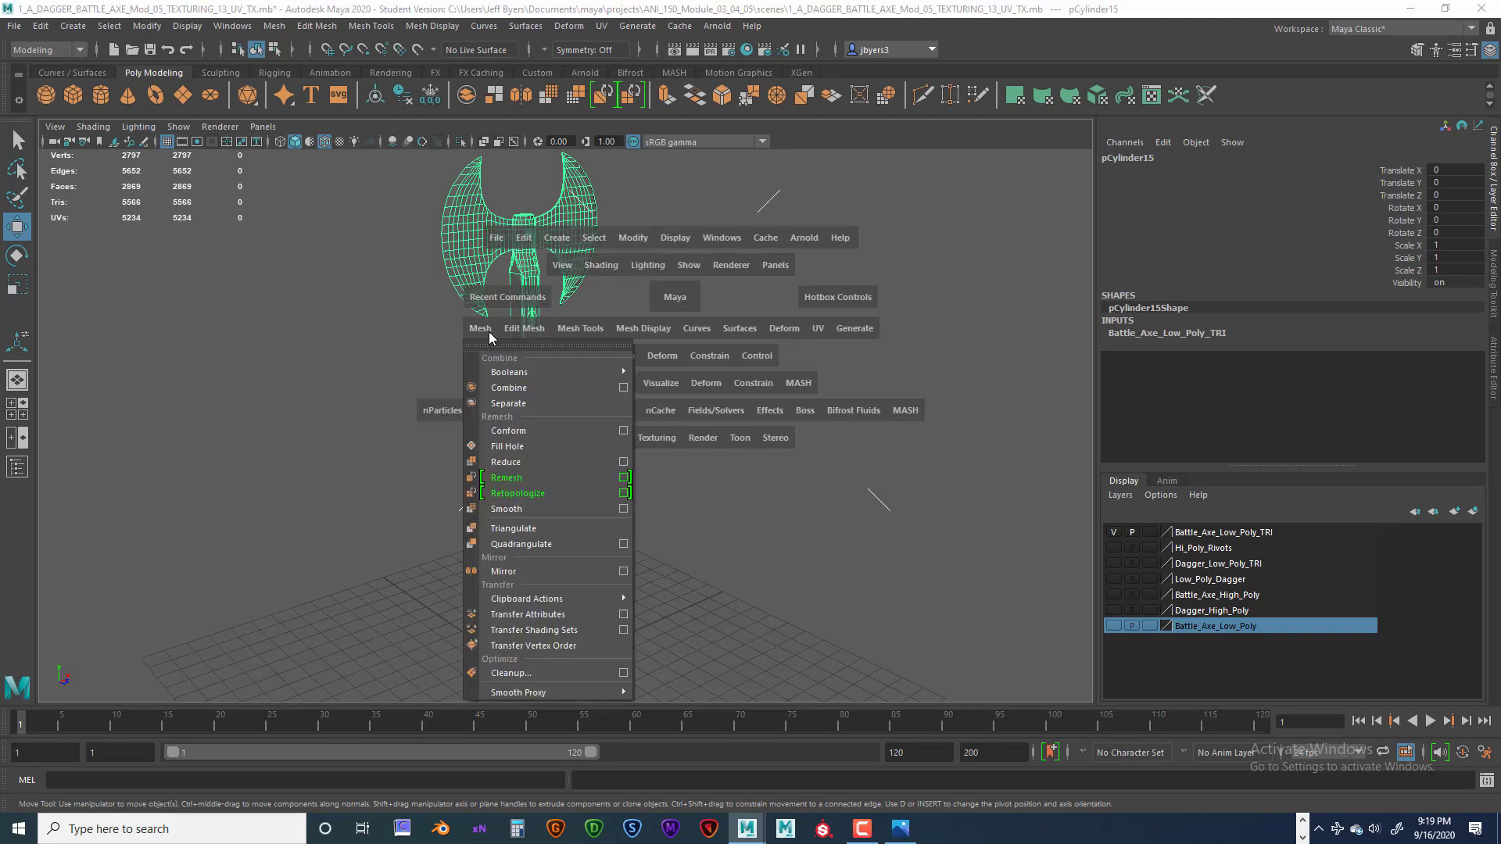
left_click(526, 532)
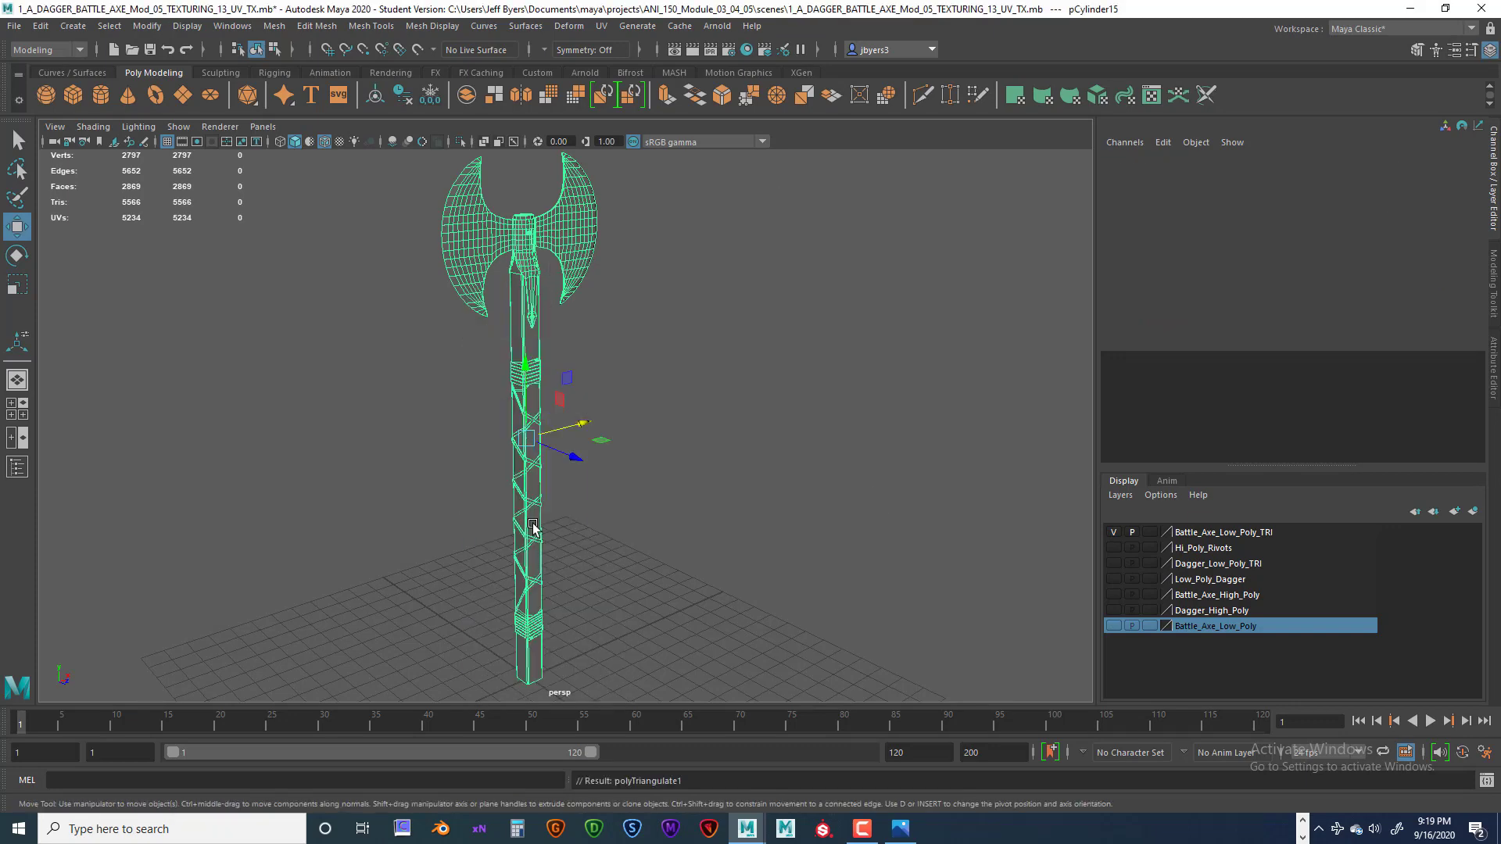
- Reselect the triangulated axe mesh and delete its construction history
left_click(704, 422)
right_click_drag(579, 256, 565, 352)
scroll(601, 353, "down", 1)
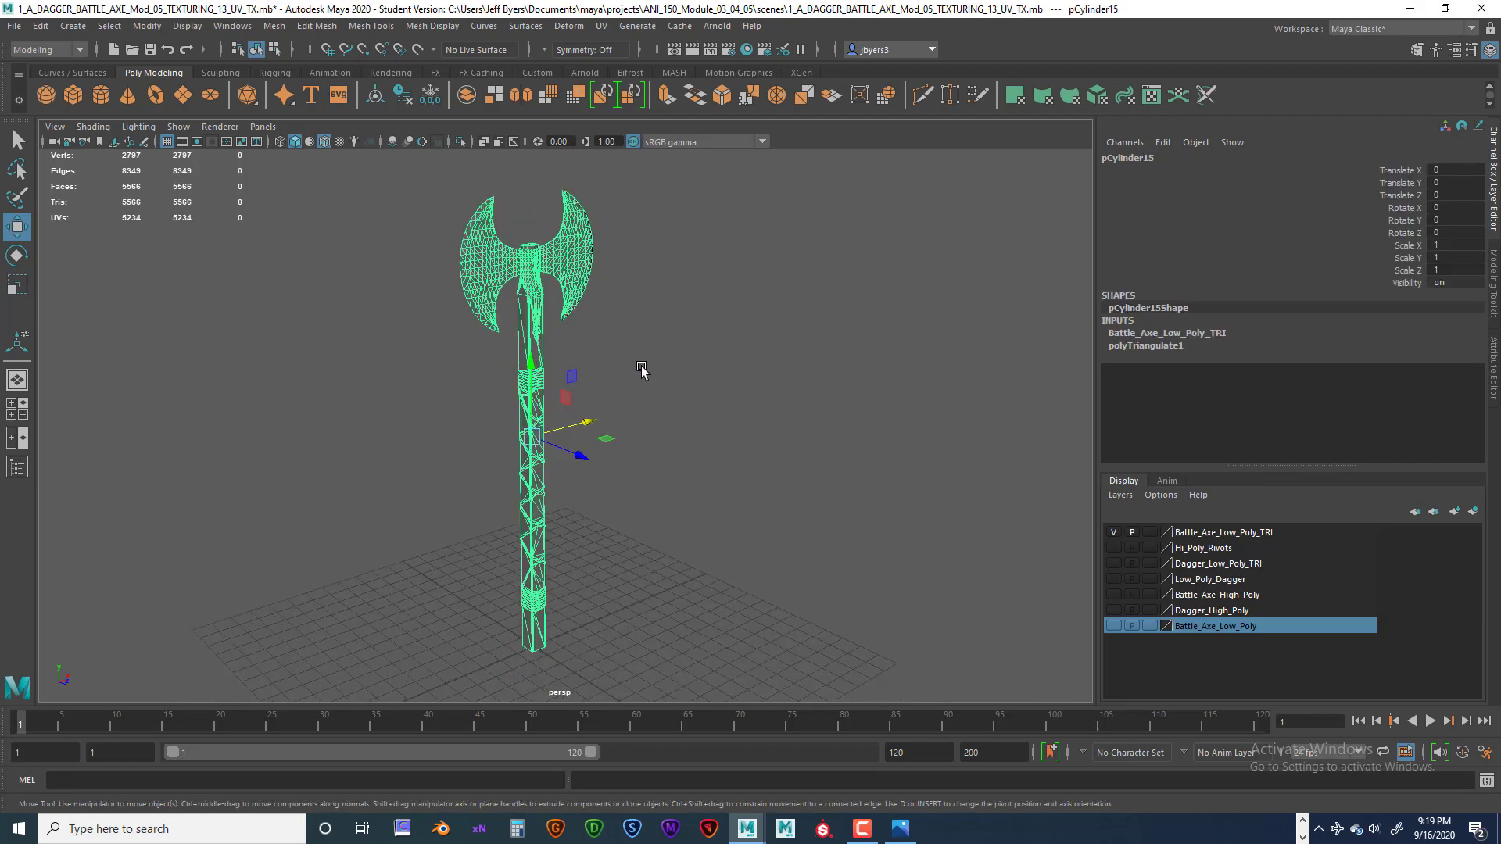
left_click_drag(641, 365, 646, 369, "alt")
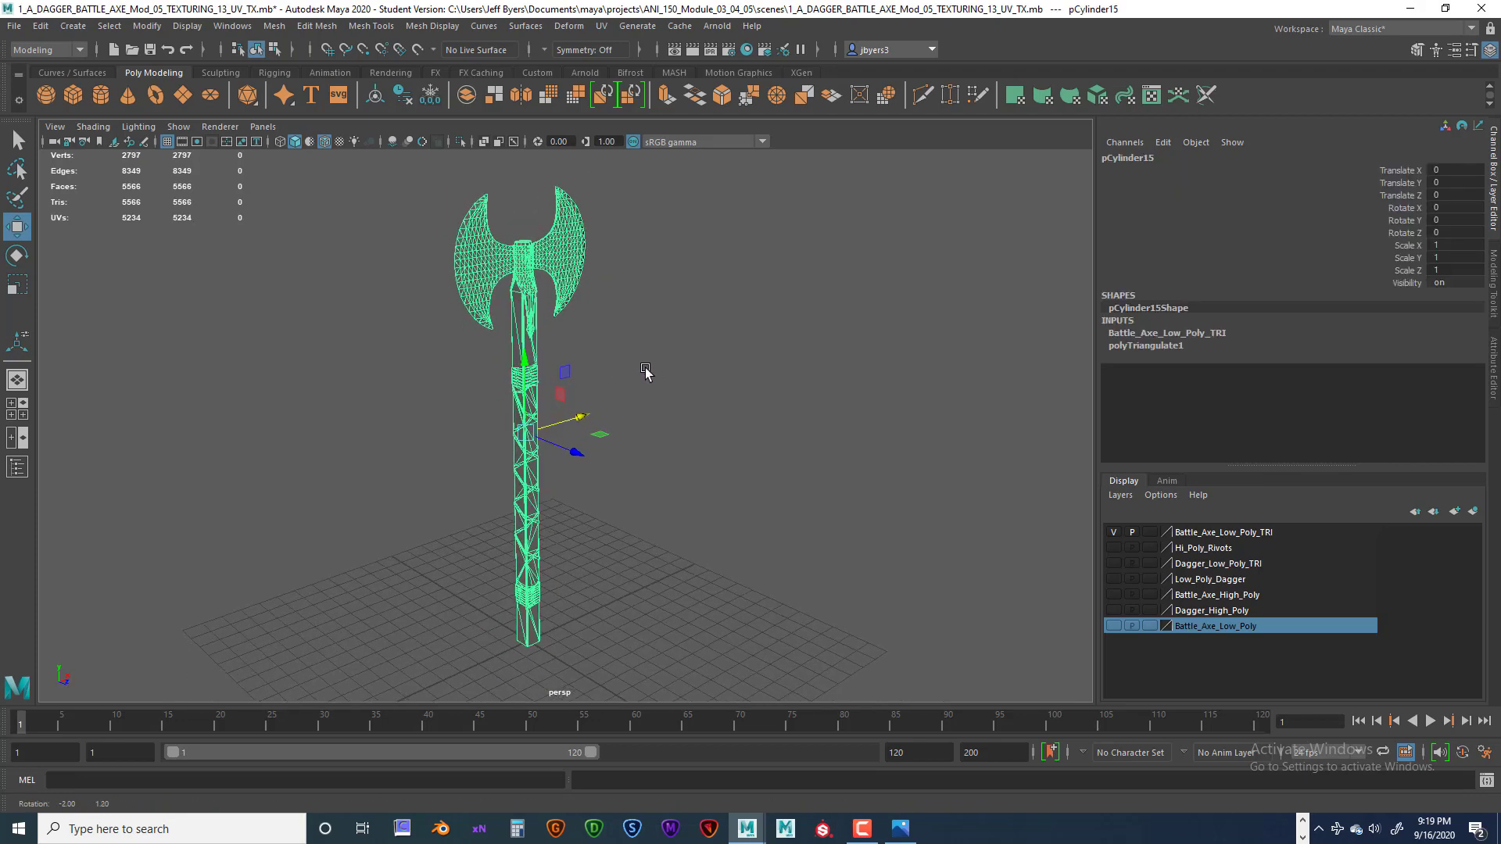
left_click(402, 95)
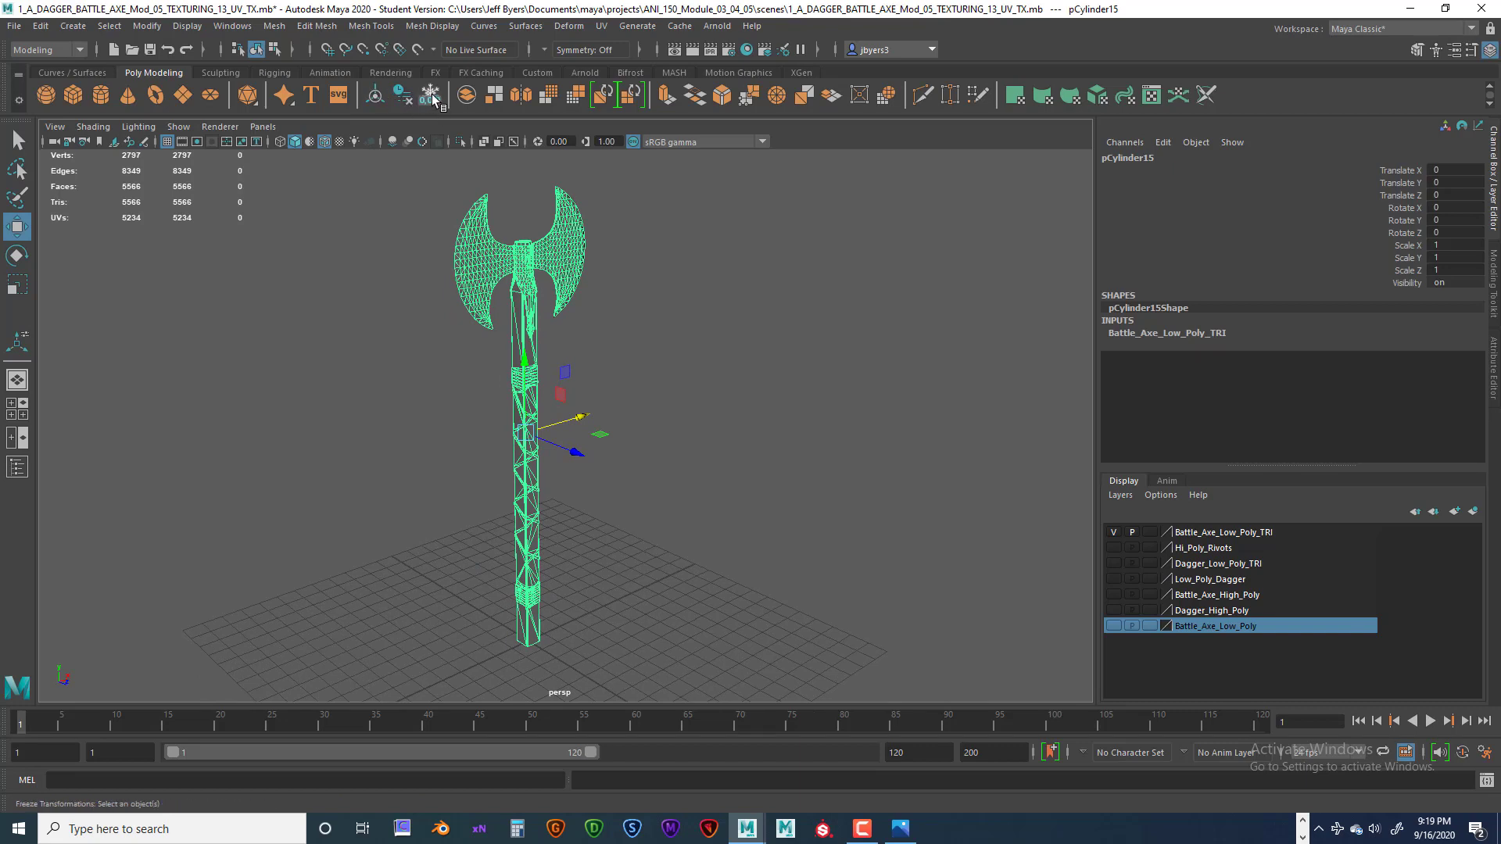
- Freeze the triangulated axe's transformations and export the selection as the OBJ file Sub_Painter_Battle_Axe_TRI_Low_Poly.obj
left_click(431, 95)
left_click(14, 26)
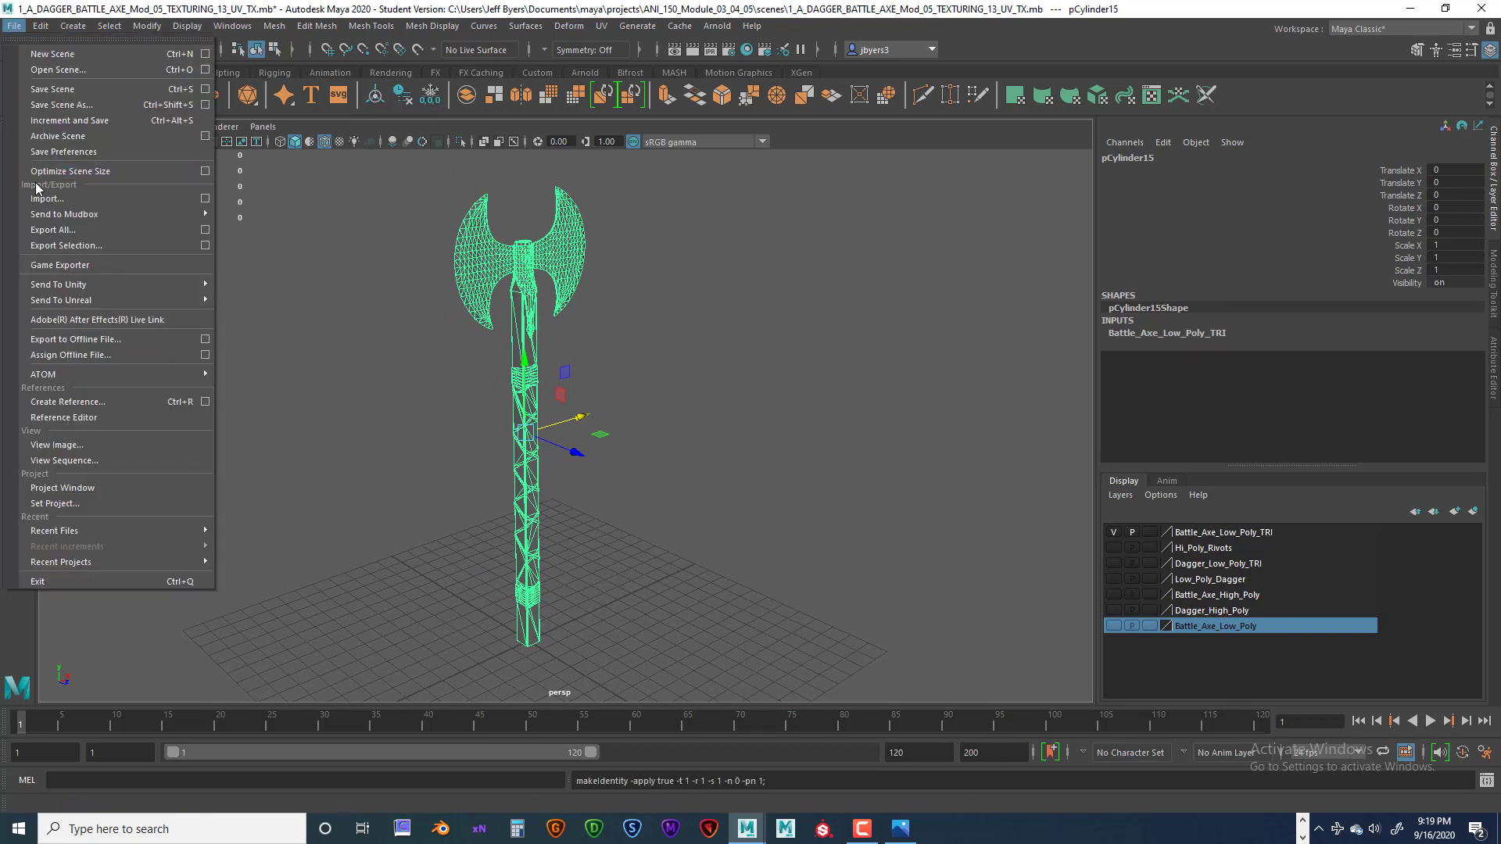
left_click(205, 246)
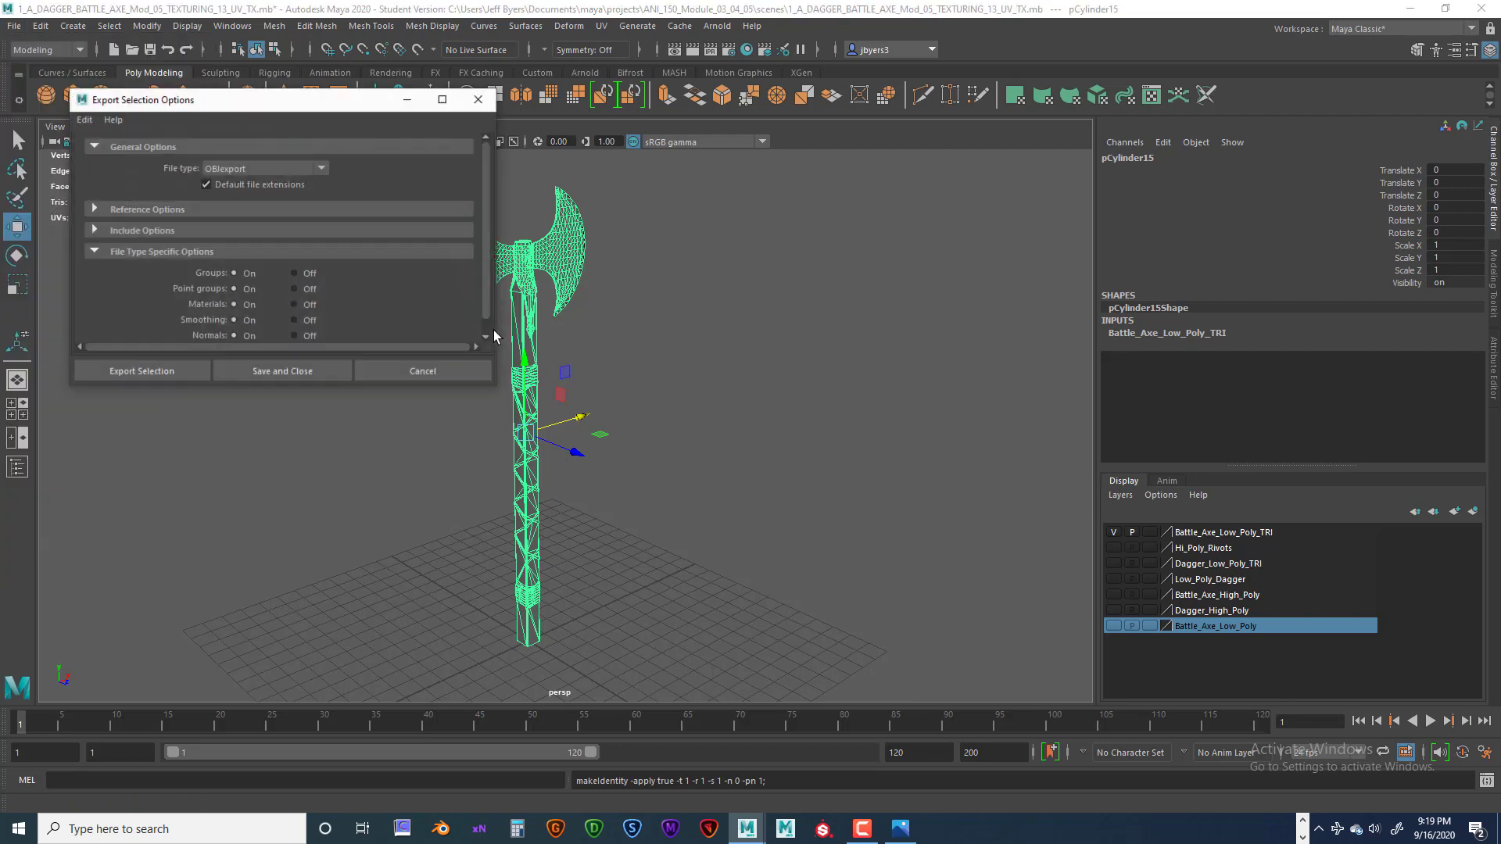
left_click(181, 372)
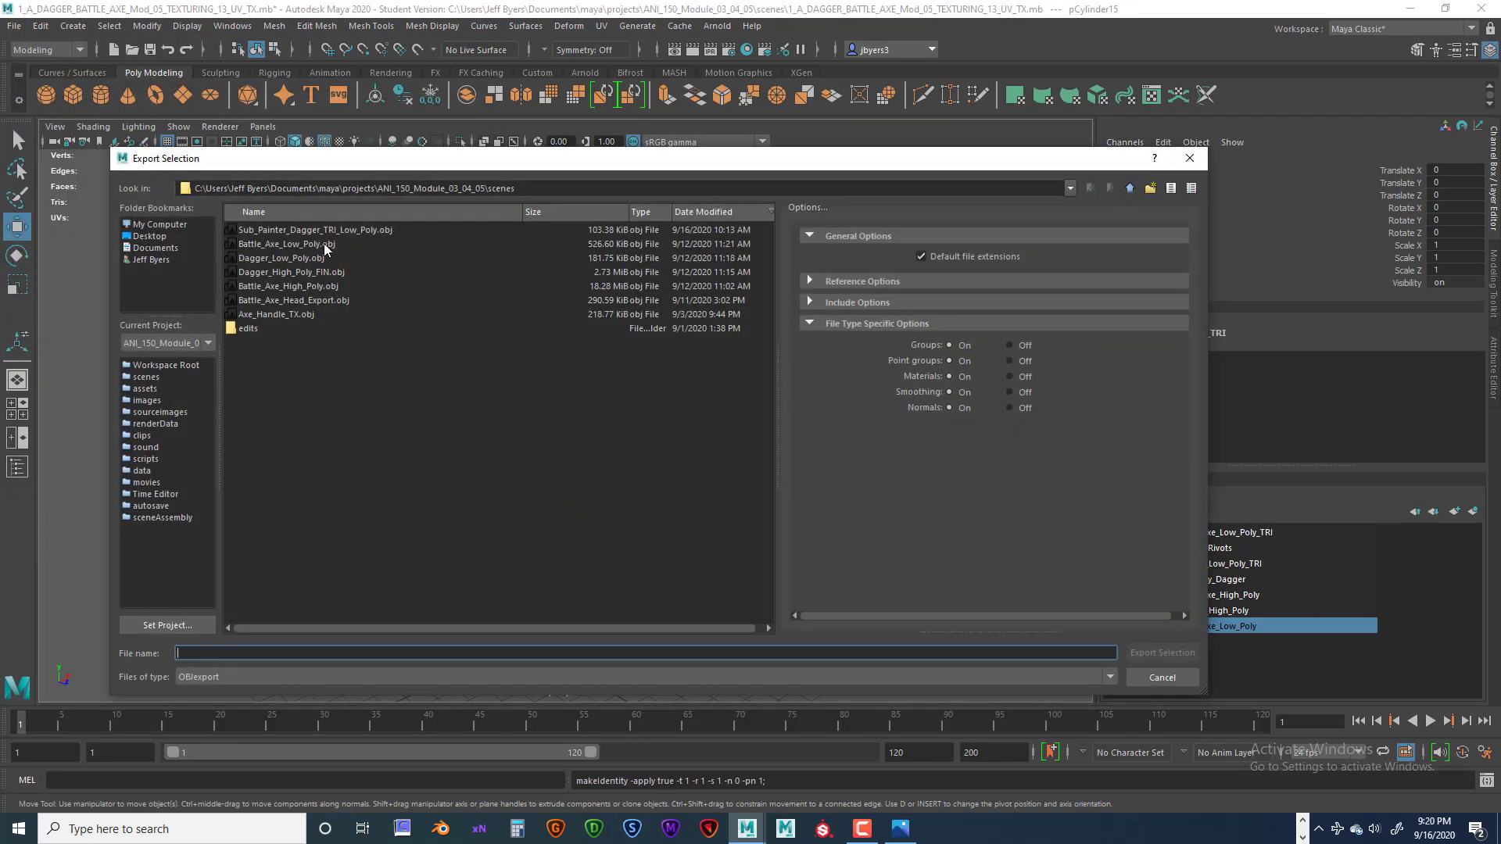
left_click(270, 230)
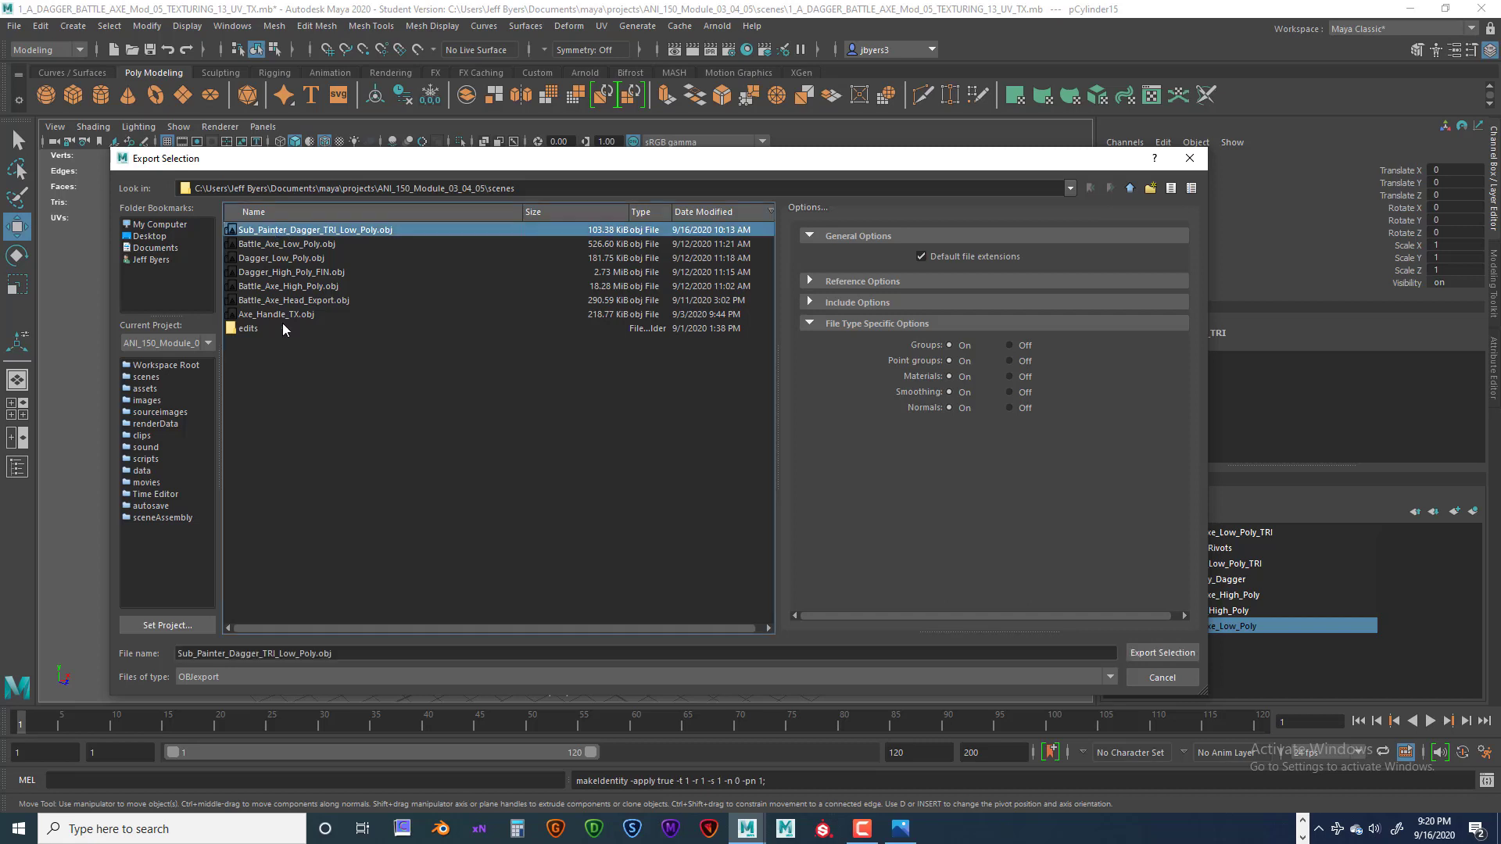
left_click(226, 653)
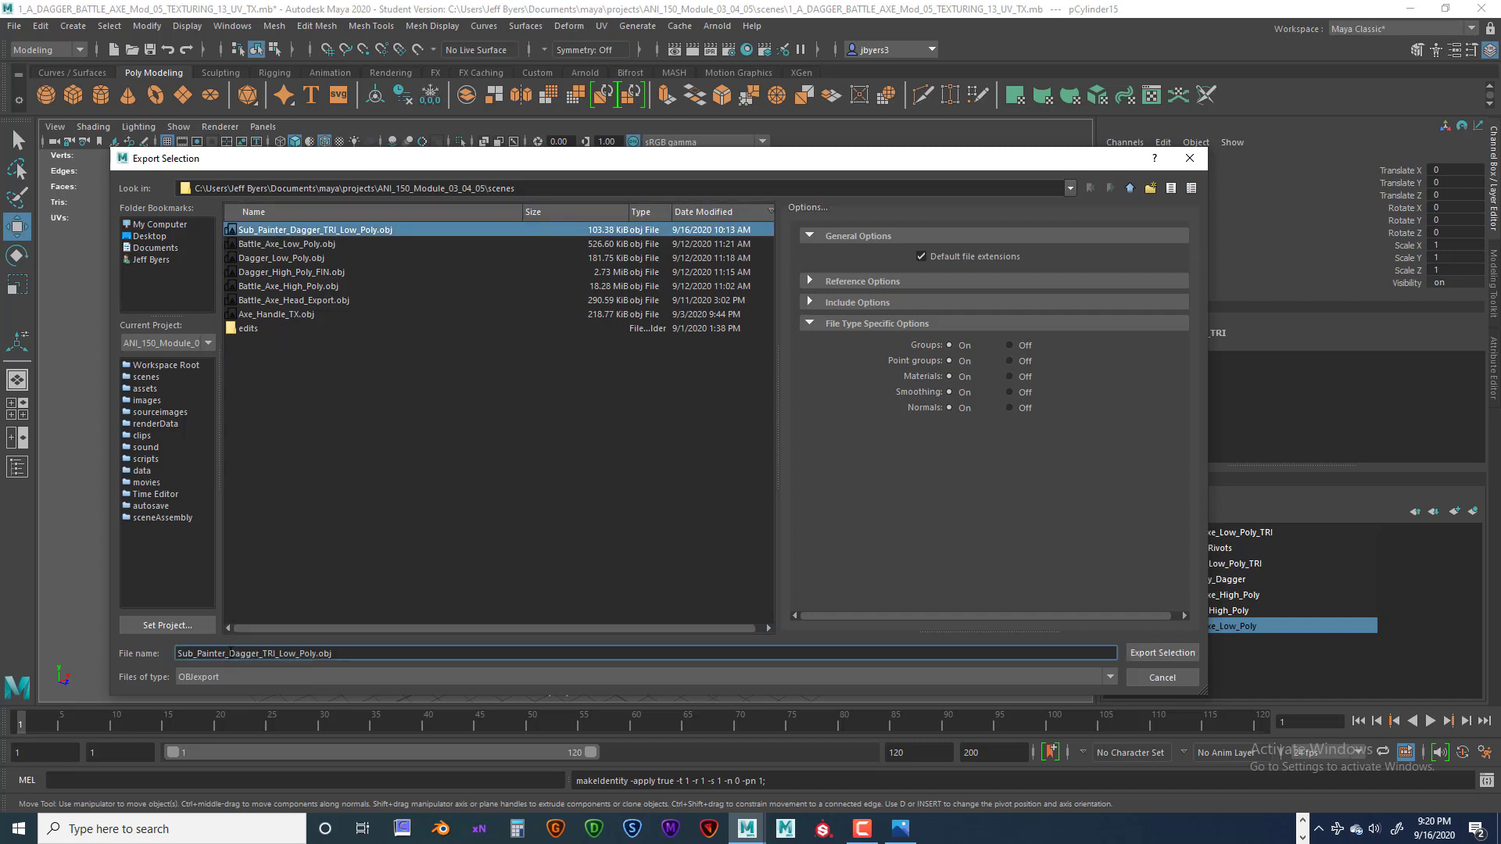
double_click(232, 654)
type("Battle")
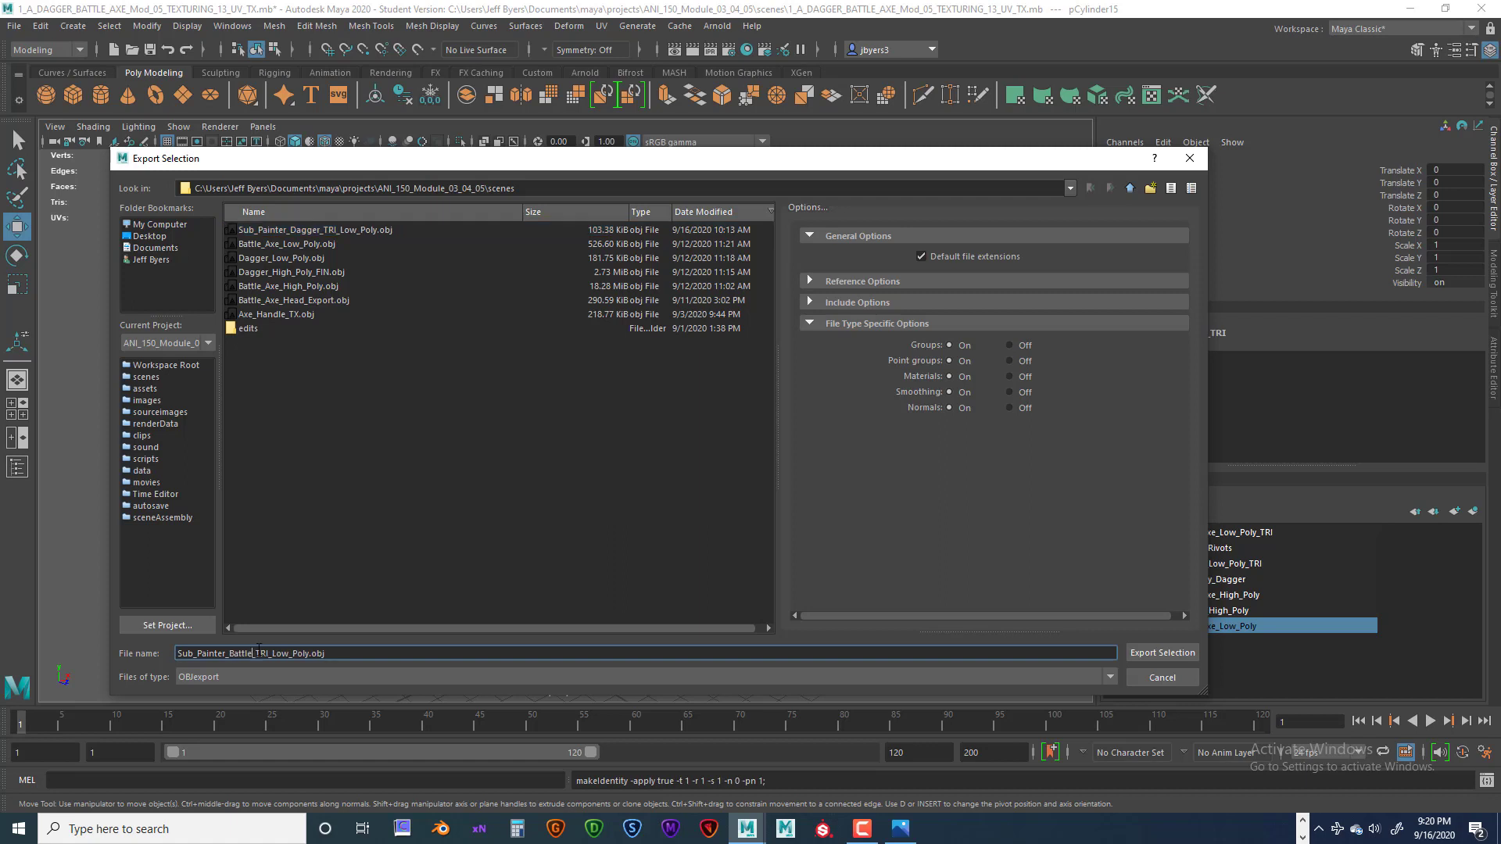
type("_Axe_")
left_click(1149, 656)
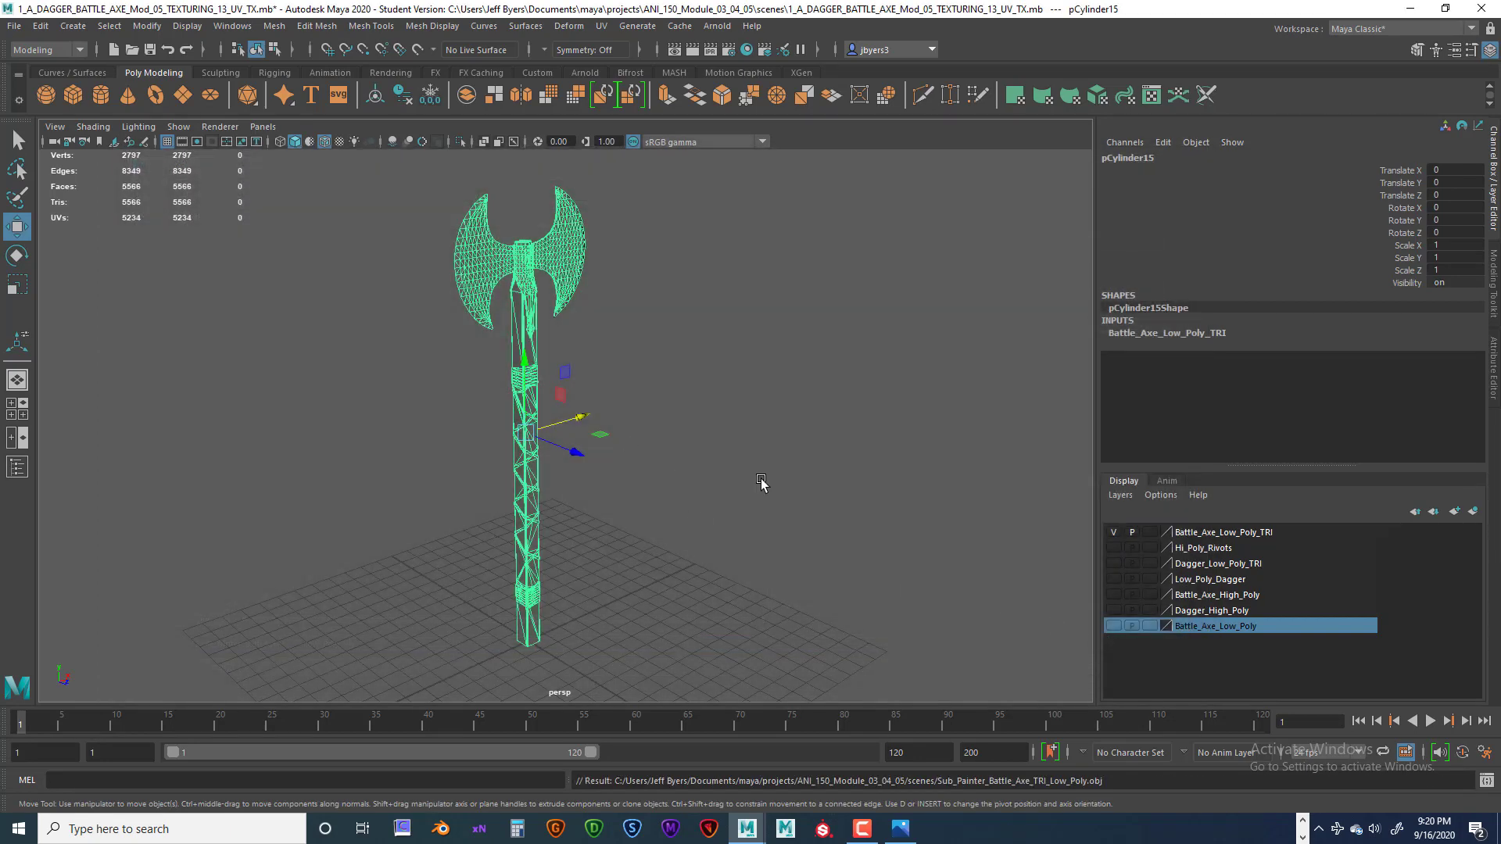
- Hide the Battle_Axe_Low_Poly_TRI layer and show the Battle_Axe_High_Poly and Hi_Poly_Rivots layers
left_click_drag(764, 485, 756, 490, "alt")
middle_click_drag(756, 486, 743, 466, "alt")
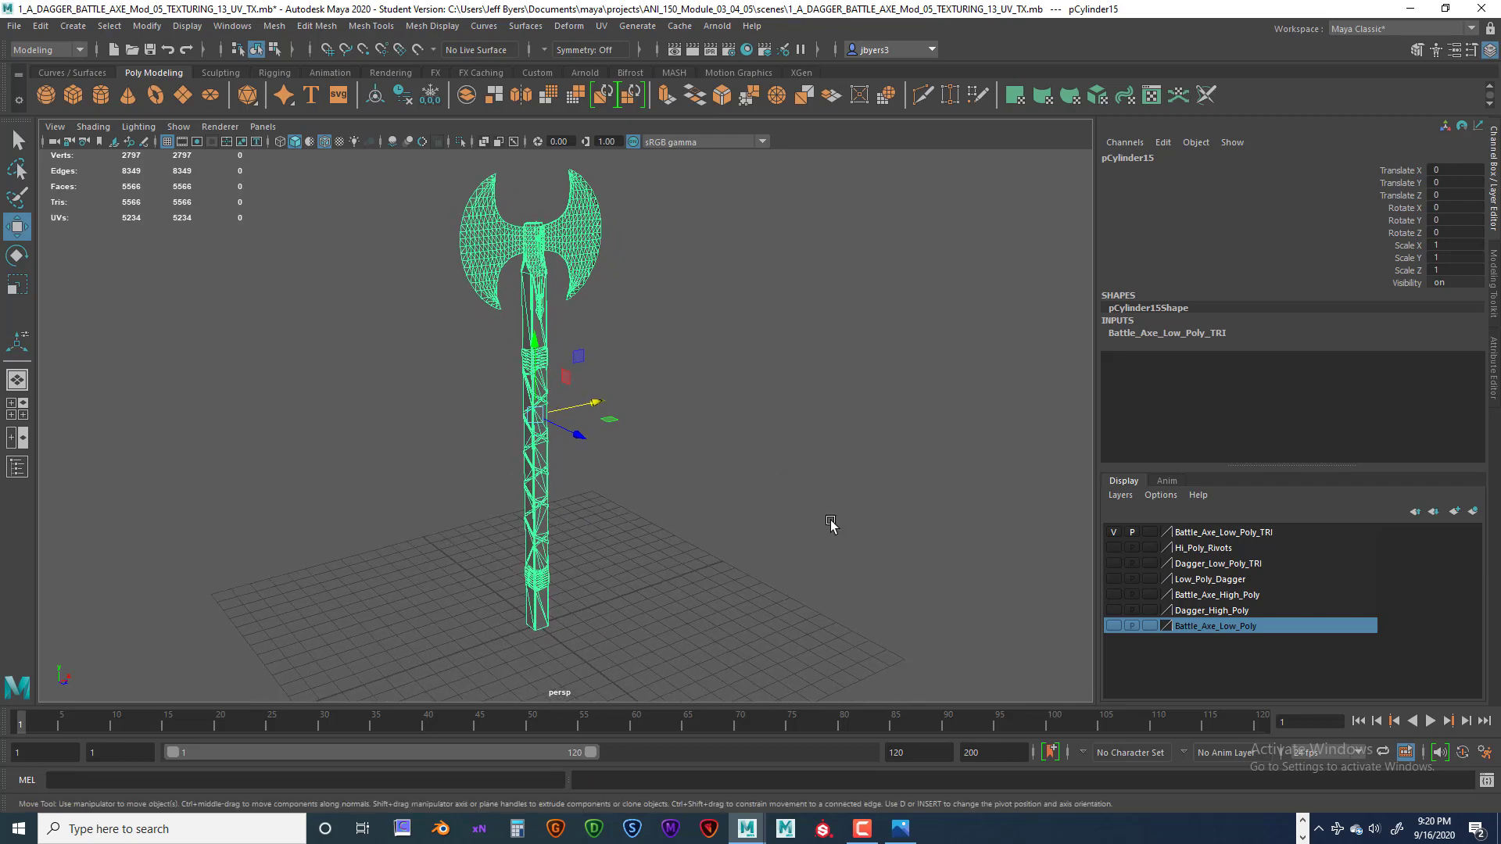
left_click(1114, 534)
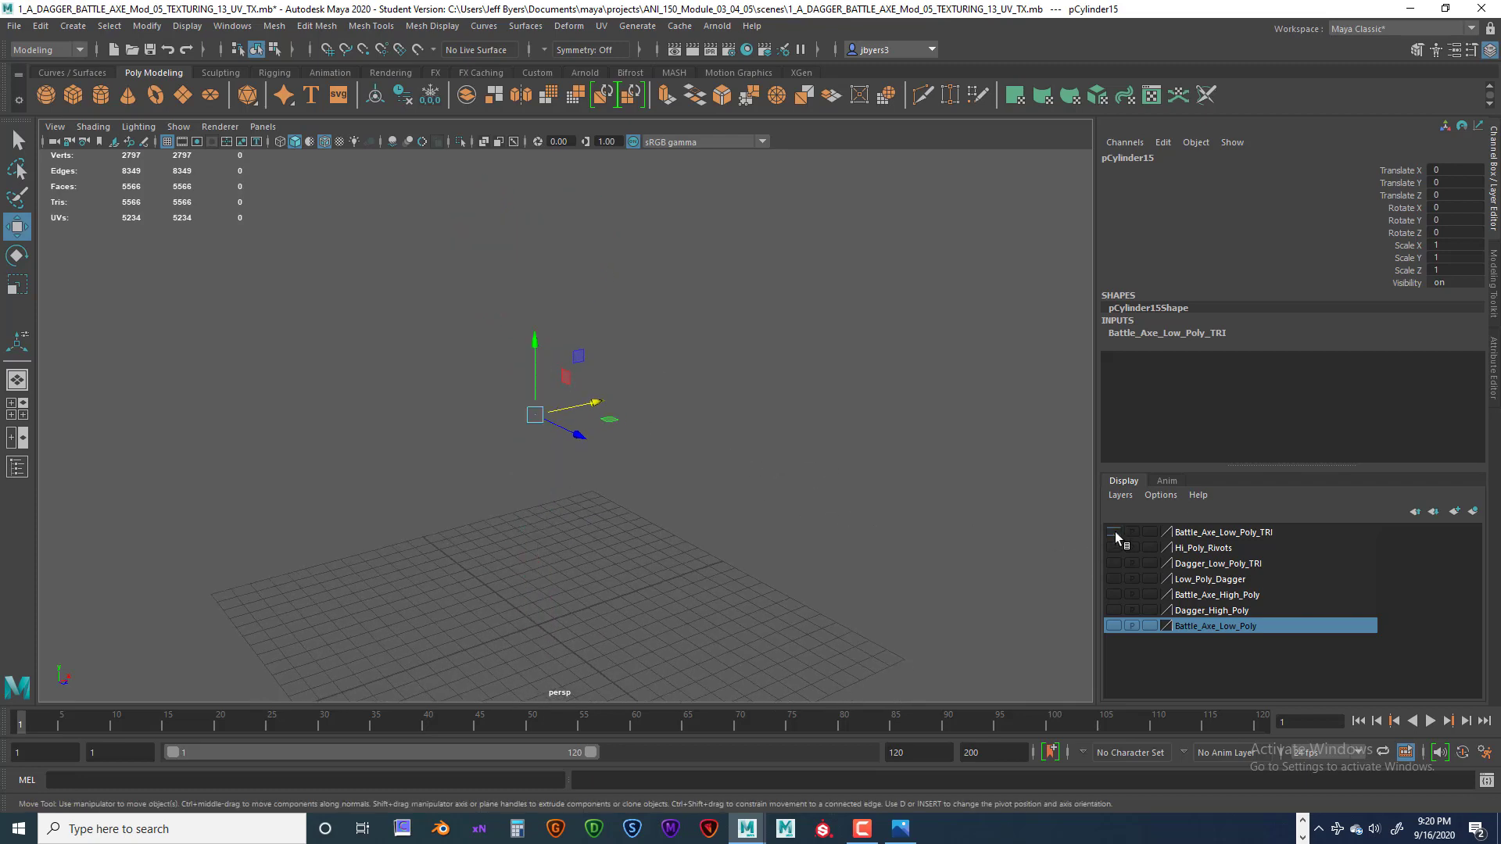
left_click(1113, 595)
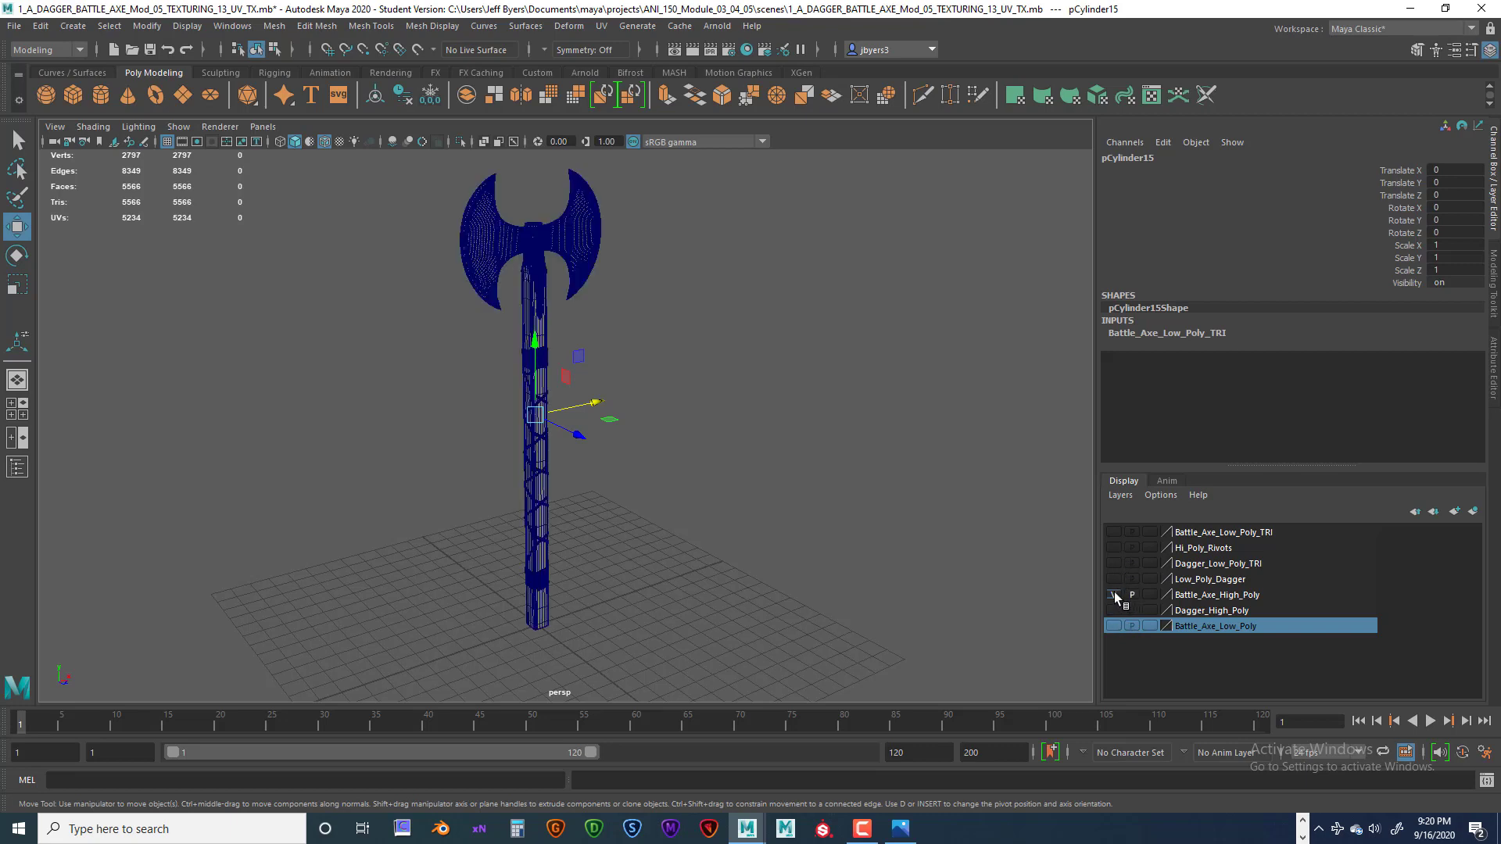
left_click(709, 455)
left_click(545, 307)
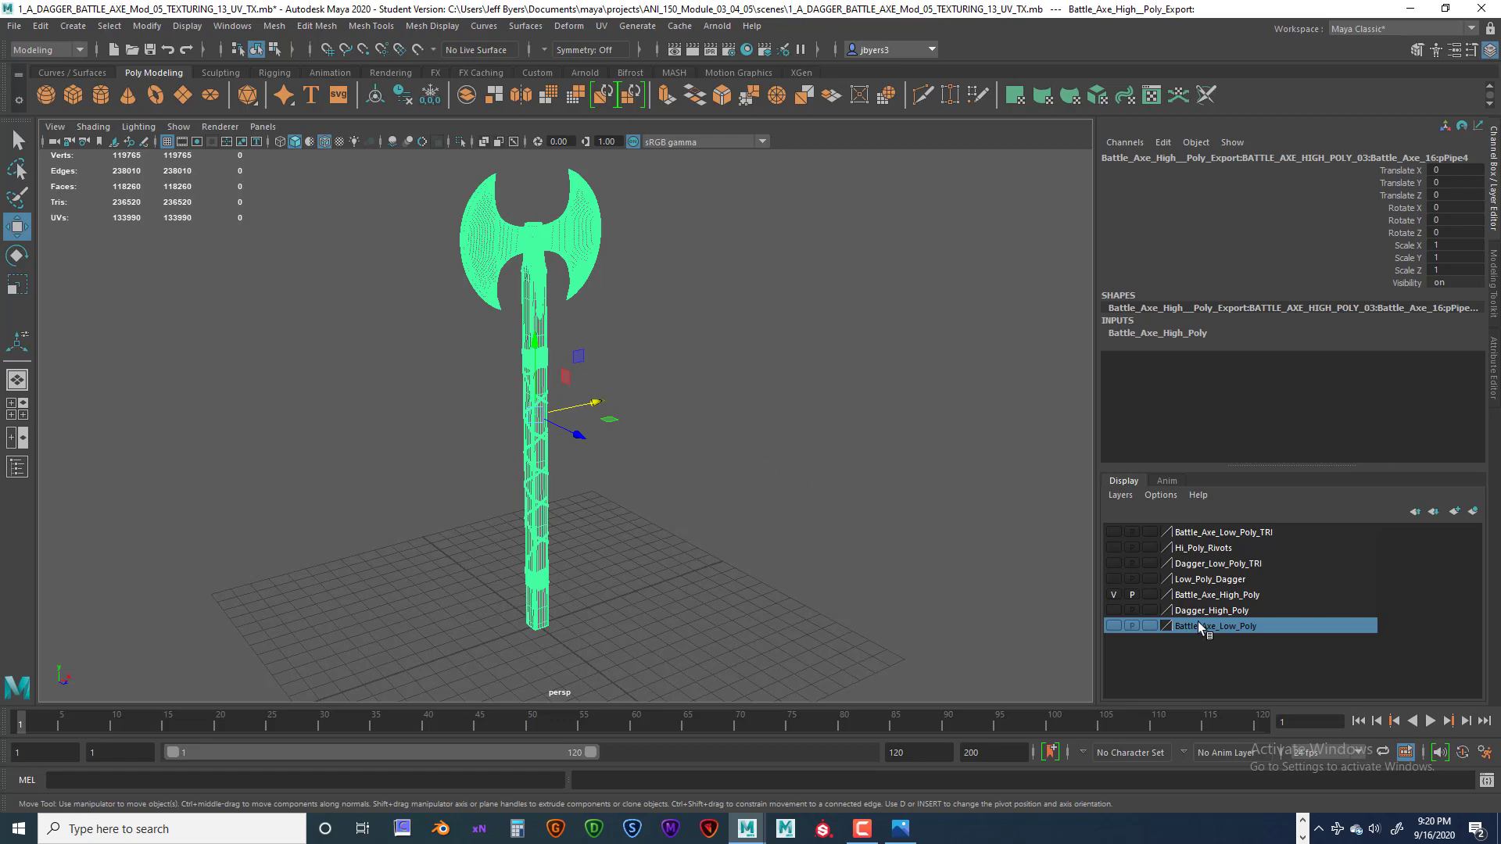
left_click(1114, 547)
- Select the two rivets on the front of the axe head, on the collar and on the pointed strap below it
scroll(614, 408, "up", 2)
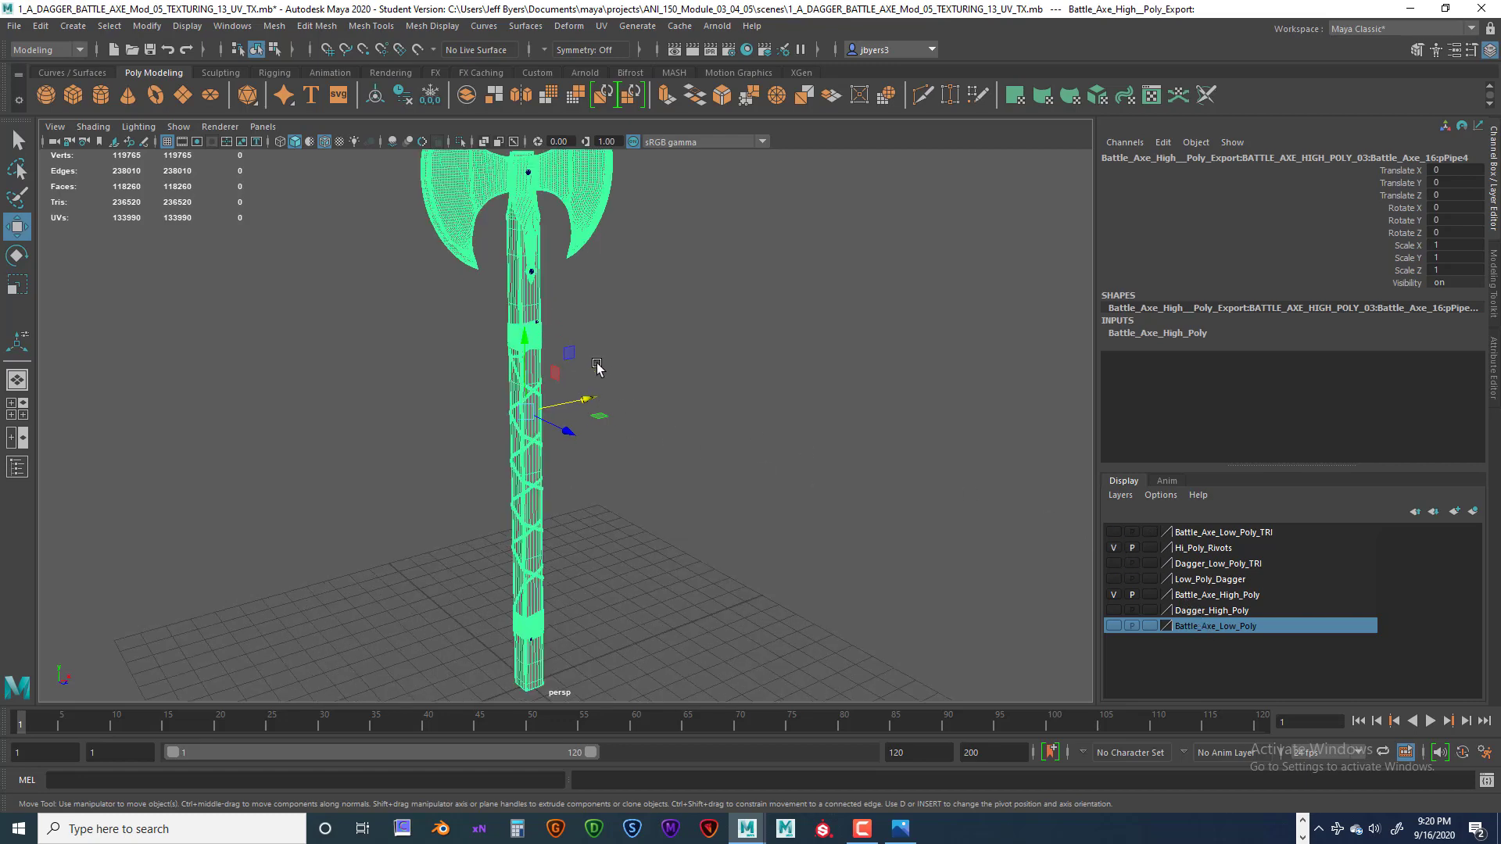
scroll(663, 518, "up", 2)
scroll(663, 518, "up", 8)
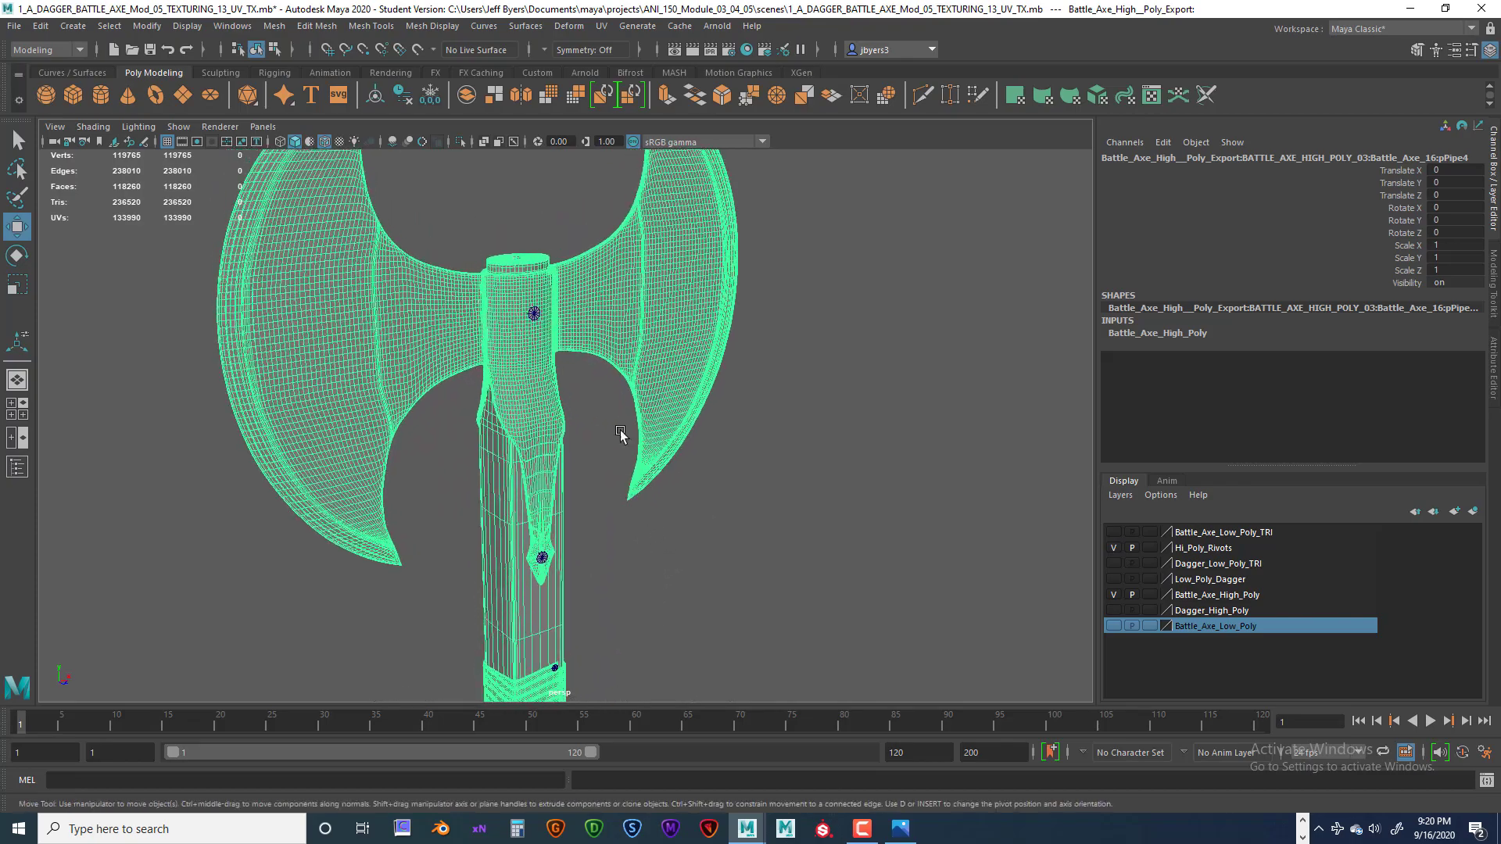
scroll(661, 529, "up", 6)
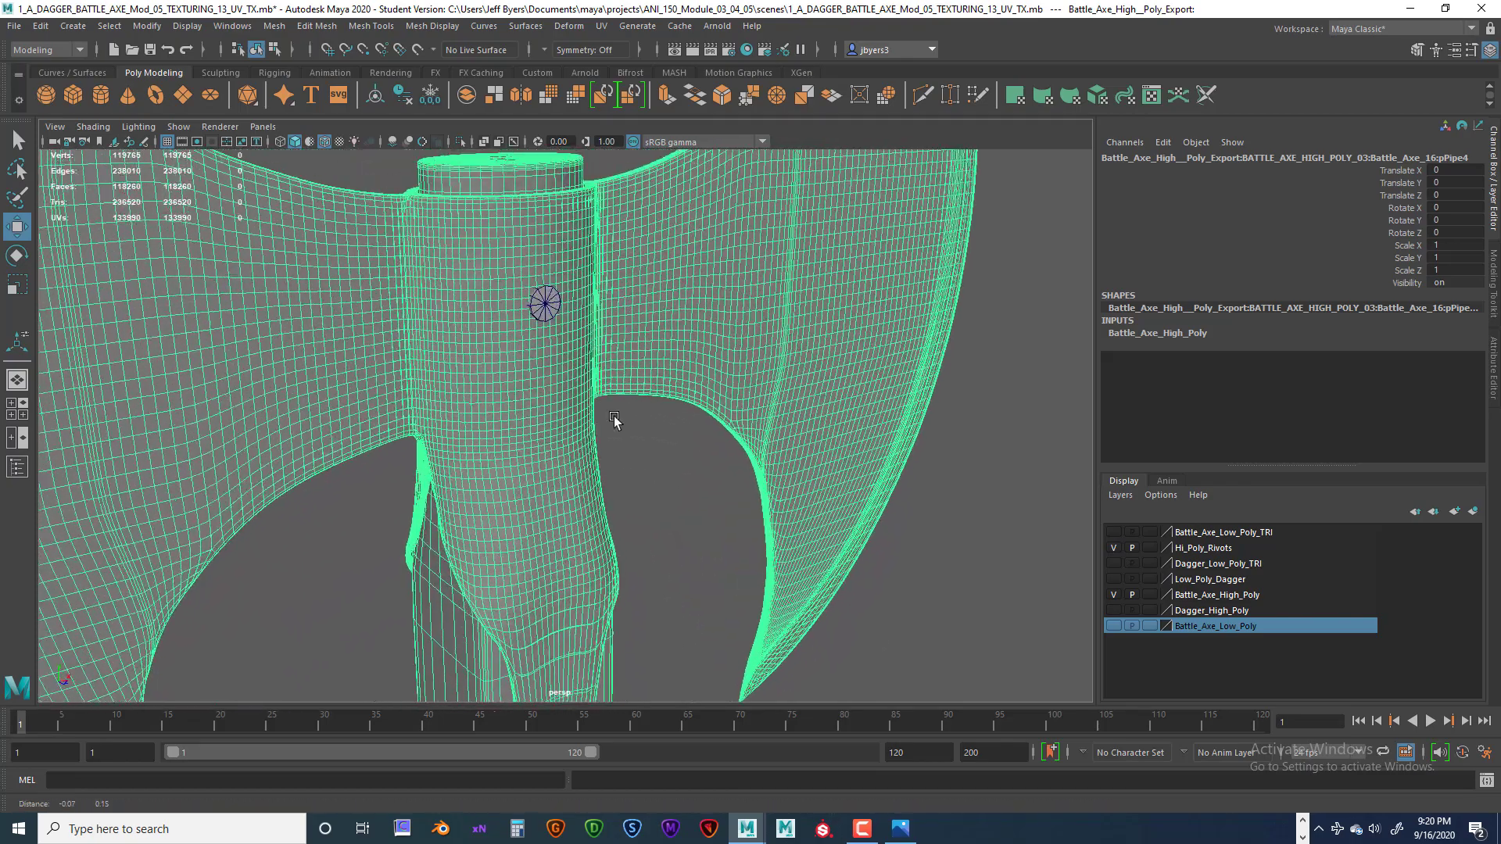
left_click(635, 547)
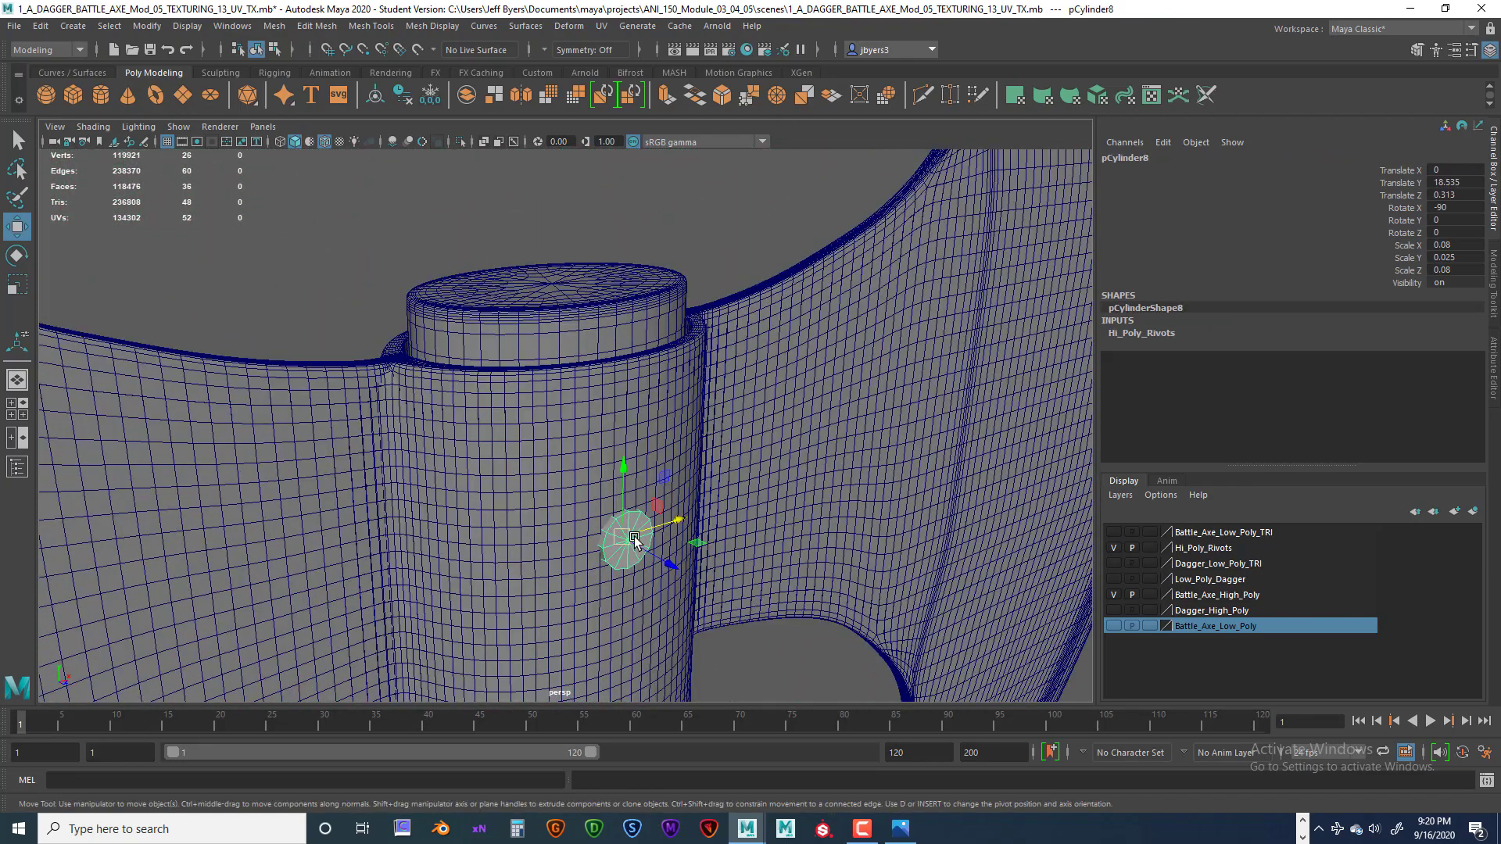
left_click_drag(644, 549, 660, 556, "alt")
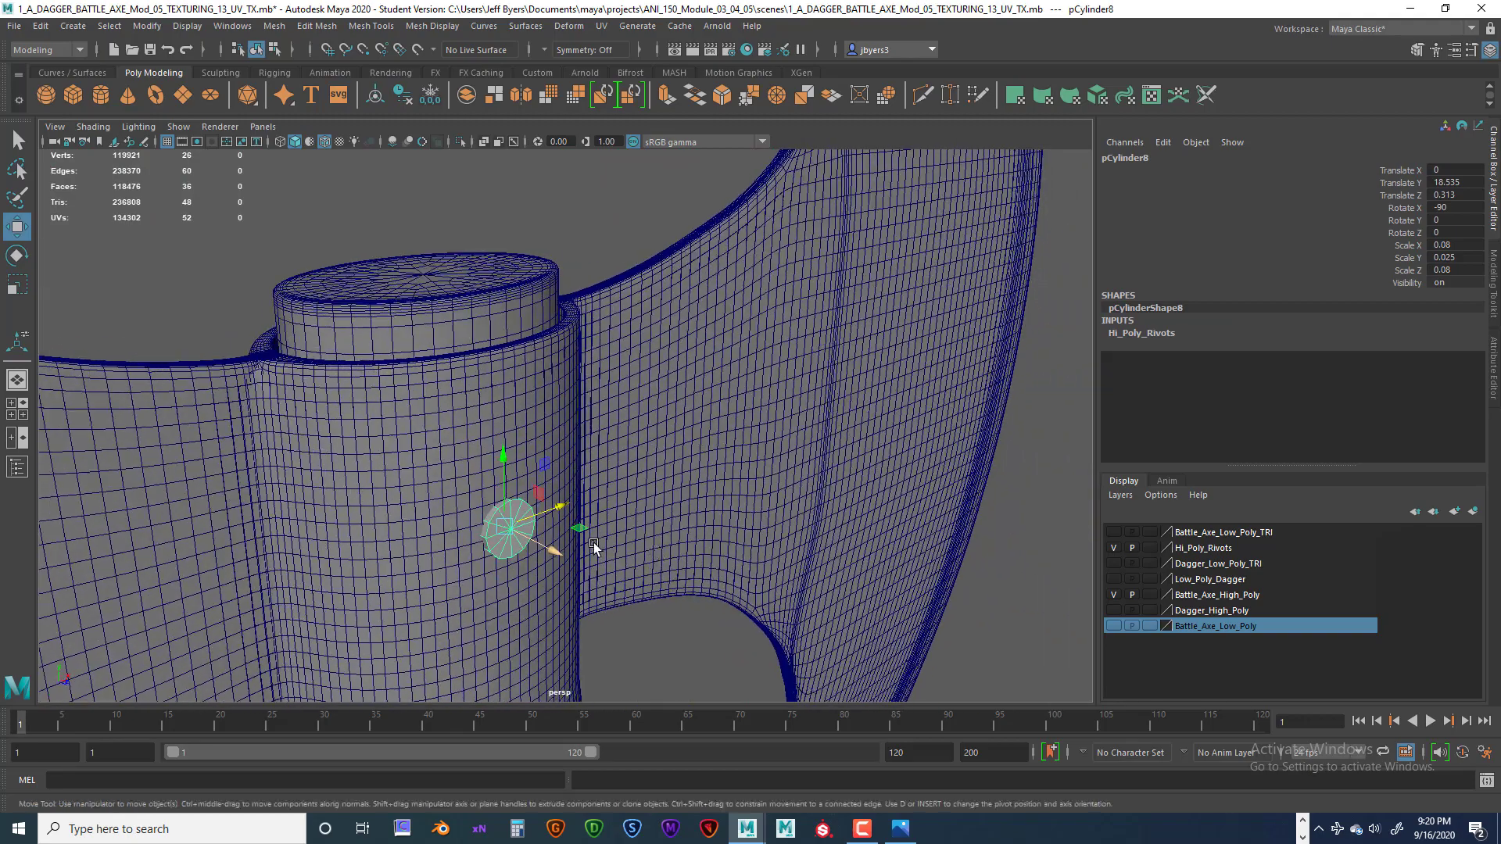
scroll(541, 530, "down", 4)
middle_click_drag(577, 512, 563, 297, "alt")
middle_click_drag(565, 462, 584, 536, "alt")
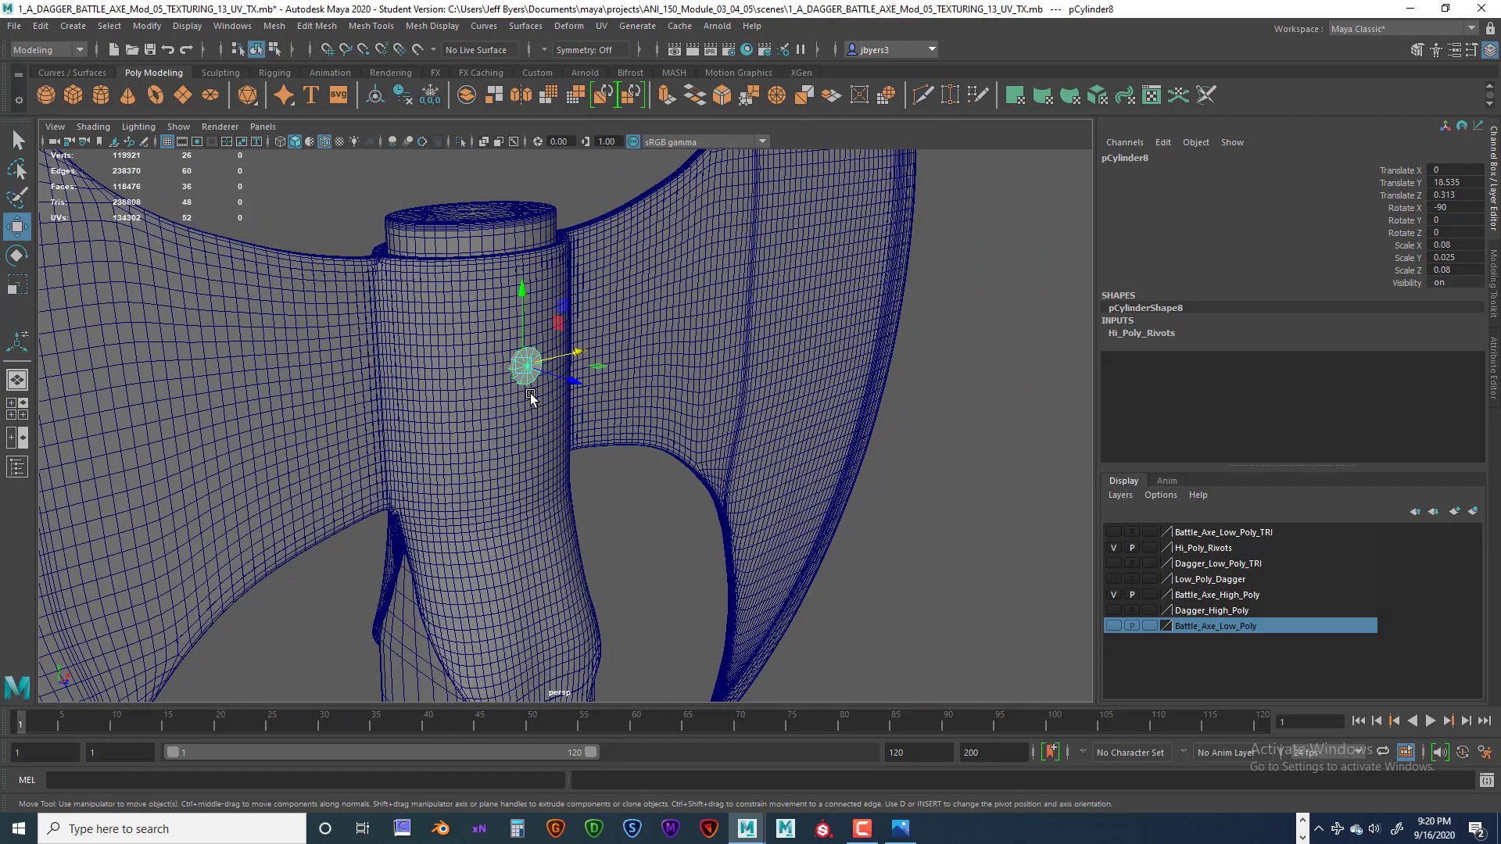
scroll(531, 392, "down", 6)
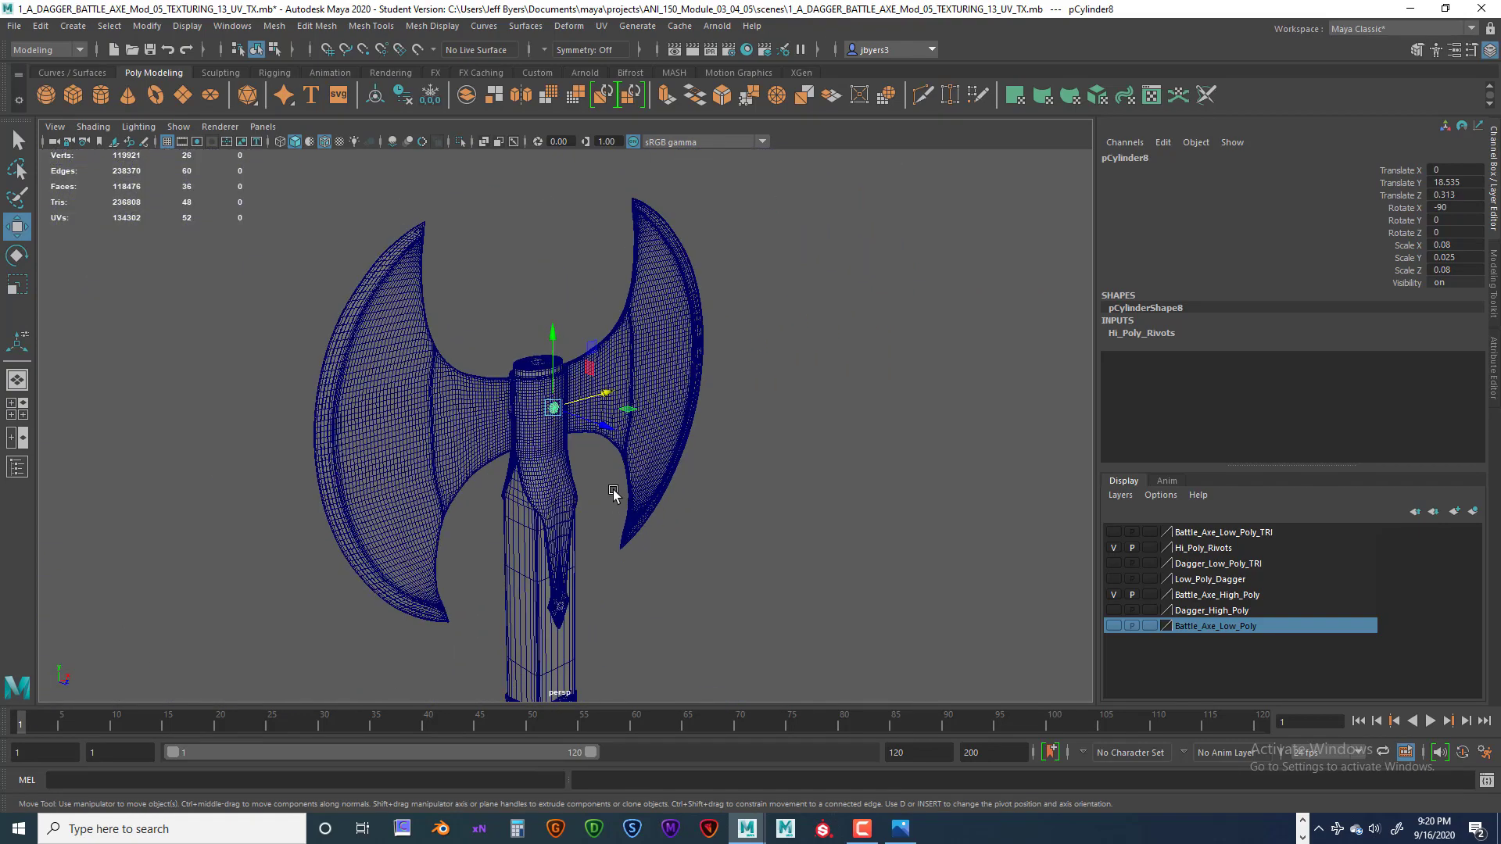
middle_click_drag(613, 492, 696, 211, "alt")
left_click(578, 413)
- Add the small rivets on the handle's upper and lower wraps to the rivet selection
middle_click_drag(669, 618, 667, 426, "alt")
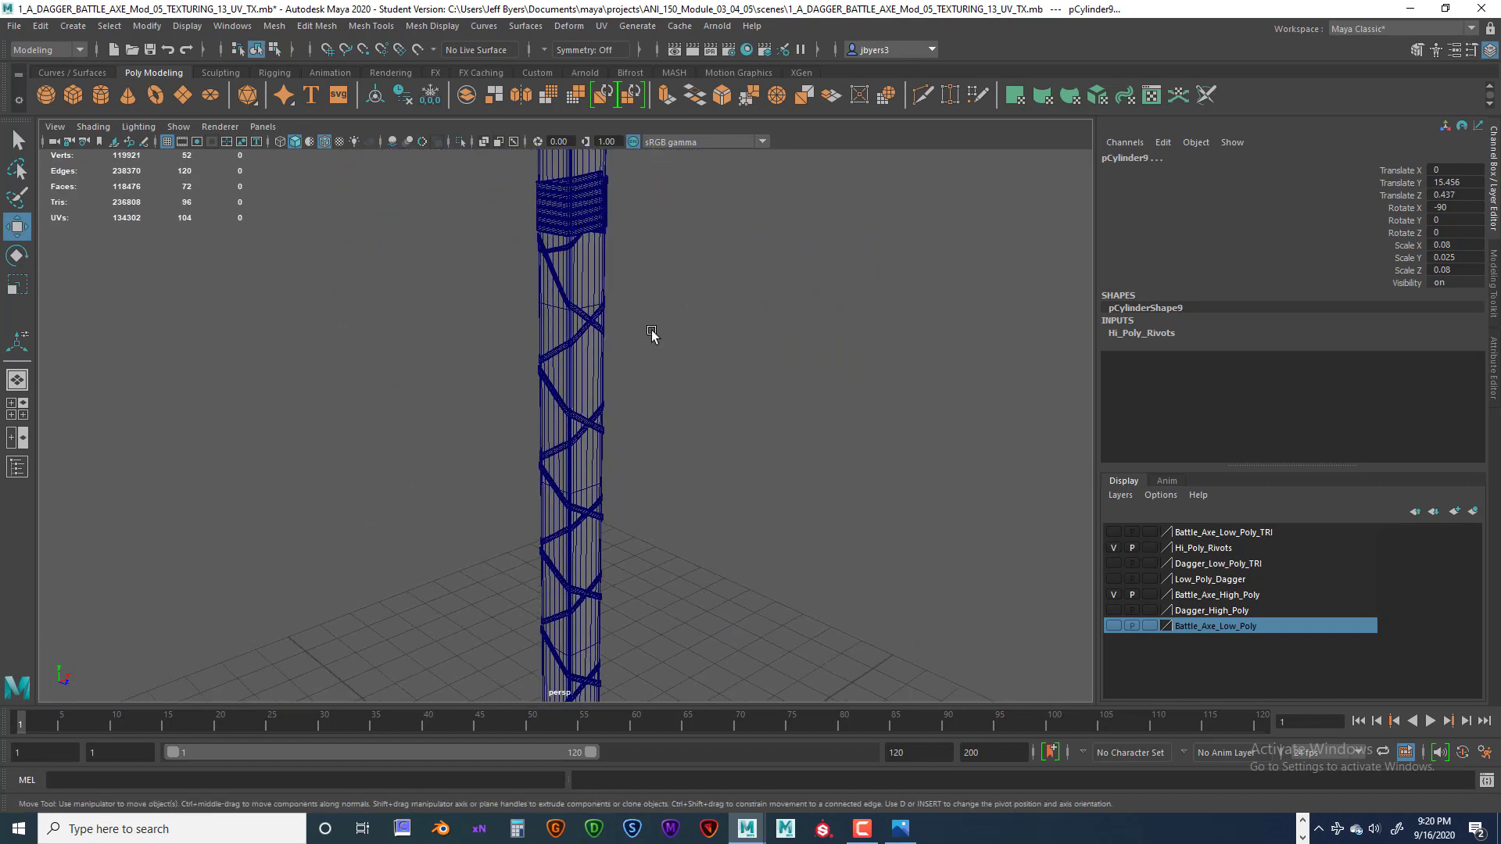
scroll(667, 598, "up", 10)
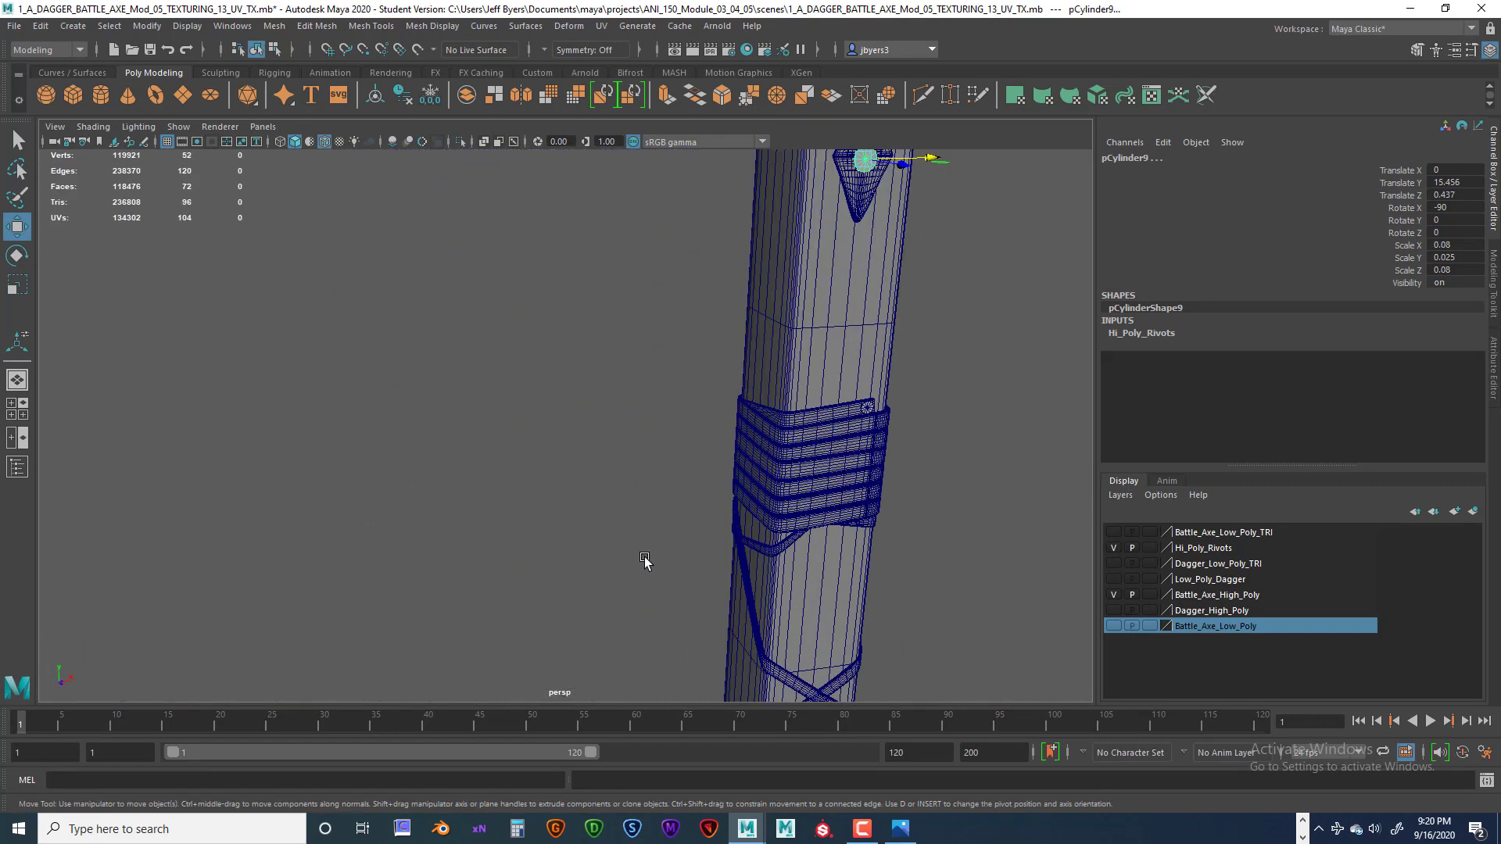
middle_click_drag(645, 560, 469, 541, "alt")
key("q")
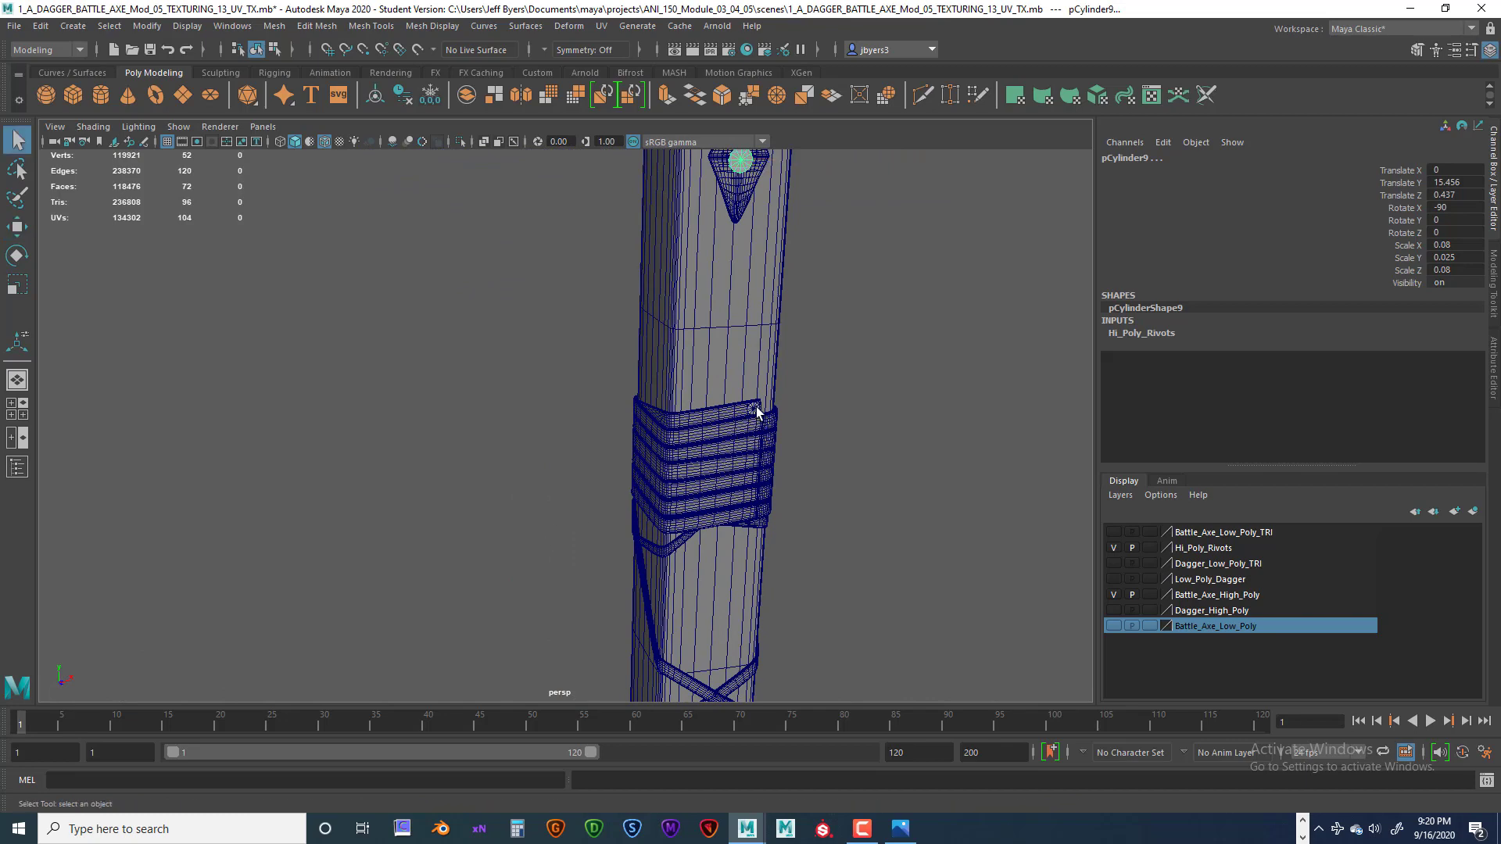
middle_click_drag(767, 577, 725, 192, "alt")
left_click(700, 518)
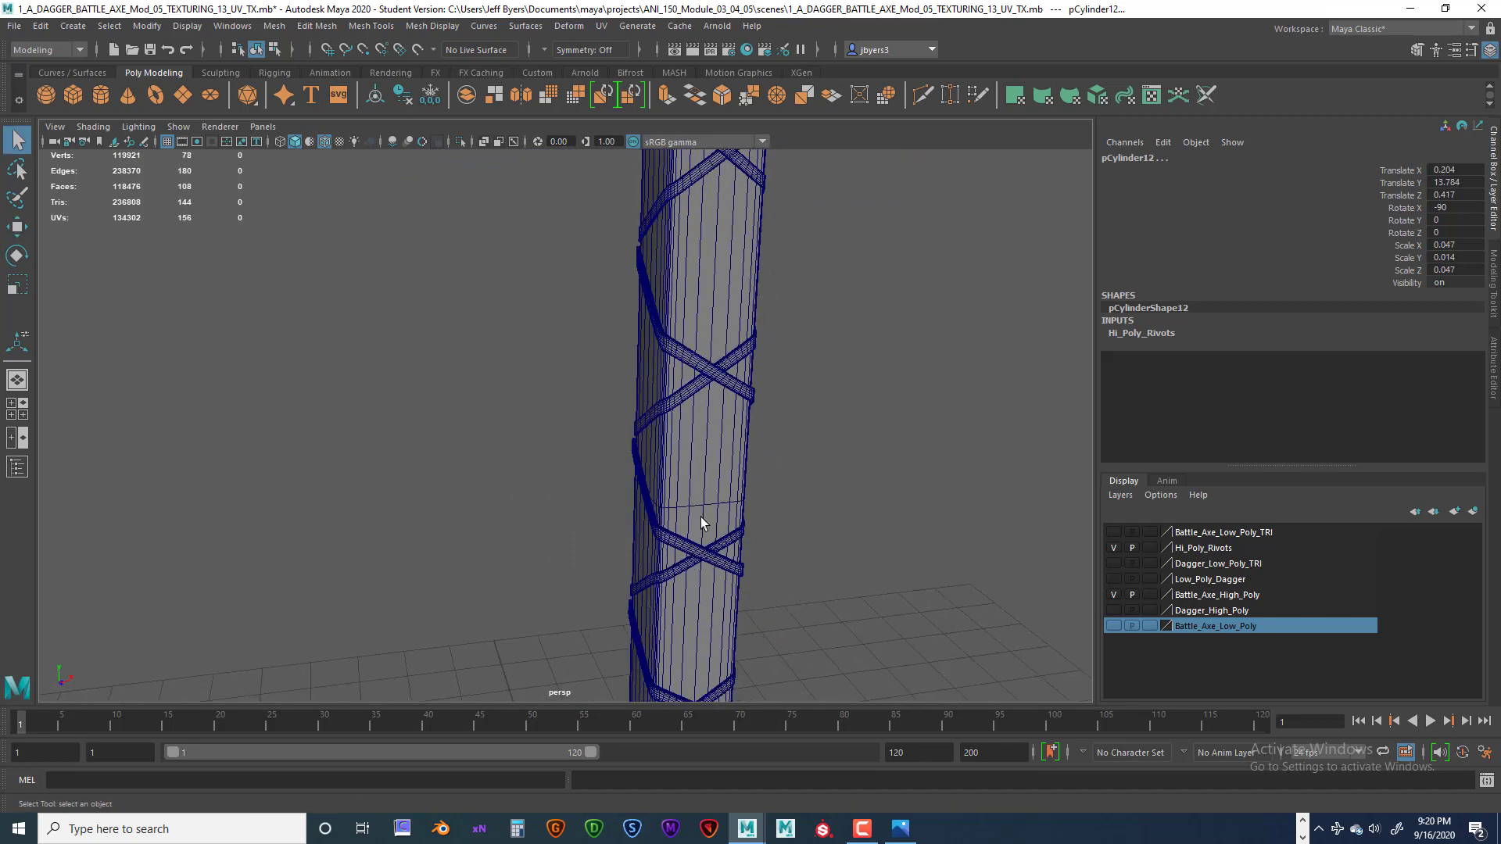
middle_click_drag(701, 517, 690, 457, "alt")
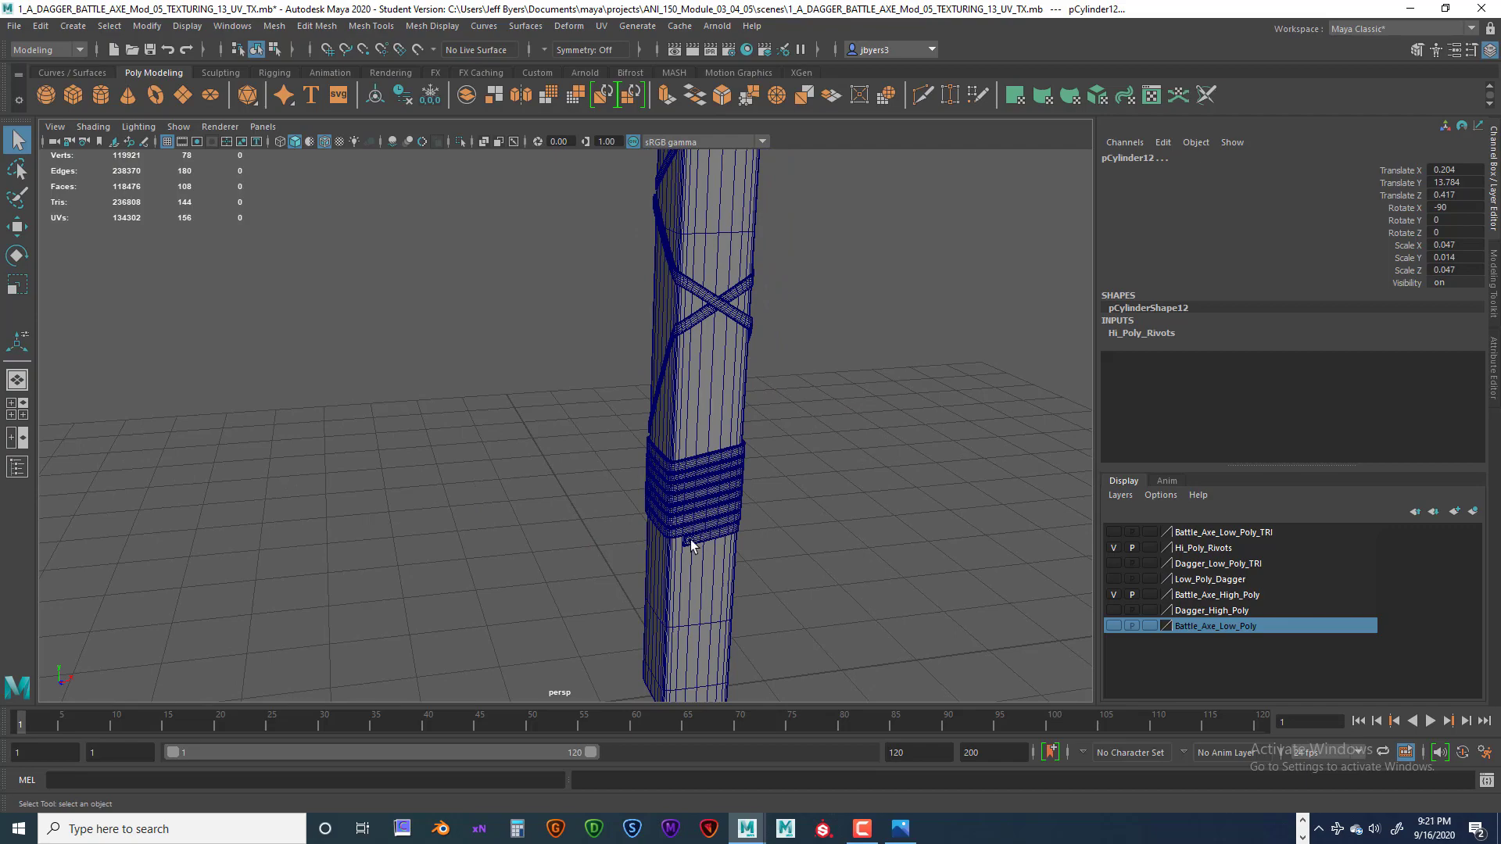
- Add the two rivets on the back of the axe head, on the collar and the pointed strap, to the selection
middle_click_drag(627, 368, 547, 420, "alt")
left_click_drag(548, 420, 594, 429, "alt")
scroll(539, 336, "up", 5)
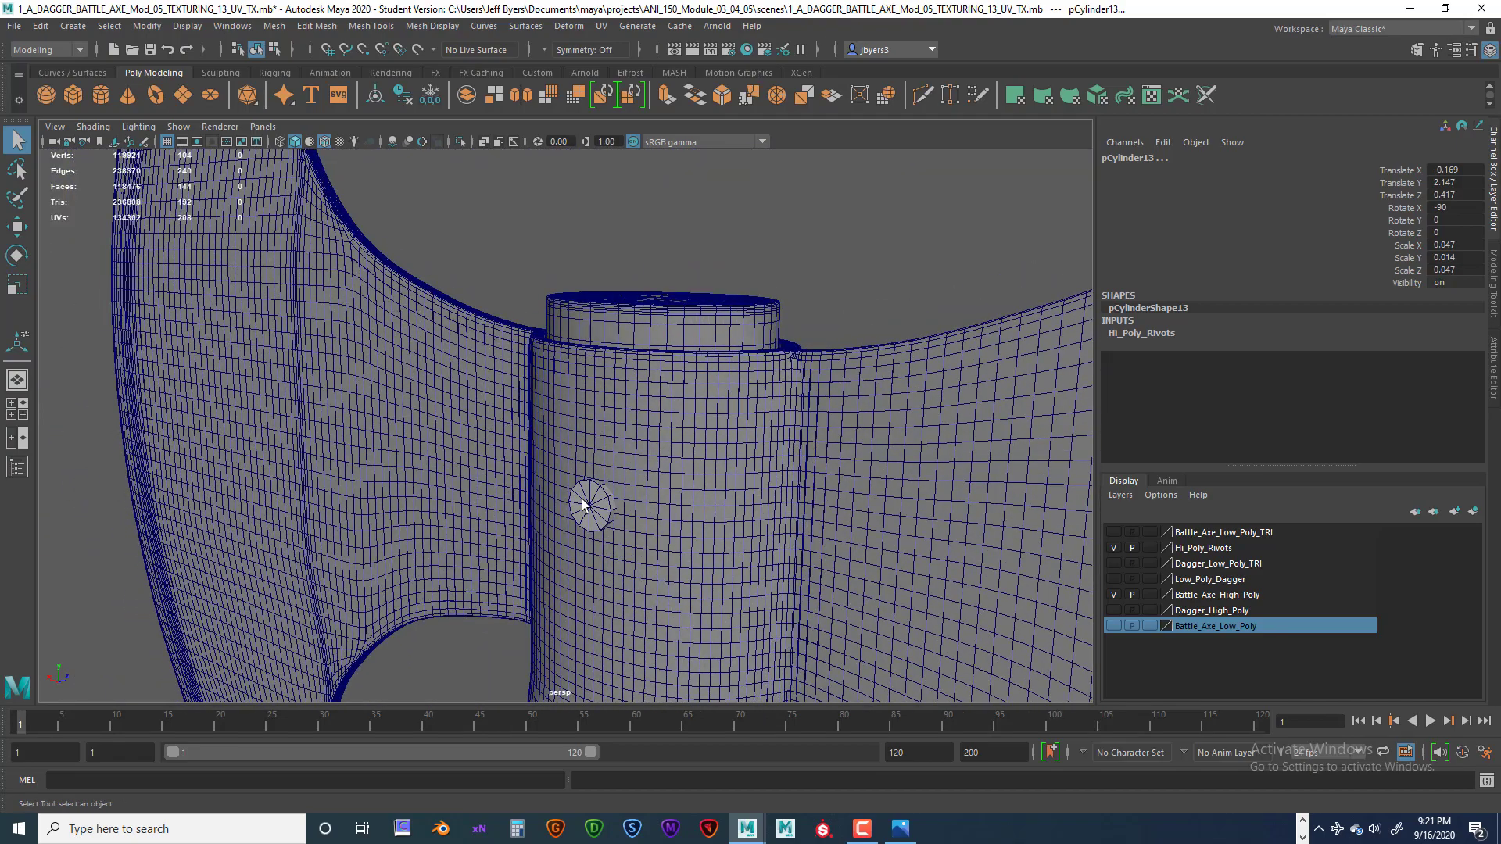
left_click_drag(627, 580, 607, 388, "alt")
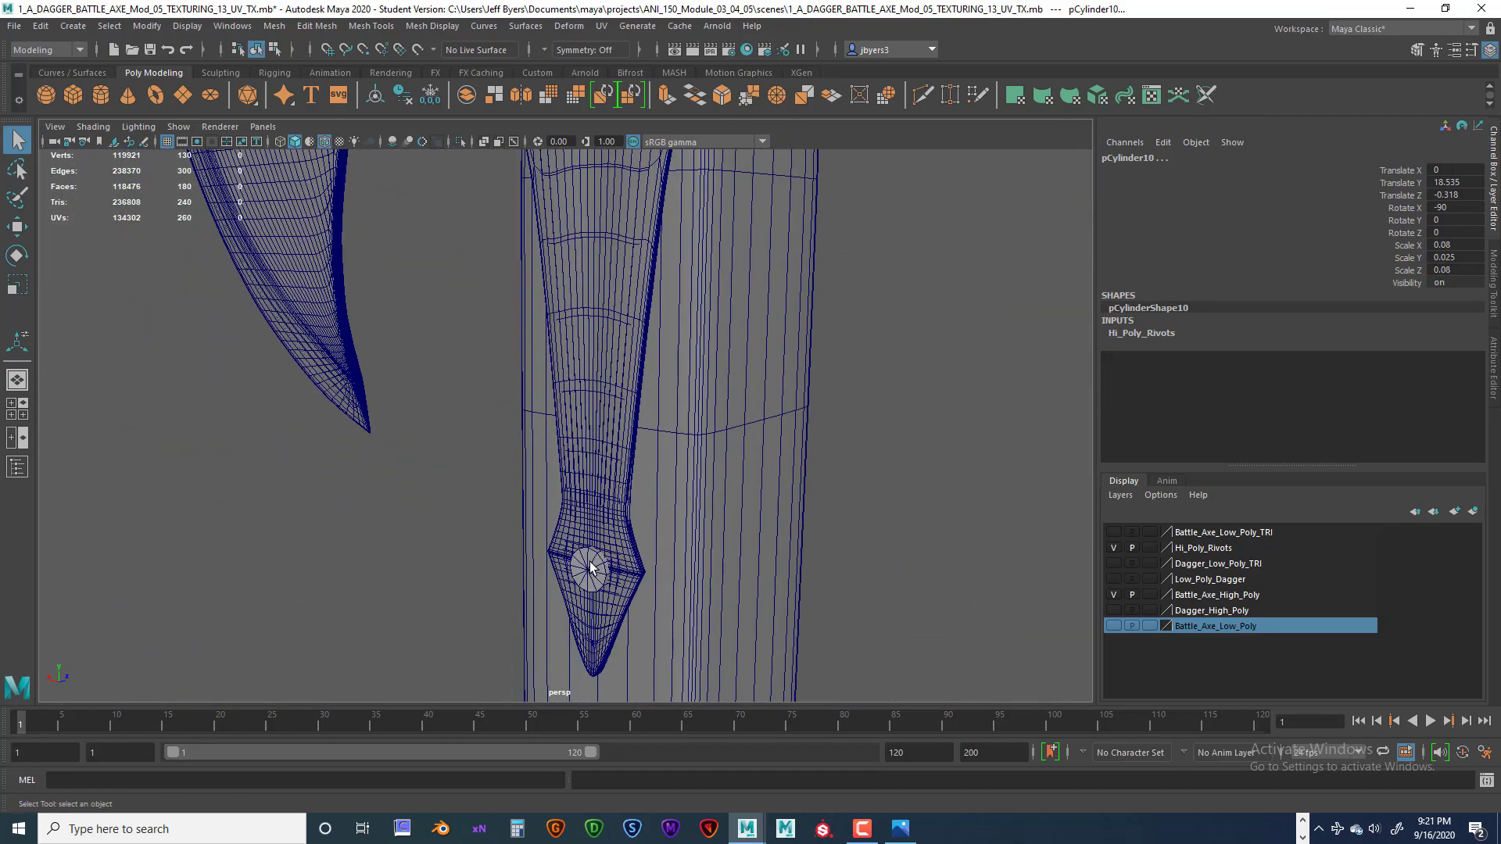
left_click(592, 568)
scroll(654, 540, "down", 5)
- Check the selected rivets along the axe and isolate them in the viewport
left_click_drag(654, 539, 547, 508, "alt")
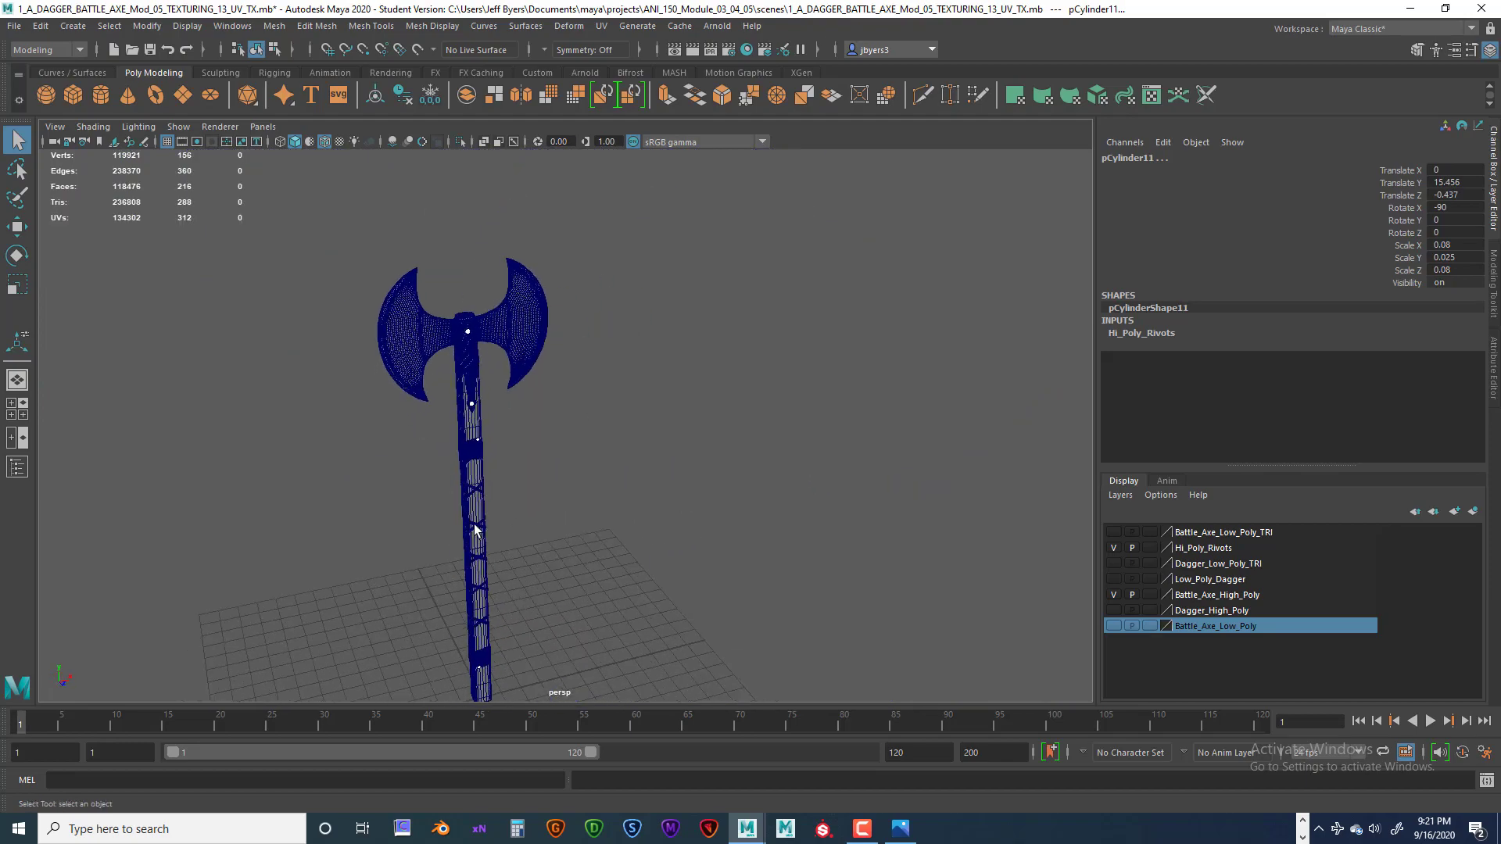
scroll(465, 486, "up", 8)
left_click_drag(464, 486, 618, 574, "alt")
scroll(530, 539, "up", 3)
scroll(536, 595, "up", 3)
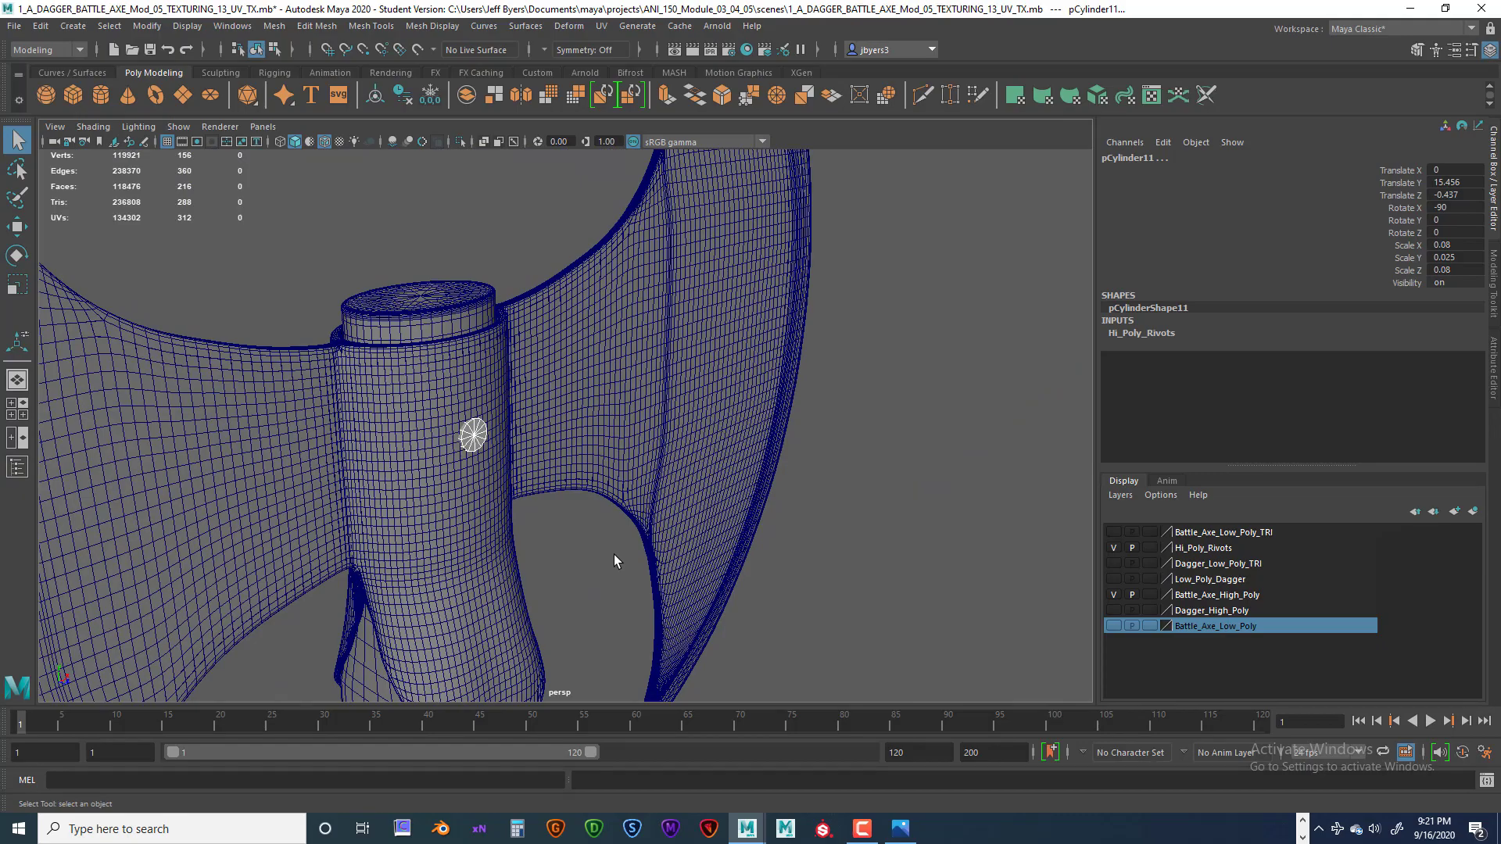
mouse_move(584, 510)
left_mouse_down("alt")
mouse_move(760, 495)
mouse_move(570, 488)
left_mouse_up("alt")
scroll(565, 506, "down", 5)
scroll(555, 424, "up", 3)
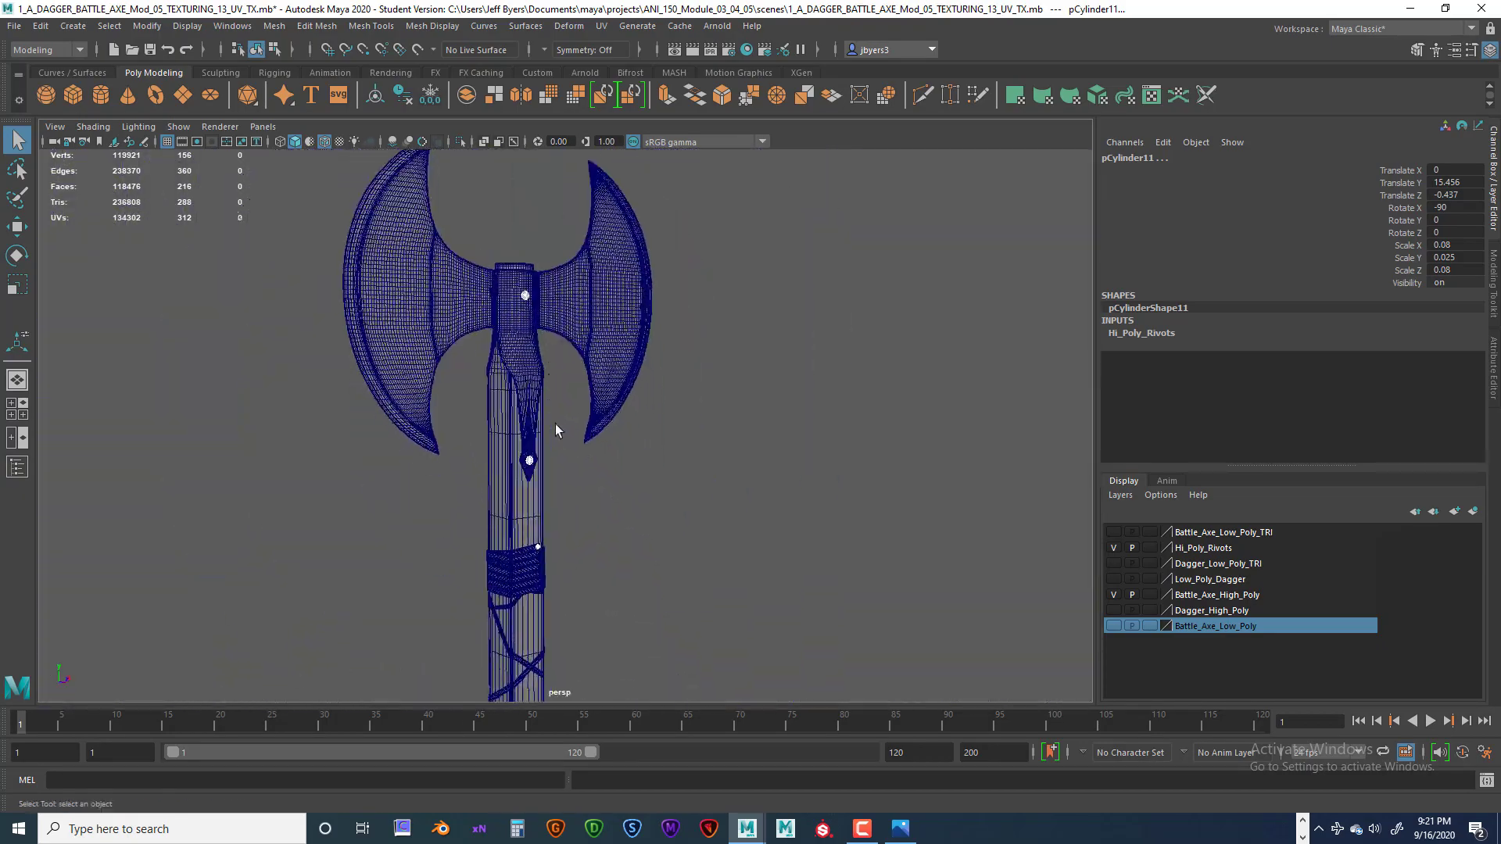
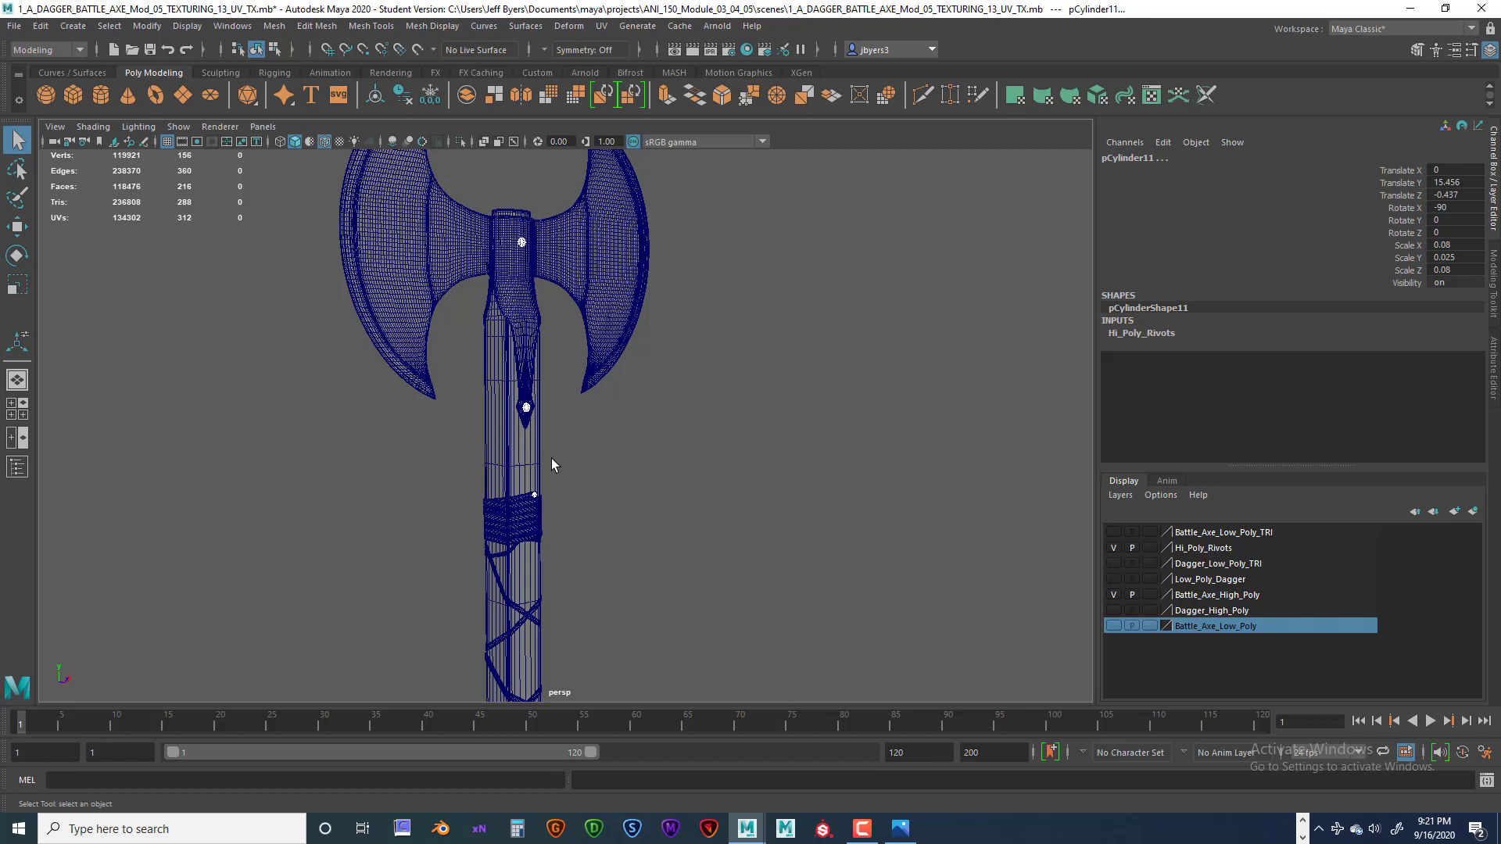
key("ctrl+1")
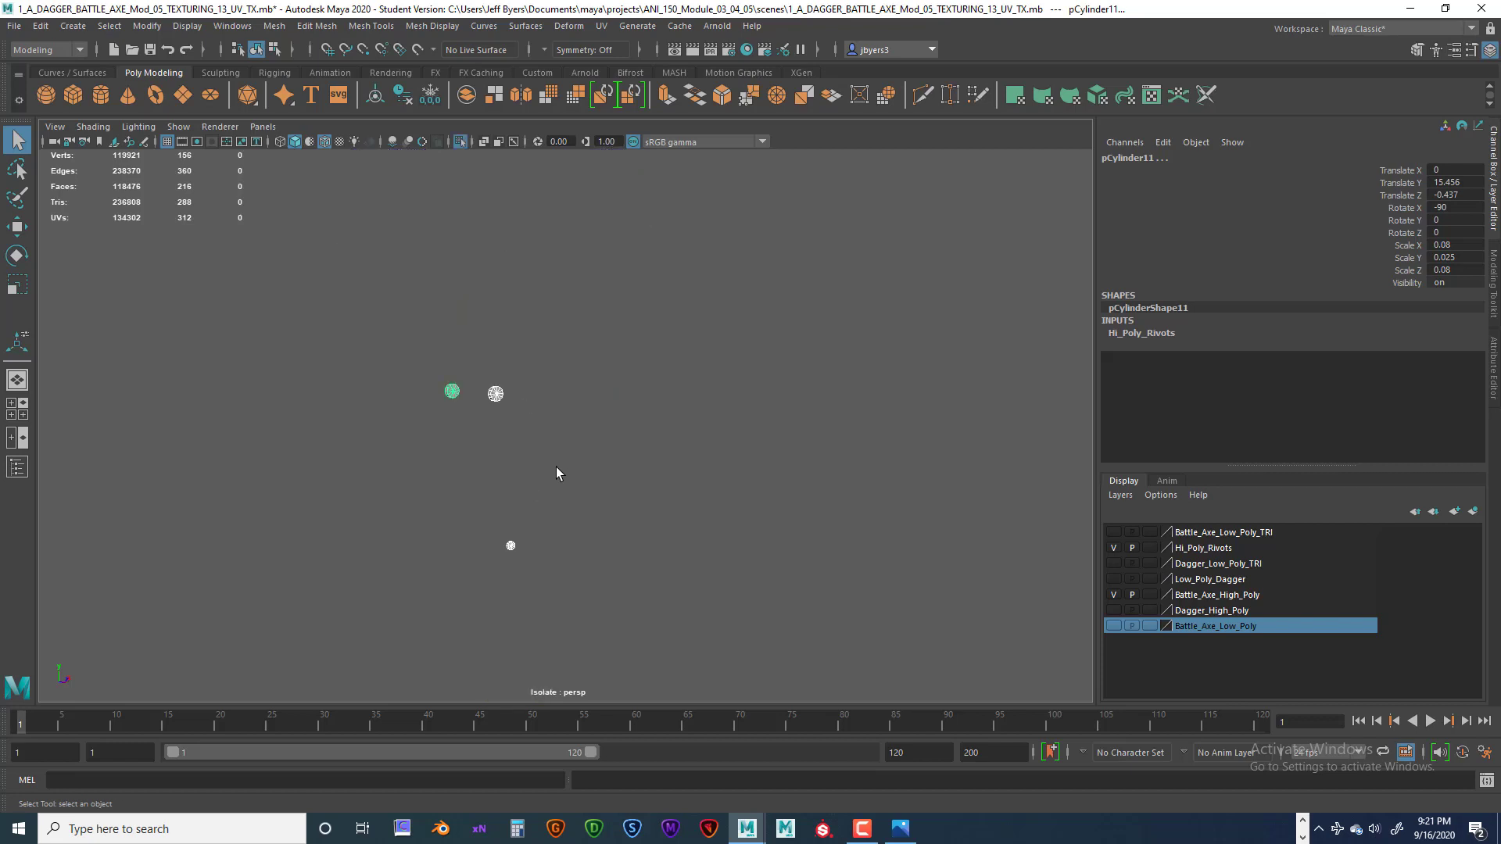
- Select only the front and back collar rivets and frame them in the view
left_click_drag(473, 216, 599, 279)
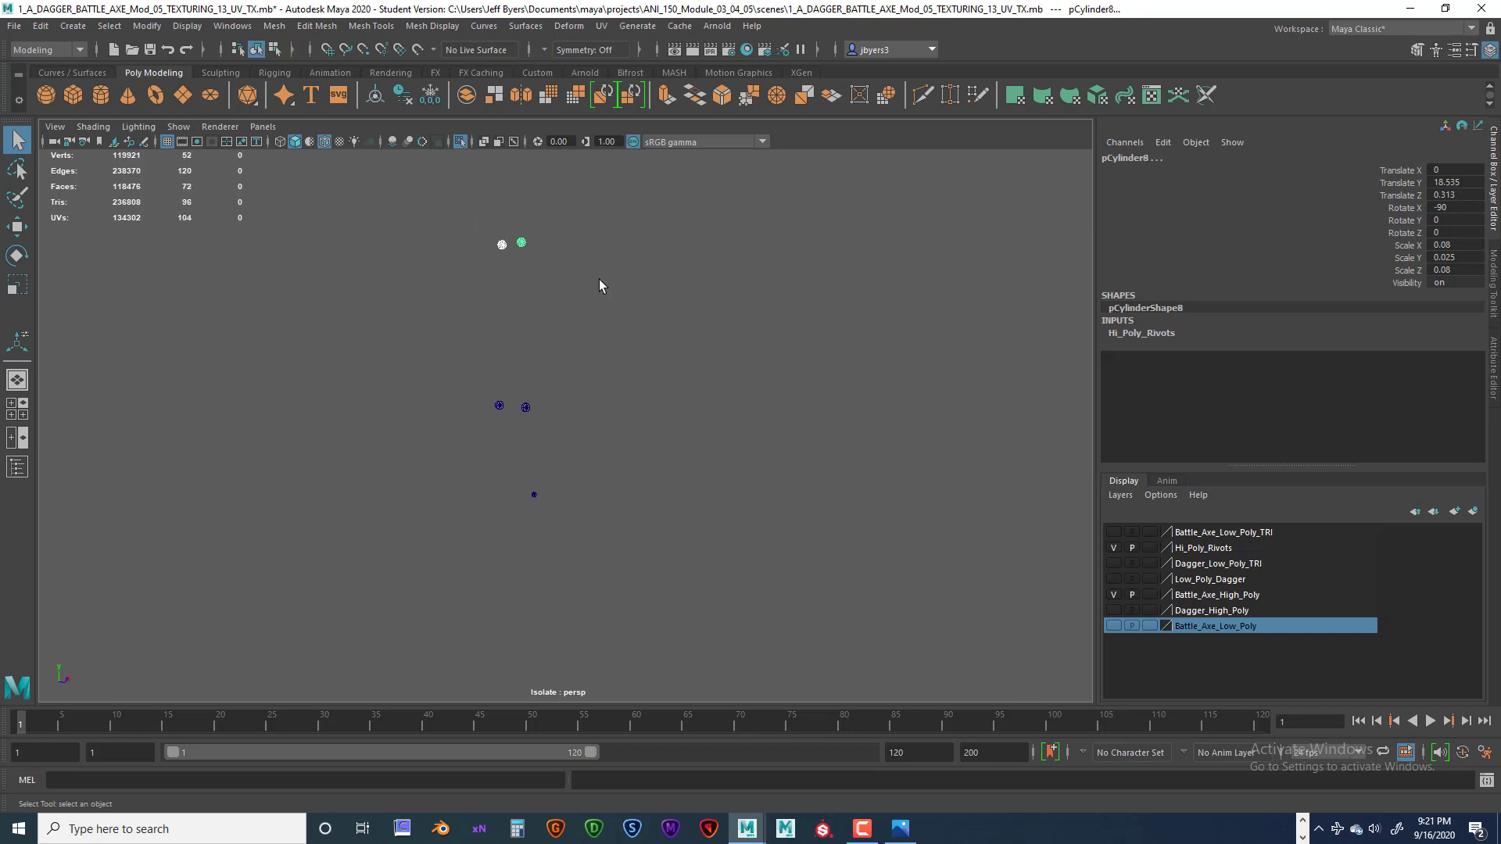
key("f")
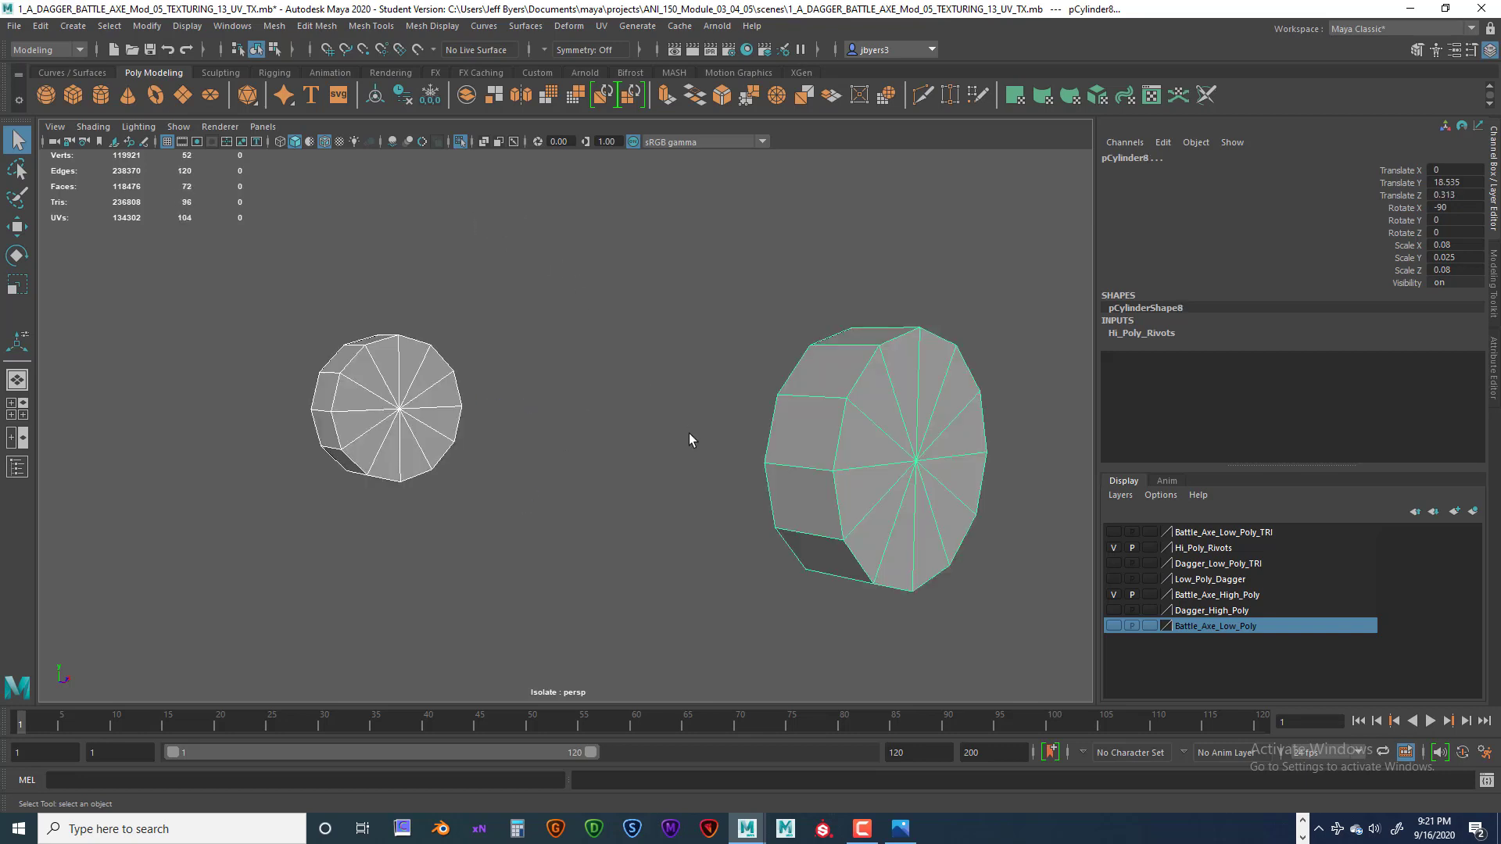
left_click_drag(745, 468, 679, 456, "alt")
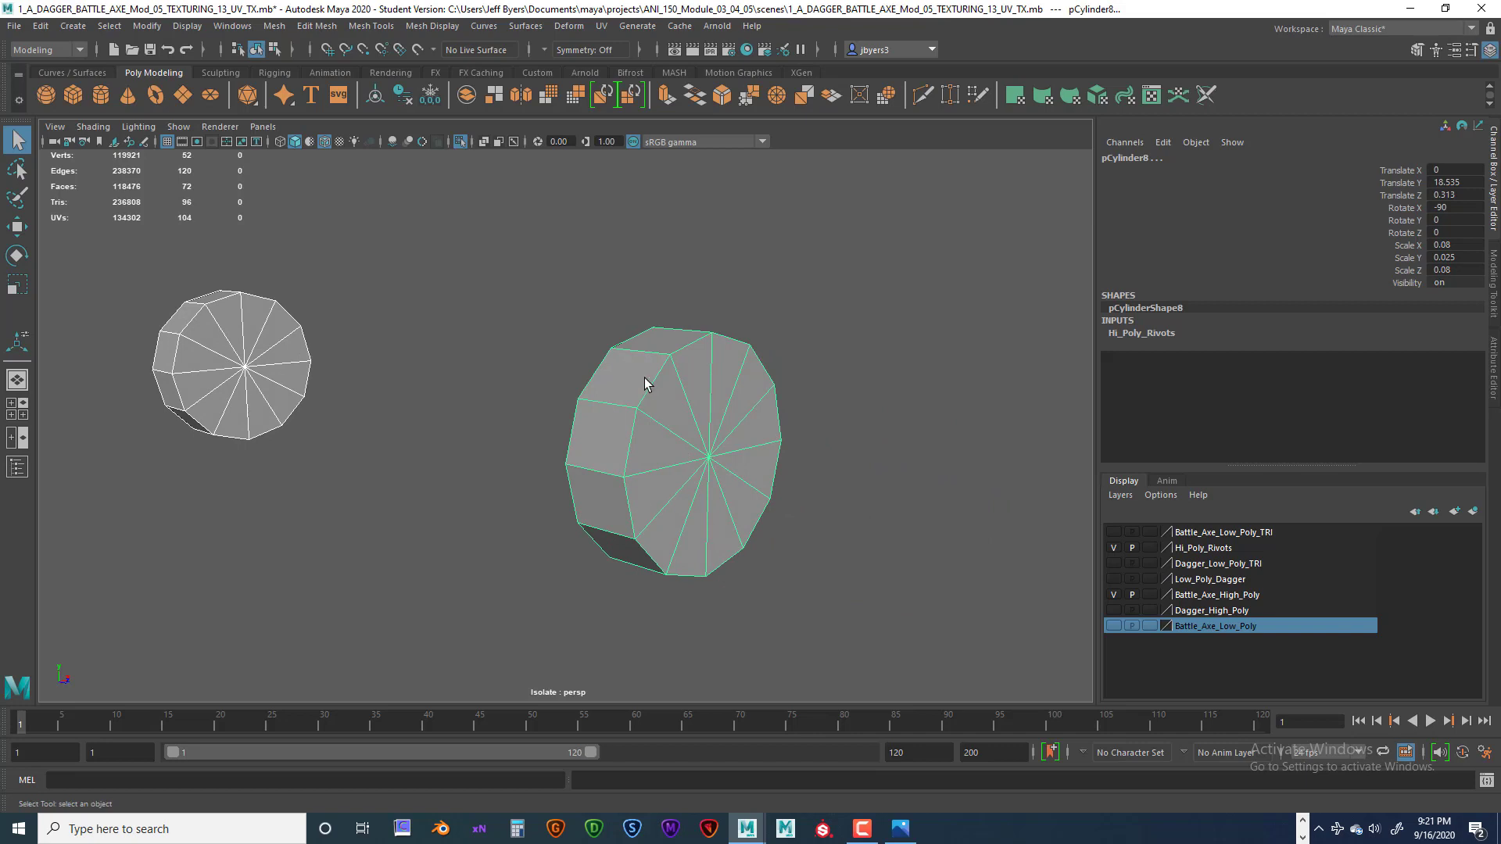
- Insert two edge loops around the side of the front collar rivet, one near each rim
right_click(645, 383)
left_click(637, 470)
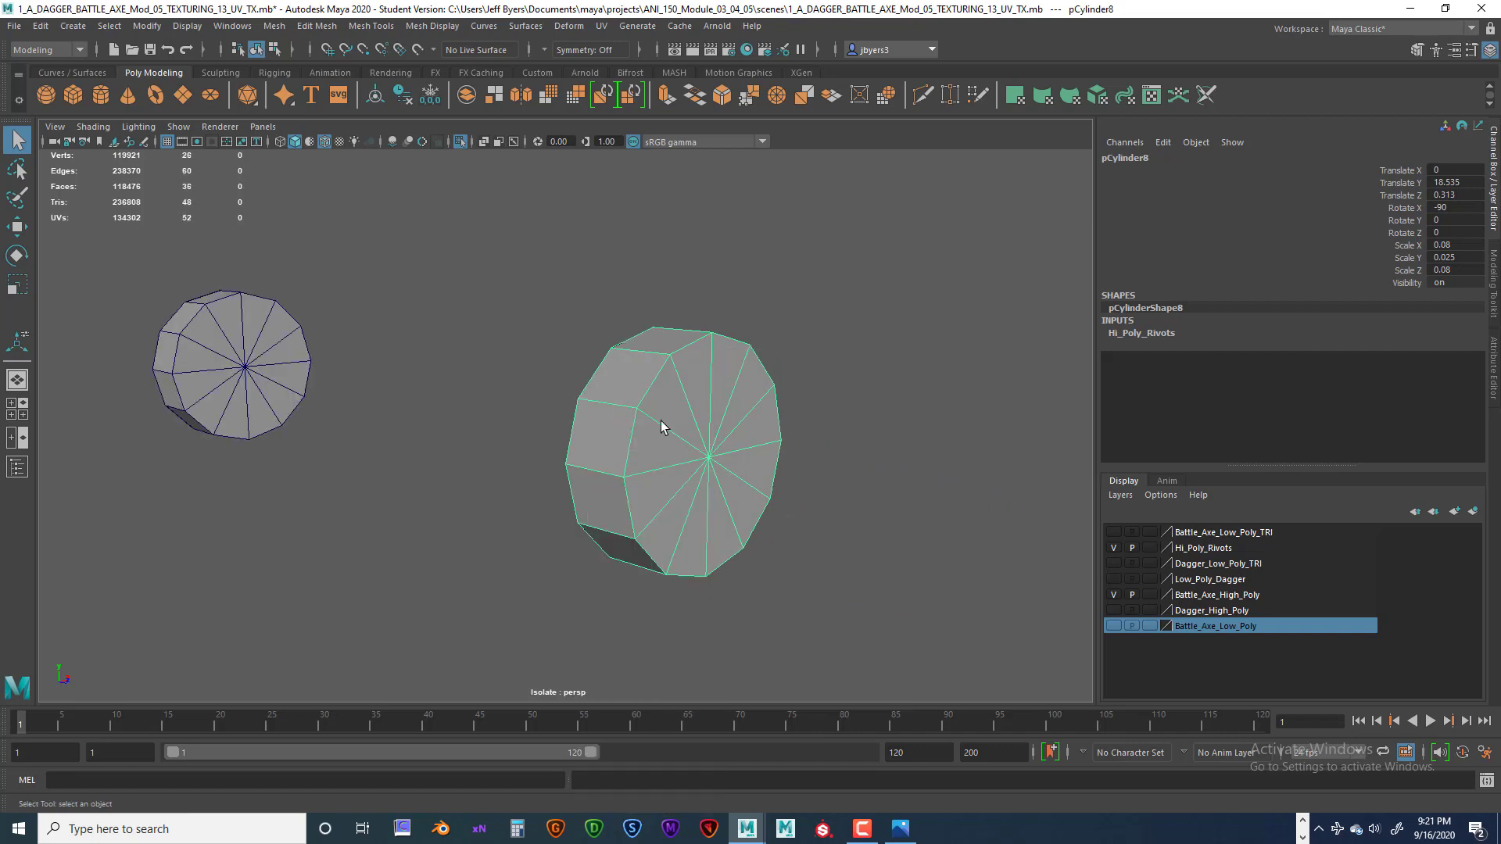
right_click_drag(660, 421, 593, 438, "shift")
left_click_drag(628, 413, 588, 405)
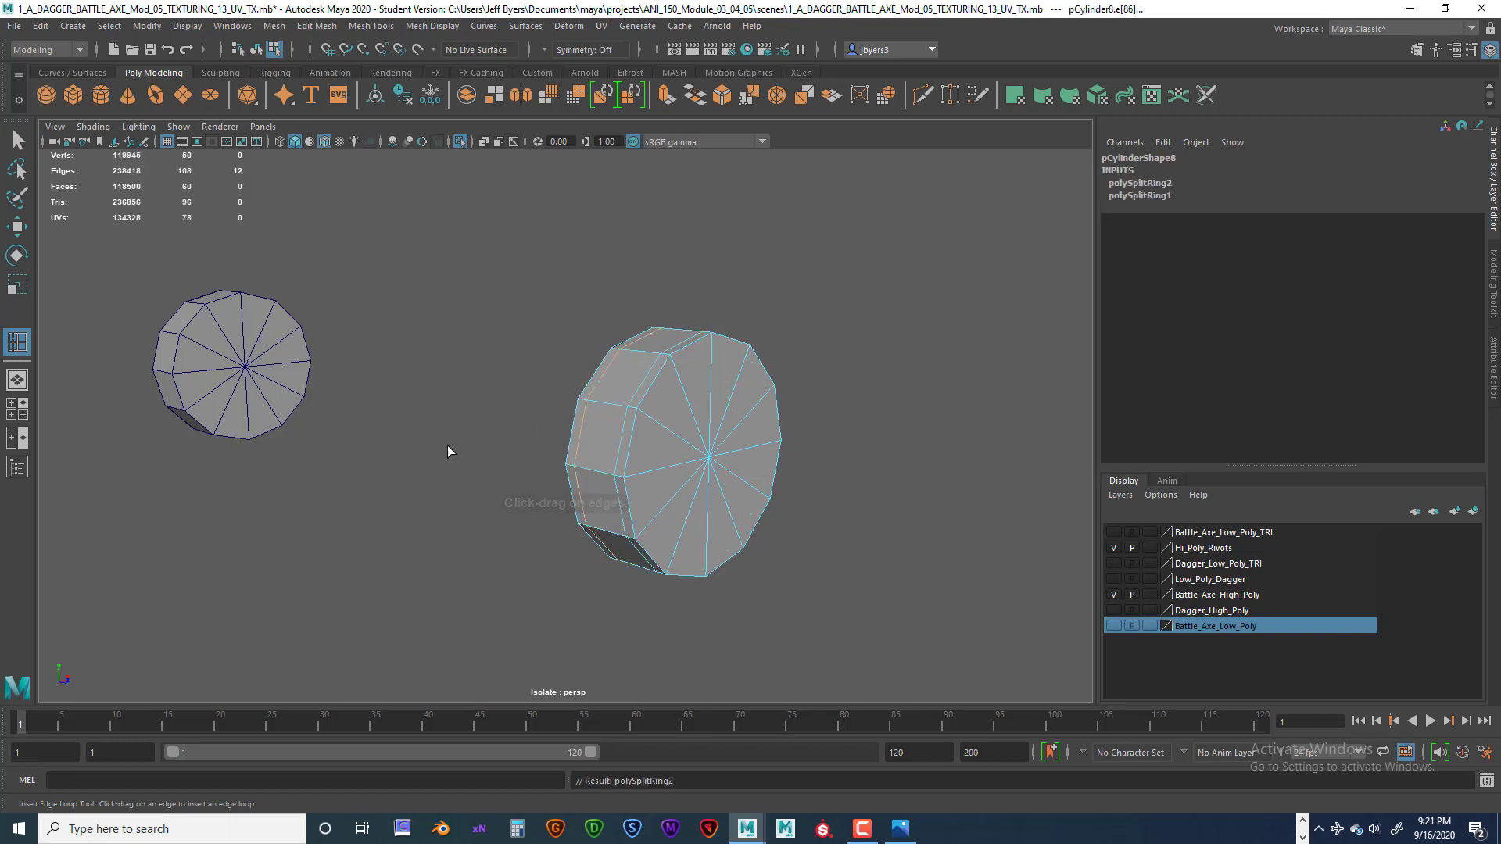
- Insert two edge loops around the side of the back collar rivet, one near each rim
mouse_move(449, 446)
left_mouse_down("alt")
mouse_move(378, 412)
mouse_move(424, 445)
left_mouse_up("alt")
left_click(424, 445)
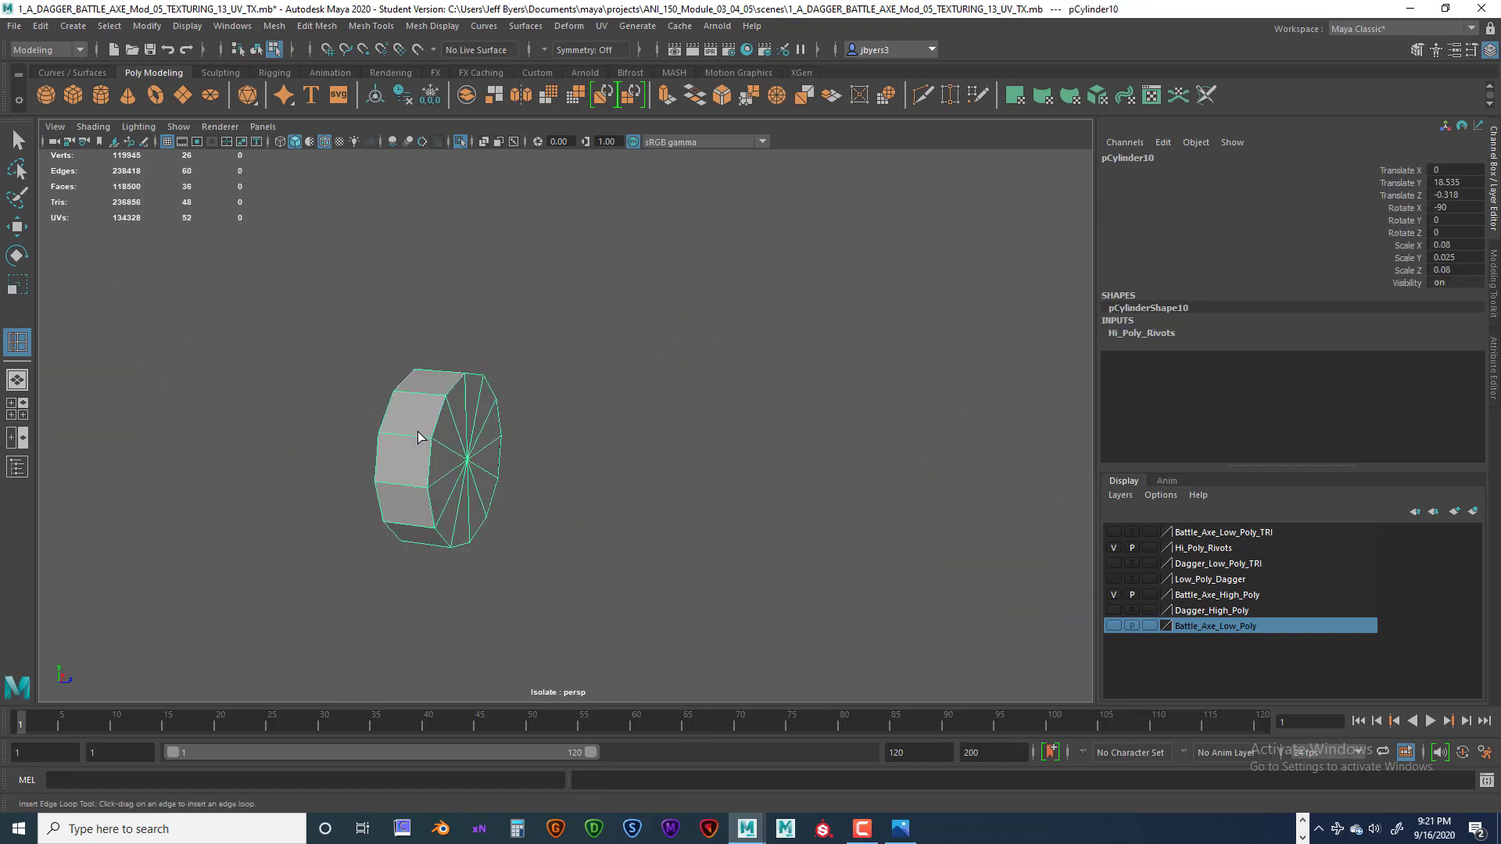
left_click(423, 442)
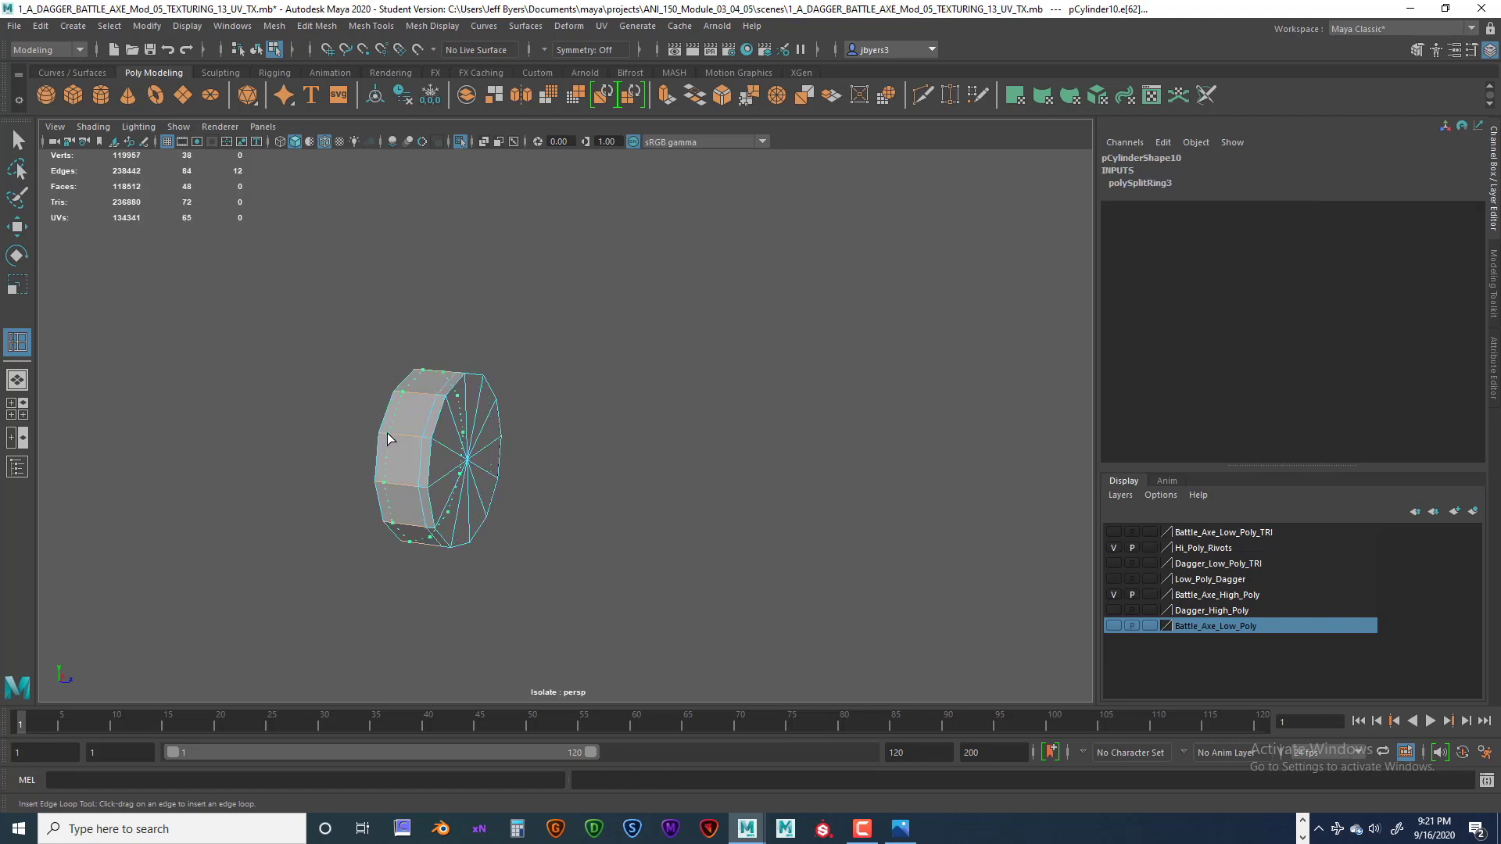
left_click(386, 438)
left_click_drag(867, 489, 607, 451, "alt")
- Check the back collar rivet in smooth mesh preview and return it to unsmoothed display
key("3")
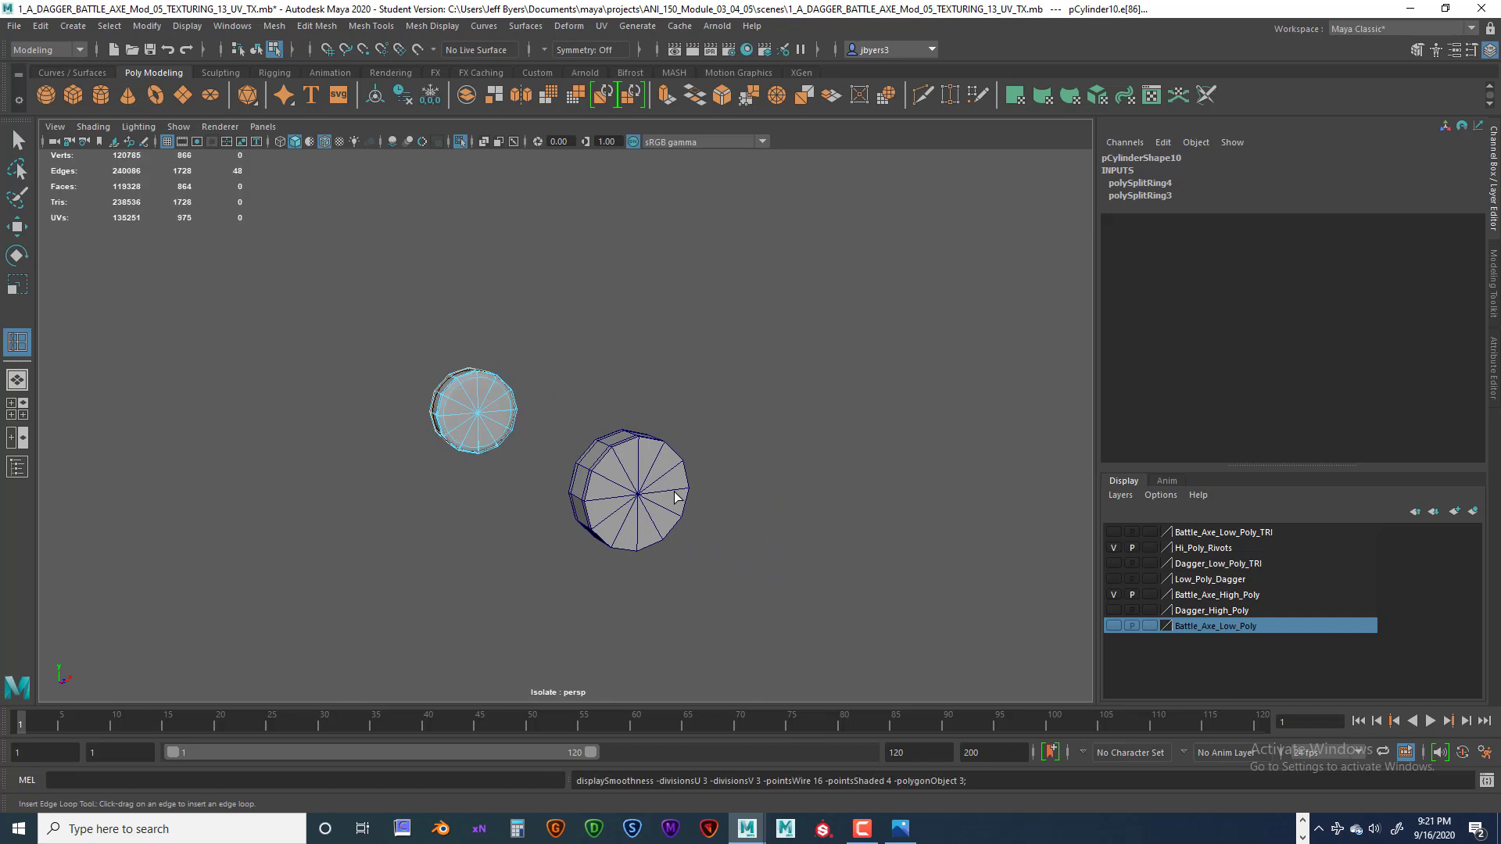
left_click_drag(523, 438, 433, 439, "alt")
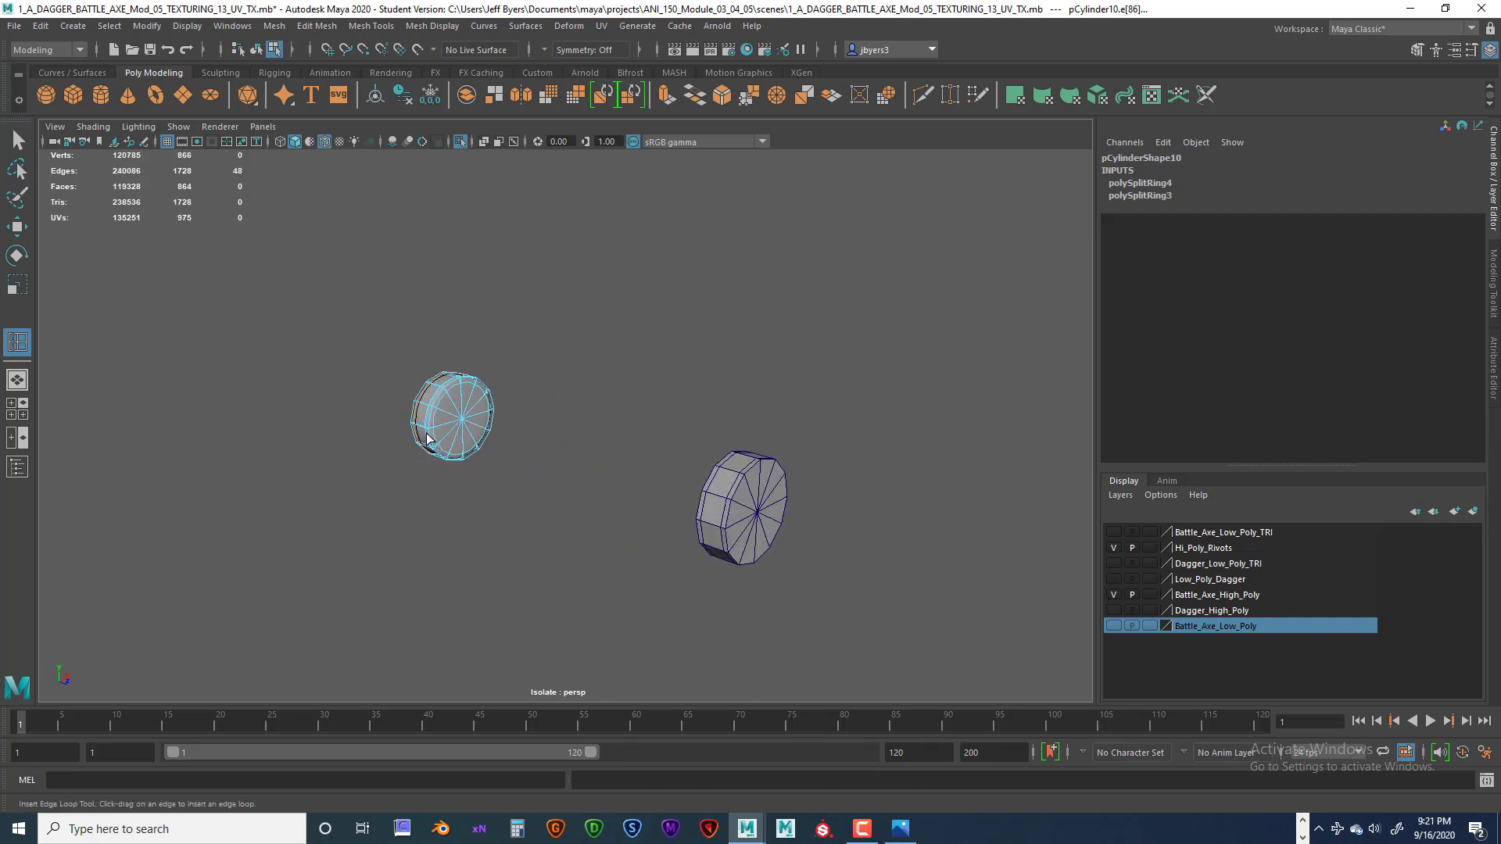
scroll(438, 443, "up", 4)
middle_click_drag(437, 444, 620, 496, "alt")
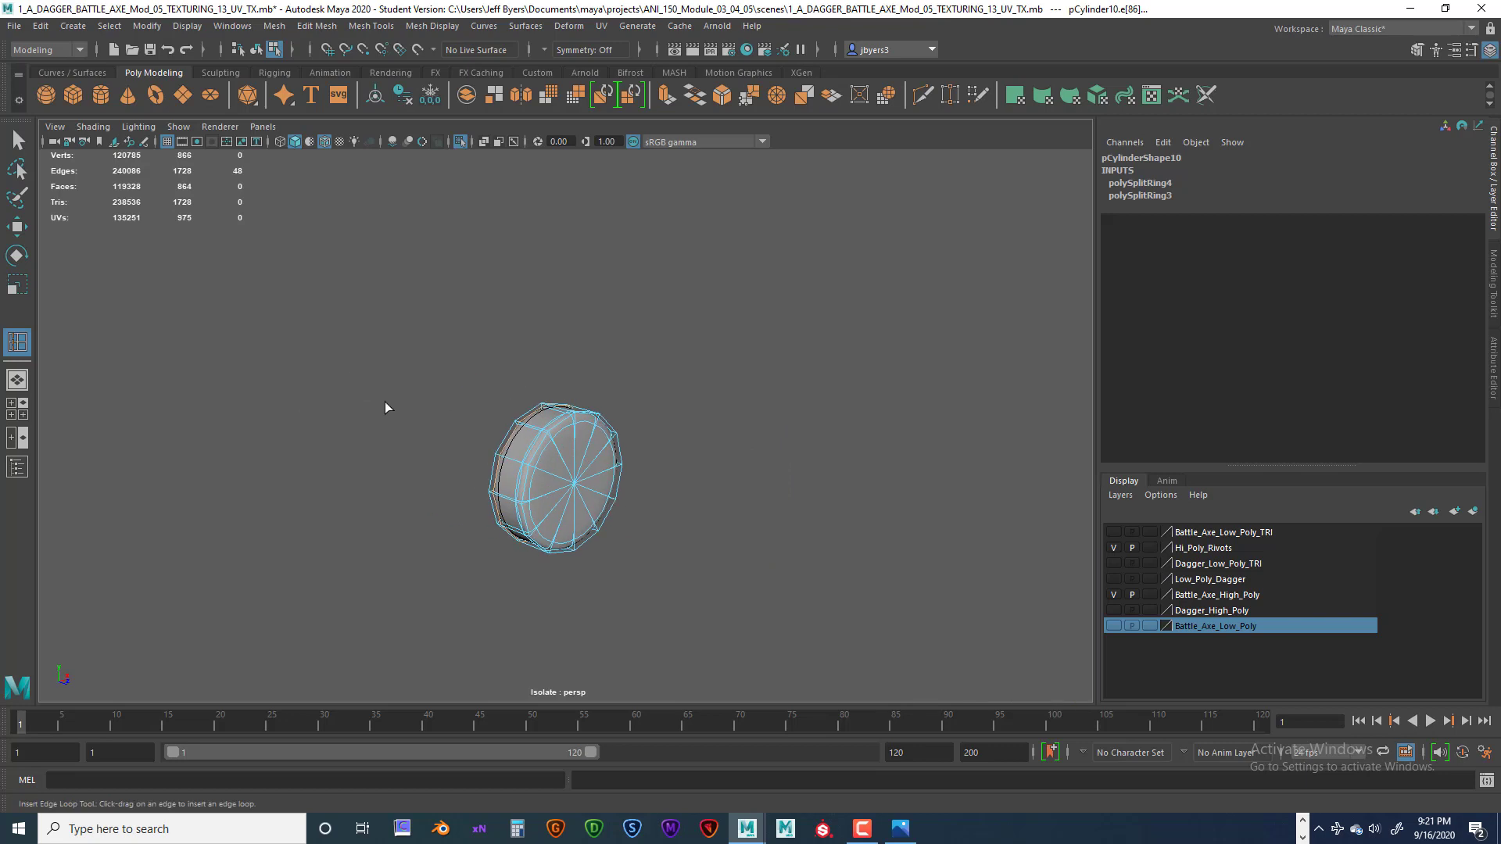
key("1")
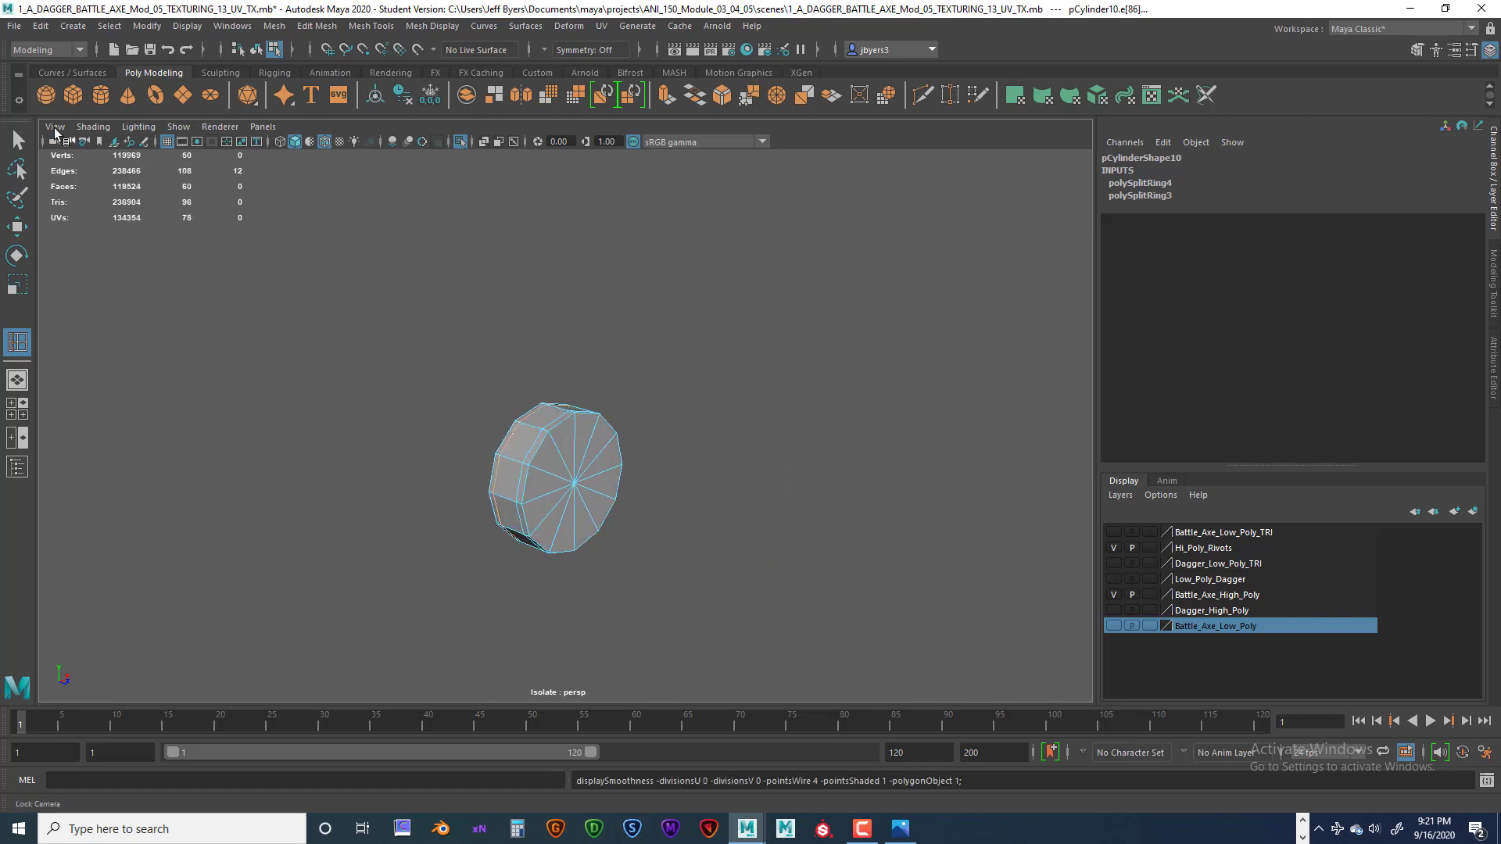
- Leave edge loop insertion, show the back collar rivet smoothed and deselected, and hide the wireframe overlay on shaded objects
left_click(17, 139)
right_click_drag(576, 435, 647, 497)
key("3")
left_click(669, 518)
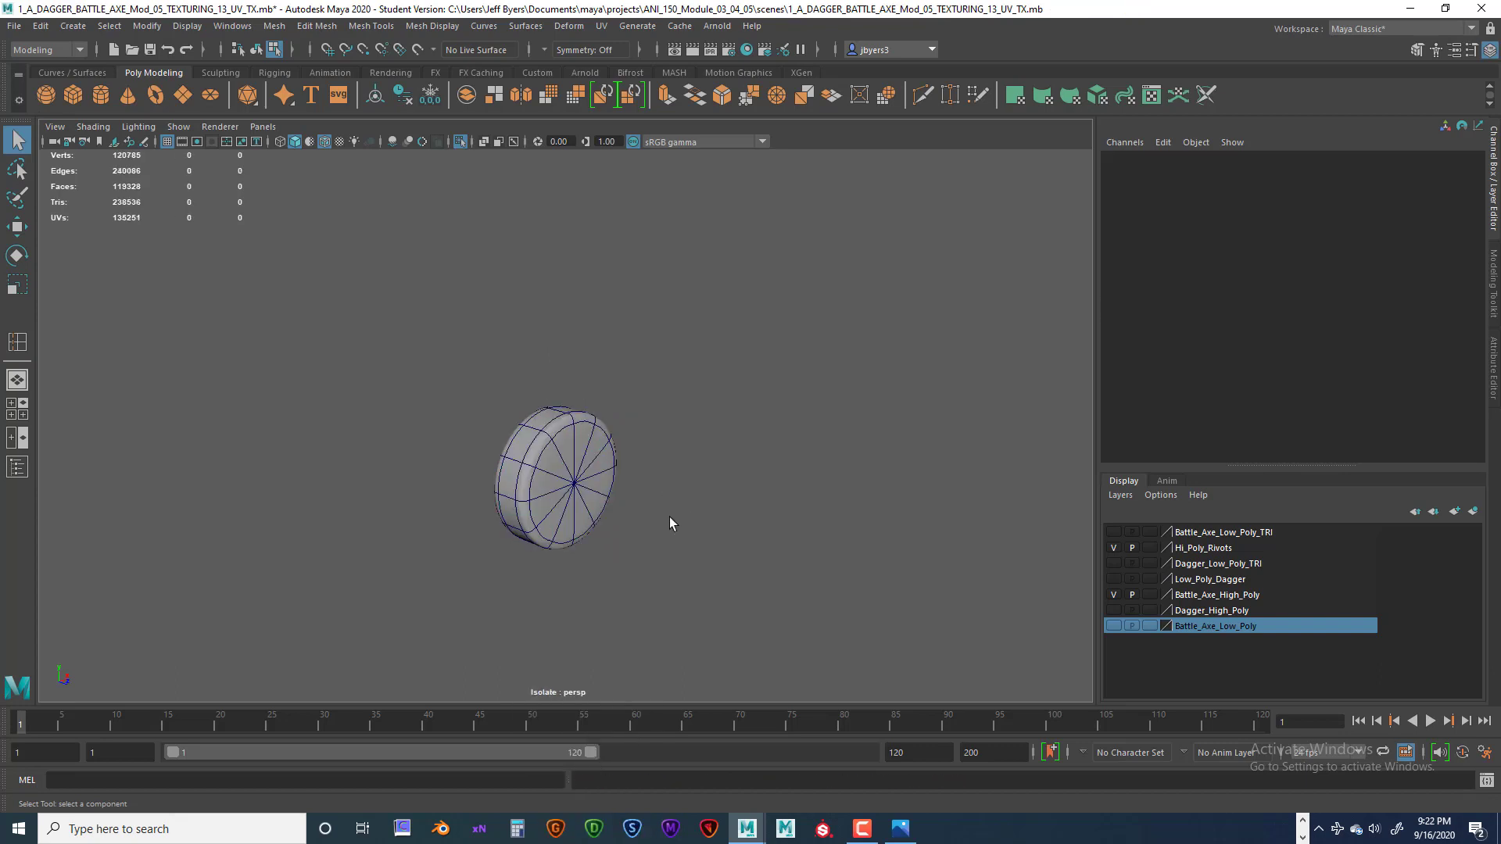
left_click(325, 141)
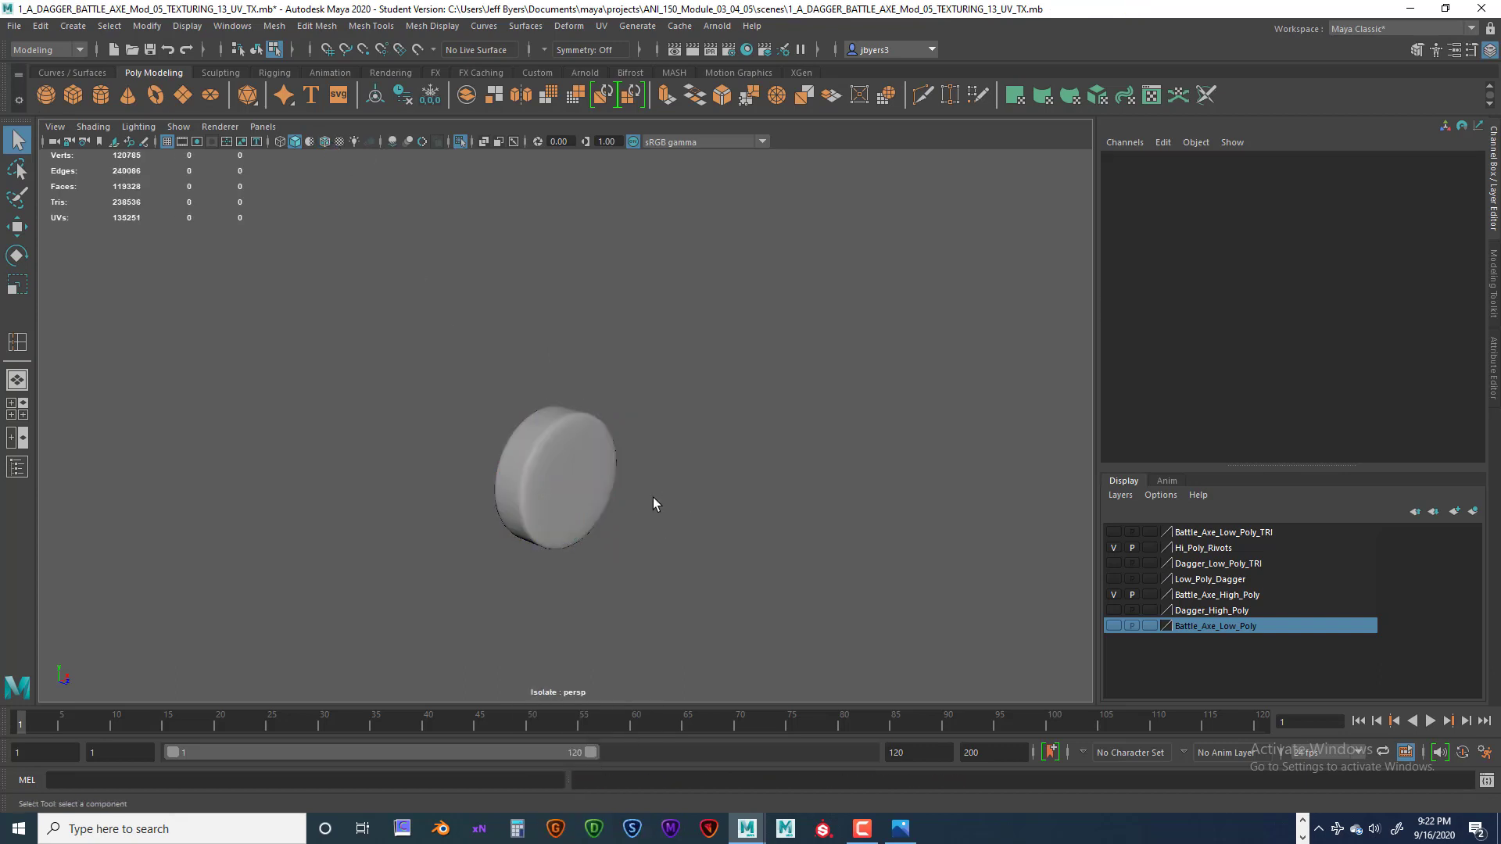
left_click_drag(626, 505, 553, 466, "alt")
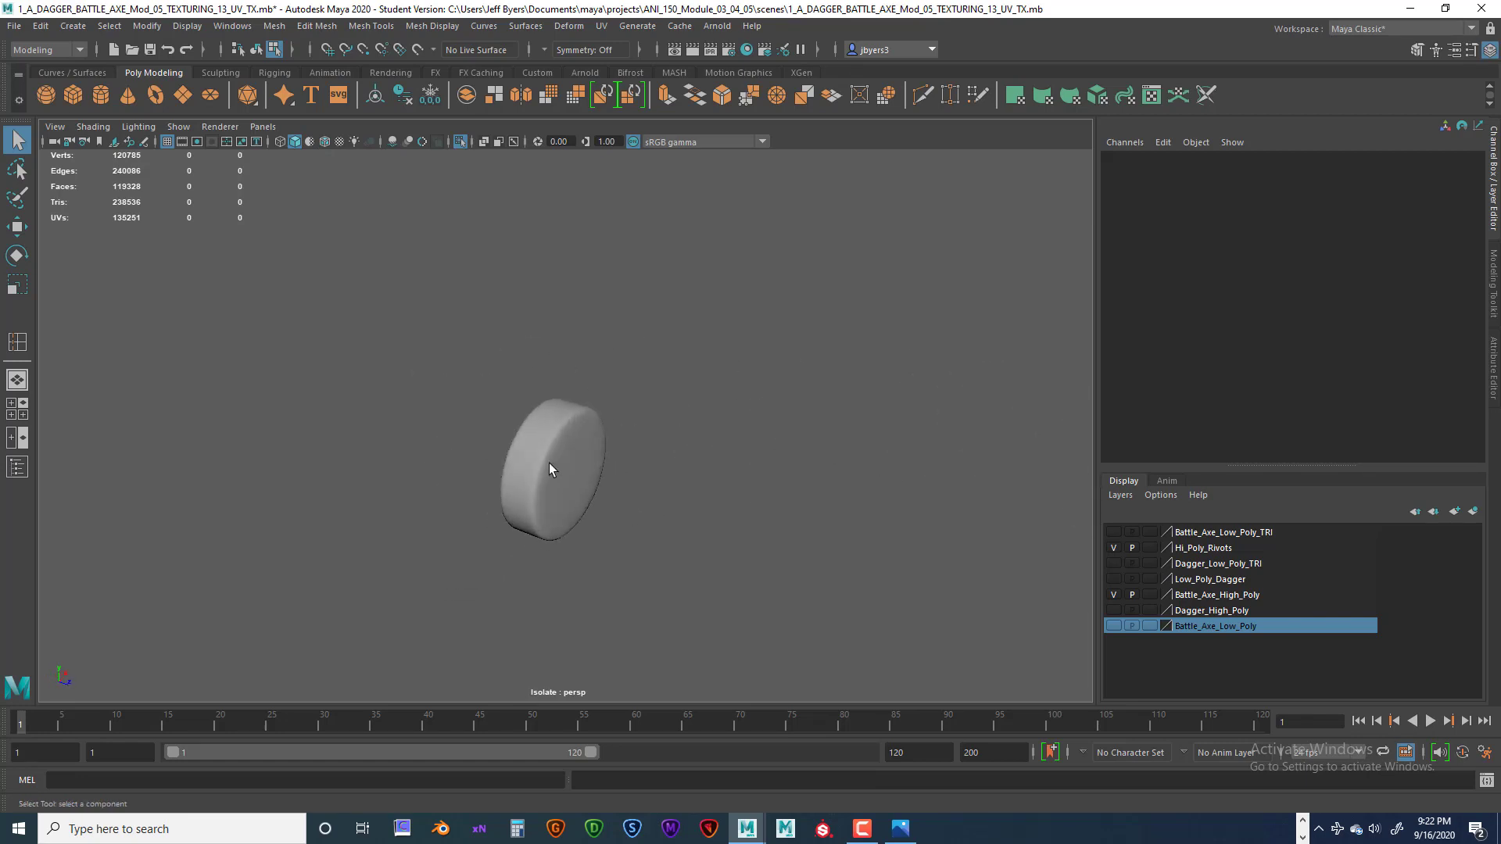
- Compare the back collar rivet with and without smooth preview, finishing with it unsmoothed and selected as an object
double_click(553, 466)
left_click_drag(632, 520, 562, 495, "alt")
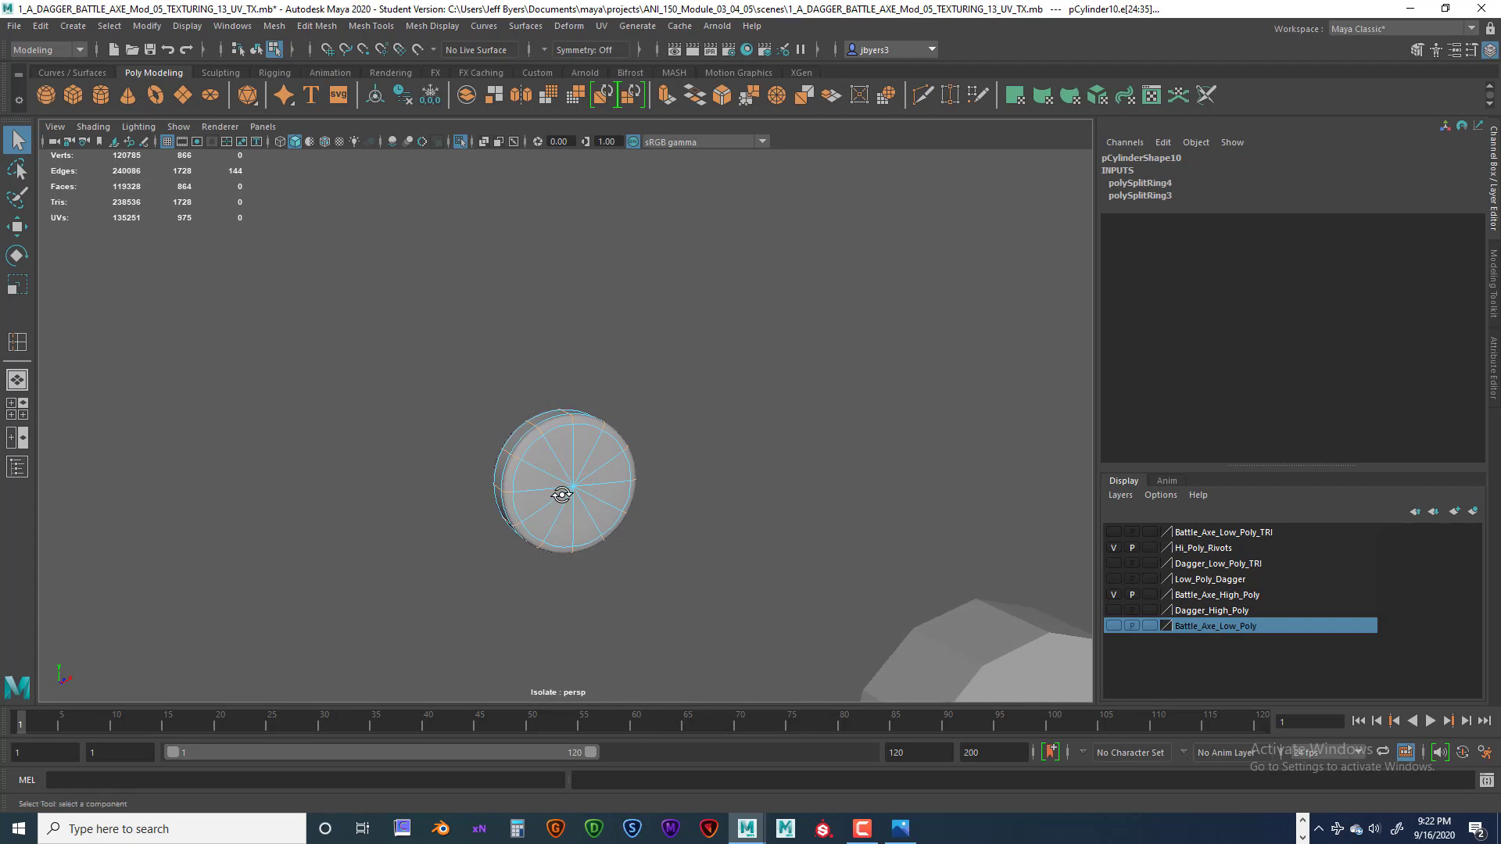
key("1")
key("3")
key("1")
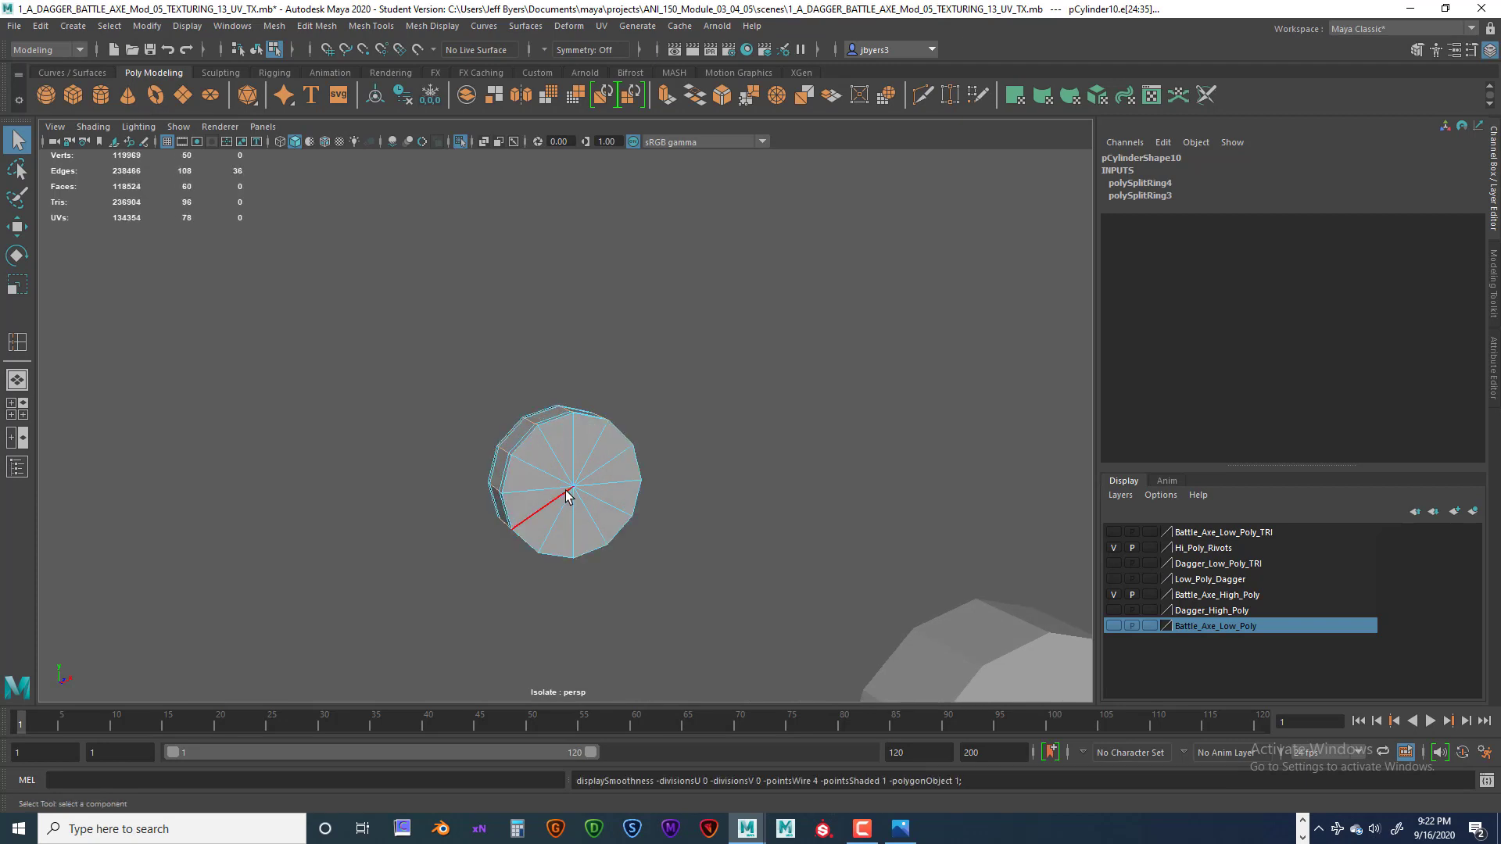
key("3")
key("1")
key("3")
key("1")
key("3")
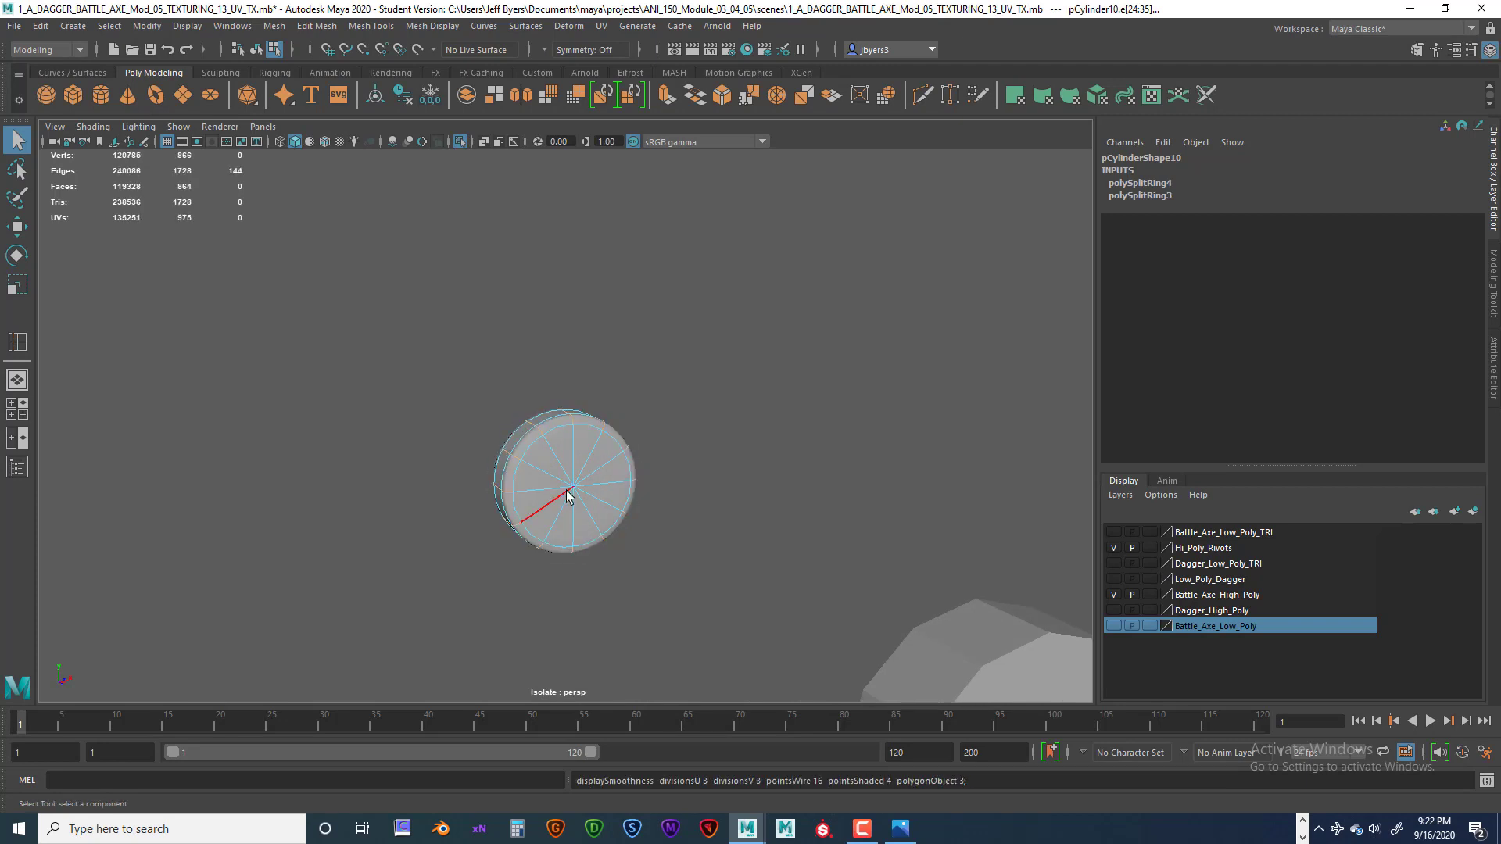
key("1")
key("3")
key("1")
key("3")
key("1")
key("3")
key("1")
key("3")
key("1")
key("3")
key("1")
key("3")
key("1")
key("3")
key("1")
key("3")
key("1")
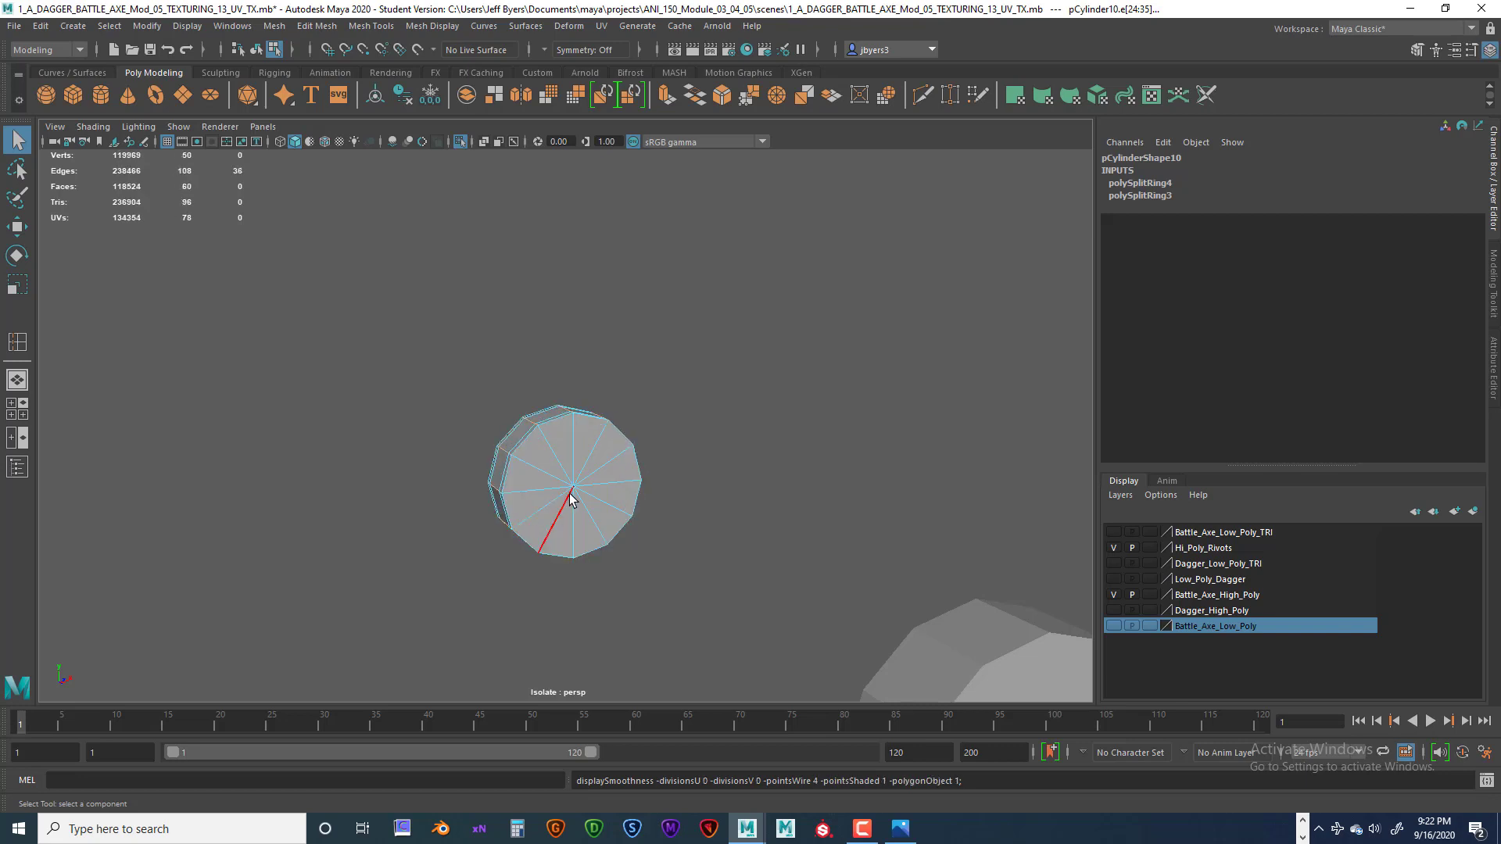
scroll(581, 490, "down", 1)
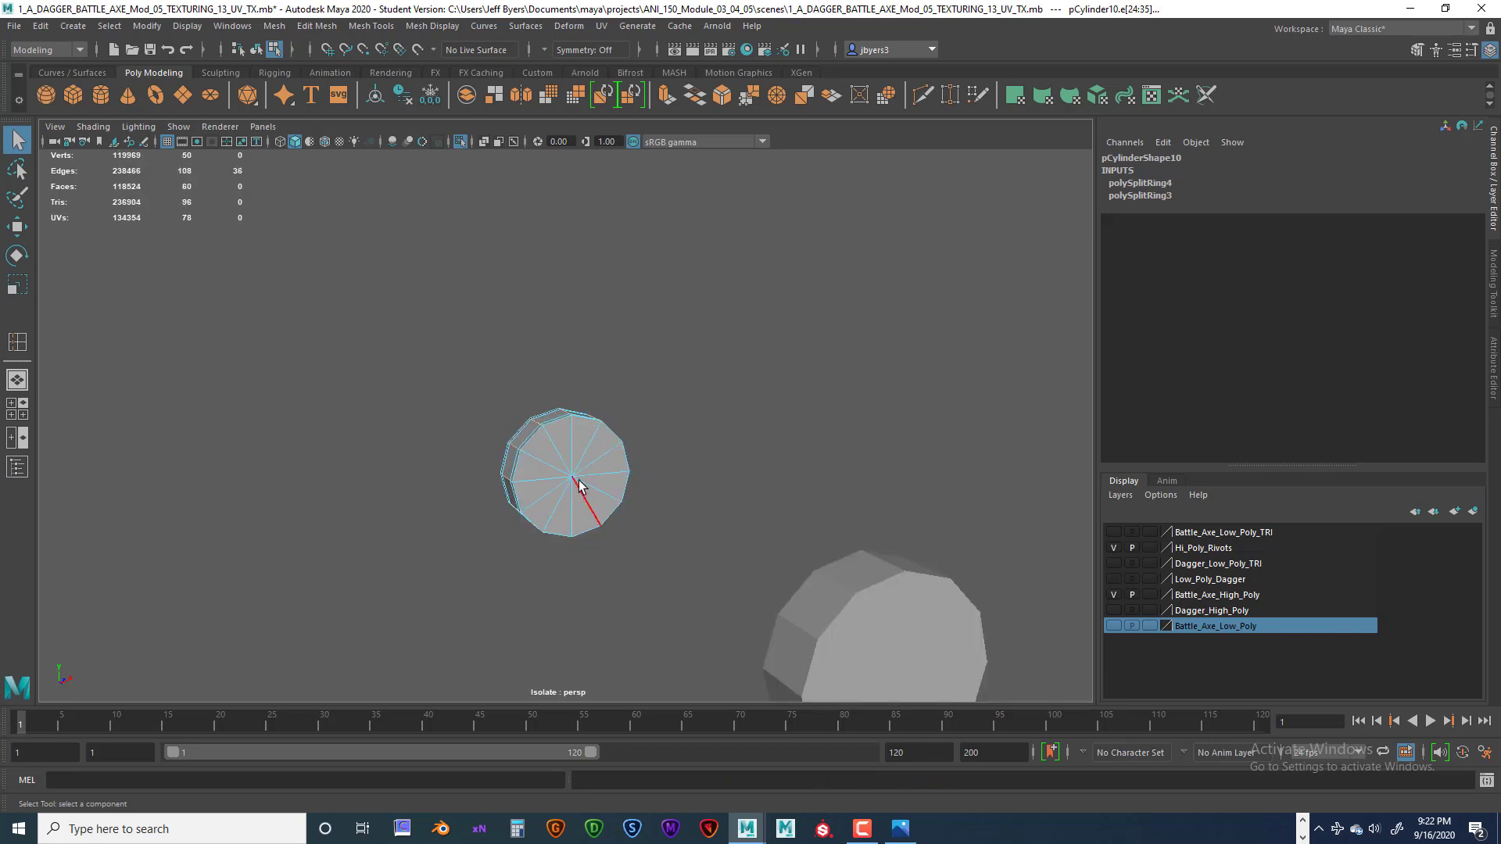
right_click(579, 474)
left_click(561, 494)
scroll(600, 536, "down", 2)
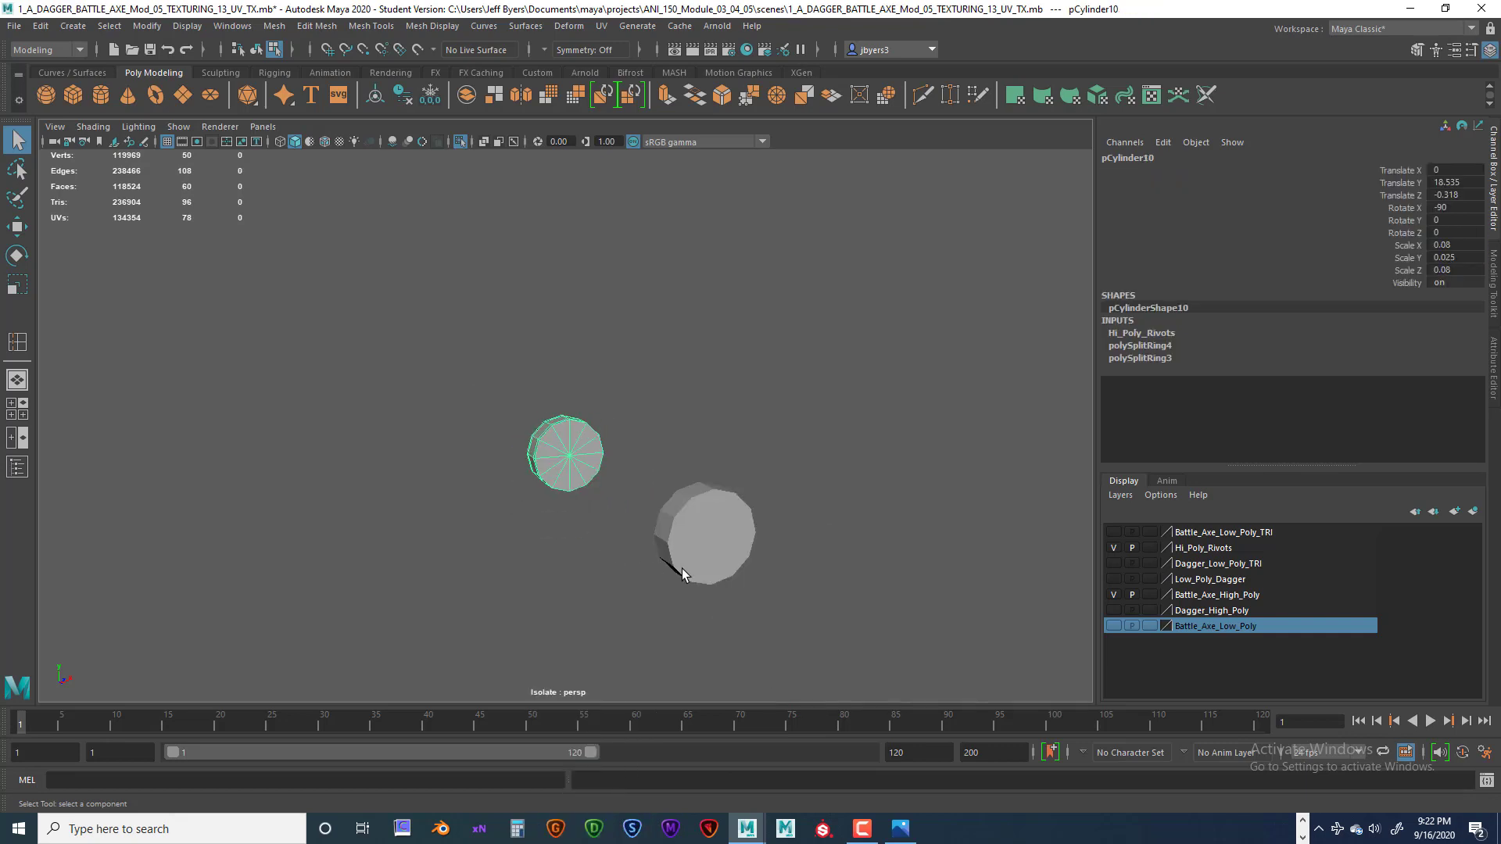
- Select the front rivet of the next pair below the collar rivets as an object, close up
left_click_drag(686, 571, 696, 587, "alt")
middle_click_drag(699, 582, 693, 316, "alt")
middle_click_drag(757, 567, 751, 306, "alt")
scroll(732, 530, "down", 10)
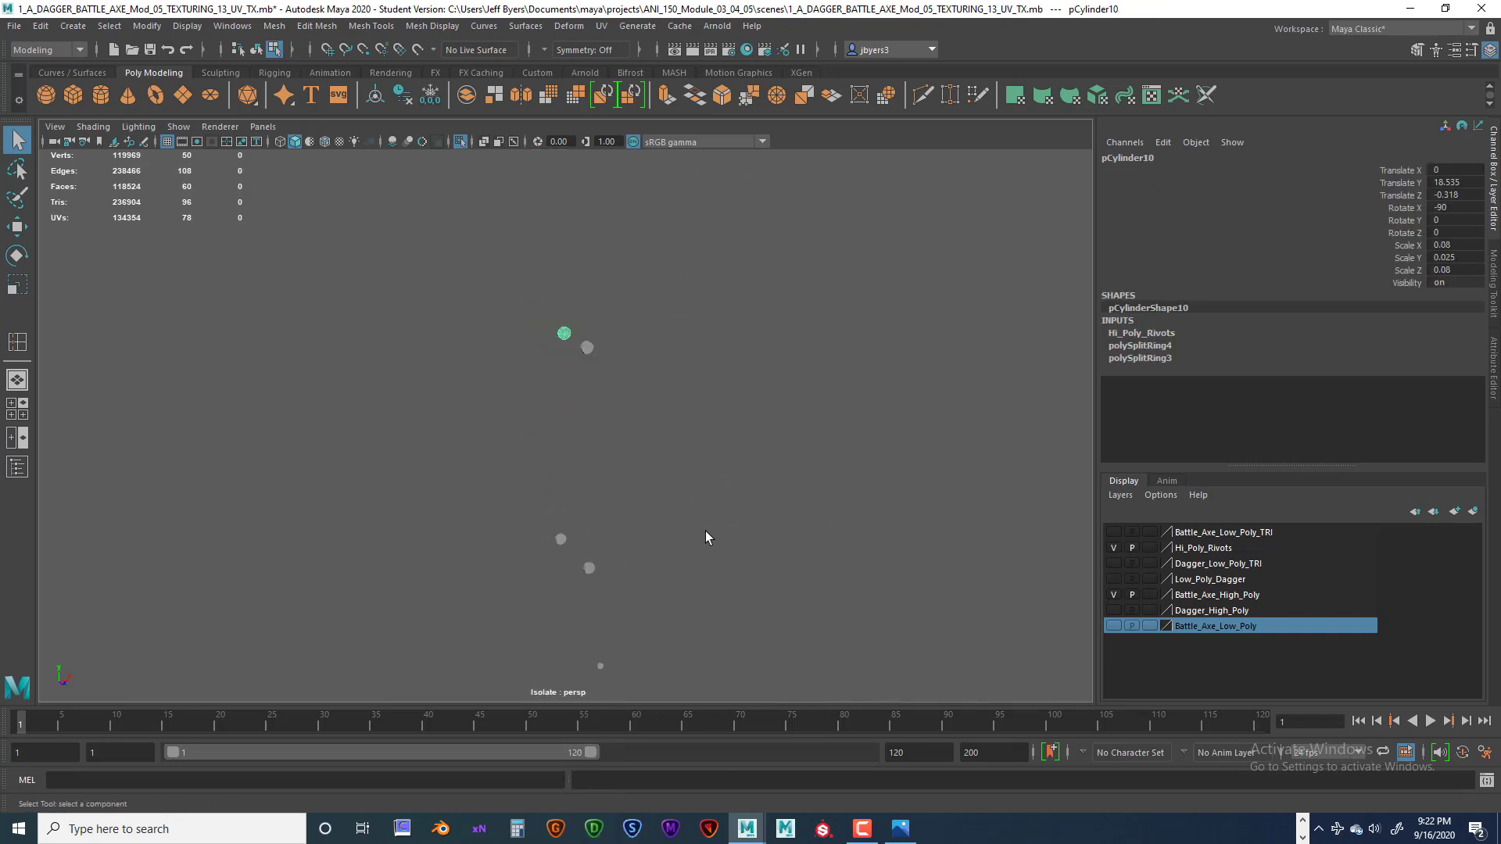
middle_click_drag(658, 618, 712, 430, "alt")
scroll(712, 430, "up", 5)
middle_click_drag(674, 375, 523, 427, "alt")
scroll(635, 533, "up", 5)
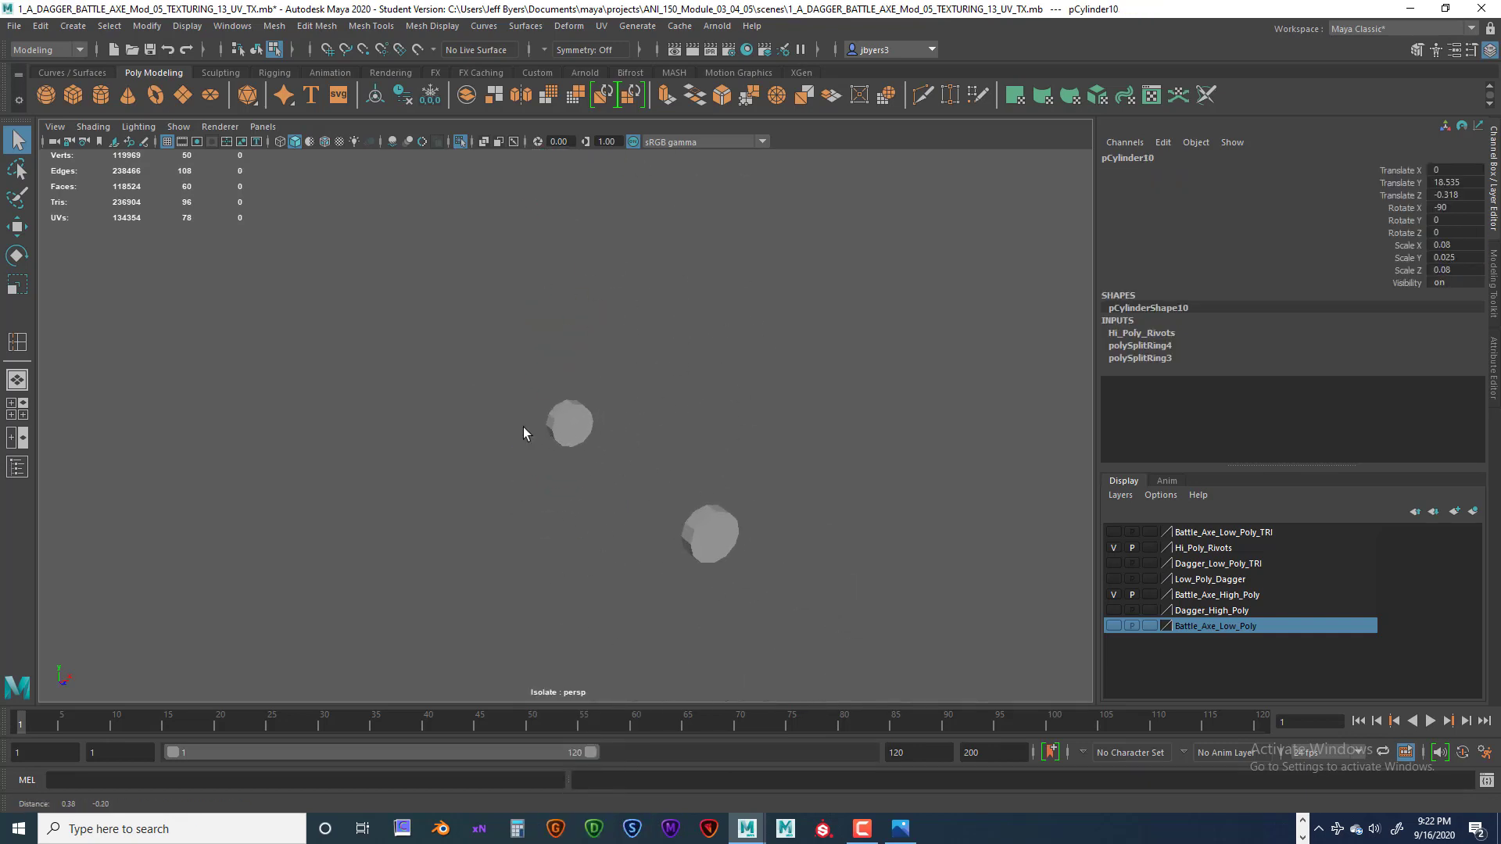
scroll(721, 522, "up", 3)
scroll(751, 493, "up", 3)
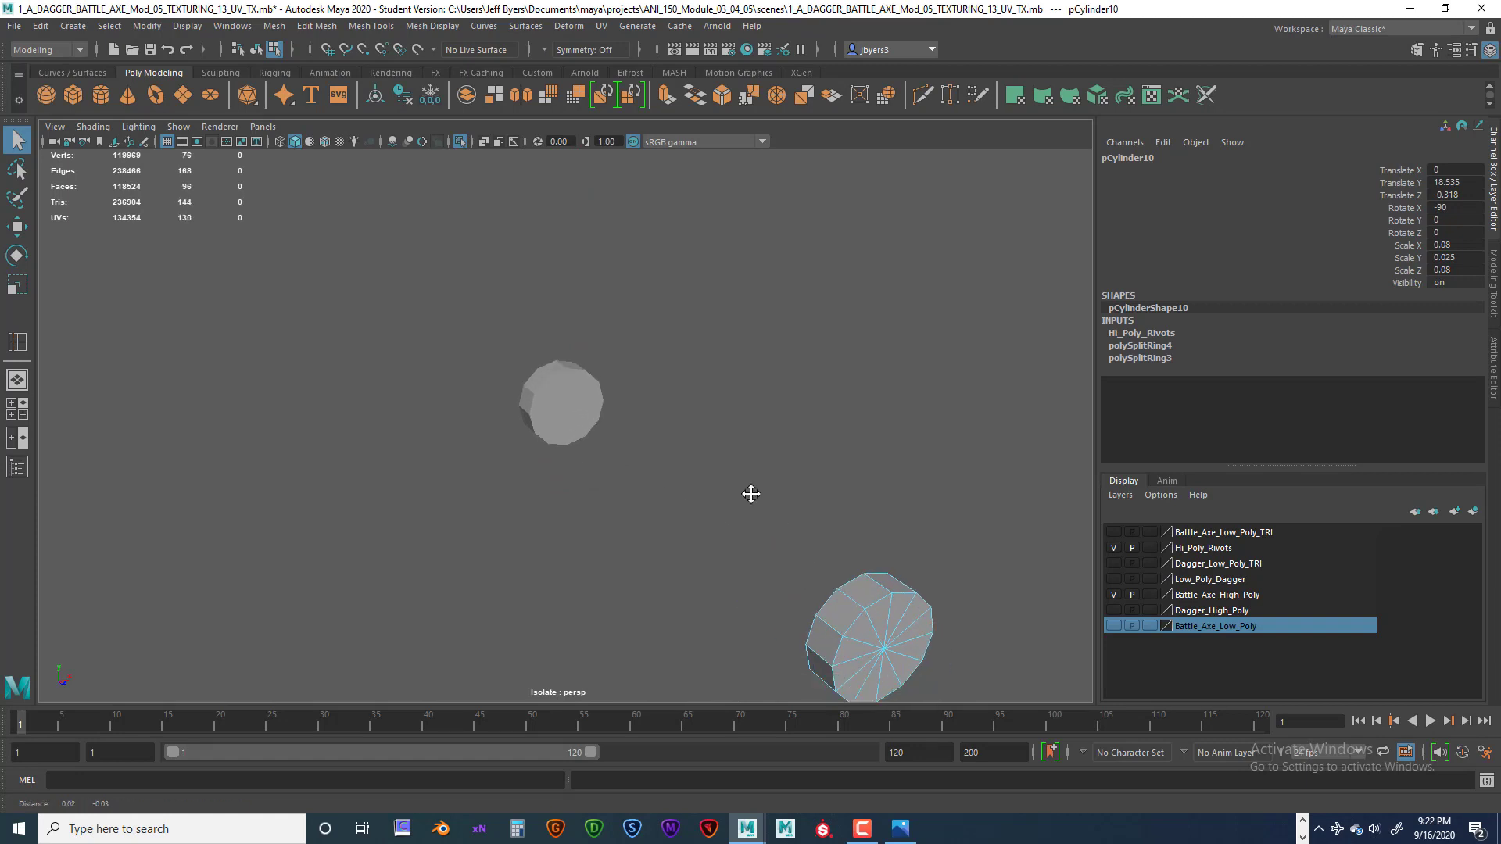
middle_click_drag(751, 492, 713, 447, "alt")
scroll(722, 440, "up", 3)
middle_click_drag(810, 452, 723, 451, "alt")
right_click_drag(709, 440, 703, 458)
left_click(692, 493)
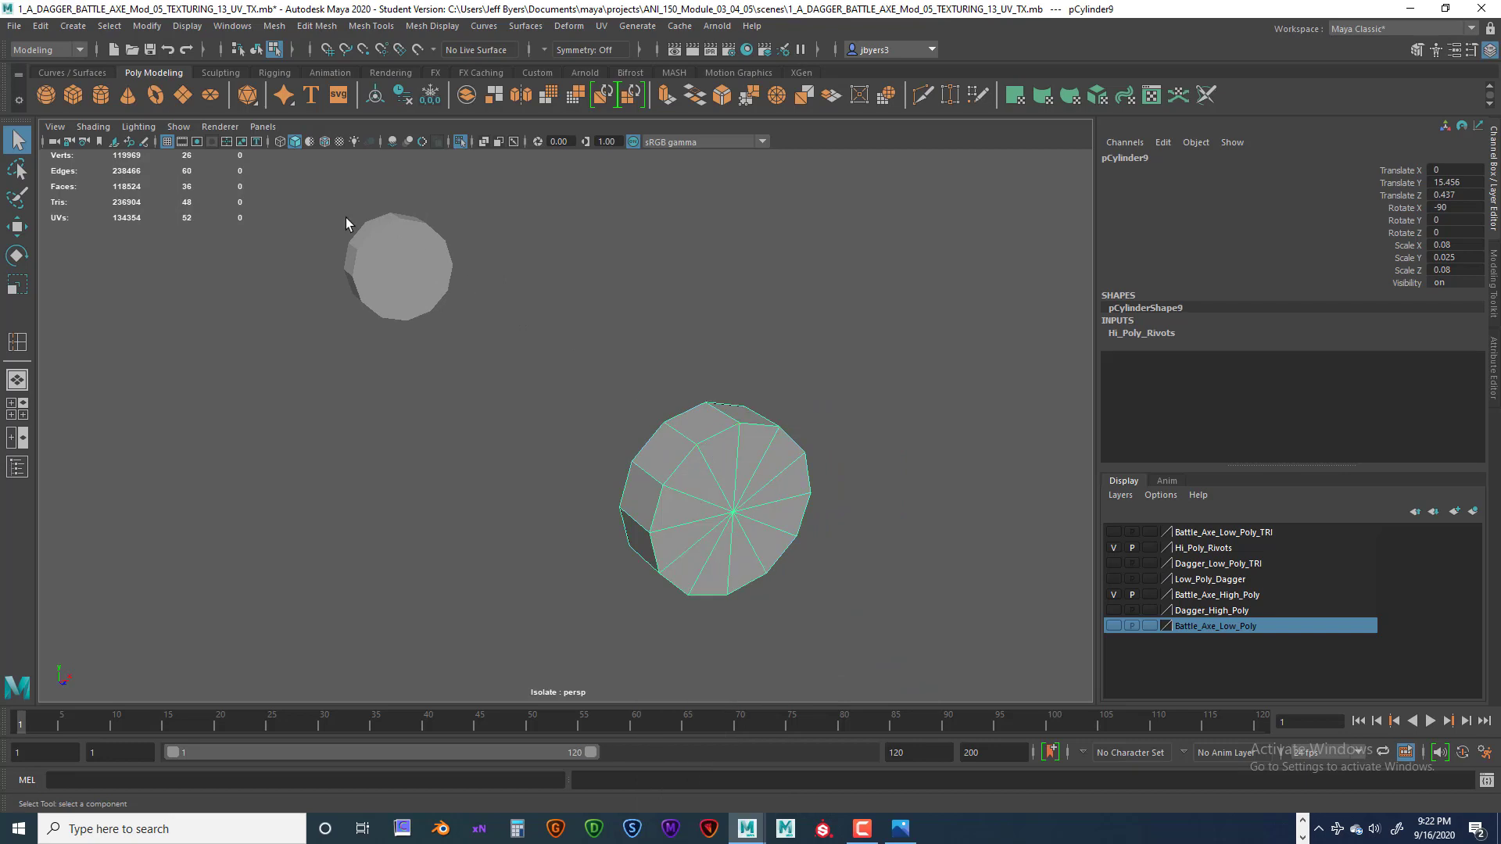
- Insert two edge loops around the side of the second pair's front rivet, one near each rim
left_click(260, 53)
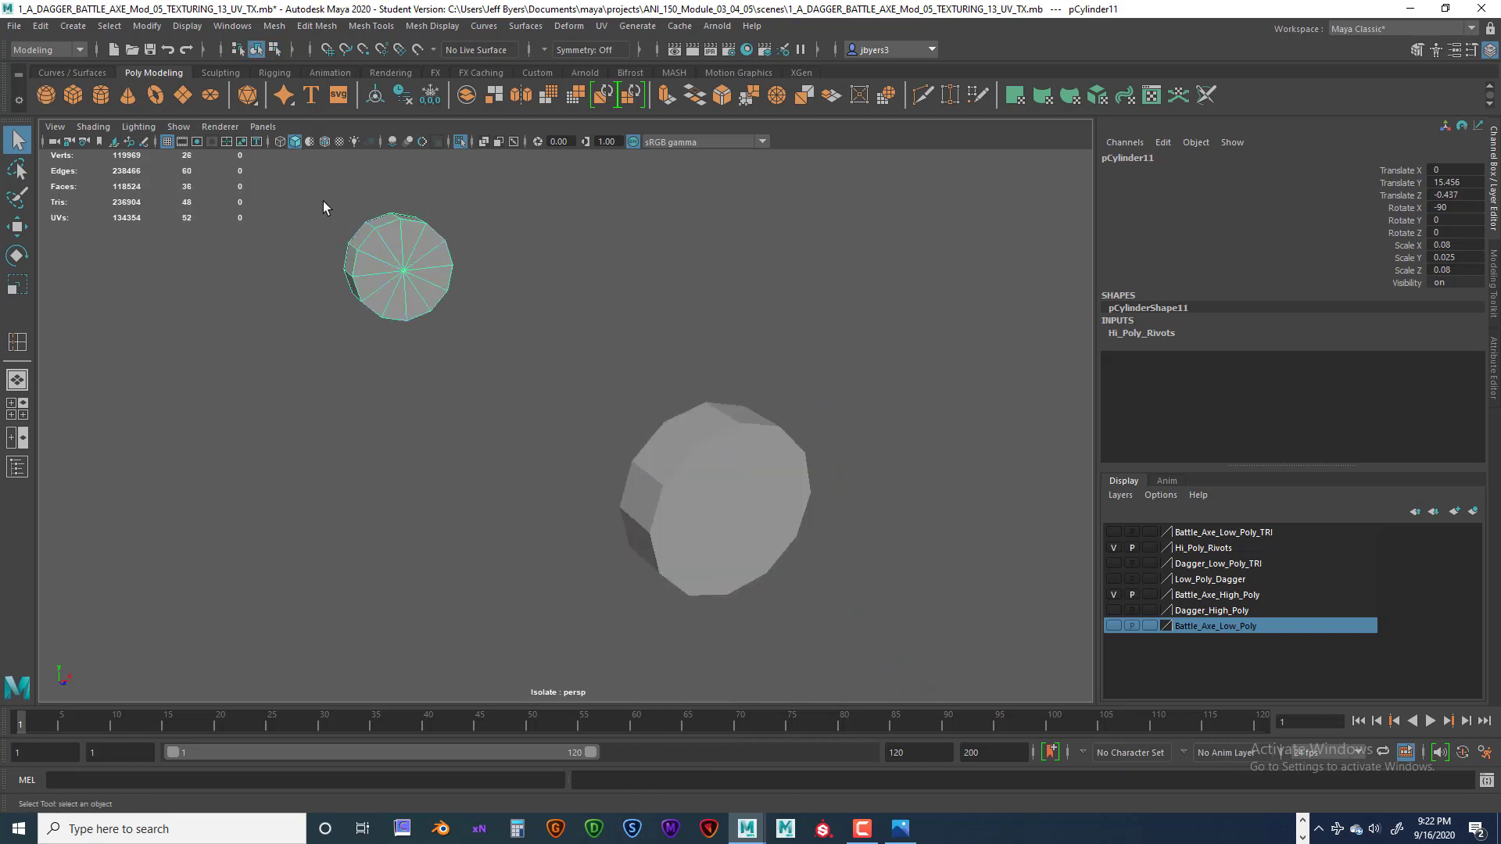
left_click_drag(322, 200, 716, 582)
right_click(738, 470)
right_click_drag(738, 470, 739, 399)
right_click_drag(726, 472, 652, 442, "shift")
left_click(692, 445)
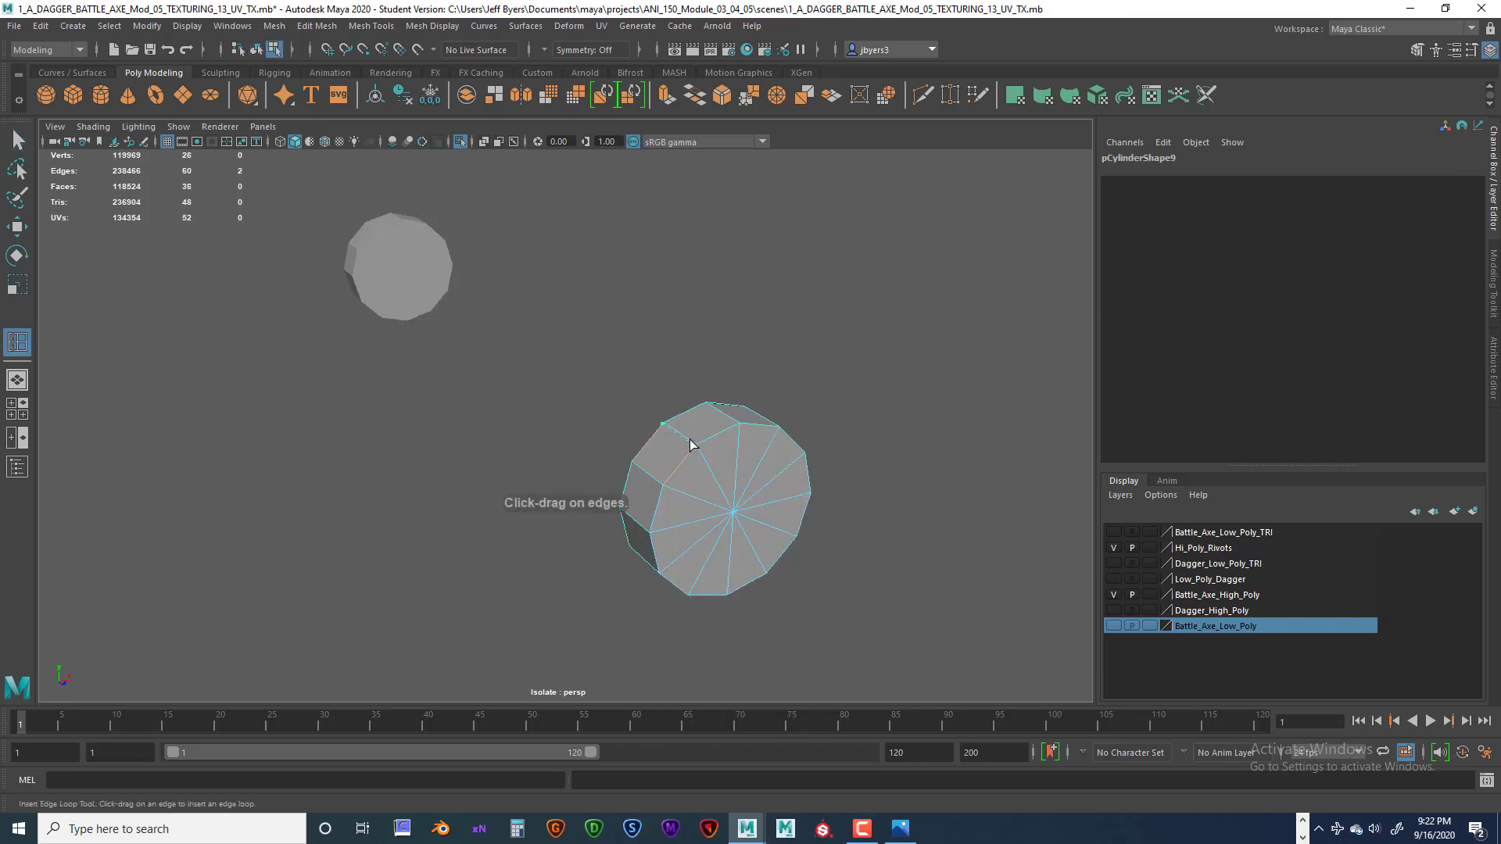
scroll(728, 450, "up", 5)
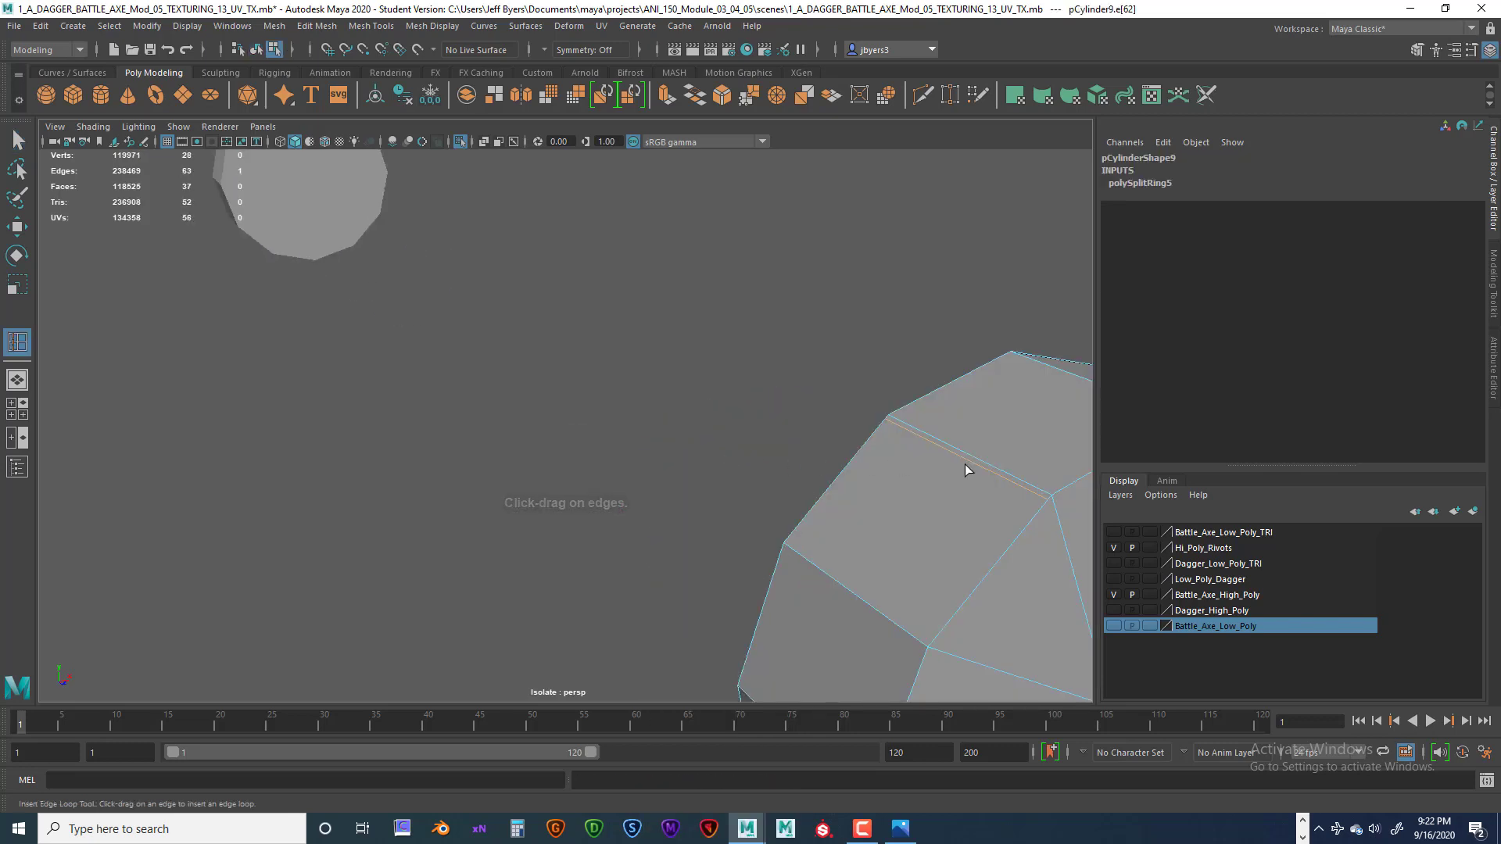
key("ctrl+z")
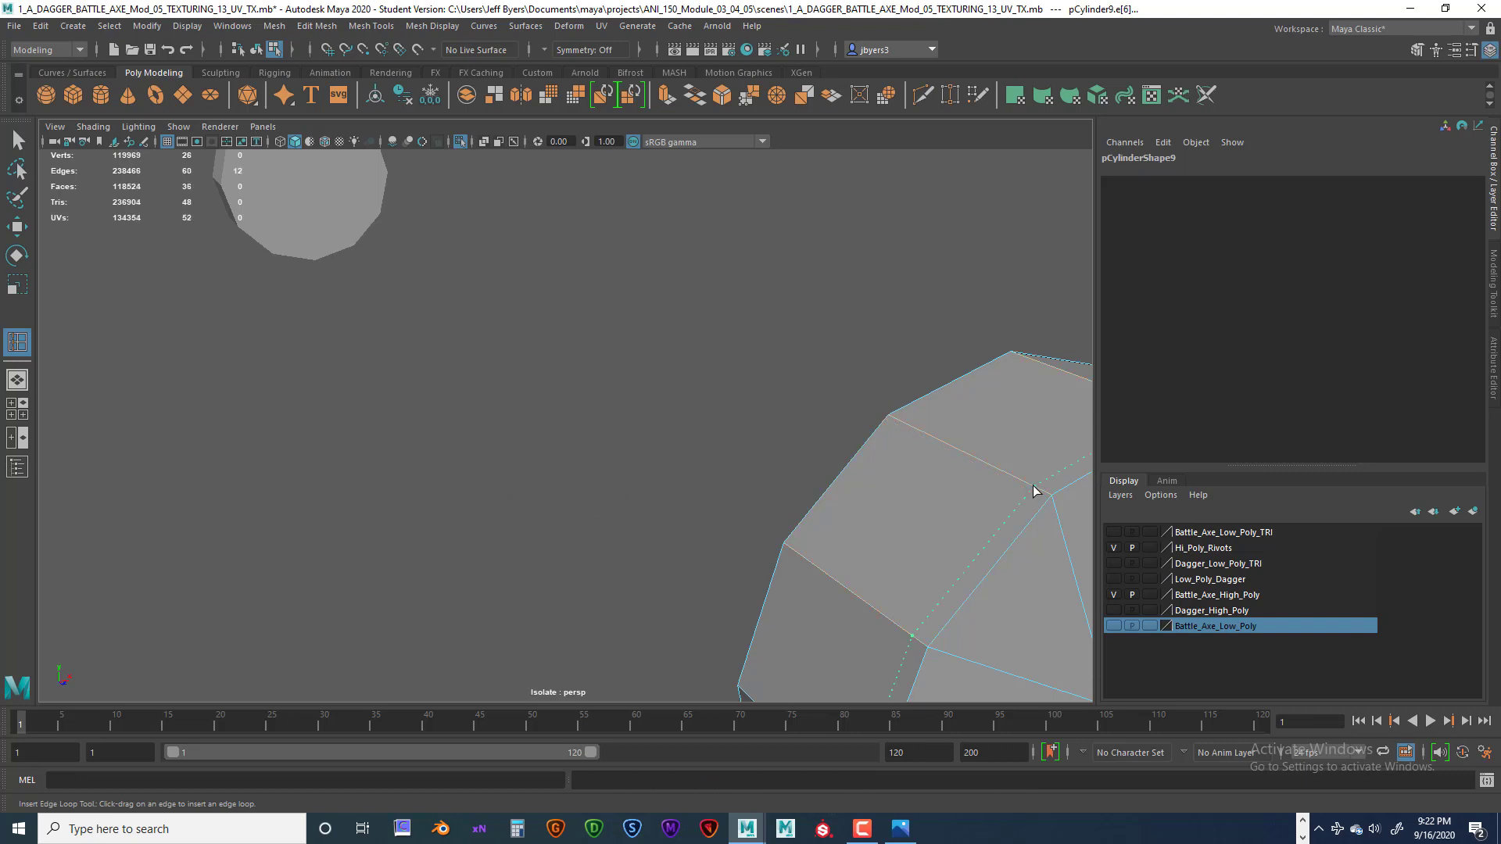
left_click(1032, 492)
left_click(903, 425)
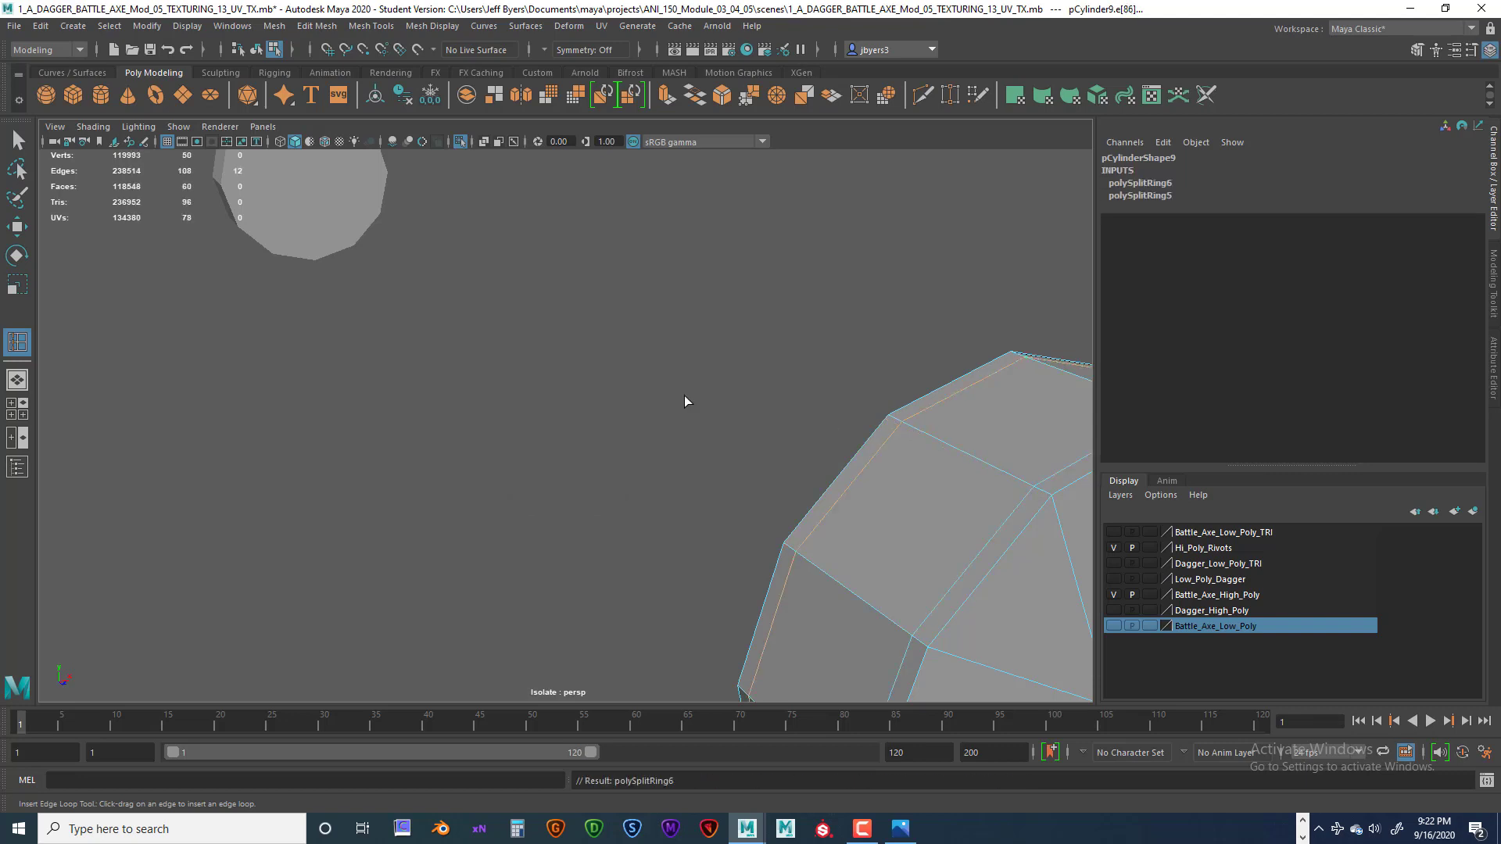
- Insert two edge loops around the side of the second pair's back rivet, one near each rim
middle_click_drag(521, 362, 590, 500, "alt")
middle_click_drag(407, 369, 532, 513, "alt")
scroll(532, 510, "up", 5)
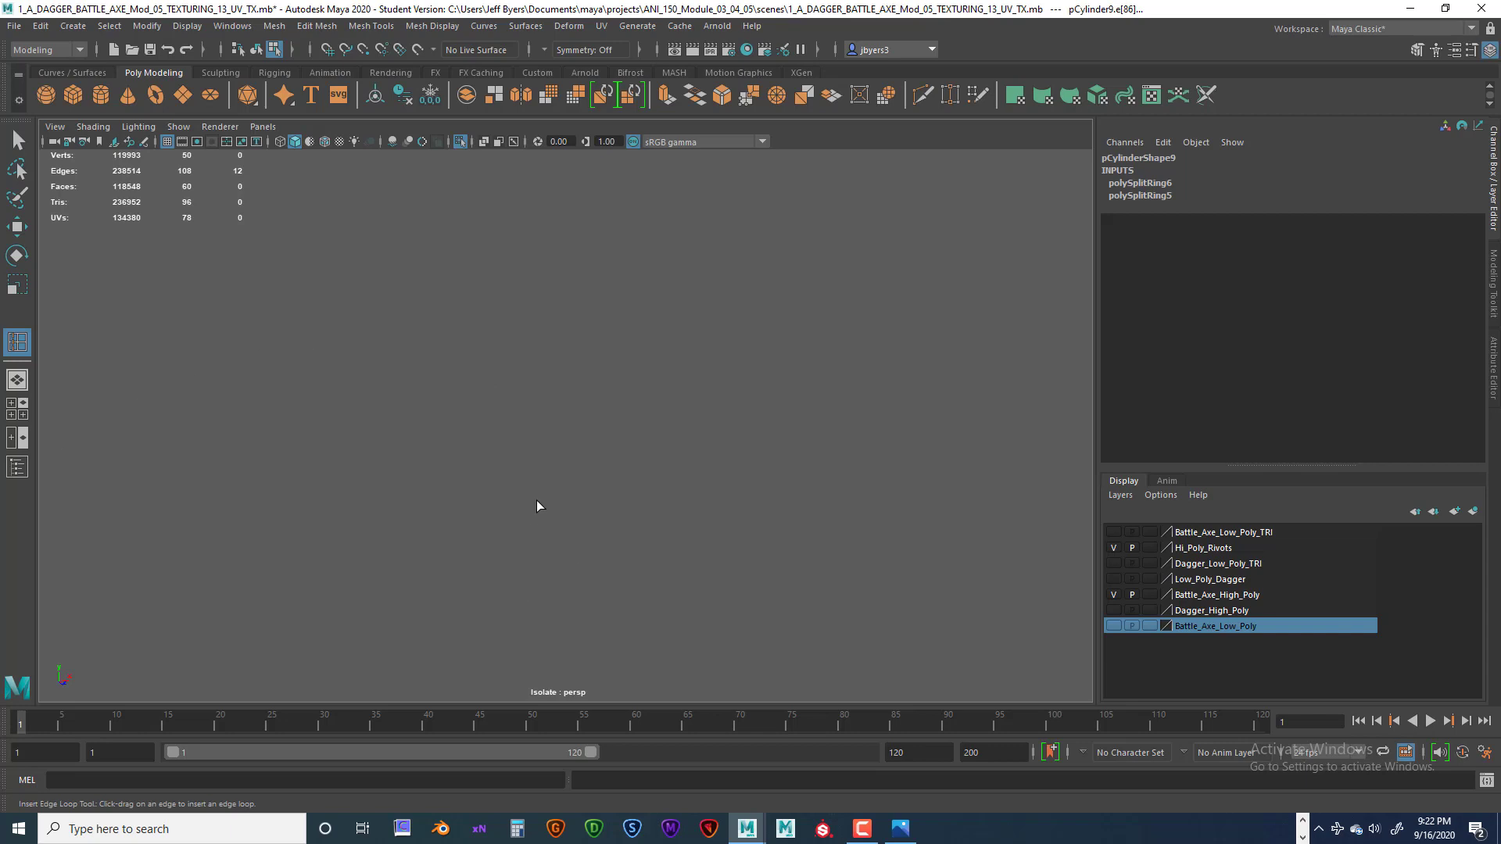
scroll(537, 500, "down", 4)
left_click_drag(543, 501, 610, 513, "alt")
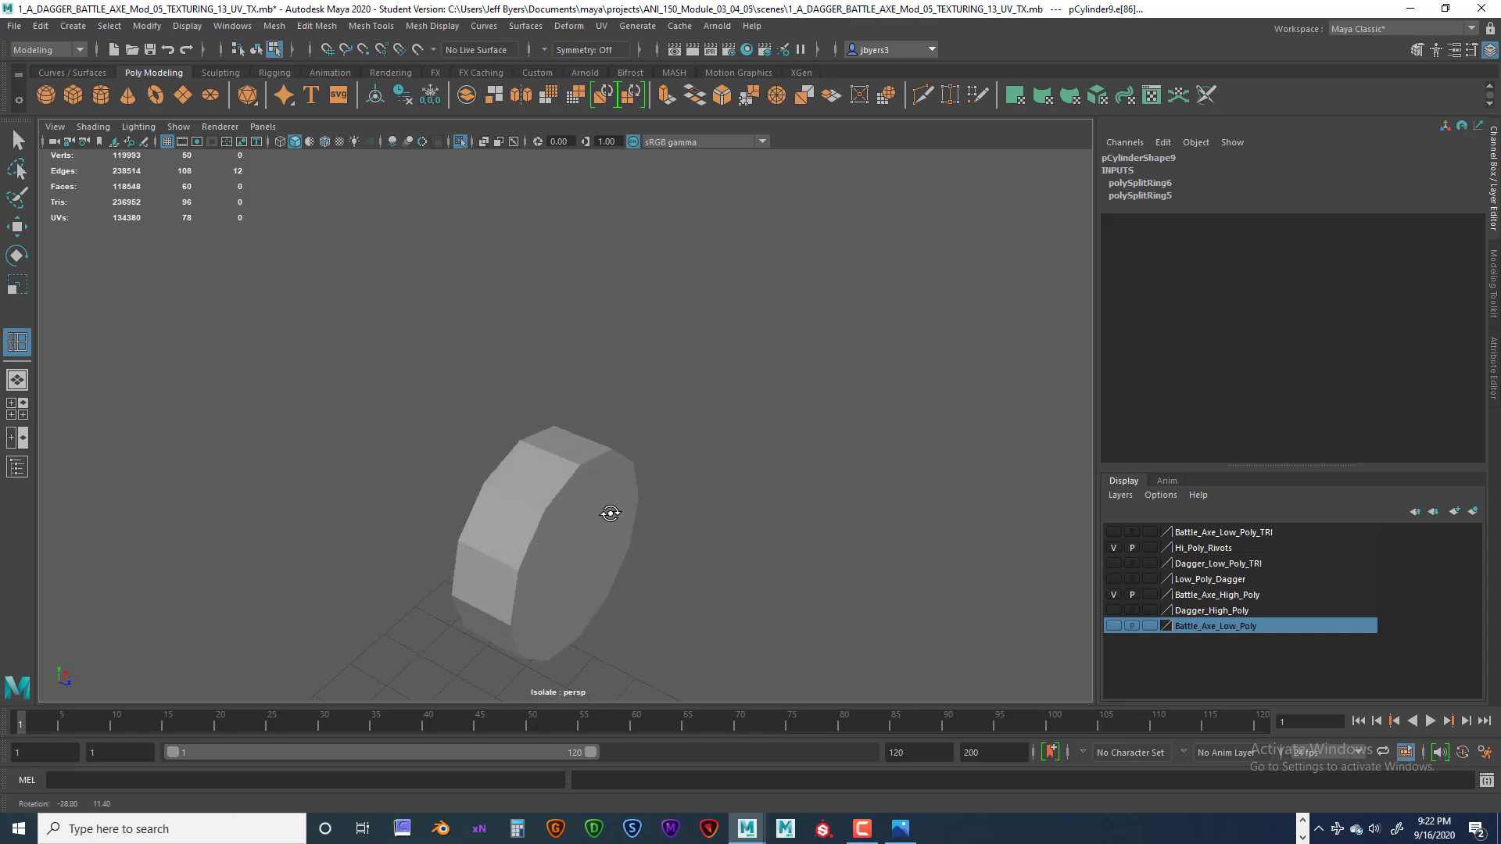
left_click(572, 466)
left_click_drag(568, 464, 527, 443)
- Select the small rivet below the second pair as an object and frame it in the view
scroll(587, 505, "down", 10)
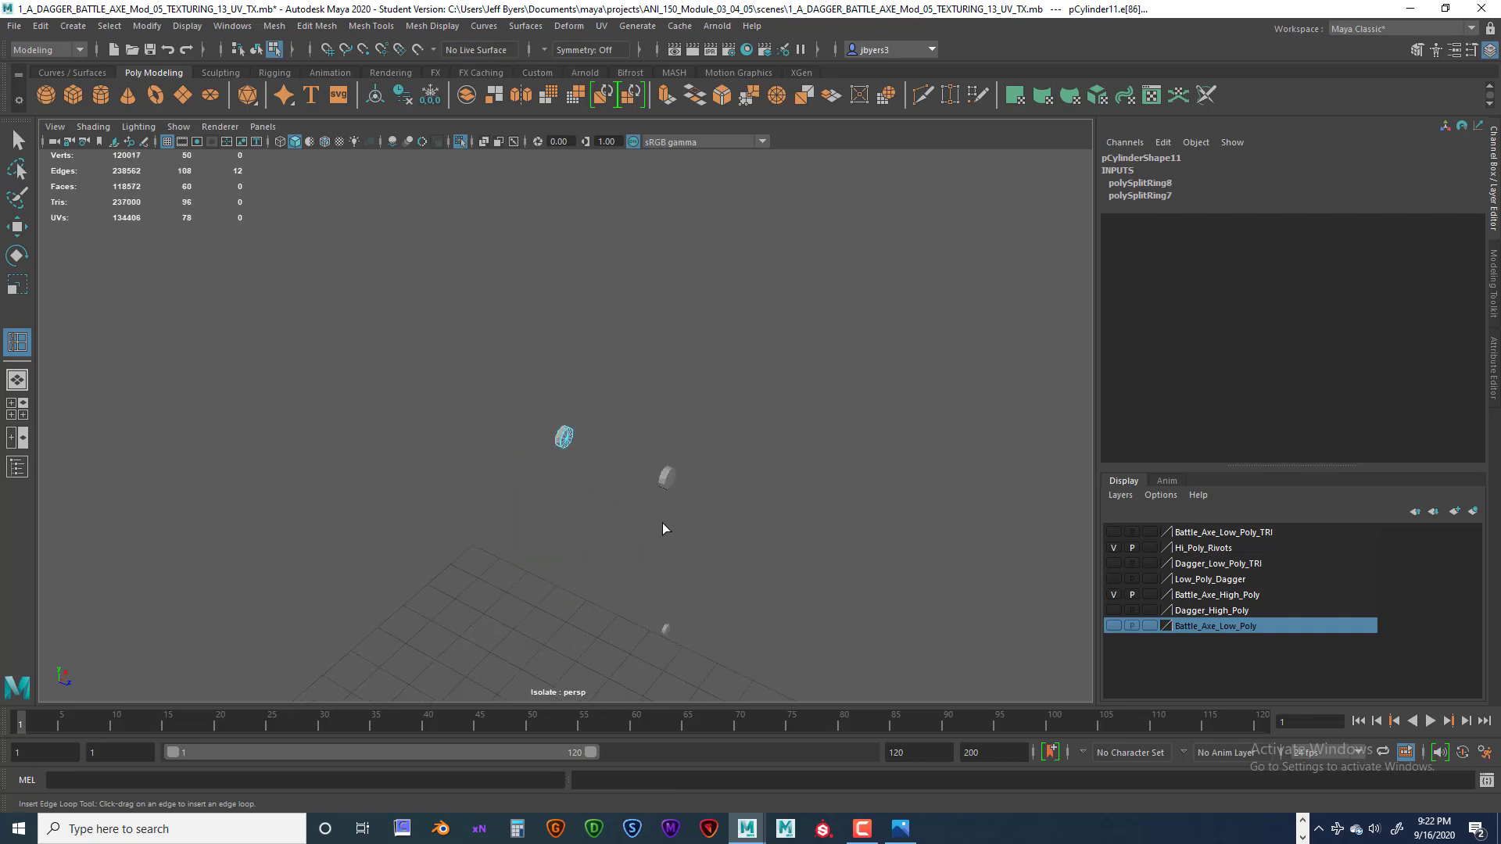
left_click_drag(663, 523, 638, 505, "alt")
middle_click_drag(638, 505, 500, 289, "alt")
scroll(579, 414, "down", 2)
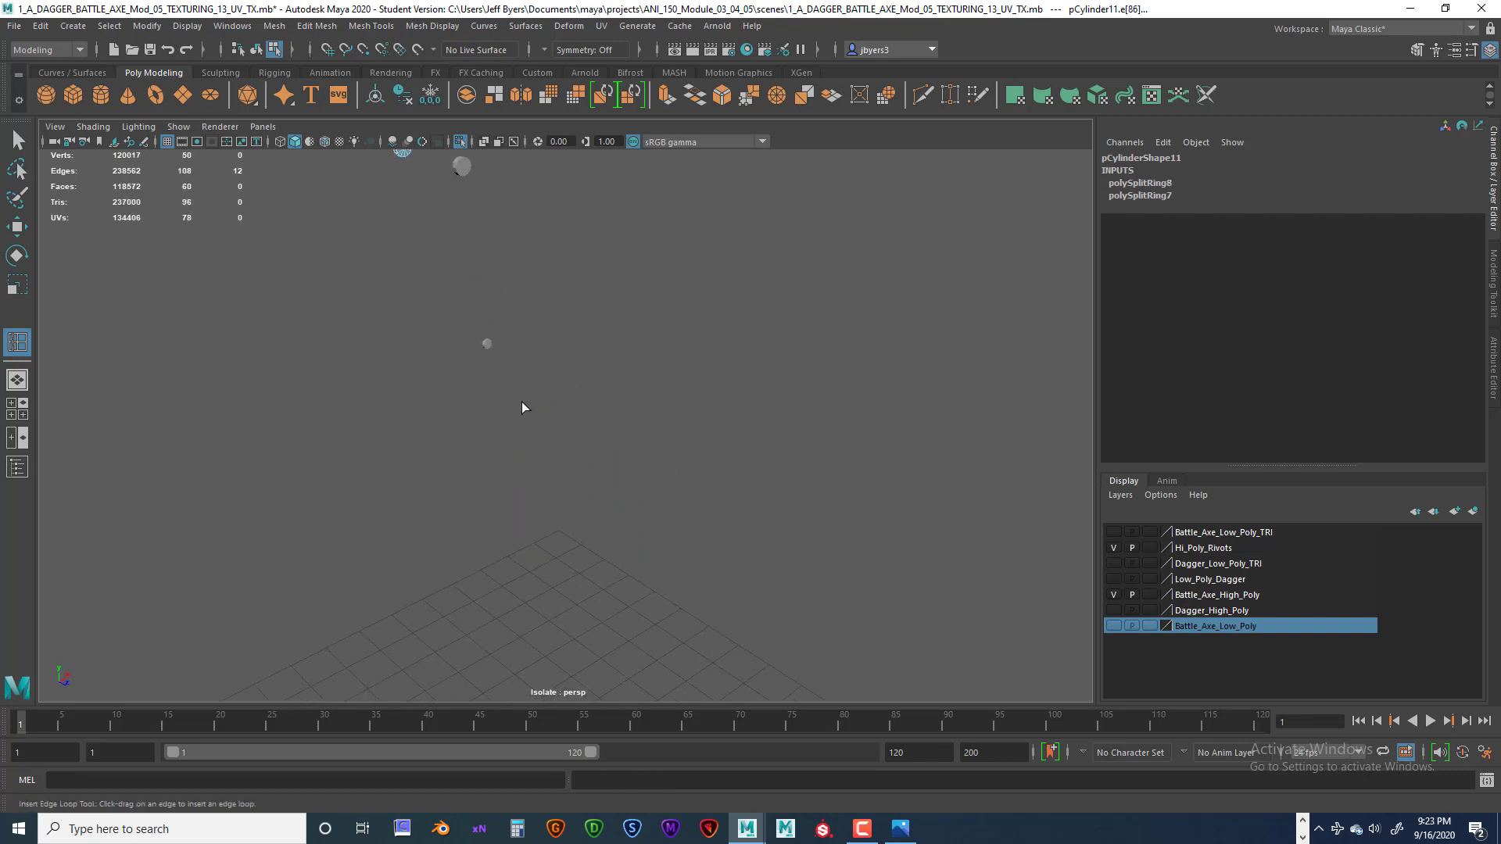
middle_click_drag(522, 408, 538, 509, "alt")
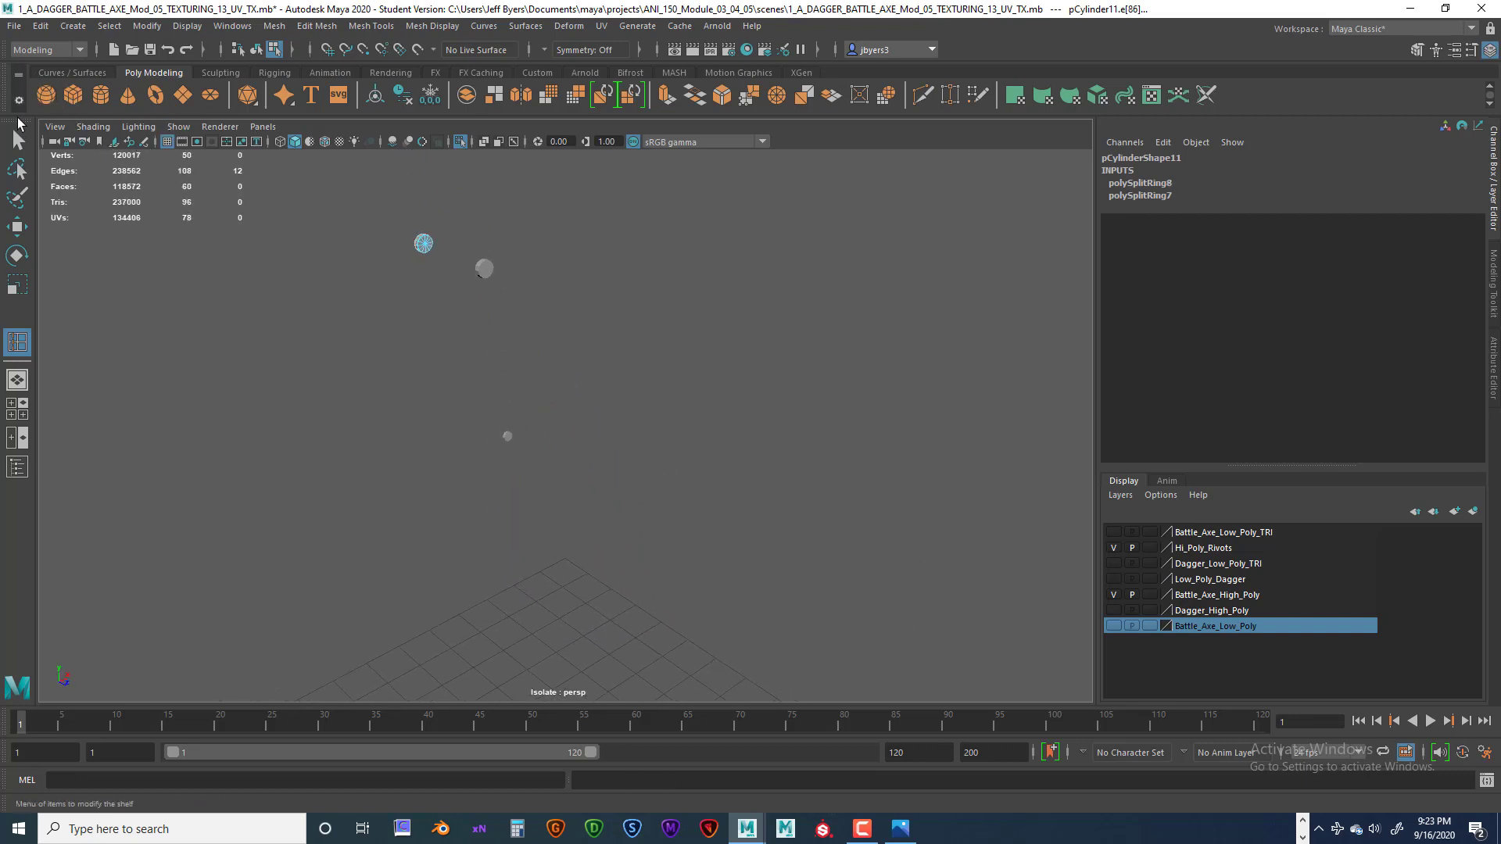
key("q")
left_click(508, 437)
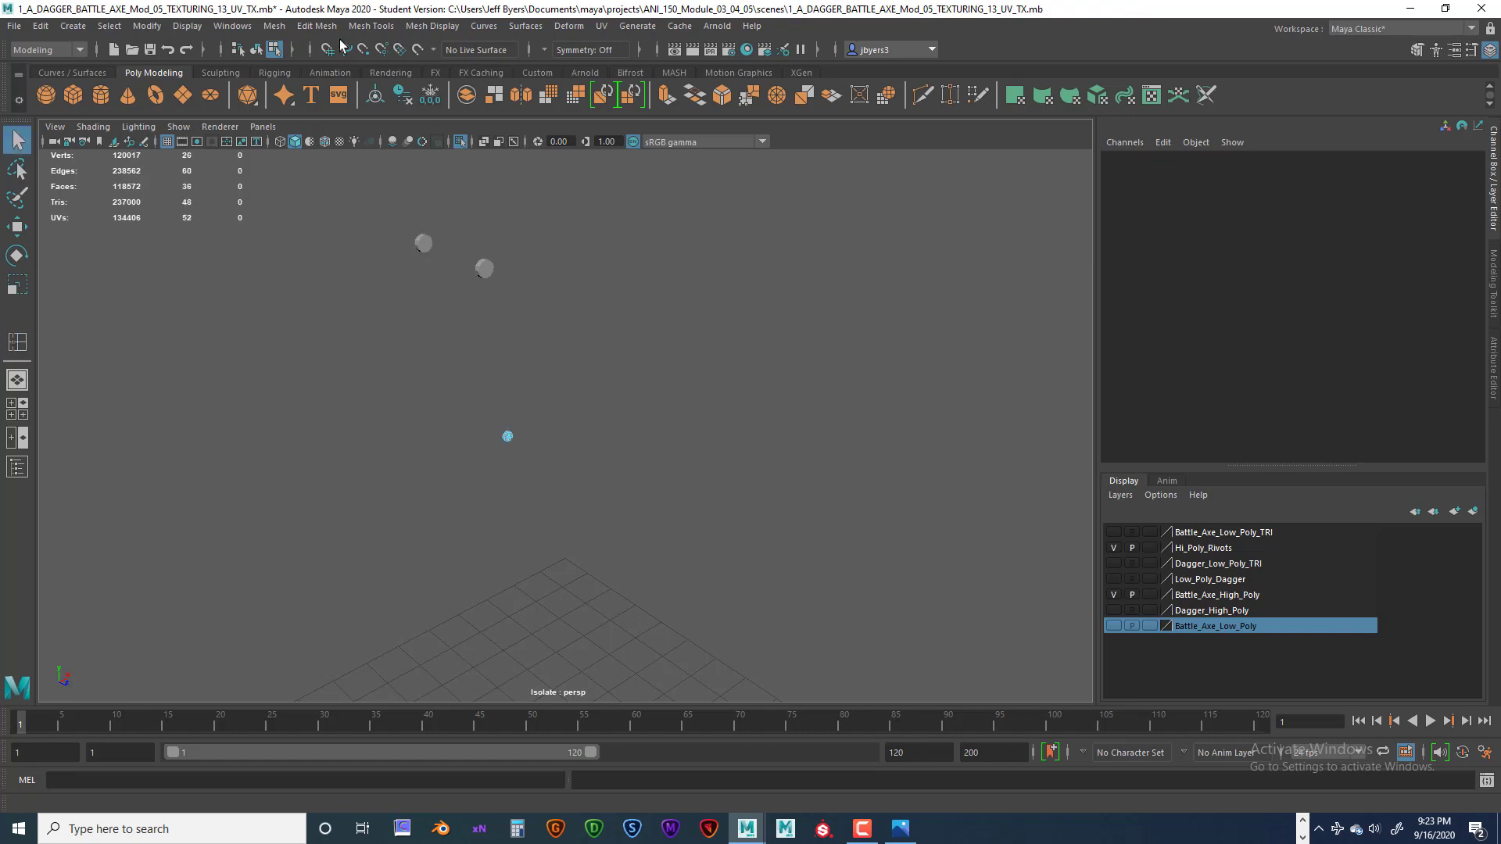
left_click(258, 51)
scroll(572, 441, "up", 3)
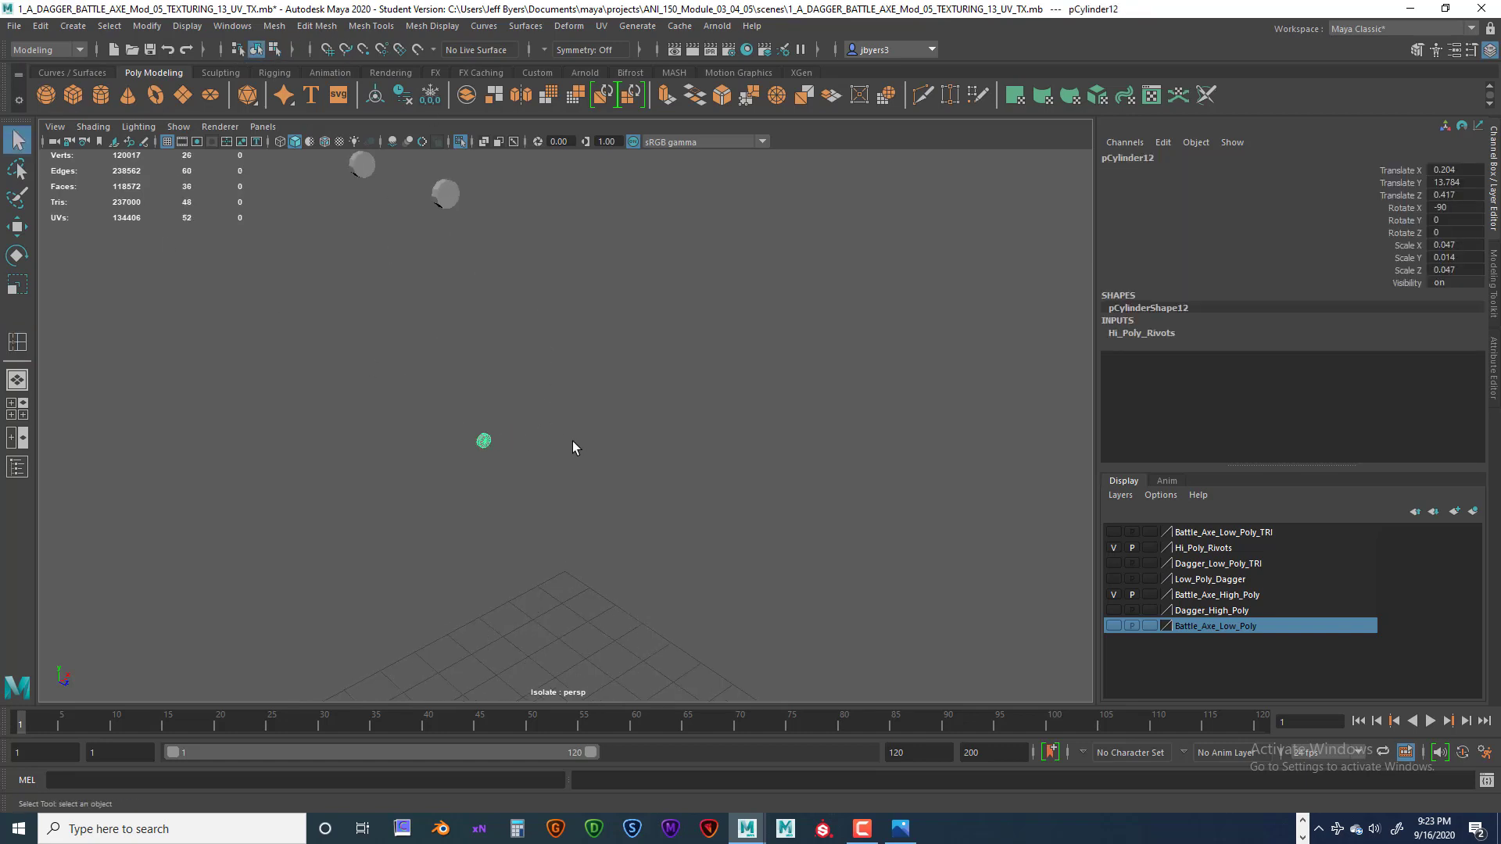
key("f")
left_click_drag(624, 461, 646, 465, "alt")
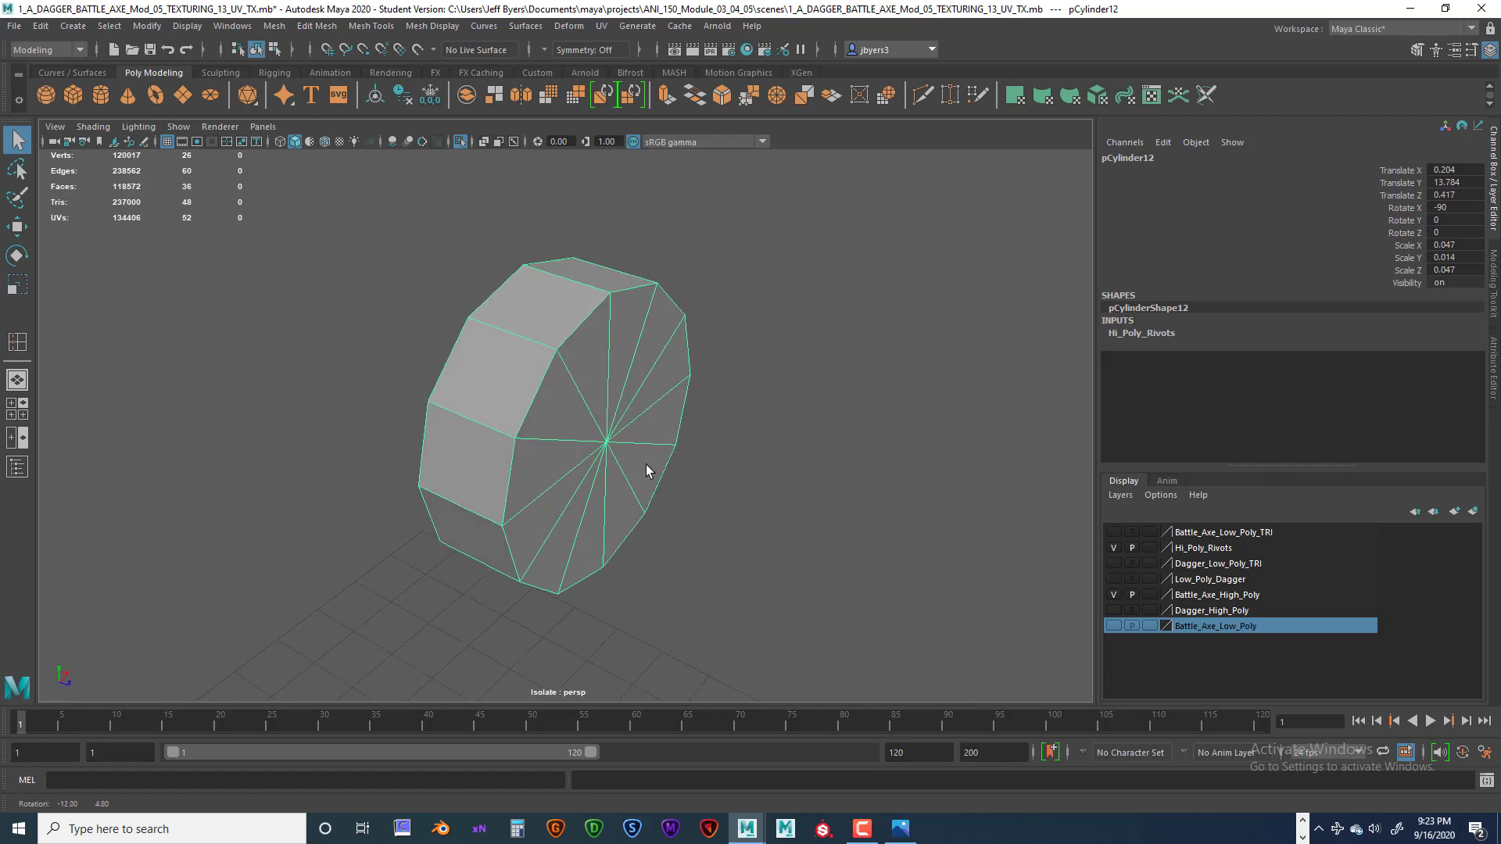
- Insert two edge loops around the side of the small lower rivet, one near each rim
middle_click_drag(494, 321, 577, 429, "alt")
left_click_drag(576, 429, 583, 426, "alt")
middle_click_drag(626, 676, 580, 414, "alt")
right_click_drag(592, 389, 571, 438)
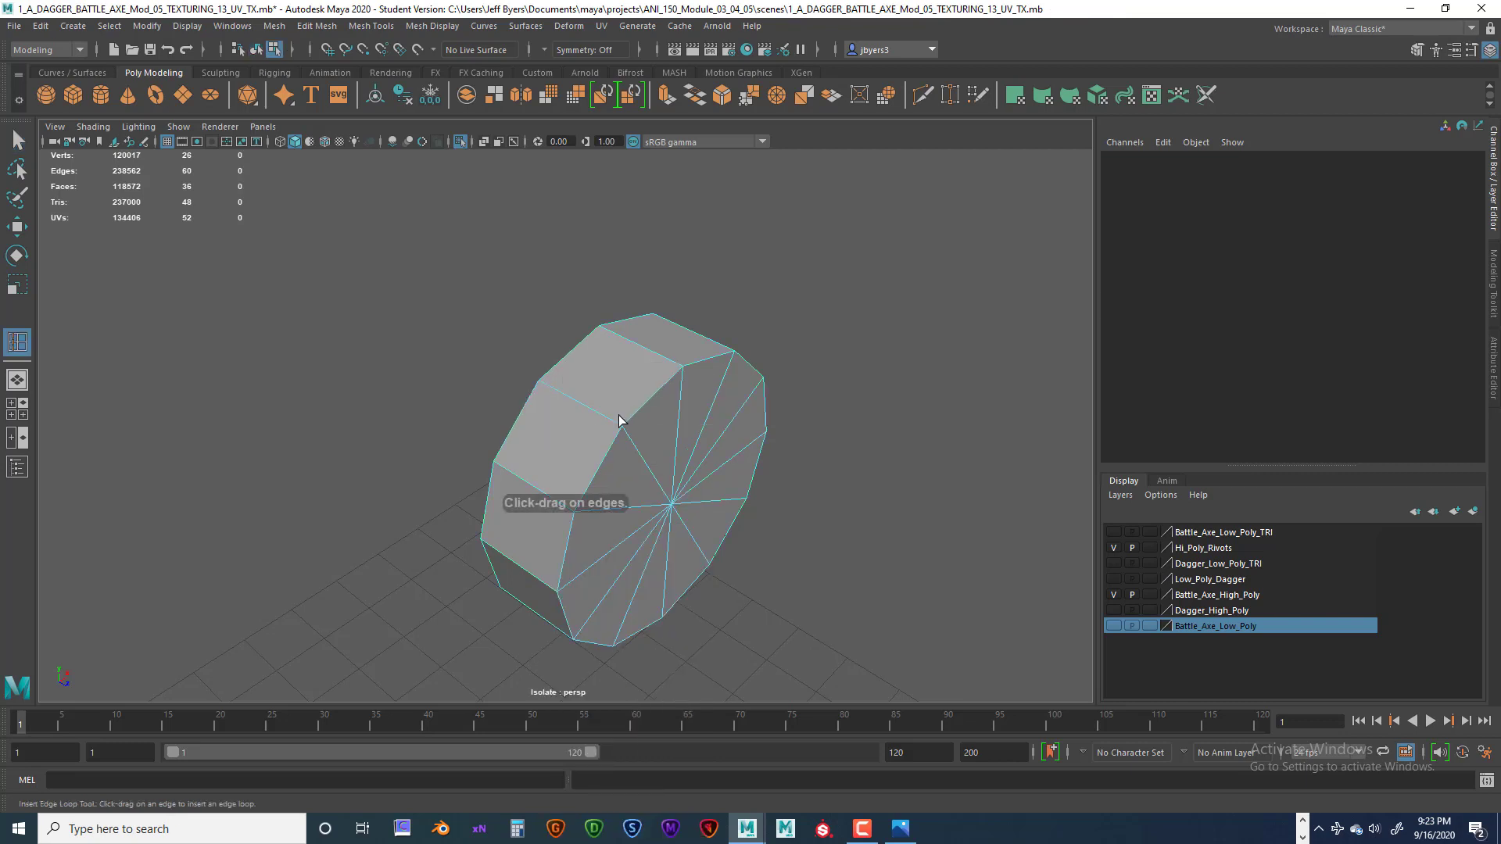
left_click(609, 422)
left_click(550, 390)
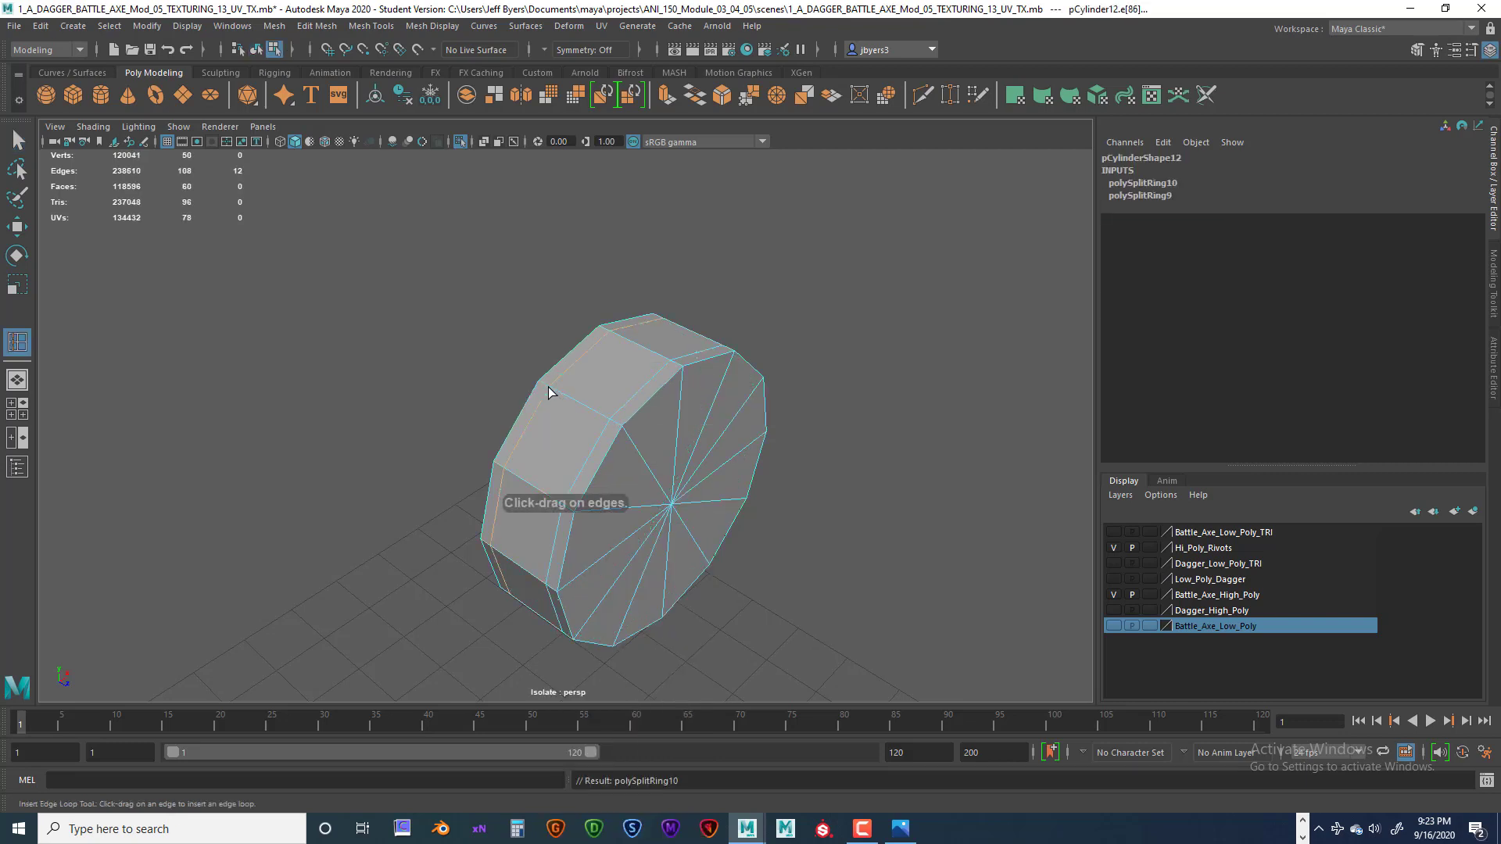
scroll(551, 395, "down", 10)
middle_click_drag(605, 440, 578, 283, "alt")
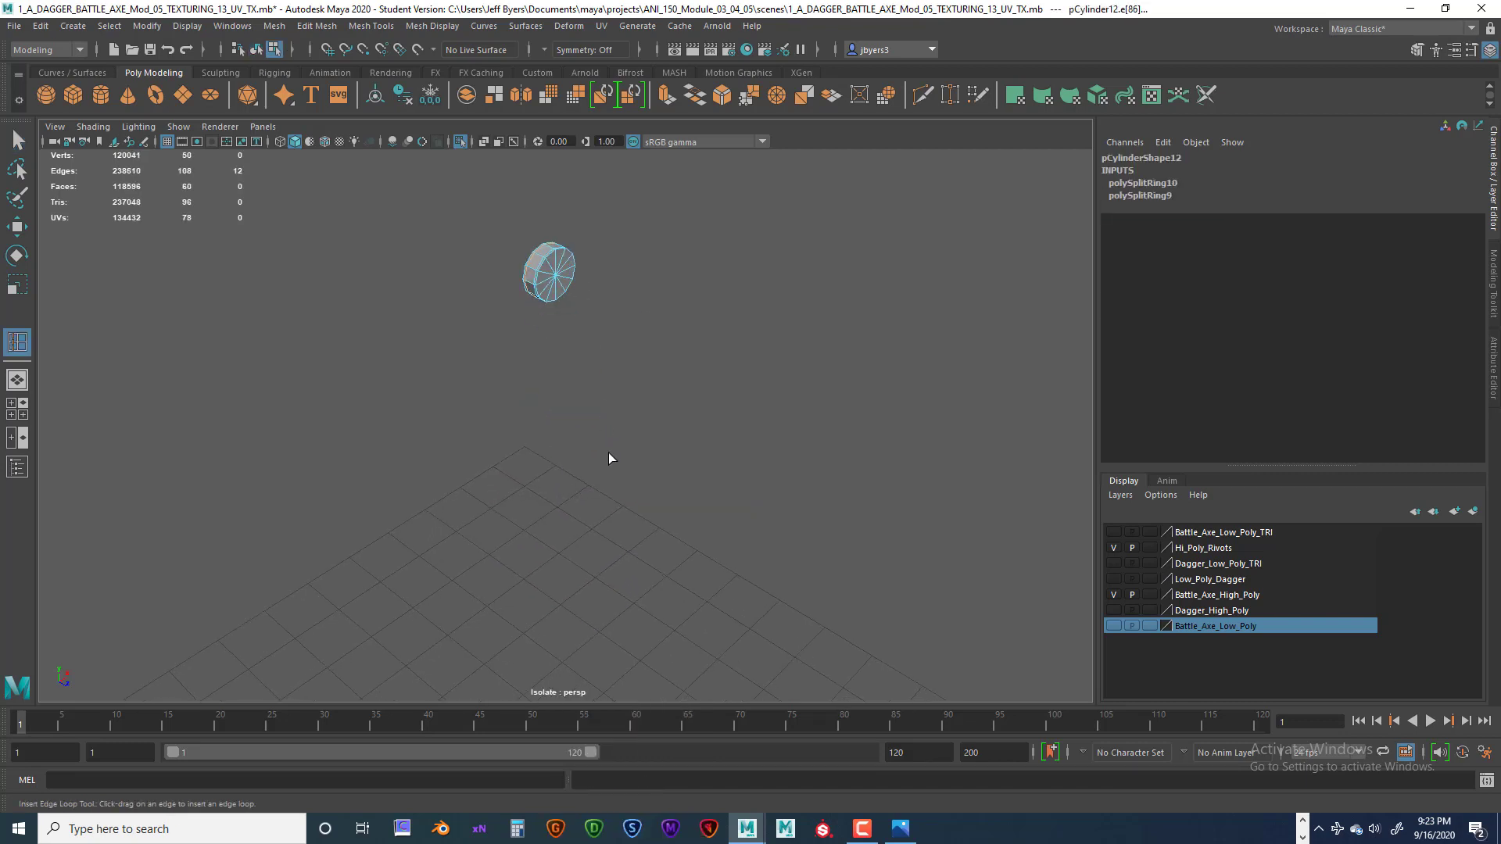
- Select the remaining rivet at the bottom of the handle as an object and frame it in the view
scroll(608, 453, "down", 10)
middle_click_drag(593, 446, 556, 117, "alt")
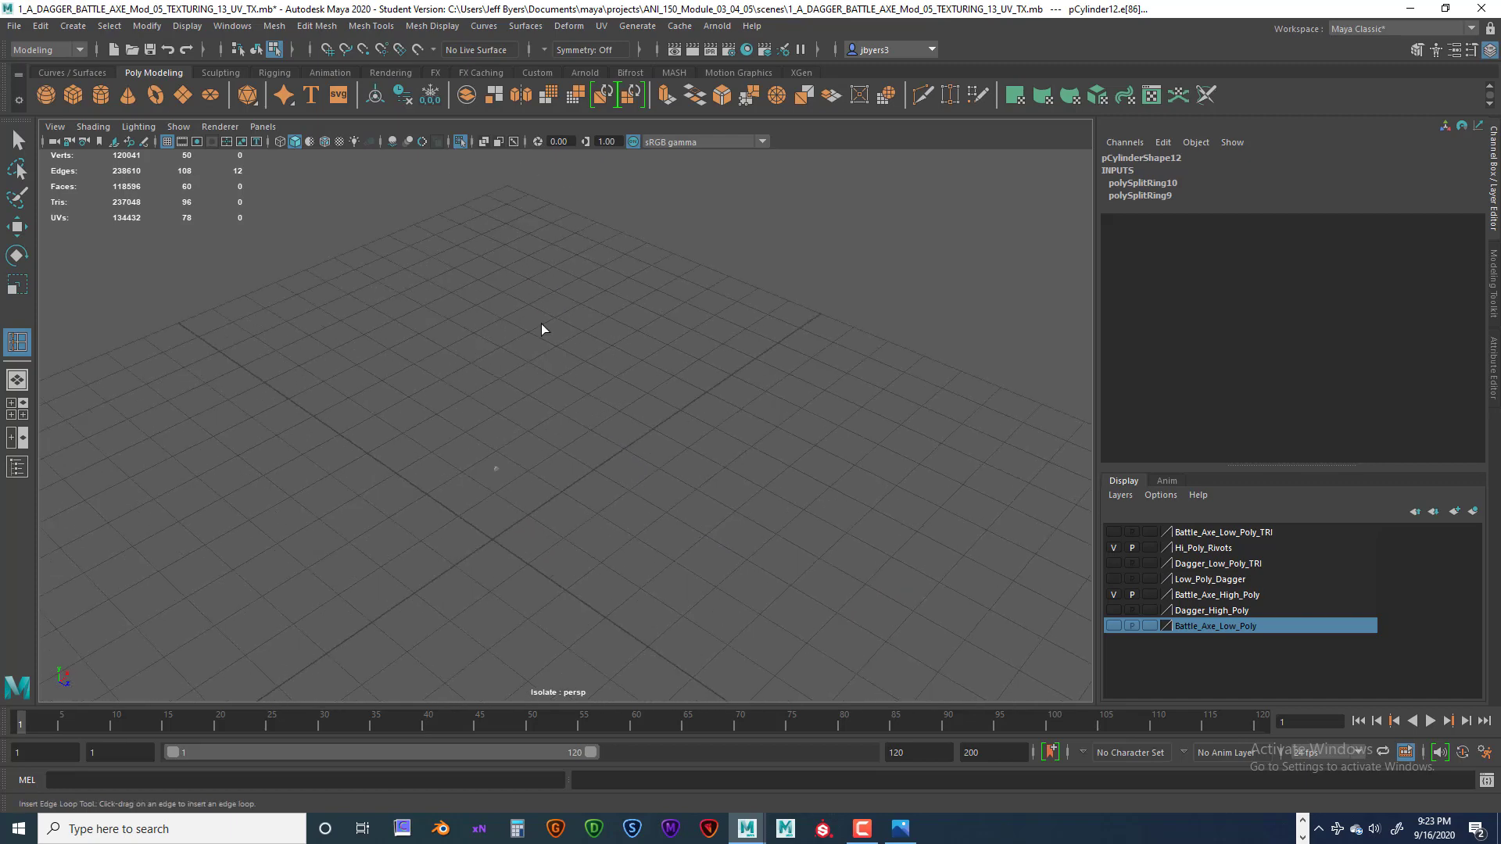
key("q")
key("w")
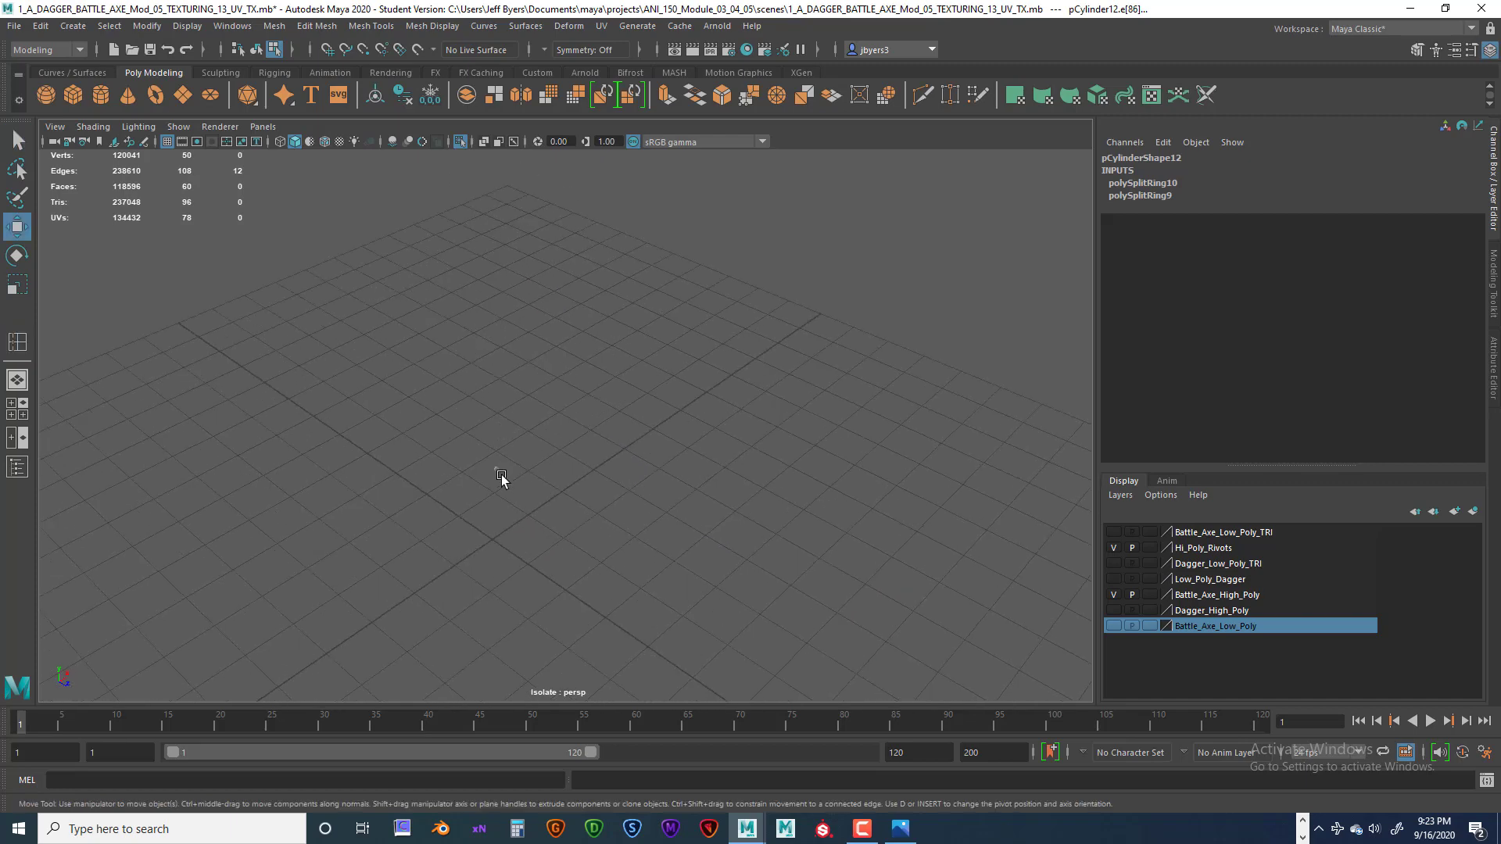
left_click(542, 472)
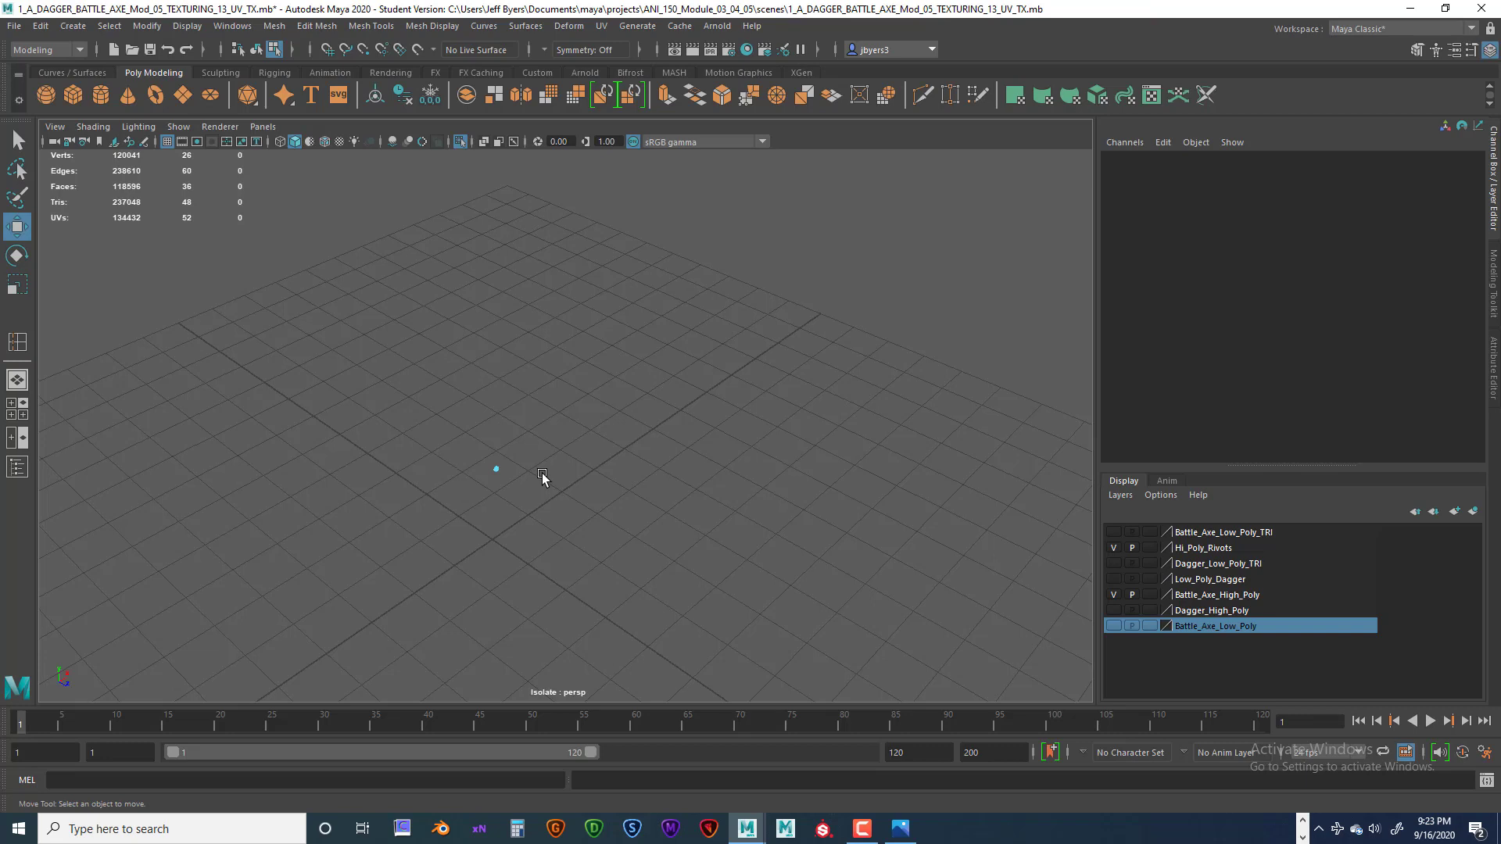
key("a")
left_click(257, 50)
left_click_drag(503, 524, 625, 659)
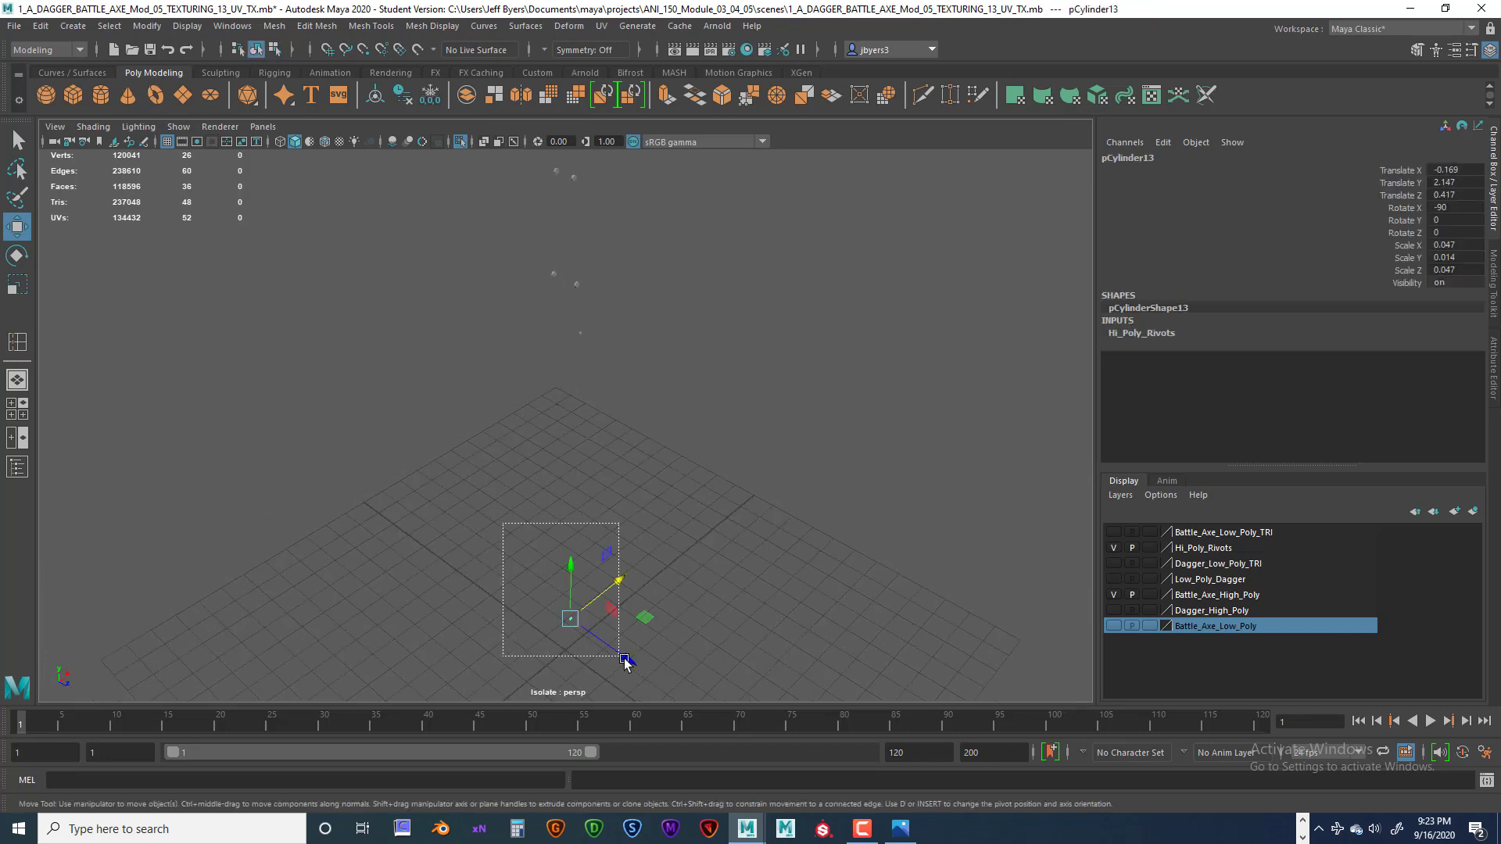
key("f")
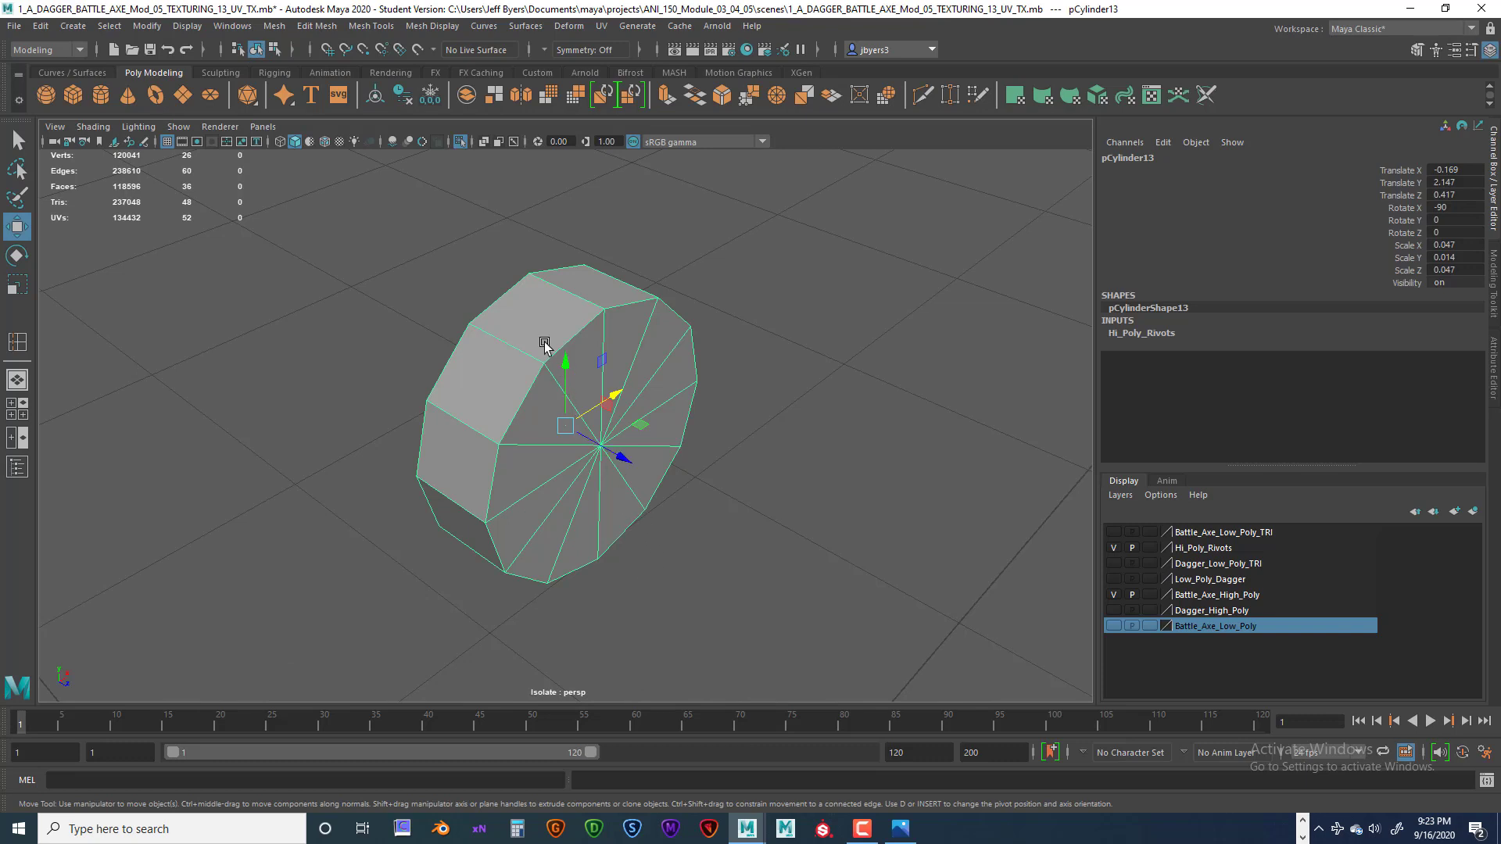
- Insert two edge loops around the side of the bottom rivet, one near each rim, and return to object selection
right_click_drag(540, 337, 474, 356, "shift")
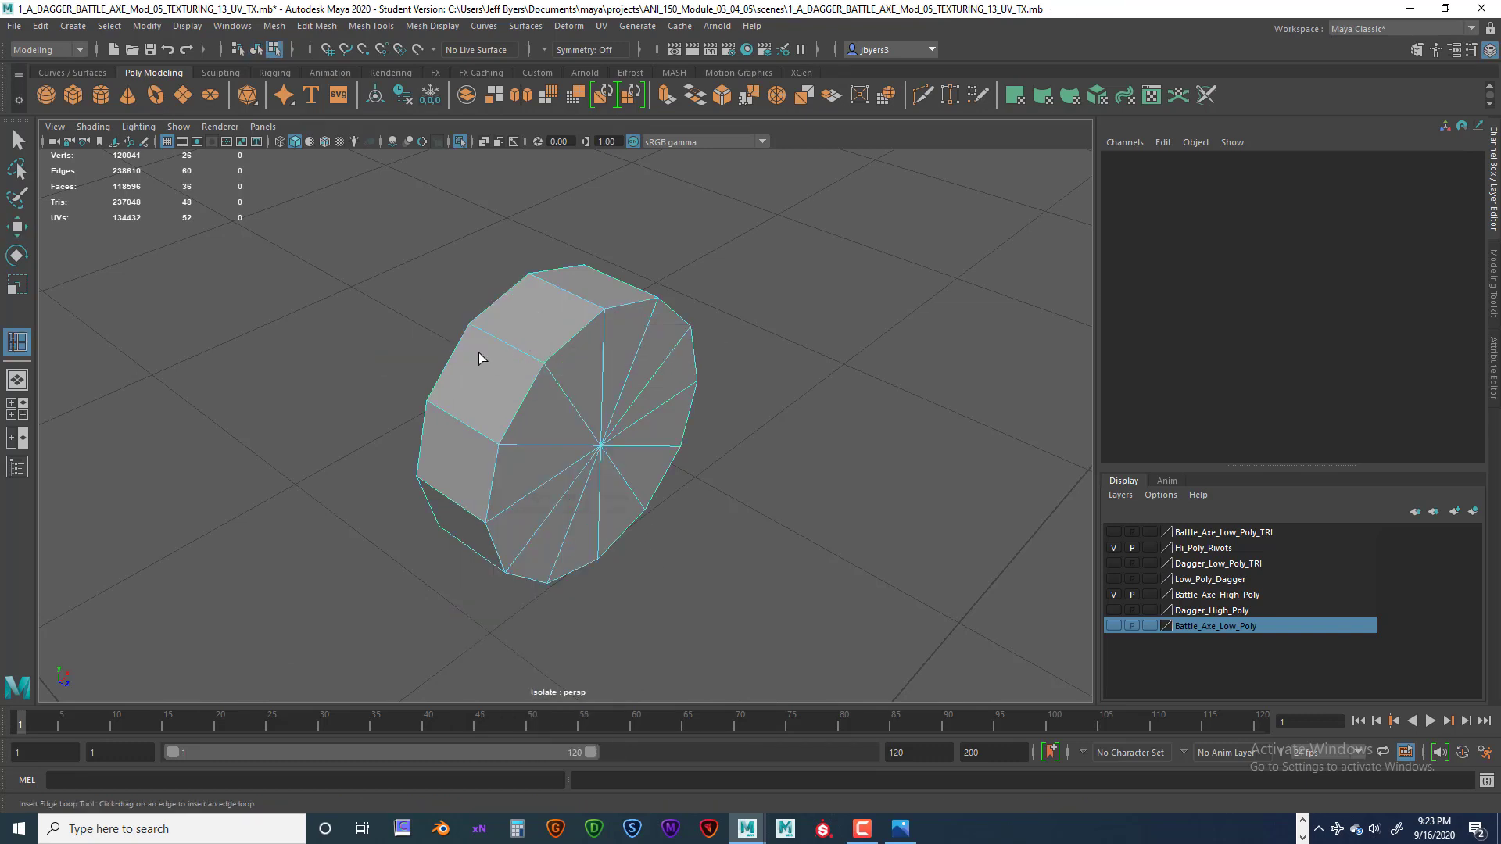
left_click(538, 361)
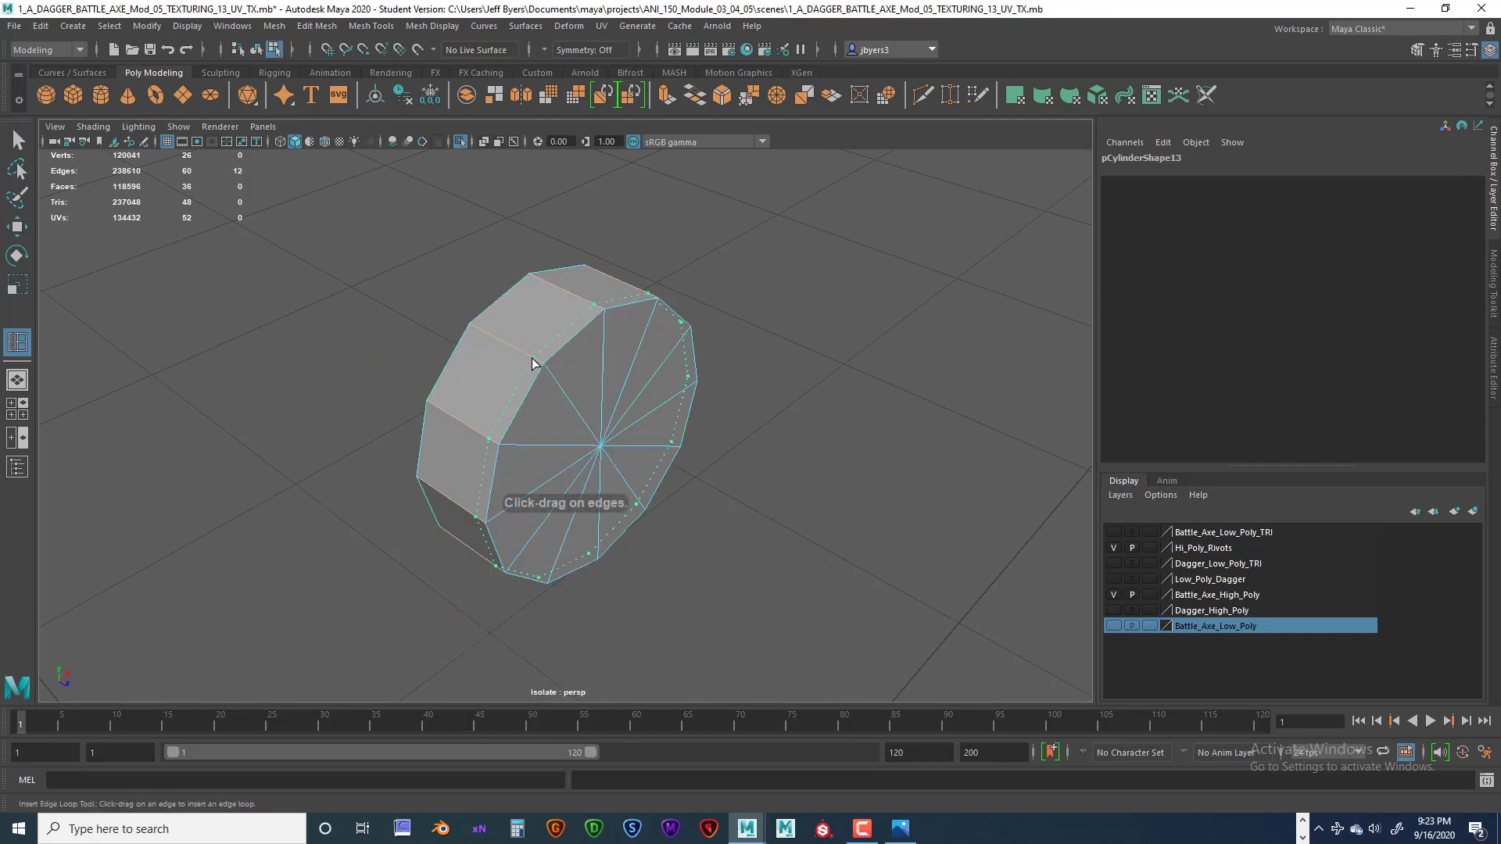
left_click(479, 332)
key("q")
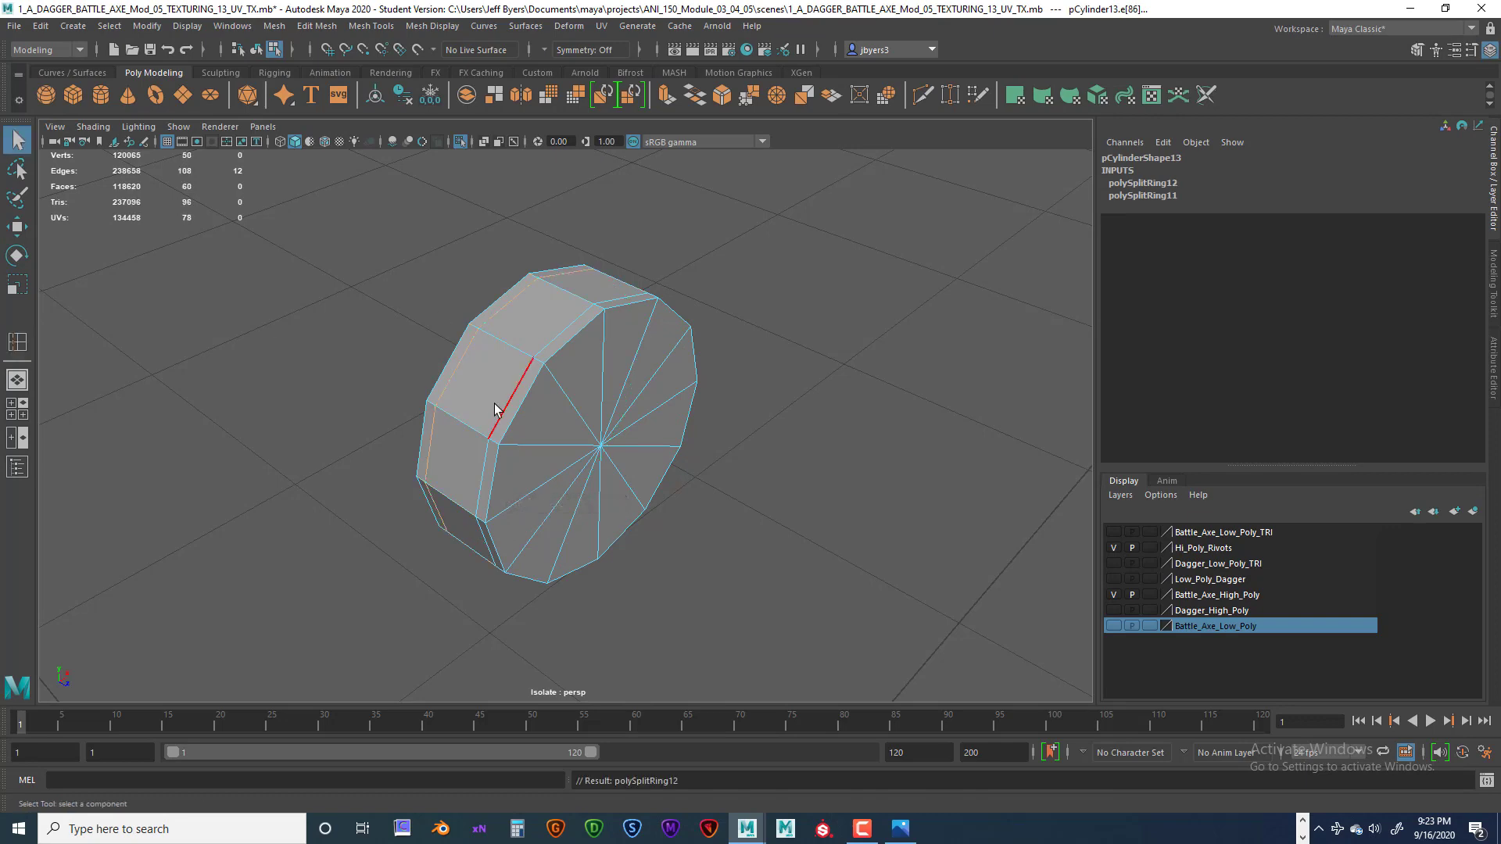
right_click_drag(495, 398, 470, 493)
- Select all the isolated rivets and smooth them with 2 division levels using OpenSubdiv Catmull-Clark
scroll(570, 458, "down", 15)
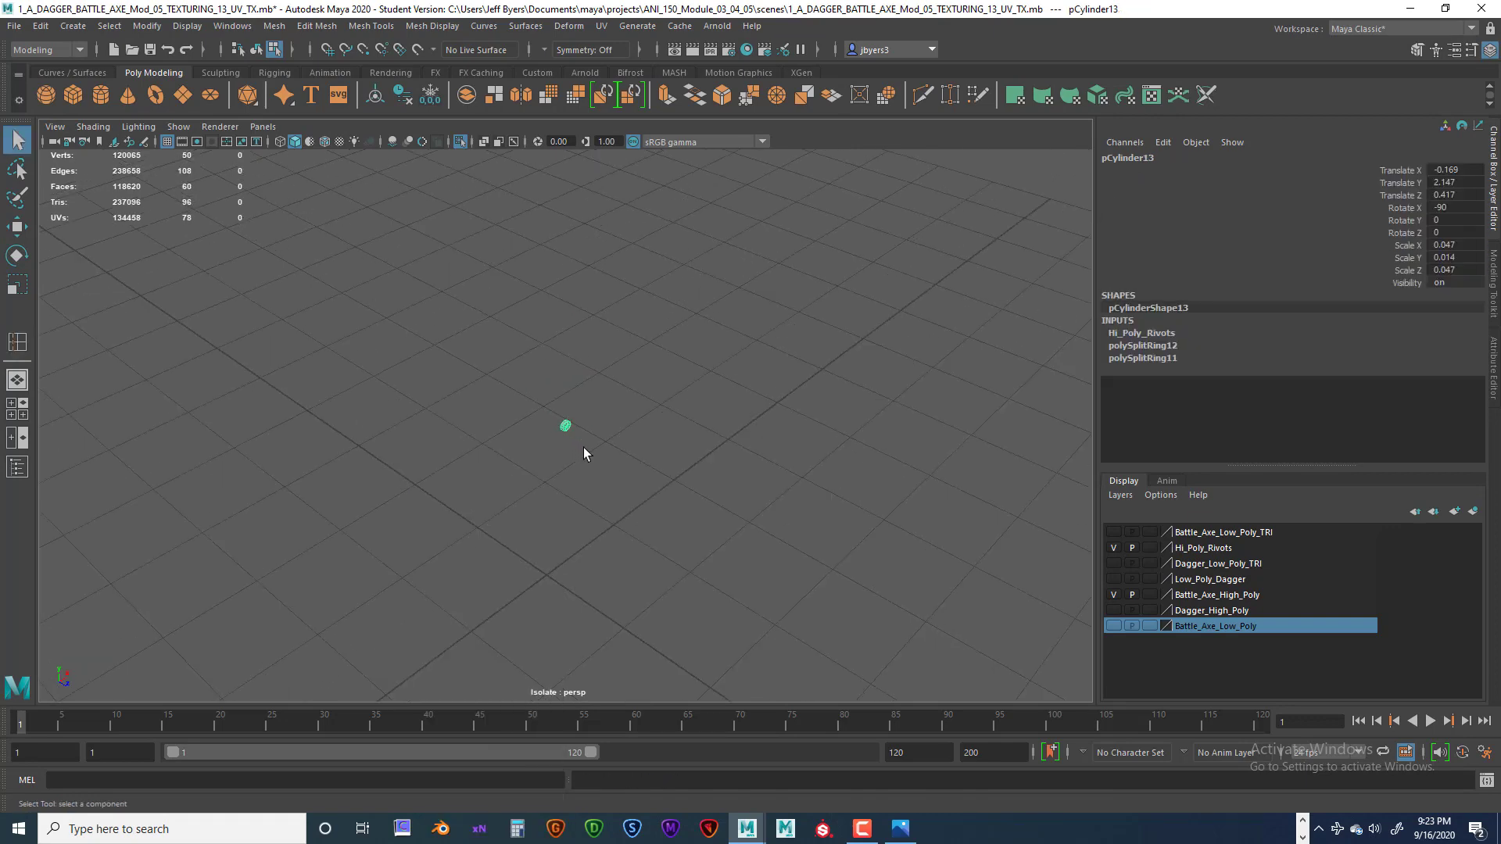
left_click_drag(659, 447, 602, 422, "alt")
scroll(600, 421, "down", 8)
middle_click_drag(601, 421, 512, 309, "alt")
scroll(557, 437, "up", 6)
left_click(256, 50)
left_click_drag(423, 197, 584, 608)
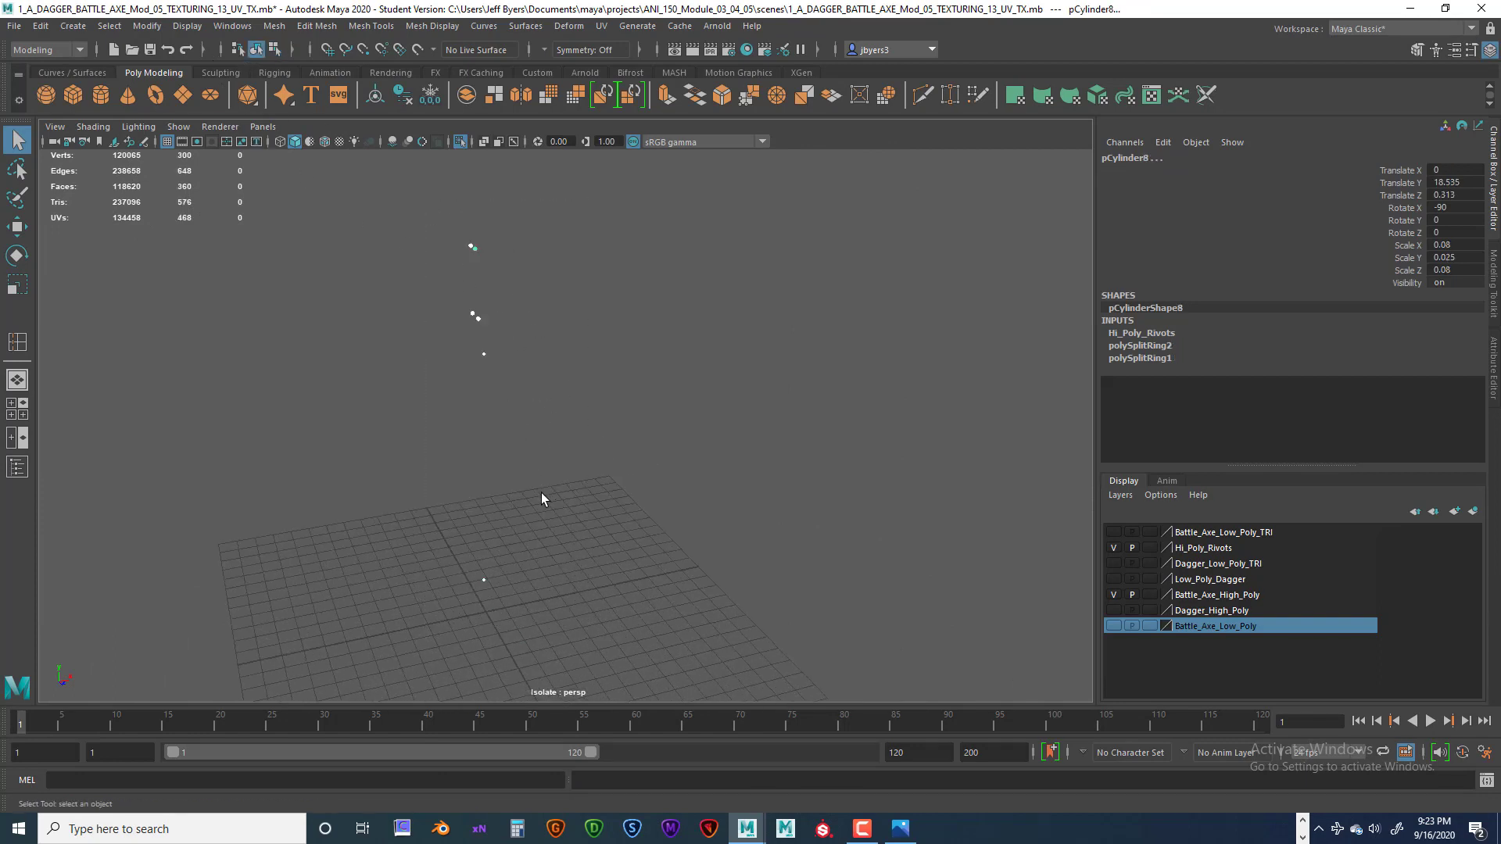
left_click_drag(541, 493, 545, 447, "alt")
scroll(545, 447, "up", 5)
middle_click_drag(495, 316, 578, 471, "alt")
scroll(582, 527, "up", 6)
scroll(528, 443, "up", 5)
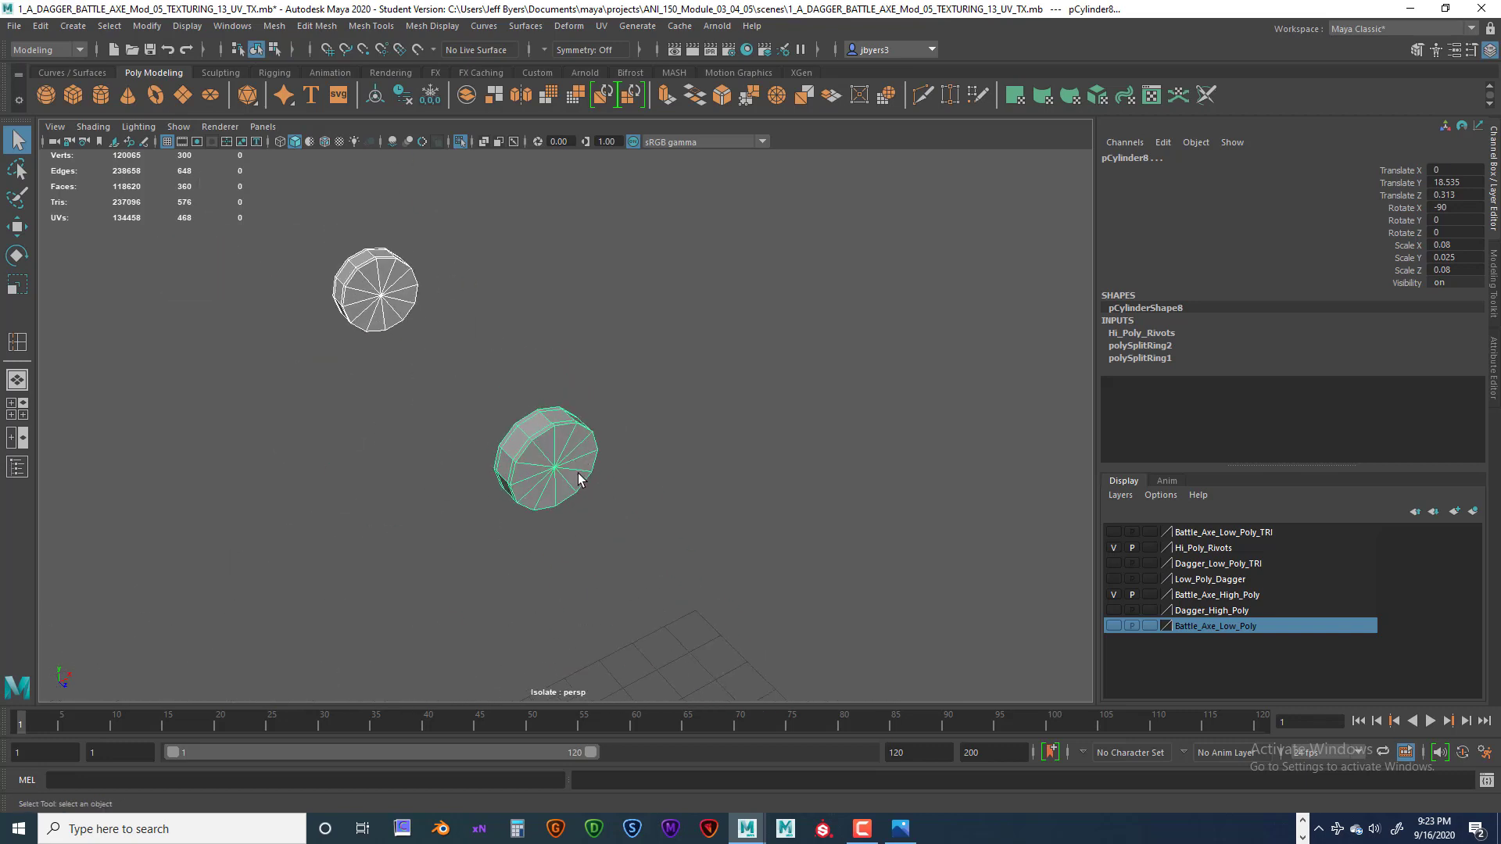
key("space")
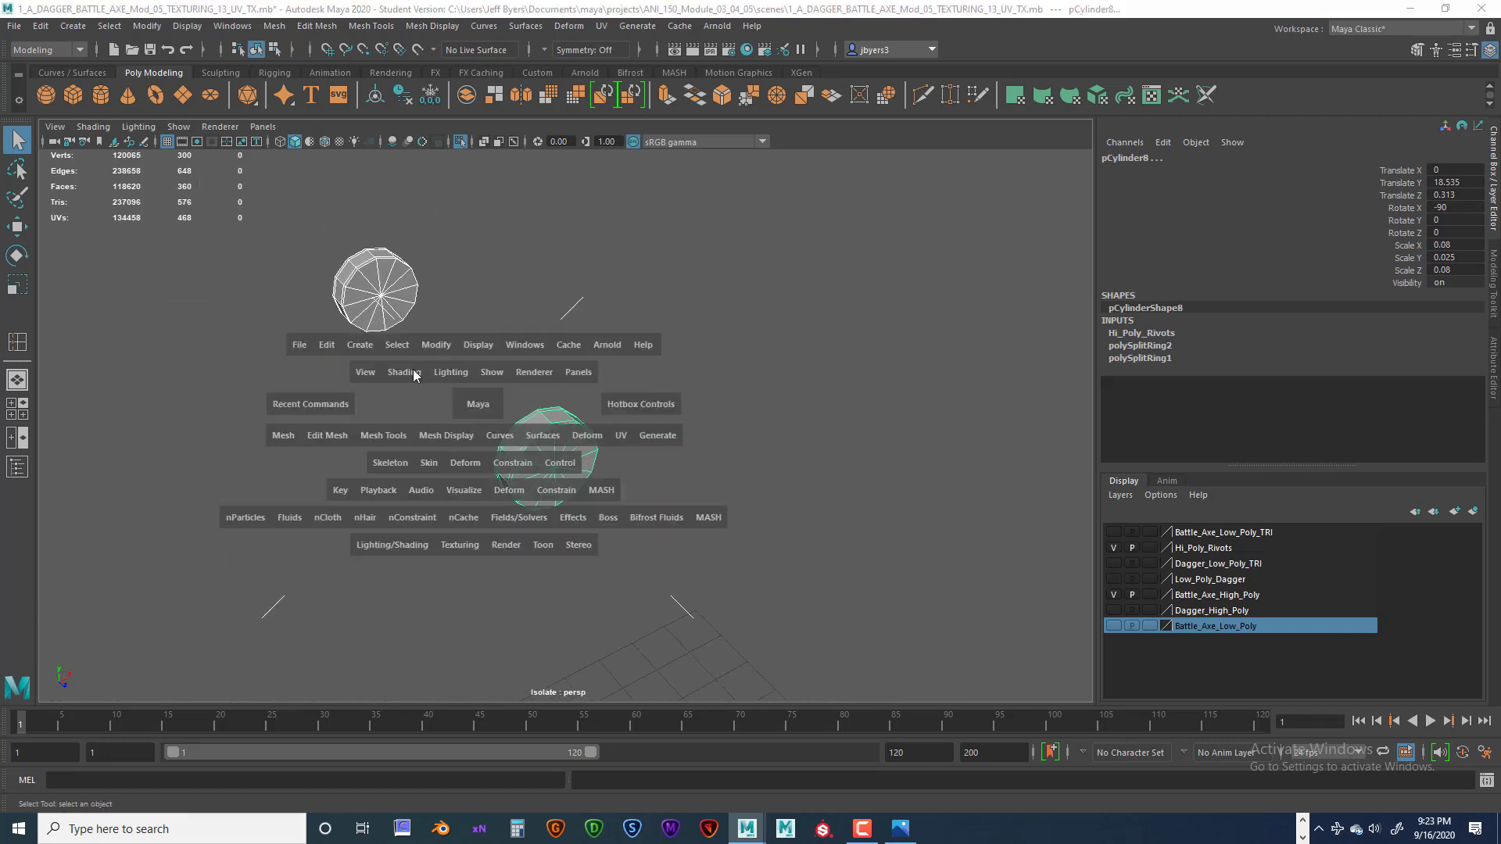
left_click(290, 436)
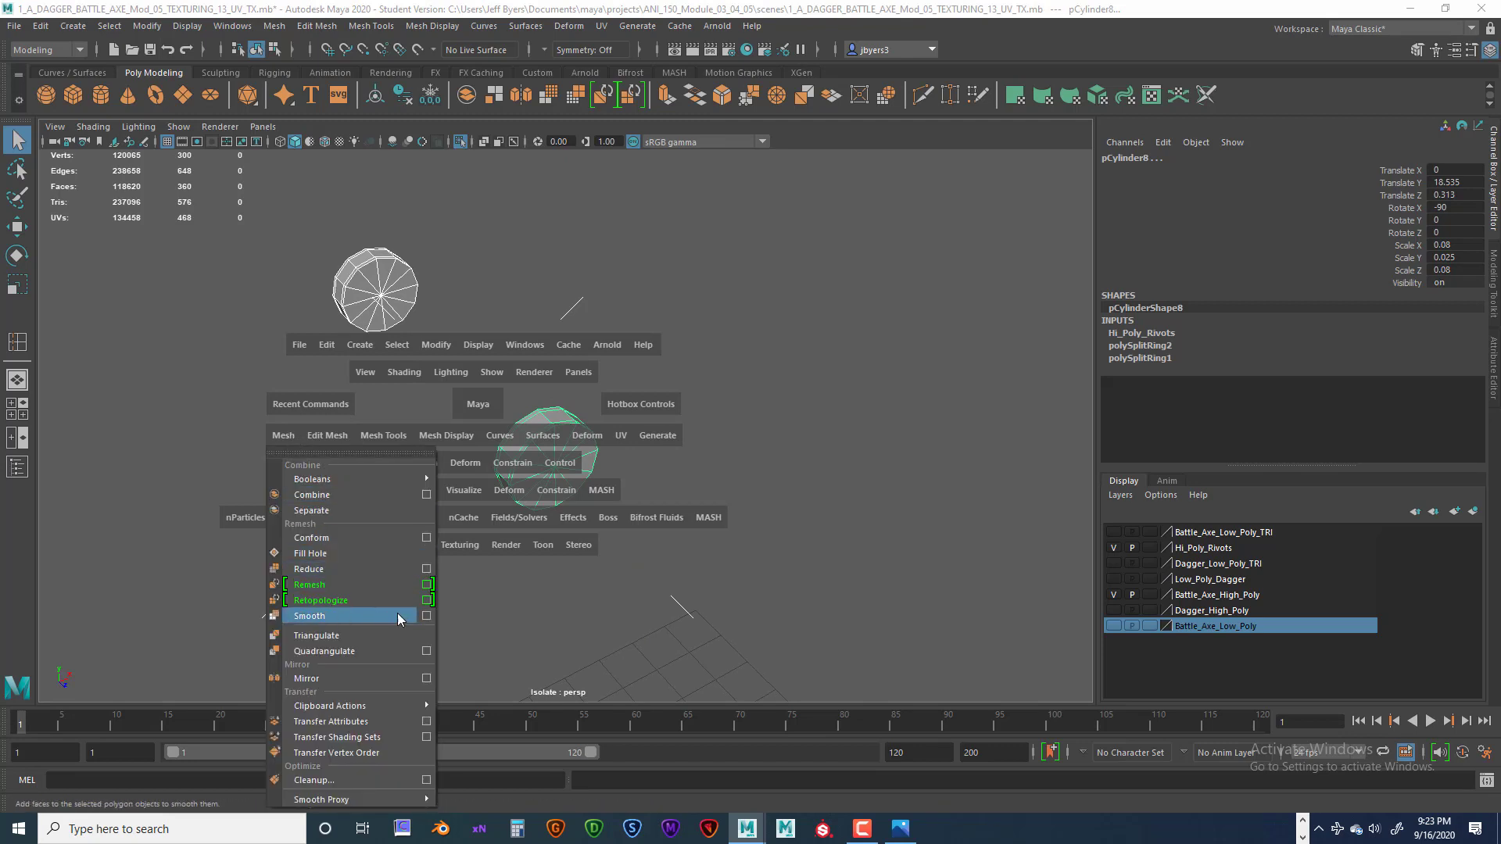
left_click(427, 616)
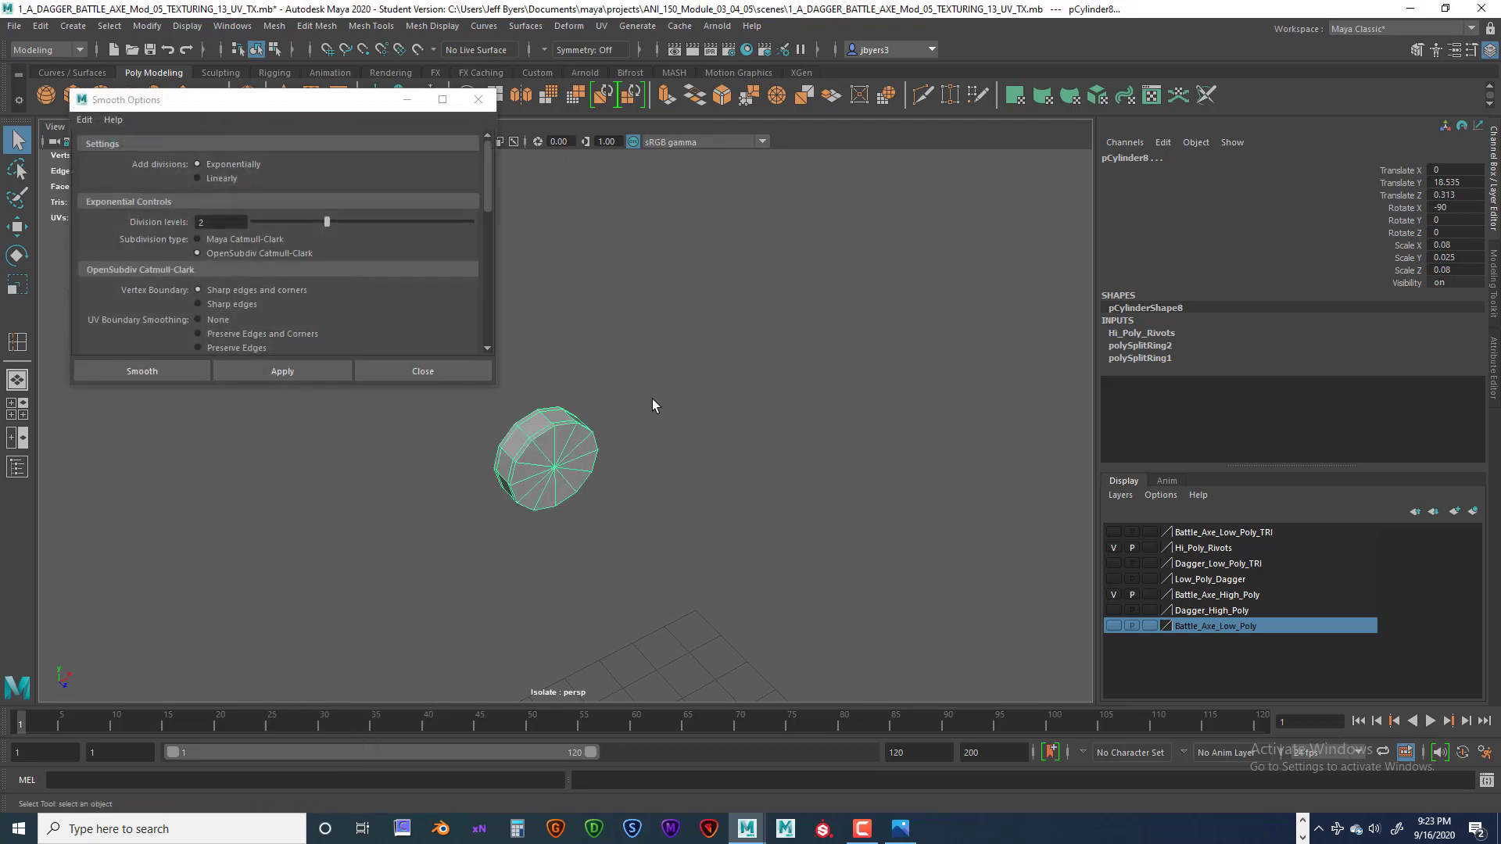
left_click(166, 373)
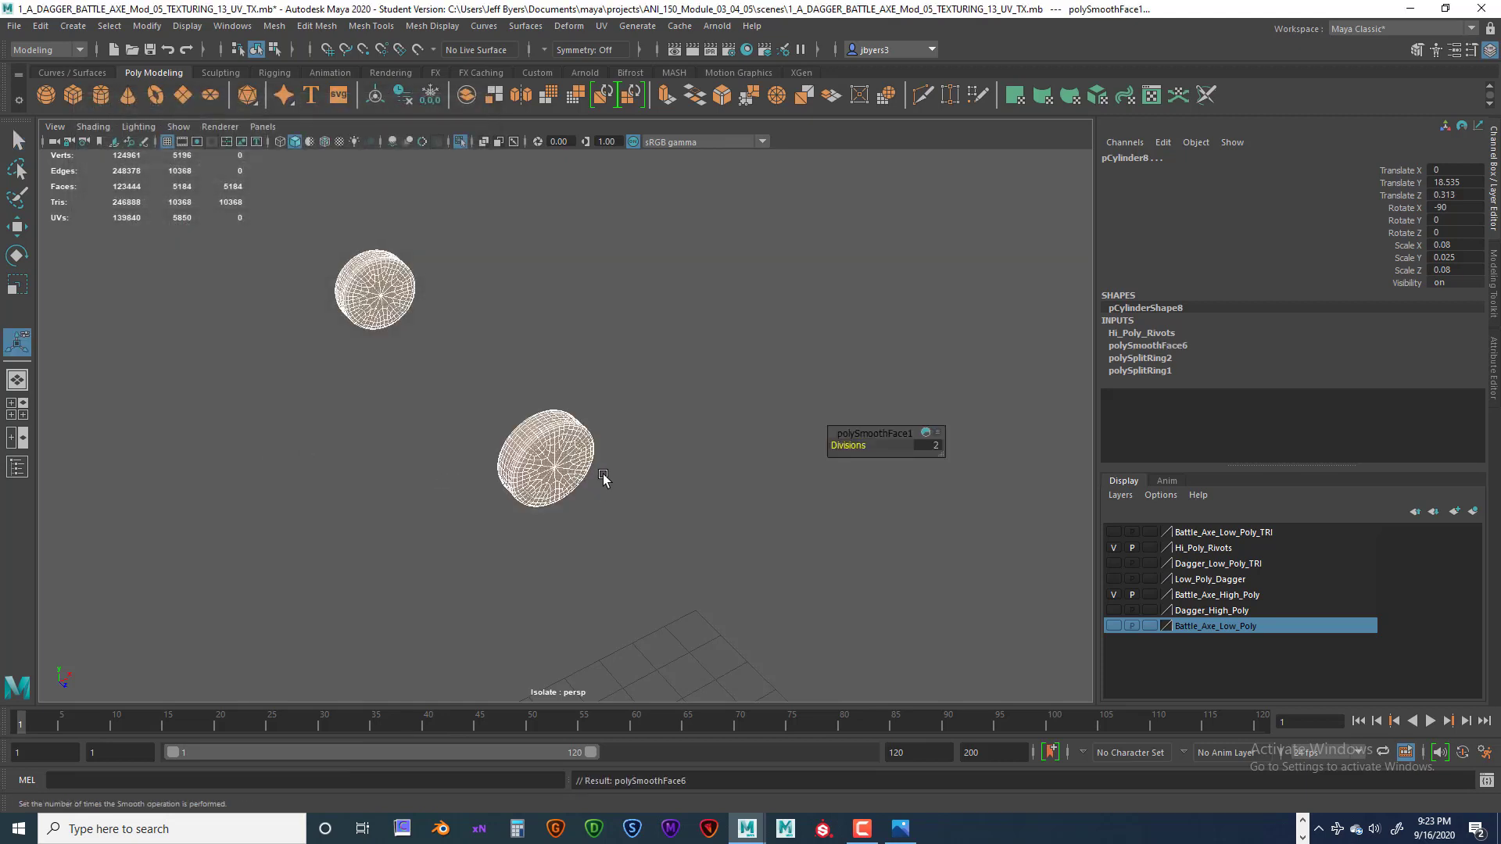
- Delete the construction history of all the smoothed rivets and freeze their transformations
left_click(579, 471)
scroll(559, 466, "down", 5)
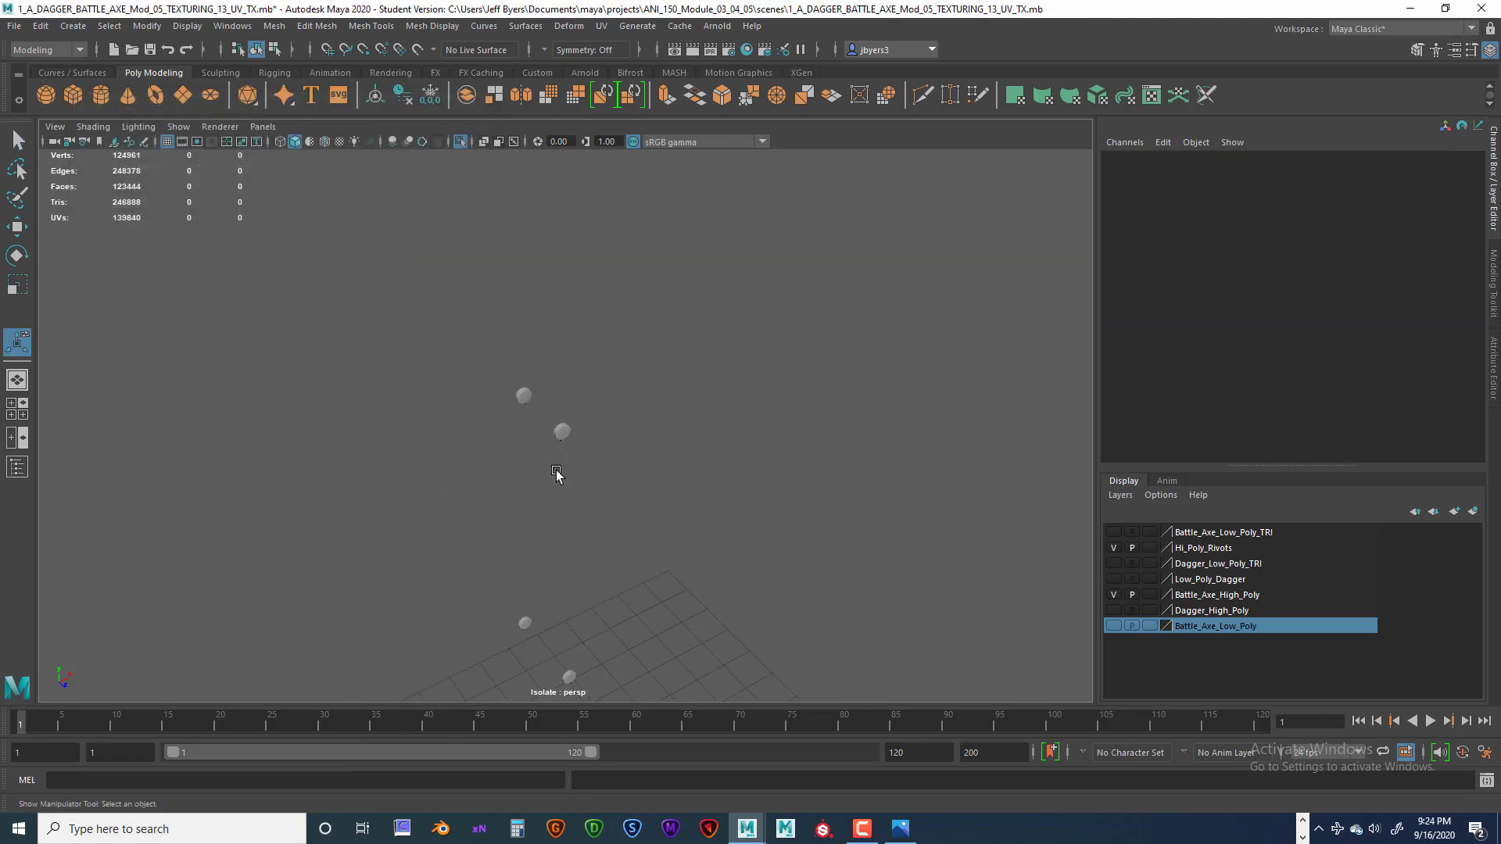
scroll(485, 501, "down", 5)
scroll(472, 355, "down", 3)
left_click_drag(479, 268, 630, 633)
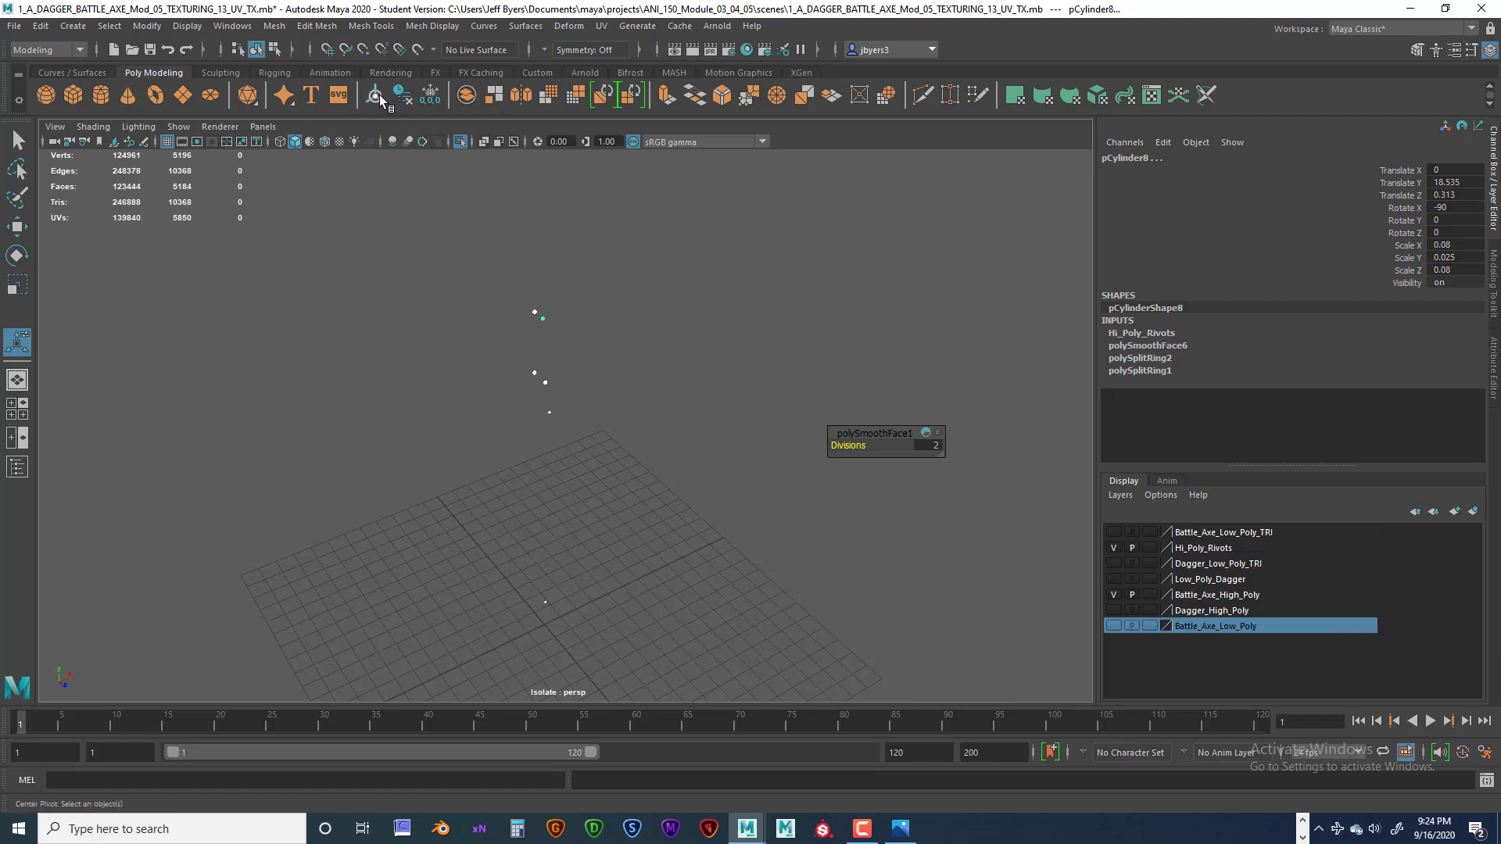
left_click(403, 99)
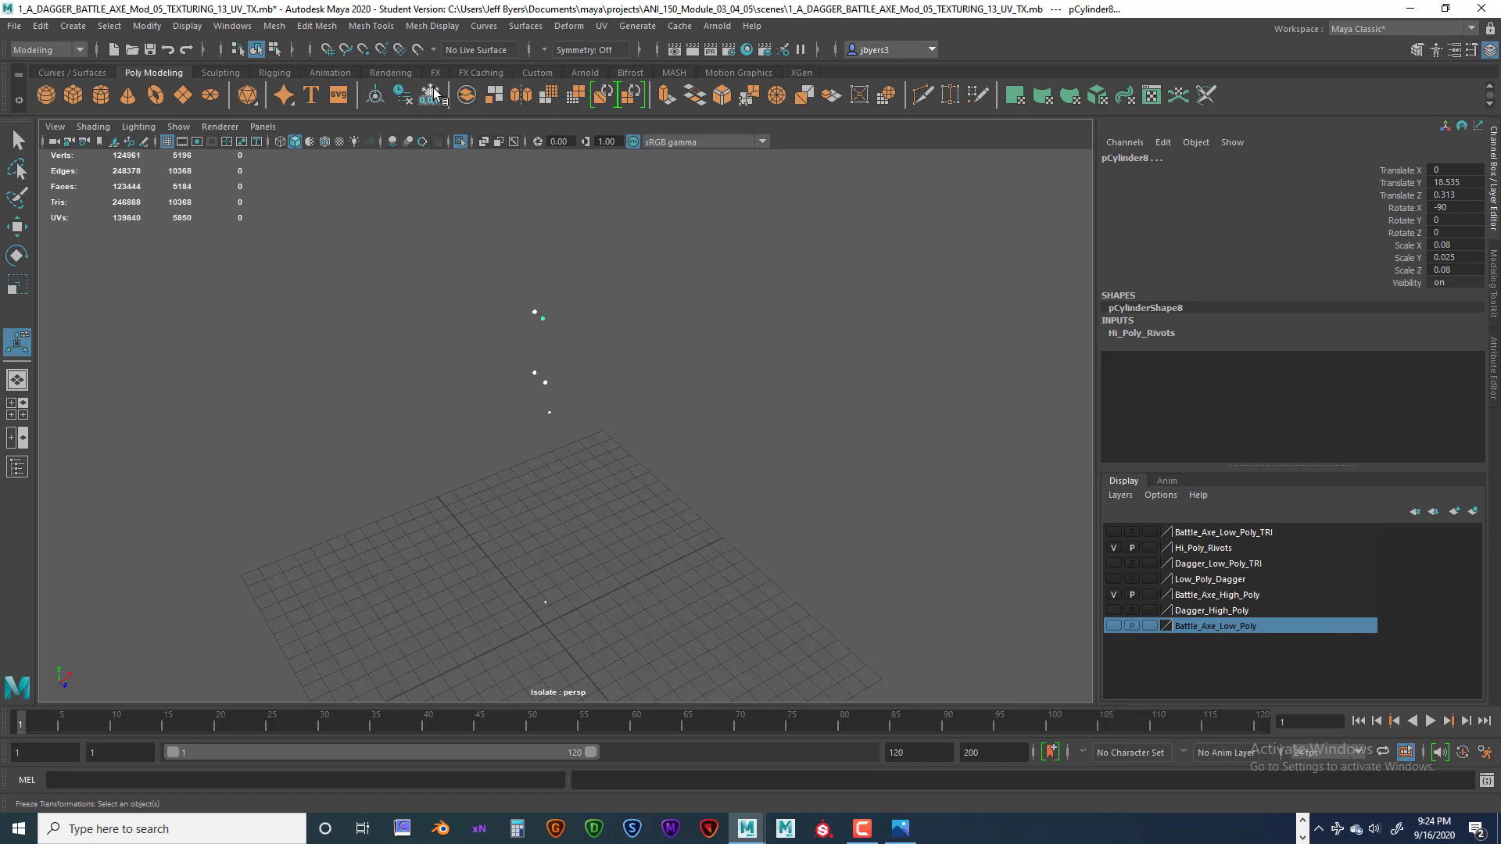
left_click(434, 93)
scroll(597, 340, "up", 2)
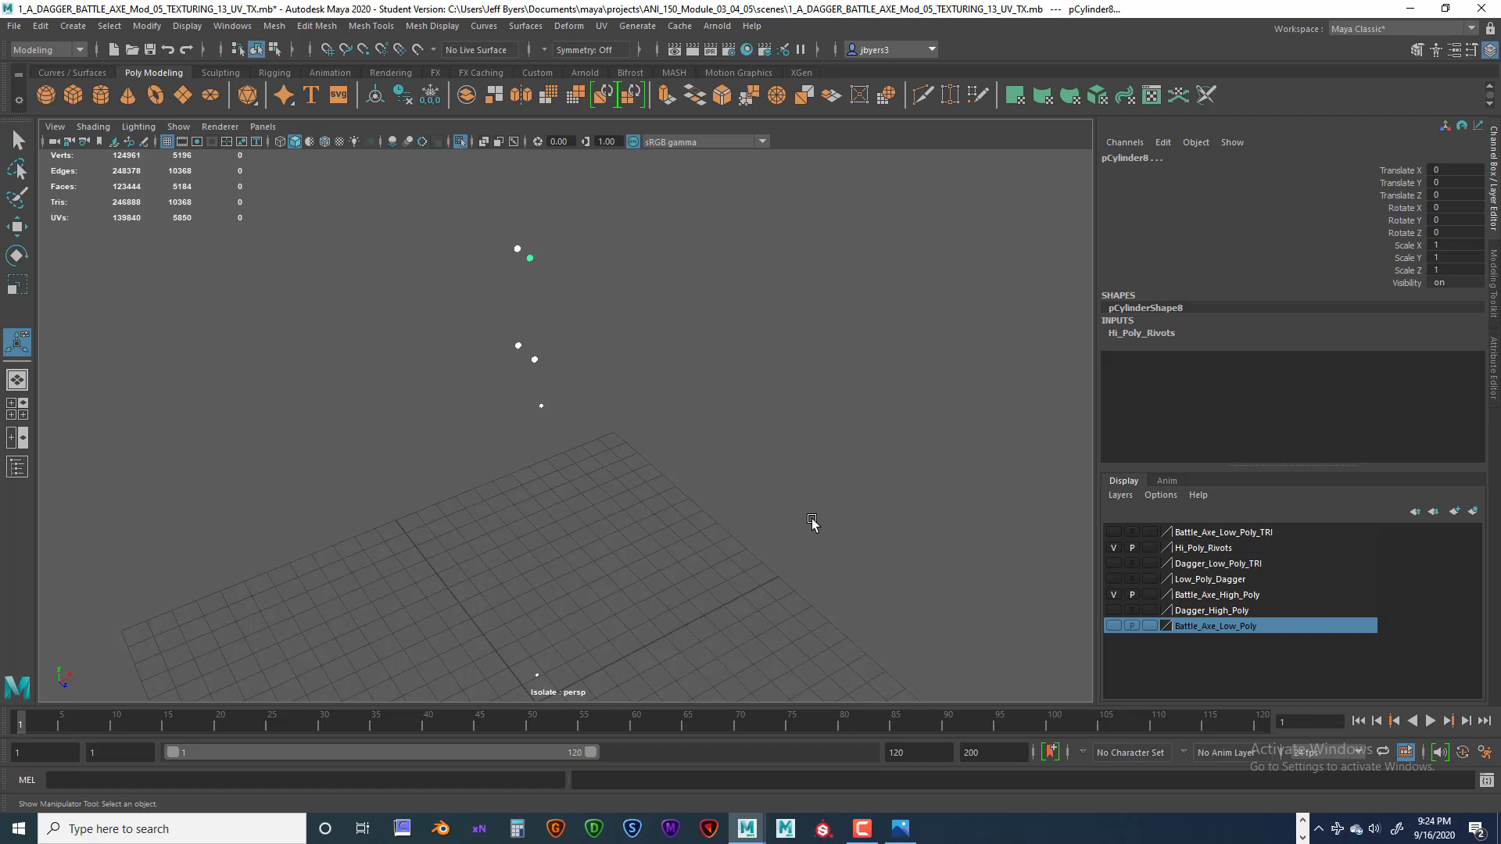
- Leave isolation to show the whole battle axe, and bring the axe head with its rivets into view
key("ctrl+1")
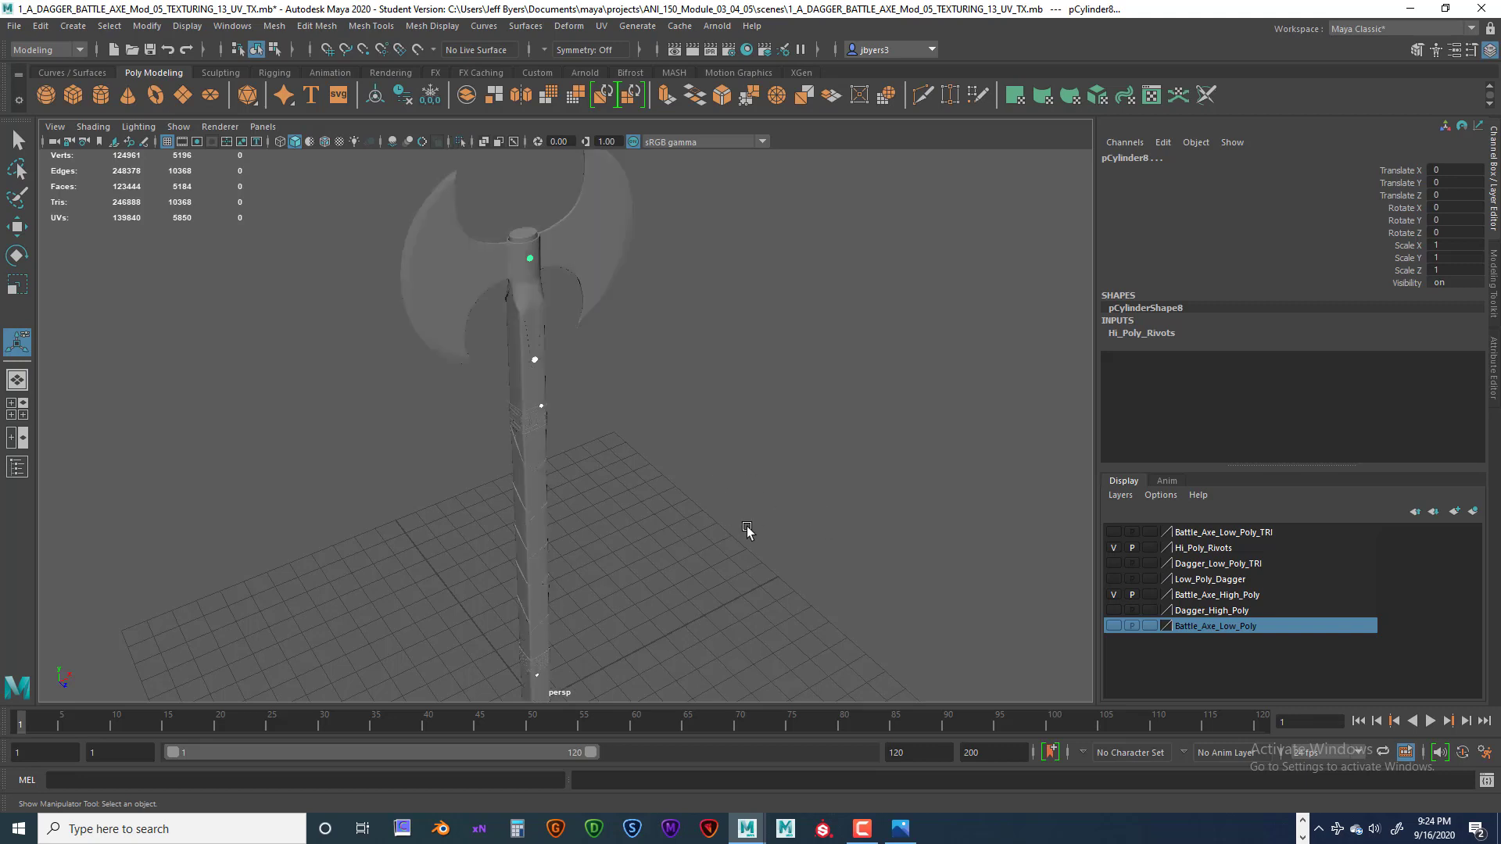
left_click_drag(747, 530, 720, 506, "alt")
middle_click_drag(644, 421, 606, 574, "alt")
scroll(669, 512, "up", 5)
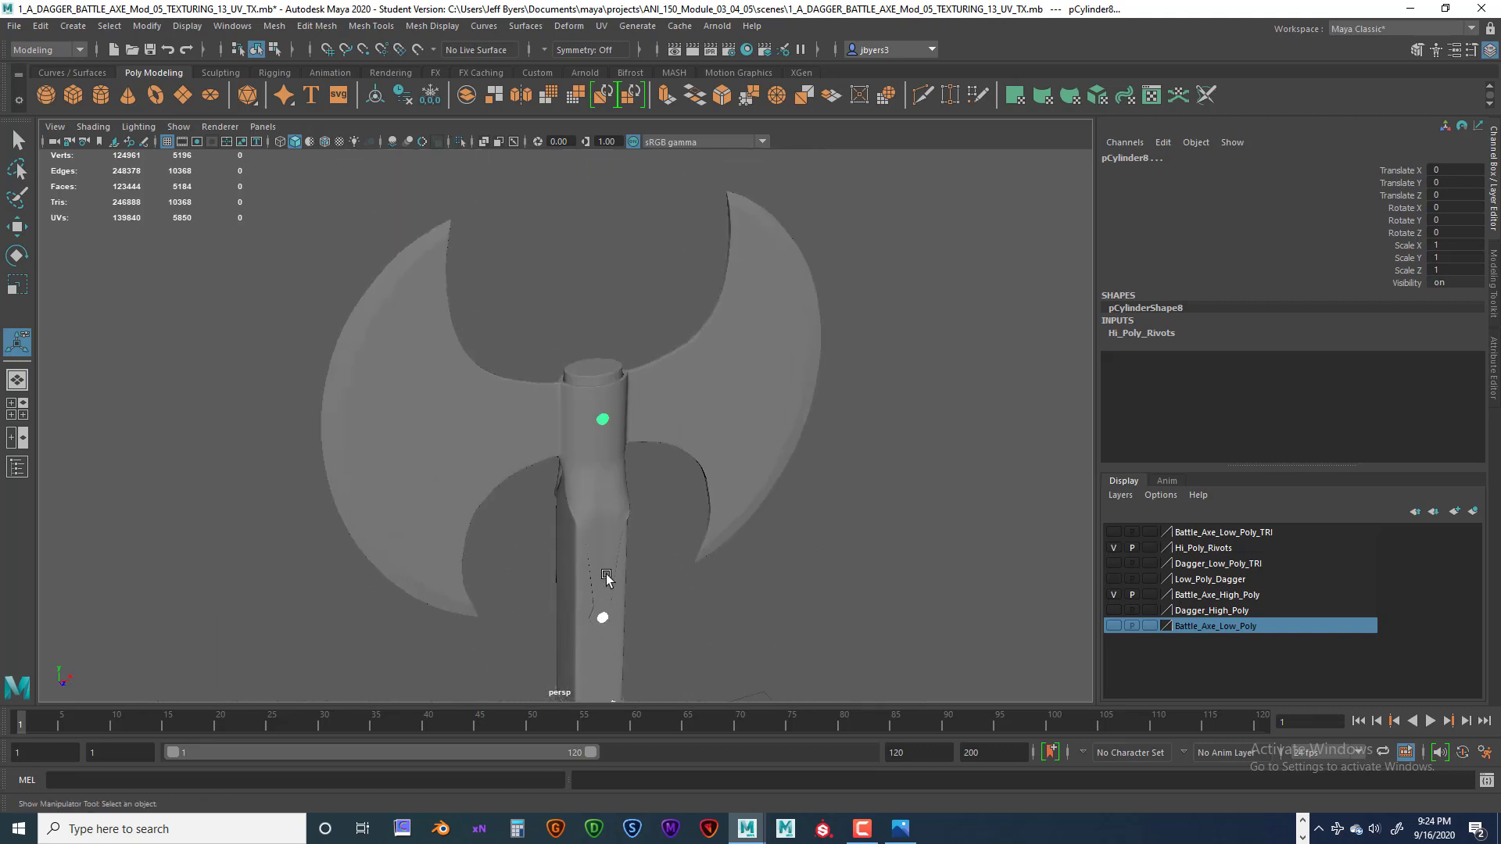
scroll(606, 574, "up", 8)
scroll(648, 524, "down", 4)
- Examine the smoothed blade edges, the rivets and the handle of the high-poly axe from several angles
left_click(757, 577)
left_click_drag(756, 577, 710, 570, "alt")
scroll(710, 570, "up", 4)
scroll(732, 549, "down", 2)
middle_click_drag(731, 549, 669, 554, "alt")
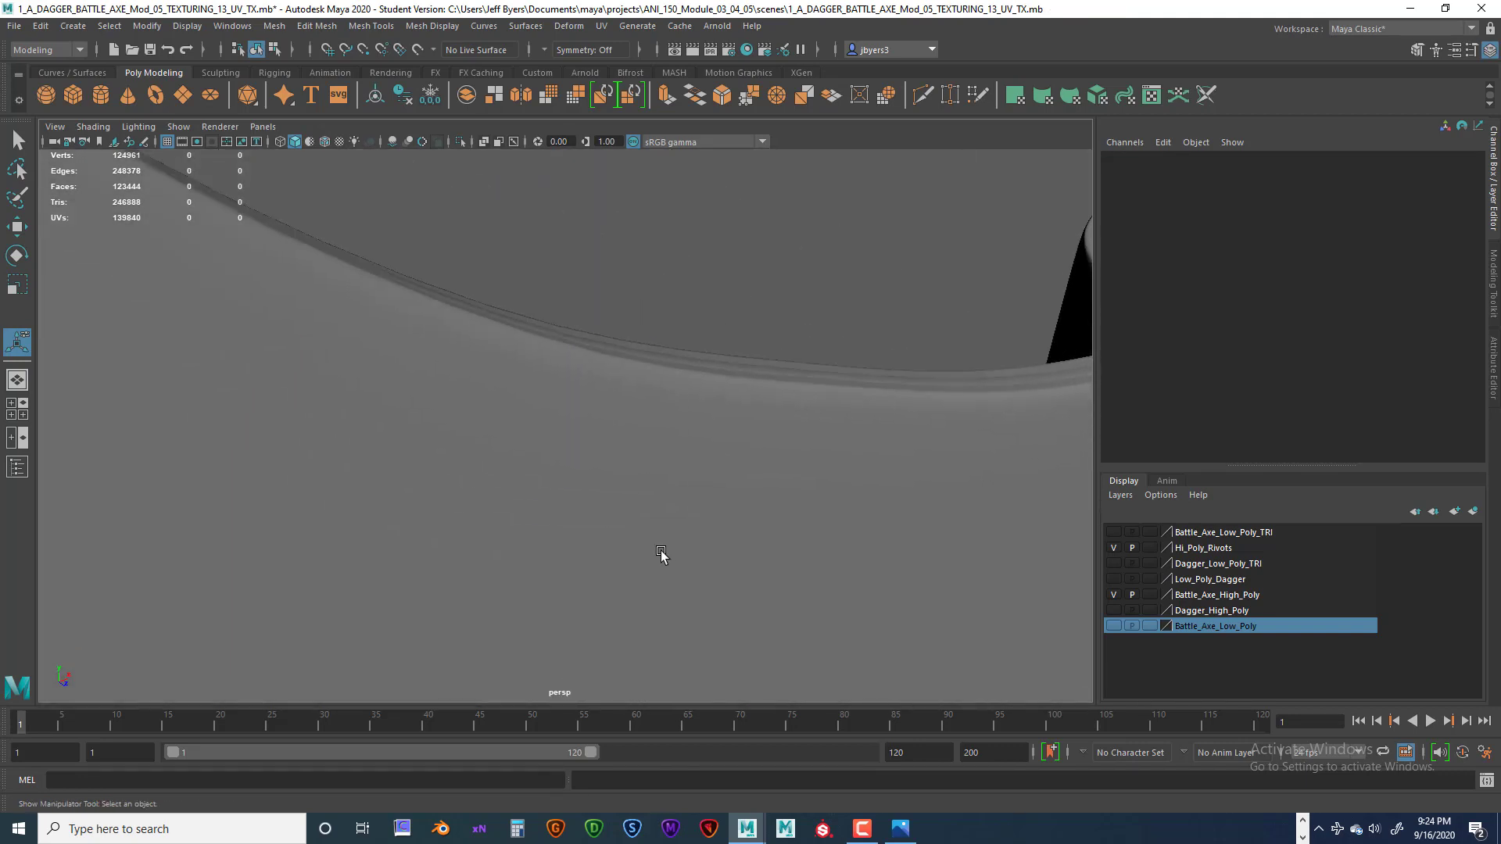
scroll(665, 551, "down", 5)
scroll(720, 551, "up", 5)
middle_click_drag(793, 540, 701, 540, "alt")
left_click_drag(700, 539, 545, 611, "alt")
scroll(590, 532, "up", 2)
left_click_drag(653, 446, 553, 516, "alt")
scroll(668, 545, "up", 4)
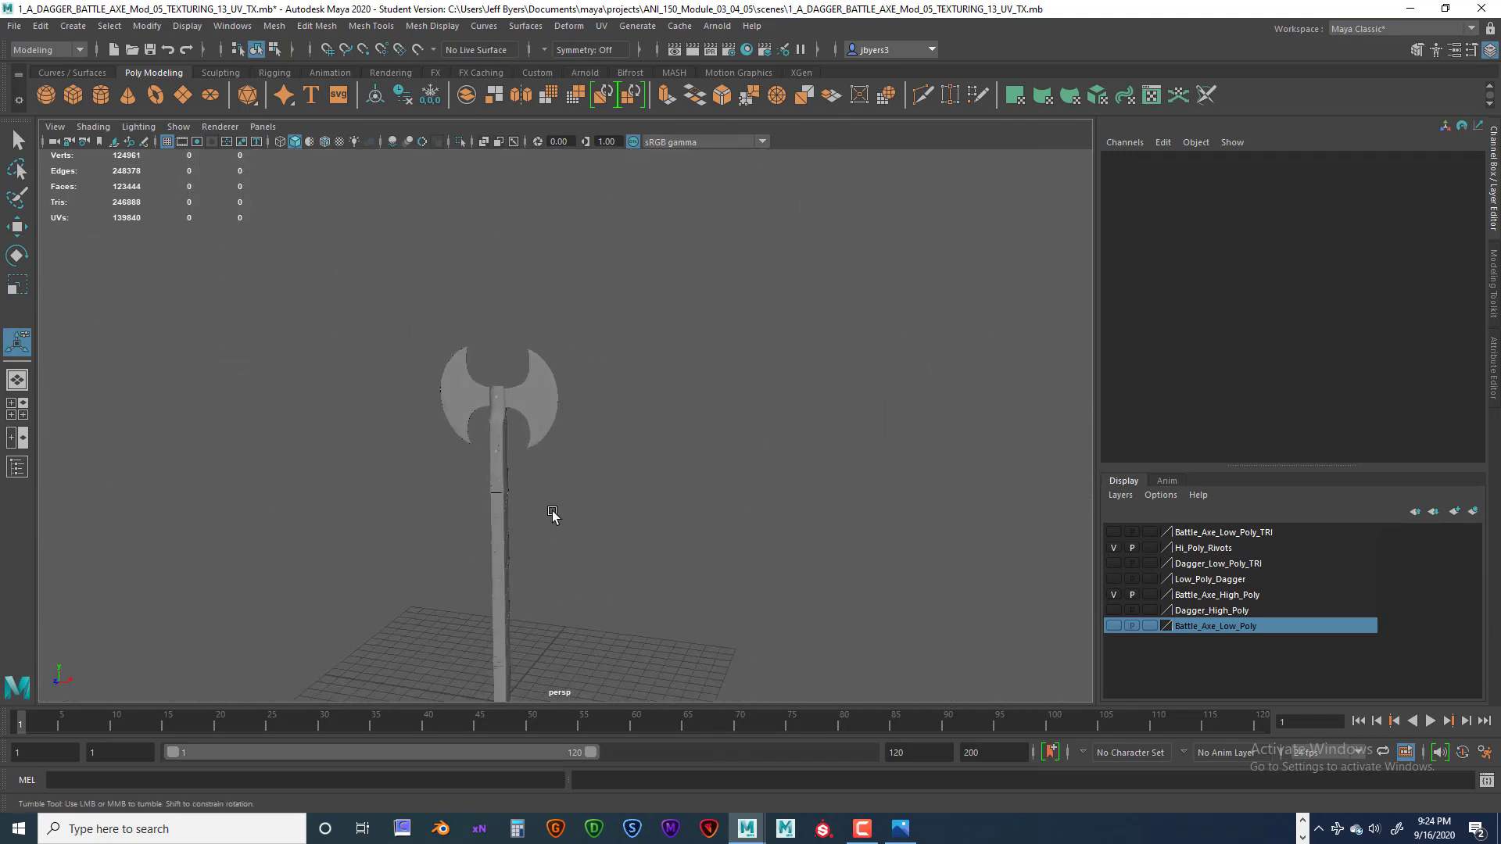
scroll(556, 510, "up", 4)
middle_click_drag(562, 504, 777, 409, "alt")
scroll(775, 405, "up", 2)
scroll(774, 404, "down", 8)
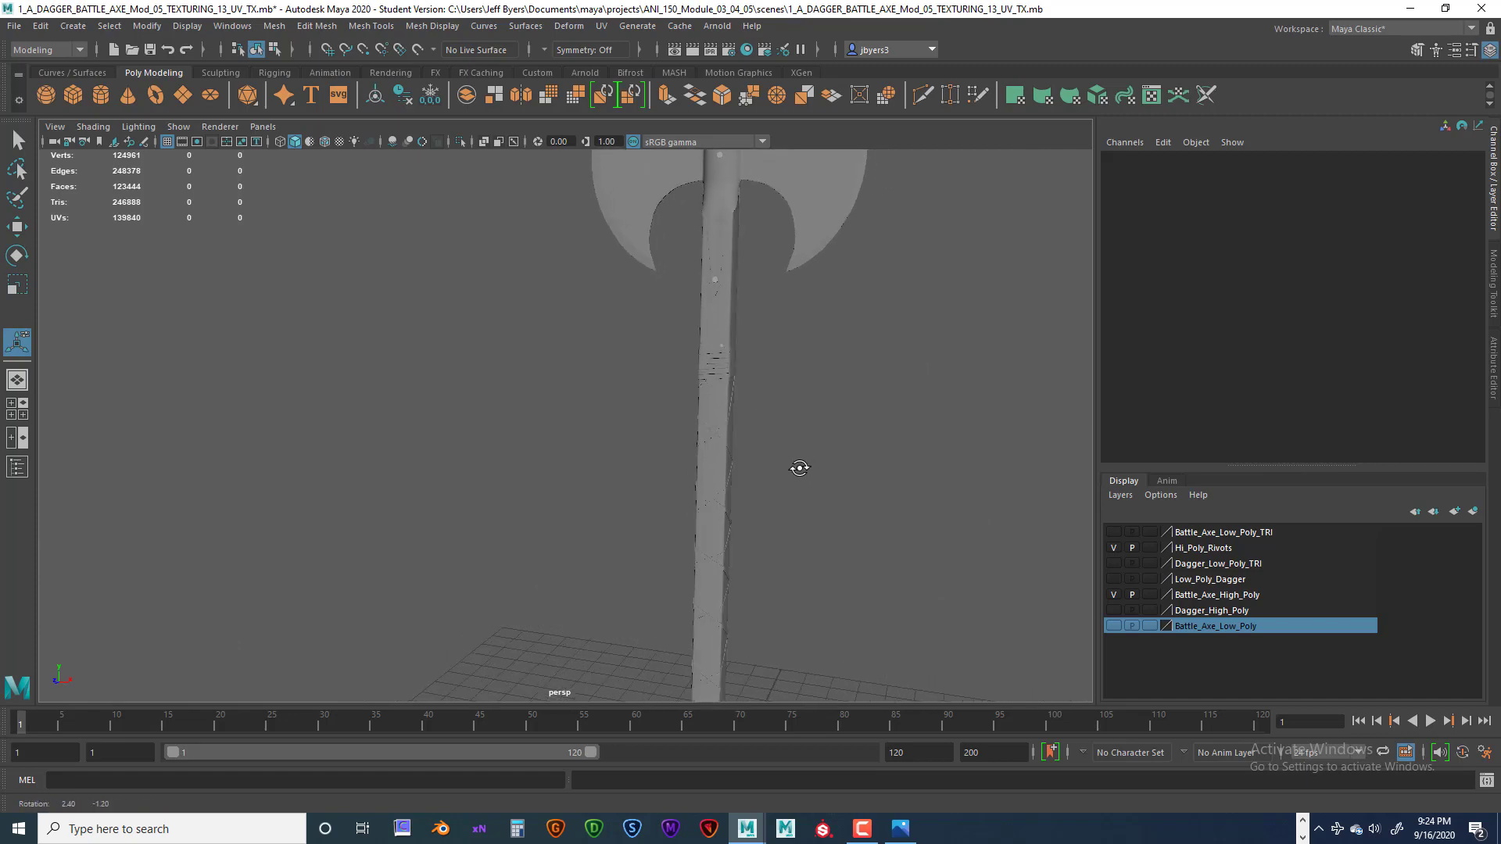
- Select every part of the high-poly battle axe, including the rivets, and combine them into one mesh
left_click_drag(505, 256, 696, 548)
key("f")
middle_click_drag(714, 428, 646, 475, "alt")
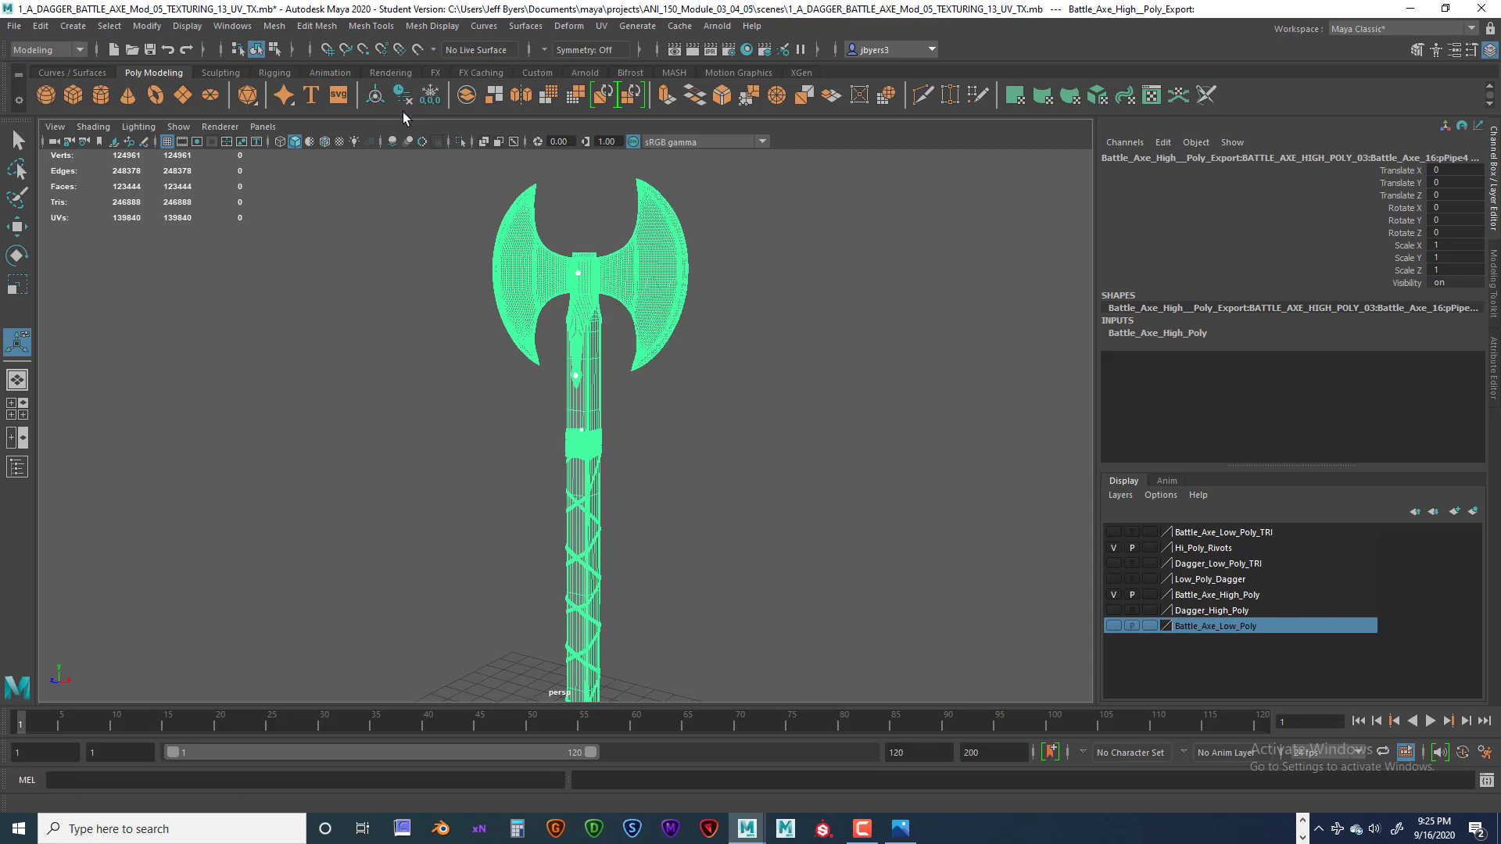
left_click(466, 95)
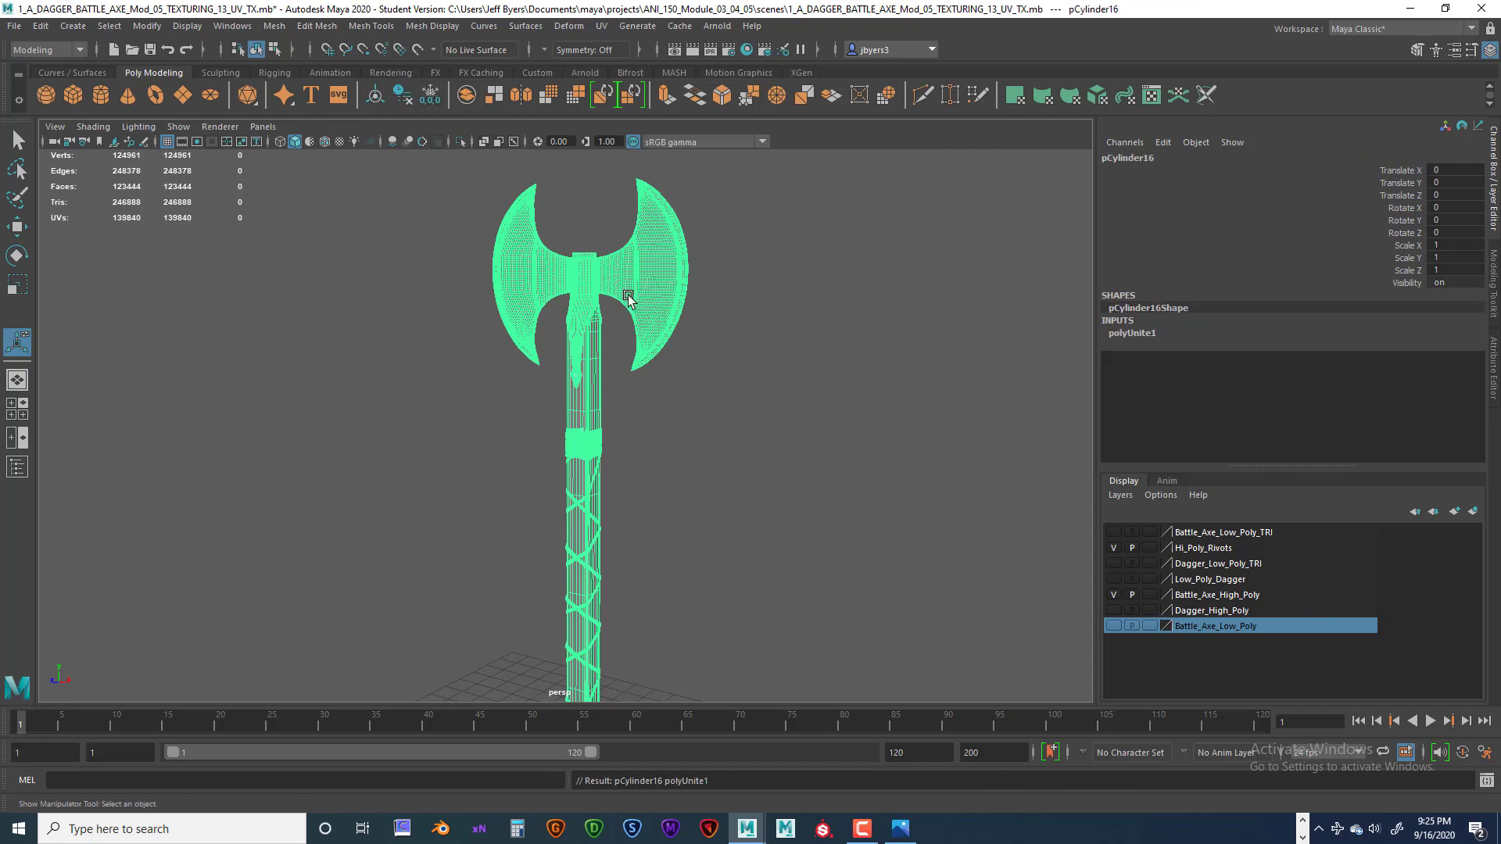
- Delete the construction history of the combined axe mesh and freeze its transformations
scroll(697, 308, "down", 3)
left_click_drag(704, 335, 704, 287, "alt")
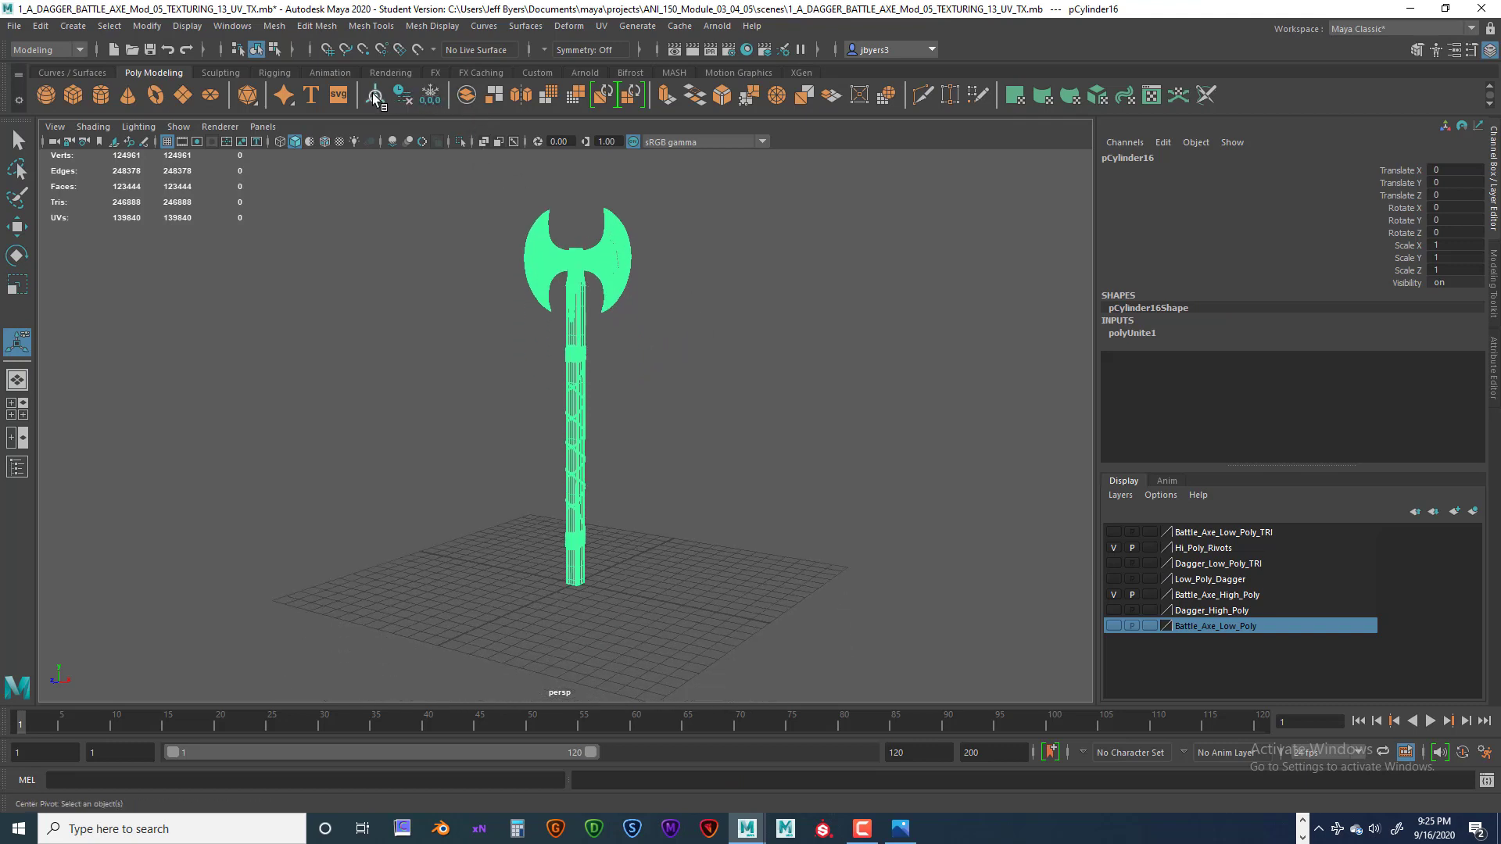
left_click(401, 94)
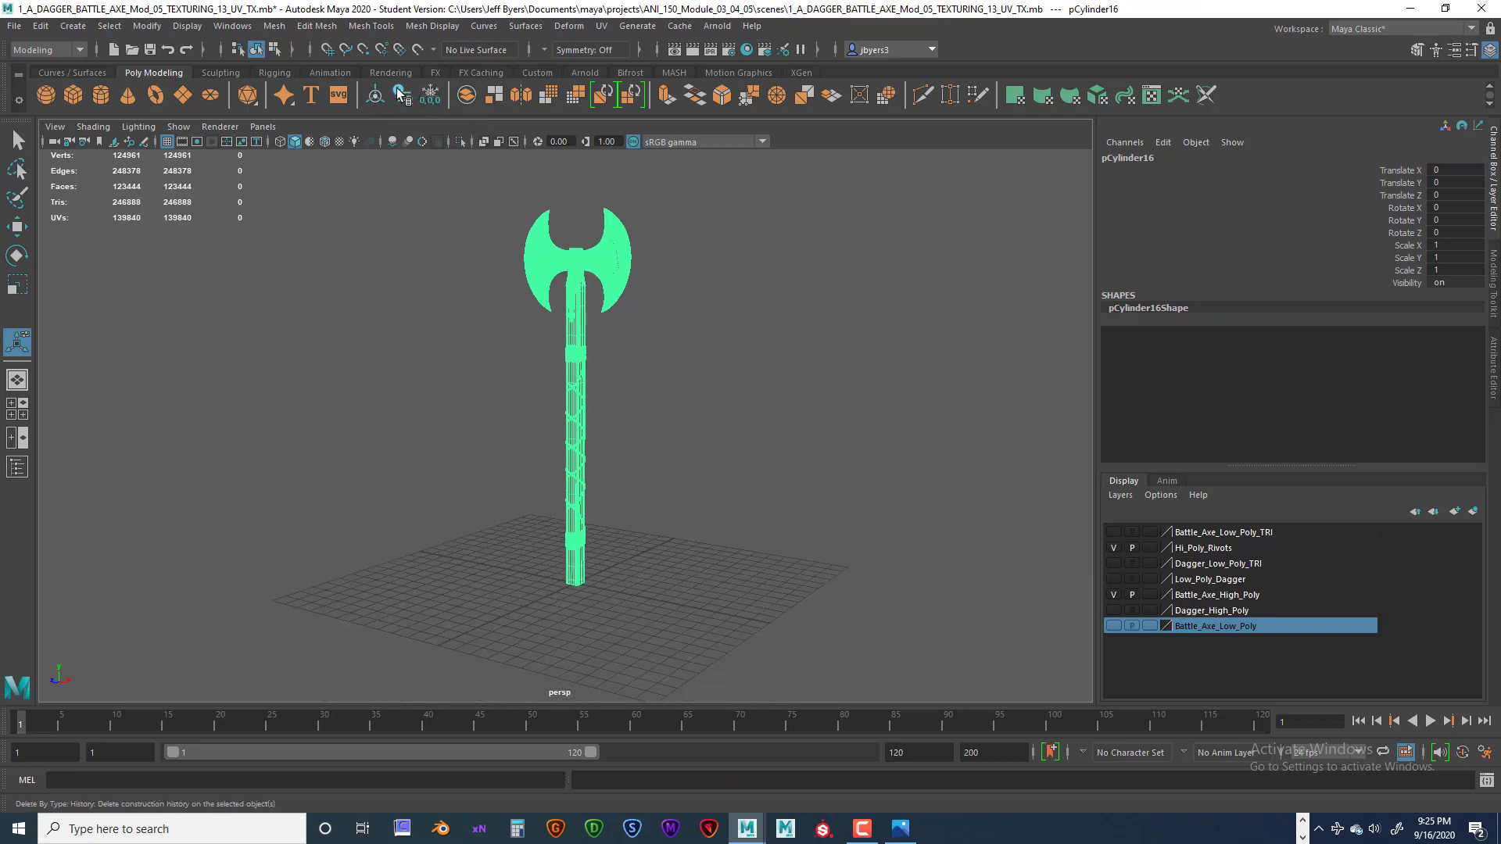
left_click(430, 93)
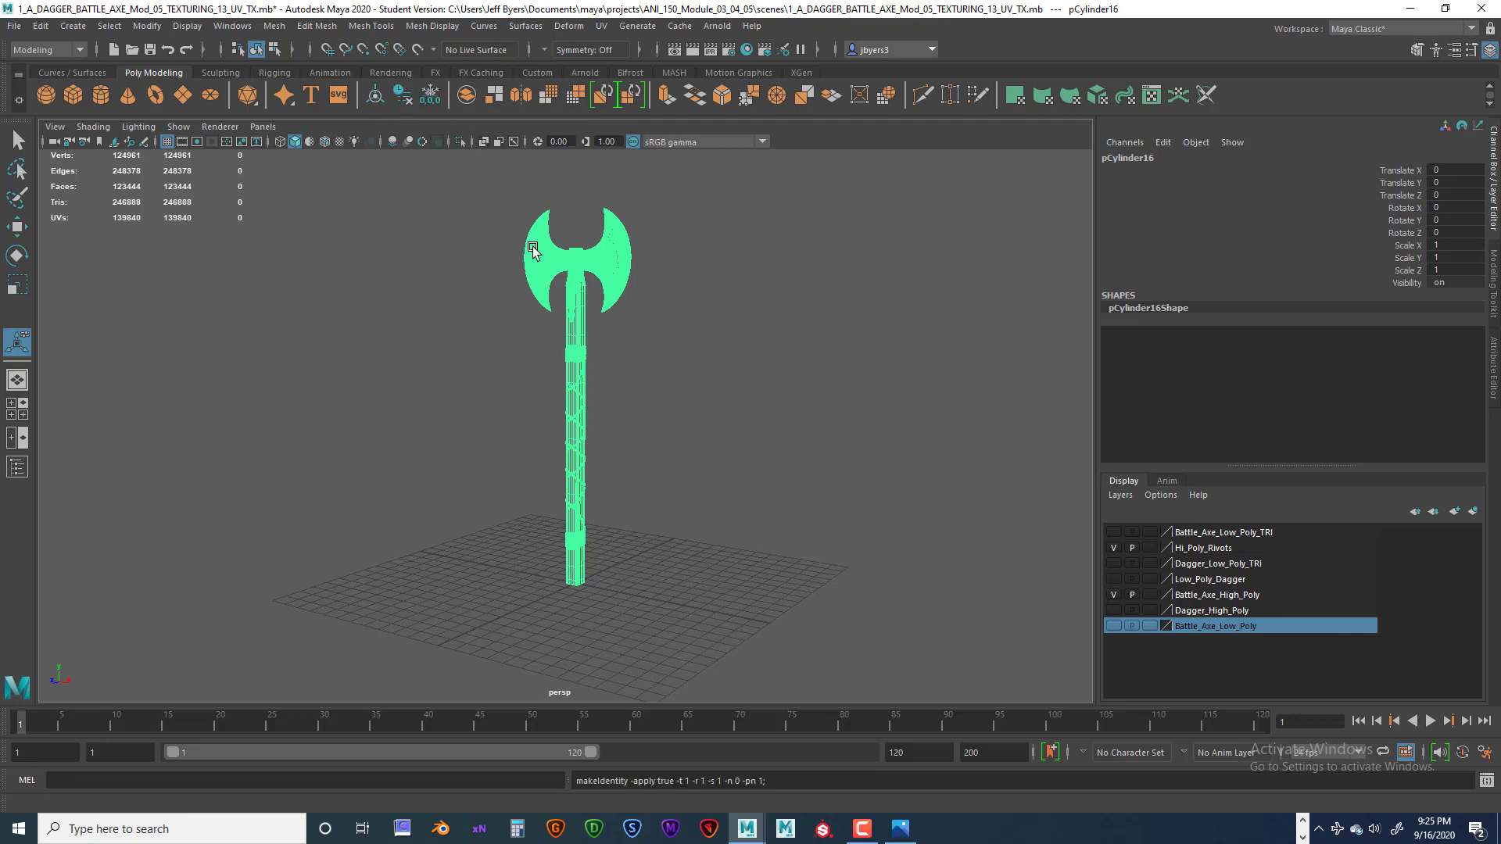
- Examine the combined axe from the head down to the handle, checking the rivets and overall surface
left_click_drag(707, 385, 705, 397, "alt")
left_click(703, 398)
scroll(675, 396, "up", 2)
scroll(674, 352, "up", 3)
scroll(656, 426, "down", 1)
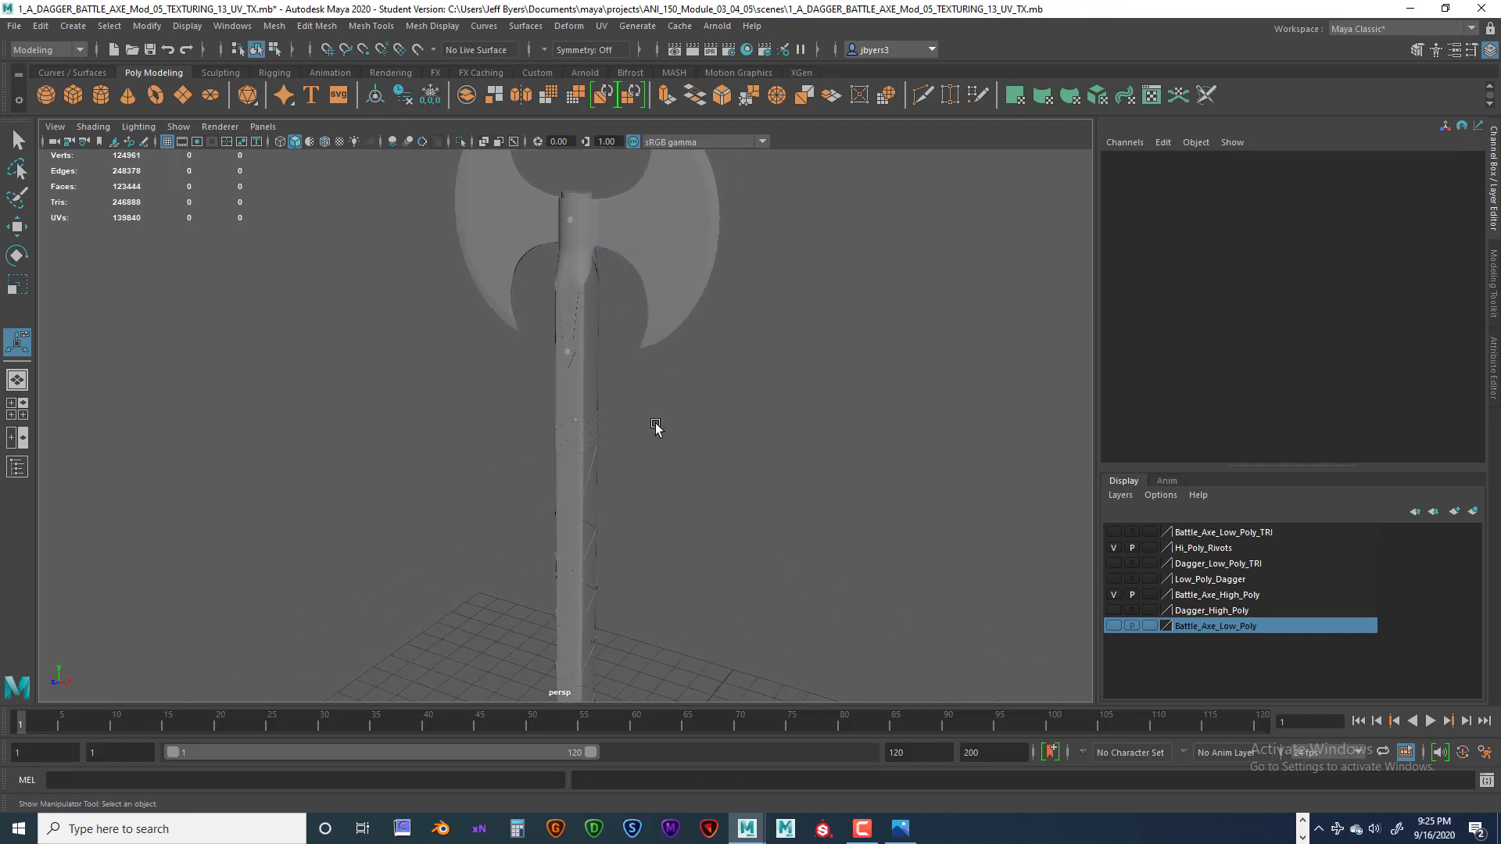
scroll(657, 426, "up", 4)
left_click_drag(658, 425, 737, 429, "alt")
scroll(648, 428, "down", 7)
middle_click_drag(738, 429, 640, 392, "alt")
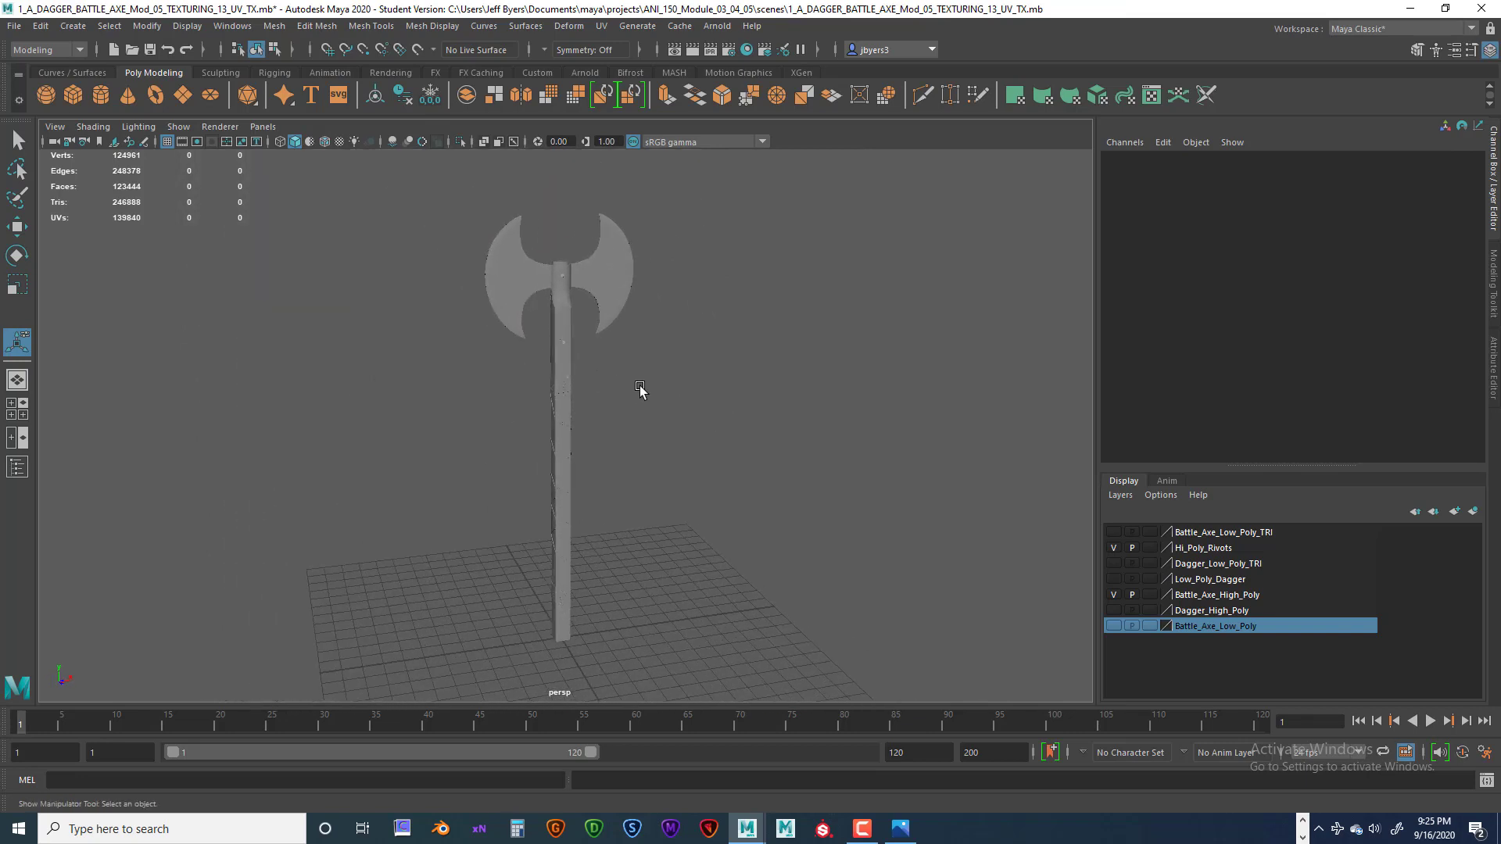
scroll(640, 389, "up", 3)
left_click_drag(641, 379, 653, 374, "alt")
middle_click_drag(652, 373, 651, 391, "alt")
scroll(647, 394, "down", 5)
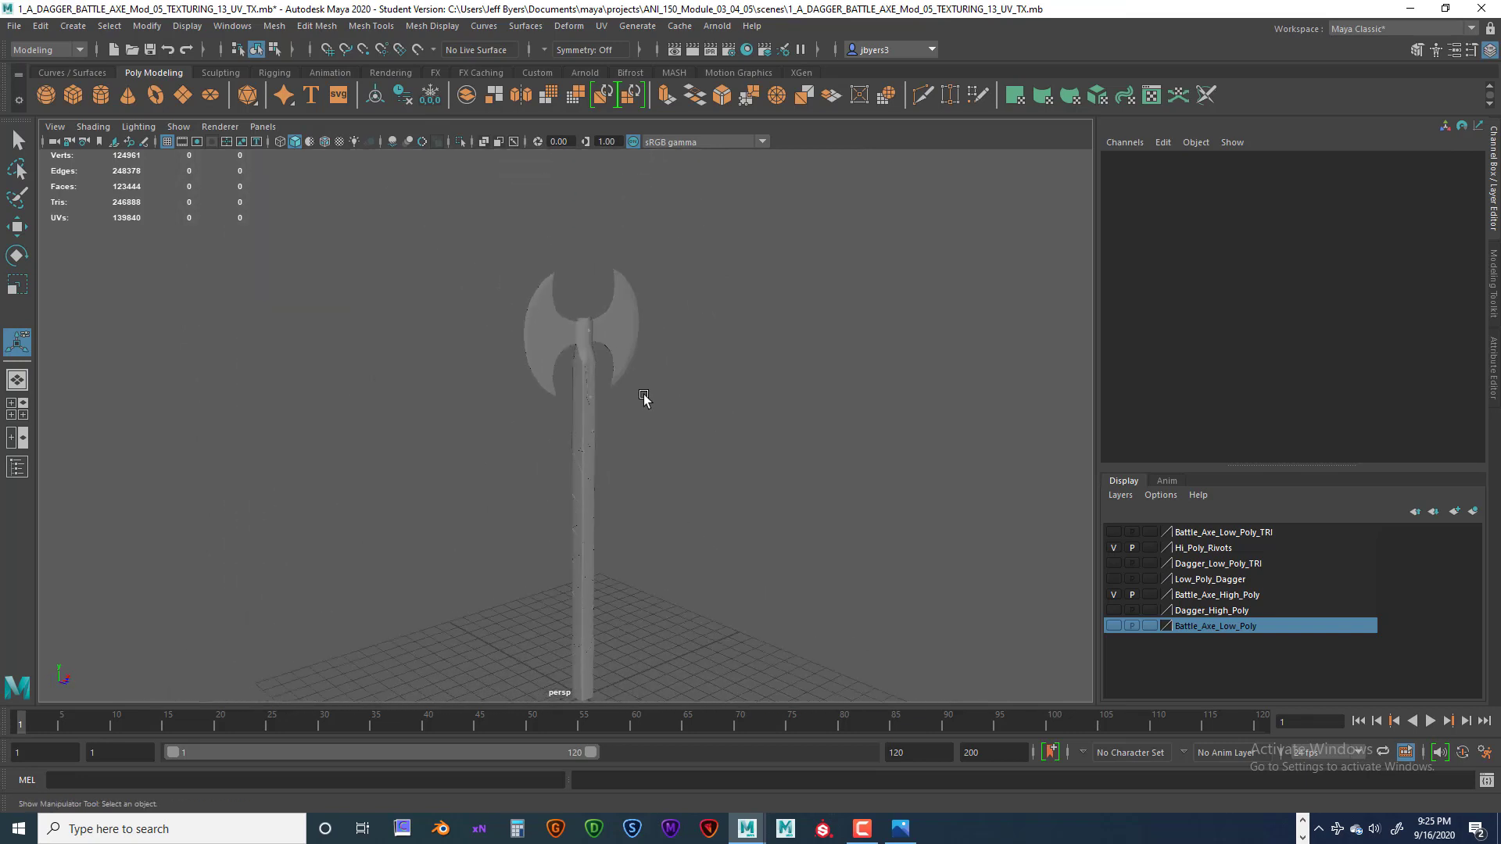
- Export the combined high-poly battle axe as an OBJ file named Sub_Painter_Battle_Axe_TRI_High_Poly.obj in the scenes folder
left_click(615, 350)
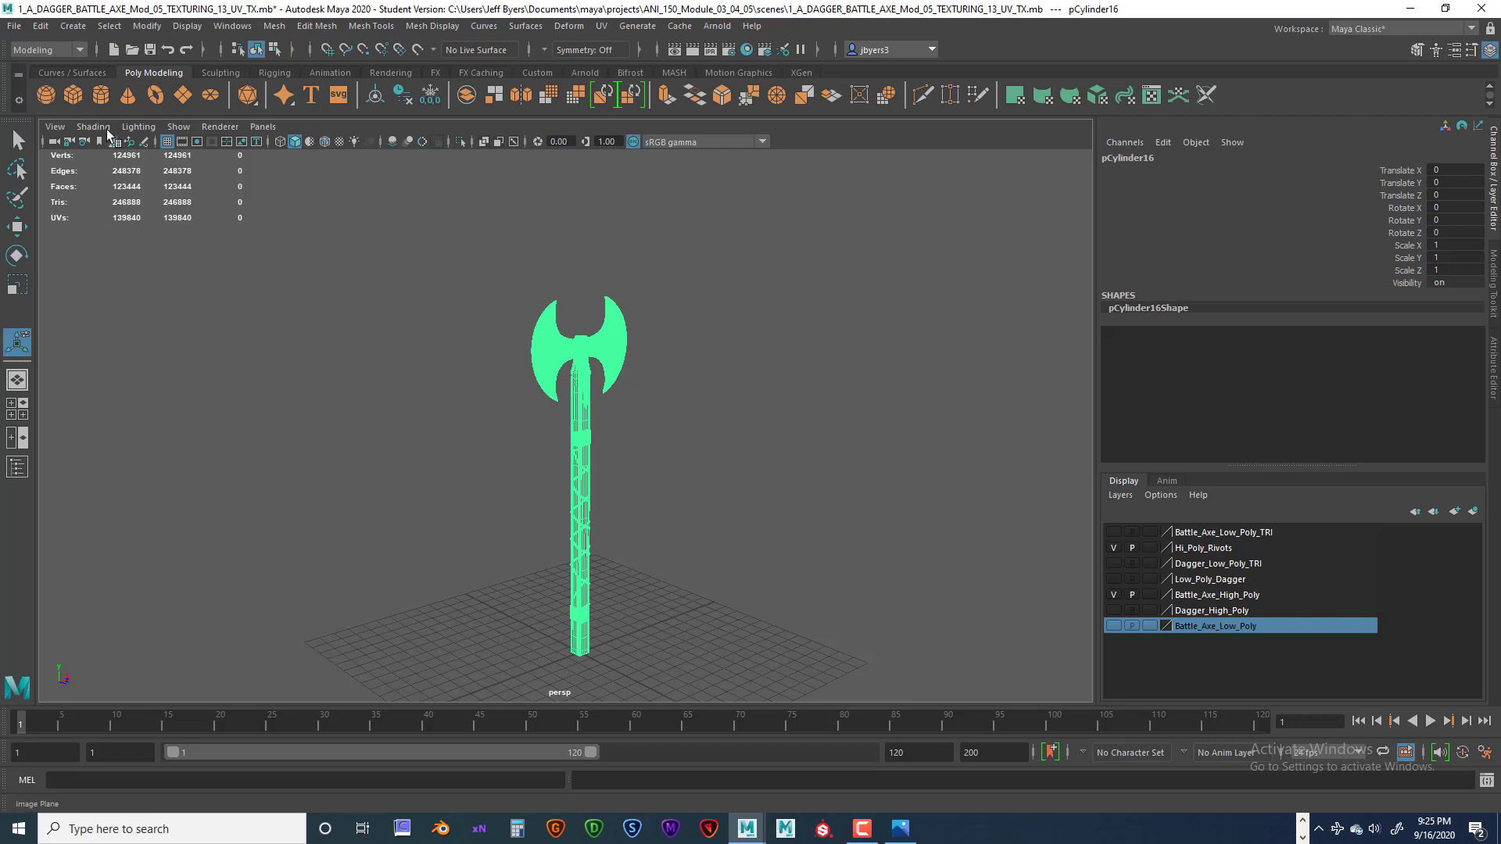
left_click(10, 25)
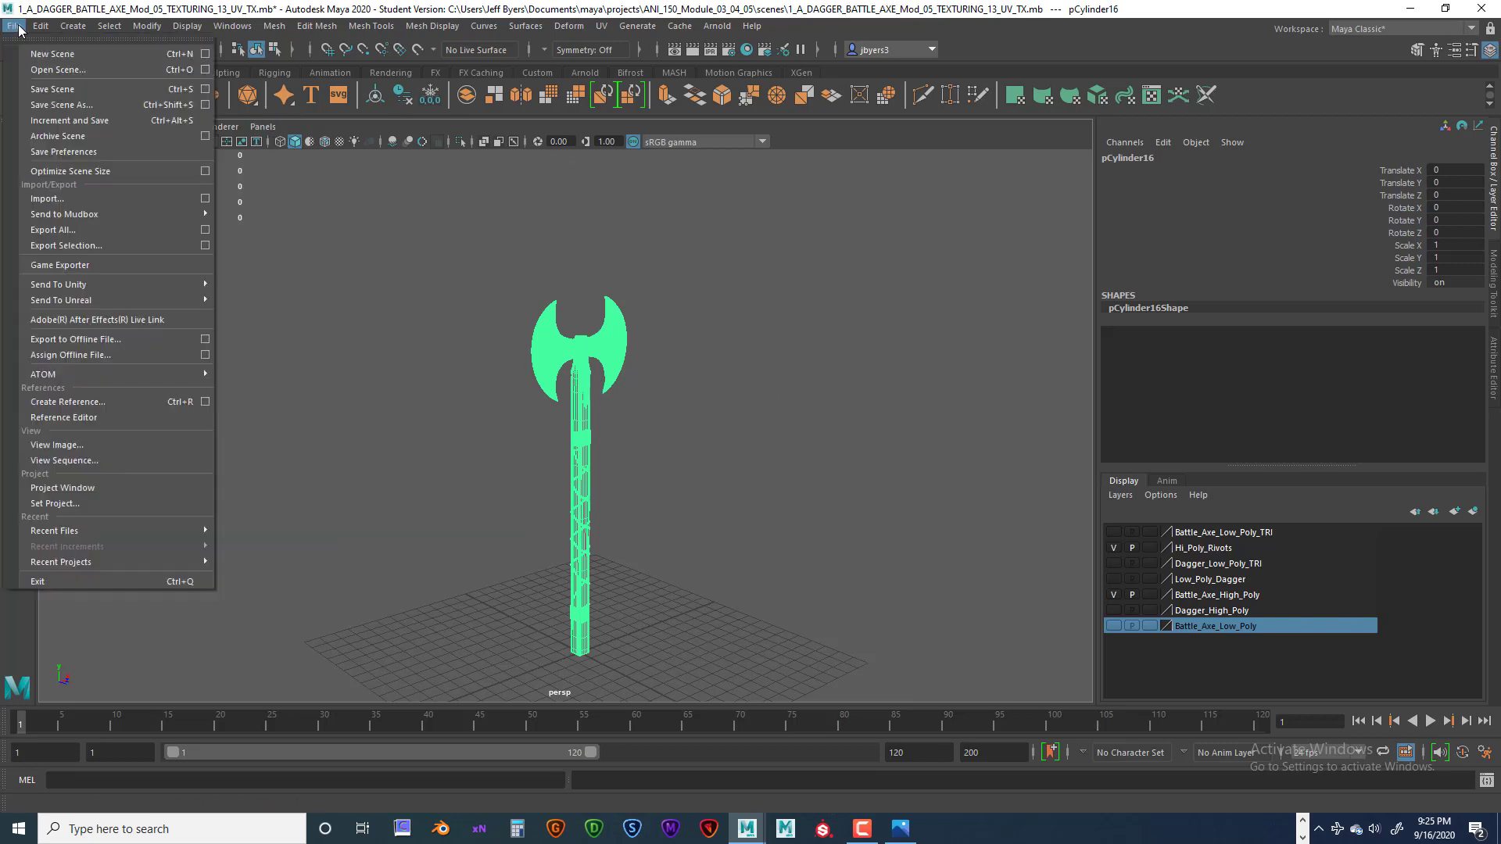
left_click(205, 247)
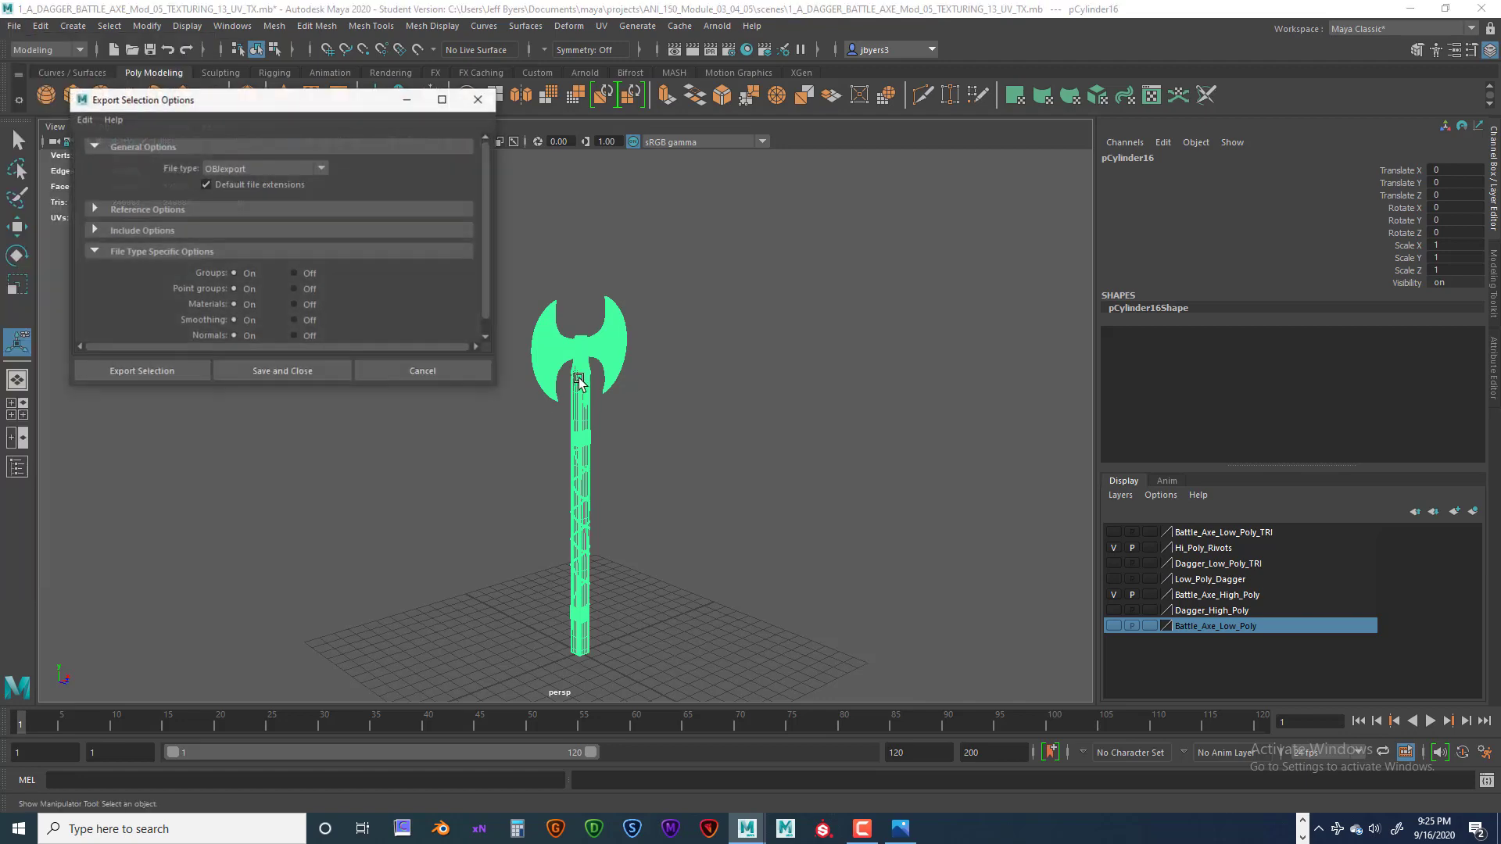
left_click(173, 370)
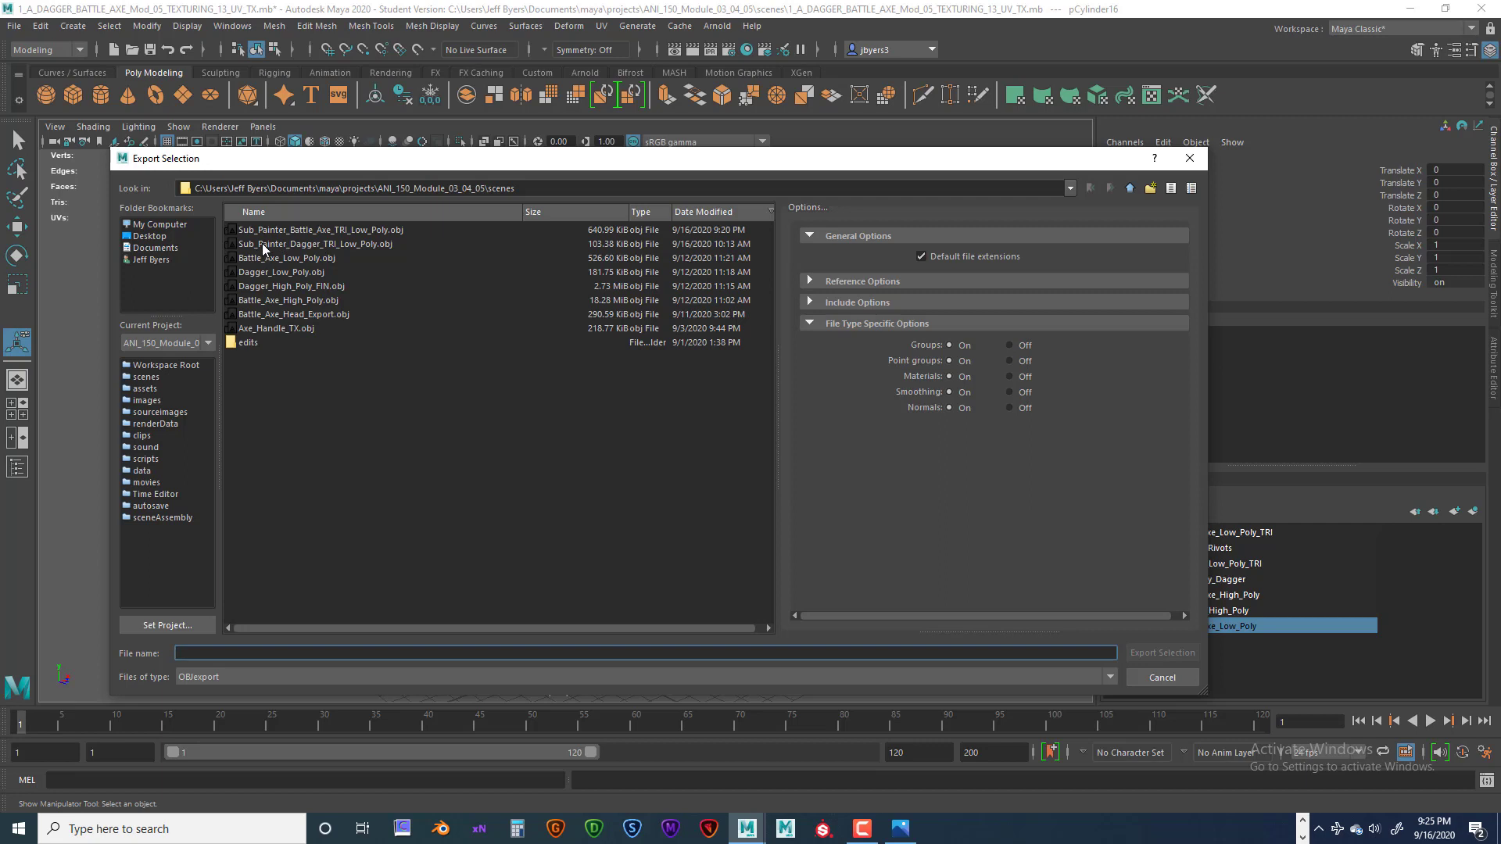
left_click(300, 228)
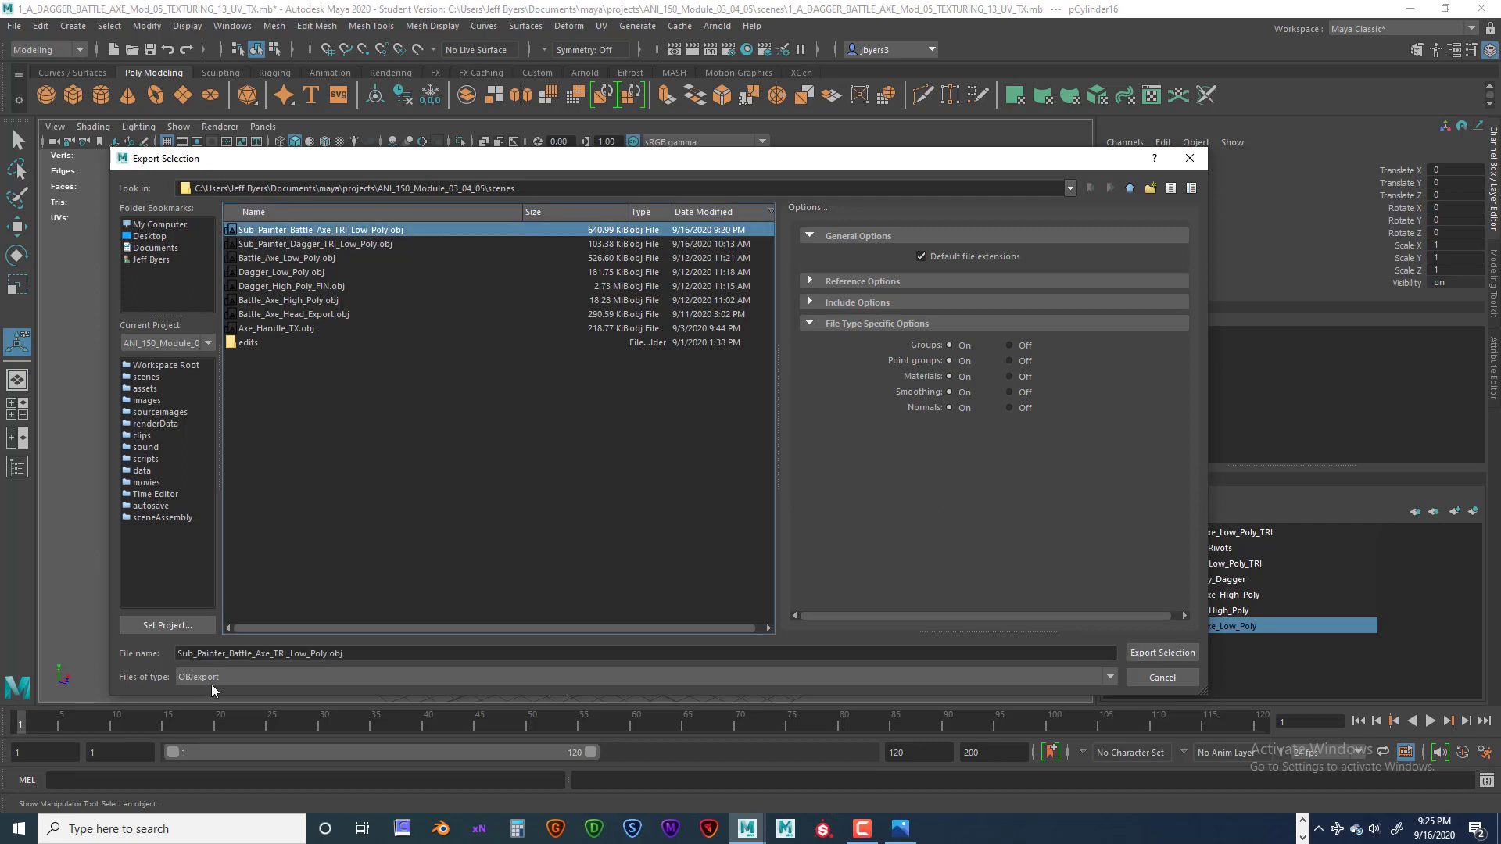
left_click(291, 655)
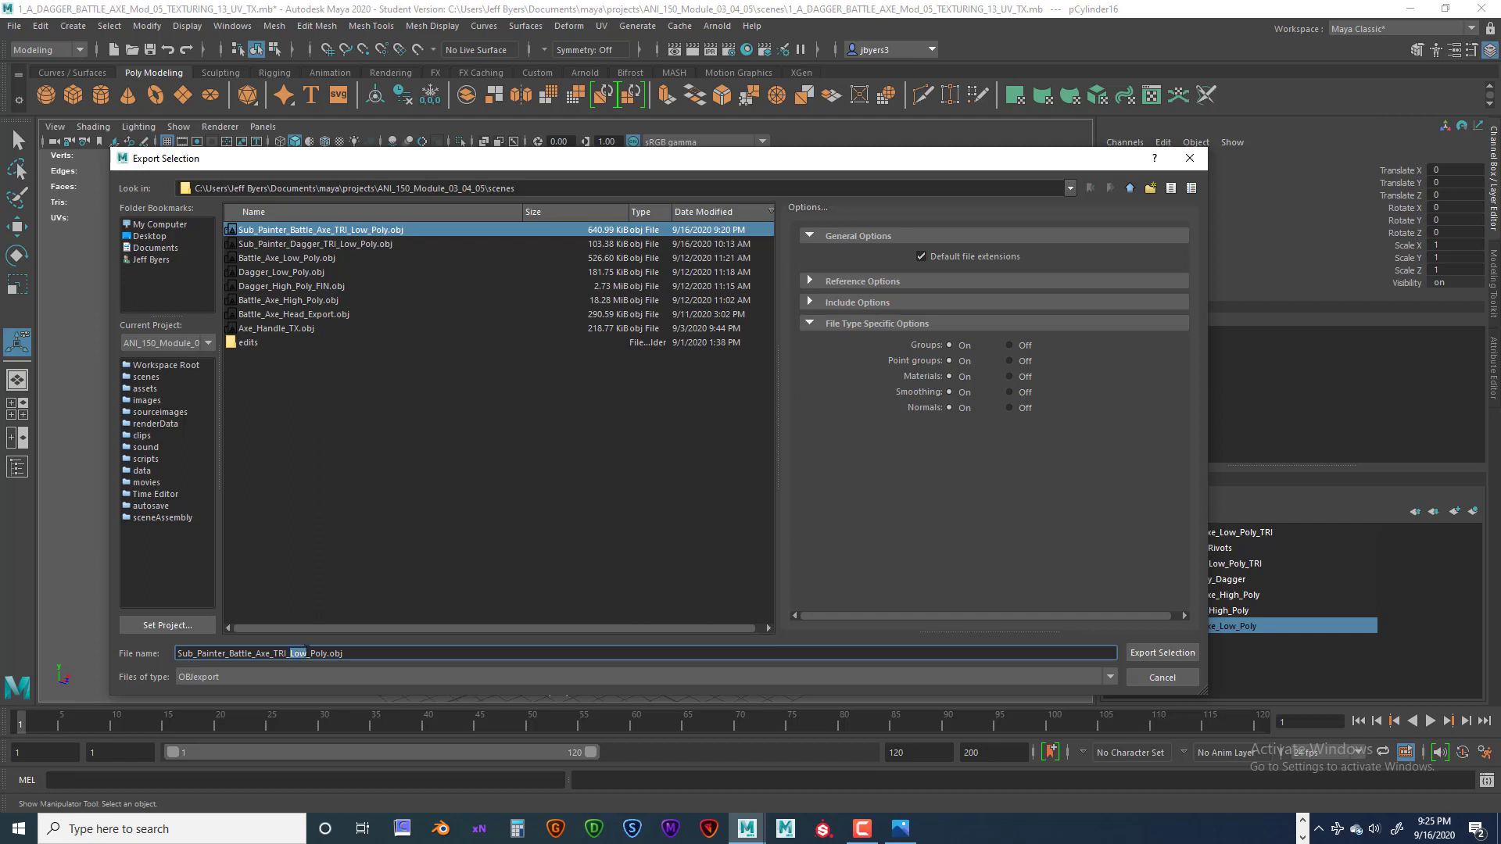
type("High")
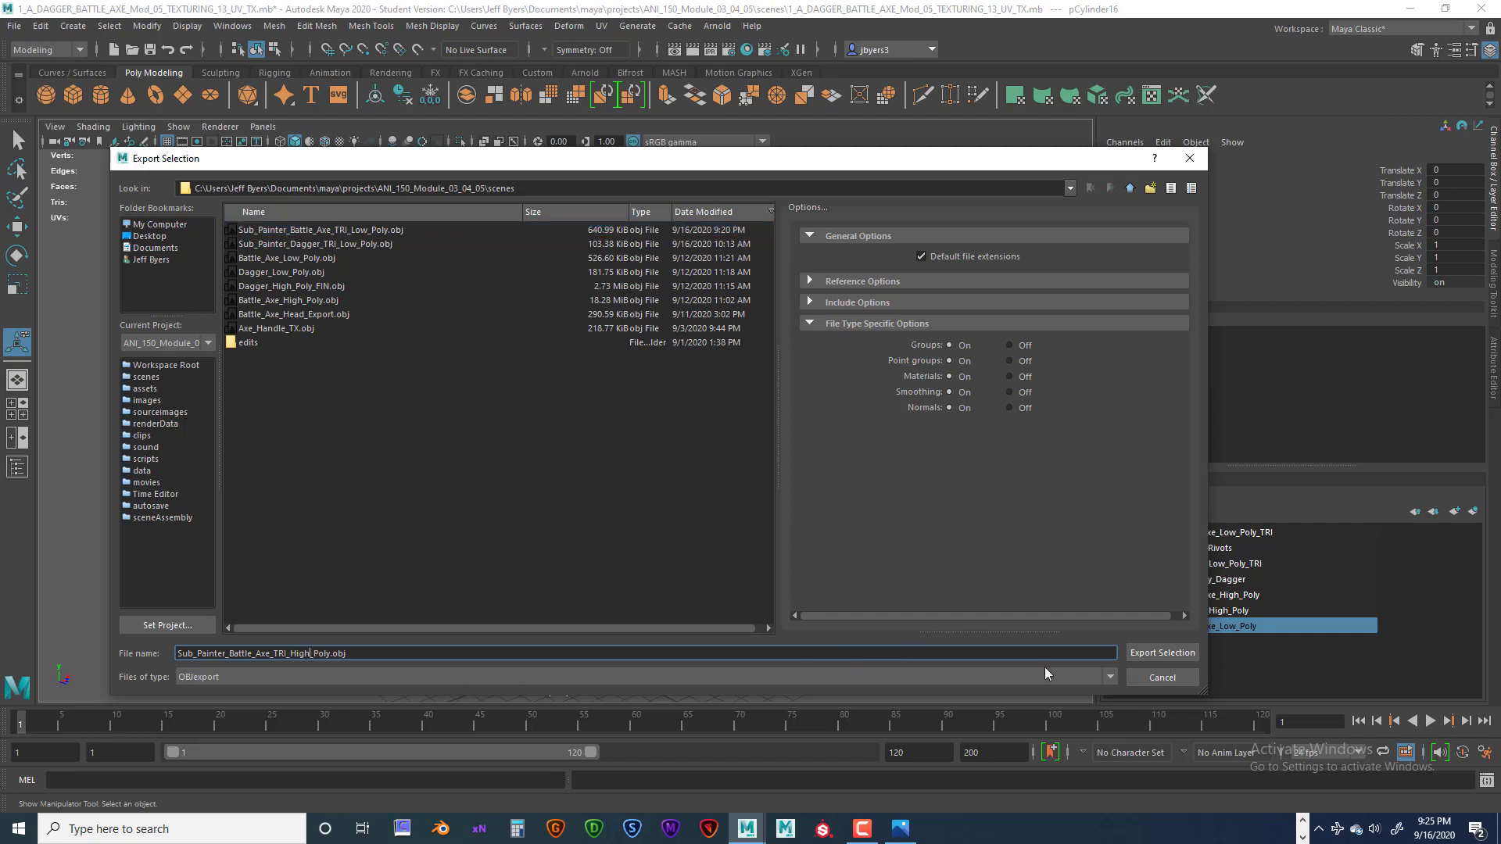
left_click(1148, 653)
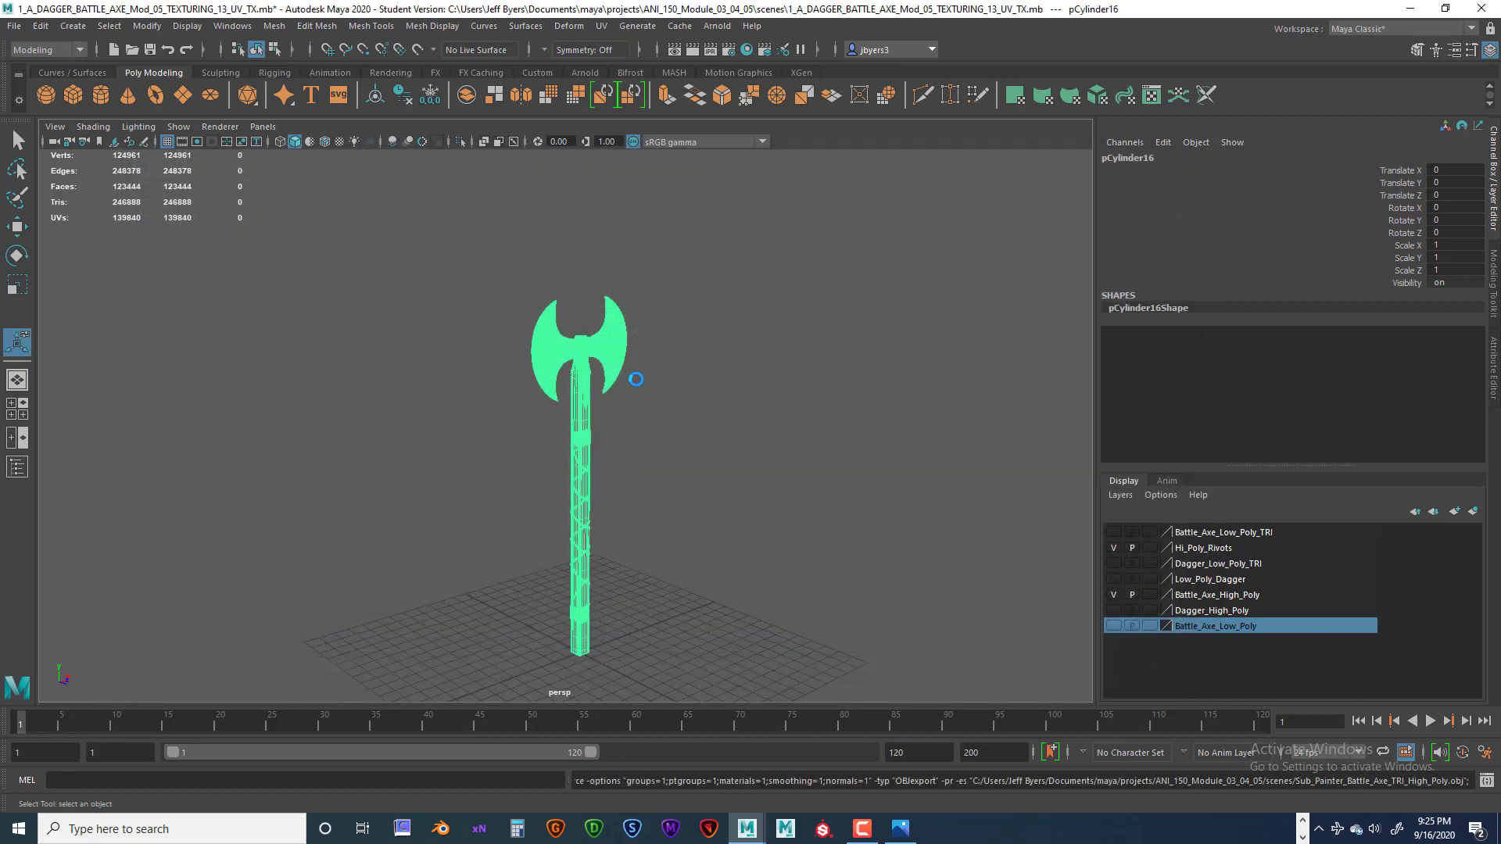
- Add the exported axe to the Battle_Axe_High_Poly layer and switch visibility from that layer to Dagger_High_Poly
left_click(1112, 593)
right_click(1205, 599)
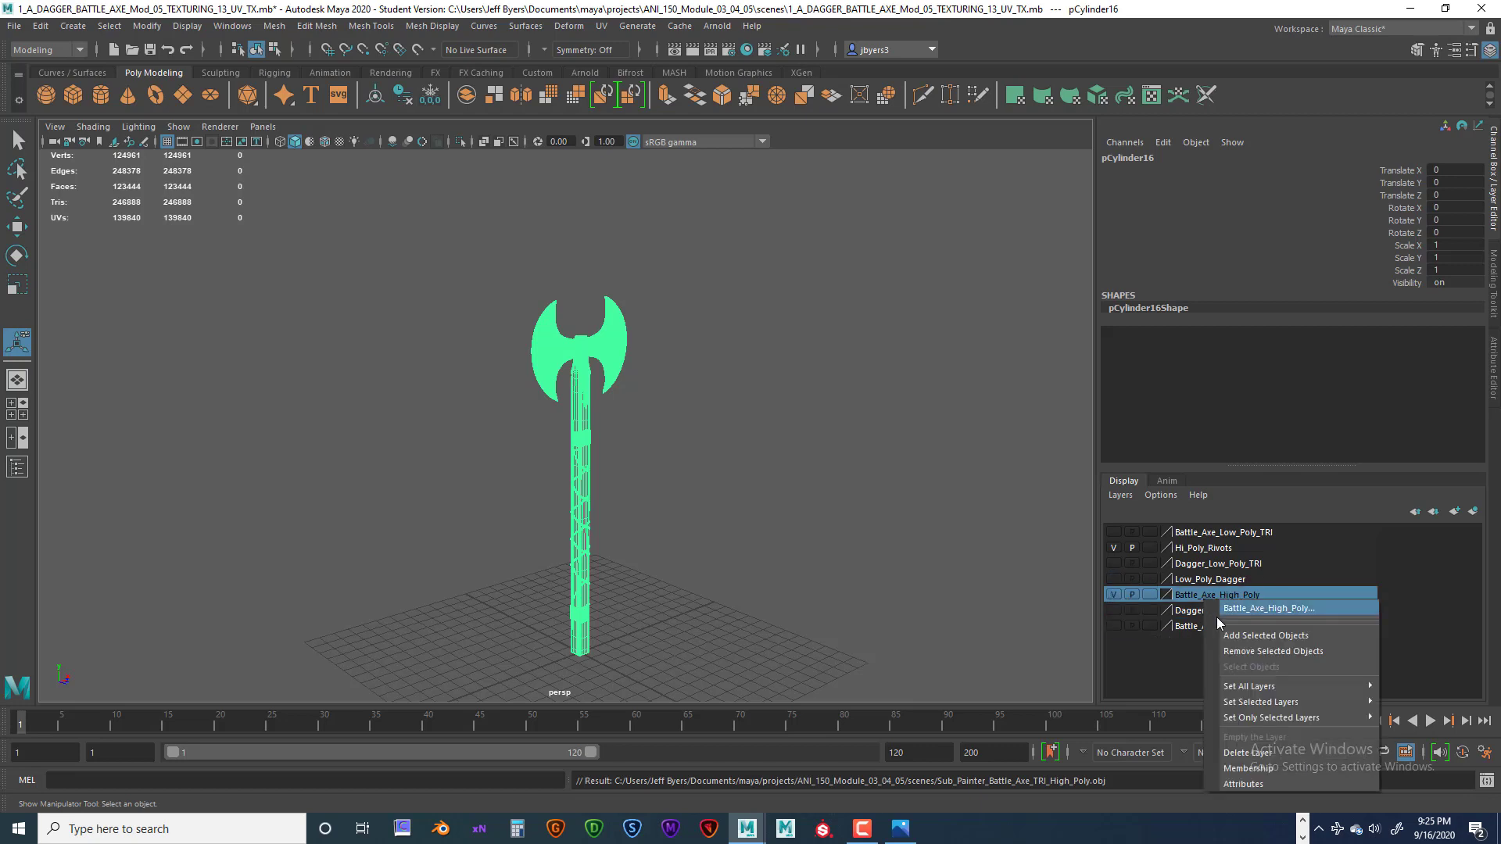
left_click(1266, 635)
left_click(1114, 594)
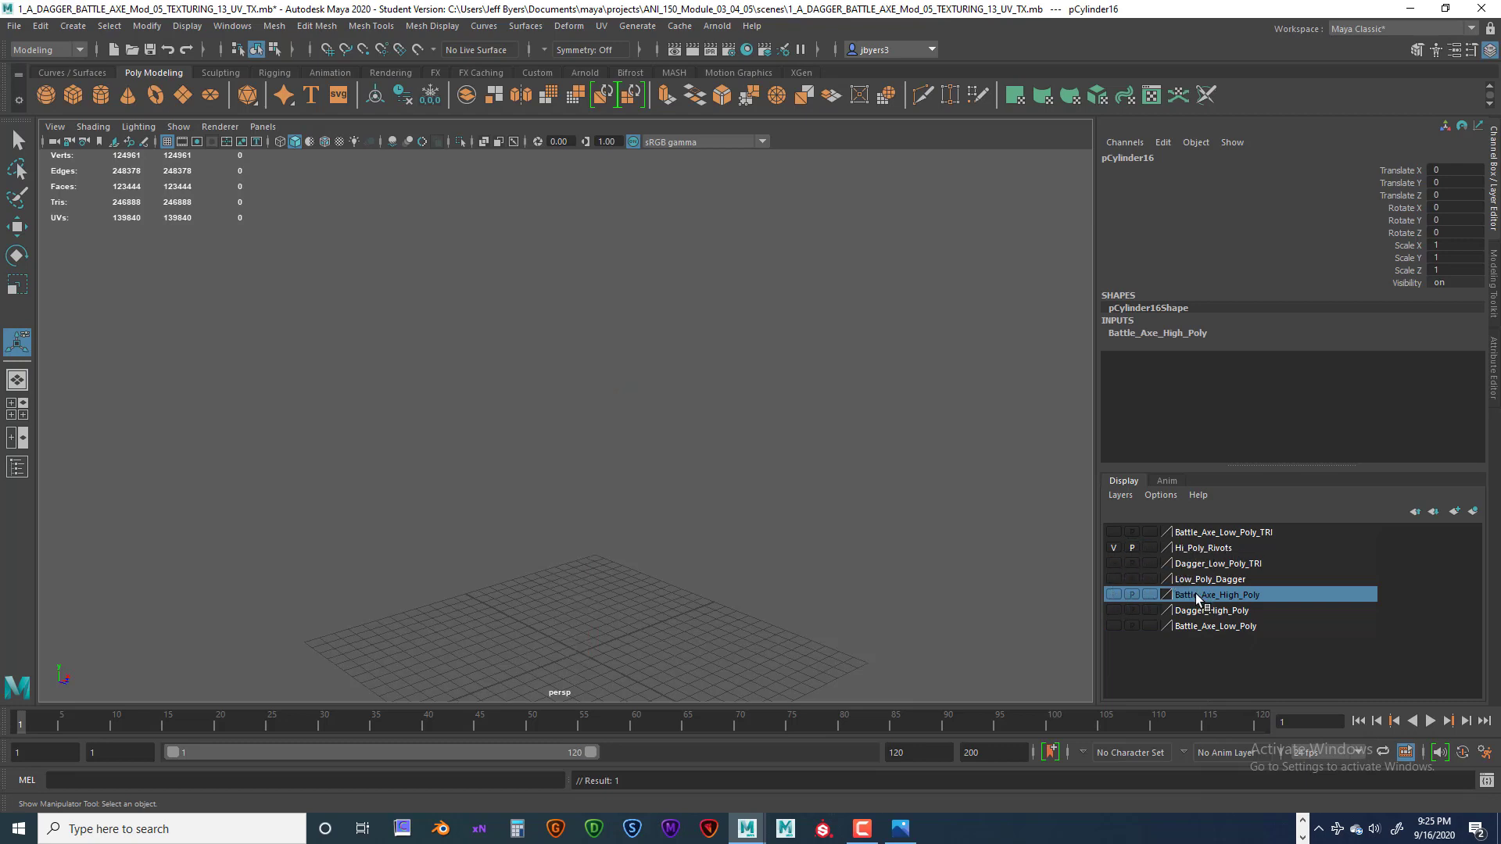
left_click(1113, 611)
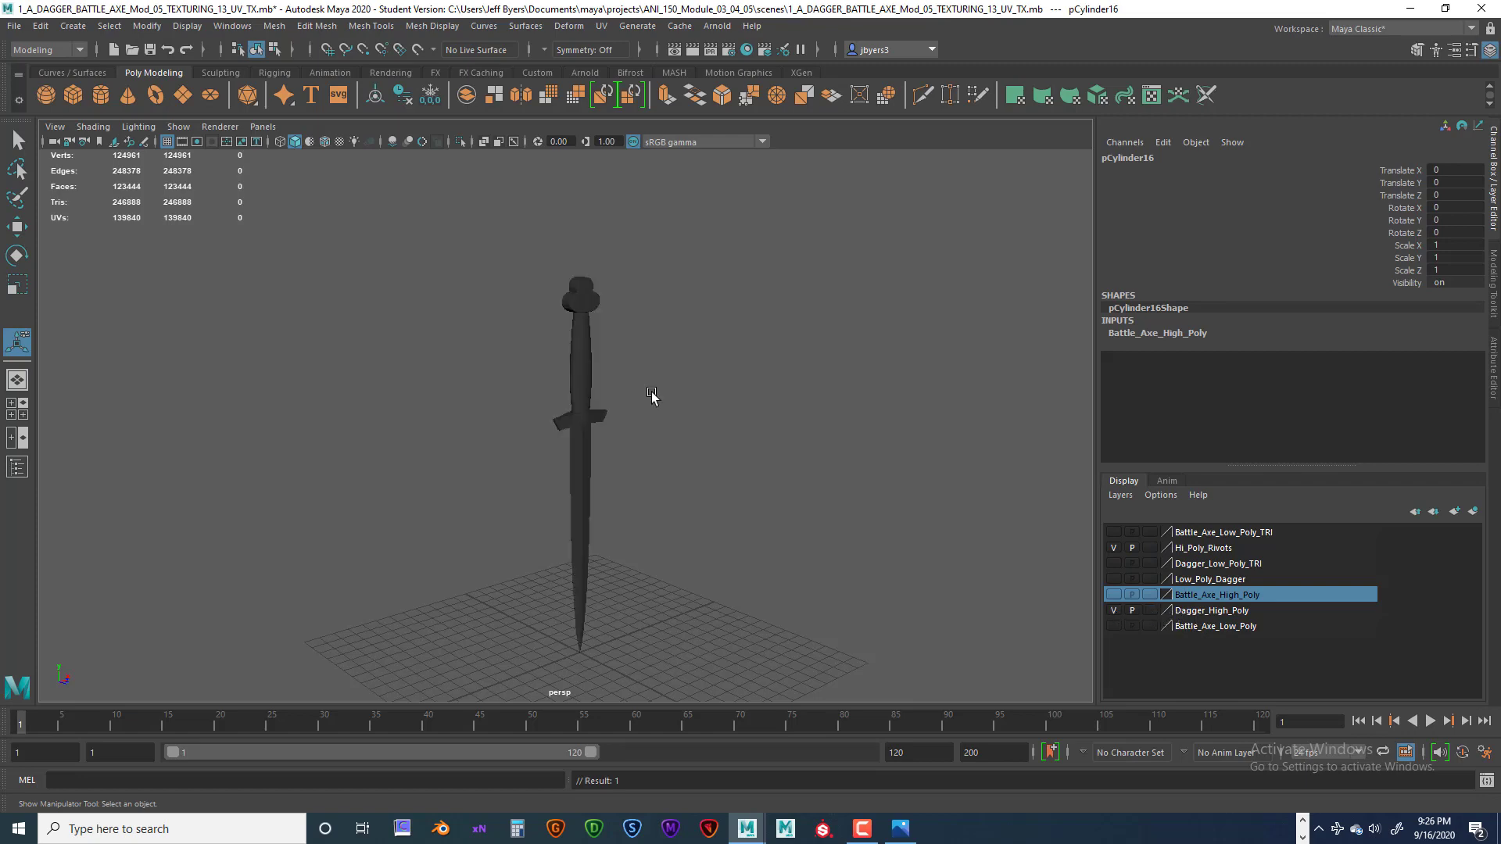
- Examine the high-poly dagger from several angles, checking the pommel, grip, guard and blade
left_click(579, 341)
left_click_drag(655, 462, 533, 458, "alt")
scroll(528, 430, "up", 7)
middle_click_drag(527, 404, 671, 550, "alt")
left_click_drag(707, 540, 594, 500, "alt")
middle_click_drag(594, 442, 611, 617, "alt")
middle_click_drag(606, 415, 600, 467, "alt")
left_click_drag(677, 497, 630, 507, "alt")
scroll(629, 511, "down", 5)
left_click(620, 536)
left_click_drag(570, 565, 621, 564, "alt")
middle_click_drag(620, 564, 636, 472, "alt")
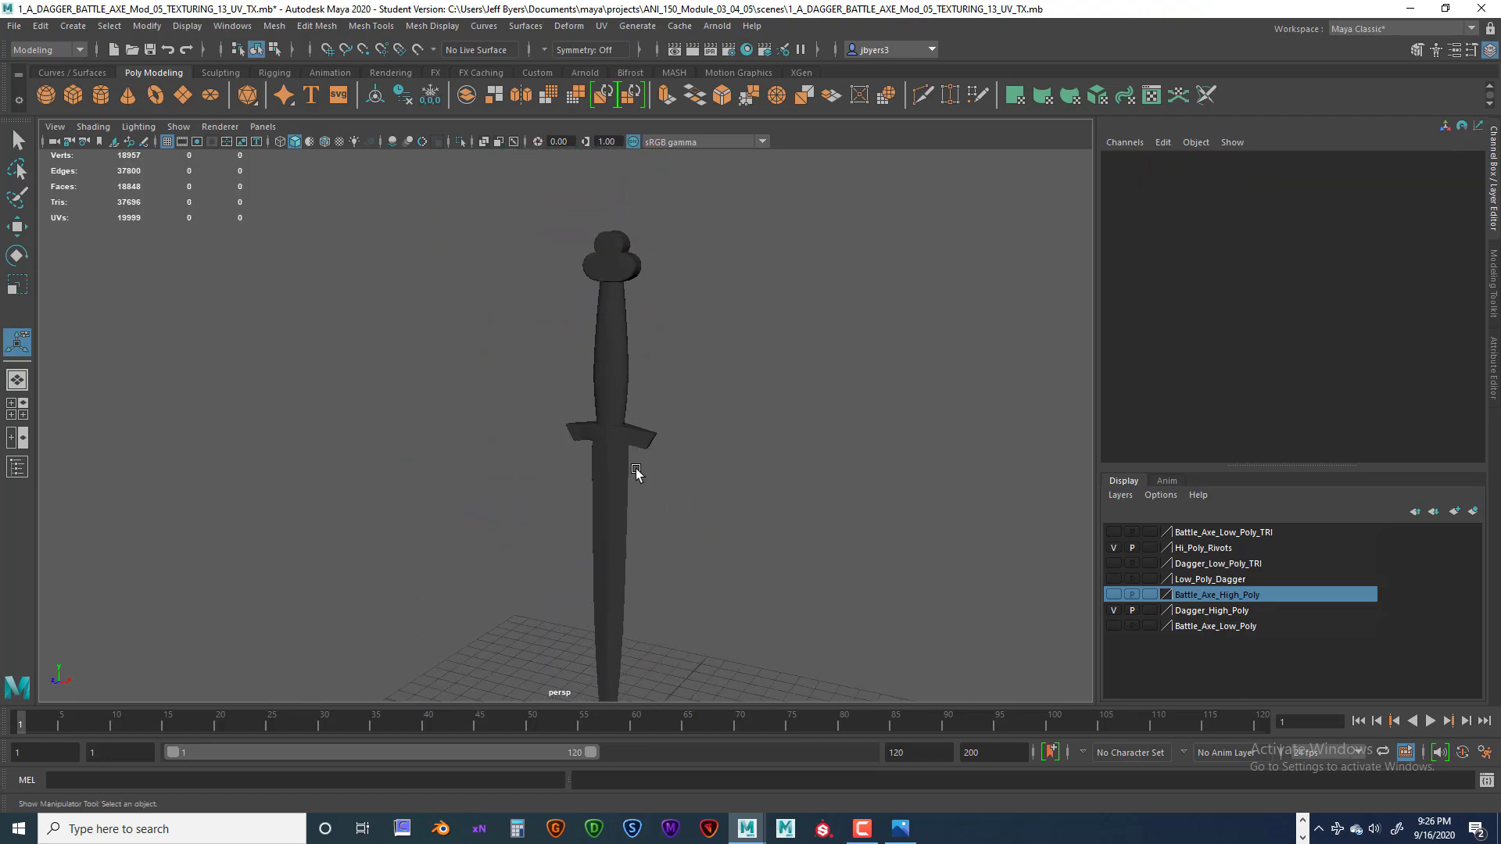
scroll(641, 500, "up", 5)
middle_click_drag(663, 399, 591, 639, "alt")
scroll(661, 545, "up", 4)
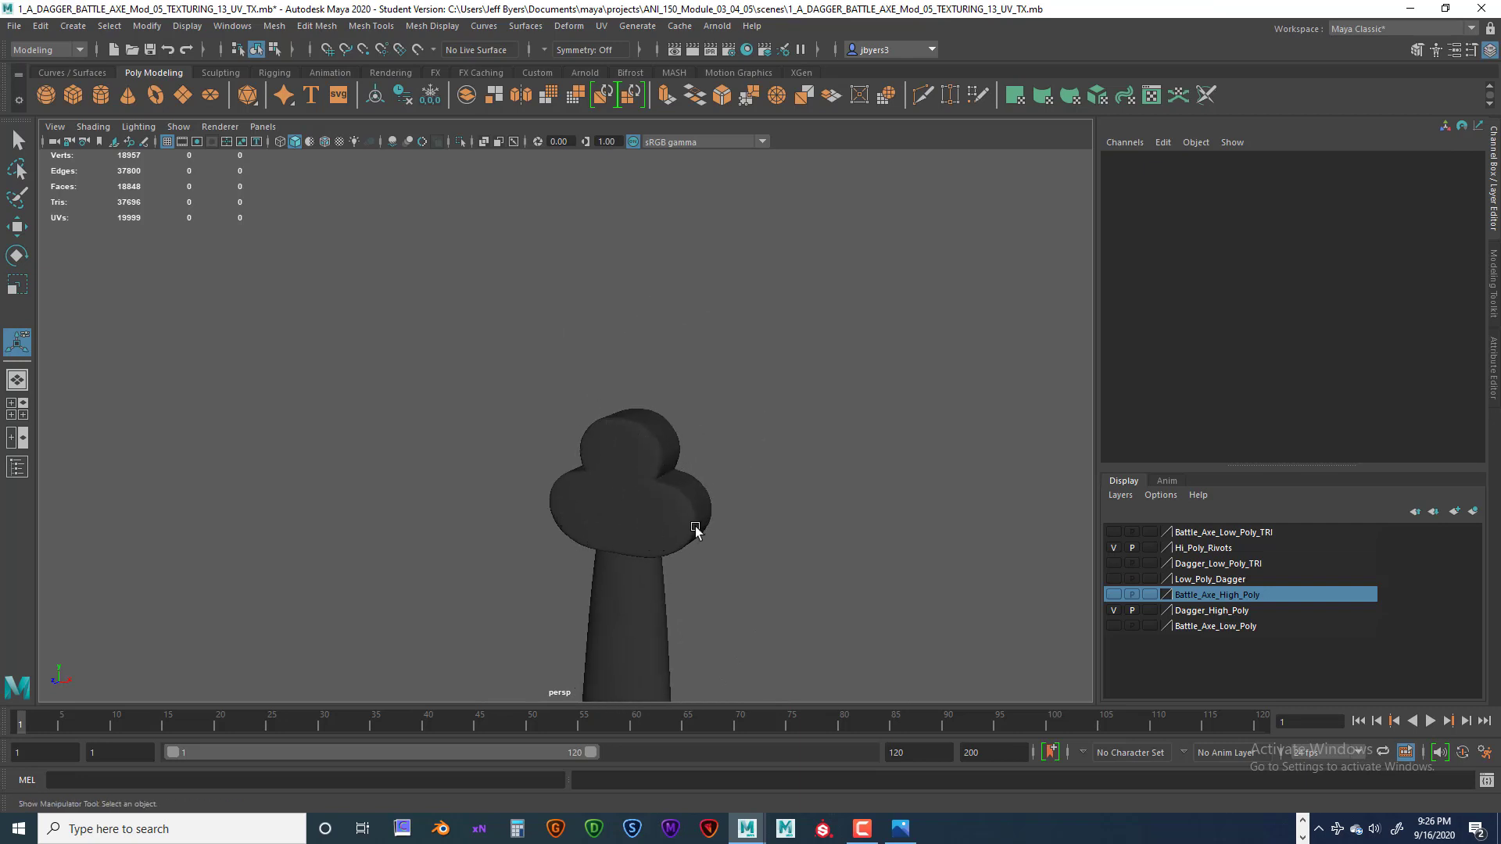
scroll(708, 547, "down", 3)
left_click_drag(710, 556, 692, 422, "alt")
scroll(680, 477, "down", 3)
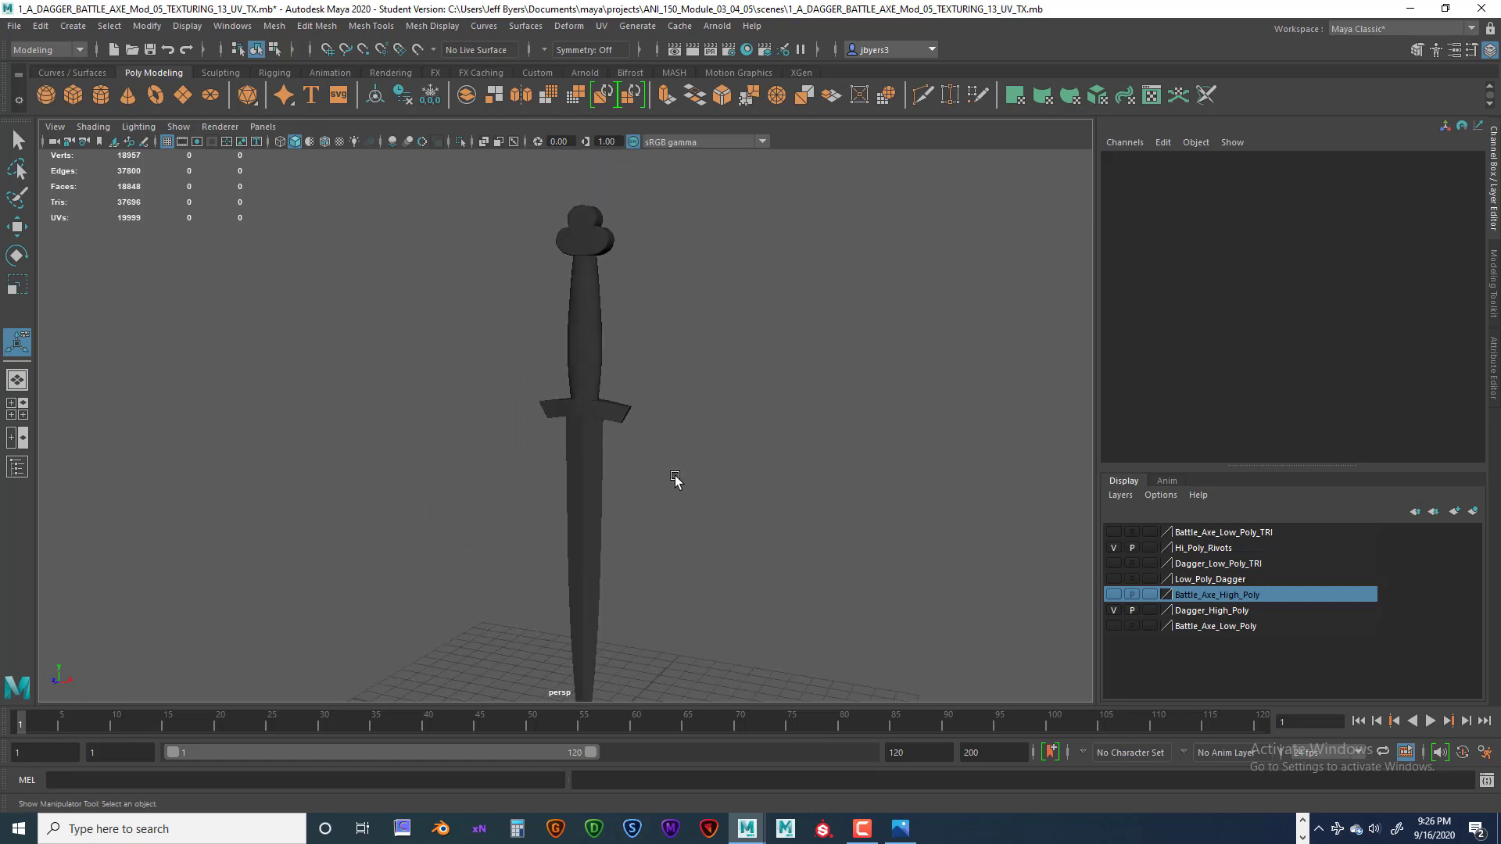
left_click_drag(677, 482, 798, 476, "alt")
- Select the high-poly dagger and freeze its transformations
left_click(632, 405)
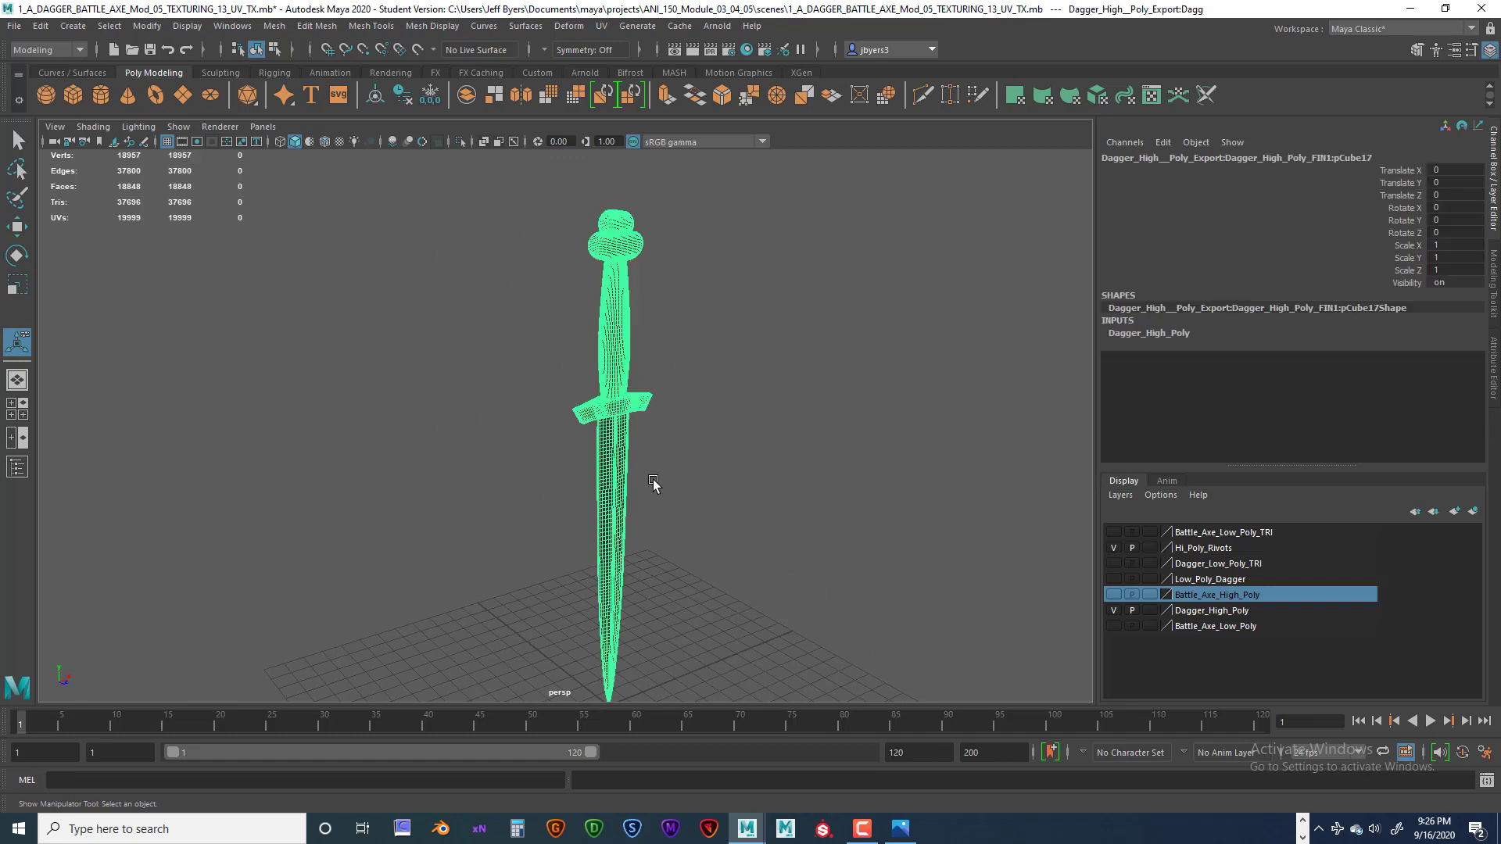
scroll(657, 484, "down", 3)
left_click_drag(660, 482, 636, 387, "alt")
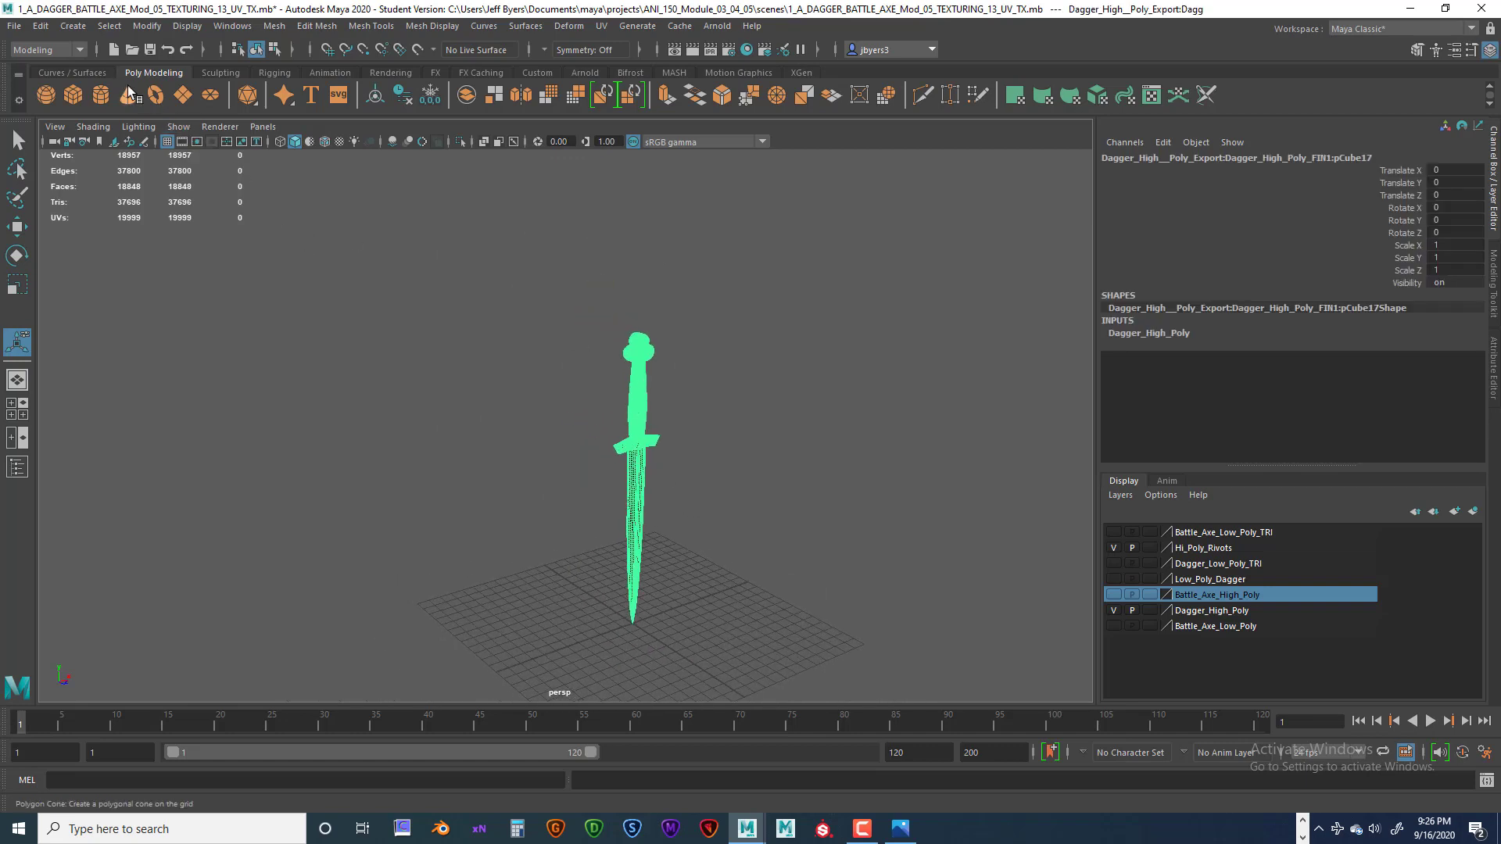
left_click(403, 95)
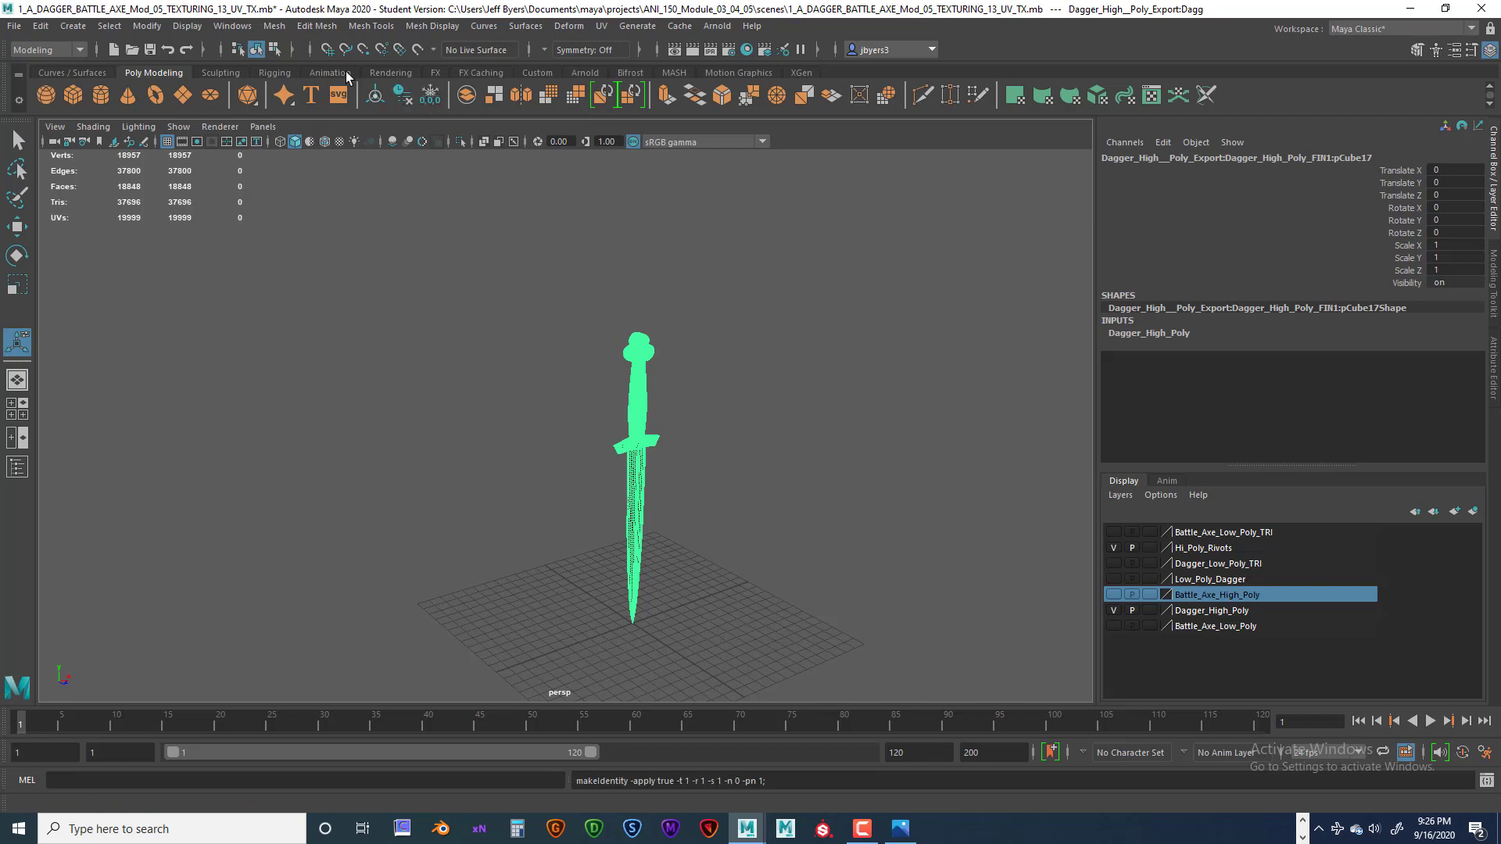
- Export the selected high-poly dagger as an OBJ file named Sub_Painter_Dagger_TRI_High_Poly.obj, and deselect it
left_click(21, 26)
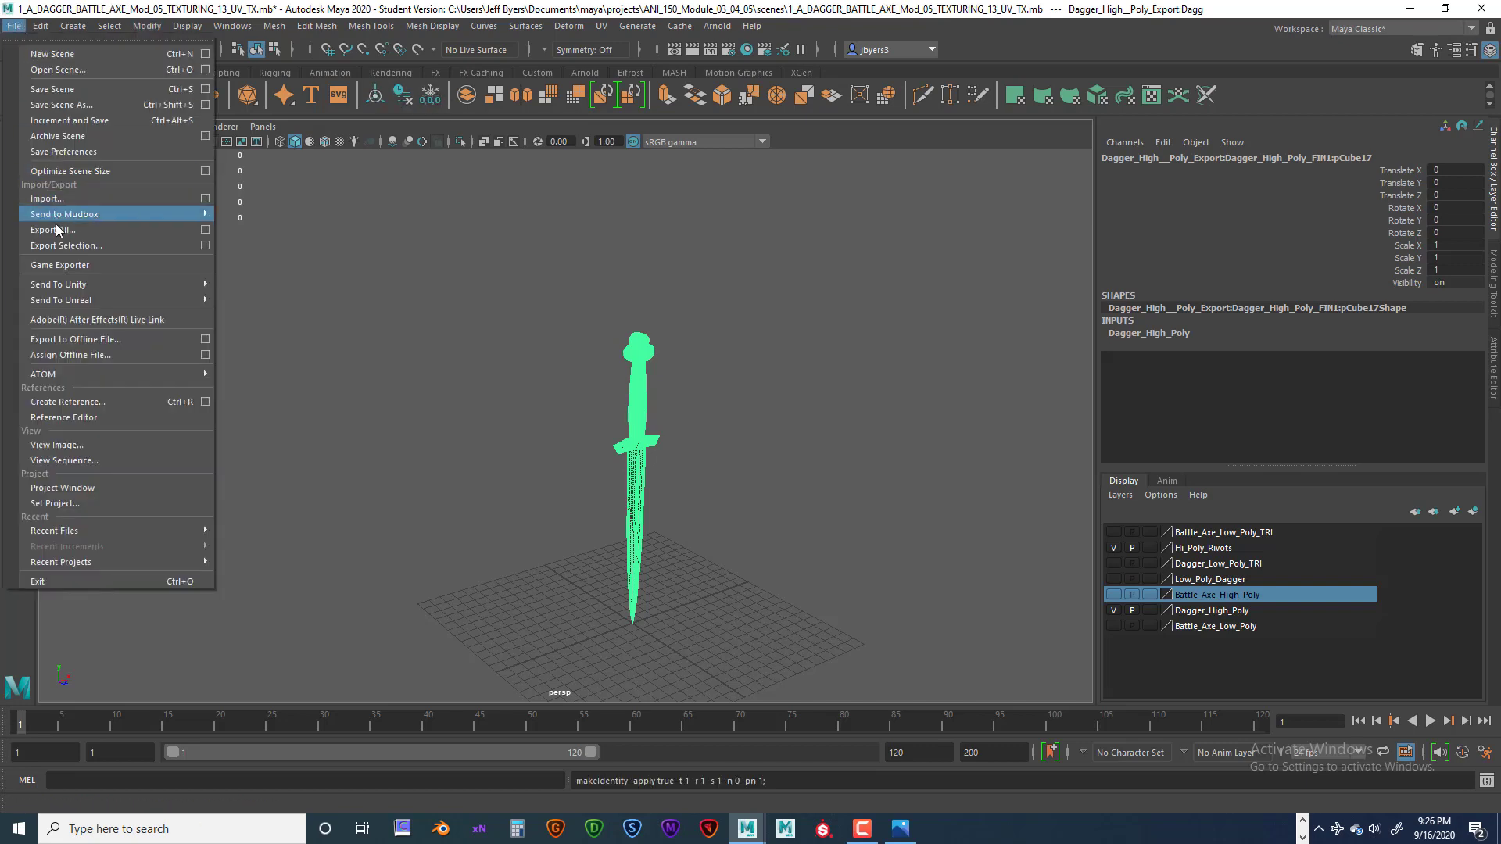
left_click(205, 246)
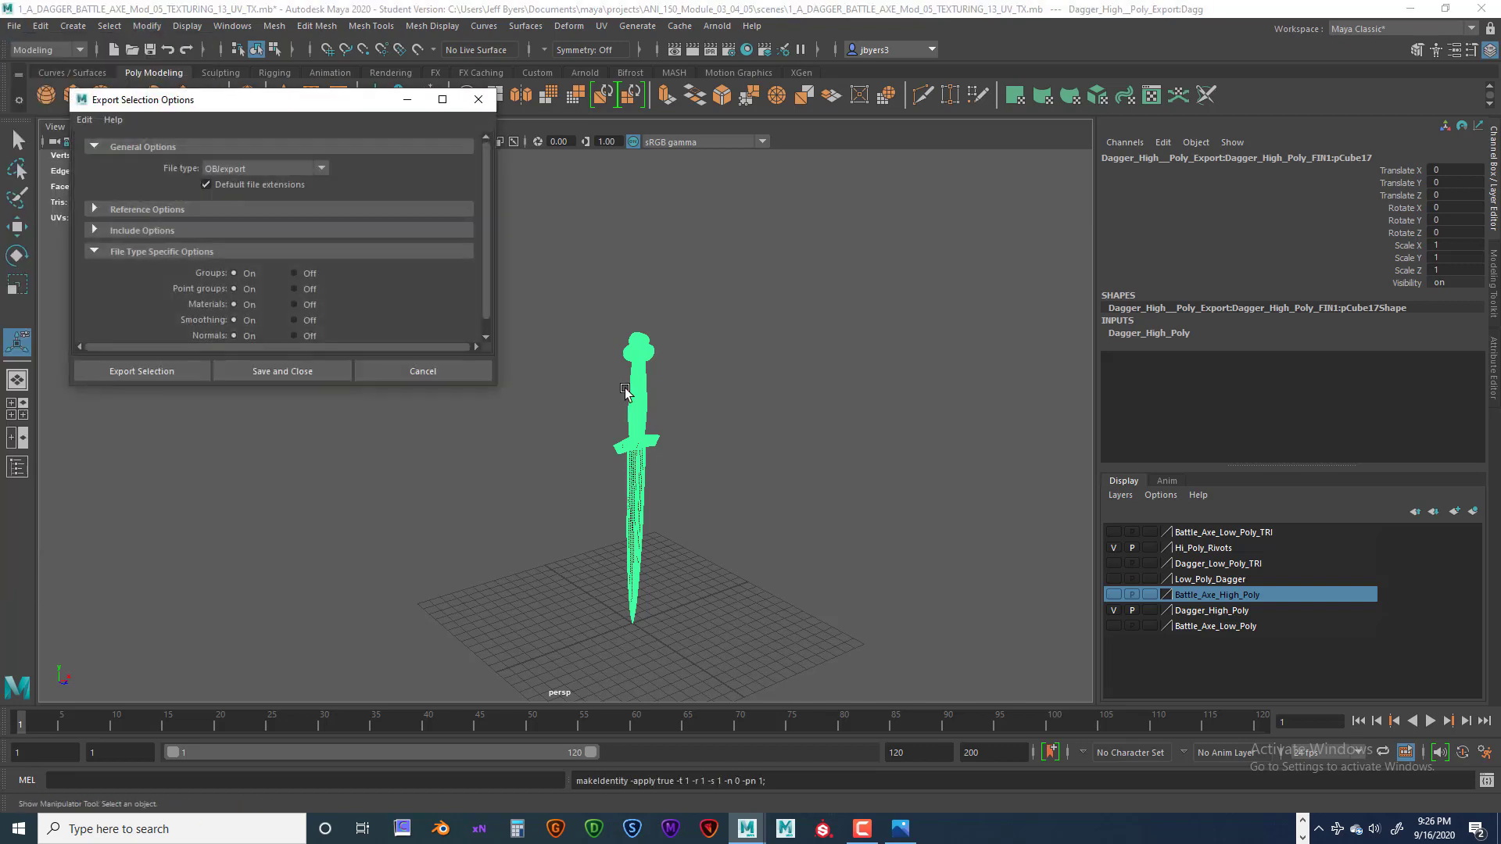
left_click(184, 372)
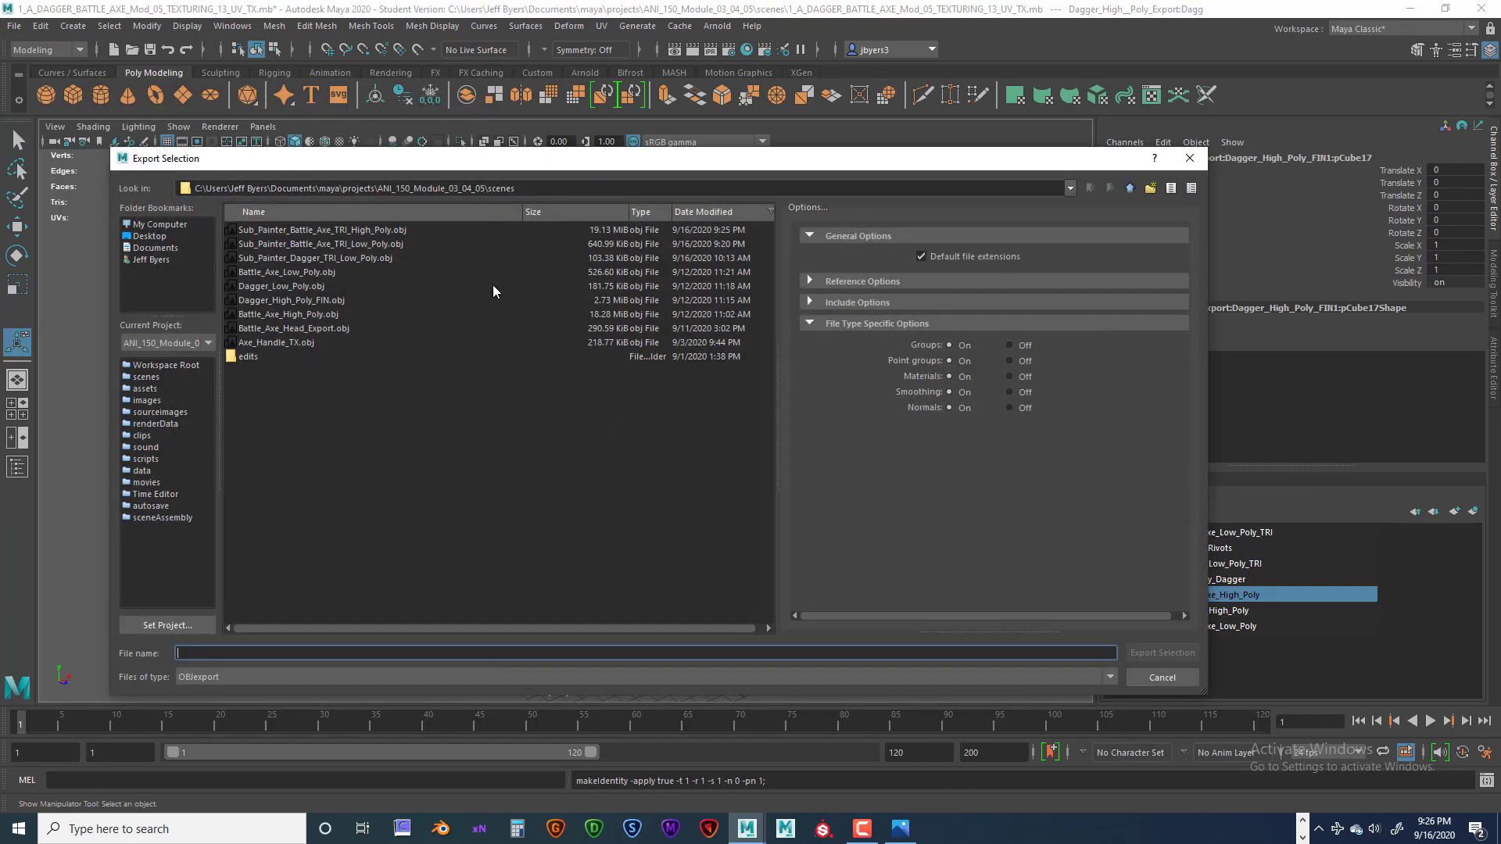
left_click(321, 259)
left_click(315, 654)
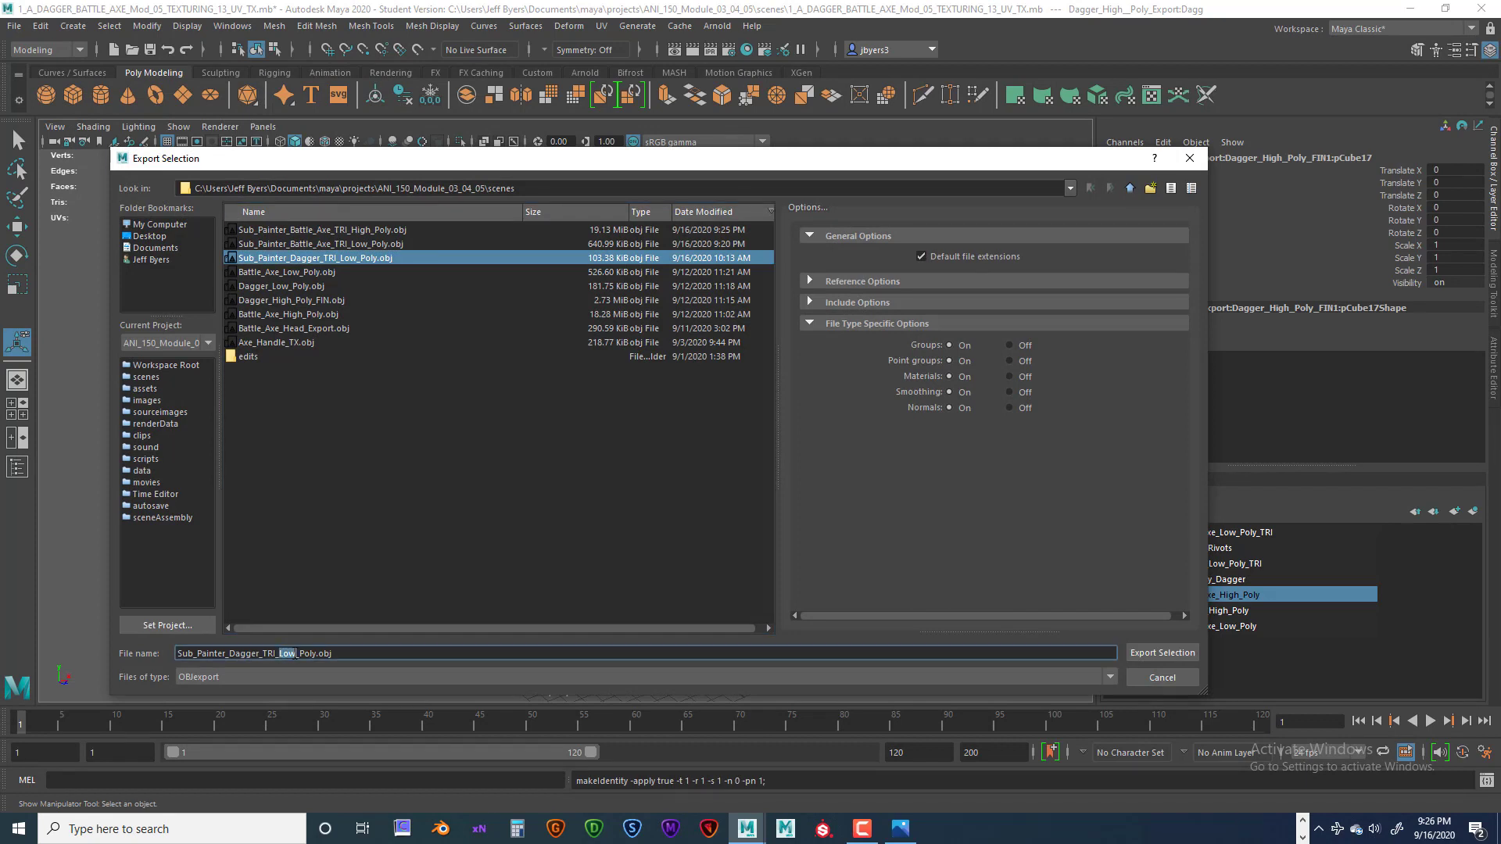
type("High")
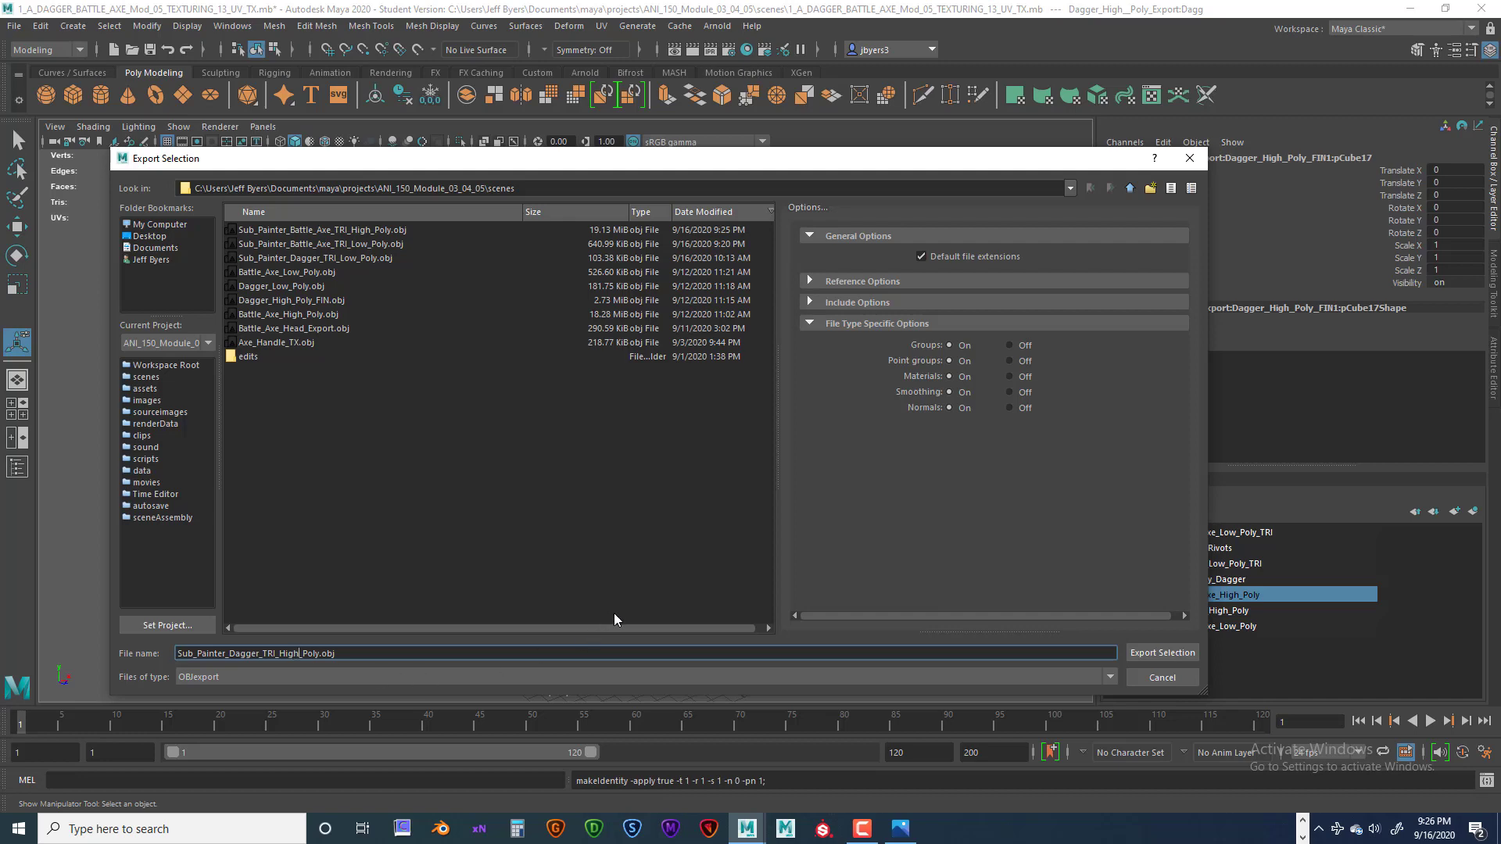
left_click(1151, 653)
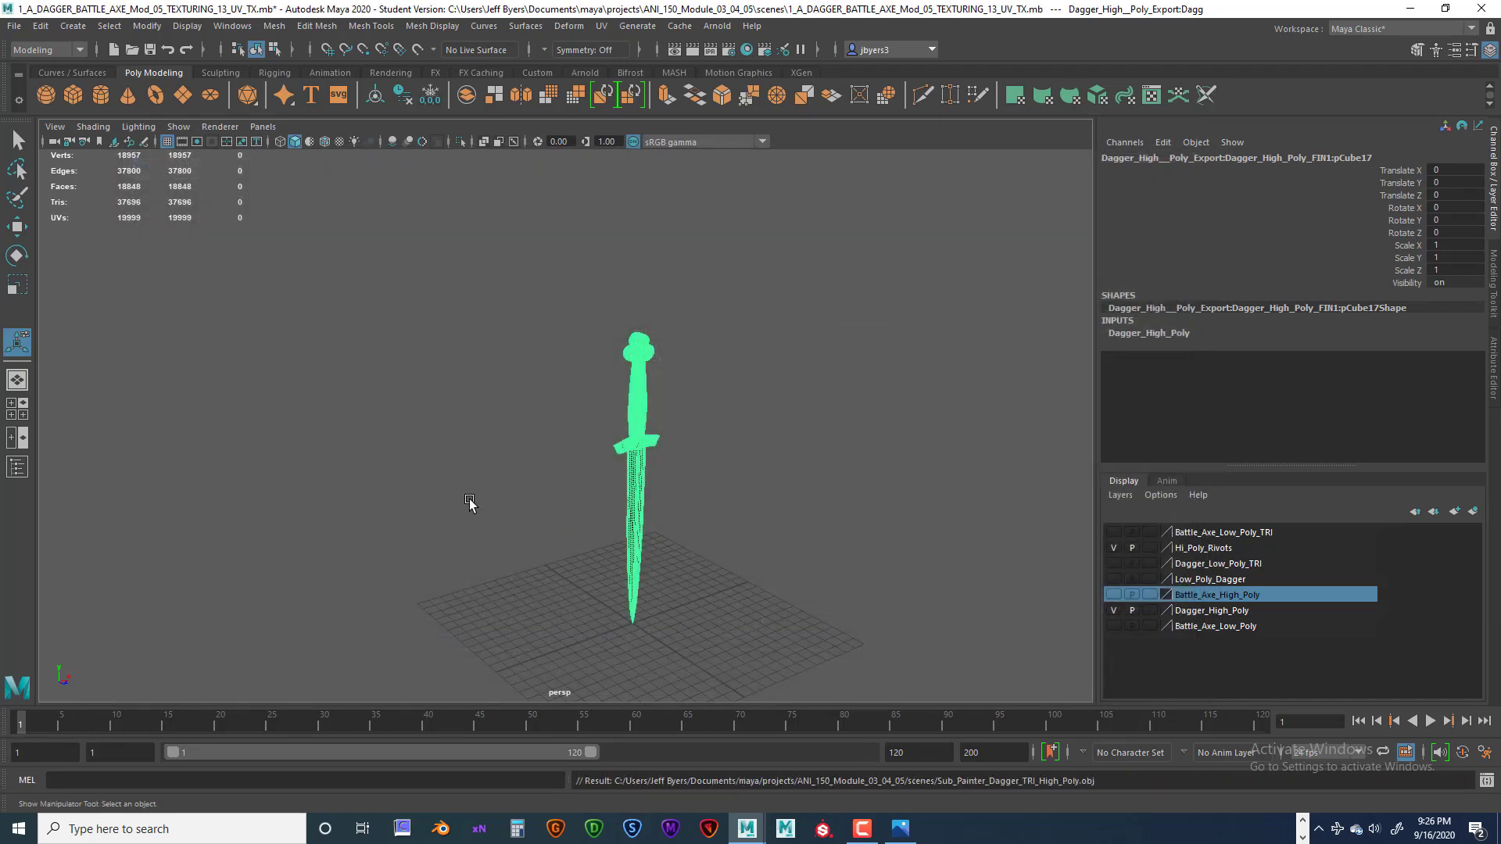
left_click(813, 450)
scroll(812, 467, "down", 3)
left_click_drag(707, 486, 680, 412, "alt")
middle_click_drag(680, 411, 735, 379, "alt")
scroll(695, 447, "up", 3)
middle_click_drag(779, 428, 761, 426, "alt")
scroll(760, 426, "up", 3)
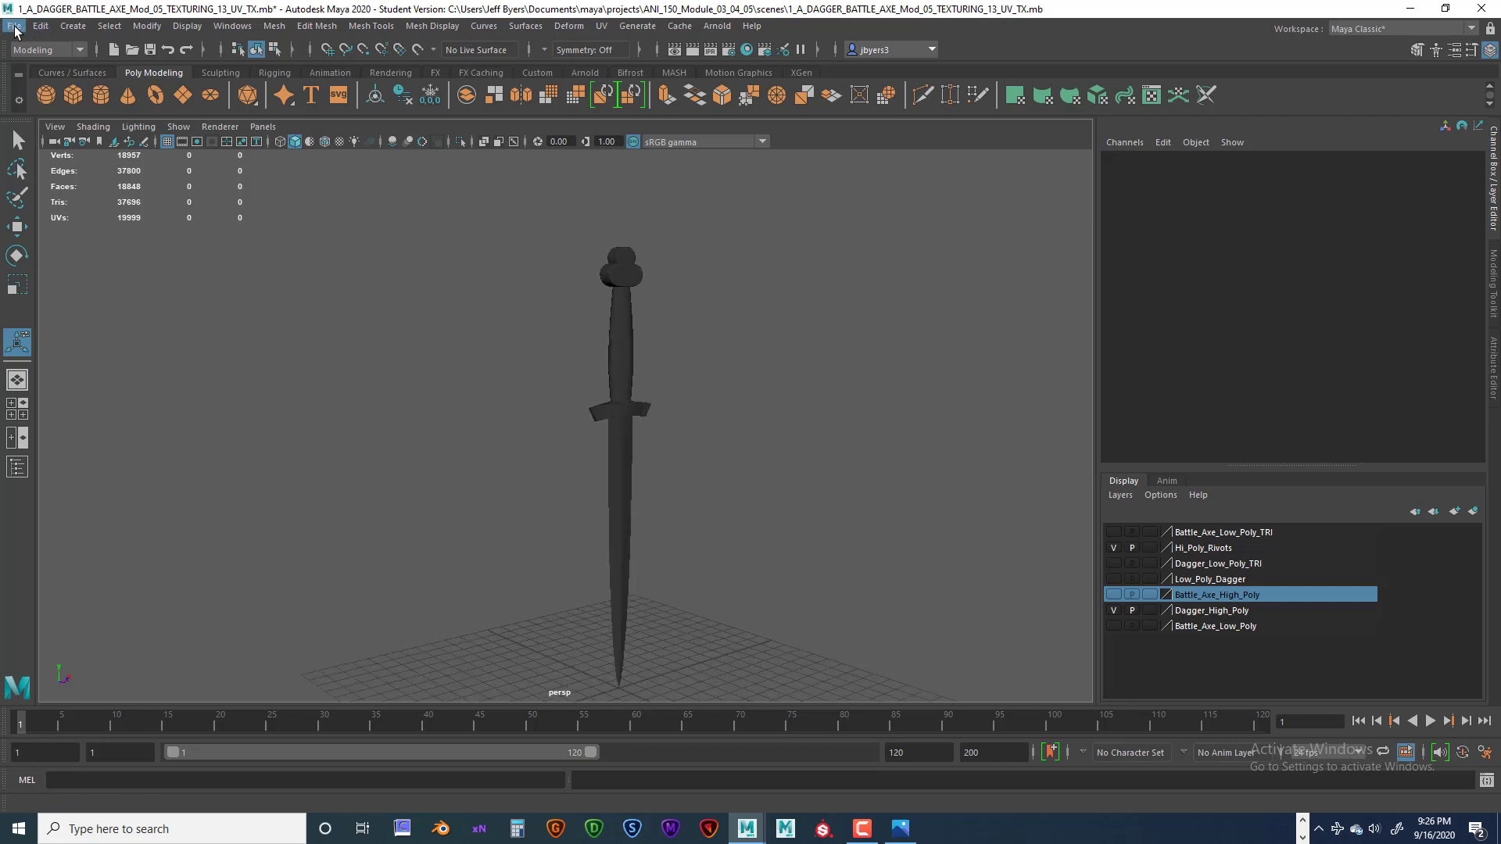
- Save the scene as a new version named 1_A_DAGGER_BATTLE_AXE_Mod_05_TEXTURING_14_UV_TX.mb, accepting the student version notice
left_click(14, 28)
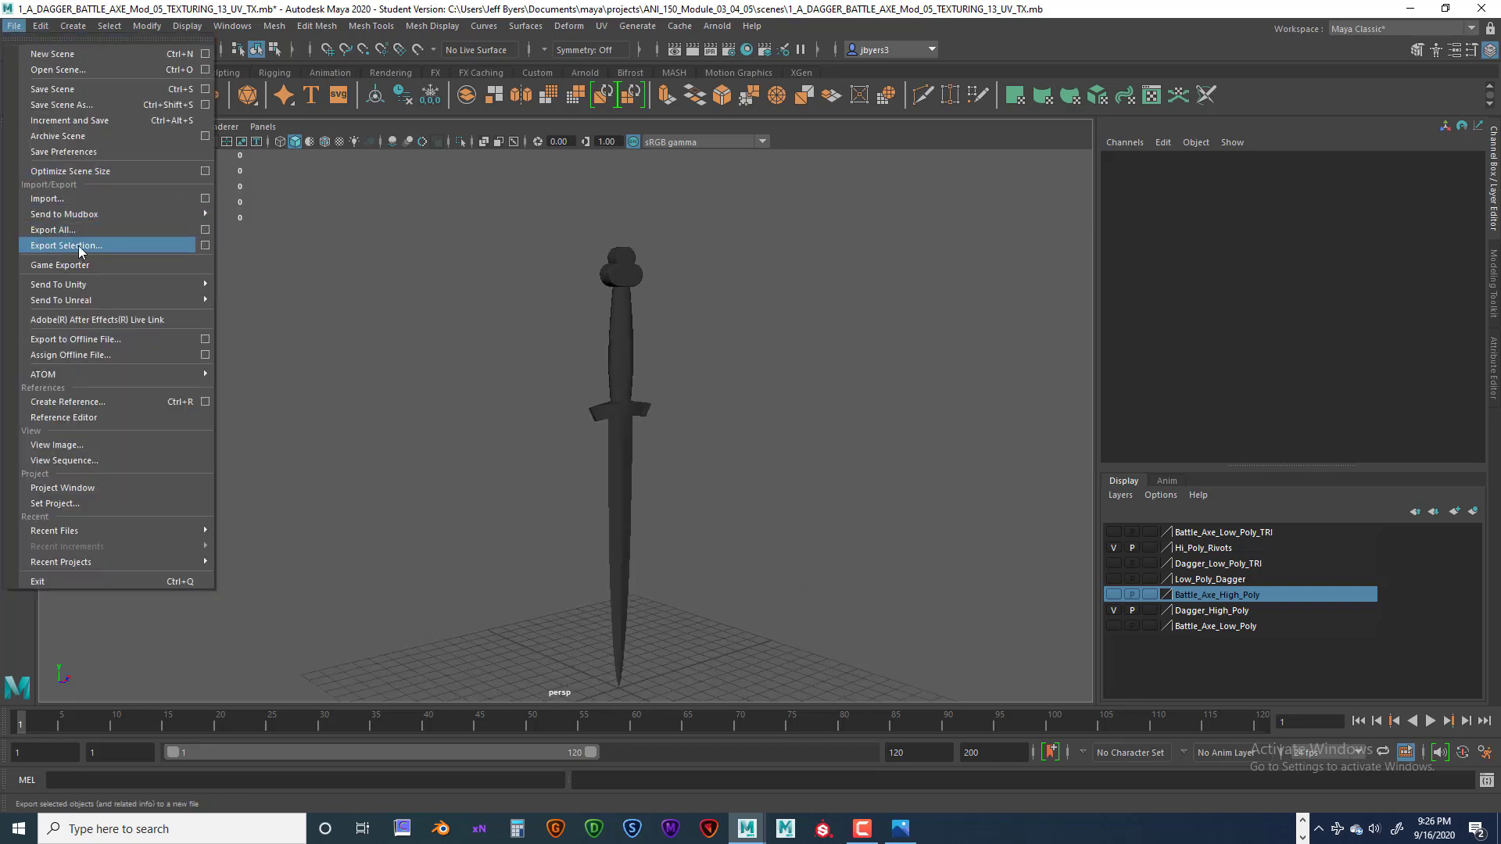
left_click(65, 108)
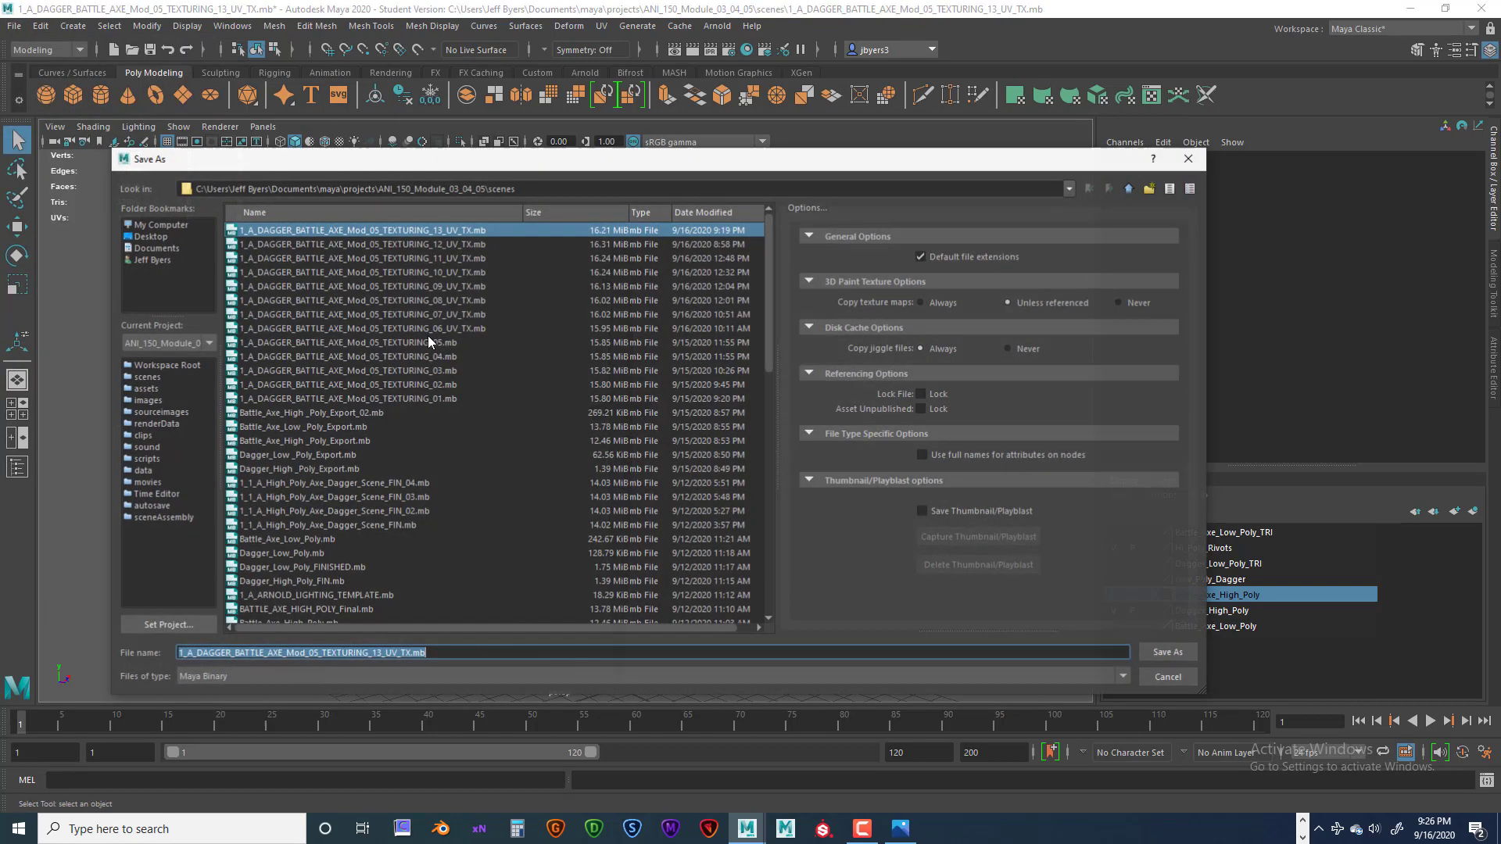
left_click(433, 230)
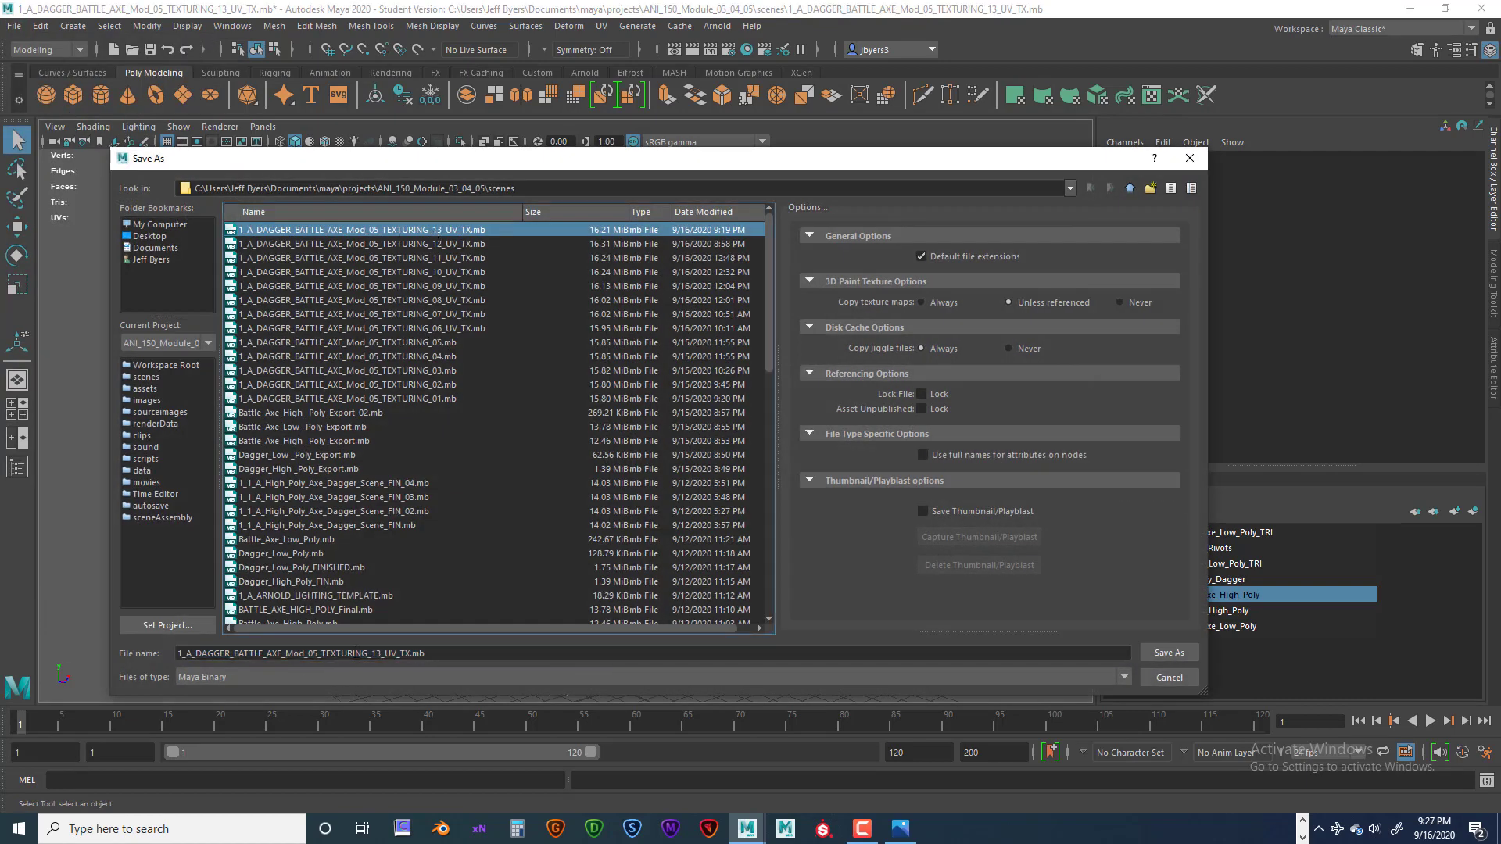
left_click(376, 653)
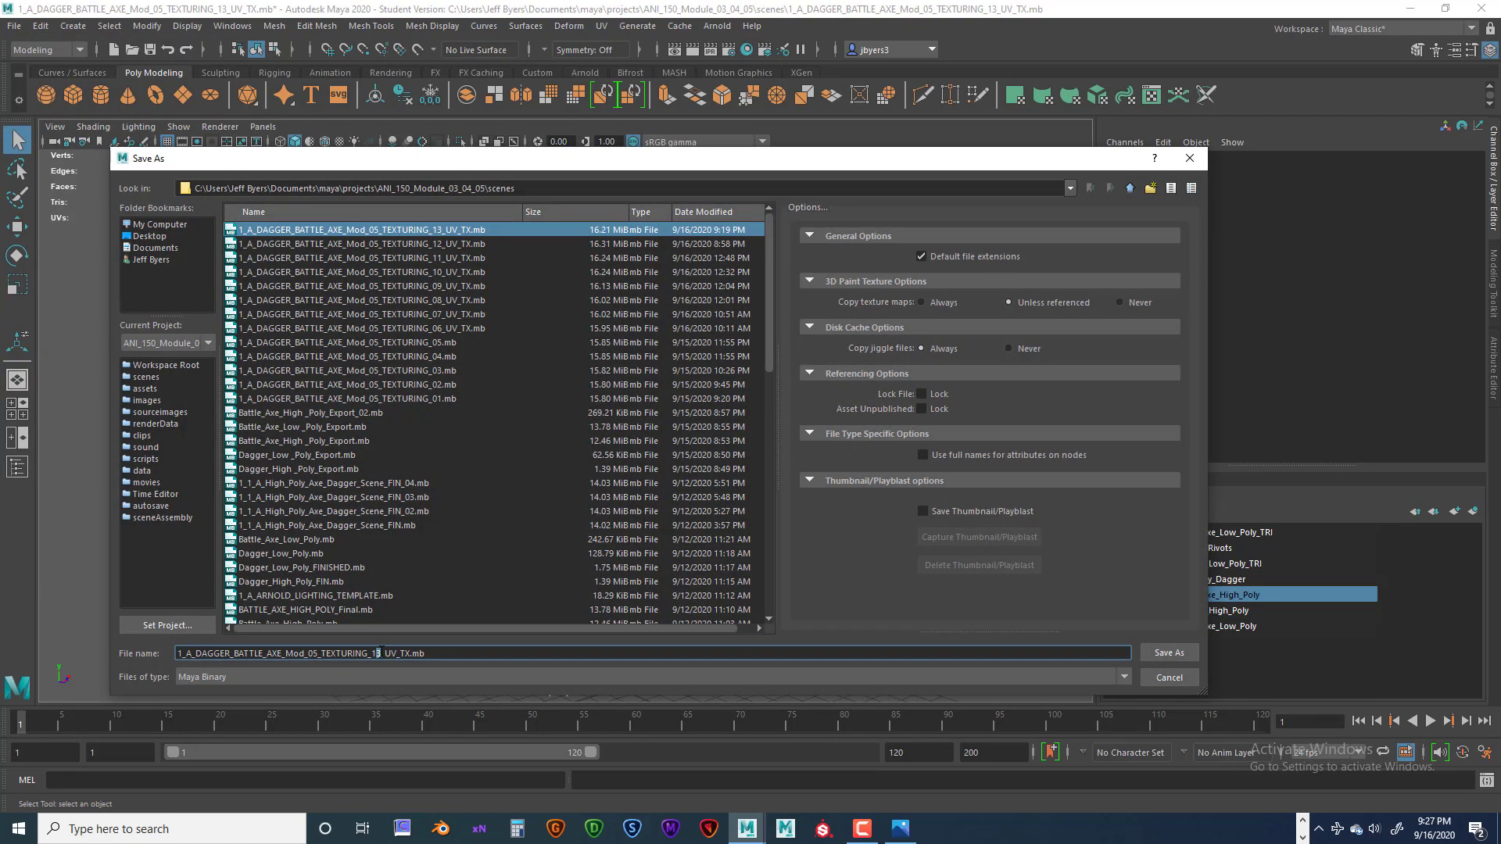
type("4")
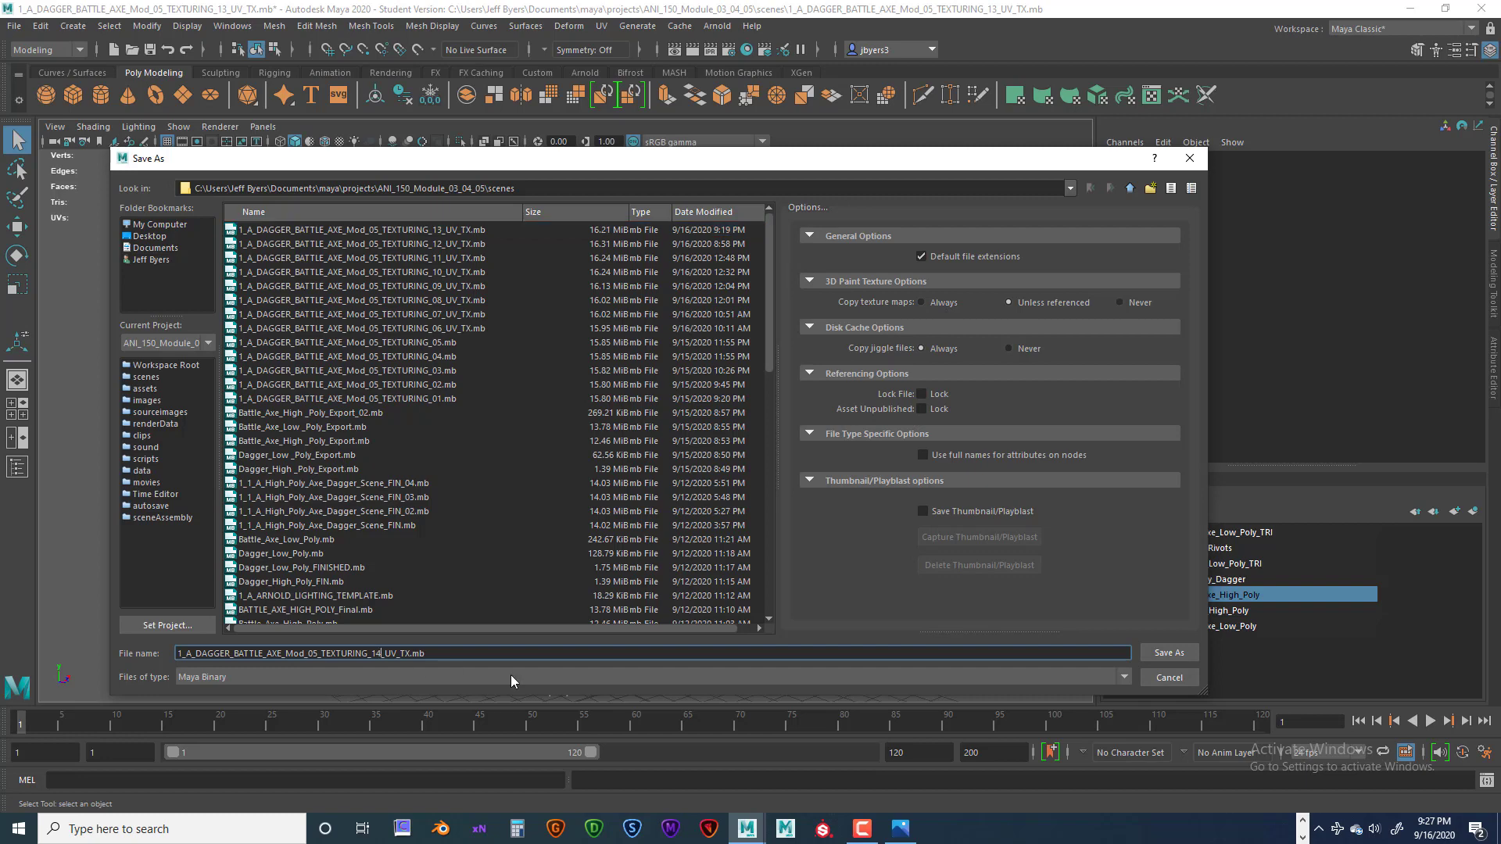
left_click(1169, 653)
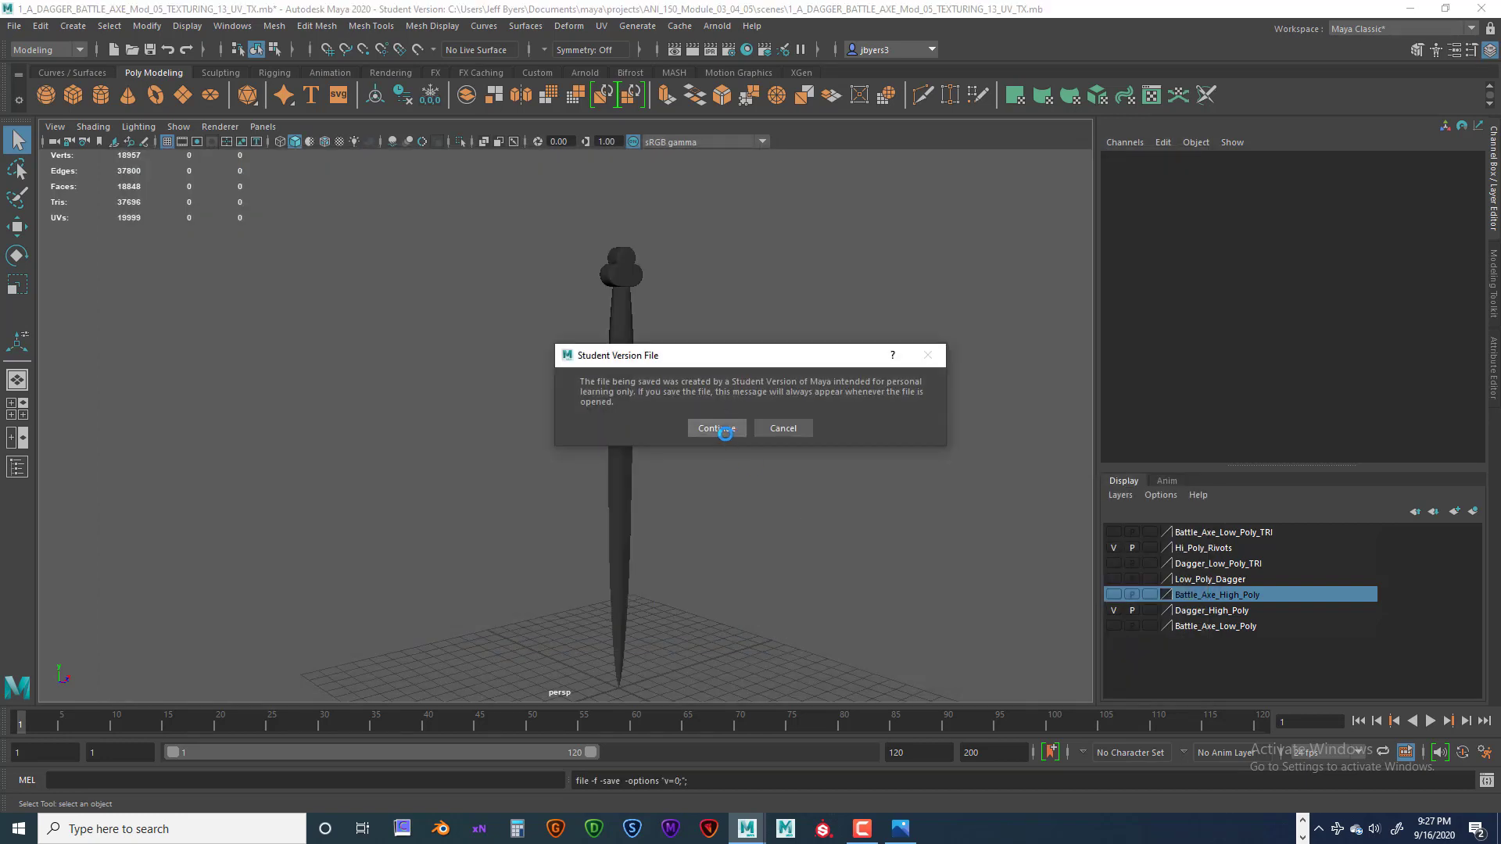
left_click(715, 427)
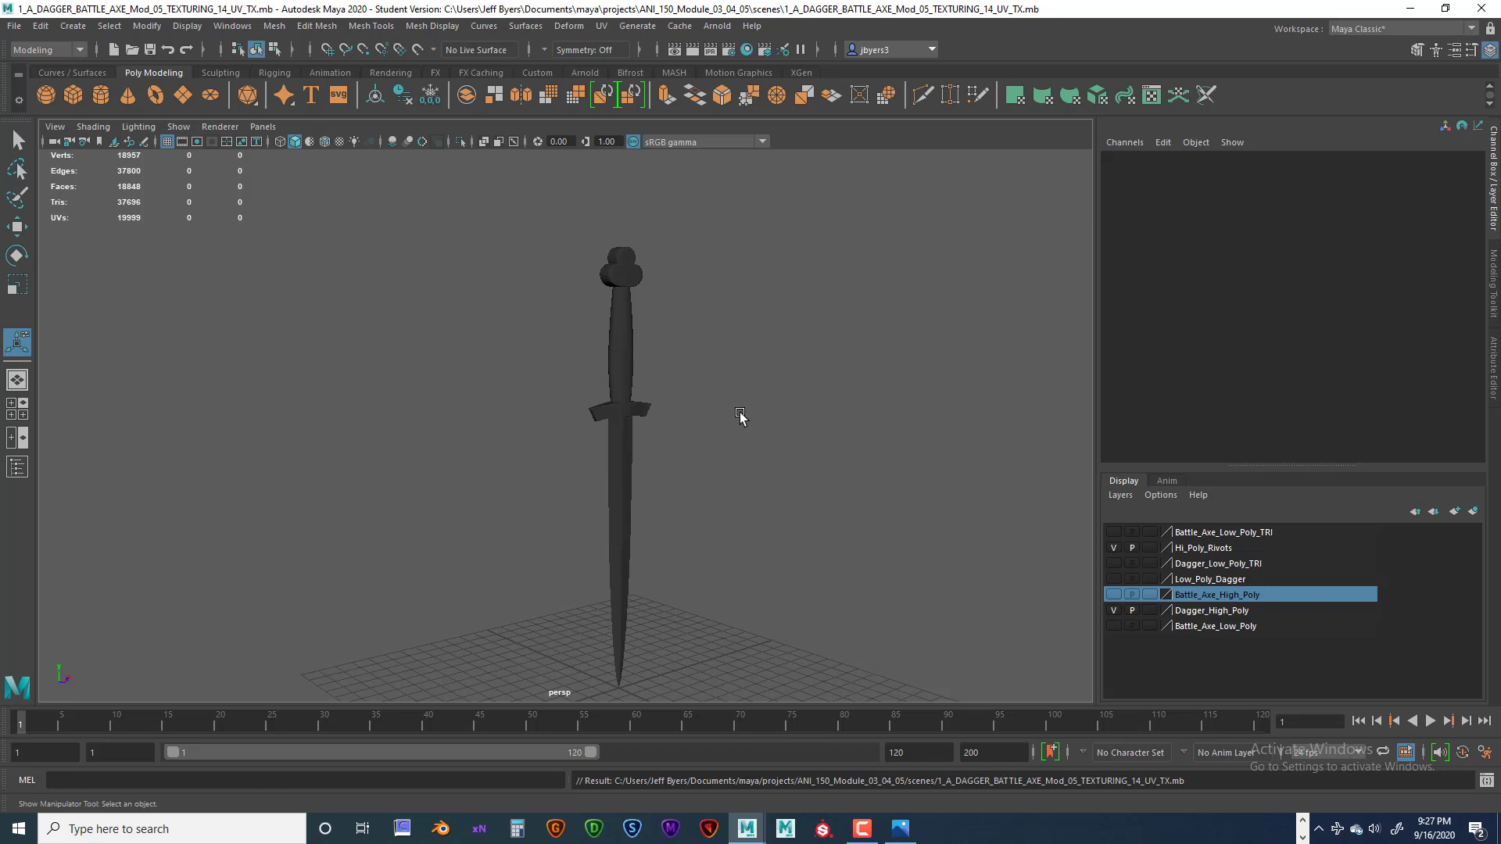
- Switch to the Dagger_Battle_Axe_References folder, open the Dagger_03b photo and browse on to Dagger_03c
left_click(618, 340)
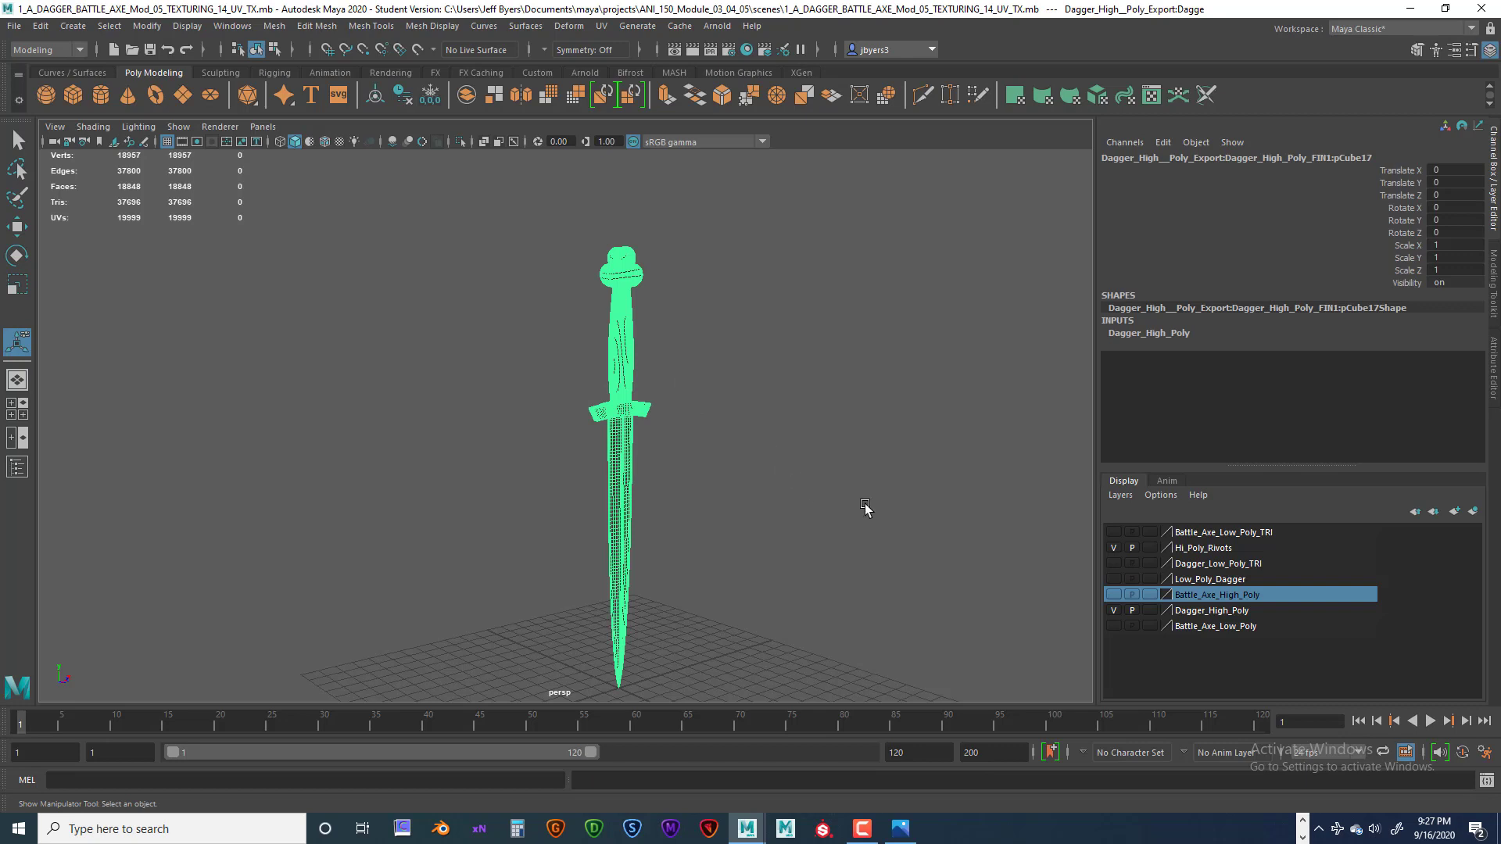
left_click(747, 482)
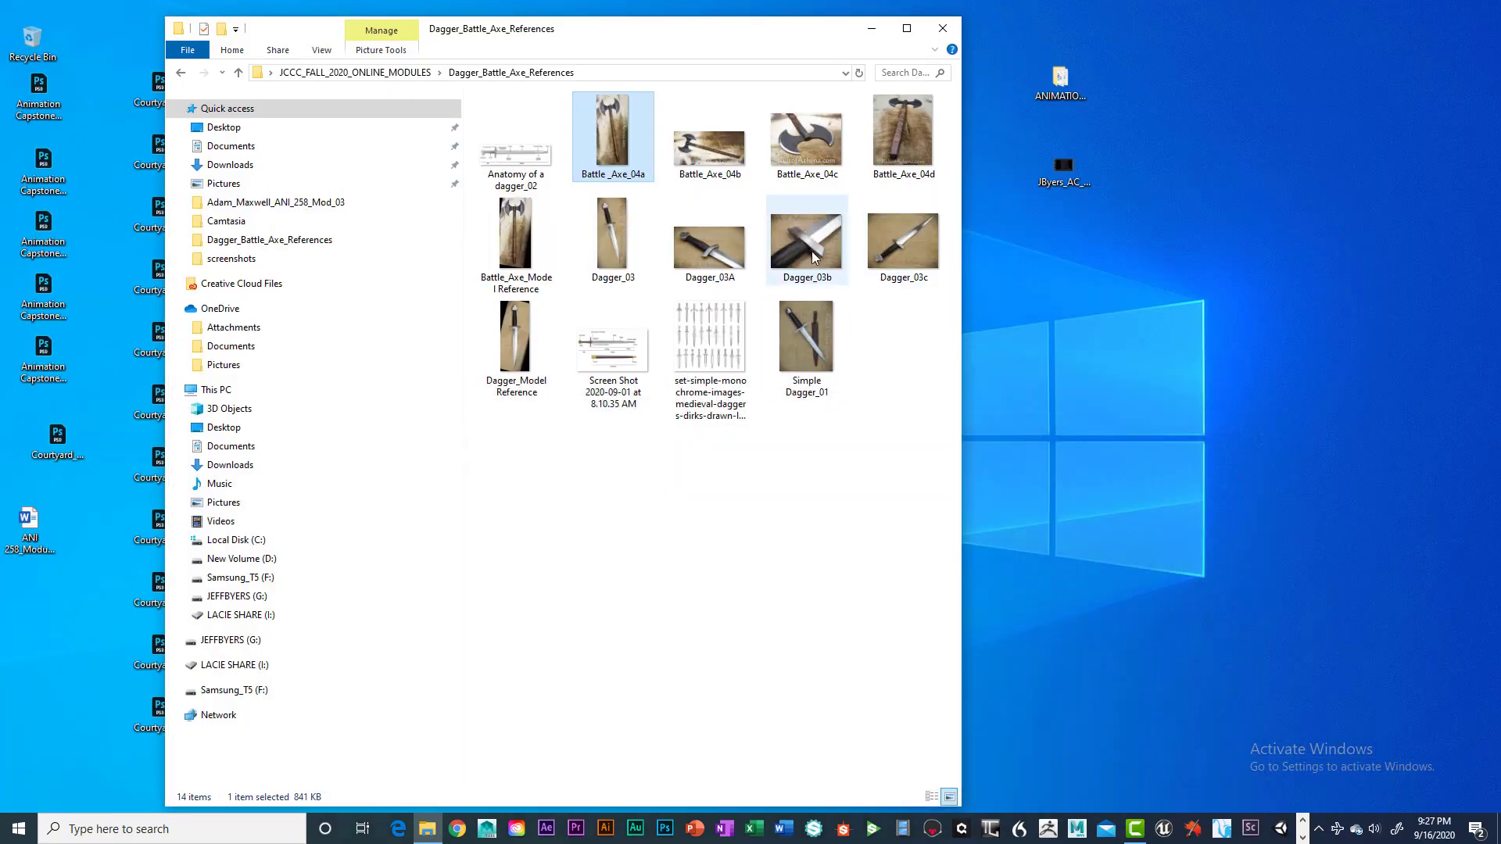
double_click(813, 251)
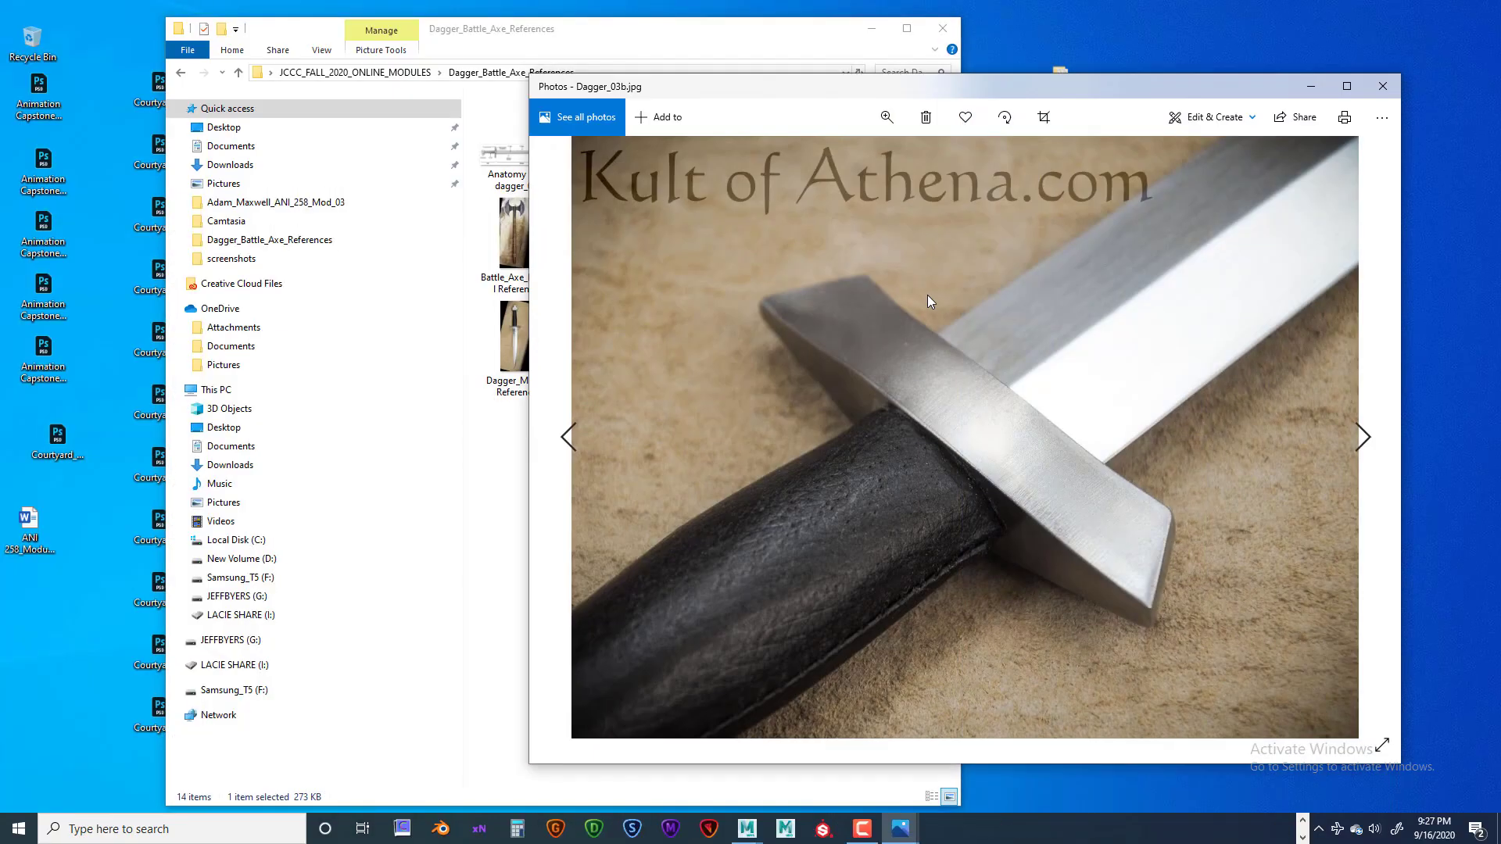
key("Right")
key("Right")
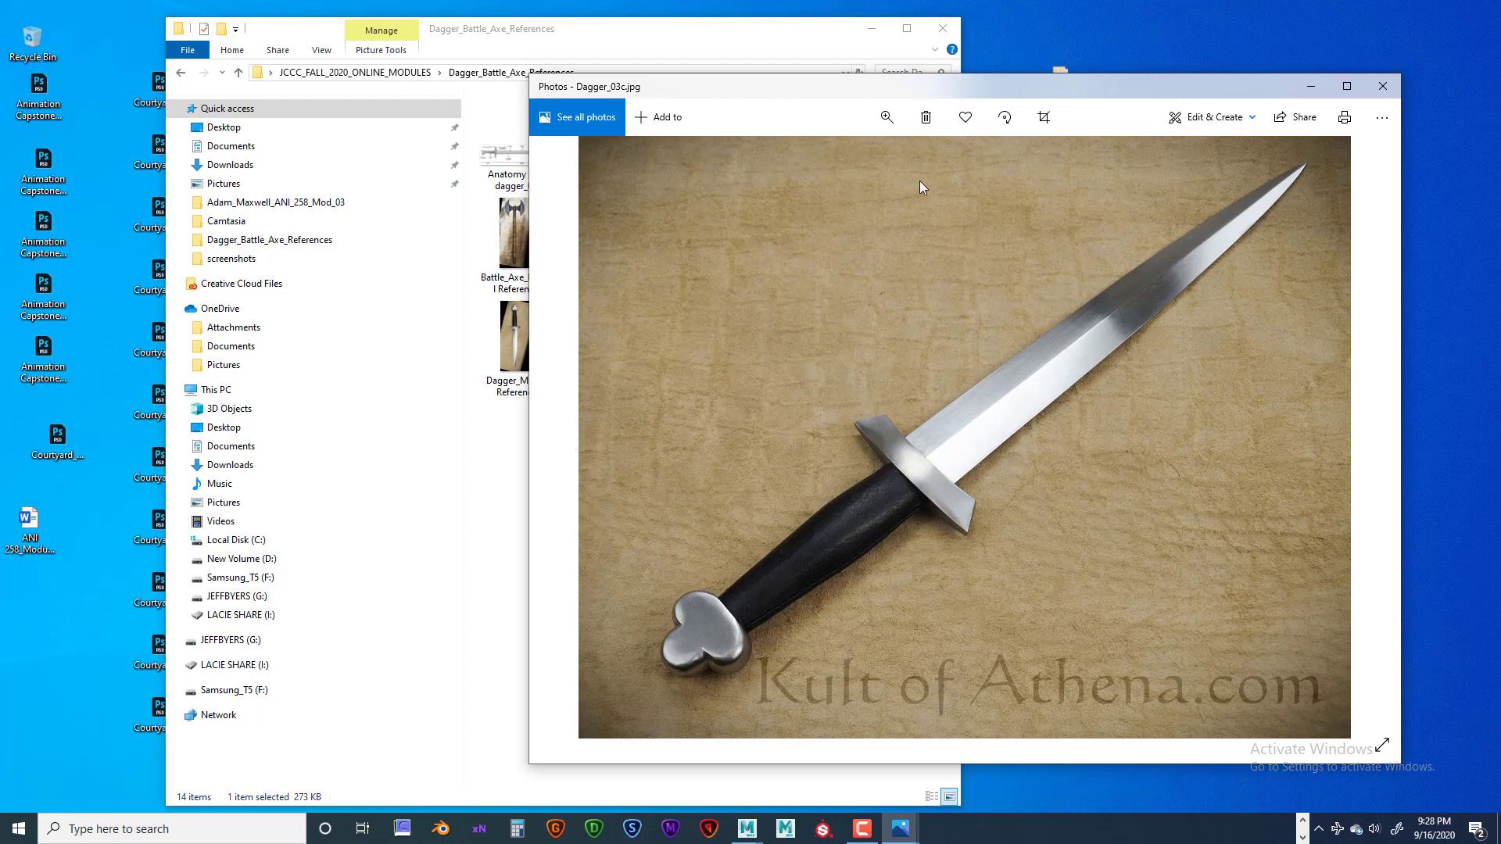
- Close the Dagger_03c photo, examine the Battle_Axe_Model Reference and Battle _Axe_04a photos one after the other, and close each
left_click(1383, 86)
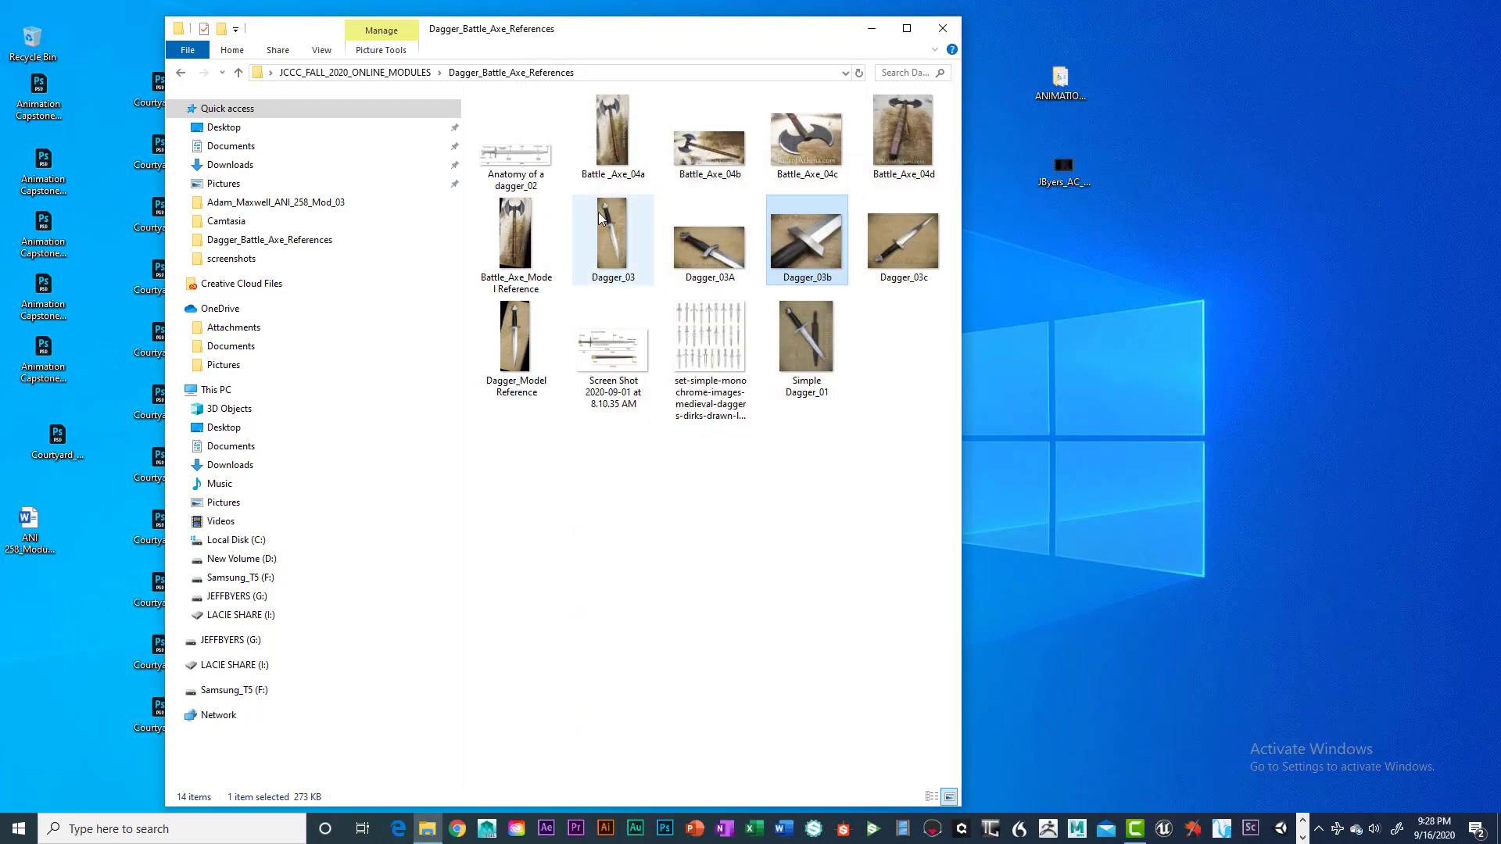
double_click(523, 222)
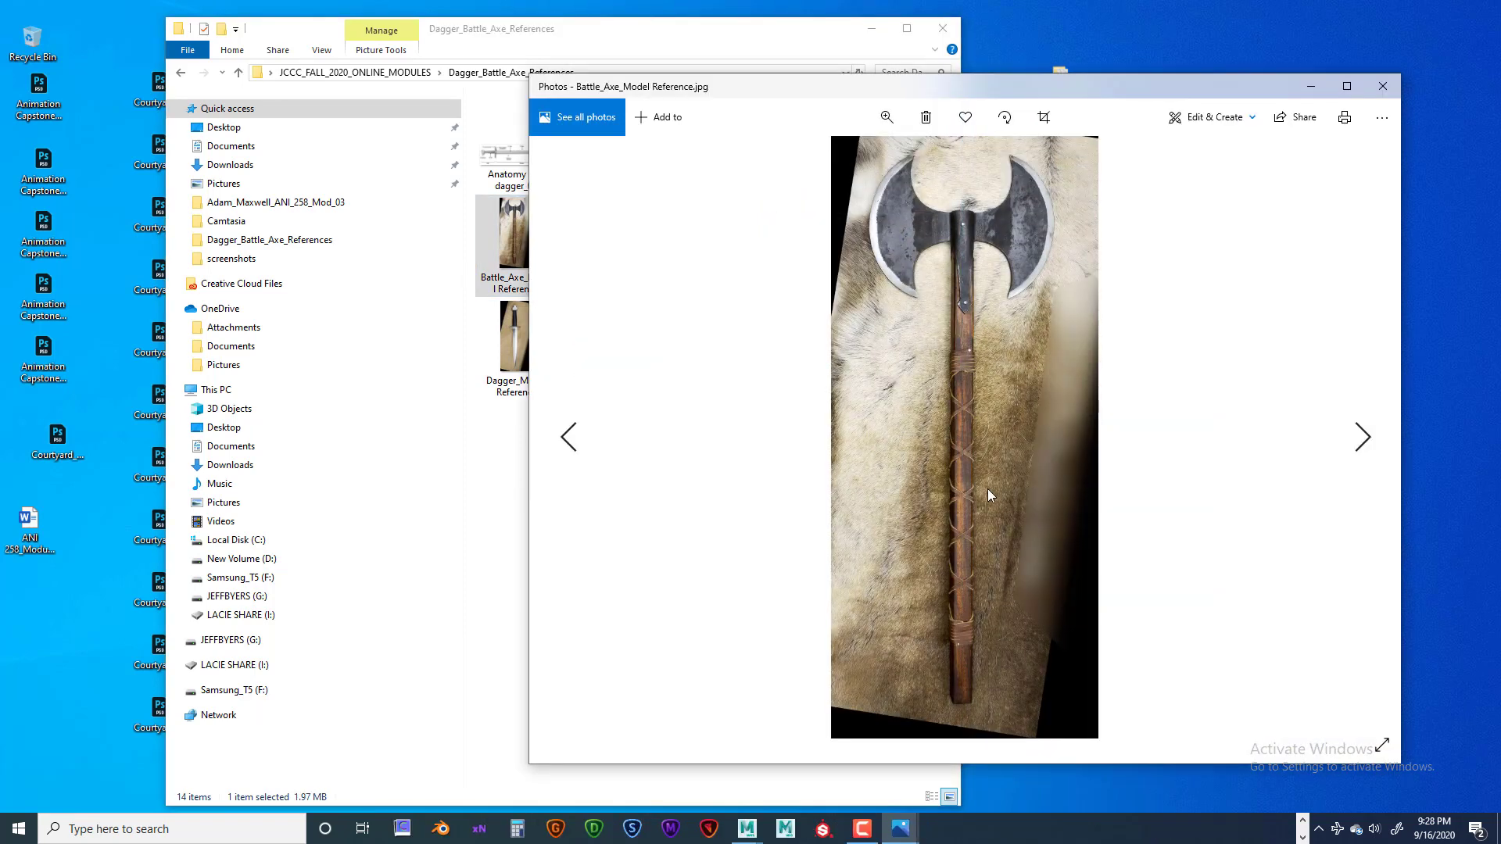
left_click(1382, 86)
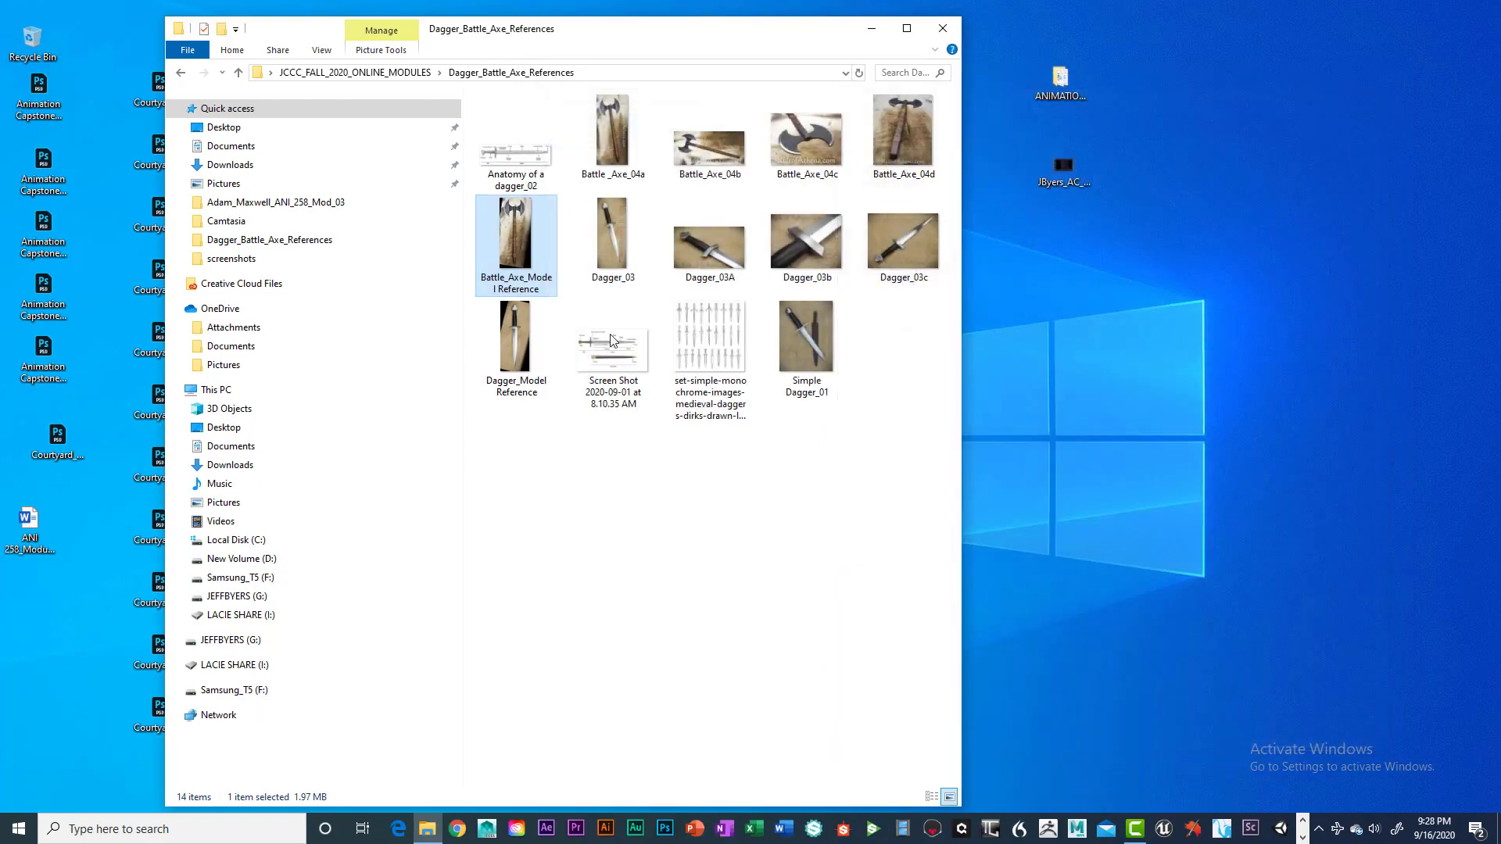
left_click_drag(767, 45, 807, 172)
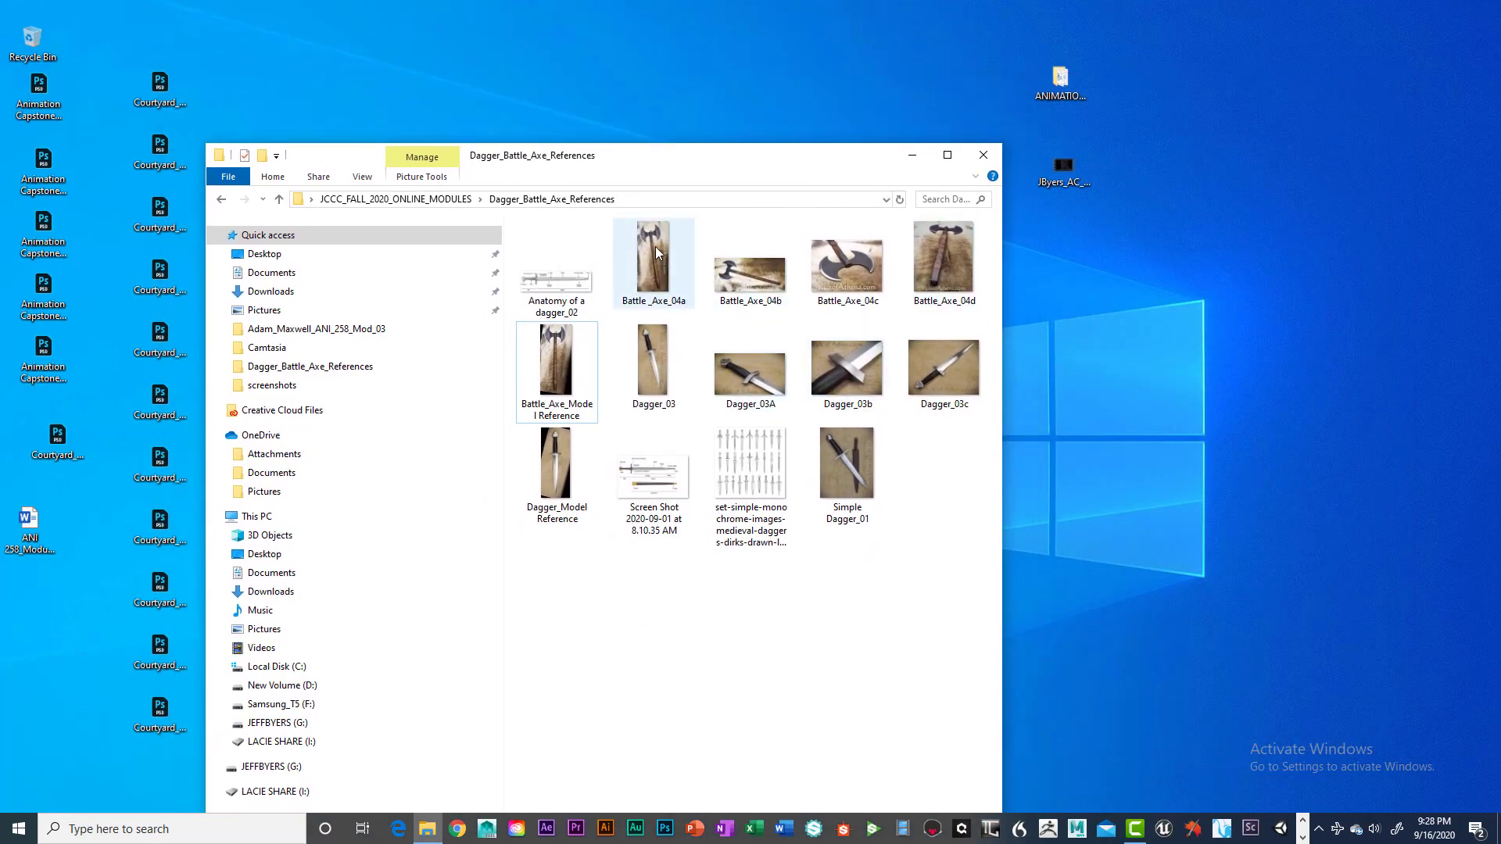
double_click(663, 275)
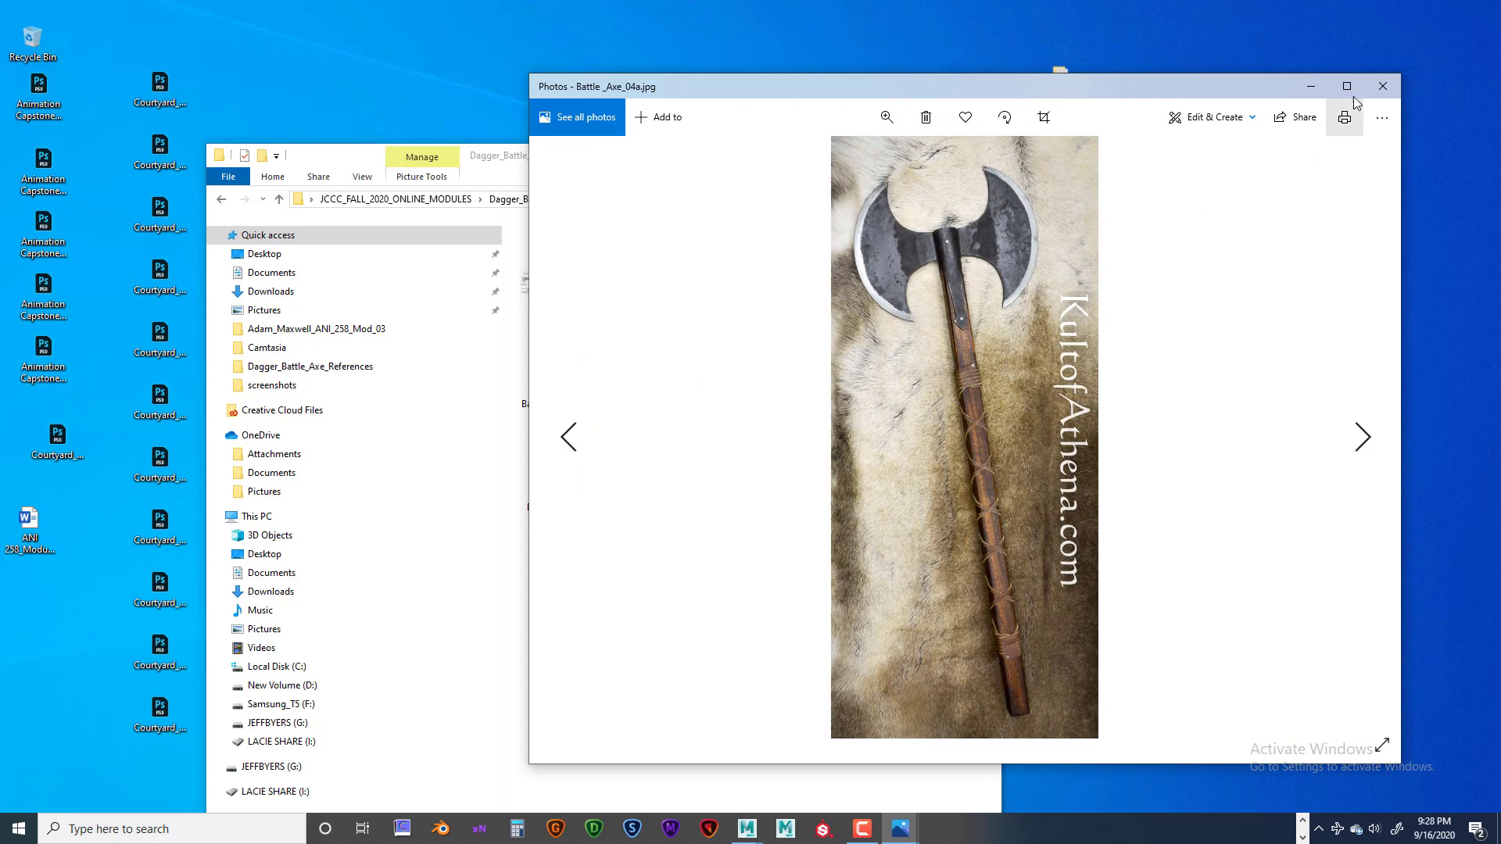
left_click(1382, 87)
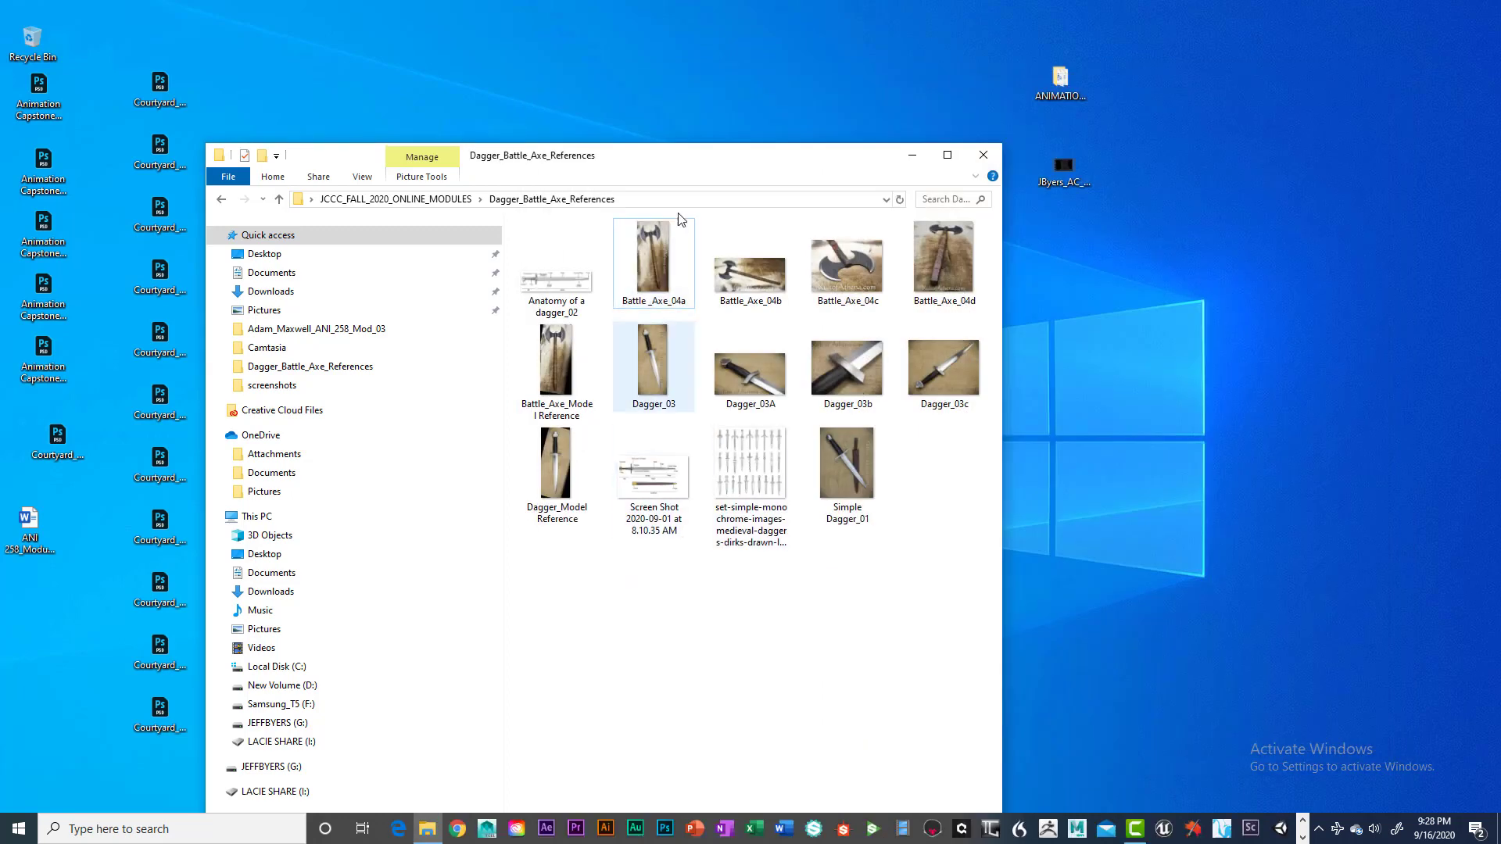
- Reopen the Dagger_03b photo to examine the guard and grip materials, browse on to Dagger_03c, and close the viewer
left_click_drag(720, 167, 753, 62)
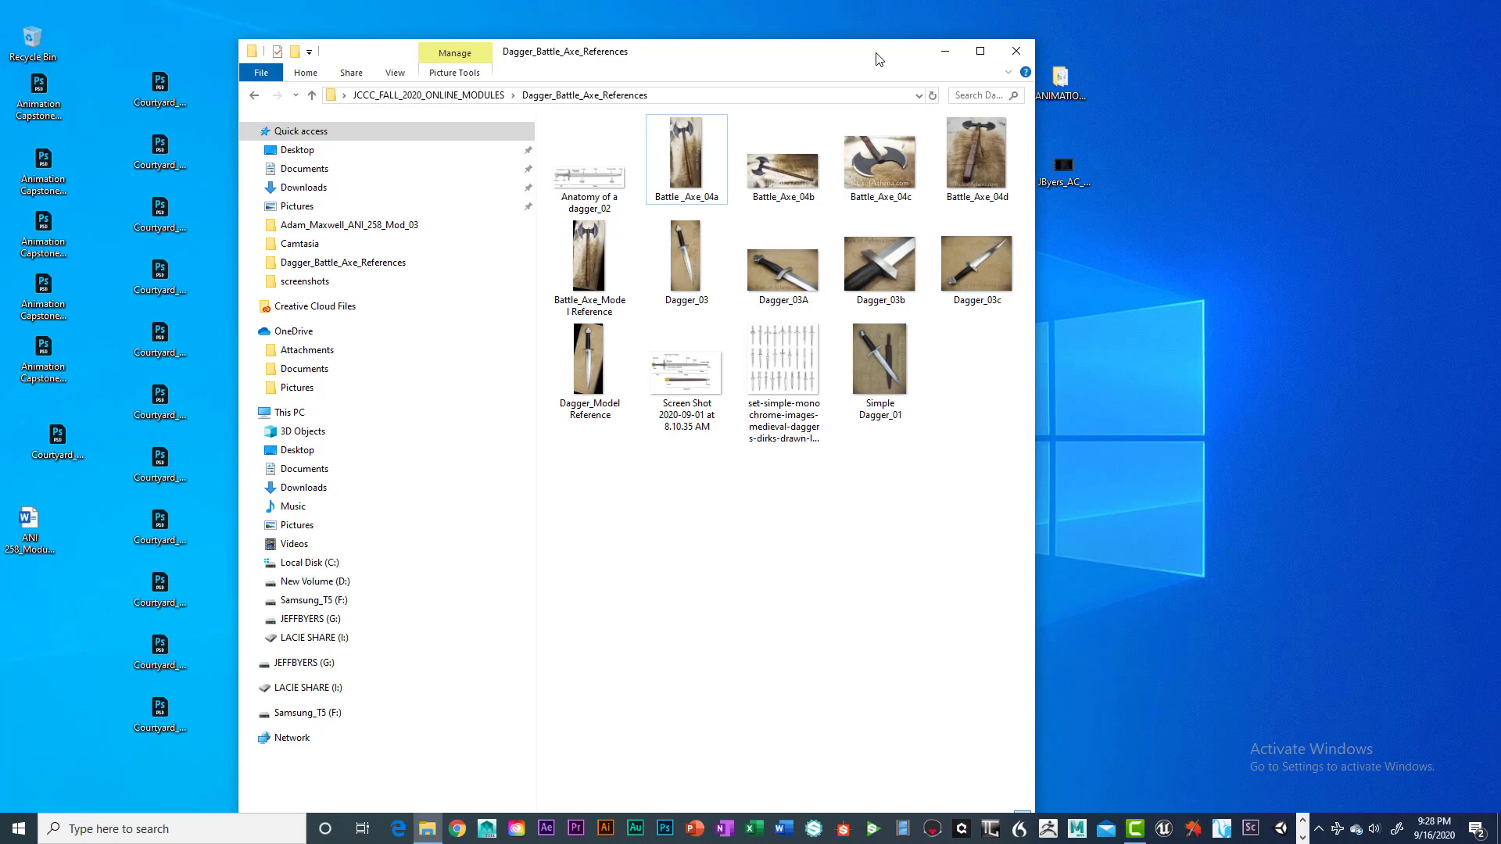
double_click(885, 251)
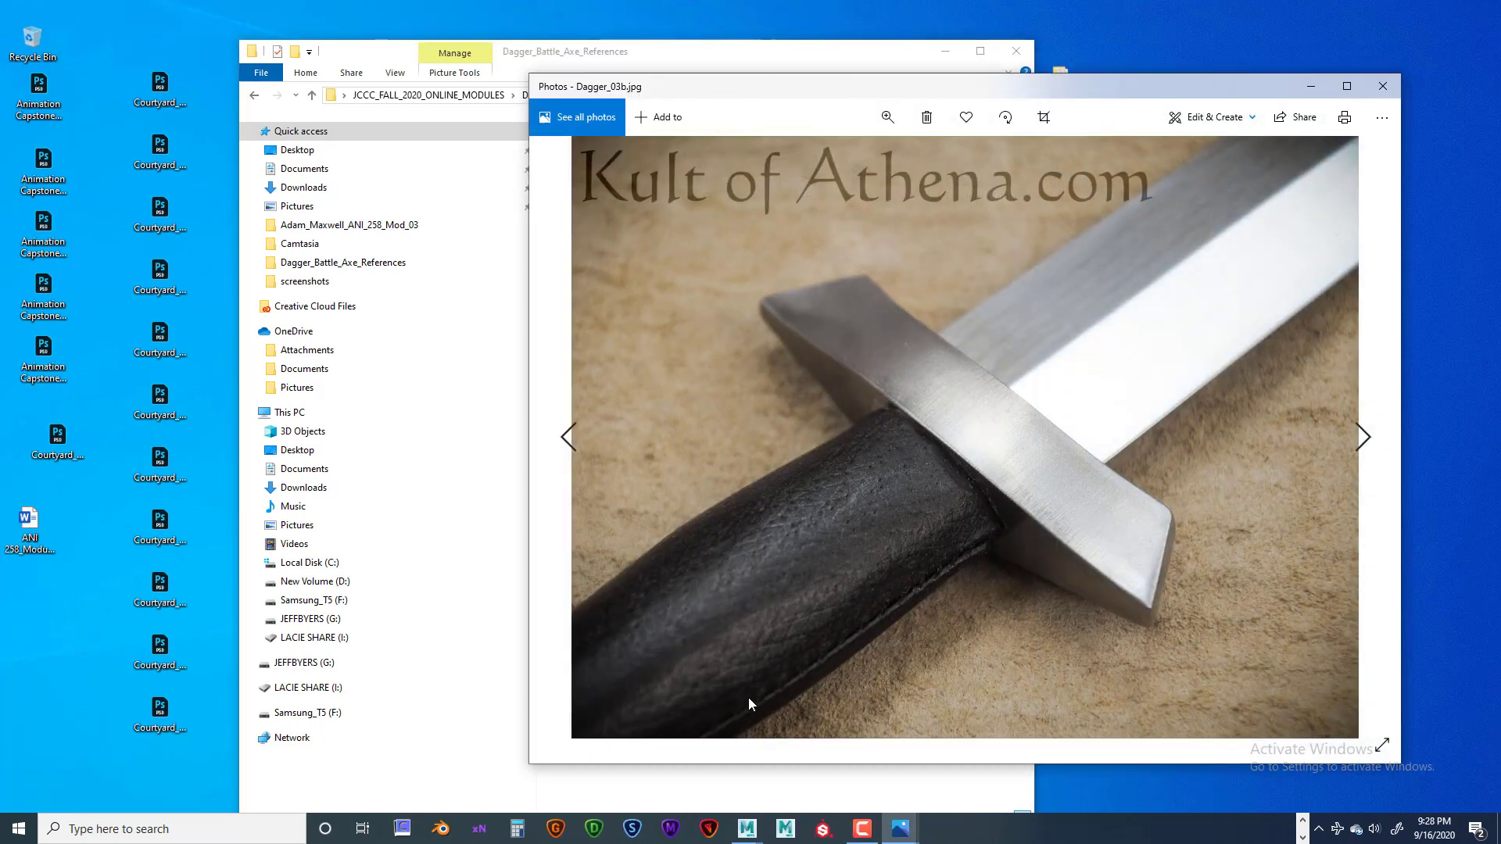
key("Right")
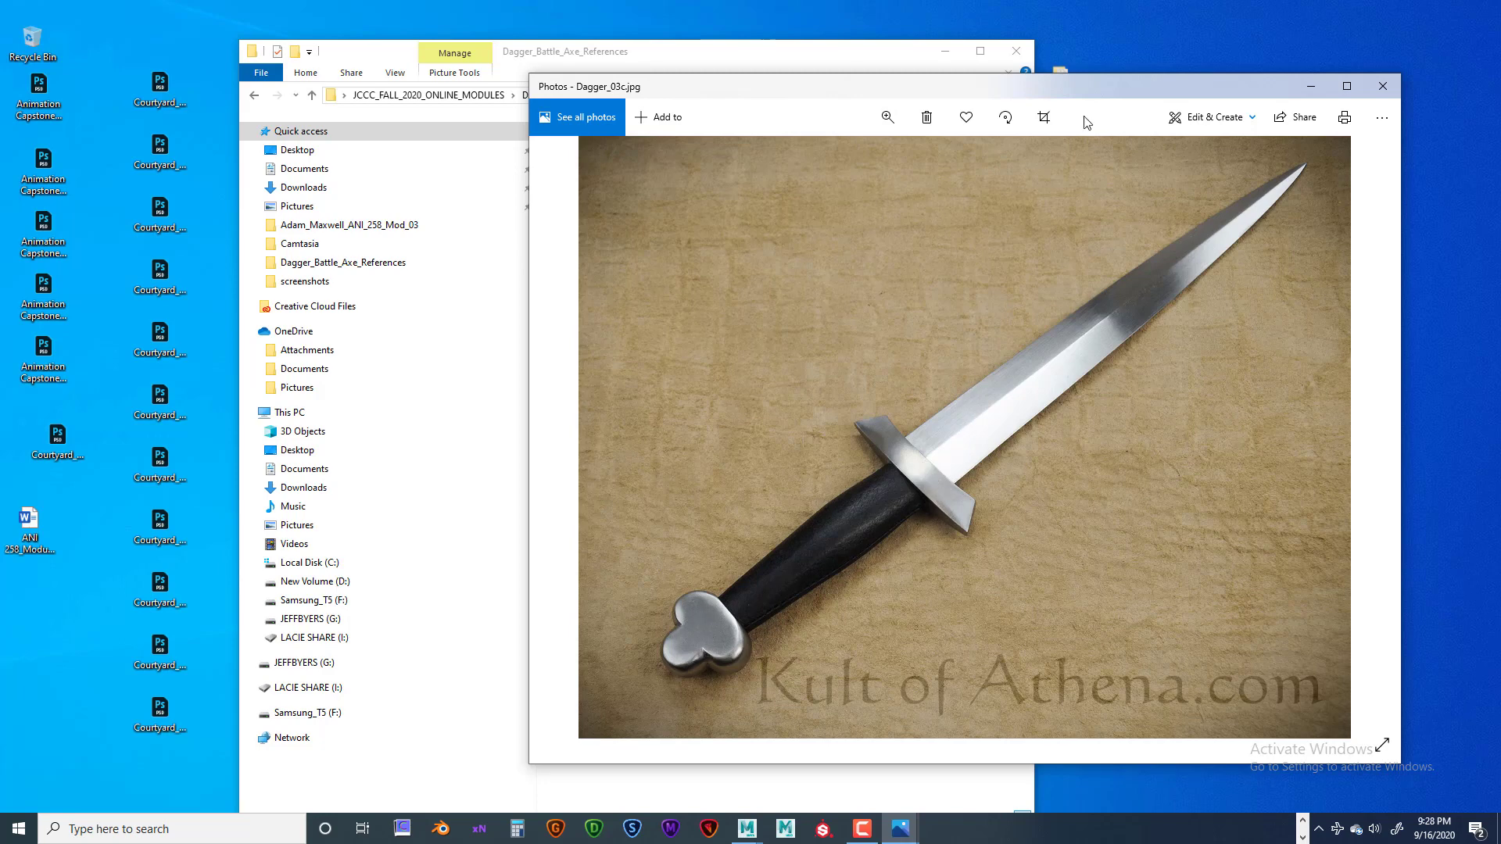
left_click(1384, 86)
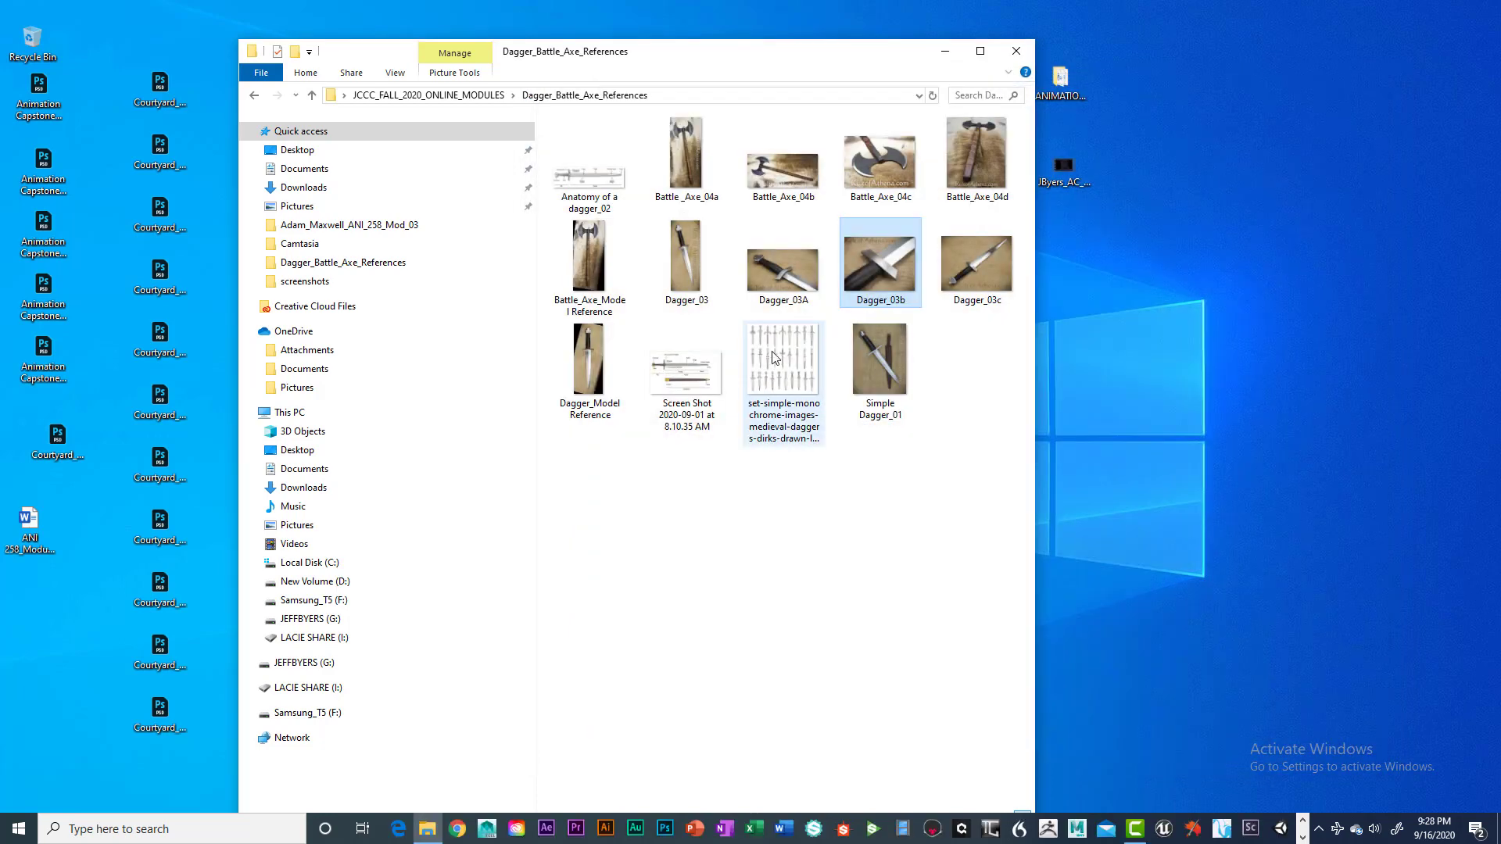
- Open the Battle_Axe_Model Reference photo again, examine the axe's blade and wrapped handle, and close it
left_click(591, 247)
double_click(591, 247)
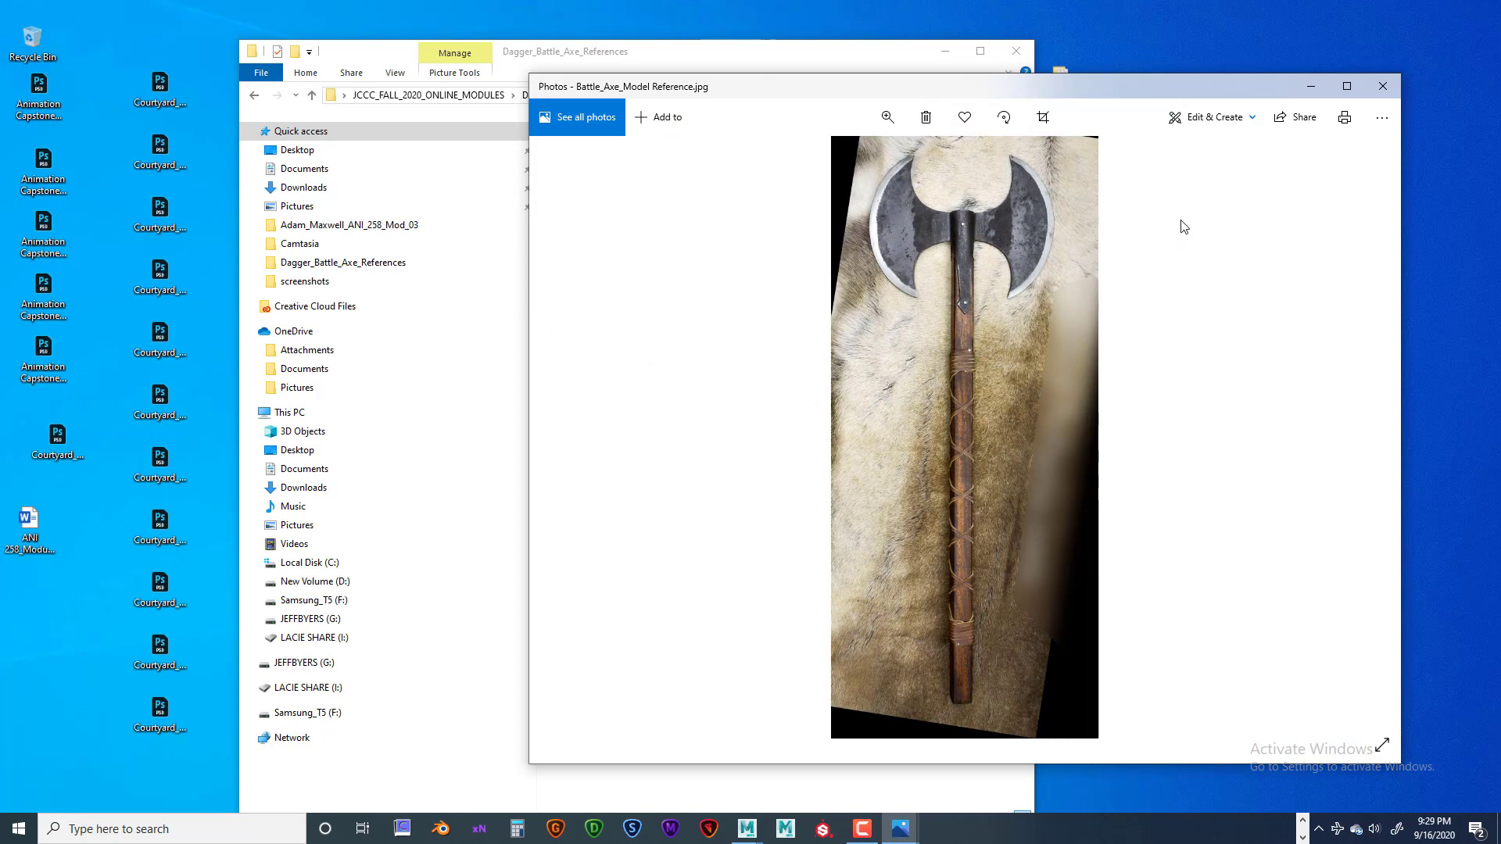
left_click_drag(1162, 84, 1122, 114)
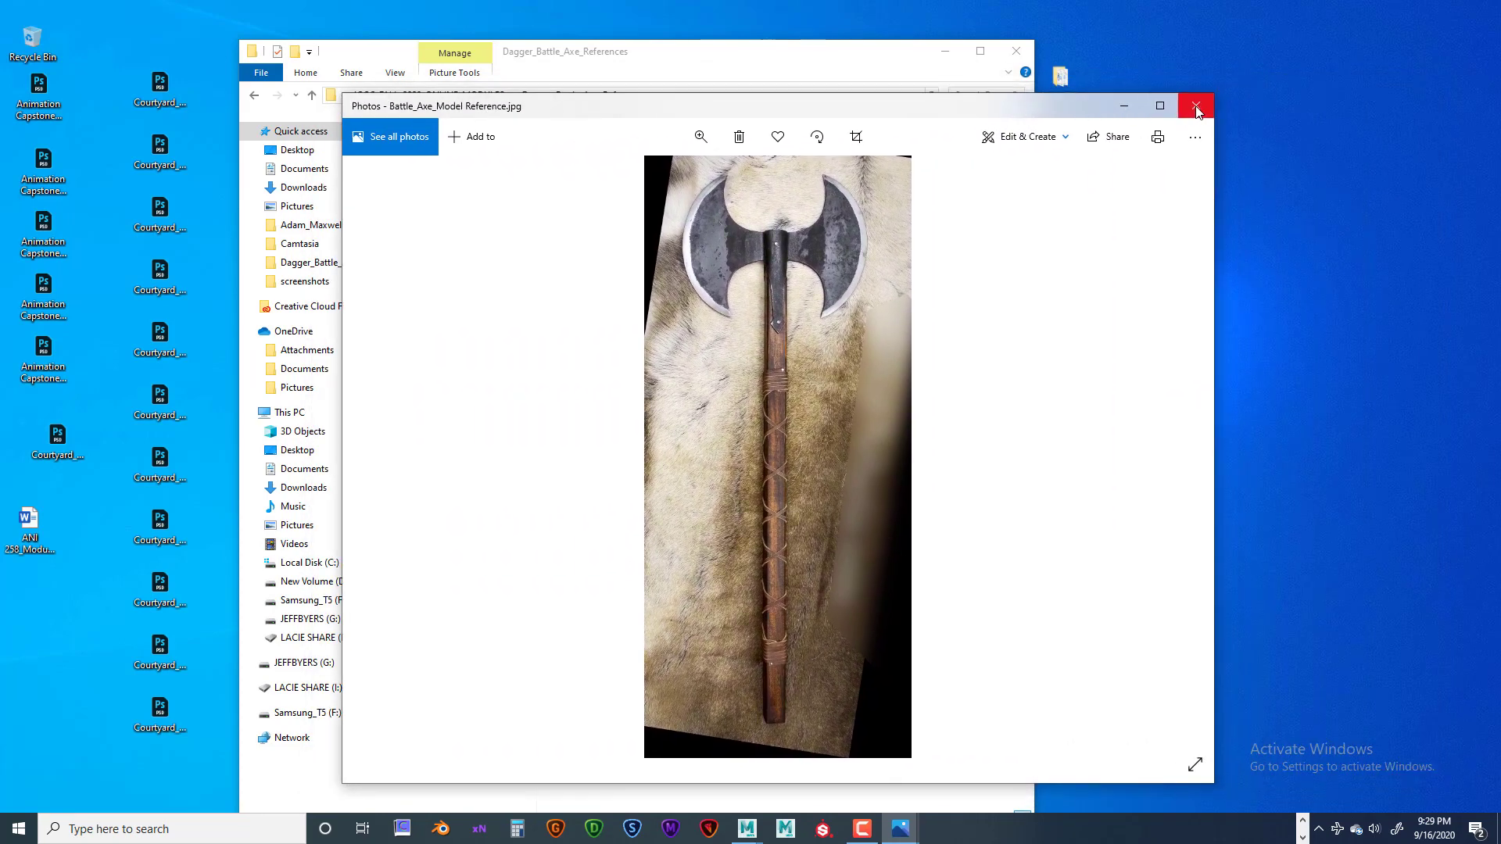
left_click(1122, 114)
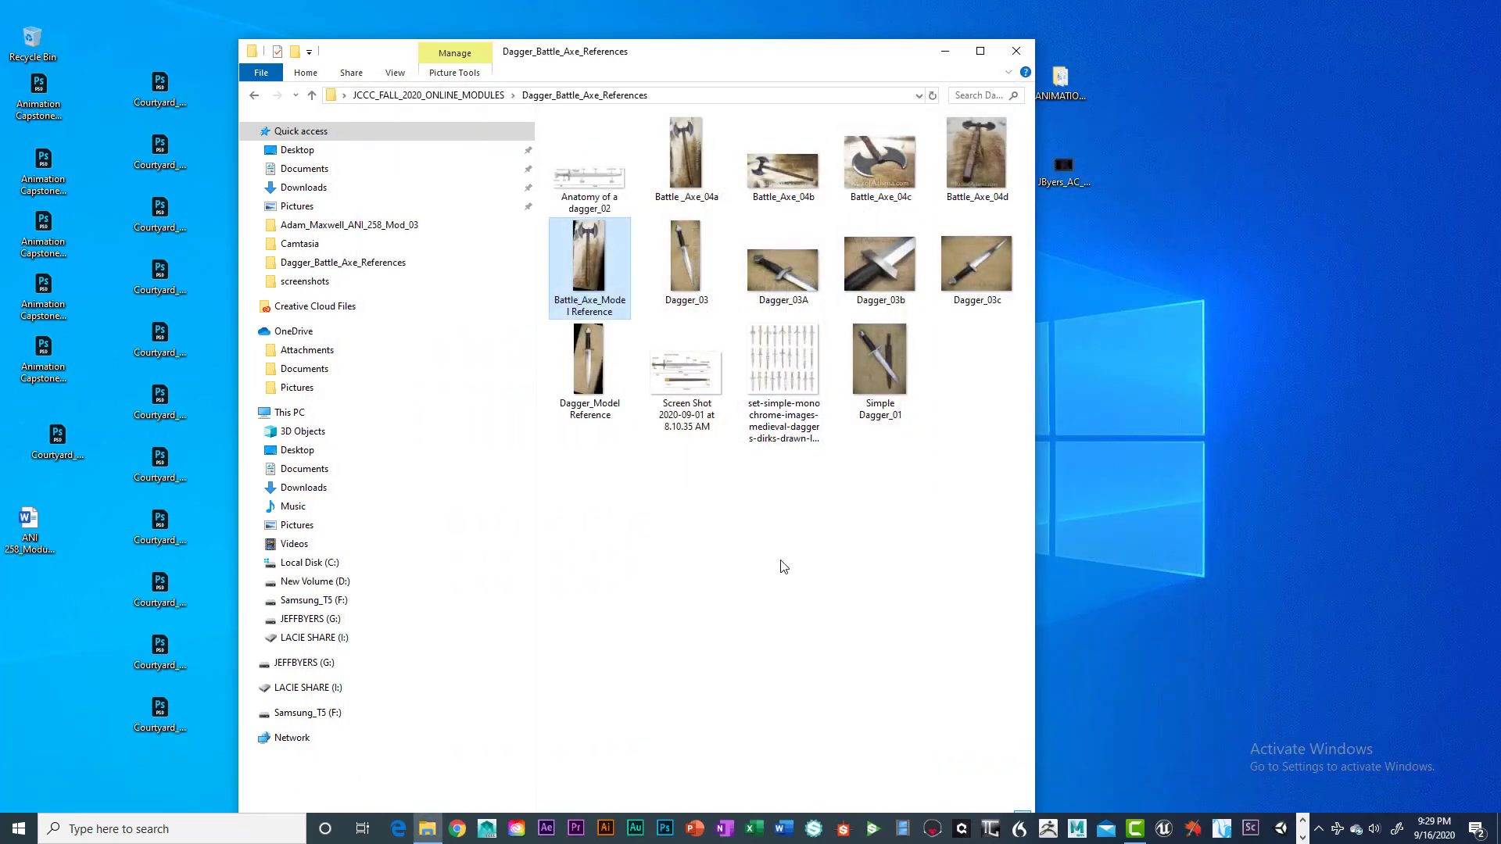